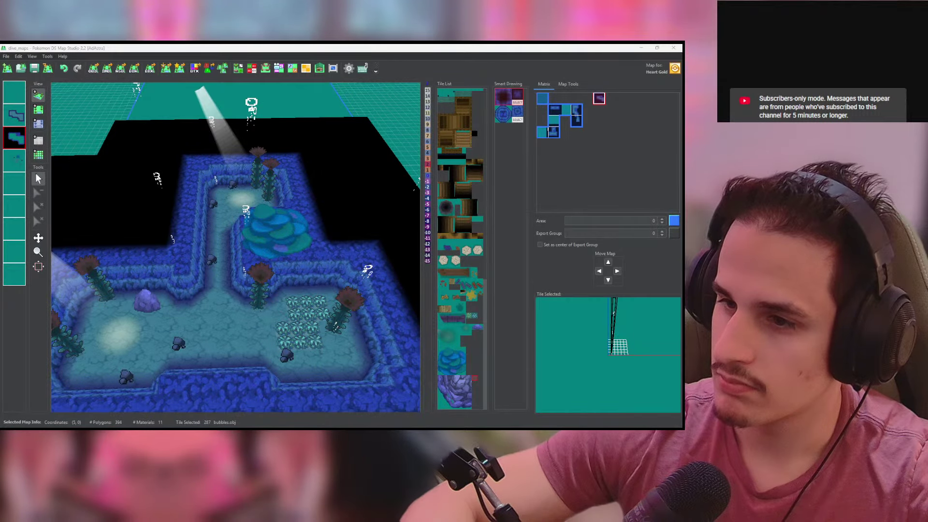
pyautogui.hotkey('alt', 'Tab')
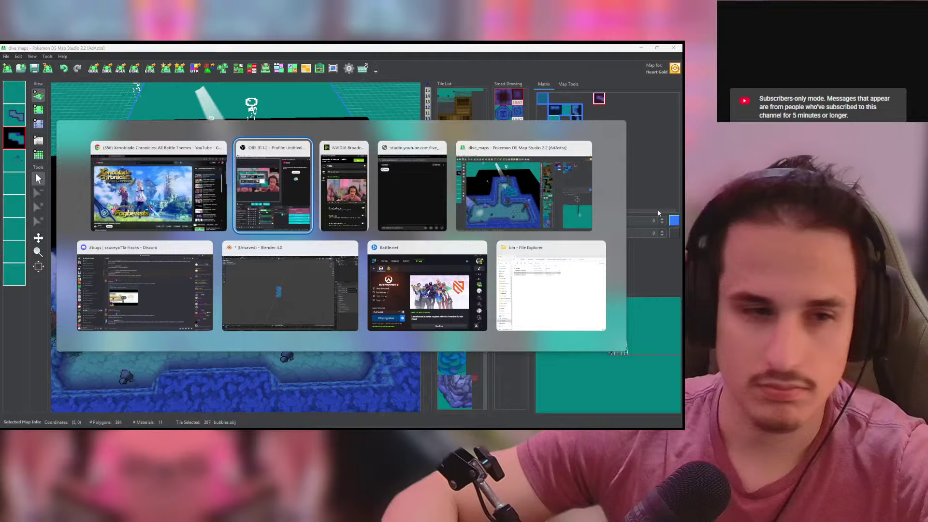
pyautogui.click(325, 199)
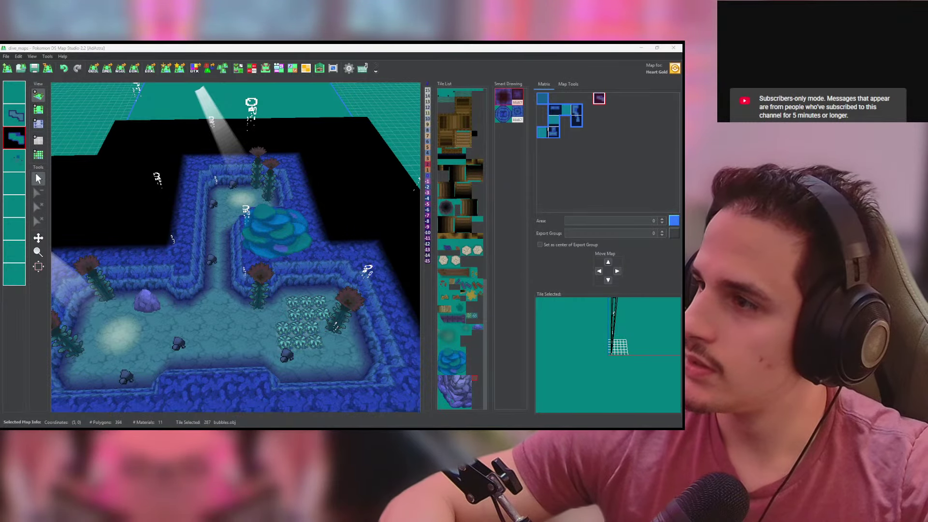
pyautogui.hotkey('alt', 'Tab')
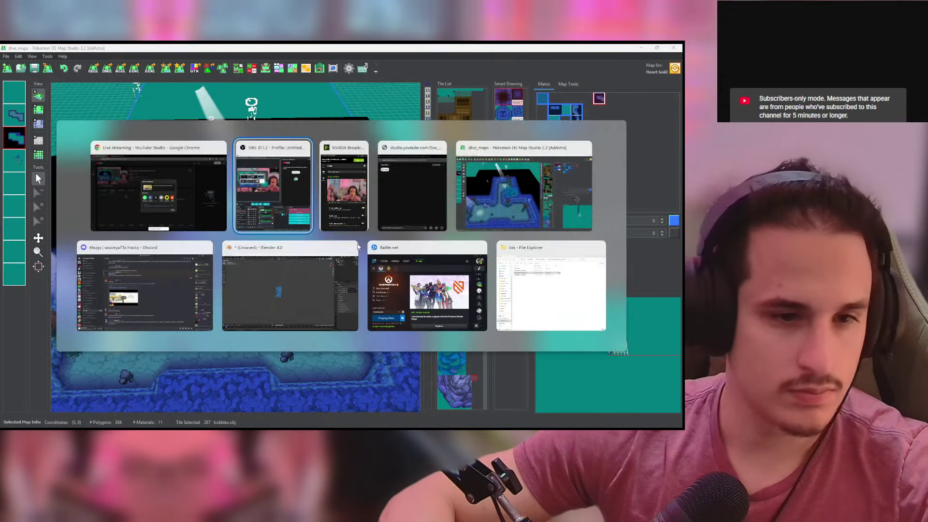
pyautogui.click(160, 307)
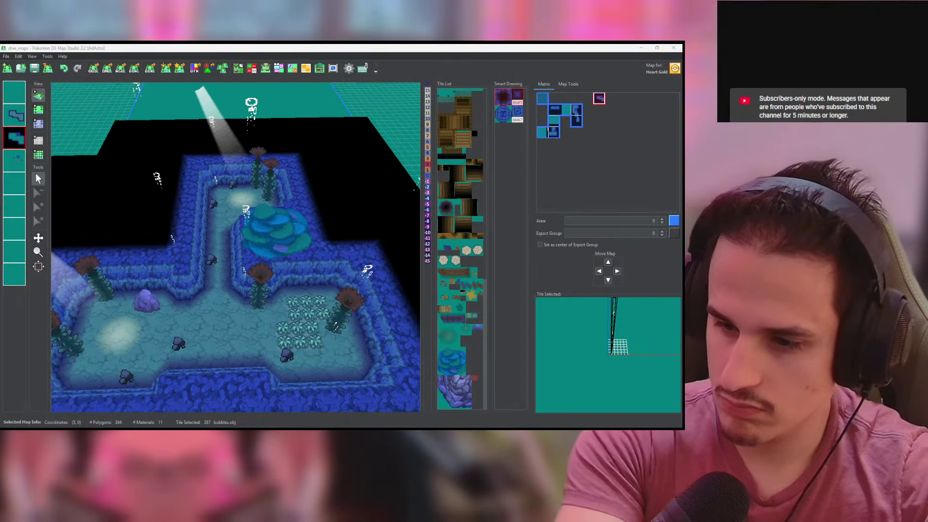
# Step: Frame the whole underwater cave map in the 3D view and capture a screen snip of it
pyautogui.moveTo(248, 249); pyautogui.dragTo(257, 222)
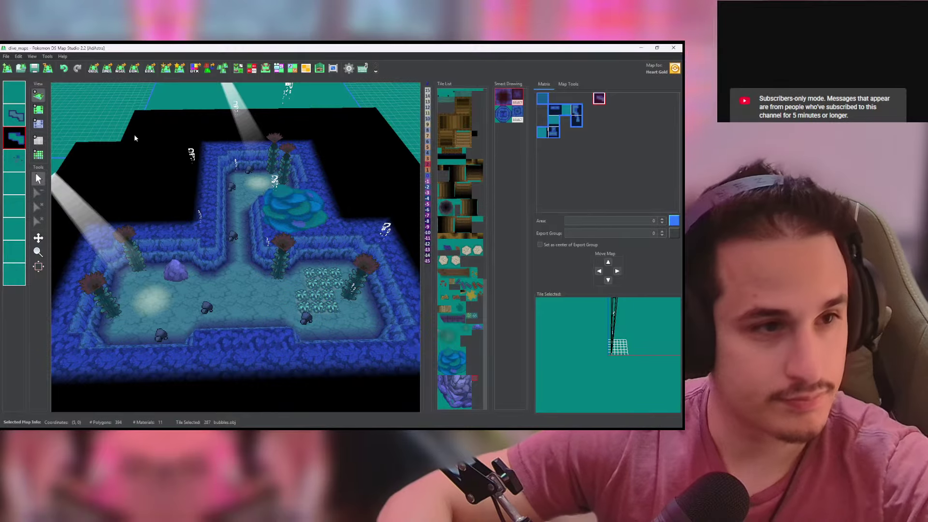
pyautogui.press('super+shift+s')
pyautogui.moveTo(73, 116); pyautogui.dragTo(425, 402)
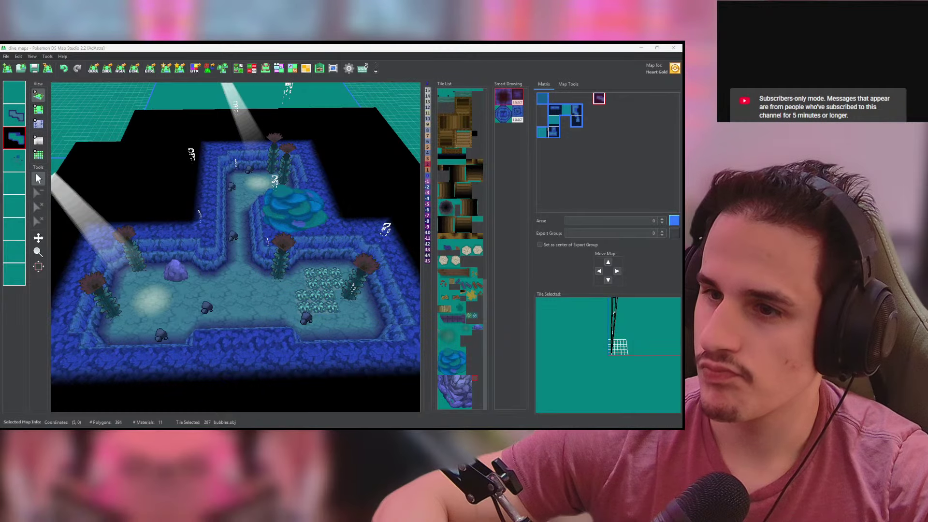
pyautogui.hotkey('alt', 'Tab')
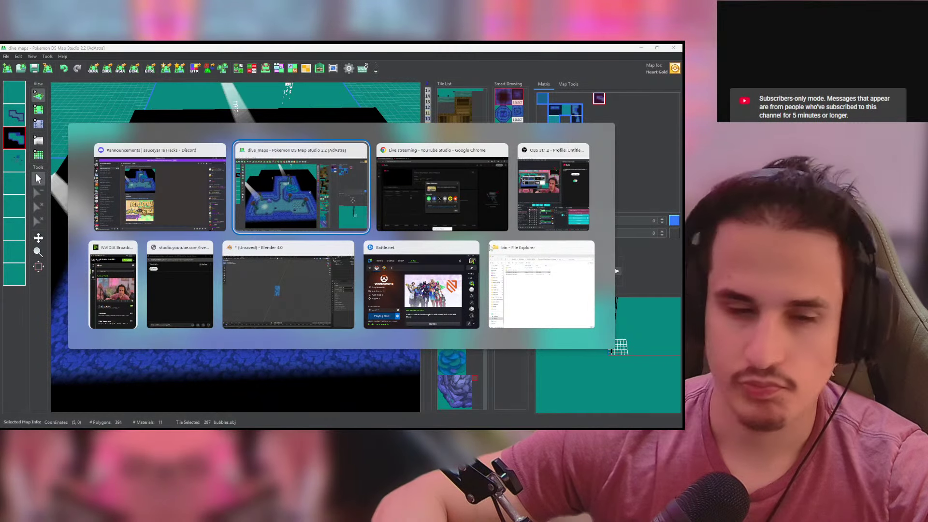
pyautogui.click(546, 193)
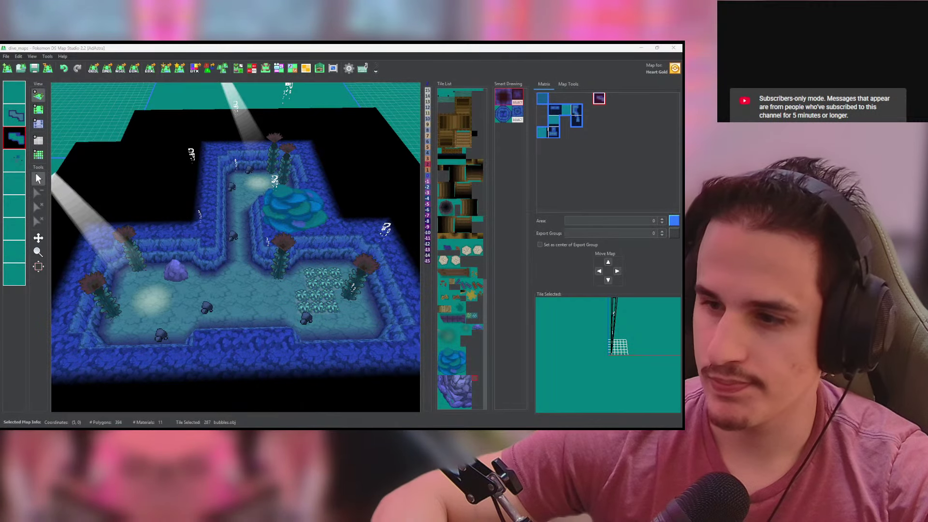
pyautogui.hotkey('alt', 'Tab')
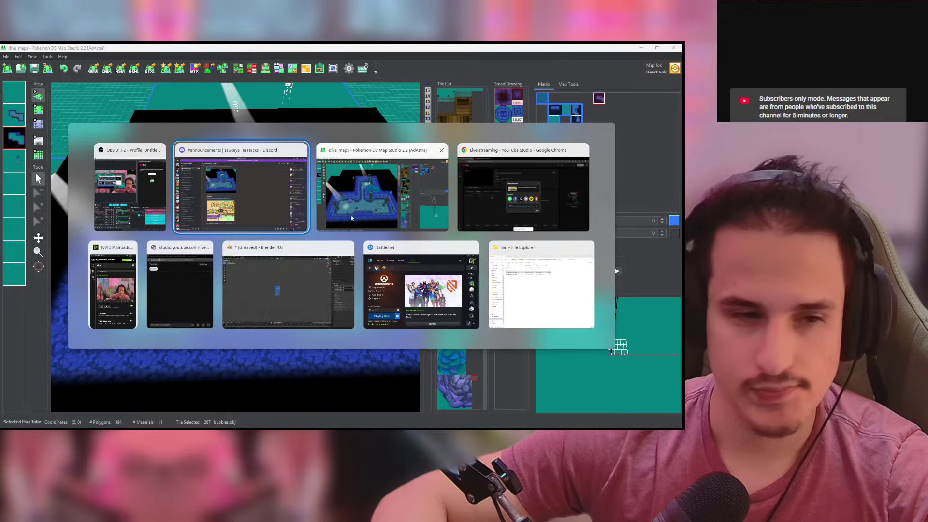
pyautogui.press('Escape')
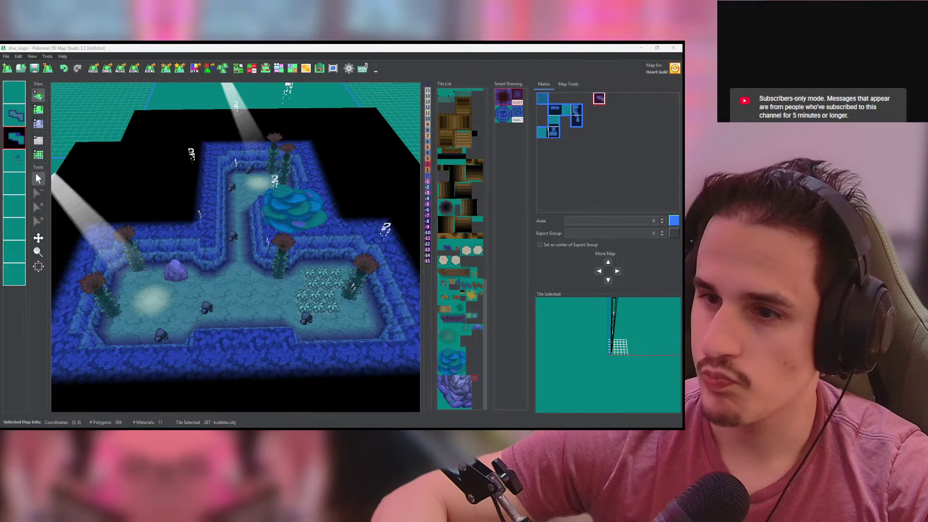
pyautogui.hotkey('alt', 'Tab')
pyautogui.press('Escape')
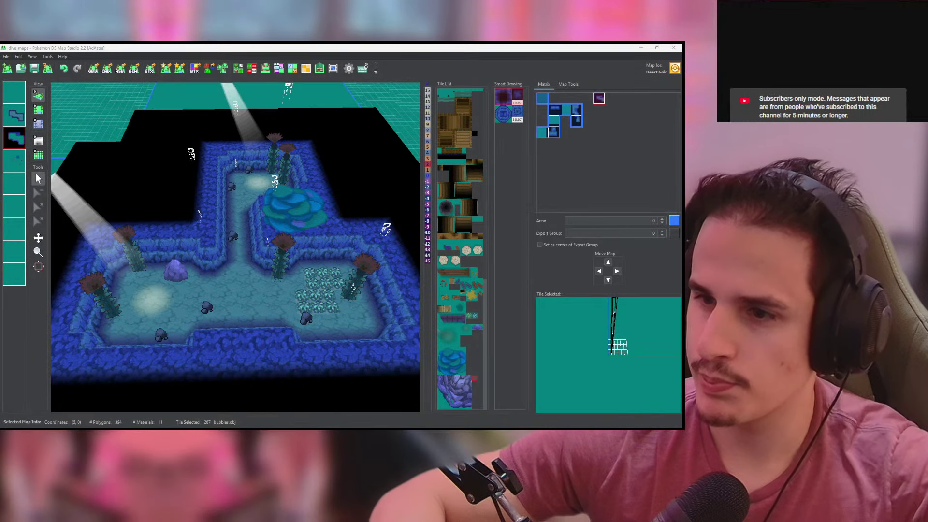
pyautogui.hotkey('alt', 'Tab')
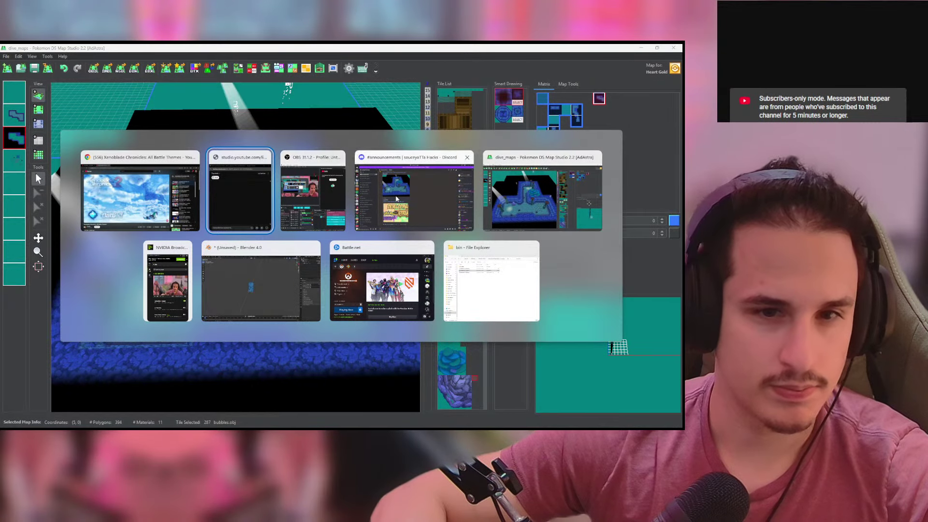
pyautogui.click(314, 195)
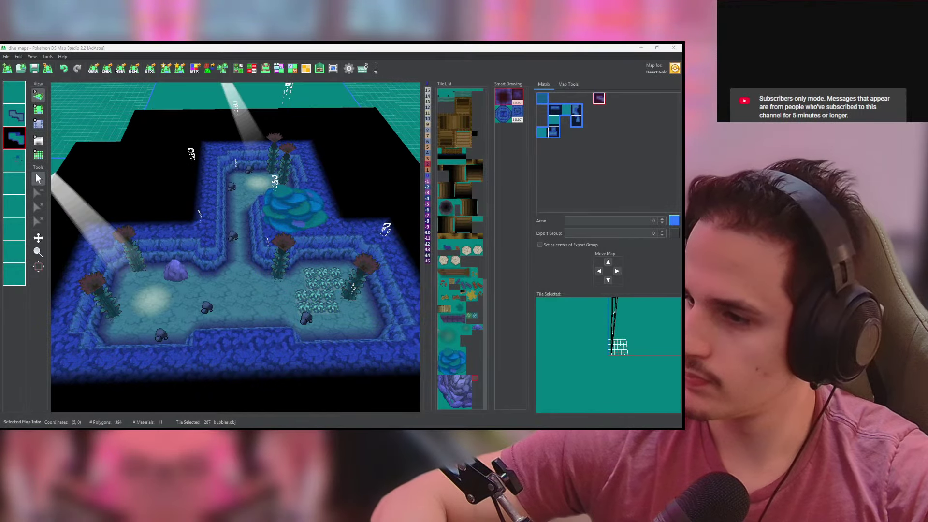
pyautogui.hotkey('alt', 'Tab')
pyautogui.click(307, 211)
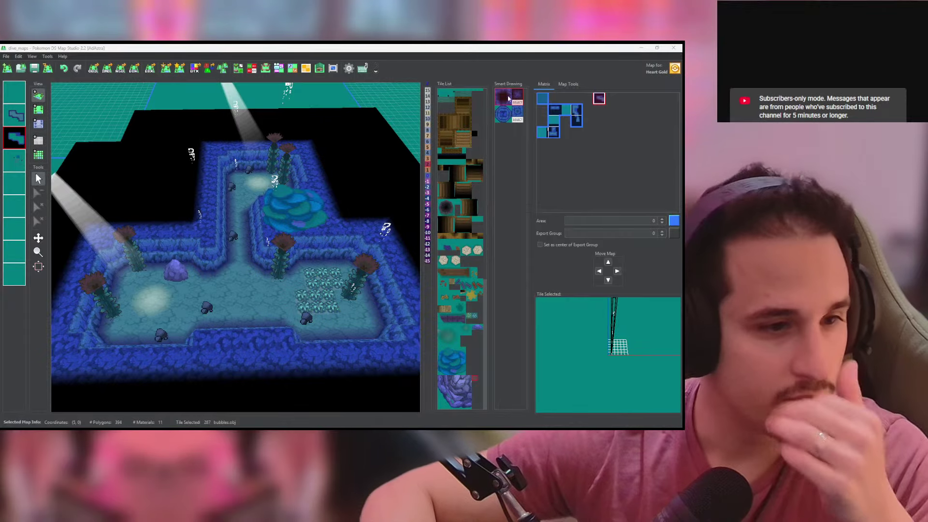
pyautogui.scroll(-3, 353, 162)
pyautogui.scroll(-9, 355, 158)
pyautogui.moveTo(309, 201); pyautogui.dragTo(301, 160, button='middle')
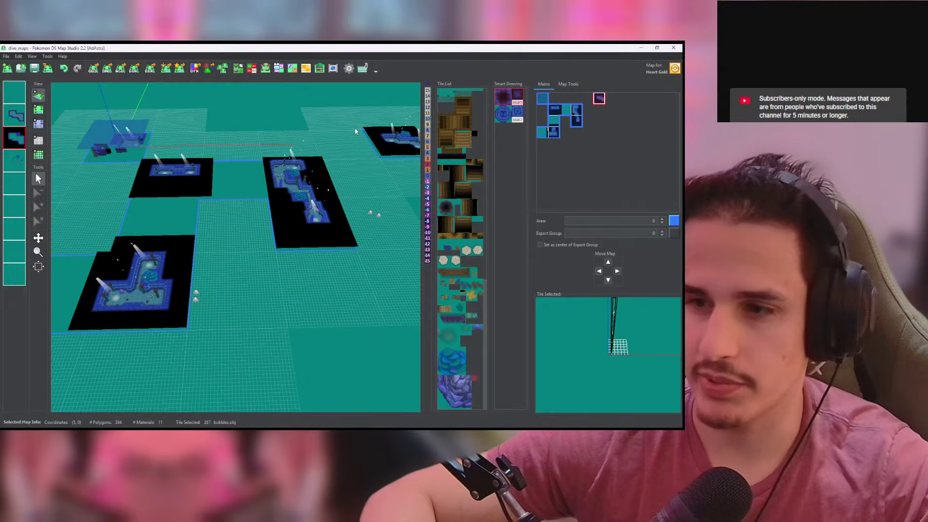
# Step: Switch to the second, empty Map Studio window, open the recent seaside.pdmap project in it and maximize the window
pyautogui.hotkey('alt', 'Tab')
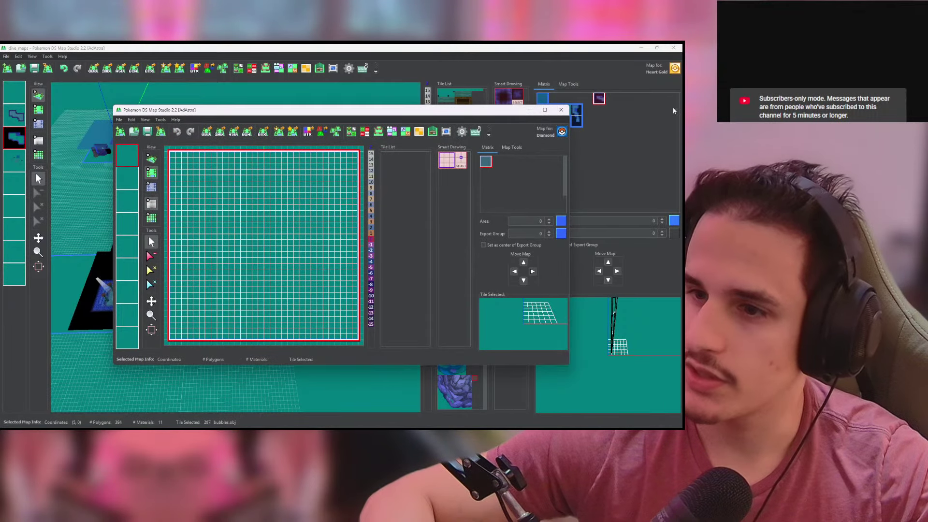
pyautogui.click(119, 119)
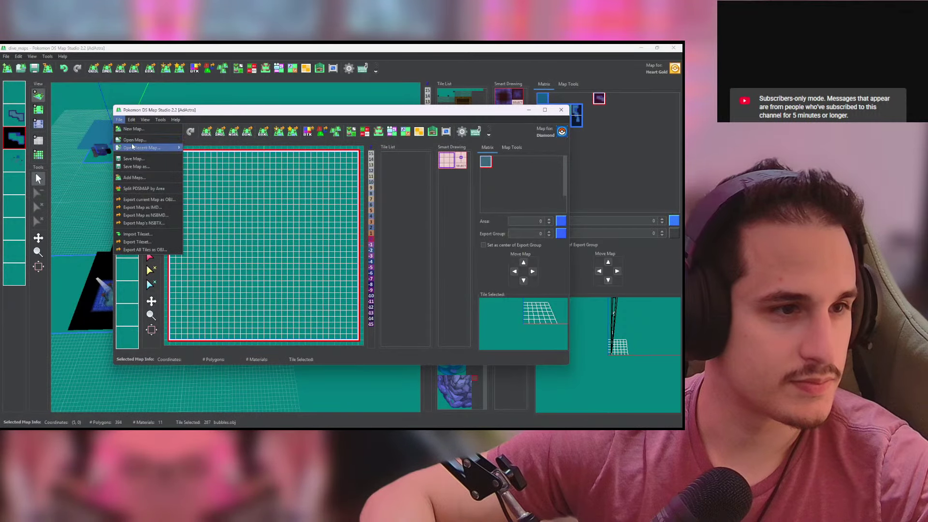
pyautogui.moveTo(142, 147)
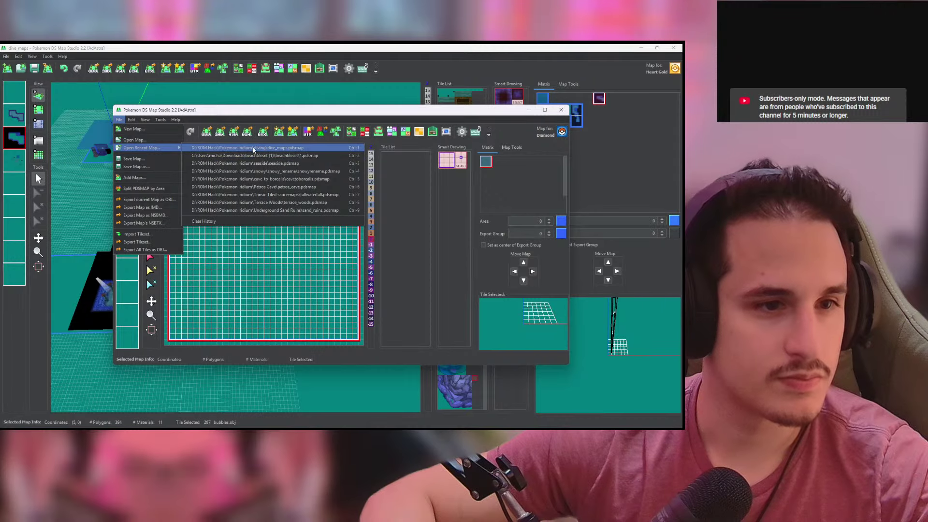
pyautogui.click(256, 163)
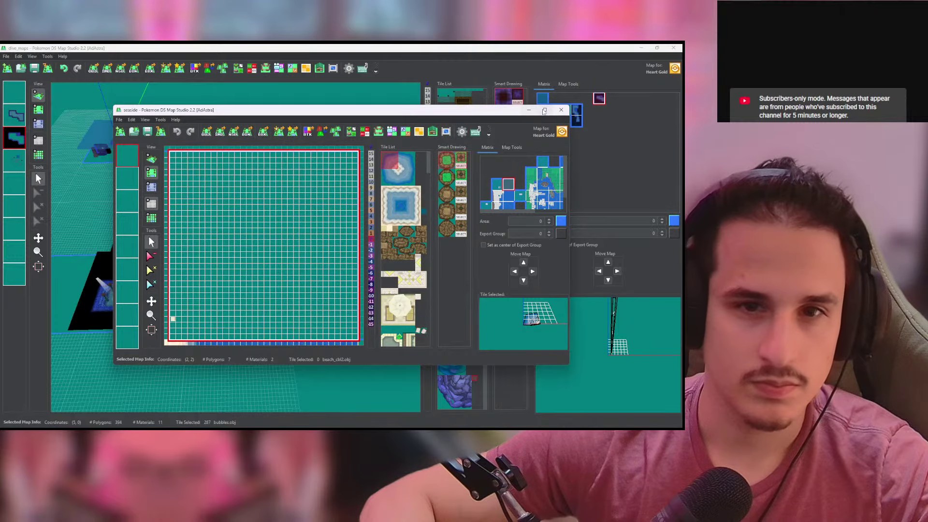
pyautogui.press('super+Up')
# Step: Show the seaside maps in 3D with the grid hidden and look over the coast and the fenced-off sea area
pyautogui.click(38, 96)
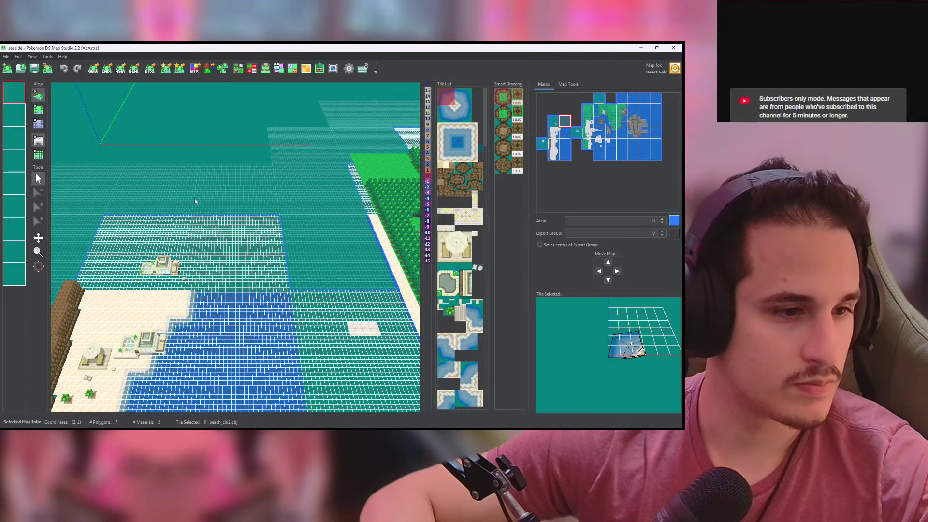
pyautogui.click(38, 155)
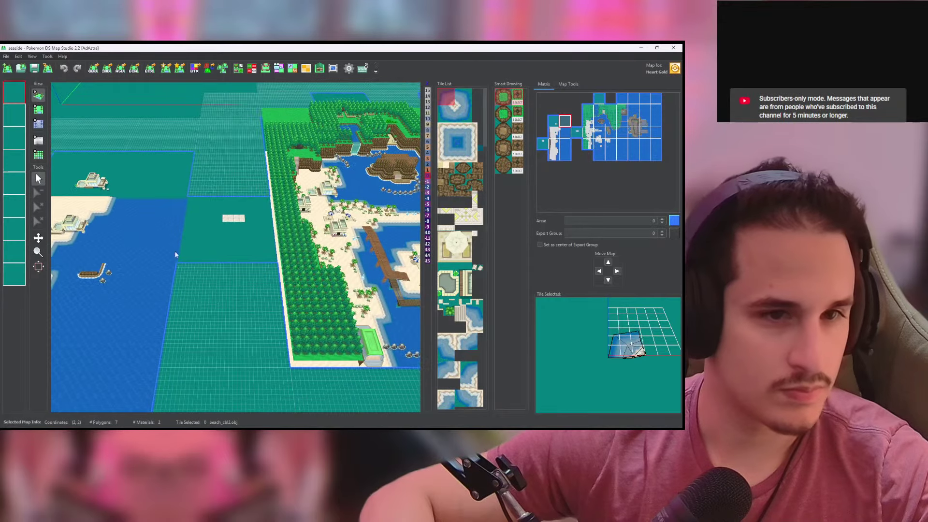
pyautogui.moveTo(197, 141); pyautogui.dragTo(193, 174)
pyautogui.scroll(-4, 193, 174)
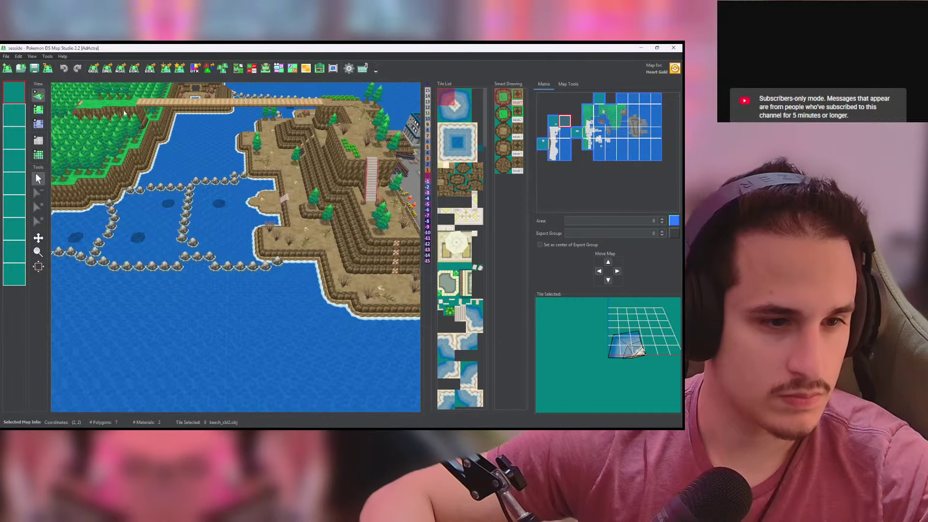
# Step: In the top-down view, place another diving_spot.obj tile in the sea east of the vertical rock line, undo a stray tile removal, and save the map
pyautogui.click(38, 110)
pyautogui.moveTo(187, 176); pyautogui.dragTo(242, 234, button='middle')
pyautogui.click(251, 290)
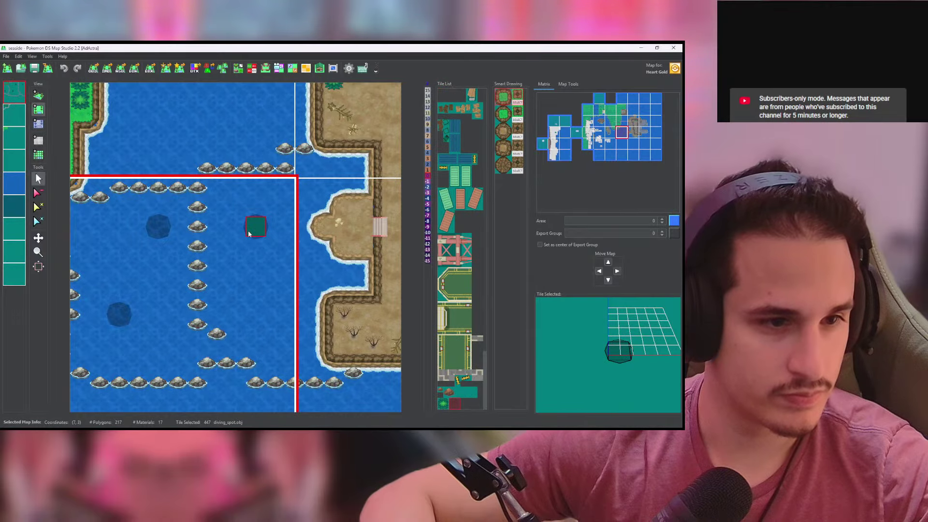
pyautogui.click(255, 304)
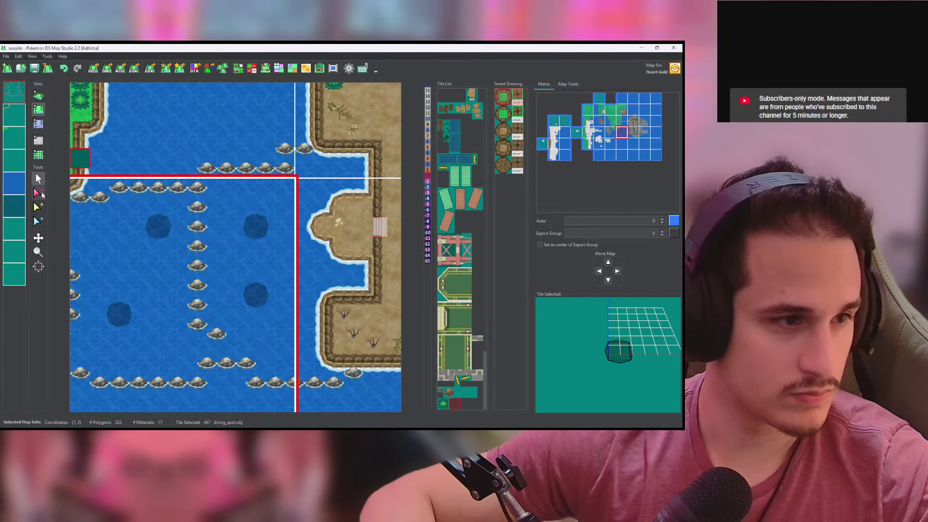
pyautogui.click(38, 193)
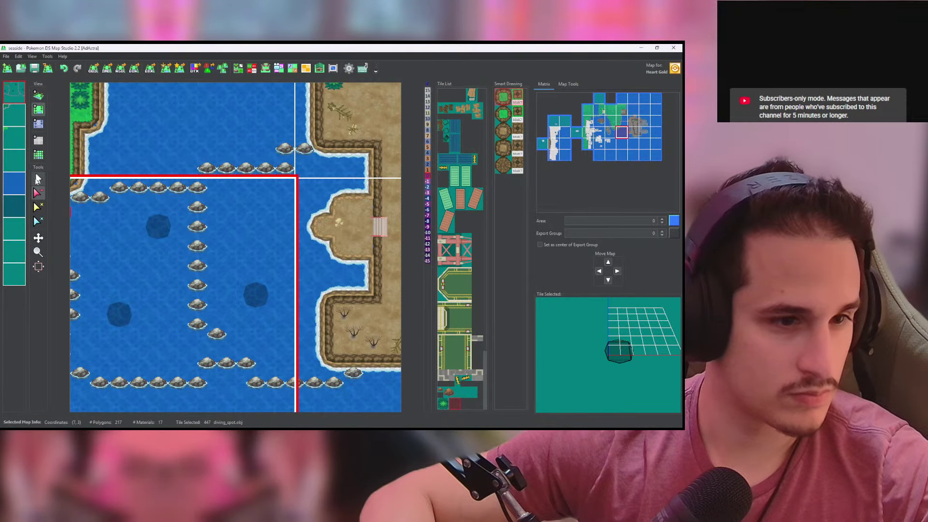
pyautogui.hotkey('ctrl', 'z')
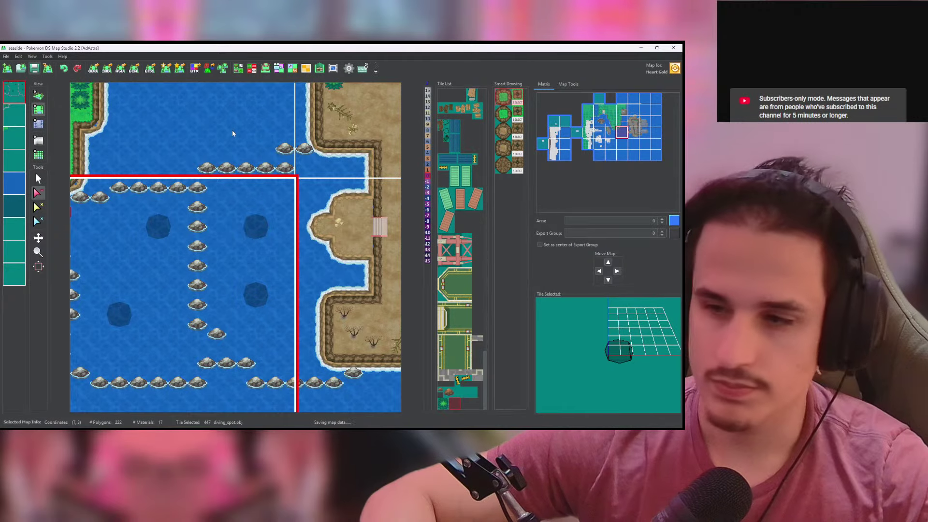
# Step: Select the forest and beach map with the cave entrance at coordinates (4, 2) and open its collision editor
pyautogui.click(38, 96)
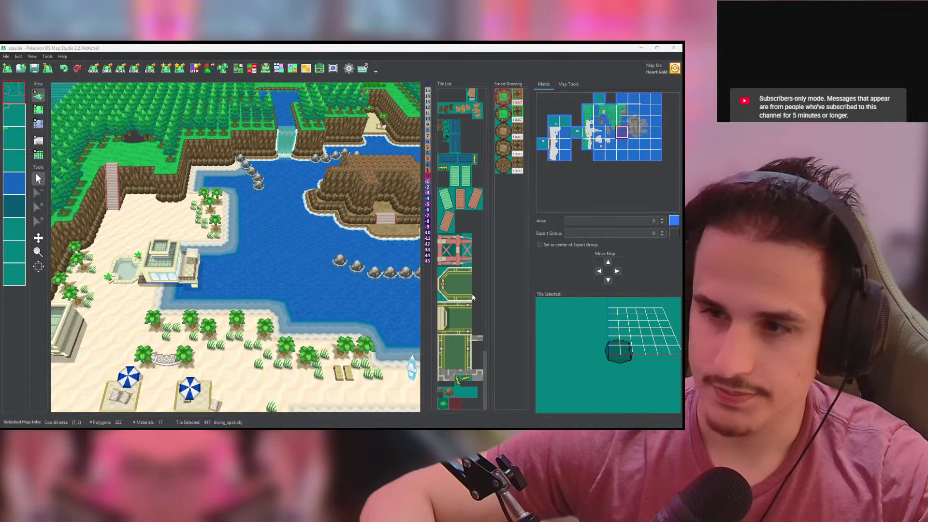
pyautogui.moveTo(269, 229); pyautogui.dragTo(385, 341)
pyautogui.click(39, 109)
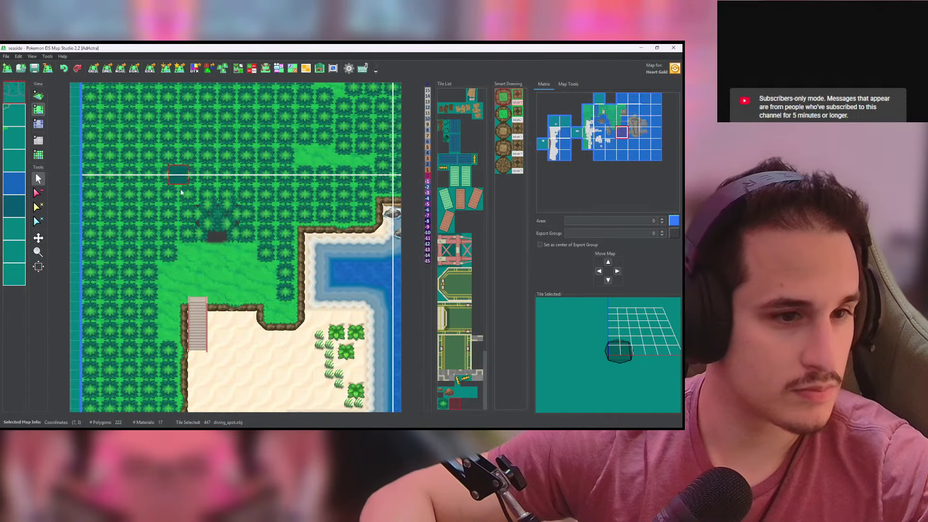
pyautogui.click(128, 197)
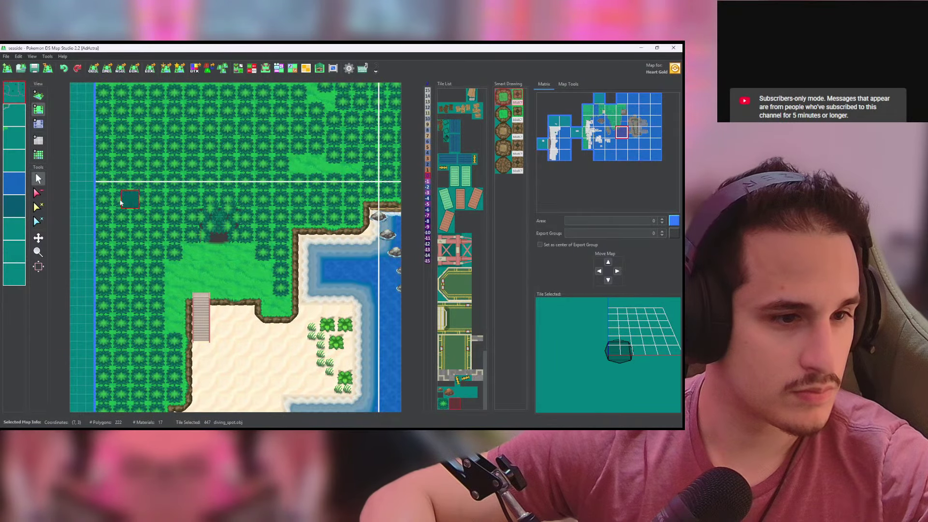
pyautogui.click(252, 68)
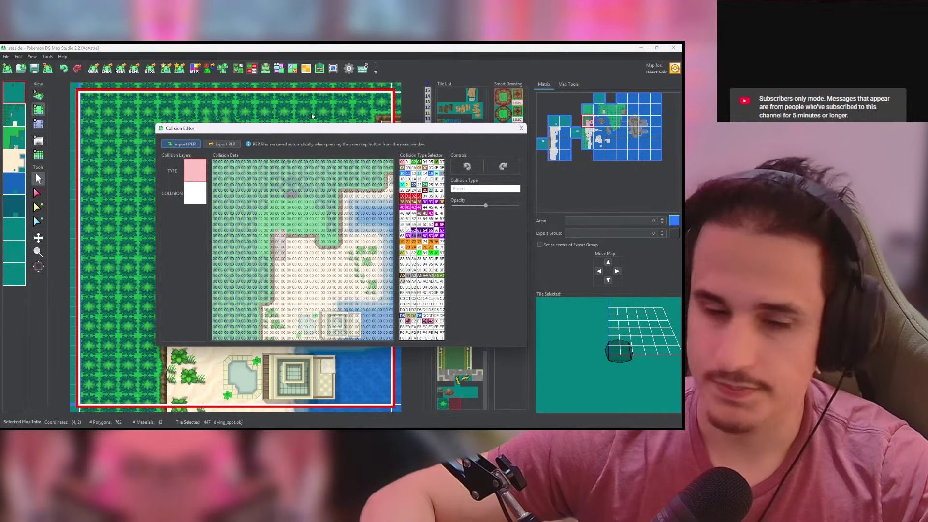
# Step: Lower the collision overlay's opacity and paint red blocking tiles on the COLLISION layer along the cliff edges around the grass plateau and beach
pyautogui.moveTo(484, 206); pyautogui.dragTo(468, 206)
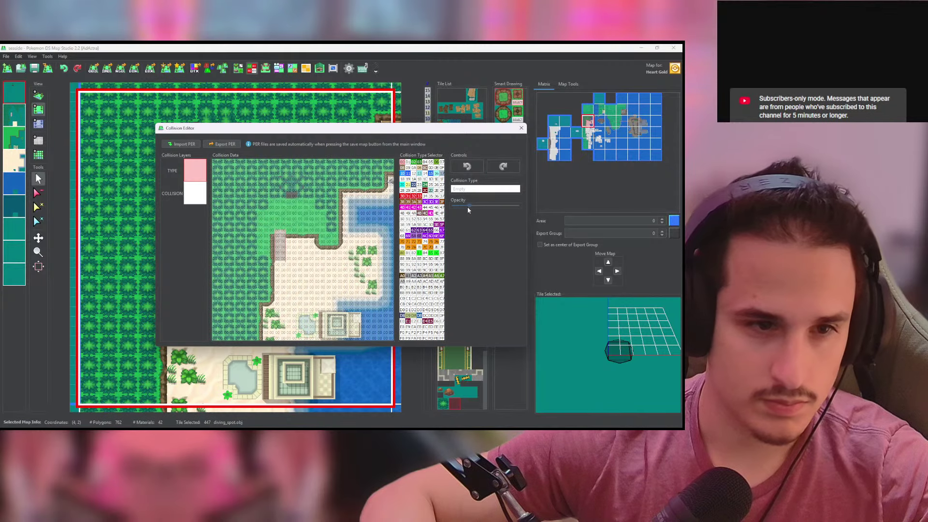
pyautogui.click(194, 194)
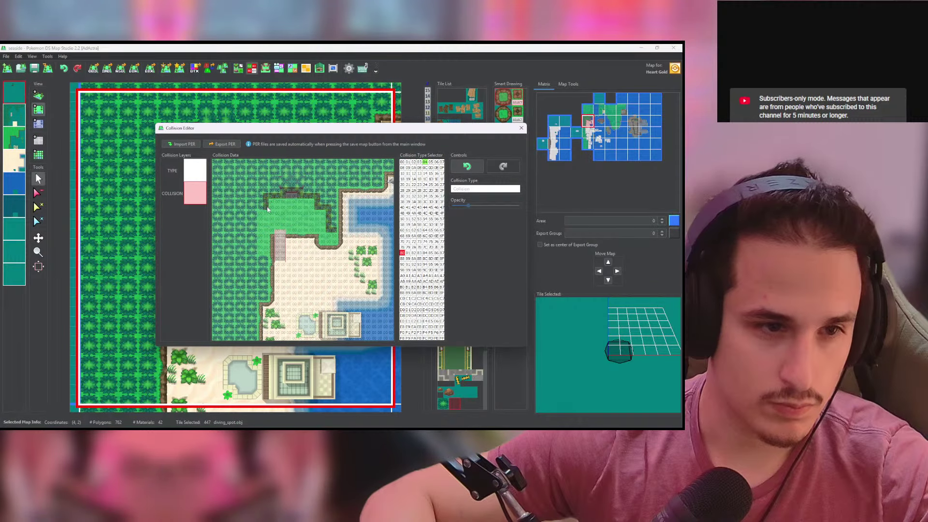
pyautogui.moveTo(257, 218)
pyautogui.mouseDown()
pyautogui.moveTo(255, 255)
pyautogui.moveTo(272, 254)
pyautogui.mouseUp()
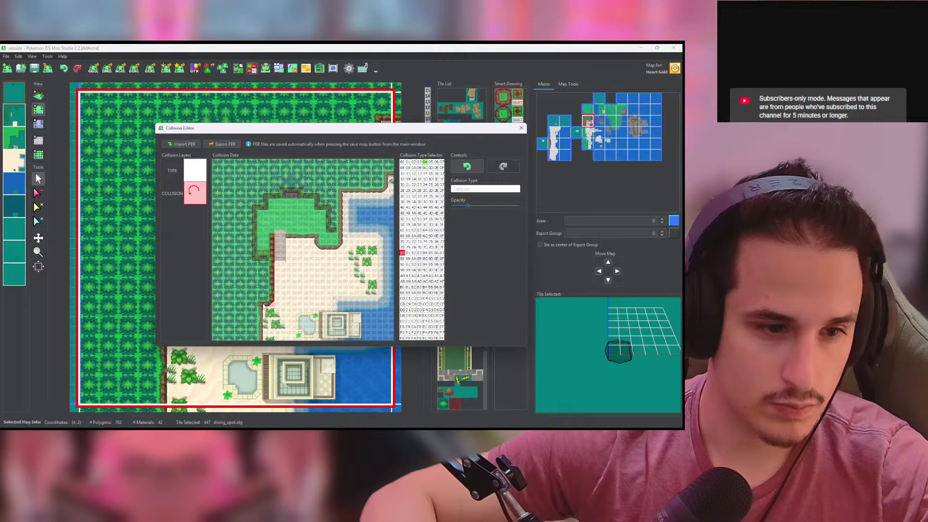
pyautogui.moveTo(261, 331); pyautogui.dragTo(261, 339)
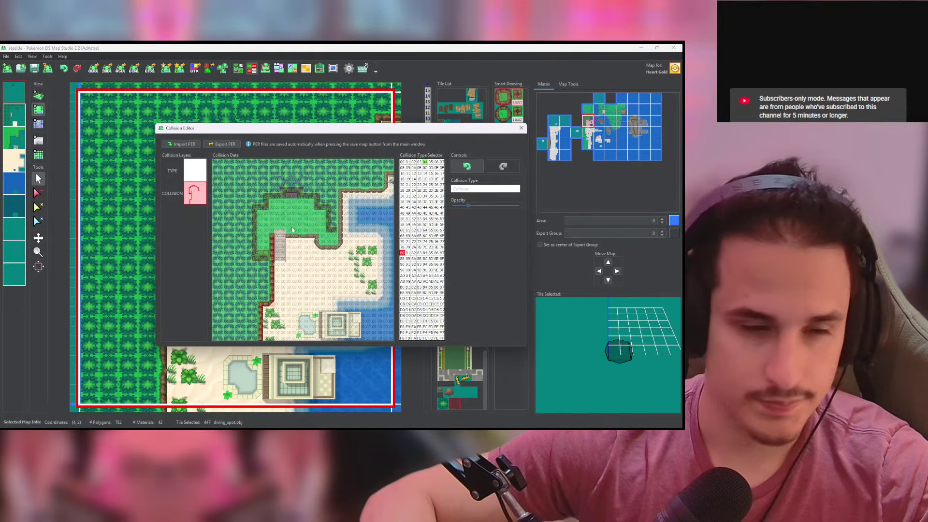
pyautogui.moveTo(289, 238); pyautogui.dragTo(318, 231)
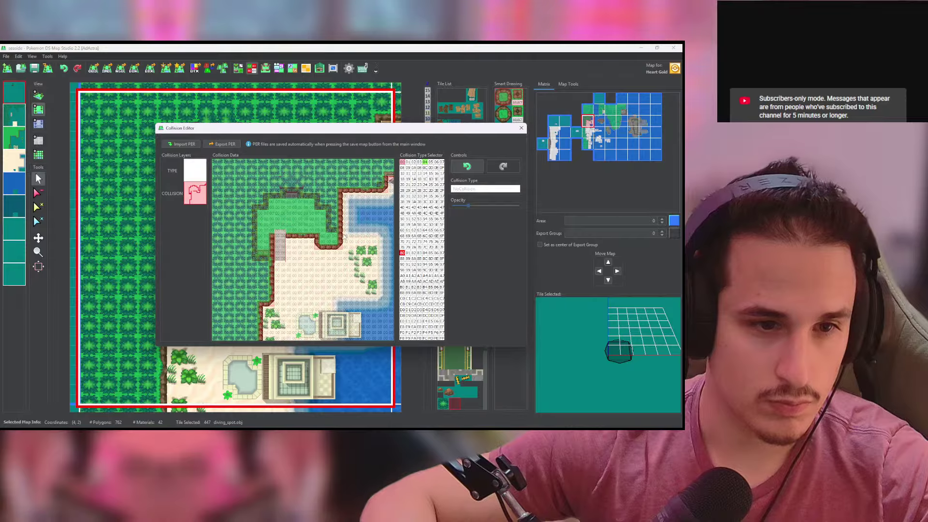
# Step: Fill the forest and block the palm trees, pool and beach building in red on the COLLISION layer, and close the collision editor
pyautogui.middleClick(246, 303)
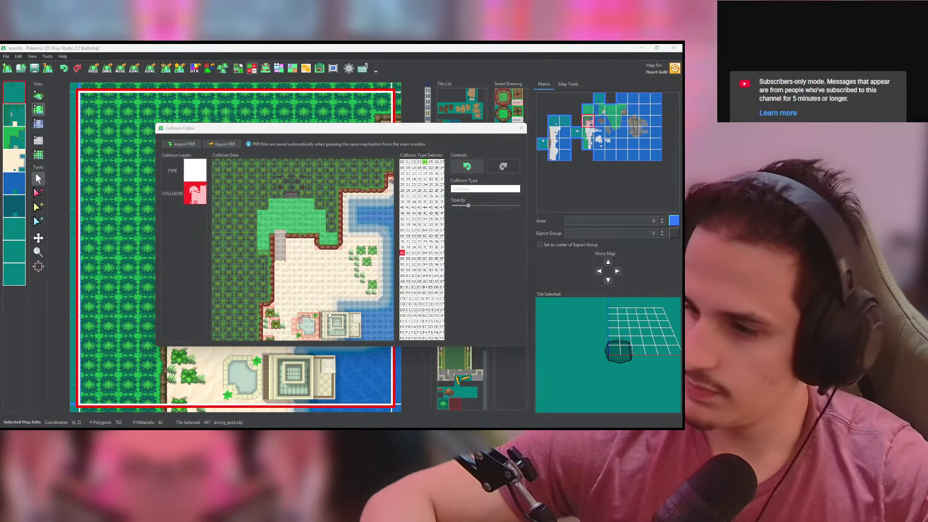
pyautogui.click(314, 320)
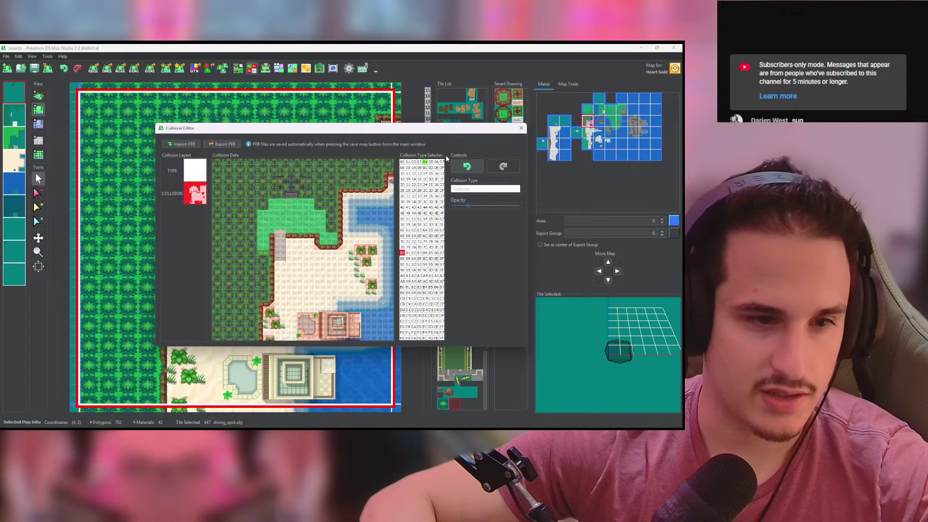
pyautogui.click(521, 128)
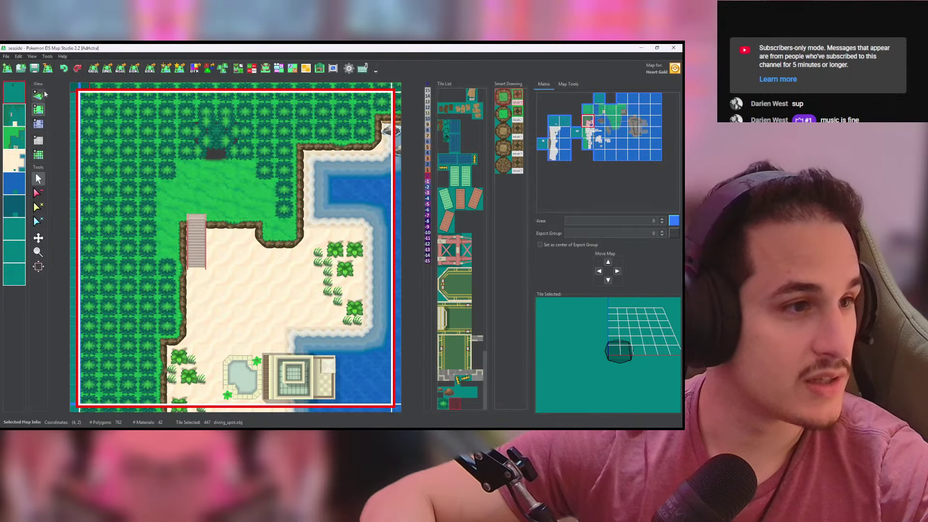
# Step: Show the maps in 3D and examine the industrial harbour with its crane, docked ship and green-roofed shed
pyautogui.click(39, 95)
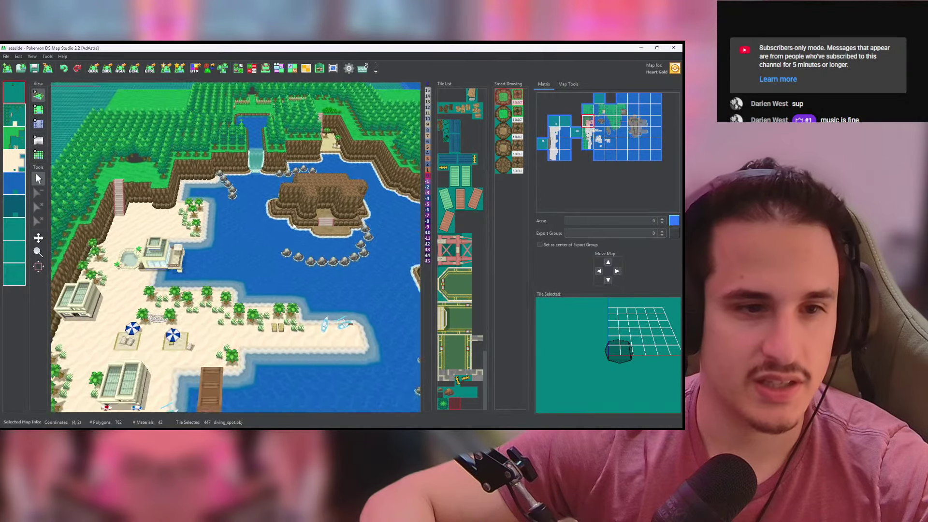
pyautogui.moveTo(293, 226); pyautogui.dragTo(155, 175)
pyautogui.scroll(-6, 314, 201)
pyautogui.moveTo(363, 199); pyautogui.dragTo(104, 255)
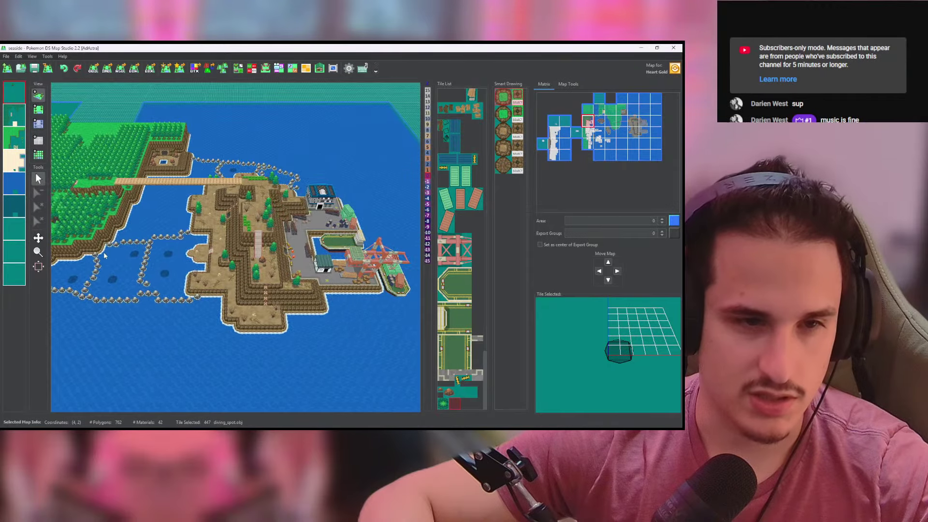
pyautogui.moveTo(319, 244); pyautogui.dragTo(232, 248)
pyautogui.scroll(5, 232, 249)
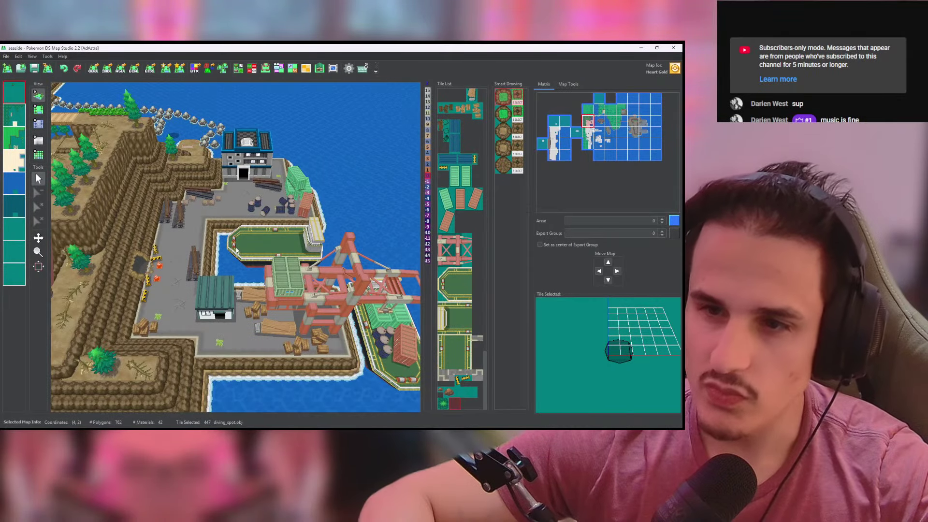
pyautogui.moveTo(236, 249); pyautogui.dragTo(254, 238)
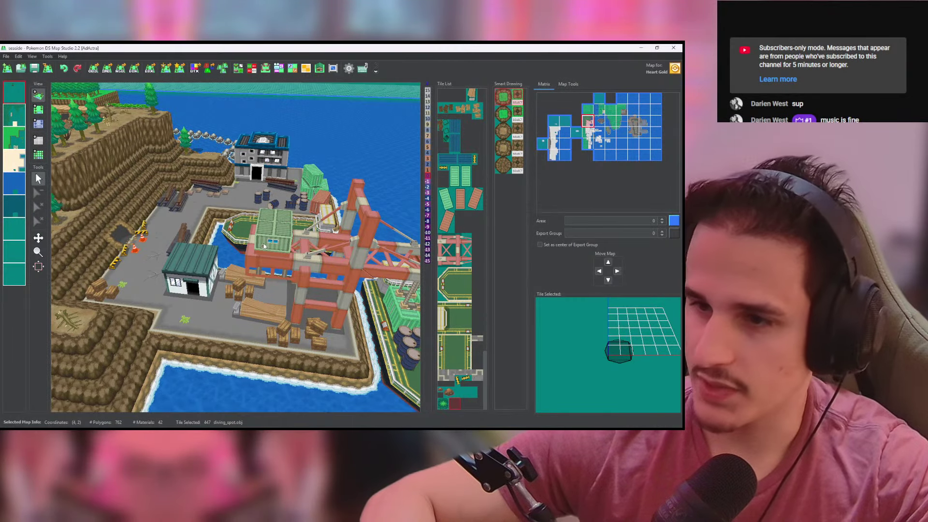
pyautogui.moveTo(264, 246); pyautogui.dragTo(140, 227)
pyautogui.scroll(8, 145, 223)
pyautogui.moveTo(247, 179); pyautogui.dragTo(373, 346)
pyautogui.scroll(-4, 148, 172)
pyautogui.scroll(-3, 145, 172)
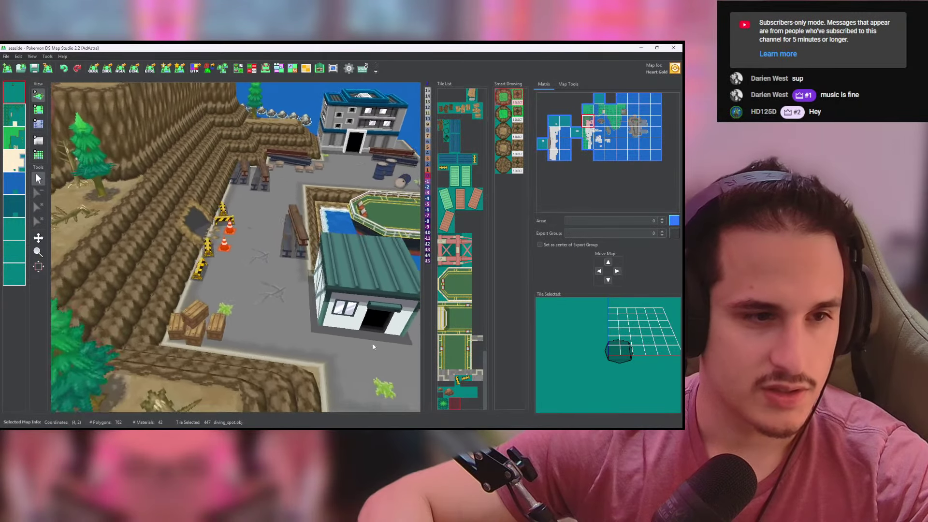
# Step: Examine the barricaded cave opening in the cliff and the steel beams along the harbour road up close
pyautogui.scroll(4, 334, 333)
pyautogui.moveTo(226, 264); pyautogui.dragTo(254, 254)
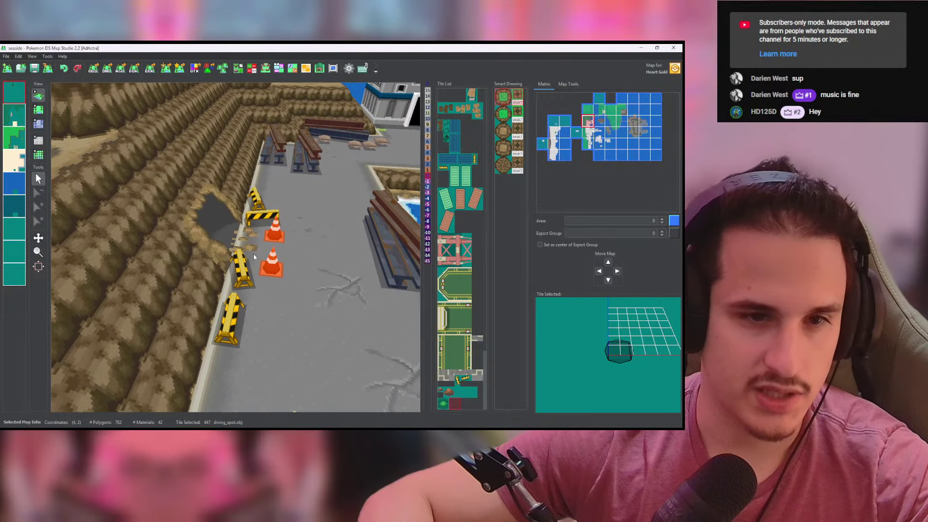
pyautogui.moveTo(319, 221); pyautogui.dragTo(152, 296)
pyautogui.moveTo(246, 263); pyautogui.dragTo(281, 262, button='right')
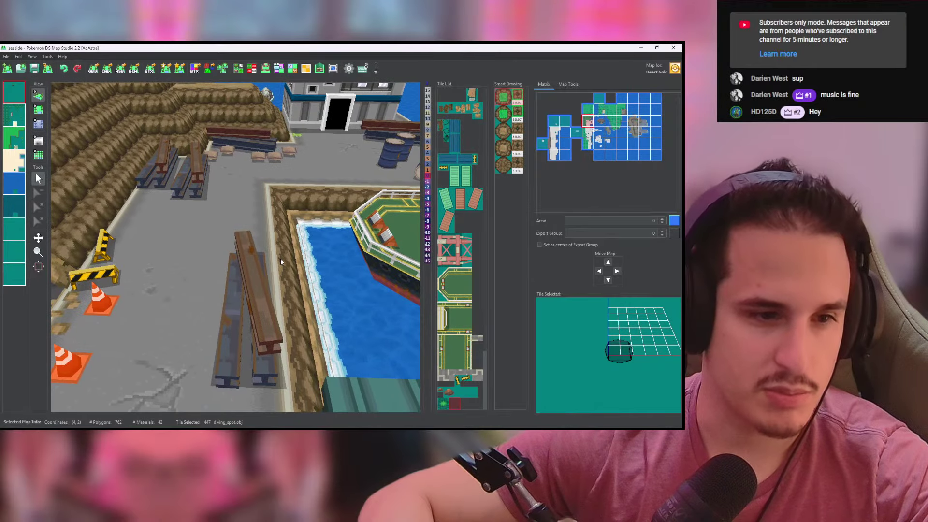
pyautogui.moveTo(257, 187); pyautogui.dragTo(230, 269)
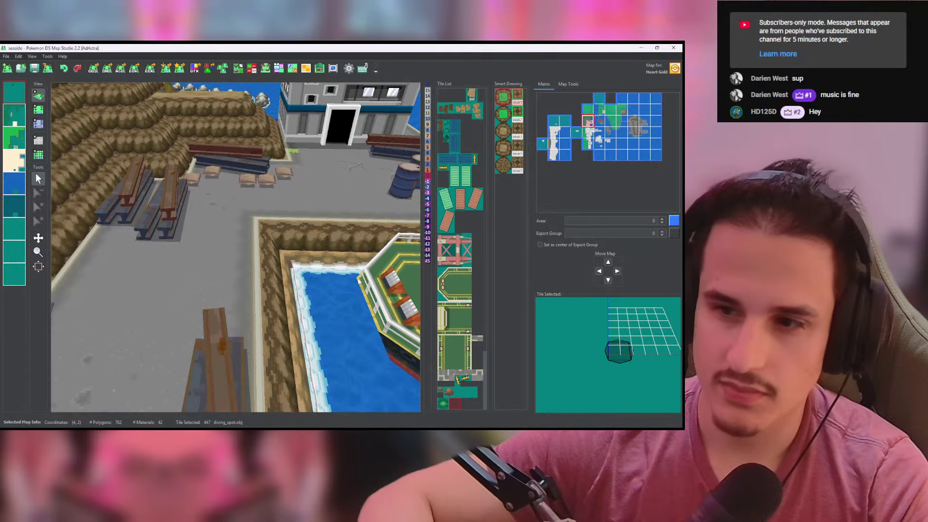
pyautogui.moveTo(277, 241); pyautogui.dragTo(262, 329)
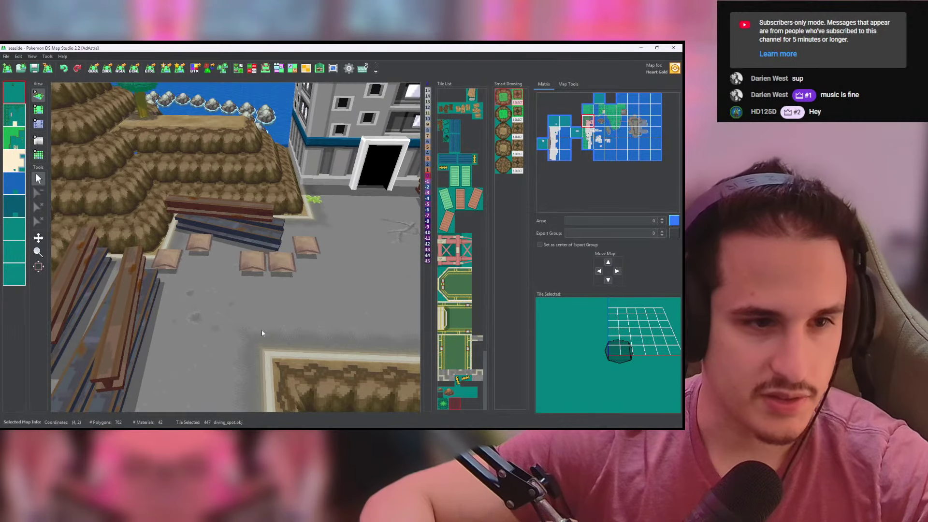
pyautogui.moveTo(273, 272); pyautogui.dragTo(247, 295)
pyautogui.hotkey('alt', 'Tab')
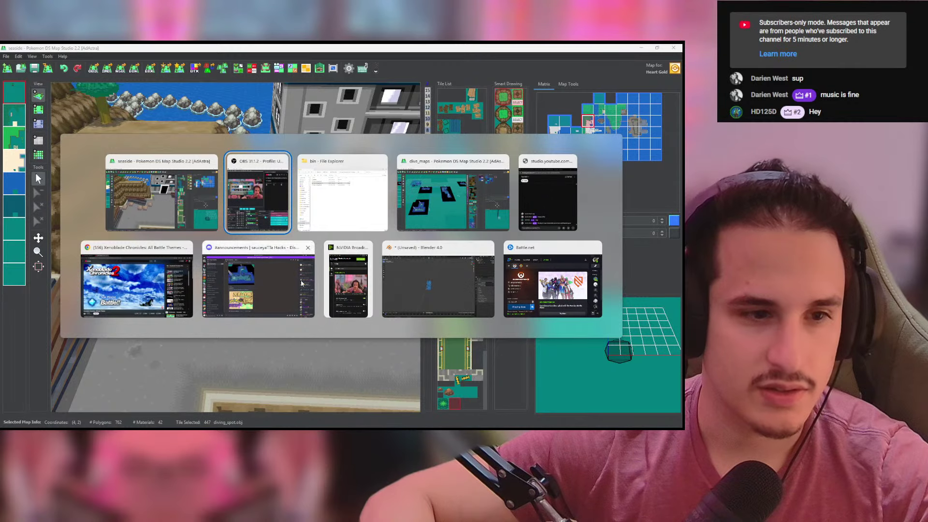
pyautogui.press('Escape')
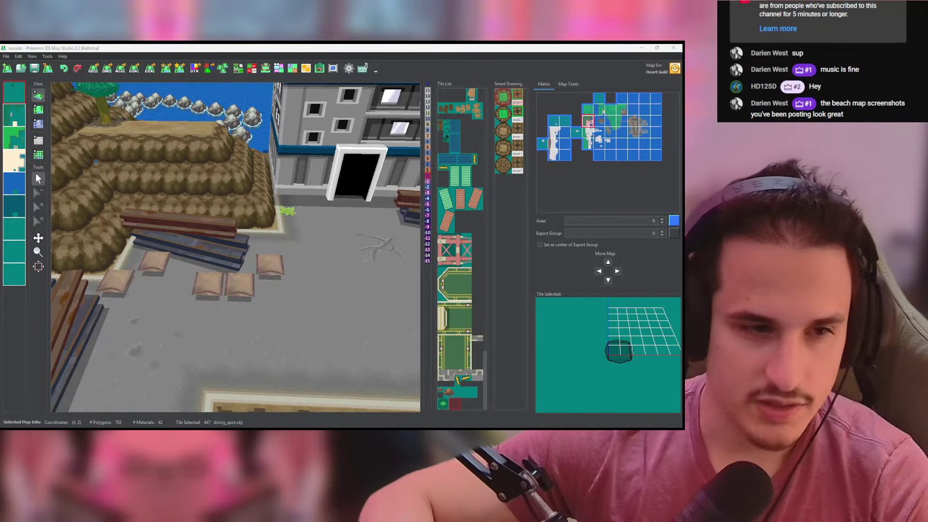
# Step: Look over the harbour's large grey building, the barrels, shipping containers and docked ship from several distances
pyautogui.moveTo(384, 253); pyautogui.dragTo(279, 235)
pyautogui.scroll(-5, 279, 236)
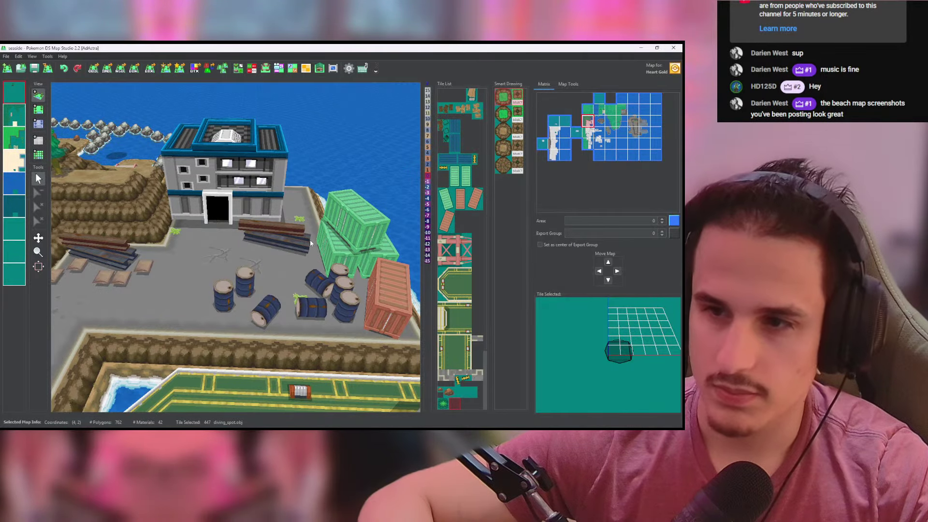
pyautogui.scroll(-1, 299, 226)
pyautogui.scroll(-10, 251, 232)
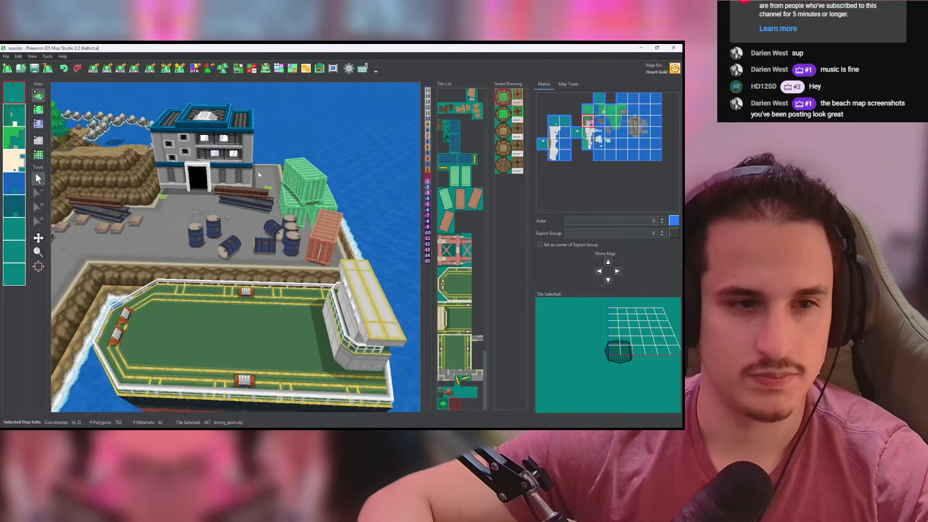
pyautogui.scroll(-1, 251, 231)
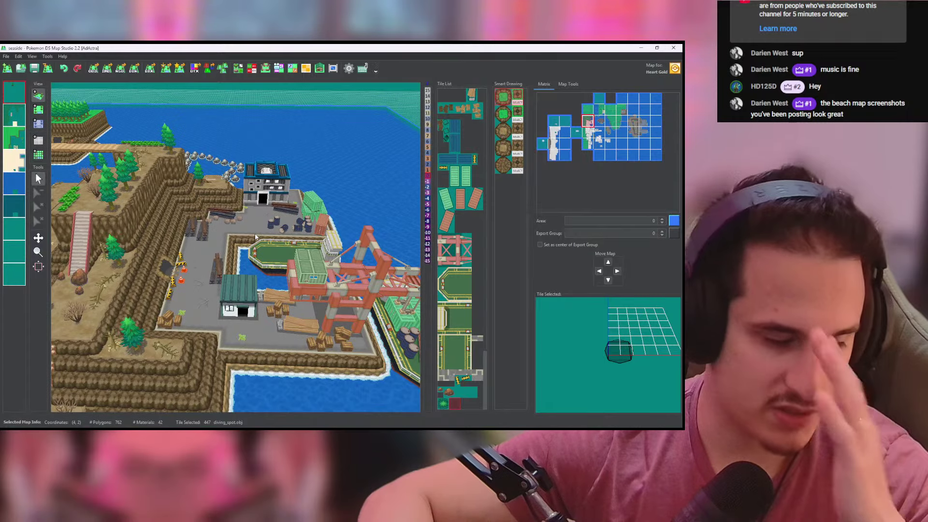
pyautogui.moveTo(254, 233); pyautogui.dragTo(296, 239)
pyautogui.scroll(4, 257, 217)
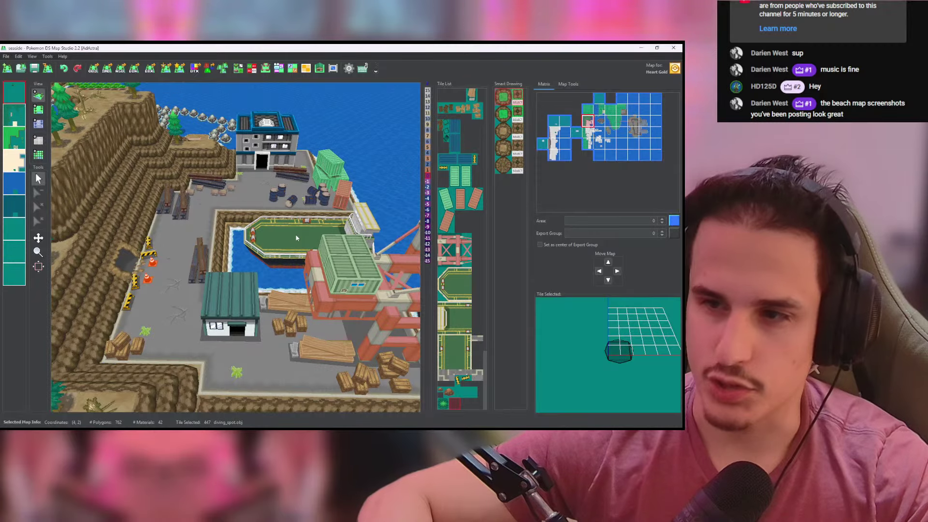
# Step: Examine the stepped cliffs beside the wooden bridge and the rocky hollow with the pool and cave entrance
pyautogui.moveTo(297, 238); pyautogui.dragTo(193, 248, button='middle')
pyautogui.moveTo(192, 247); pyautogui.dragTo(320, 307)
pyautogui.scroll(5, 323, 322)
pyautogui.scroll(-6, 323, 319)
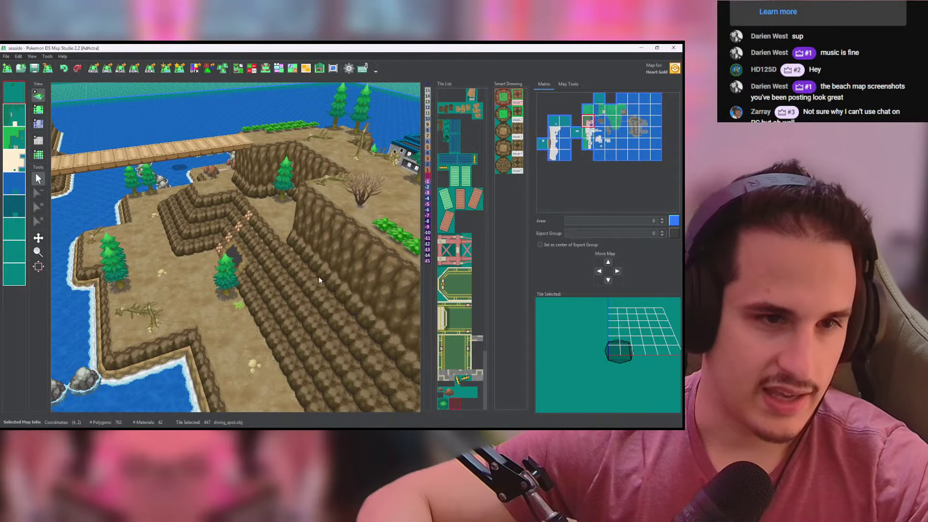
pyautogui.moveTo(318, 273); pyautogui.dragTo(290, 344)
pyautogui.scroll(4, 247, 249)
pyautogui.scroll(-3, 247, 249)
pyautogui.moveTo(247, 249); pyautogui.dragTo(262, 267)
pyautogui.scroll(-2, 201, 263)
pyautogui.scroll(2, 180, 251)
pyautogui.scroll(-2, 292, 306)
pyautogui.scroll(3, 272, 349)
pyautogui.moveTo(272, 349)
pyautogui.mouseDown()
pyautogui.moveTo(236, 297)
pyautogui.moveTo(294, 316)
pyautogui.moveTo(279, 342)
pyautogui.mouseUp()
pyautogui.scroll(-2, 240, 290)
pyautogui.scroll(3, 263, 368)
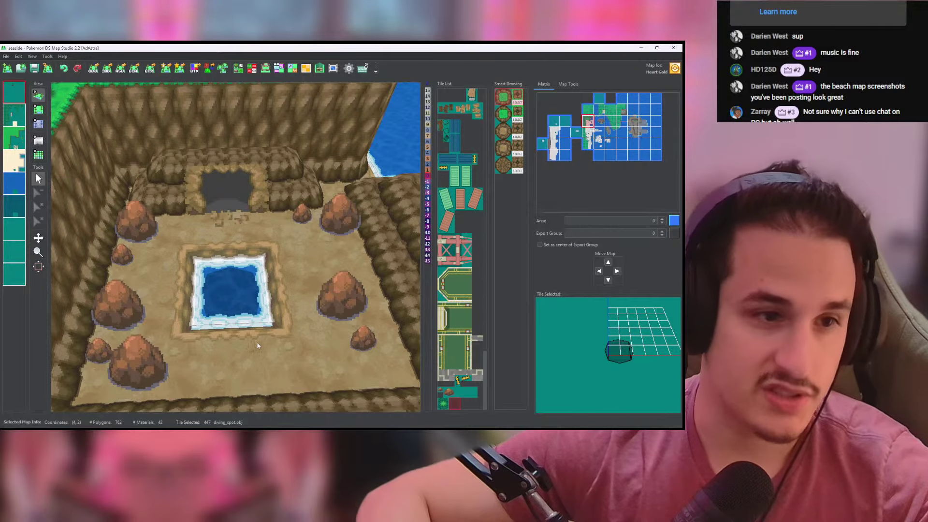
# Step: Examine the forest areas in 3D, including the cave entrance in the clearing and the fenced path to the dark opening
pyautogui.scroll(-3, 262, 363)
pyautogui.moveTo(236, 342); pyautogui.dragTo(260, 229)
pyautogui.scroll(4, 261, 229)
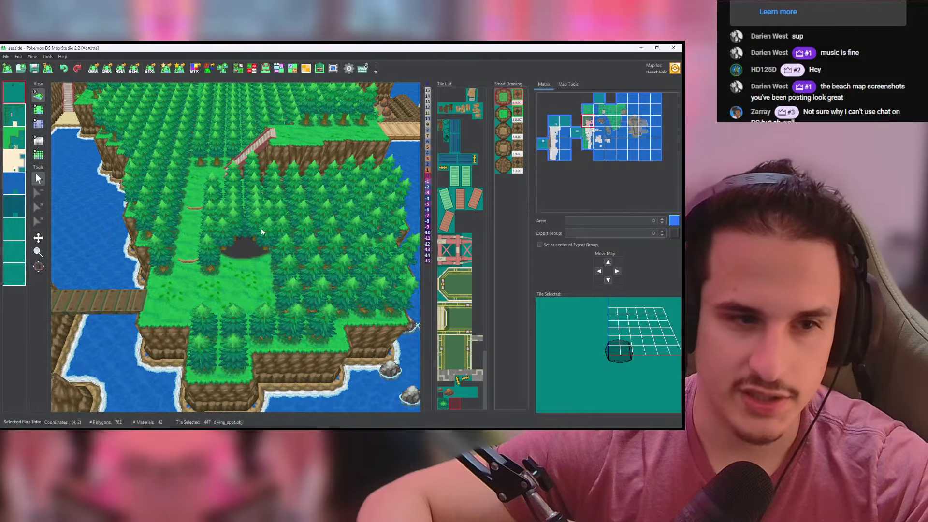
pyautogui.scroll(-6, 237, 257)
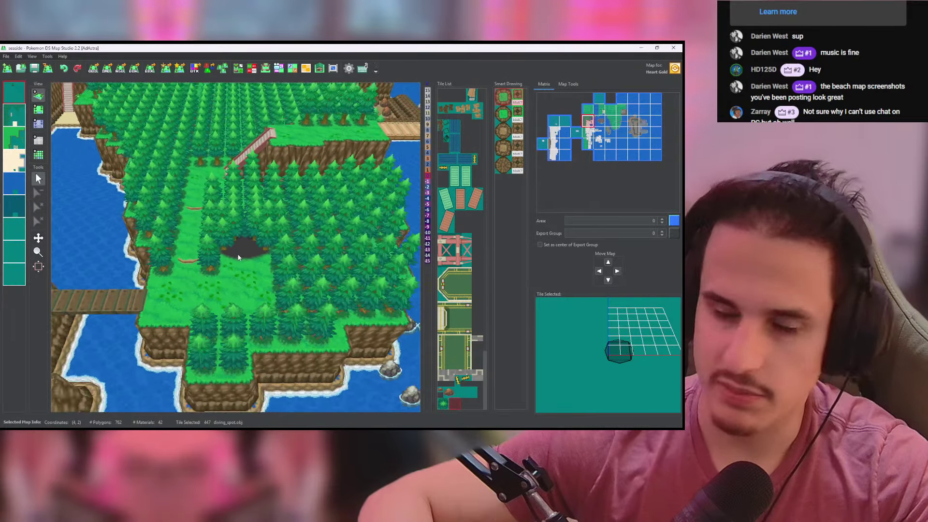
pyautogui.moveTo(282, 196); pyautogui.dragTo(317, 169)
pyautogui.moveTo(246, 173)
pyautogui.mouseDown()
pyautogui.moveTo(359, 255)
pyautogui.moveTo(364, 309)
pyautogui.mouseUp()
pyautogui.moveTo(272, 247); pyautogui.dragTo(285, 410)
pyautogui.scroll(6, 279, 383)
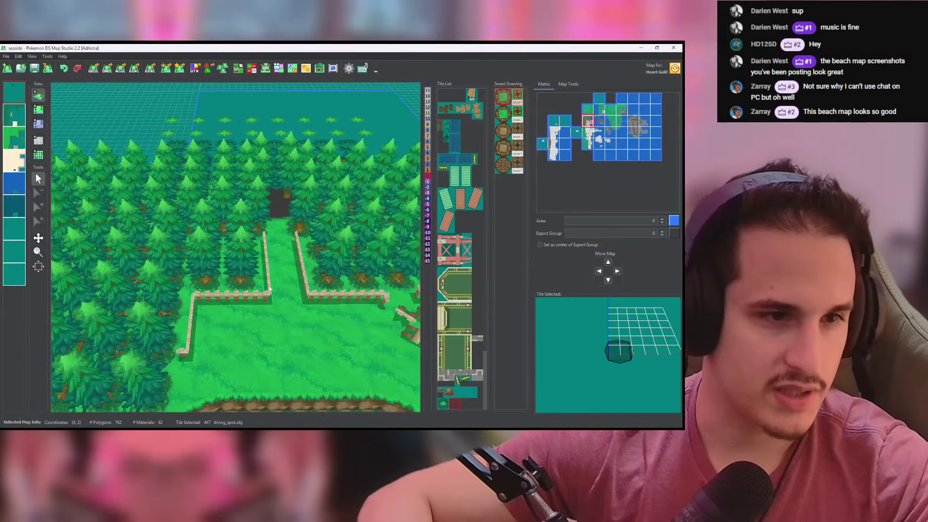
pyautogui.scroll(-5, 280, 383)
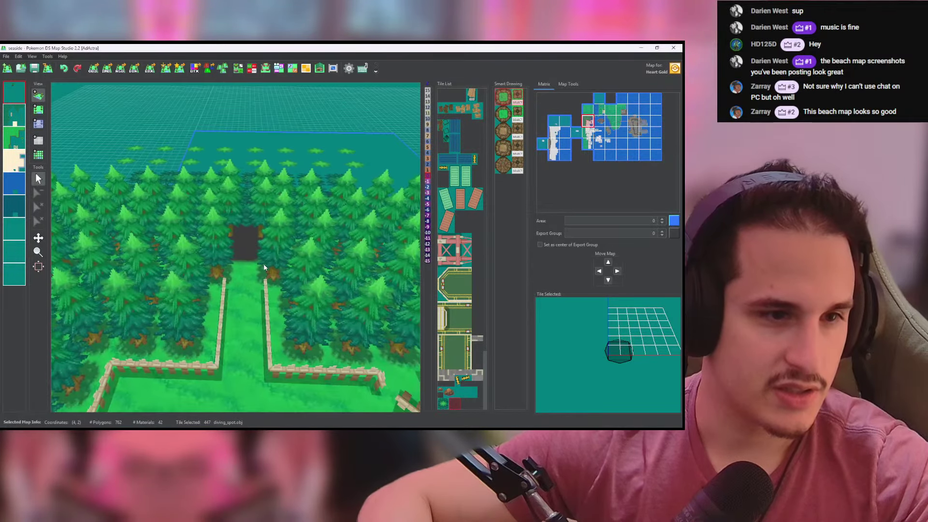
# Step: Look over the beaches in 3D, from the cliffside cove to the sandy island with umbrellas, hammocks and loungers
pyautogui.moveTo(305, 297); pyautogui.dragTo(116, 215)
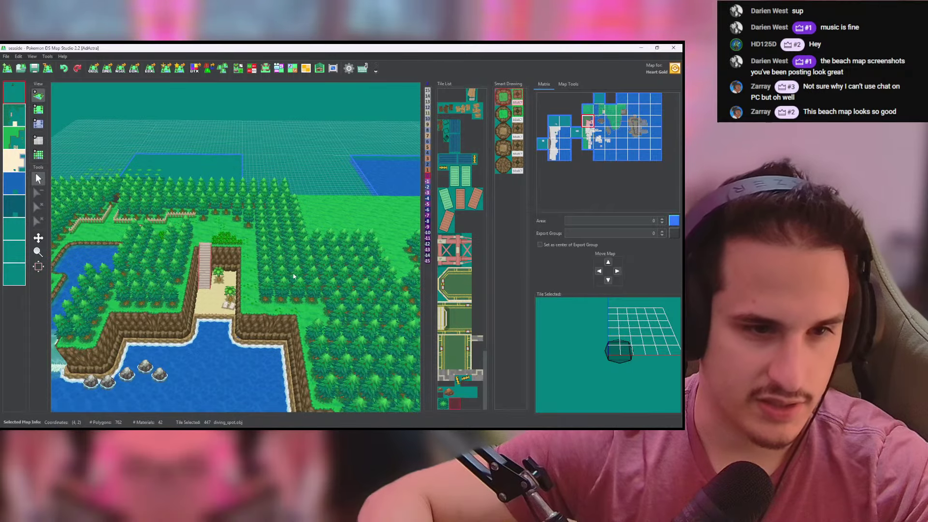
pyautogui.moveTo(218, 360)
pyautogui.mouseDown()
pyautogui.moveTo(220, 276)
pyautogui.moveTo(309, 172)
pyautogui.mouseUp()
pyautogui.moveTo(314, 231)
pyautogui.mouseDown()
pyautogui.moveTo(419, 196)
pyautogui.moveTo(394, 145)
pyautogui.mouseUp()
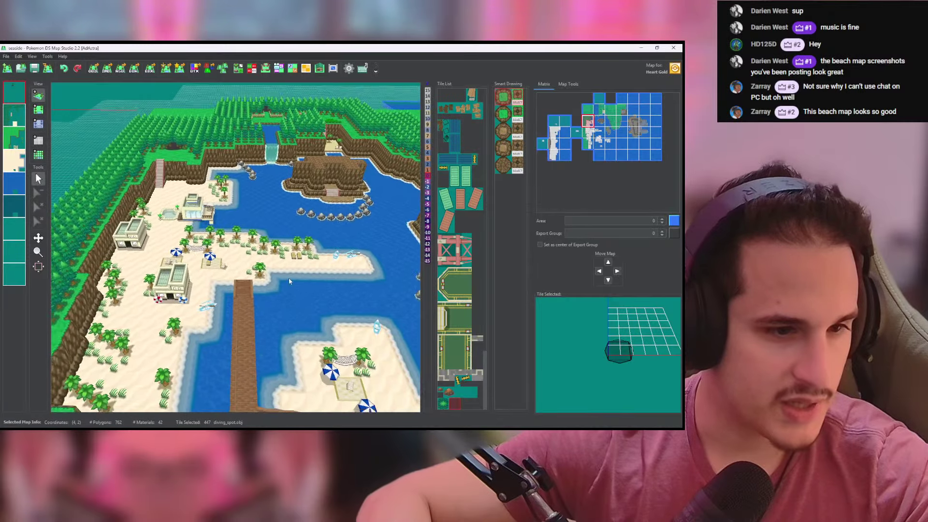
pyautogui.moveTo(290, 300); pyautogui.dragTo(321, 251)
pyautogui.moveTo(387, 290); pyautogui.dragTo(248, 271)
pyautogui.scroll(3, 249, 274)
pyautogui.scroll(5, 249, 273)
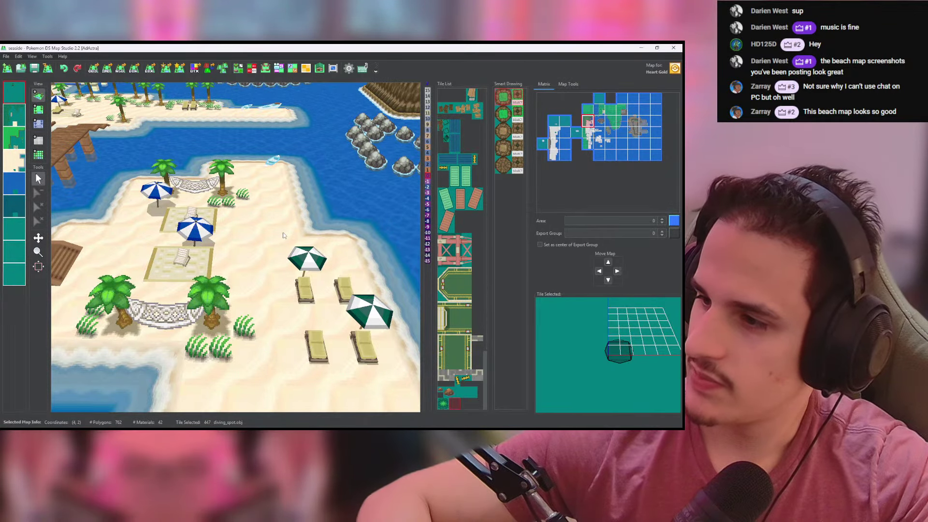
pyautogui.scroll(-10, 282, 231)
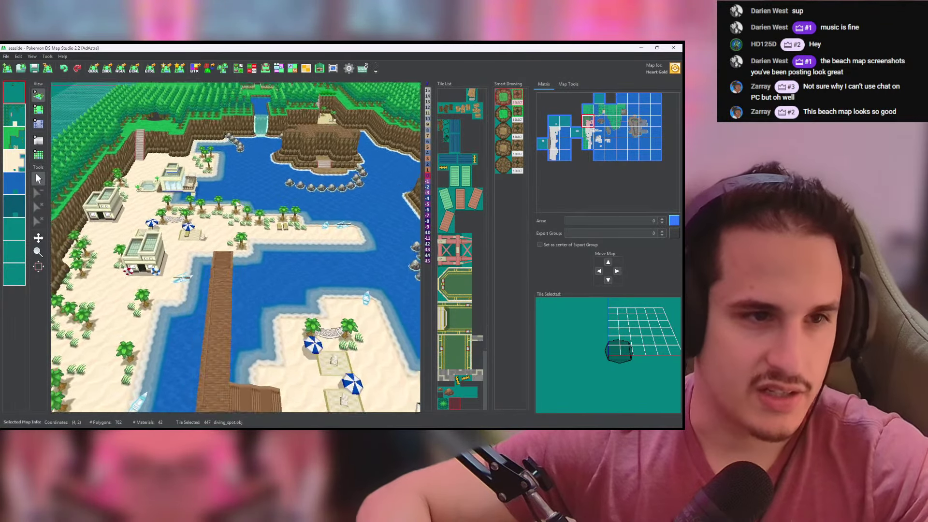
pyautogui.scroll(-2, 282, 230)
# Step: Return to the top-down view, check the forest and beach map's height values, and reopen its collision editor
pyautogui.click(38, 109)
pyautogui.scroll(3, 105, 172)
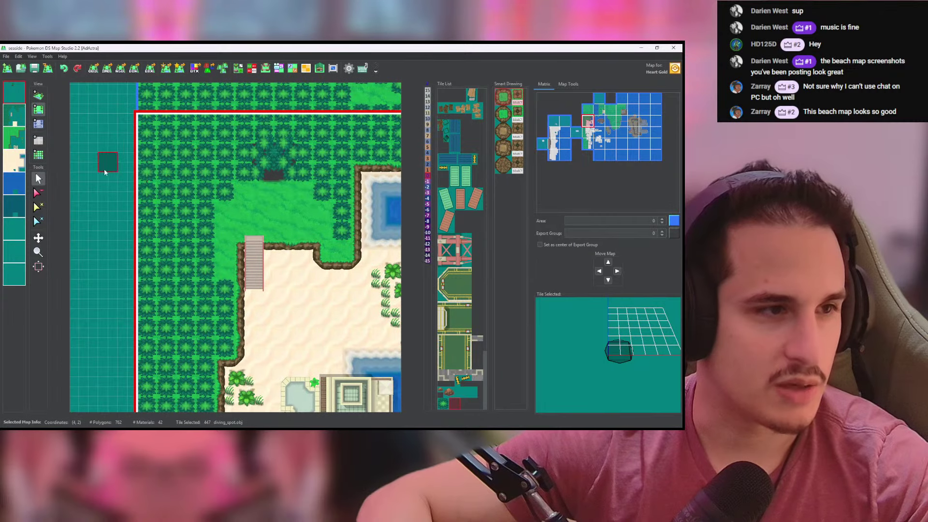
pyautogui.click(39, 124)
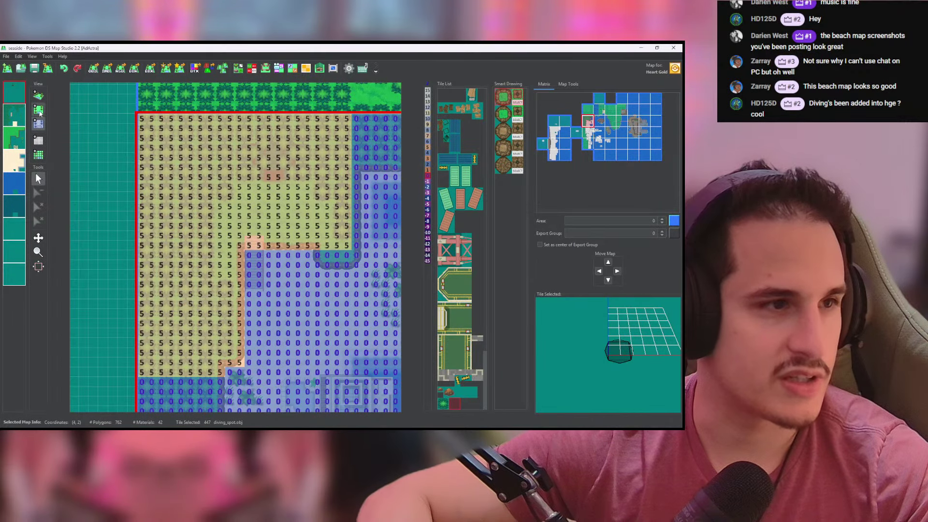
pyautogui.click(39, 109)
pyautogui.click(252, 68)
pyautogui.click(199, 197)
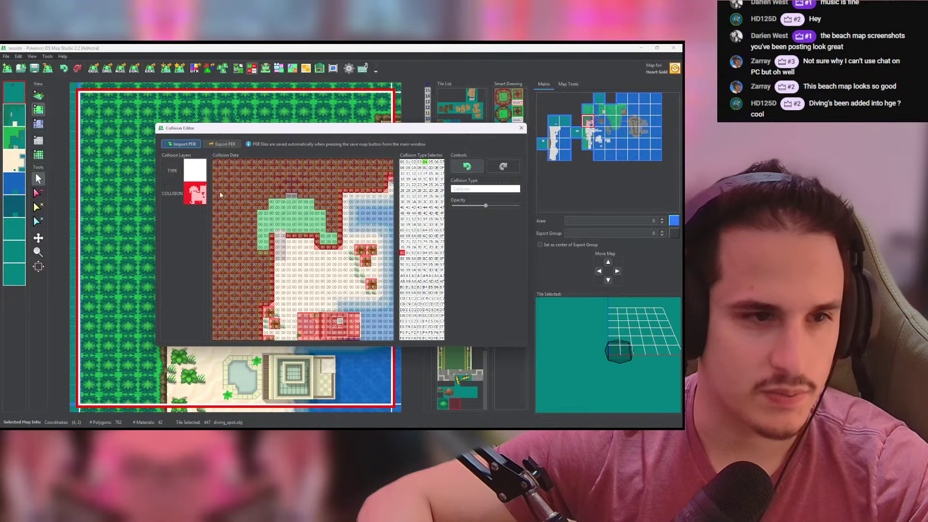
# Step: On the TYPE layer, mark the two cave entrance tiles with a purple type, lower the overlay opacity slightly, and fill the beach with type 21
pyautogui.click(202, 173)
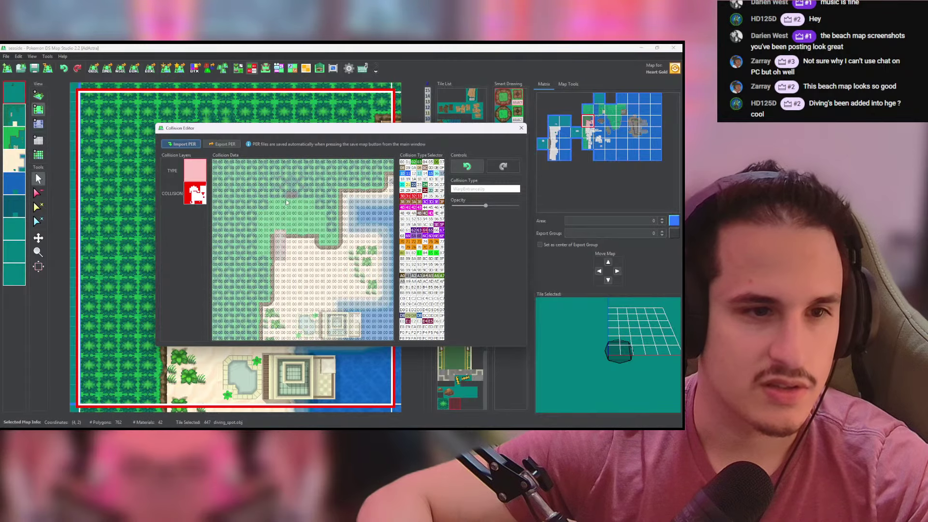
pyautogui.moveTo(289, 197); pyautogui.dragTo(295, 196)
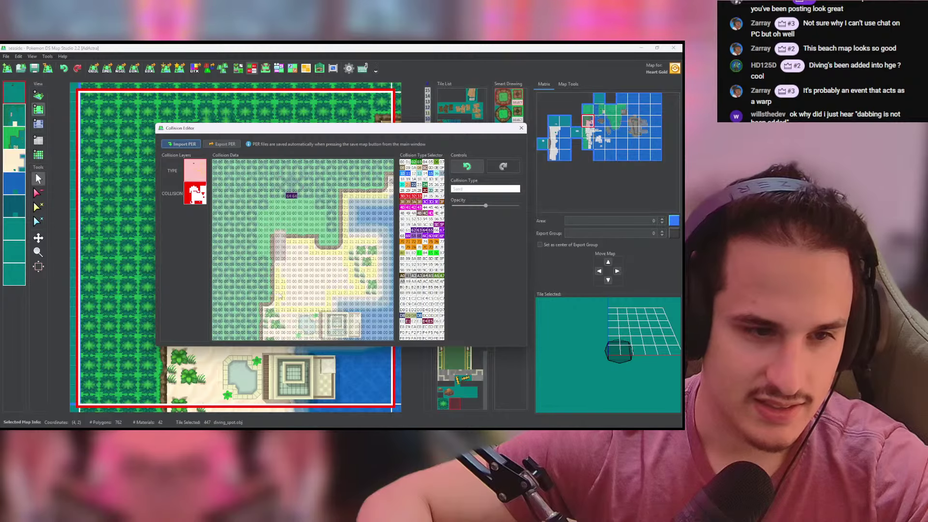
pyautogui.moveTo(486, 205)
pyautogui.mouseDown()
pyautogui.moveTo(529, 203)
pyautogui.moveTo(483, 201)
pyautogui.mouseUp()
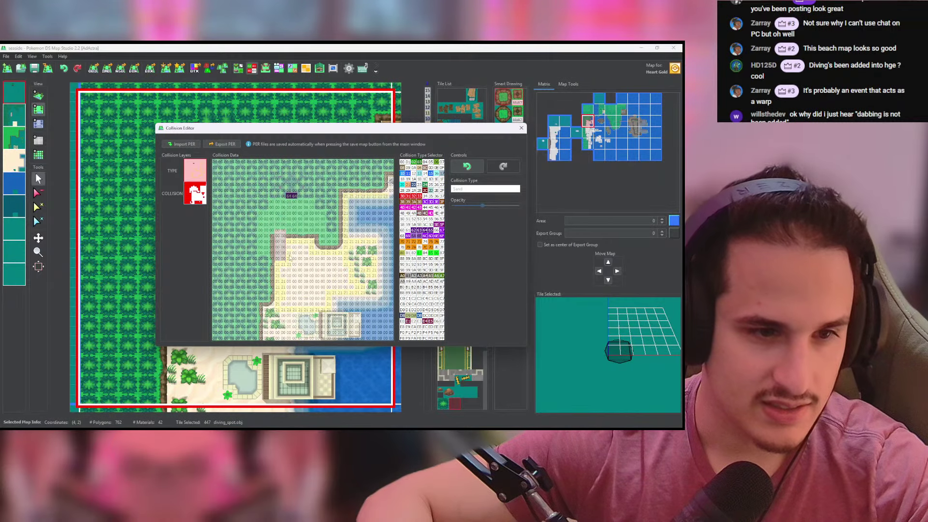
pyautogui.moveTo(289, 256); pyautogui.dragTo(289, 246)
pyautogui.middleClick(306, 268)
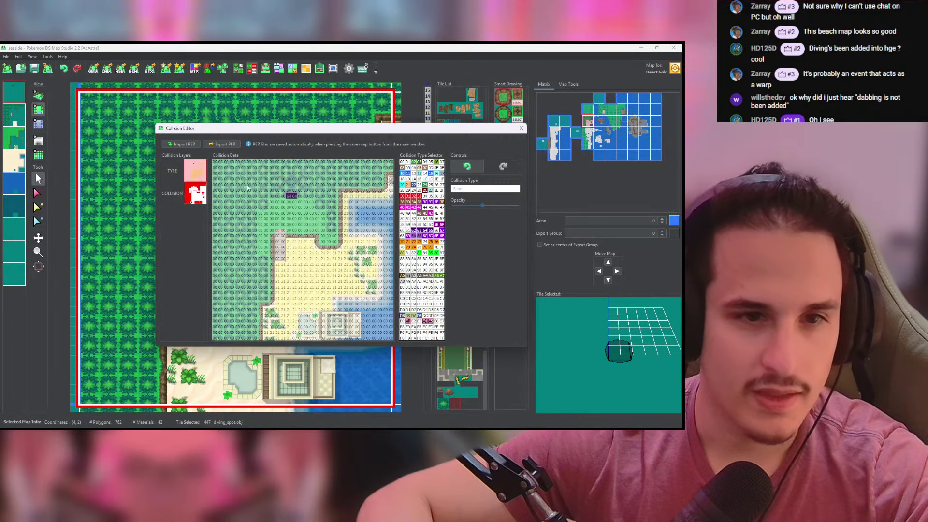
# Step: On the COLLISION layer, fill the grass clearing with value 04
pyautogui.click(196, 194)
pyautogui.click(424, 162)
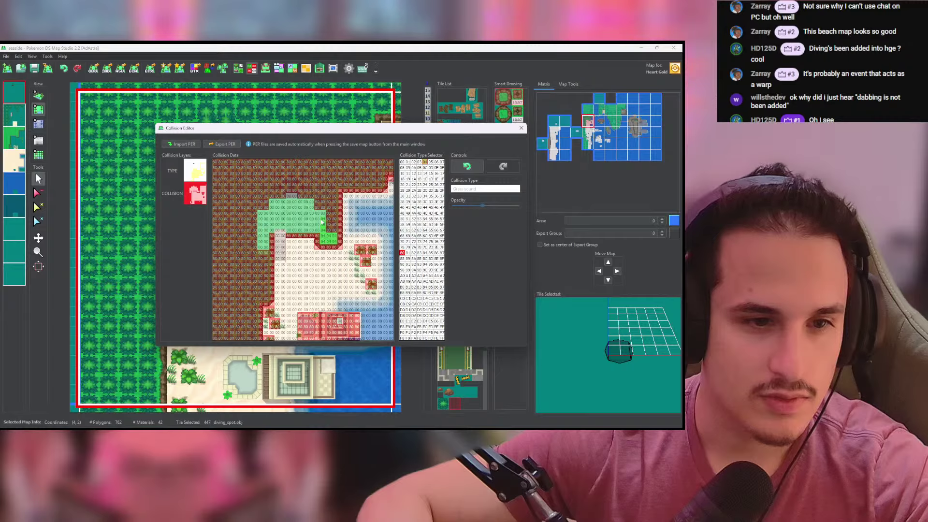
pyautogui.click(281, 223)
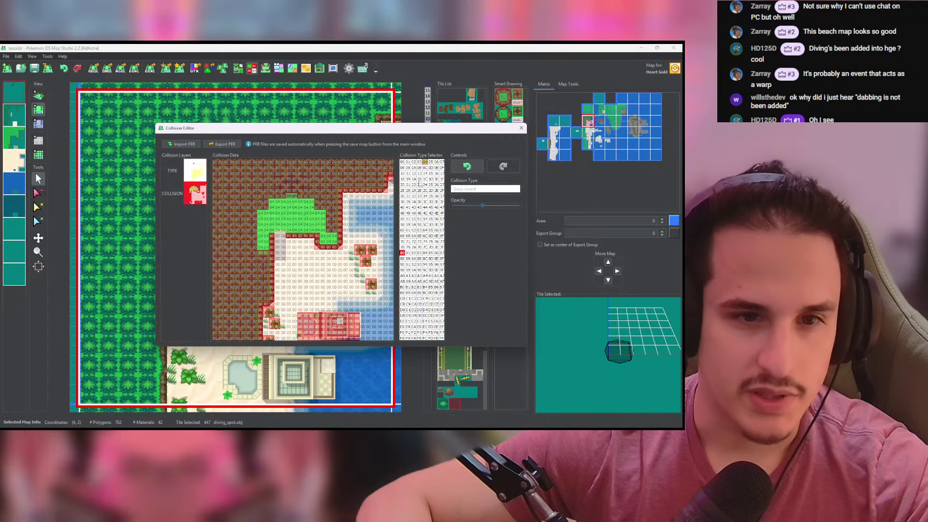
# Step: On the TYPE layer, paint the shallow water along the beach's shoreline with a water type
pyautogui.click(195, 171)
pyautogui.click(419, 169)
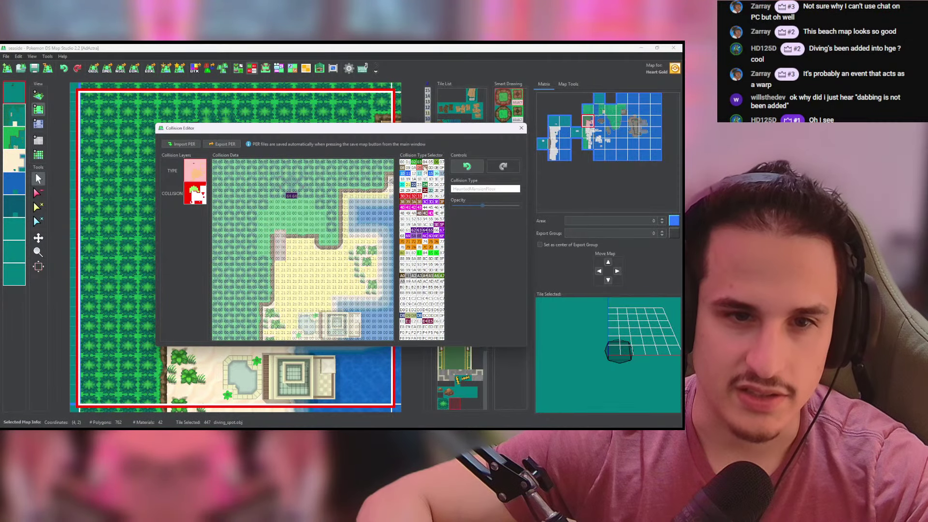
pyautogui.click(425, 168)
pyautogui.click(413, 186)
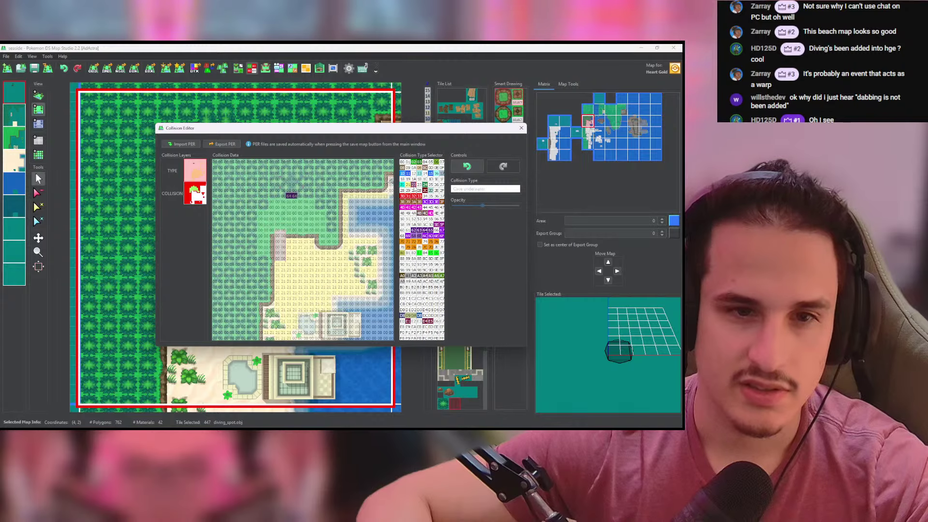
pyautogui.click(407, 173)
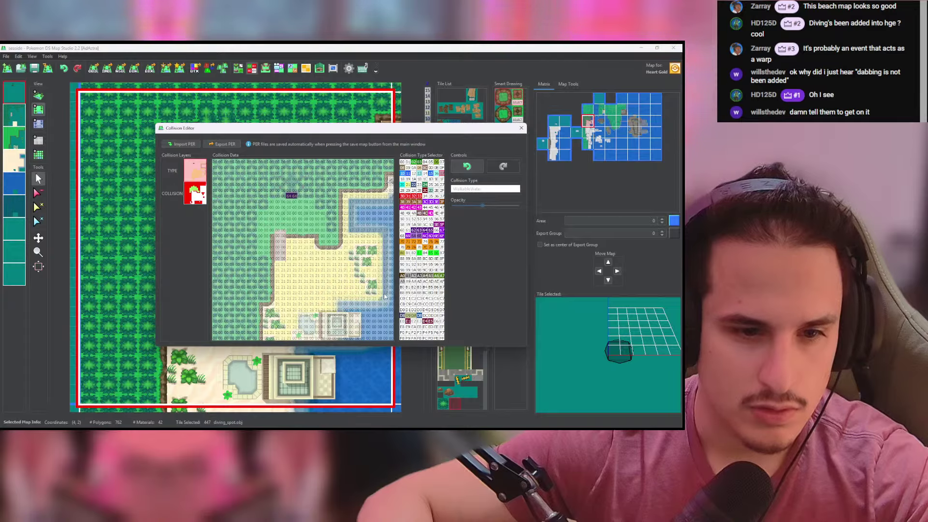
pyautogui.moveTo(386, 306); pyautogui.dragTo(338, 310)
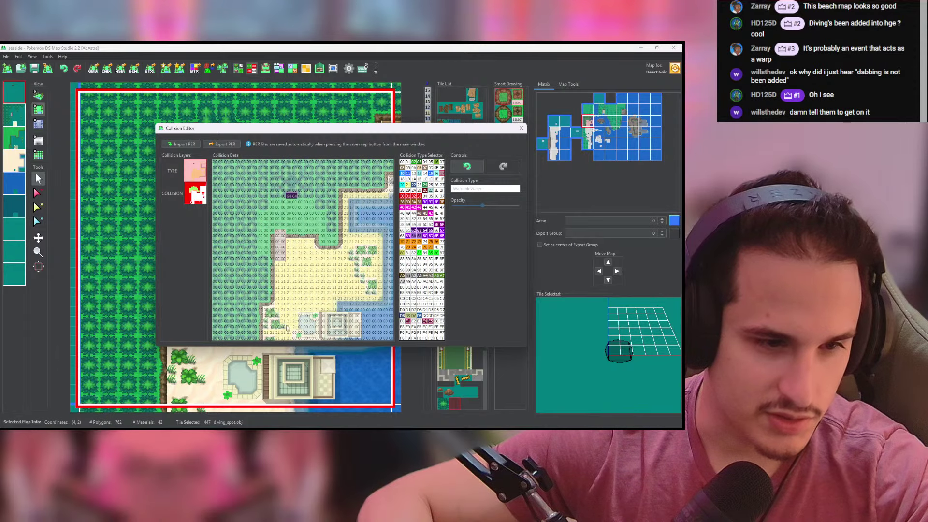
# Step: Review the TYPE and COLLISION layers, close the collision editor and save the map
pyautogui.click(196, 193)
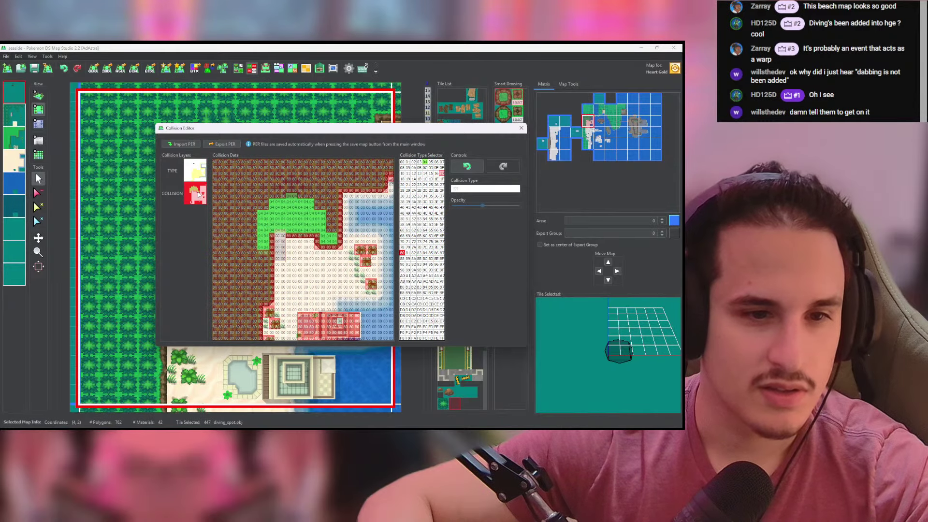
pyautogui.click(195, 175)
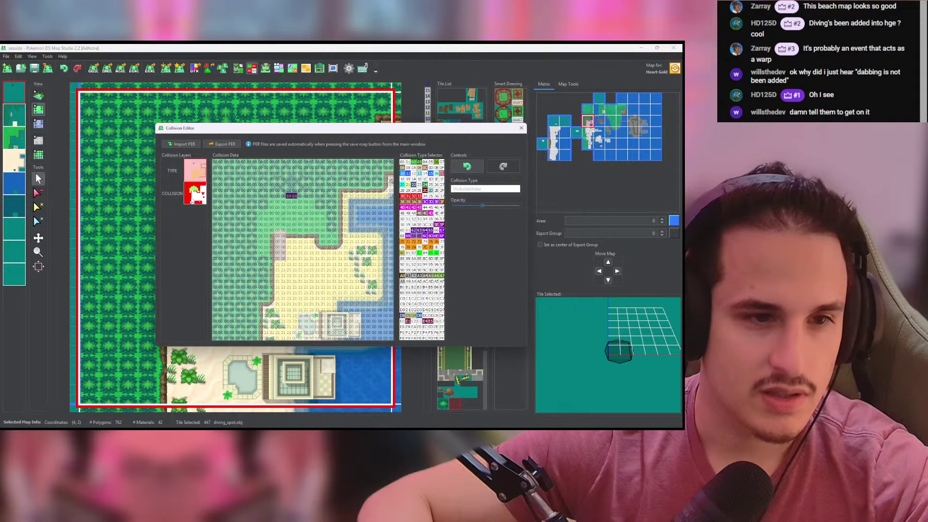
pyautogui.click(196, 194)
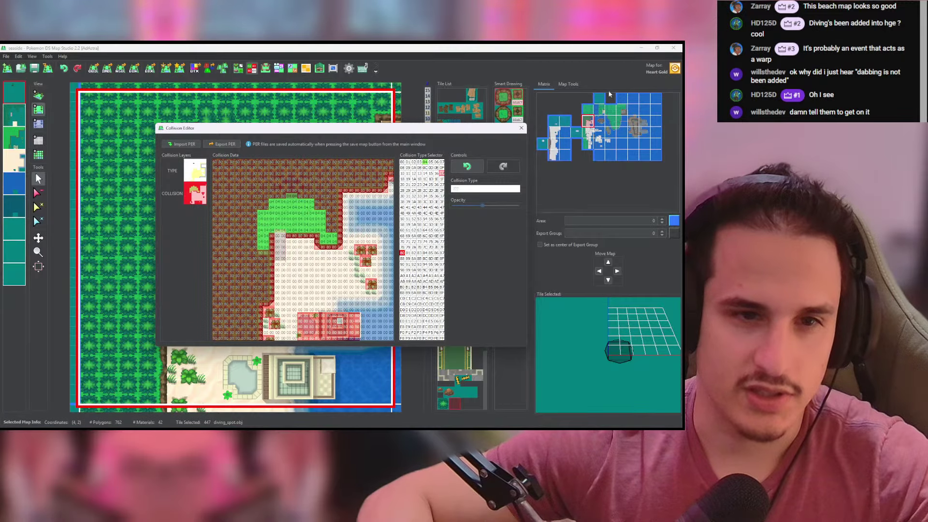
pyautogui.click(521, 128)
pyautogui.click(34, 69)
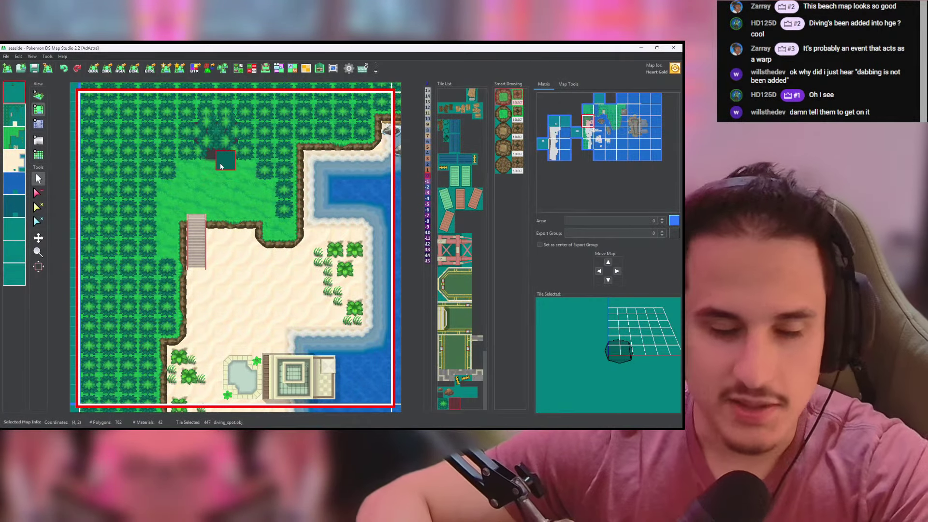
# Step: Open the collision editor for the beach map directly south, lower the overlay opacity, and paint the cliff edge with collision 80
pyautogui.press('Down')
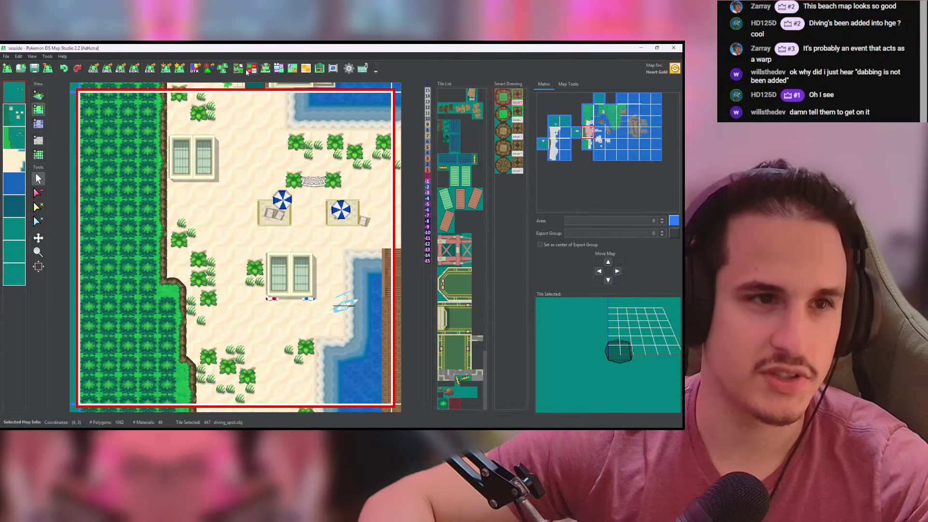
pyautogui.click(251, 69)
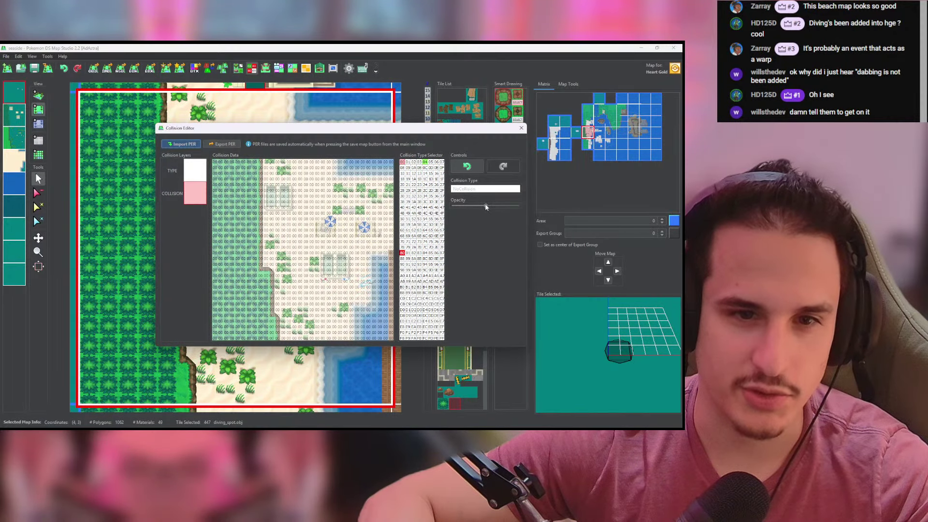
pyautogui.moveTo(487, 207); pyautogui.dragTo(478, 209)
pyautogui.click(402, 252)
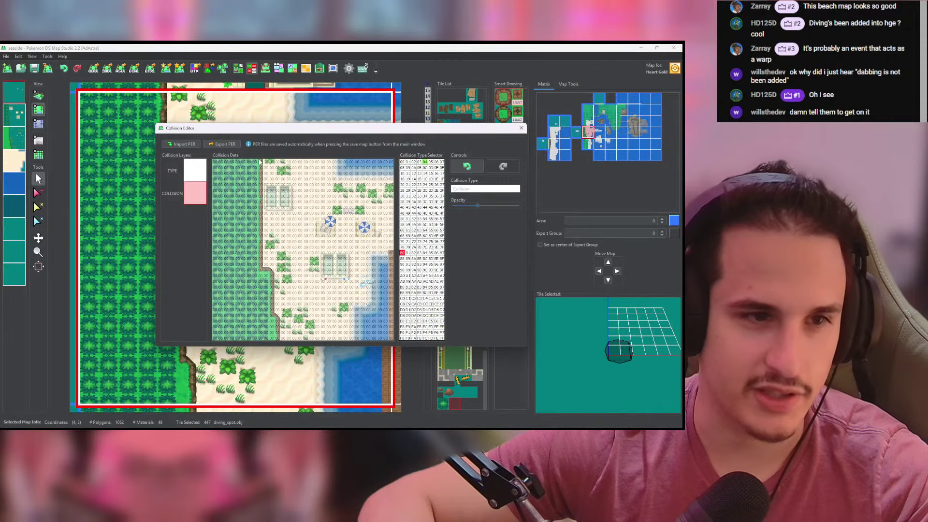
pyautogui.moveTo(261, 161)
pyautogui.mouseDown()
pyautogui.moveTo(266, 225)
pyautogui.moveTo(257, 267)
pyautogui.mouseUp()
pyautogui.rightClick(262, 203)
pyautogui.rightClick(261, 224)
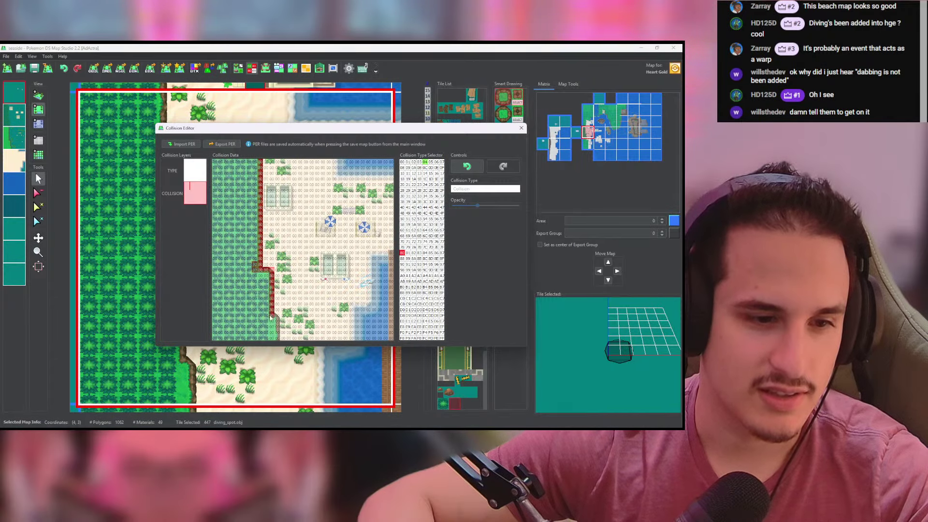
# Step: Paint collision 80 over the palms beside the cliff, the northern palms and the hammock between two palms
pyautogui.click(285, 315)
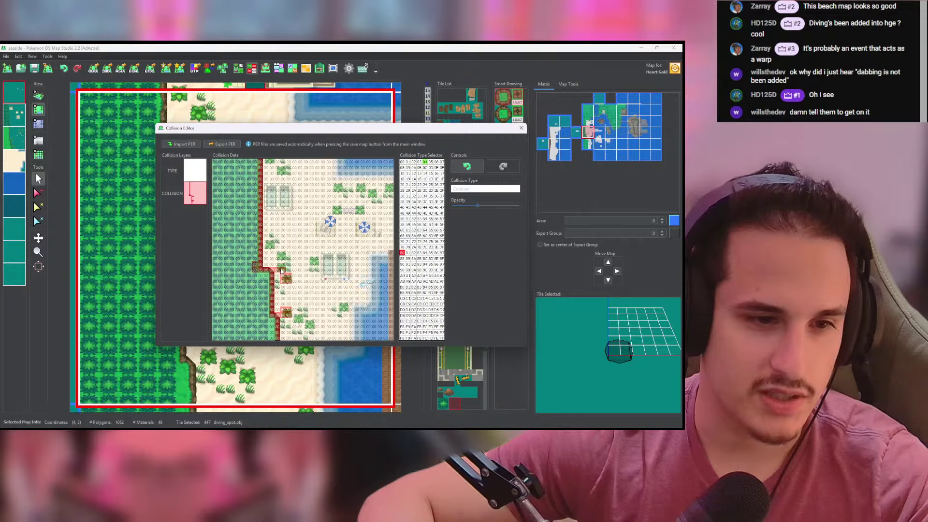
pyautogui.moveTo(267, 248); pyautogui.dragTo(269, 242)
pyautogui.moveTo(271, 162)
pyautogui.mouseDown()
pyautogui.moveTo(279, 178)
pyautogui.moveTo(284, 170)
pyautogui.mouseUp()
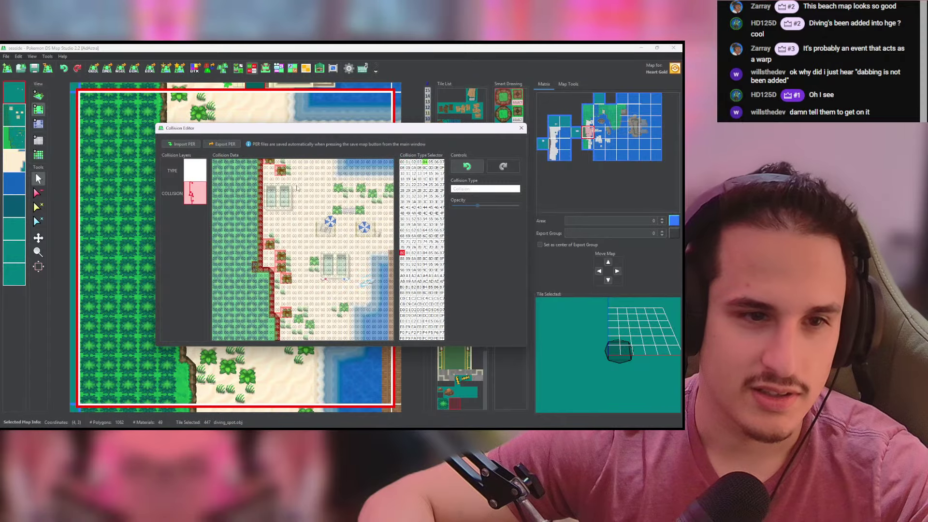
pyautogui.moveTo(345, 215)
pyautogui.mouseDown()
pyautogui.moveTo(363, 211)
pyautogui.moveTo(339, 208)
pyautogui.moveTo(338, 190)
pyautogui.mouseUp()
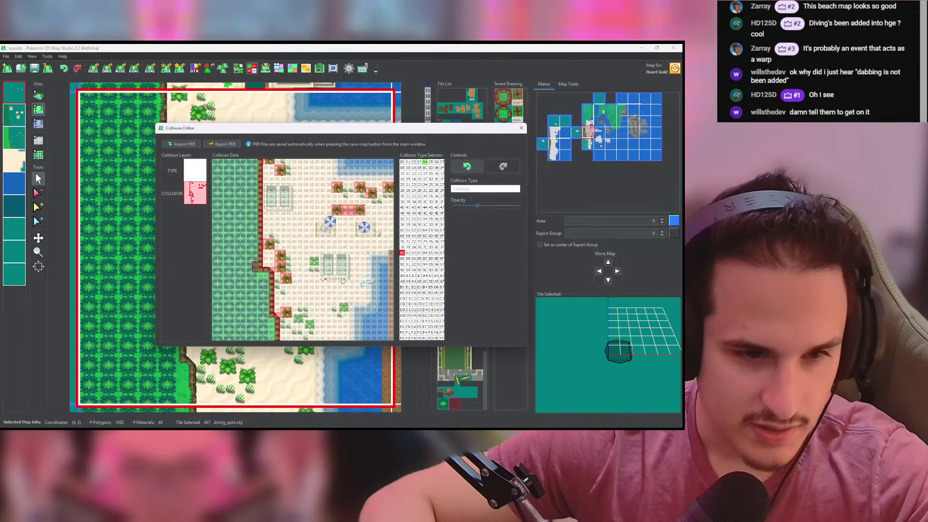
# Step: Block the southern beach house, the remaining palms and the whole forest west of the cliff with collision 80
pyautogui.moveTo(347, 277)
pyautogui.mouseDown()
pyautogui.moveTo(323, 259)
pyautogui.moveTo(339, 253)
pyautogui.moveTo(347, 276)
pyautogui.moveTo(332, 268)
pyautogui.moveTo(341, 257)
pyautogui.moveTo(325, 257)
pyautogui.mouseUp()
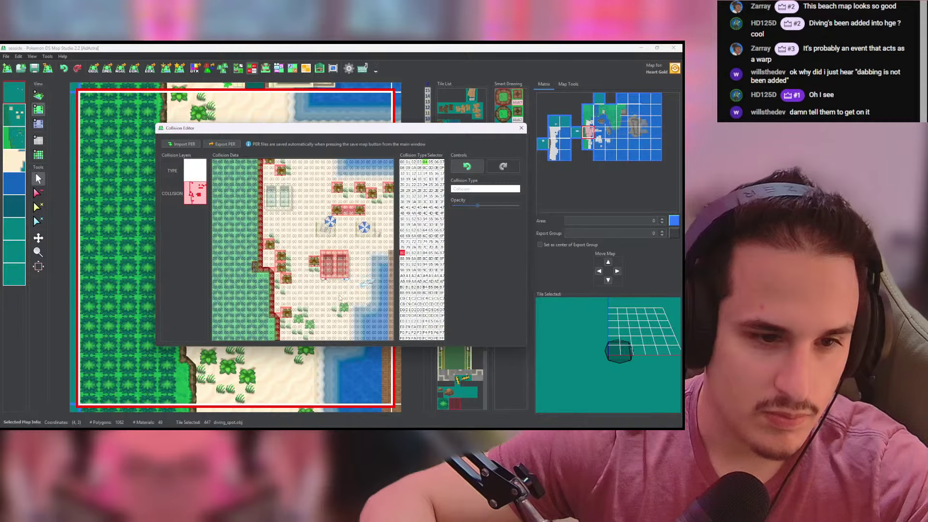
pyautogui.click(344, 308)
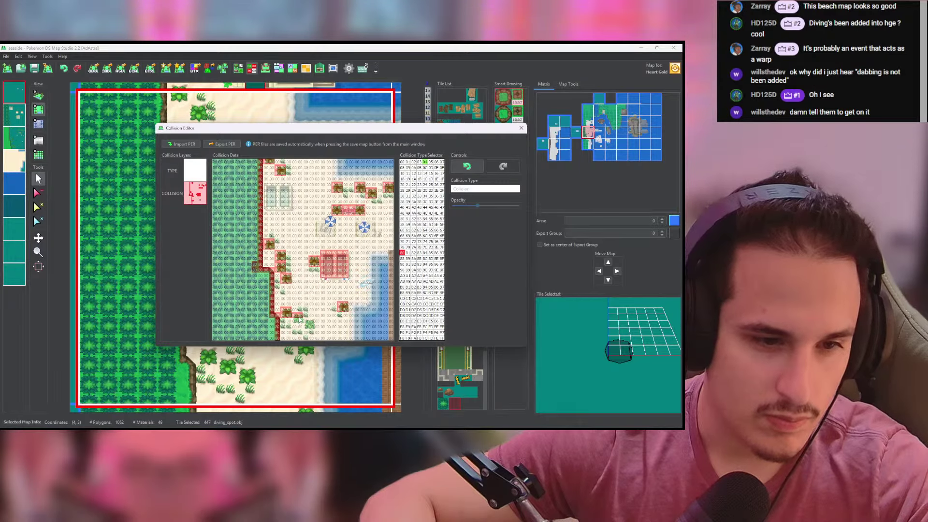
pyautogui.click(259, 305)
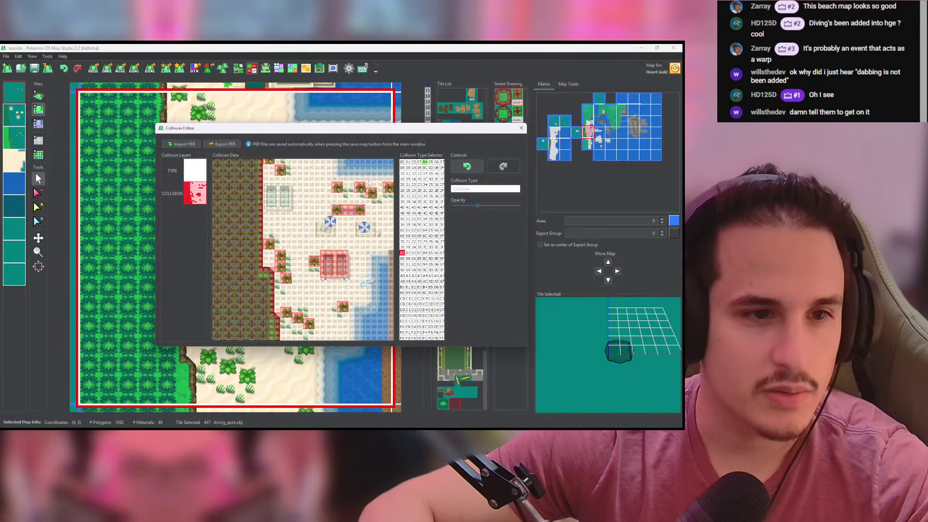
# Step: Close the collision editor and examine the doorway of the beach house beside the cliff in 3D
pyautogui.click(521, 128)
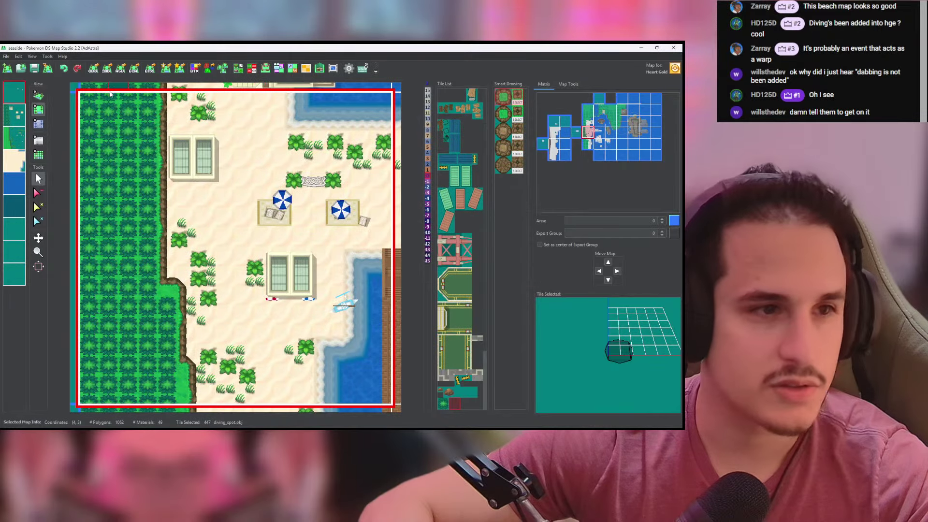
pyautogui.click(38, 95)
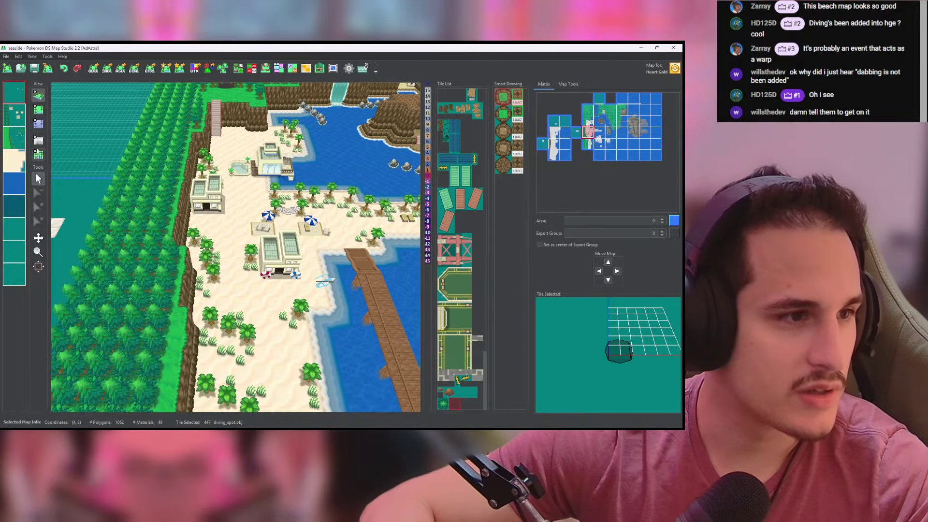
pyautogui.scroll(3, 239, 242)
pyautogui.scroll(10, 238, 242)
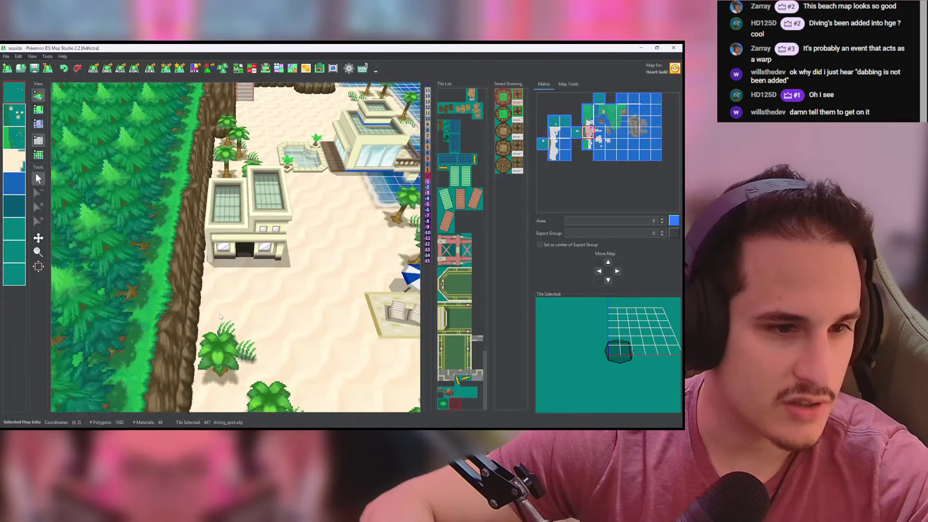
pyautogui.scroll(-3, 219, 268)
pyautogui.moveTo(219, 268)
pyautogui.mouseDown()
pyautogui.moveTo(215, 256)
pyautogui.moveTo(213, 271)
pyautogui.mouseUp()
pyautogui.scroll(-5, 217, 224)
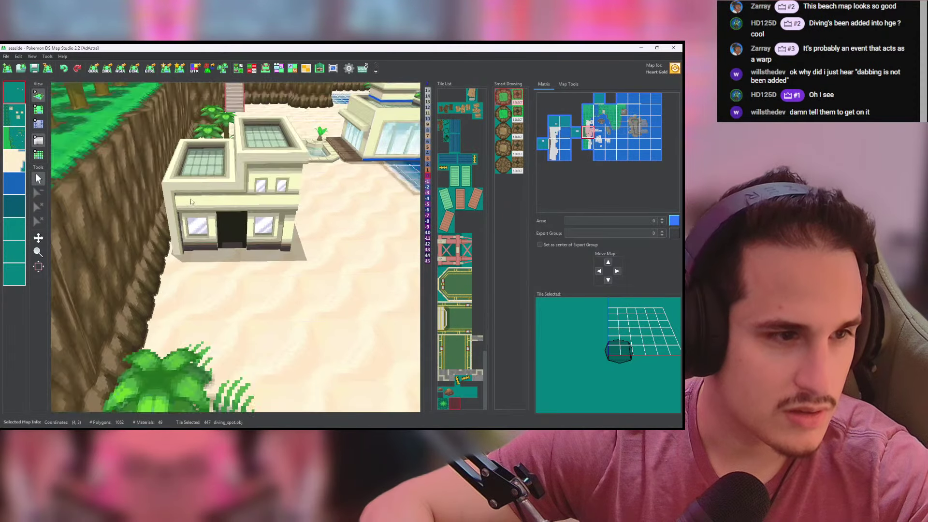
# Step: Place grass tiles on another layer in front of the cliffside house's door as a marker, and check their alignment in 3D
pyautogui.click(35, 110)
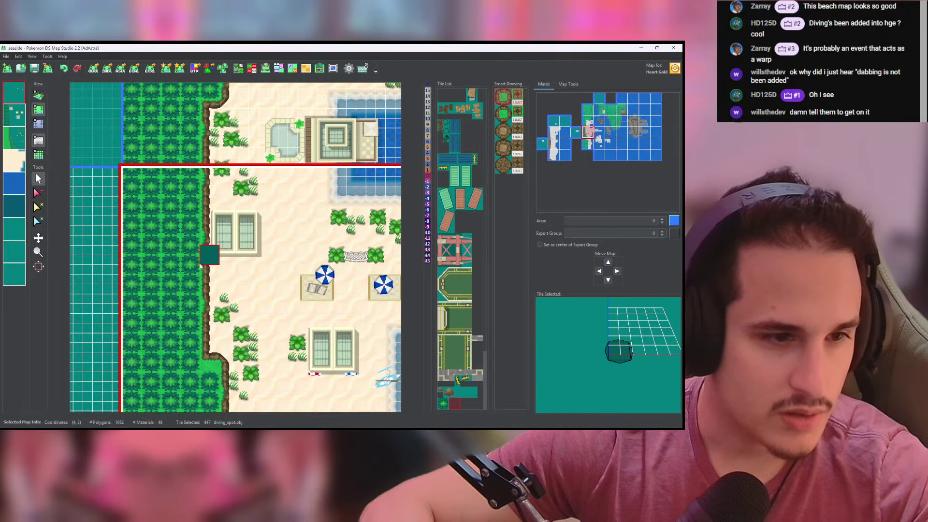
pyautogui.click(6, 133)
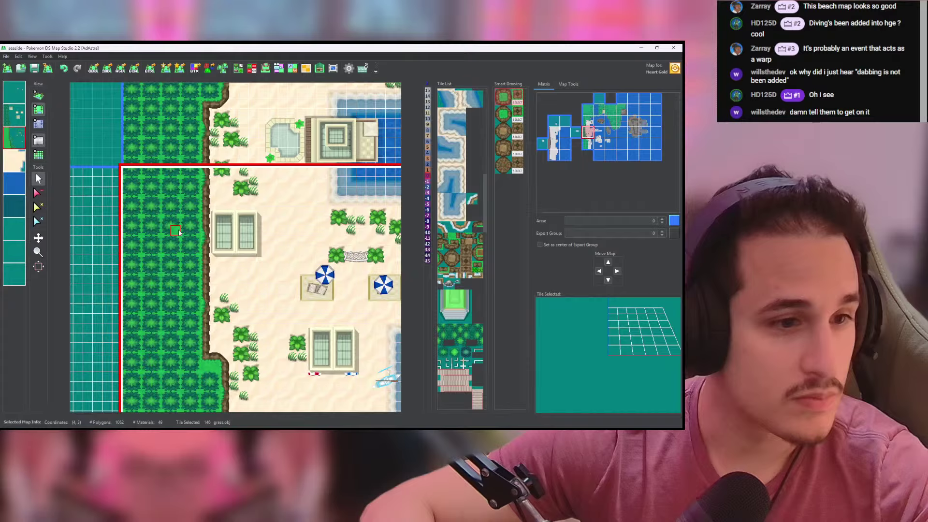
pyautogui.click(234, 269)
pyautogui.click(38, 95)
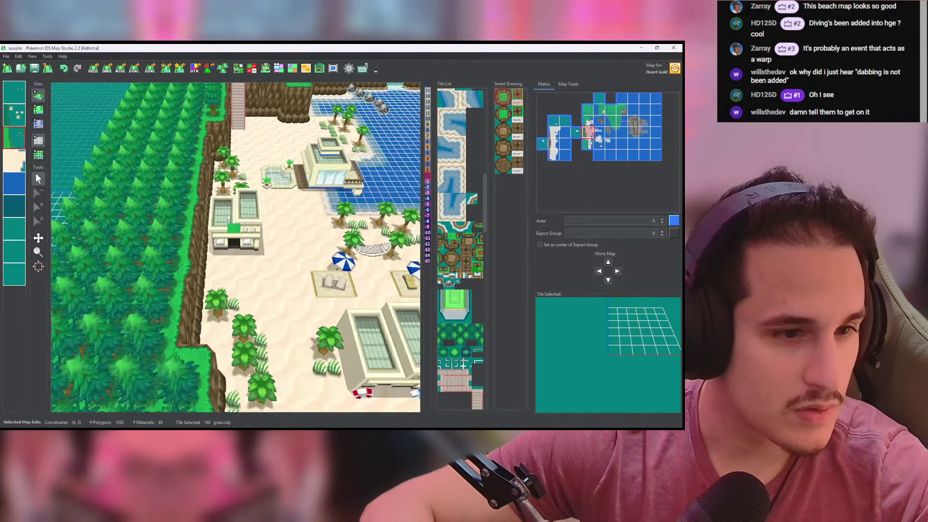
pyautogui.click(38, 110)
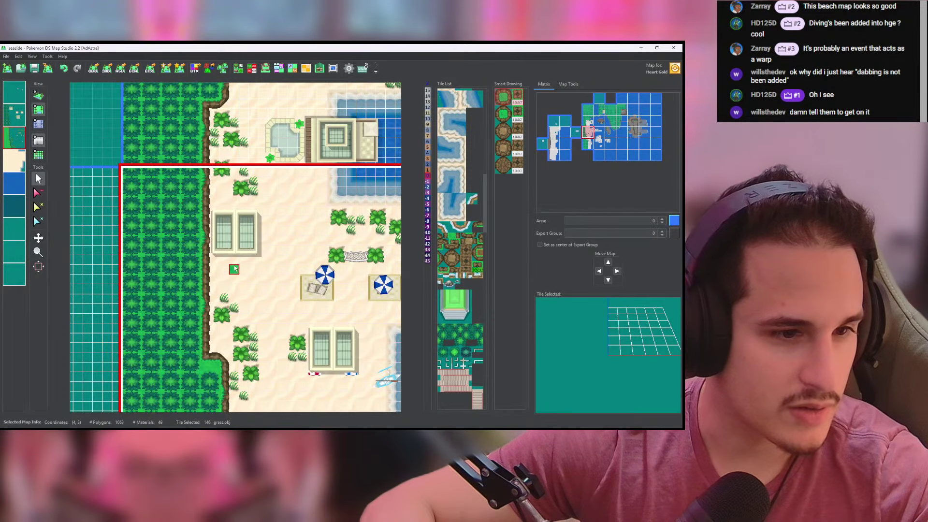
# Step: Reopen the collision editor and mark both beach house doorways with type 64 on the TYPE layer
pyautogui.click(252, 68)
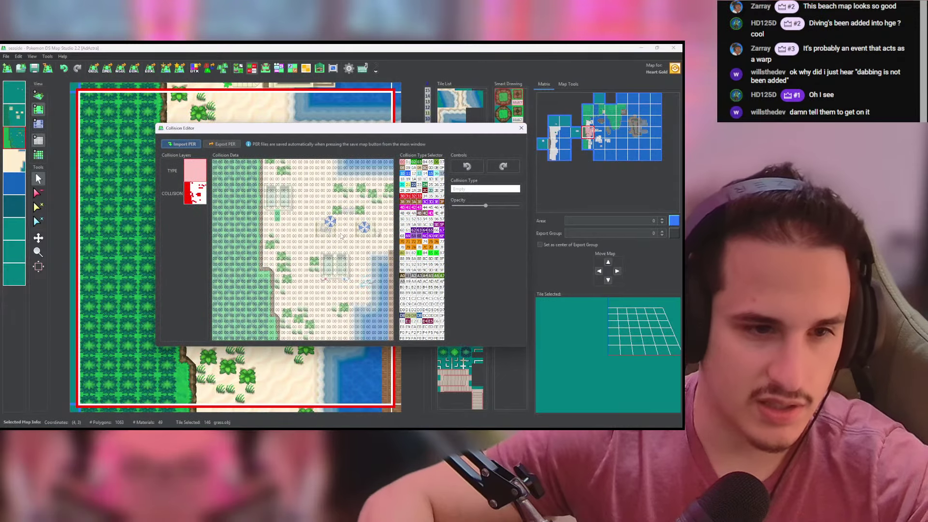
pyautogui.click(425, 232)
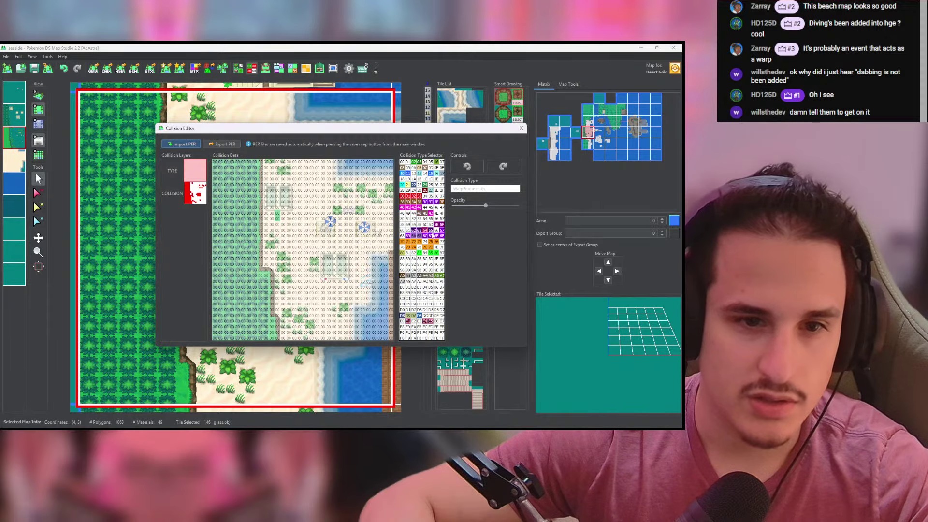
pyautogui.click(438, 236)
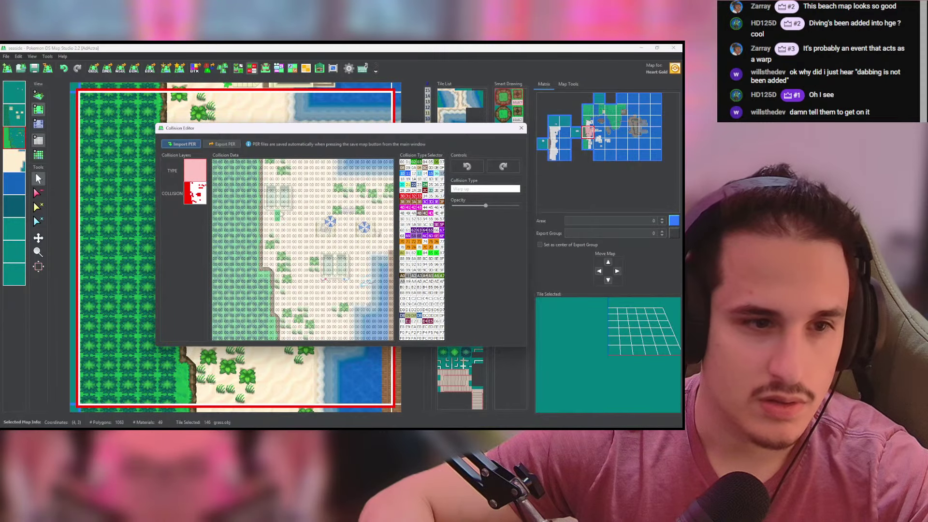
pyautogui.click(277, 213)
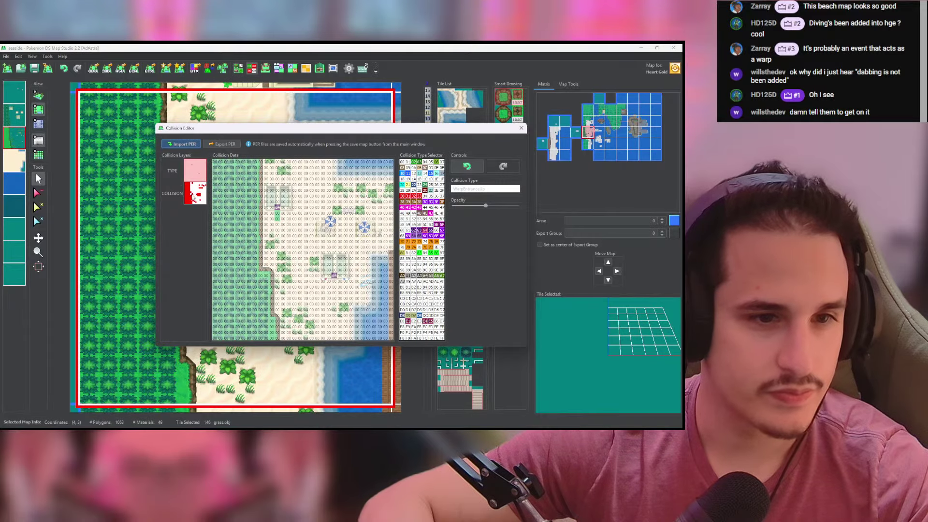
# Step: Block the lounge chairs beside both beach umbrellas with collision 80 on the COLLISION layer
pyautogui.click(193, 196)
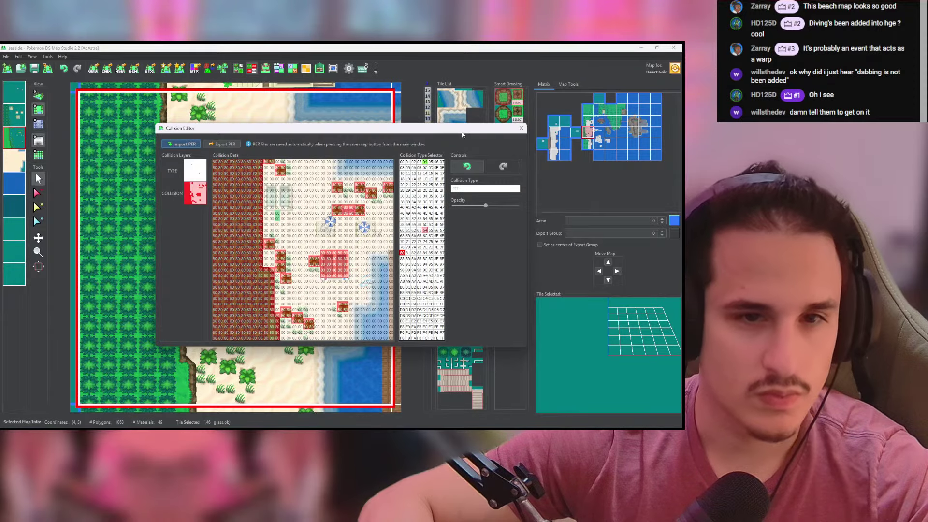
pyautogui.click(521, 127)
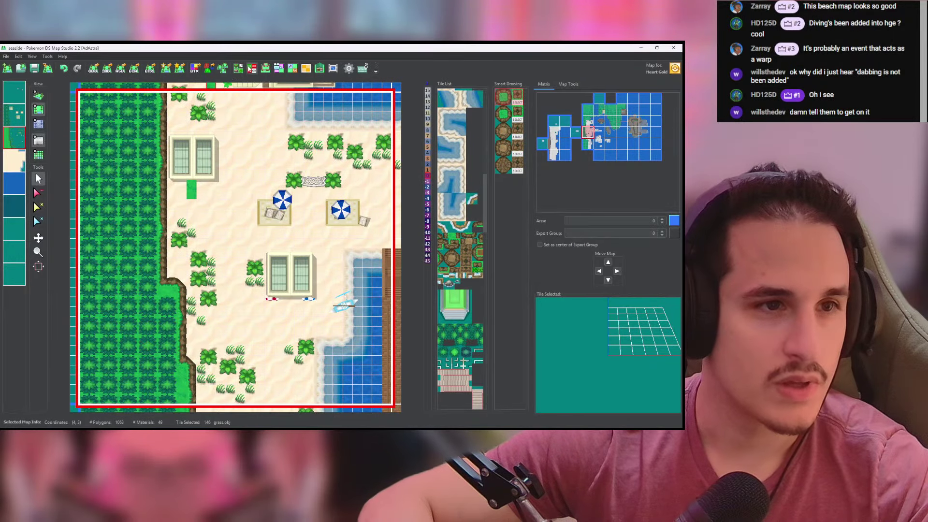
pyautogui.click(252, 69)
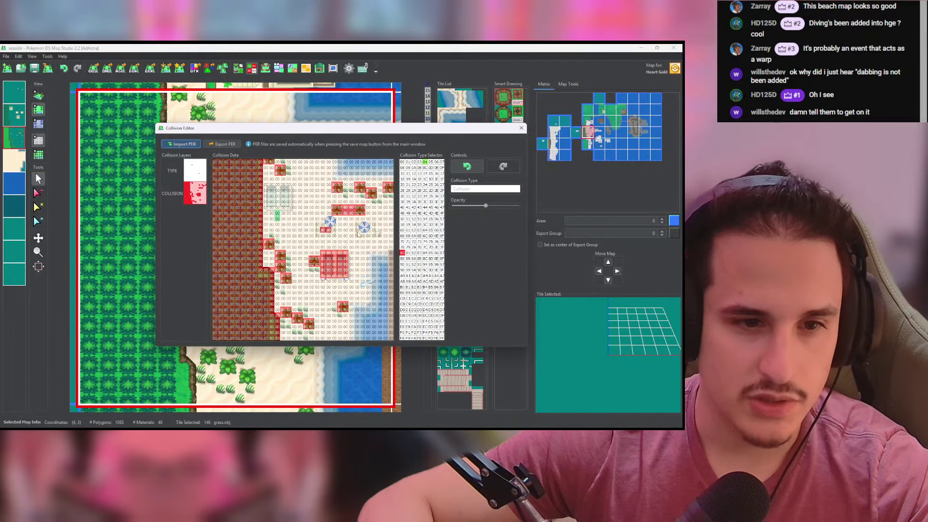
pyautogui.click(521, 128)
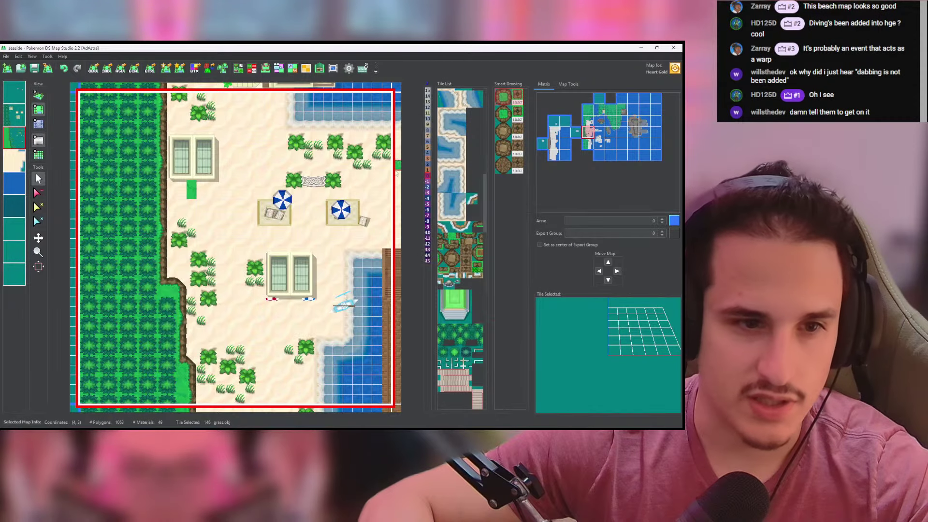
pyautogui.click(251, 69)
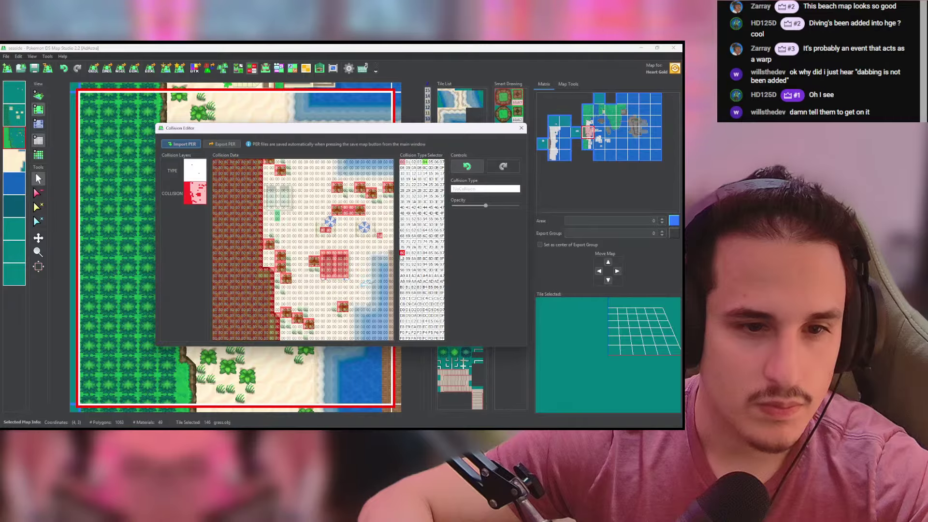
# Step: Close the collision editor and examine the beach houses, umbrellas and cliffside doorway in 3D
pyautogui.click(521, 128)
pyautogui.click(39, 95)
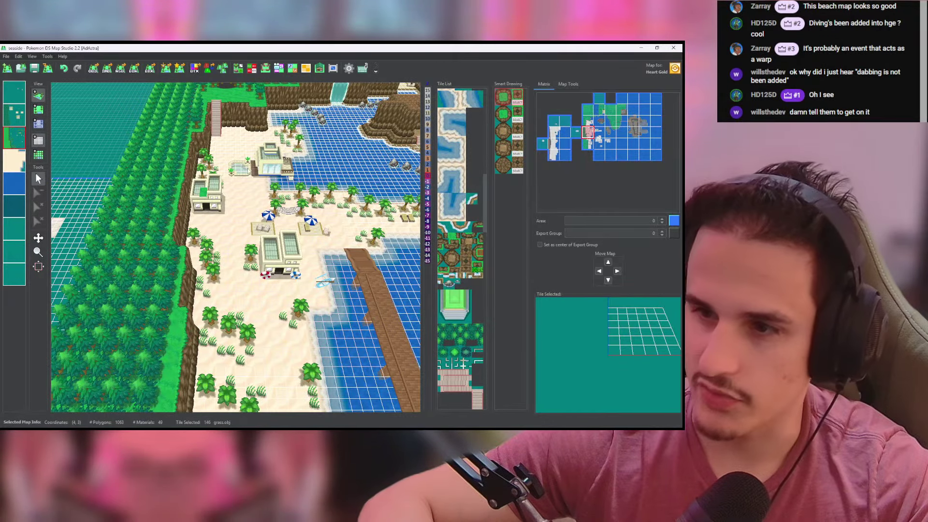
pyautogui.moveTo(248, 170); pyautogui.dragTo(202, 225)
pyautogui.scroll(8, 277, 242)
pyautogui.moveTo(277, 242); pyautogui.dragTo(289, 290)
pyautogui.moveTo(201, 176); pyautogui.dragTo(238, 284)
pyautogui.scroll(-5, 238, 284)
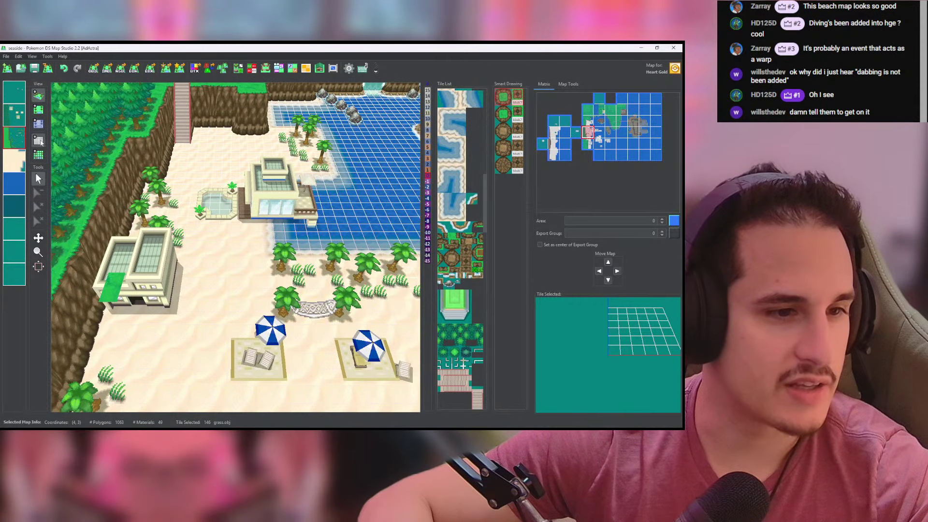
pyautogui.click(38, 141)
pyautogui.moveTo(145, 232); pyautogui.dragTo(127, 128)
pyautogui.scroll(-3, 126, 128)
pyautogui.click(38, 110)
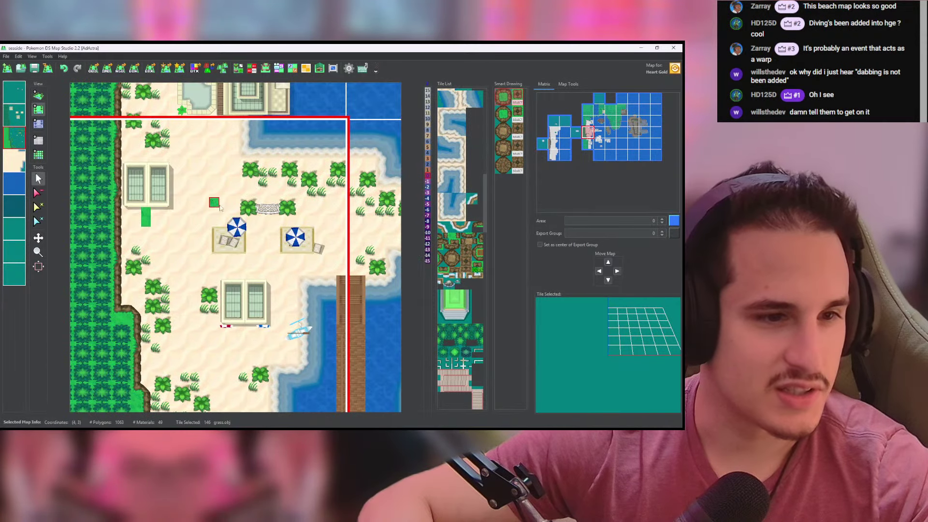
# Step: Reopen the collision editor and block the eastern umbrella's table and the beached boat with collision 80
pyautogui.scroll(-4, 243, 221)
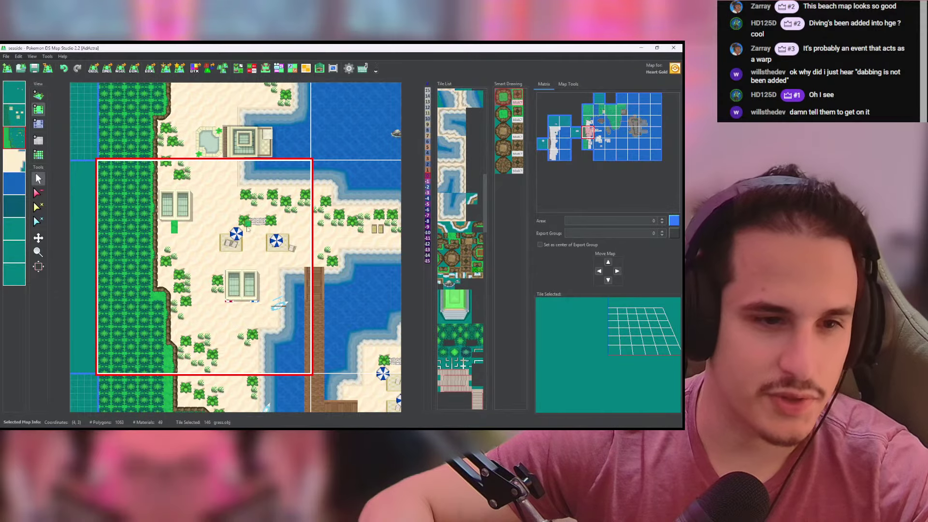
pyautogui.moveTo(252, 252)
pyautogui.mouseDown(button='middle')
pyautogui.moveTo(160, 194)
pyautogui.moveTo(226, 246)
pyautogui.moveTo(244, 206)
pyautogui.mouseUp(button='middle')
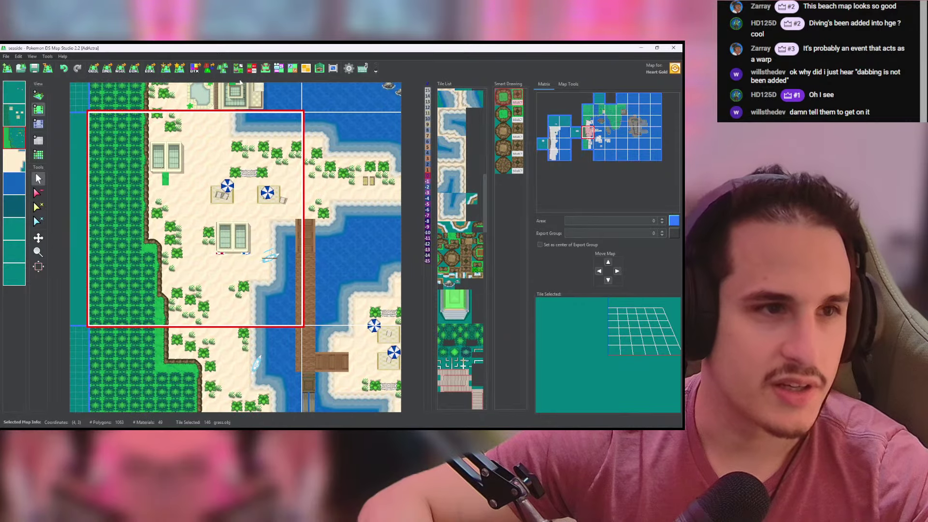
pyautogui.click(252, 68)
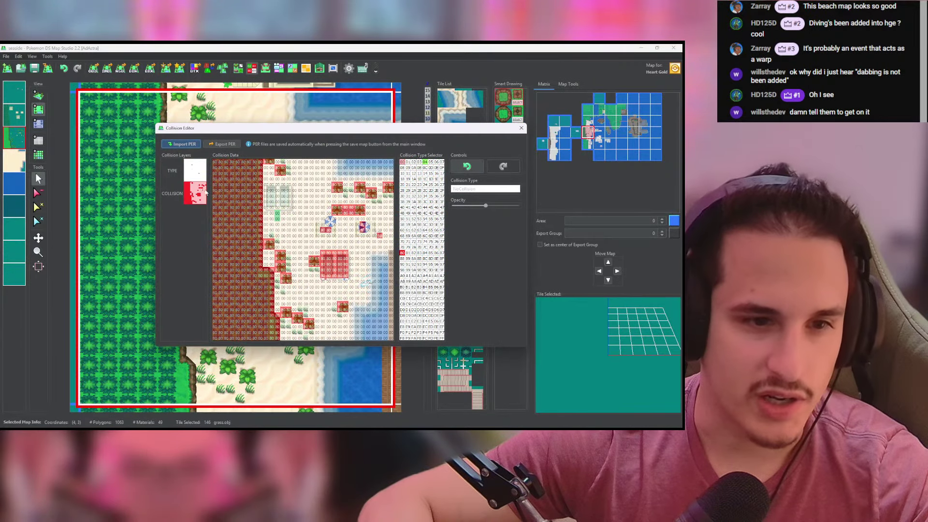
pyautogui.click(195, 192)
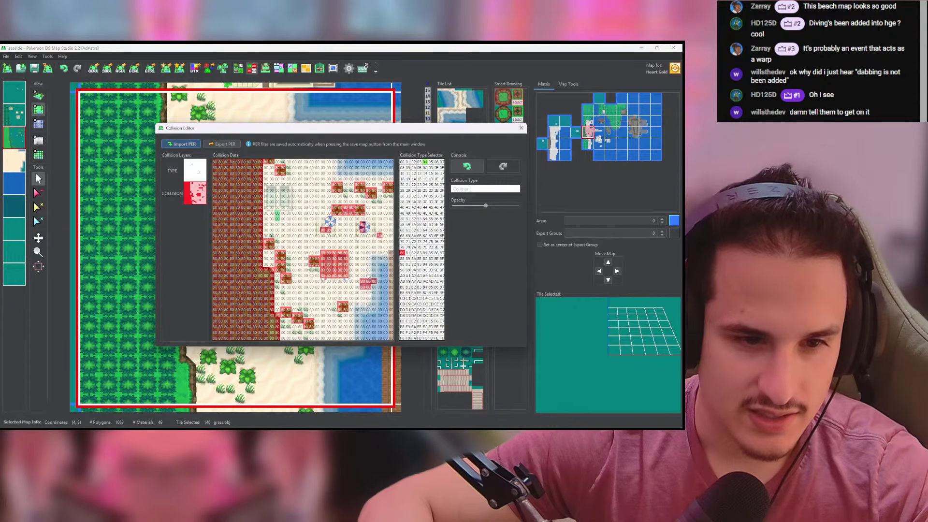
# Step: Paint the sand along the map's northern and eastern parts with Sand type 21 on the TYPE layer
pyautogui.click(195, 170)
pyautogui.click(408, 184)
pyautogui.moveTo(266, 168)
pyautogui.mouseDown()
pyautogui.moveTo(268, 177)
pyautogui.moveTo(296, 179)
pyautogui.moveTo(293, 164)
pyautogui.moveTo(312, 163)
pyautogui.moveTo(385, 185)
pyautogui.mouseUp()
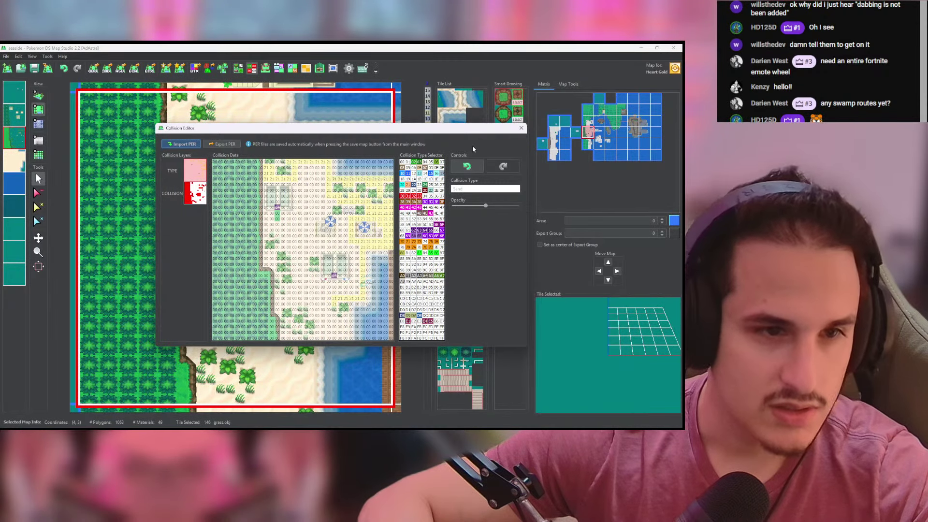
# Step: Close the collision editor and examine the palms, umbrellas and surrounding sand in 3D
pyautogui.click(521, 128)
pyautogui.click(39, 95)
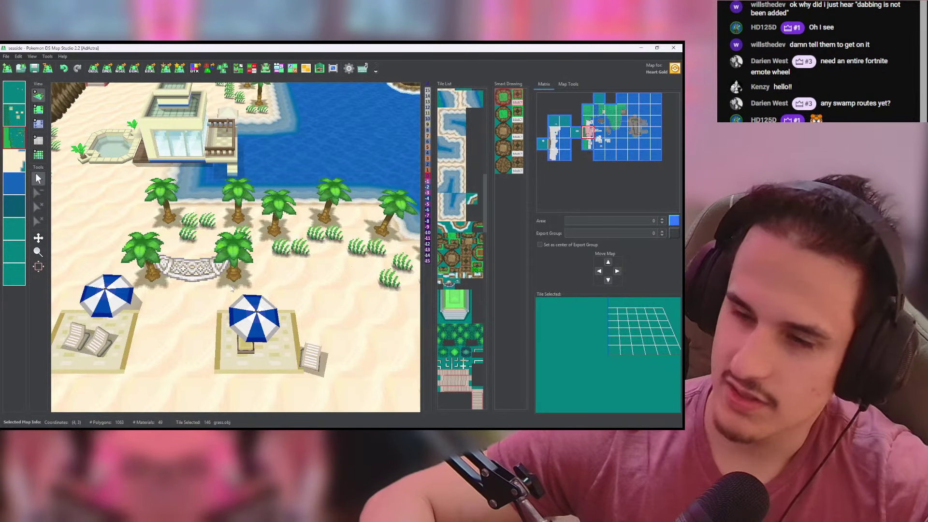
pyautogui.scroll(-1, 231, 289)
pyautogui.scroll(-5, 231, 289)
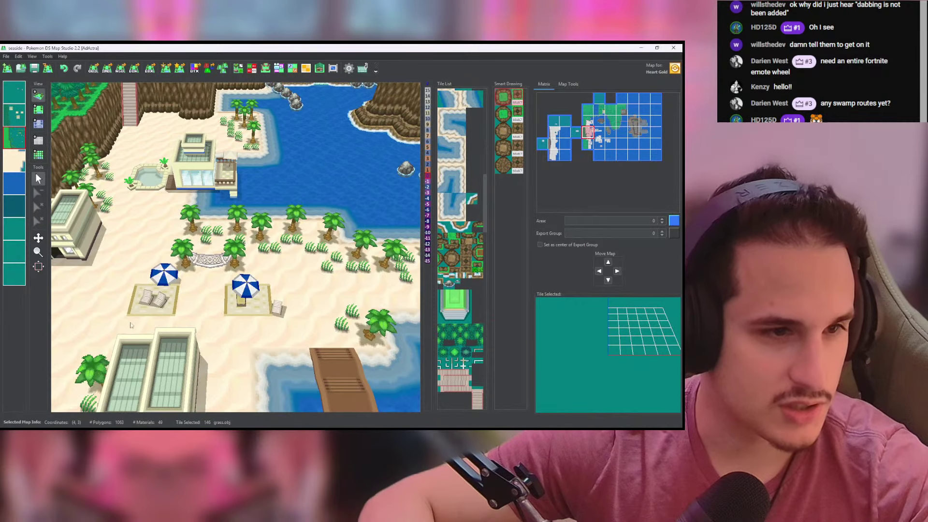
pyautogui.click(240, 70)
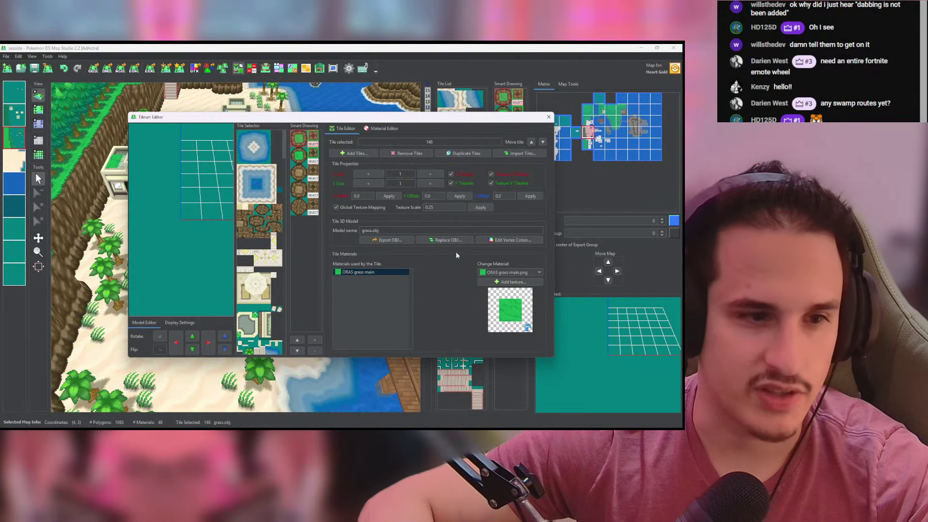
pyautogui.click(548, 117)
# Step: Reopen the collision editor and fill the remaining sand between the cliff and the water with Sand type 21
pyautogui.click(251, 68)
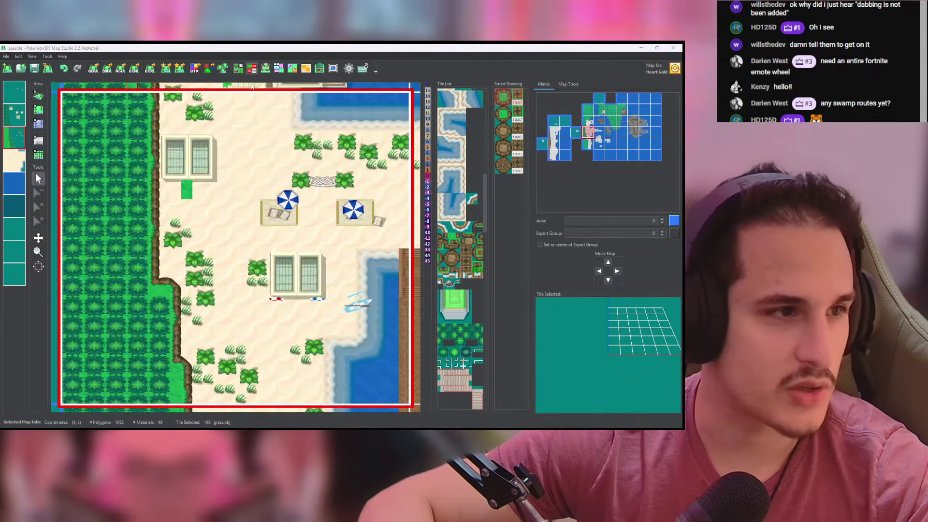
pyautogui.click(335, 304)
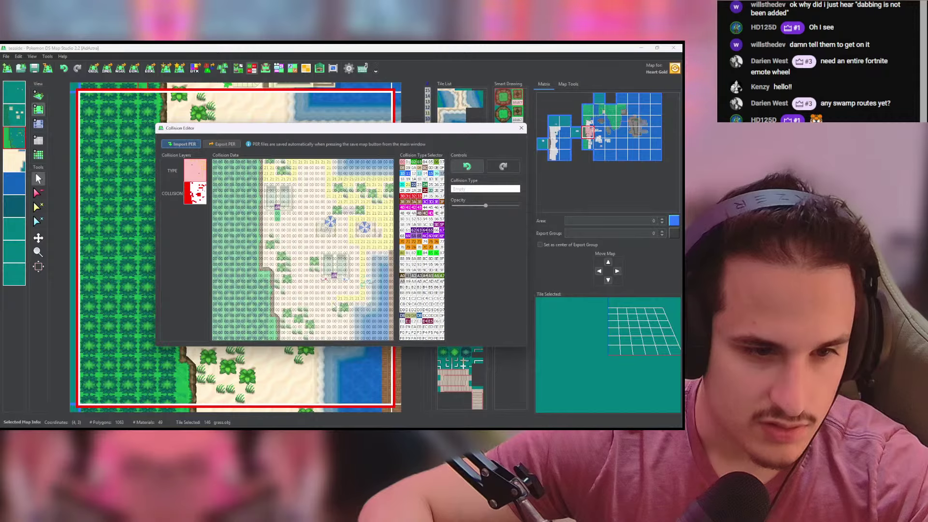
pyautogui.rightClick(335, 299)
pyautogui.moveTo(334, 303)
pyautogui.mouseDown()
pyautogui.moveTo(330, 314)
pyautogui.moveTo(348, 318)
pyautogui.moveTo(351, 331)
pyautogui.mouseUp()
pyautogui.rightClick(352, 315)
pyautogui.rightClick(345, 321)
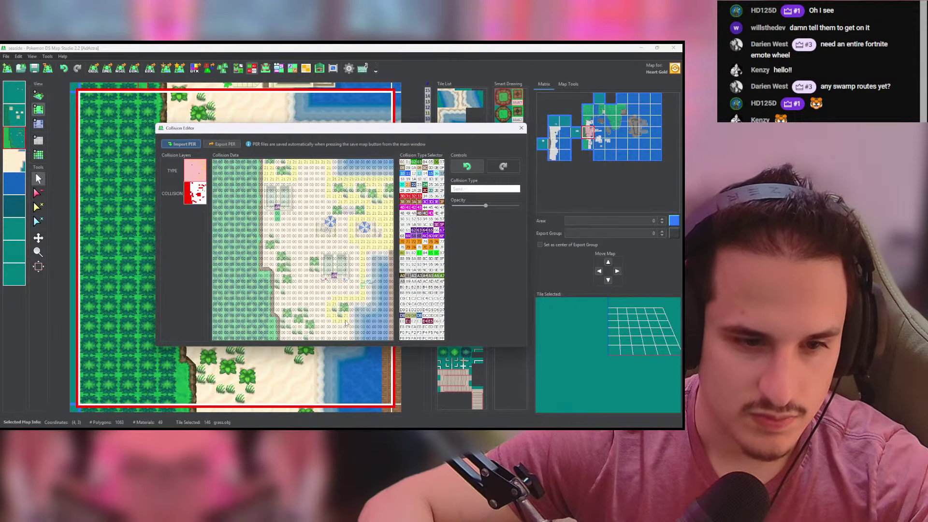
pyautogui.rightClick(312, 337)
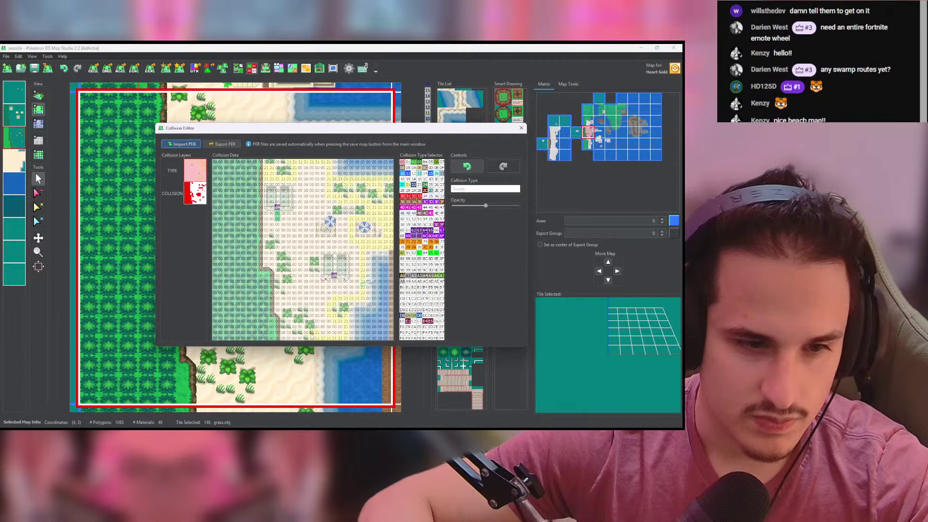
pyautogui.rightClick(317, 335)
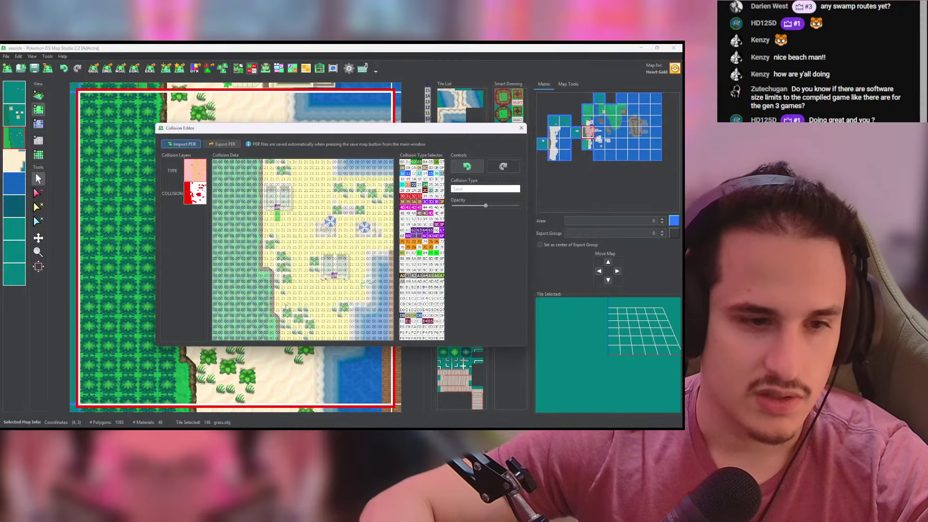
# Step: Paint the shallow water edge of the northern bay with type 17 on the TYPE layer
pyautogui.click(194, 193)
pyautogui.click(194, 178)
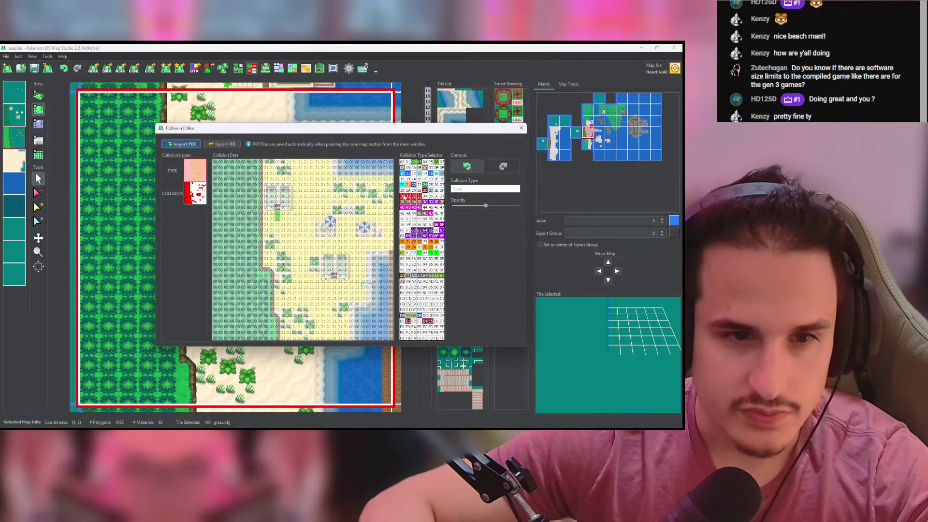
pyautogui.click(425, 231)
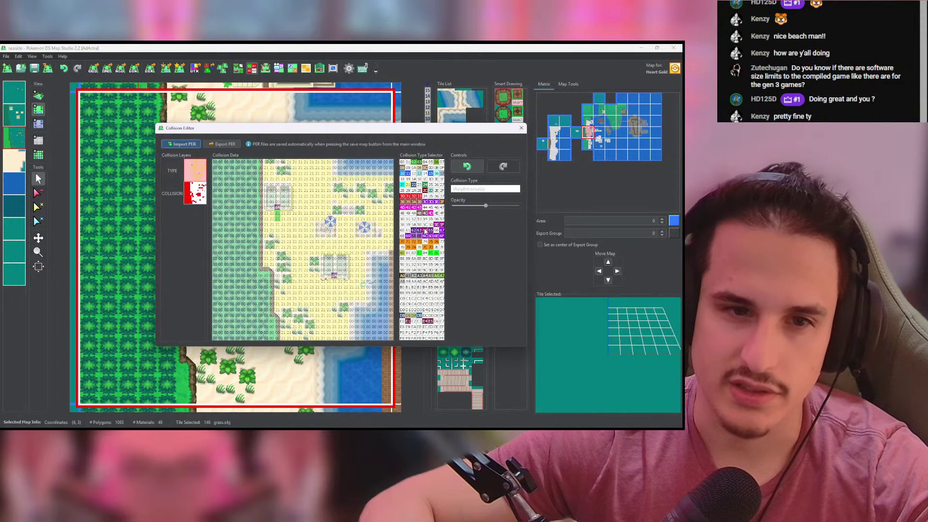
pyautogui.click(424, 231)
pyautogui.click(430, 174)
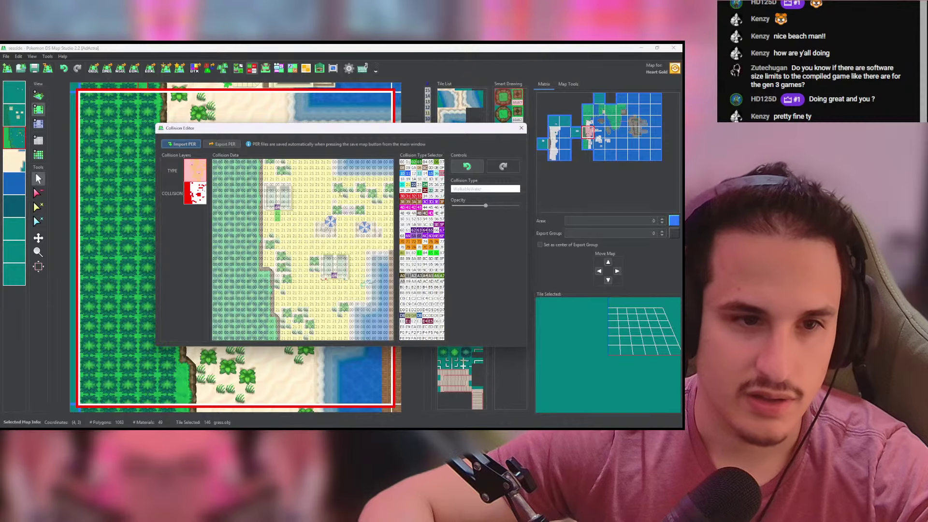
pyautogui.rightClick(335, 184)
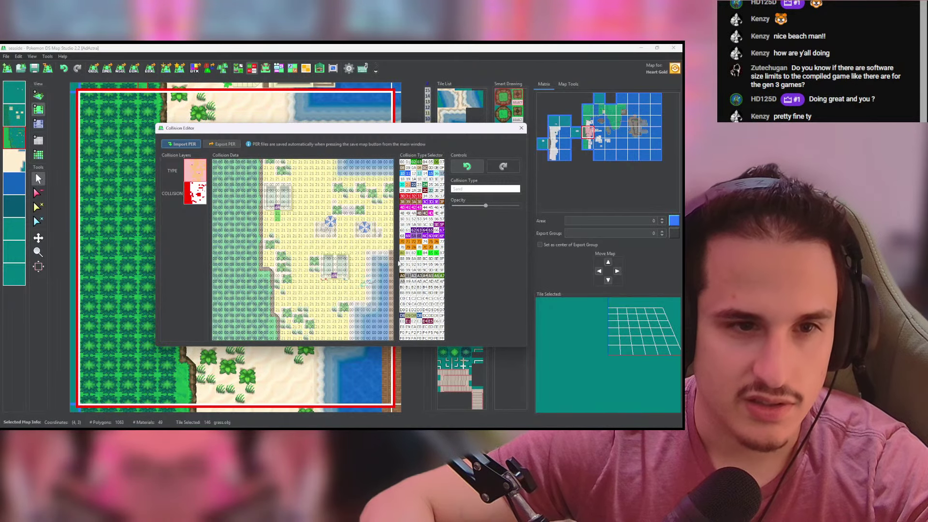
pyautogui.click(442, 173)
pyautogui.moveTo(341, 173); pyautogui.dragTo(391, 174)
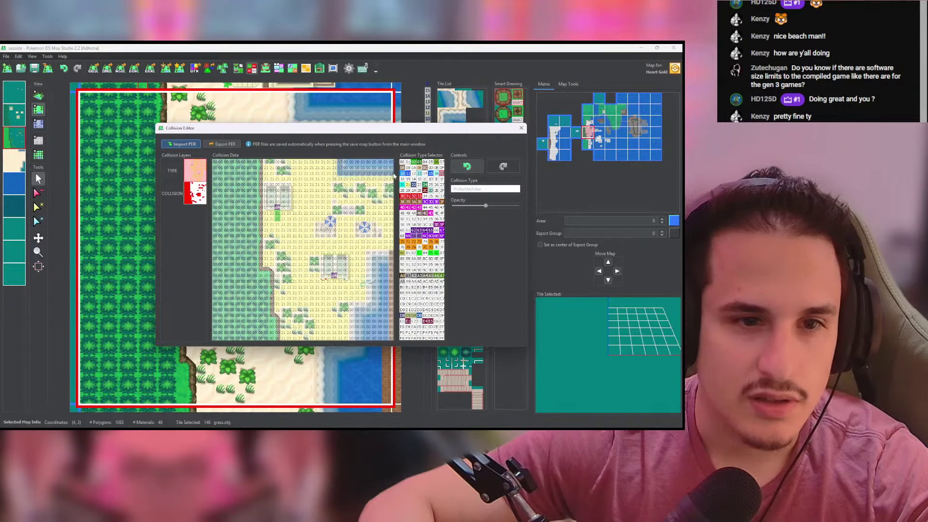
# Step: Paint the shallow water edge along the eastern shore beside the pier with type 17, tidying the adjoining sand cells
pyautogui.rightClick(384, 248)
pyautogui.moveTo(385, 252)
pyautogui.mouseDown()
pyautogui.moveTo(368, 253)
pyautogui.moveTo(374, 308)
pyautogui.mouseUp()
pyautogui.rightClick(374, 276)
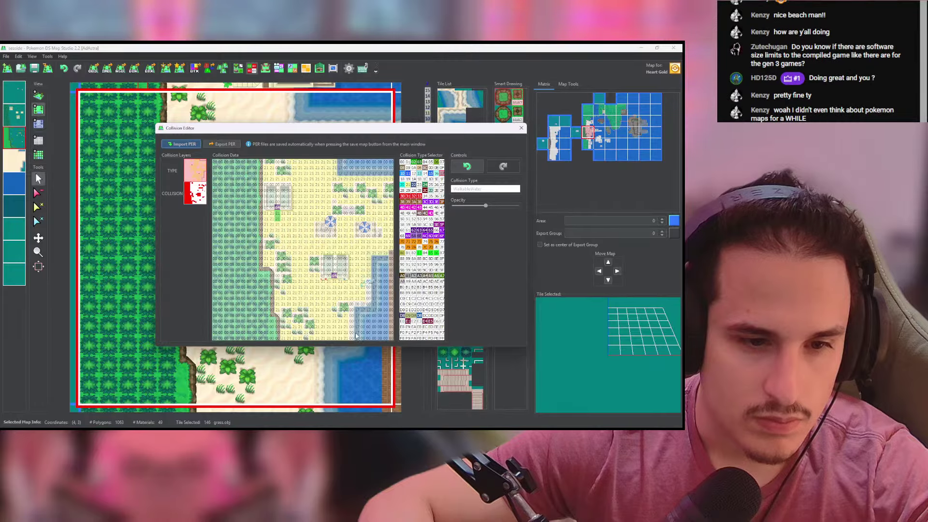
pyautogui.rightClick(364, 293)
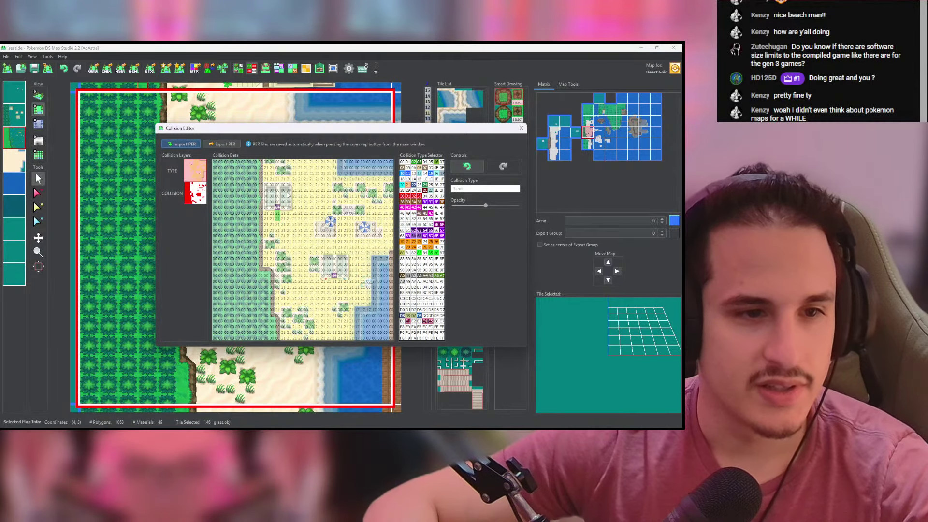
pyautogui.click(198, 194)
pyautogui.click(196, 175)
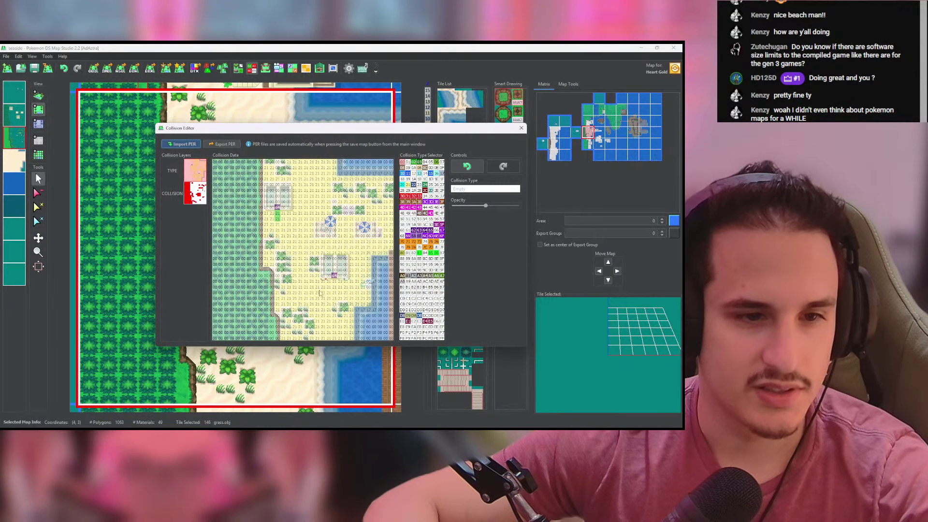
# Step: Close the collision editor and examine the wooden pier and the surrounding water in 3D
pyautogui.click(521, 128)
pyautogui.click(39, 95)
pyautogui.scroll(5, 248, 241)
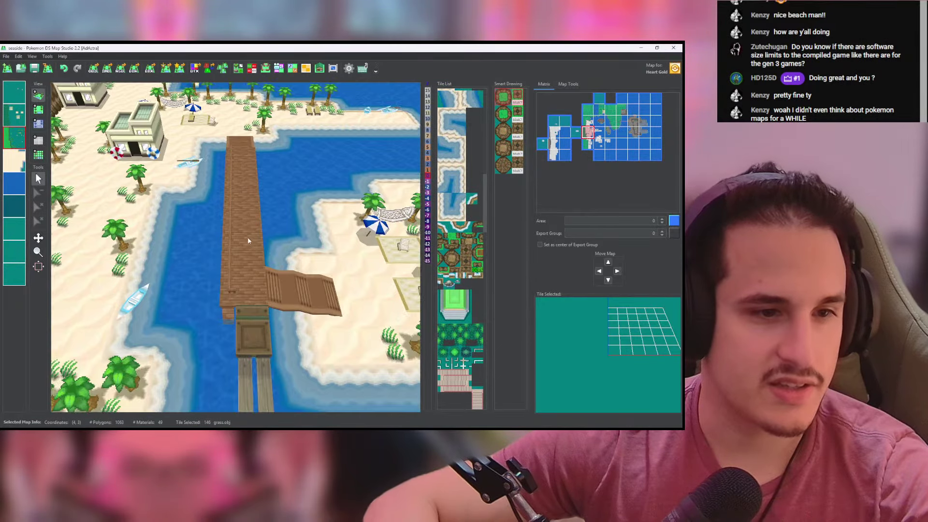
pyautogui.moveTo(248, 241); pyautogui.dragTo(219, 213, button='middle')
pyautogui.moveTo(230, 223); pyautogui.dragTo(347, 336, button='middle')
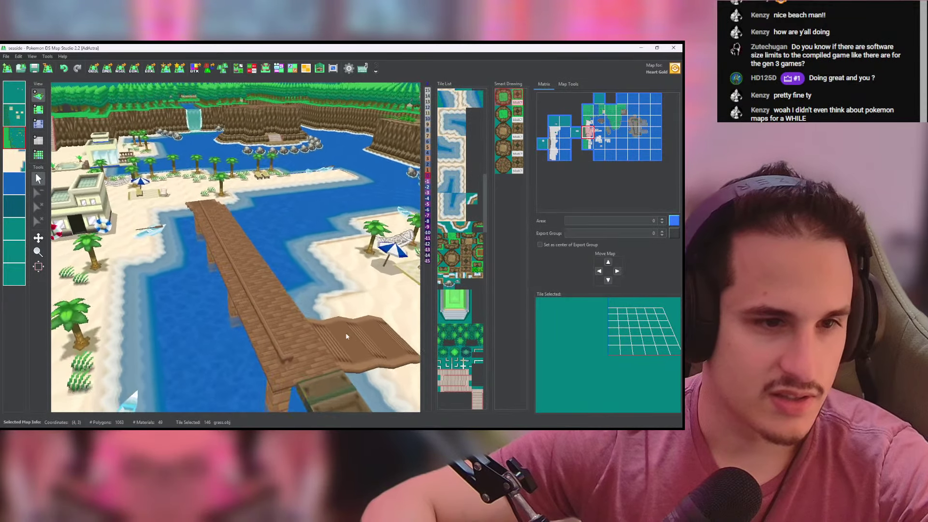
pyautogui.moveTo(346, 336); pyautogui.dragTo(224, 319)
pyautogui.moveTo(224, 320); pyautogui.dragTo(304, 288, button='middle')
pyautogui.moveTo(305, 288); pyautogui.dragTo(246, 238)
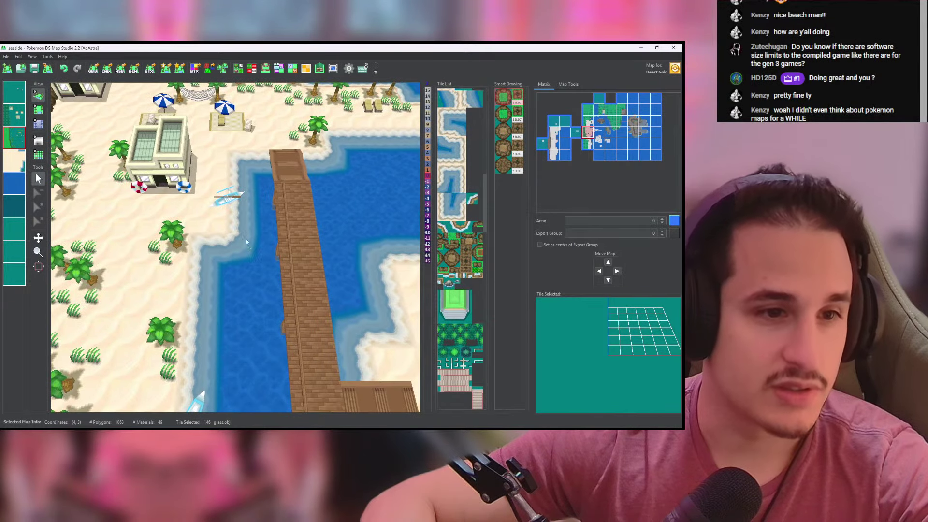
pyautogui.moveTo(246, 239); pyautogui.dragTo(291, 252, button='middle')
pyautogui.click(38, 110)
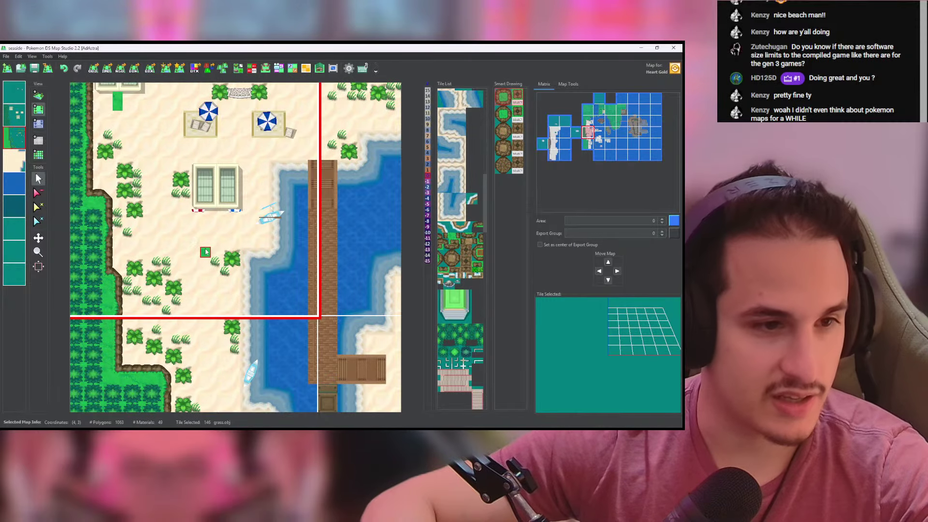
# Step: Fill the northern bay and the eastern deep water of the beach map beside the pier with water on the TYPE layer
pyautogui.click(254, 70)
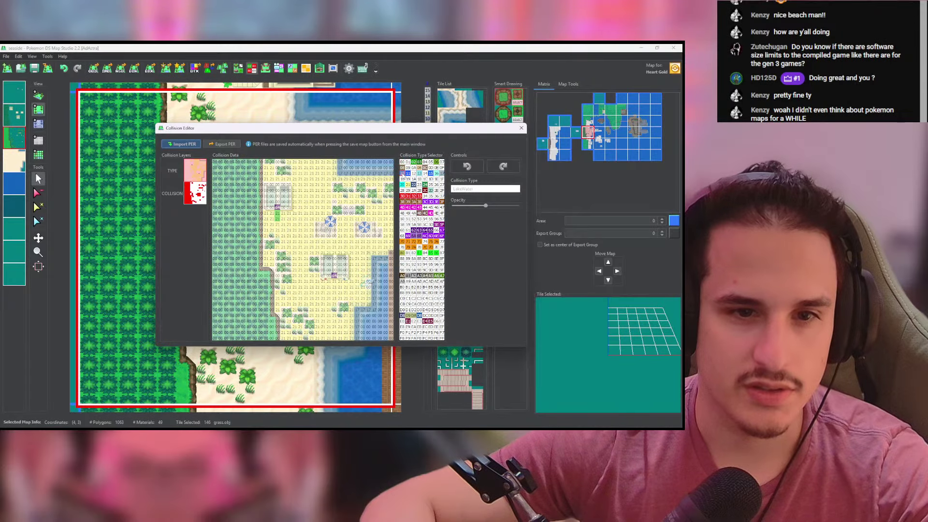
pyautogui.click(347, 167)
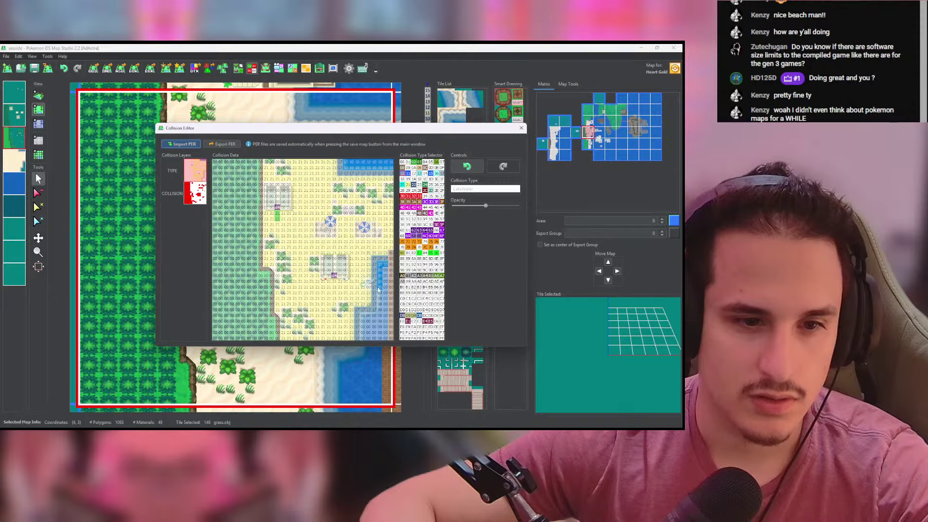
pyautogui.moveTo(368, 320); pyautogui.dragTo(363, 337)
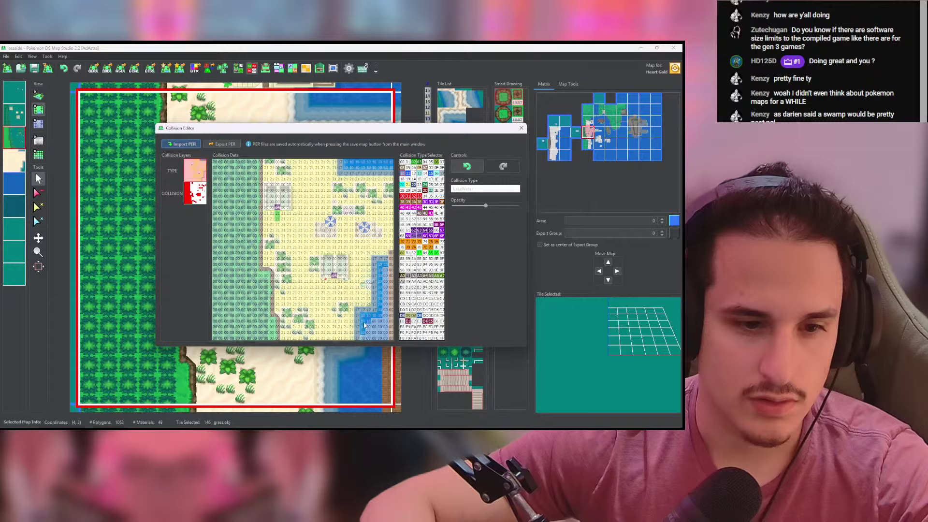
pyautogui.moveTo(382, 303); pyautogui.dragTo(383, 338)
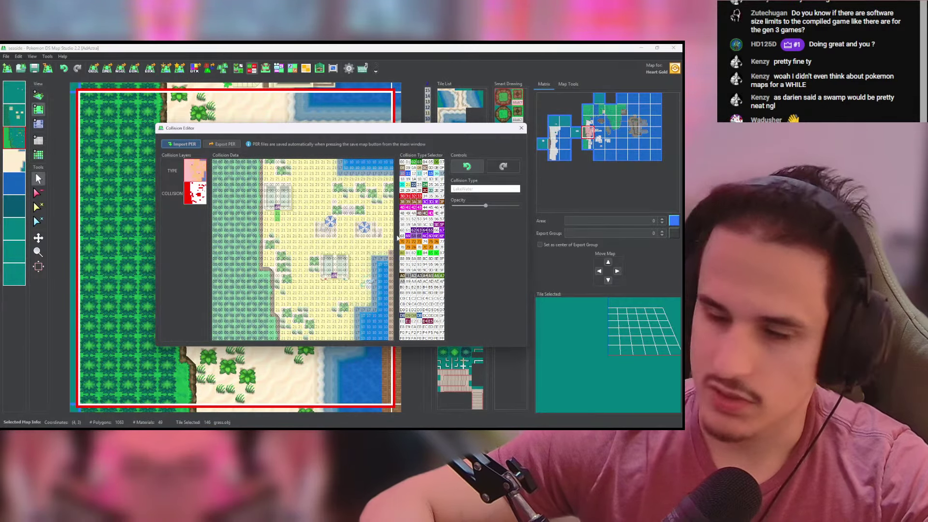
pyautogui.click(521, 128)
# Step: On the adjoining map to the north, fill the bay and eastern sea with water on the TYPE layer
pyautogui.press('Up')
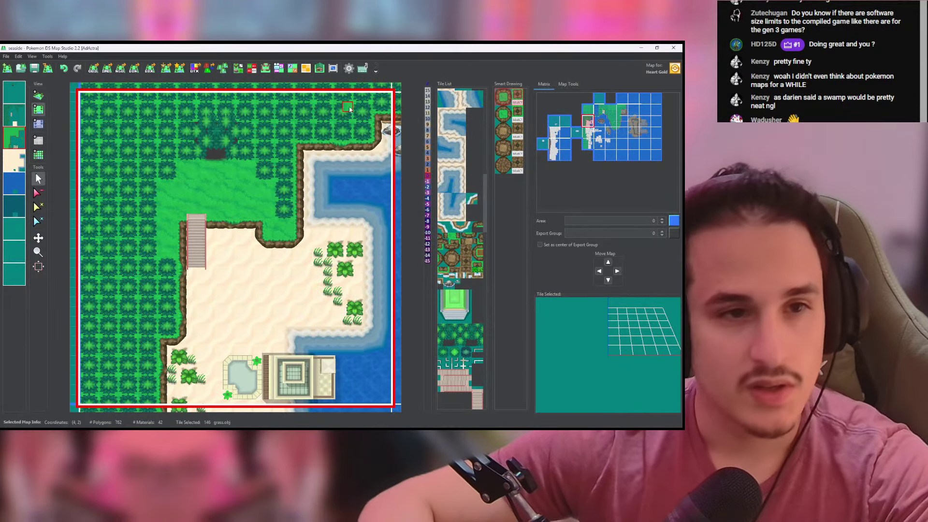
pyautogui.click(252, 68)
pyautogui.click(197, 194)
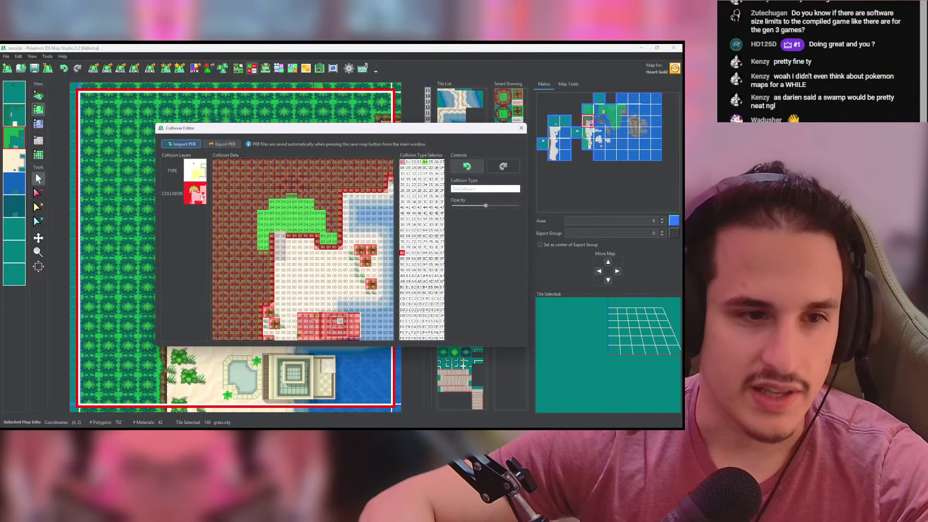
pyautogui.click(187, 170)
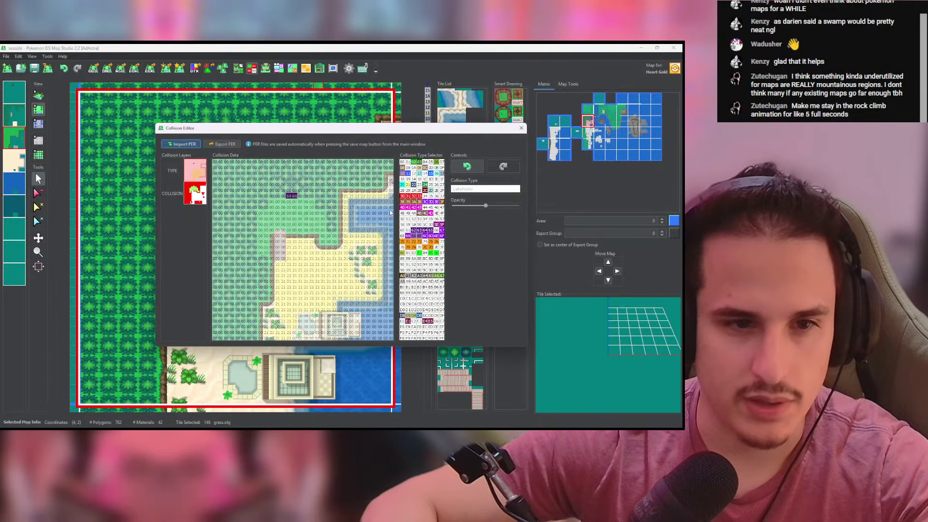
pyautogui.click(380, 323)
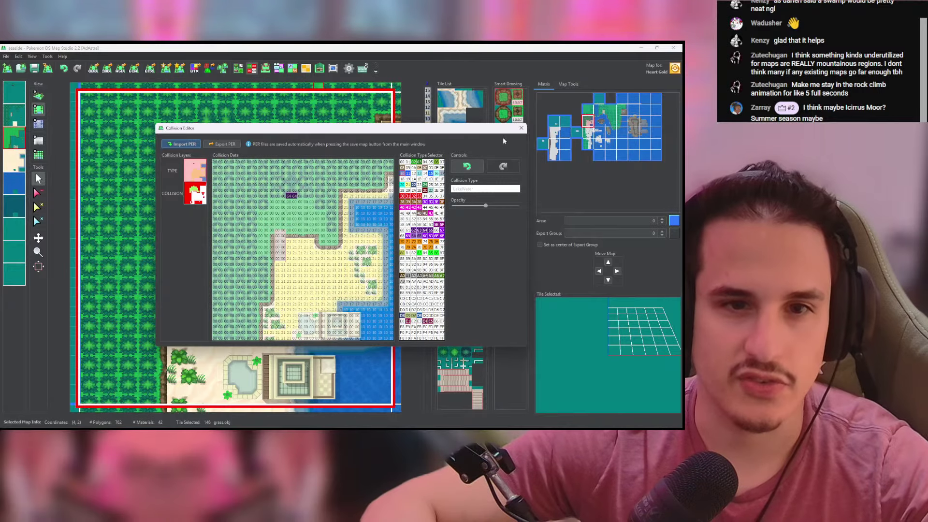
pyautogui.click(522, 128)
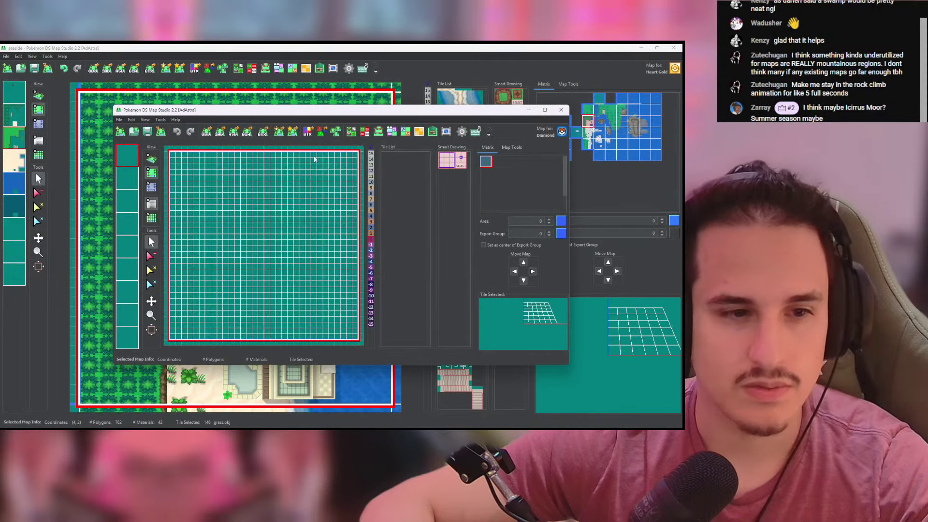
# Step: Open the recent map snowyrename.pdsmap in the second Map Studio window and display its cliff map with wooden bridges in 3D
pyautogui.click(119, 120)
pyautogui.moveTo(133, 148)
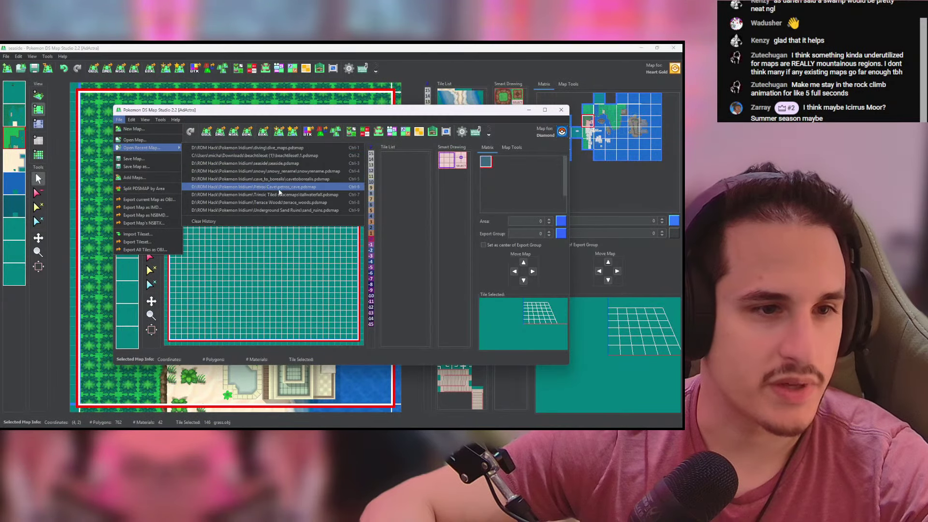
pyautogui.click(311, 172)
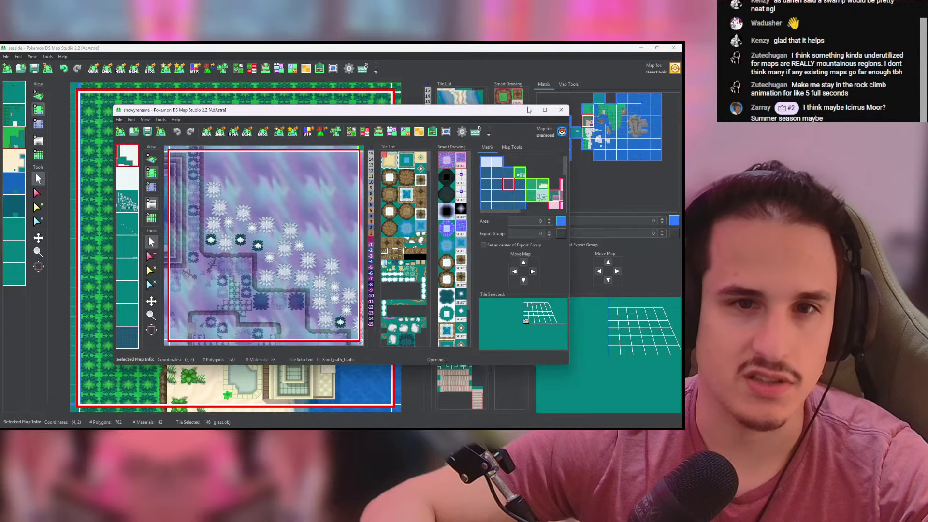
pyautogui.click(545, 110)
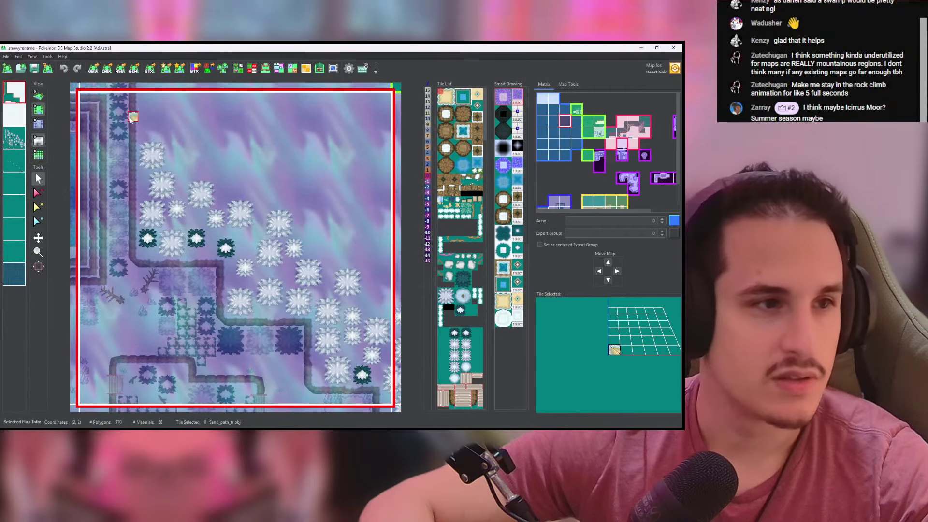
pyautogui.click(39, 96)
pyautogui.scroll(-2, 605, 161)
pyautogui.click(598, 180)
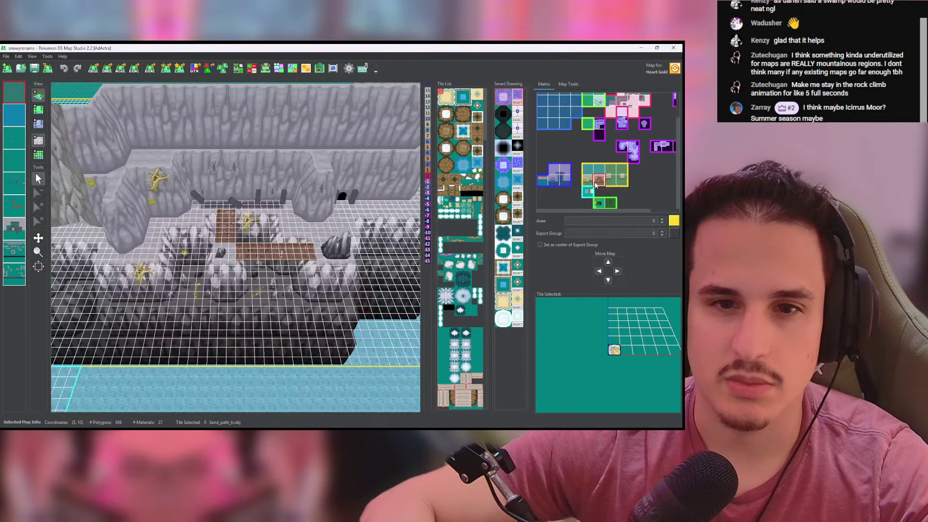
# Step: Examine the snowy cliffs in 3D, including the tall rock column and the cave entrance between the pillars
pyautogui.click(37, 142)
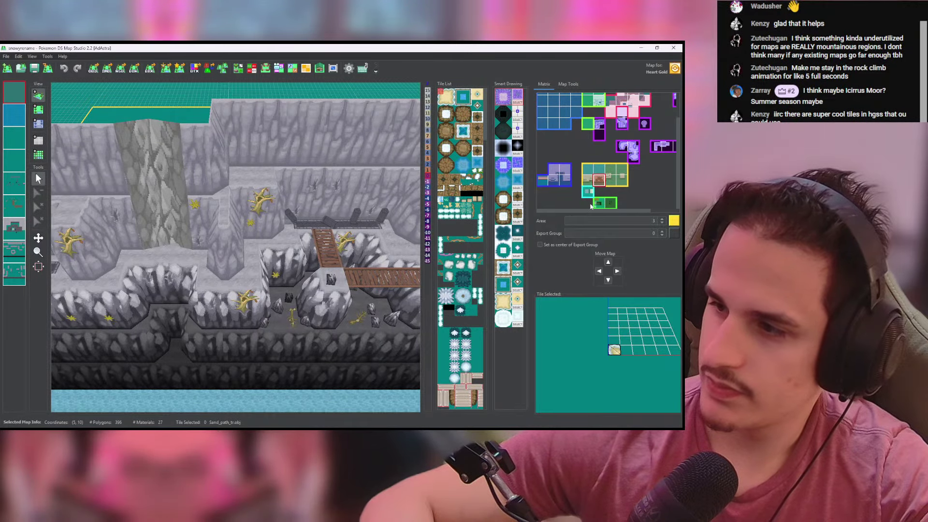
pyautogui.moveTo(186, 224); pyautogui.dragTo(300, 225, button='middle')
pyautogui.scroll(-3, 290, 225)
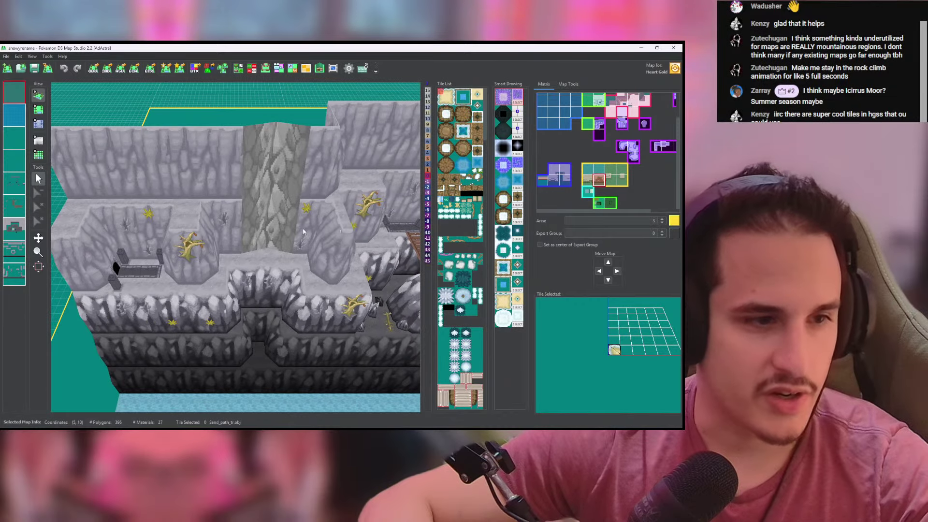
pyautogui.scroll(6, 194, 227)
pyautogui.moveTo(181, 228); pyautogui.dragTo(197, 210, button='middle')
pyautogui.scroll(-2, 298, 228)
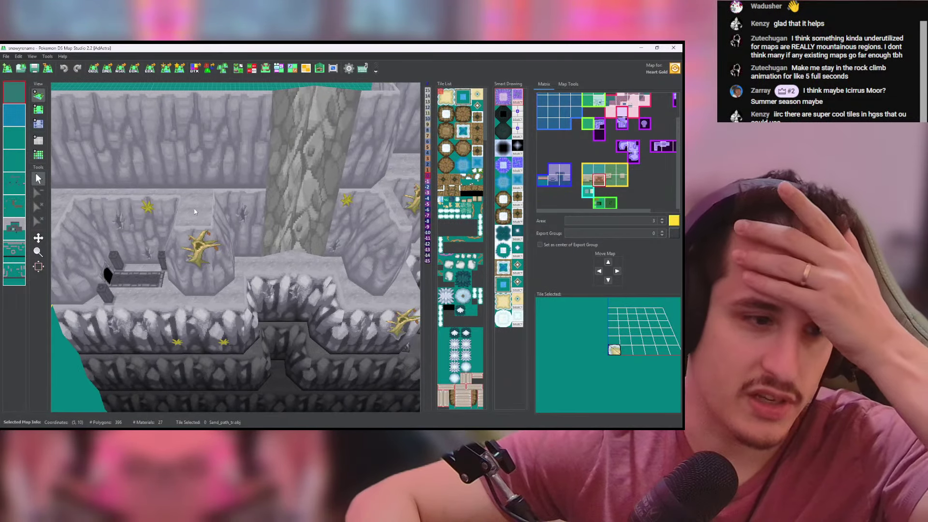
pyautogui.moveTo(197, 209); pyautogui.dragTo(304, 229)
pyautogui.moveTo(304, 229); pyautogui.dragTo(277, 248, button='middle')
pyautogui.moveTo(278, 248); pyautogui.dragTo(333, 207)
pyautogui.scroll(3, 320, 213)
pyautogui.moveTo(316, 213); pyautogui.dragTo(297, 280, button='middle')
pyautogui.scroll(5, 290, 273)
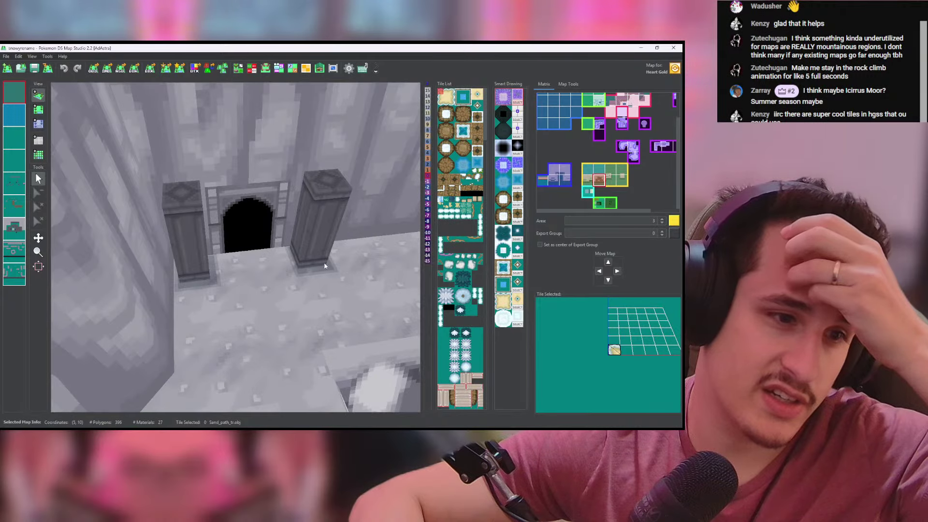
# Step: Examine the torch-lit interior map and the cliffs beside the bridge in 3D, and return to the seaside project
pyautogui.click(601, 204)
pyautogui.scroll(5, 257, 208)
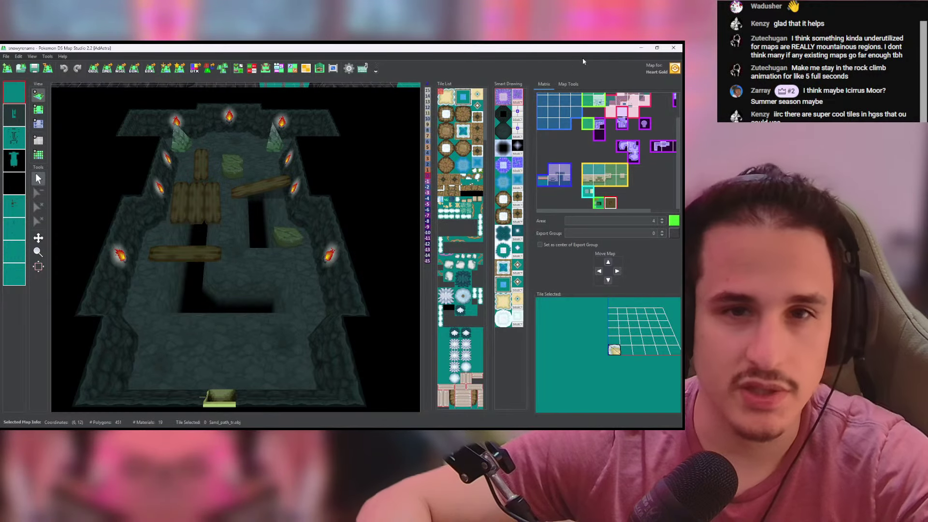
pyautogui.scroll(-10, 290, 187)
pyautogui.moveTo(258, 175); pyautogui.dragTo(314, 296, button='middle')
pyautogui.scroll(4, 197, 278)
pyautogui.moveTo(226, 204); pyautogui.dragTo(341, 190, button='middle')
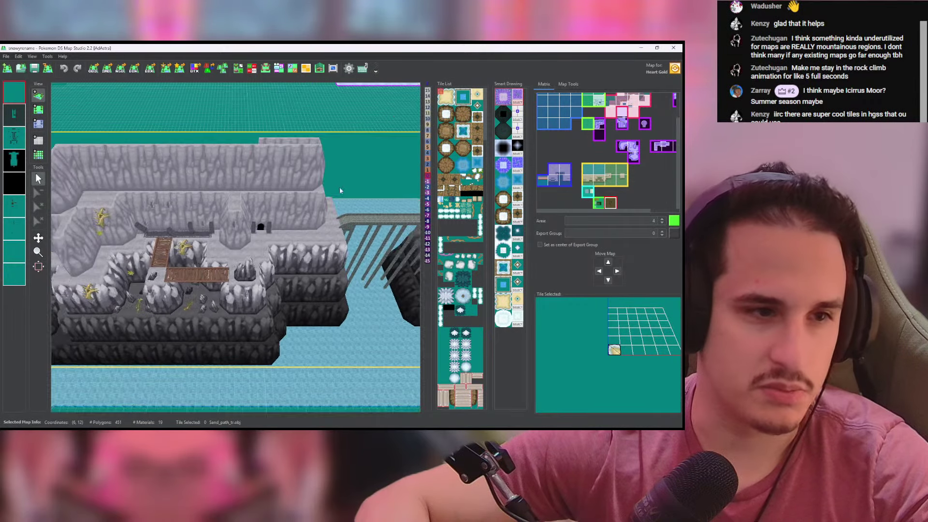
pyautogui.click(641, 48)
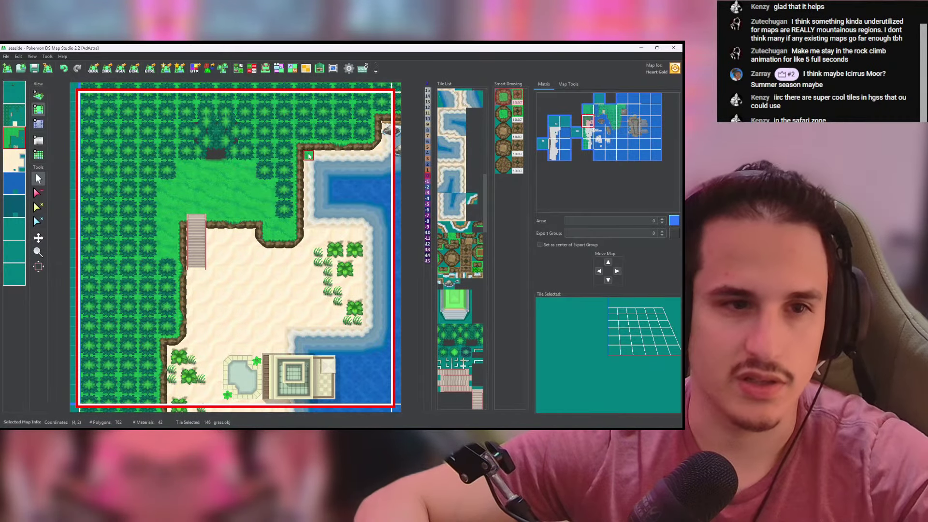
# Step: Save the seaside map and look over the neighbouring island, river and southern beach areas
pyautogui.click(34, 68)
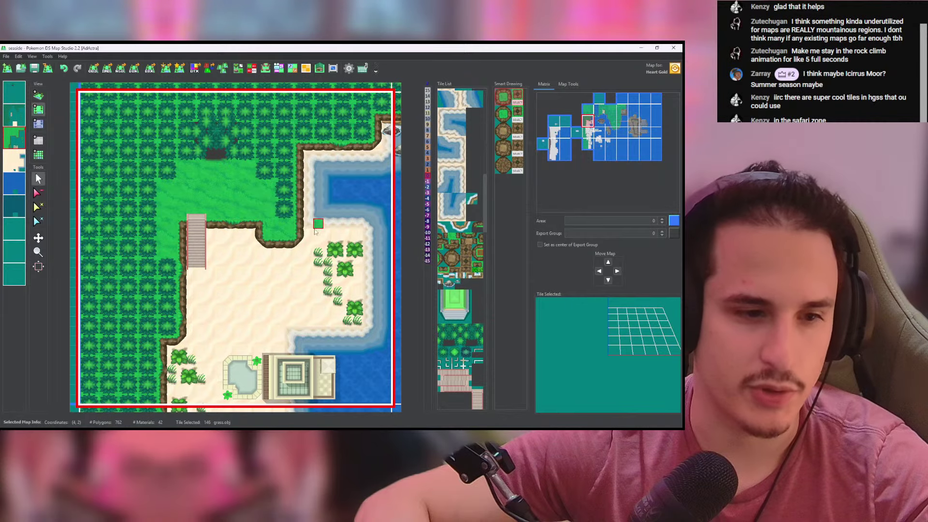
pyautogui.scroll(-6, 315, 230)
pyautogui.scroll(4, 297, 251)
pyautogui.moveTo(281, 253); pyautogui.dragTo(192, 235, button='middle')
pyautogui.moveTo(314, 207); pyautogui.dragTo(147, 312, button='middle')
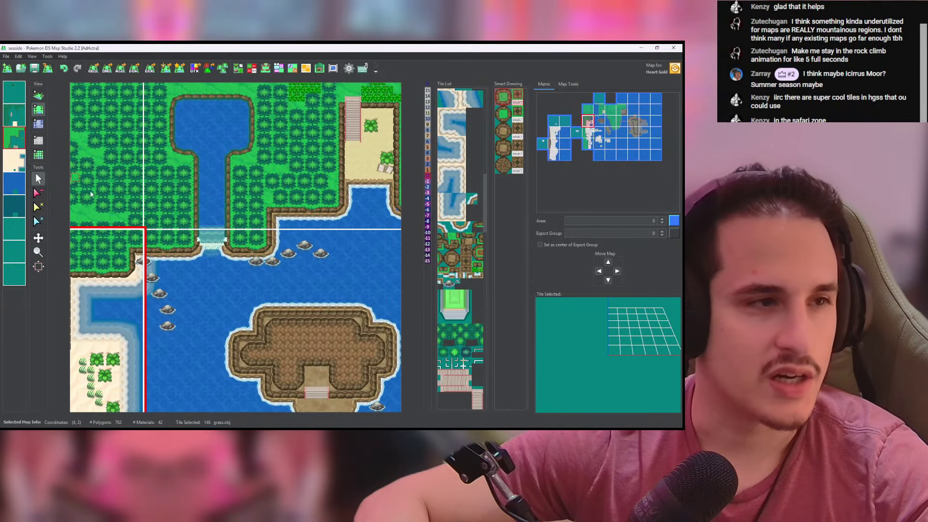
pyautogui.moveTo(91, 194); pyautogui.dragTo(254, 89, button='middle')
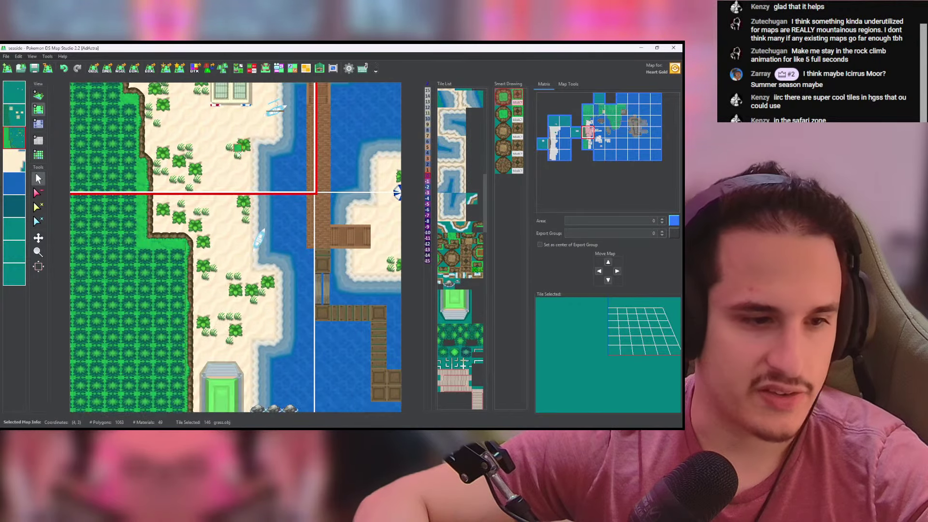
# Step: Open the collision editor for the beach map south of the pier and paint blocking collision 80 along the cliff edge
pyautogui.click(238, 68)
pyautogui.click(549, 118)
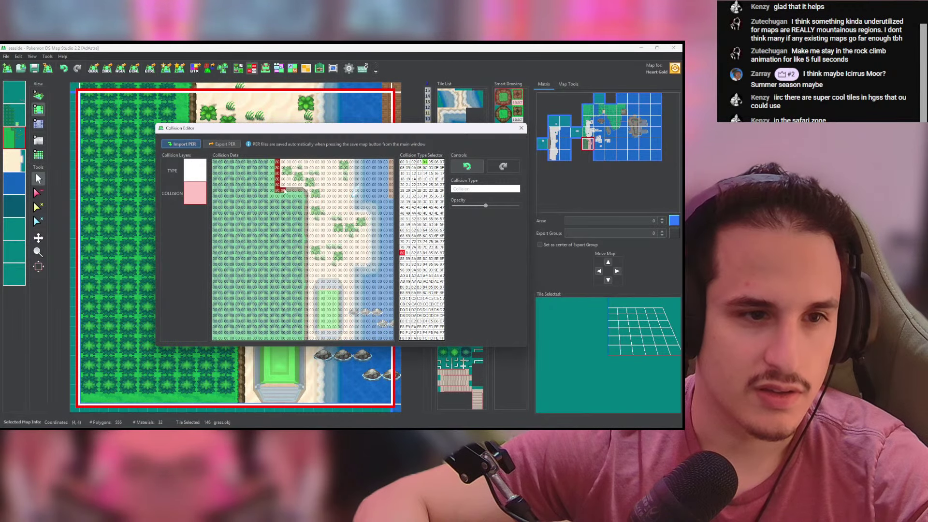
pyautogui.moveTo(284, 190)
pyautogui.mouseDown()
pyautogui.moveTo(305, 194)
pyautogui.moveTo(305, 346)
pyautogui.mouseUp()
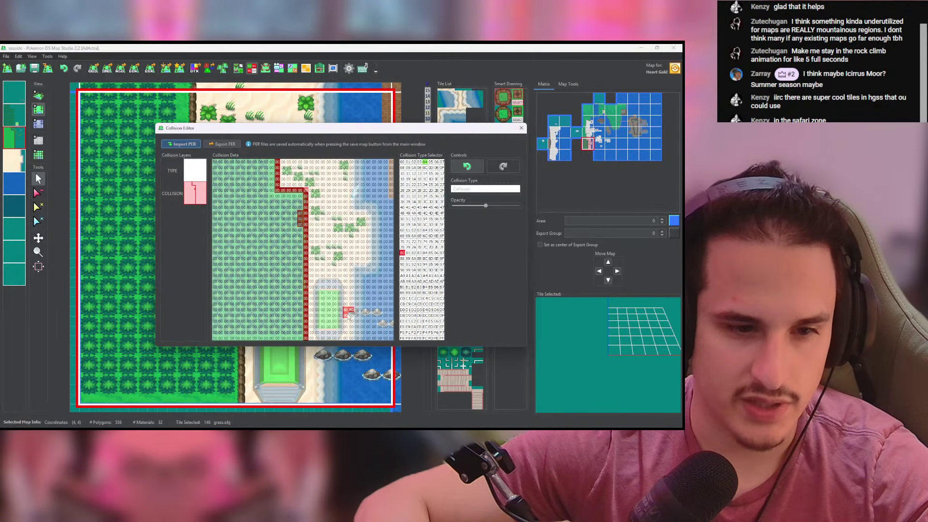
# Step: Paint blocking collision 80 over the green-roofed building and the rocks in the water beside it
pyautogui.moveTo(349, 317); pyautogui.dragTo(312, 314)
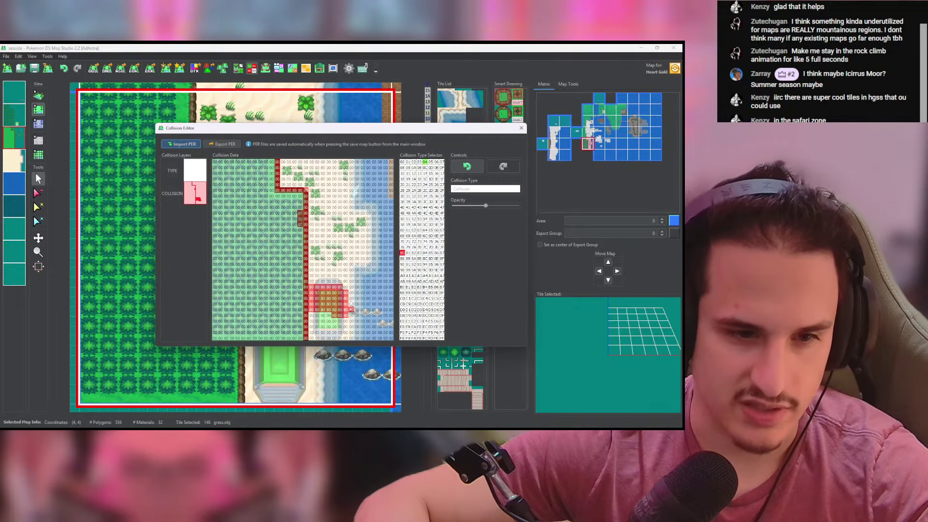
pyautogui.moveTo(351, 304)
pyautogui.mouseDown()
pyautogui.moveTo(343, 332)
pyautogui.moveTo(309, 340)
pyautogui.moveTo(327, 325)
pyautogui.moveTo(324, 316)
pyautogui.moveTo(314, 328)
pyautogui.moveTo(336, 335)
pyautogui.moveTo(374, 318)
pyautogui.mouseUp()
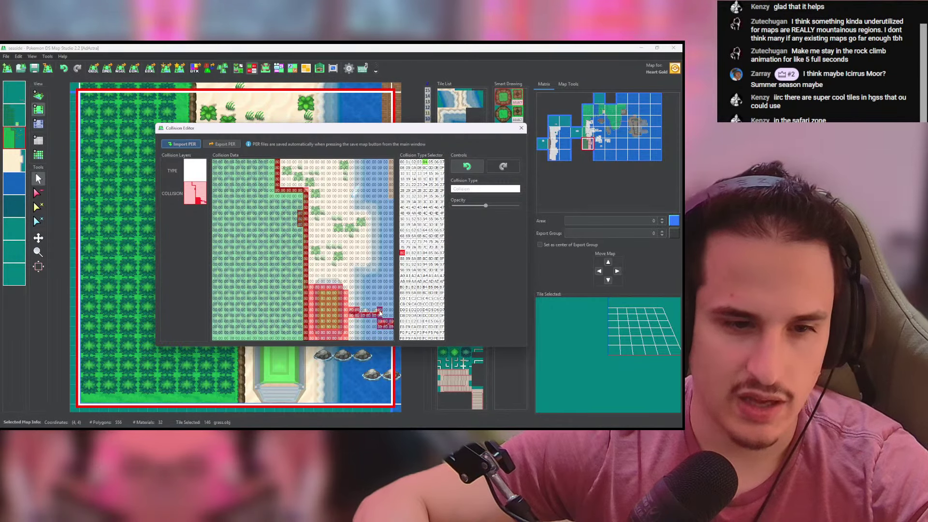
pyautogui.moveTo(380, 313); pyautogui.dragTo(361, 315)
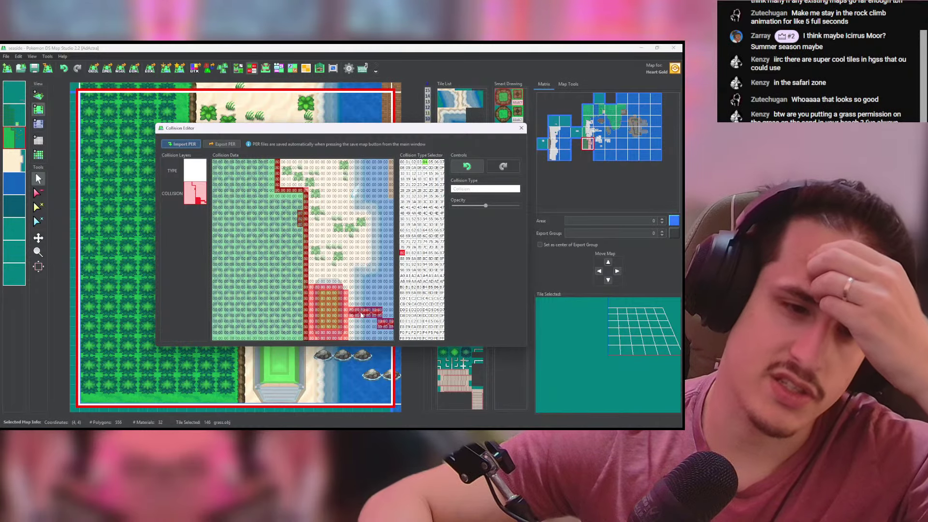
# Step: Paint blocking collision 80 on the beach's leafy bushes, clearing stray cells so the grass tufts stay walkable
pyautogui.click(348, 230)
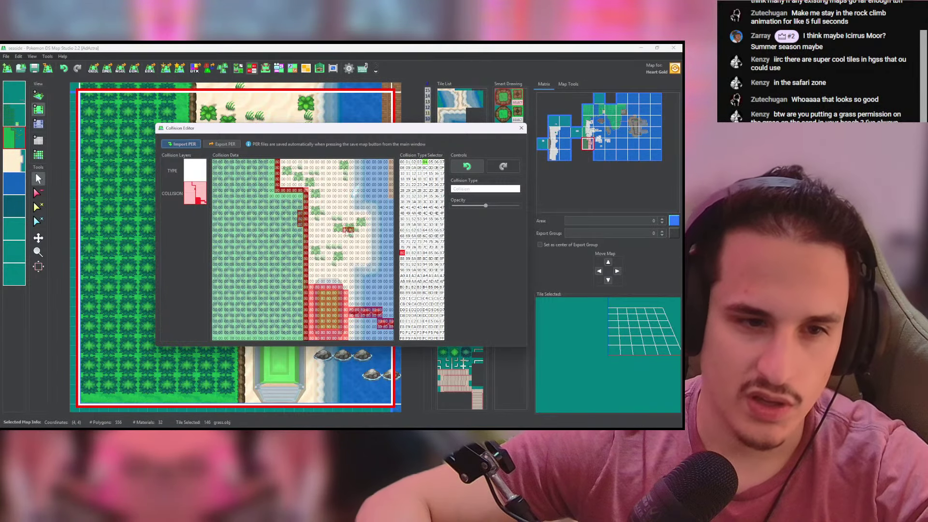
pyautogui.moveTo(348, 230)
pyautogui.mouseDown()
pyautogui.moveTo(334, 228)
pyautogui.moveTo(350, 230)
pyautogui.mouseUp()
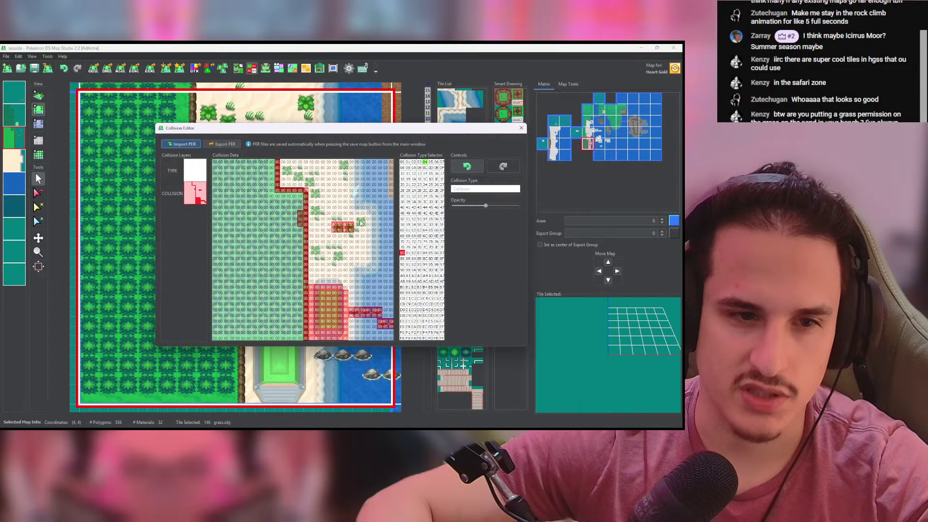
pyautogui.moveTo(345, 171); pyautogui.dragTo(344, 166)
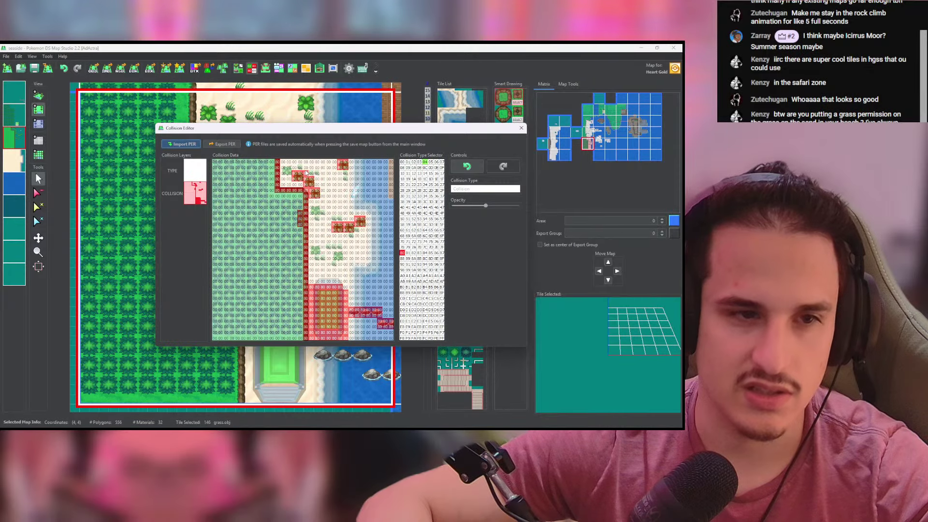
pyautogui.rightClick(299, 183)
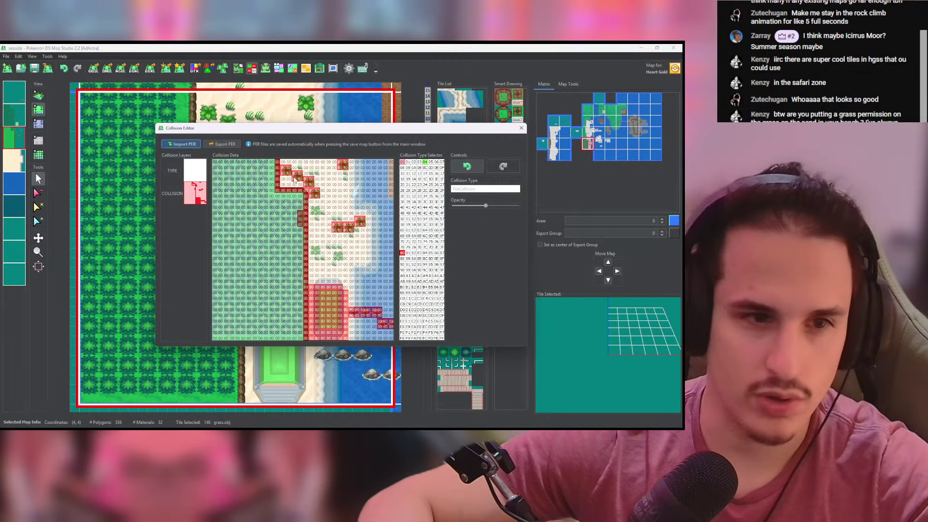
pyautogui.rightClick(312, 180)
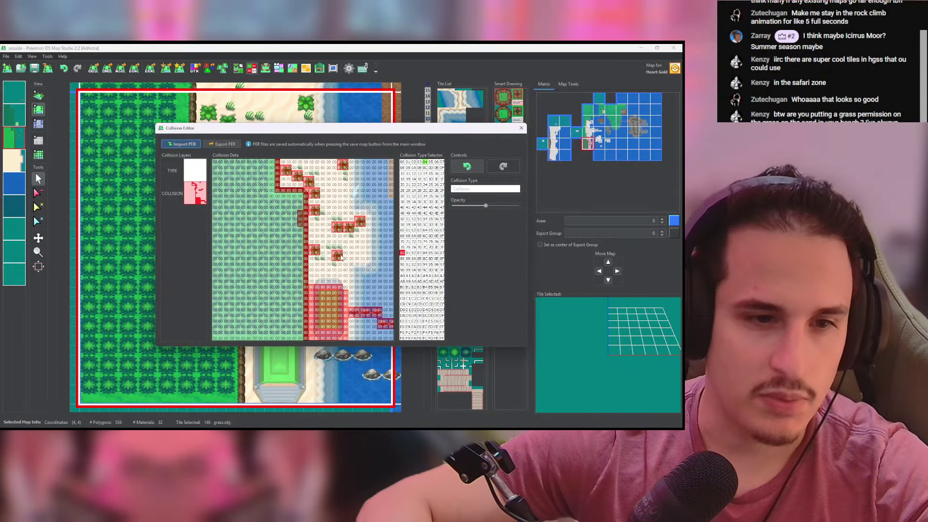
# Step: Close the collision editor and look over the forest stairs, waterfall and beach coastline in the 3D view
pyautogui.click(521, 127)
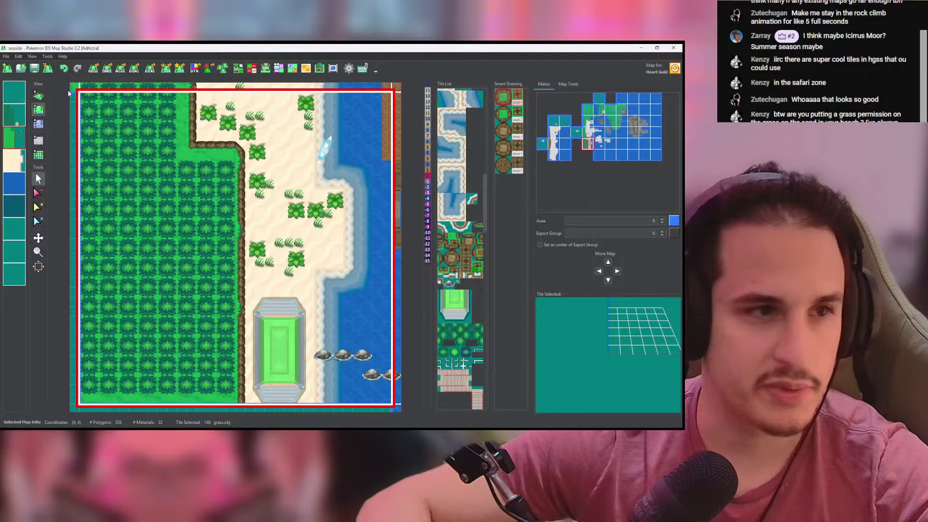
pyautogui.click(38, 96)
pyautogui.scroll(5, 269, 315)
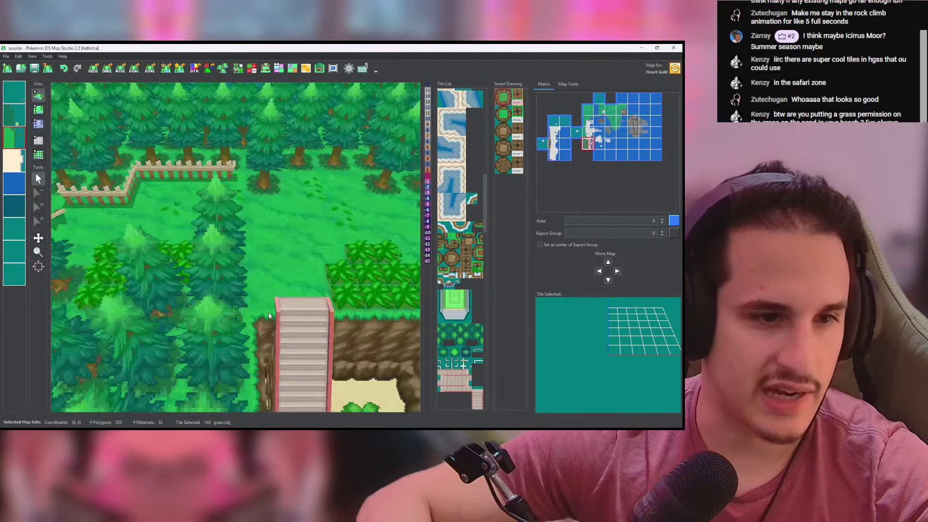
pyautogui.moveTo(269, 316); pyautogui.dragTo(177, 256)
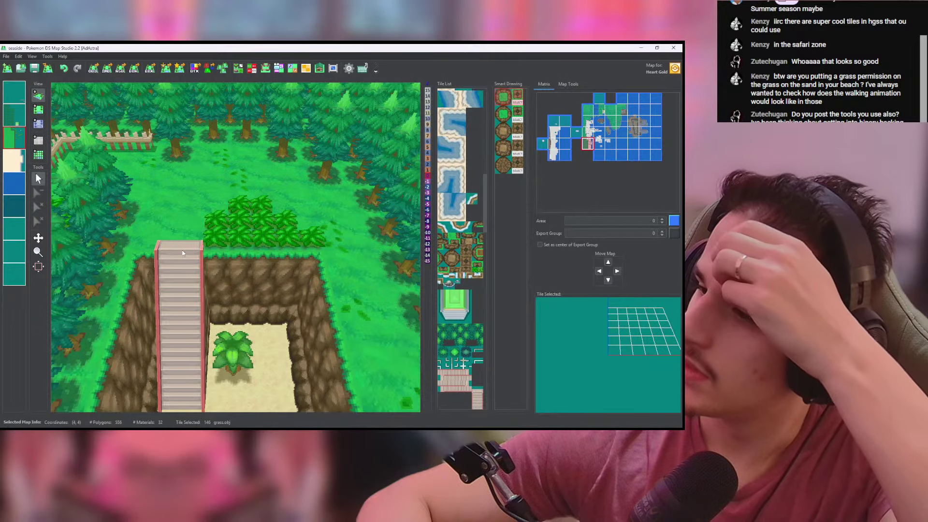
pyautogui.scroll(-10, 219, 232)
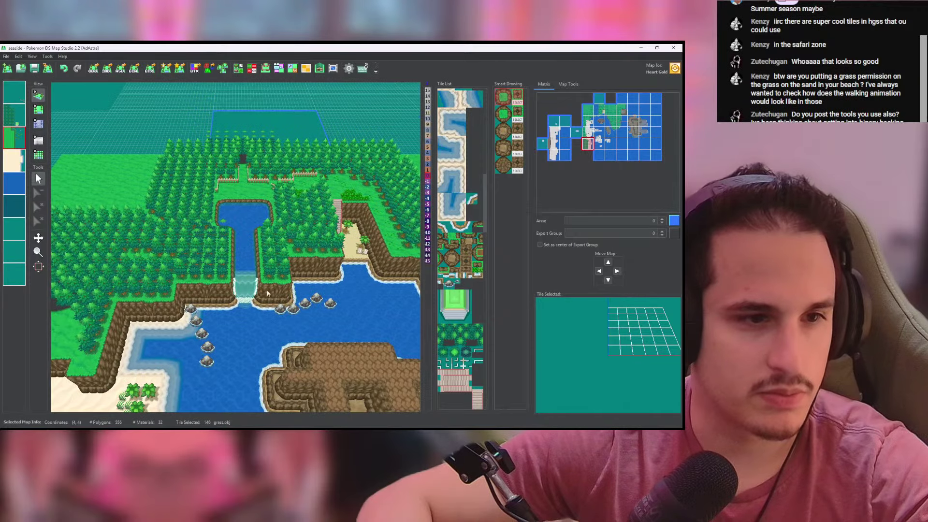
pyautogui.moveTo(271, 295); pyautogui.dragTo(289, 336)
pyautogui.moveTo(289, 336); pyautogui.dragTo(276, 296, button='right')
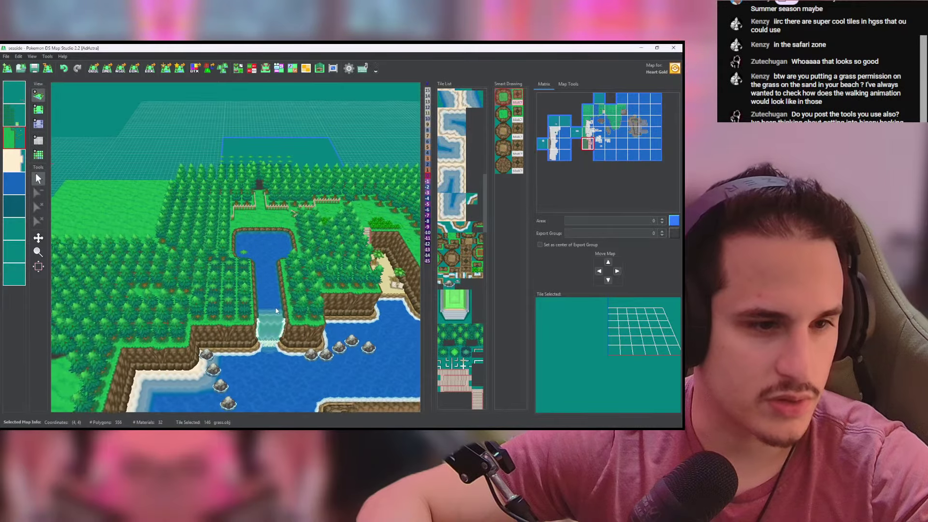
pyautogui.moveTo(277, 295); pyautogui.dragTo(289, 173)
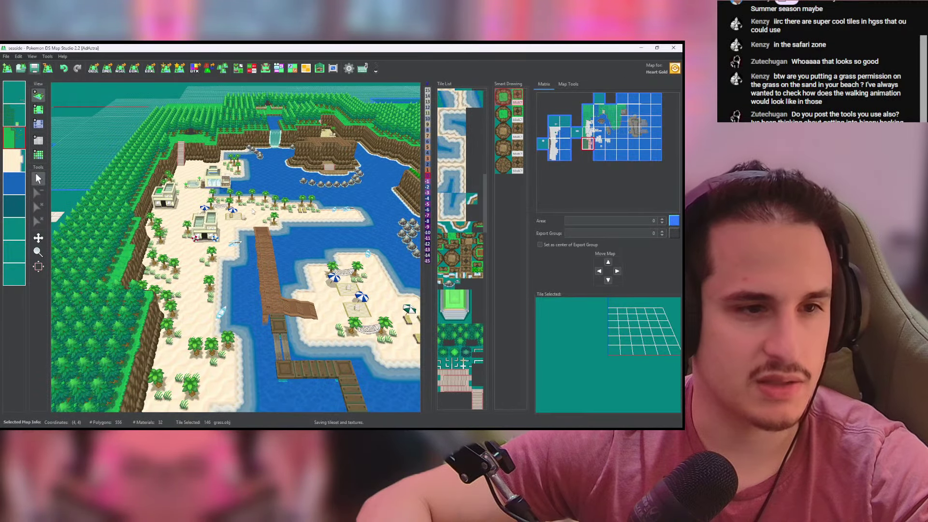
pyautogui.moveTo(147, 142)
pyautogui.mouseDown(button='middle')
pyautogui.moveTo(161, 147)
pyautogui.moveTo(162, 132)
pyautogui.mouseUp(button='middle')
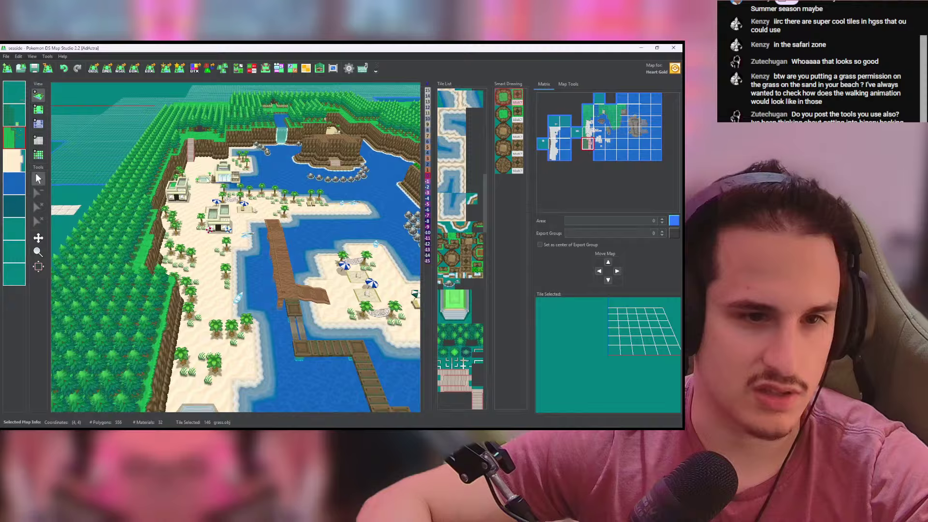
# Step: Reopen the collision editor for the beach map south of the pier and paint blocking collision 80 over the surfboard at the shoreline
pyautogui.click(40, 111)
pyautogui.scroll(-2, 199, 206)
pyautogui.click(199, 213)
pyautogui.moveTo(209, 214); pyautogui.dragTo(246, 267, button='middle')
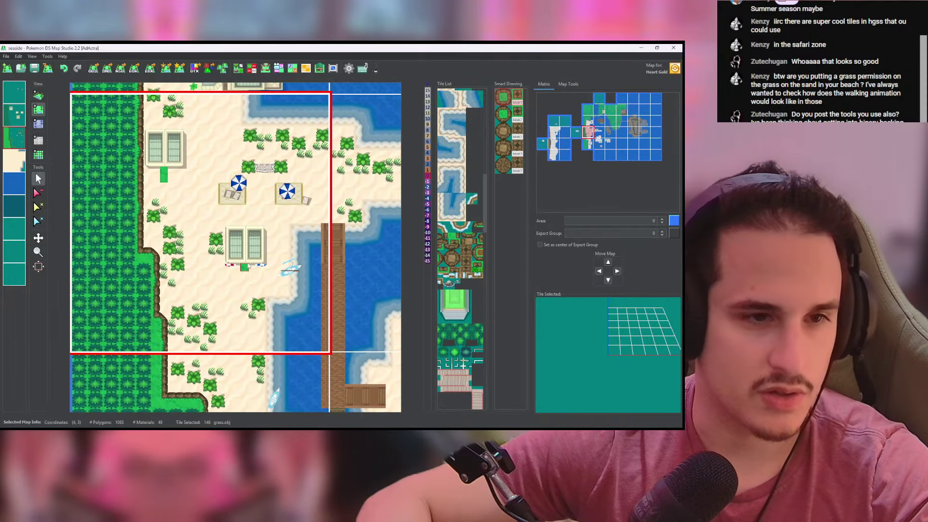
pyautogui.moveTo(245, 358); pyautogui.dragTo(213, 192, button='middle')
pyautogui.click(211, 205)
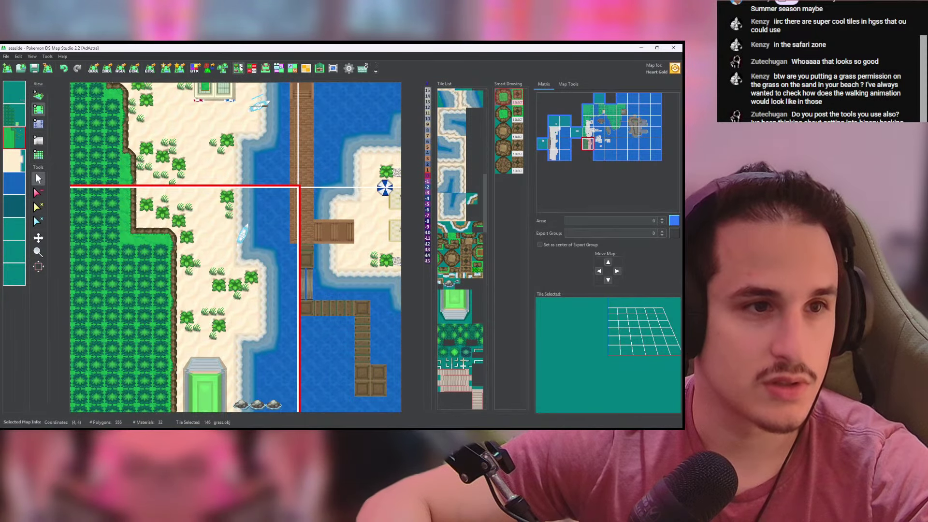
pyautogui.click(239, 68)
pyautogui.click(549, 116)
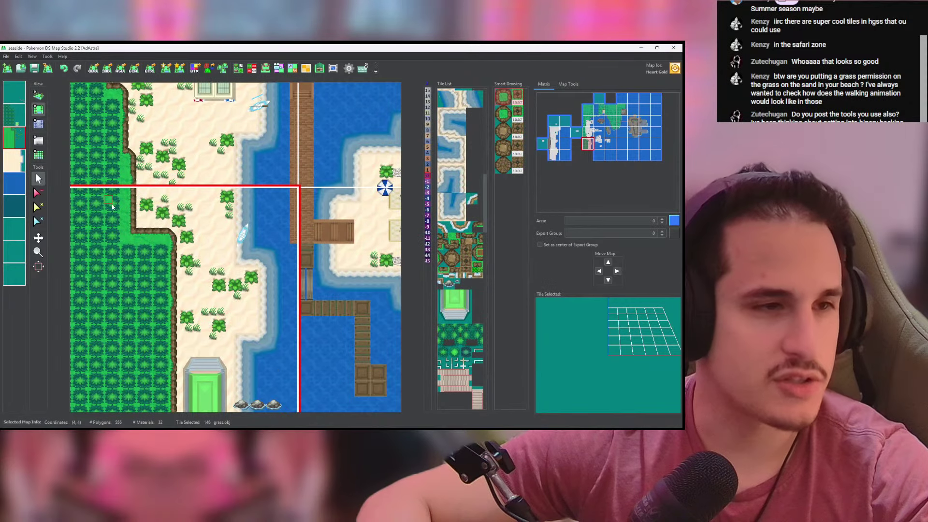
pyautogui.scroll(3, 230, 125)
pyautogui.click(252, 68)
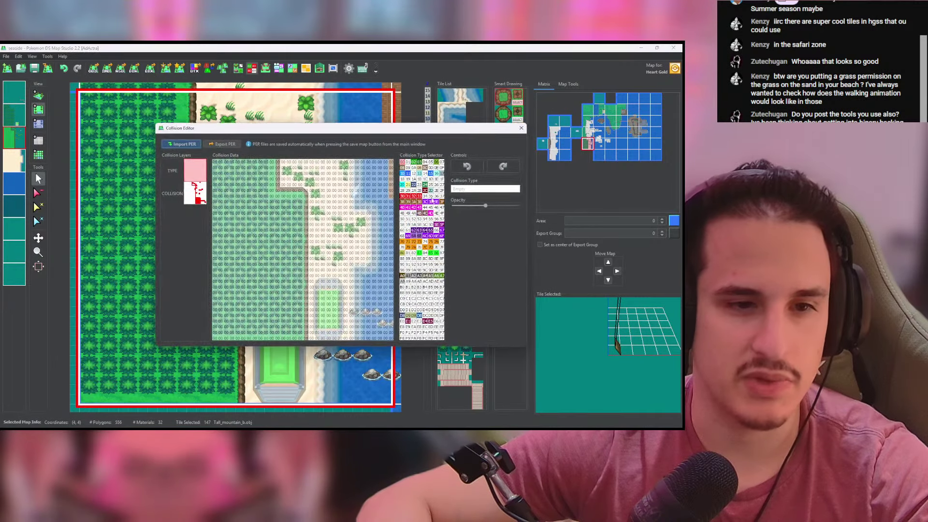
pyautogui.click(196, 193)
pyautogui.click(402, 253)
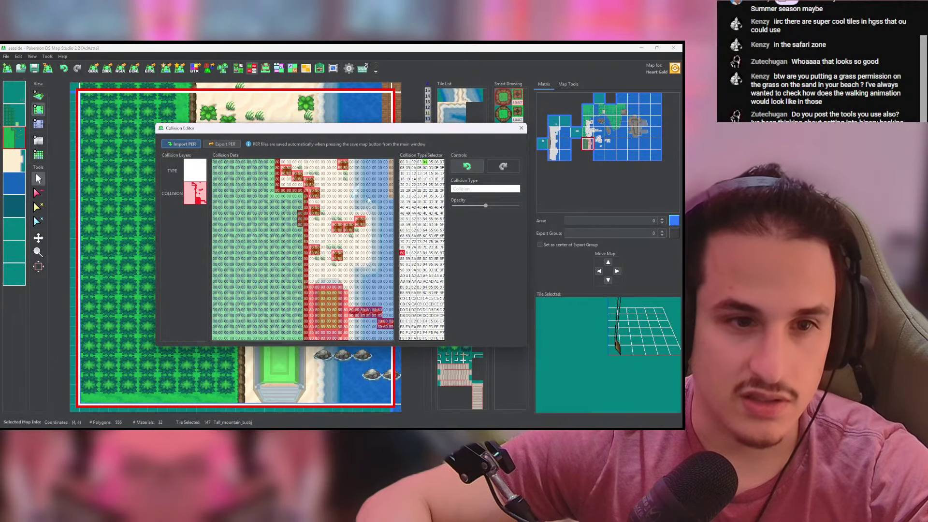
pyautogui.moveTo(356, 196); pyautogui.dragTo(357, 189)
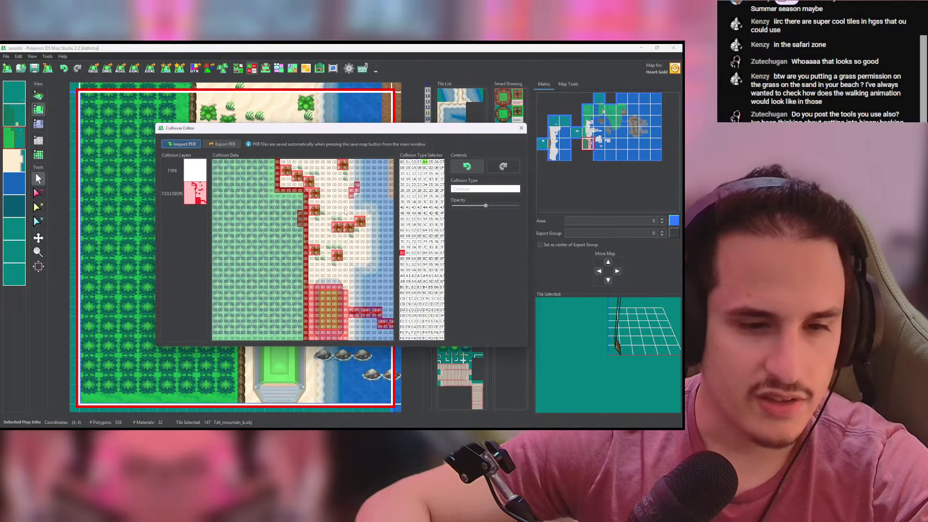
# Step: Paint terrain type 21 over all the beach sand up to the shoreline on the type layer
pyautogui.click(195, 171)
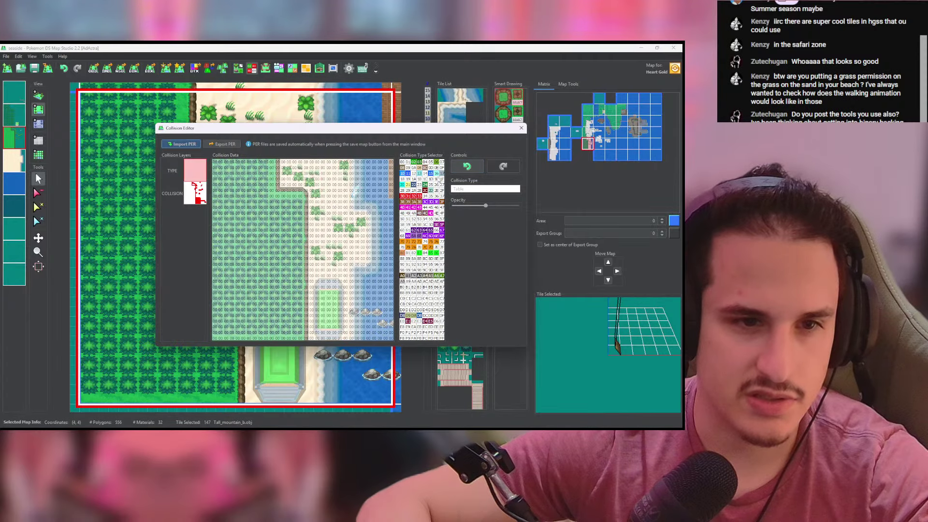
pyautogui.click(420, 168)
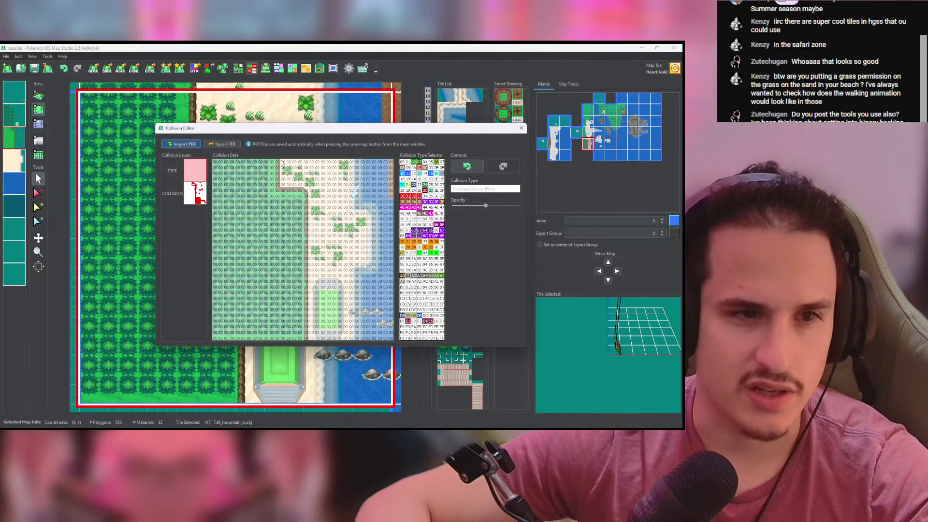
pyautogui.moveTo(300, 162)
pyautogui.mouseDown()
pyautogui.moveTo(335, 172)
pyautogui.moveTo(307, 171)
pyautogui.mouseUp()
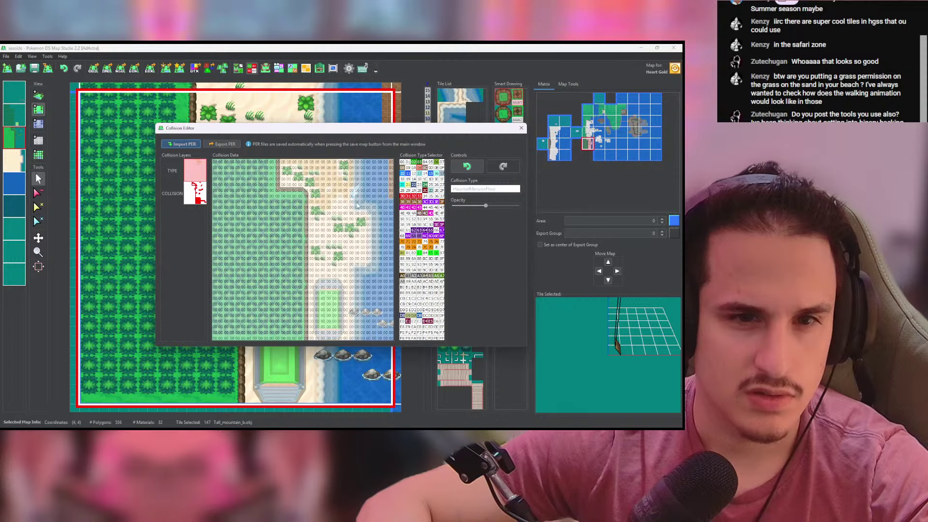
pyautogui.middleClick(346, 189)
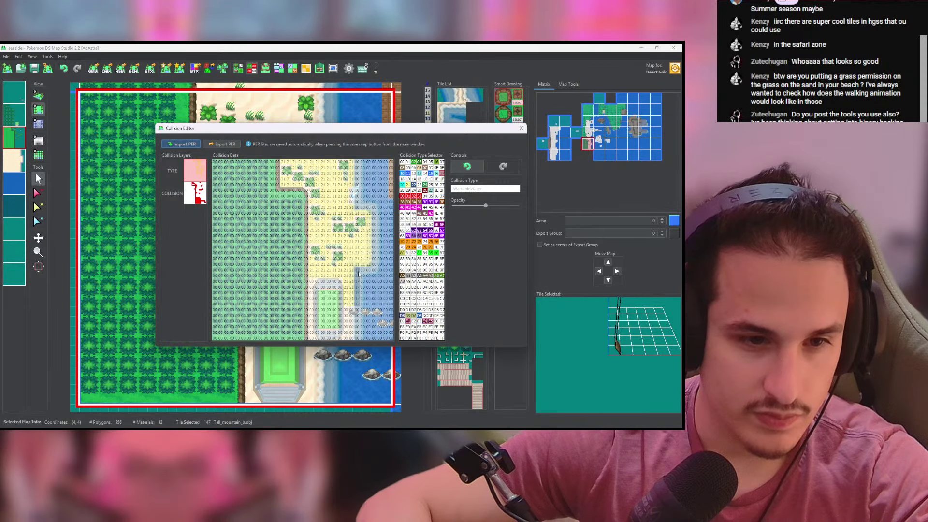
pyautogui.moveTo(359, 274); pyautogui.dragTo(374, 271)
pyautogui.moveTo(375, 236); pyautogui.dragTo(375, 211)
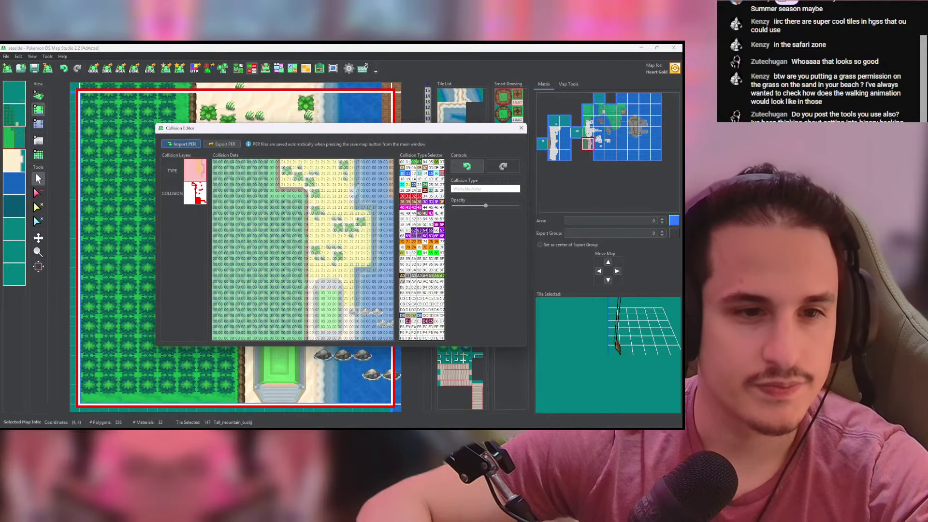
# Step: Paint the water terrain type over the sea beside the beach, check both layers and close the collision editor
pyautogui.click(197, 197)
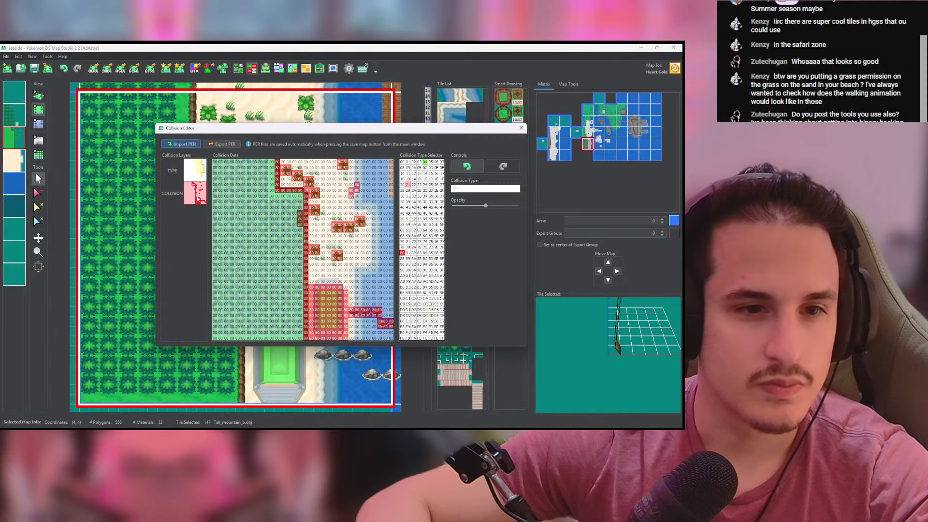
pyautogui.click(195, 179)
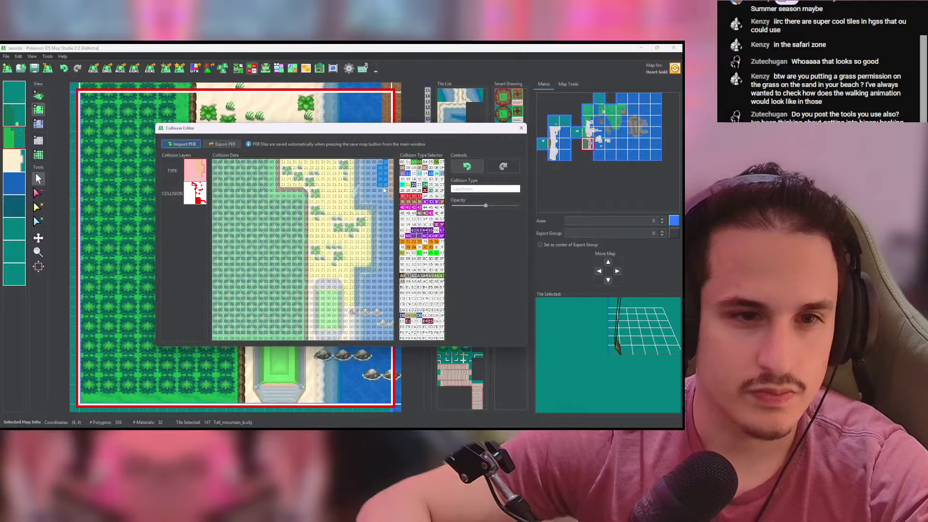
pyautogui.moveTo(389, 205); pyautogui.dragTo(391, 300)
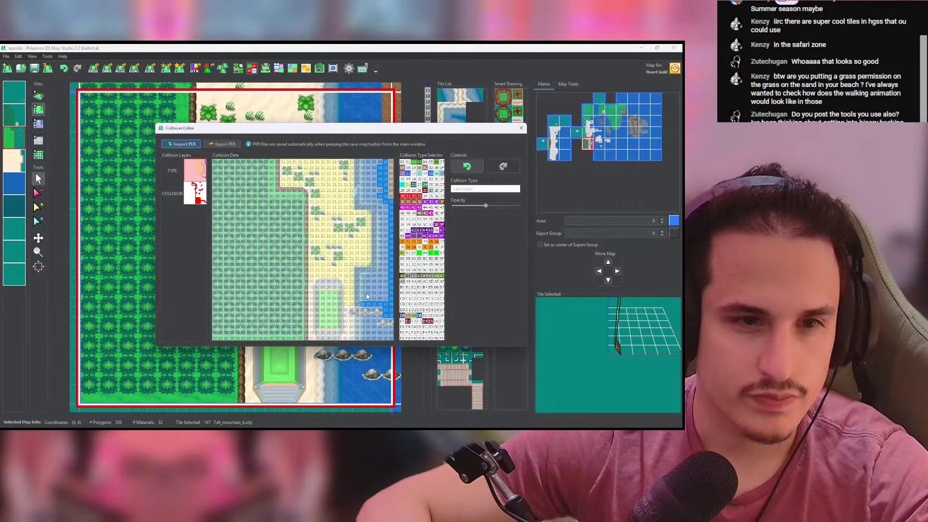
pyautogui.moveTo(368, 296); pyautogui.dragTo(359, 172)
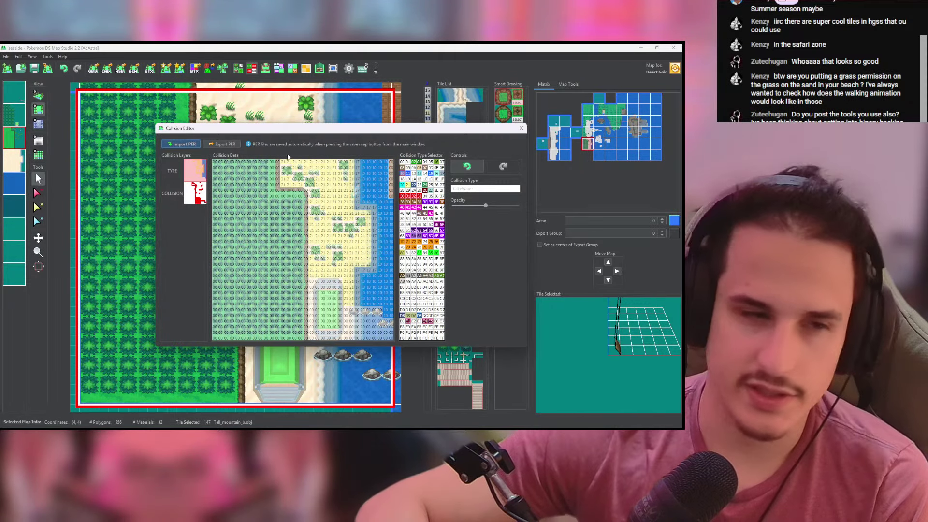
pyautogui.click(196, 193)
pyautogui.click(198, 175)
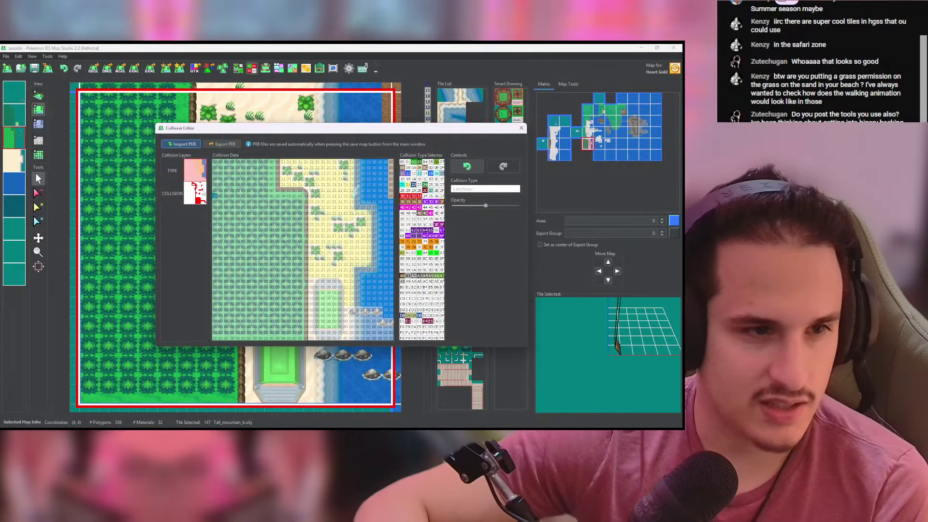
pyautogui.click(203, 192)
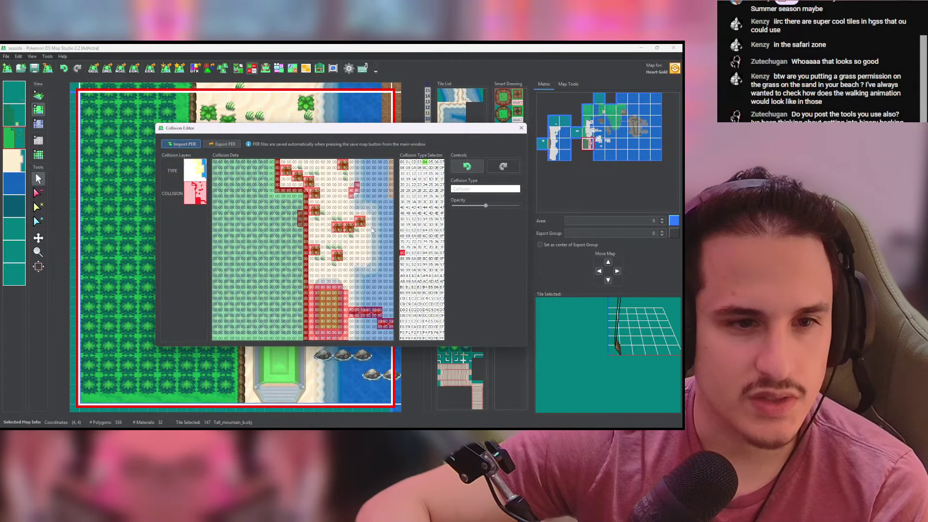
pyautogui.click(522, 128)
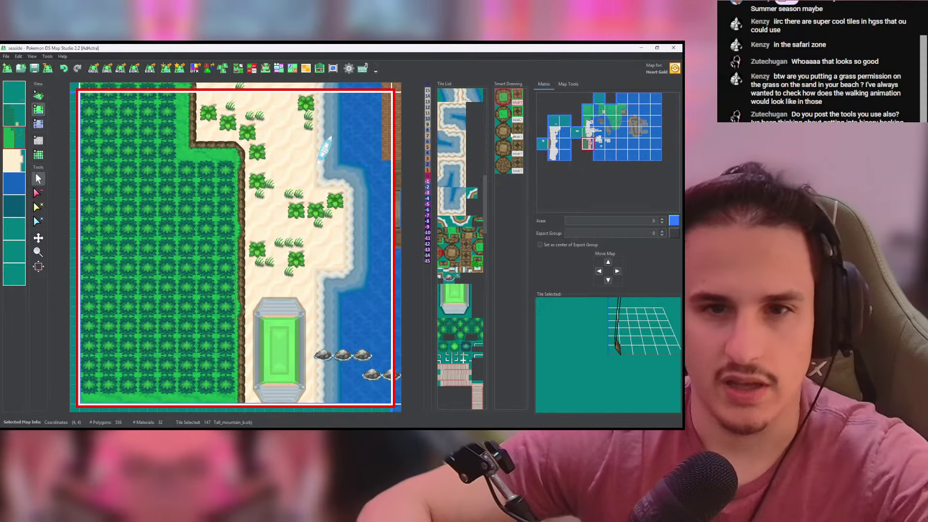
# Step: Open the collision editor for the forest pond map and lower the overlay opacity
pyautogui.click(598, 144)
pyautogui.press('Up')
pyautogui.press('Up')
pyautogui.press('Up')
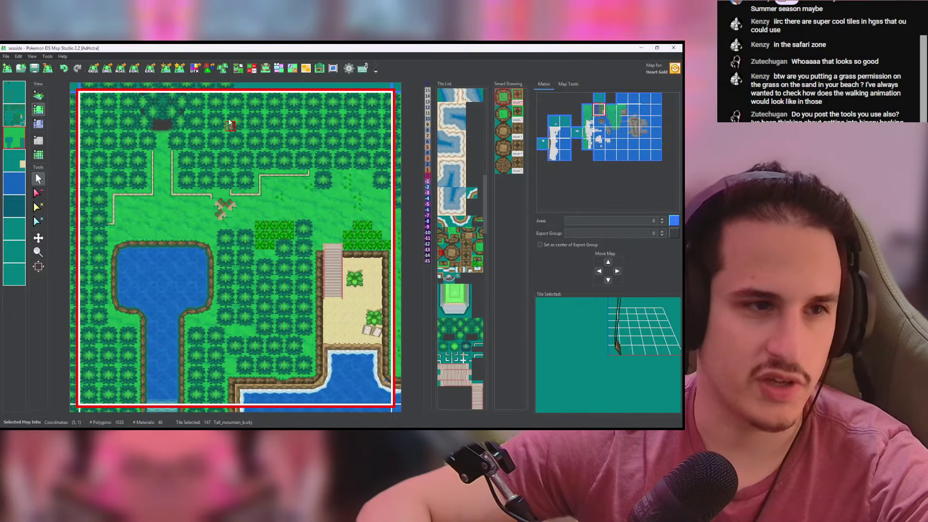
pyautogui.click(251, 68)
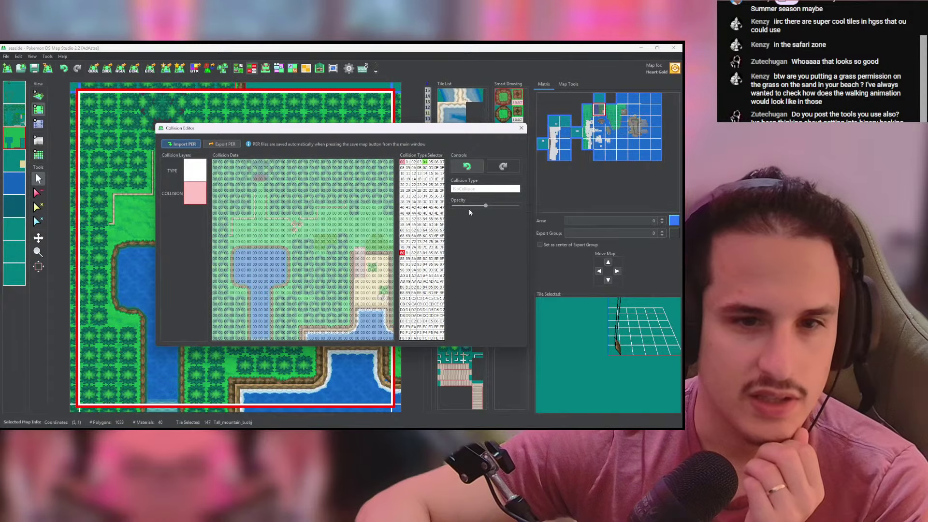
pyautogui.moveTo(486, 205); pyautogui.dragTo(471, 205)
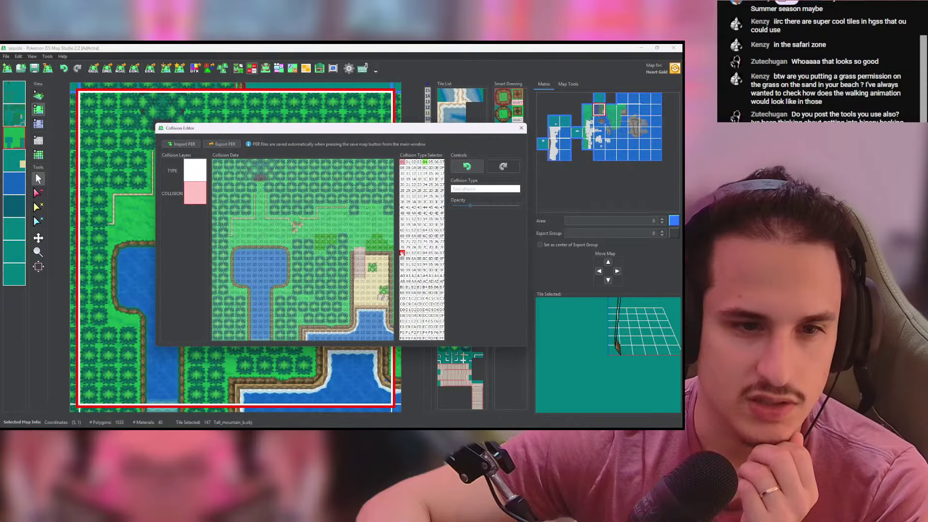
# Step: Paint blocking collision 80 along the fence and tree line west of the path and pond
pyautogui.click(402, 253)
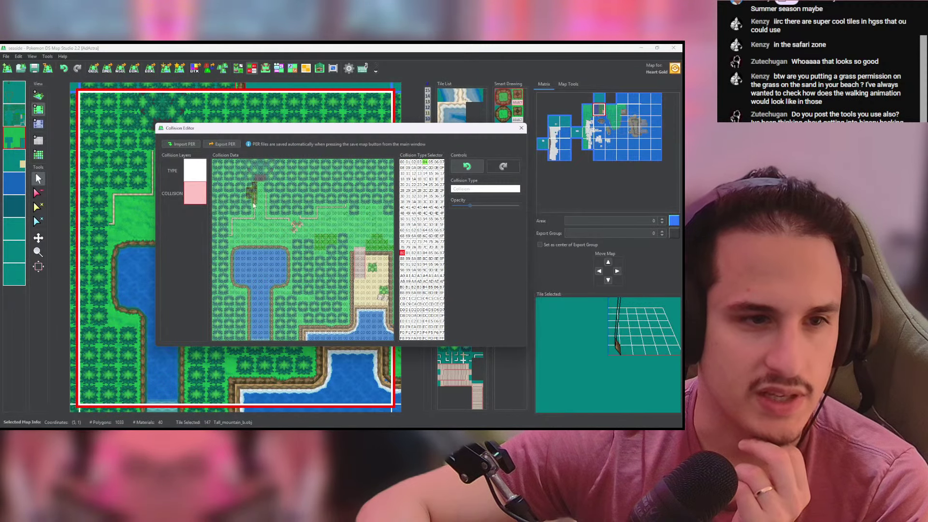
pyautogui.moveTo(253, 206)
pyautogui.mouseDown()
pyautogui.moveTo(254, 220)
pyautogui.moveTo(228, 237)
pyautogui.moveTo(226, 279)
pyautogui.mouseUp()
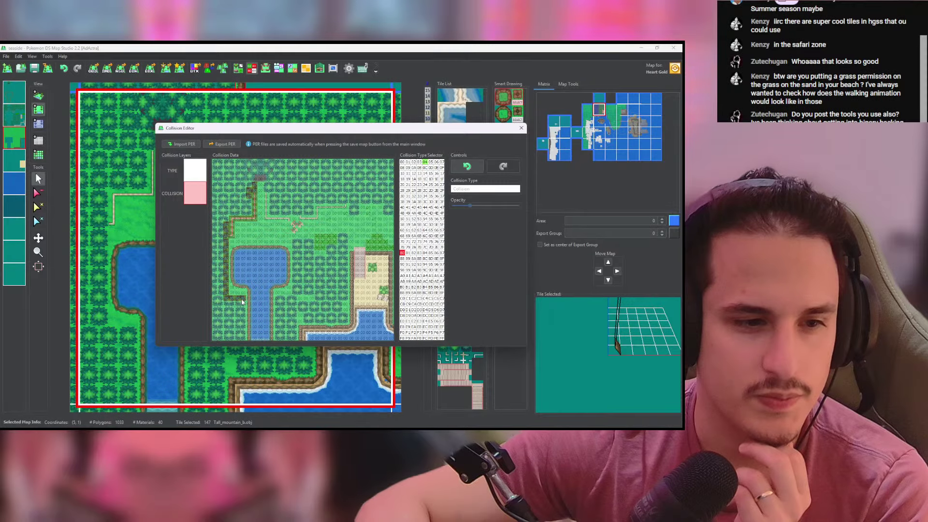
pyautogui.moveTo(241, 314); pyautogui.dragTo(233, 293)
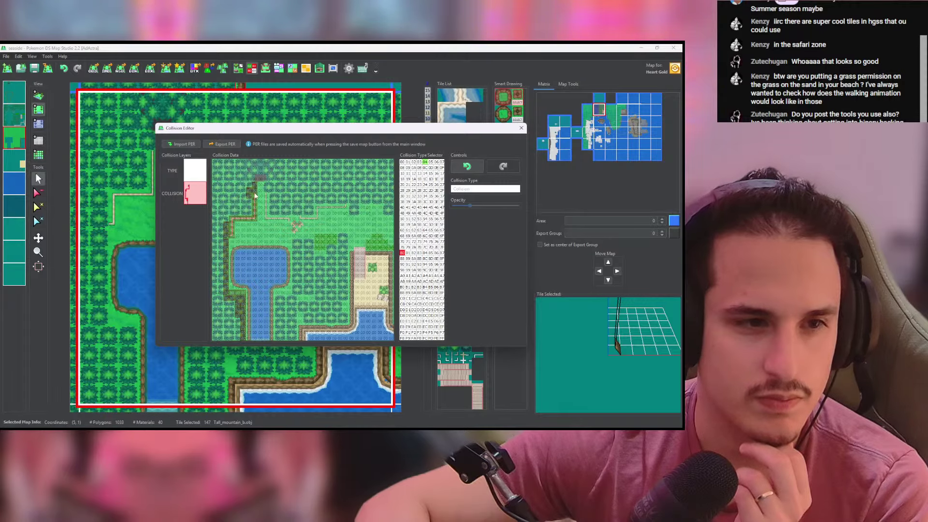
# Step: Outline the cave entrance, northern fence and tree line with blocking collision 80 and fill the forest behind them
pyautogui.moveTo(268, 179); pyautogui.dragTo(269, 186)
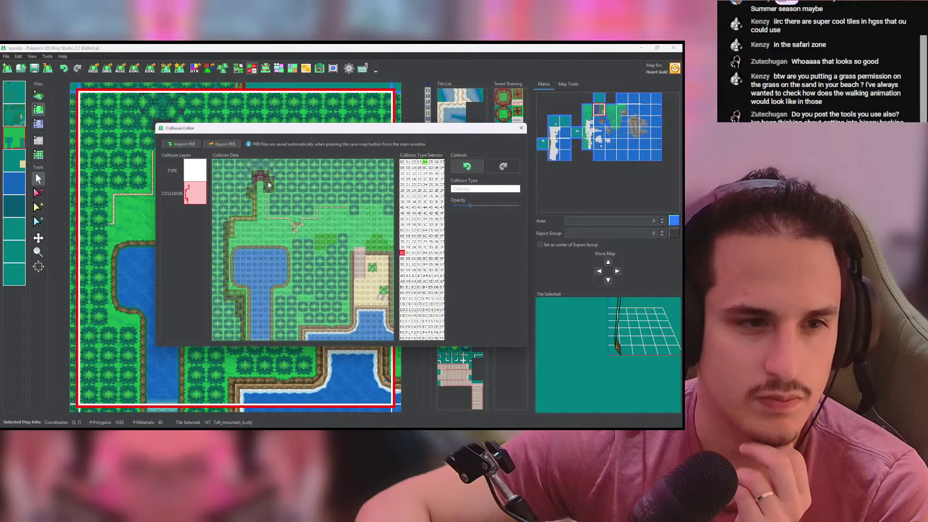
pyautogui.moveTo(271, 219); pyautogui.dragTo(291, 219)
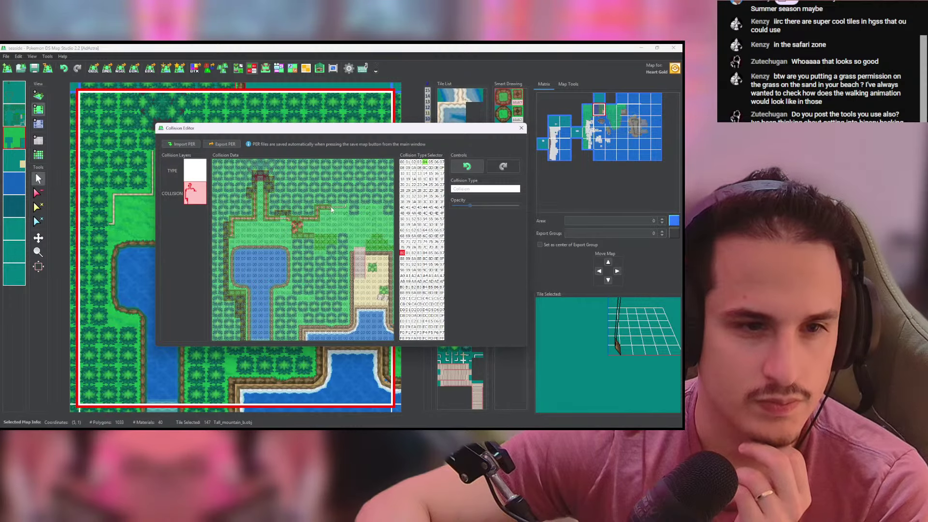
pyautogui.moveTo(329, 208)
pyautogui.mouseDown()
pyautogui.moveTo(386, 200)
pyautogui.moveTo(388, 215)
pyautogui.mouseUp()
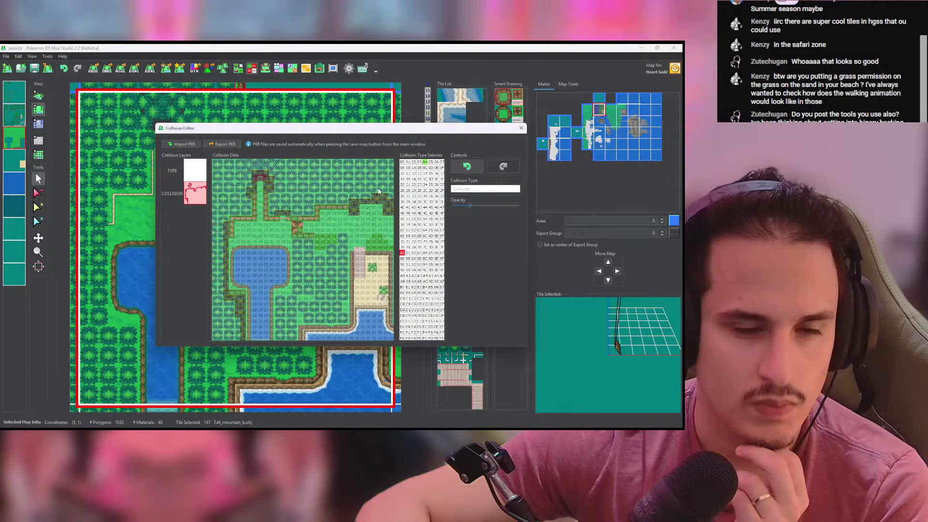
pyautogui.middleClick(378, 192)
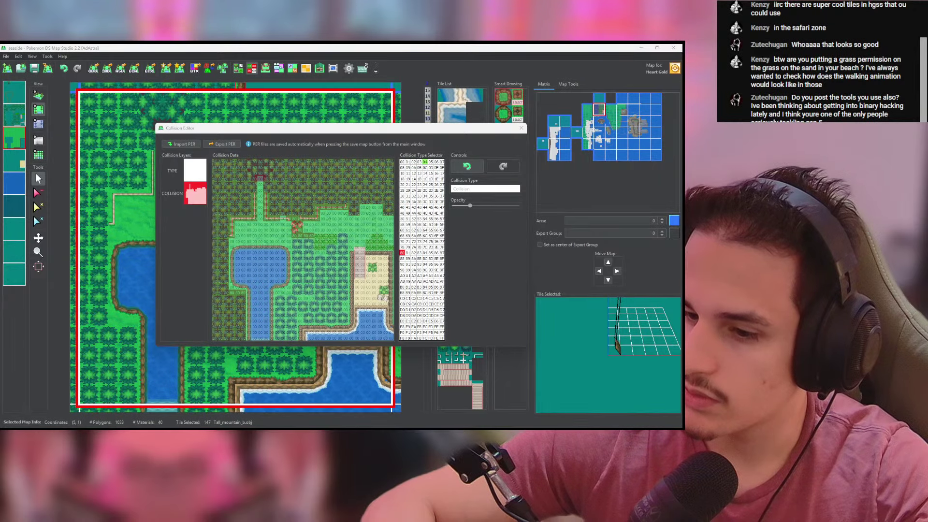
# Step: Switch to the Planning Sheet in Google Sheets and examine the region map around King's Cavern, the central mountain and the wetlands
pyautogui.hotkey('alt', 'Tab')
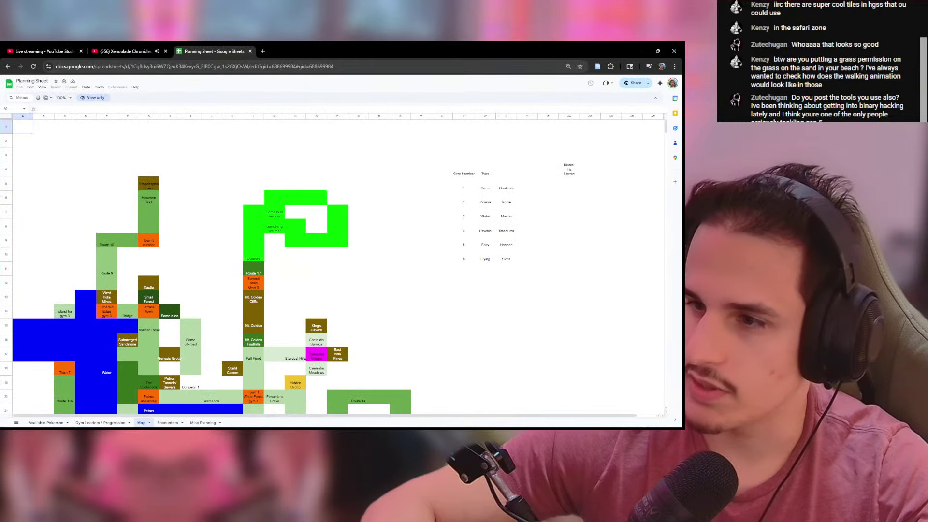
pyautogui.scroll(-5, 324, 232)
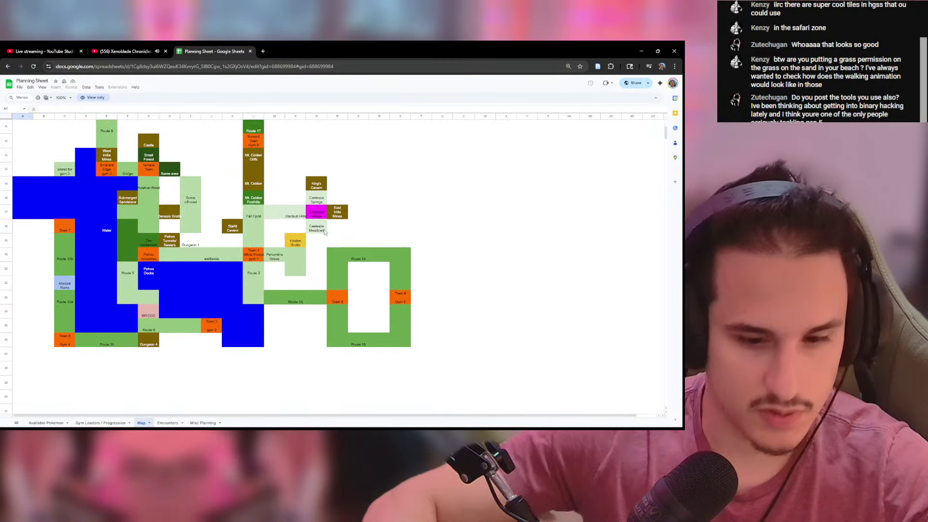
pyautogui.scroll(1, 323, 229)
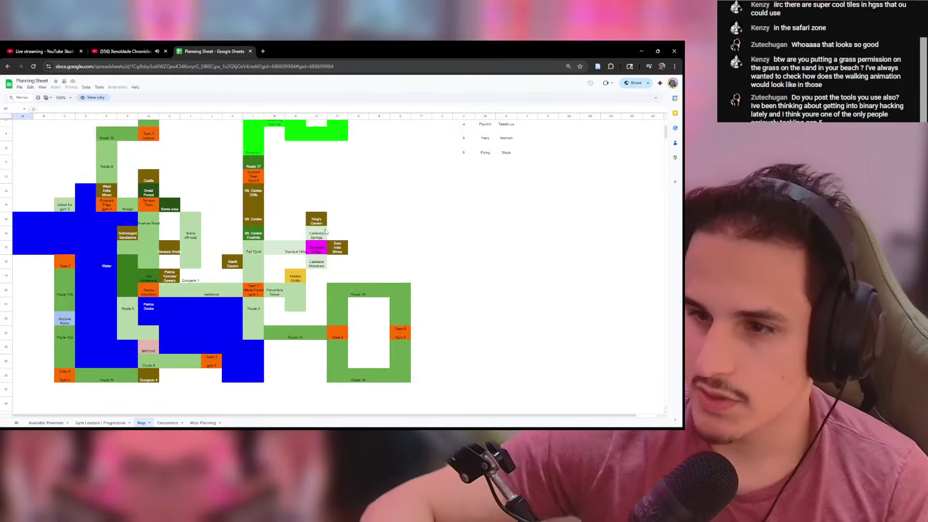
pyautogui.moveTo(295, 219); pyautogui.dragTo(337, 264)
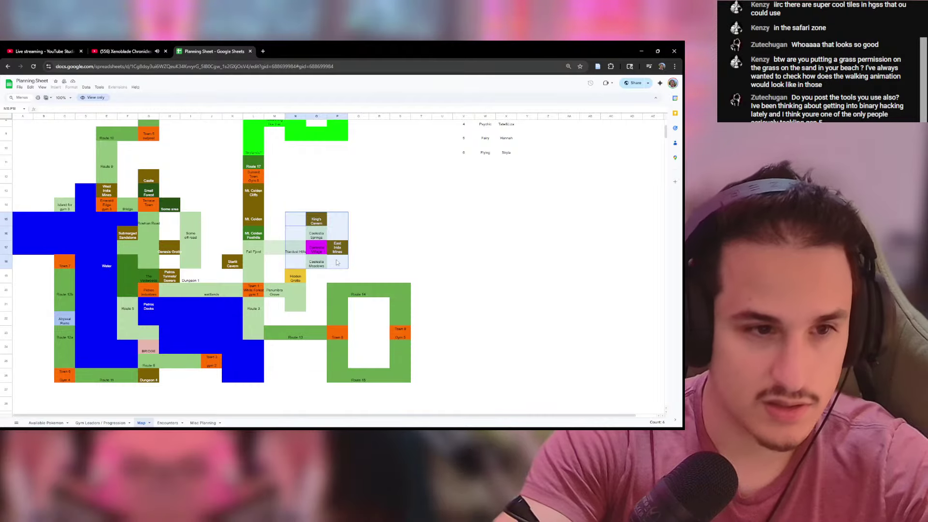
pyautogui.click(321, 253)
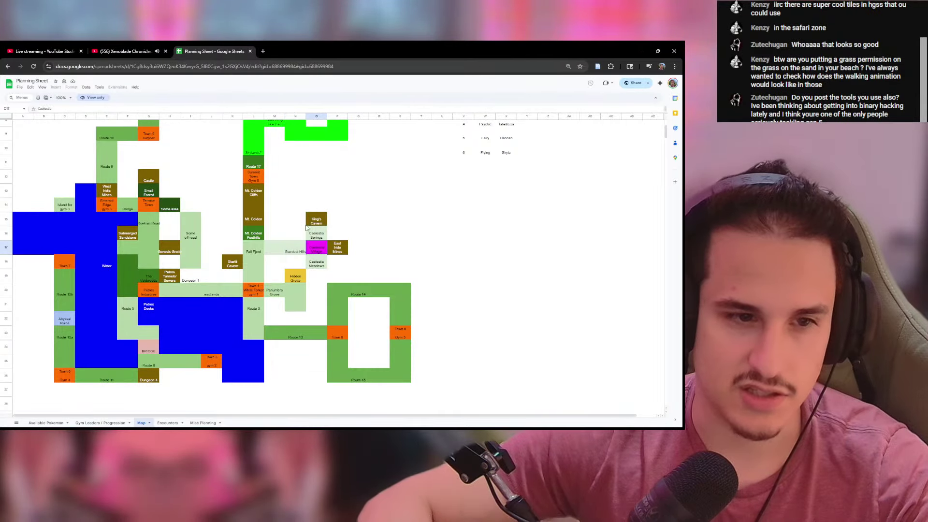
pyautogui.moveTo(232, 233); pyautogui.dragTo(274, 276)
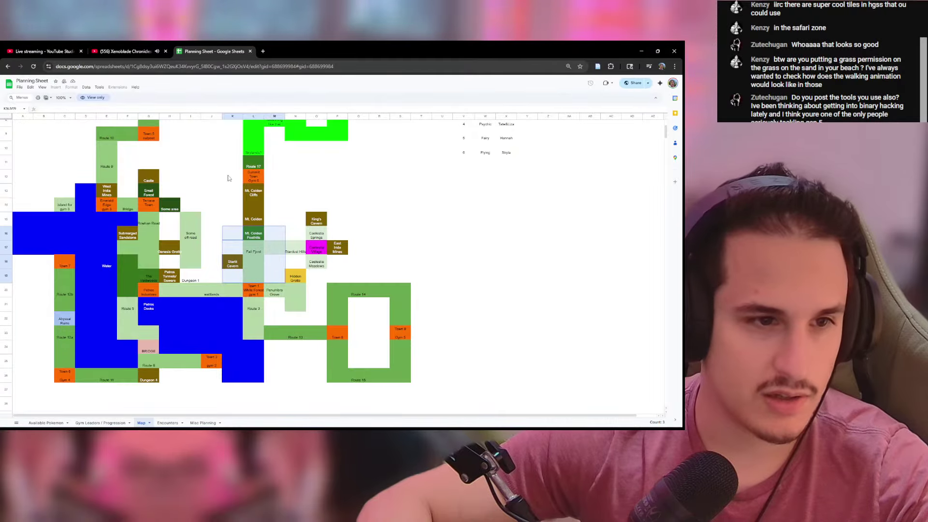
pyautogui.moveTo(230, 178); pyautogui.dragTo(274, 236)
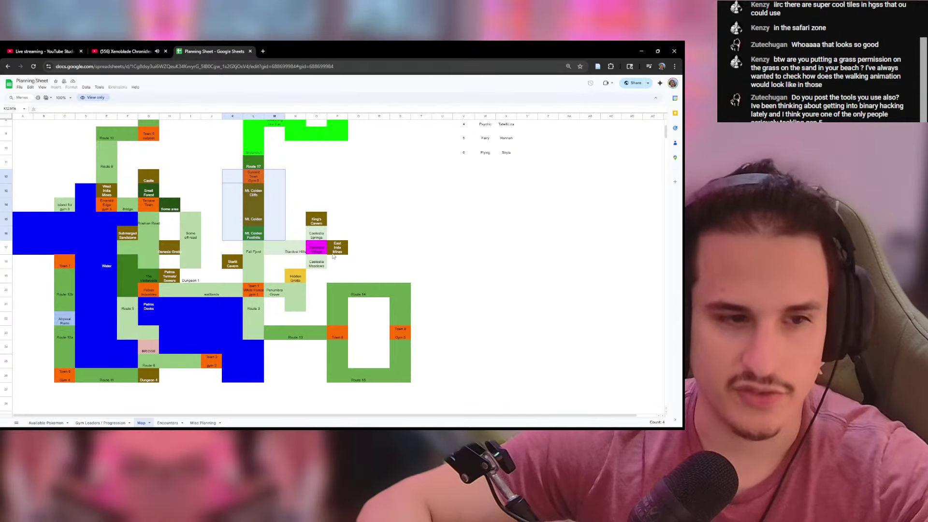
pyautogui.moveTo(274, 247); pyautogui.dragTo(256, 279)
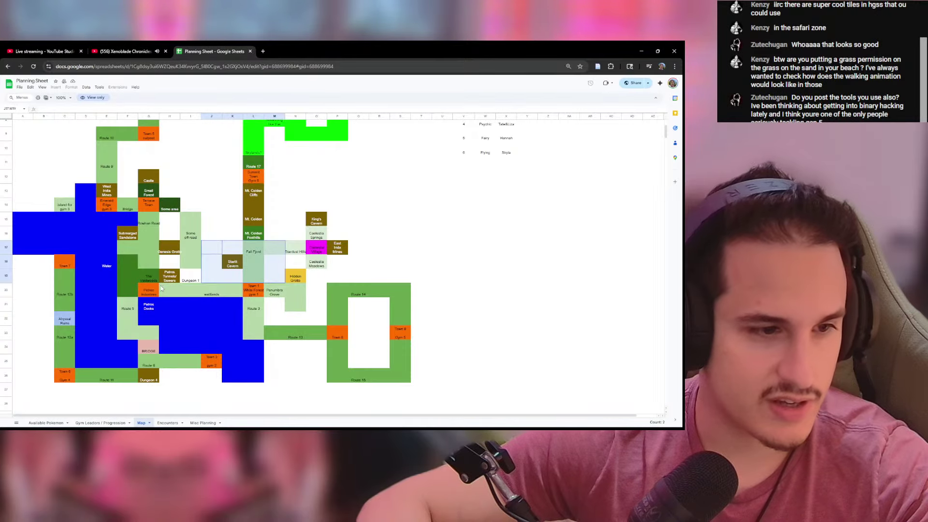
pyautogui.moveTo(162, 289); pyautogui.dragTo(227, 293)
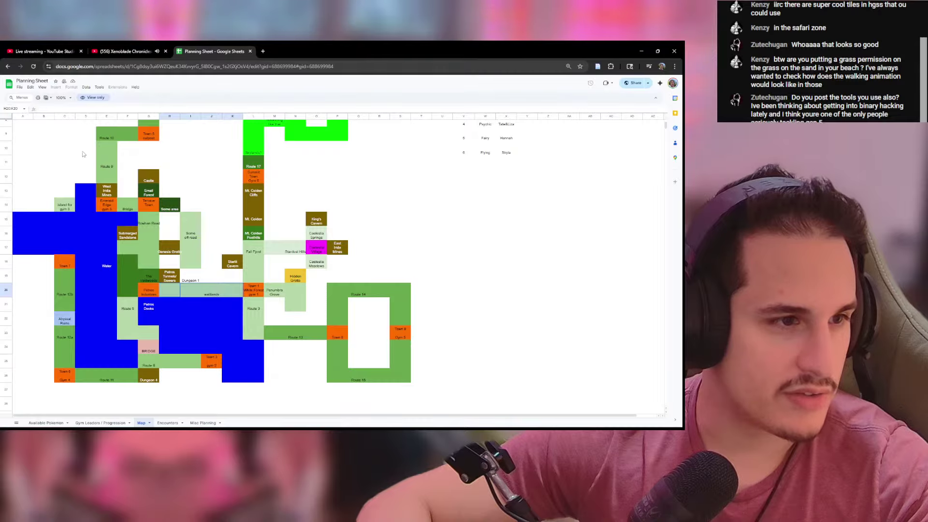
# Step: Examine the region map's castle area, western coast and southeastern route loop, and return to the collision editor in Pokemon DS Map Studio
pyautogui.moveTo(83, 154); pyautogui.dragTo(212, 284)
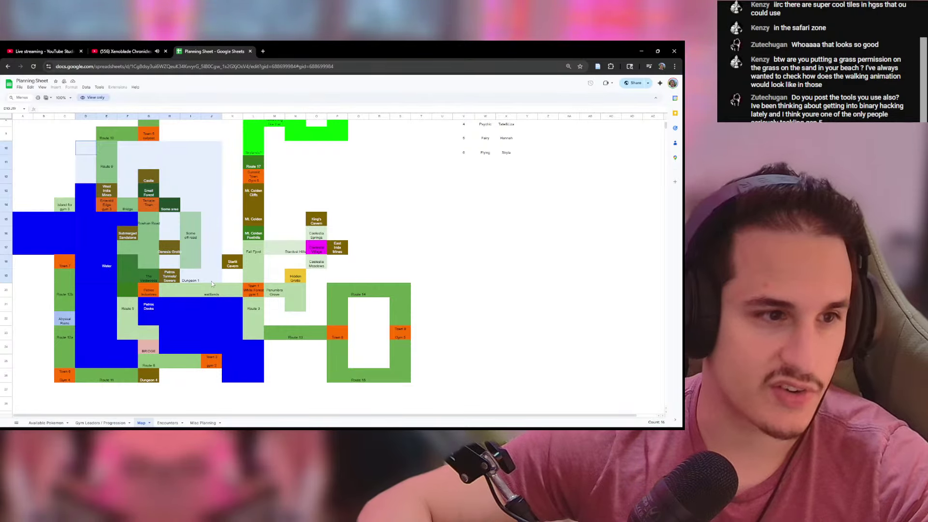
pyautogui.moveTo(211, 282); pyautogui.dragTo(210, 281)
pyautogui.click(154, 180)
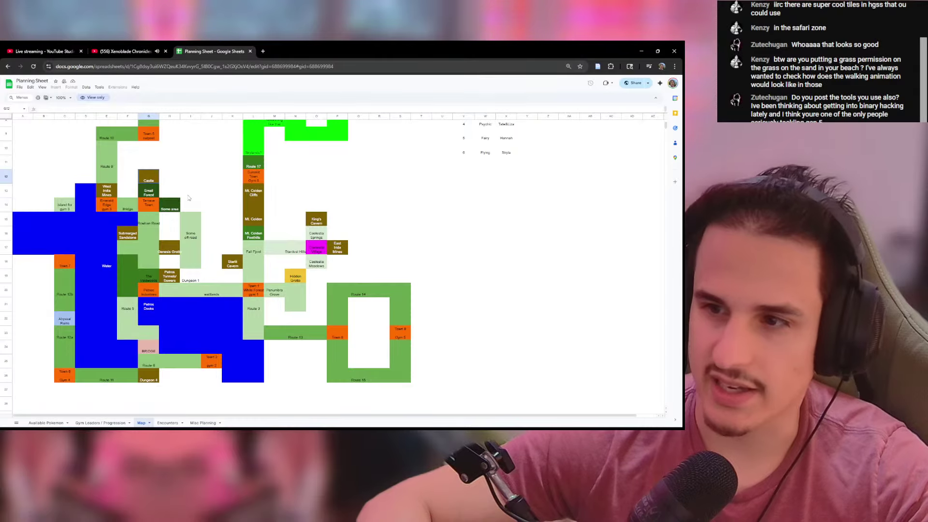
pyautogui.scroll(-2, 196, 200)
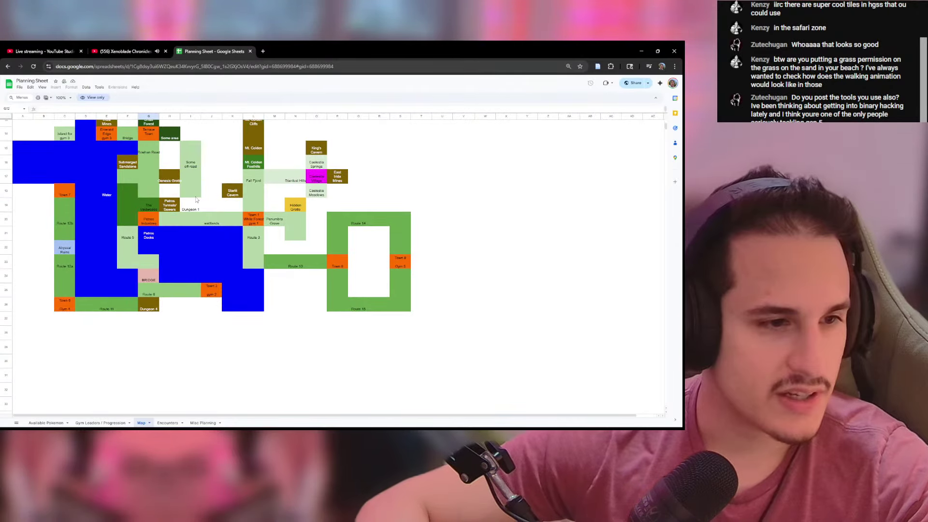
pyautogui.scroll(1, 194, 192)
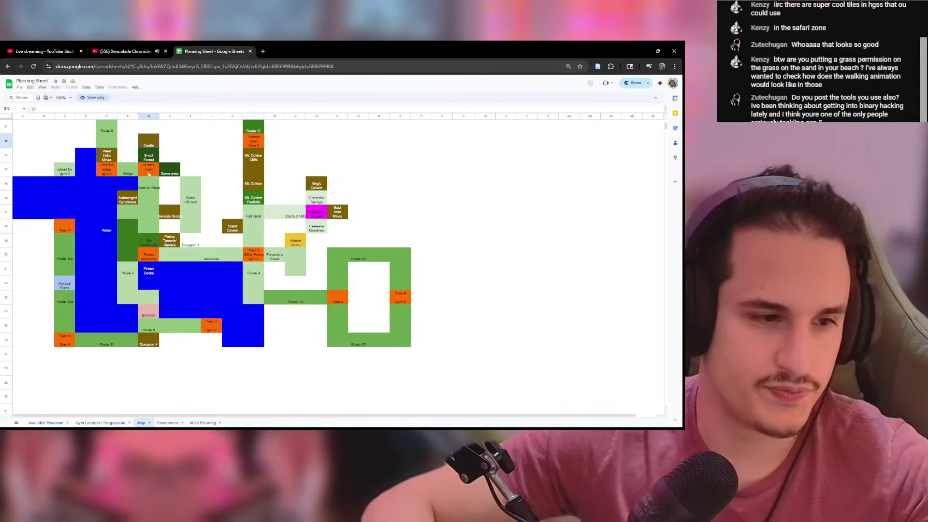
pyautogui.scroll(-1, 134, 278)
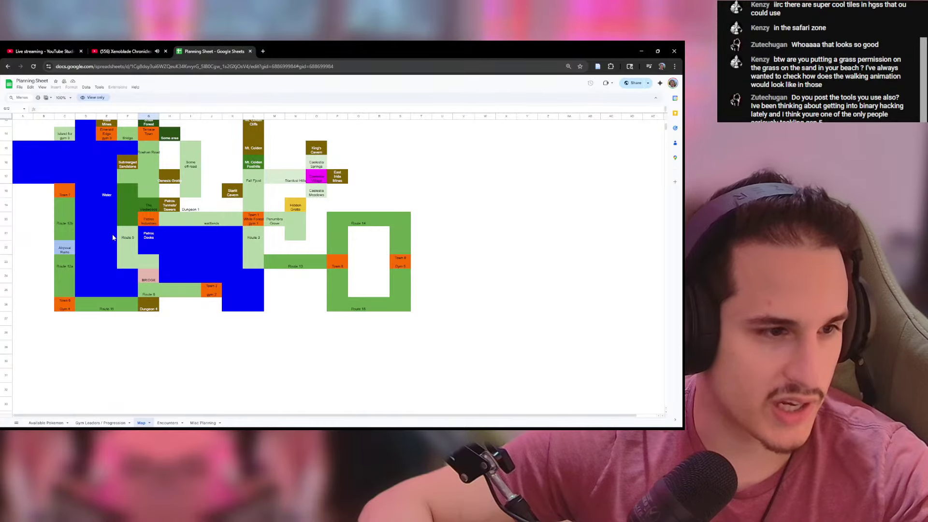
pyautogui.moveTo(113, 237); pyautogui.dragTo(145, 261)
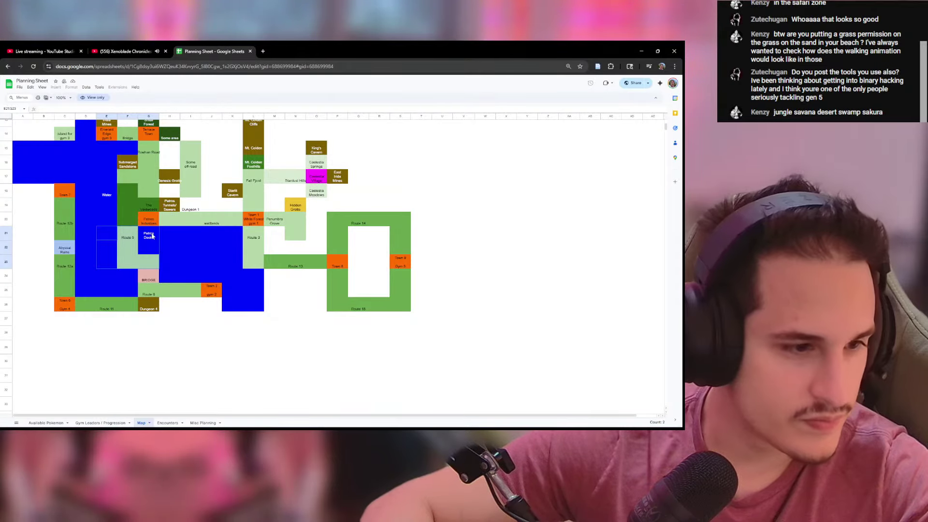
pyautogui.scroll(5, 142, 212)
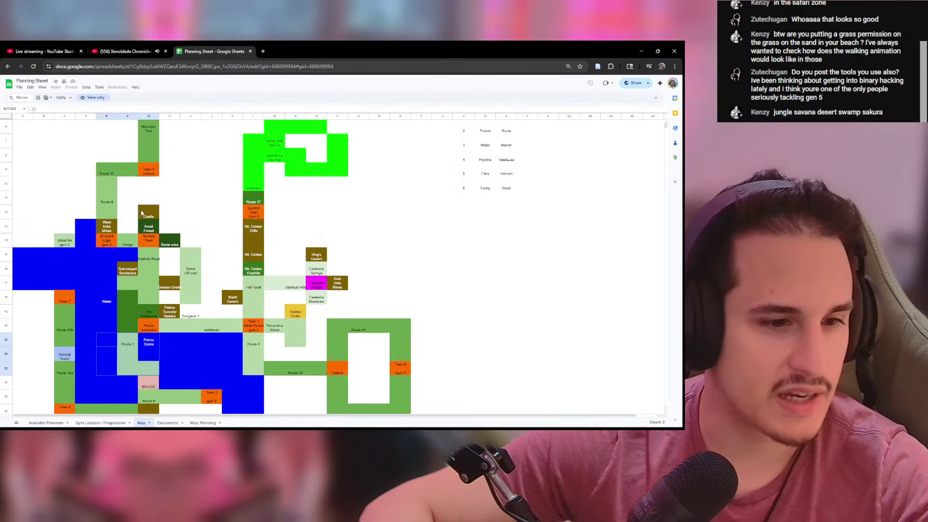
pyautogui.scroll(-5, 154, 211)
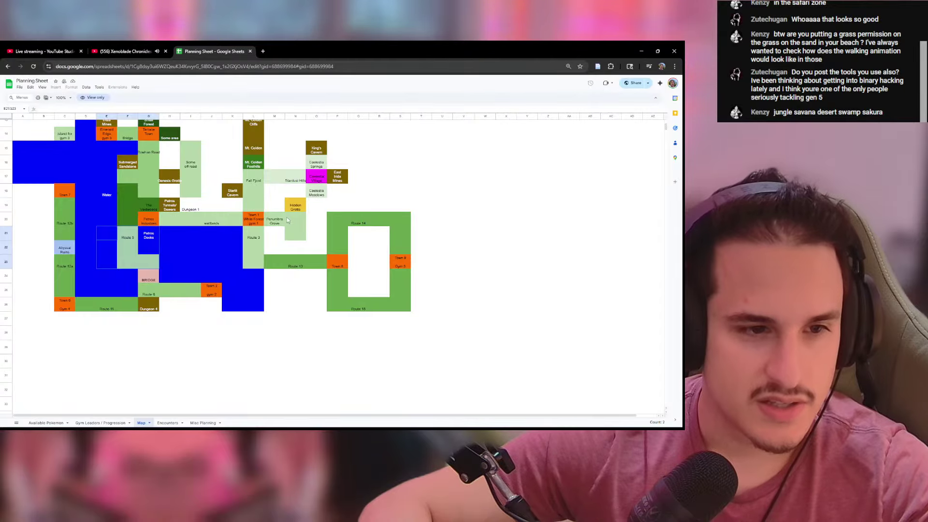
pyautogui.moveTo(274, 220); pyautogui.dragTo(398, 317)
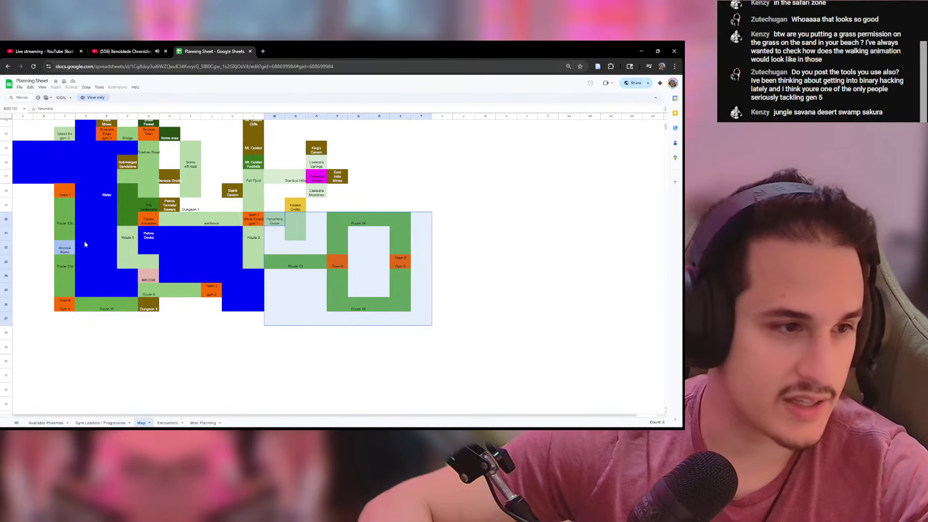
pyautogui.moveTo(25, 191); pyautogui.dragTo(151, 323)
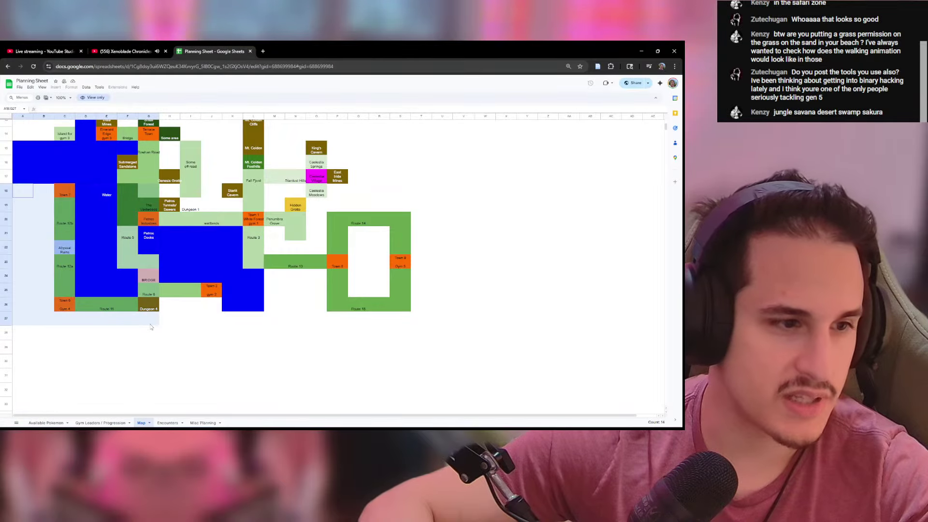
pyautogui.click(190, 361)
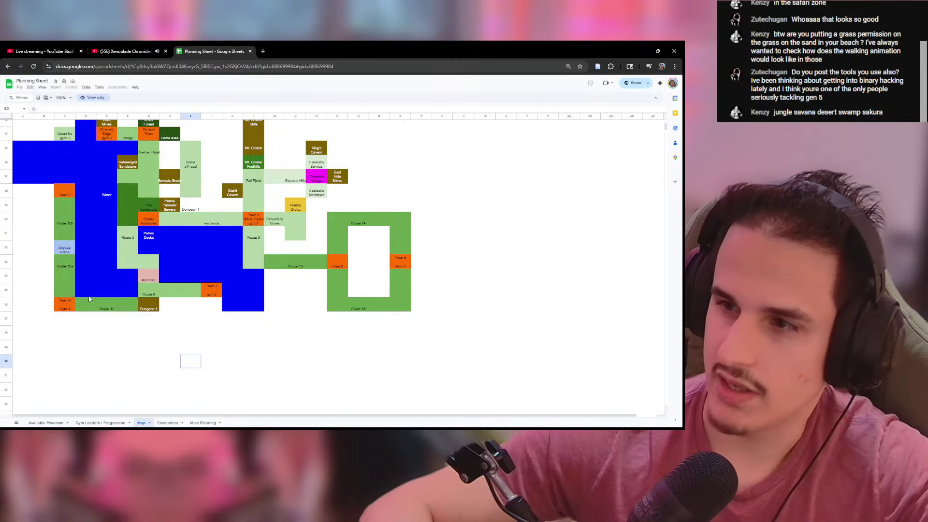
pyautogui.hotkey('alt', 'Tab')
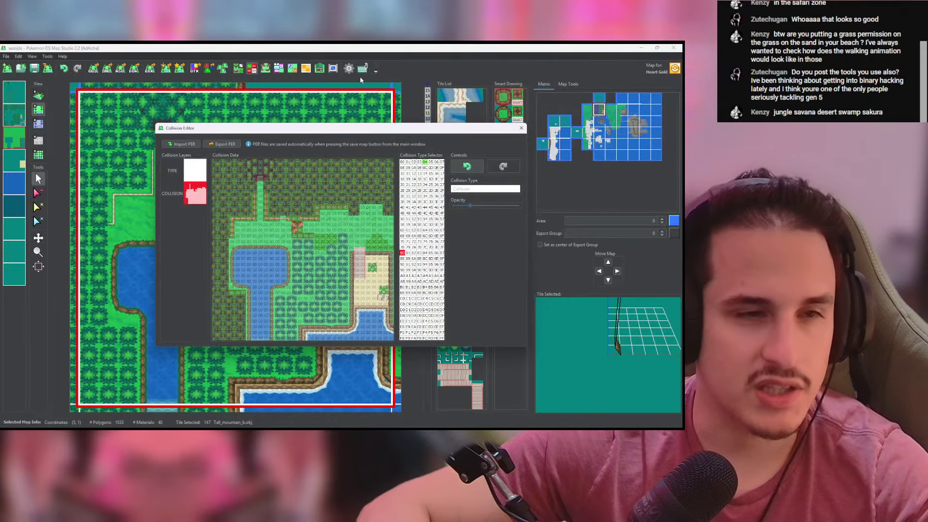
pyautogui.hotkey('alt', 'Tab')
pyautogui.moveTo(319, 47); pyautogui.dragTo(682, 193)
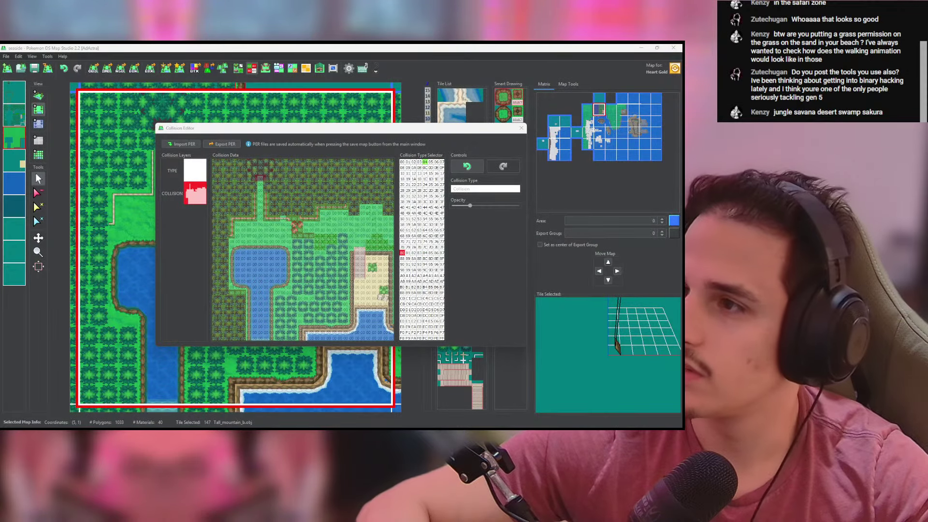
pyautogui.hotkey('alt', 'Tab')
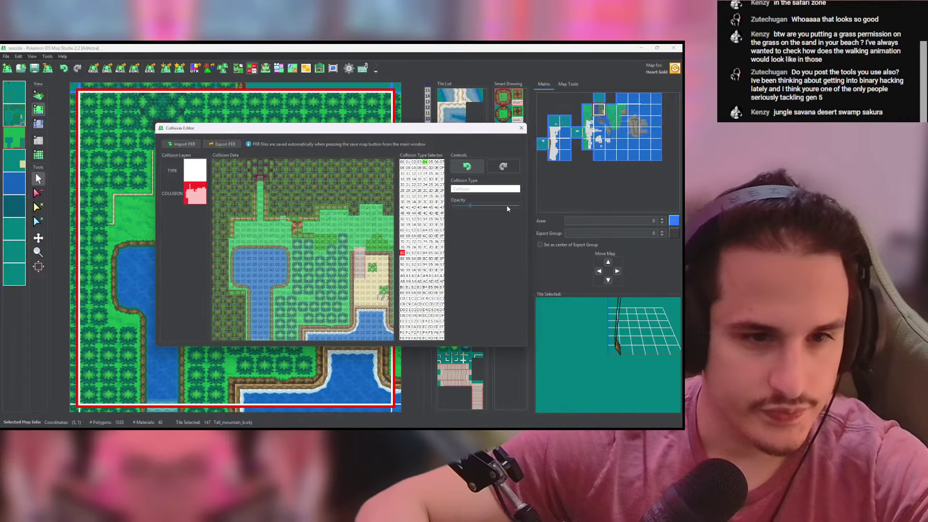
# Step: Paint blocking collision 80 over the forest between the pond and beach, along the beach cliffs and on the beach plants
pyautogui.moveTo(345, 255)
pyautogui.mouseDown()
pyautogui.moveTo(344, 240)
pyautogui.moveTo(342, 252)
pyautogui.moveTo(295, 246)
pyautogui.mouseUp()
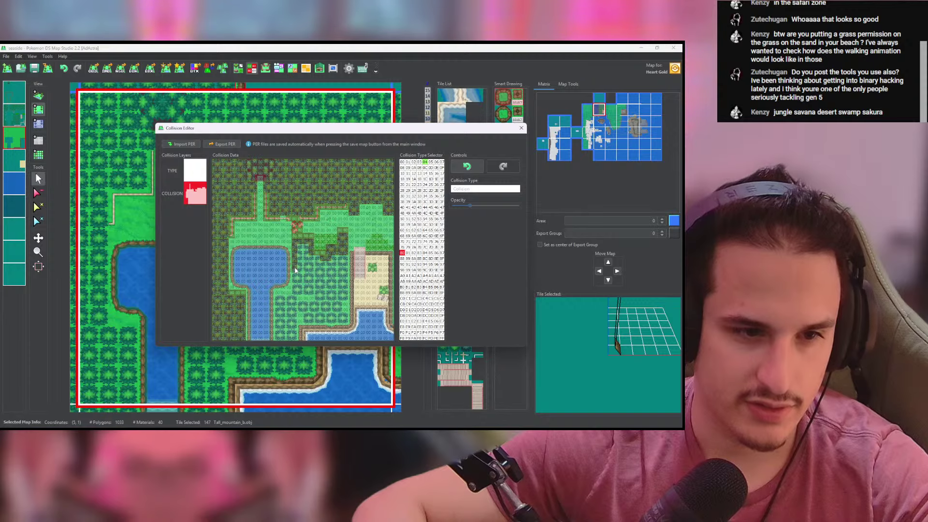
pyautogui.moveTo(294, 292)
pyautogui.mouseDown()
pyautogui.moveTo(280, 308)
pyautogui.moveTo(280, 338)
pyautogui.moveTo(349, 321)
pyautogui.moveTo(352, 257)
pyautogui.moveTo(346, 285)
pyautogui.mouseUp()
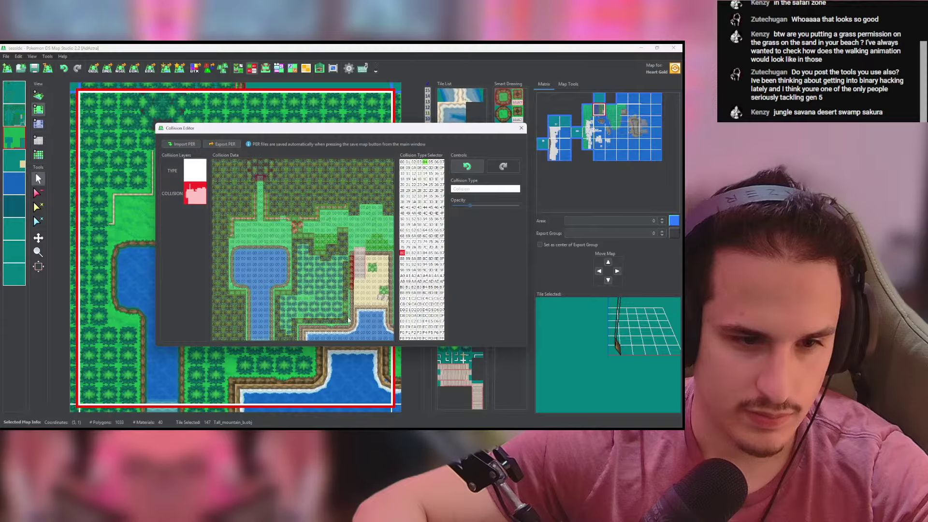
pyautogui.moveTo(348, 320)
pyautogui.mouseDown()
pyautogui.moveTo(300, 331)
pyautogui.moveTo(350, 289)
pyautogui.moveTo(347, 262)
pyautogui.moveTo(377, 253)
pyautogui.moveTo(390, 255)
pyautogui.moveTo(392, 314)
pyautogui.mouseUp()
pyautogui.middleClick(332, 272)
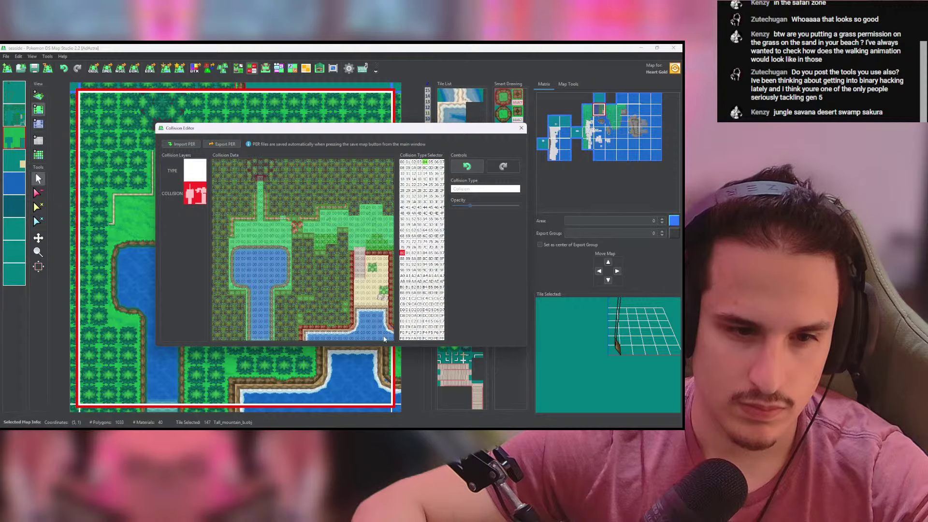
pyautogui.moveTo(384, 288); pyautogui.dragTo(387, 305)
pyautogui.rightClick(372, 303)
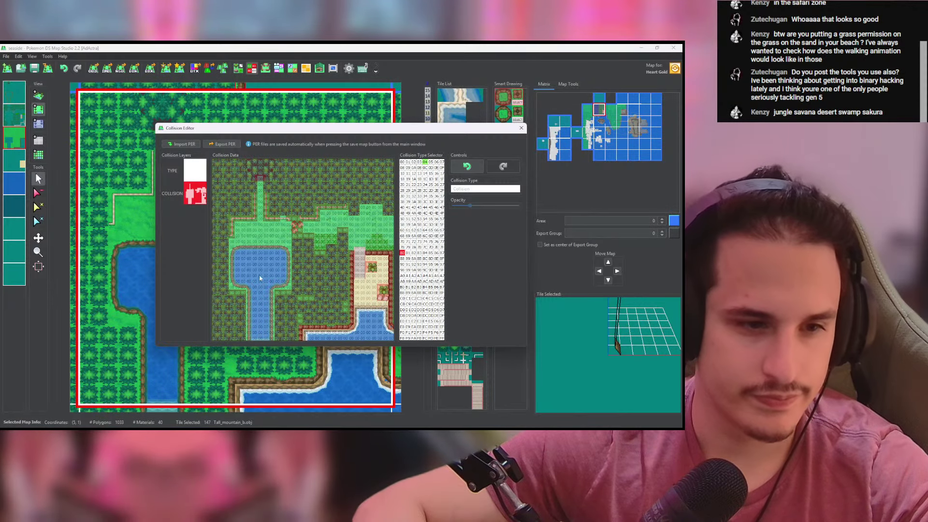
# Step: Paint the water terrain type over the pond and its southern channel on the type layer, and compare it with the collision layer
pyautogui.click(195, 170)
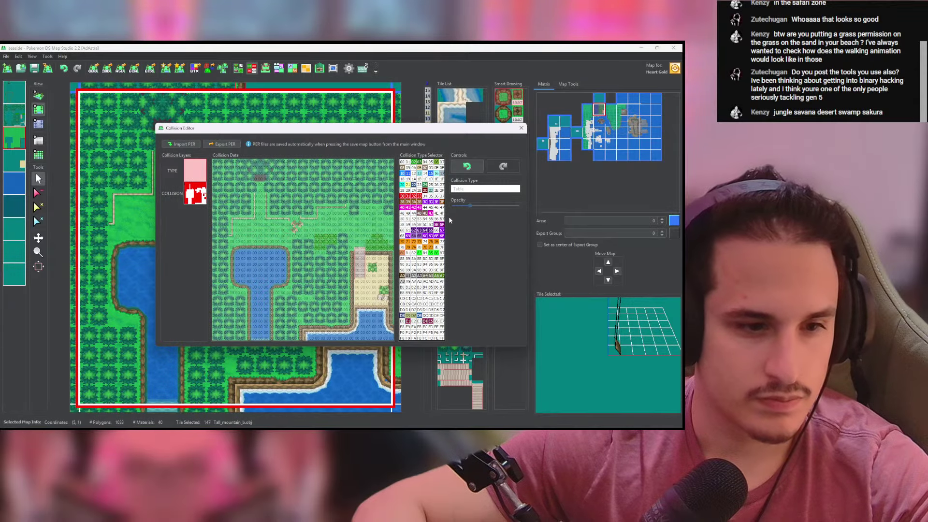
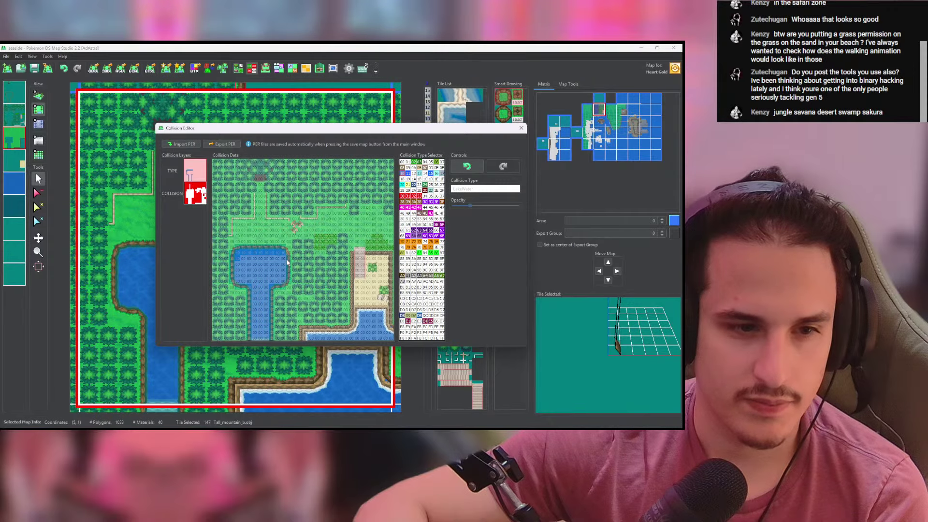
pyautogui.click(272, 273)
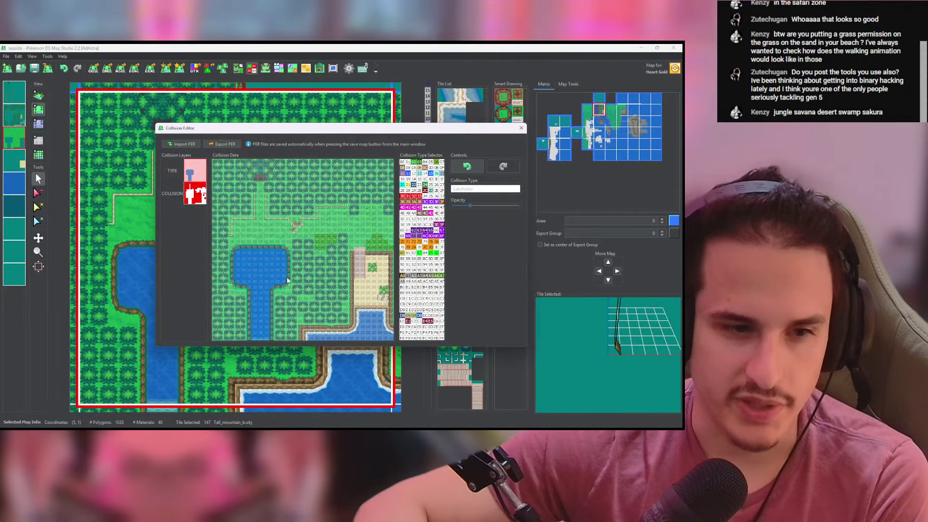
pyautogui.click(196, 171)
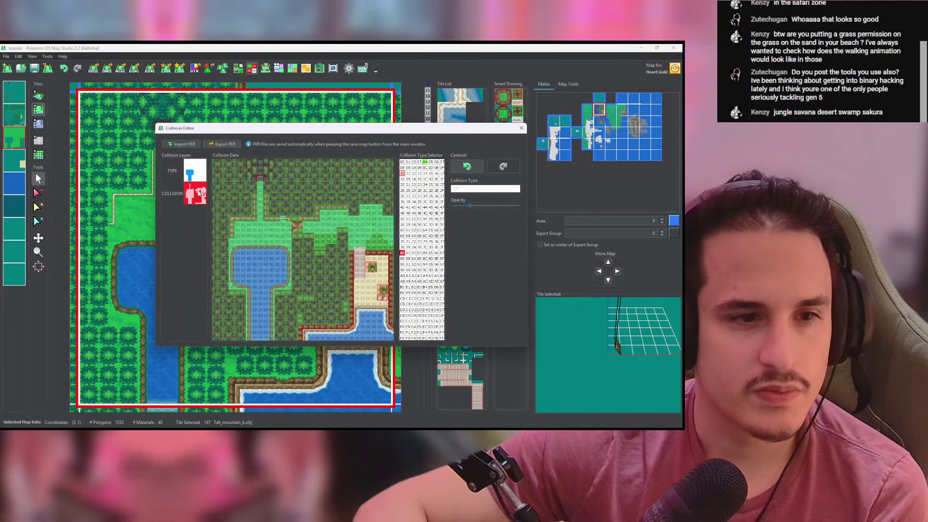
pyautogui.click(196, 174)
pyautogui.click(195, 194)
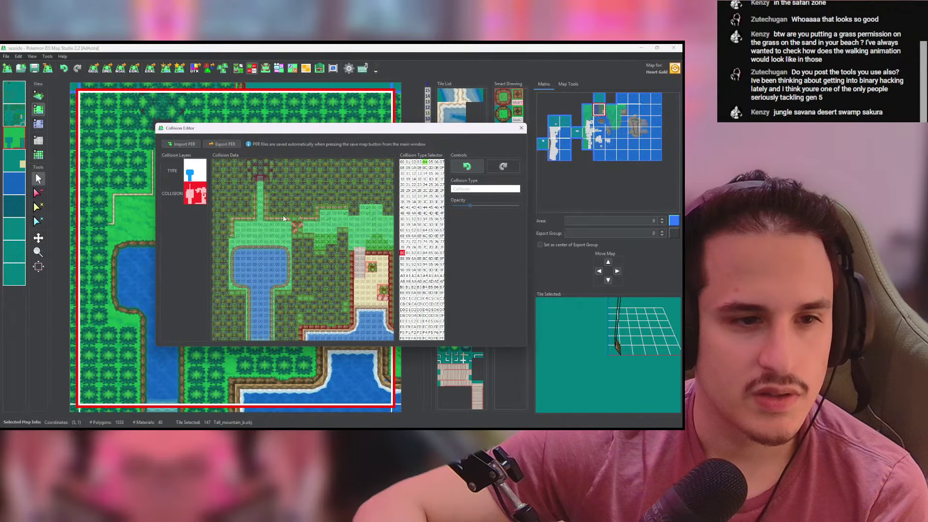
# Step: Paint the tall grass terrain type over the two grass patches north of the beach and check them against the collision layer
pyautogui.click(198, 175)
pyautogui.click(199, 190)
pyautogui.click(198, 175)
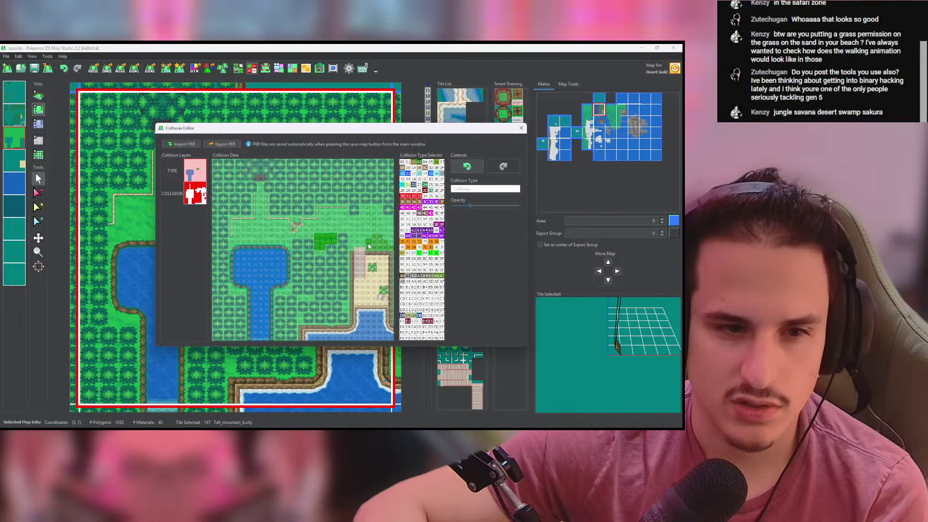
pyautogui.moveTo(369, 247); pyautogui.dragTo(391, 251)
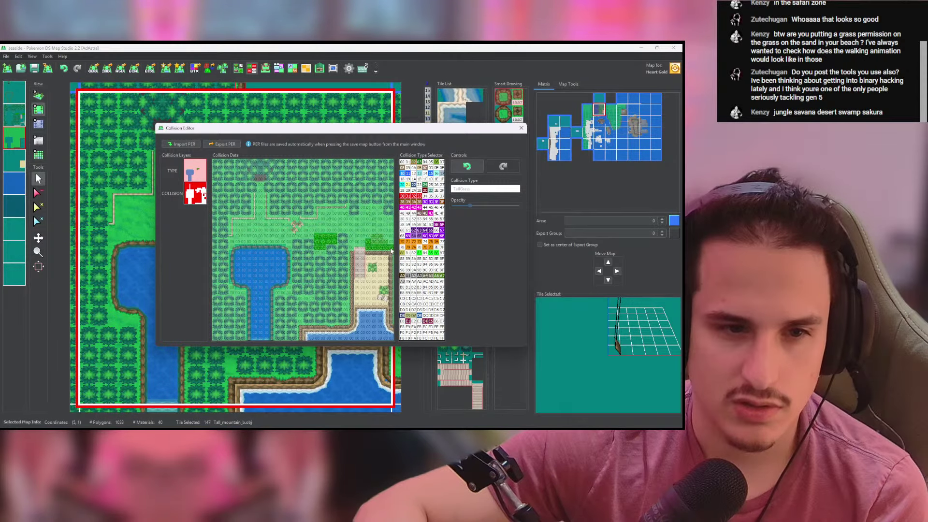
pyautogui.click(194, 191)
pyautogui.click(196, 175)
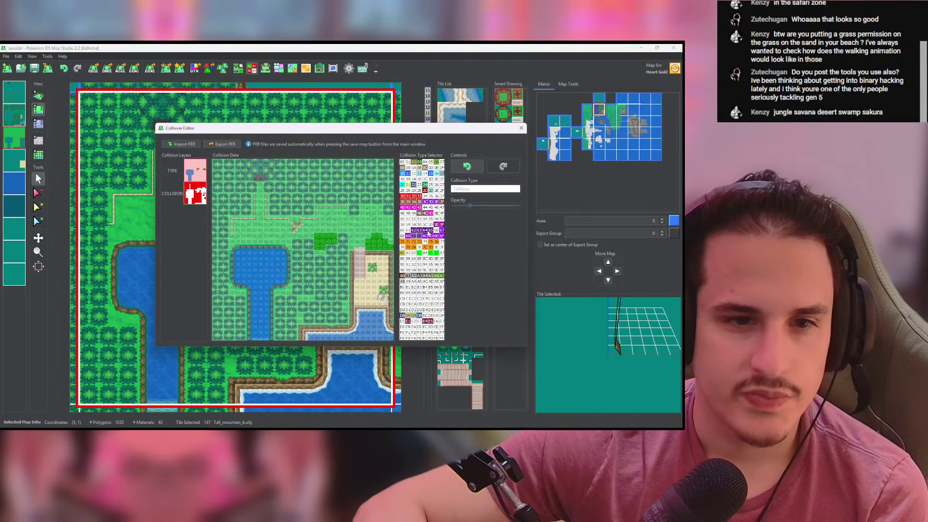
# Step: Paint the door warp type onto the cave entrance at the northern end of the forest path on the type layer
pyautogui.click(425, 230)
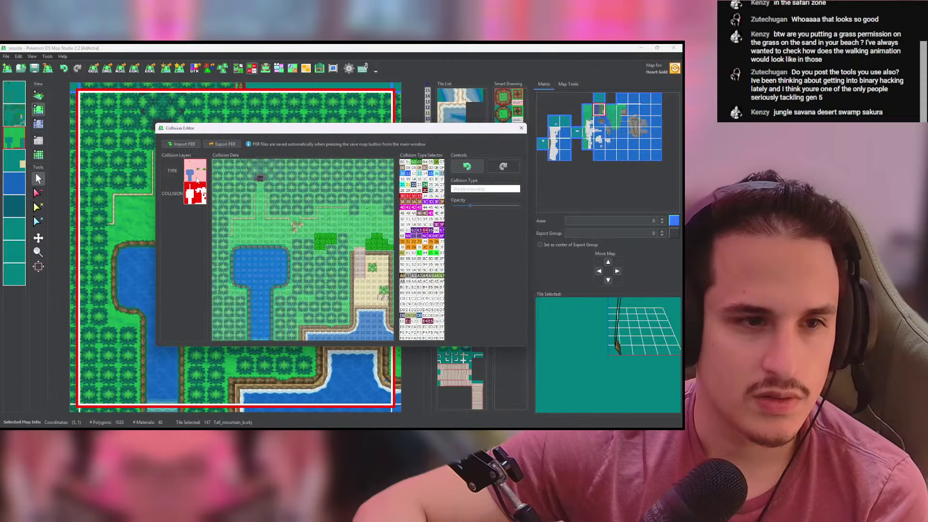
pyautogui.click(195, 193)
pyautogui.click(190, 180)
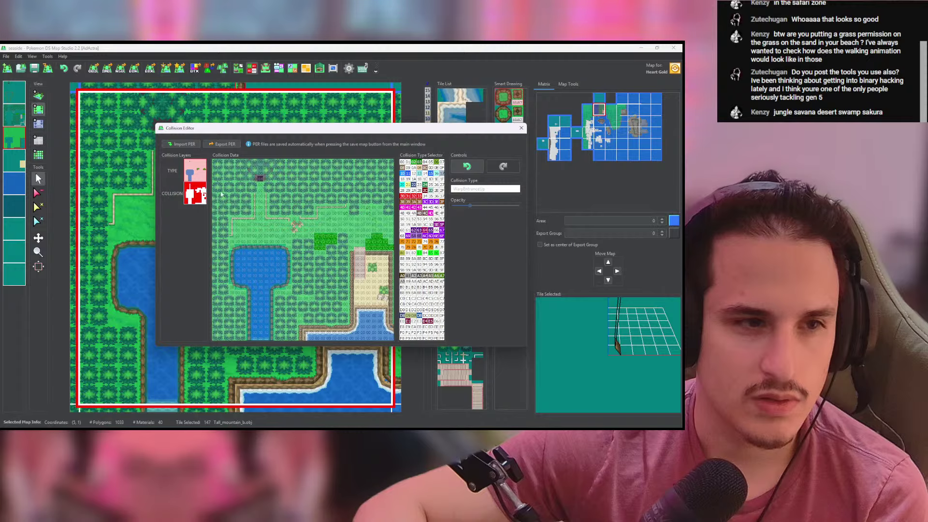
# Step: Paint the water type over the sea below the beach and the sand type over the beach, and save the map
pyautogui.rightClick(260, 257)
pyautogui.moveTo(357, 310)
pyautogui.mouseDown()
pyautogui.moveTo(383, 310)
pyautogui.moveTo(375, 304)
pyautogui.moveTo(389, 332)
pyautogui.mouseUp()
pyautogui.rightClick(381, 298)
pyautogui.rightClick(377, 311)
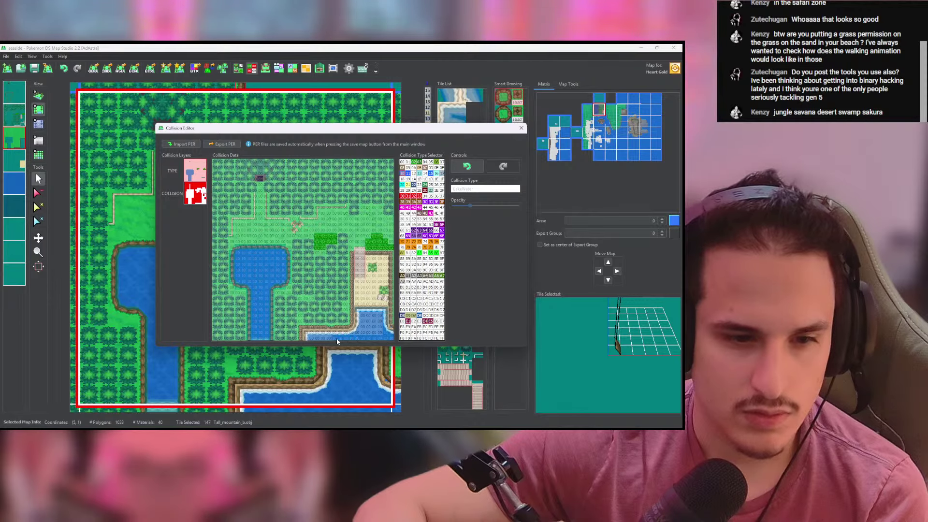
pyautogui.moveTo(305, 336)
pyautogui.mouseDown()
pyautogui.moveTo(355, 333)
pyautogui.moveTo(382, 318)
pyautogui.mouseUp()
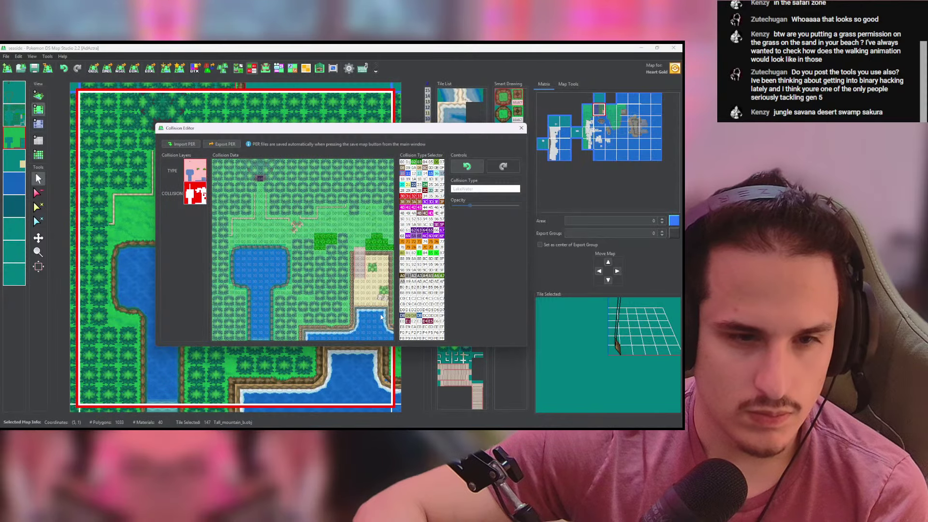
pyautogui.click(195, 194)
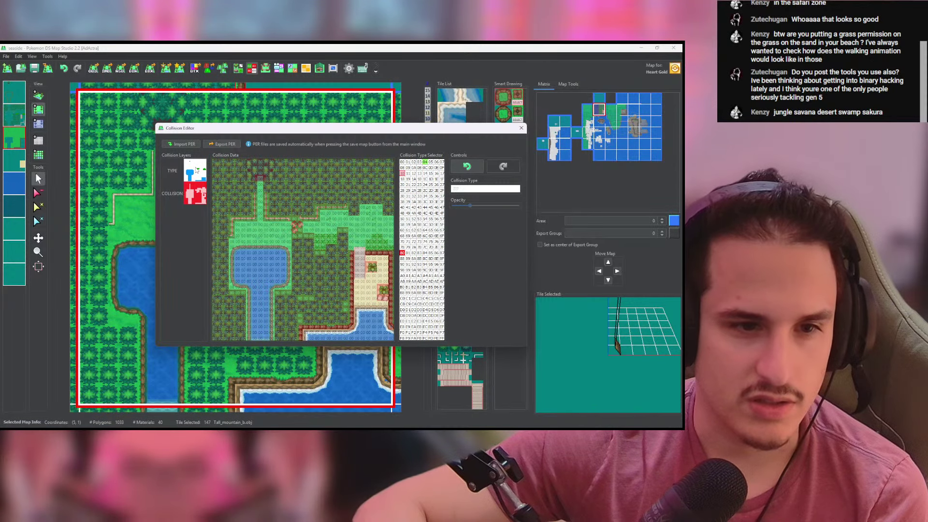
pyautogui.click(195, 170)
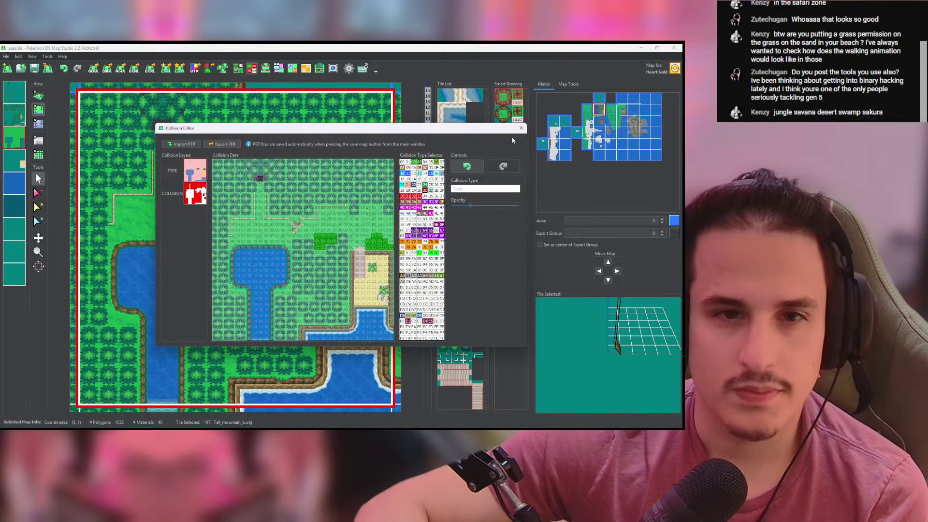
pyautogui.click(521, 128)
pyautogui.click(35, 67)
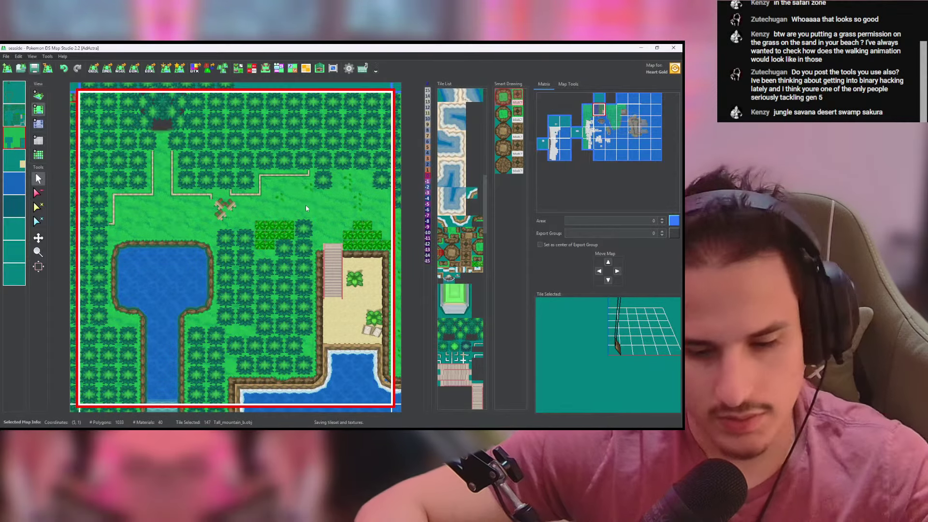
# Step: Open the collision data of the island map to the south and paint blocking collision 80 over the rocky plateau, excluding the stairway
pyautogui.press('Down')
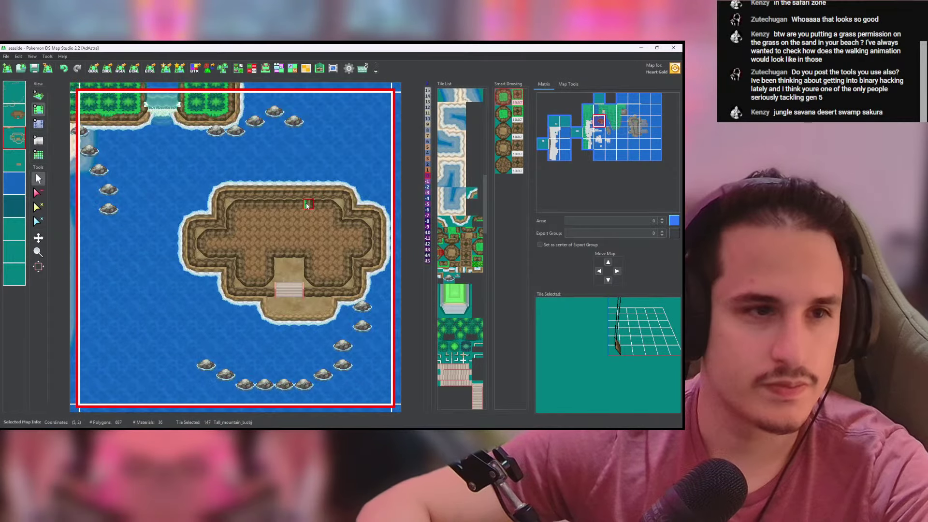
pyautogui.click(266, 68)
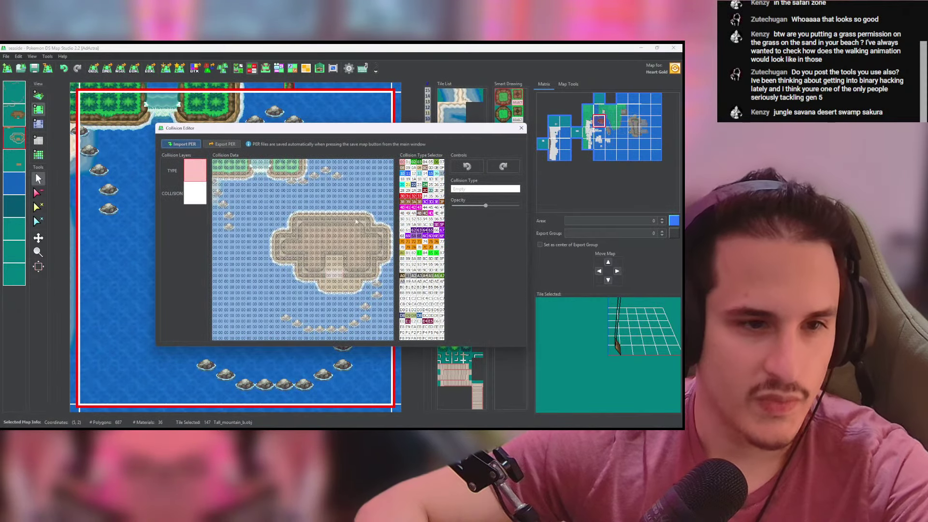
pyautogui.moveTo(484, 205); pyautogui.dragTo(479, 206)
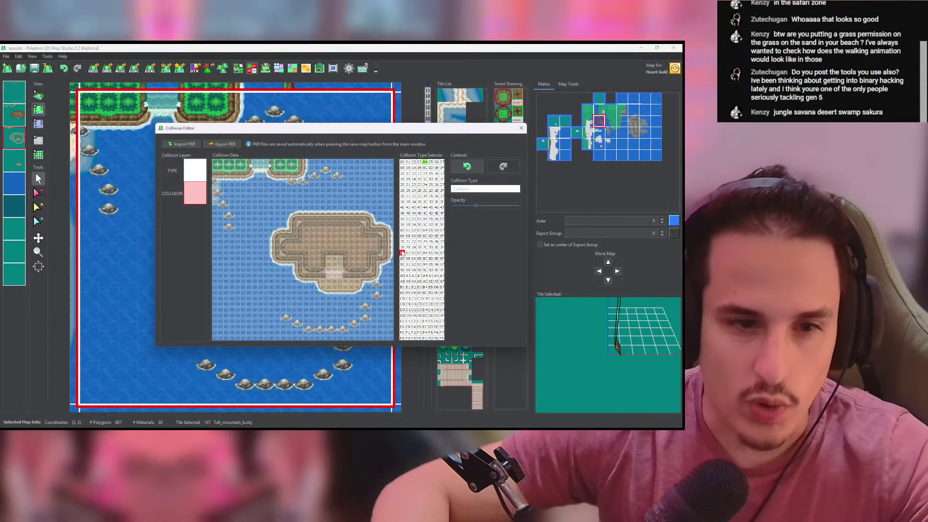
pyautogui.click(203, 190)
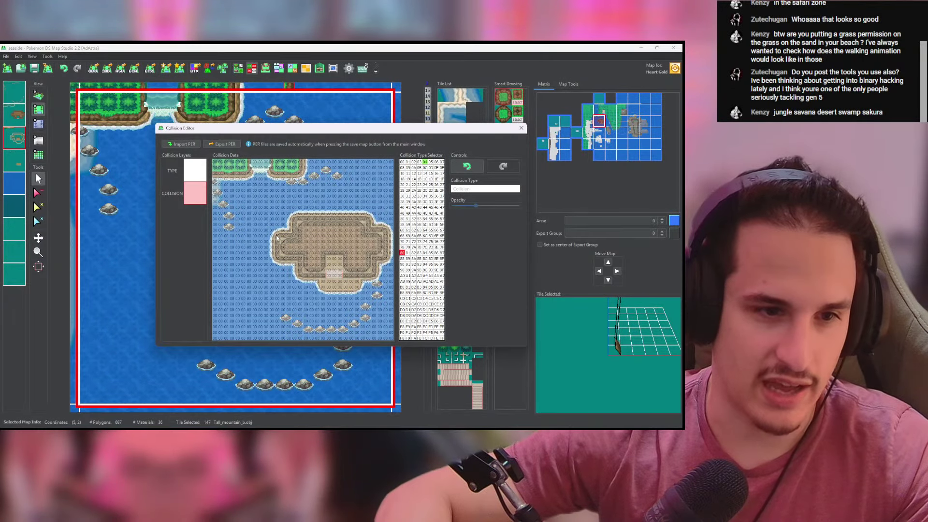
pyautogui.moveTo(297, 222)
pyautogui.mouseDown()
pyautogui.moveTo(363, 220)
pyautogui.moveTo(385, 236)
pyautogui.moveTo(386, 255)
pyautogui.moveTo(345, 281)
pyautogui.mouseUp()
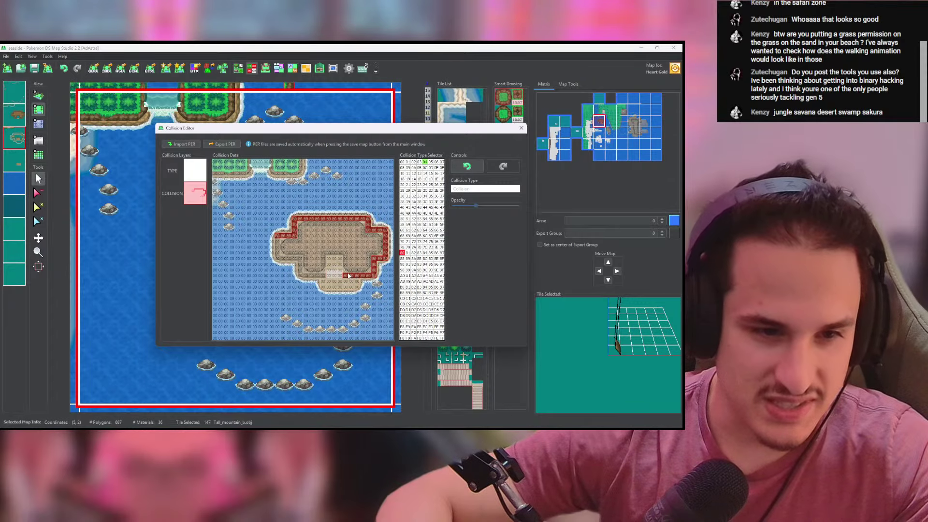
pyautogui.moveTo(345, 276)
pyautogui.mouseDown()
pyautogui.moveTo(345, 253)
pyautogui.moveTo(327, 254)
pyautogui.moveTo(319, 276)
pyautogui.moveTo(278, 258)
pyautogui.mouseUp()
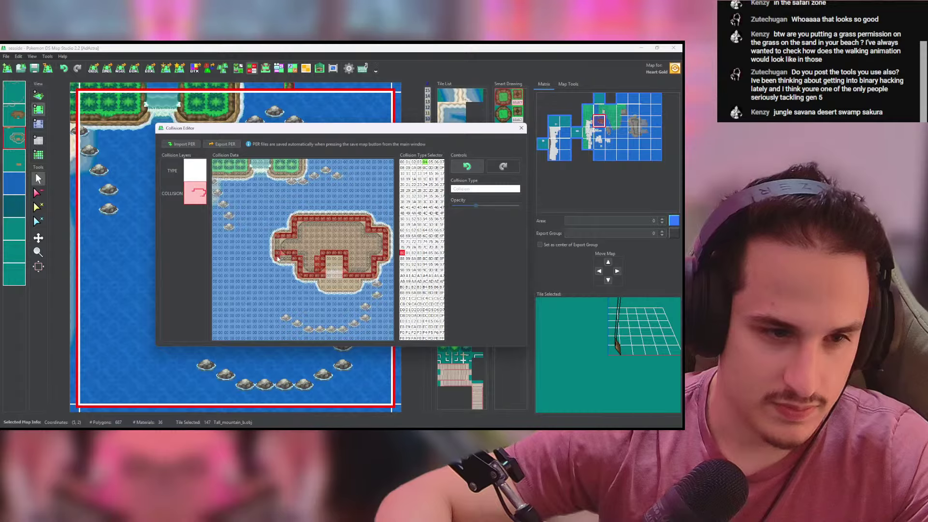
pyautogui.click(309, 243)
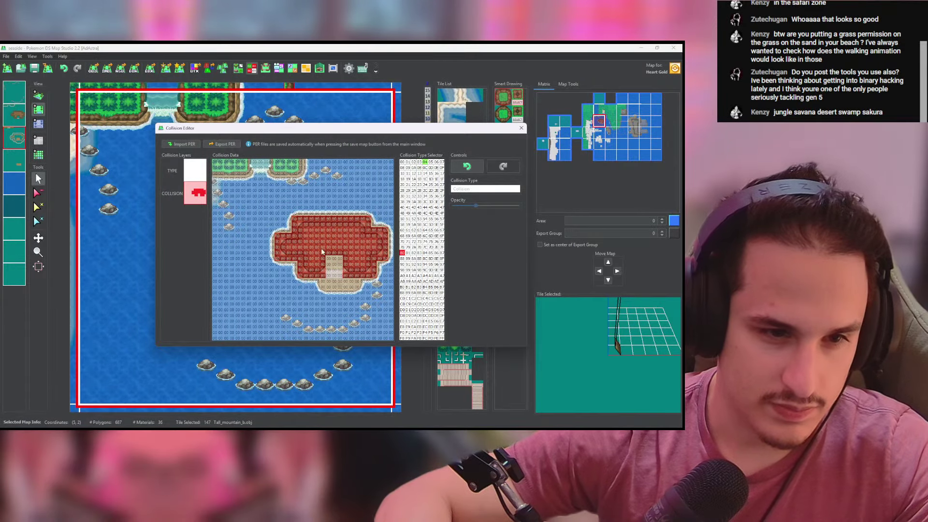
# Step: Paint blocking collision 80 onto each rock of the arc southeast and south of the island
pyautogui.moveTo(374, 280)
pyautogui.mouseDown()
pyautogui.moveTo(379, 301)
pyautogui.moveTo(380, 280)
pyautogui.moveTo(363, 323)
pyautogui.mouseUp()
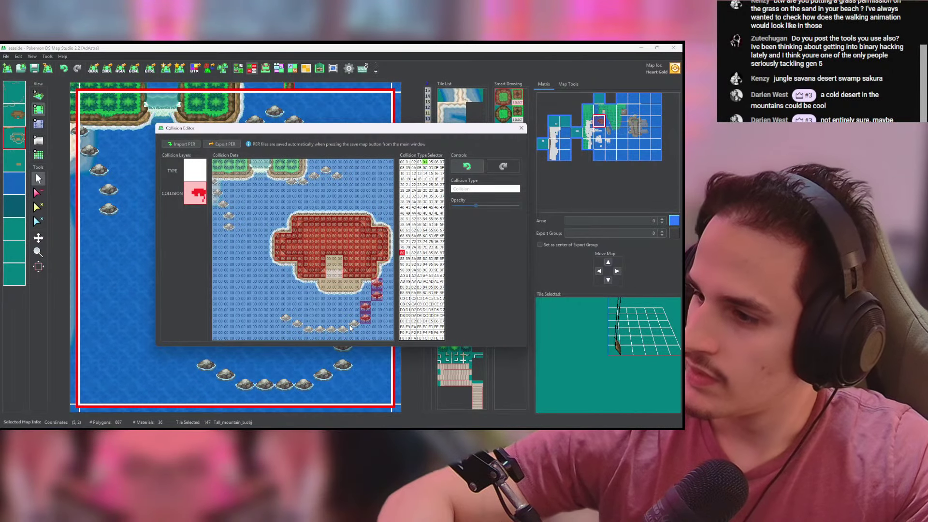
pyautogui.moveTo(351, 328); pyautogui.dragTo(313, 333)
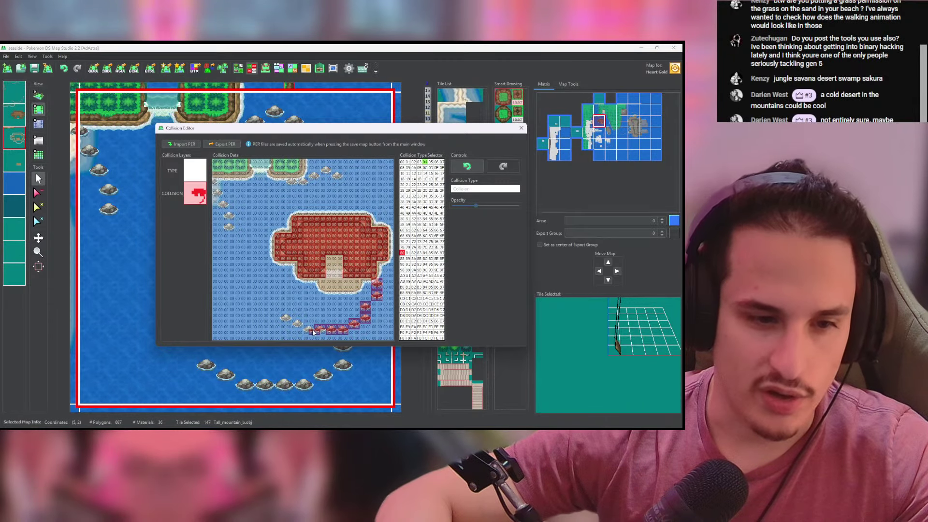
pyautogui.click(323, 331)
pyautogui.click(312, 328)
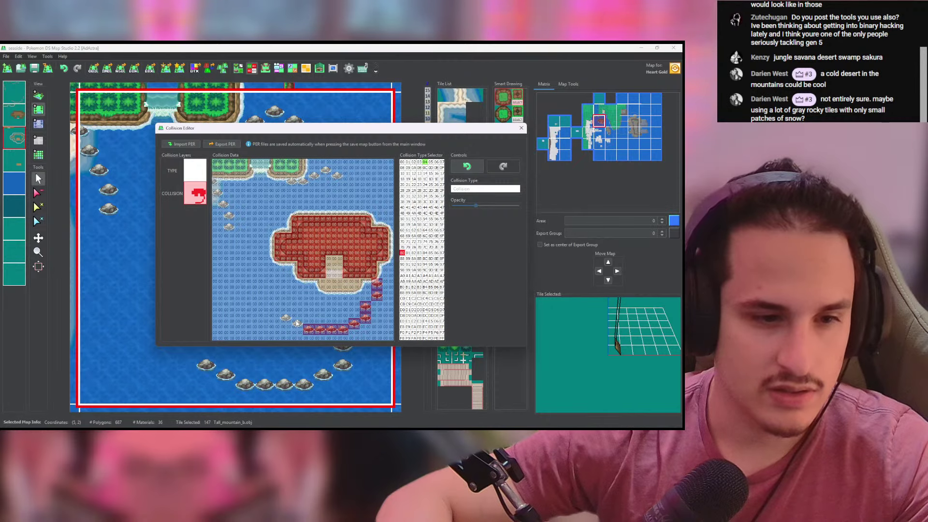
pyautogui.moveTo(294, 321); pyautogui.dragTo(301, 325)
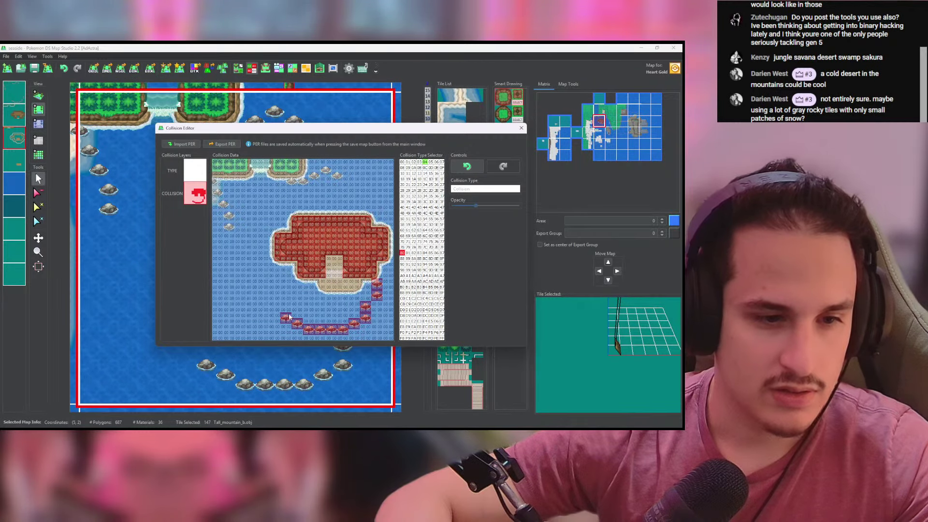
# Step: Switch to the browser and look through the cold desert image results for terrain ideas, and return to the collision editor
pyautogui.hotkey('alt', 'Tab')
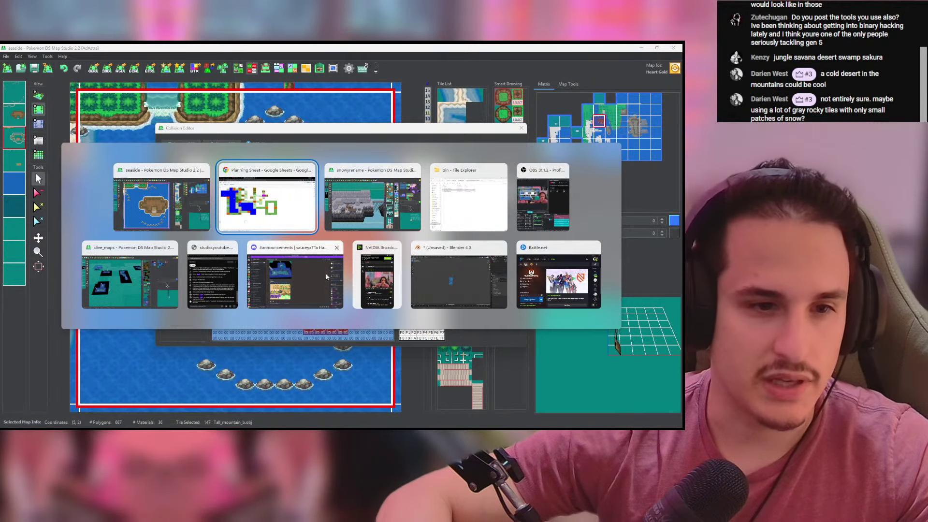
pyautogui.press('Escape')
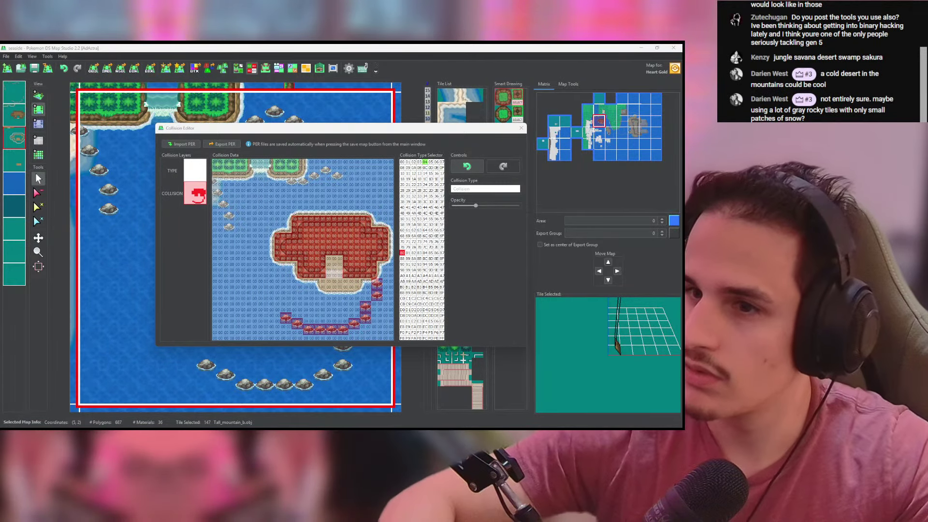
pyautogui.hotkey('alt', 'Tab')
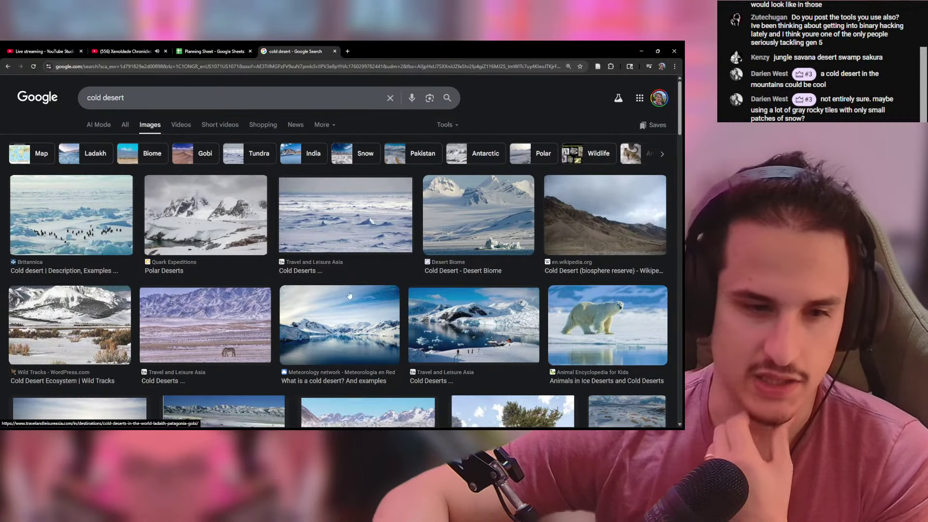
pyautogui.scroll(-2, 309, 270)
pyautogui.scroll(-1, 309, 269)
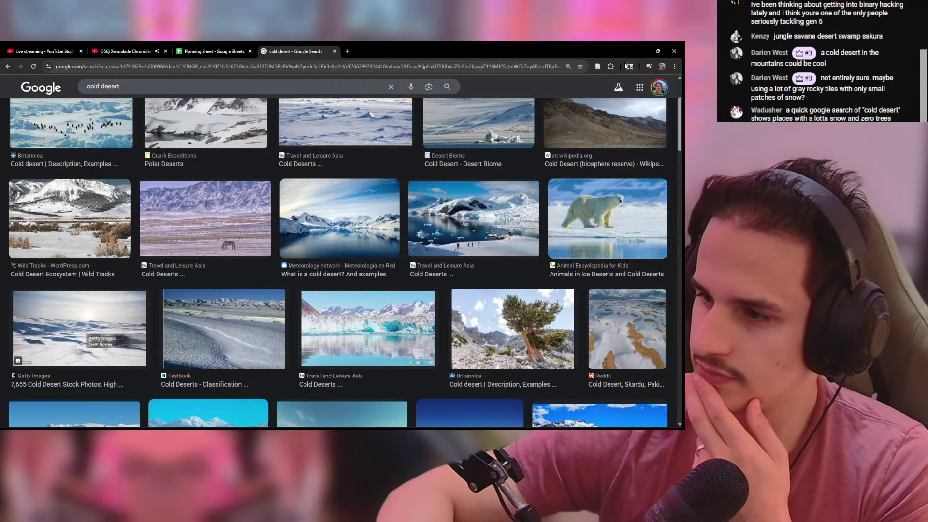
pyautogui.moveTo(414, 50); pyautogui.dragTo(683, 127)
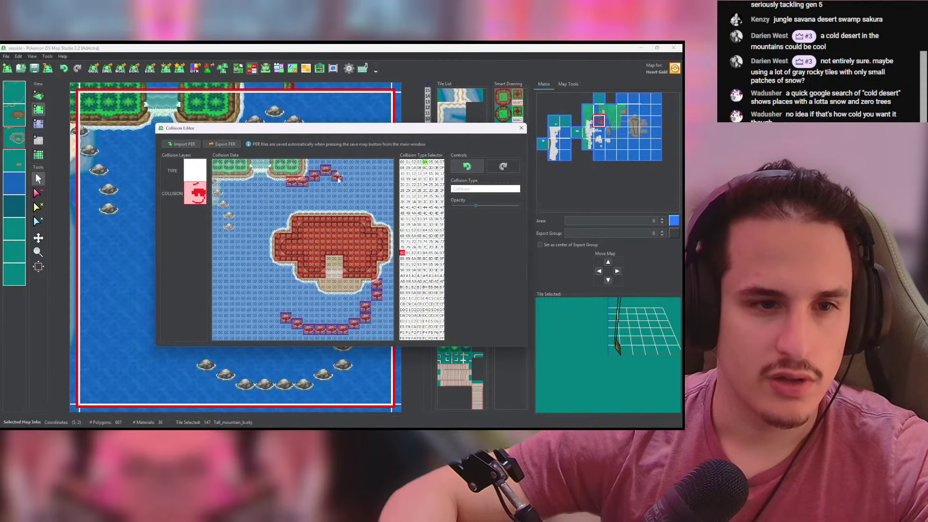
# Step: Paint blocking collision 80 over the two forested landmasses on the northern edge and the rocks along the northwestern shore
pyautogui.moveTo(276, 165)
pyautogui.mouseDown()
pyautogui.moveTo(299, 168)
pyautogui.moveTo(283, 178)
pyautogui.mouseUp()
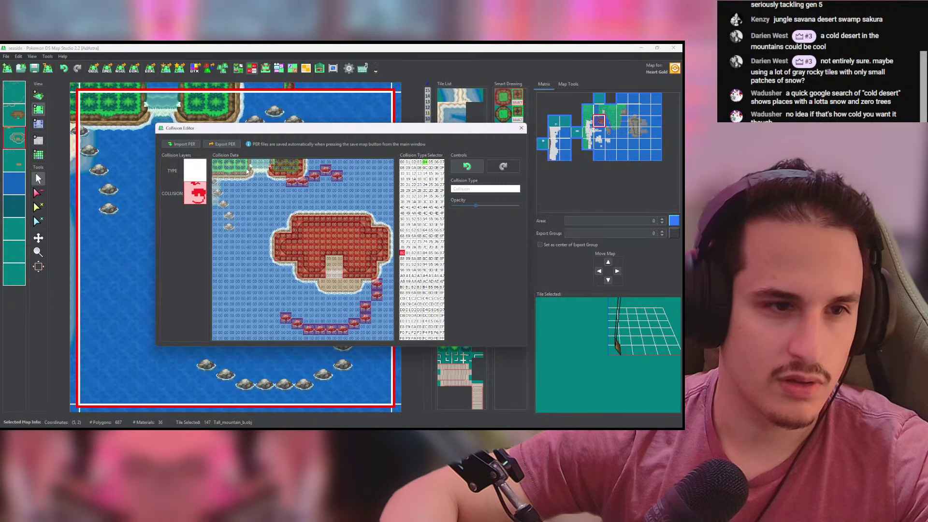
pyautogui.moveTo(247, 170)
pyautogui.mouseDown()
pyautogui.moveTo(213, 173)
pyautogui.moveTo(232, 215)
pyautogui.mouseUp()
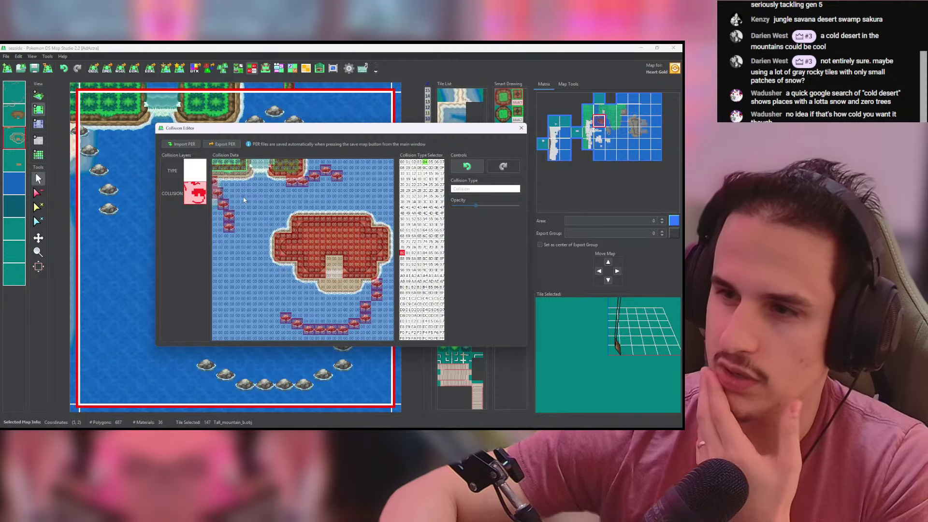
pyautogui.moveTo(215, 173)
pyautogui.mouseDown()
pyautogui.moveTo(249, 167)
pyautogui.moveTo(215, 162)
pyautogui.mouseUp()
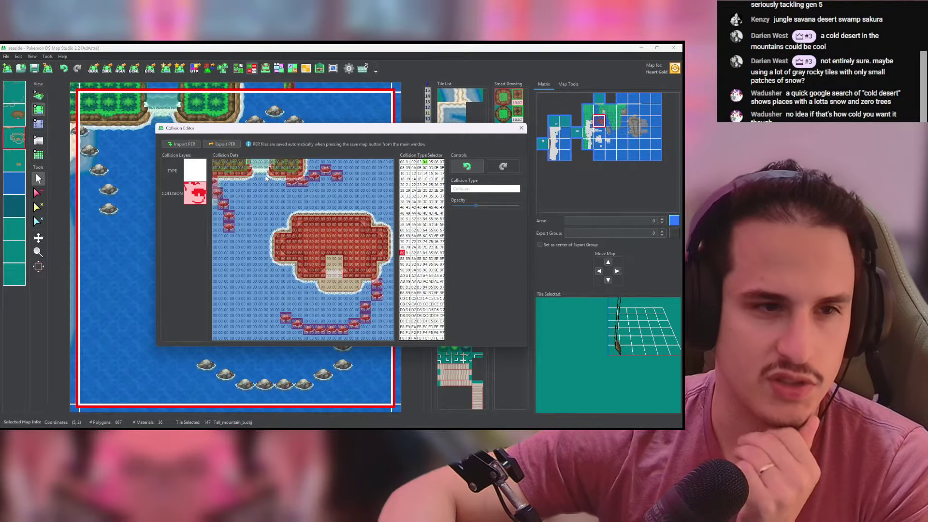
# Step: On the terrain type layer, increase the overlay opacity and outline the northern landmasses and northwestern rocks with water type 10
pyautogui.click(198, 171)
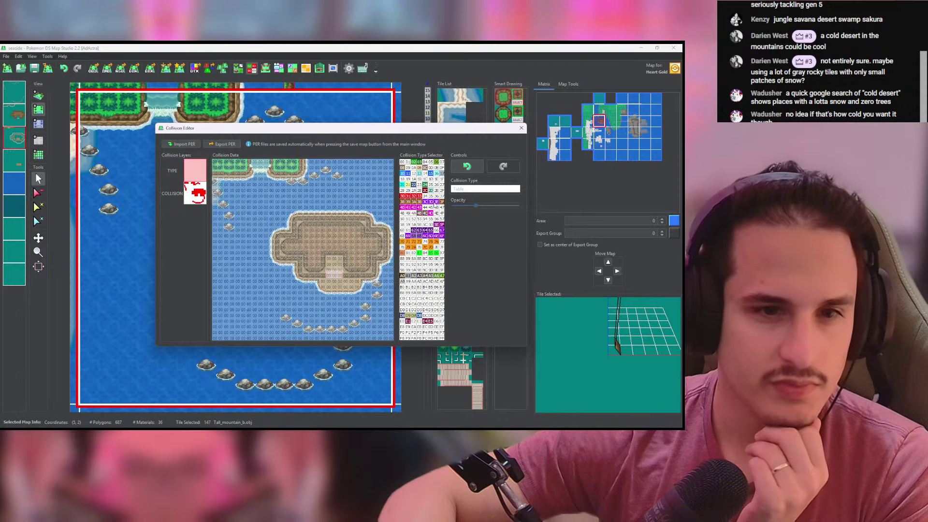
pyautogui.click(404, 173)
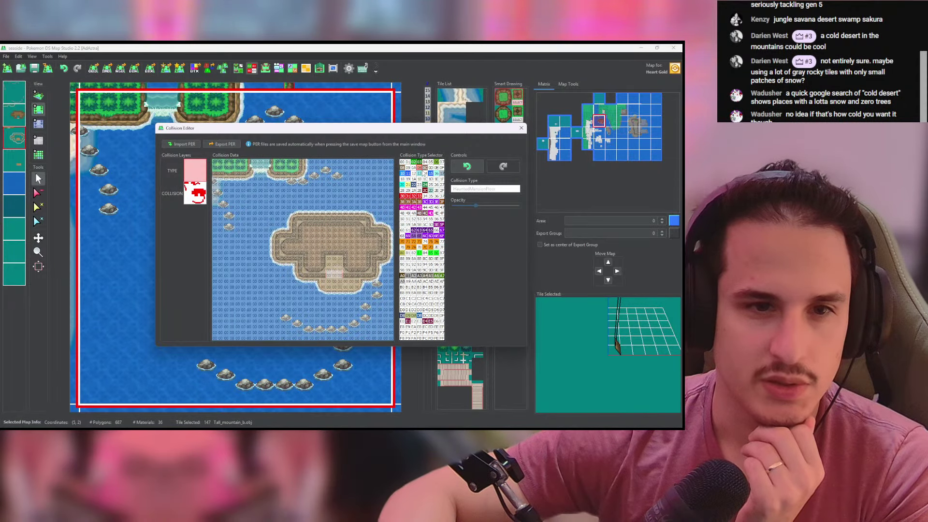
pyautogui.click(420, 173)
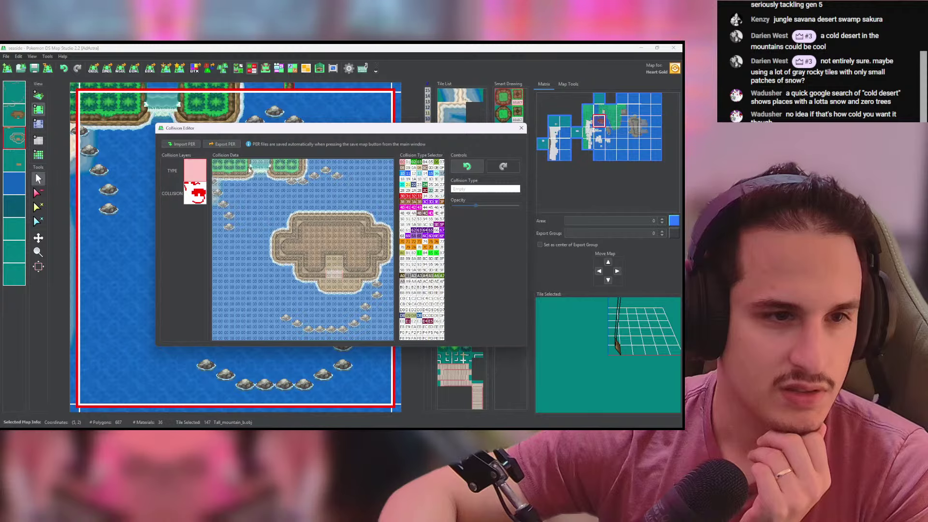
pyautogui.moveTo(477, 206); pyautogui.dragTo(494, 206)
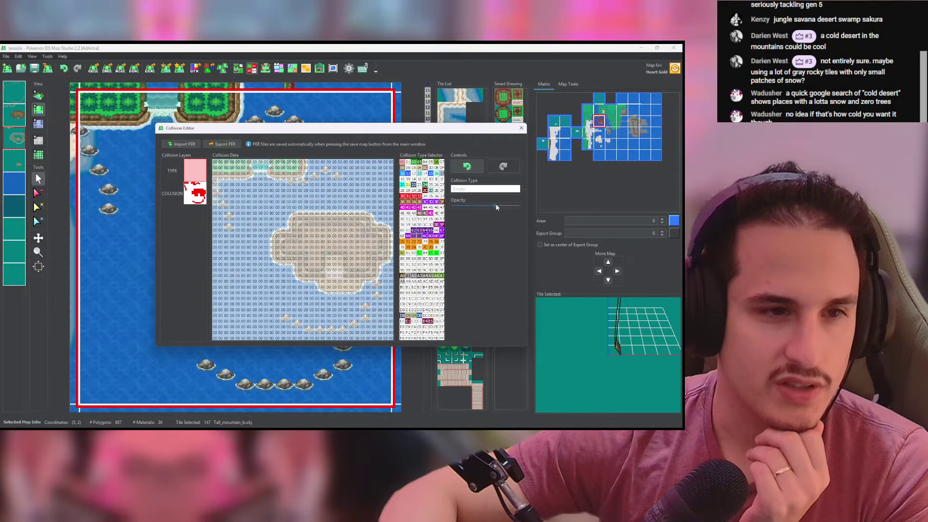
pyautogui.click(403, 177)
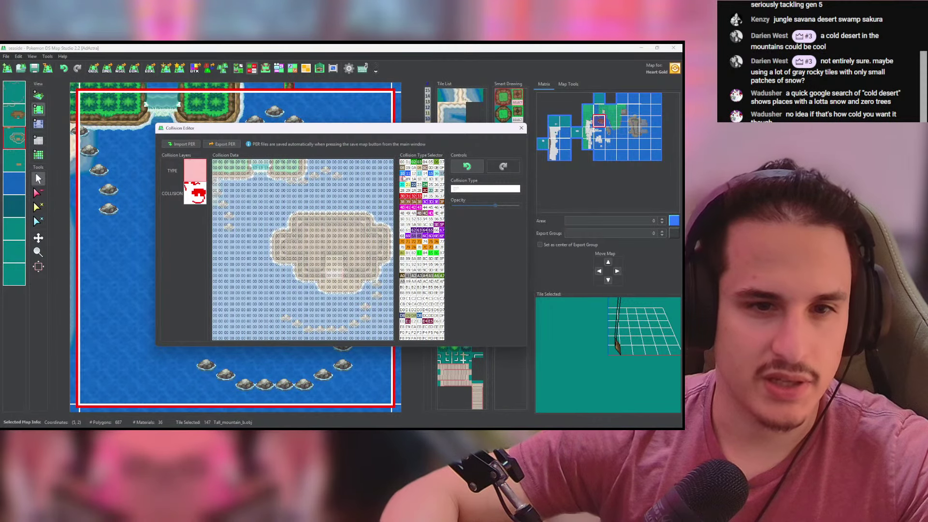
pyautogui.click(402, 173)
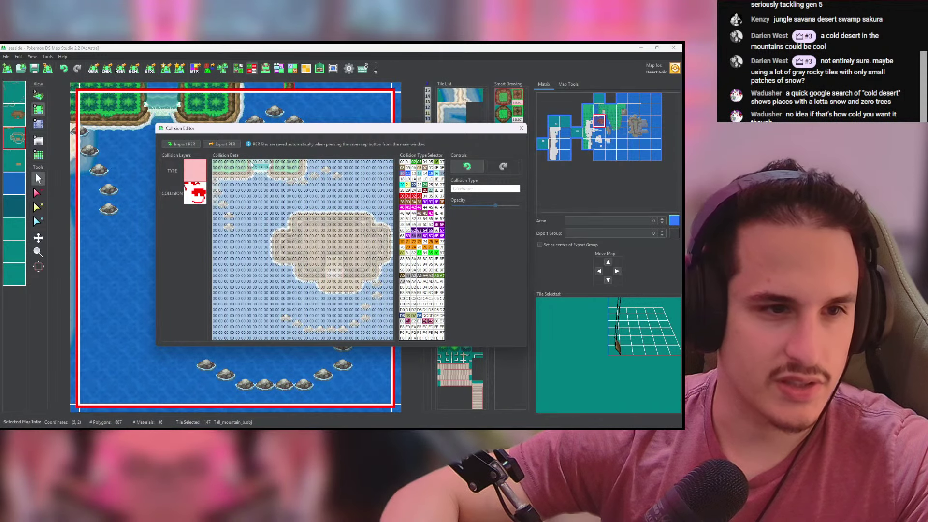
pyautogui.moveTo(250, 162)
pyautogui.mouseDown()
pyautogui.moveTo(271, 163)
pyautogui.moveTo(262, 173)
pyautogui.moveTo(282, 179)
pyautogui.moveTo(224, 185)
pyautogui.moveTo(237, 235)
pyautogui.moveTo(215, 216)
pyautogui.moveTo(216, 234)
pyautogui.mouseUp()
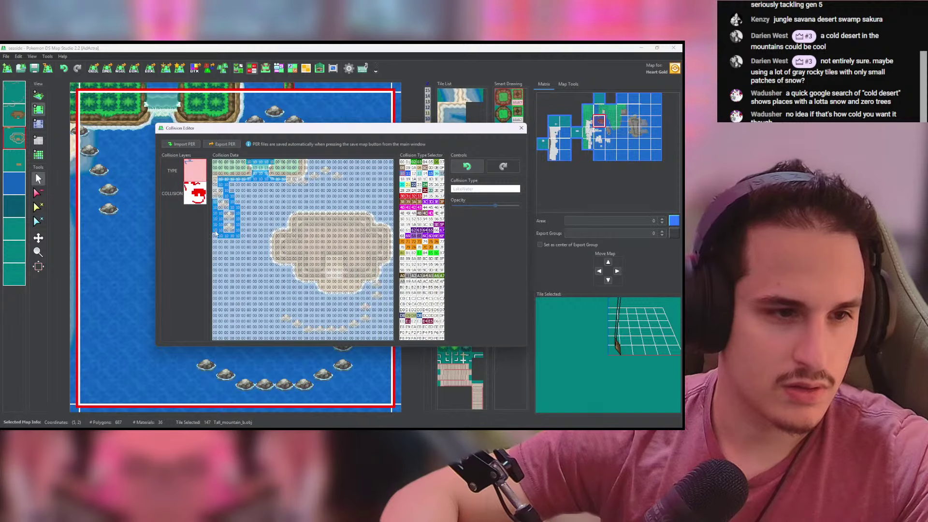
# Step: Paint water type 10 around the rocks east of the northern landmasses and fill the open sea in the northeastern corner
pyautogui.moveTo(283, 184); pyautogui.dragTo(317, 190)
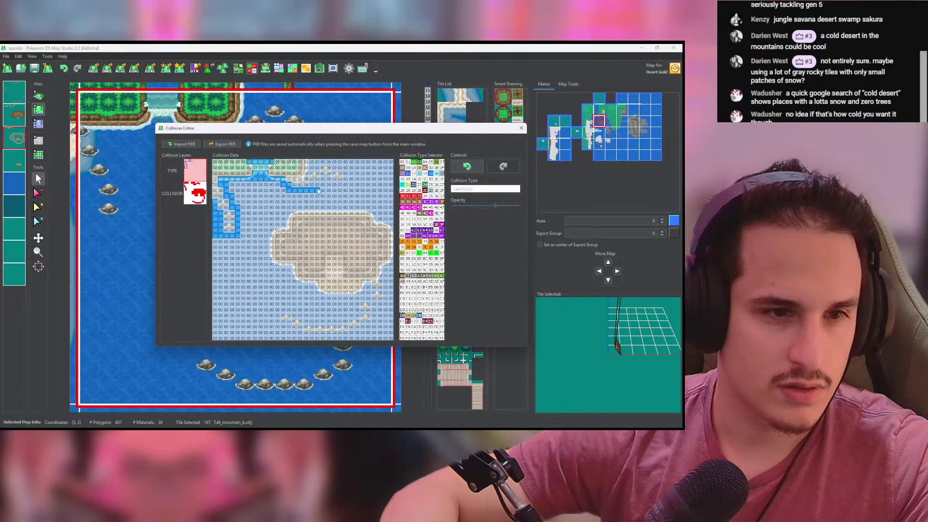
pyautogui.click(285, 190)
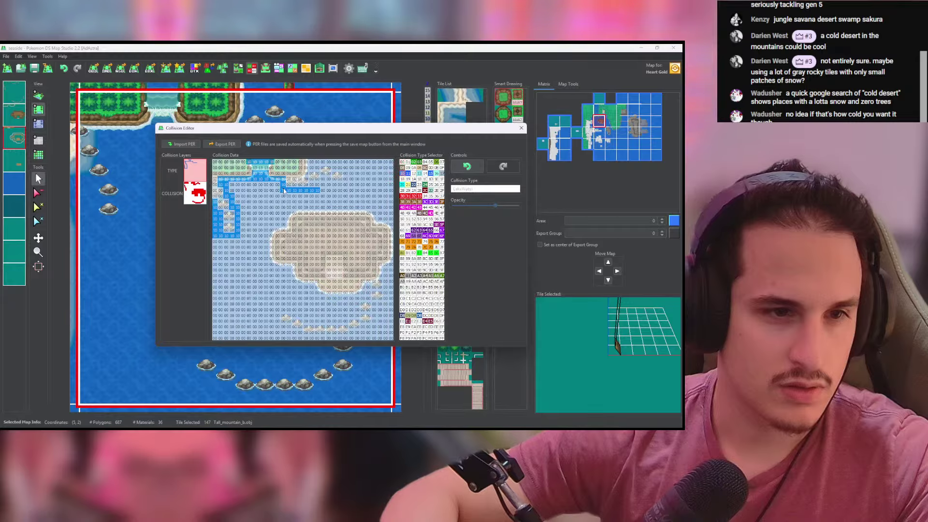
pyautogui.moveTo(317, 185)
pyautogui.mouseDown()
pyautogui.moveTo(327, 179)
pyautogui.moveTo(328, 190)
pyautogui.moveTo(319, 162)
pyautogui.moveTo(370, 167)
pyautogui.moveTo(339, 171)
pyautogui.mouseUp()
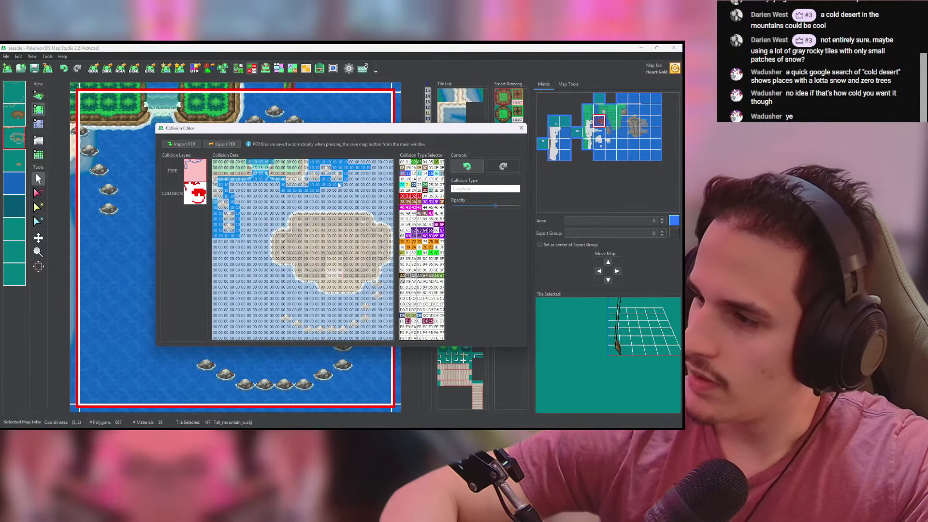
pyautogui.moveTo(339, 185); pyautogui.dragTo(392, 190)
pyautogui.middleClick(375, 177)
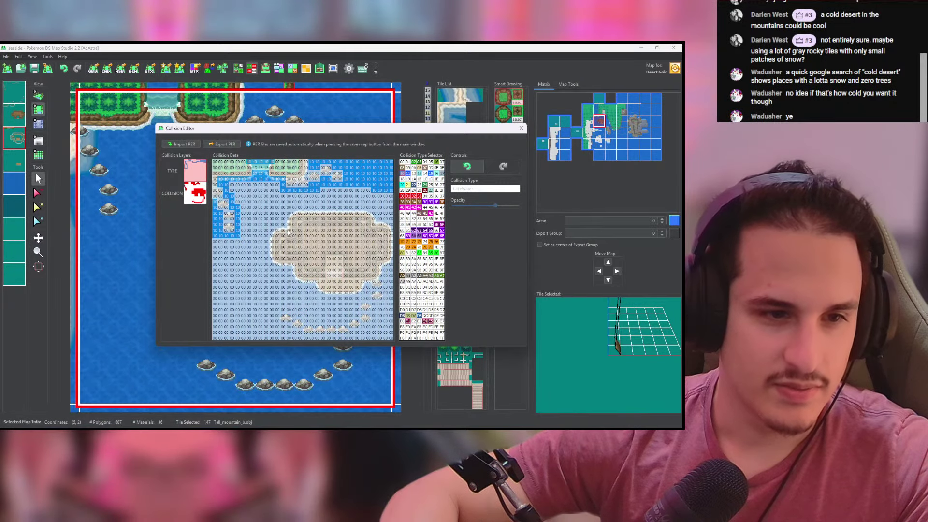
# Step: Outline the island's western and southern shores and the inner and lower sides of the southern rock arc with water type 10
pyautogui.moveTo(281, 230)
pyautogui.mouseDown()
pyautogui.moveTo(272, 256)
pyautogui.moveTo(296, 281)
pyautogui.moveTo(355, 296)
pyautogui.moveTo(368, 283)
pyautogui.moveTo(369, 300)
pyautogui.moveTo(354, 317)
pyautogui.moveTo(300, 320)
pyautogui.mouseUp()
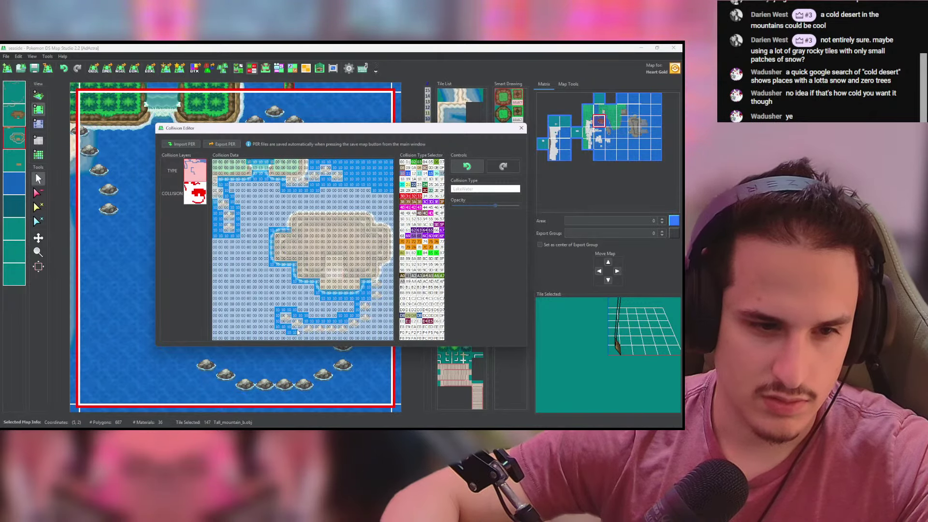
pyautogui.moveTo(301, 337); pyautogui.dragTo(328, 341)
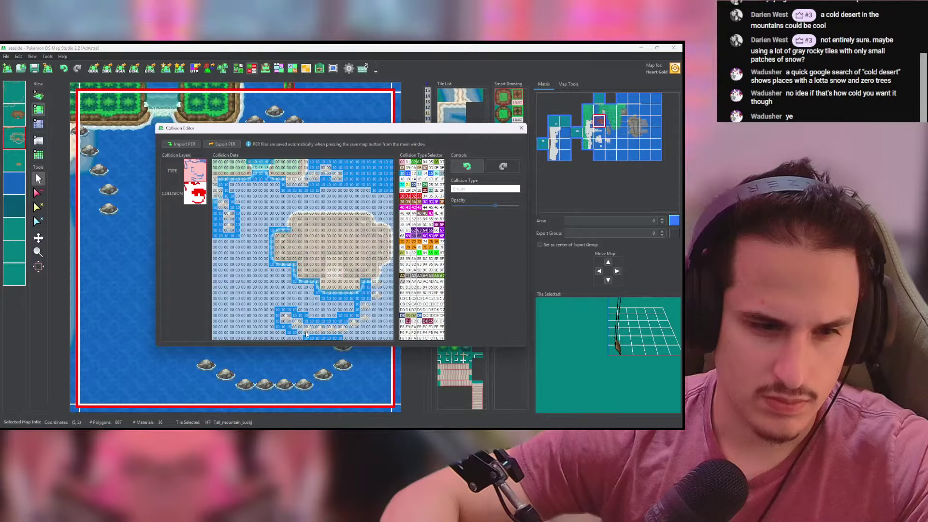
pyautogui.rightClick(308, 337)
pyautogui.click(300, 334)
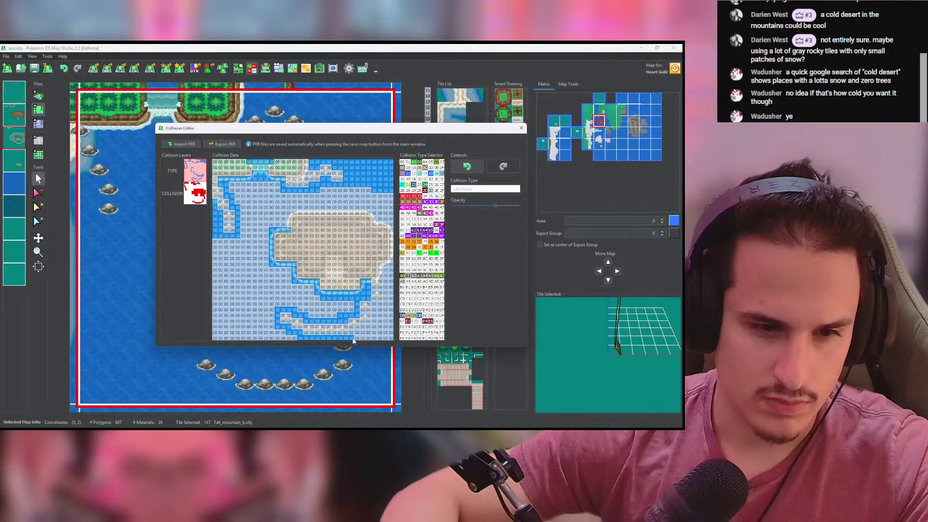
# Step: Complete the water type 10 outline along the island's eastern and northern shores and fill the remaining open sea
pyautogui.moveTo(354, 340)
pyautogui.mouseDown()
pyautogui.moveTo(375, 322)
pyautogui.moveTo(386, 291)
pyautogui.moveTo(390, 231)
pyautogui.moveTo(379, 224)
pyautogui.mouseUp()
pyautogui.rightClick(385, 242)
pyautogui.click(386, 231)
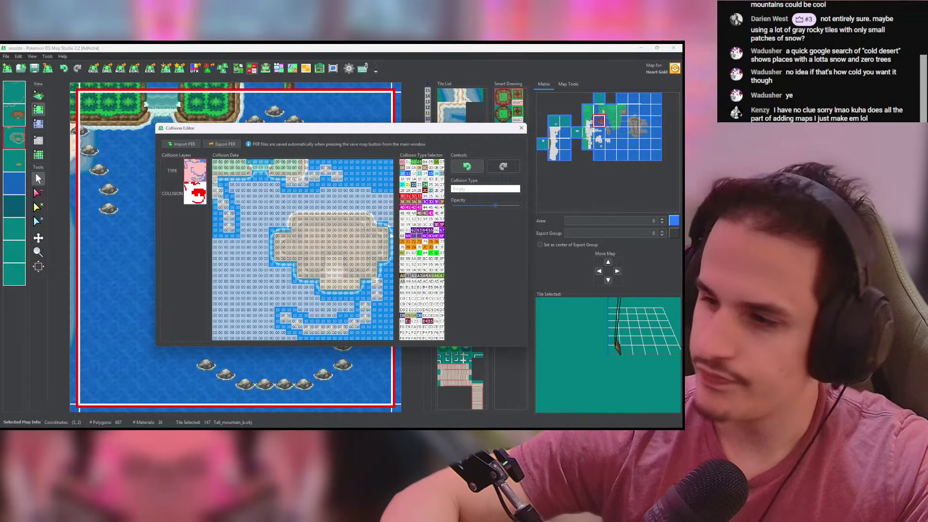
pyautogui.rightClick(391, 235)
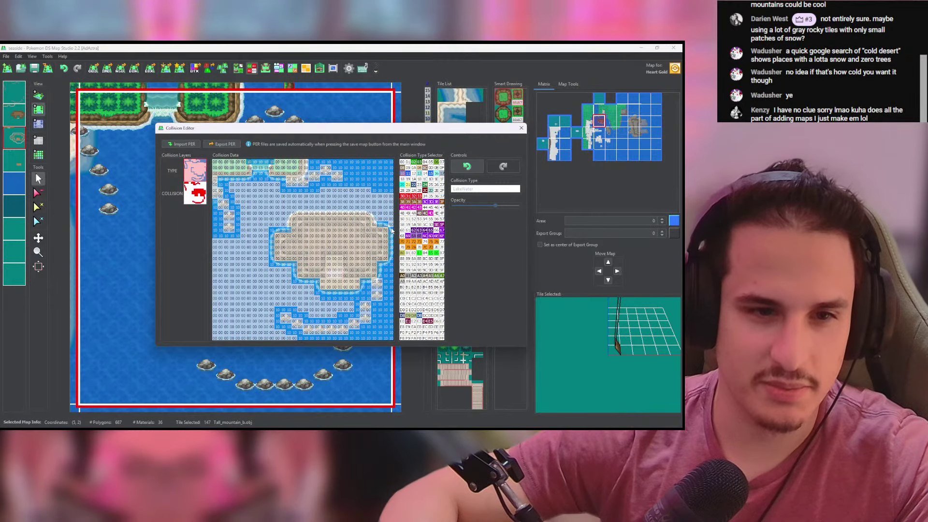
pyautogui.moveTo(372, 214)
pyautogui.mouseDown()
pyautogui.moveTo(292, 214)
pyautogui.moveTo(309, 214)
pyautogui.moveTo(300, 215)
pyautogui.mouseUp()
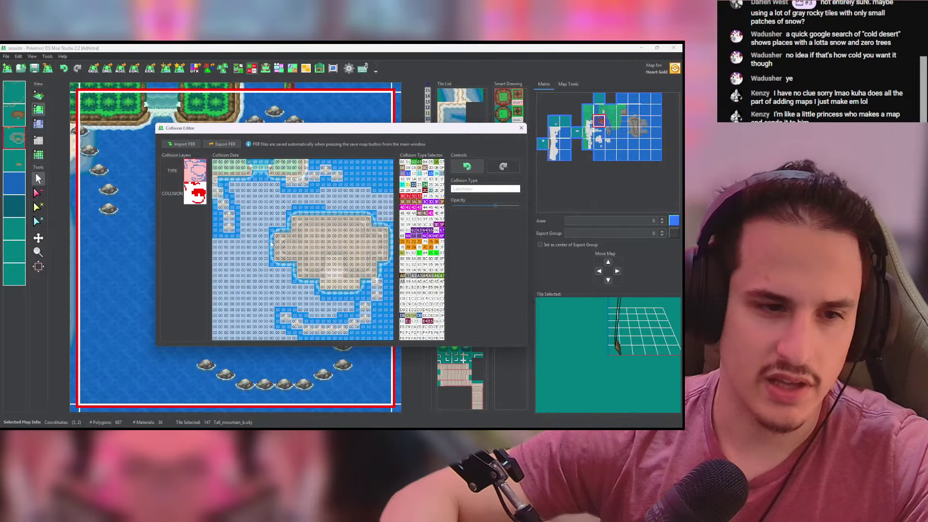
pyautogui.click(251, 270)
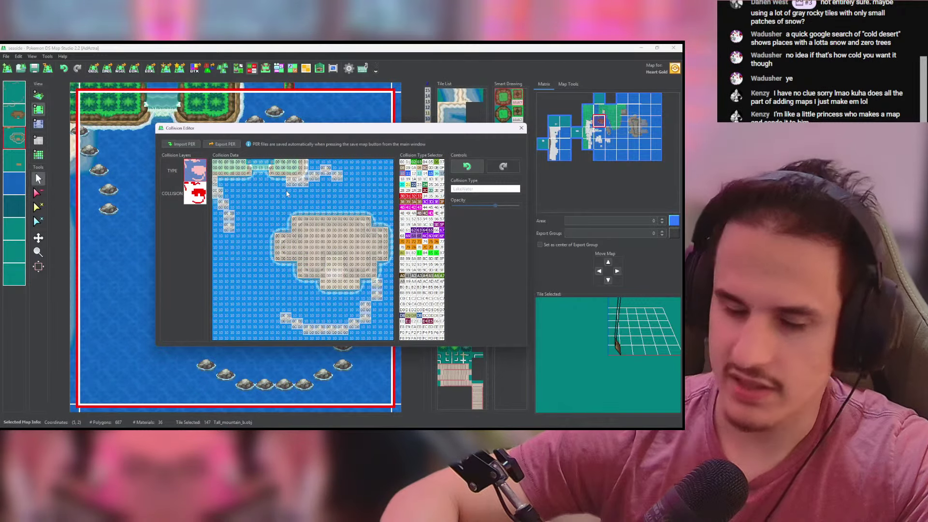
# Step: Compare the island map's collision and terrain type layers, close the collision editor and save the map
pyautogui.click(194, 189)
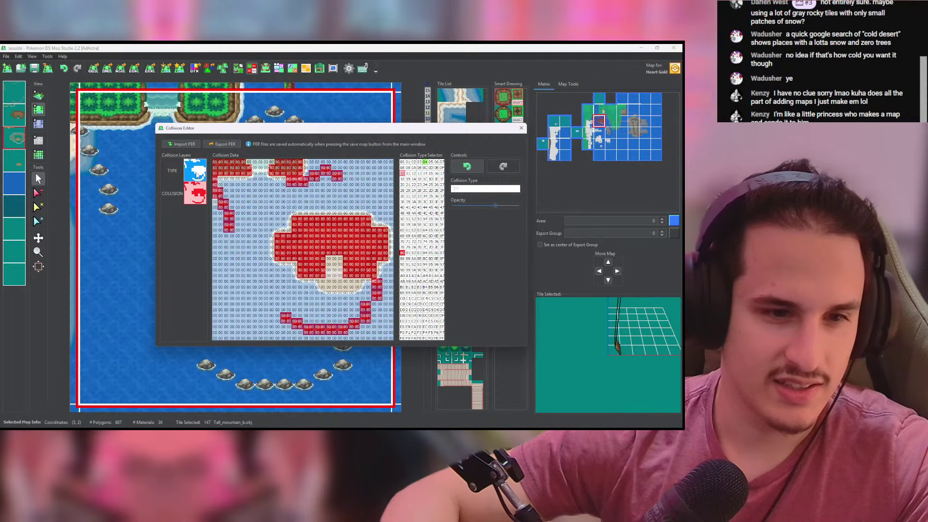
pyautogui.click(198, 171)
pyautogui.click(195, 189)
pyautogui.click(202, 170)
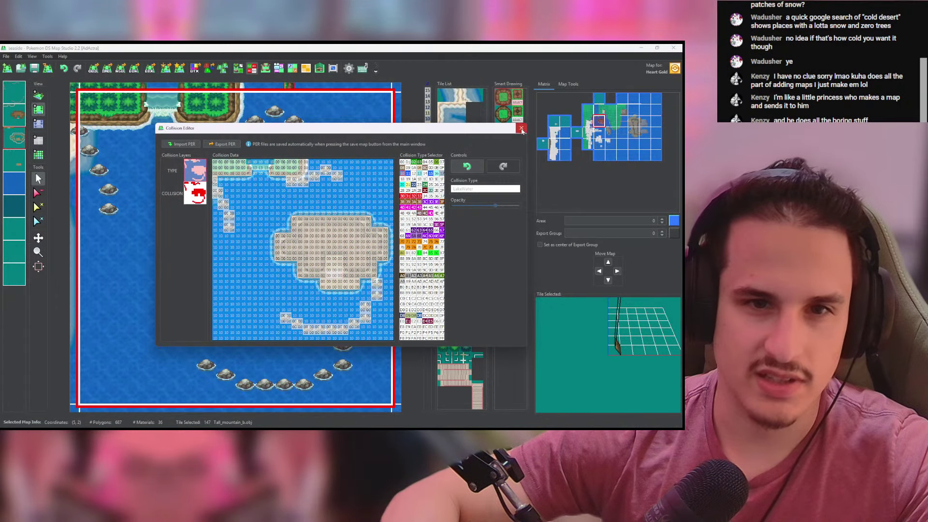
pyautogui.click(35, 69)
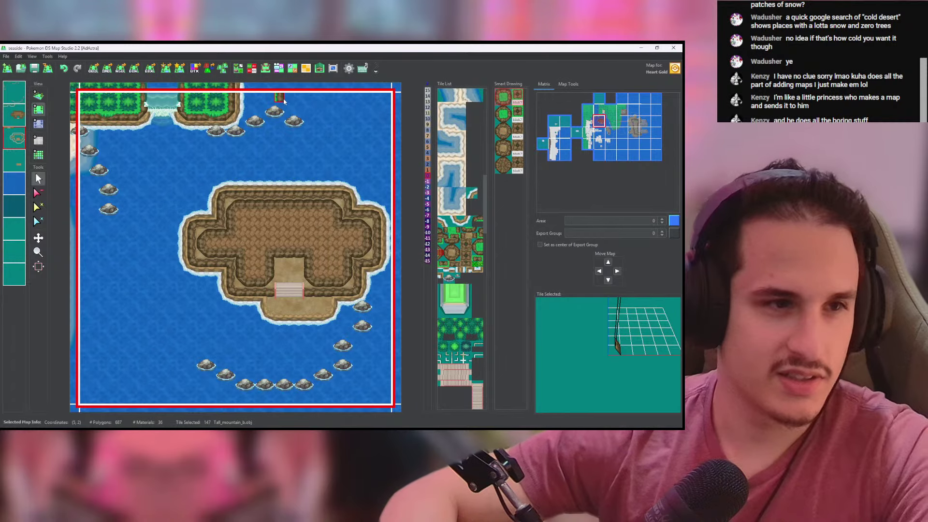
# Step: Open the collision data of the next map to the south and paint blocking collision 80 over the rocks along its eastern edge
pyautogui.press('Down')
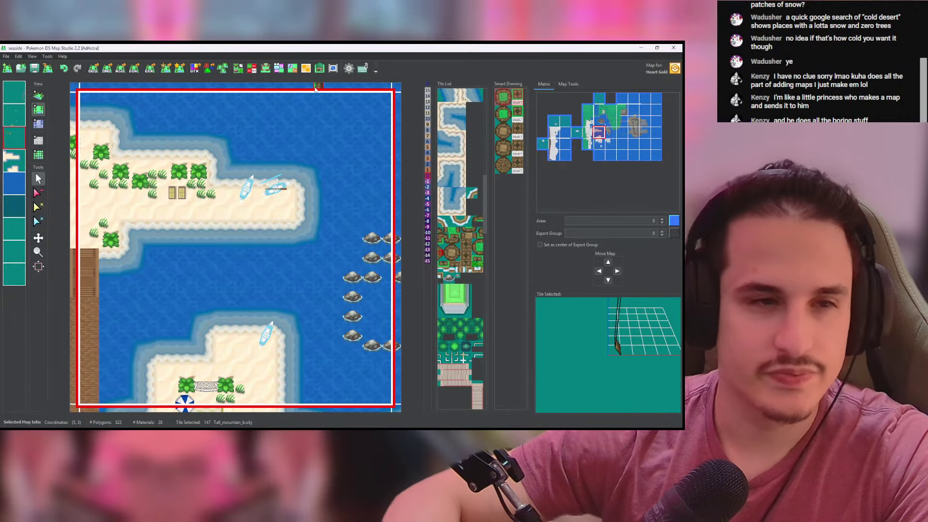
pyautogui.click(251, 68)
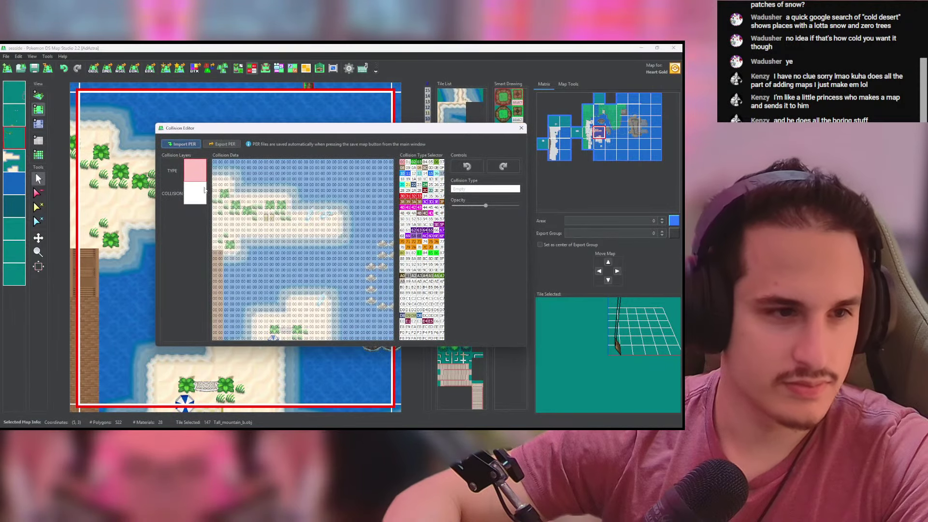
pyautogui.moveTo(486, 206); pyautogui.dragTo(473, 207)
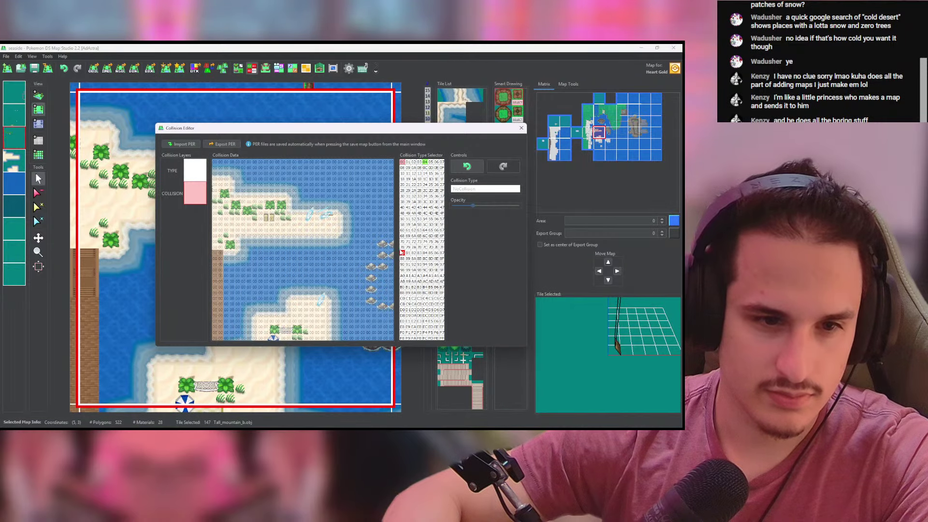
pyautogui.click(402, 253)
pyautogui.moveTo(391, 242); pyautogui.dragTo(389, 256)
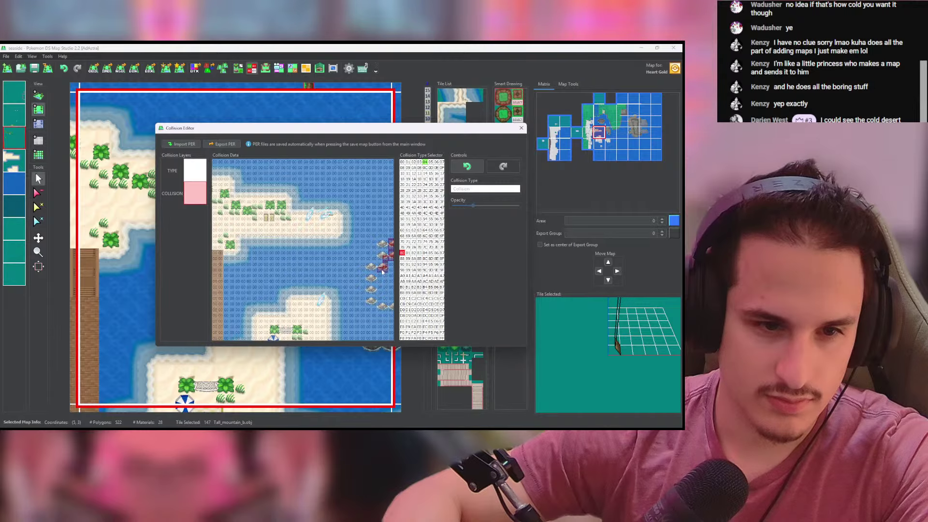
pyautogui.moveTo(380, 307)
pyautogui.mouseDown()
pyautogui.moveTo(392, 308)
pyautogui.moveTo(373, 276)
pyautogui.mouseUp()
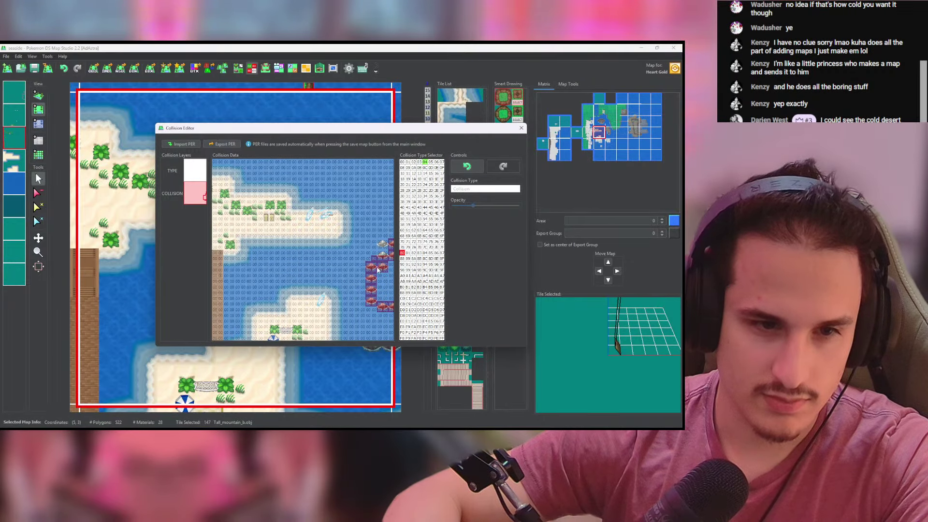
pyautogui.rightClick(375, 266)
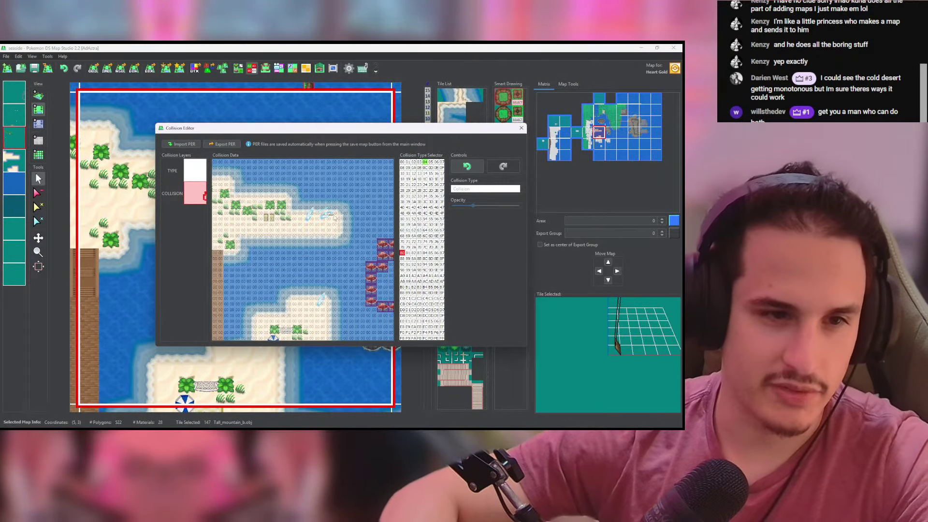
# Step: Paint blocking collision 80 over the beached boats, deck chairs, palm plants and the netting between the palms on both sandy areas
pyautogui.moveTo(307, 220); pyautogui.dragTo(310, 217)
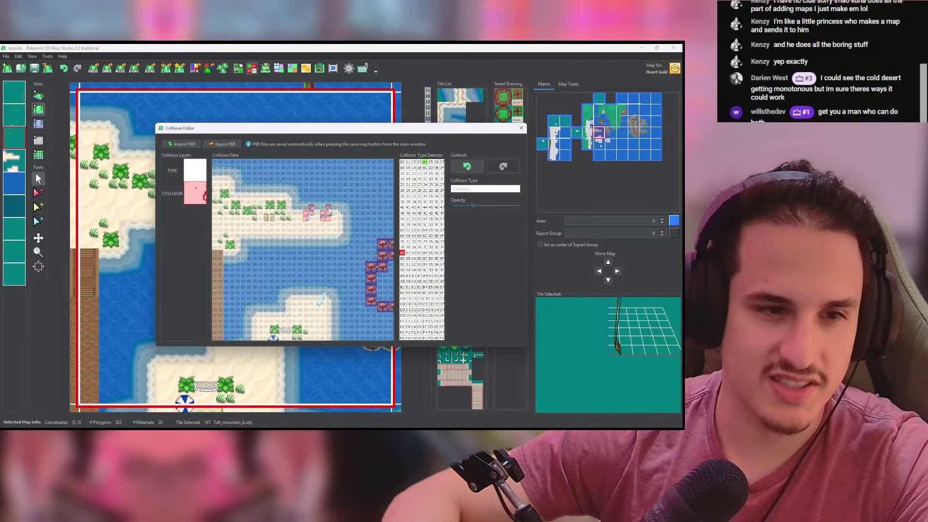
pyautogui.click(328, 212)
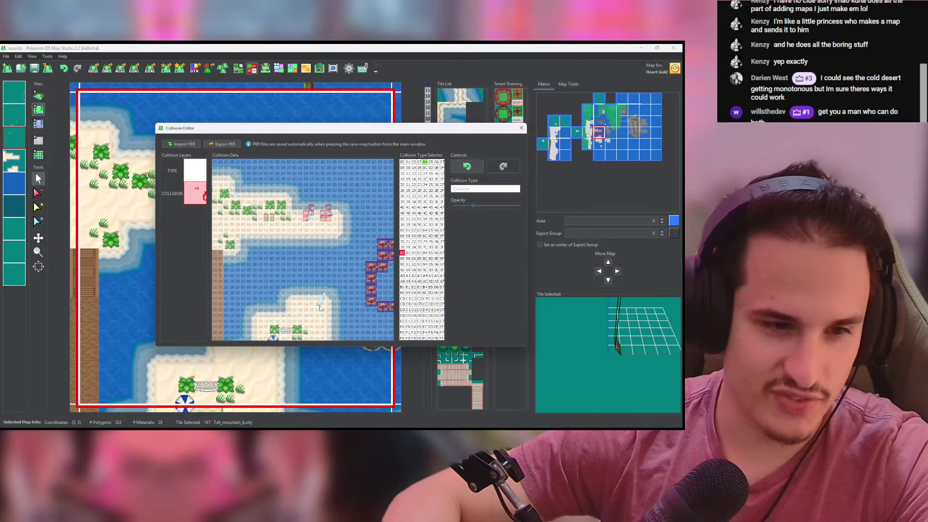
pyautogui.moveTo(320, 307)
pyautogui.mouseDown()
pyautogui.moveTo(322, 295)
pyautogui.moveTo(325, 307)
pyautogui.mouseUp()
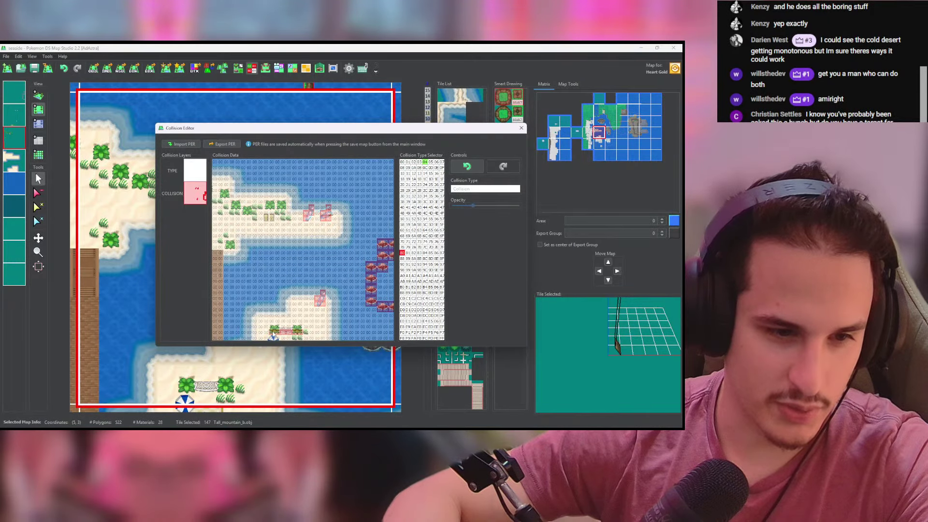
pyautogui.moveTo(273, 334); pyautogui.dragTo(298, 331)
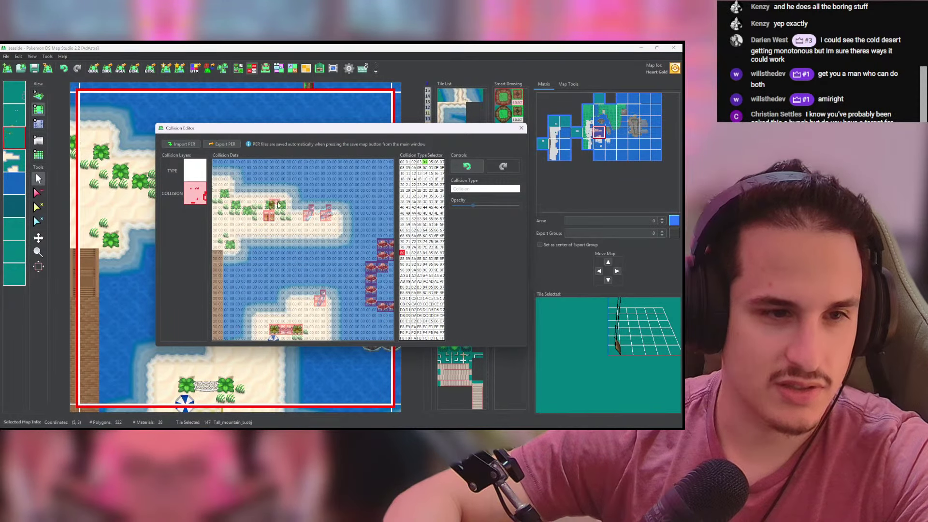
pyautogui.moveTo(279, 206); pyautogui.dragTo(239, 202)
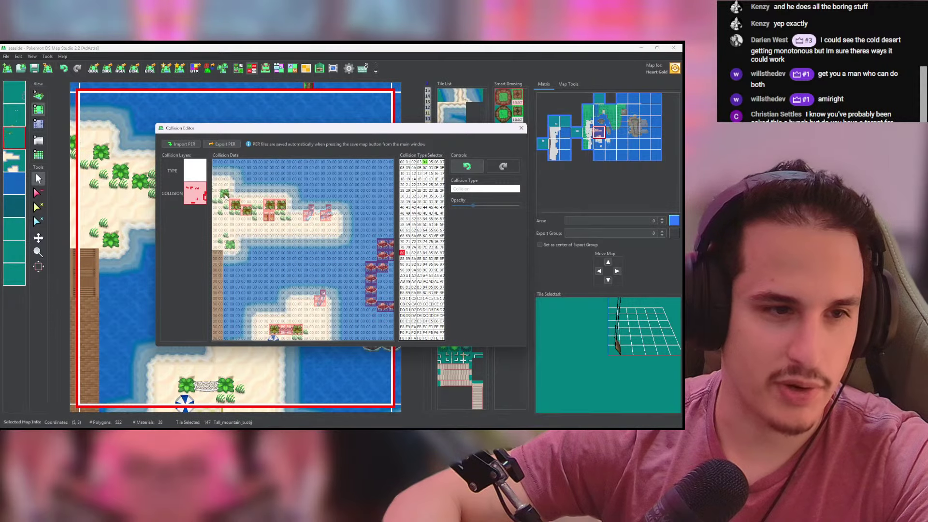
pyautogui.moveTo(233, 242); pyautogui.dragTo(225, 246)
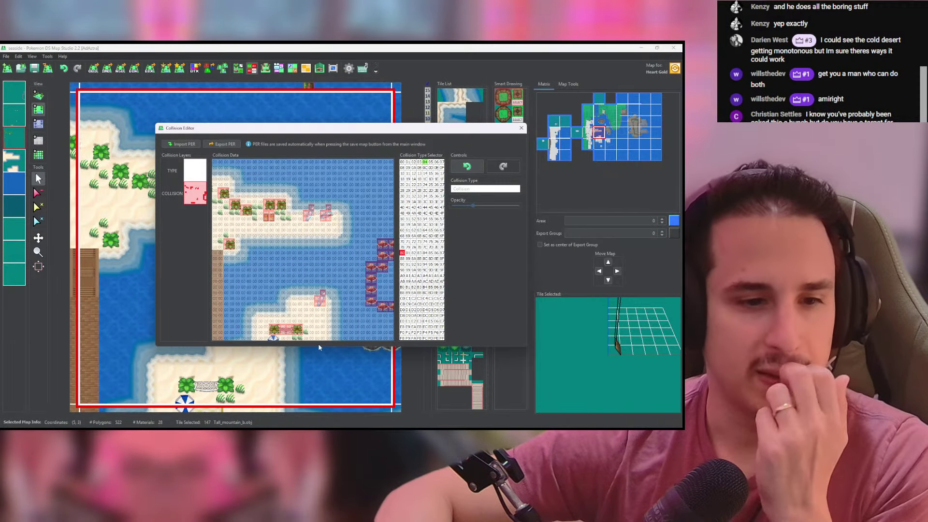
# Step: Switch to the terrain type layer and paint the sand type over the whole northern sandbar
pyautogui.click(195, 170)
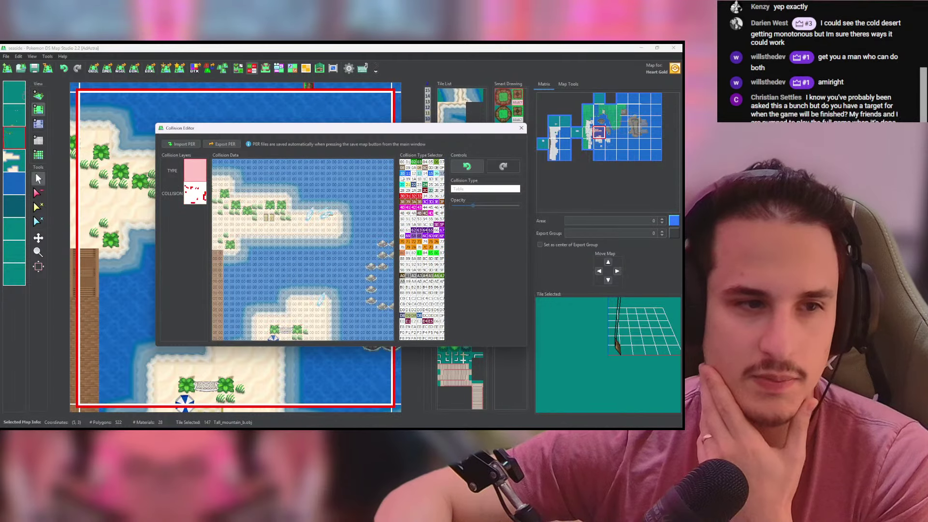
pyautogui.click(403, 173)
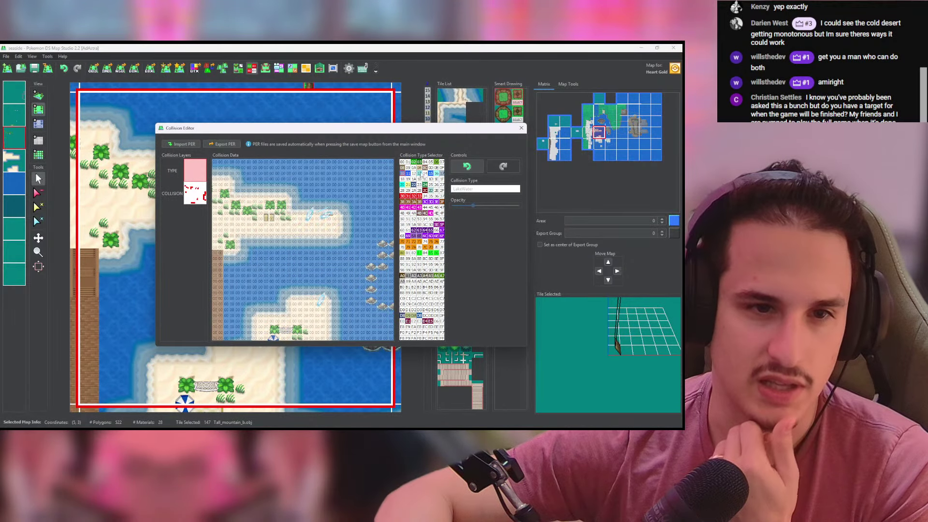
pyautogui.click(412, 185)
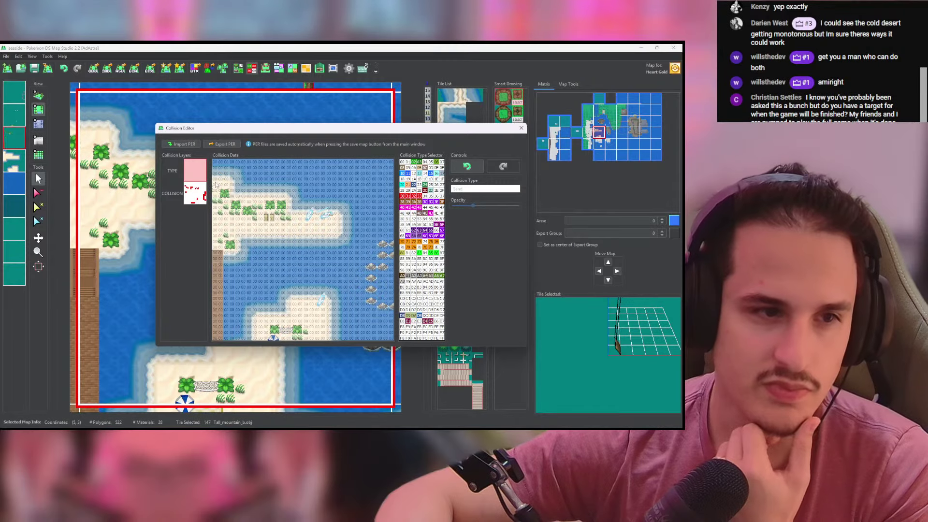
pyautogui.moveTo(219, 181)
pyautogui.mouseDown()
pyautogui.moveTo(285, 198)
pyautogui.moveTo(306, 216)
pyautogui.mouseUp()
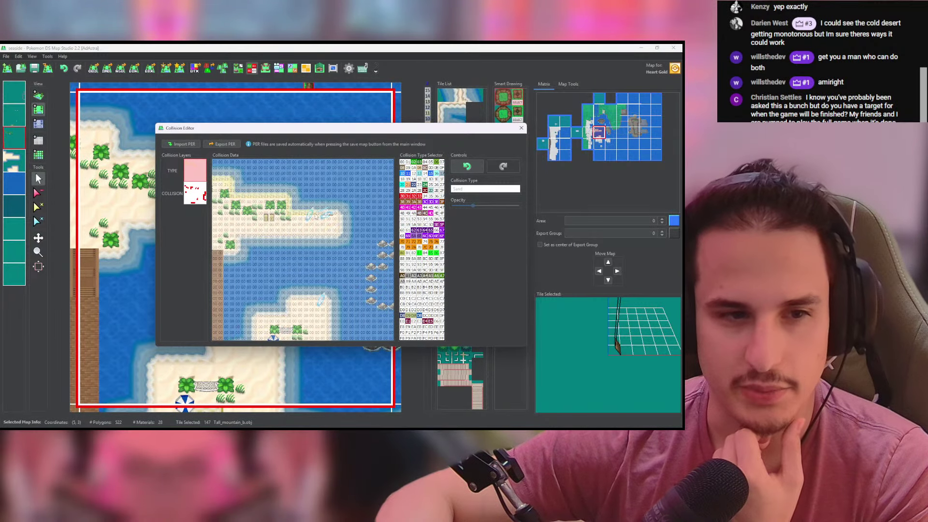
pyautogui.moveTo(340, 237); pyautogui.dragTo(282, 236)
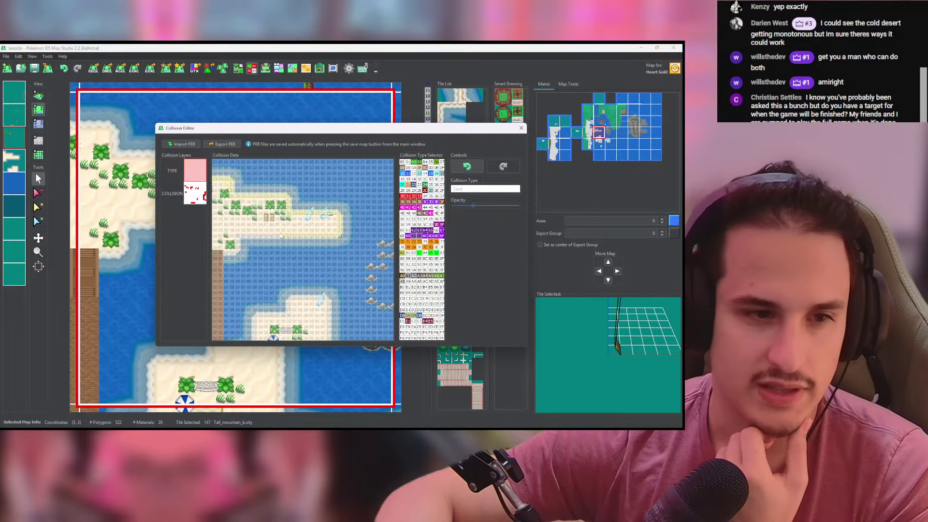
pyautogui.rightClick(233, 243)
pyautogui.rightClick(237, 245)
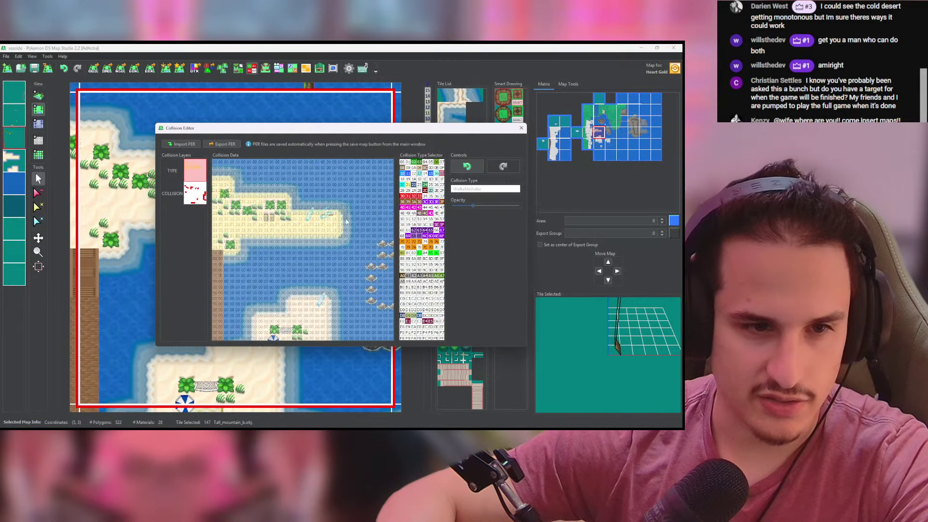
# Step: Paint the shallow walkable water type along the shores of both sandy areas and fill the southern one with the sand type
pyautogui.moveTo(348, 236); pyautogui.dragTo(323, 244)
pyautogui.rightClick(337, 250)
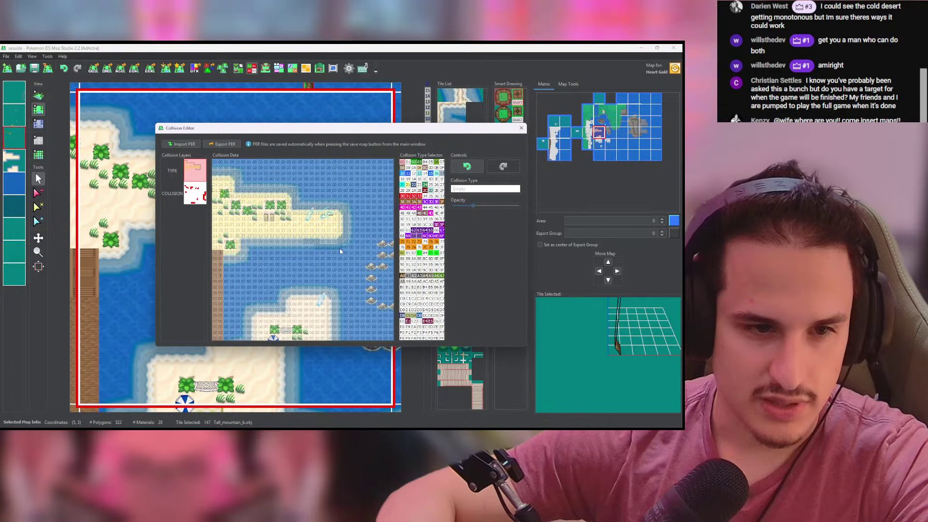
pyautogui.rightClick(334, 242)
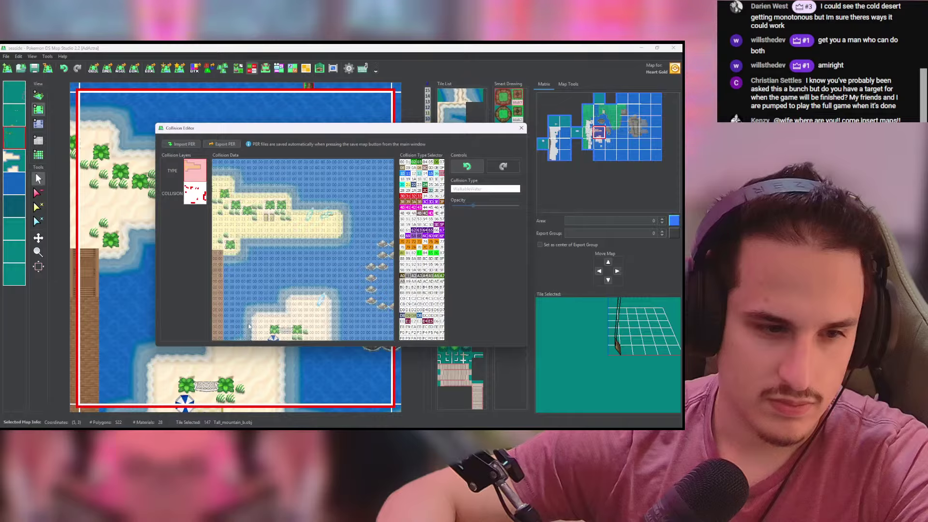
pyautogui.moveTo(250, 311); pyautogui.dragTo(318, 295)
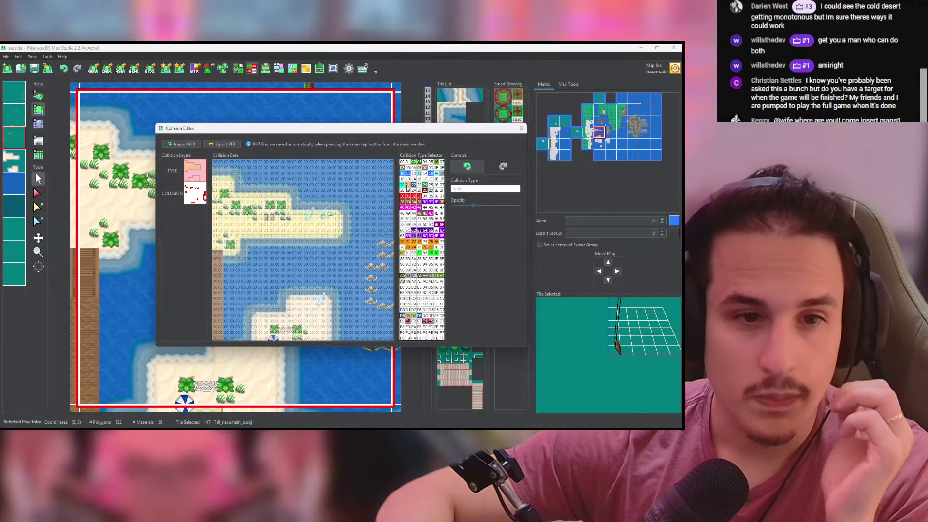
pyautogui.moveTo(289, 298)
pyautogui.mouseDown()
pyautogui.moveTo(328, 298)
pyautogui.moveTo(330, 338)
pyautogui.moveTo(309, 339)
pyautogui.moveTo(306, 330)
pyautogui.mouseUp()
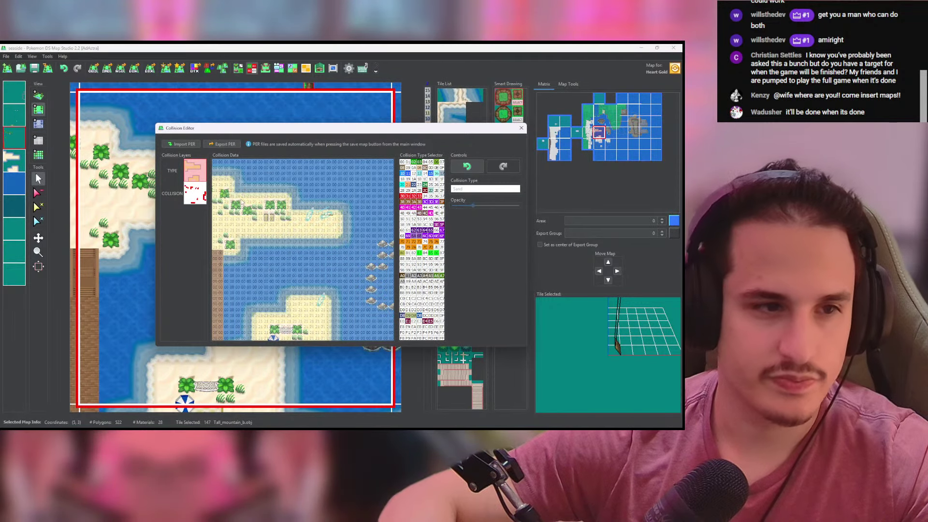
pyautogui.click(196, 196)
pyautogui.click(192, 178)
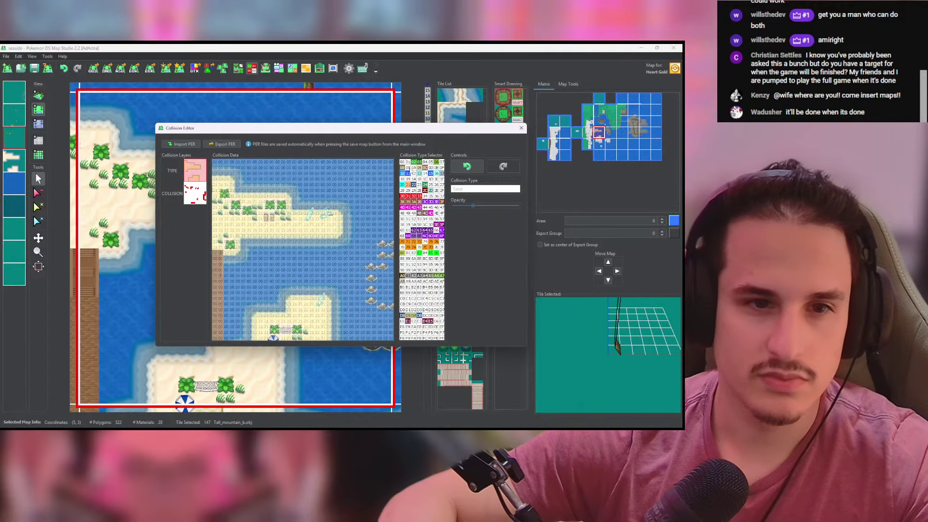
# Step: Paint water type 10 east of the northern sandbar and fill the open sea around its northern side
pyautogui.click(403, 173)
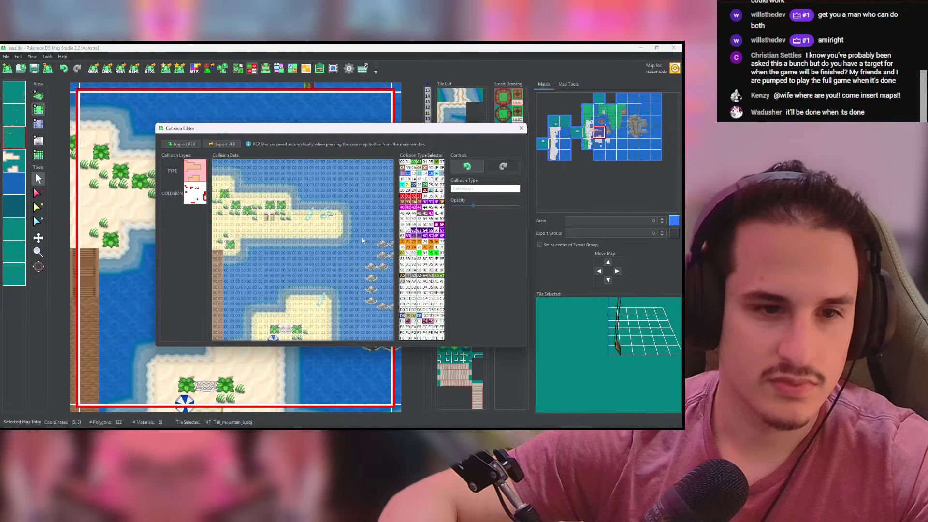
pyautogui.moveTo(353, 238); pyautogui.dragTo(390, 235)
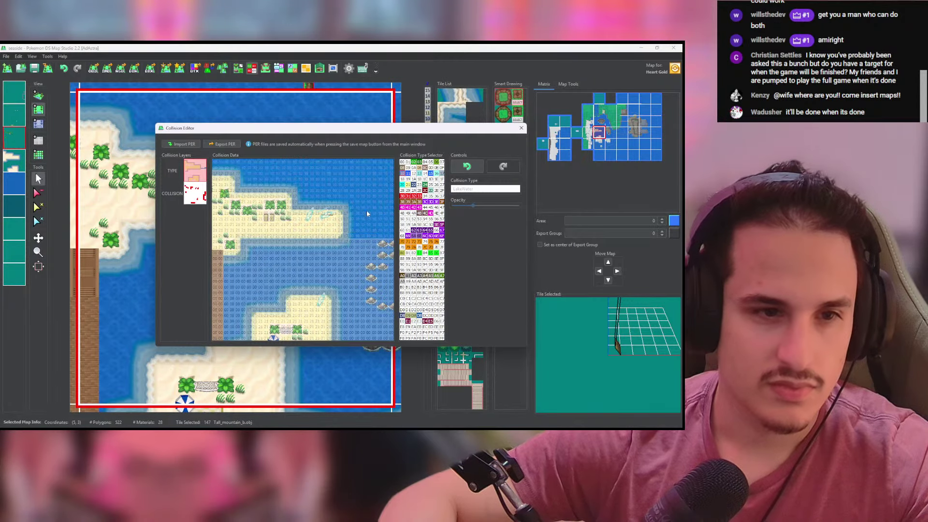
pyautogui.click(384, 234)
# Step: Outline the rocks, the southern sandy area and the pier edge with water type 10 and fill the remaining sea
pyautogui.rightClick(380, 244)
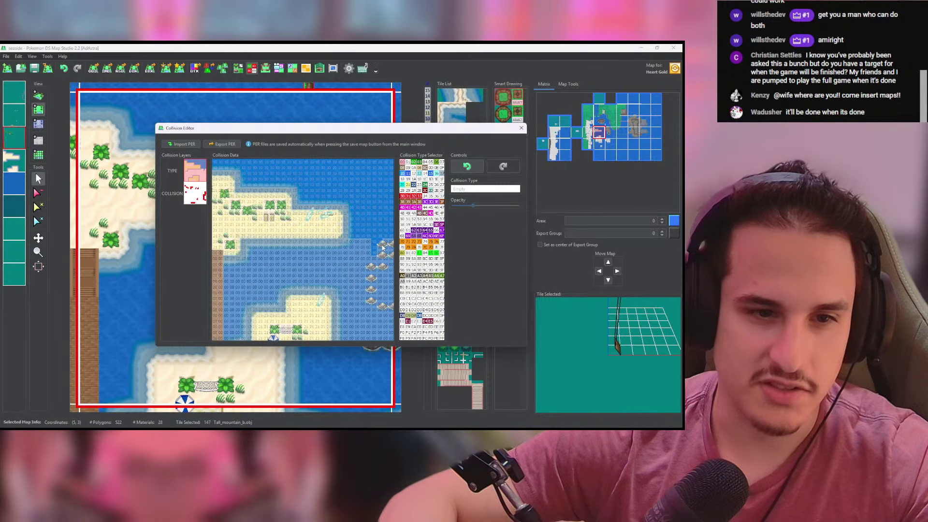
pyautogui.rightClick(374, 250)
pyautogui.moveTo(374, 253); pyautogui.dragTo(361, 272)
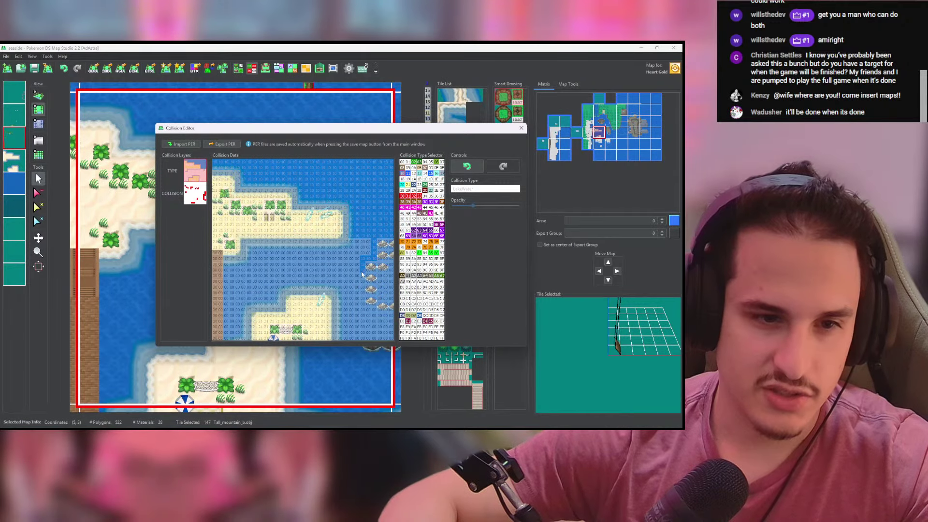
pyautogui.moveTo(373, 315); pyautogui.dragTo(392, 320)
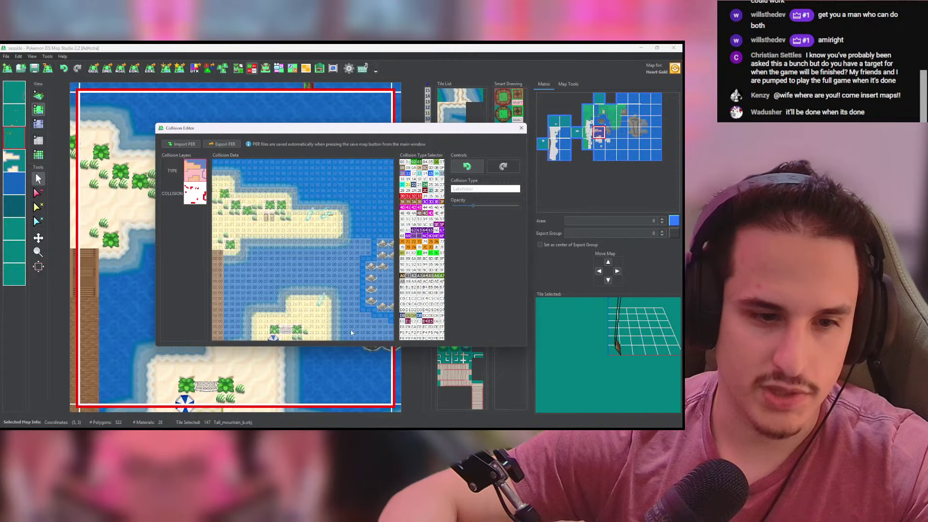
pyautogui.moveTo(340, 339); pyautogui.dragTo(341, 300)
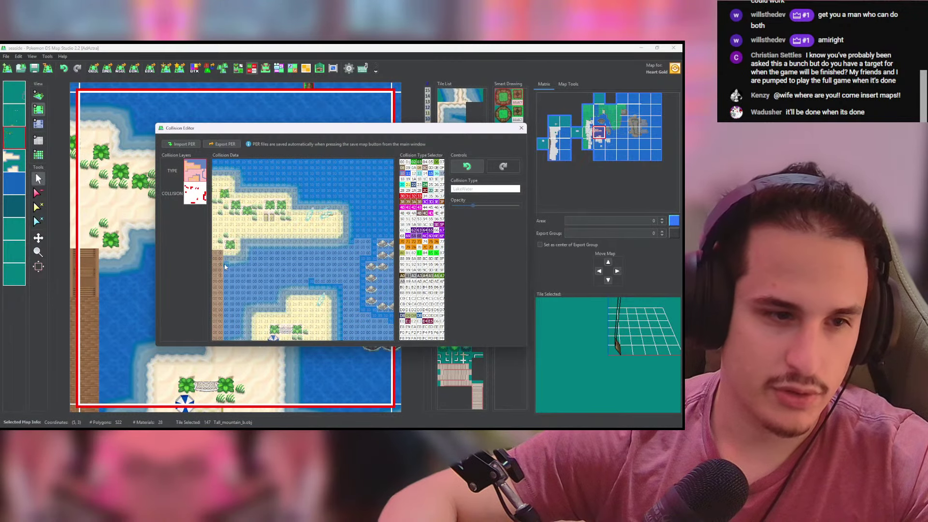
pyautogui.moveTo(225, 267); pyautogui.dragTo(227, 337)
pyautogui.middleClick(241, 304)
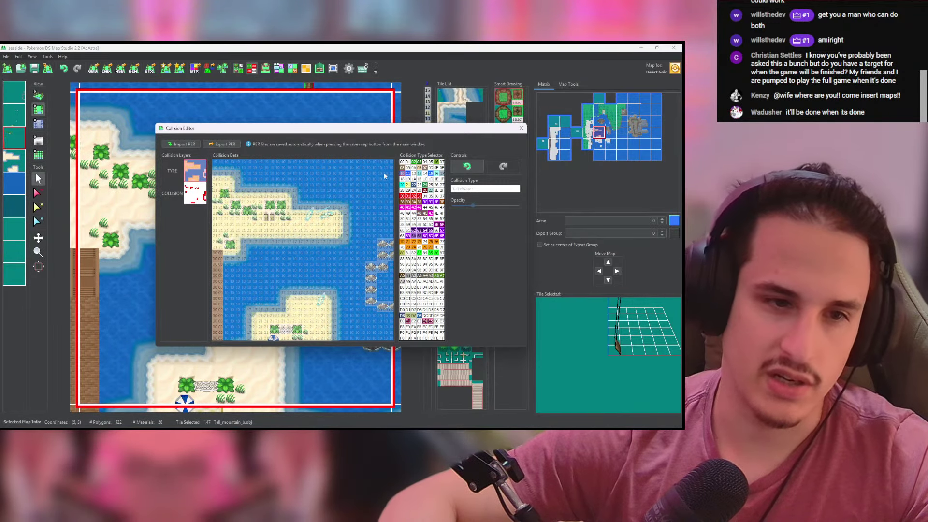
# Step: Open the collision data of the next map to the south and paint blocking collision 80 over the two beach mats
pyautogui.click(521, 128)
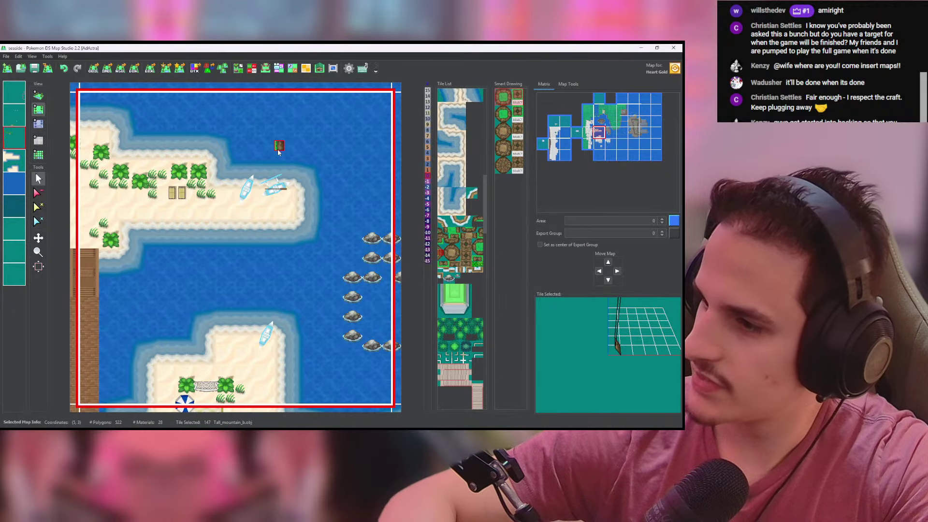
pyautogui.press('Down')
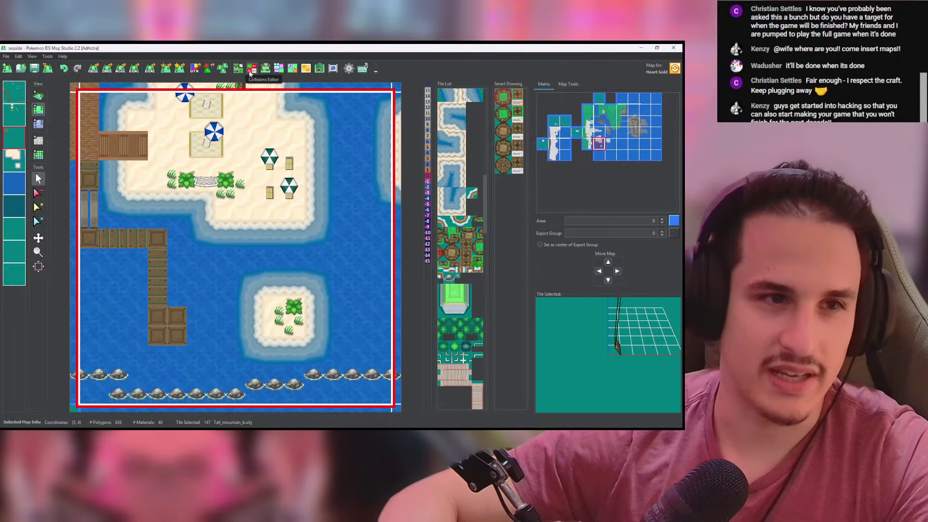
pyautogui.click(252, 68)
pyautogui.click(196, 192)
pyautogui.click(401, 253)
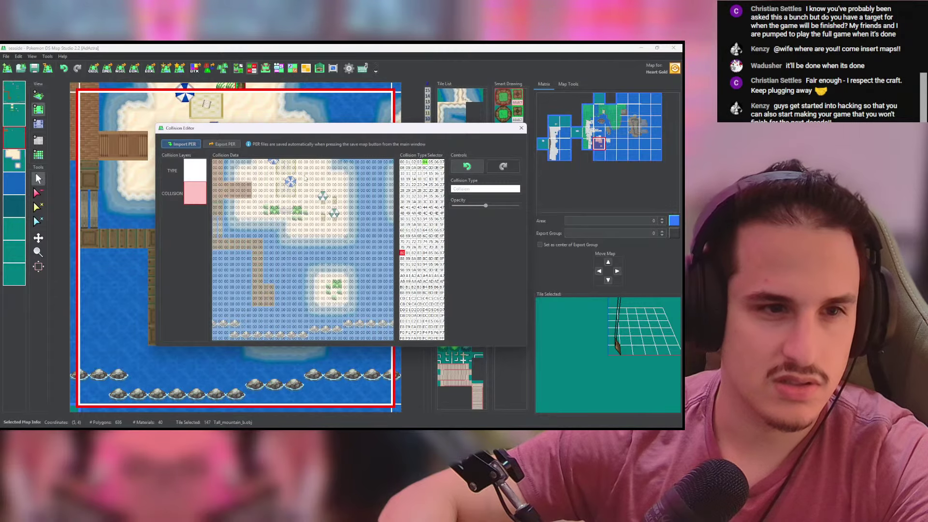
pyautogui.click(283, 167)
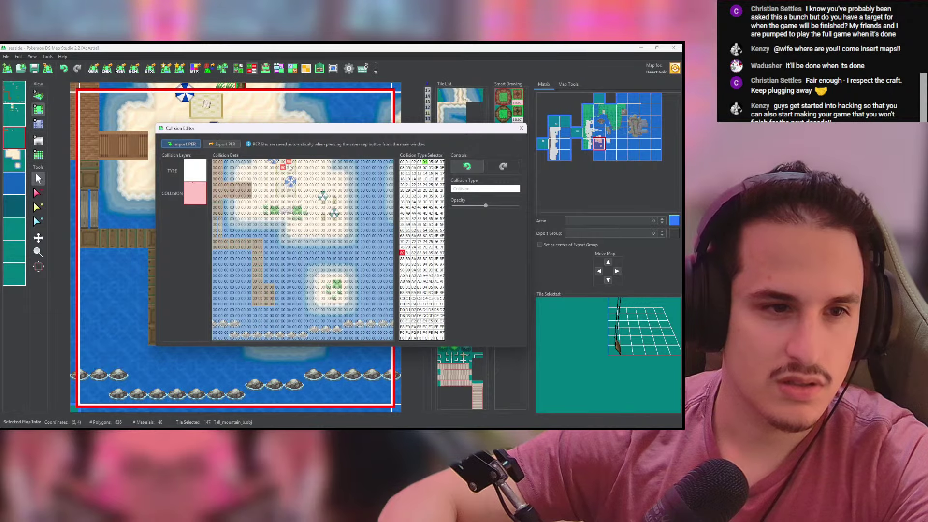
pyautogui.click(284, 163)
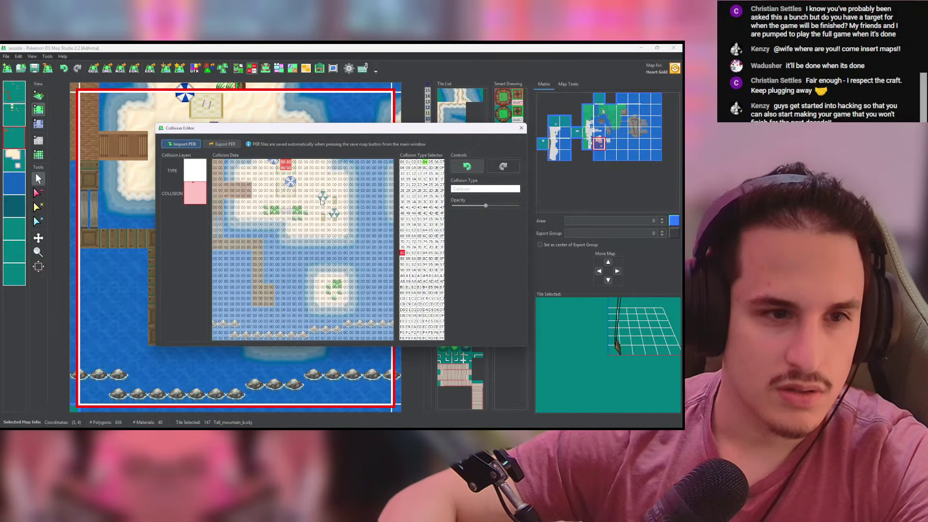
pyautogui.click(284, 189)
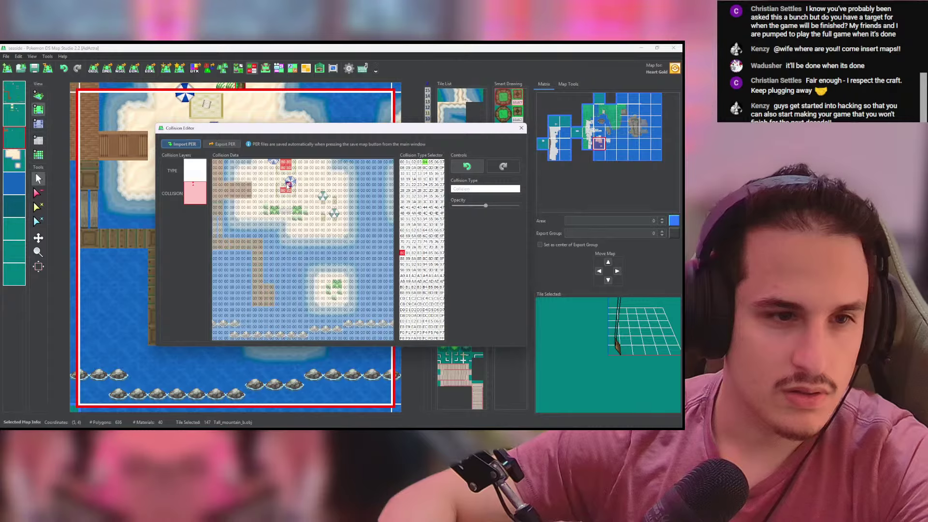
# Step: Paint blocking collision 80 over the deck chairs and umbrella base on the eastern part of the beach
pyautogui.click(322, 214)
pyautogui.click(322, 218)
pyautogui.click(333, 218)
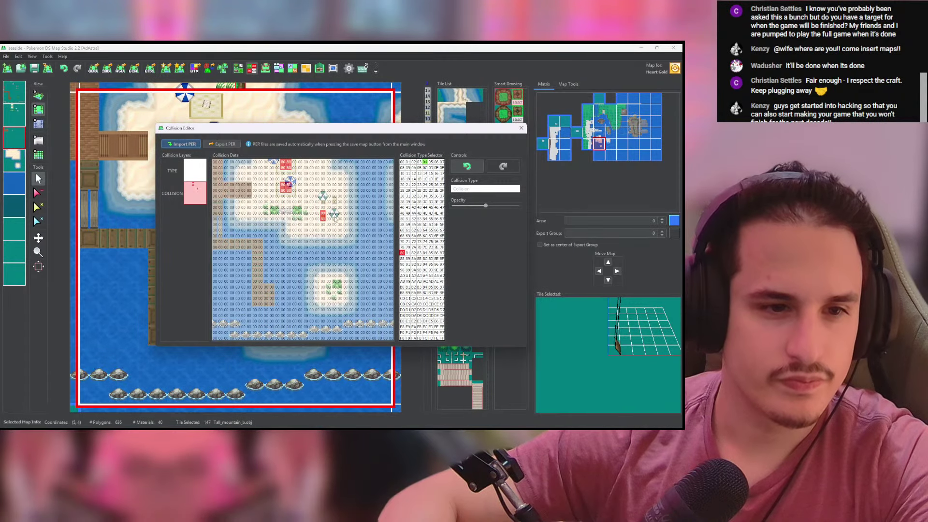
pyautogui.click(333, 213)
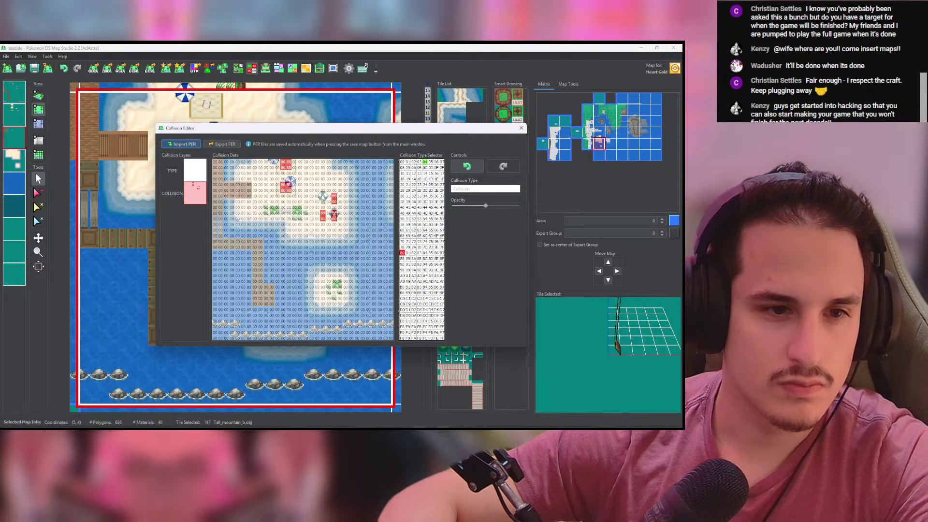
# Step: Lower the overlay opacity and paint blocking collision 80 over the palm plants, the netting and the rocks along the map's southern edge
pyautogui.moveTo(300, 213)
pyautogui.mouseDown()
pyautogui.moveTo(270, 213)
pyautogui.moveTo(302, 208)
pyautogui.mouseUp()
pyautogui.moveTo(486, 206); pyautogui.dragTo(472, 206)
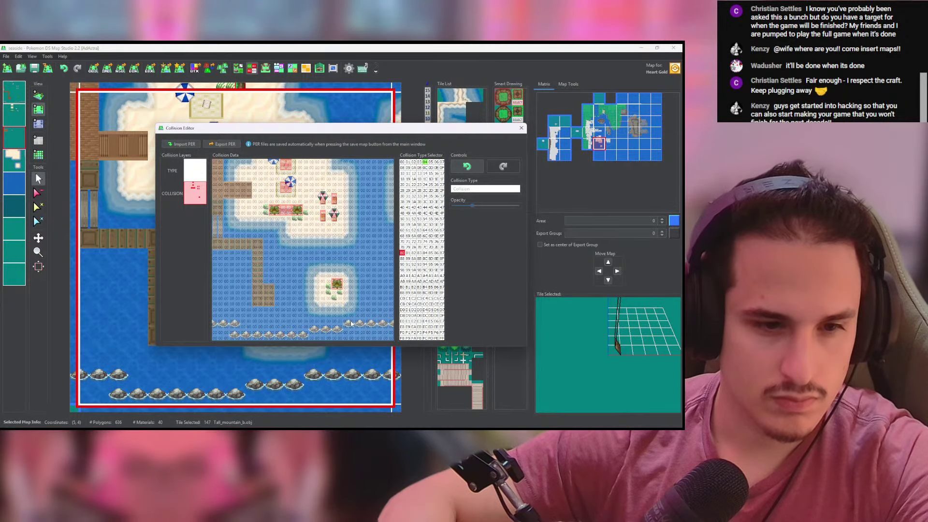
pyautogui.moveTo(345, 321)
pyautogui.mouseDown()
pyautogui.moveTo(393, 326)
pyautogui.moveTo(235, 337)
pyautogui.moveTo(302, 342)
pyautogui.mouseUp()
pyautogui.moveTo(232, 335)
pyautogui.mouseDown()
pyautogui.moveTo(234, 323)
pyautogui.moveTo(207, 326)
pyautogui.moveTo(237, 330)
pyautogui.mouseUp()
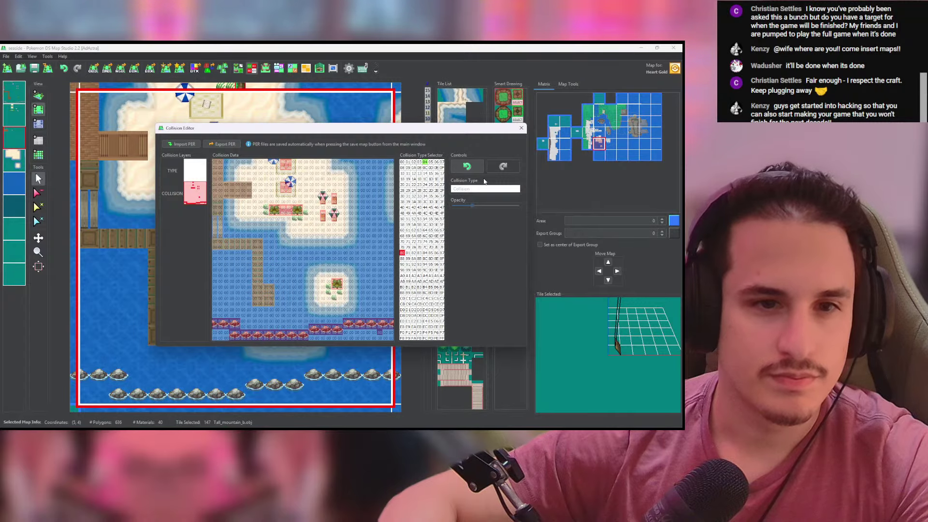
# Step: Switch to the terrain type layer and paint the sand type over the main beach and the small island
pyautogui.click(194, 171)
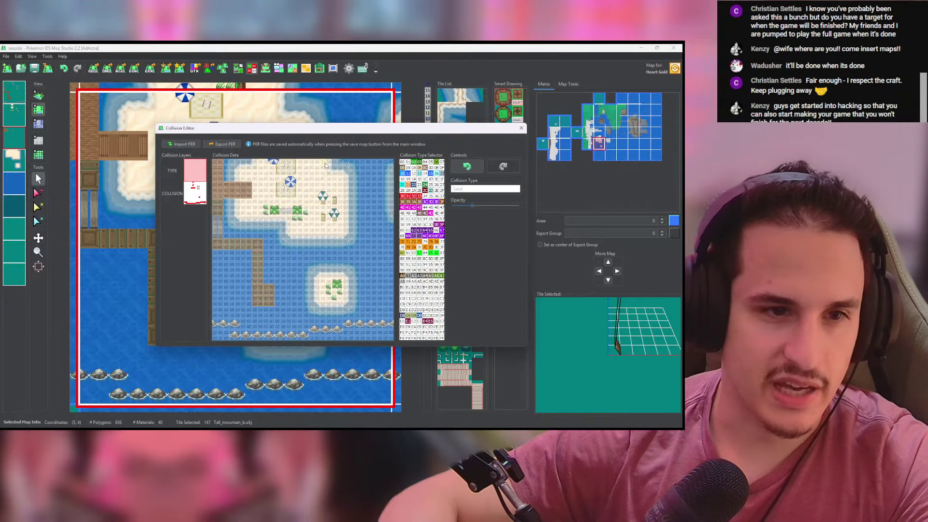
pyautogui.moveTo(344, 177); pyautogui.dragTo(346, 216)
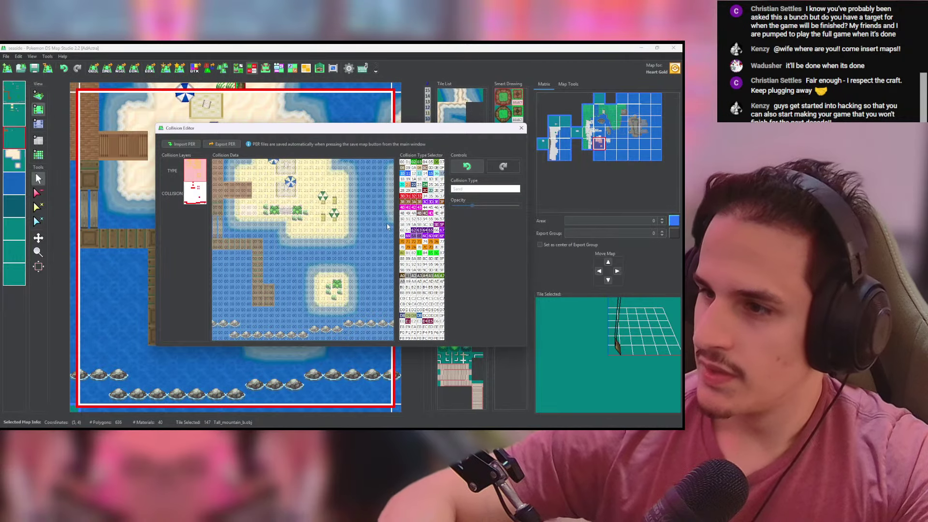
pyautogui.click(425, 191)
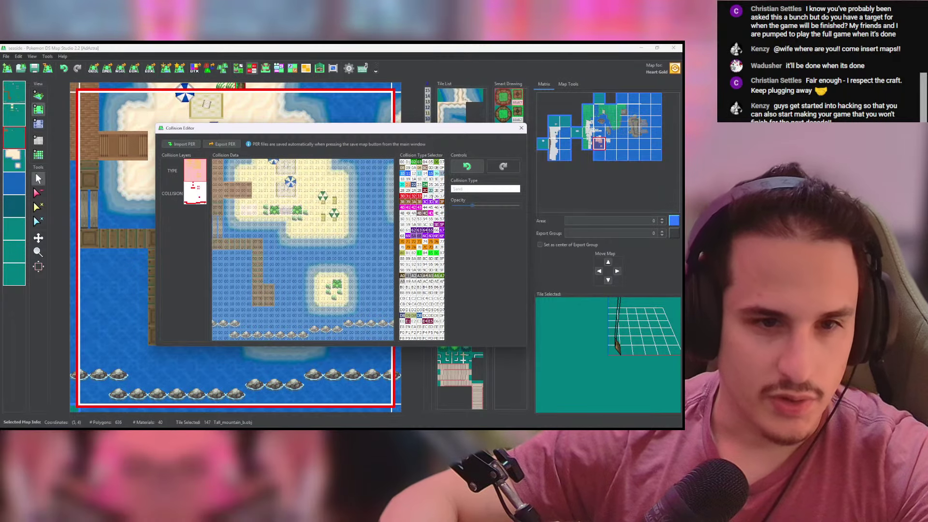
pyautogui.click(408, 184)
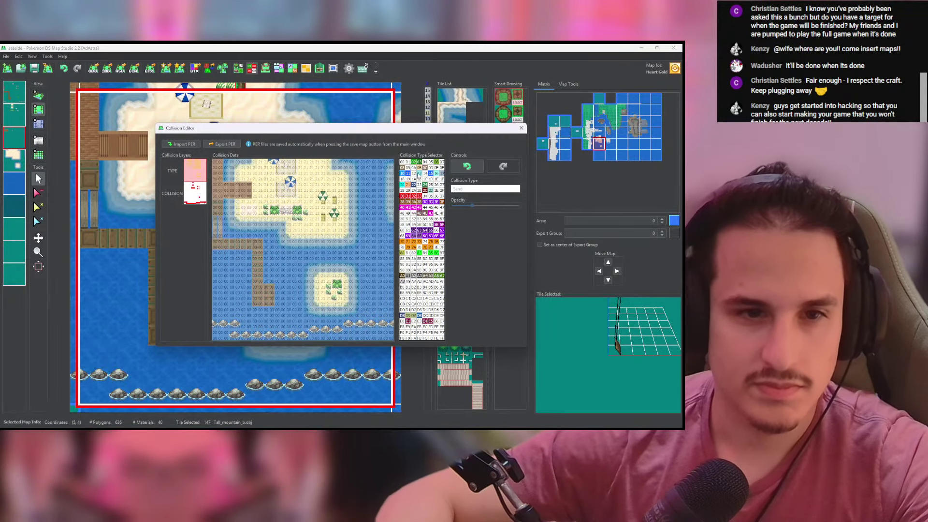
# Step: Paint the shallow walkable water type along the map's northeastern edge and around the main beach's shoreline
pyautogui.click(442, 173)
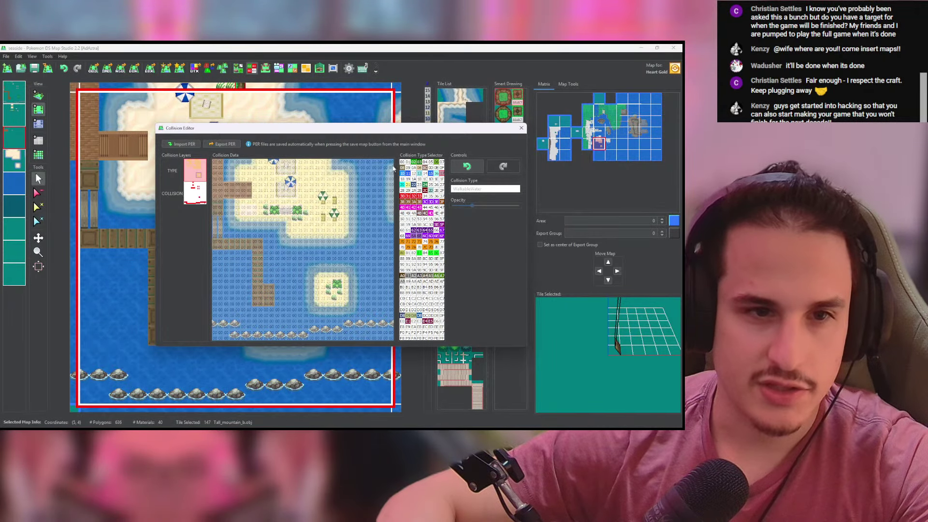
pyautogui.moveTo(393, 169); pyautogui.dragTo(393, 220)
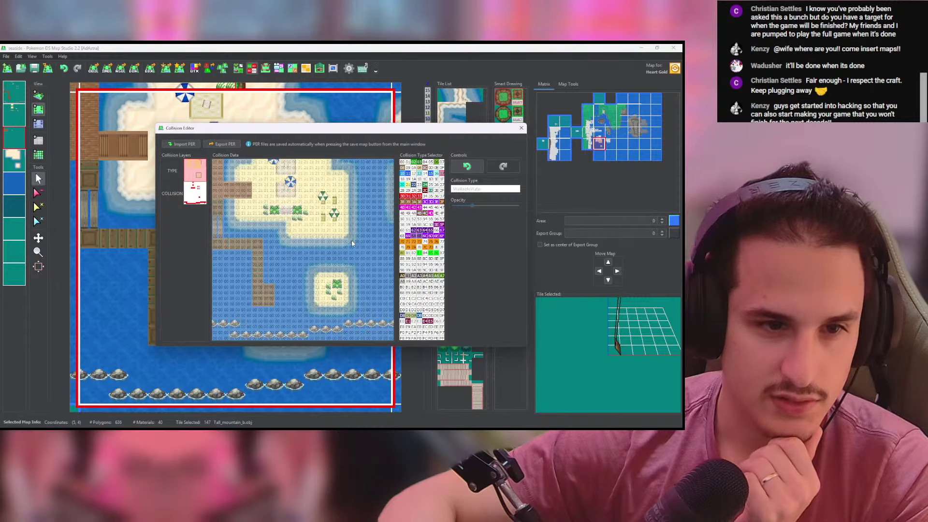
pyautogui.moveTo(283, 228)
pyautogui.mouseDown()
pyautogui.moveTo(233, 225)
pyautogui.moveTo(233, 161)
pyautogui.moveTo(249, 163)
pyautogui.mouseUp()
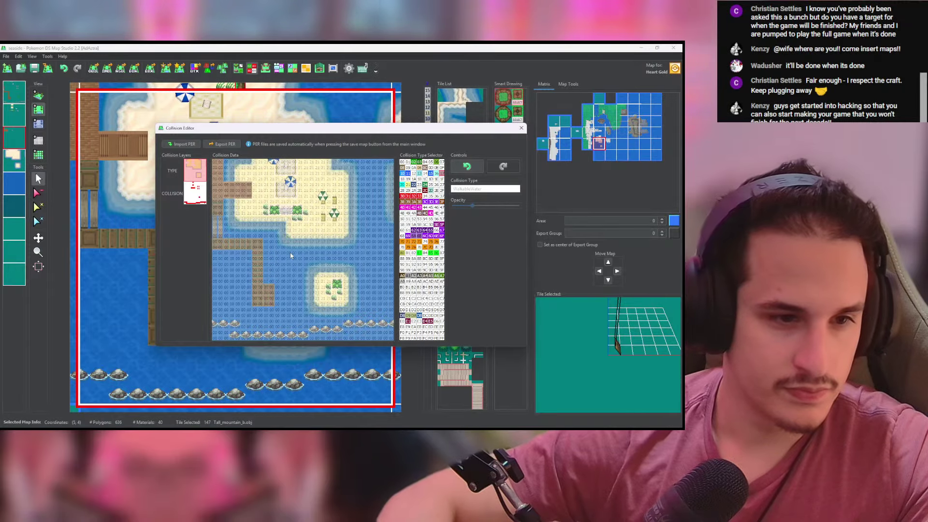
# Step: Outline the open sea along the rocks, pier and main beach with the deep blue water type, and flood-fill the enclosed sea areas
pyautogui.click(402, 173)
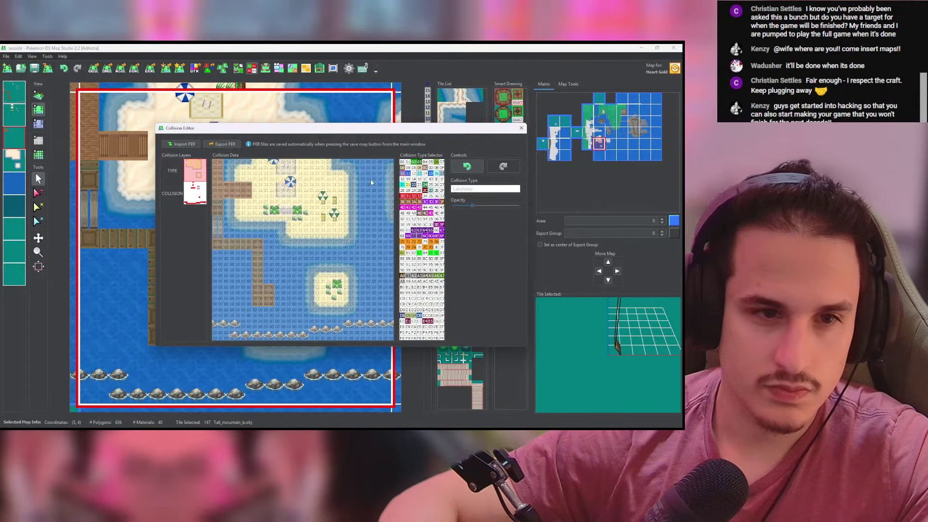
pyautogui.moveTo(391, 316)
pyautogui.mouseDown()
pyautogui.moveTo(261, 329)
pyautogui.moveTo(215, 317)
pyautogui.mouseUp()
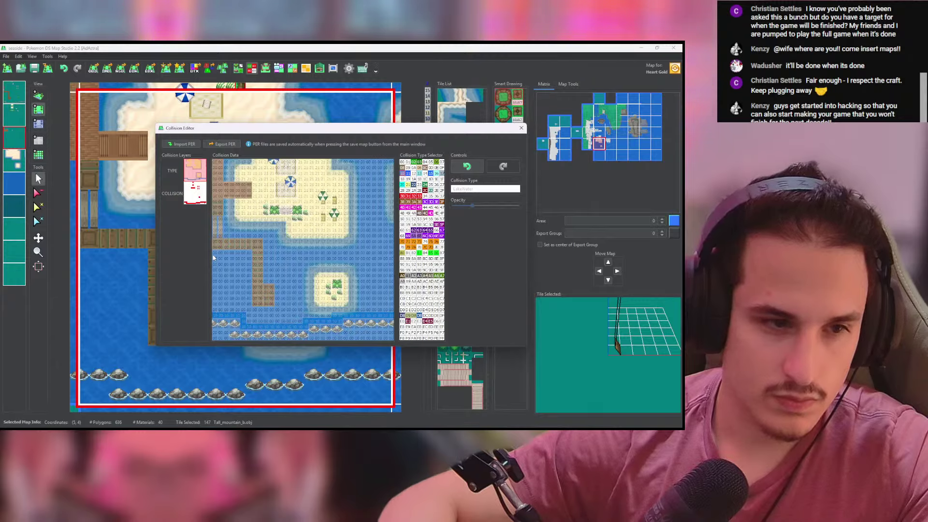
pyautogui.moveTo(245, 277)
pyautogui.mouseDown()
pyautogui.moveTo(247, 312)
pyautogui.moveTo(266, 315)
pyautogui.mouseUp()
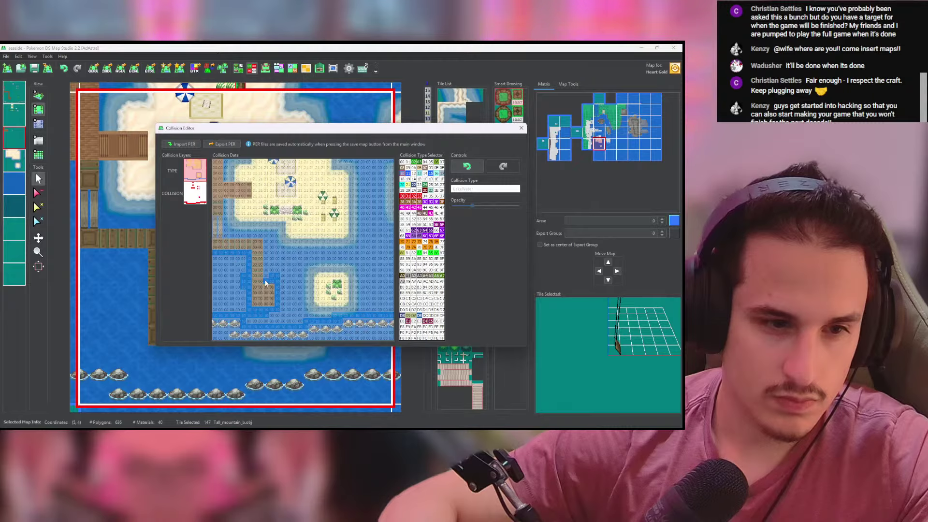
pyautogui.moveTo(265, 263)
pyautogui.mouseDown()
pyautogui.moveTo(266, 239)
pyautogui.moveTo(235, 239)
pyautogui.moveTo(226, 162)
pyautogui.mouseUp()
pyautogui.moveTo(231, 231); pyautogui.dragTo(272, 237)
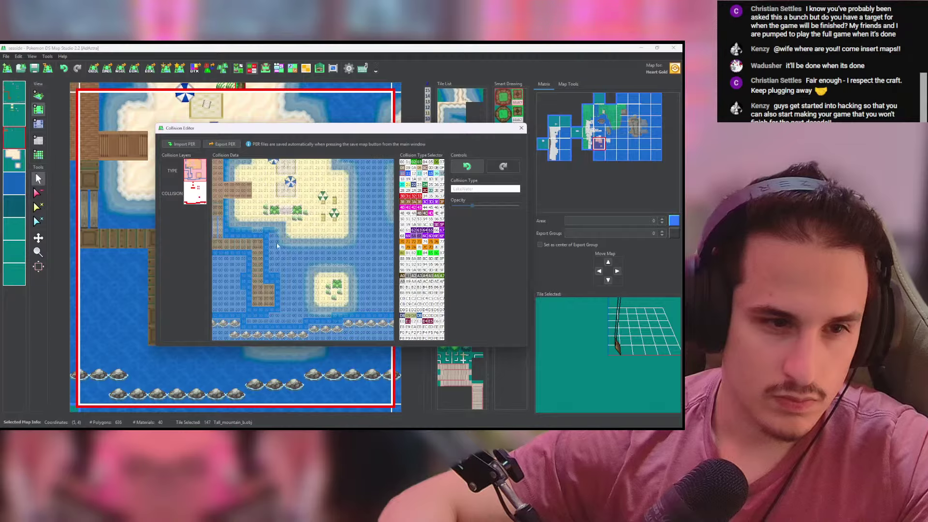
pyautogui.middleClick(283, 256)
pyautogui.middleClick(232, 276)
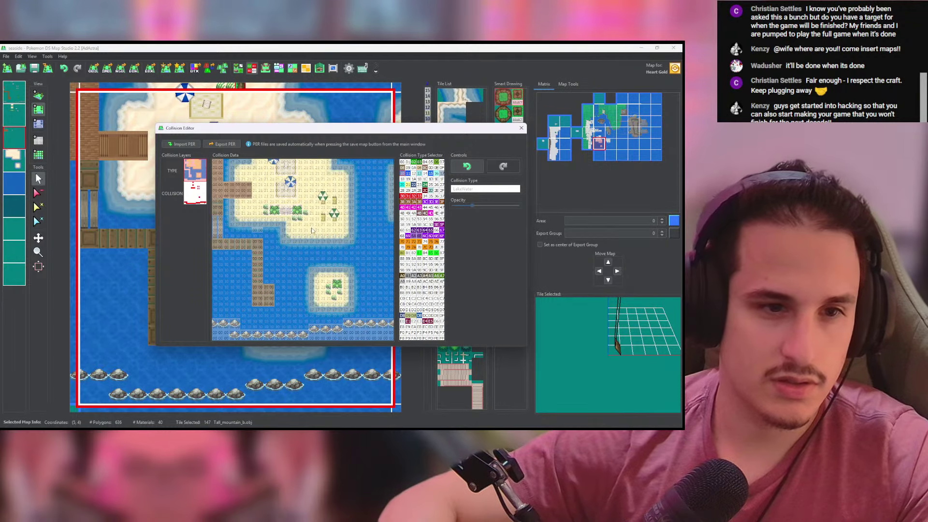
# Step: Review the collision layer and the terrain type layer of the beach map, and close the collision editor
pyautogui.click(195, 192)
pyautogui.click(196, 169)
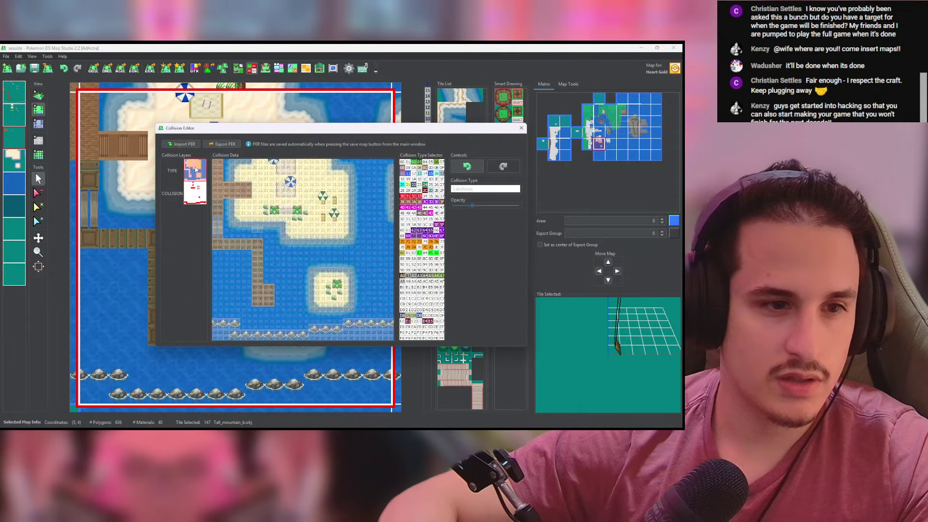
pyautogui.click(521, 128)
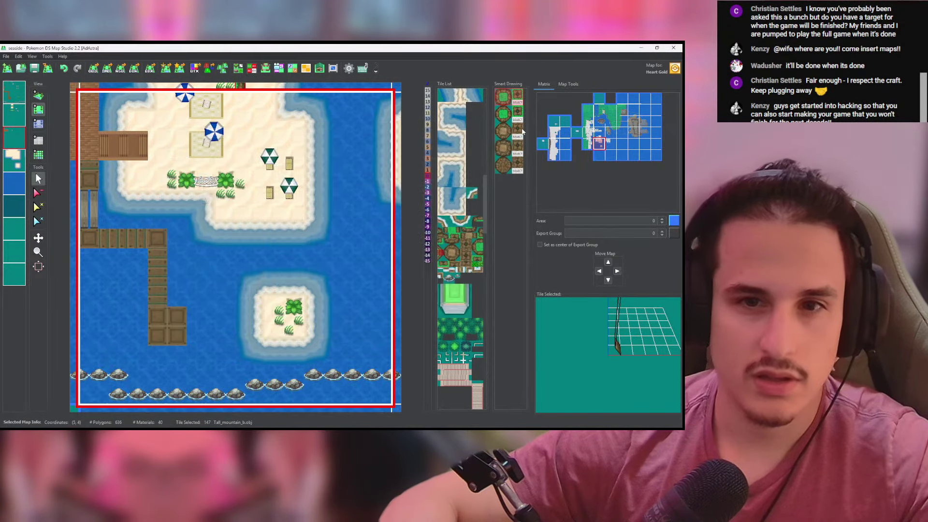
# Step: Open the Collision Editor for the sandy island map, lower the overlay opacity, and mark the palm trees as impassable (80) on the collision layer
pyautogui.click(610, 144)
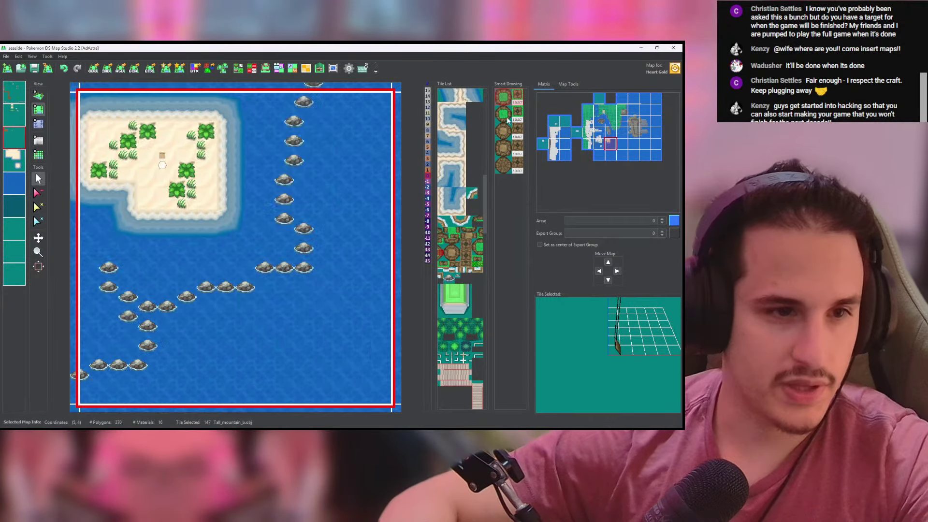
pyautogui.click(252, 68)
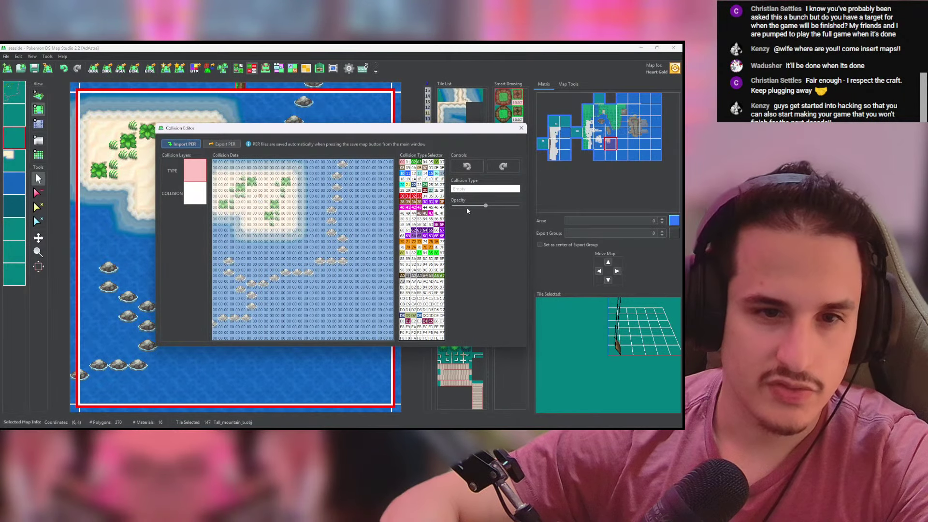
pyautogui.click(466, 207)
pyautogui.click(195, 193)
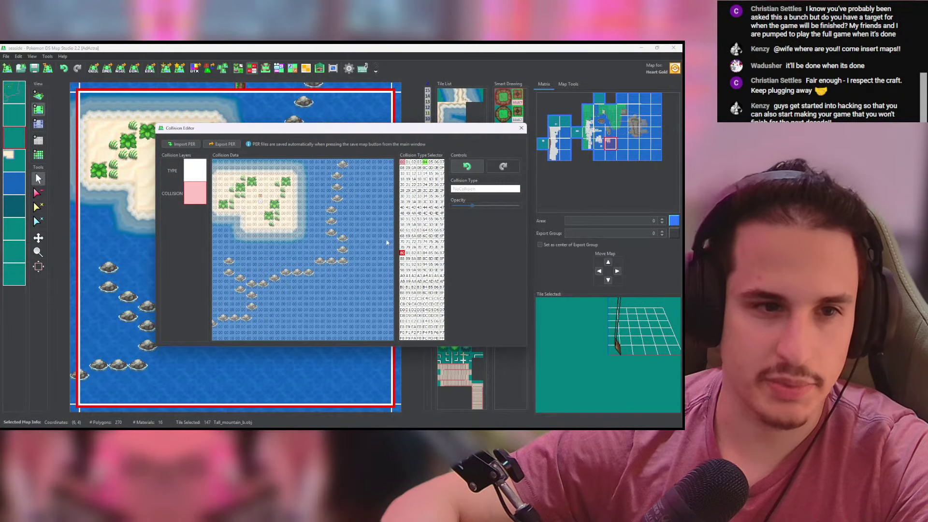
pyautogui.click(402, 253)
pyautogui.click(270, 215)
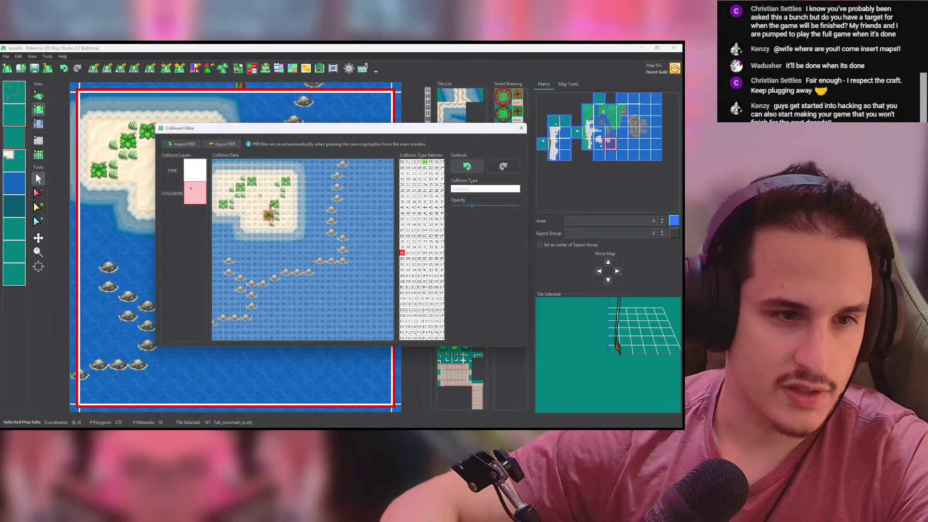
pyautogui.click(275, 204)
pyautogui.click(287, 182)
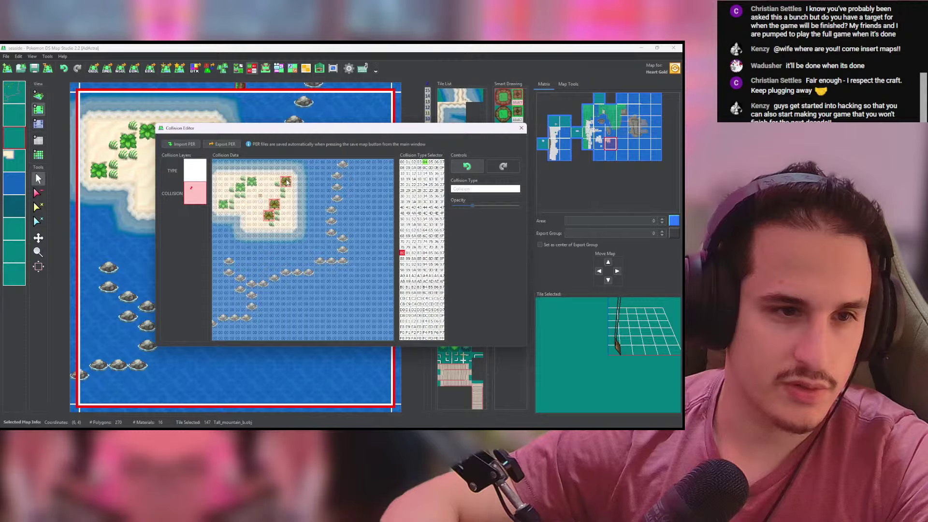
pyautogui.click(251, 183)
pyautogui.click(241, 188)
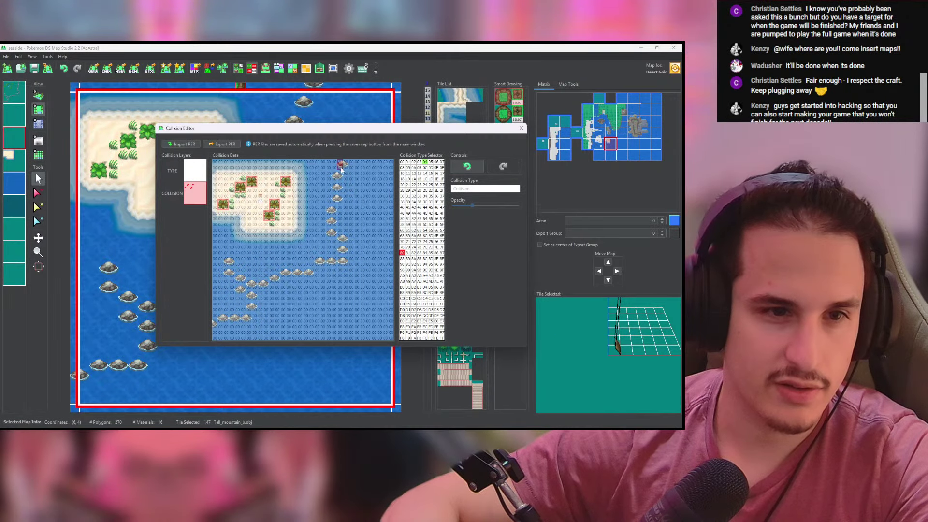
# Step: Mark the rock chain, the open sea outside it and the small object on the island as impassable
pyautogui.moveTo(342, 169)
pyautogui.mouseDown()
pyautogui.moveTo(331, 220)
pyautogui.moveTo(340, 263)
pyautogui.moveTo(251, 285)
pyautogui.moveTo(234, 278)
pyautogui.moveTo(228, 262)
pyautogui.moveTo(251, 311)
pyautogui.moveTo(212, 324)
pyautogui.mouseUp()
pyautogui.middleClick(277, 314)
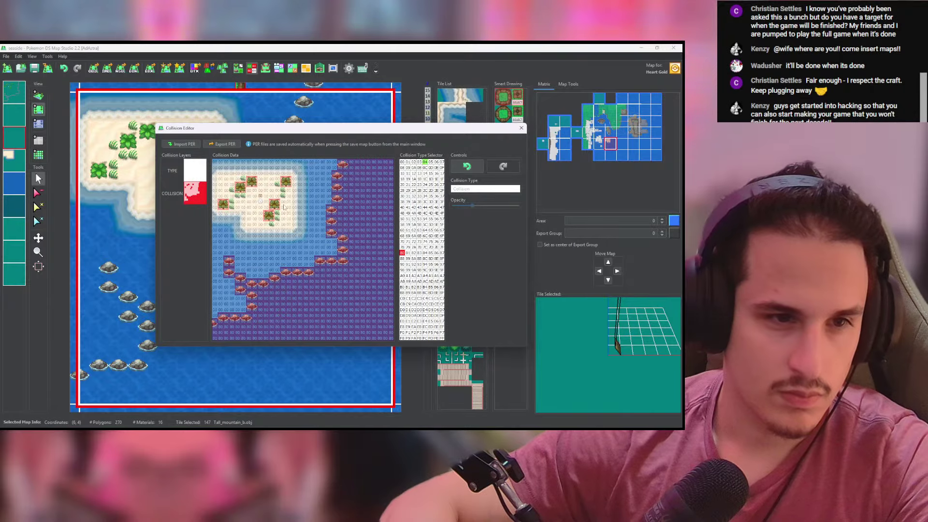
pyautogui.hotkey('ctrl', 'z')
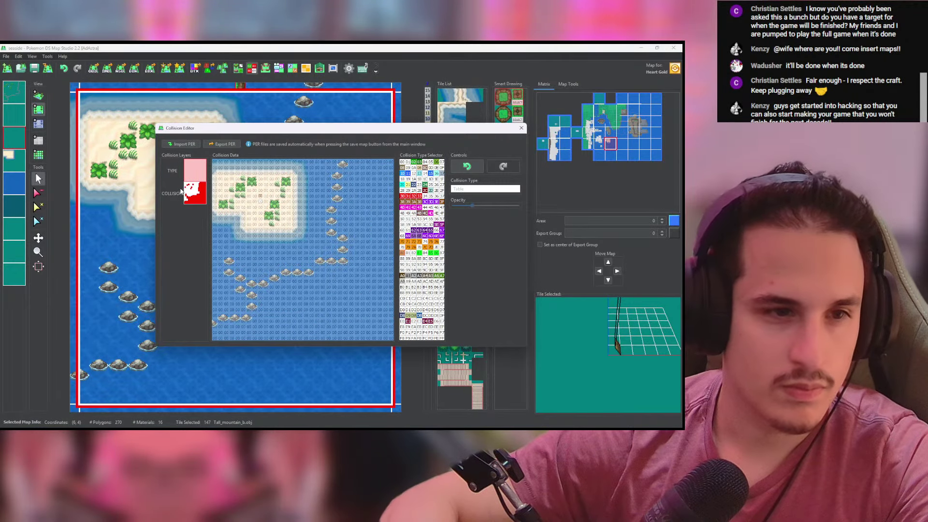
pyautogui.hotkey('ctrl', 'y')
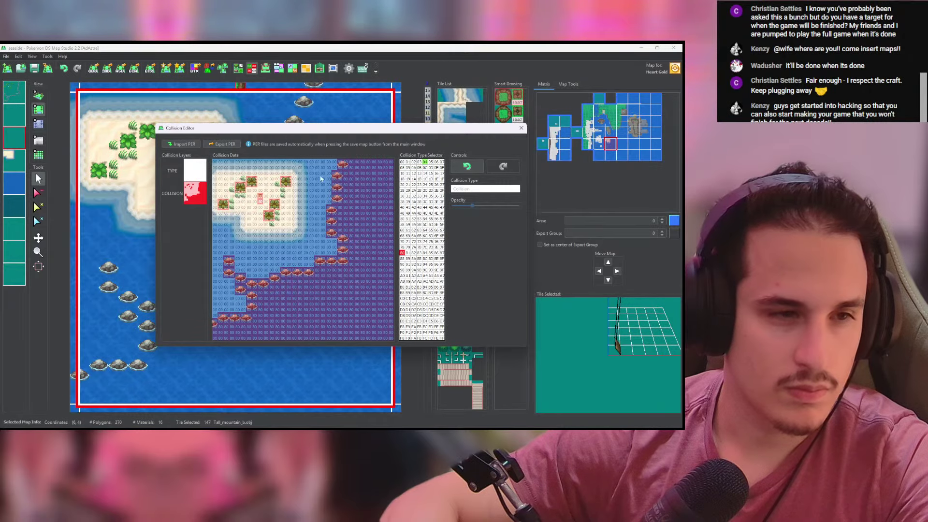
# Step: Mark the island's beach area as sand on the type layer
pyautogui.moveTo(290, 128); pyautogui.dragTo(324, 112)
pyautogui.click(231, 155)
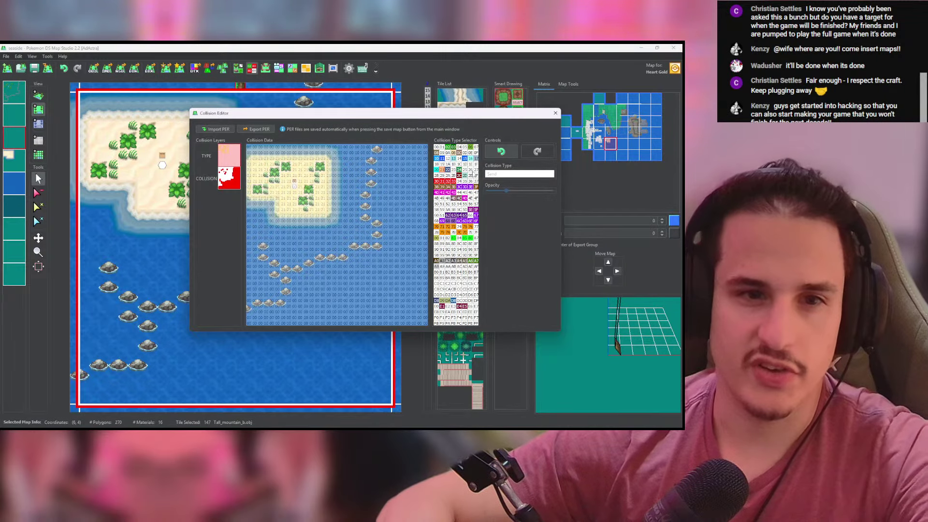
# Step: Paint the water type along the map's north edge, from the rock chain across to the west side
pyautogui.click(437, 159)
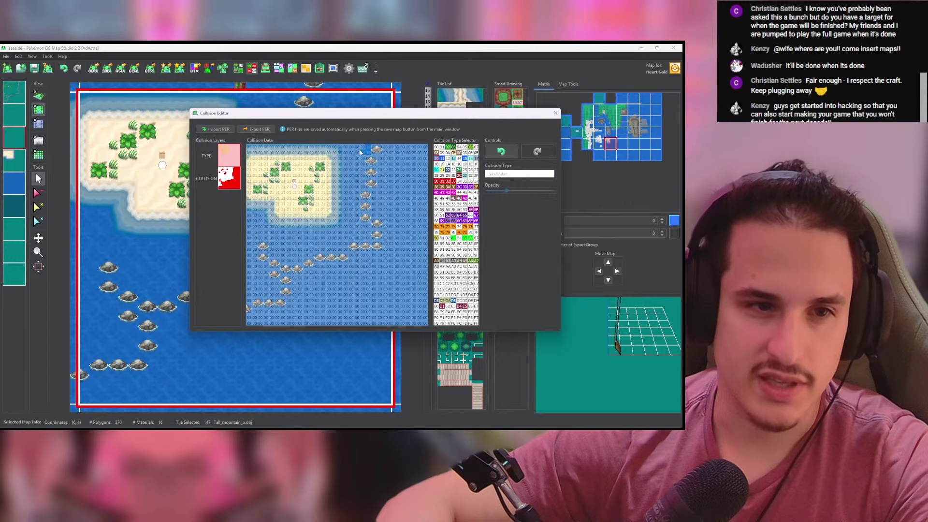
pyautogui.click(477, 158)
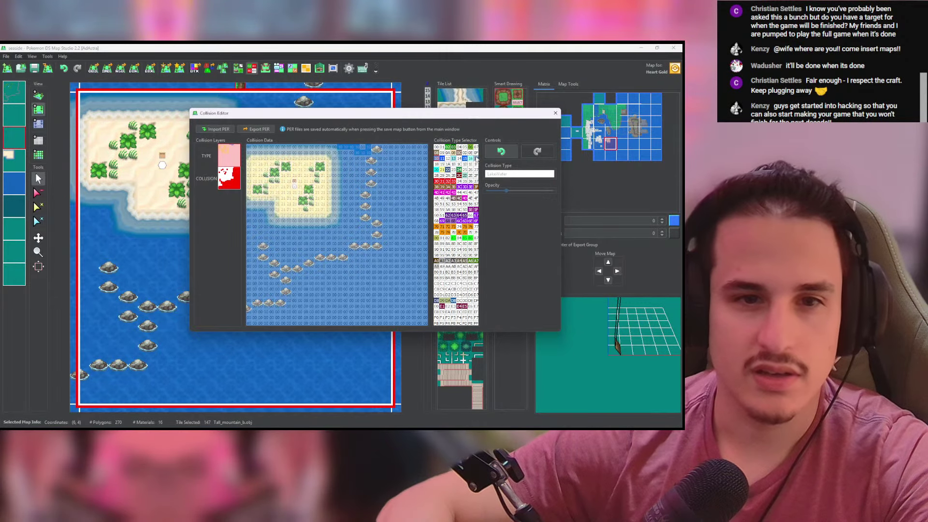
pyautogui.moveTo(253, 154); pyautogui.dragTo(319, 153)
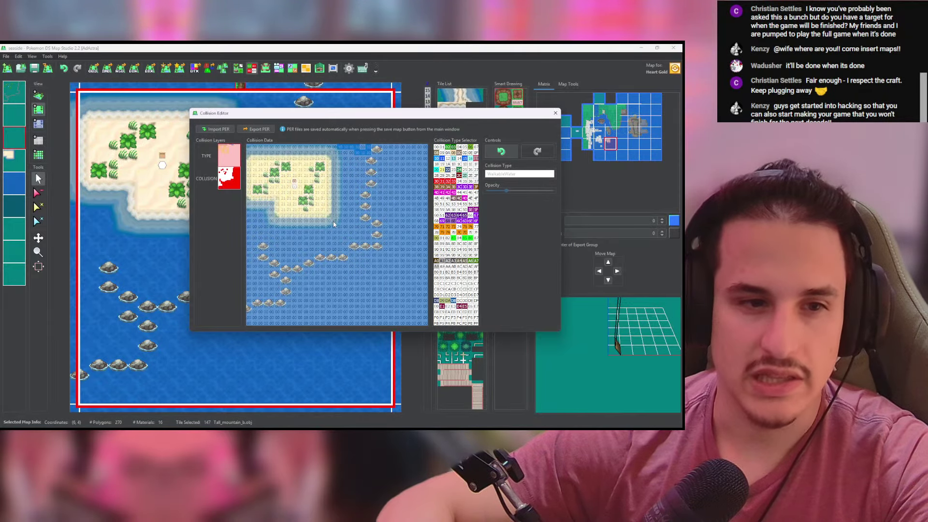
pyautogui.moveTo(334, 223)
pyautogui.mouseDown()
pyautogui.moveTo(276, 223)
pyautogui.moveTo(248, 208)
pyautogui.mouseUp()
pyautogui.rightClick(343, 147)
pyautogui.moveTo(337, 146); pyautogui.dragTo(249, 147)
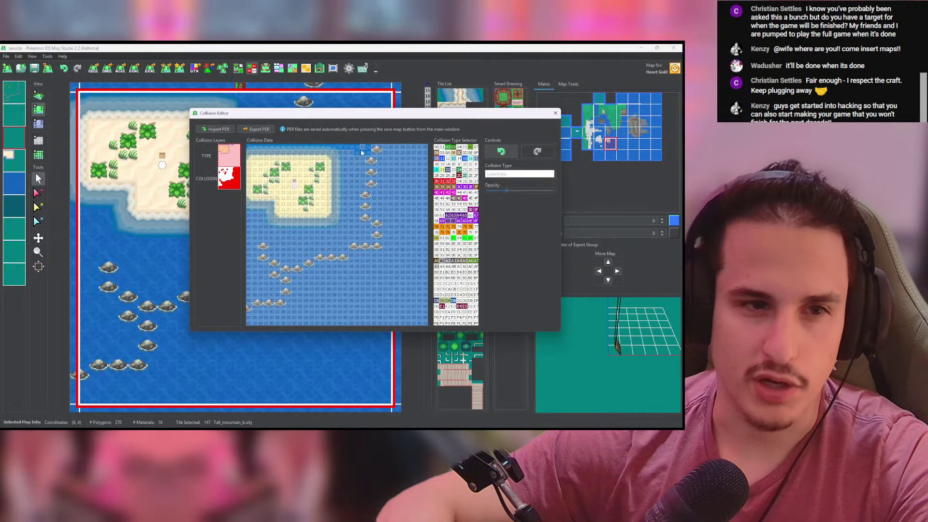
# Step: Outline the inner side of the rock chain with the water type, fill the enclosed sea around the island, and close the Collision Editor
pyautogui.moveTo(353, 206)
pyautogui.mouseDown()
pyautogui.moveTo(364, 231)
pyautogui.moveTo(352, 241)
pyautogui.mouseUp()
pyautogui.rightClick(367, 231)
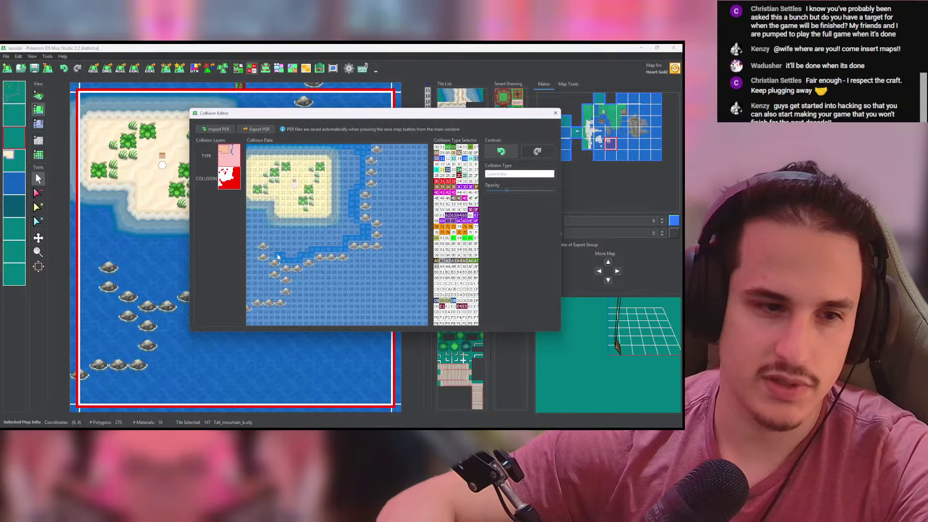
pyautogui.moveTo(278, 256)
pyautogui.mouseDown()
pyautogui.moveTo(272, 246)
pyautogui.moveTo(258, 261)
pyautogui.moveTo(270, 296)
pyautogui.moveTo(249, 301)
pyautogui.mouseUp()
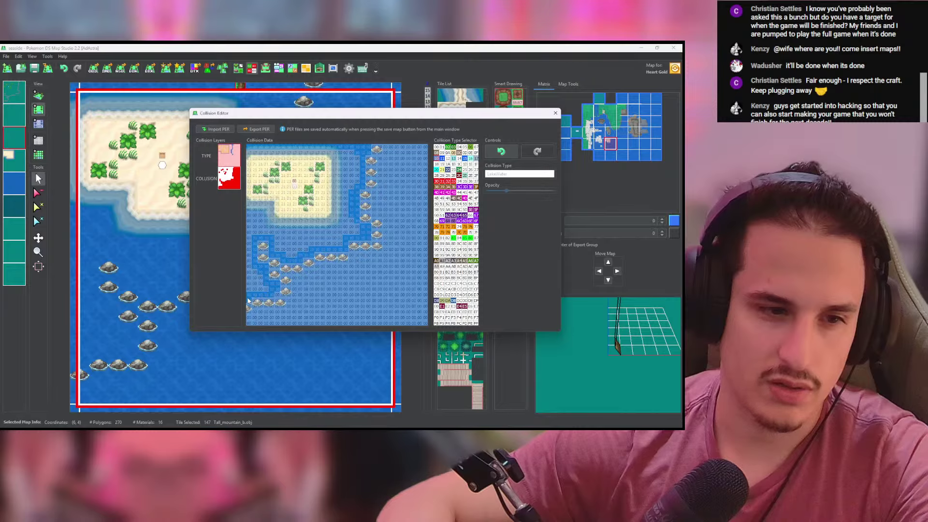
pyautogui.click(251, 284)
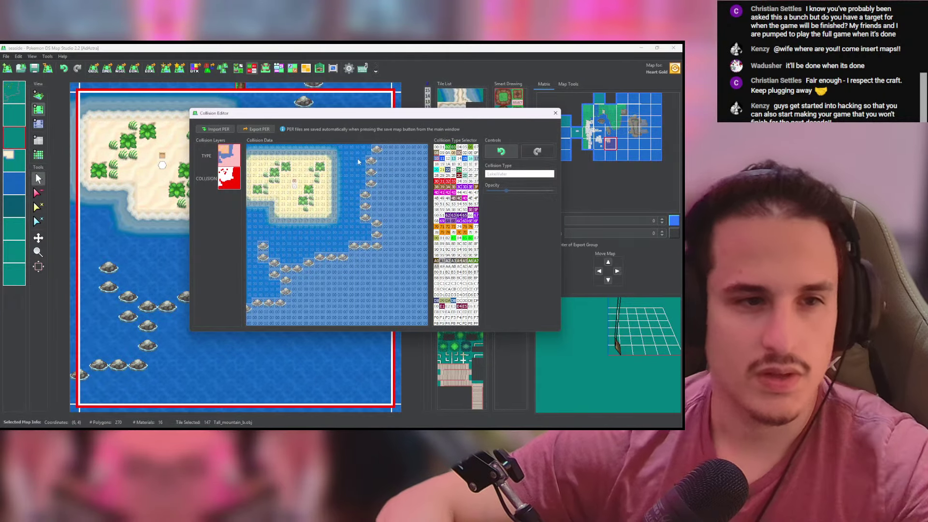
pyautogui.click(231, 177)
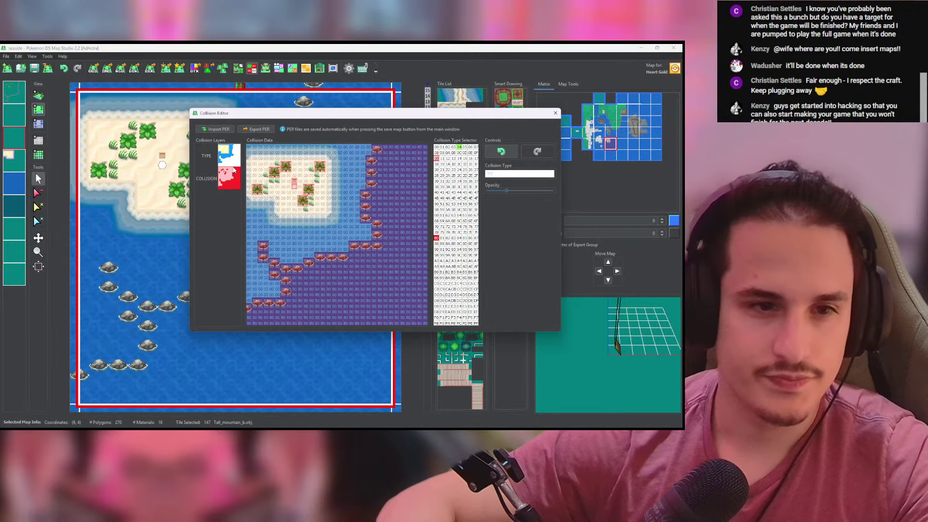
pyautogui.click(554, 115)
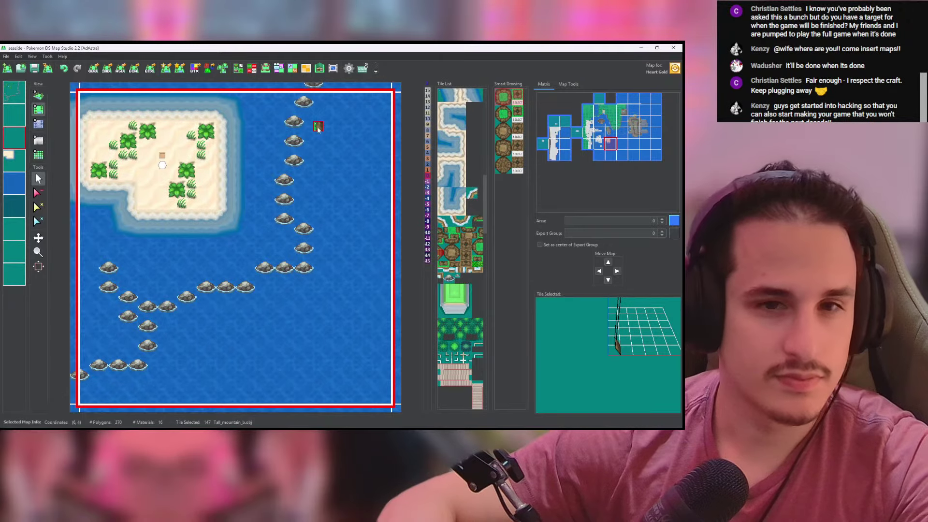
# Step: Open the Collision Editor for the map directly north, lower the overlay opacity, and mark the peninsula's cliff edges as impassable
pyautogui.press('Up')
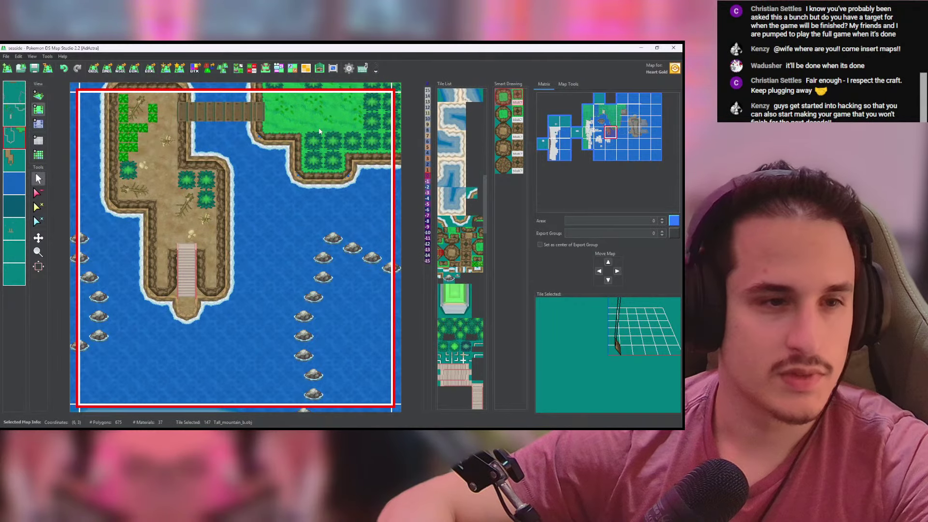
pyautogui.click(251, 68)
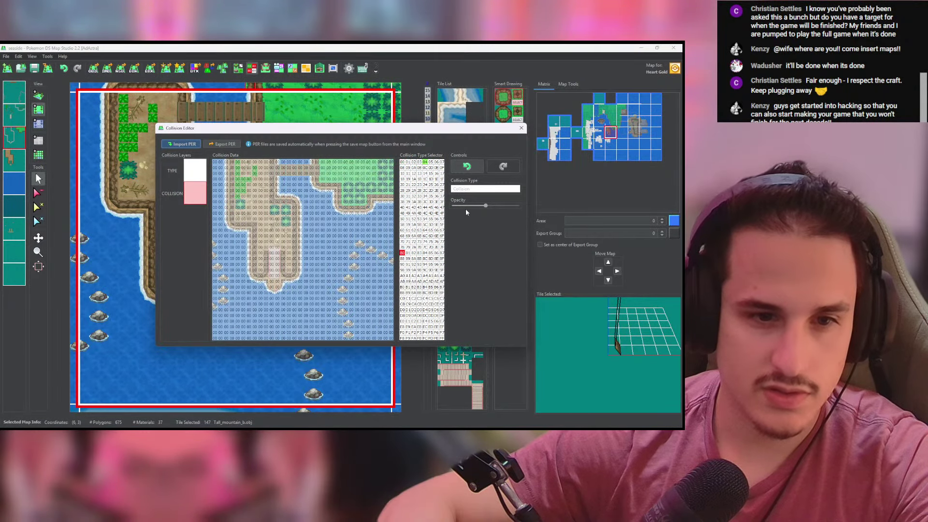
pyautogui.moveTo(486, 206); pyautogui.dragTo(472, 207)
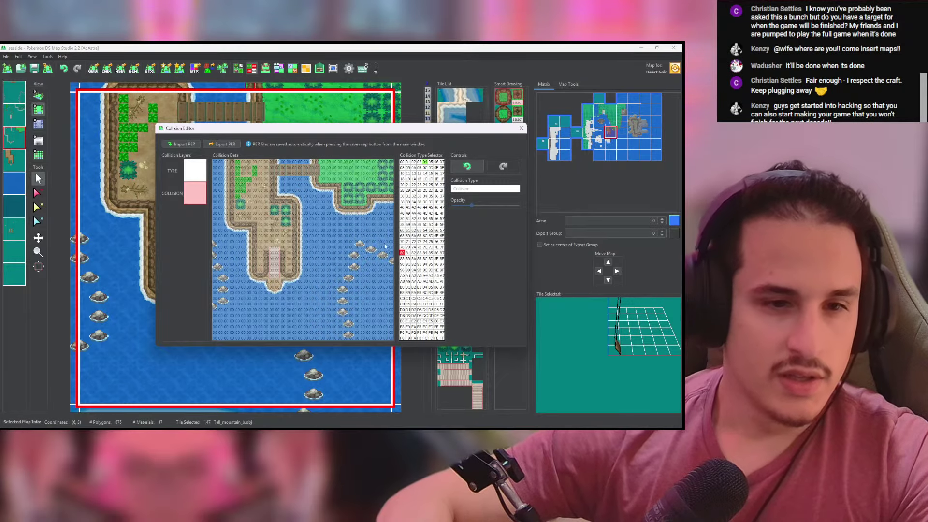
pyautogui.click(233, 164)
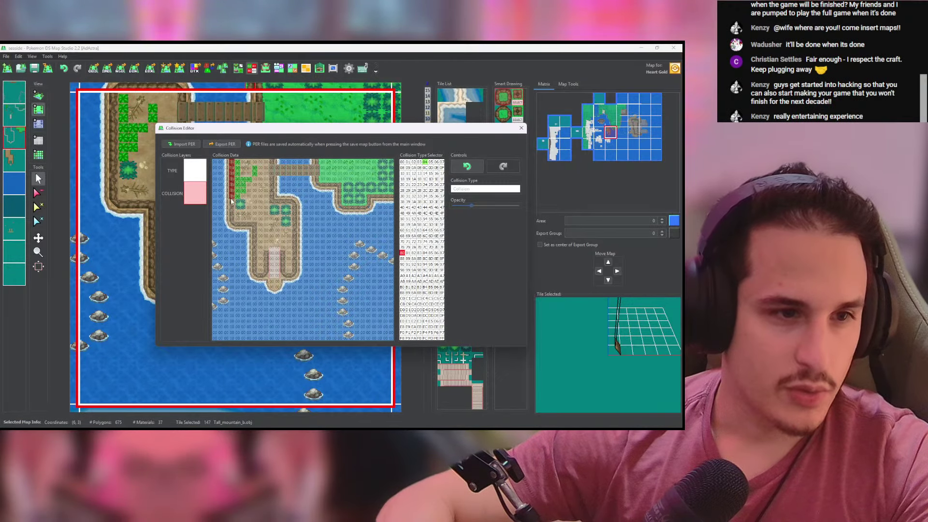
pyautogui.moveTo(231, 201); pyautogui.dragTo(236, 225)
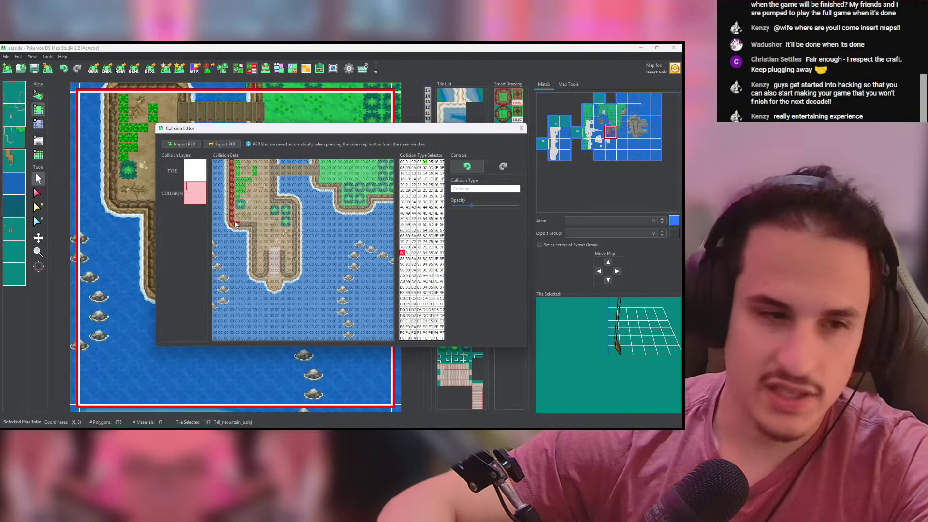
pyautogui.moveTo(235, 223)
pyautogui.mouseDown()
pyautogui.moveTo(250, 225)
pyautogui.moveTo(250, 259)
pyautogui.moveTo(266, 279)
pyautogui.moveTo(268, 258)
pyautogui.moveTo(285, 279)
pyautogui.moveTo(296, 275)
pyautogui.moveTo(297, 220)
pyautogui.moveTo(284, 226)
pyautogui.moveTo(272, 177)
pyautogui.moveTo(294, 218)
pyautogui.moveTo(286, 205)
pyautogui.mouseUp()
pyautogui.click(401, 162)
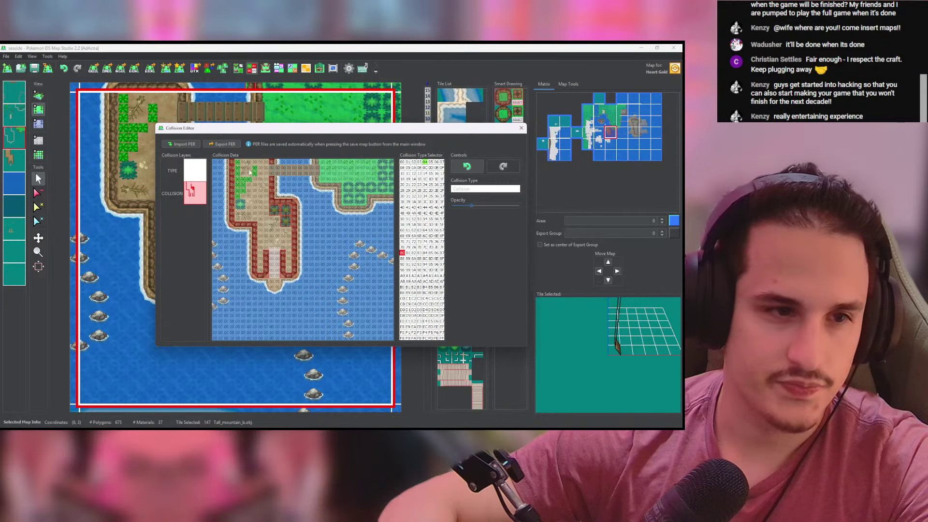
# Step: Mark the trees and fallen branches on the peninsula's dirt ground as impassable
pyautogui.moveTo(244, 163); pyautogui.dragTo(249, 174)
pyautogui.rightClick(245, 185)
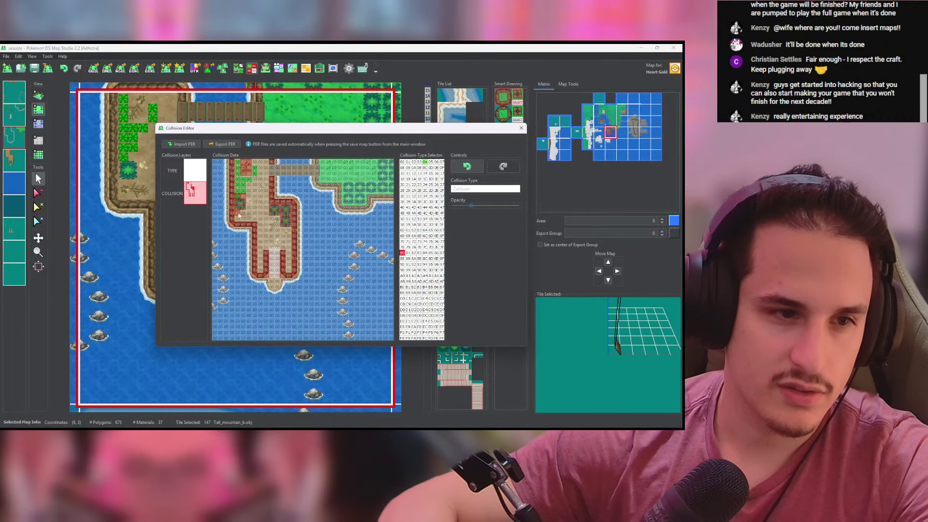
pyautogui.rightClick(249, 220)
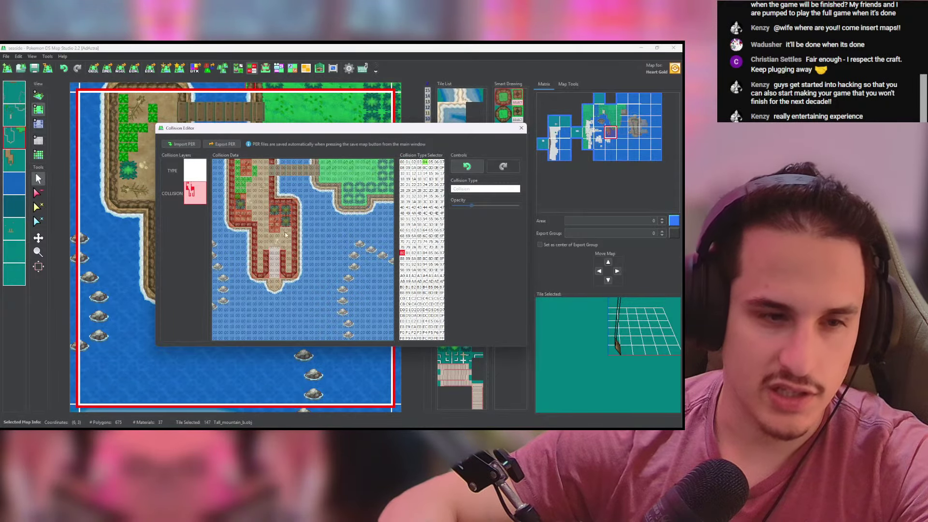
# Step: Mark the rock chains in the sea west and east of the peninsula as impassable
pyautogui.moveTo(352, 129); pyautogui.dragTo(469, 121)
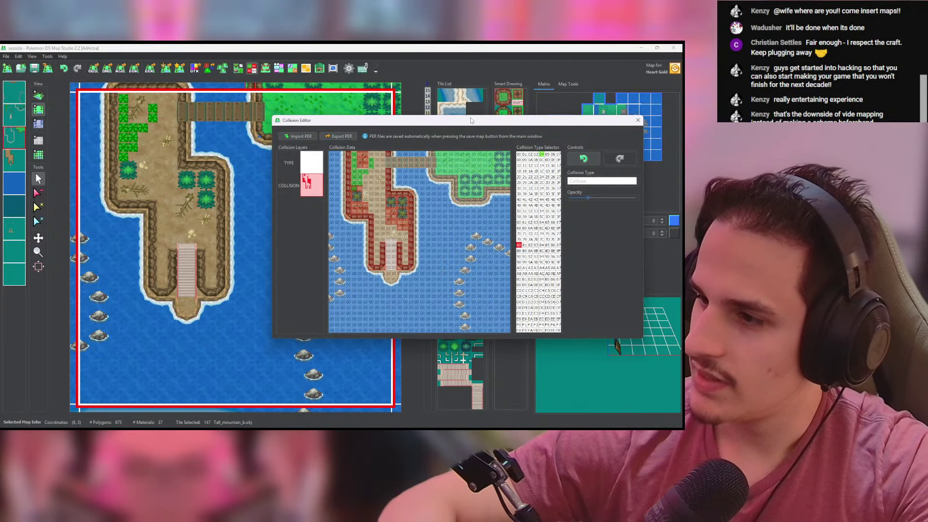
pyautogui.moveTo(471, 118); pyautogui.dragTo(343, 121)
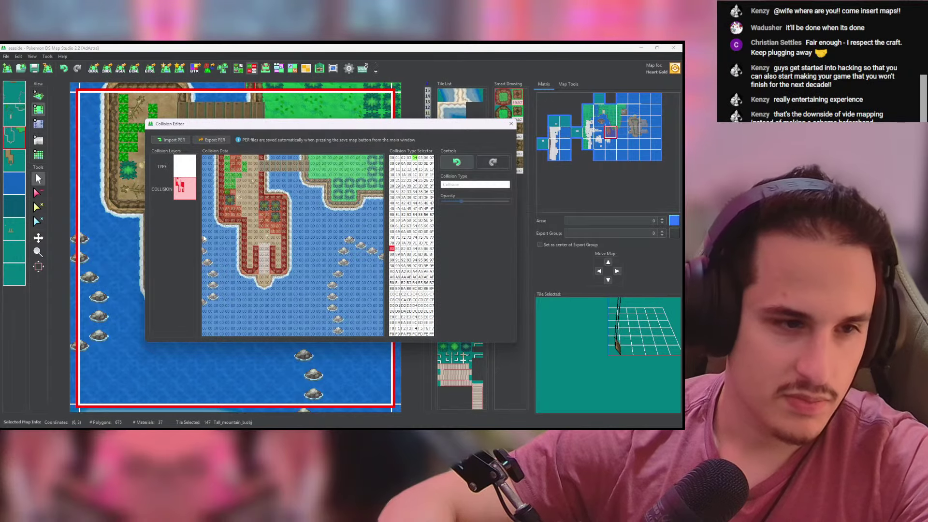
pyautogui.moveTo(204, 238)
pyautogui.mouseDown()
pyautogui.moveTo(216, 300)
pyautogui.moveTo(201, 306)
pyautogui.mouseUp()
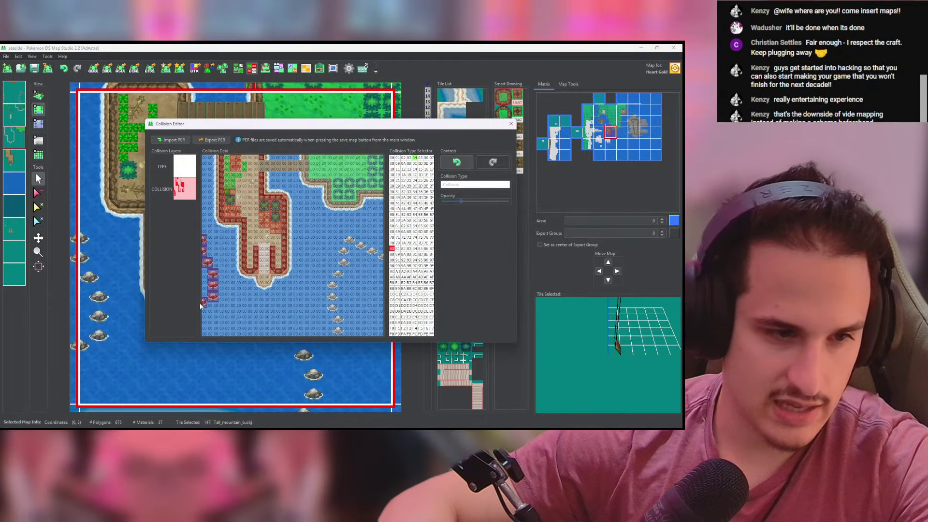
pyautogui.moveTo(381, 255)
pyautogui.mouseDown()
pyautogui.moveTo(349, 246)
pyautogui.moveTo(337, 335)
pyautogui.mouseUp()
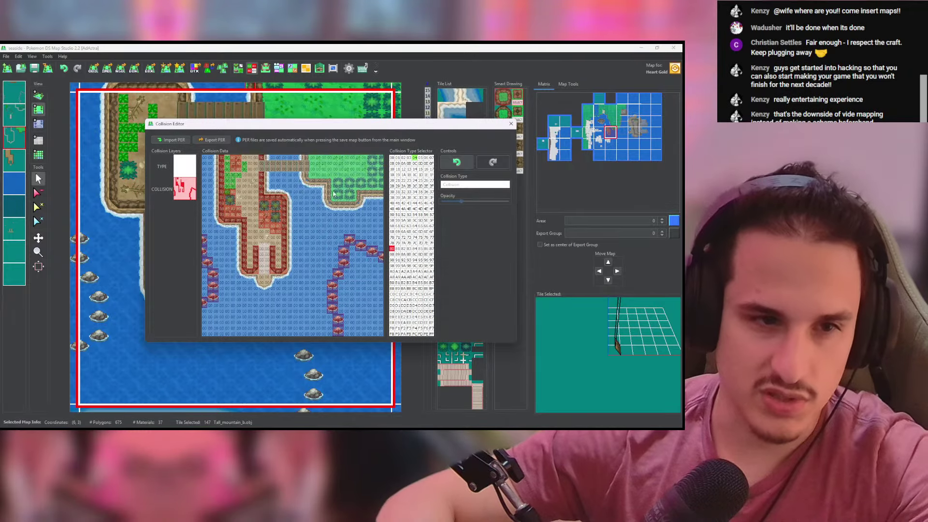
# Step: Mark the trees and cliff edges of the northeast grassland as impassable
pyautogui.moveTo(371, 159)
pyautogui.mouseDown()
pyautogui.moveTo(381, 162)
pyautogui.moveTo(381, 187)
pyautogui.moveTo(334, 187)
pyautogui.moveTo(343, 181)
pyautogui.moveTo(337, 202)
pyautogui.moveTo(375, 177)
pyautogui.mouseUp()
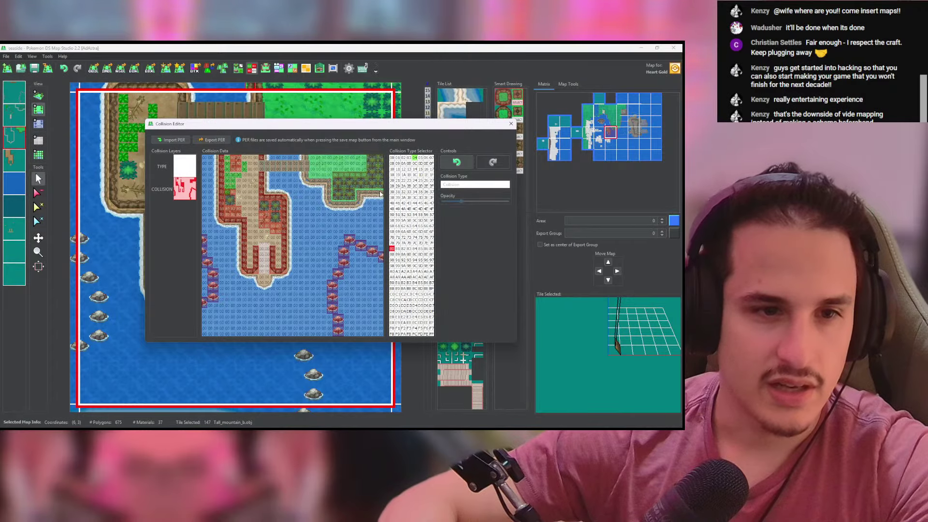
pyautogui.moveTo(382, 192); pyautogui.dragTo(358, 192)
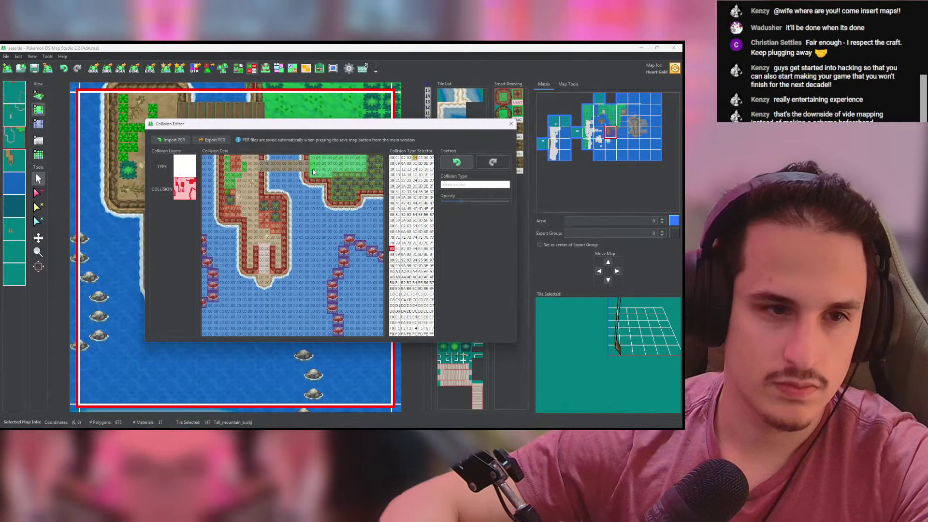
# Step: Mark the peninsula's grass patches as tall grass on the type layer
pyautogui.click(182, 169)
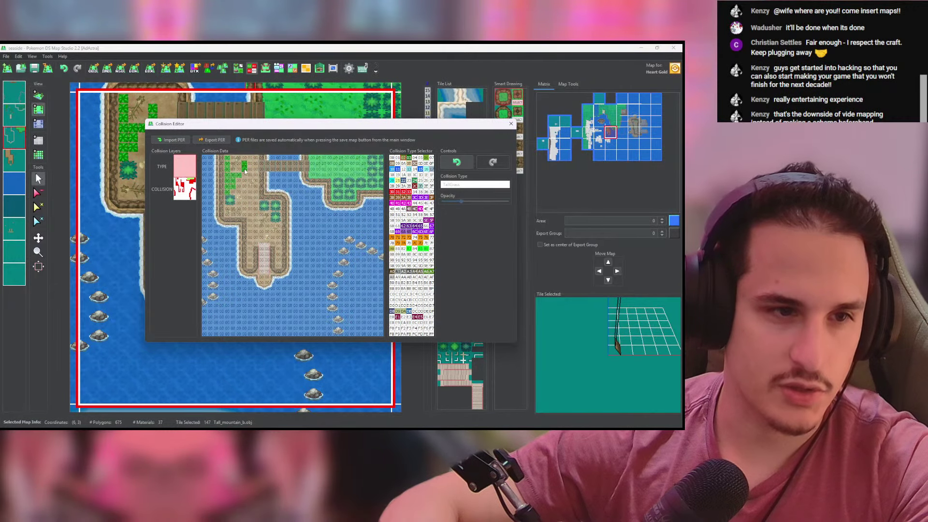
pyautogui.moveTo(228, 161)
pyautogui.mouseDown()
pyautogui.moveTo(227, 187)
pyautogui.moveTo(239, 175)
pyautogui.mouseUp()
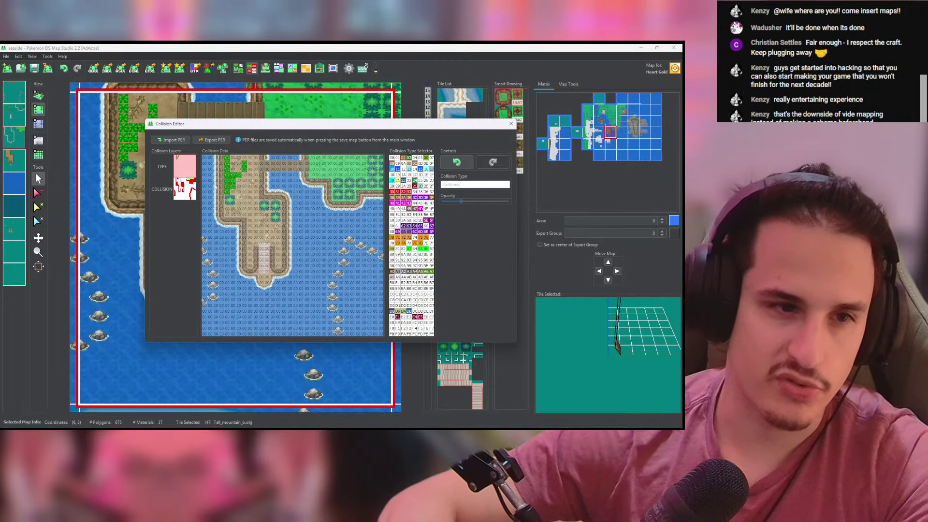
# Step: Mark the sea strips directly north and south of the wooden bridge as water on the type layer
pyautogui.click(187, 189)
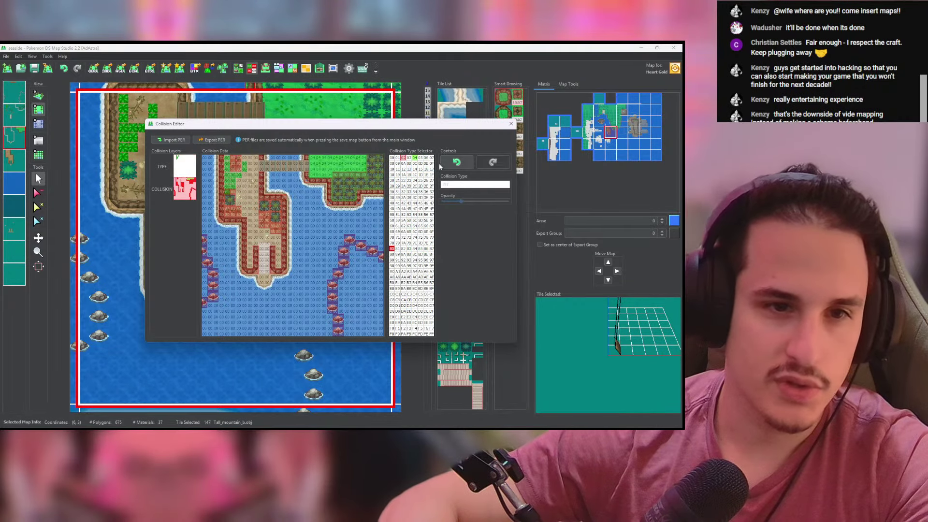
pyautogui.click(186, 167)
pyautogui.click(393, 170)
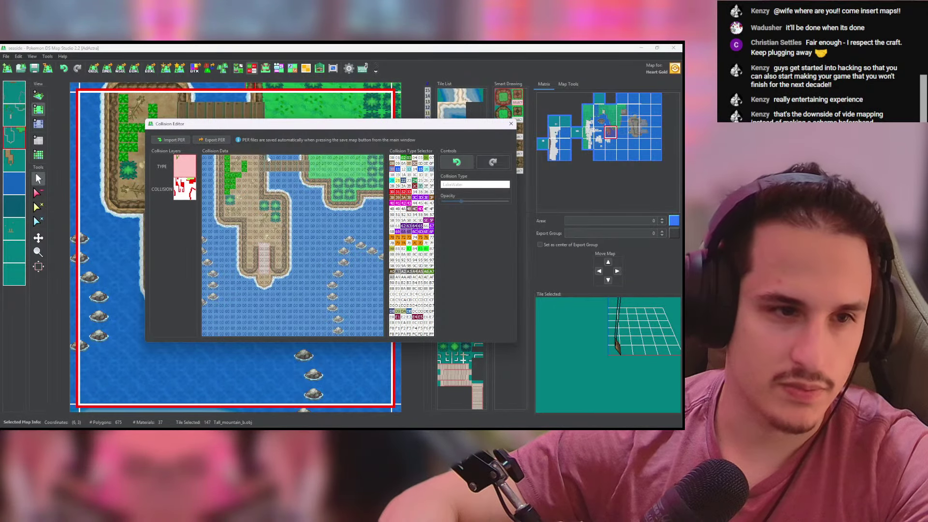
pyautogui.moveTo(269, 158); pyautogui.dragTo(294, 159)
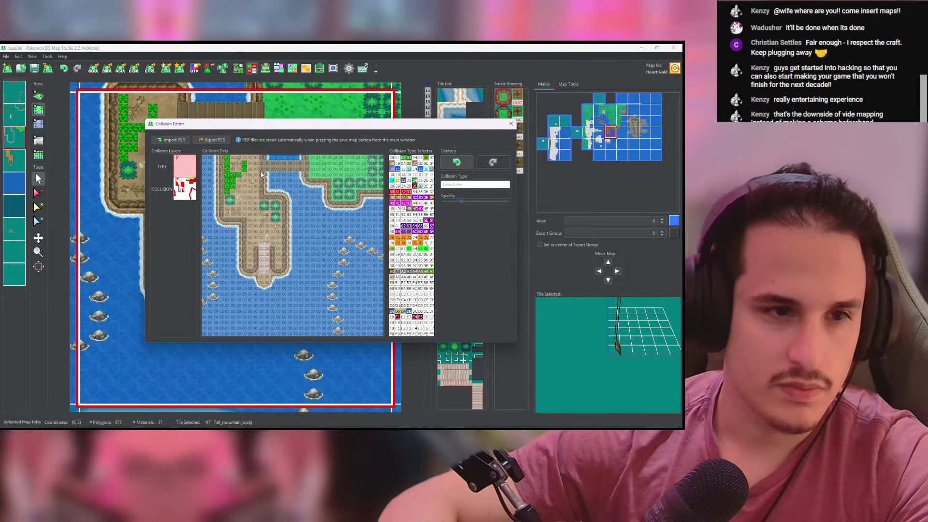
pyautogui.moveTo(269, 177); pyautogui.dragTo(299, 179)
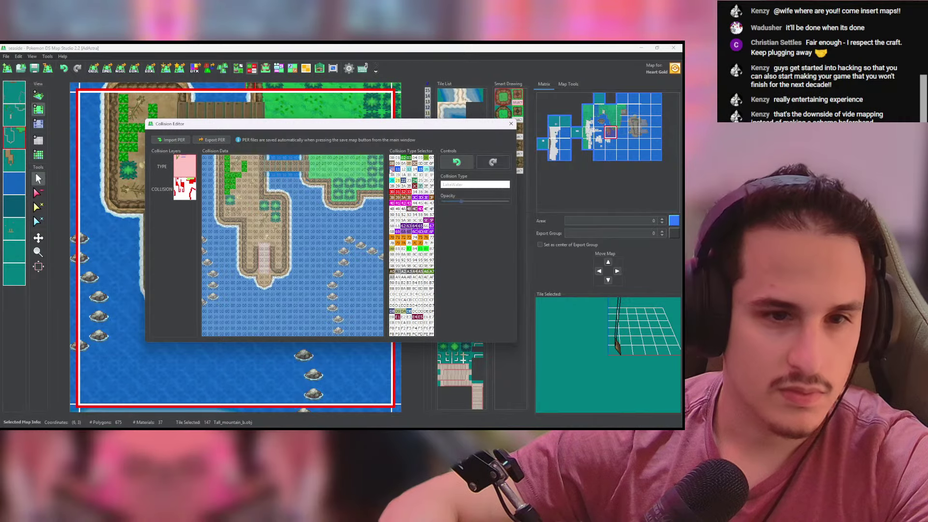
# Step: Mark the wooden bridge between the peninsula and the grassland as Bridge over water on the type layer
pyautogui.click(409, 237)
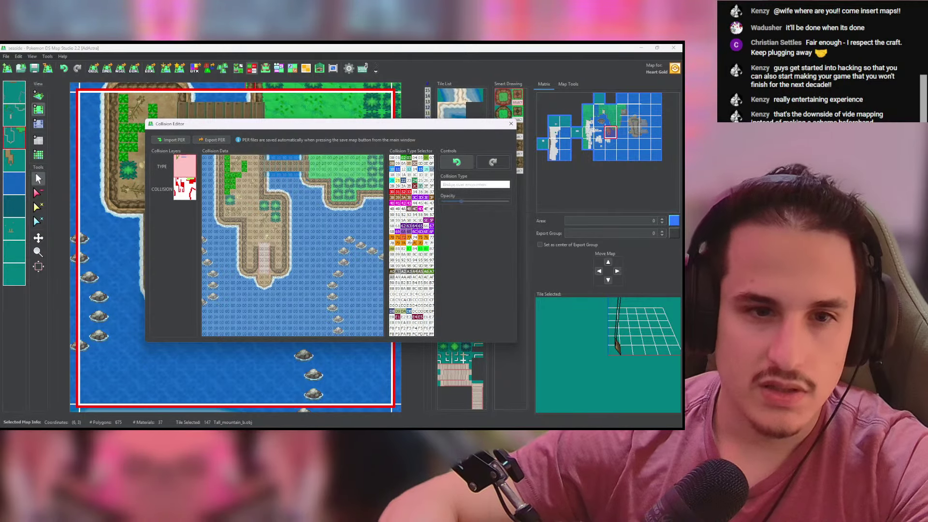
pyautogui.click(398, 238)
pyautogui.click(393, 238)
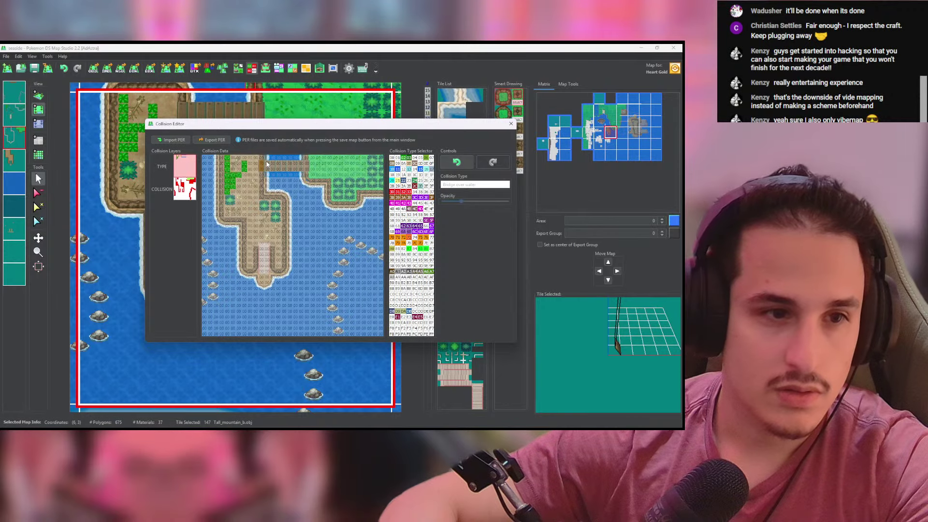
pyautogui.moveTo(268, 164)
pyautogui.mouseDown()
pyautogui.moveTo(301, 169)
pyautogui.moveTo(268, 165)
pyautogui.mouseUp()
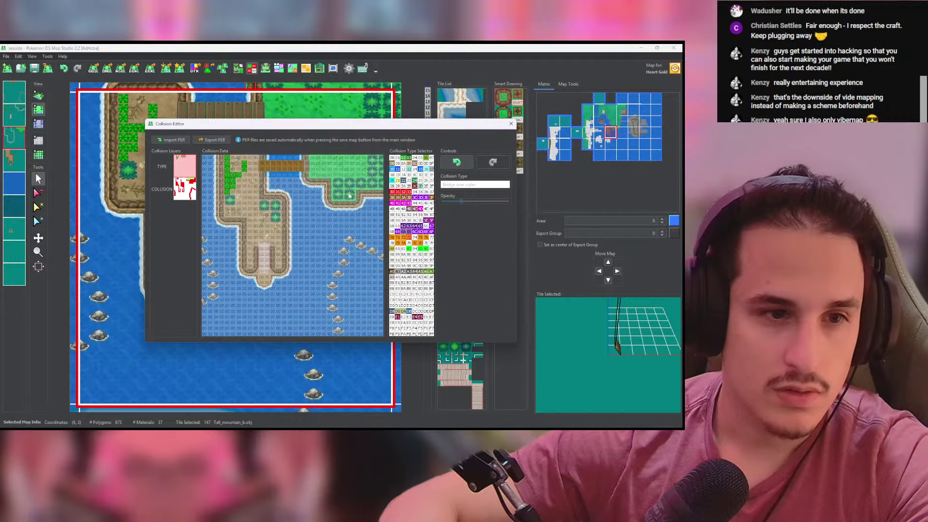
pyautogui.click(404, 238)
pyautogui.click(392, 238)
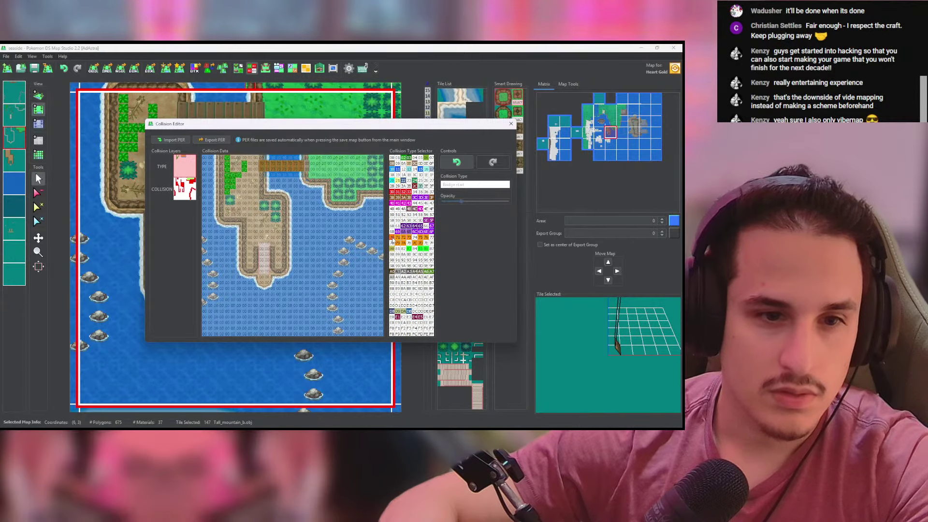
pyautogui.click(415, 238)
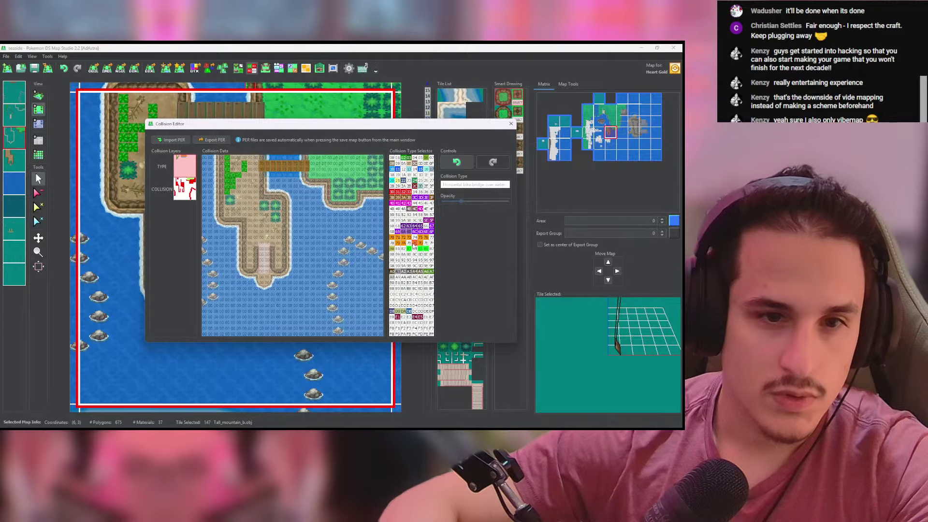
pyautogui.click(396, 242)
pyautogui.click(393, 238)
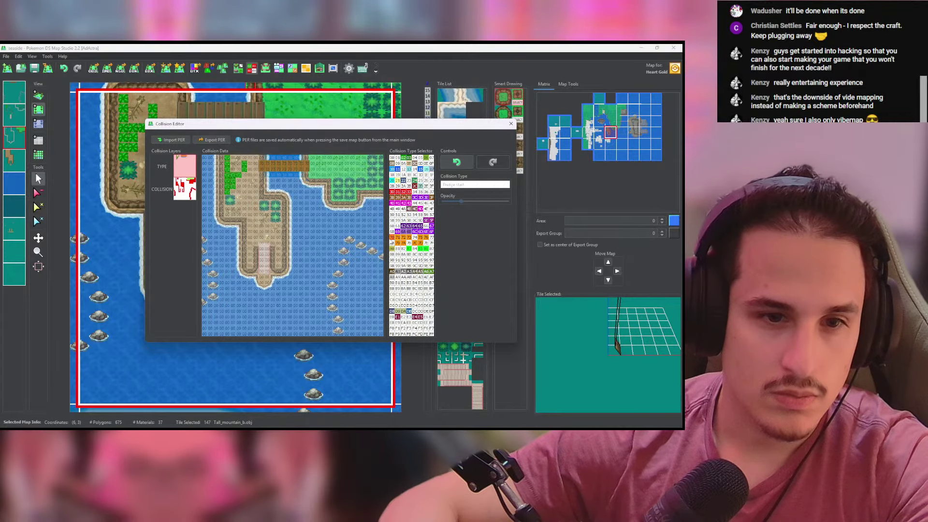
# Step: Paint the water type along the peninsula's shoreline and around the rock chain to its west
pyautogui.moveTo(278, 179)
pyautogui.mouseDown()
pyautogui.moveTo(270, 193)
pyautogui.moveTo(287, 196)
pyautogui.moveTo(295, 213)
pyautogui.moveTo(292, 205)
pyautogui.moveTo(291, 276)
pyautogui.moveTo(273, 289)
pyautogui.moveTo(239, 274)
pyautogui.moveTo(237, 232)
pyautogui.moveTo(218, 227)
pyautogui.moveTo(217, 157)
pyautogui.moveTo(205, 233)
pyautogui.mouseUp()
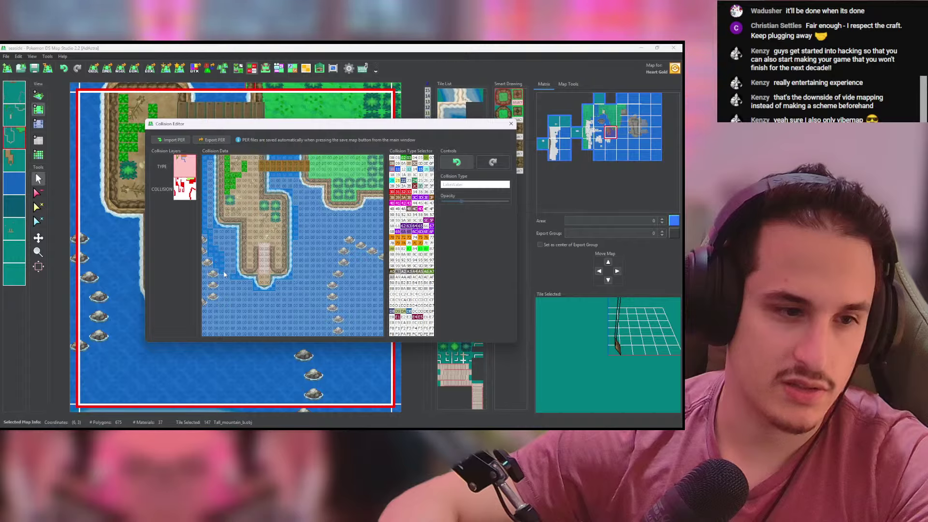
pyautogui.moveTo(224, 274); pyautogui.dragTo(226, 304)
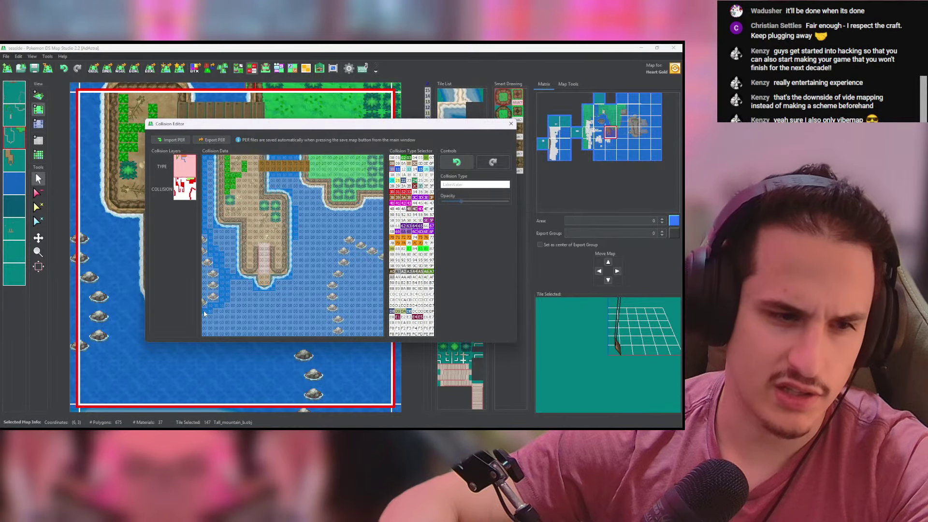
pyautogui.click(204, 310)
pyautogui.moveTo(211, 220); pyautogui.dragTo(210, 162)
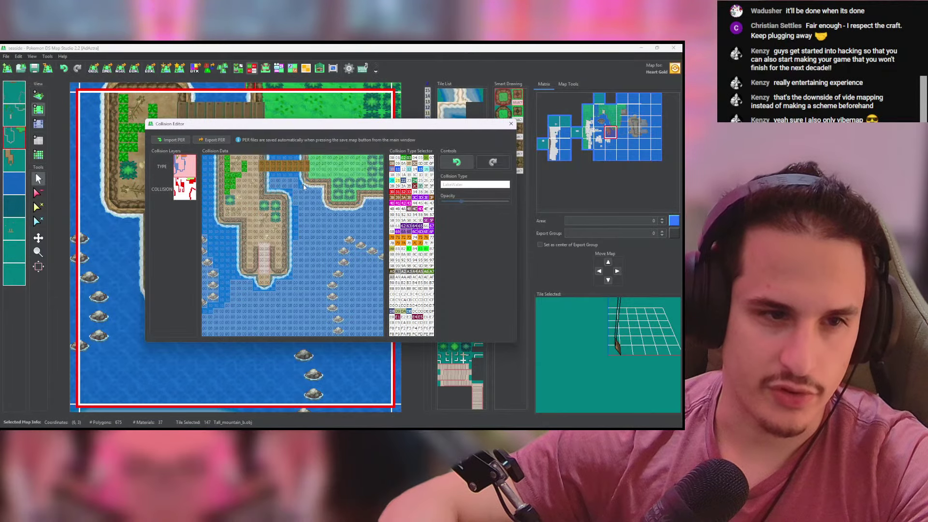
# Step: Outline the eastern rock chain with the water type, fill the open sea around the peninsula, and close the collision editor
pyautogui.moveTo(341, 213)
pyautogui.mouseDown()
pyautogui.moveTo(379, 205)
pyautogui.moveTo(383, 240)
pyautogui.moveTo(338, 241)
pyautogui.mouseUp()
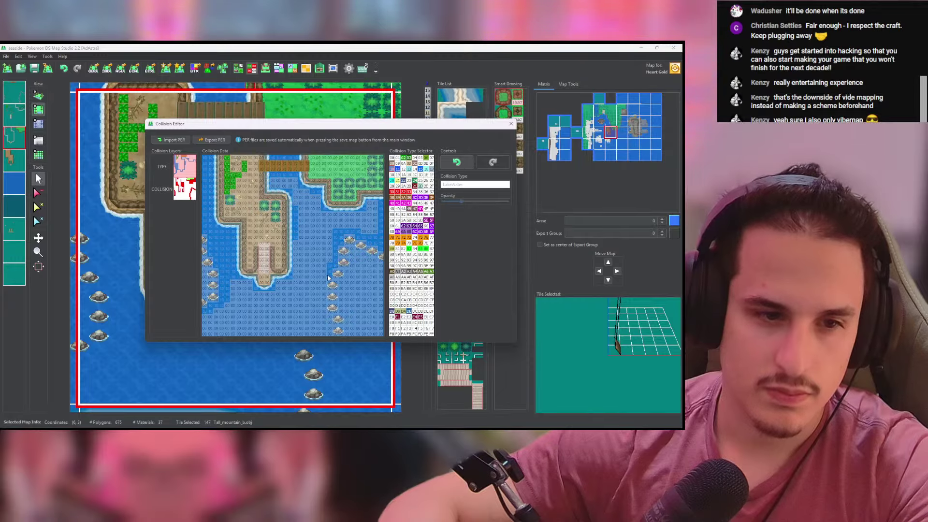
pyautogui.moveTo(323, 293); pyautogui.dragTo(330, 334)
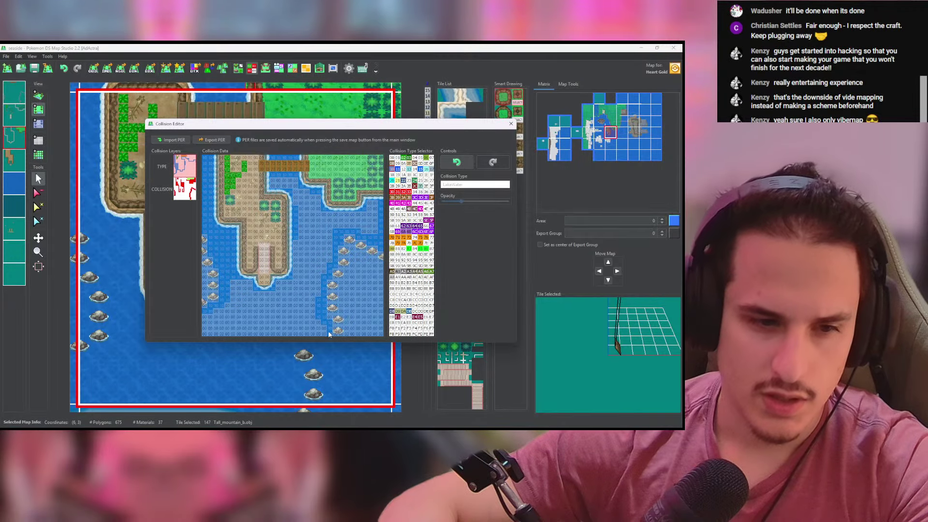
pyautogui.click(297, 315)
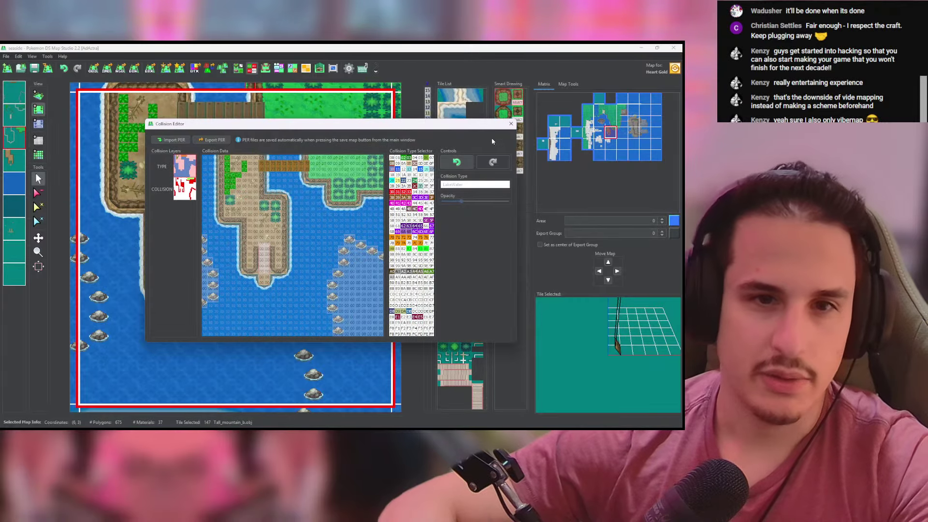
pyautogui.click(510, 124)
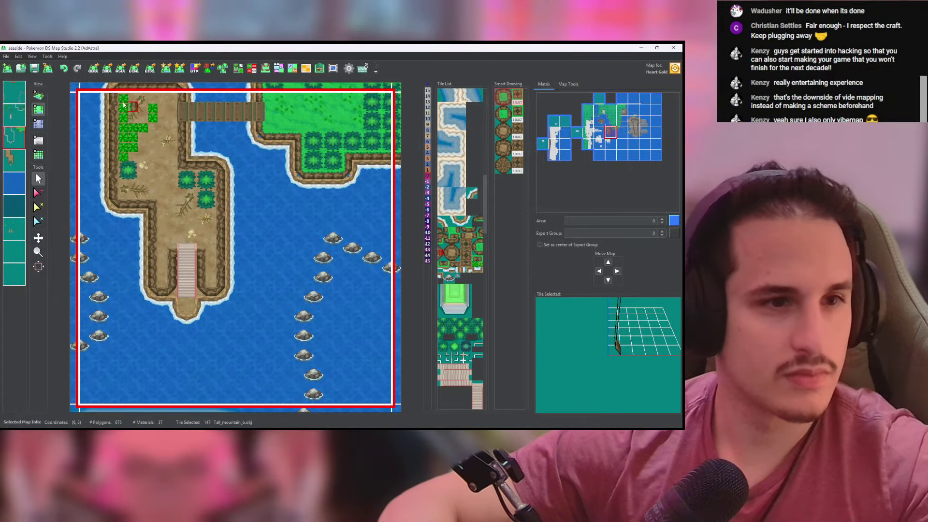
# Step: Examine the cliff corners along the shore by the wooden bridge in 3D, and locate them in the tile view
pyautogui.click(38, 96)
pyautogui.scroll(8, 202, 263)
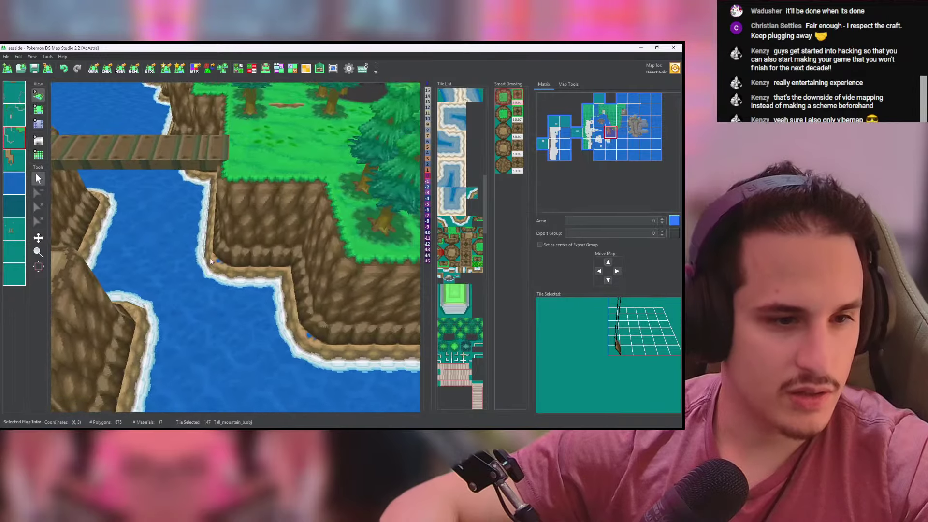
pyautogui.moveTo(202, 262); pyautogui.dragTo(167, 253, button='middle')
pyautogui.moveTo(86, 138); pyautogui.dragTo(213, 169, button='middle')
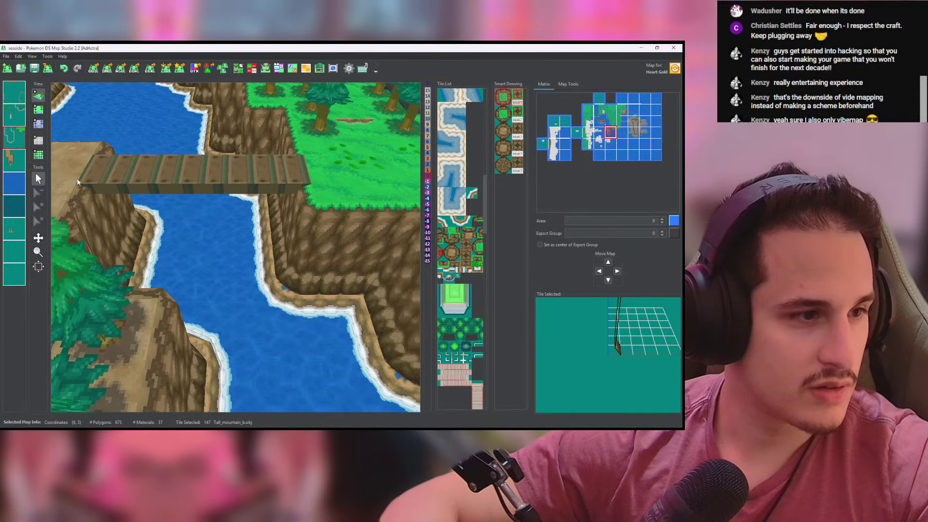
pyautogui.click(18, 134)
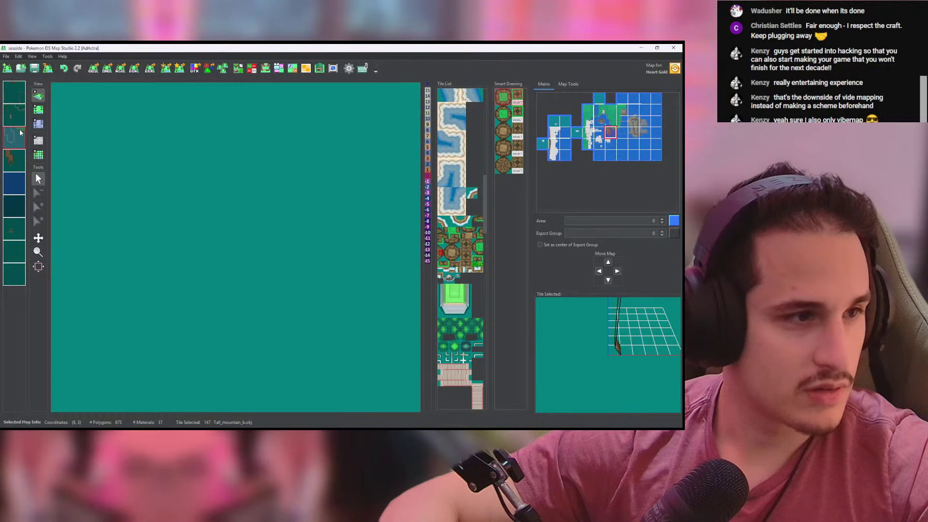
pyautogui.click(38, 109)
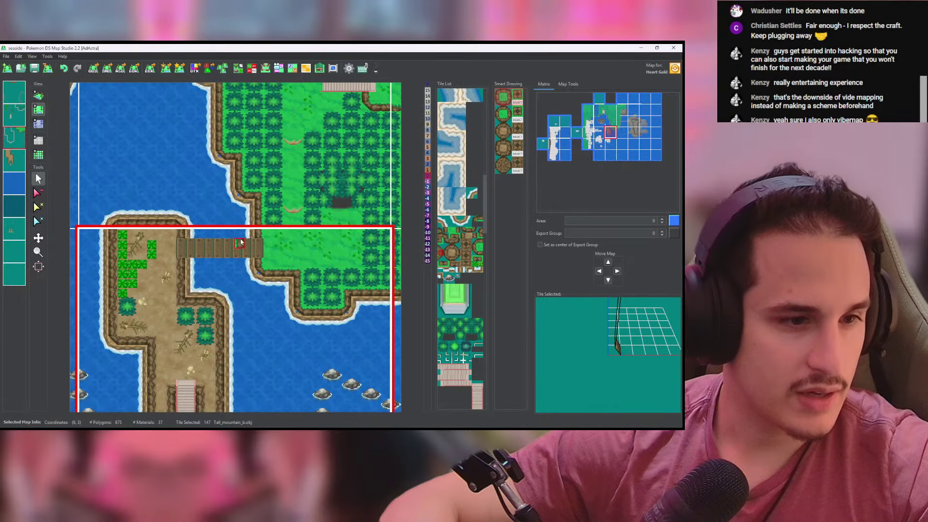
pyautogui.moveTo(236, 241); pyautogui.dragTo(231, 344, button='middle')
pyautogui.moveTo(188, 163); pyautogui.dragTo(225, 197, button='middle')
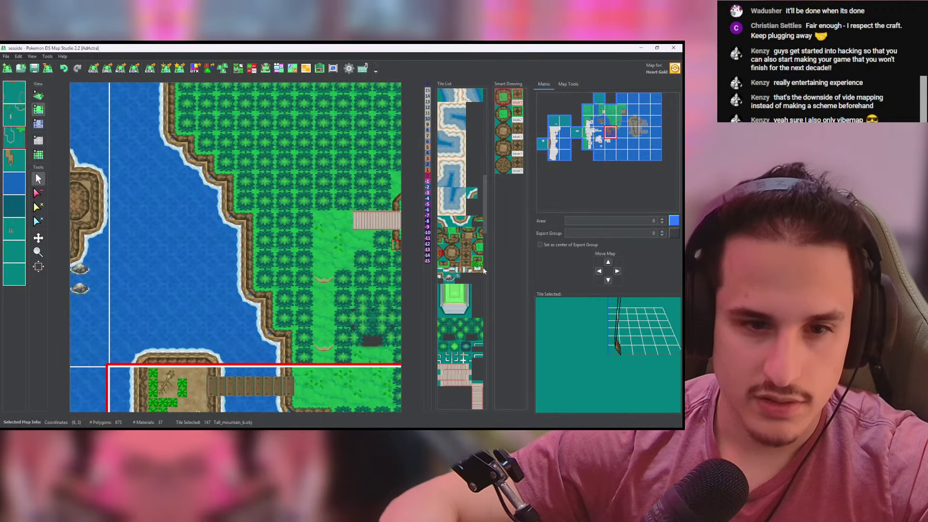
# Step: Place shore_terr16DL tiles on the first layer at the west-facing cliff corners of the forest coast north of the bridge
pyautogui.scroll(-1, 486, 225)
pyautogui.moveTo(488, 257); pyautogui.dragTo(487, 278)
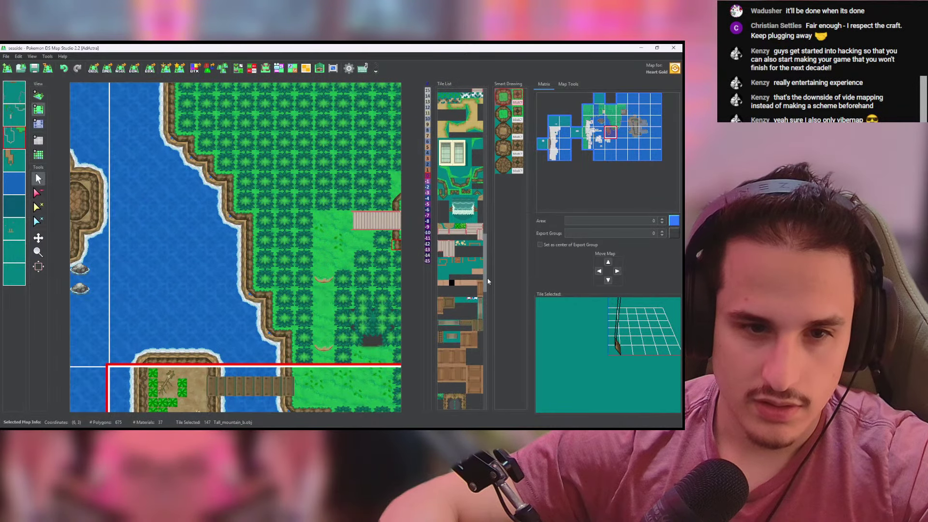
pyautogui.click(446, 227)
pyautogui.rightClick(7, 135)
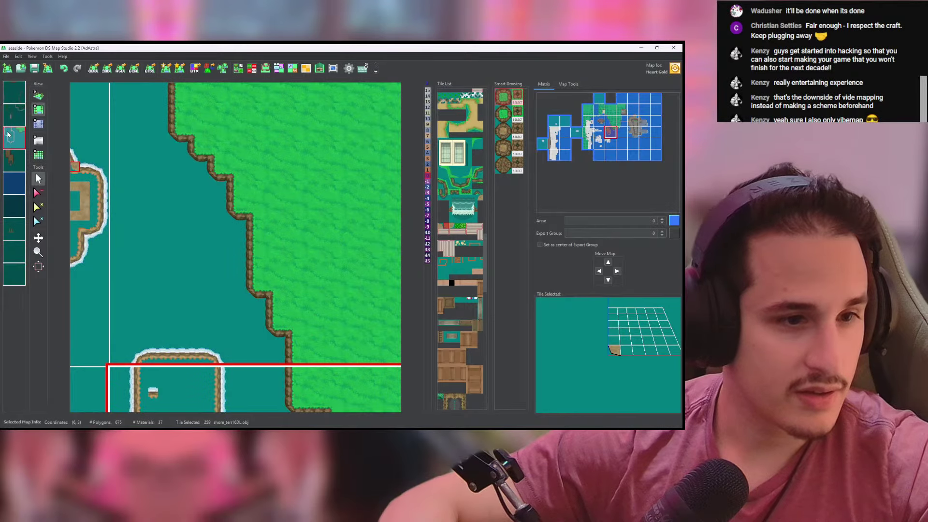
pyautogui.rightClick(16, 116)
pyautogui.rightClick(18, 96)
pyautogui.rightClick(18, 96)
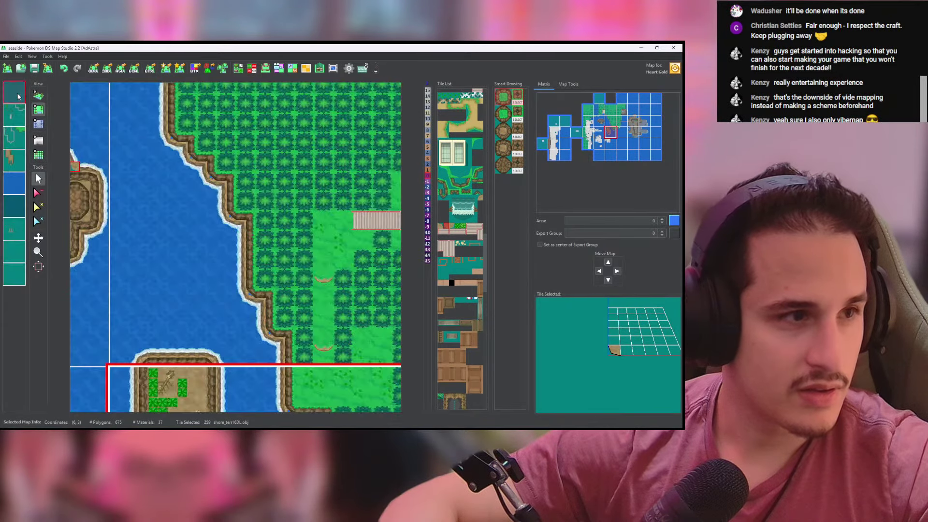
pyautogui.click(183, 148)
pyautogui.click(211, 176)
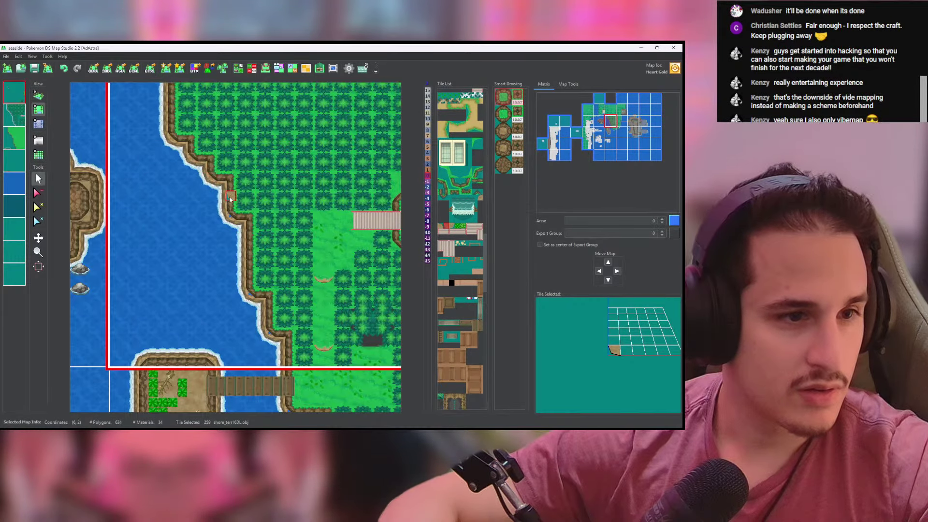
pyautogui.click(232, 216)
pyautogui.moveTo(254, 274); pyautogui.dragTo(229, 198, button='middle')
pyautogui.click(229, 218)
pyautogui.click(247, 259)
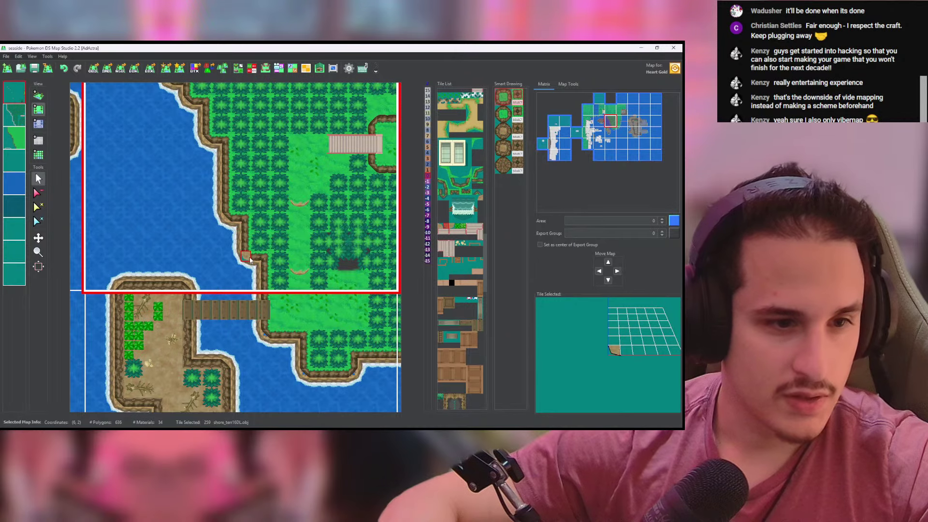
# Step: Add shore_terr16DL tiles at the southwest cliff corners of the grassland just below the wooden bridge
pyautogui.moveTo(275, 324); pyautogui.dragTo(231, 254, button='middle')
pyautogui.click(221, 265)
pyautogui.click(271, 304)
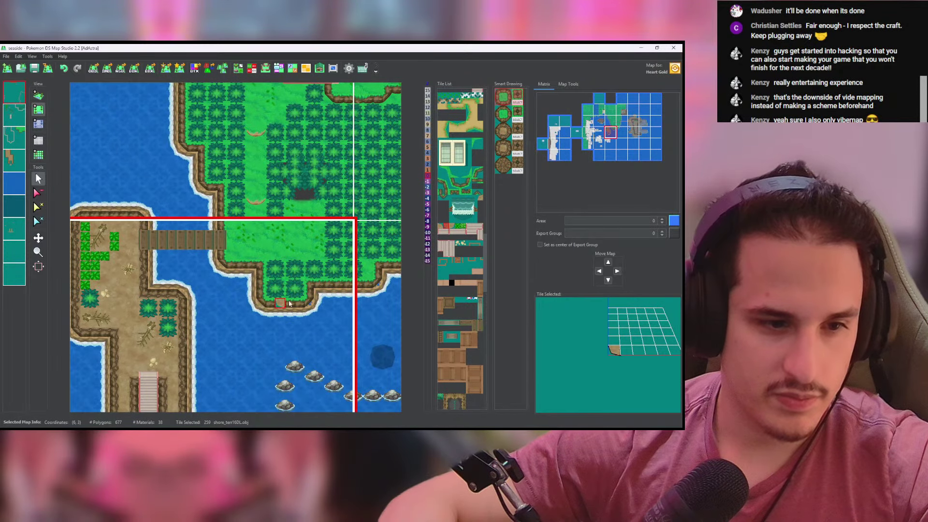
# Step: Place shore_terr16DR tiles at the southeast-facing cliff corners along the grassland's south and east coast
pyautogui.moveTo(271, 307); pyautogui.dragTo(229, 256, button='middle')
pyautogui.scroll(-1, 231, 255)
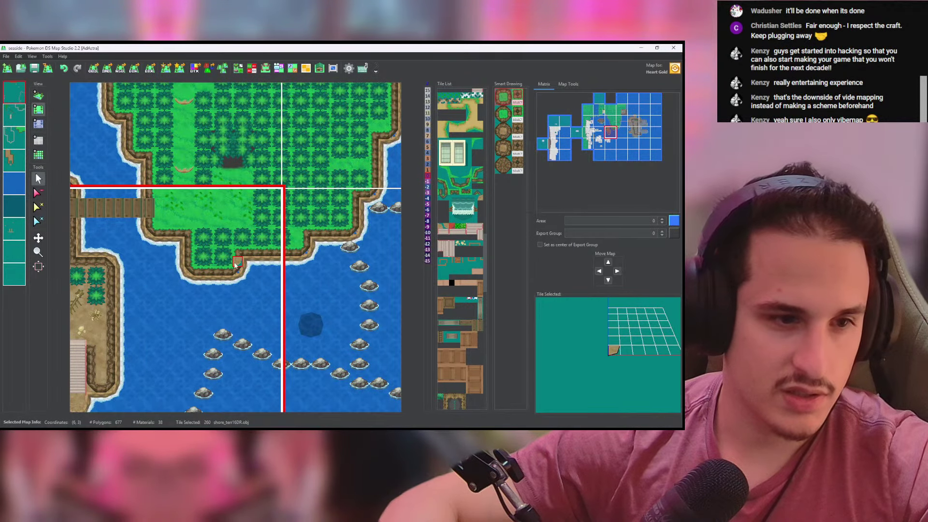
pyautogui.click(347, 232)
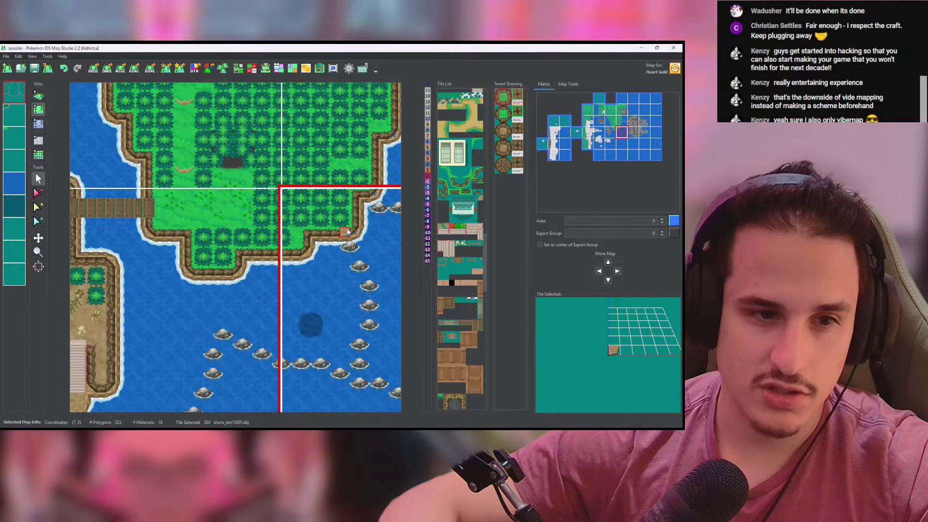
pyautogui.click(347, 232)
pyautogui.moveTo(347, 232); pyautogui.dragTo(292, 243, button='middle')
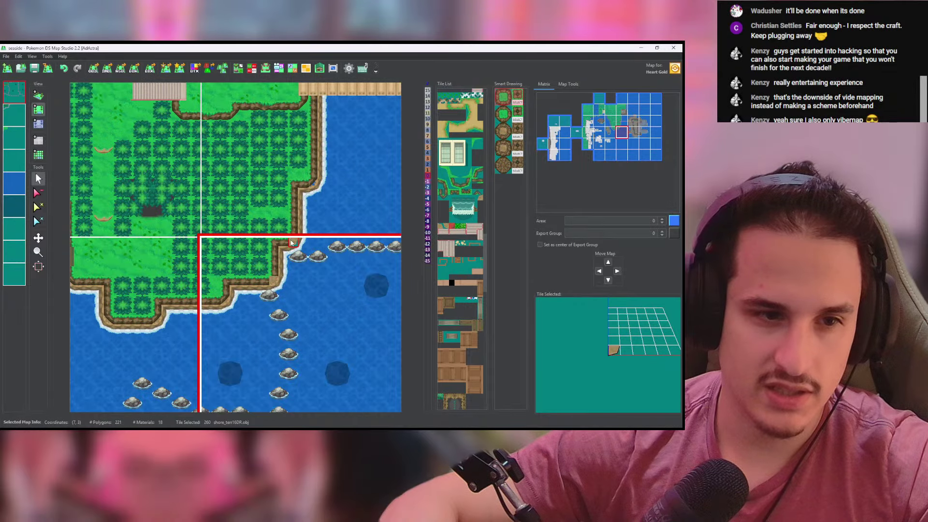
pyautogui.click(311, 183)
pyautogui.click(312, 183)
# Step: Save the map and review the forest coast's cliff corners in 3D
pyautogui.moveTo(308, 168); pyautogui.dragTo(298, 300, button='middle')
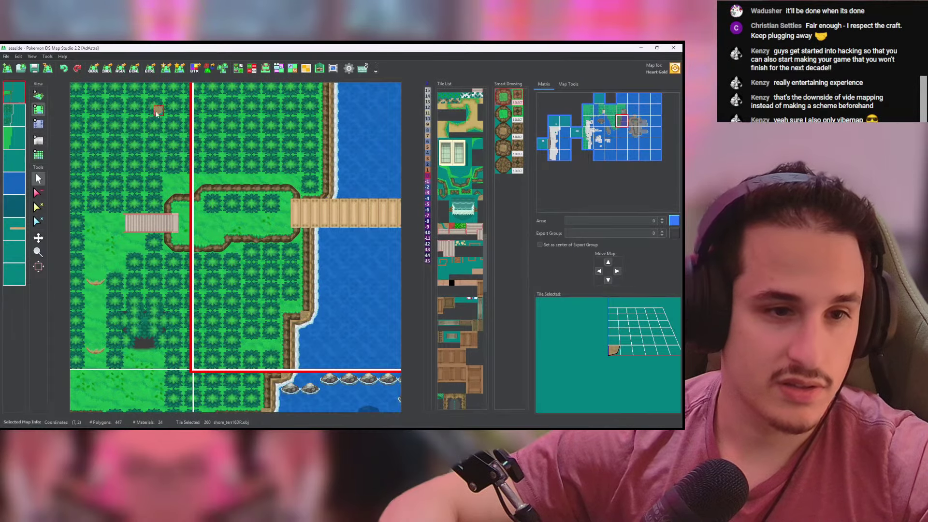
pyautogui.hotkey('ctrl', 's')
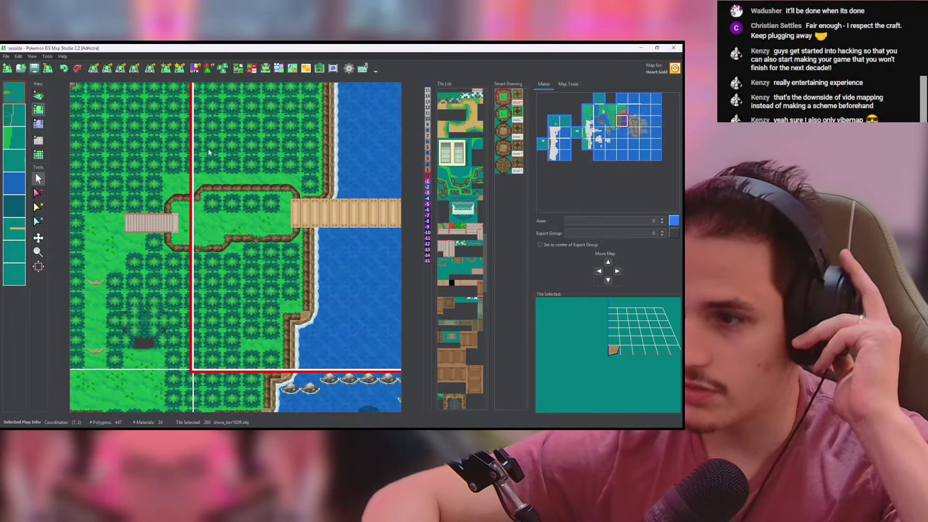
pyautogui.click(38, 95)
pyautogui.moveTo(140, 155); pyautogui.dragTo(200, 76)
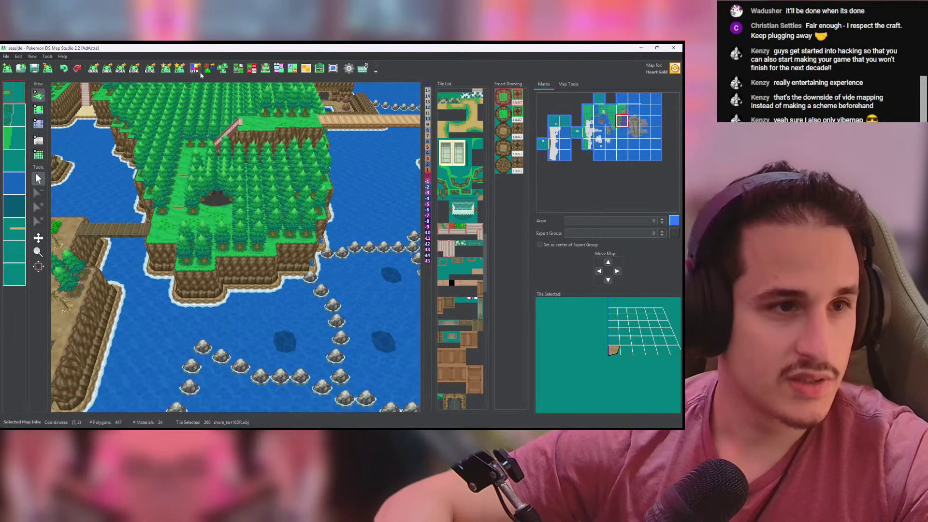
# Step: Assign area 1 to the two northern maps in the east column of the western beach group
pyautogui.click(564, 121)
pyautogui.click(652, 220)
pyautogui.write('1')
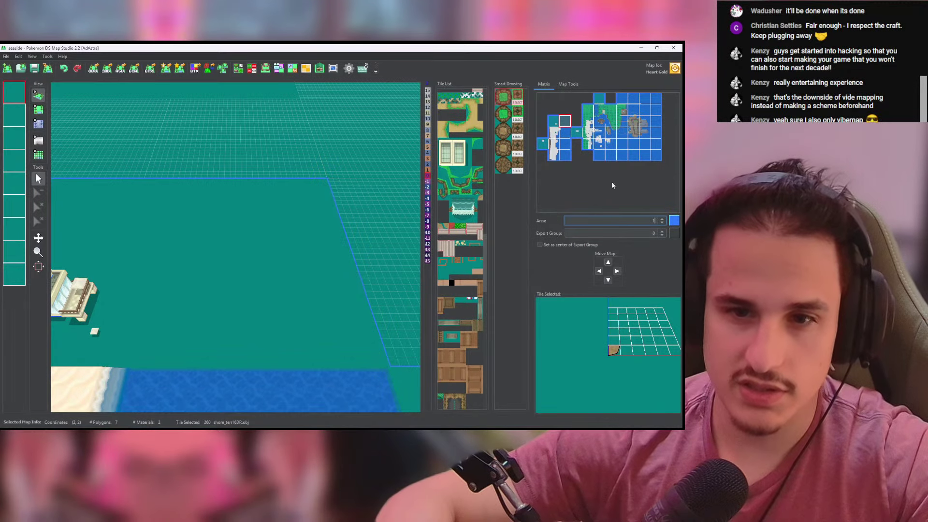
pyautogui.press('Tab')
pyautogui.click(564, 132)
pyautogui.click(635, 220)
pyautogui.write('1')
pyautogui.press('Tab')
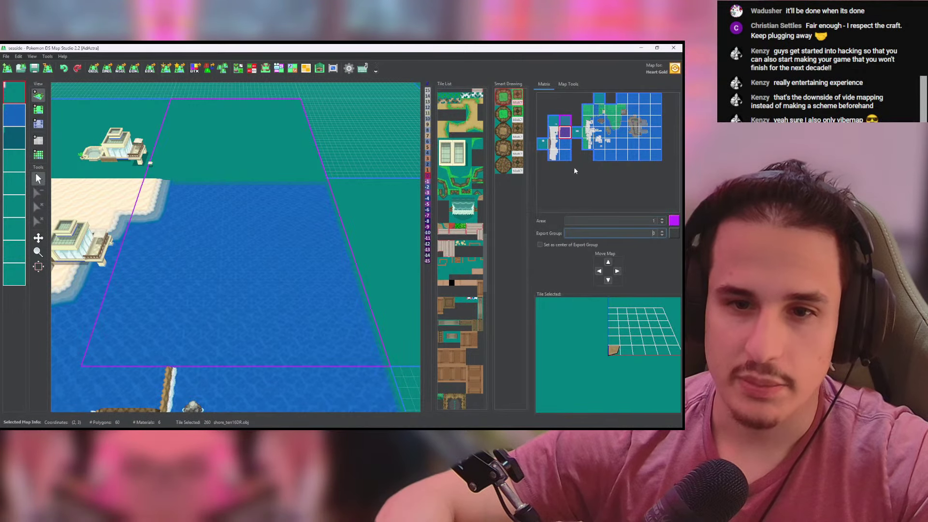
# Step: Assign area 1 to the two southern sea maps in the east column of the western beach group
pyautogui.click(565, 144)
pyautogui.click(641, 220)
pyautogui.write('1')
pyautogui.press('Tab')
pyautogui.click(564, 154)
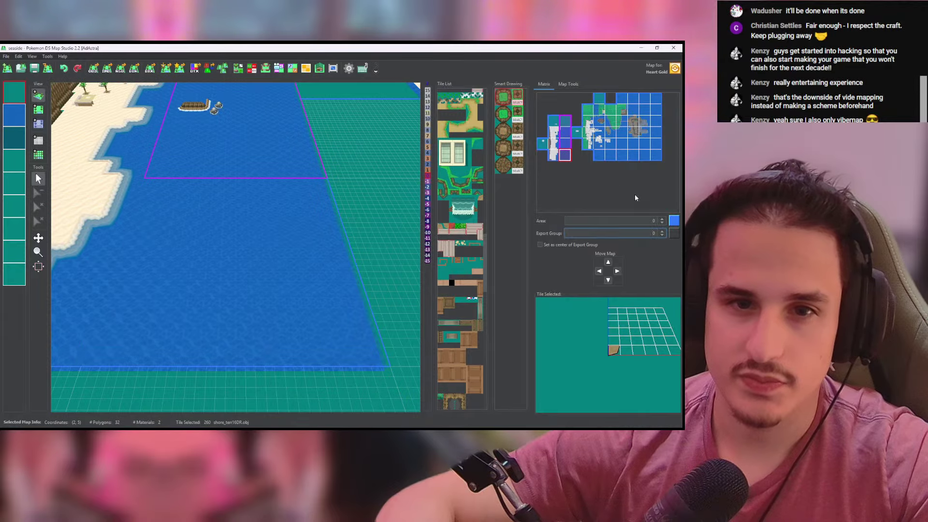
pyautogui.click(660, 220)
pyautogui.write('1')
pyautogui.press('Tab')
# Step: Assign area 1 to the beach column's maps from south to north and to the single map west of it
pyautogui.click(557, 156)
pyautogui.doubleClick(640, 221)
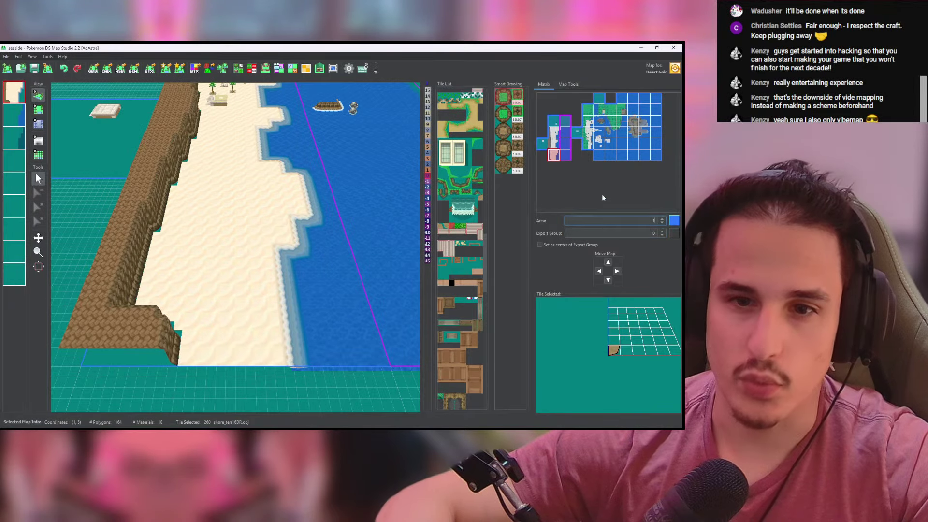
pyautogui.write('1')
pyautogui.press('Tab')
pyautogui.click(555, 144)
pyautogui.doubleClick(643, 221)
pyautogui.write('1')
pyautogui.press('Tab')
pyautogui.click(553, 129)
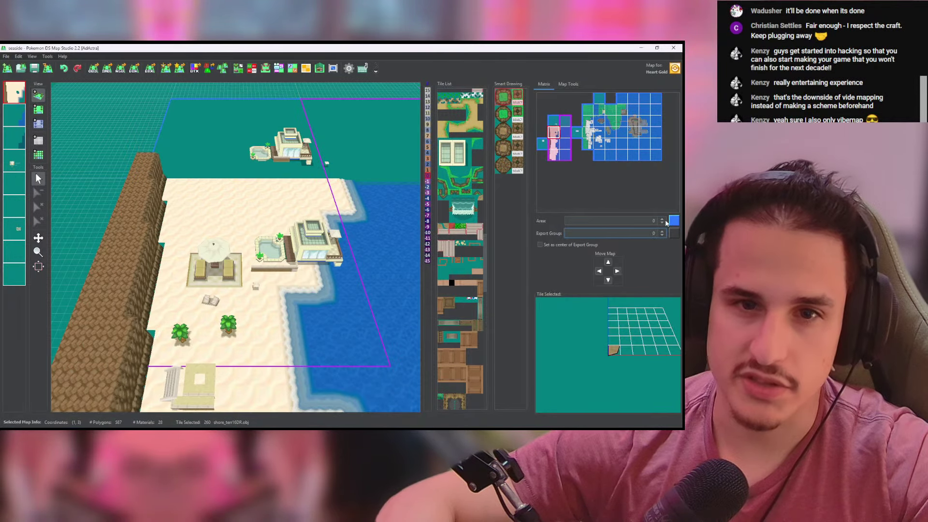
pyautogui.click(542, 143)
pyautogui.click(638, 220)
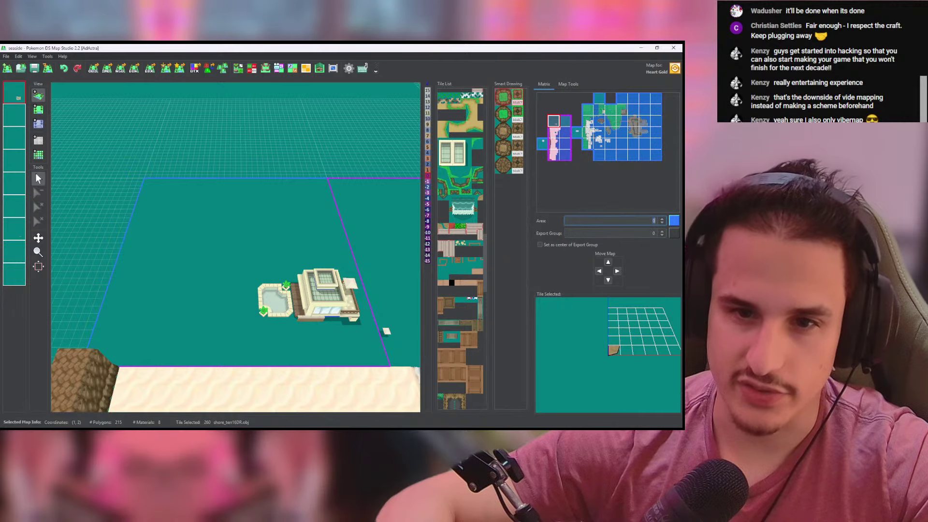
# Step: Export Area 0 and Area 1 as NSBTX into the seaside folder and examine the conversion report for Area 0
pyautogui.click(622, 121)
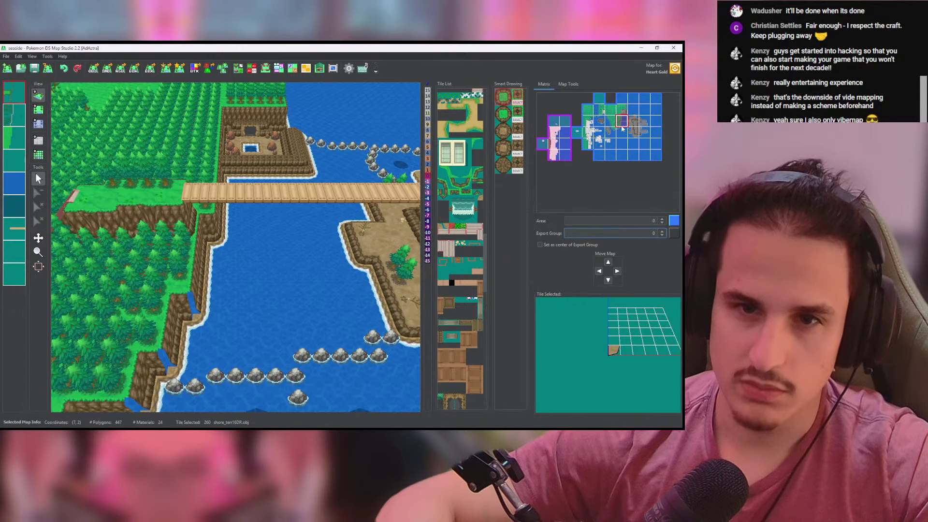
pyautogui.click(195, 68)
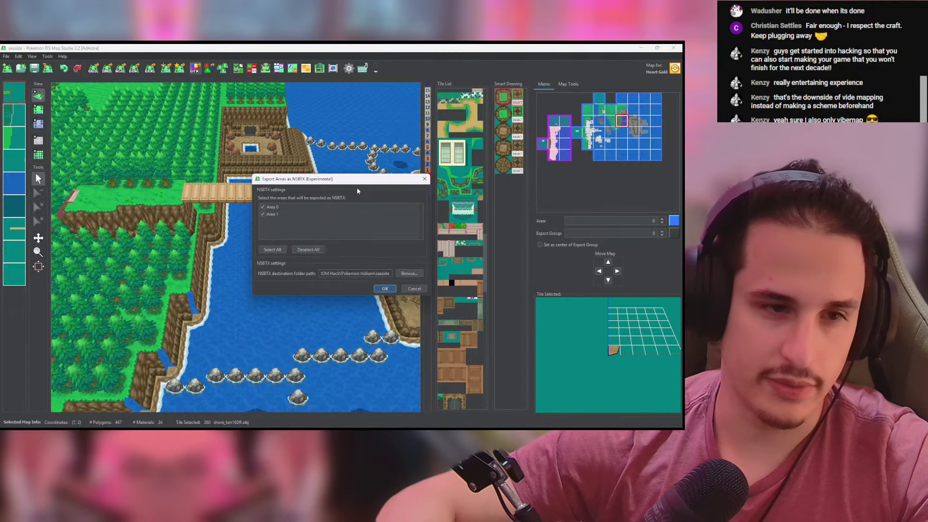
pyautogui.click(384, 288)
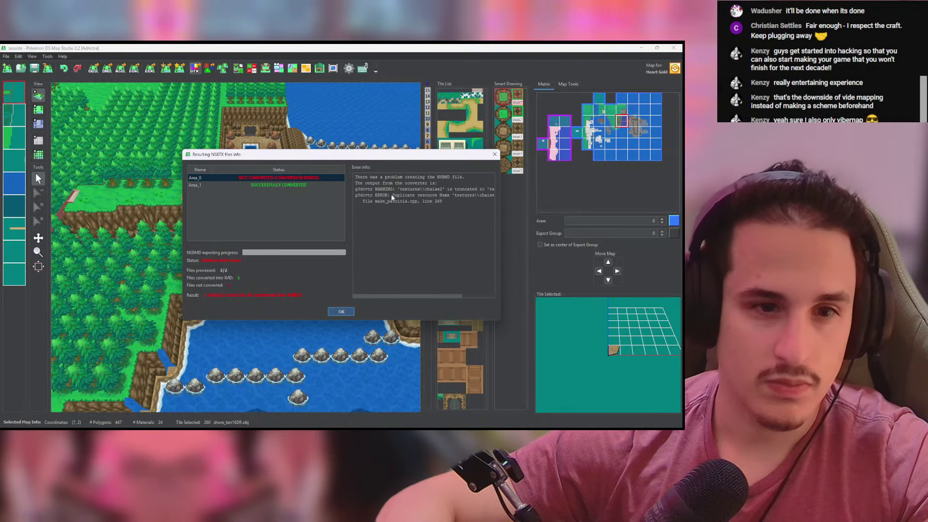
pyautogui.click(292, 184)
pyautogui.click(291, 179)
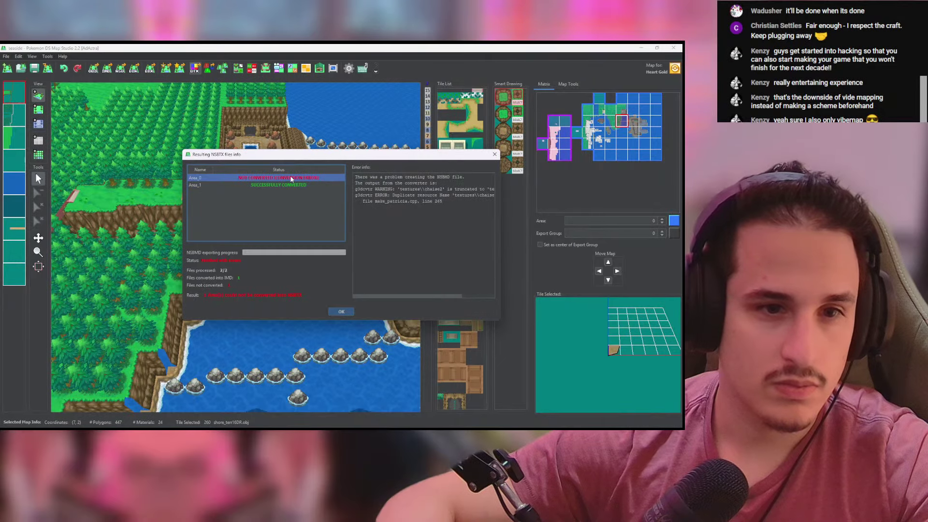
pyautogui.moveTo(377, 298)
pyautogui.mouseDown()
pyautogui.moveTo(412, 299)
pyautogui.moveTo(374, 295)
pyautogui.mouseUp()
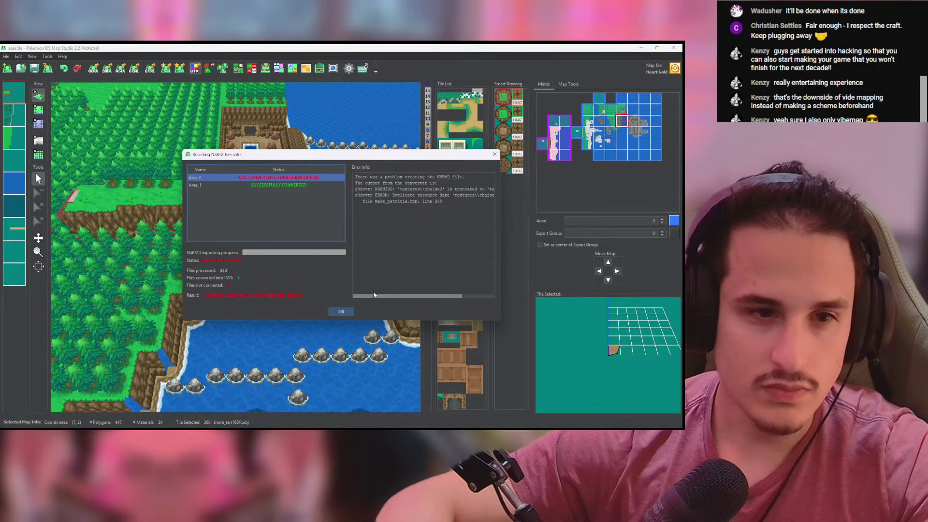
pyautogui.click(342, 313)
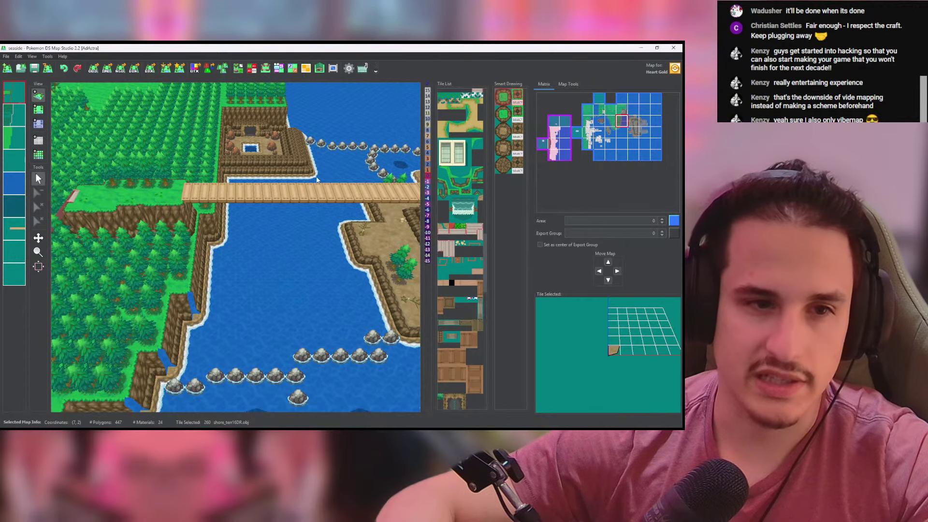
# Step: Place Tall_mountain_bl tiles at the forest coast's southeast-facing cliff corners and review the coast in 3D
pyautogui.moveTo(317, 179); pyautogui.dragTo(366, 149, button='middle')
pyautogui.moveTo(183, 300); pyautogui.dragTo(351, 202, button='middle')
pyautogui.moveTo(338, 235); pyautogui.dragTo(142, 261, button='middle')
pyautogui.moveTo(232, 203); pyautogui.dragTo(241, 260, button='right')
pyautogui.click(38, 110)
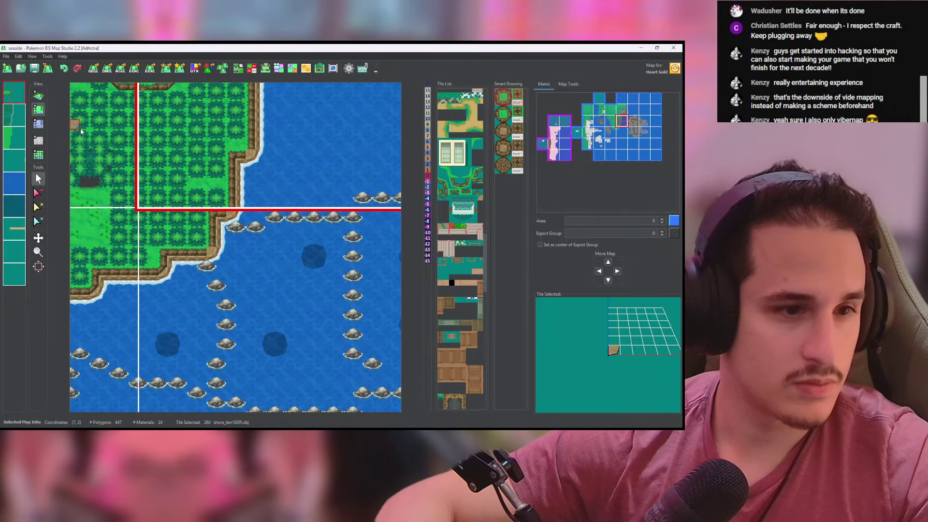
pyautogui.click(218, 249)
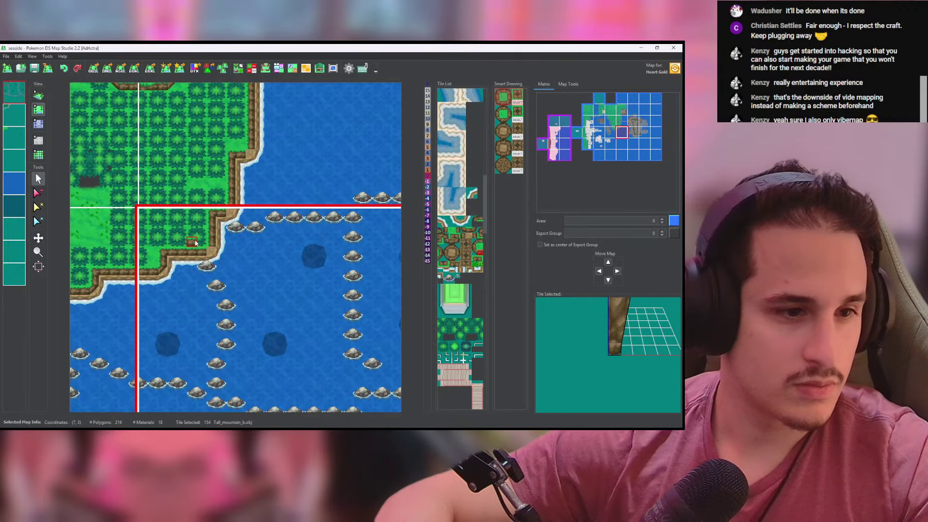
pyautogui.click(19, 87)
pyautogui.moveTo(165, 209); pyautogui.dragTo(270, 224, button='middle')
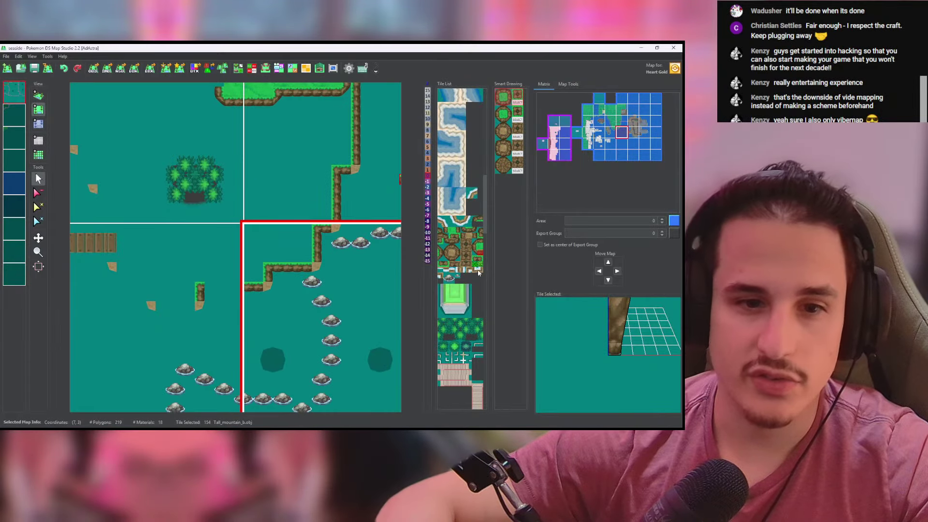
pyautogui.click(442, 259)
pyautogui.click(19, 116)
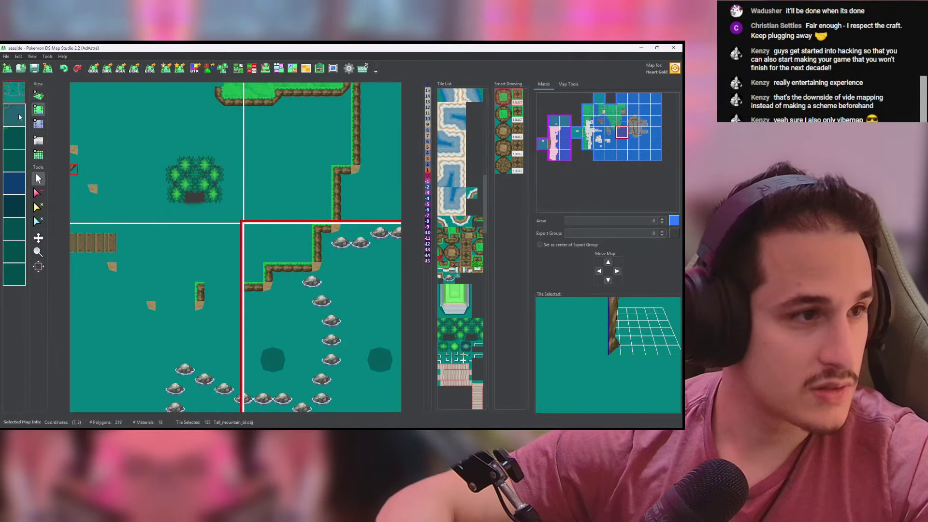
pyautogui.click(20, 117)
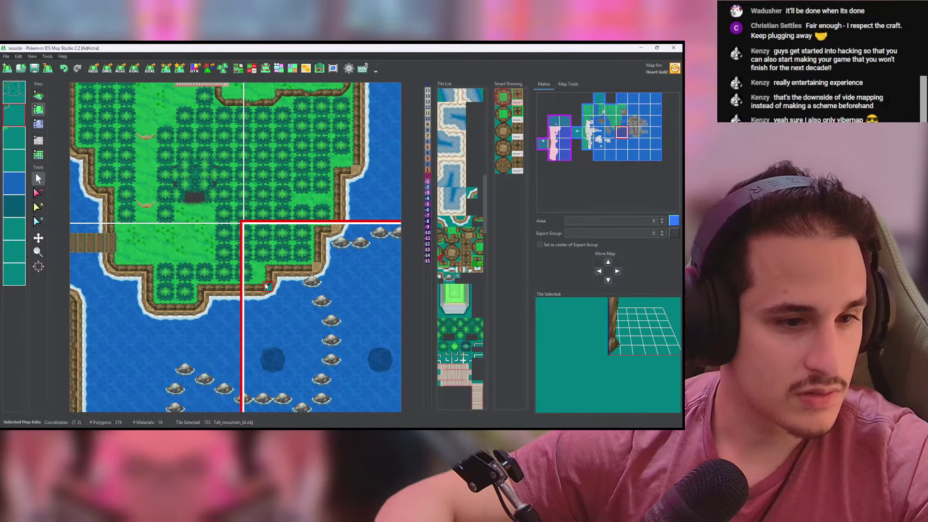
pyautogui.moveTo(322, 274)
pyautogui.mouseDown()
pyautogui.moveTo(313, 264)
pyautogui.moveTo(336, 234)
pyautogui.moveTo(353, 170)
pyautogui.mouseUp()
pyautogui.click(354, 167)
pyautogui.moveTo(356, 150); pyautogui.dragTo(290, 301, button='middle')
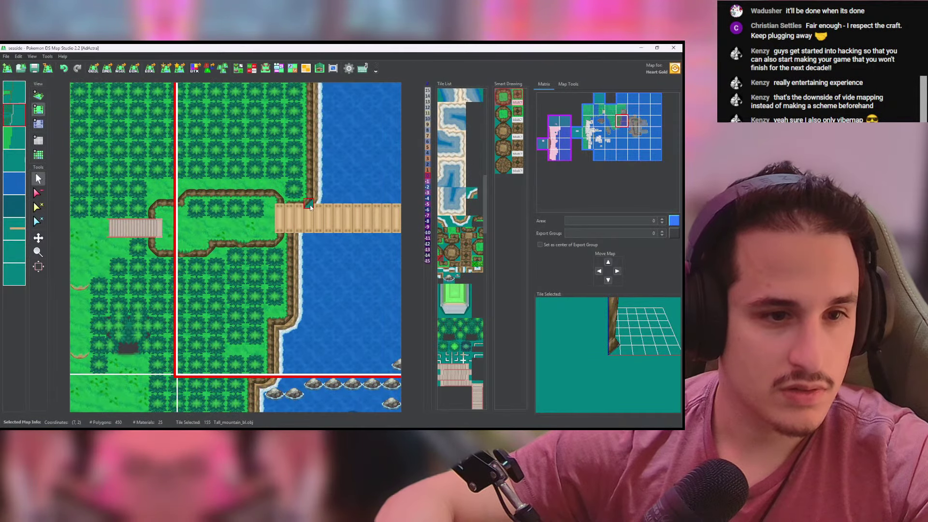
pyautogui.click(38, 95)
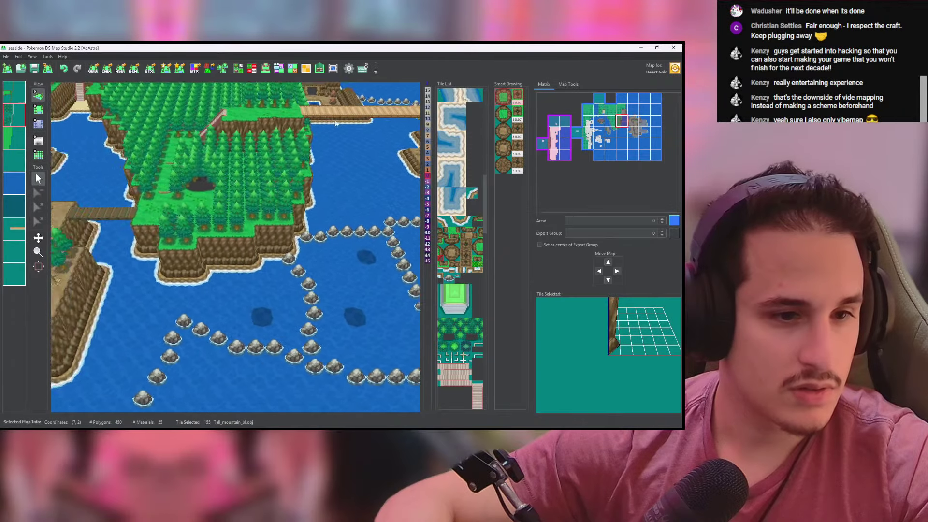
pyautogui.scroll(-5, 400, 221)
pyautogui.scroll(5, 161, 246)
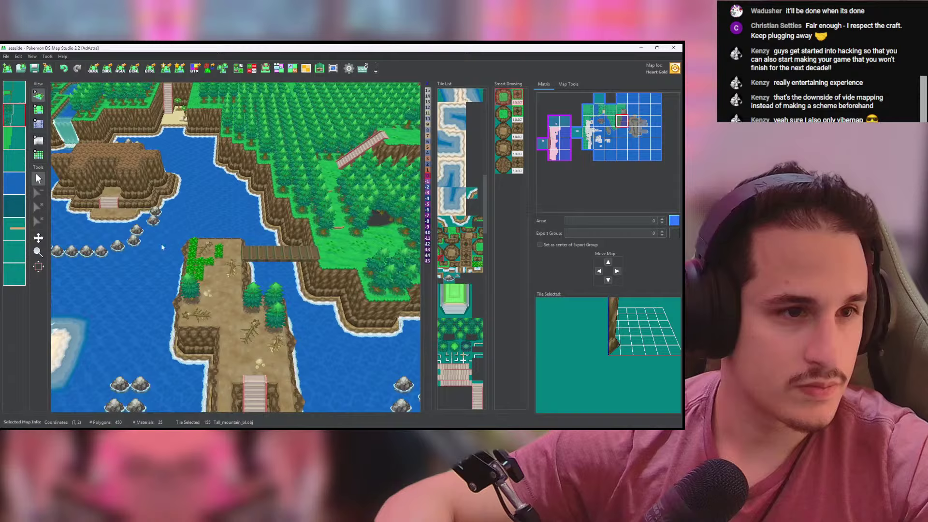
# Step: In the Collision Editor for map (6, 2), lower the overlay opacity and paint collision 80 along the west cliffs and the southern islet's edge
pyautogui.click(38, 109)
pyautogui.click(262, 283)
pyautogui.moveTo(262, 282); pyautogui.dragTo(264, 400, button='middle')
pyautogui.click(263, 203)
pyautogui.moveTo(263, 203); pyautogui.dragTo(227, 244, button='middle')
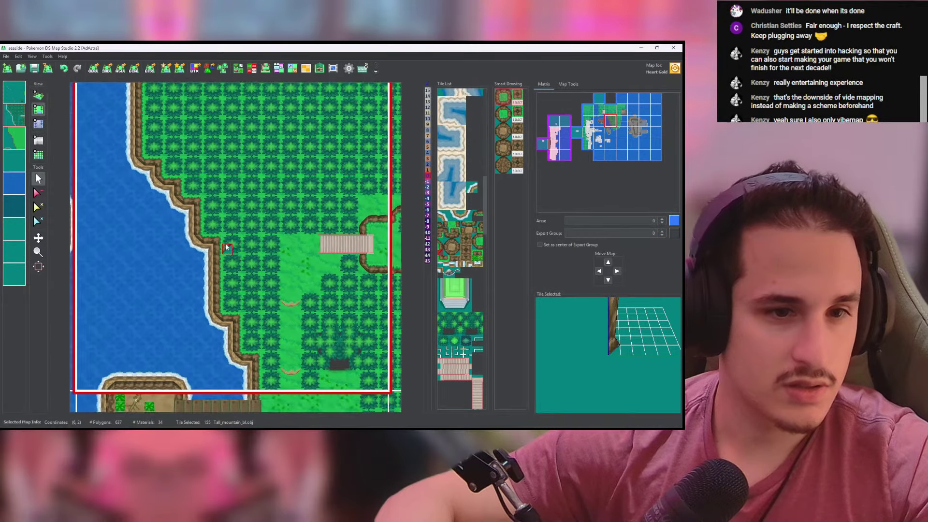
pyautogui.scroll(-1, 240, 196)
pyautogui.click(252, 69)
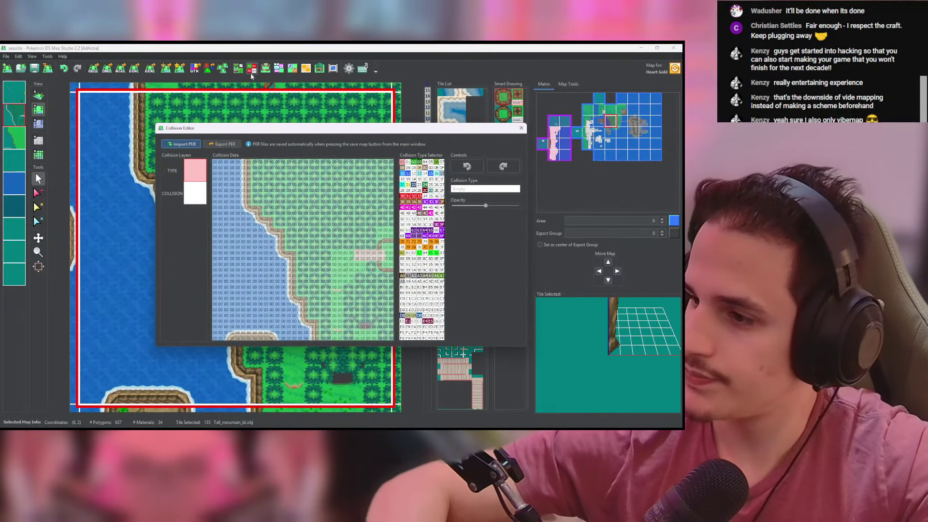
pyautogui.click(195, 193)
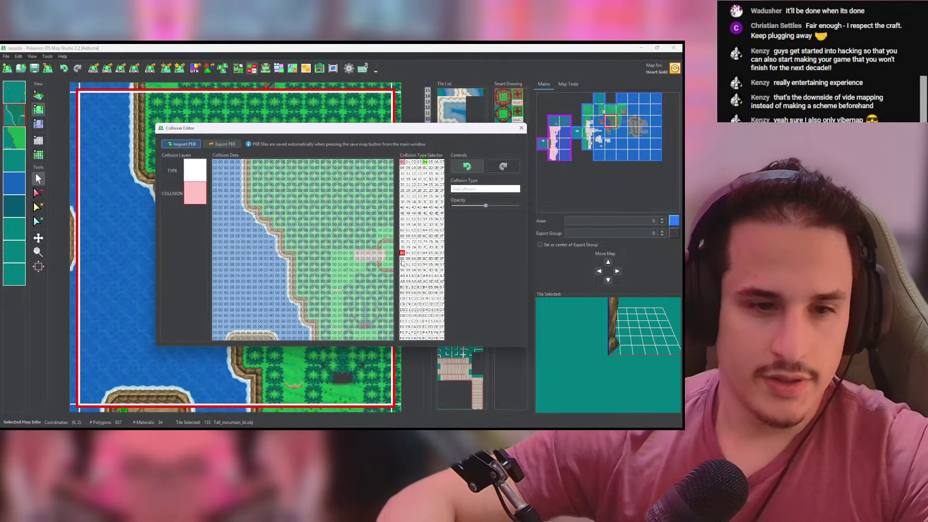
pyautogui.click(403, 253)
pyautogui.moveTo(486, 205); pyautogui.dragTo(468, 205)
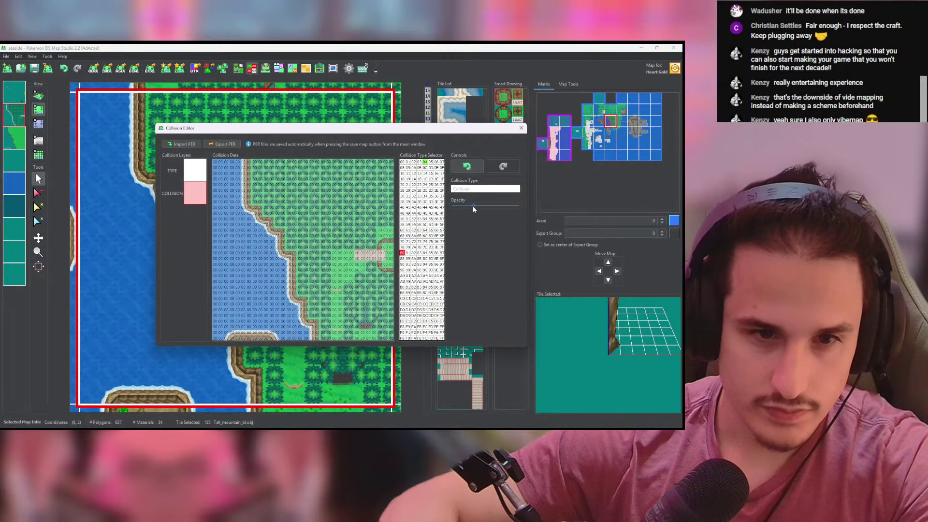
pyautogui.moveTo(248, 164); pyautogui.dragTo(248, 205)
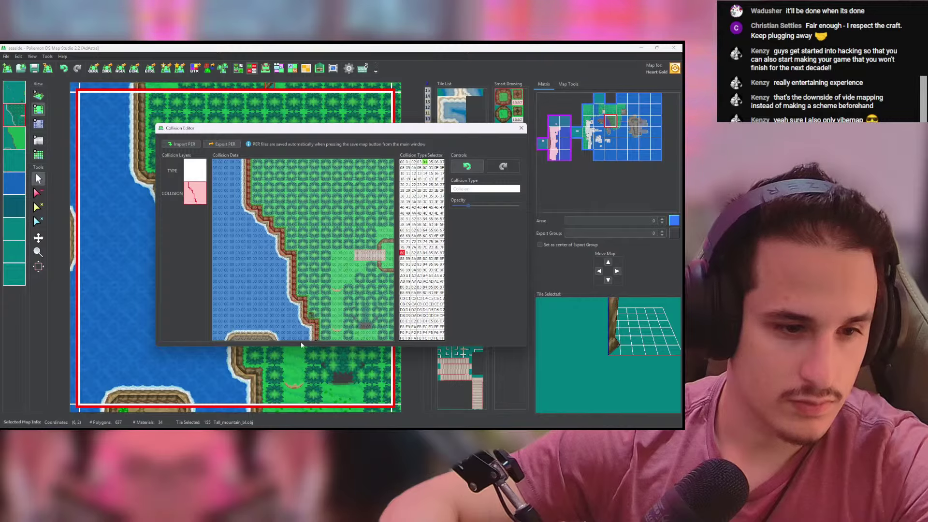
pyautogui.moveTo(268, 338); pyautogui.dragTo(233, 338)
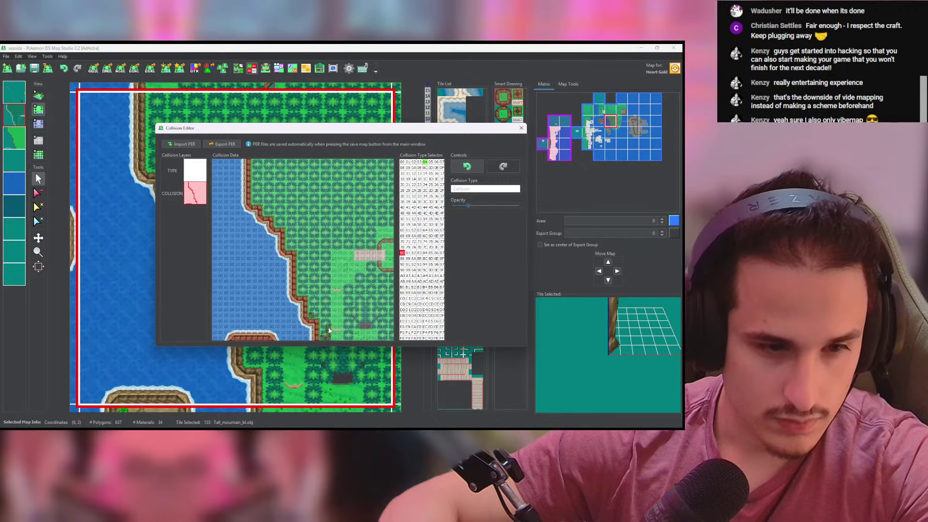
# Step: Outline the forest's edges along the grass path and bridge with collision 80 and fill the tree areas with it
pyautogui.moveTo(328, 331); pyautogui.dragTo(332, 299)
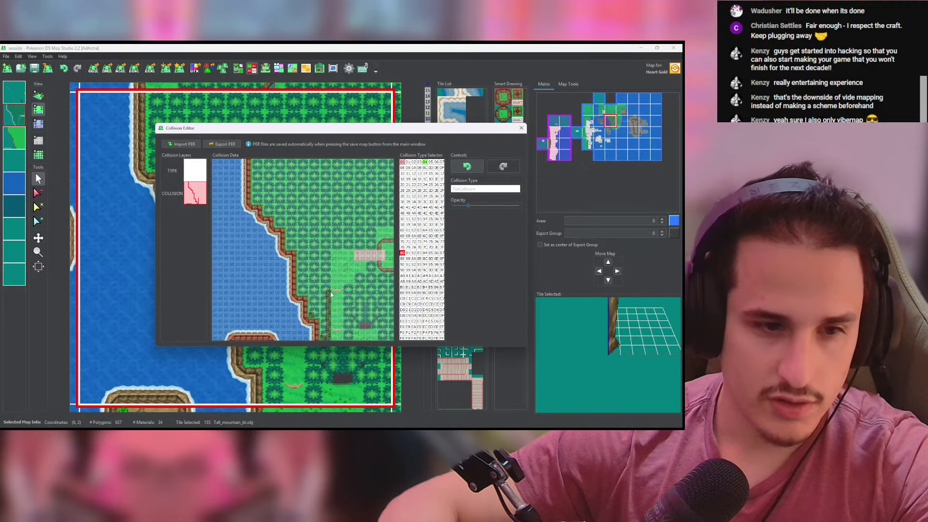
pyautogui.moveTo(336, 250)
pyautogui.mouseDown()
pyautogui.moveTo(376, 248)
pyautogui.moveTo(380, 230)
pyautogui.moveTo(380, 245)
pyautogui.mouseUp()
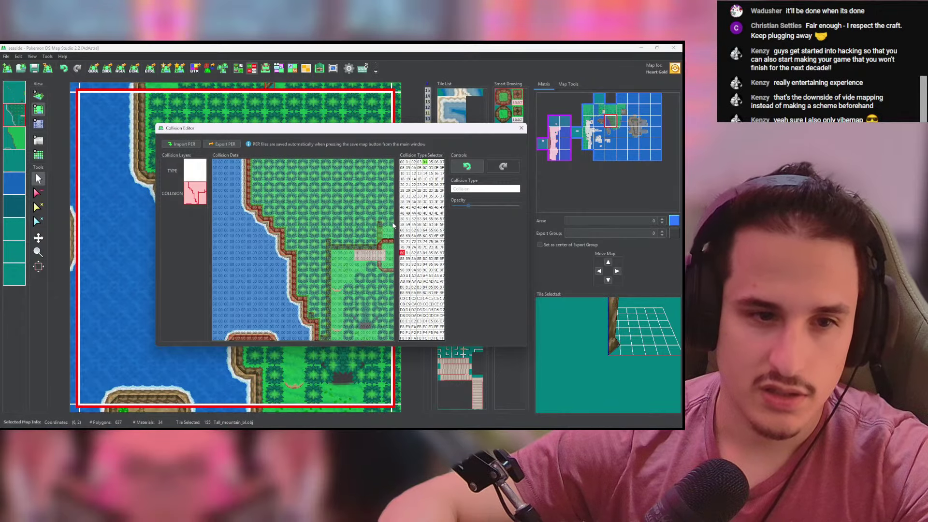
pyautogui.click(374, 244)
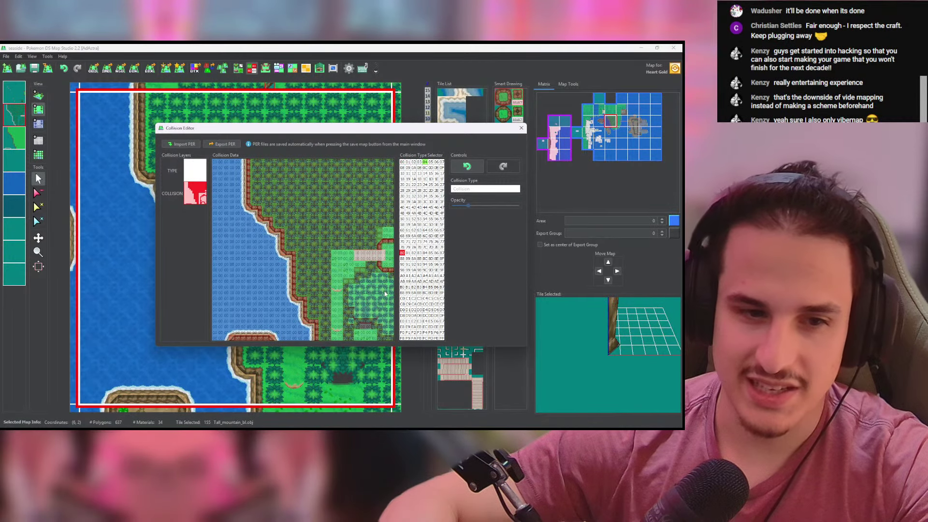
pyautogui.hotkey('ctrl', 'z')
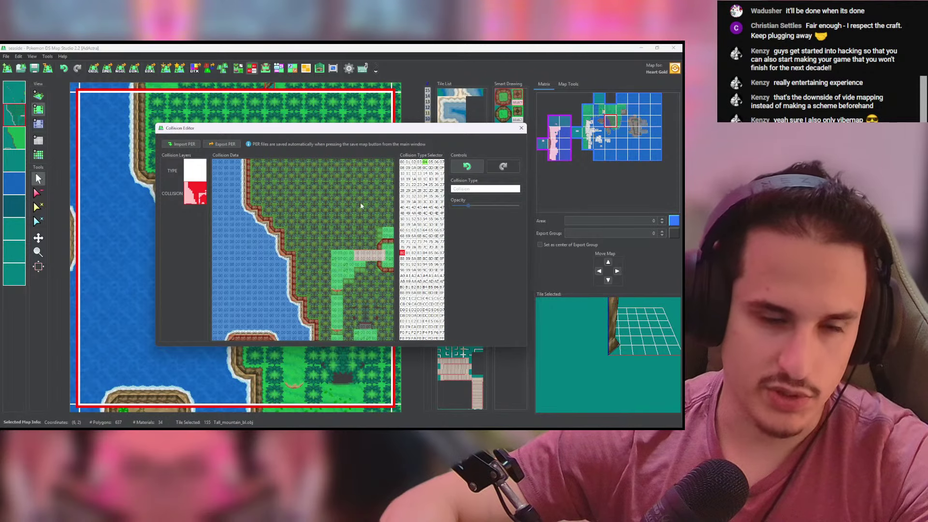
# Step: On the type layer, mark the path's ledges, outline the shoreline and fill the sea with the water type, and close the Collision Editor
pyautogui.click(196, 171)
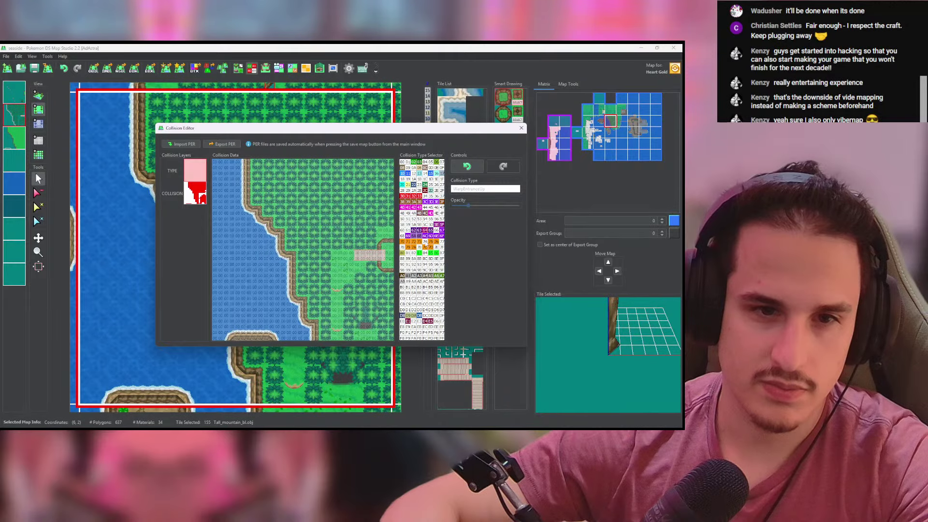
pyautogui.click(200, 183)
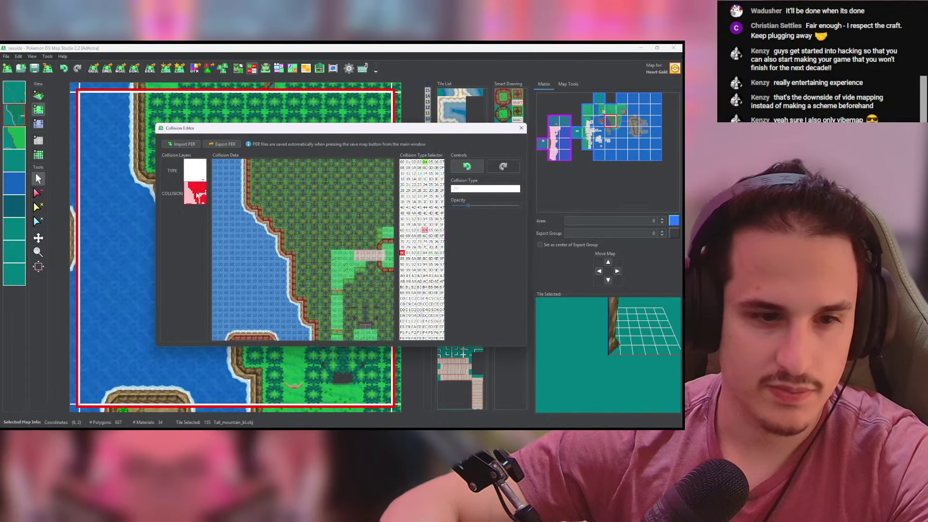
pyautogui.click(200, 178)
pyautogui.click(201, 194)
pyautogui.click(197, 179)
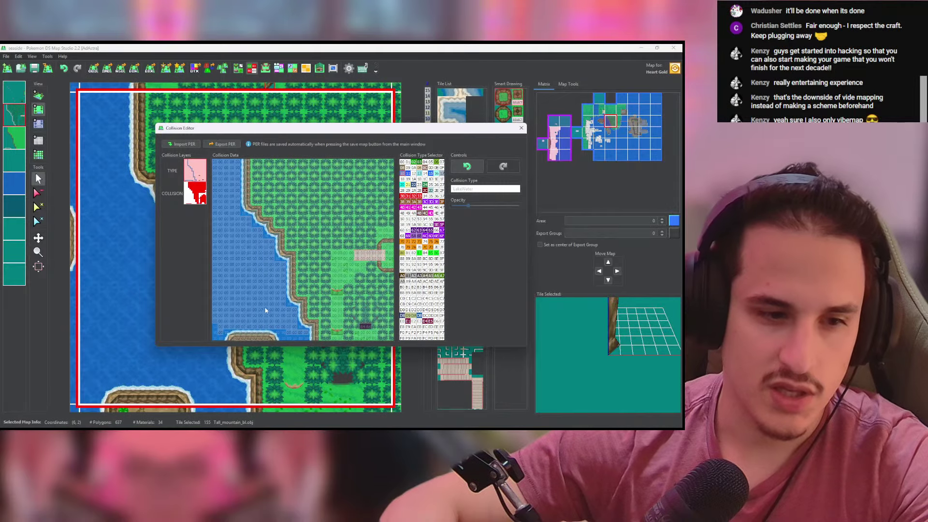
pyautogui.click(266, 275)
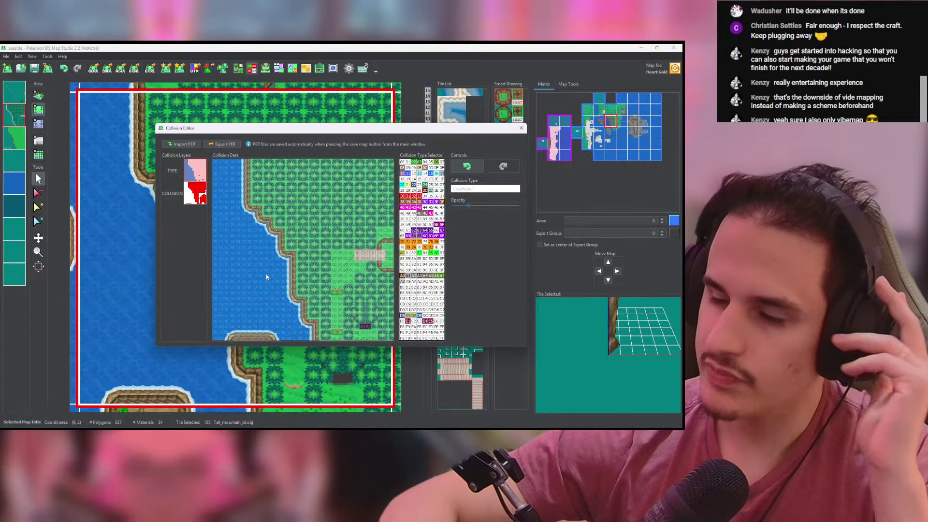
pyautogui.click(521, 129)
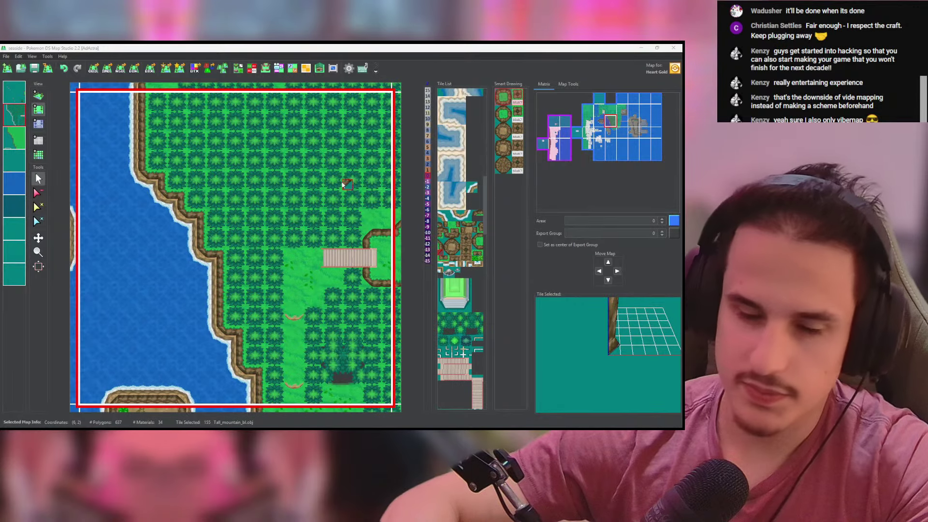
# Step: Save the maps, and in the Collision Editor for map (6, 1) outline the forest and southwest pond with collision 80 and fill the forest
pyautogui.click(34, 68)
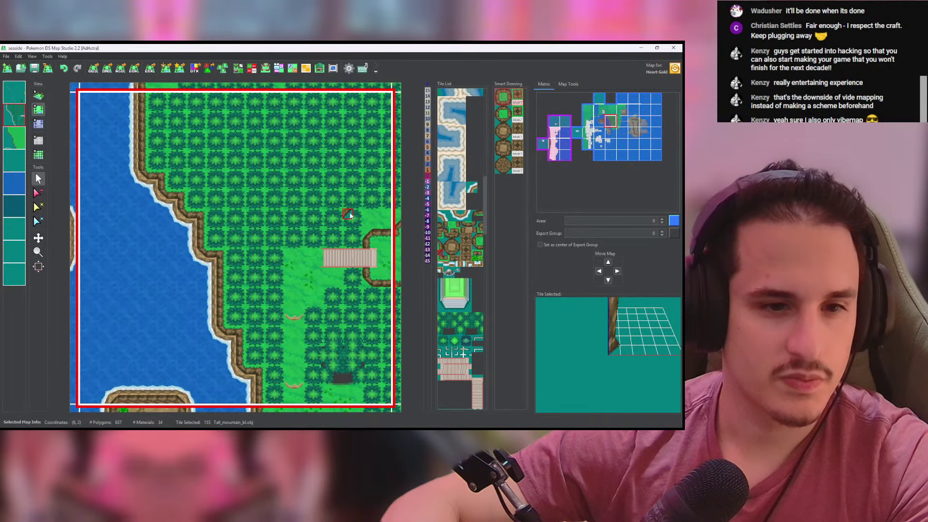
pyautogui.click(290, 86)
pyautogui.click(252, 70)
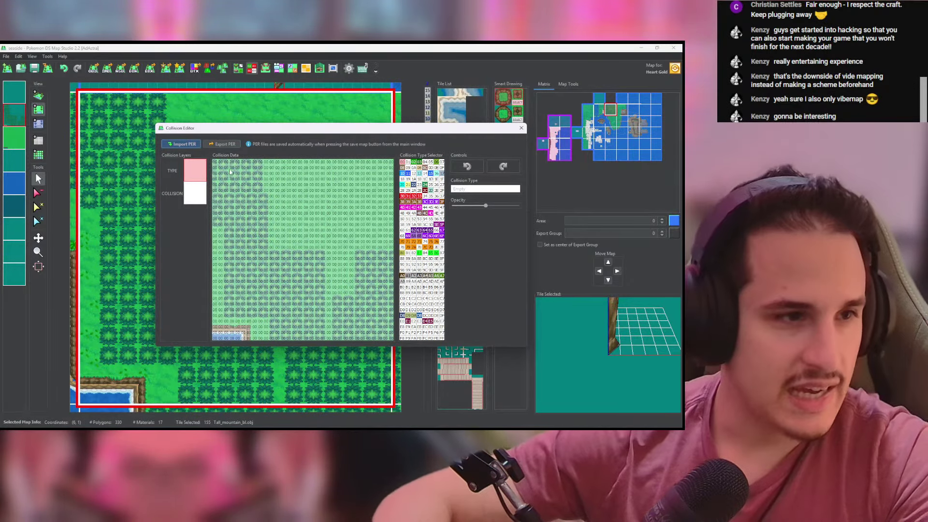
pyautogui.click(195, 193)
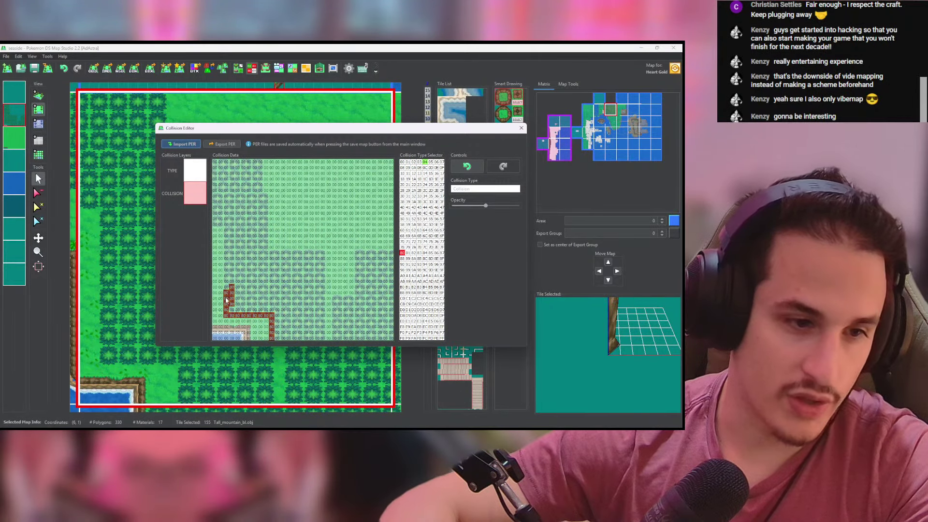
pyautogui.click(215, 225)
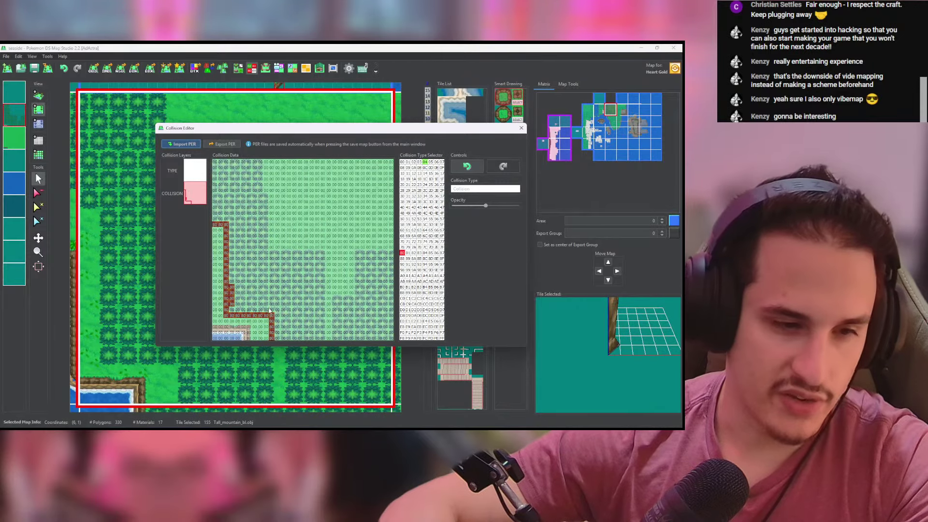
pyautogui.click(318, 304)
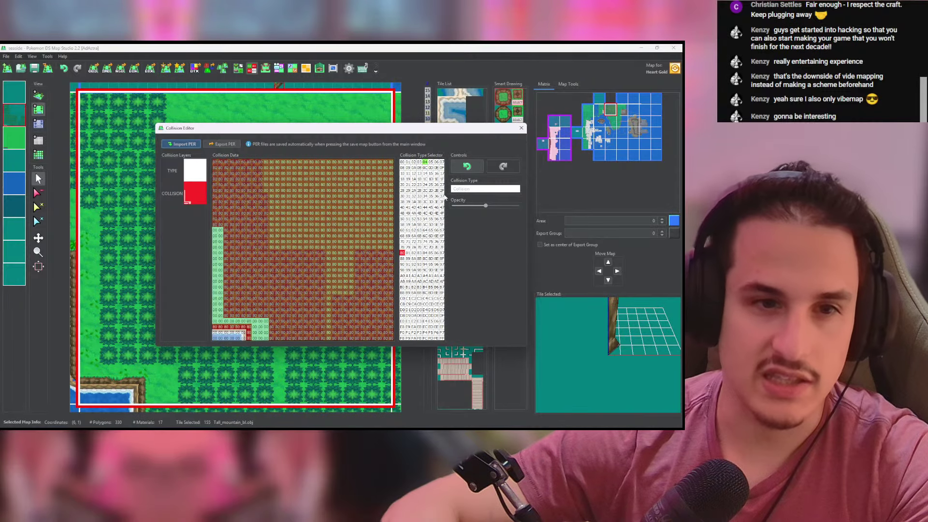
# Step: Paint the southwest pond with the water type on map (6, 1)'s type layer, compare both layers, and close the Collision Editor
pyautogui.click(196, 173)
pyautogui.click(403, 174)
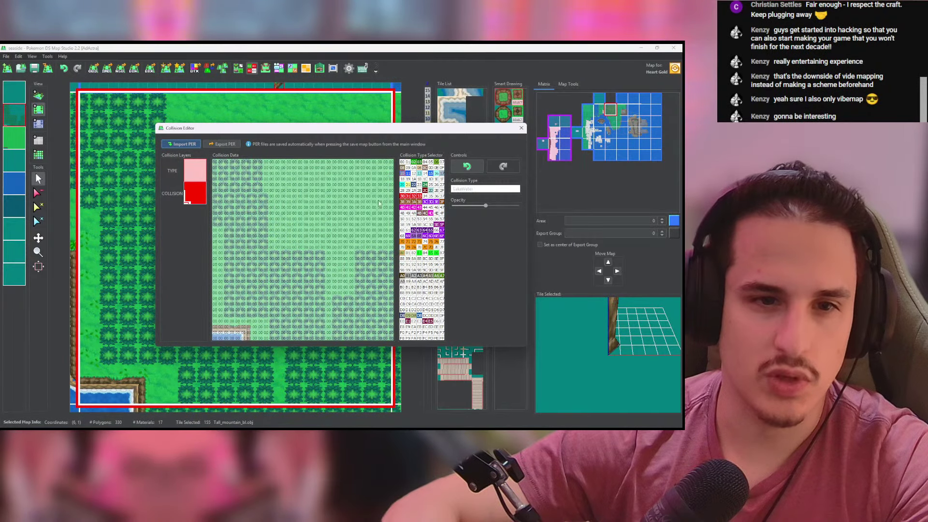
pyautogui.moveTo(216, 332); pyautogui.dragTo(237, 327)
pyautogui.rightClick(225, 327)
pyautogui.click(193, 186)
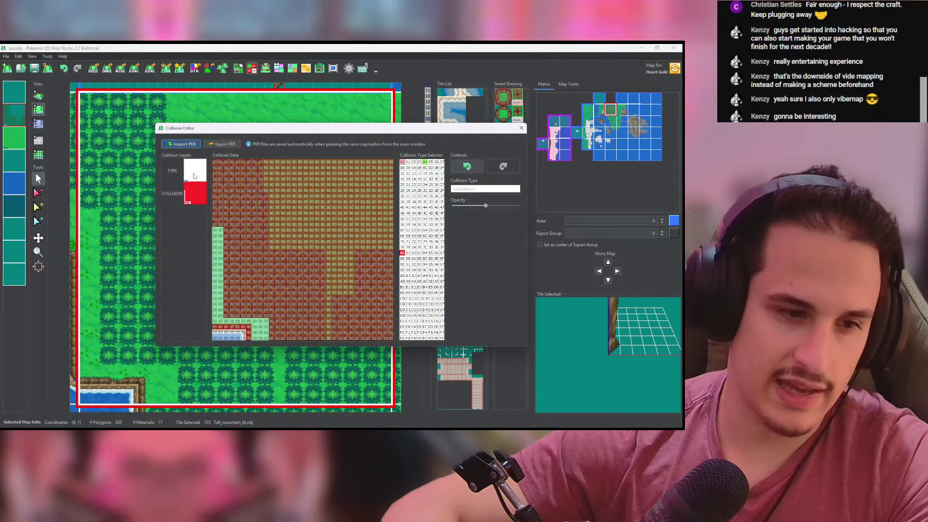
pyautogui.click(194, 177)
pyautogui.click(194, 187)
pyautogui.click(195, 178)
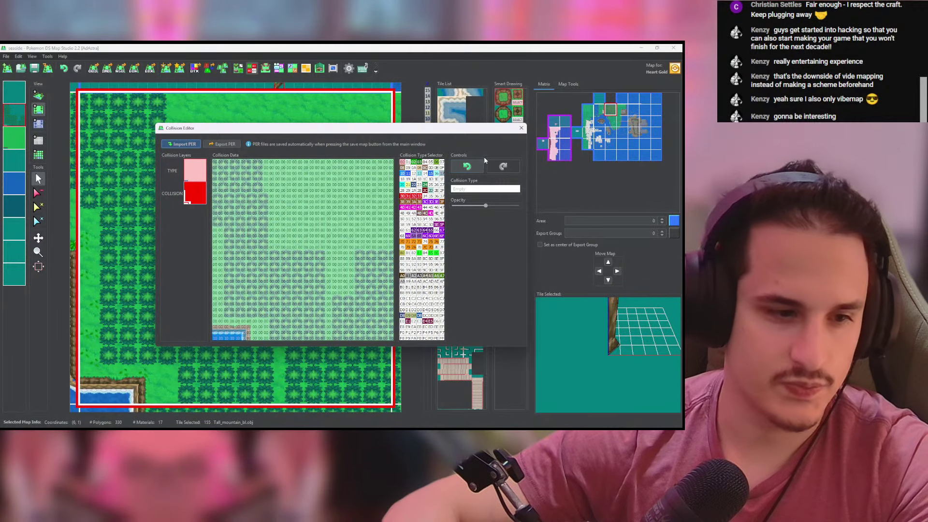
pyautogui.click(198, 175)
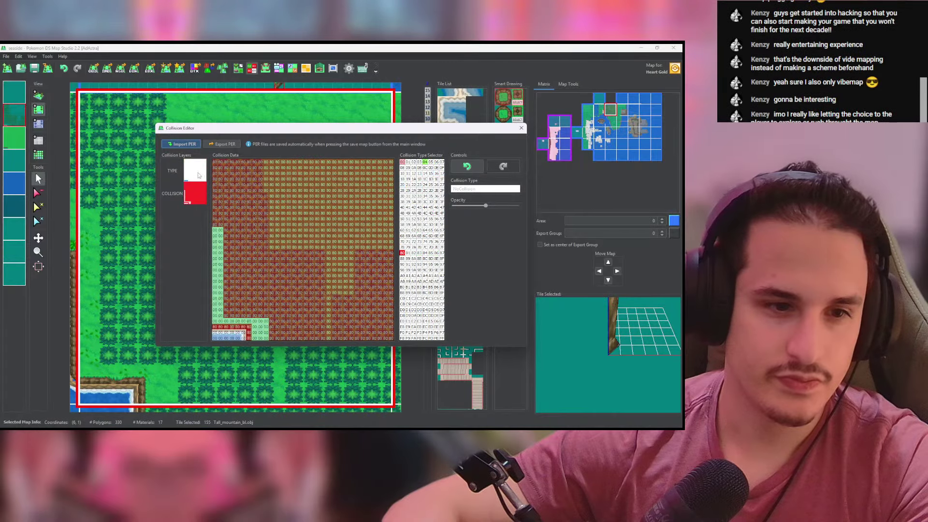
pyautogui.click(521, 127)
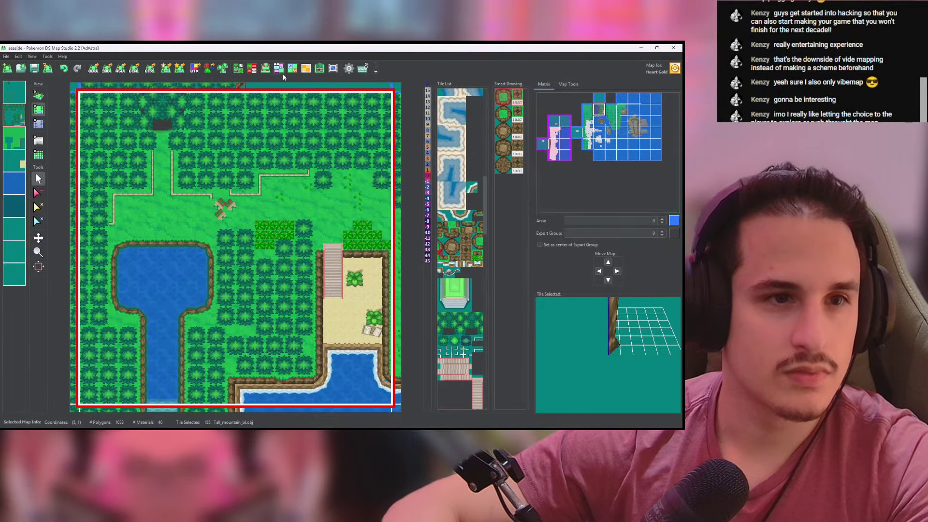
# Step: In the Collision Editor for map (7, 3), lower the overlay opacity and paint collision 80 along the northwest coast and the northern and eastern rocks
pyautogui.press('Right')
pyautogui.press('Down')
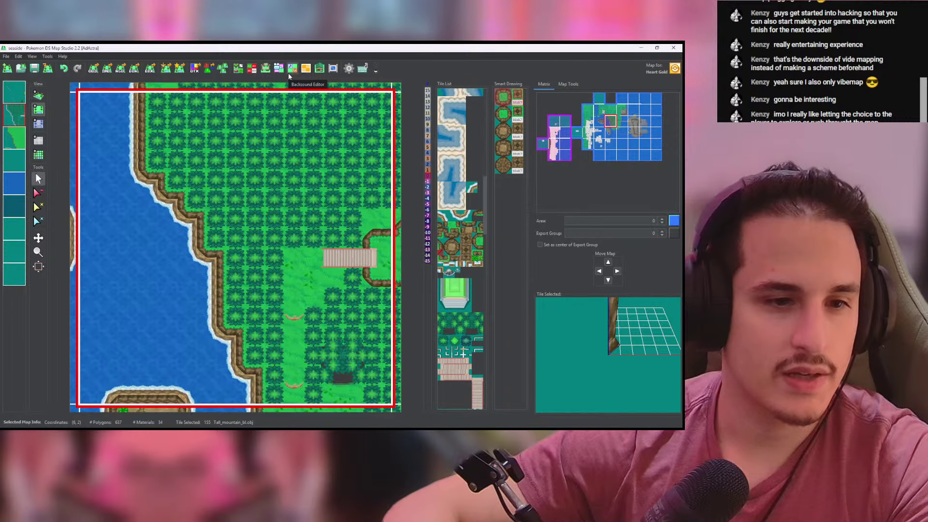
pyautogui.press('Down')
pyautogui.press('Down')
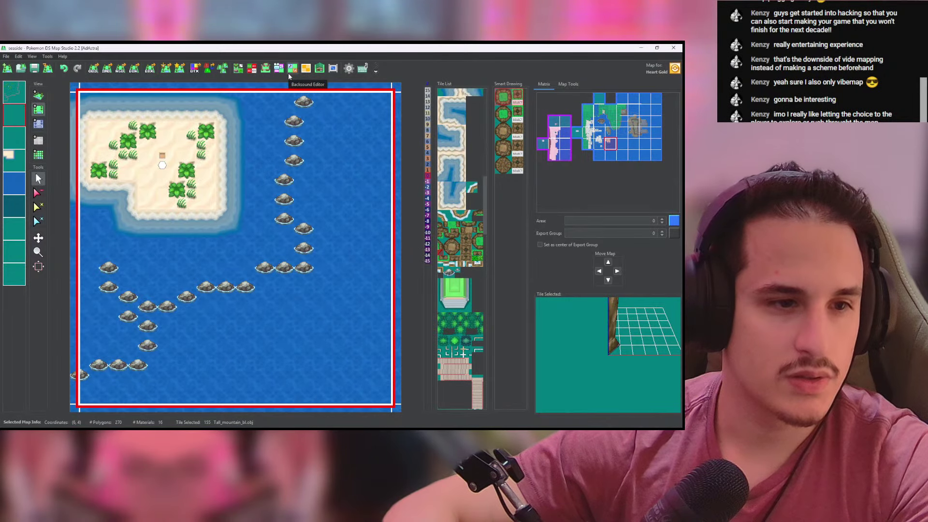
pyautogui.press('Up')
pyautogui.press('Down')
pyautogui.press('Up')
pyautogui.press('Right')
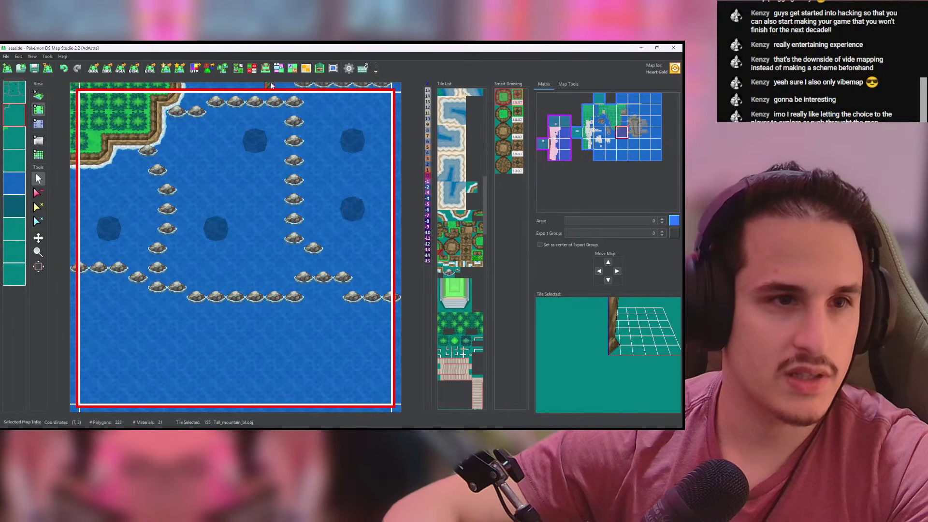
pyautogui.click(252, 68)
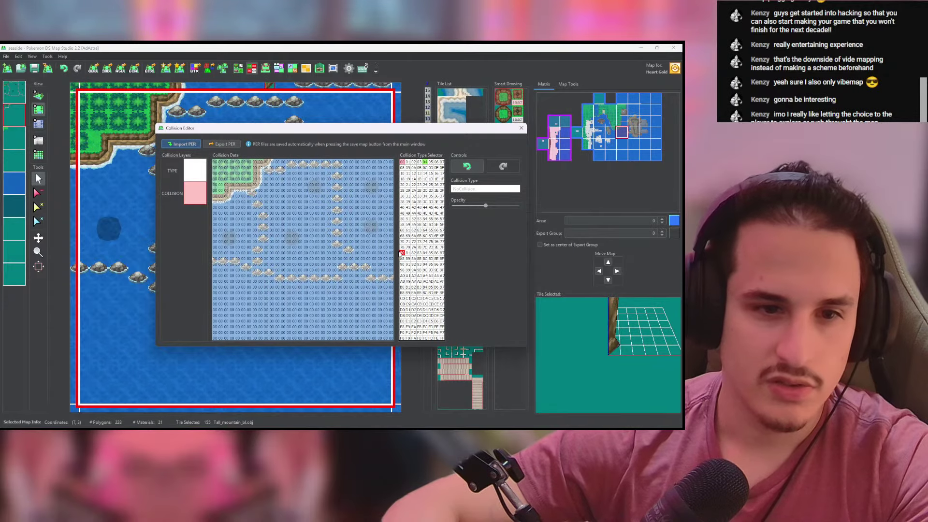
pyautogui.click(402, 253)
pyautogui.moveTo(485, 206); pyautogui.dragTo(465, 206)
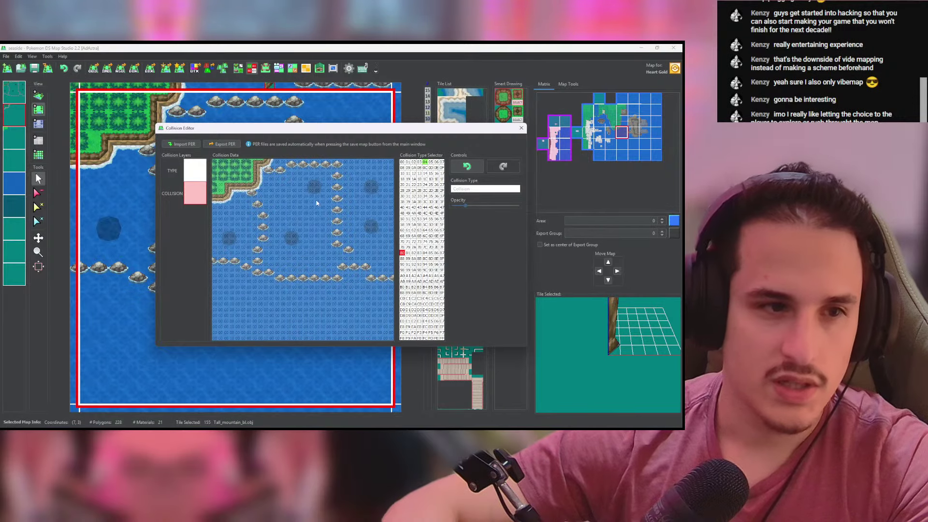
pyautogui.moveTo(226, 187)
pyautogui.mouseDown()
pyautogui.moveTo(252, 184)
pyautogui.moveTo(266, 165)
pyautogui.moveTo(341, 165)
pyautogui.moveTo(330, 164)
pyautogui.moveTo(337, 243)
pyautogui.moveTo(340, 176)
pyautogui.mouseUp()
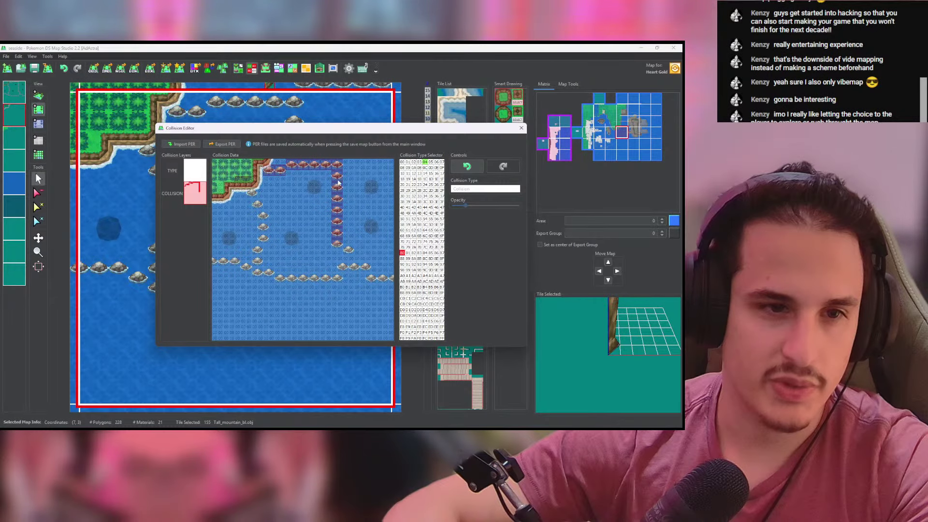
pyautogui.click(344, 249)
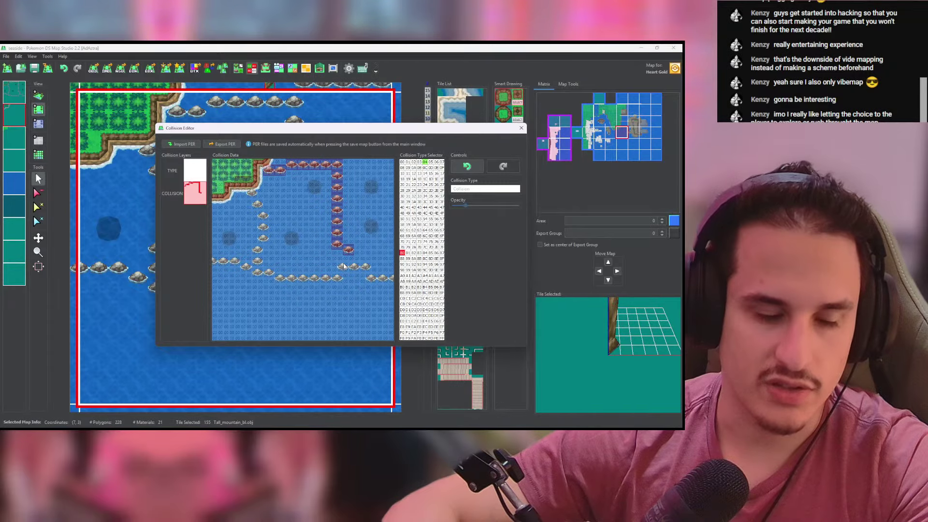
# Step: Paint collision 80 over the southern and western rock rows and fill the northwest forest headland with it
pyautogui.click(343, 266)
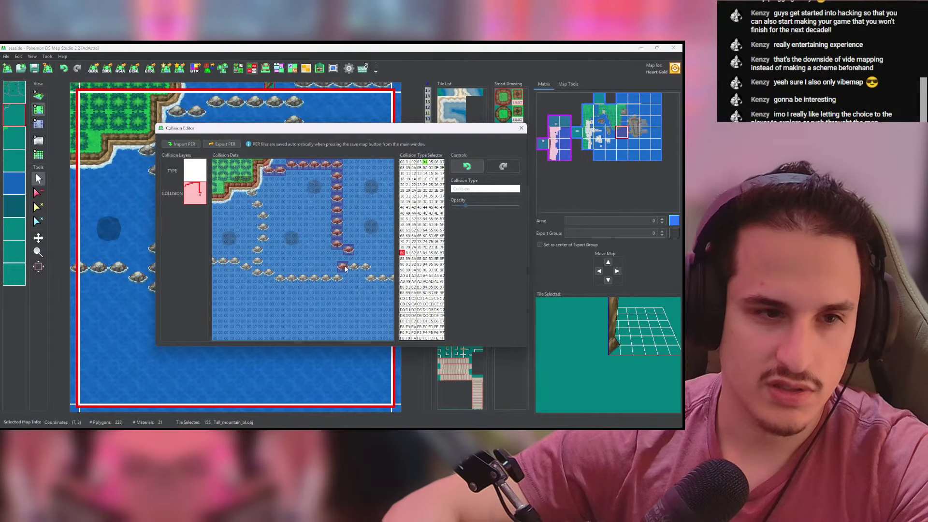
pyautogui.moveTo(346, 258)
pyautogui.mouseDown()
pyautogui.moveTo(360, 270)
pyautogui.moveTo(380, 264)
pyautogui.mouseUp()
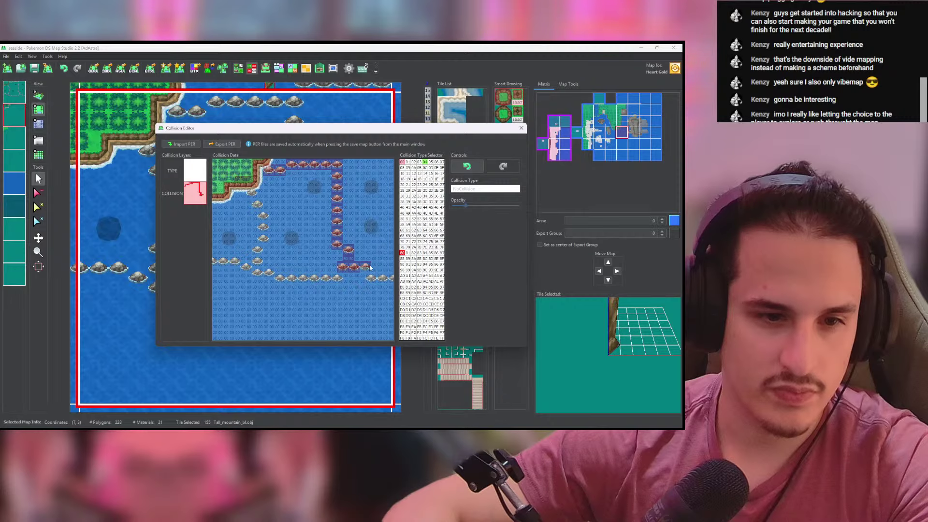
pyautogui.moveTo(337, 280); pyautogui.dragTo(274, 280)
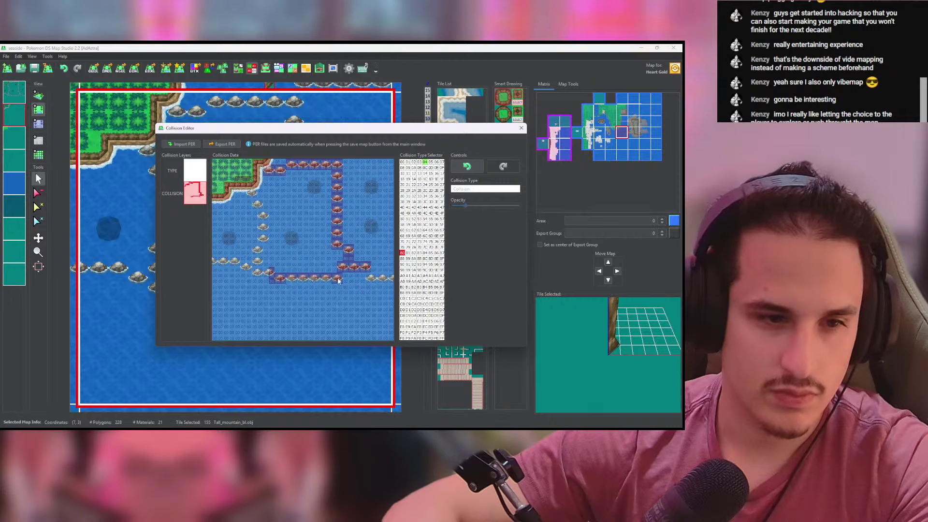
pyautogui.moveTo(338, 280); pyautogui.dragTo(283, 281)
pyautogui.moveTo(381, 282)
pyautogui.mouseDown()
pyautogui.moveTo(392, 280)
pyautogui.moveTo(364, 276)
pyautogui.mouseUp()
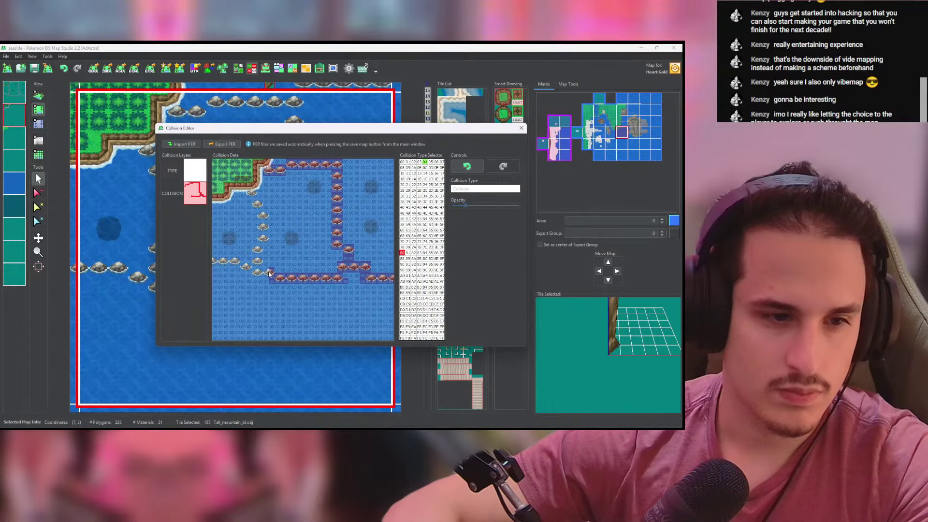
pyautogui.moveTo(258, 271)
pyautogui.mouseDown()
pyautogui.moveTo(269, 269)
pyautogui.moveTo(256, 264)
pyautogui.moveTo(263, 218)
pyautogui.moveTo(254, 197)
pyautogui.mouseUp()
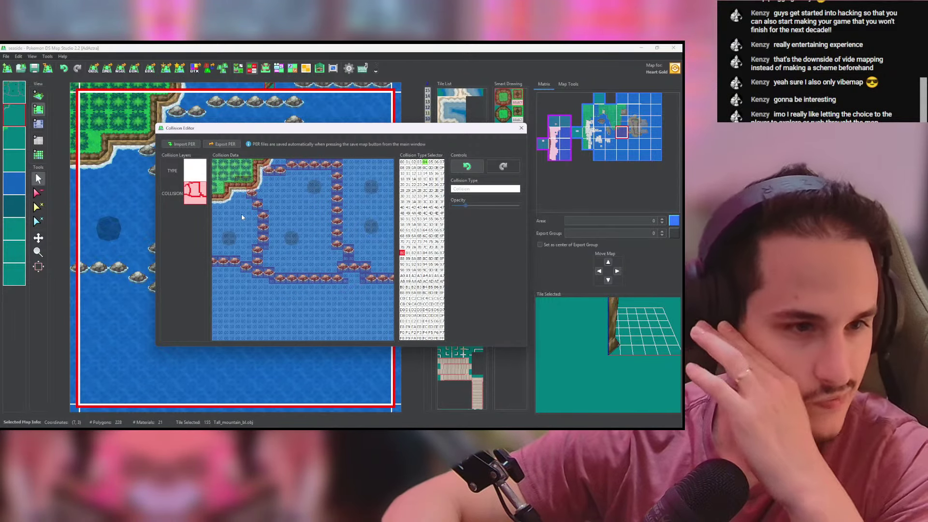
pyautogui.middleClick(236, 175)
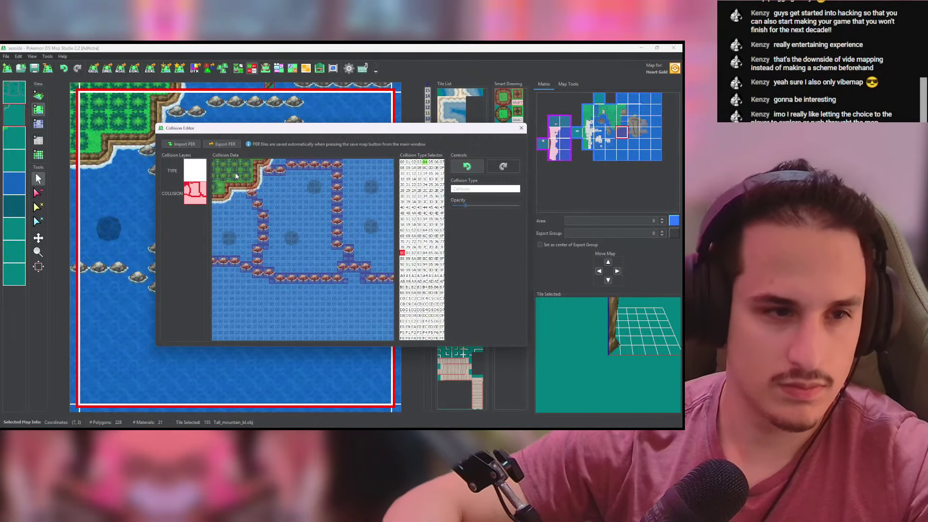
# Step: On the type layer, outline and fill the western and central rock-enclosed sea areas with the water type
pyautogui.click(193, 170)
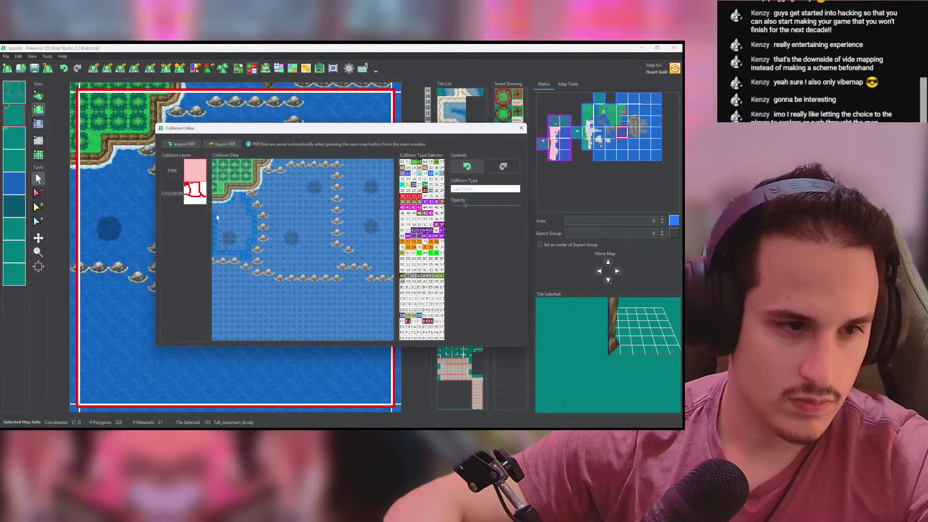
pyautogui.middleClick(231, 223)
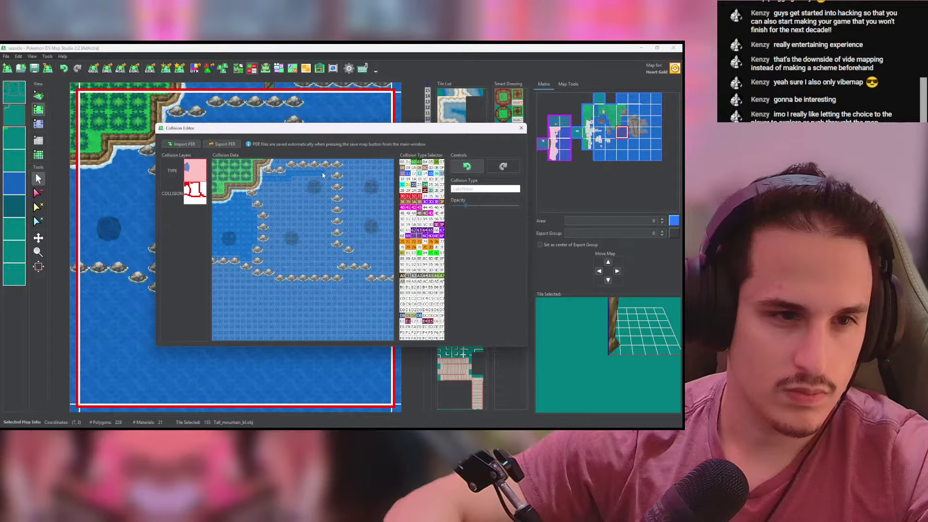
pyautogui.moveTo(329, 190)
pyautogui.mouseDown()
pyautogui.moveTo(326, 224)
pyautogui.moveTo(341, 258)
pyautogui.moveTo(334, 269)
pyautogui.mouseUp()
pyautogui.rightClick(340, 262)
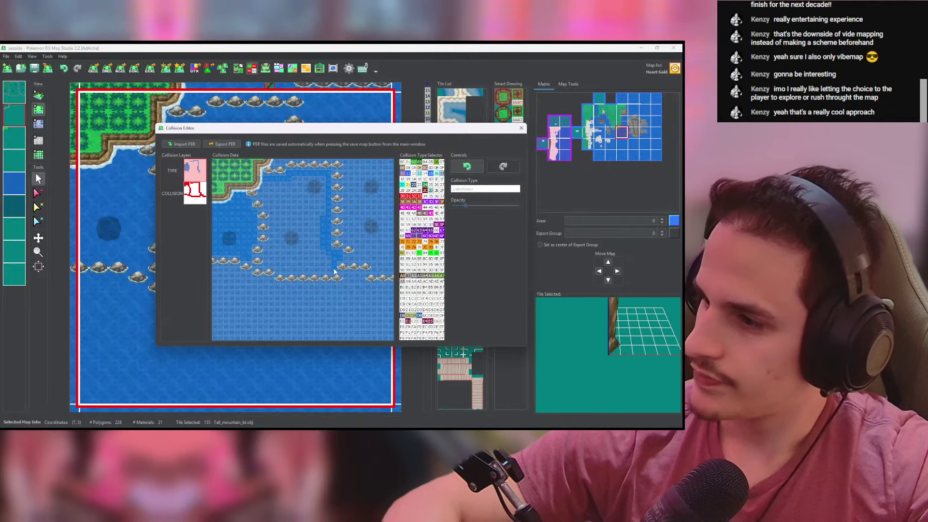
pyautogui.moveTo(335, 272)
pyautogui.mouseDown()
pyautogui.moveTo(271, 267)
pyautogui.moveTo(274, 223)
pyautogui.moveTo(261, 192)
pyautogui.mouseUp()
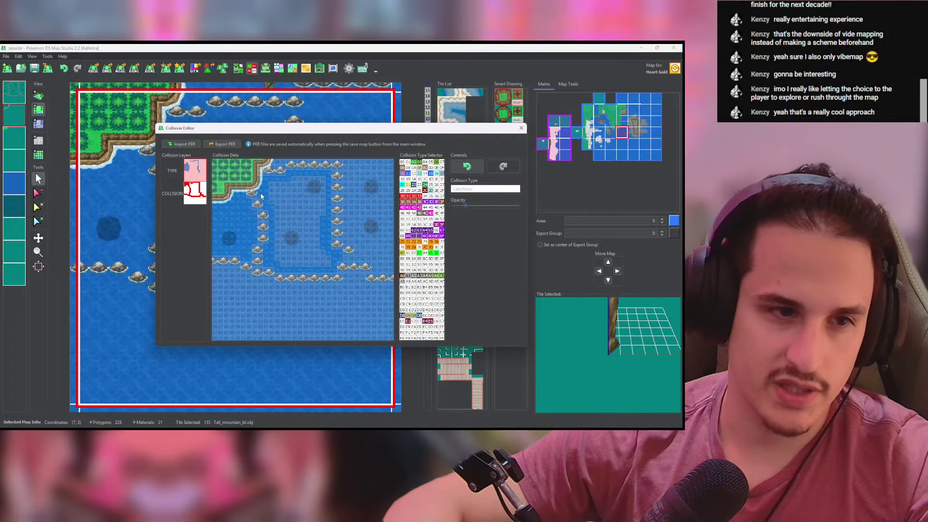
pyautogui.middleClick(282, 201)
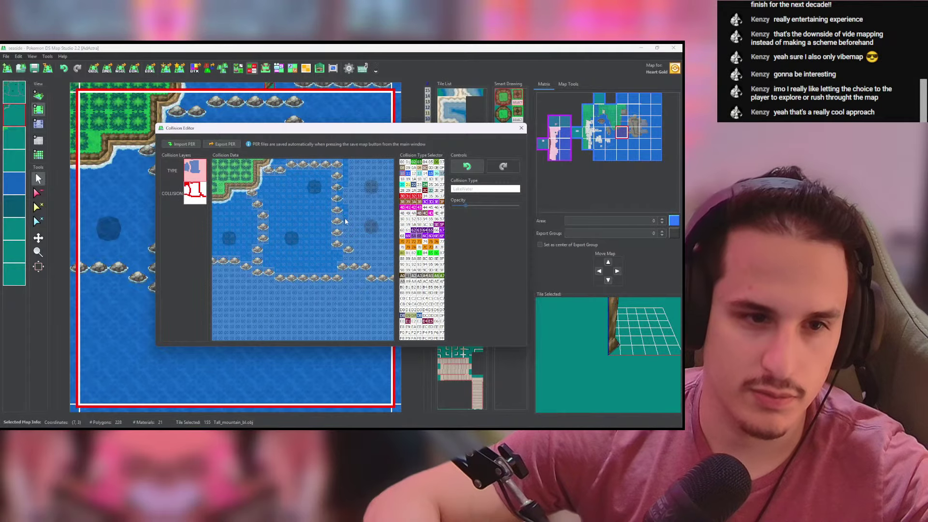
# Step: Outline and fill the sea area east of the rocks with the water type and close the Collision Editor
pyautogui.rightClick(340, 187)
pyautogui.rightClick(344, 204)
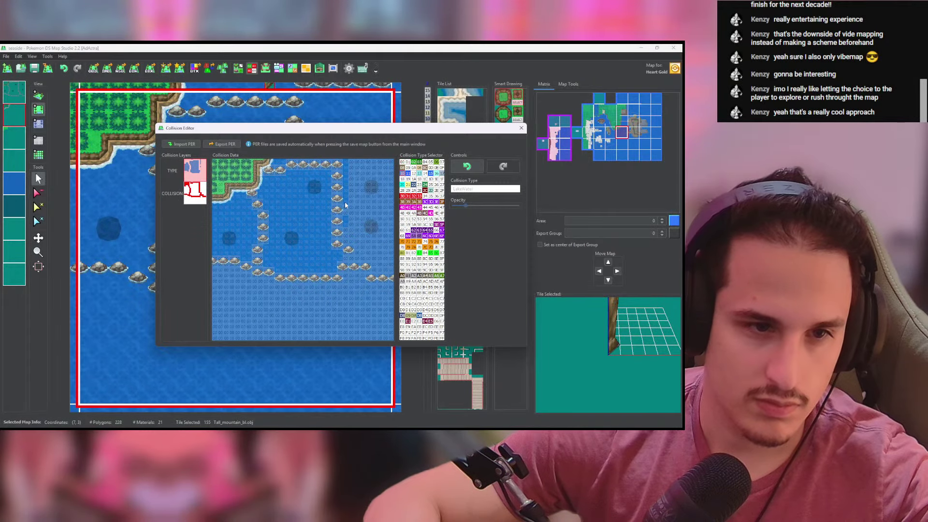
pyautogui.moveTo(349, 223); pyautogui.dragTo(348, 238)
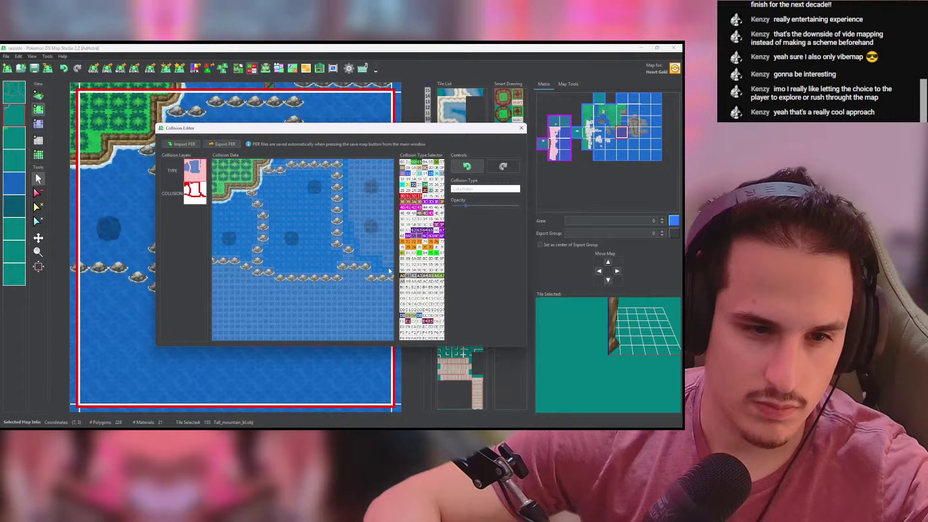
pyautogui.moveTo(388, 241); pyautogui.dragTo(350, 162)
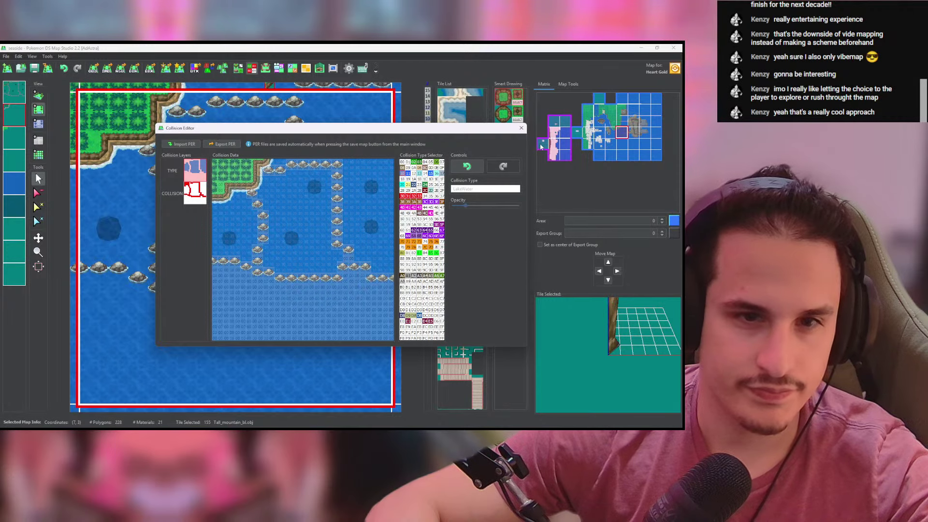
pyautogui.click(521, 128)
# Step: On map (7, 2), paint collision 80 along the bridge's northern edge, the cliffs beside the western path and the southern forest's coastal cliff
pyautogui.click(246, 83)
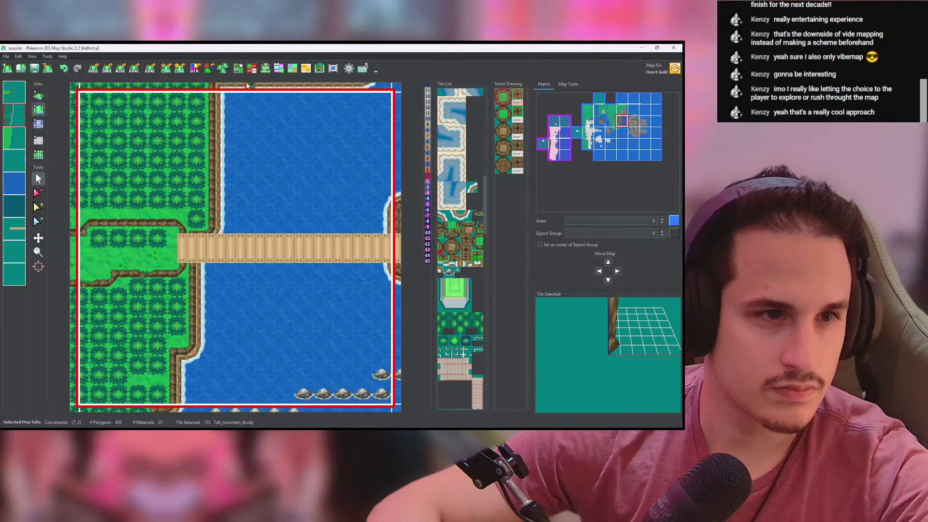
pyautogui.click(251, 69)
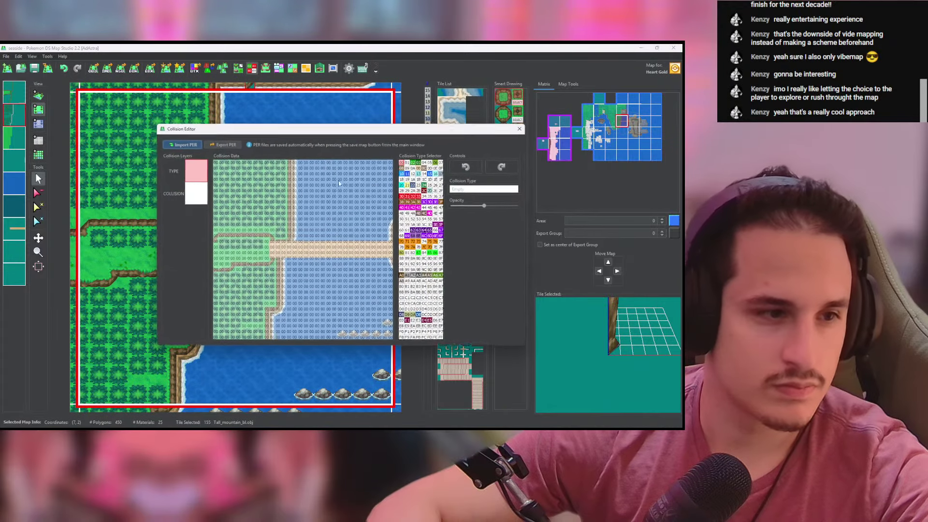
pyautogui.click(402, 253)
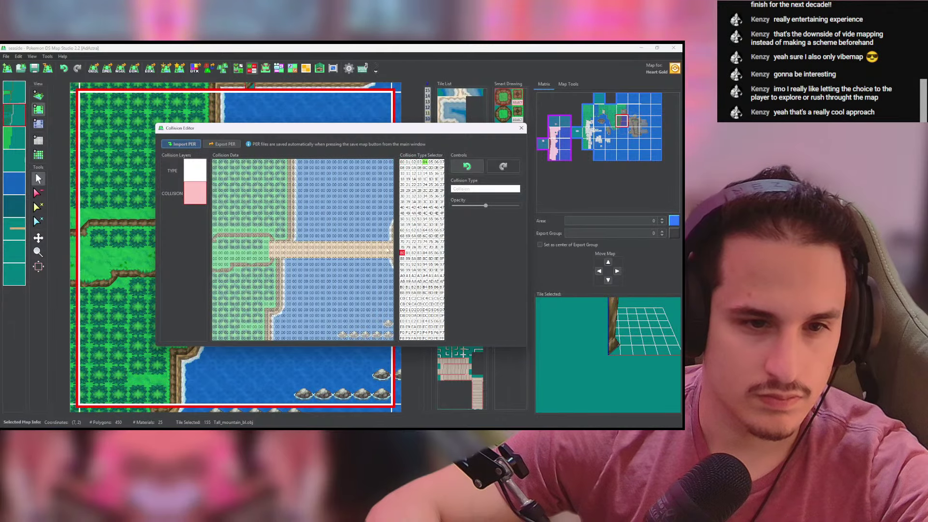
pyautogui.moveTo(393, 241); pyautogui.dragTo(267, 242)
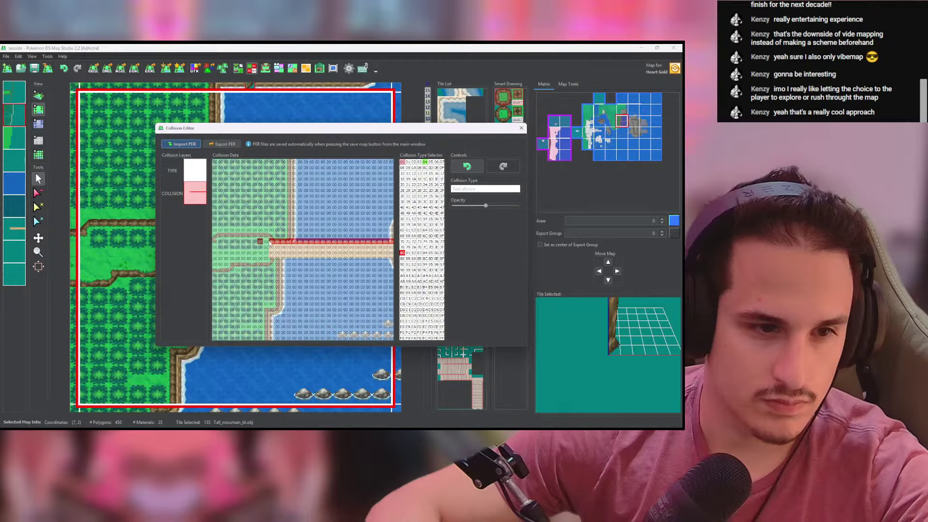
pyautogui.click(267, 235)
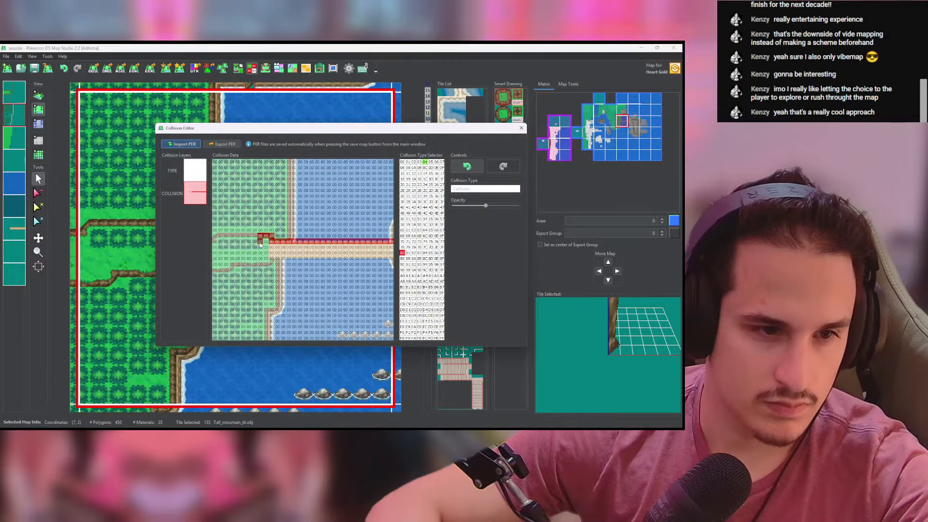
pyautogui.moveTo(260, 245)
pyautogui.mouseDown()
pyautogui.moveTo(220, 246)
pyautogui.moveTo(214, 237)
pyautogui.moveTo(264, 240)
pyautogui.moveTo(230, 248)
pyautogui.moveTo(234, 270)
pyautogui.moveTo(258, 265)
pyautogui.moveTo(278, 286)
pyautogui.moveTo(266, 337)
pyautogui.mouseUp()
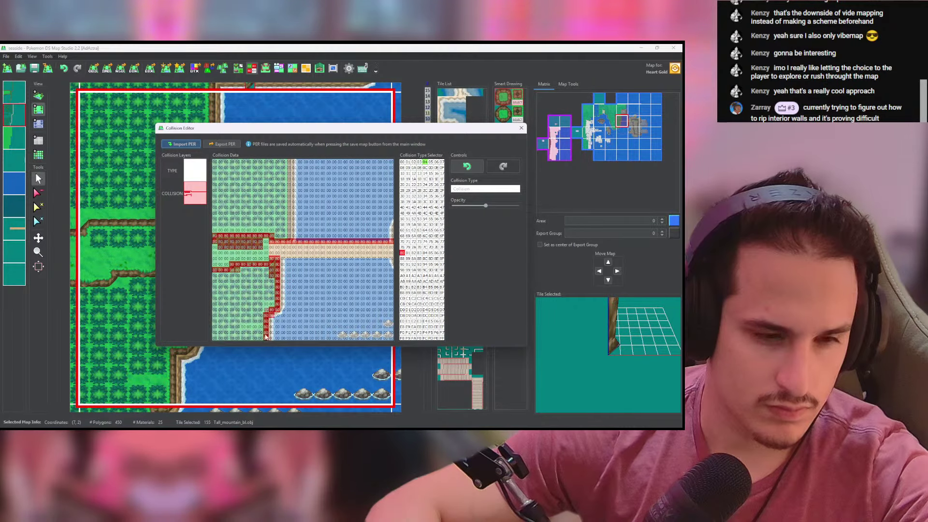
# Step: Fill the southern forest with collision 80, then outline the northern forest's eastern cliff and fill that forest with it as well
pyautogui.rightClick(282, 325)
pyautogui.click(272, 316)
pyautogui.rightClick(266, 316)
pyautogui.middleClick(255, 300)
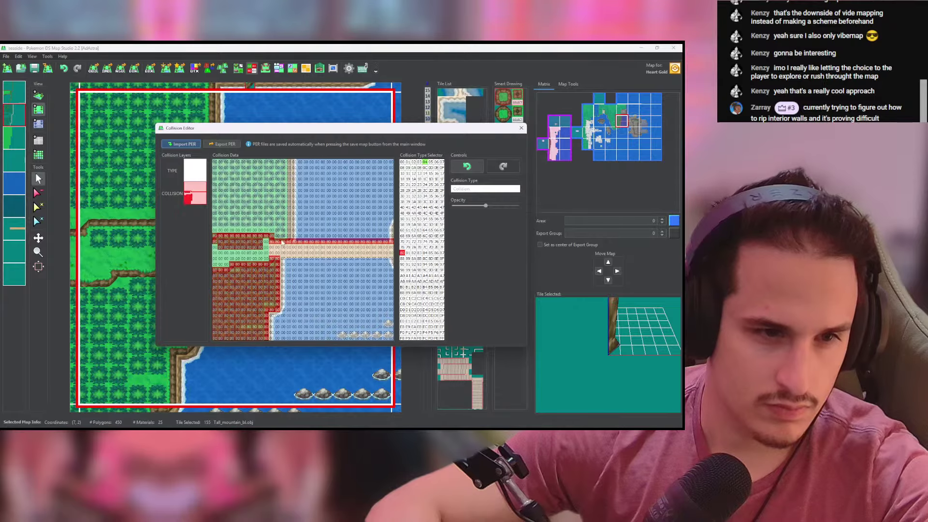
pyautogui.moveTo(289, 239); pyautogui.dragTo(289, 161)
pyautogui.middleClick(271, 167)
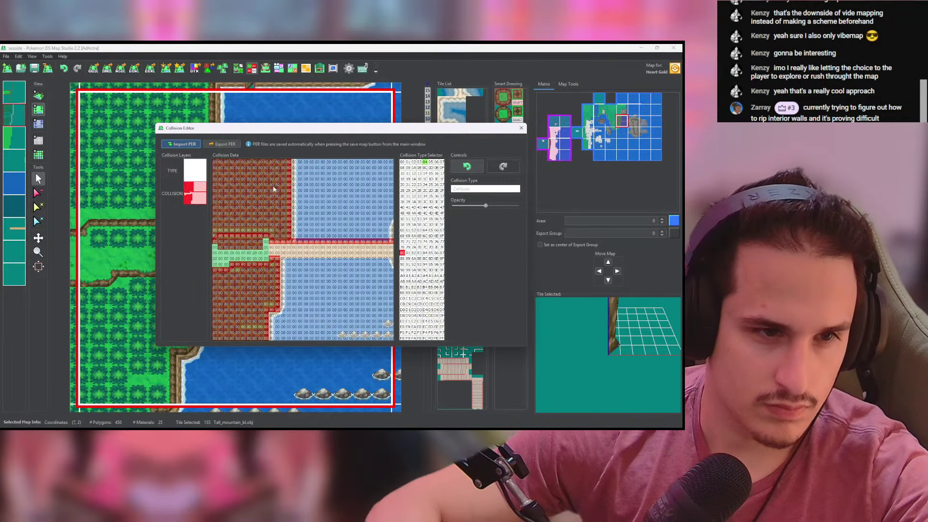
# Step: Paint collision 80 along the bridge's southern edge and over the southeastern rocks, and close the Collision Editor
pyautogui.moveTo(392, 259); pyautogui.dragTo(288, 259)
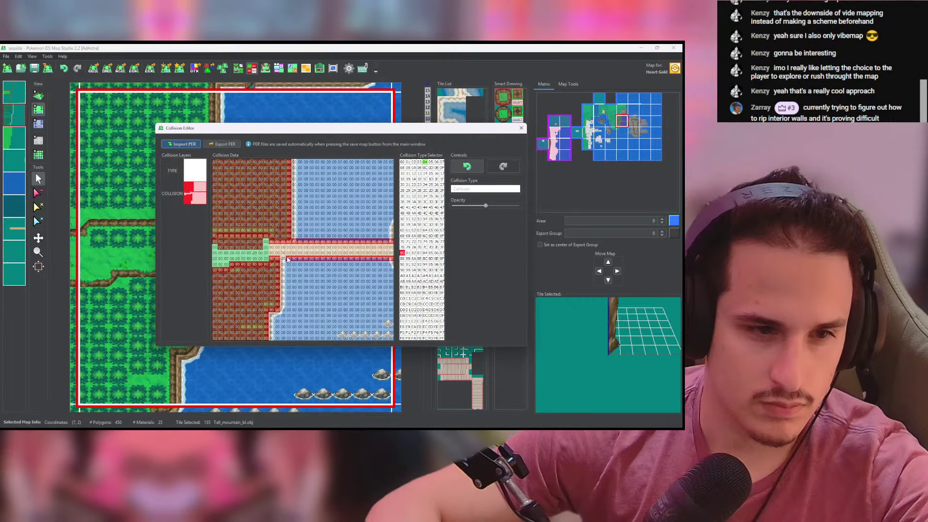
pyautogui.moveTo(341, 332)
pyautogui.mouseDown()
pyautogui.moveTo(382, 338)
pyautogui.moveTo(341, 334)
pyautogui.mouseUp()
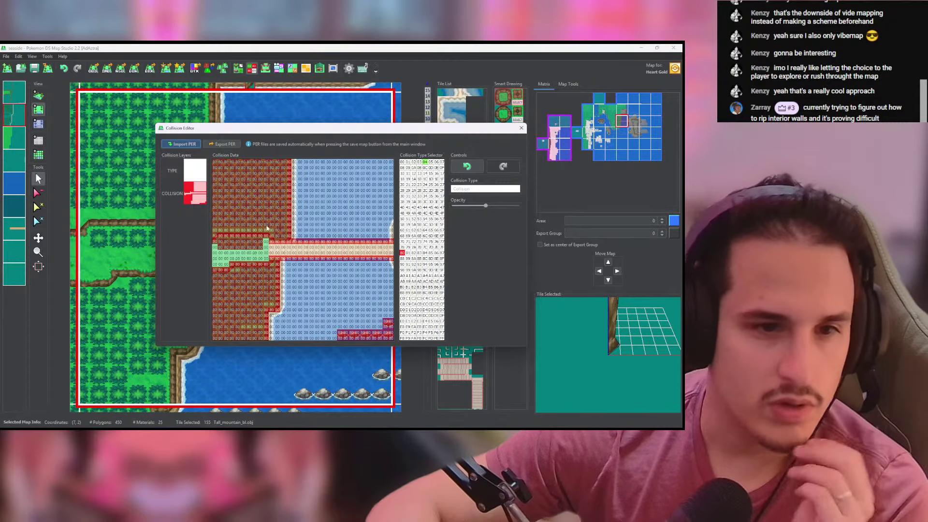
pyautogui.moveTo(484, 132); pyautogui.dragTo(461, 124)
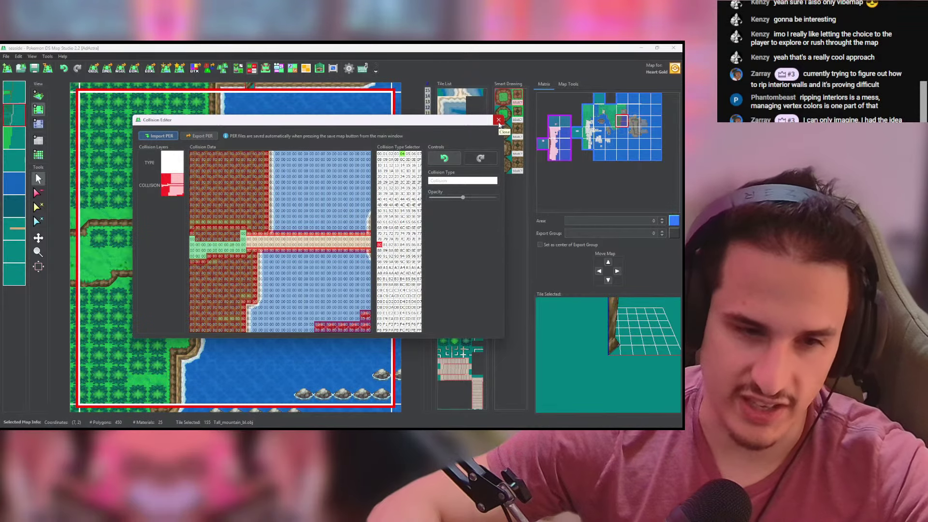
pyautogui.click(499, 120)
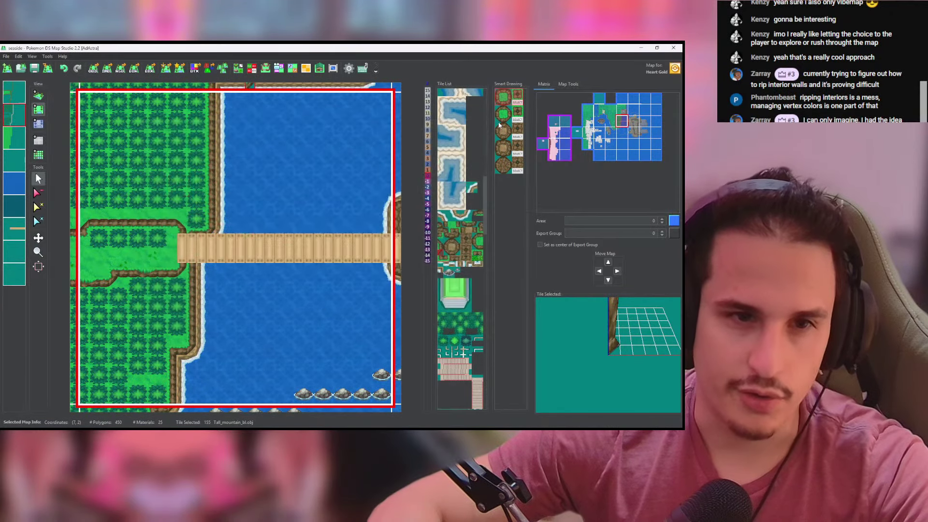
# Step: In the Collision Editor for map (8, 2), reduce the overlay opacity and paint collision 80 along the northwest coastal cliffs and beside the northern stairs
pyautogui.press('Right')
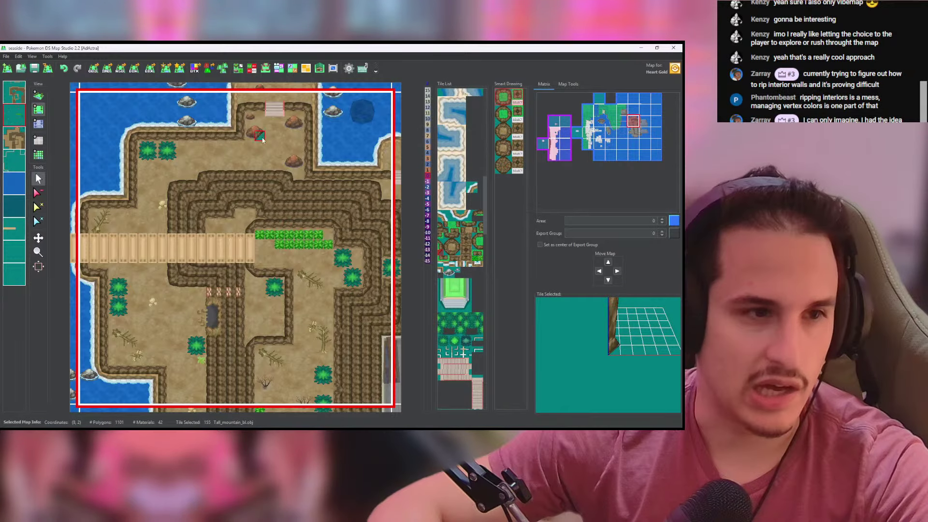
pyautogui.click(253, 70)
pyautogui.click(201, 193)
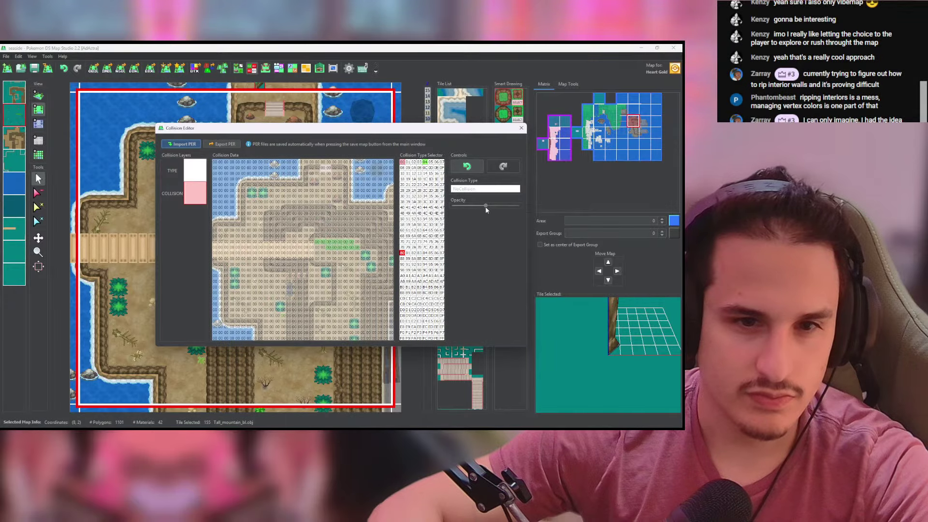
pyautogui.moveTo(485, 207); pyautogui.dragTo(466, 208)
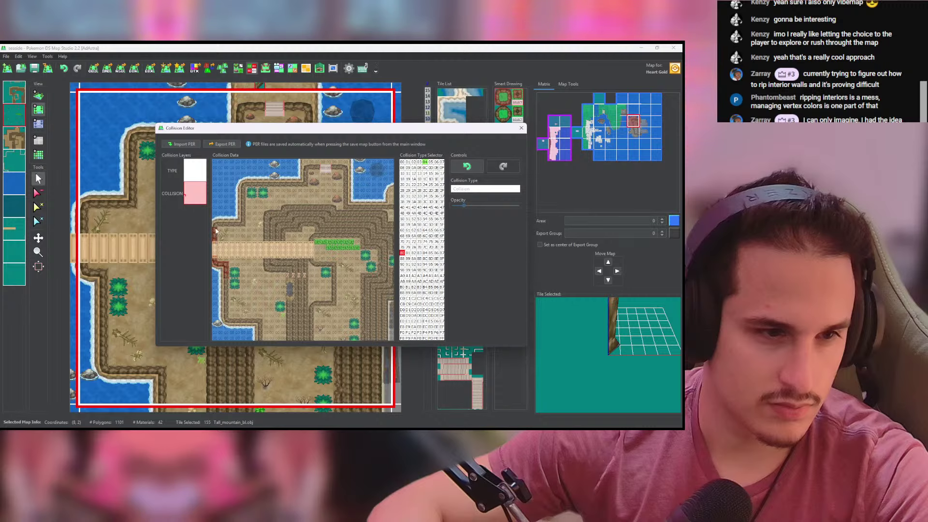
pyautogui.moveTo(246, 189)
pyautogui.mouseDown()
pyautogui.moveTo(290, 186)
pyautogui.moveTo(312, 168)
pyautogui.moveTo(273, 167)
pyautogui.mouseUp()
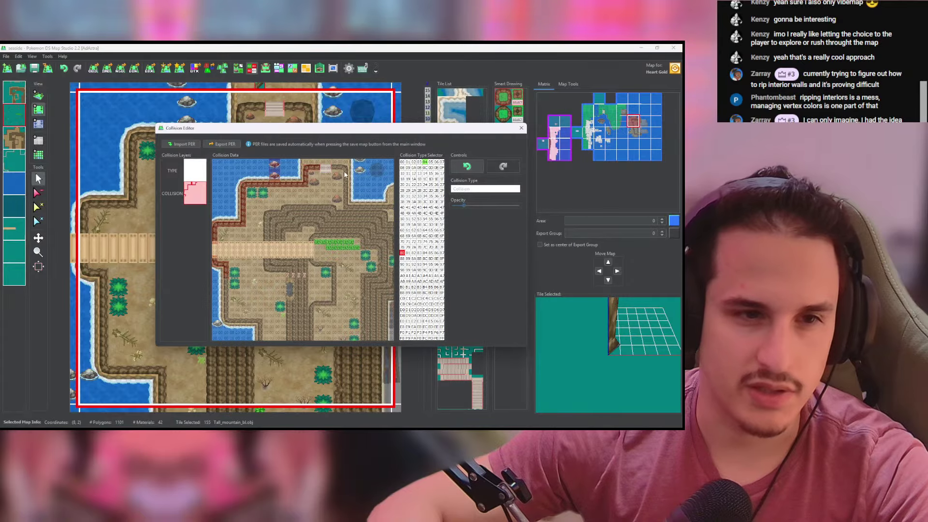
pyautogui.moveTo(333, 168)
pyautogui.mouseDown()
pyautogui.moveTo(346, 169)
pyautogui.moveTo(334, 185)
pyautogui.mouseUp()
pyautogui.moveTo(464, 206); pyautogui.dragTo(469, 206)
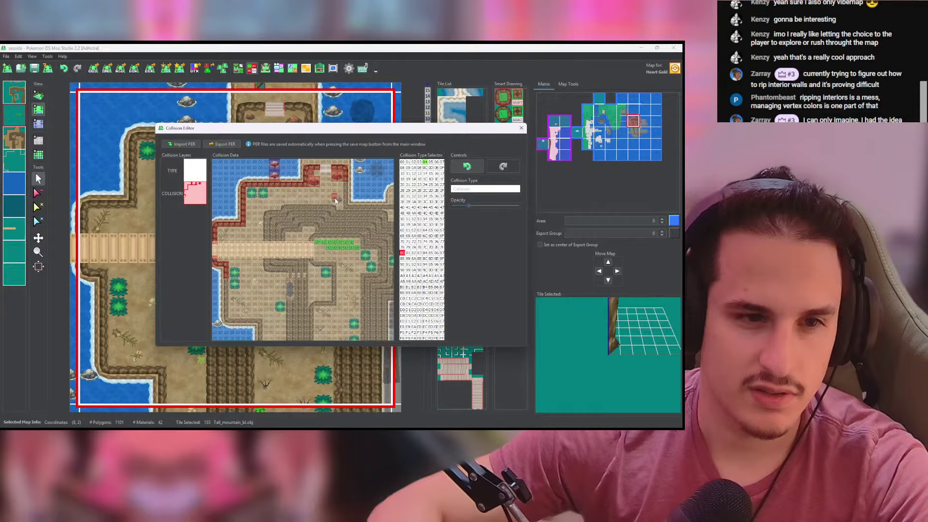
# Step: Outline the eastern cliffs and the mountain ridge north of the bridge with collision 80 and fill both
pyautogui.moveTo(333, 196)
pyautogui.mouseDown()
pyautogui.moveTo(394, 209)
pyautogui.moveTo(359, 209)
pyautogui.moveTo(389, 228)
pyautogui.moveTo(386, 269)
pyautogui.moveTo(363, 238)
pyautogui.moveTo(311, 238)
pyautogui.moveTo(339, 269)
pyautogui.moveTo(364, 256)
pyautogui.moveTo(382, 271)
pyautogui.moveTo(362, 288)
pyautogui.moveTo(363, 340)
pyautogui.moveTo(390, 327)
pyautogui.moveTo(389, 296)
pyautogui.moveTo(390, 311)
pyautogui.mouseUp()
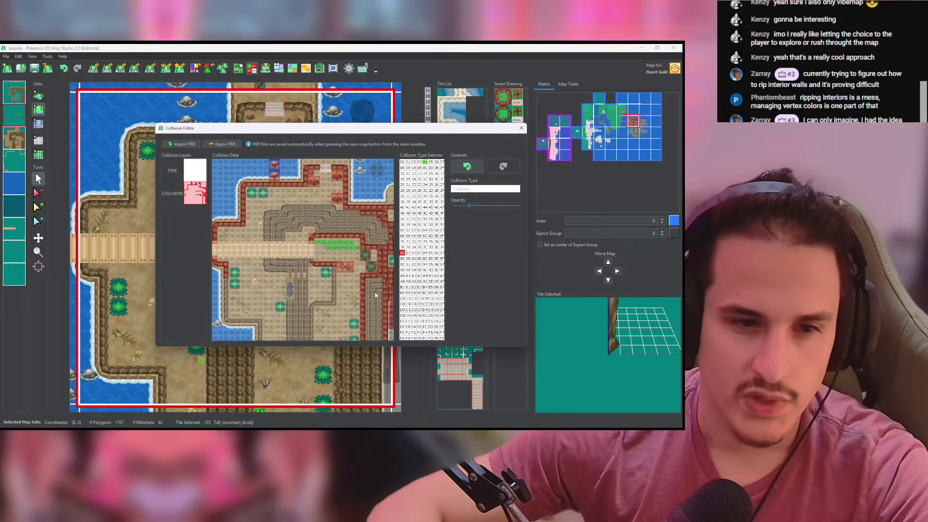
pyautogui.middleClick(376, 295)
pyautogui.middleClick(391, 263)
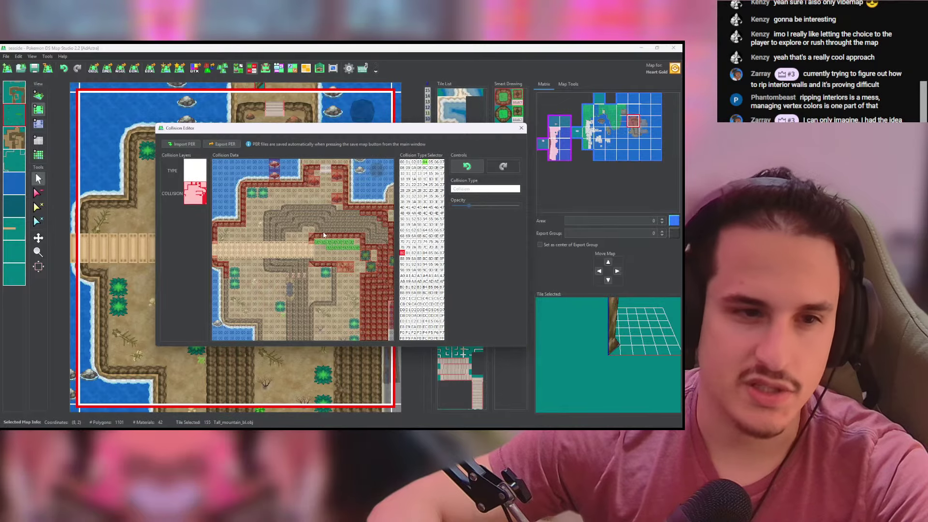
pyautogui.moveTo(317, 233)
pyautogui.mouseDown()
pyautogui.moveTo(315, 225)
pyautogui.moveTo(300, 229)
pyautogui.mouseUp()
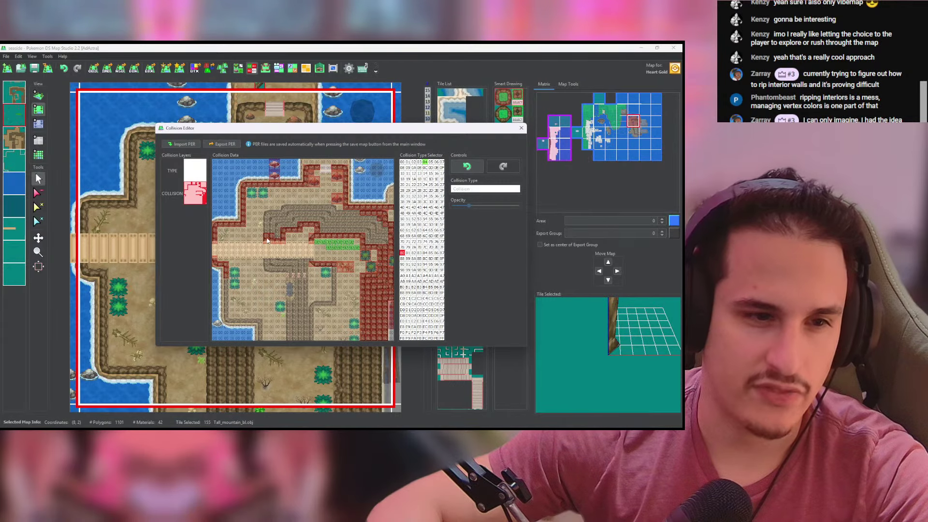
pyautogui.moveTo(268, 241)
pyautogui.mouseDown()
pyautogui.moveTo(267, 218)
pyautogui.moveTo(305, 211)
pyautogui.mouseUp()
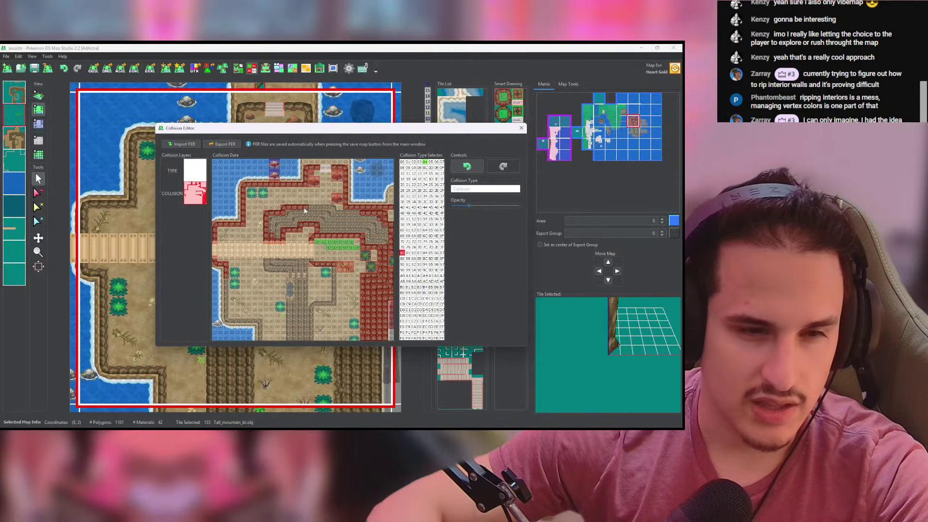
pyautogui.middleClick(355, 215)
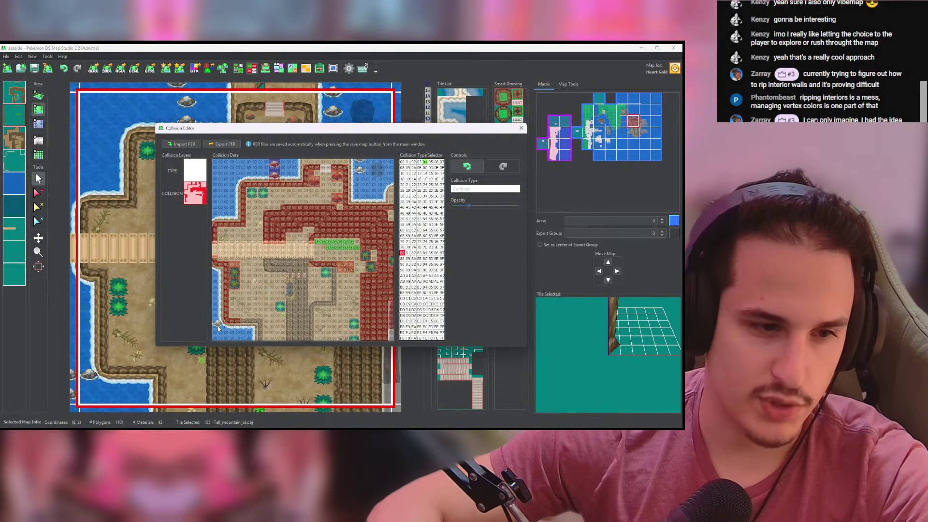
# Step: Paint collision 80 along the southwest coastal cliffs, around the central cave and enclosure, and over the southern plants
pyautogui.moveTo(237, 319); pyautogui.dragTo(247, 322)
pyautogui.rightClick(234, 315)
pyautogui.click(236, 316)
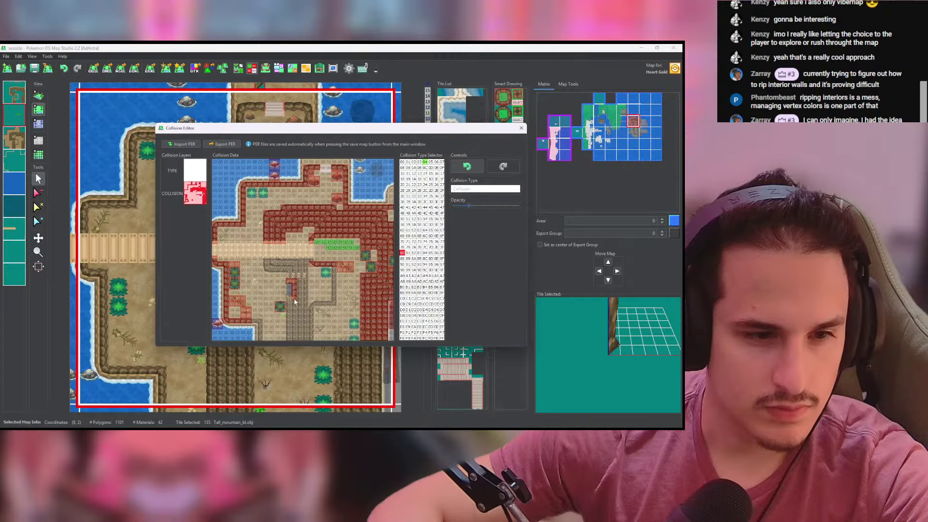
pyautogui.moveTo(295, 300)
pyautogui.mouseDown()
pyautogui.moveTo(289, 282)
pyautogui.moveTo(267, 270)
pyautogui.moveTo(275, 260)
pyautogui.moveTo(297, 269)
pyautogui.moveTo(276, 273)
pyautogui.moveTo(304, 277)
pyautogui.moveTo(314, 310)
pyautogui.moveTo(333, 286)
pyautogui.moveTo(323, 270)
pyautogui.mouseUp()
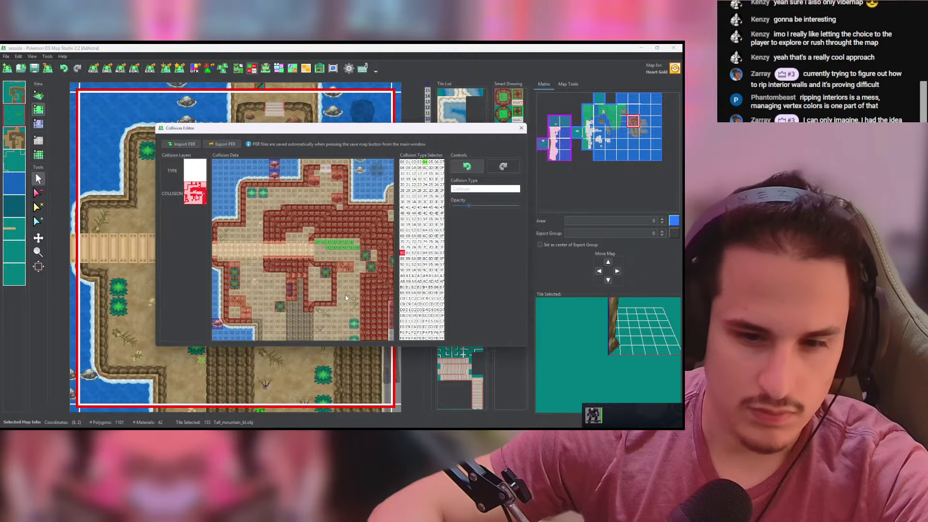
pyautogui.moveTo(349, 299)
pyautogui.mouseDown()
pyautogui.moveTo(351, 341)
pyautogui.moveTo(342, 337)
pyautogui.moveTo(357, 333)
pyautogui.moveTo(328, 313)
pyautogui.mouseUp()
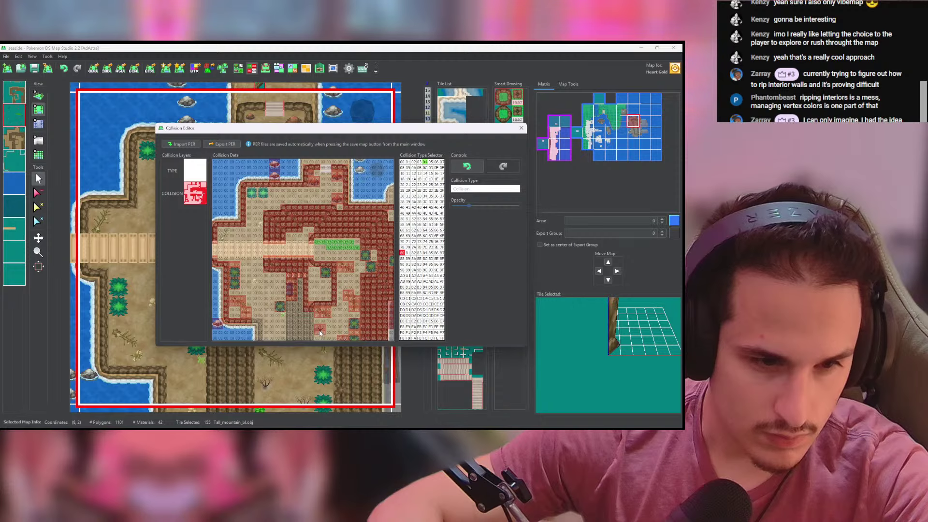
# Step: Close the outline of the southern central ridge and fill the ridge with collision 80
pyautogui.middleClick(302, 315)
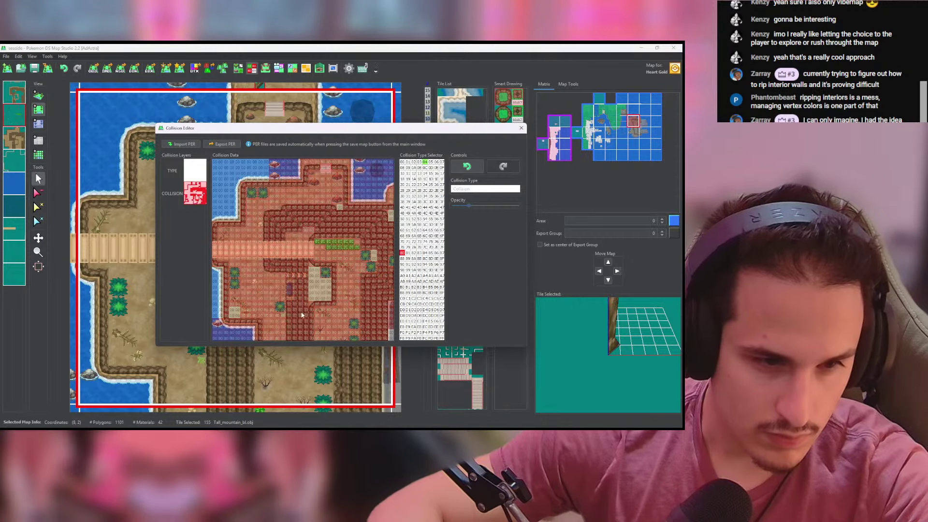
pyautogui.hotkey('ctrl', 'z')
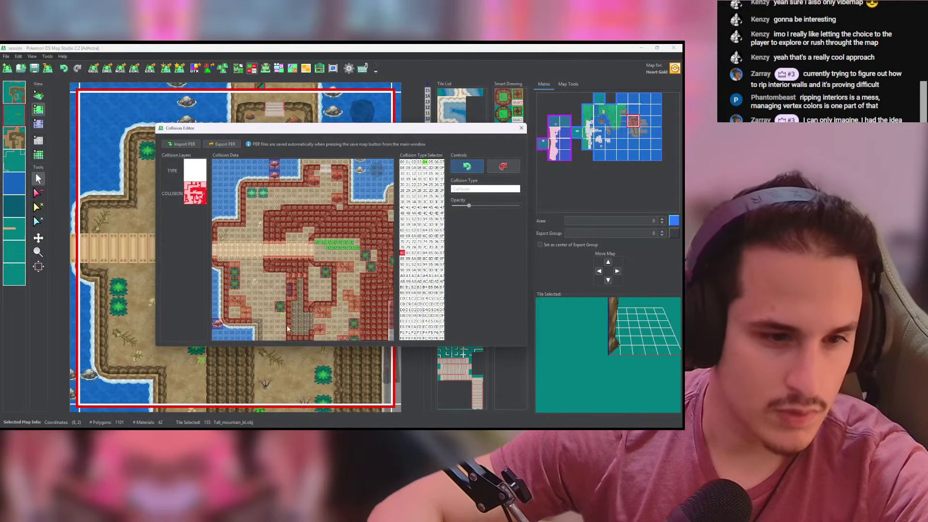
pyautogui.click(312, 320)
pyautogui.middleClick(302, 317)
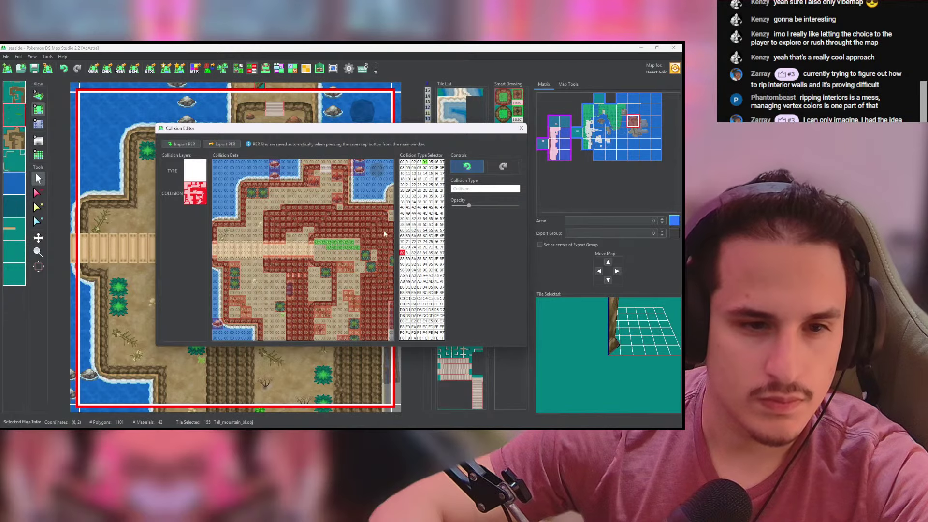
# Step: On the type layer, paint a warp type beside the central cave entrance and close the Collision Editor
pyautogui.click(195, 172)
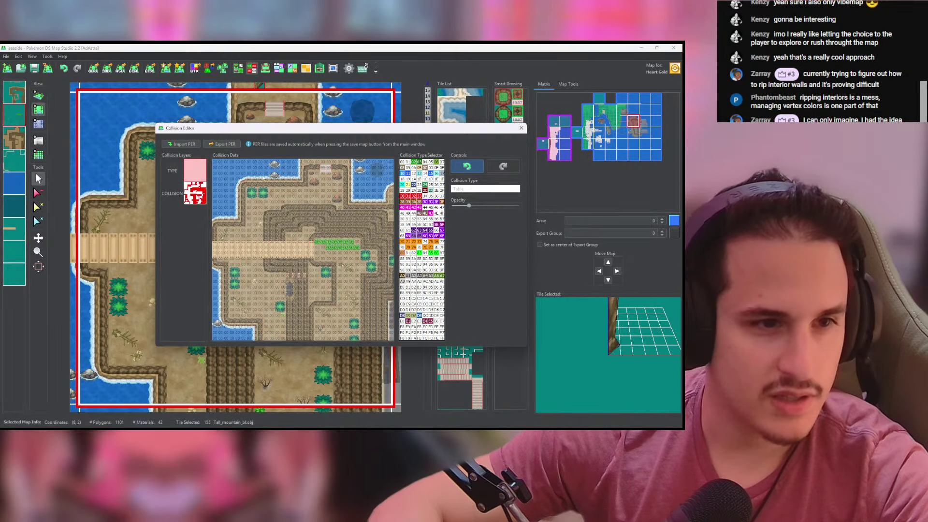
pyautogui.click(425, 231)
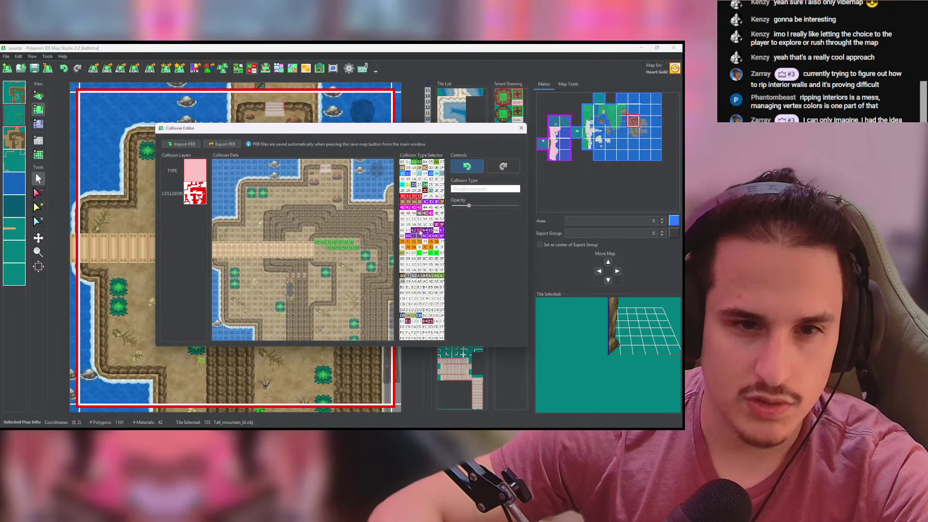
pyautogui.click(419, 230)
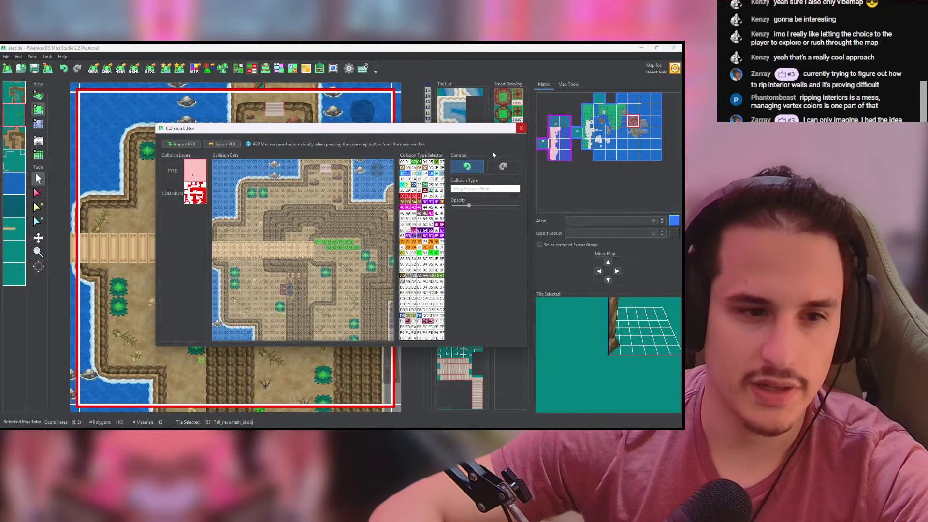
pyautogui.click(521, 128)
pyautogui.press('Down')
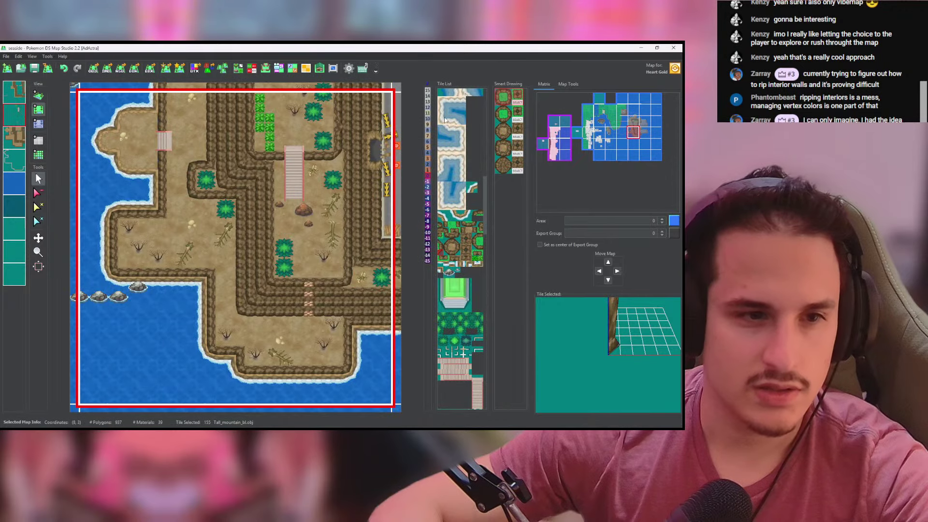
pyautogui.click(256, 70)
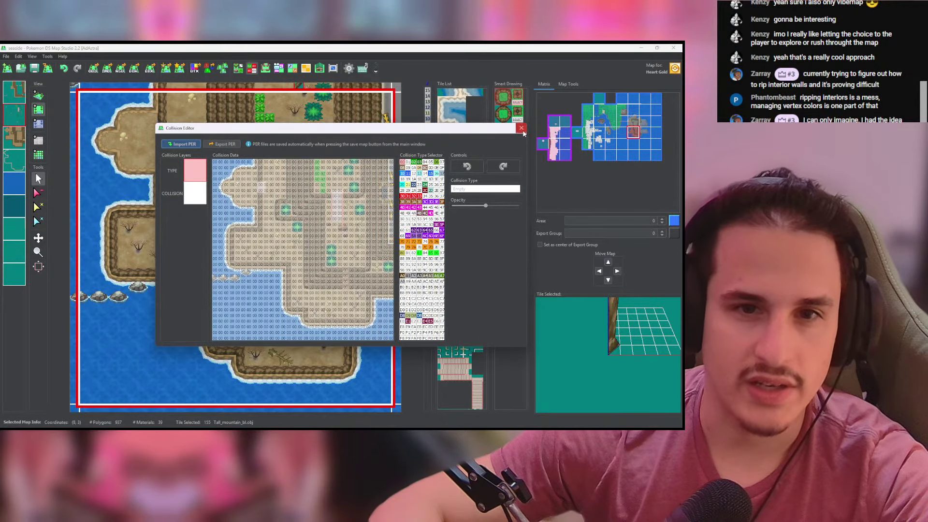
pyautogui.click(521, 128)
pyautogui.press('Up')
# Step: On the bridge map's type layer, paint horizontal mountain climb over the climbable wall above the cave entrance and close the Collision Editor
pyautogui.click(252, 69)
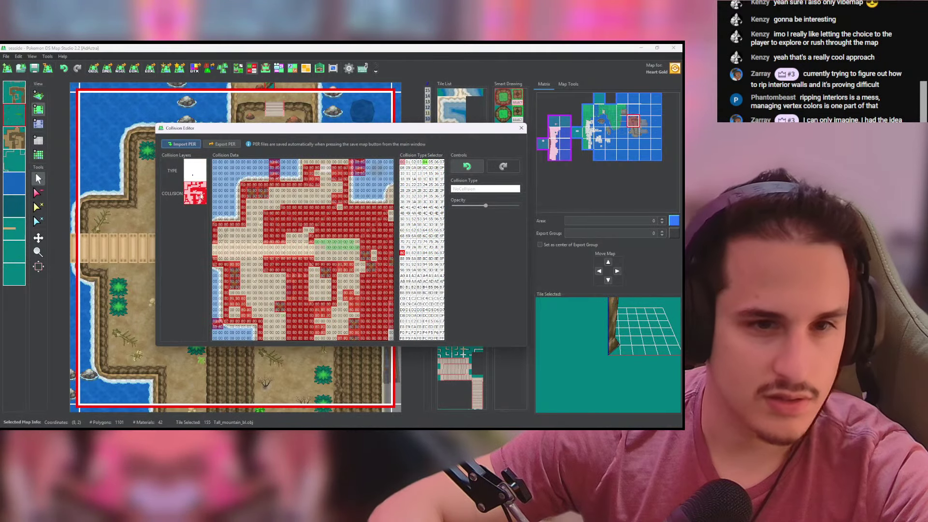
pyautogui.click(199, 167)
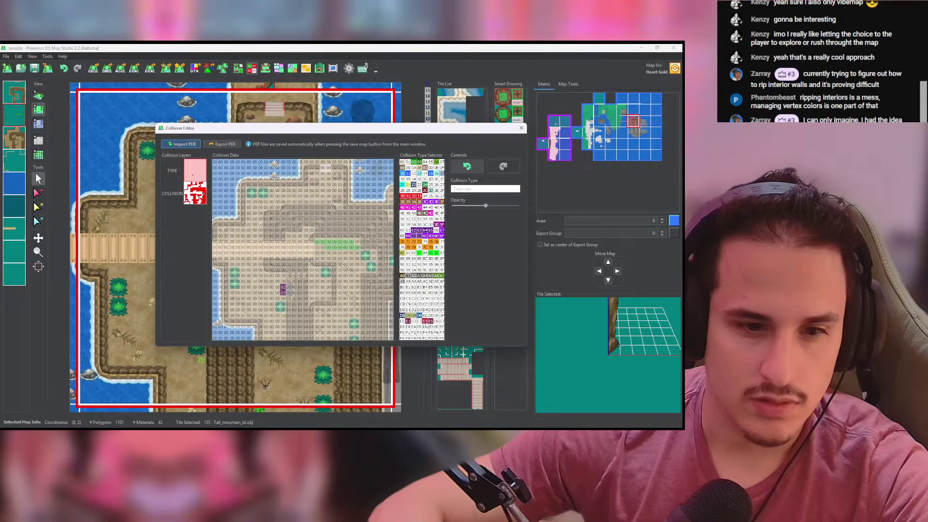
pyautogui.click(431, 322)
pyautogui.click(425, 213)
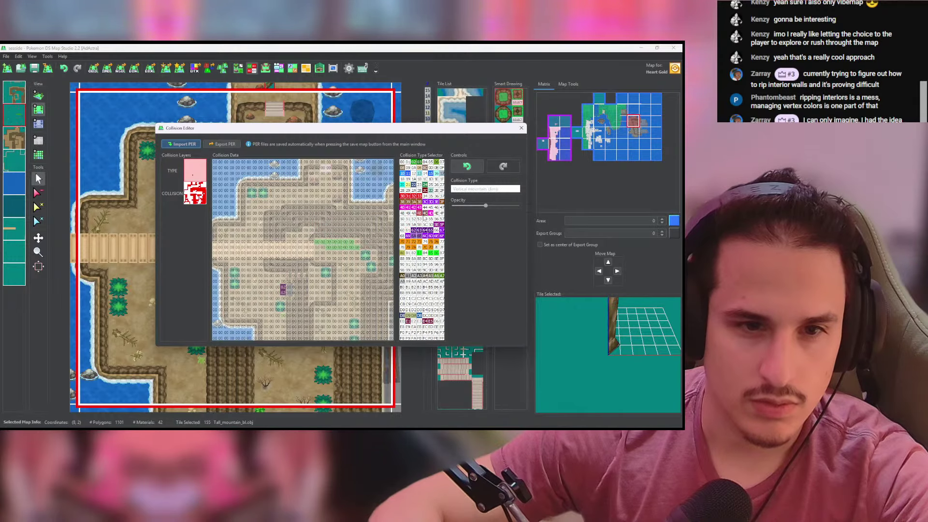
pyautogui.click(419, 213)
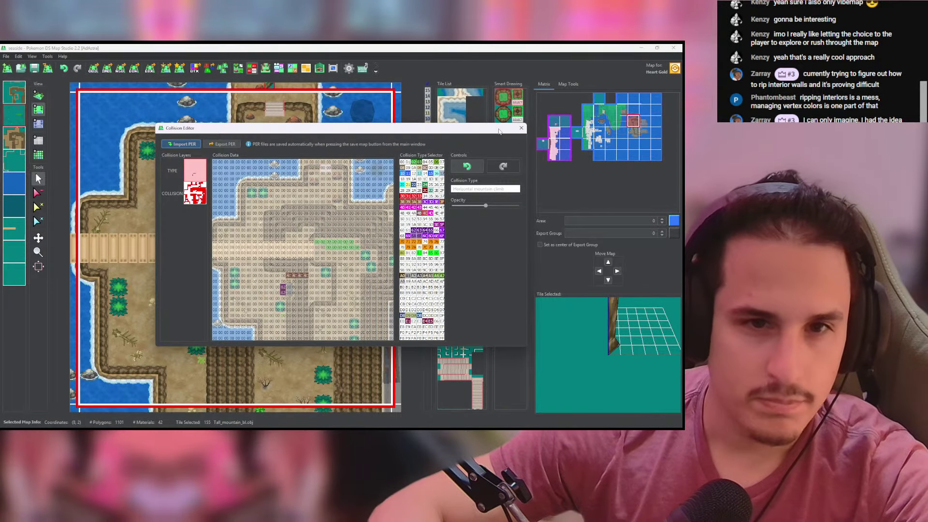
pyautogui.click(522, 128)
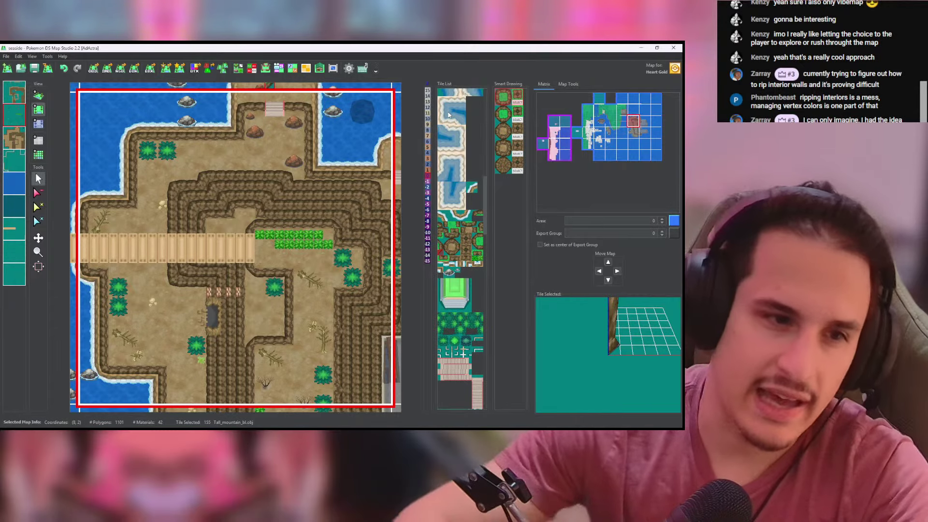
# Step: Paint the grass type over the green grass patch east of the bridge and close the Collision Editor
pyautogui.click(238, 68)
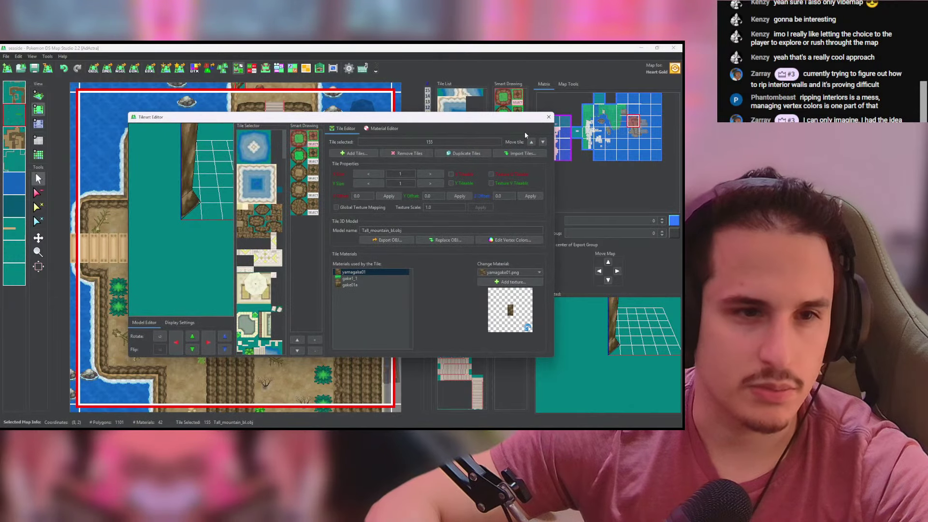
pyautogui.click(548, 117)
pyautogui.click(251, 68)
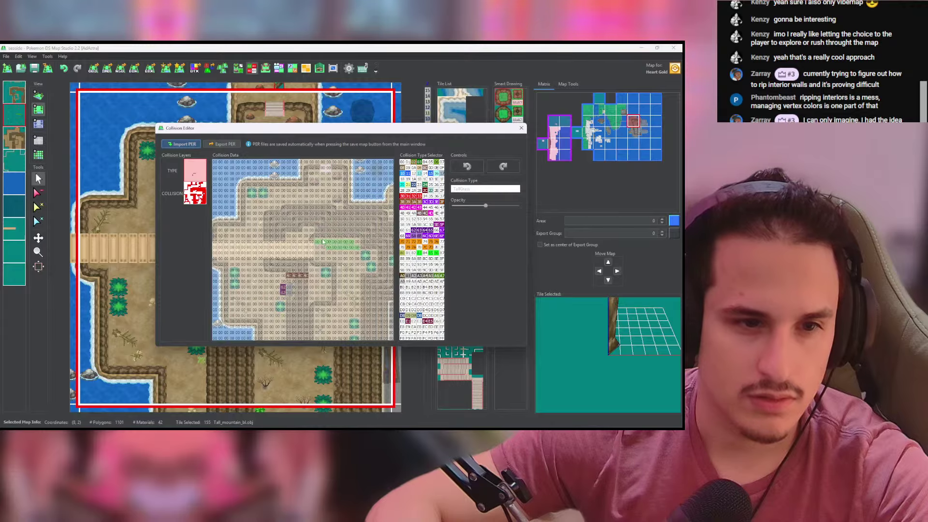
pyautogui.moveTo(323, 242)
pyautogui.mouseDown()
pyautogui.moveTo(351, 245)
pyautogui.moveTo(329, 249)
pyautogui.mouseUp()
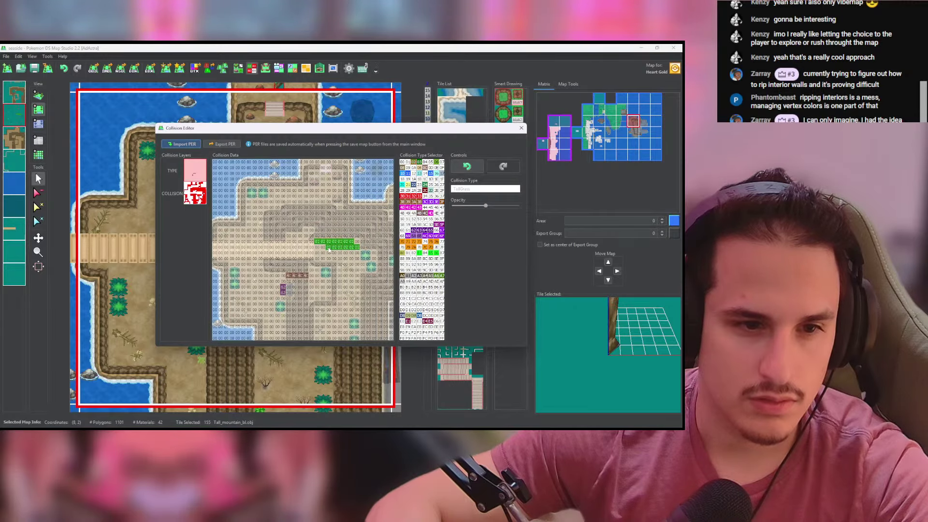
pyautogui.click(521, 128)
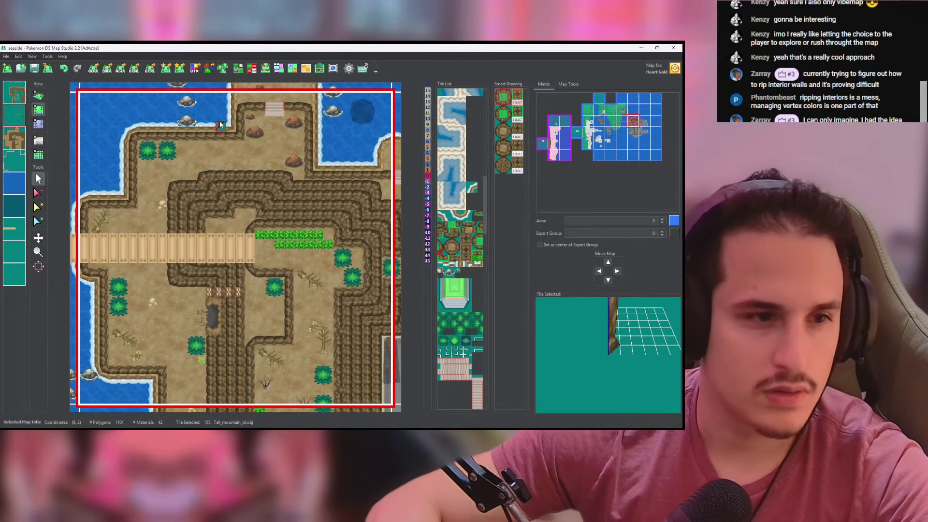
# Step: On the map to the south, outline the coastal cliffs and central ridge with collision 80, fill the ridge, and cover the rocks below the stairs
pyautogui.press('Down')
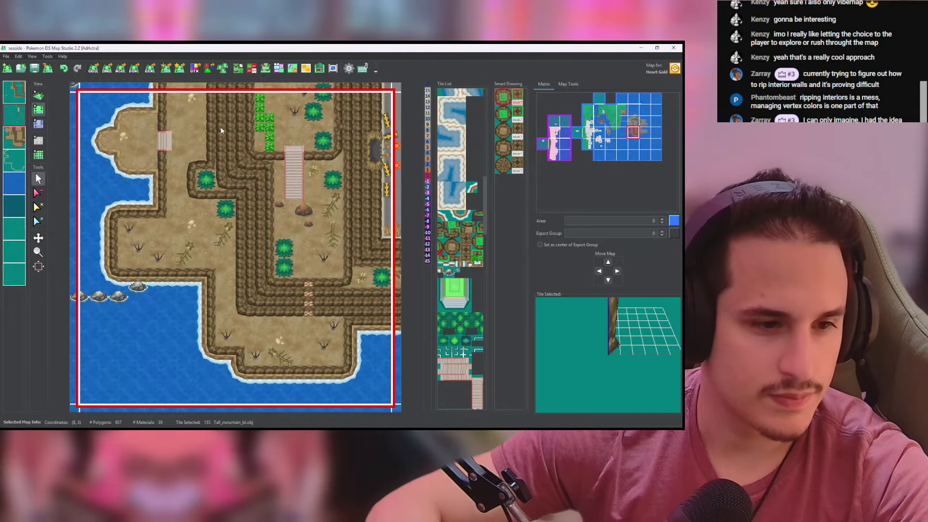
pyautogui.click(252, 68)
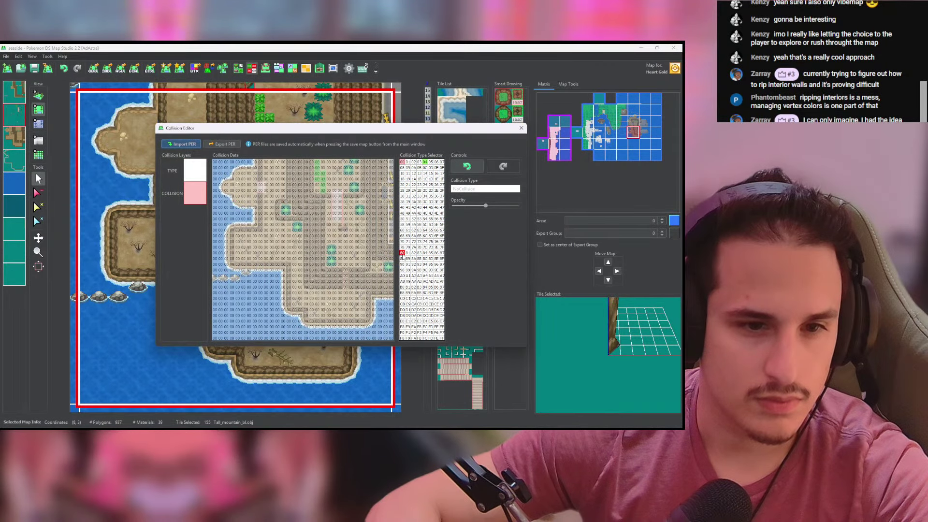
pyautogui.moveTo(363, 162)
pyautogui.mouseDown()
pyautogui.moveTo(356, 196)
pyautogui.moveTo(312, 196)
pyautogui.moveTo(312, 162)
pyautogui.moveTo(289, 174)
pyautogui.moveTo(290, 203)
pyautogui.moveTo(278, 215)
pyautogui.moveTo(306, 229)
pyautogui.moveTo(306, 288)
pyautogui.moveTo(369, 296)
pyautogui.moveTo(369, 320)
pyautogui.moveTo(306, 322)
pyautogui.moveTo(289, 296)
pyautogui.moveTo(289, 264)
pyautogui.moveTo(243, 266)
pyautogui.moveTo(232, 245)
pyautogui.moveTo(233, 231)
pyautogui.moveTo(261, 218)
pyautogui.moveTo(261, 163)
pyautogui.mouseUp()
pyautogui.click(322, 207)
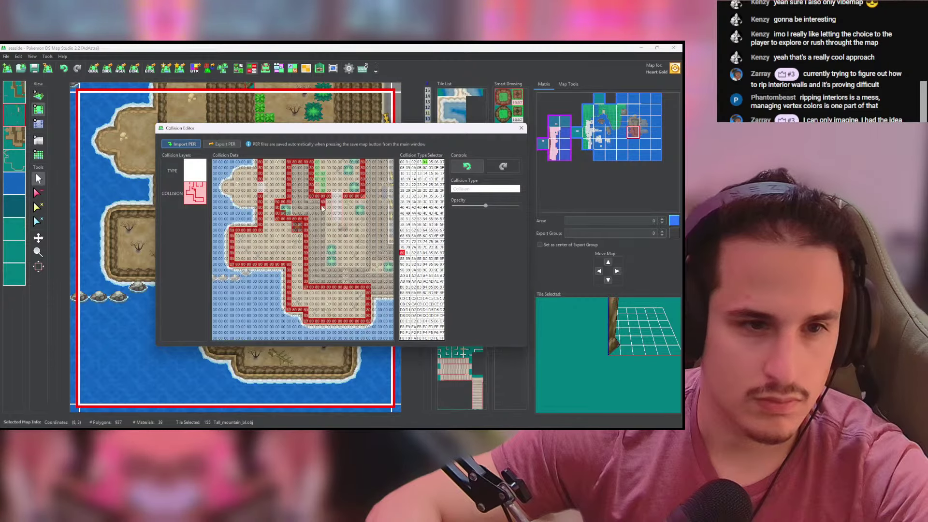
pyautogui.moveTo(323, 207)
pyautogui.mouseDown()
pyautogui.moveTo(321, 244)
pyautogui.moveTo(339, 270)
pyautogui.mouseUp()
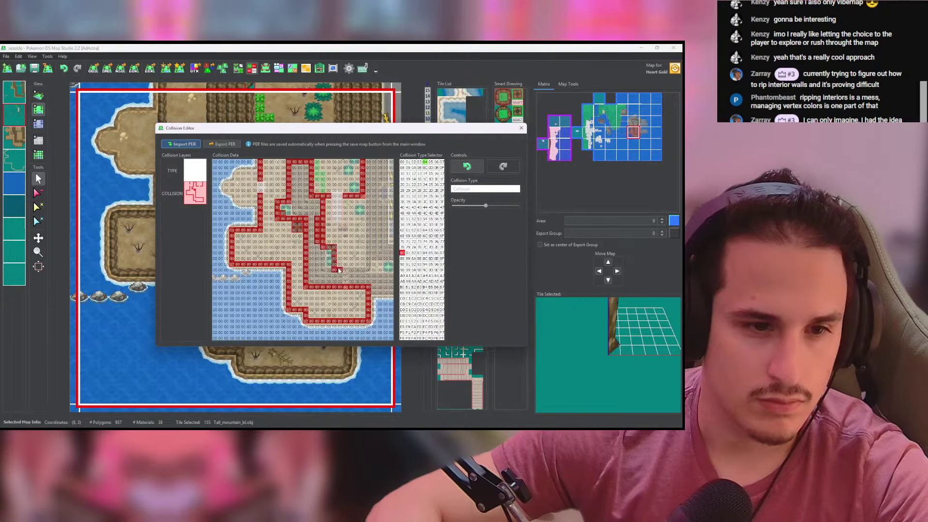
pyautogui.click(365, 247)
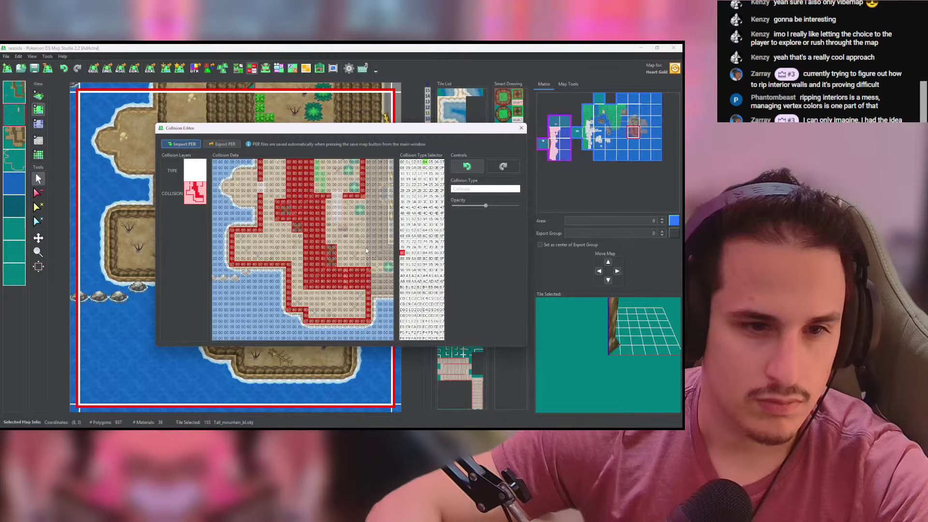
pyautogui.moveTo(344, 236); pyautogui.dragTo(340, 230)
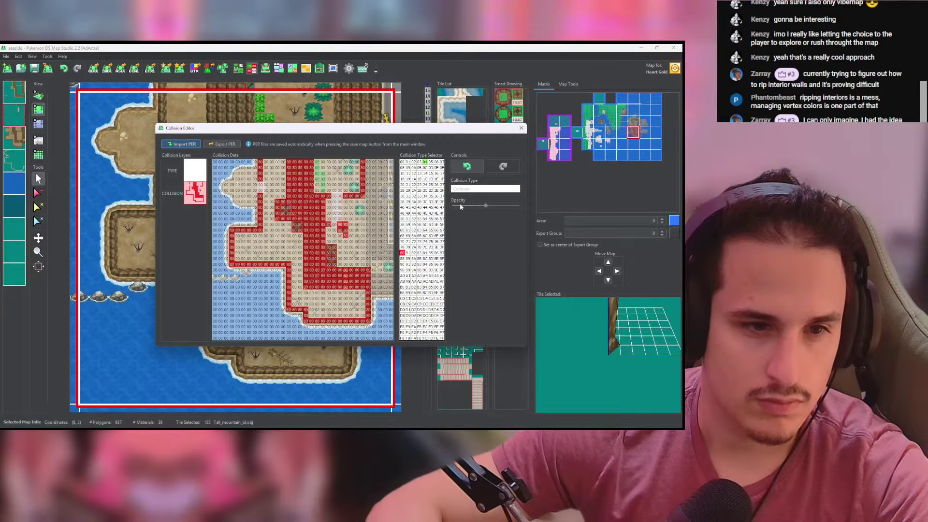
# Step: Lower the overlay opacity and paint collision 80 over the eastern cliffs and the dry plants on the lower ledges
pyautogui.moveTo(486, 206); pyautogui.dragTo(459, 205)
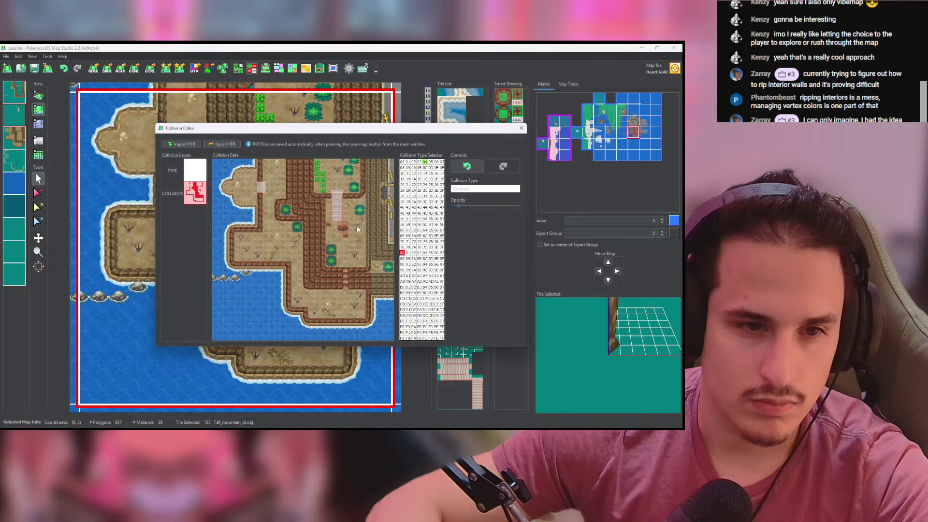
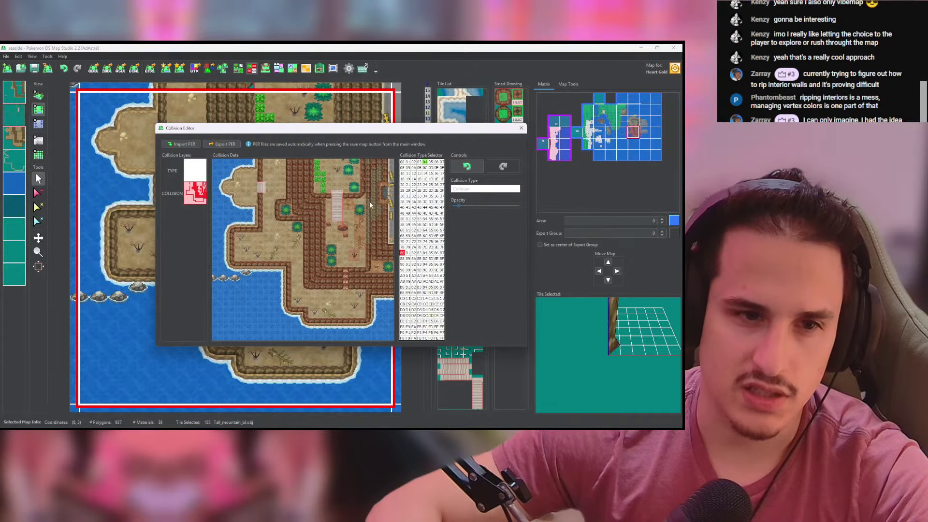
pyautogui.moveTo(459, 207); pyautogui.dragTo(466, 206)
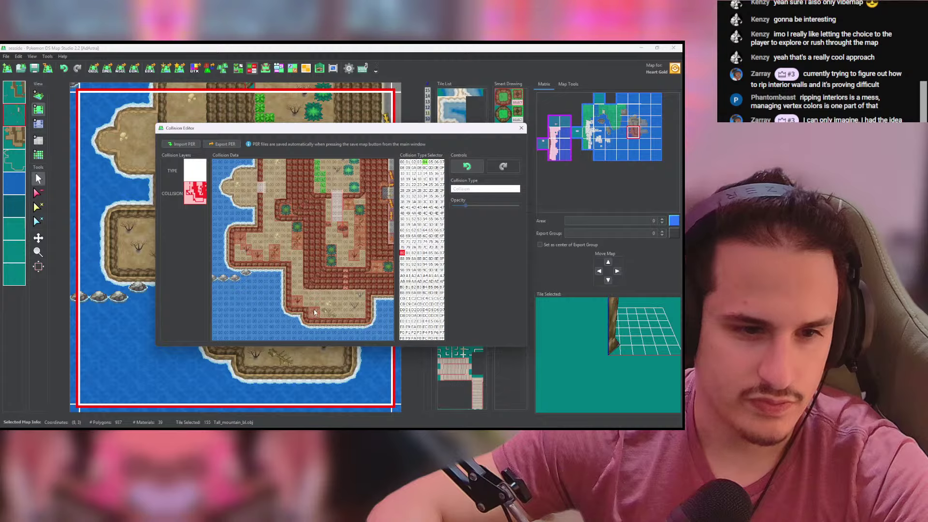
pyautogui.moveTo(352, 305); pyautogui.dragTo(356, 308)
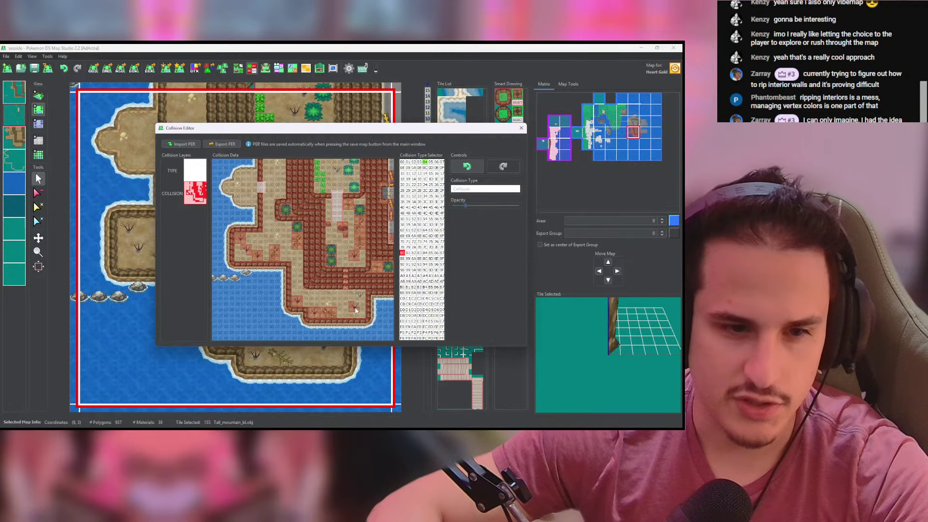
pyautogui.rightClick(339, 295)
pyautogui.click(352, 295)
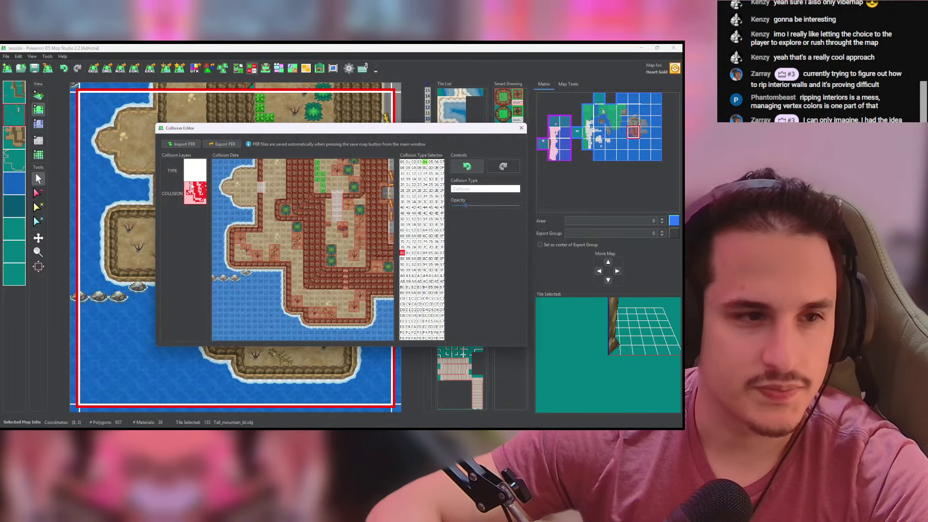
# Step: On the type layer, paint the northern grass patch as grass, then outline the shoreline with the water type and fill the sea
pyautogui.click(195, 170)
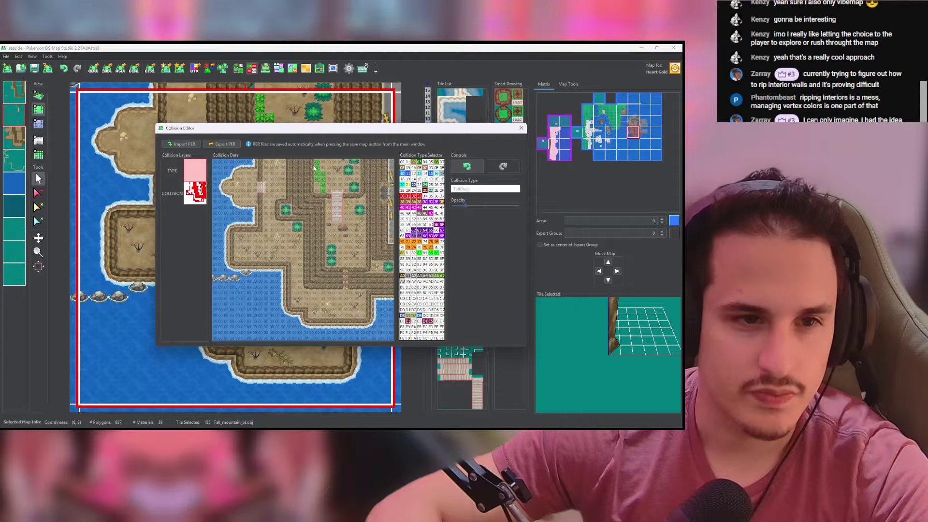
pyautogui.moveTo(314, 168); pyautogui.dragTo(318, 177)
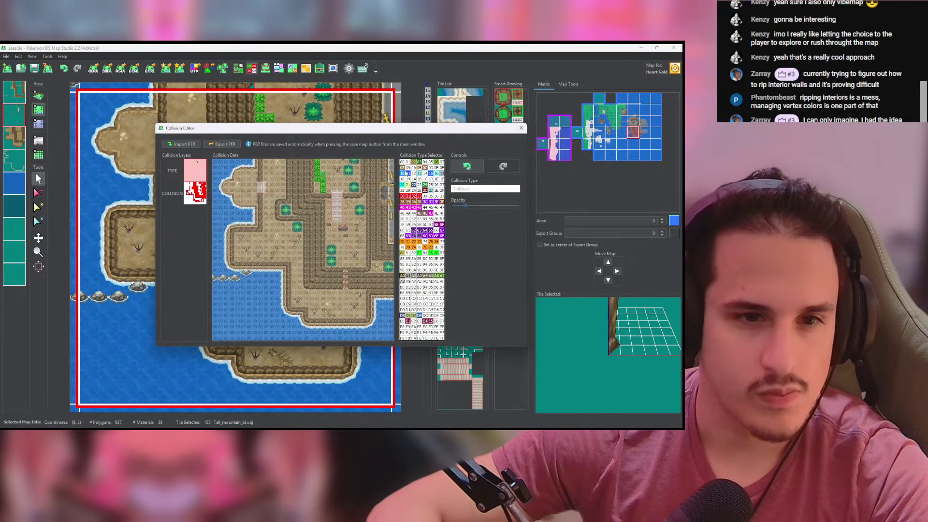
pyautogui.moveTo(252, 222)
pyautogui.mouseDown()
pyautogui.moveTo(254, 209)
pyautogui.moveTo(229, 197)
pyautogui.moveTo(233, 179)
pyautogui.moveTo(256, 161)
pyautogui.mouseUp()
pyautogui.moveTo(254, 223)
pyautogui.mouseDown()
pyautogui.moveTo(233, 225)
pyautogui.moveTo(225, 244)
pyautogui.moveTo(233, 272)
pyautogui.moveTo(217, 272)
pyautogui.mouseUp()
pyautogui.middleClick(219, 255)
pyautogui.click(255, 275)
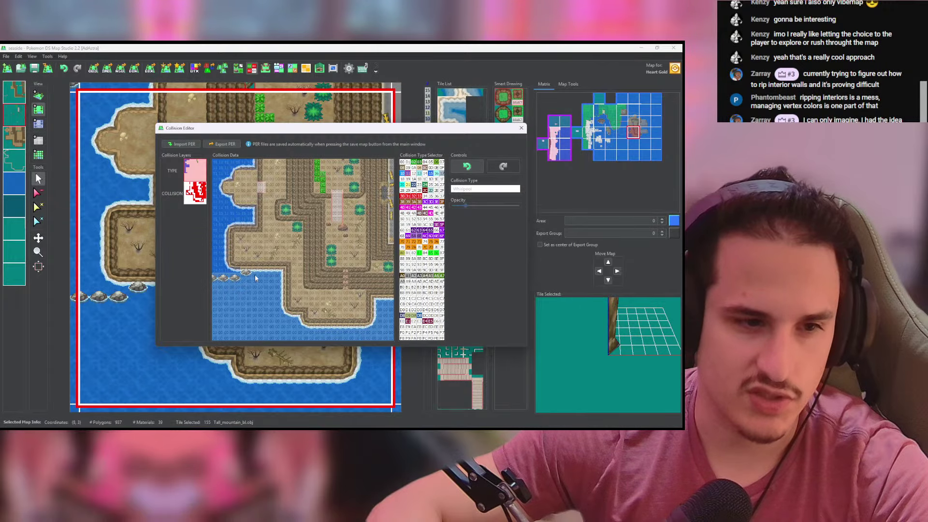
pyautogui.moveTo(252, 281)
pyautogui.mouseDown()
pyautogui.moveTo(216, 290)
pyautogui.moveTo(277, 272)
pyautogui.moveTo(282, 312)
pyautogui.moveTo(297, 310)
pyautogui.moveTo(290, 305)
pyautogui.moveTo(297, 318)
pyautogui.moveTo(358, 329)
pyautogui.moveTo(374, 301)
pyautogui.moveTo(392, 299)
pyautogui.mouseUp()
pyautogui.rightClick(366, 313)
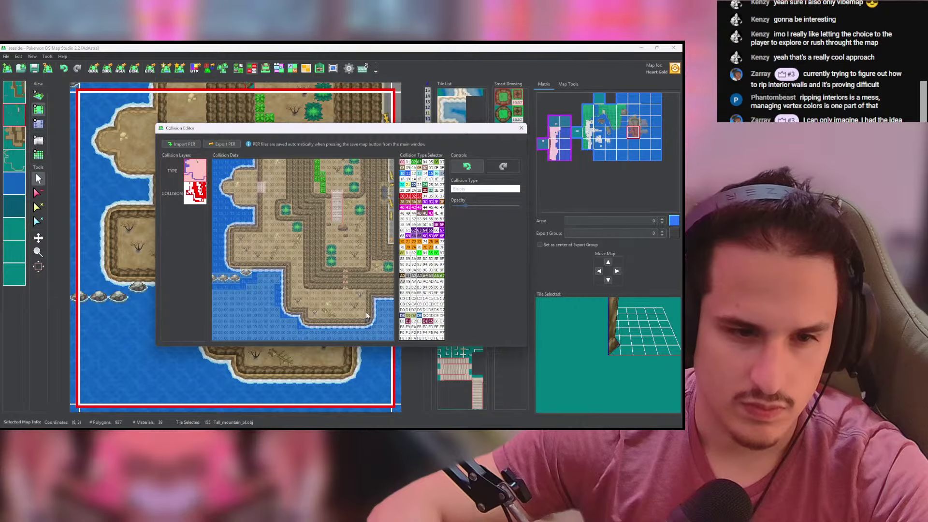
pyautogui.middleClick(381, 322)
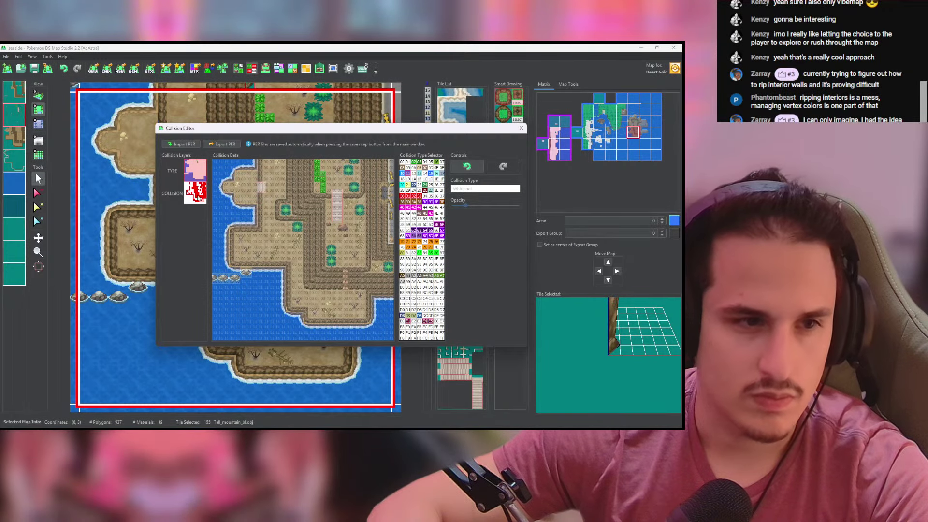
# Step: Paint the vertical mountain climb type over the climbable strip in the southern ridge
pyautogui.click(196, 193)
pyautogui.click(198, 172)
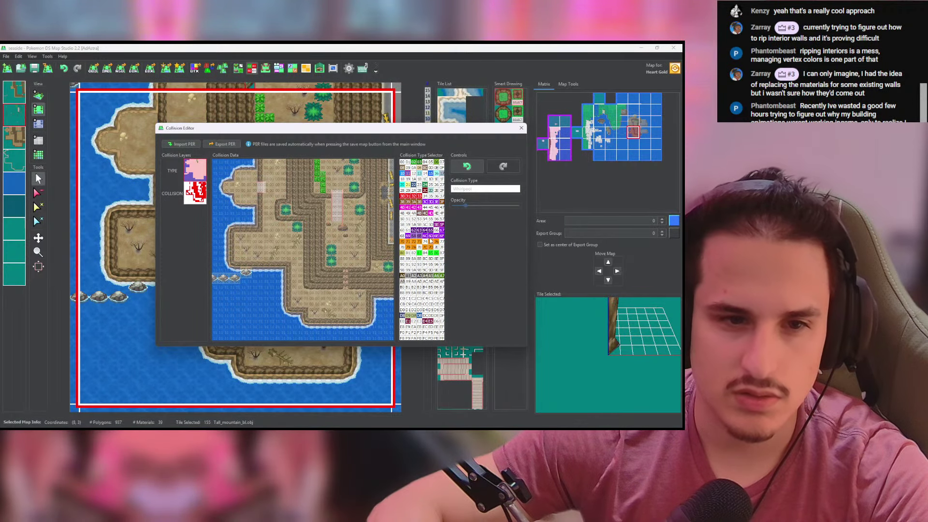
pyautogui.click(424, 213)
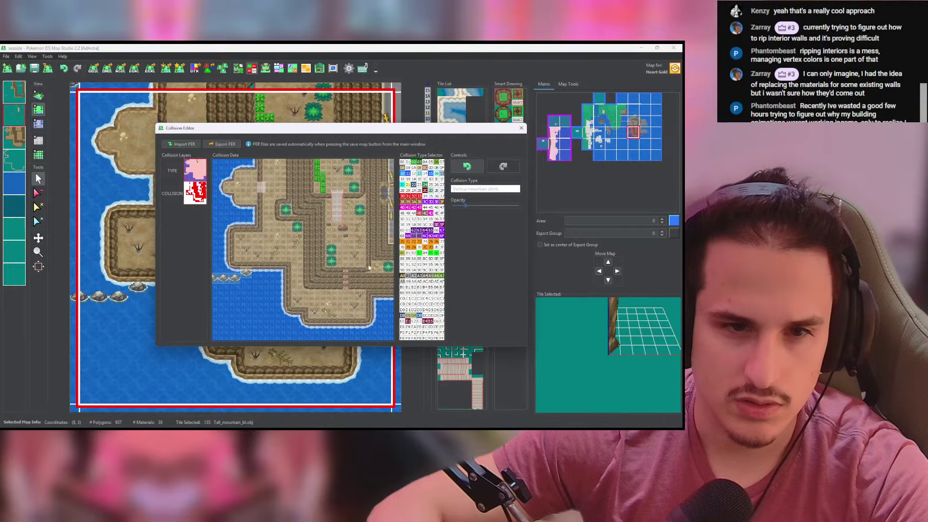
pyautogui.moveTo(347, 271); pyautogui.dragTo(347, 286)
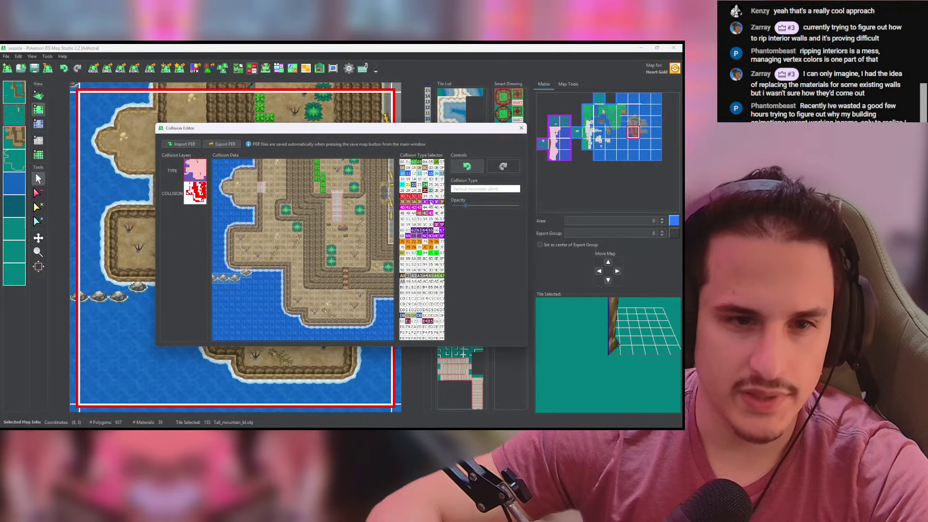
# Step: Paint a warp type at the eastern cave entrance, check both collision layers, and close the Collision Editor
pyautogui.click(414, 230)
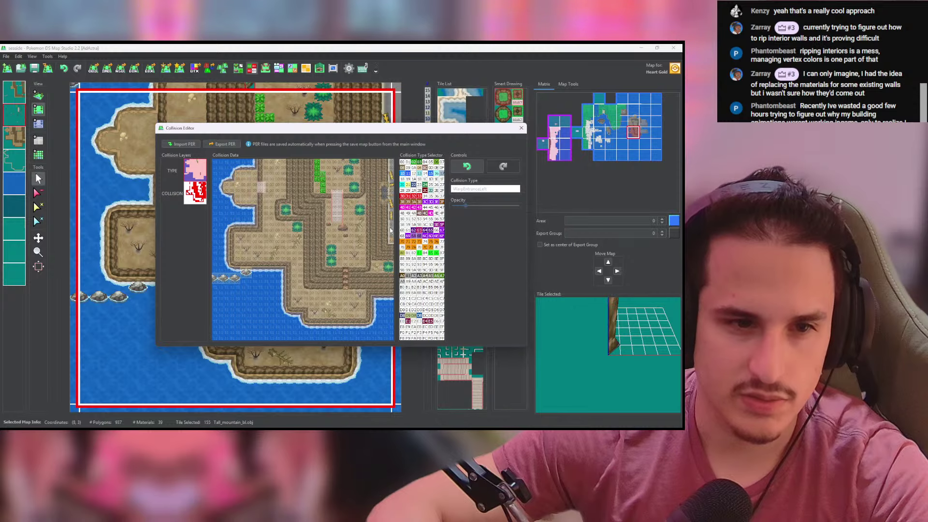
pyautogui.click(198, 192)
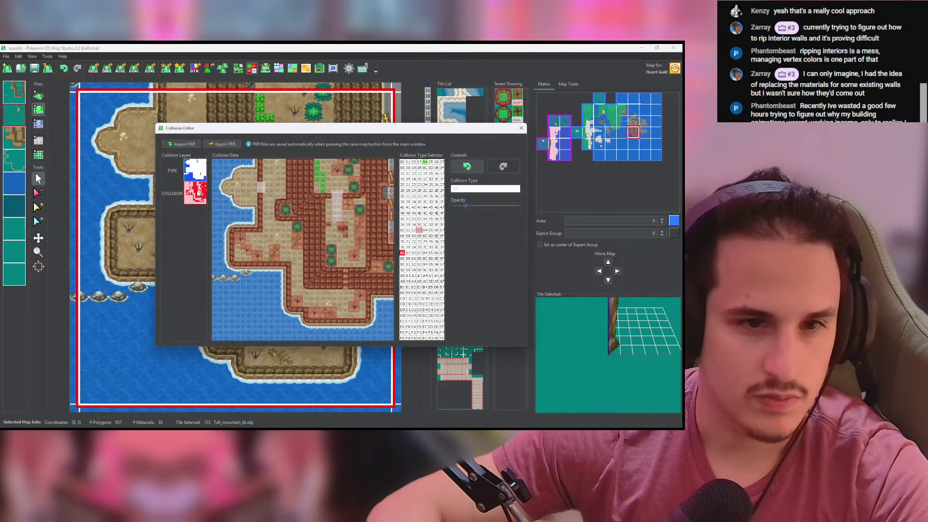
pyautogui.click(195, 170)
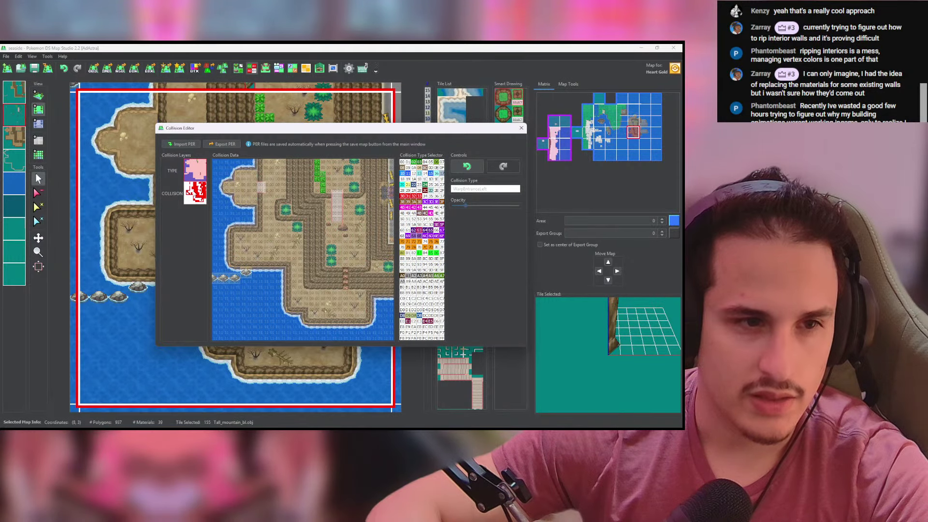
pyautogui.click(194, 193)
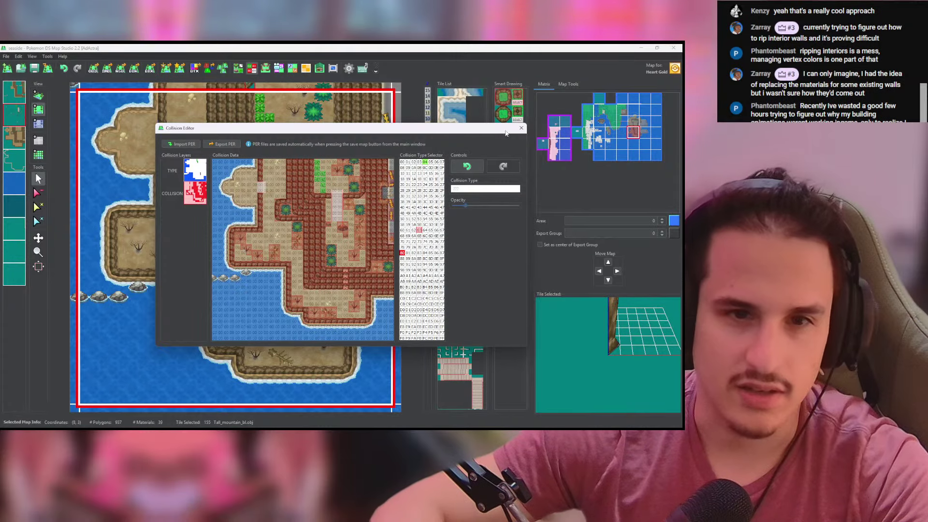
pyautogui.click(521, 128)
# Step: On the crane harbor map, lower the overlay opacity and paint collision 80 over the dock walls and the northwestern lumber, then close the Collision Editor
pyautogui.click(645, 132)
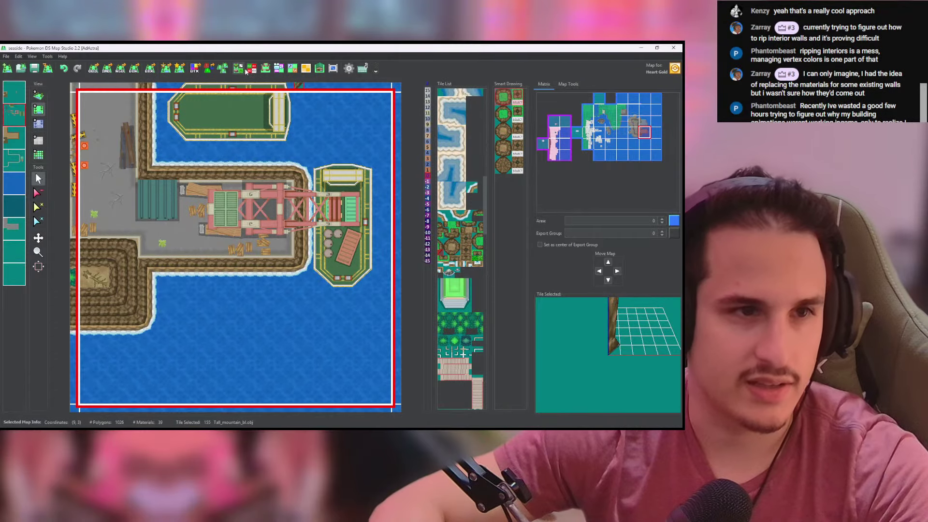
pyautogui.click(251, 69)
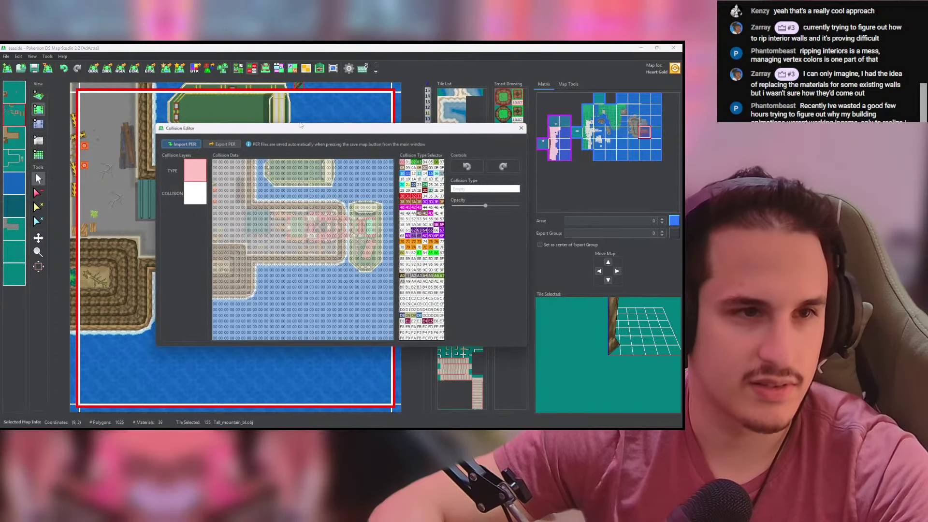
pyautogui.click(465, 206)
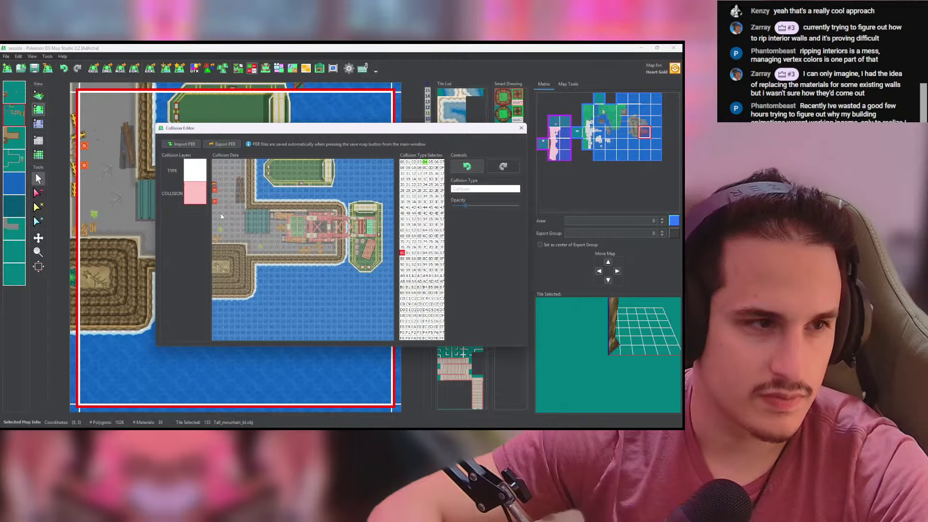
pyautogui.moveTo(219, 239)
pyautogui.mouseDown()
pyautogui.moveTo(248, 261)
pyautogui.moveTo(341, 260)
pyautogui.mouseUp()
pyautogui.moveTo(249, 205); pyautogui.dragTo(250, 234)
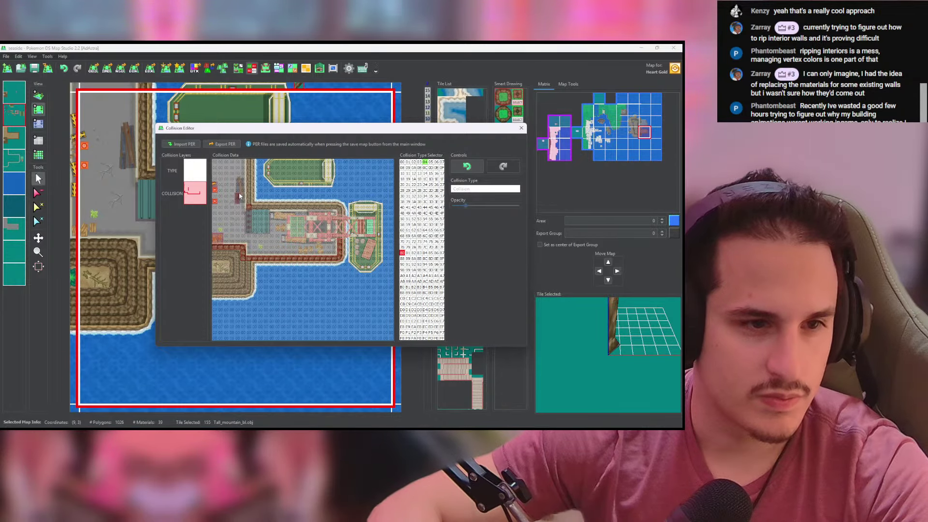
pyautogui.moveTo(239, 196)
pyautogui.mouseDown()
pyautogui.moveTo(251, 161)
pyautogui.moveTo(250, 205)
pyautogui.mouseUp()
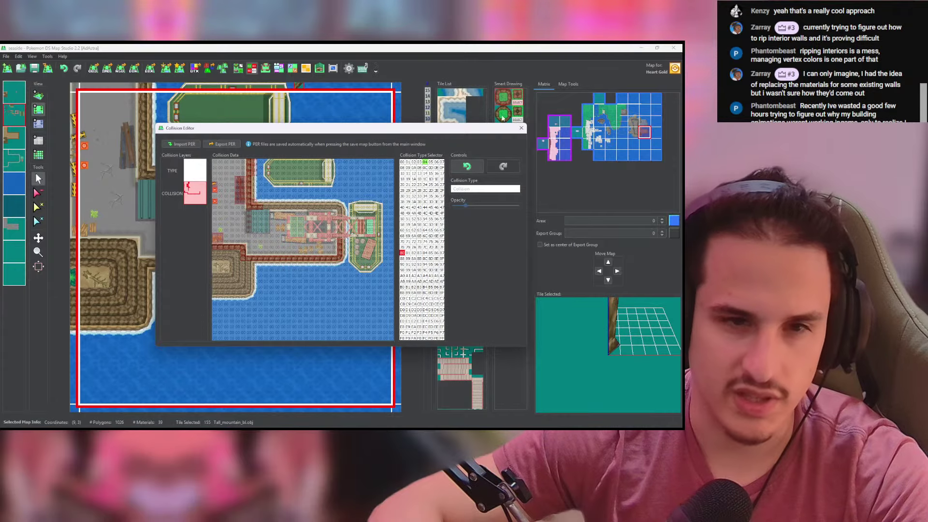
pyautogui.click(521, 128)
# Step: Examine the harbor, the rock chains around the sea and the surrounding islands in the 3D view
pyautogui.click(38, 95)
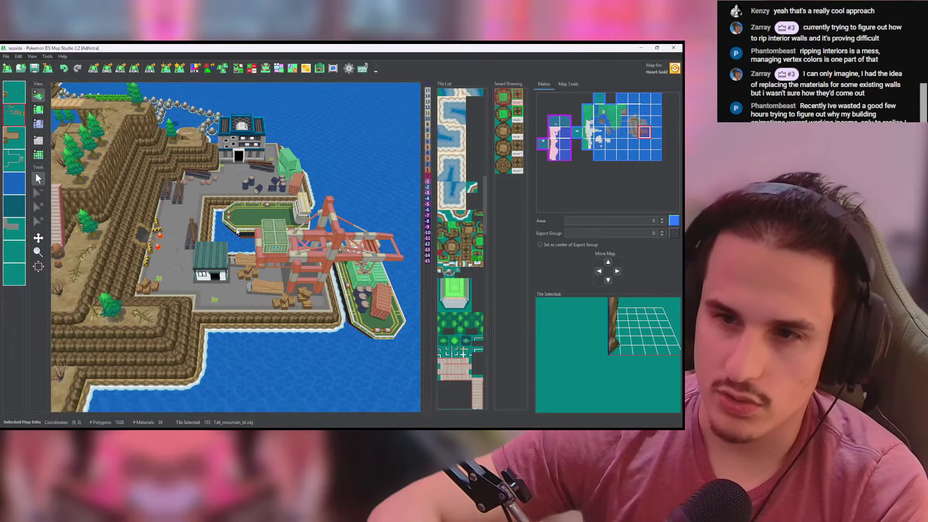
pyautogui.scroll(5, 238, 234)
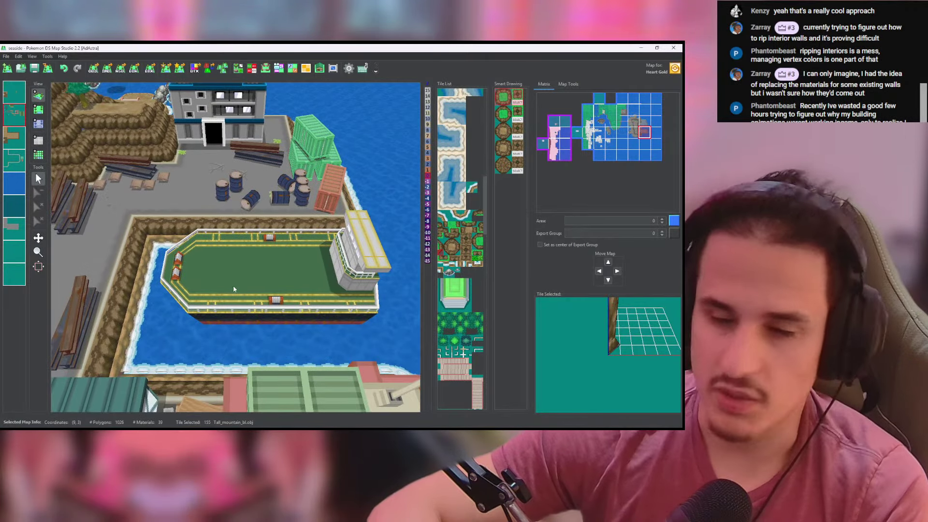
pyautogui.moveTo(193, 263); pyautogui.dragTo(272, 199)
pyautogui.scroll(-8, 199, 205)
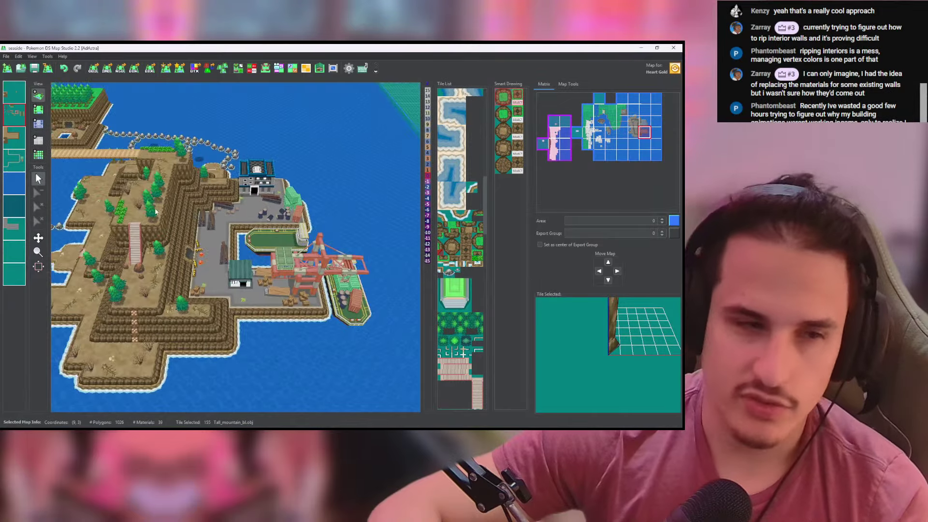
pyautogui.moveTo(199, 205); pyautogui.dragTo(145, 270)
pyautogui.scroll(5, 139, 274)
pyautogui.scroll(5, 364, 248)
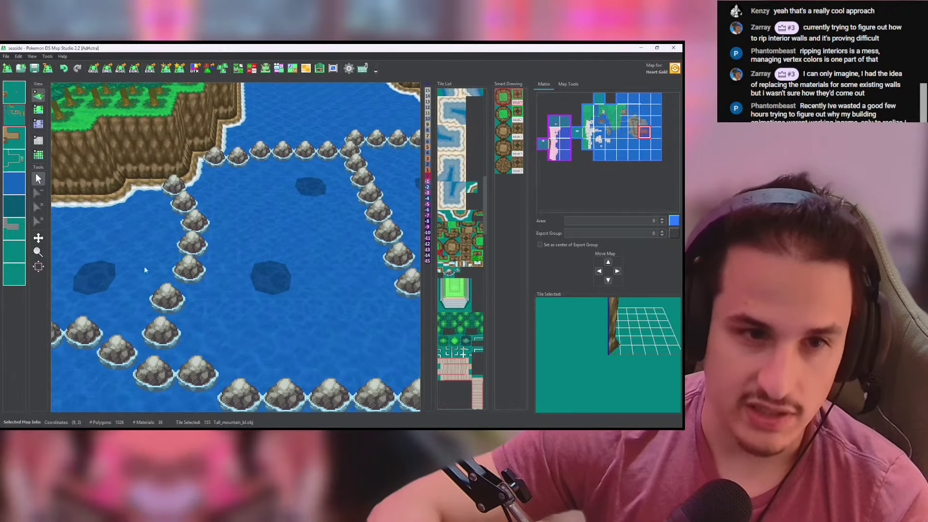
pyautogui.scroll(-6, 321, 217)
pyautogui.moveTo(321, 218); pyautogui.dragTo(294, 235)
pyautogui.scroll(8, 264, 261)
pyautogui.scroll(-6, 294, 235)
pyautogui.scroll(-6, 294, 236)
pyautogui.moveTo(169, 230); pyautogui.dragTo(116, 194)
pyautogui.scroll(3, 336, 259)
pyautogui.scroll(6, 303, 264)
pyautogui.scroll(-7, 300, 262)
pyautogui.moveTo(378, 247); pyautogui.dragTo(159, 213)
pyautogui.scroll(-6, 367, 220)
pyautogui.scroll(9, 294, 240)
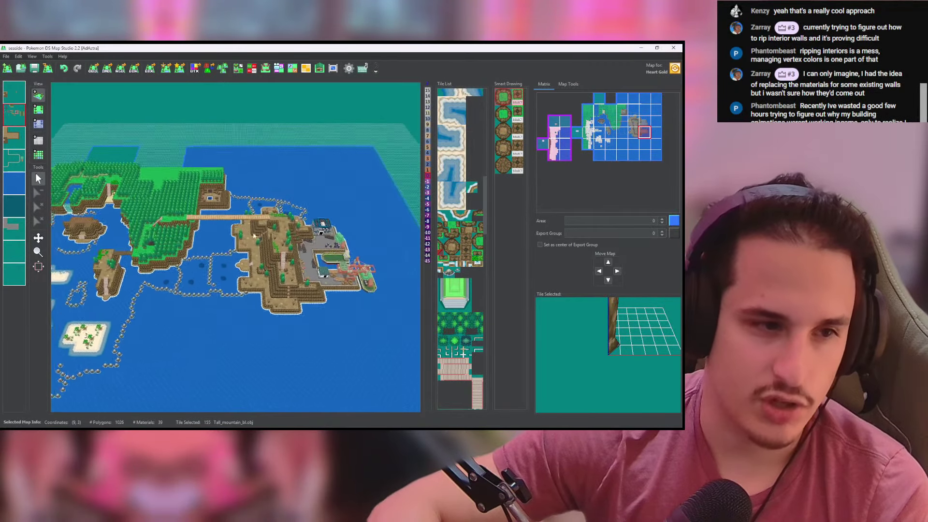
pyautogui.moveTo(239, 216); pyautogui.dragTo(339, 152)
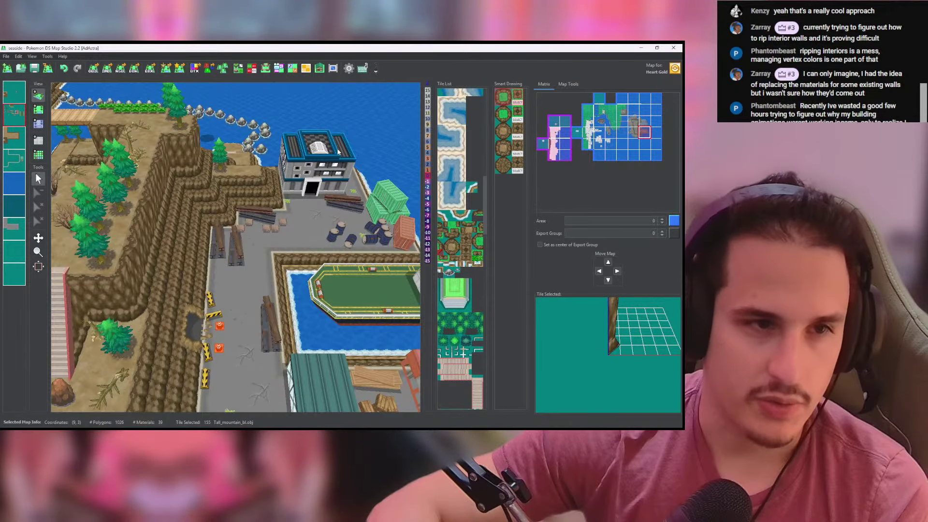
# Step: Reopen the harbor's collision data, lower the overlay opacity, and paint collision 80 over the warehouse, the crane and the crates on the dock
pyautogui.click(252, 68)
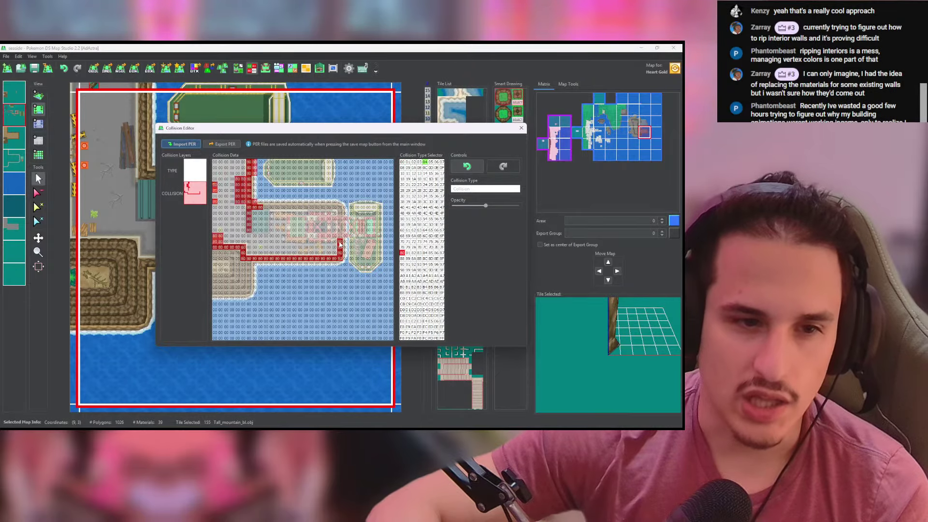
pyautogui.moveTo(486, 205); pyautogui.dragTo(466, 205)
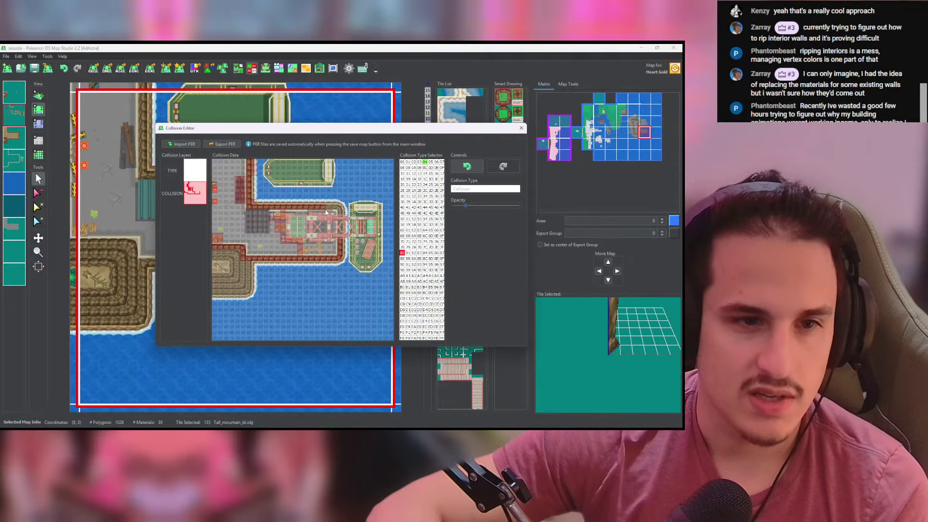
pyautogui.moveTo(325, 249); pyautogui.dragTo(314, 240)
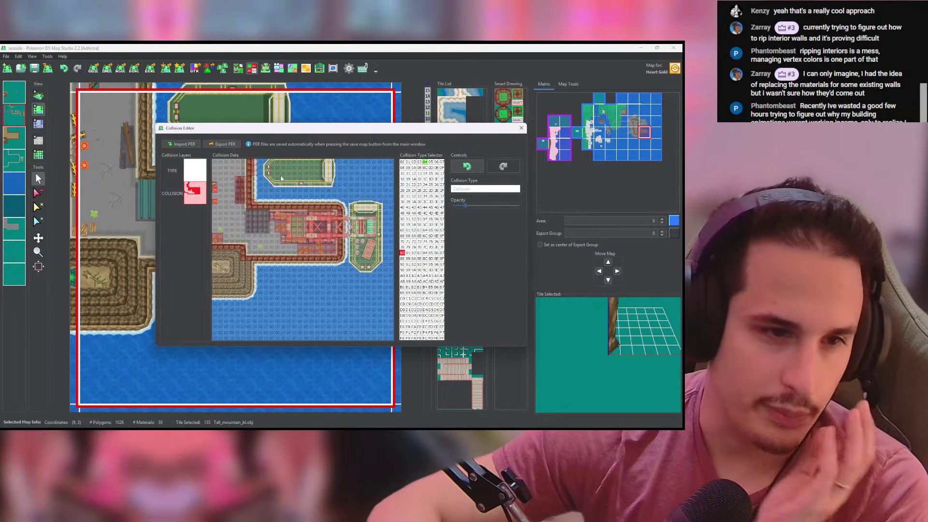
pyautogui.click(521, 128)
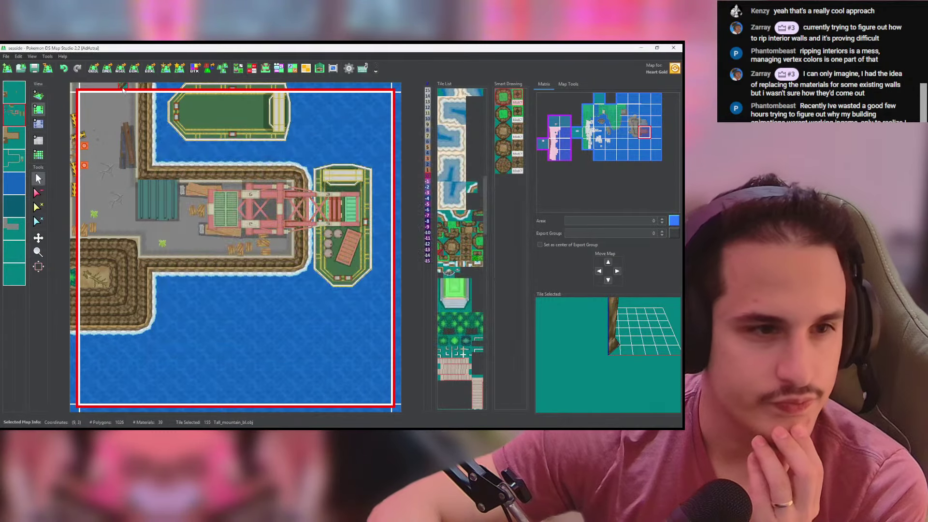
# Step: Check the green-roofed warehouse's entrance, paint a warp type on its door tile, and clear the collision at the doorway
pyautogui.click(38, 97)
pyautogui.click(38, 110)
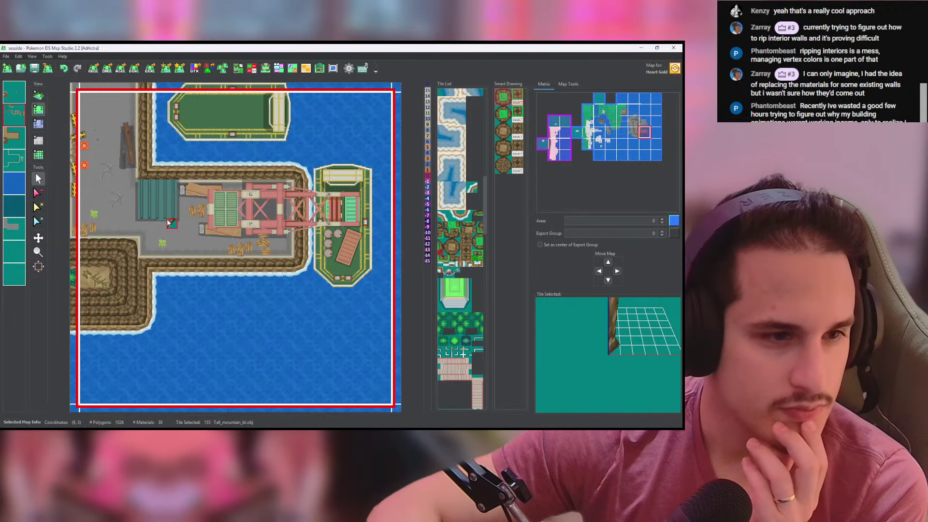
pyautogui.click(252, 68)
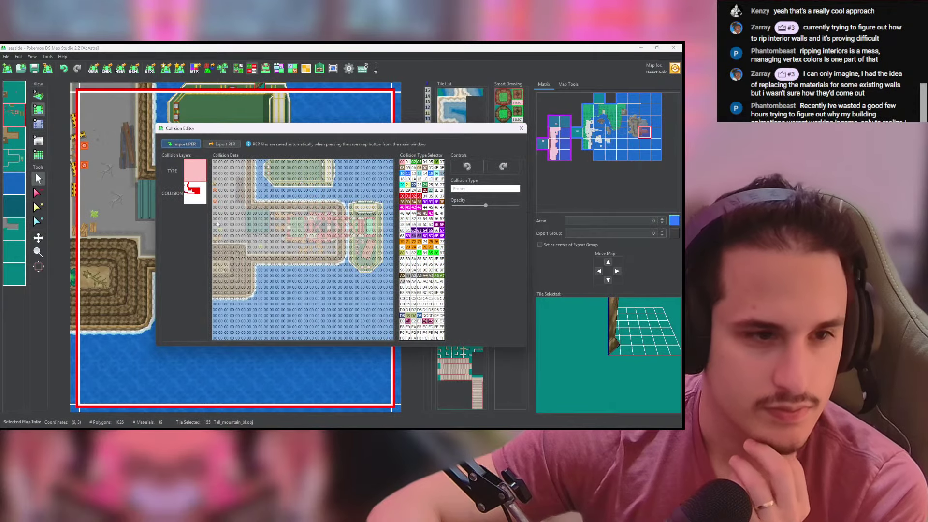
pyautogui.click(198, 170)
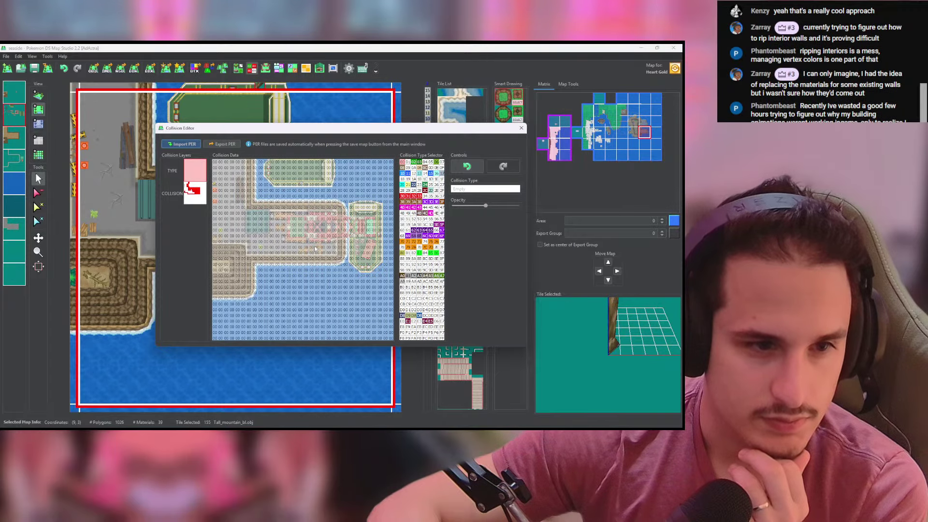
pyautogui.moveTo(486, 205); pyautogui.dragTo(482, 205)
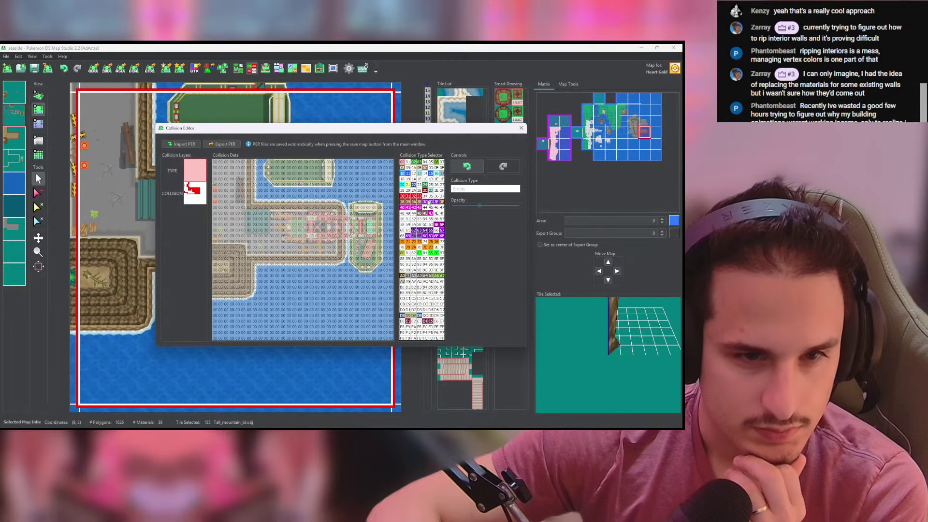
pyautogui.click(429, 236)
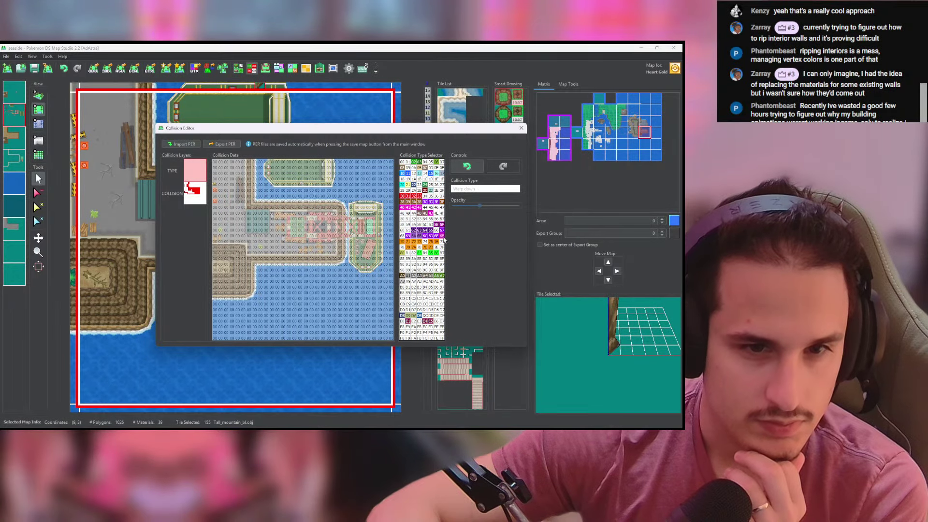
pyautogui.click(426, 241)
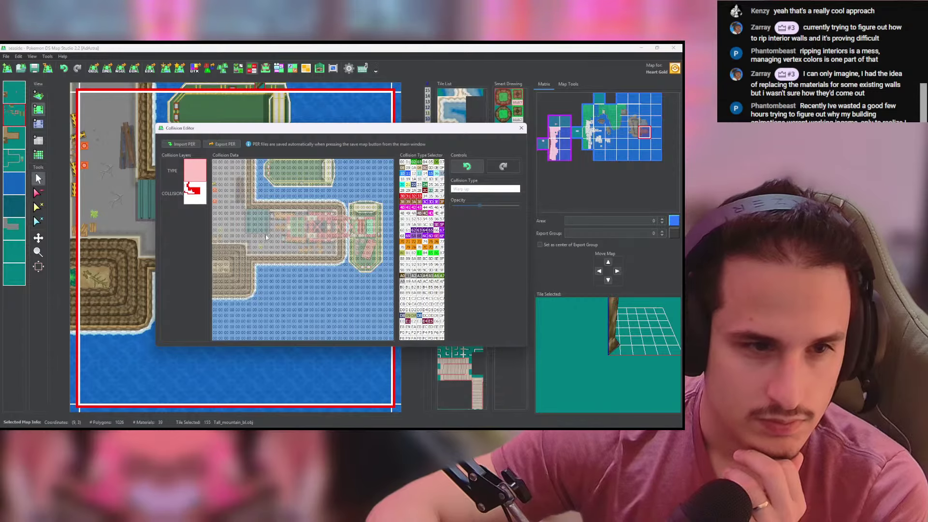
pyautogui.click(191, 194)
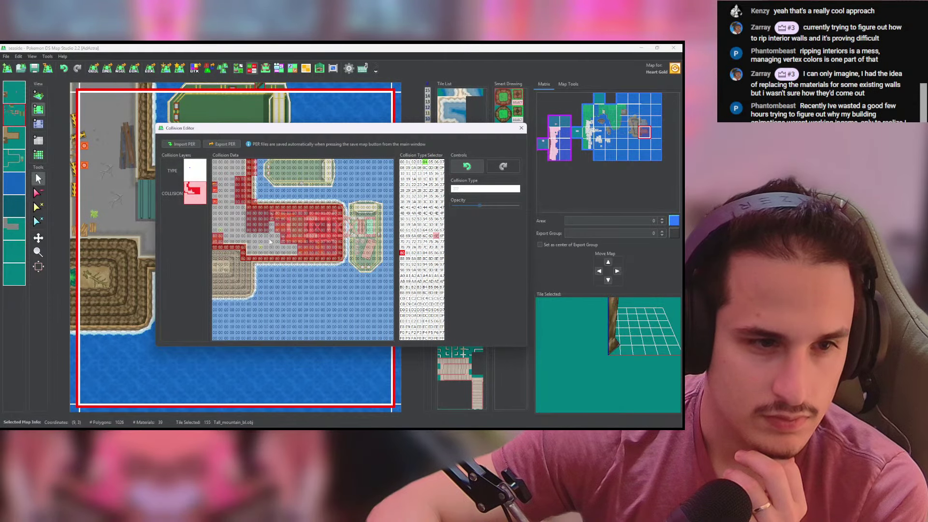
pyautogui.click(195, 176)
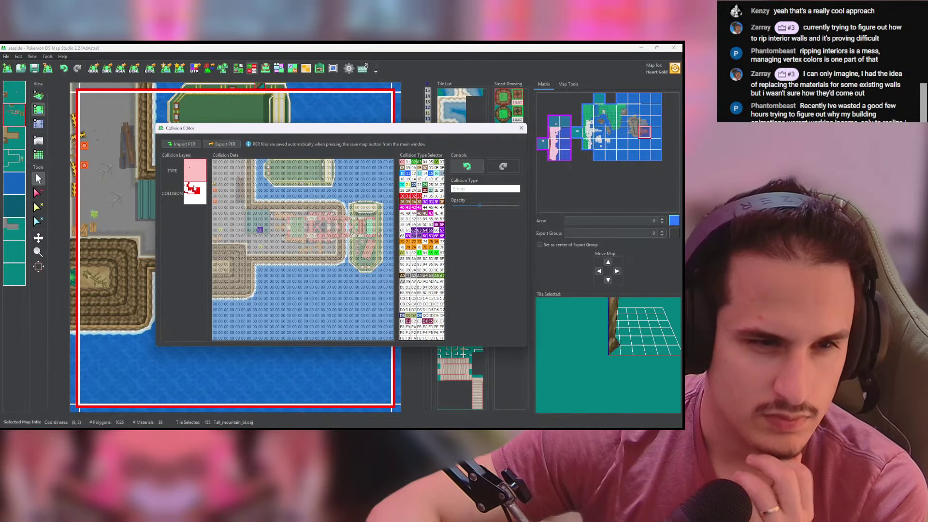
pyautogui.click(193, 190)
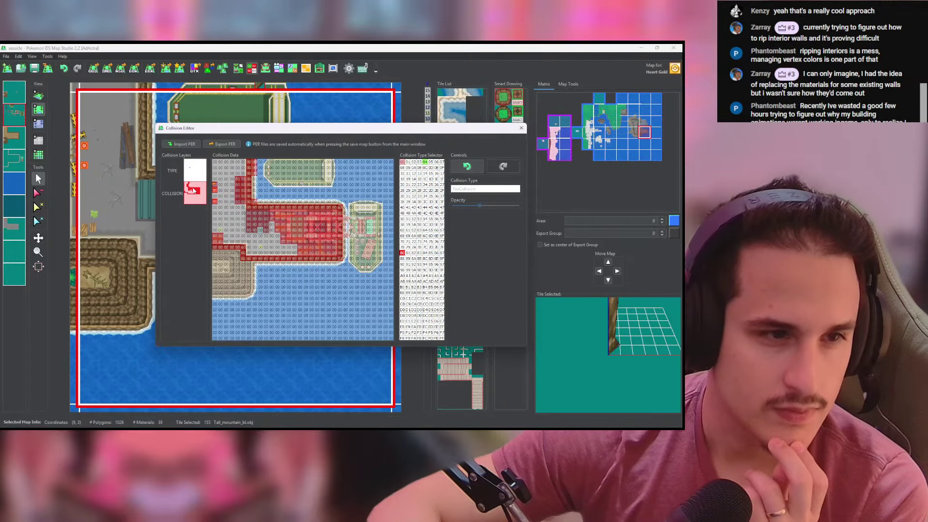
# Step: Outline and fill the harbor map's southwestern cliff with collision 80, and close the Collision Editor
pyautogui.moveTo(258, 260)
pyautogui.mouseDown()
pyautogui.moveTo(249, 283)
pyautogui.moveTo(216, 289)
pyautogui.mouseUp()
pyautogui.click(216, 289)
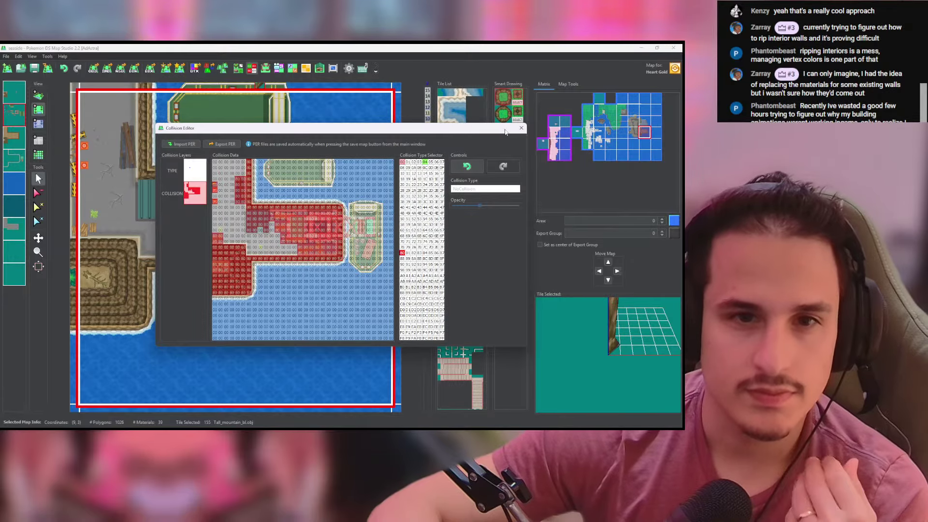
pyautogui.click(521, 128)
# Step: On the map north of the harbor, lower the overlay opacity and paint collision 80 over the sea rocks, cliffs, quay walls and western lumber
pyautogui.click(644, 121)
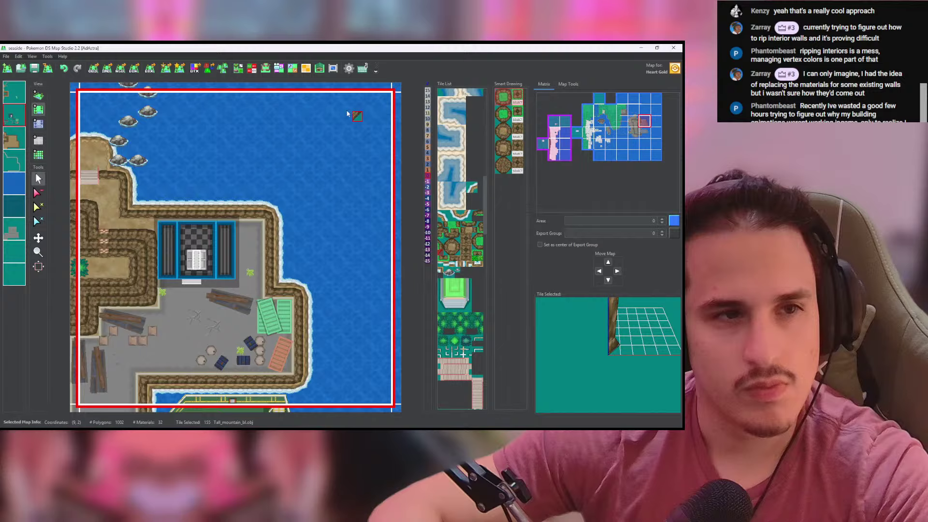
pyautogui.click(251, 69)
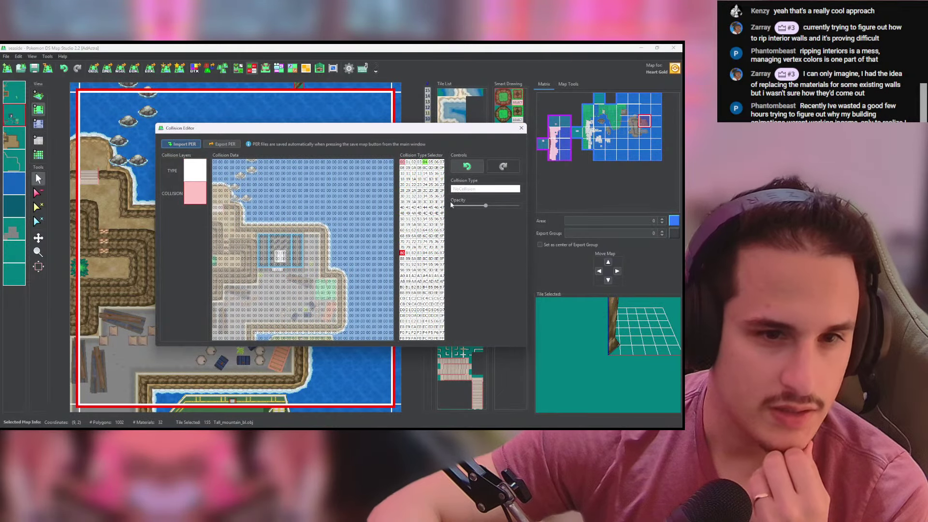
pyautogui.click(452, 206)
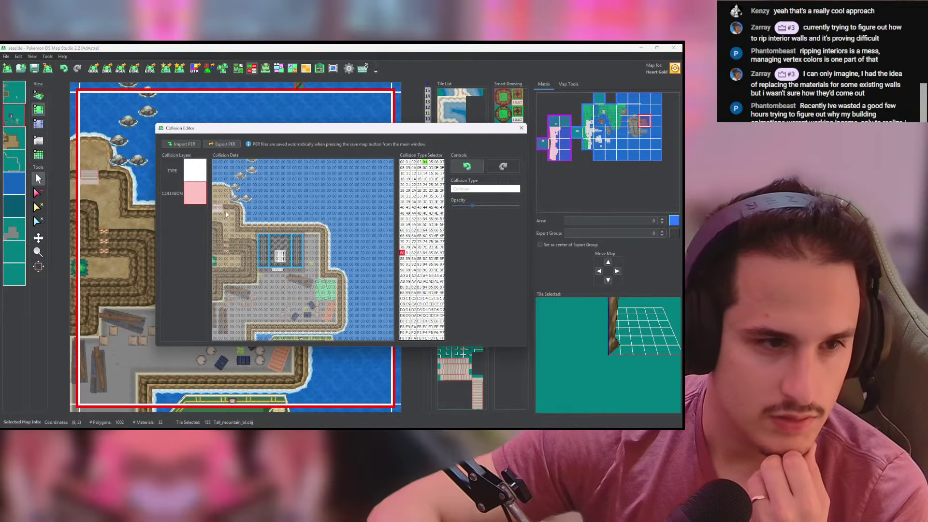
pyautogui.moveTo(229, 209); pyautogui.dragTo(233, 190)
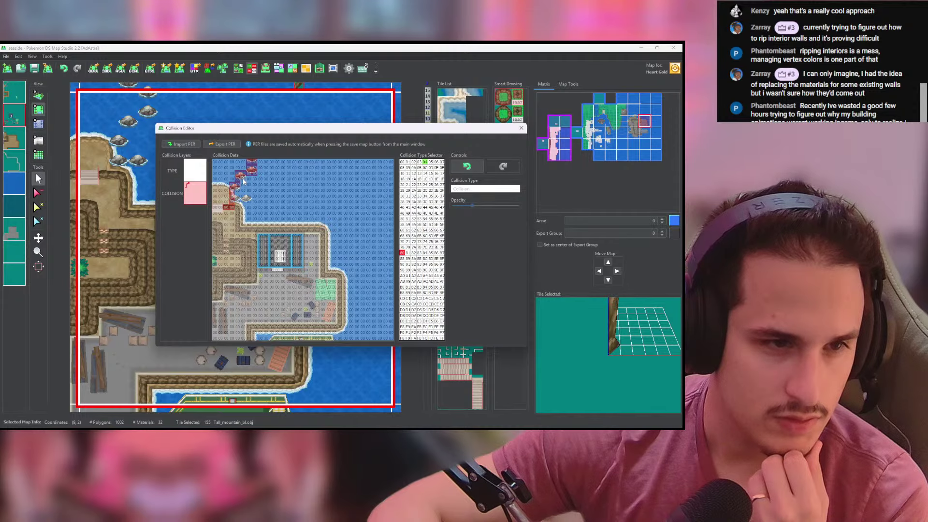
pyautogui.moveTo(249, 197)
pyautogui.mouseDown()
pyautogui.moveTo(238, 210)
pyautogui.moveTo(243, 231)
pyautogui.moveTo(219, 239)
pyautogui.moveTo(214, 256)
pyautogui.moveTo(216, 300)
pyautogui.moveTo(227, 273)
pyautogui.moveTo(242, 285)
pyautogui.moveTo(232, 242)
pyautogui.moveTo(233, 251)
pyautogui.moveTo(244, 247)
pyautogui.moveTo(252, 275)
pyautogui.moveTo(229, 246)
pyautogui.moveTo(236, 233)
pyautogui.moveTo(319, 232)
pyautogui.moveTo(340, 329)
pyautogui.moveTo(224, 333)
pyautogui.moveTo(235, 295)
pyautogui.moveTo(252, 293)
pyautogui.moveTo(242, 301)
pyautogui.moveTo(246, 289)
pyautogui.mouseUp()
pyautogui.click(255, 299)
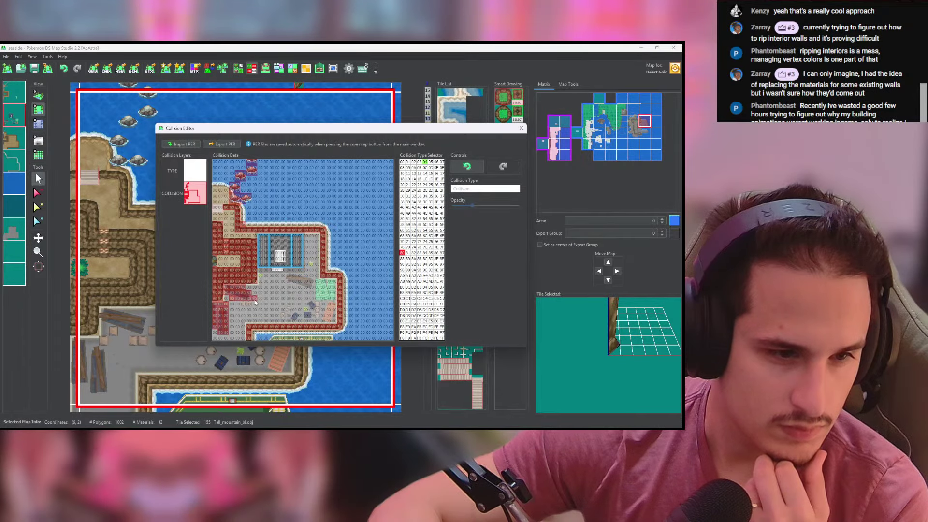
# Step: Paint collision 80 over the stools, barrels, shipping containers and the lumber pile south of the blue-roofed building, clearing misplaced tiles
pyautogui.click(284, 314)
pyautogui.click(290, 310)
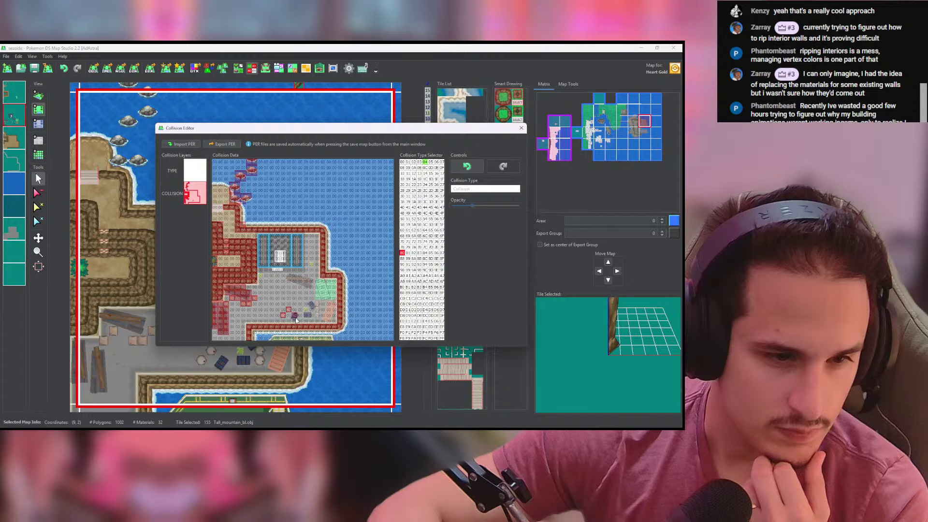
pyautogui.click(312, 305)
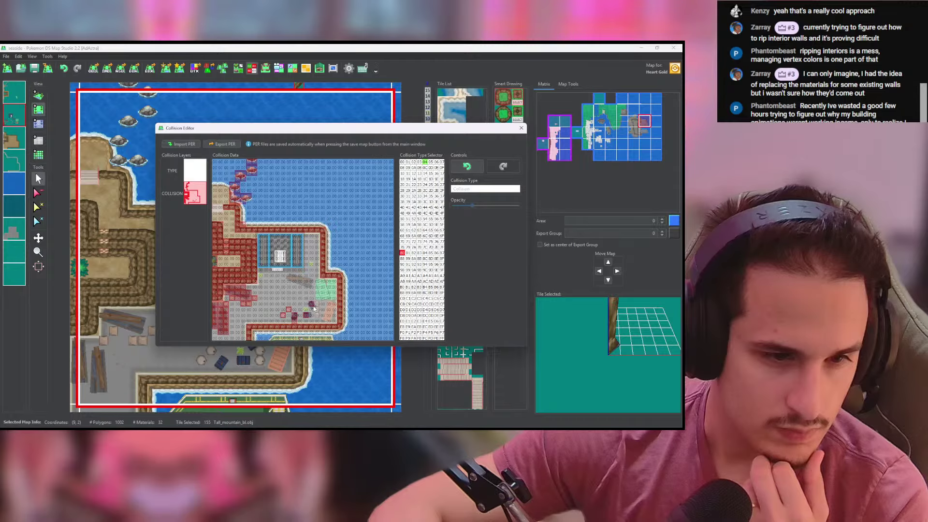
pyautogui.moveTo(316, 305)
pyautogui.mouseDown()
pyautogui.moveTo(317, 316)
pyautogui.moveTo(334, 314)
pyautogui.moveTo(319, 297)
pyautogui.moveTo(330, 286)
pyautogui.moveTo(329, 298)
pyautogui.moveTo(285, 279)
pyautogui.moveTo(305, 280)
pyautogui.mouseUp()
pyautogui.click(310, 286)
pyautogui.rightClick(287, 293)
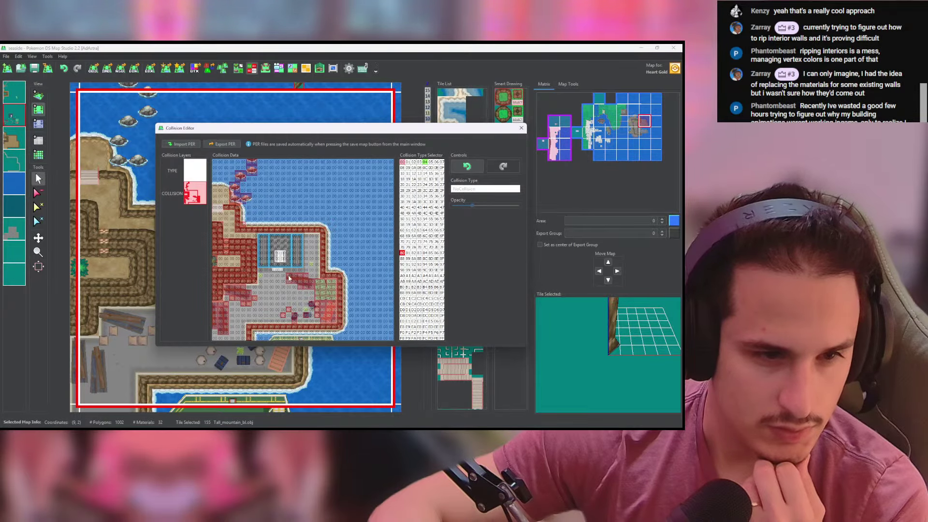
pyautogui.rightClick(289, 279)
# Step: Outline the blue-roofed building with collision 80 and fill its interior
pyautogui.moveTo(300, 272)
pyautogui.mouseDown()
pyautogui.moveTo(269, 273)
pyautogui.moveTo(262, 244)
pyautogui.moveTo(297, 238)
pyautogui.mouseUp()
pyautogui.click(408, 254)
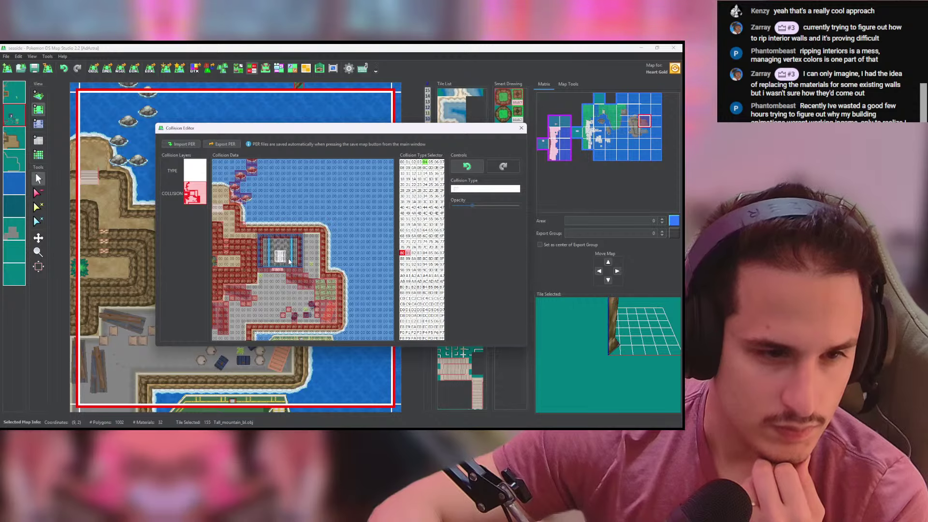
pyautogui.middleClick(289, 267)
pyautogui.middleClick(285, 264)
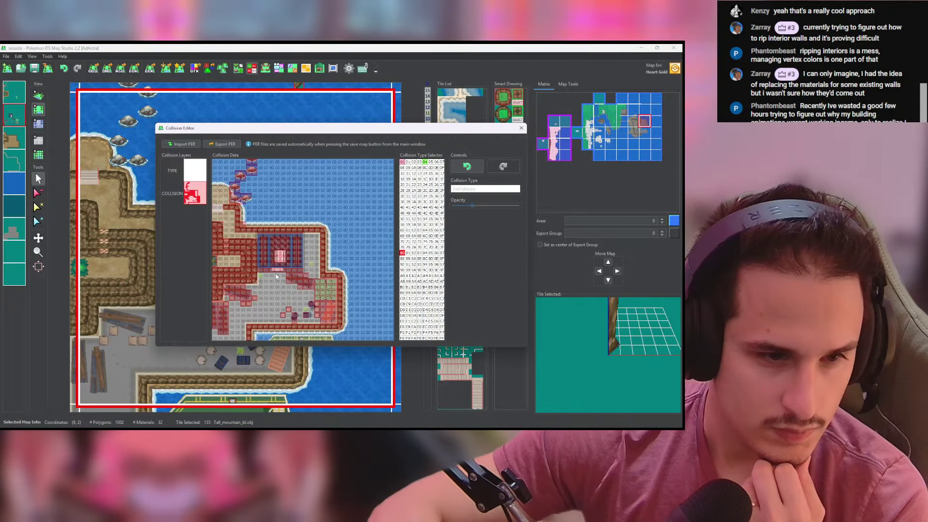
# Step: Paint a warp type on the type layer at the blue-roofed building's doorstep and check it against the collision layer
pyautogui.click(196, 169)
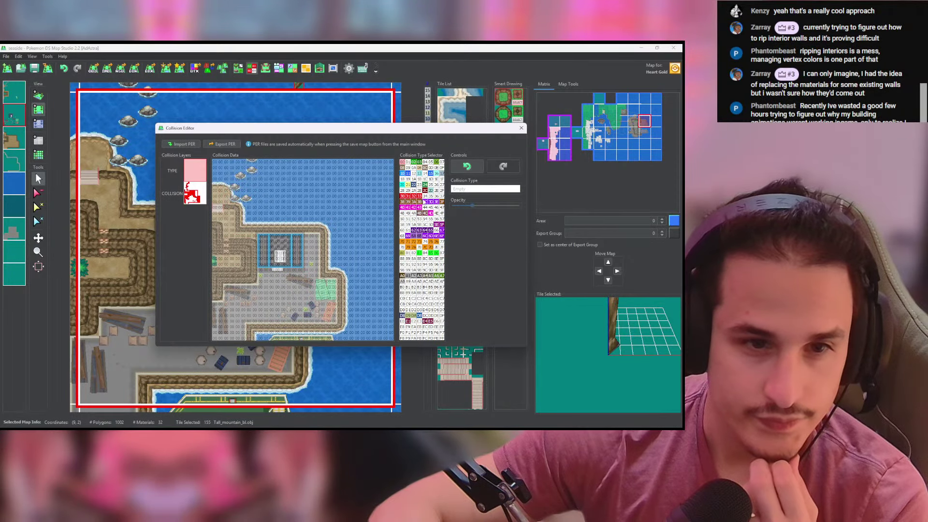
pyautogui.click(427, 203)
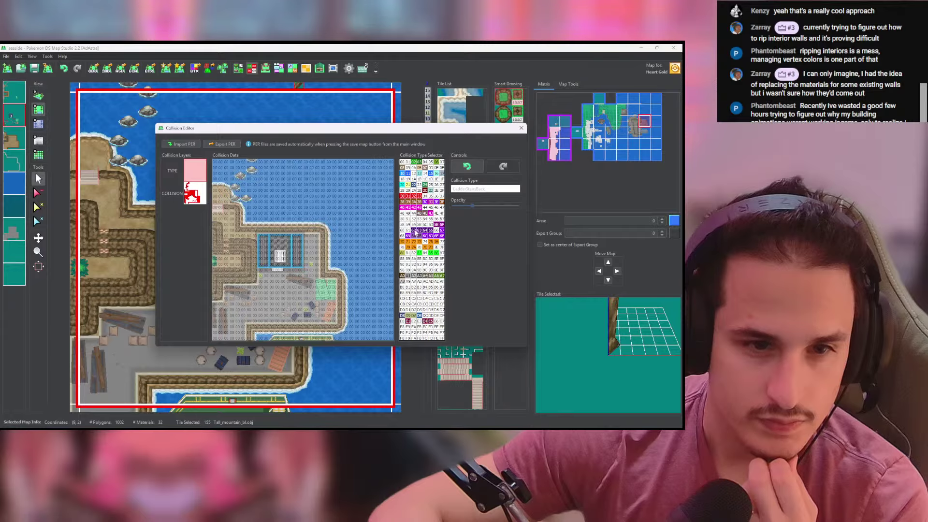
pyautogui.click(425, 231)
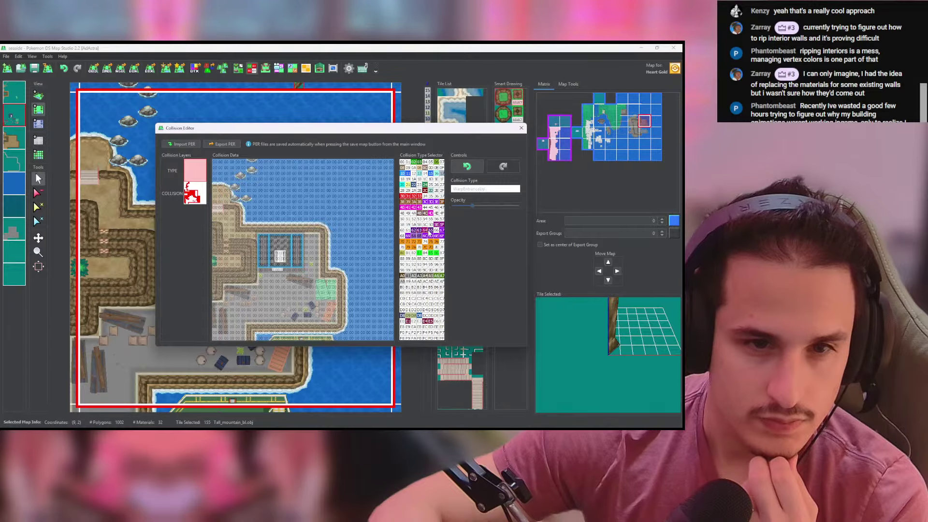
pyautogui.click(277, 271)
pyautogui.click(203, 200)
pyautogui.click(206, 167)
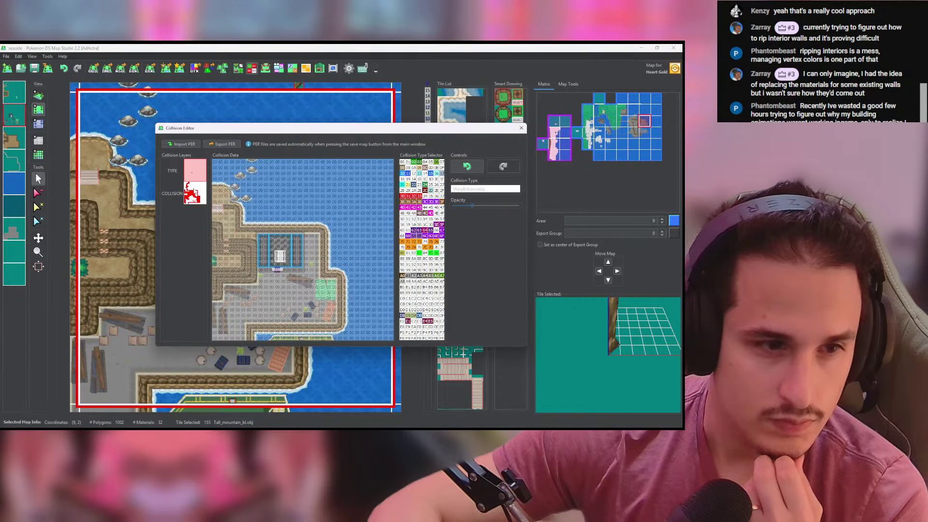
# Step: Adjust the warp type at the blue-roofed building's entrance to cover the door tile, and close the Collision Editor
pyautogui.click(195, 192)
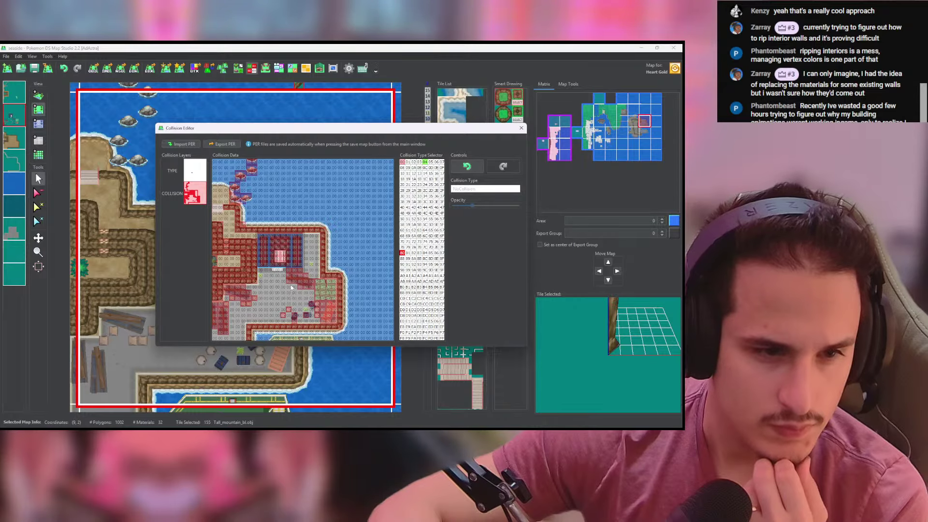
pyautogui.click(195, 173)
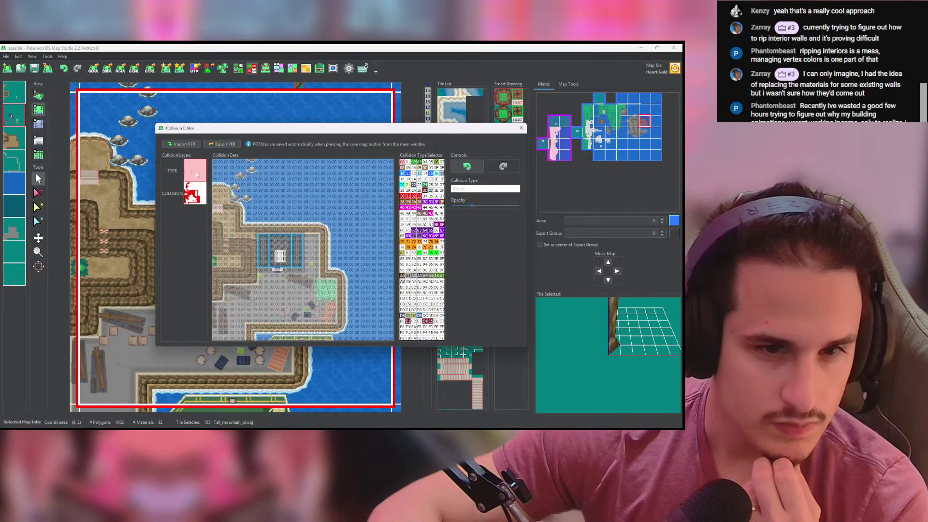
pyautogui.click(431, 232)
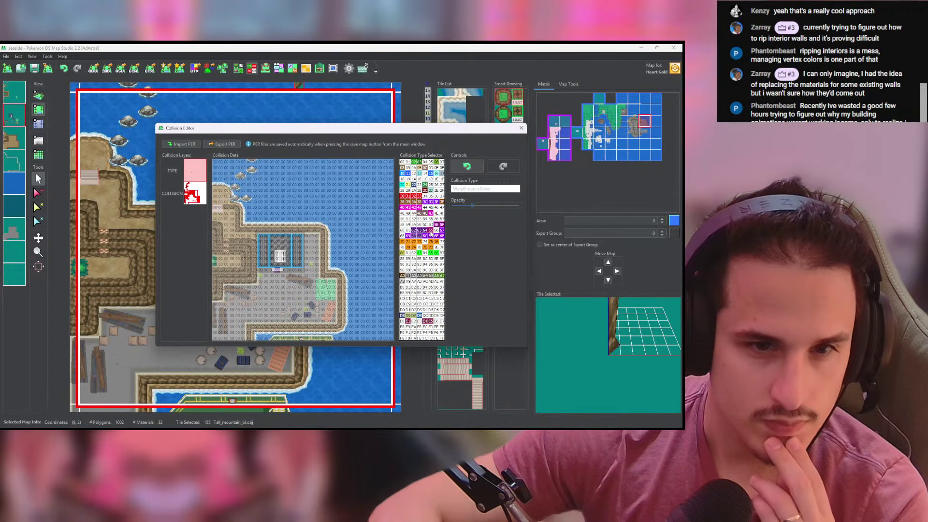
pyautogui.click(426, 231)
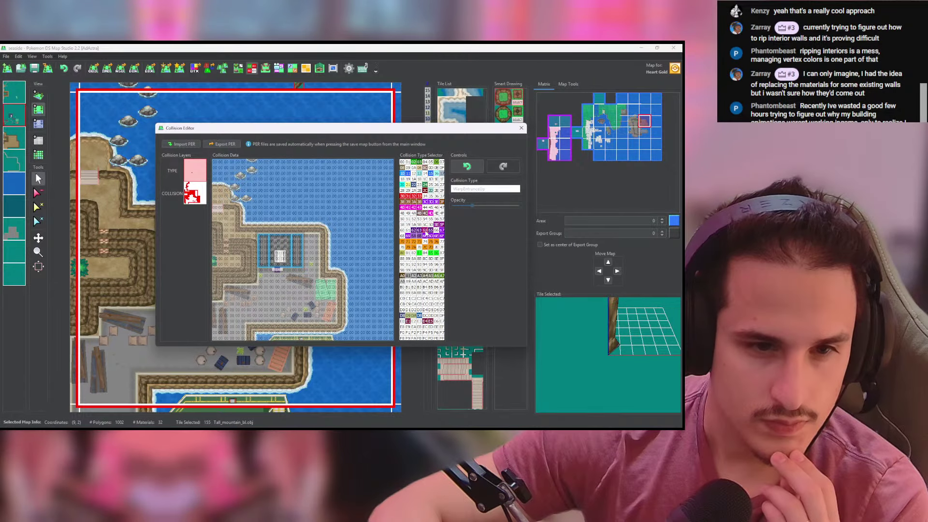
pyautogui.click(276, 264)
pyautogui.rightClick(277, 279)
pyautogui.click(197, 195)
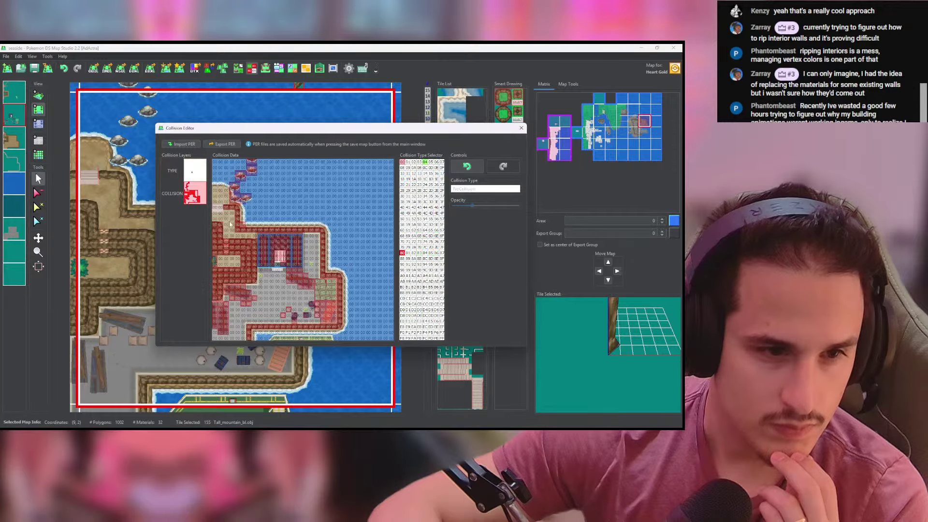
pyautogui.click(521, 128)
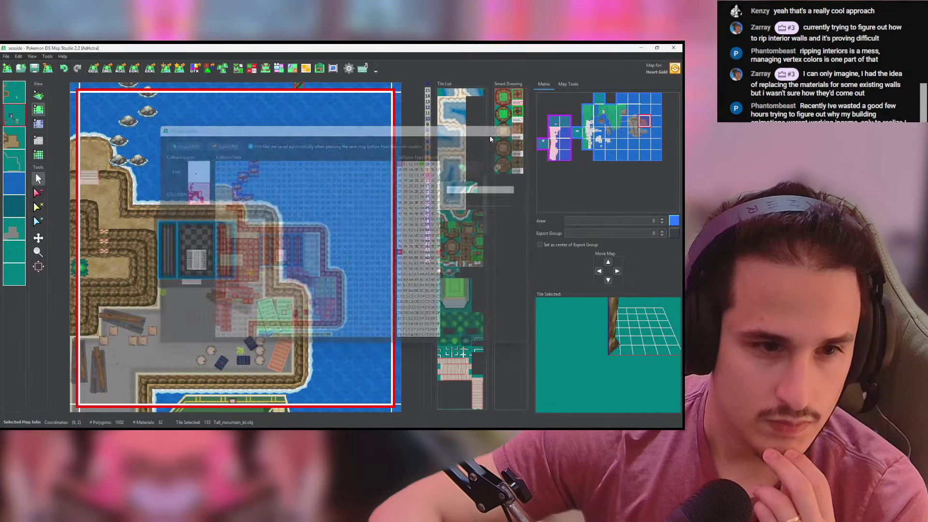
# Step: Examine the building and harbor cliffs in 3D, and compare the map's collision and type layers in the Collision Editor
pyautogui.click(39, 95)
pyautogui.moveTo(186, 188); pyautogui.dragTo(242, 162, button='middle')
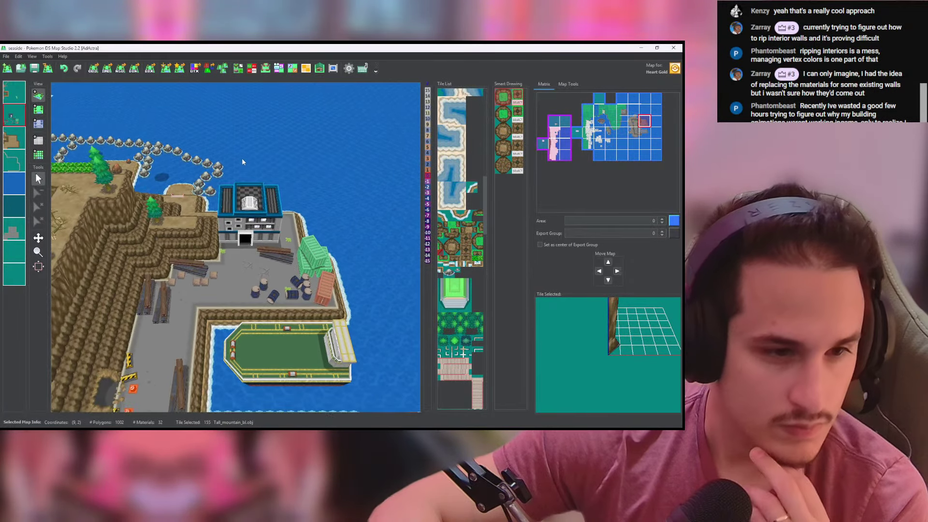
pyautogui.moveTo(276, 210); pyautogui.dragTo(281, 167, button='middle')
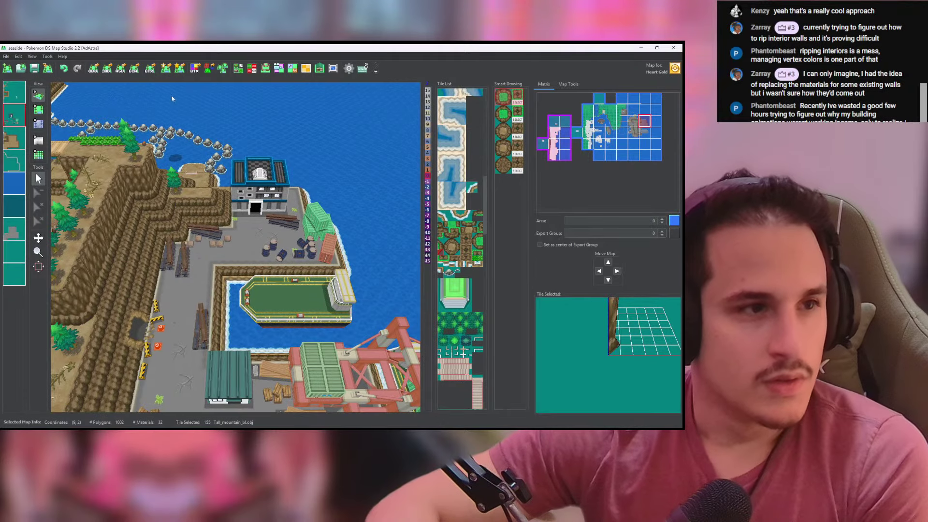
pyautogui.click(252, 69)
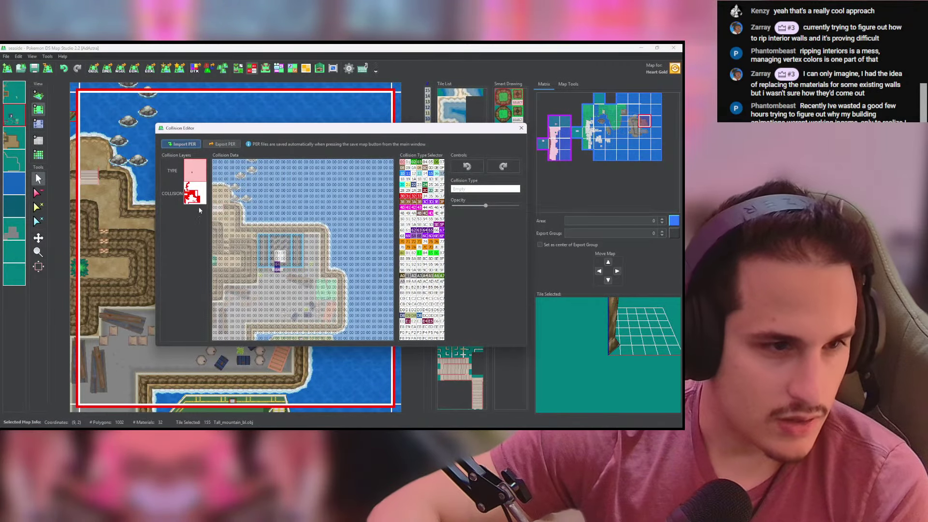
pyautogui.click(196, 194)
pyautogui.click(195, 171)
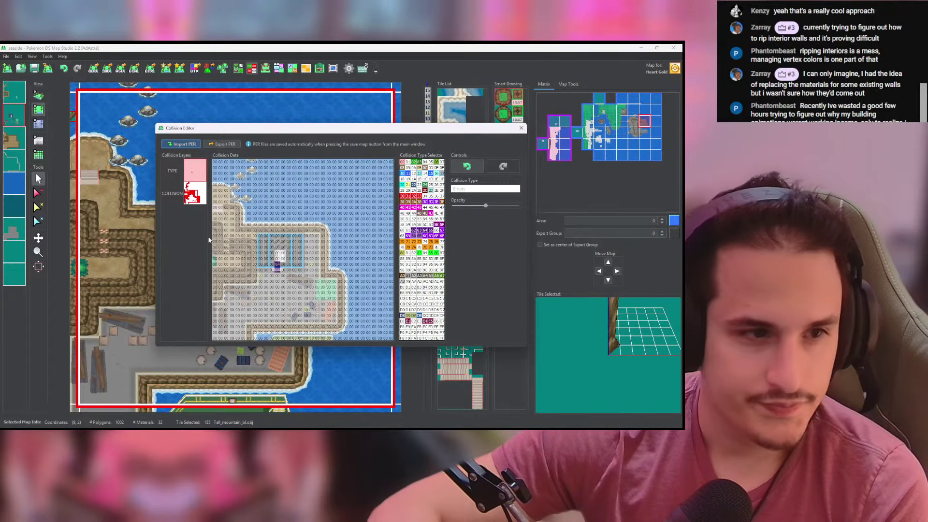
pyautogui.click(204, 203)
pyautogui.click(191, 172)
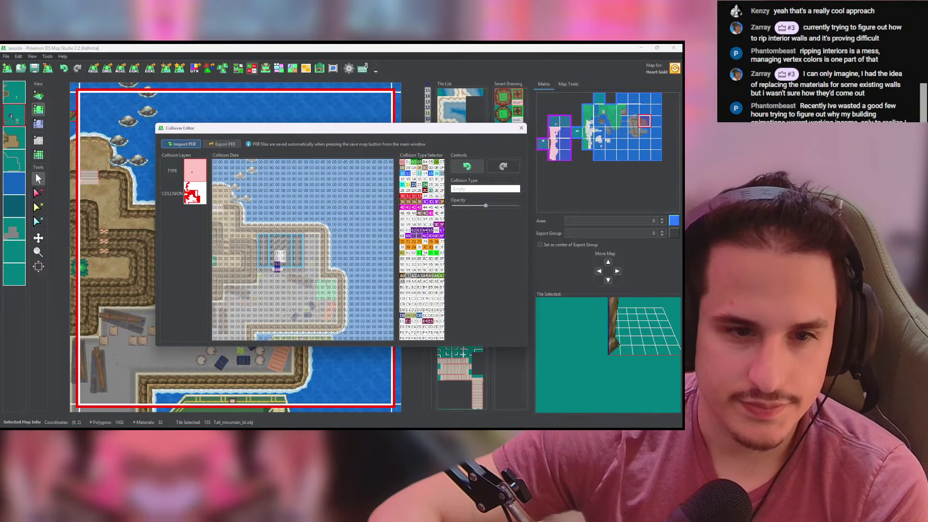
# Step: Paint the rock climb type over the climbing spots on the cliff west of the blue-roofed building
pyautogui.click(425, 214)
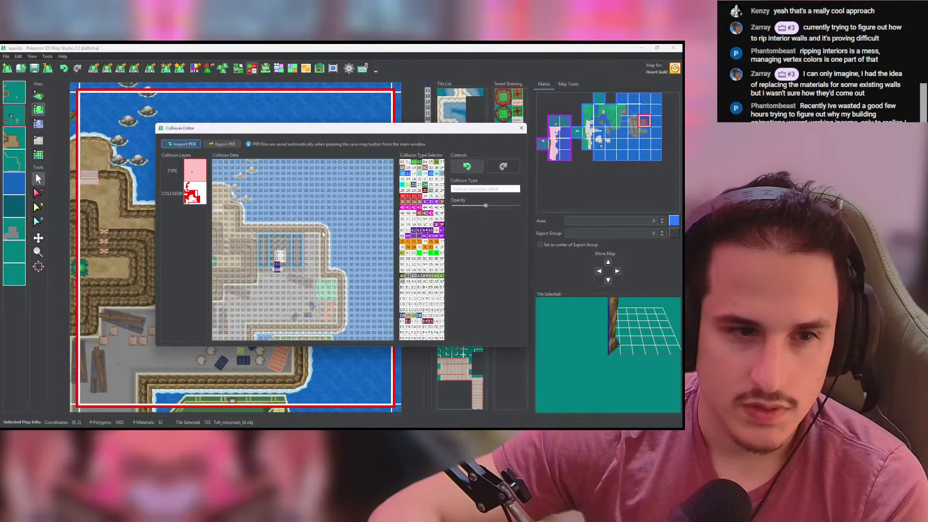
pyautogui.click(194, 194)
pyautogui.click(195, 175)
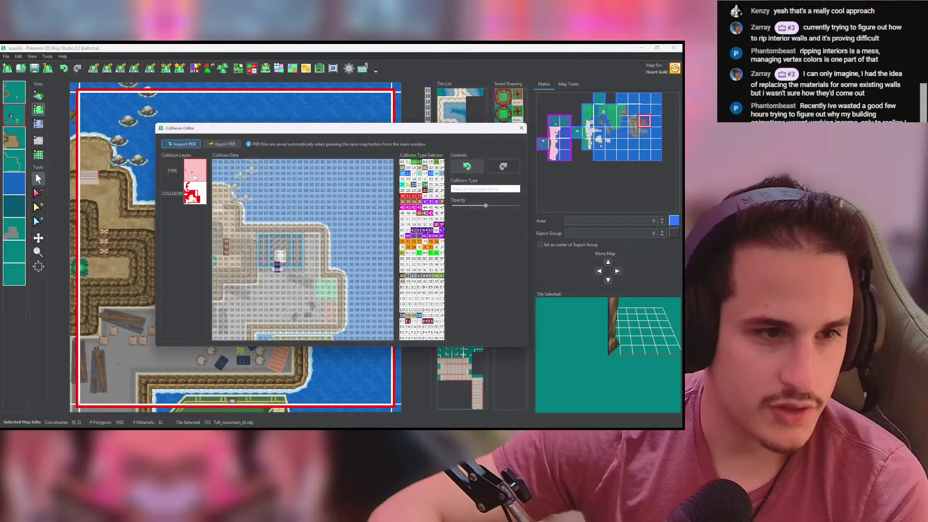
# Step: Paint water type 10 over the sea between the northwestern coast and the sea rocks, and close the Collision Editor
pyautogui.click(197, 193)
pyautogui.click(195, 172)
pyautogui.click(403, 174)
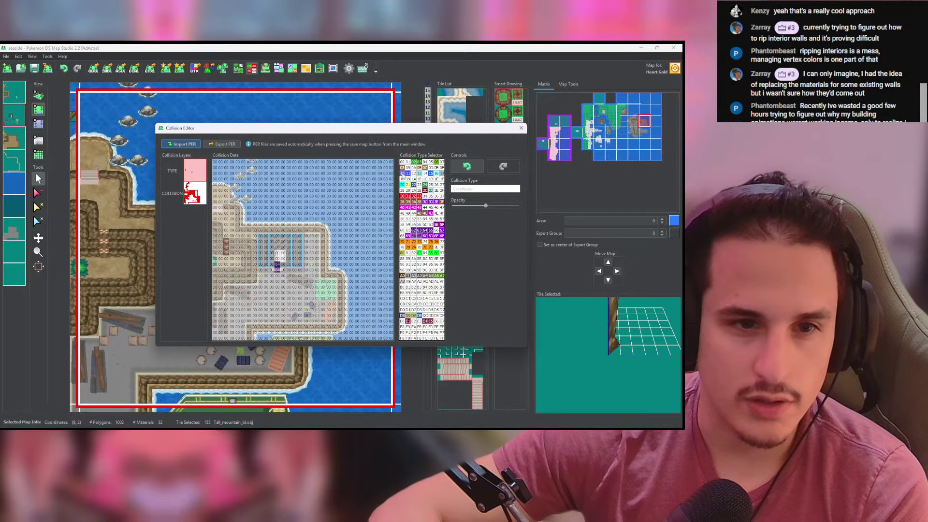
pyautogui.moveTo(213, 185)
pyautogui.mouseDown()
pyautogui.moveTo(216, 165)
pyautogui.moveTo(239, 165)
pyautogui.moveTo(233, 179)
pyautogui.mouseUp()
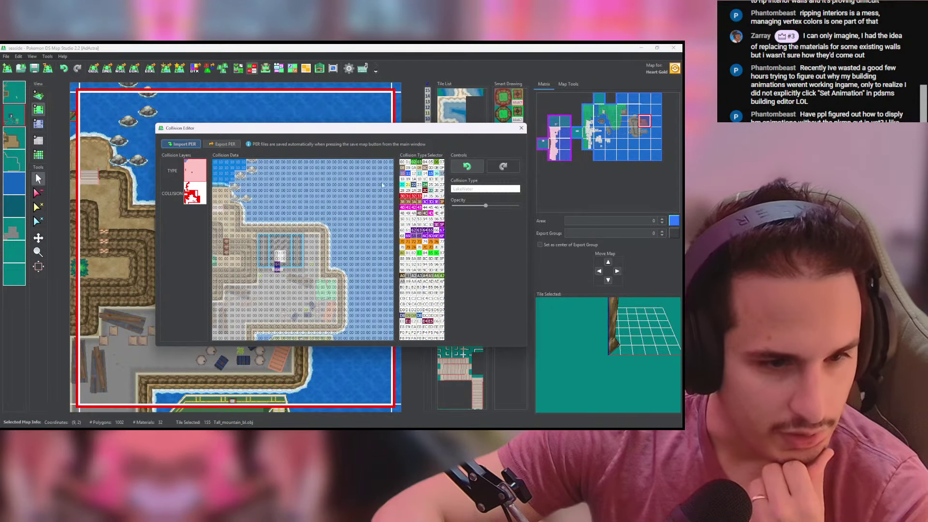
pyautogui.click(195, 174)
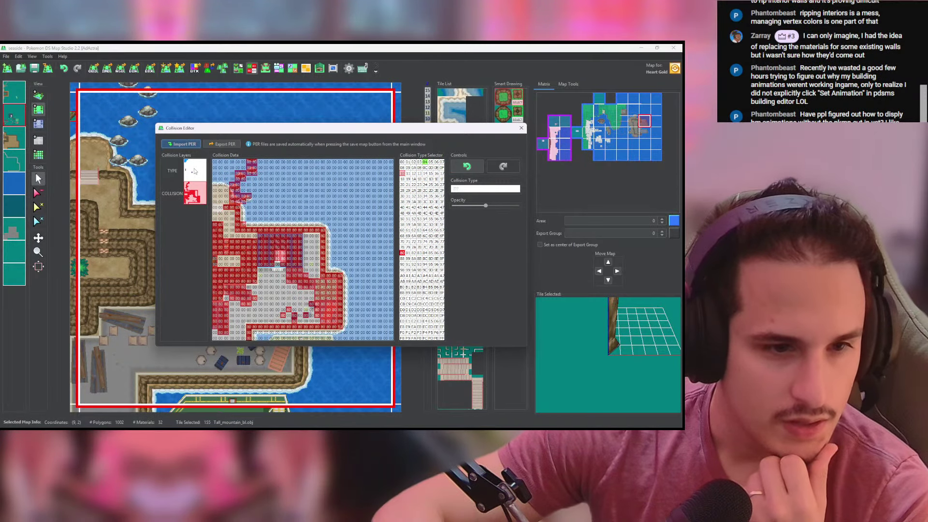
pyautogui.click(195, 172)
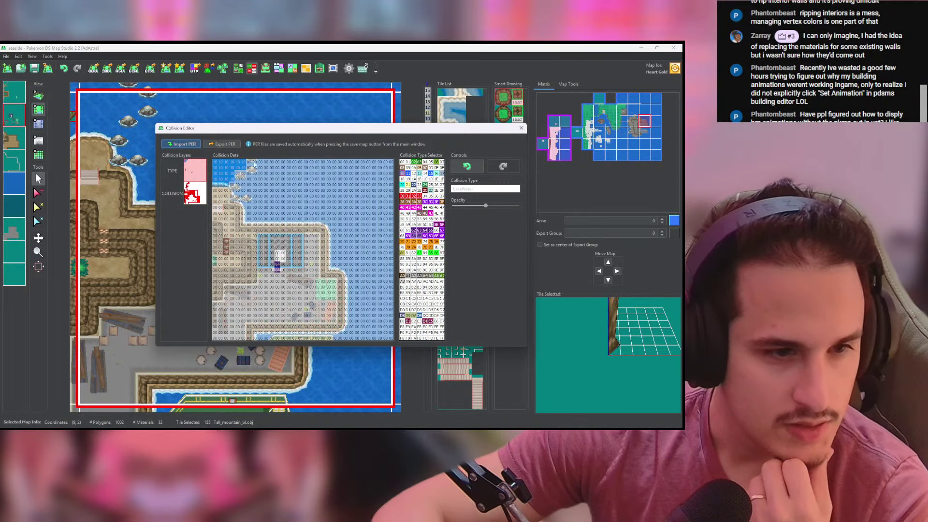
pyautogui.click(521, 129)
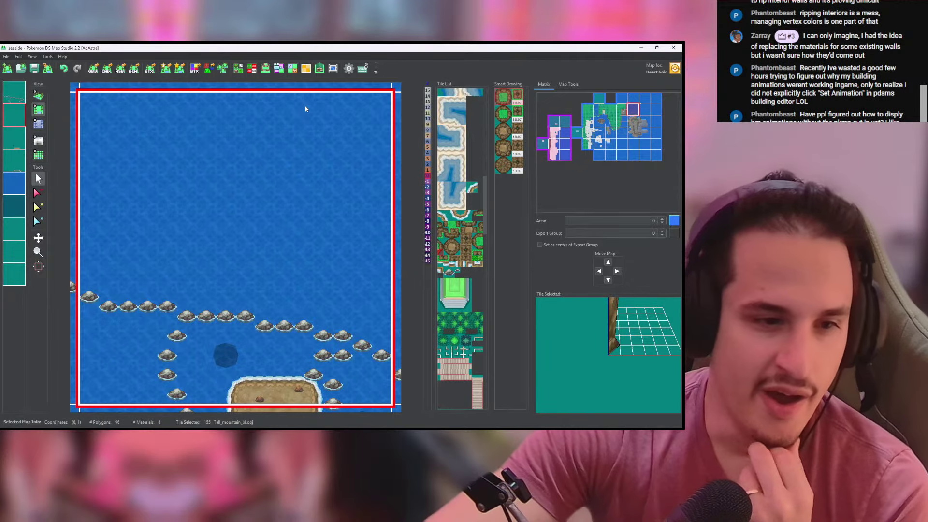
# Step: On the adjacent map to the northwest, paint collision 80 over the sea rocks and island rocks, and fill the open sea beyond
pyautogui.click(252, 68)
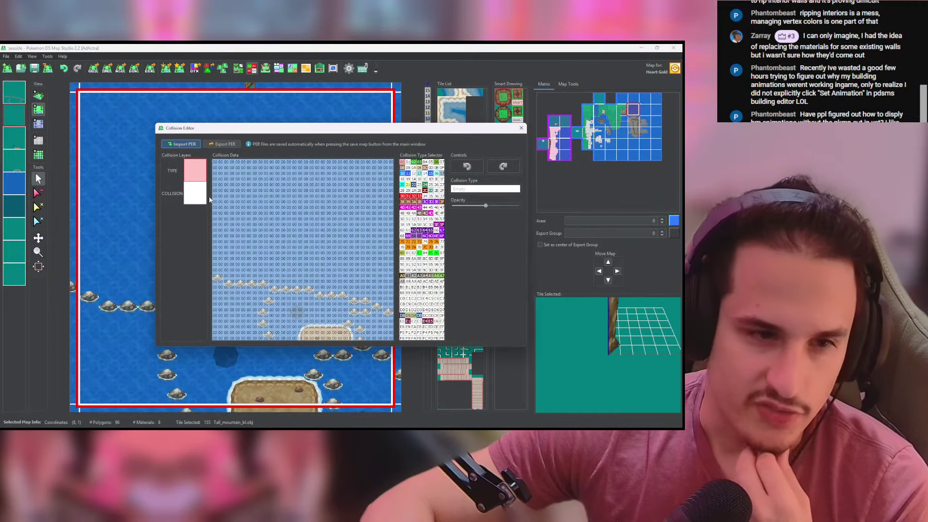
pyautogui.click(196, 193)
pyautogui.click(402, 252)
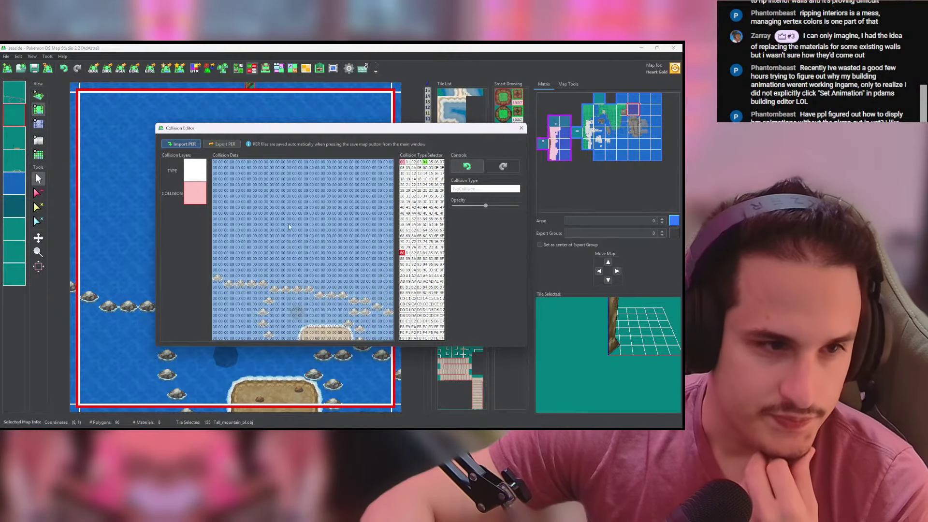
pyautogui.click(272, 334)
pyautogui.moveTo(265, 327)
pyautogui.mouseDown()
pyautogui.moveTo(266, 302)
pyautogui.moveTo(303, 293)
pyautogui.moveTo(349, 300)
pyautogui.moveTo(353, 328)
pyautogui.mouseUp()
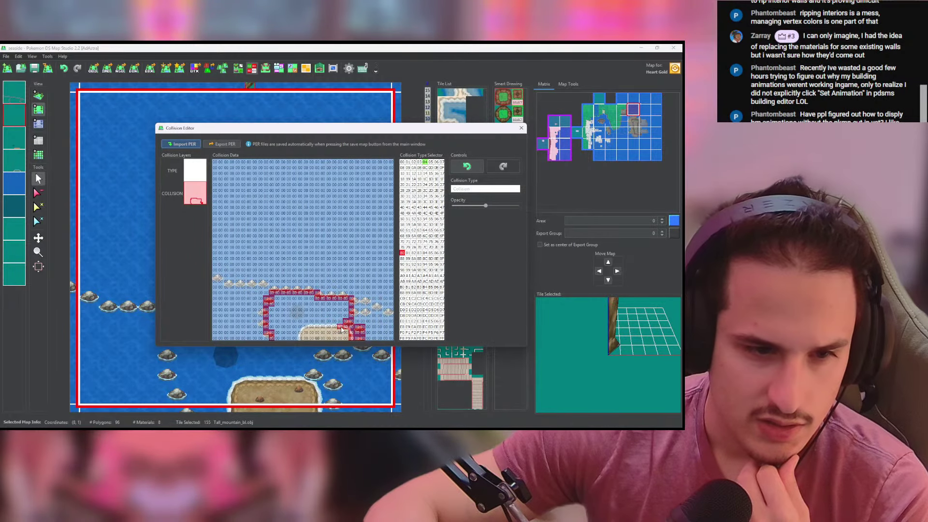
pyautogui.moveTo(327, 328)
pyautogui.mouseDown()
pyautogui.moveTo(312, 328)
pyautogui.moveTo(332, 331)
pyautogui.mouseUp()
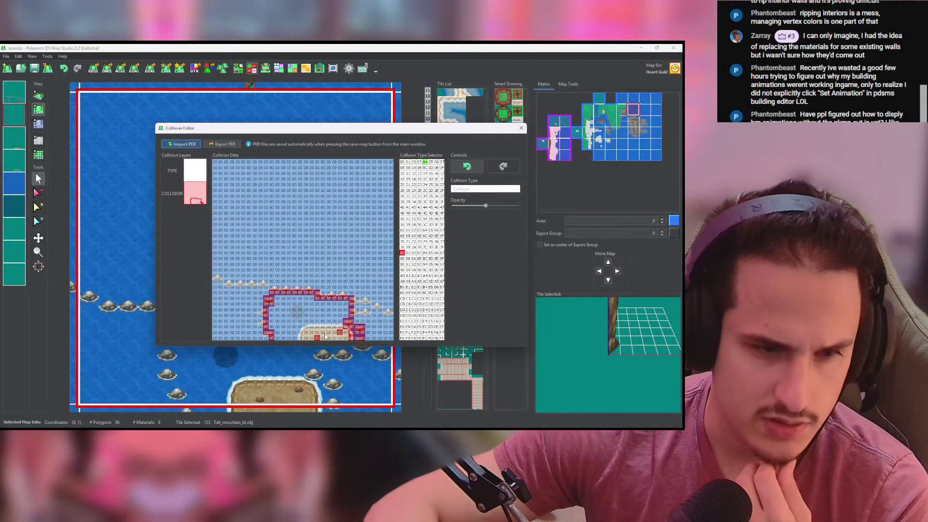
pyautogui.moveTo(357, 310)
pyautogui.mouseDown()
pyautogui.moveTo(389, 311)
pyautogui.moveTo(388, 318)
pyautogui.mouseUp()
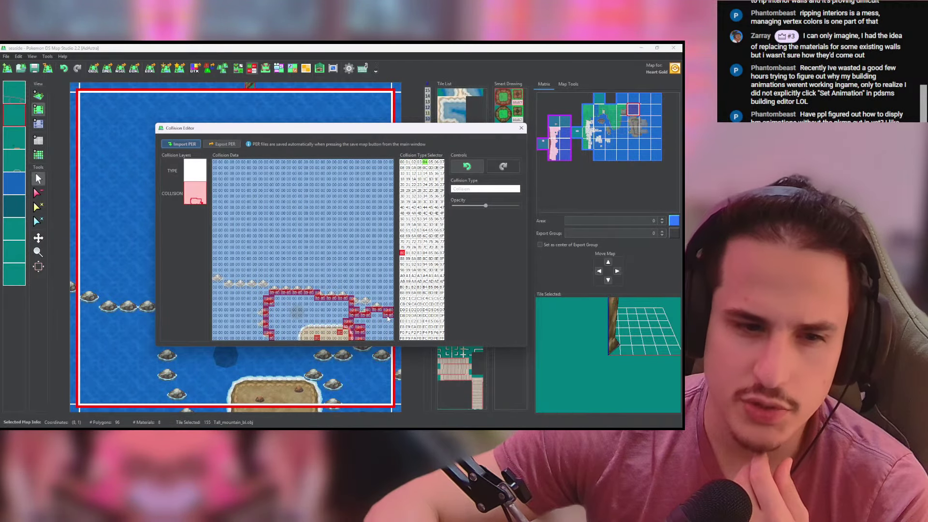
pyautogui.click(372, 266)
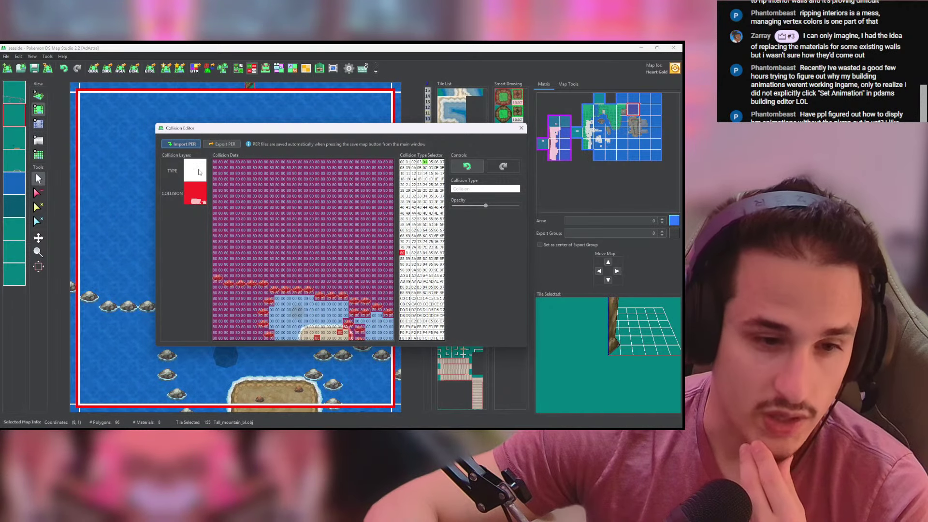
# Step: Paint water type 10 over the water enclosed by the sea rocks around the island, and close the Collision Editor
pyautogui.click(194, 170)
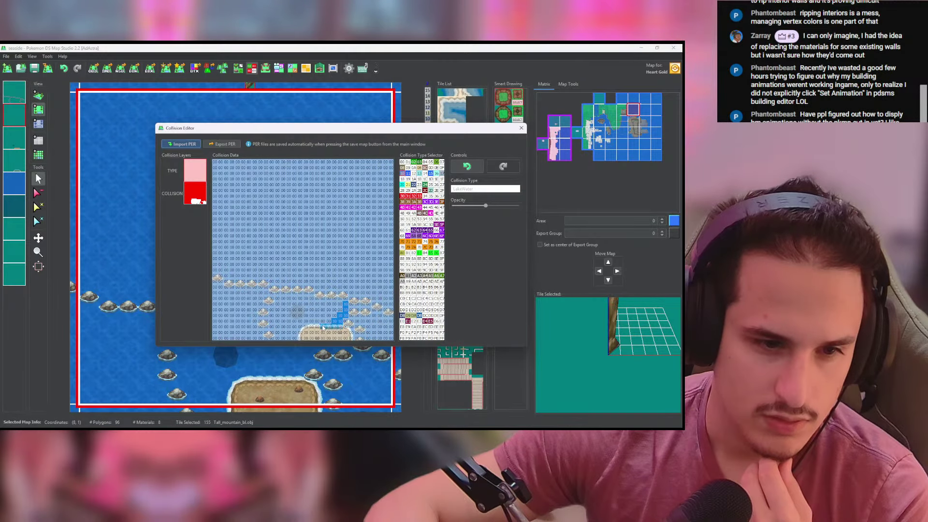
pyautogui.moveTo(278, 335)
pyautogui.mouseDown()
pyautogui.moveTo(272, 319)
pyautogui.moveTo(314, 303)
pyautogui.moveTo(344, 310)
pyautogui.moveTo(344, 334)
pyautogui.mouseUp()
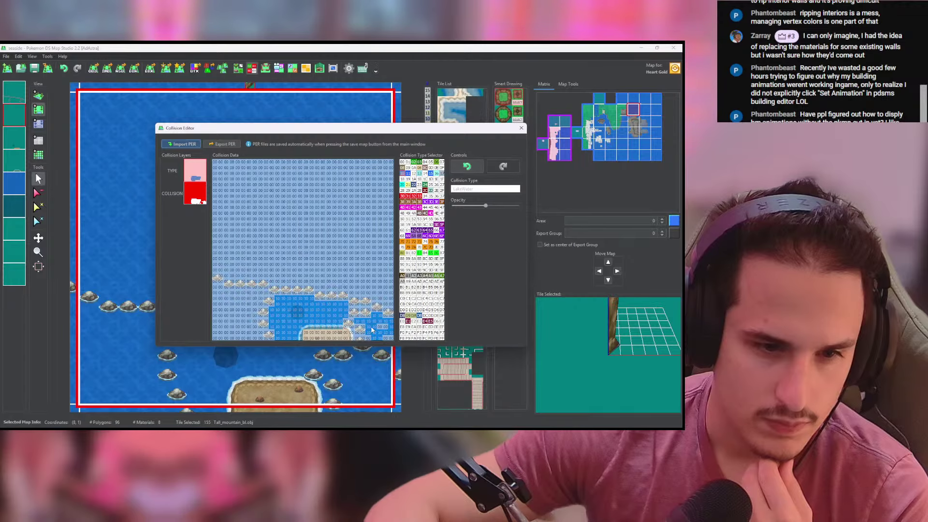
pyautogui.moveTo(388, 340)
pyautogui.mouseDown()
pyautogui.moveTo(384, 328)
pyautogui.moveTo(392, 340)
pyautogui.mouseUp()
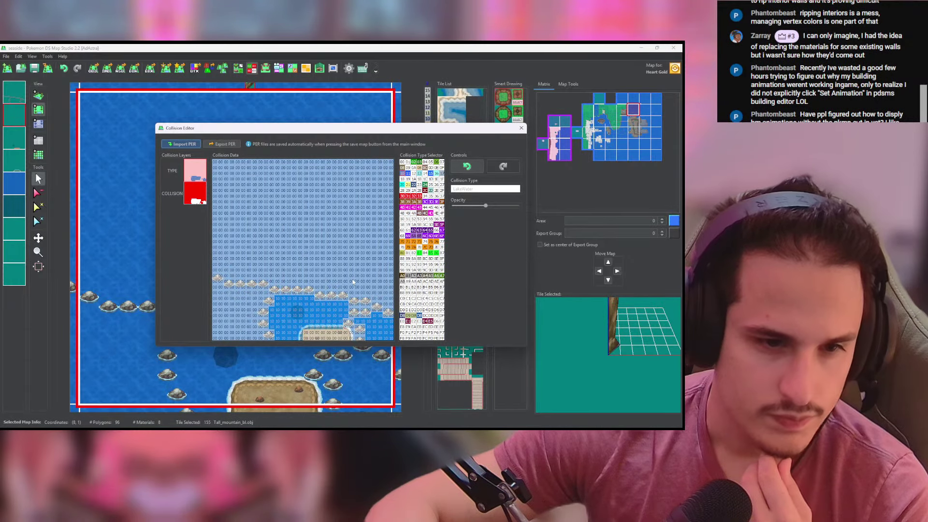
pyautogui.click(522, 128)
# Step: Open the collision data of the map to the east and paint collision 80 over the sea rocks in its southwestern corner
pyautogui.press('Right')
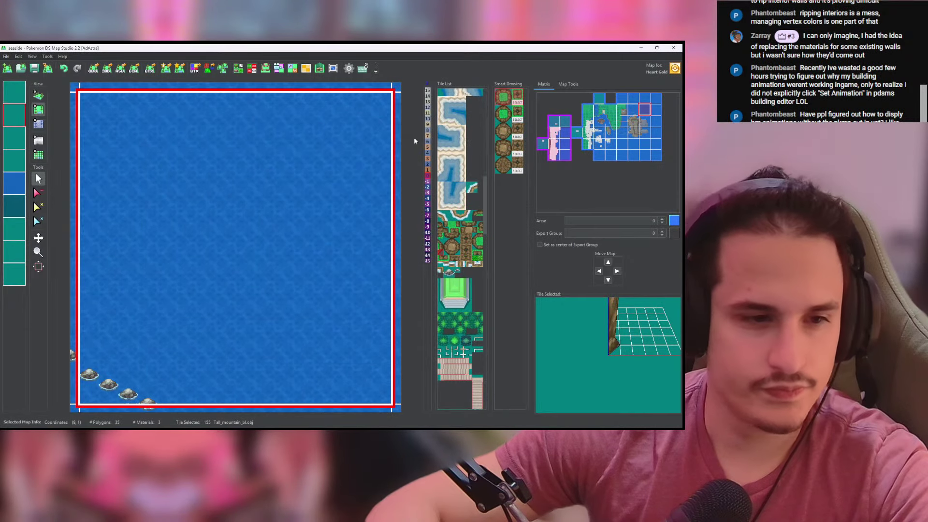
pyautogui.click(251, 68)
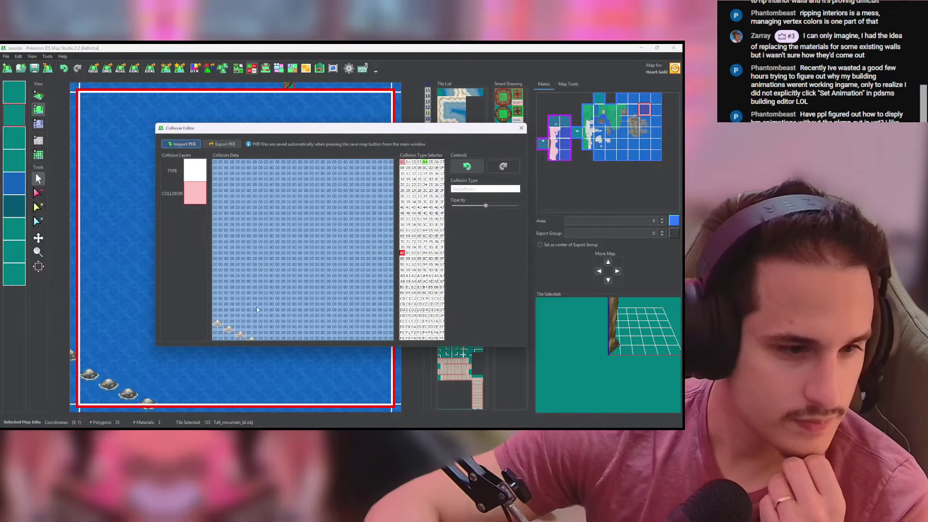
pyautogui.click(401, 253)
pyautogui.moveTo(215, 321); pyautogui.dragTo(220, 329)
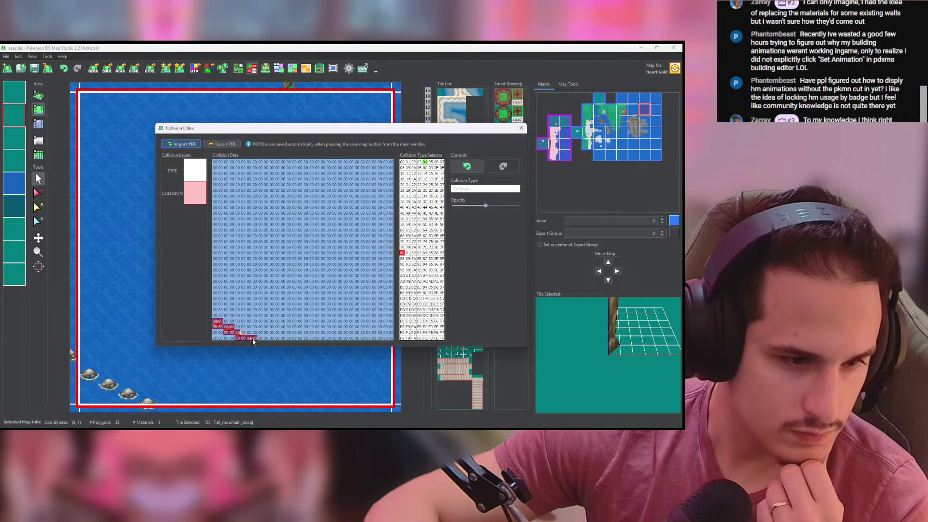
# Step: Paint water type 10 over the water behind the sea rocks in the southwestern corner, and close the Collision Editor
pyautogui.click(192, 171)
pyautogui.click(403, 173)
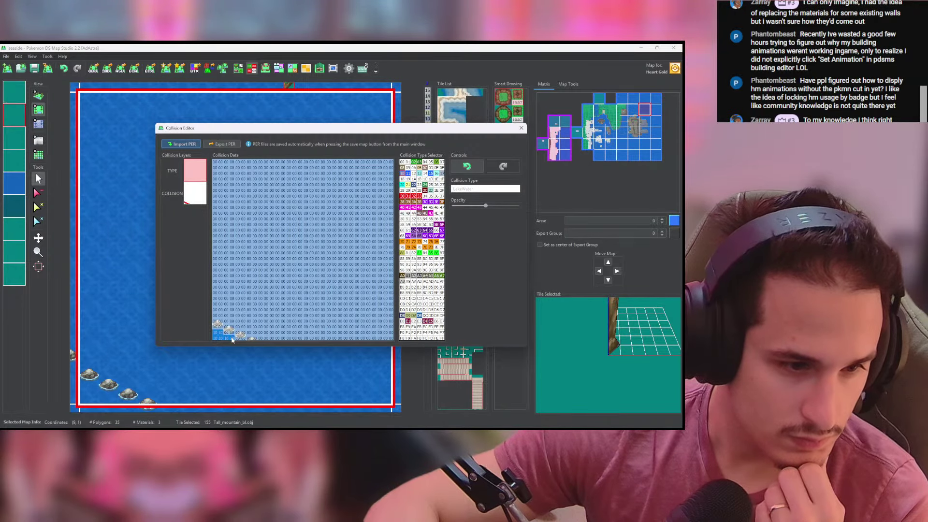
pyautogui.click(521, 128)
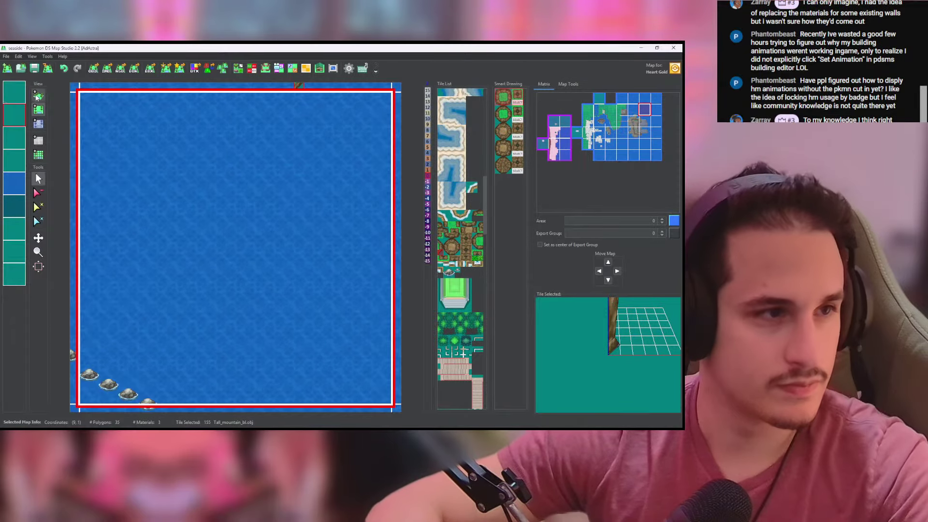
# Step: Open the collision data of the map to the west and paint collision 80 along the forest edge around the rocky clearing and the northeastern cliff
pyautogui.click(39, 95)
pyautogui.moveTo(180, 219); pyautogui.dragTo(440, 244, button='middle')
pyautogui.click(38, 110)
pyautogui.moveTo(209, 270); pyautogui.dragTo(236, 165, button='middle')
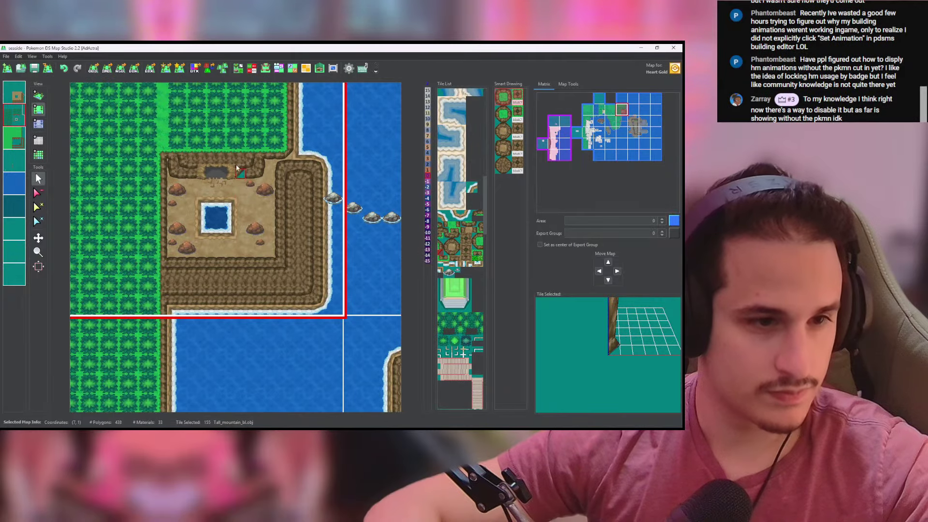
pyautogui.click(252, 68)
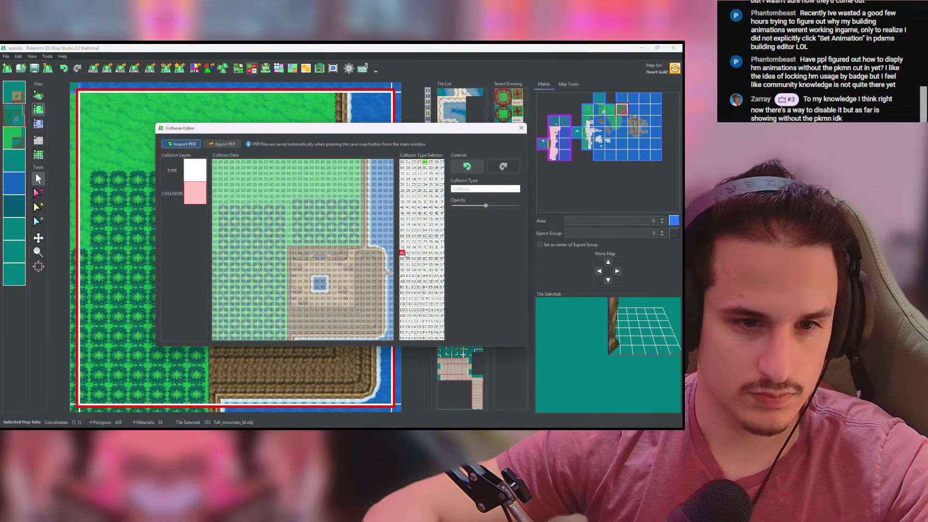
pyautogui.moveTo(359, 242)
pyautogui.mouseDown()
pyautogui.moveTo(279, 243)
pyautogui.moveTo(284, 334)
pyautogui.mouseUp()
pyautogui.rightClick(292, 313)
pyautogui.moveTo(290, 313); pyautogui.dragTo(288, 280)
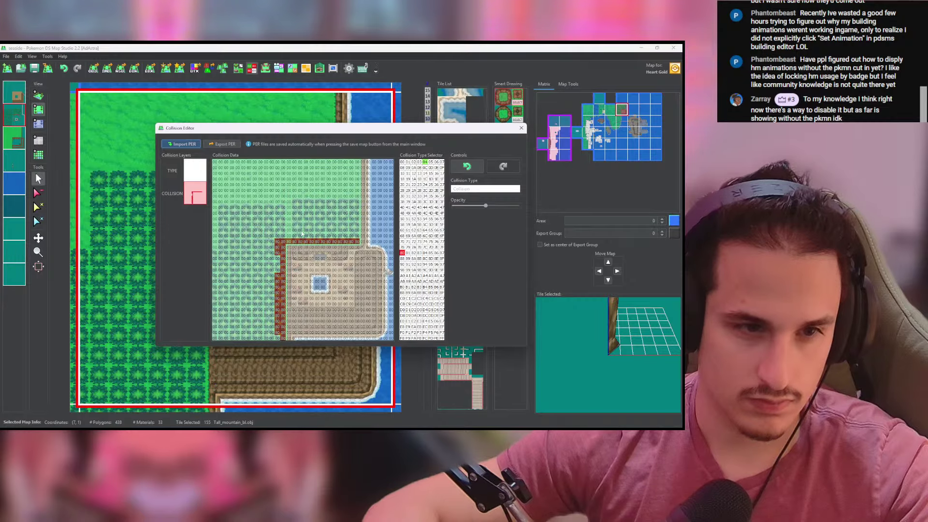
pyautogui.moveTo(353, 245)
pyautogui.mouseDown()
pyautogui.moveTo(359, 162)
pyautogui.moveTo(363, 249)
pyautogui.moveTo(370, 196)
pyautogui.mouseUp()
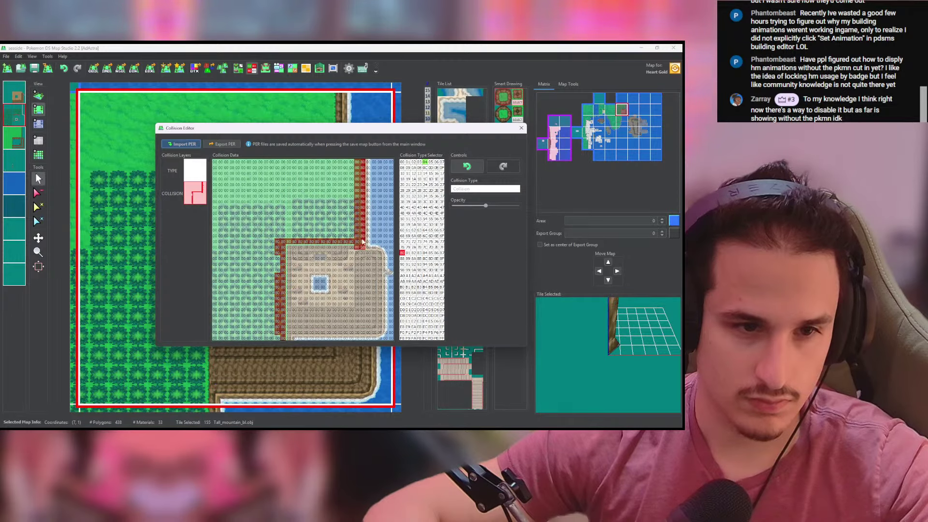
pyautogui.moveTo(363, 242)
pyautogui.mouseDown()
pyautogui.moveTo(291, 248)
pyautogui.moveTo(288, 265)
pyautogui.mouseUp()
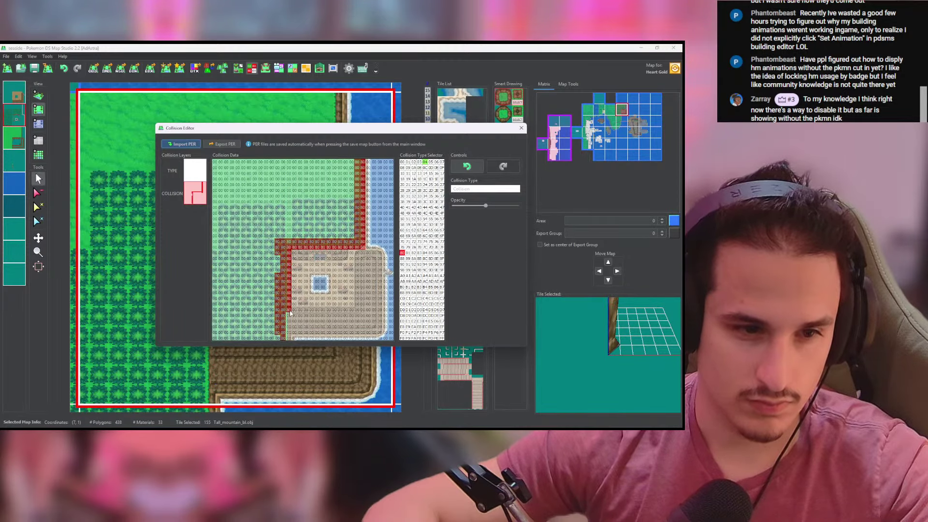
# Step: Paint collision 80 along the cliffs enclosing the rocky clearing and over the boulders around the pond
pyautogui.moveTo(290, 339)
pyautogui.mouseDown()
pyautogui.moveTo(337, 333)
pyautogui.moveTo(305, 335)
pyautogui.mouseUp()
pyautogui.moveTo(366, 333)
pyautogui.mouseDown()
pyautogui.moveTo(344, 336)
pyautogui.moveTo(381, 290)
pyautogui.moveTo(382, 259)
pyautogui.moveTo(362, 289)
pyautogui.mouseUp()
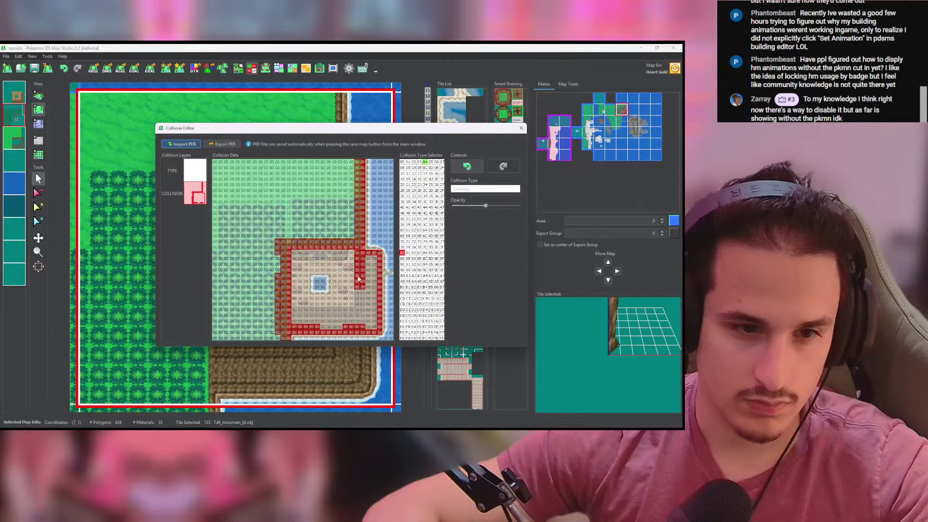
pyautogui.moveTo(300, 310); pyautogui.dragTo(295, 292)
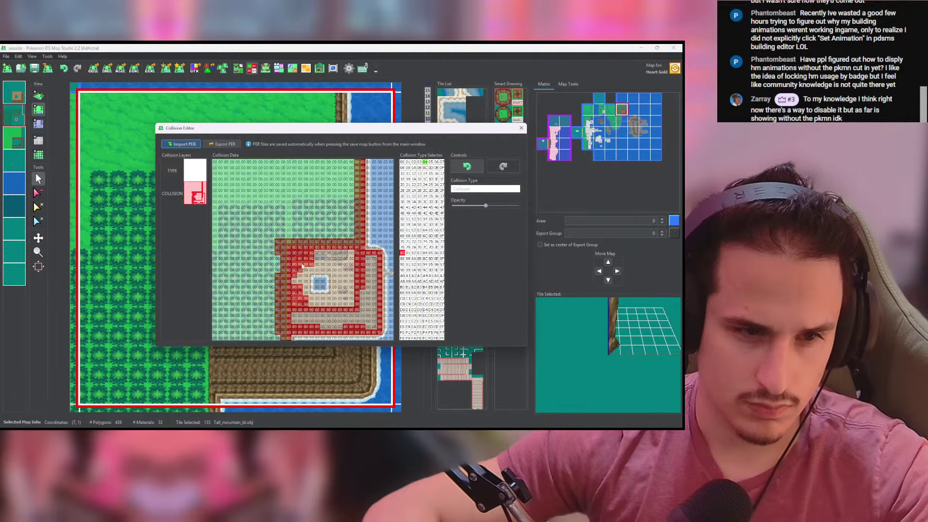
pyautogui.moveTo(316, 253); pyautogui.dragTo(329, 260)
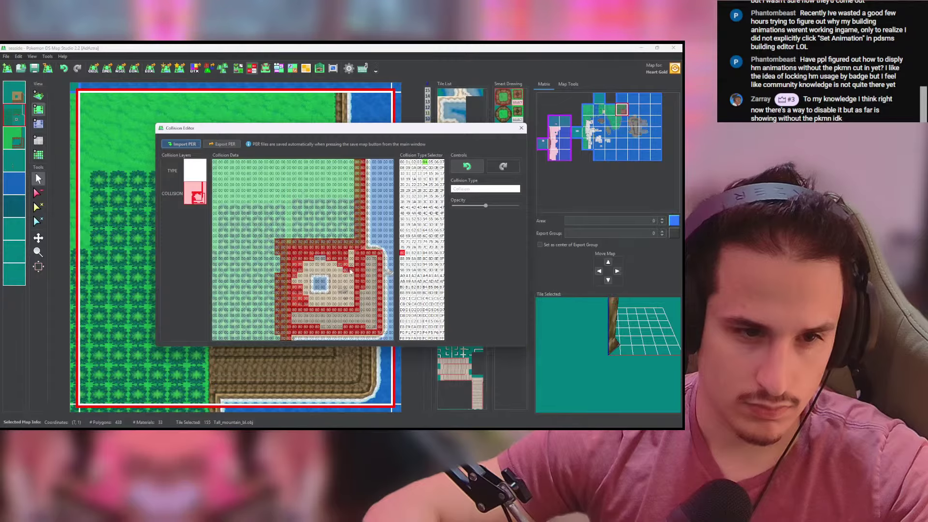
pyautogui.moveTo(342, 293); pyautogui.dragTo(346, 301)
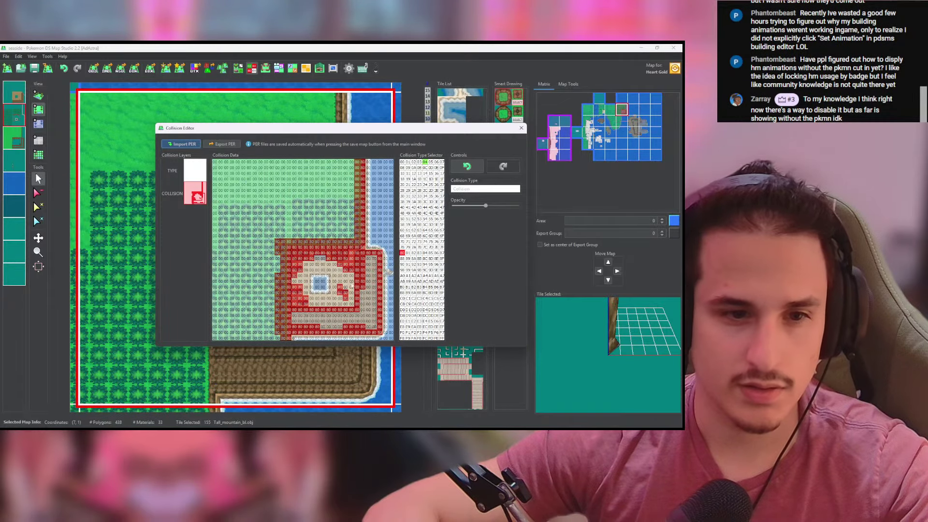
# Step: Paint an entrance type over the cave mouth and a water type over the pond, and close the Collision Editor
pyautogui.click(195, 170)
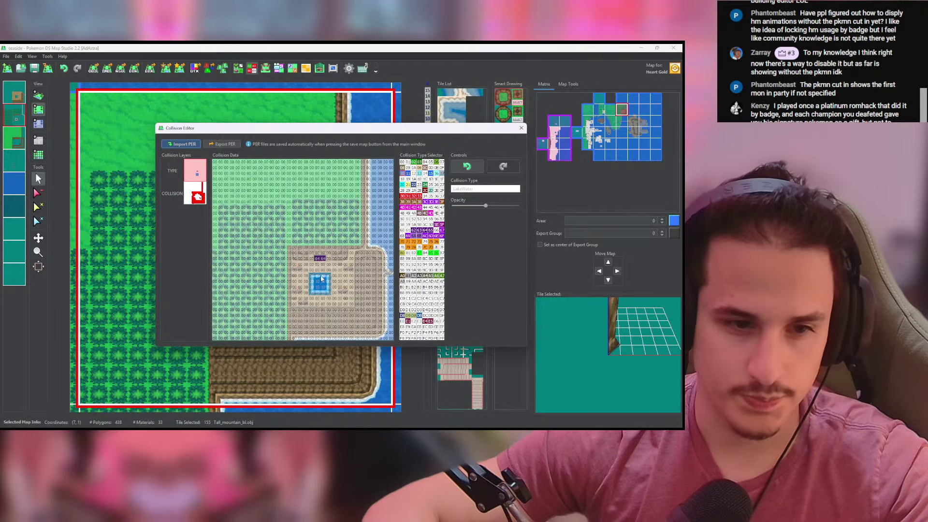
pyautogui.click(522, 128)
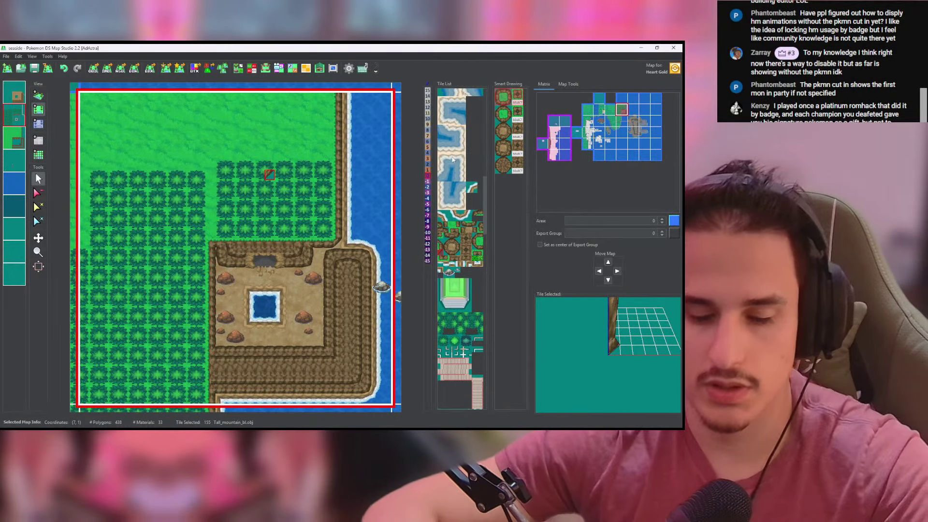
# Step: Open the BDHC data of the beach map with the wooden stairs and stretch its two plates over the central and eastern sand
pyautogui.press('Down')
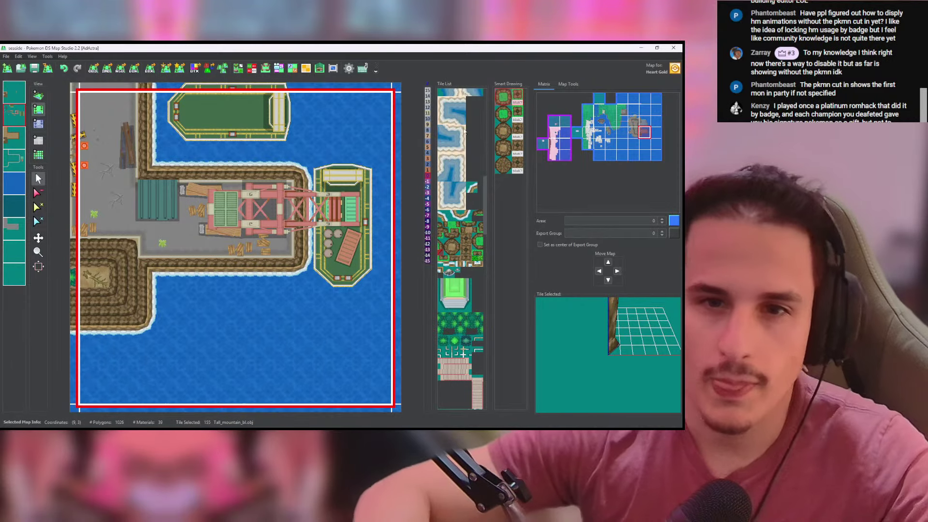
pyautogui.click(585, 137)
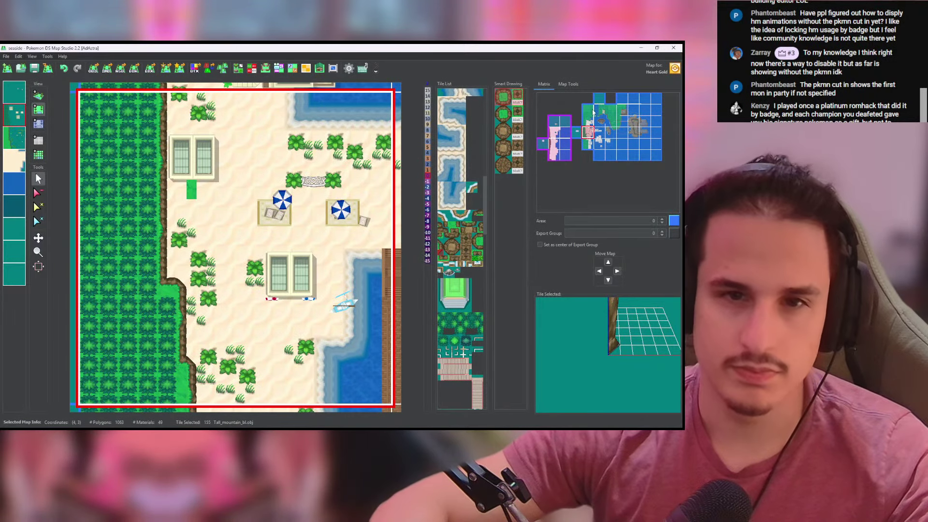
pyautogui.click(588, 113)
pyautogui.click(588, 122)
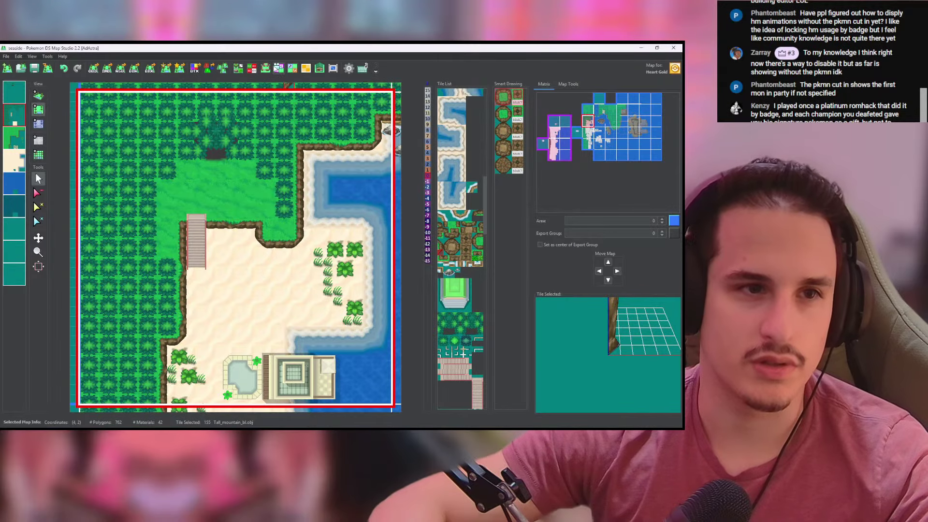
pyautogui.click(265, 68)
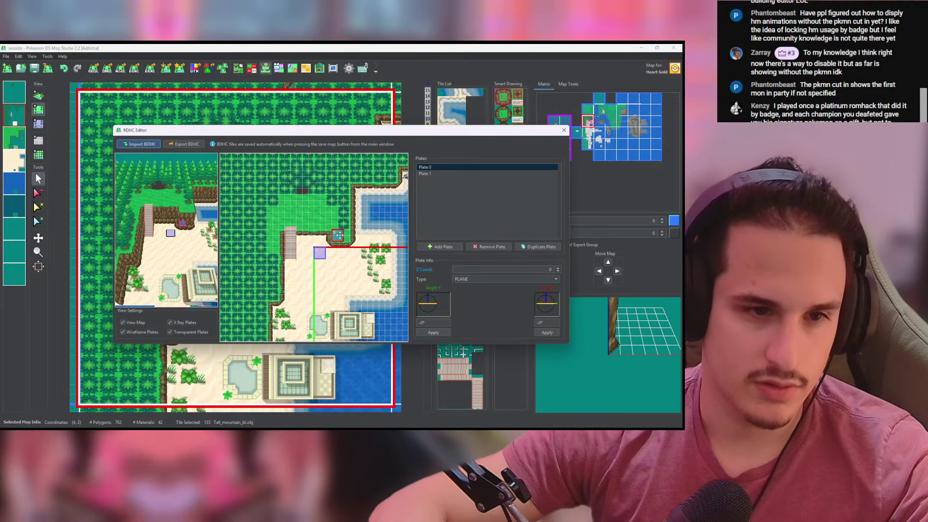
pyautogui.moveTo(320, 253); pyautogui.dragTo(371, 295)
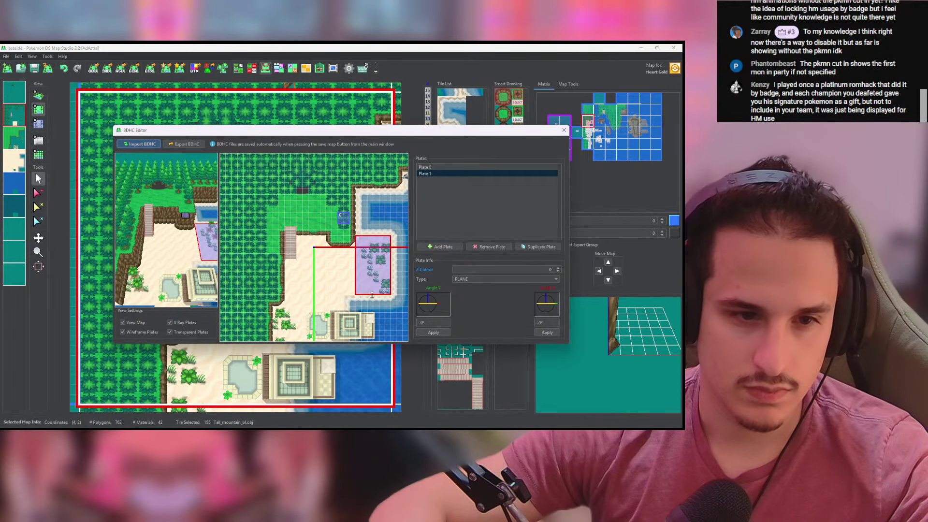
pyautogui.click(351, 254)
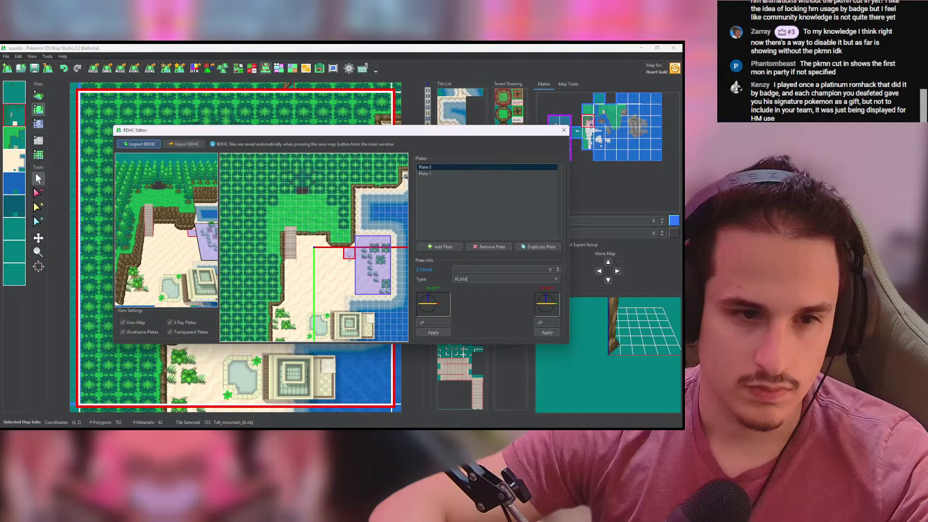
pyautogui.moveTo(343, 260); pyautogui.dragTo(295, 296)
# Step: Duplicate the central beach plate and fit the copy over the narrow strip of sand below the northern cliff
pyautogui.click(522, 247)
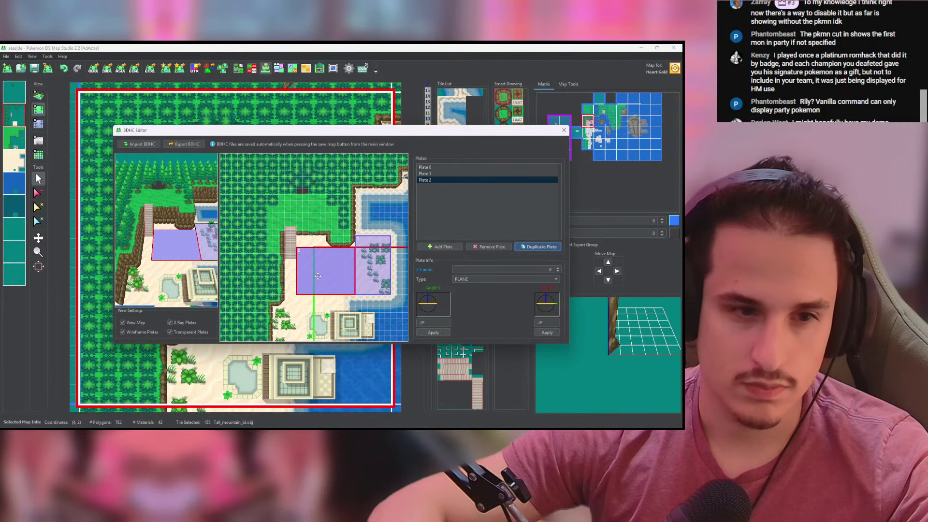
pyautogui.moveTo(353, 249); pyautogui.dragTo(353, 202)
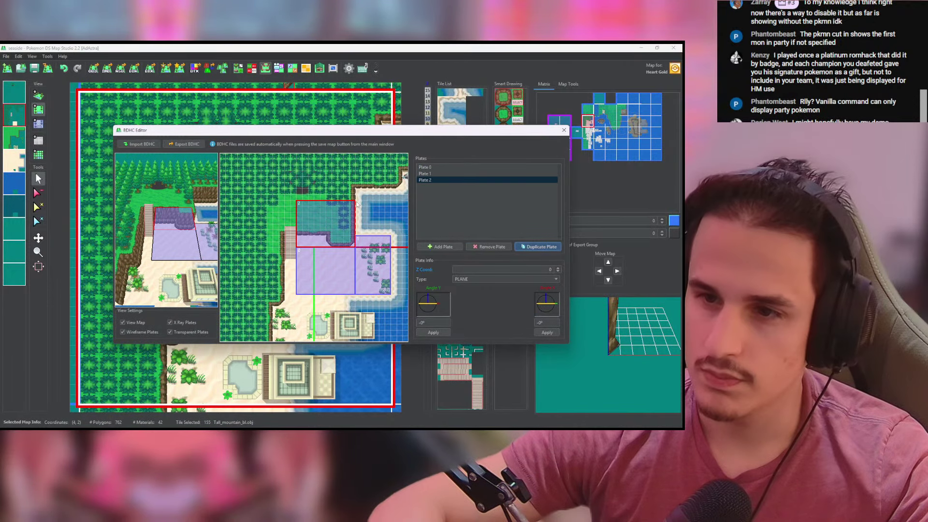
pyautogui.moveTo(355, 199); pyautogui.dragTo(325, 237)
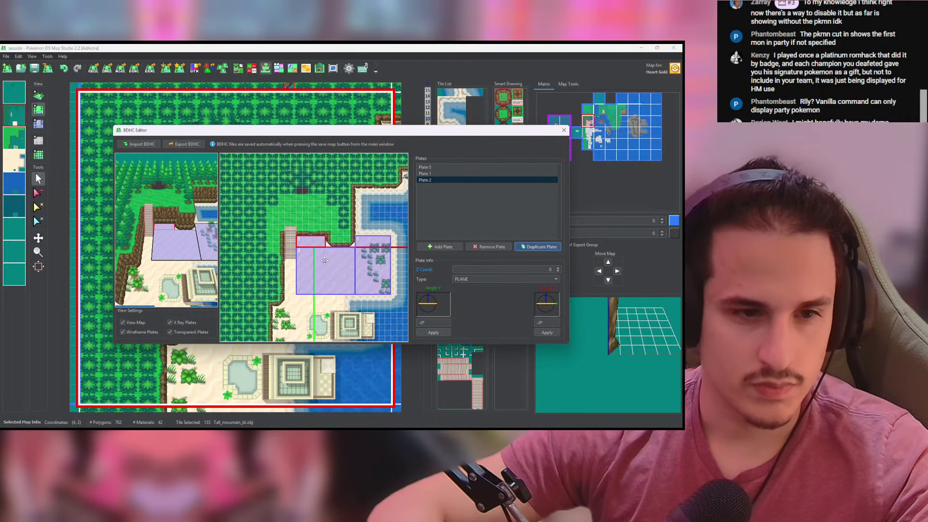
pyautogui.click(313, 249)
pyautogui.click(314, 242)
# Step: Duplicate flat plates to cover the sand below the stairs, the southwestern plants and the southern beach around the pool
pyautogui.click(527, 247)
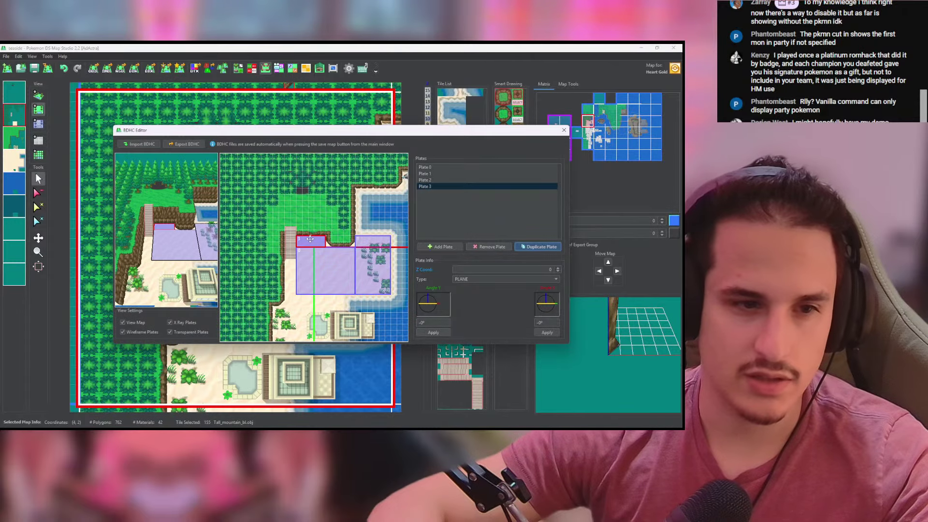
pyautogui.moveTo(310, 242); pyautogui.dragTo(295, 335)
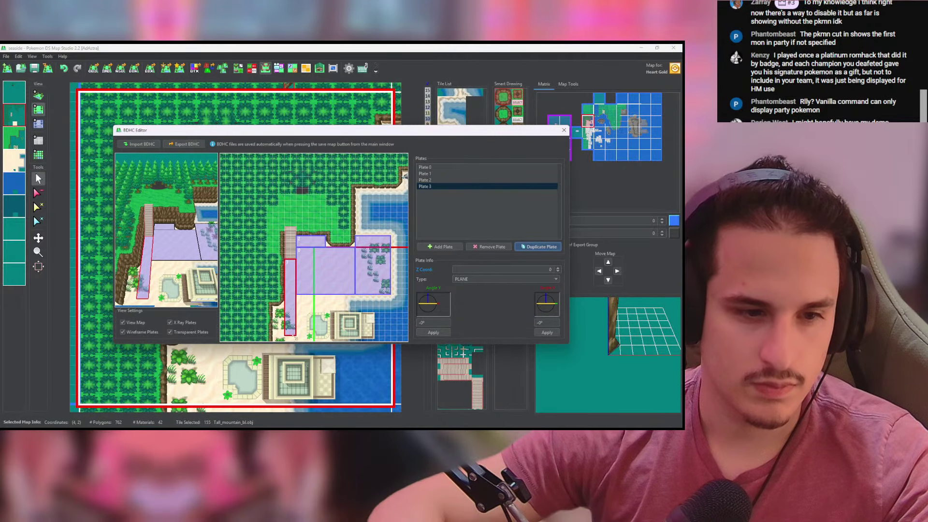
pyautogui.click(540, 248)
pyautogui.moveTo(293, 264); pyautogui.dragTo(345, 342)
pyautogui.click(538, 248)
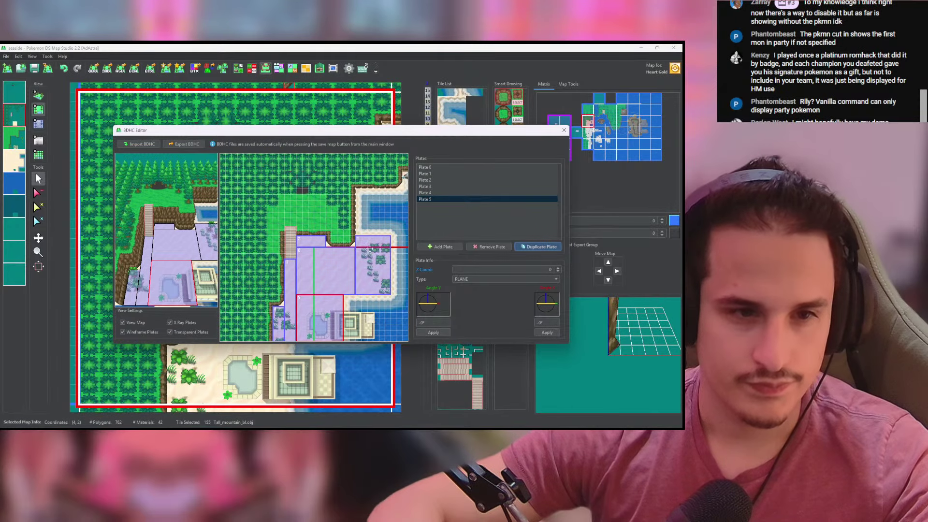
# Step: Duplicate the southern beach plate, fit the copy over the wooden stairs and set it to a stairs type
pyautogui.click(516, 248)
pyautogui.moveTo(332, 322); pyautogui.dragTo(291, 233)
pyautogui.click(507, 279)
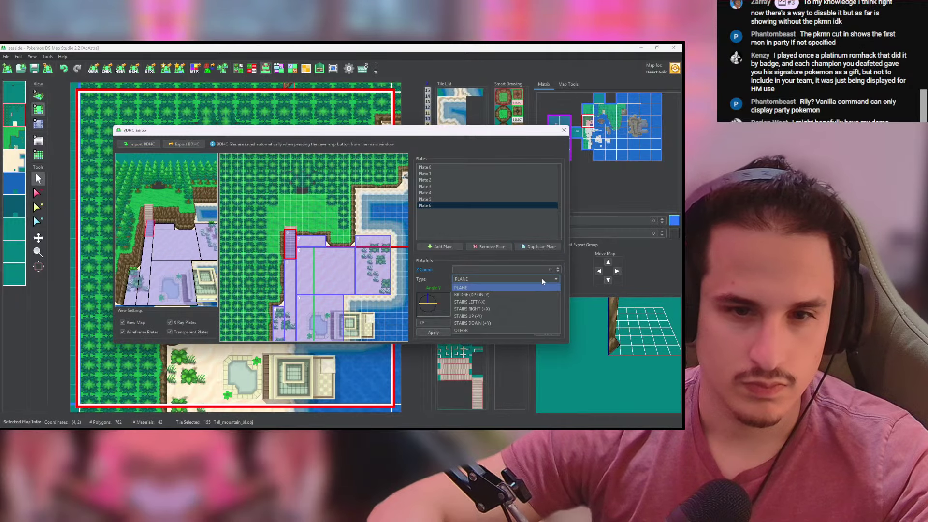
pyautogui.click(507, 301)
# Step: Duplicate the narrow strip's plate, stretch the copy over the eastern part of the upper forest, and set its Z Coord to 5.0
pyautogui.click(317, 242)
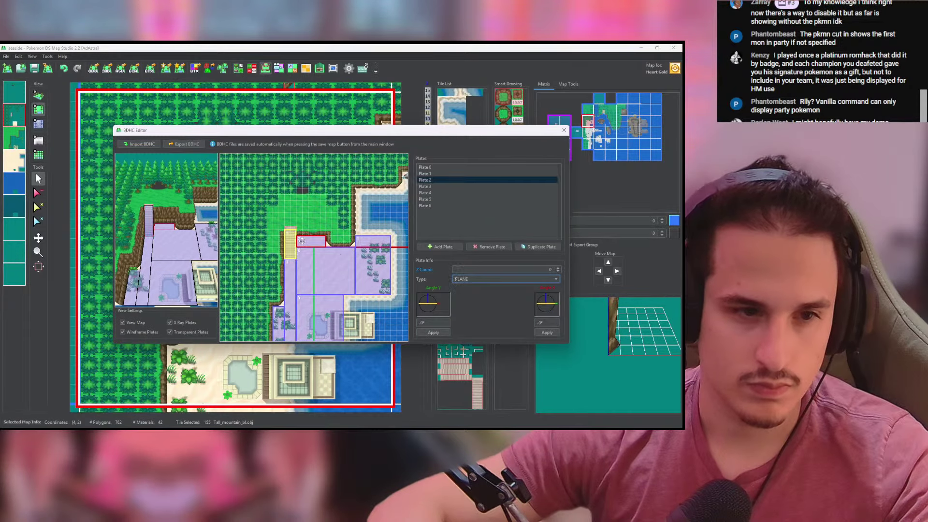
pyautogui.click(538, 246)
pyautogui.moveTo(323, 240); pyautogui.dragTo(332, 154)
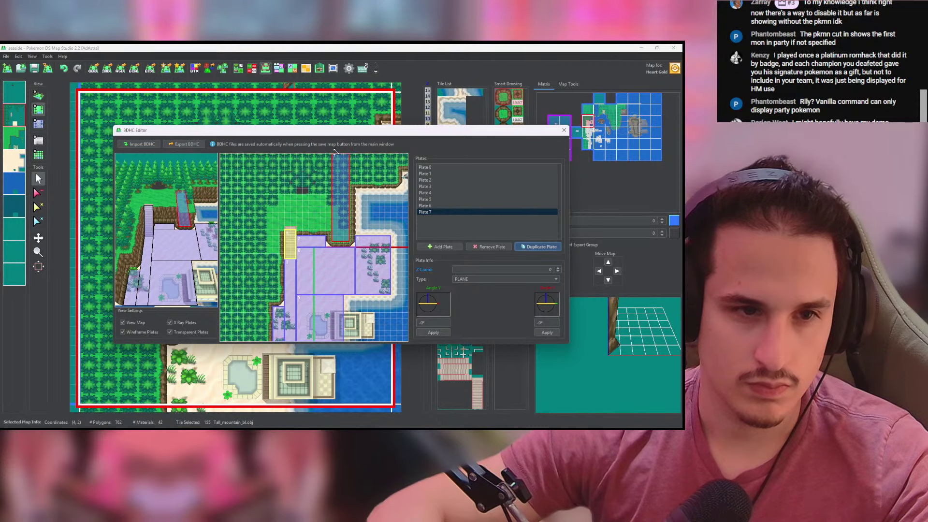
pyautogui.click(558, 268)
pyautogui.click(558, 268)
pyautogui.click(558, 268)
pyautogui.click(558, 268)
pyautogui.click(558, 268)
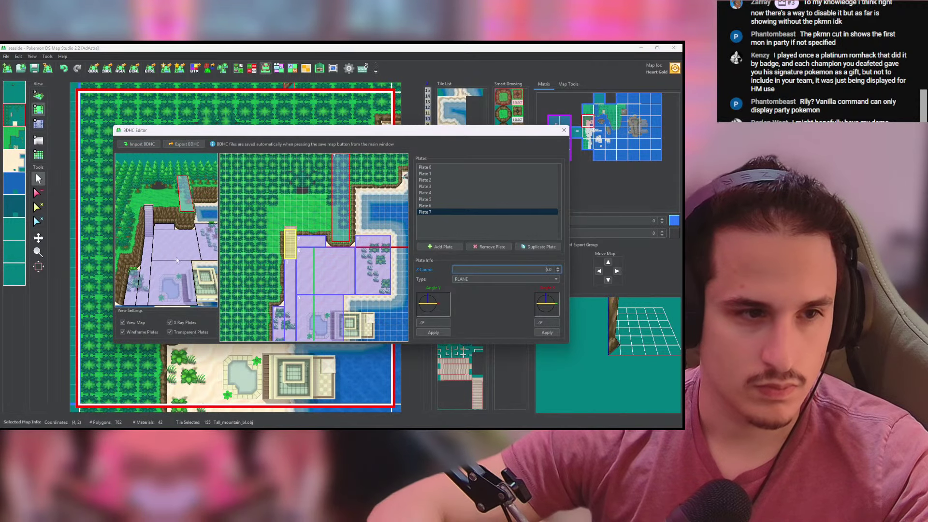
# Step: Duplicate the raised plate to cover the northern forest and grass and the forest west of the stairs at the same height
pyautogui.click(537, 247)
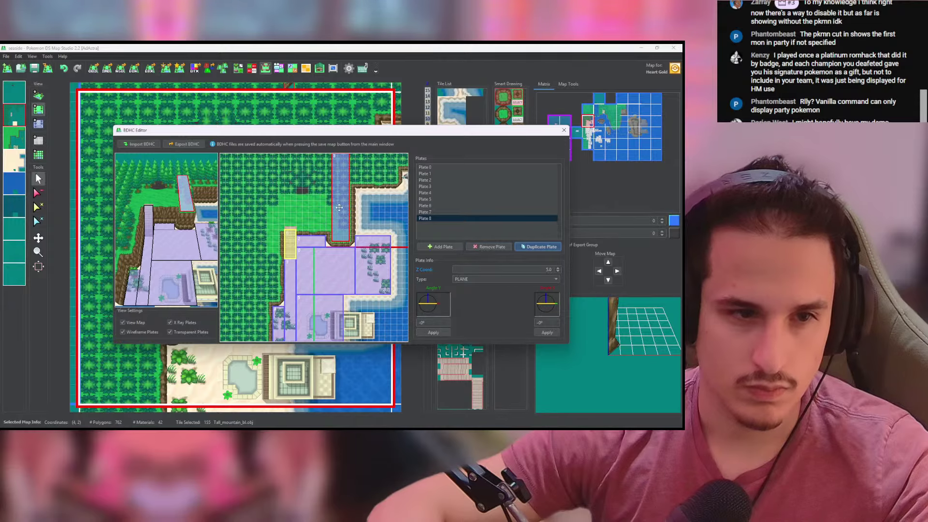
pyautogui.moveTo(337, 199); pyautogui.dragTo(319, 199)
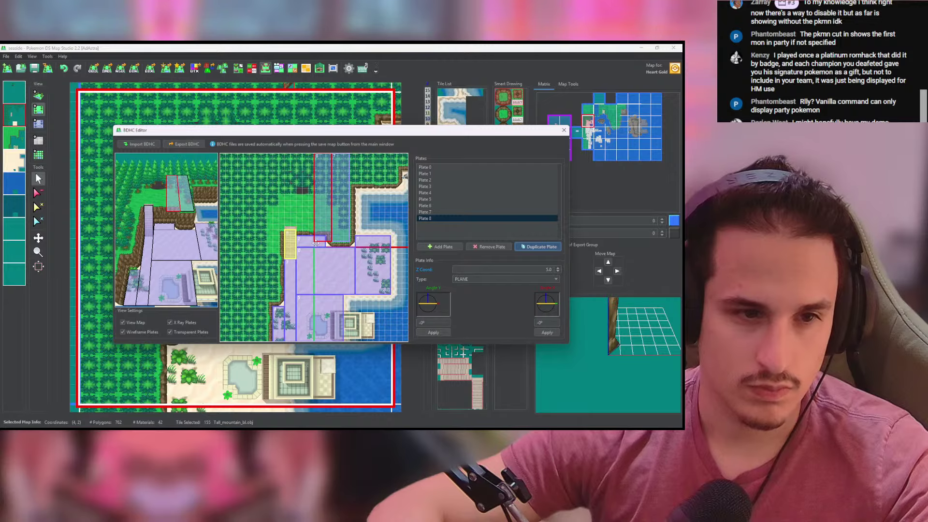
pyautogui.moveTo(316, 239); pyautogui.dragTo(274, 294)
pyautogui.click(539, 247)
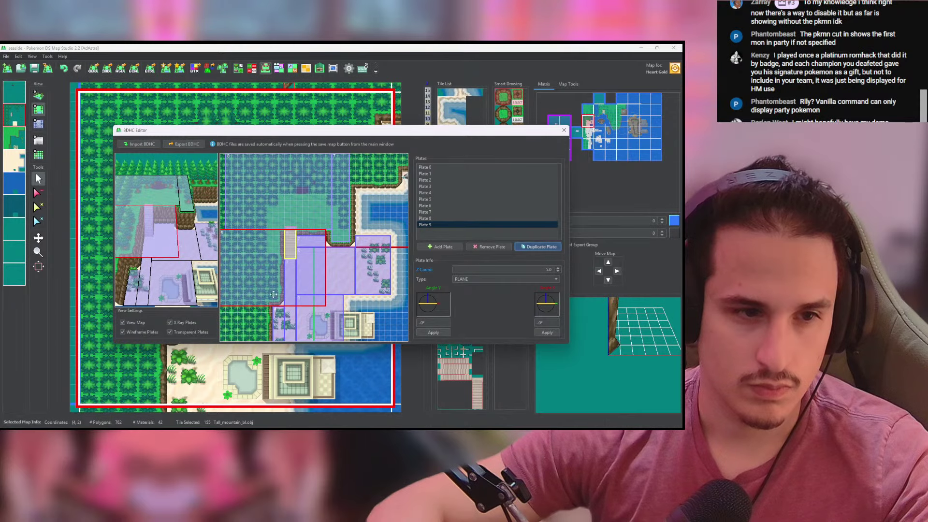
pyautogui.moveTo(325, 308); pyautogui.dragTo(273, 286)
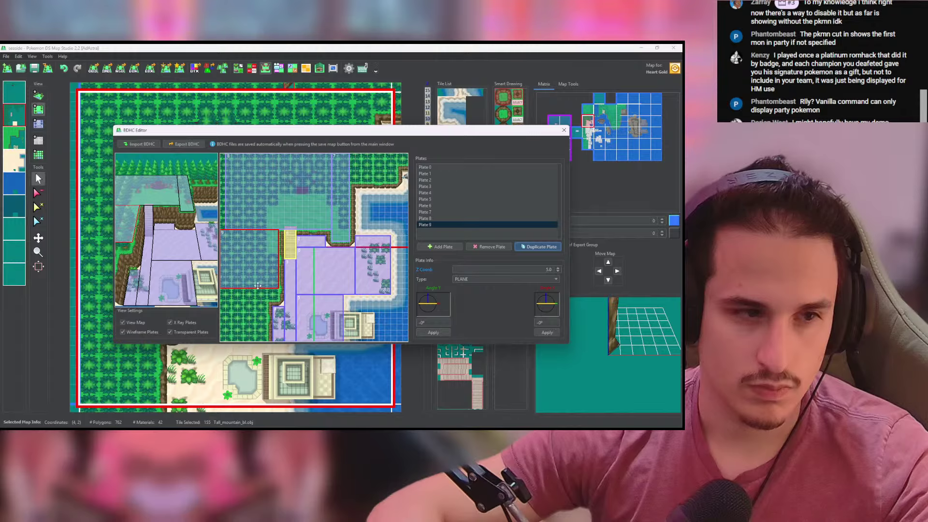
pyautogui.scroll(4, 165, 243)
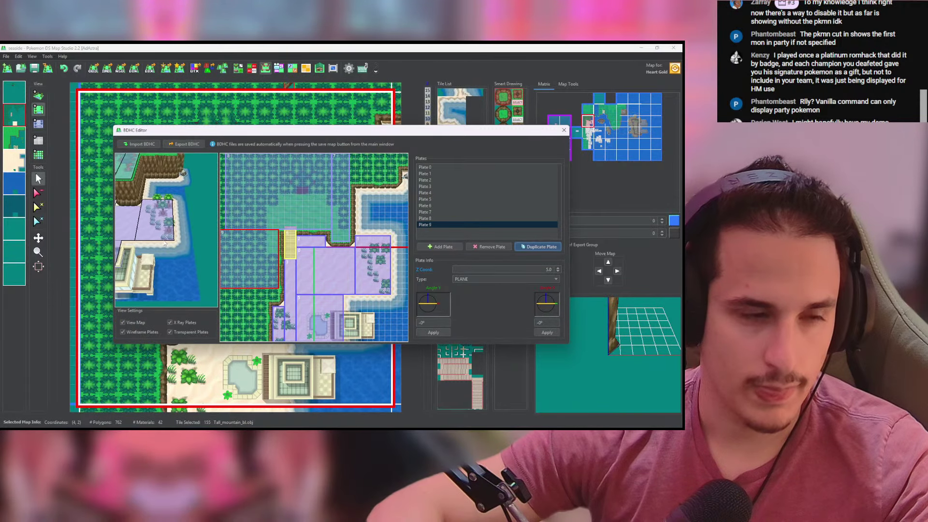
pyautogui.moveTo(164, 243)
pyautogui.mouseDown()
pyautogui.moveTo(164, 166)
pyautogui.moveTo(152, 157)
pyautogui.moveTo(157, 237)
pyautogui.mouseUp()
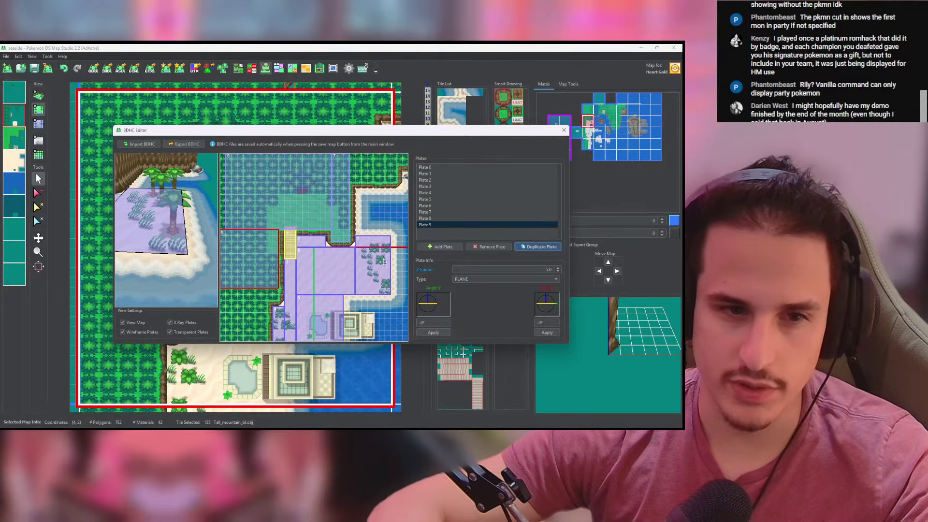
# Step: Fit the duplicated flat plate over the shoreline east of the beach plants and set its type to STAIRS LEFT (-X)
pyautogui.moveTo(383, 261)
pyautogui.mouseDown()
pyautogui.moveTo(395, 263)
pyautogui.moveTo(385, 251)
pyautogui.moveTo(401, 247)
pyautogui.mouseUp()
pyautogui.moveTo(169, 252); pyautogui.dragTo(225, 230)
pyautogui.click(539, 280)
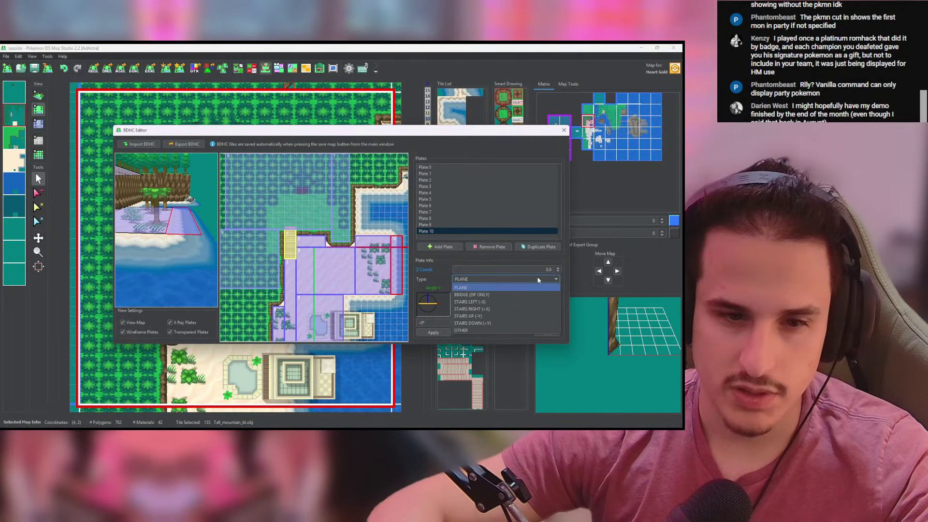
pyautogui.click(483, 285)
pyautogui.click(521, 279)
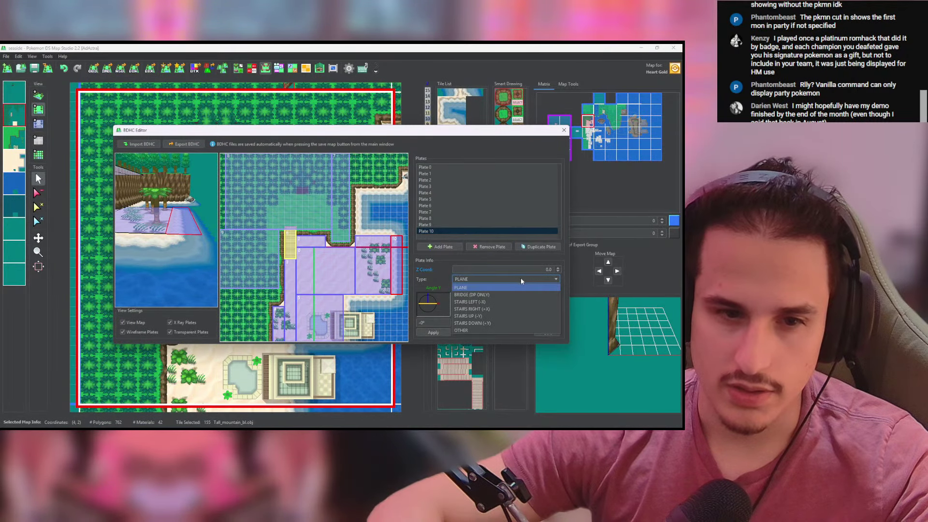
pyautogui.click(499, 307)
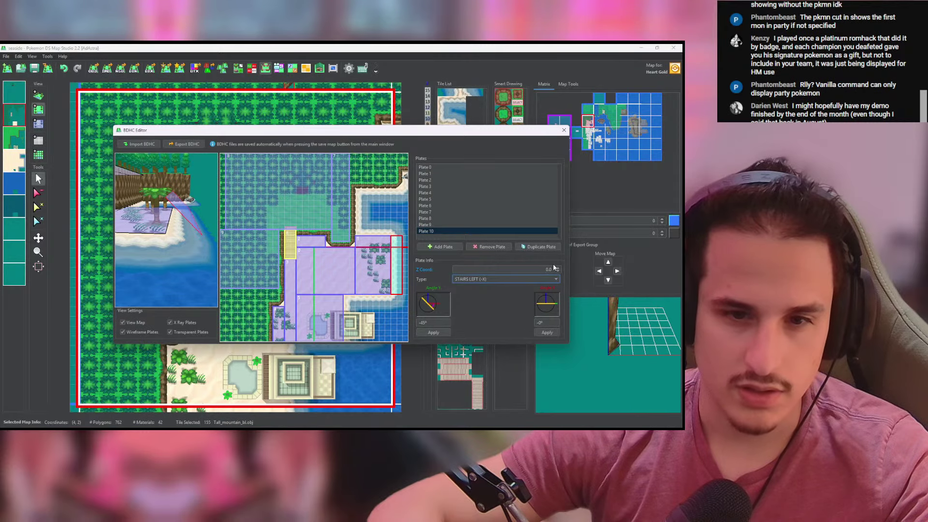
# Step: Calculate a gentler Y angle for the eastern shoreline plate using -0.5 tiles up
pyautogui.click(440, 306)
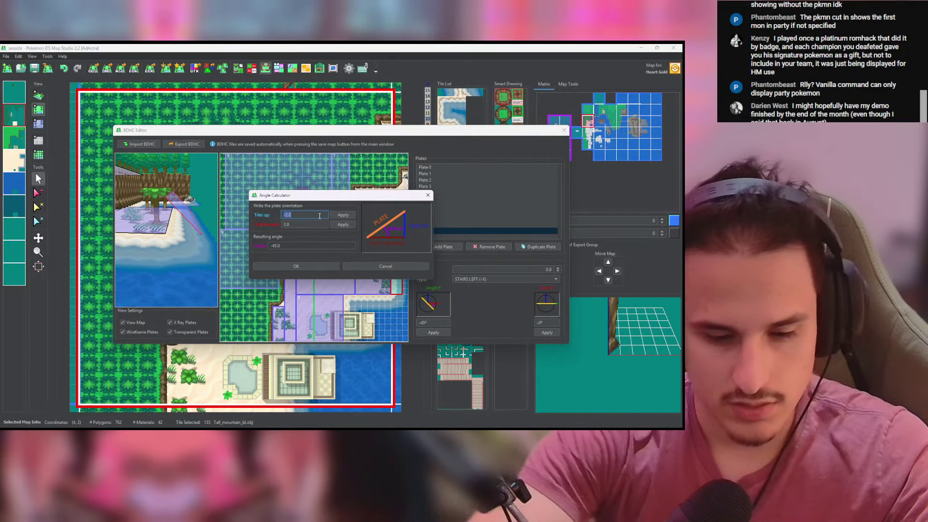
pyautogui.write('-0.')
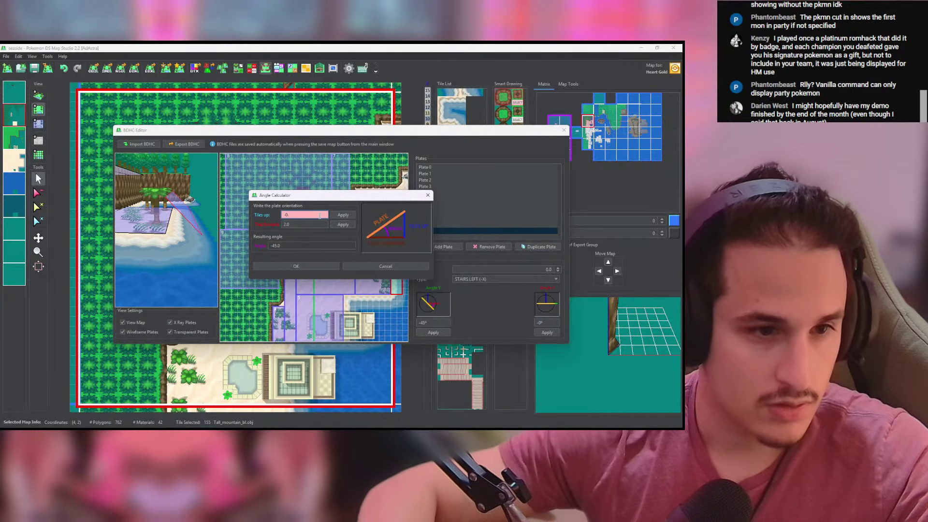
pyautogui.write('5')
pyautogui.click(342, 215)
pyautogui.click(312, 266)
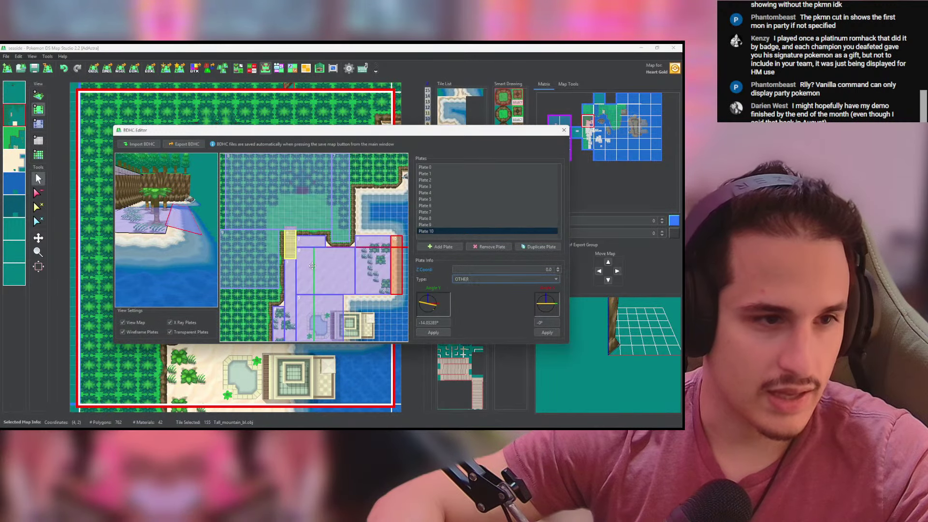
# Step: Set the eastern shoreline plate's Z Coord to -0.5 and check its slope against the terrain
pyautogui.moveTo(187, 291); pyautogui.dragTo(187, 278)
pyautogui.doubleClick(538, 271)
pyautogui.write('-0')
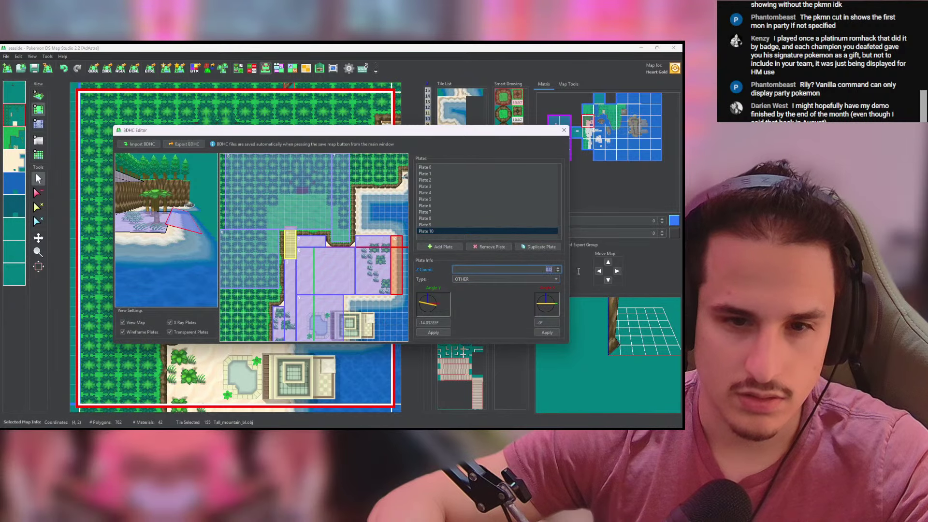
pyautogui.write('.5')
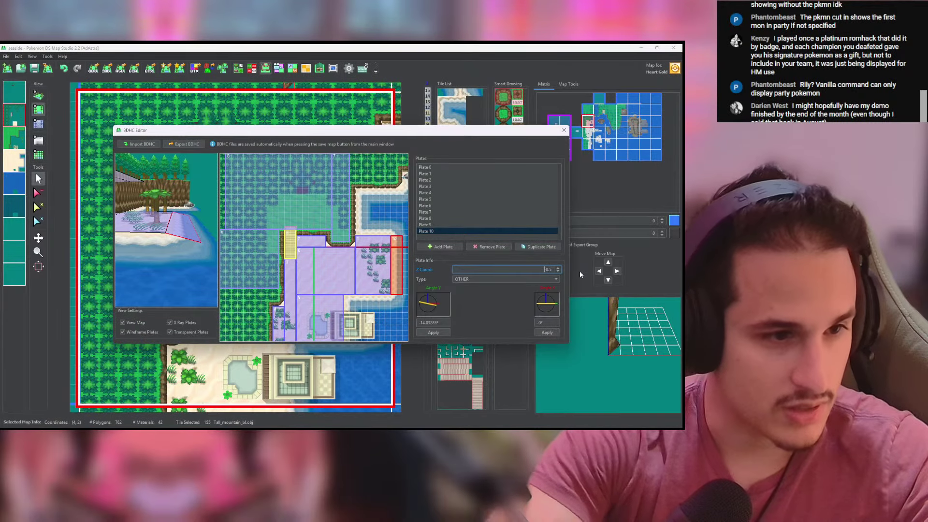
pyautogui.scroll(2, 170, 291)
pyautogui.scroll(-3, 172, 294)
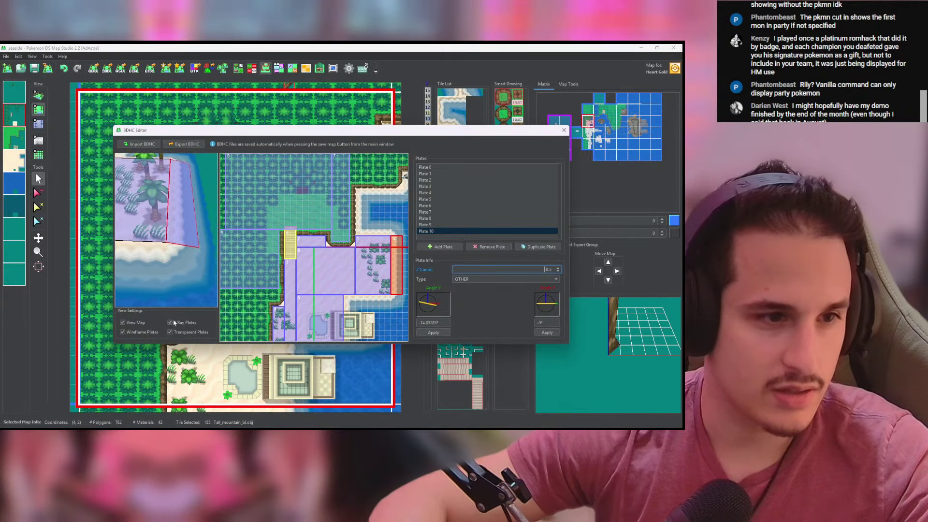
# Step: Duplicate the sloped shoreline plate onto the western shore of the northern inlet and the shore beside the pool building
pyautogui.click(535, 248)
pyautogui.moveTo(395, 261); pyautogui.dragTo(361, 211)
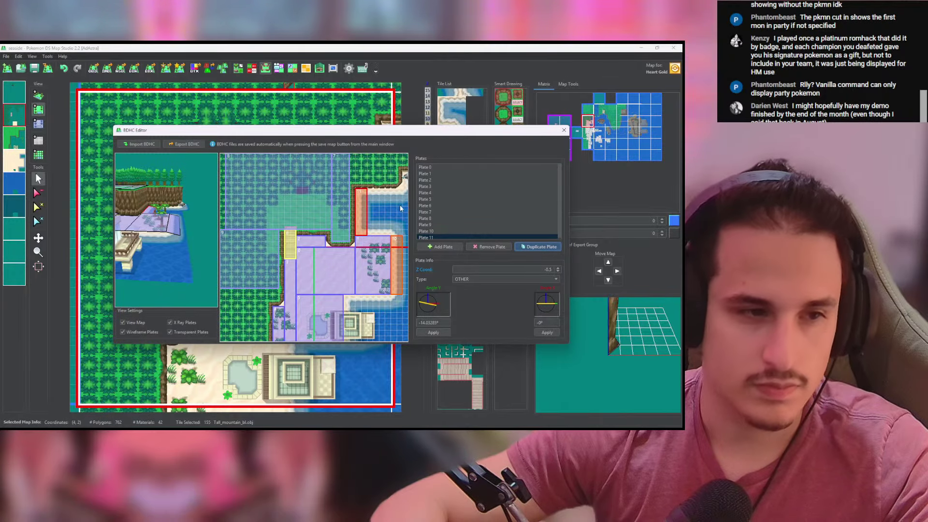
pyautogui.moveTo(164, 295); pyautogui.dragTo(169, 263)
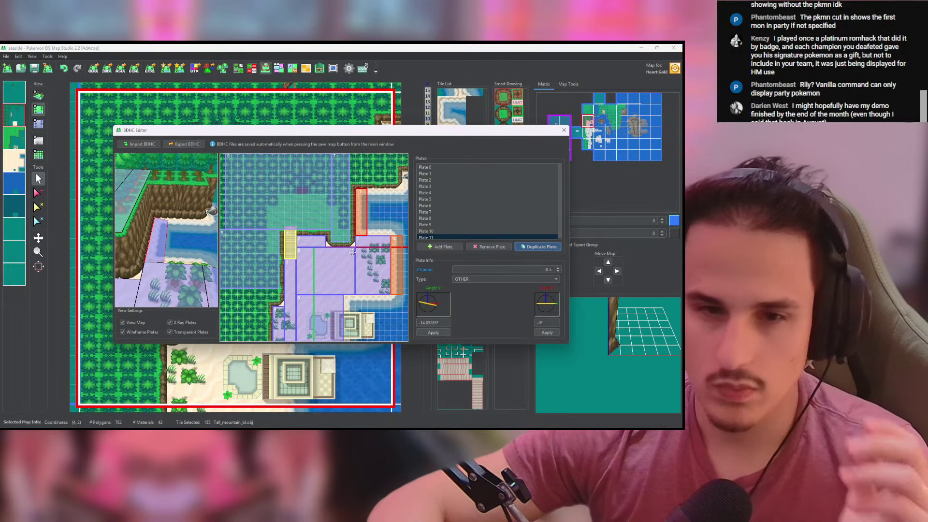
pyautogui.click(534, 247)
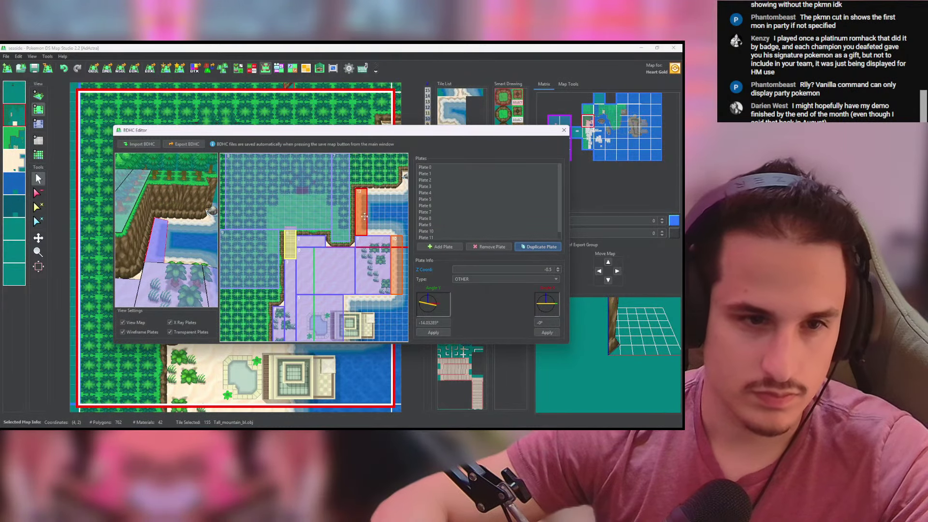
pyautogui.moveTo(365, 217); pyautogui.dragTo(352, 323)
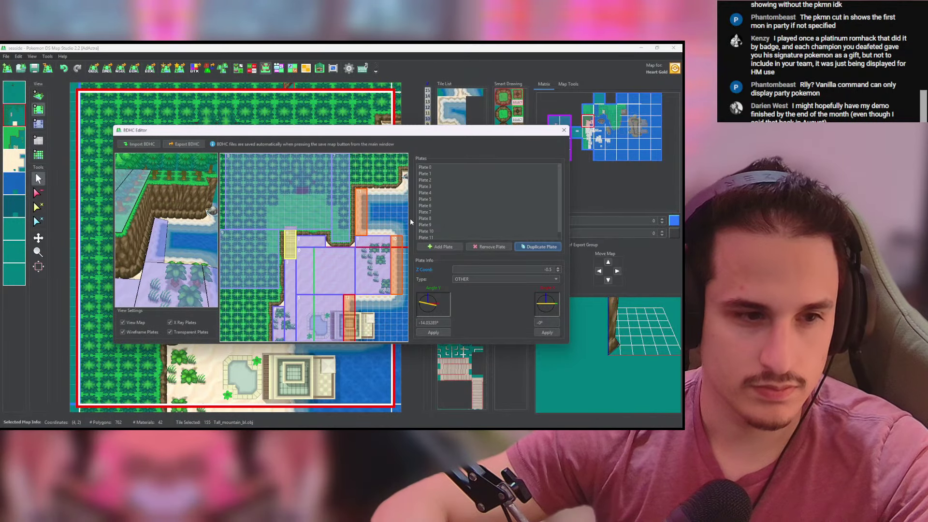
# Step: Duplicate the southern shore plate, reshape the copy over the horizontal shoreline below the plants, and set its type to STAIRS UP (-Y)
pyautogui.click(539, 249)
pyautogui.moveTo(350, 304); pyautogui.dragTo(363, 305)
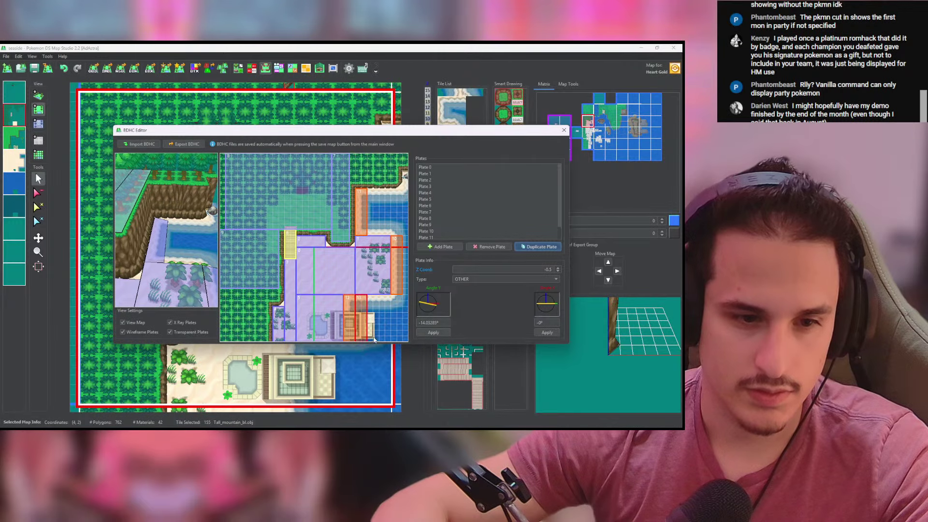
pyautogui.moveTo(368, 343); pyautogui.dragTo(405, 303)
pyautogui.click(505, 280)
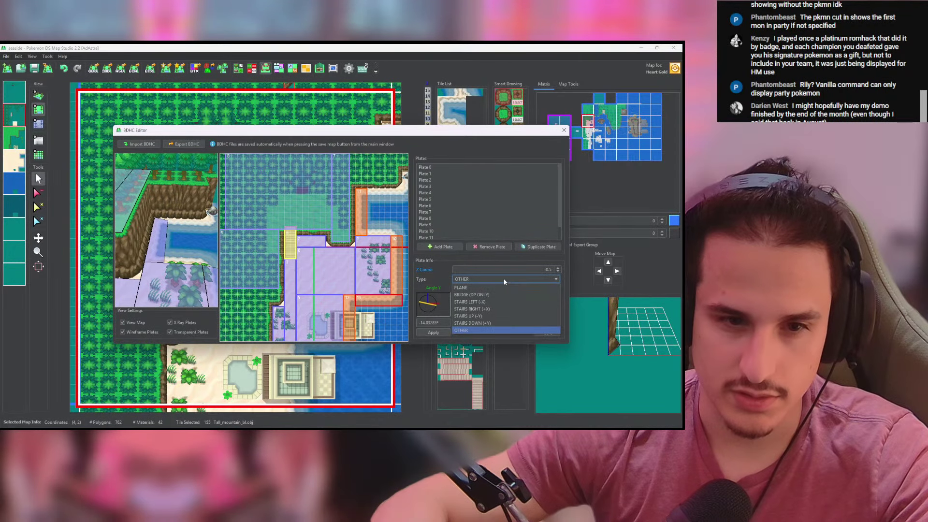
pyautogui.click(502, 316)
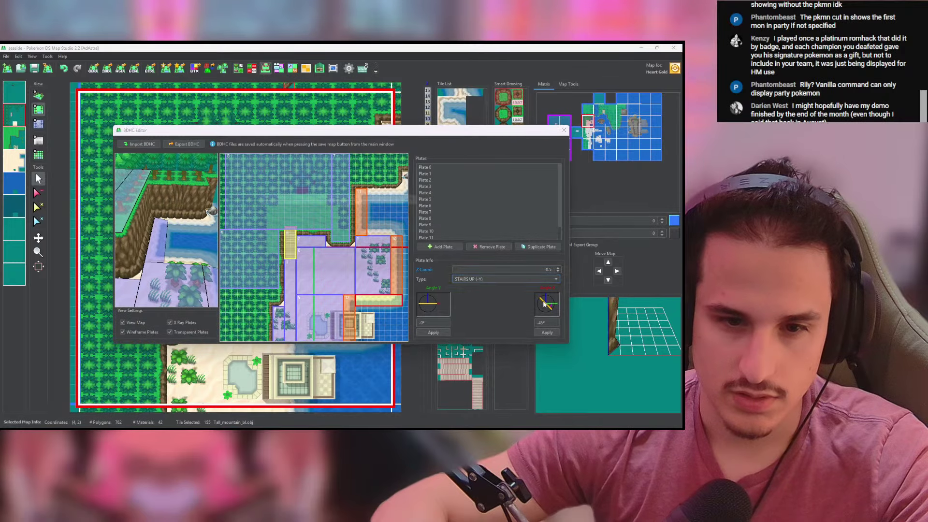
# Step: Calculate a gentler X angle for the horizontal shoreline plate using -0.5 tiles up
pyautogui.write('-')
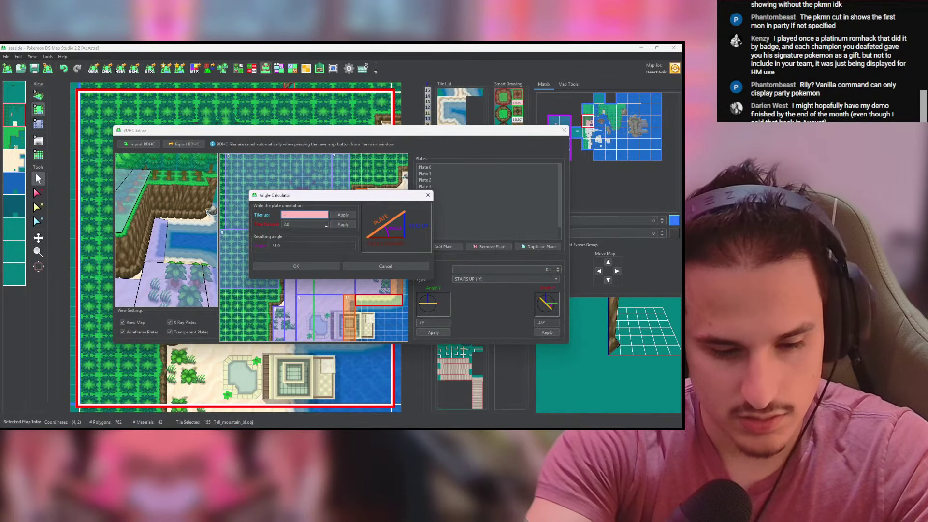
pyautogui.write('0.5')
pyautogui.click(342, 214)
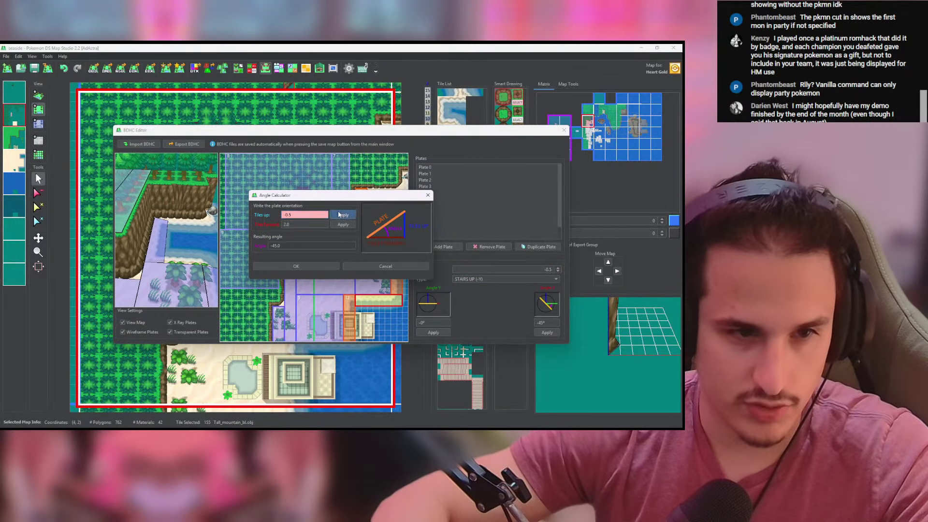
pyautogui.click(320, 264)
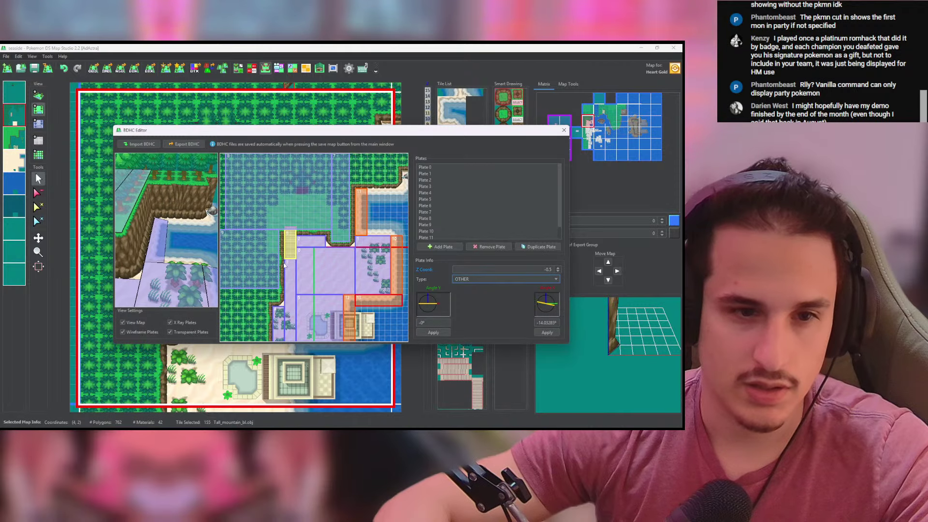
pyautogui.moveTo(208, 271); pyautogui.dragTo(171, 263)
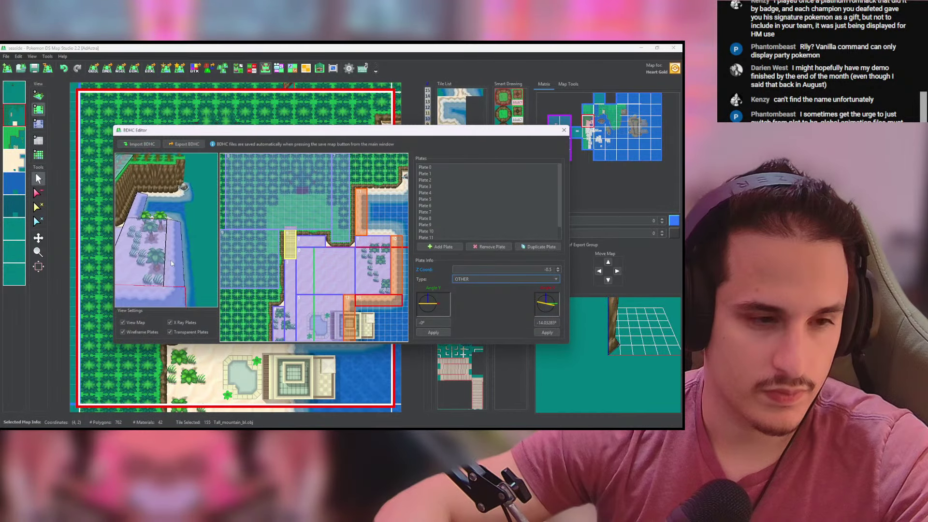
# Step: Duplicate the horizontal shoreline plate onto the inlet's northern shore and stretch the copy west to cover the corner
pyautogui.click(546, 250)
pyautogui.moveTo(395, 299); pyautogui.dragTo(400, 193)
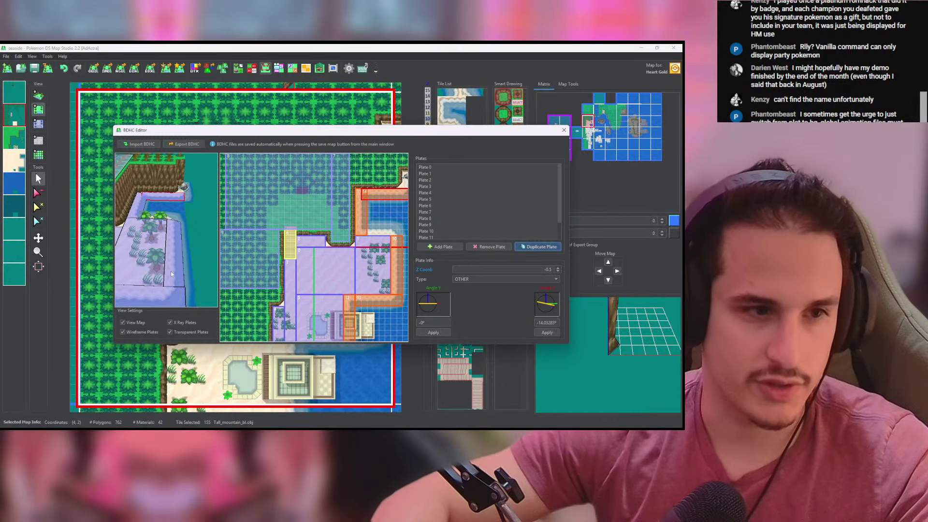
pyautogui.moveTo(170, 272)
pyautogui.mouseDown()
pyautogui.moveTo(177, 295)
pyautogui.moveTo(170, 280)
pyautogui.mouseUp()
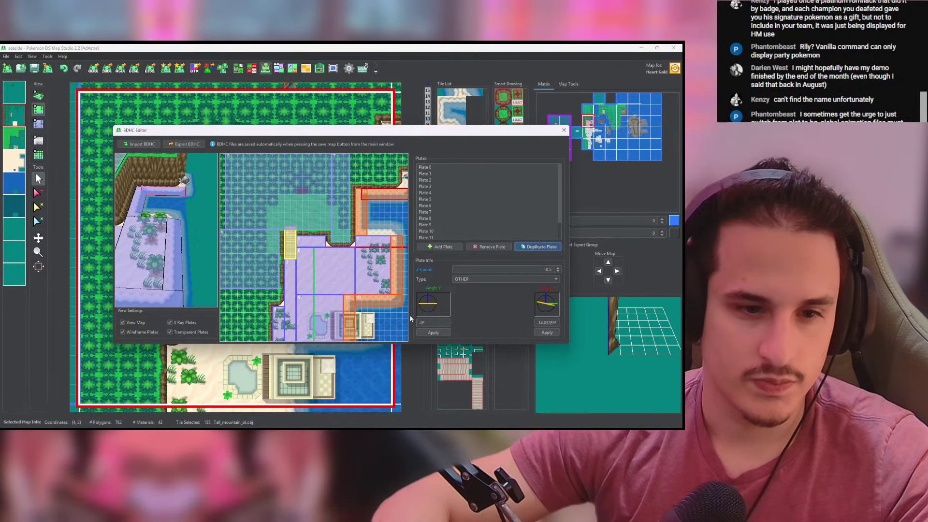
pyautogui.click(395, 271)
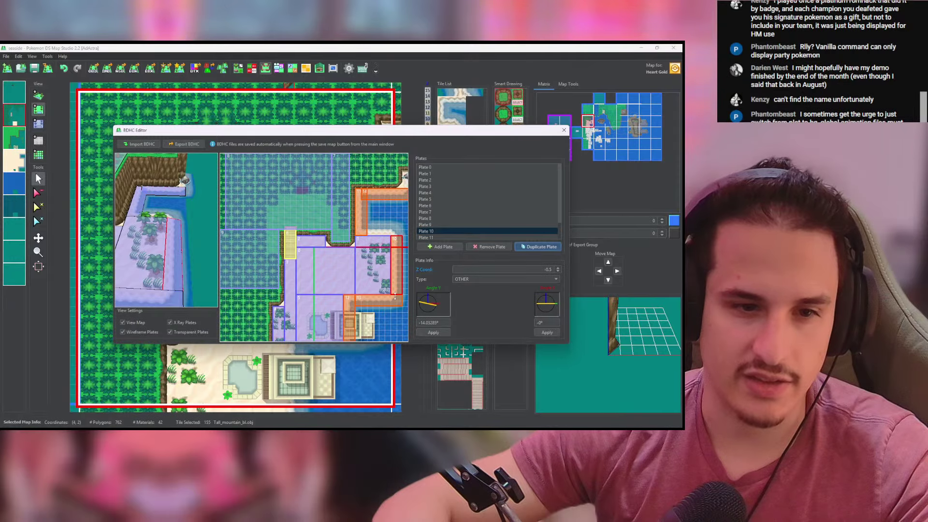
pyautogui.moveTo(205, 299); pyautogui.dragTo(175, 262)
pyautogui.click(364, 194)
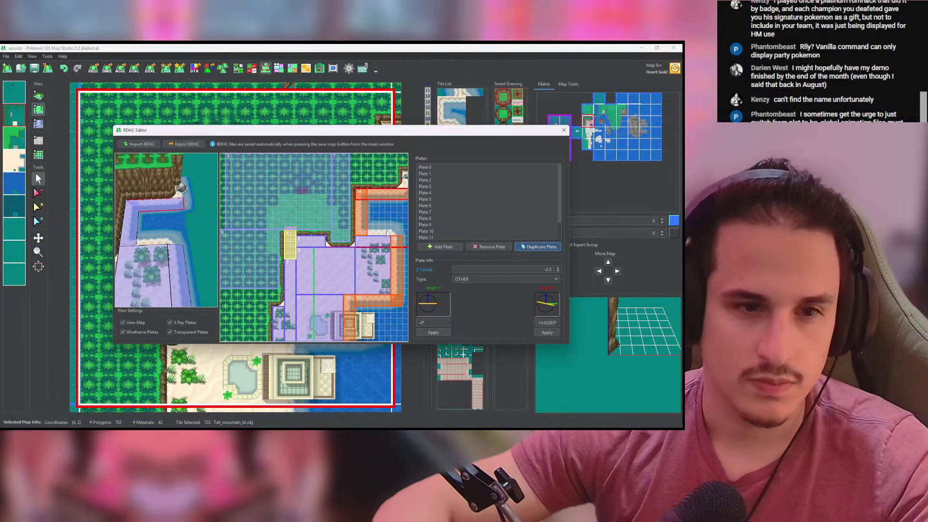
# Step: Duplicate the northern shore plate onto the inlet's southern shore and set its type to STAIRS DOWN (+Y)
pyautogui.click(536, 247)
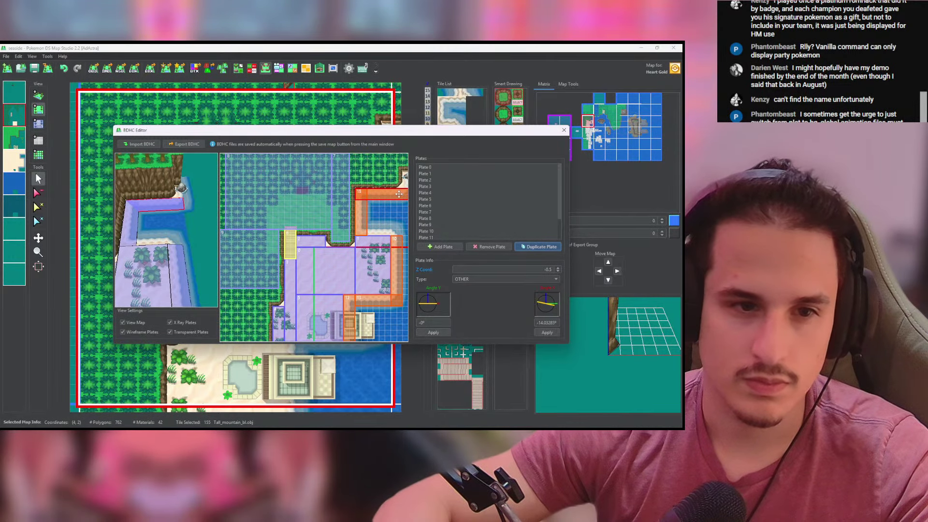
pyautogui.moveTo(397, 195); pyautogui.dragTo(396, 234)
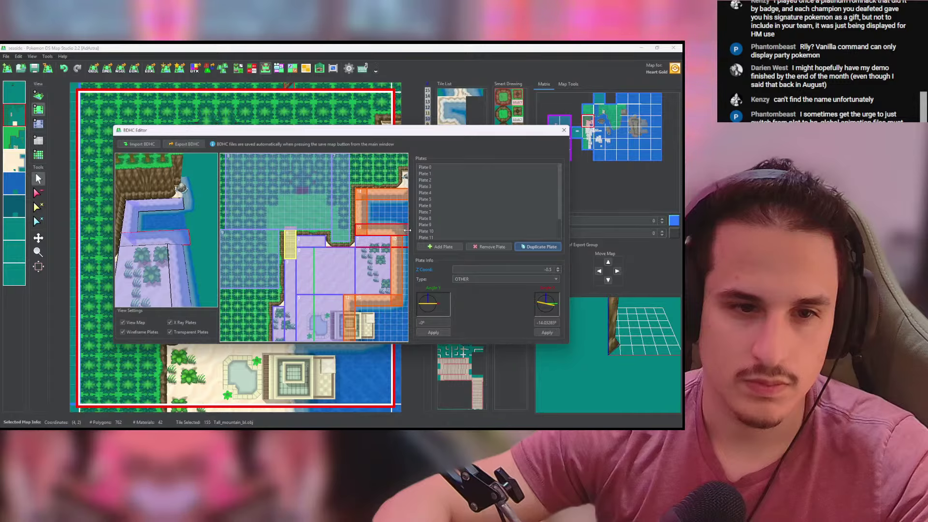
pyautogui.click(497, 280)
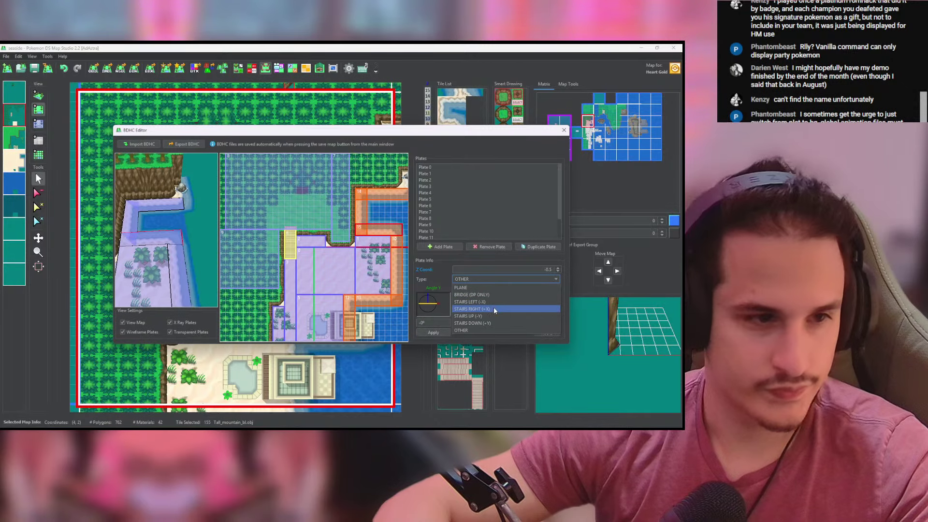
pyautogui.click(482, 323)
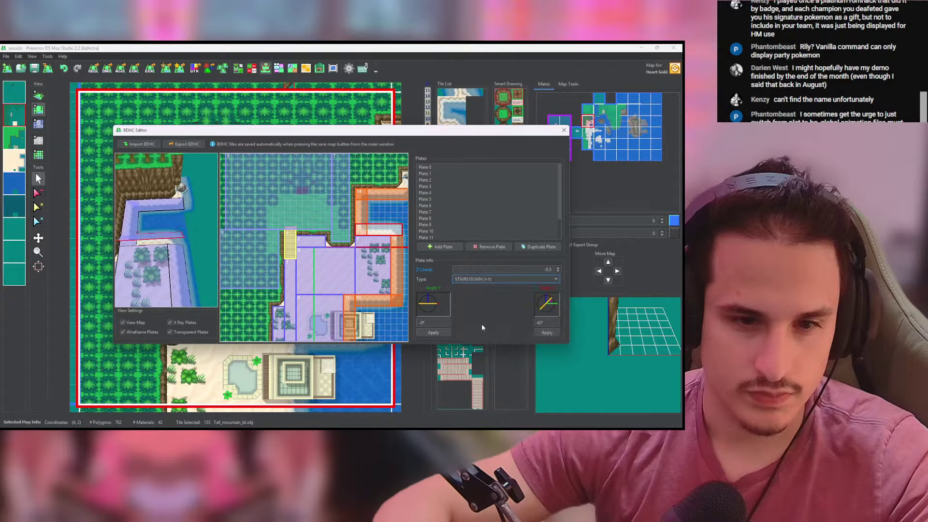
# Step: Calculate a gentler X angle for the inlet's southern shore plate using 0.5 tiles up
pyautogui.click(540, 304)
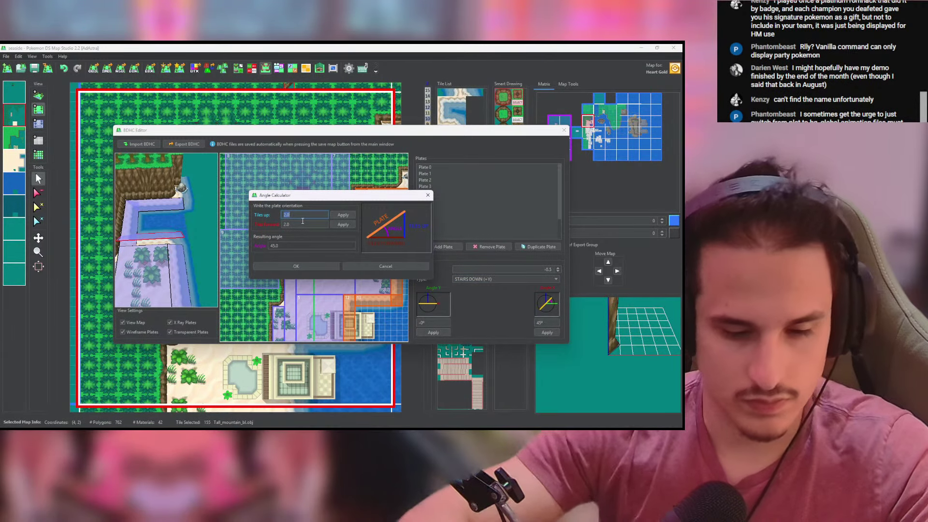
pyautogui.write('0.5')
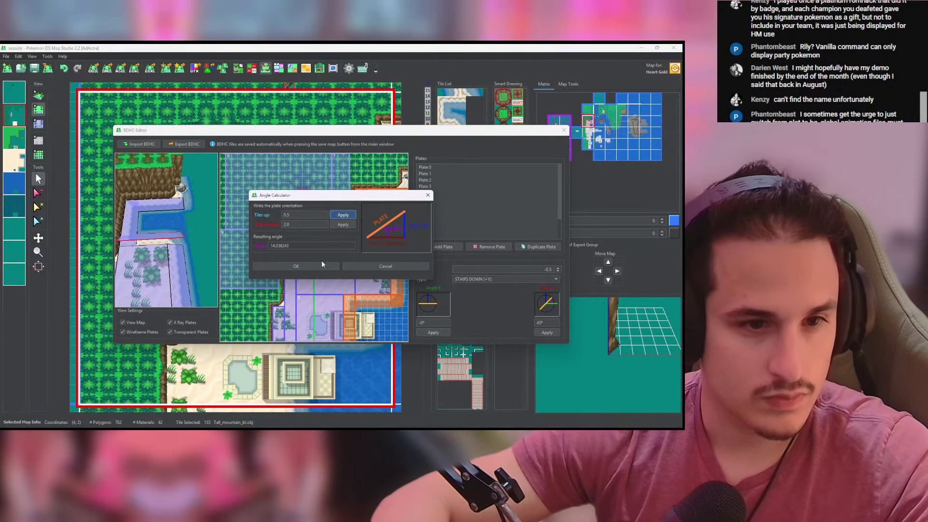
pyautogui.click(295, 266)
pyautogui.moveTo(170, 254)
pyautogui.mouseDown(button='right')
pyautogui.moveTo(63, 195)
pyautogui.moveTo(169, 252)
pyautogui.moveTo(160, 253)
pyautogui.mouseUp(button='right')
# Step: Stretch the eastern shoreline plate north to the inlet's corner and duplicate it onto the map's northeastern corner beach
pyautogui.moveTo(398, 240)
pyautogui.mouseDown()
pyautogui.moveTo(397, 219)
pyautogui.moveTo(392, 233)
pyautogui.mouseUp()
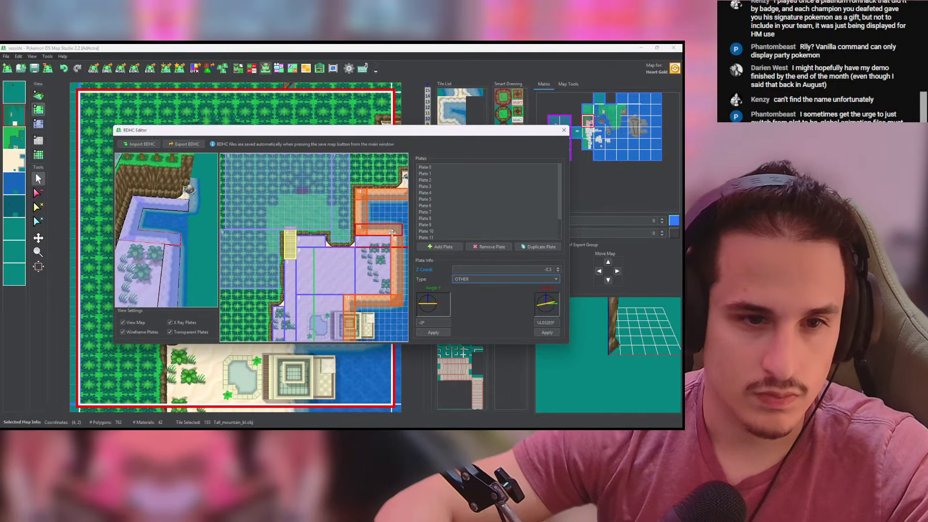
pyautogui.click(396, 238)
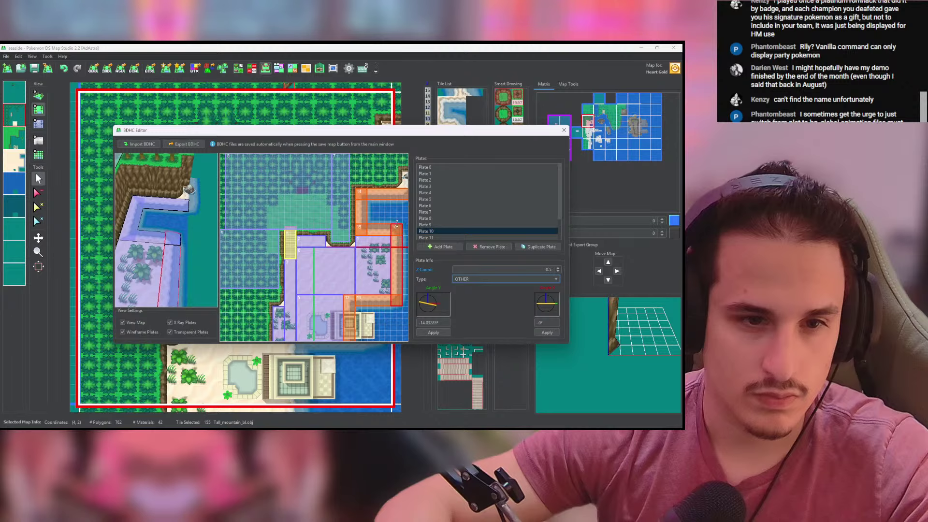
pyautogui.click(524, 245)
pyautogui.moveTo(400, 258); pyautogui.dragTo(406, 194)
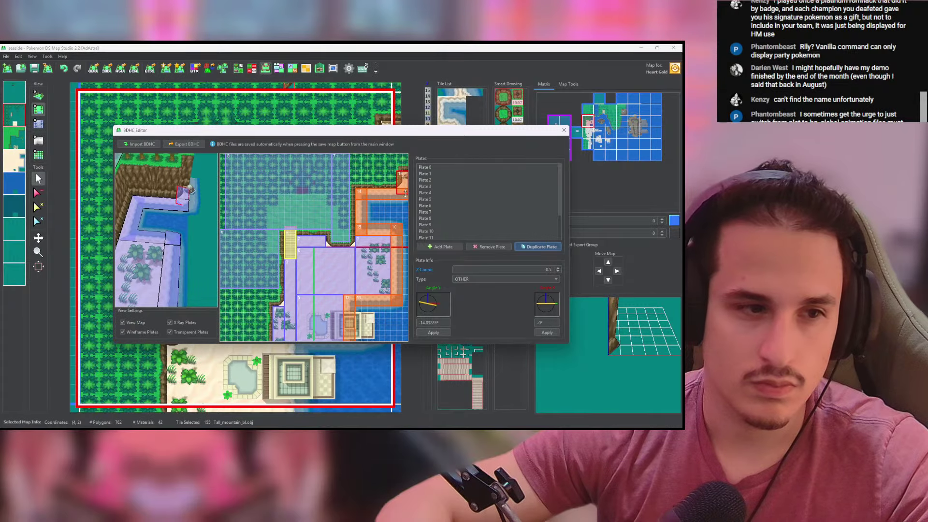
# Step: Check the plates in the 3D preview, close the BDHC editor, and switch to the map directly south
pyautogui.moveTo(212, 217); pyautogui.dragTo(197, 239)
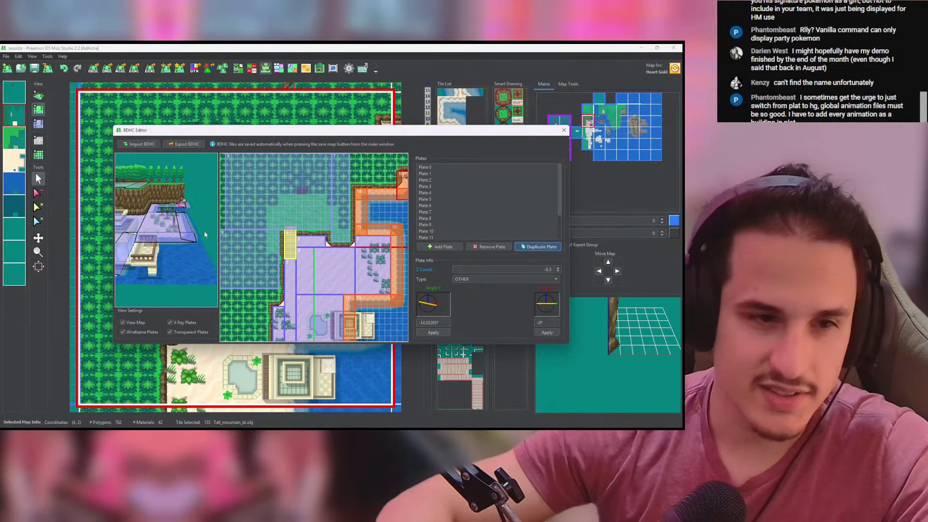
pyautogui.moveTo(203, 235); pyautogui.dragTo(185, 252)
pyautogui.scroll(2, 185, 253)
pyautogui.click(564, 131)
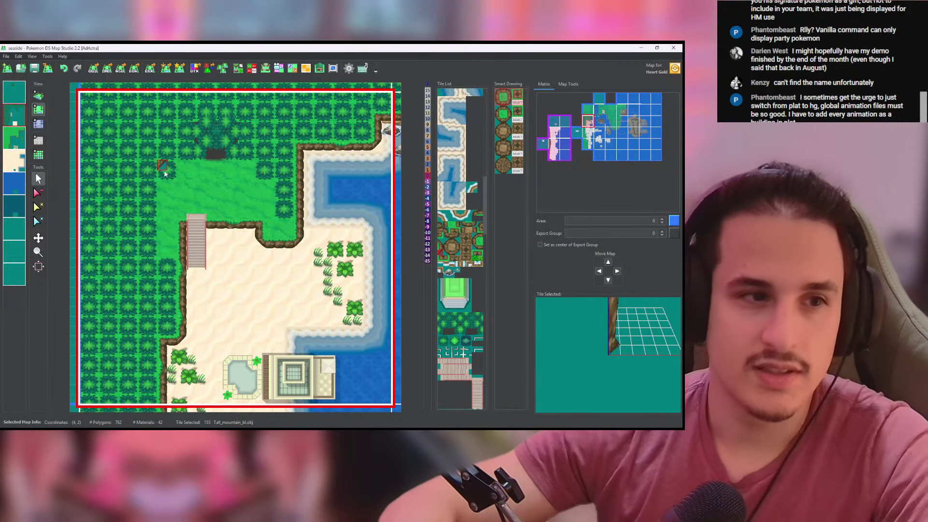
pyautogui.press('Down')
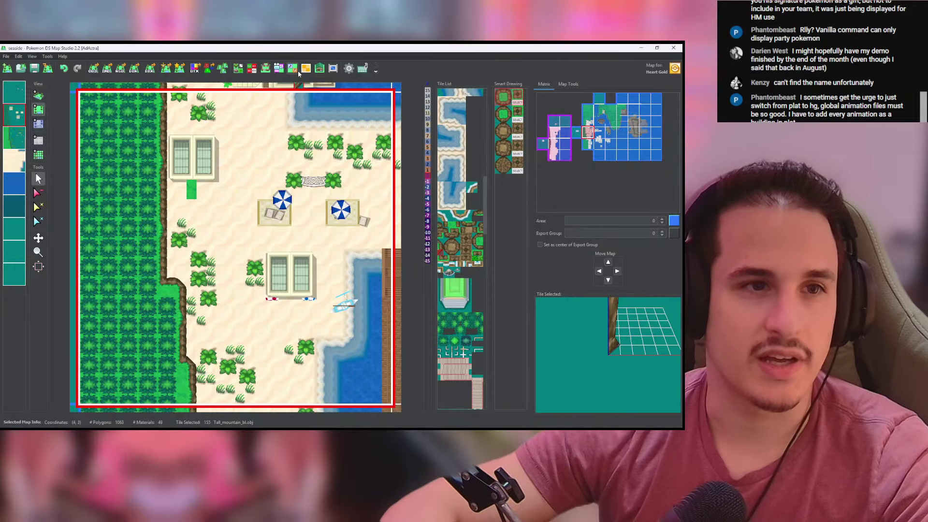
# Step: Open the BDHC editor and stretch the first plate over the western strip of the beach
pyautogui.click(266, 68)
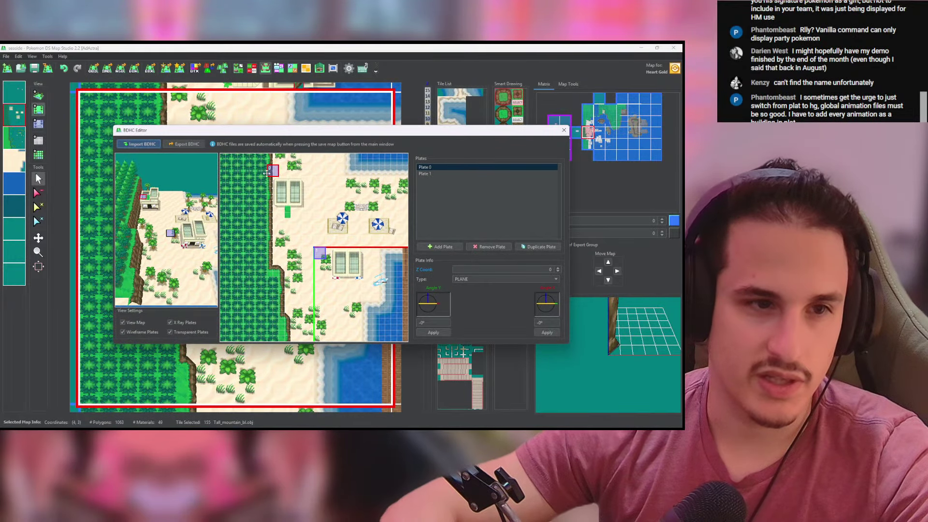
pyautogui.click(279, 159)
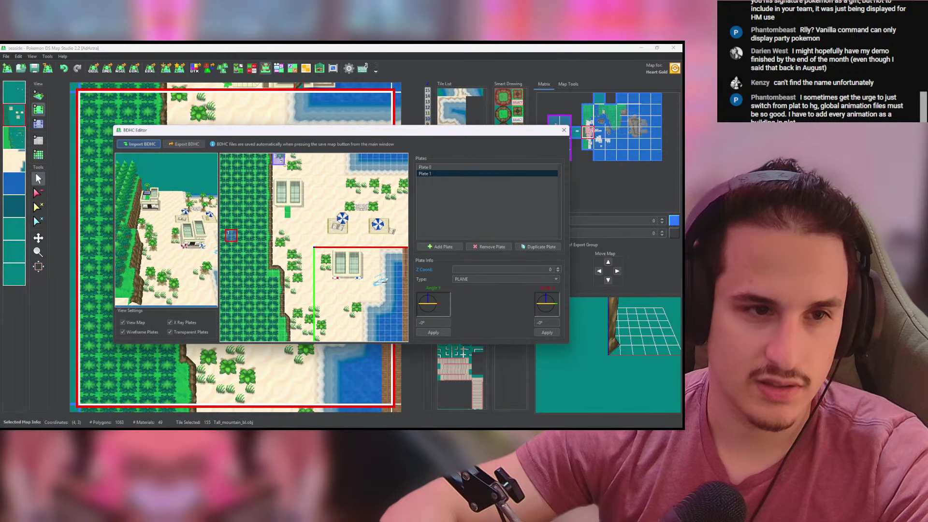
pyautogui.moveTo(274, 155); pyautogui.dragTo(347, 349)
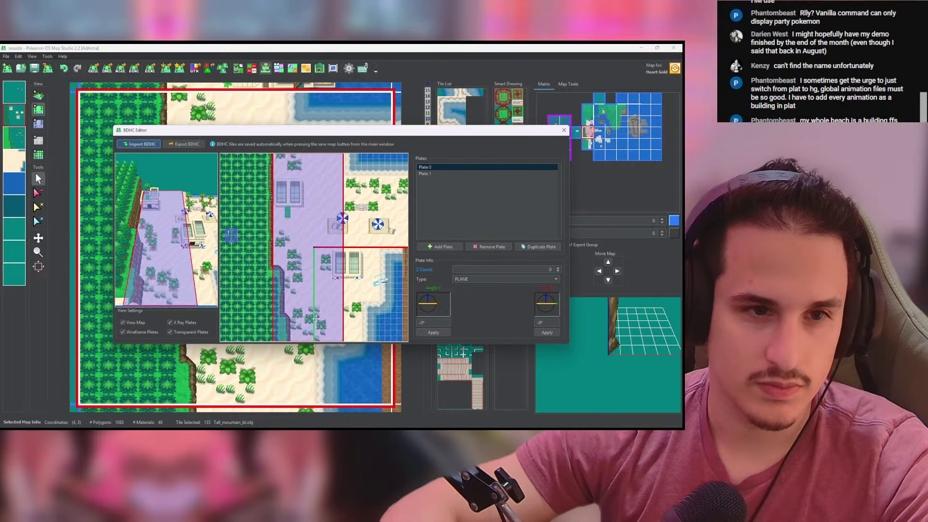
# Step: Move the second plate onto the eastern sand and duplicate it twice to cover the remaining flat beach areas
pyautogui.moveTo(232, 233); pyautogui.dragTo(376, 298)
pyautogui.click(537, 246)
pyautogui.click(534, 247)
pyautogui.moveTo(379, 252); pyautogui.dragTo(361, 301)
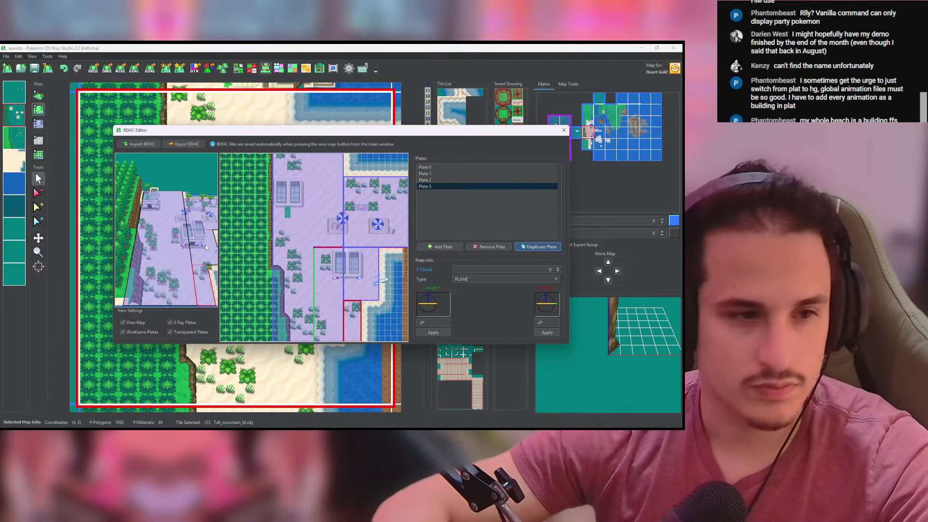
# Step: Add a plate two tiles deep and extend it along the shoreline of the northern water
pyautogui.moveTo(203, 264); pyautogui.dragTo(169, 321)
pyautogui.scroll(5, 167, 277)
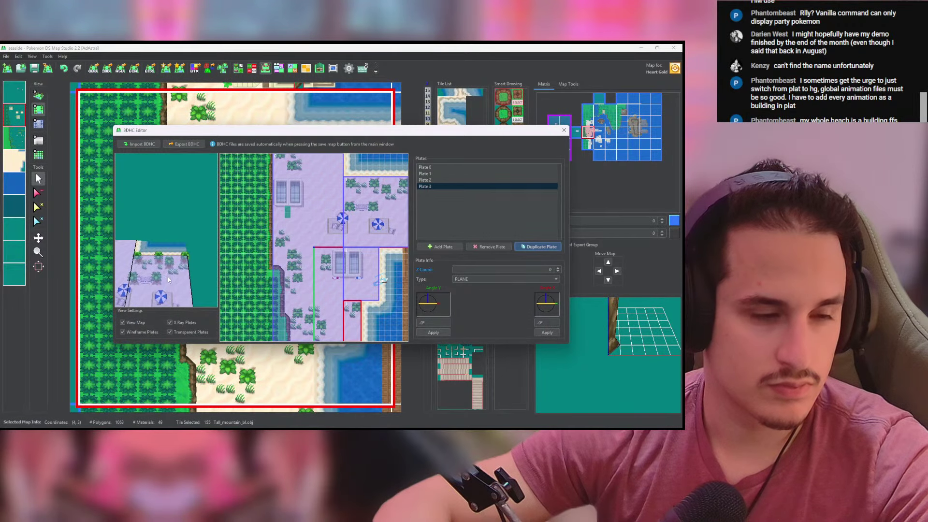
pyautogui.moveTo(167, 277); pyautogui.dragTo(153, 200)
pyautogui.scroll(6, 173, 243)
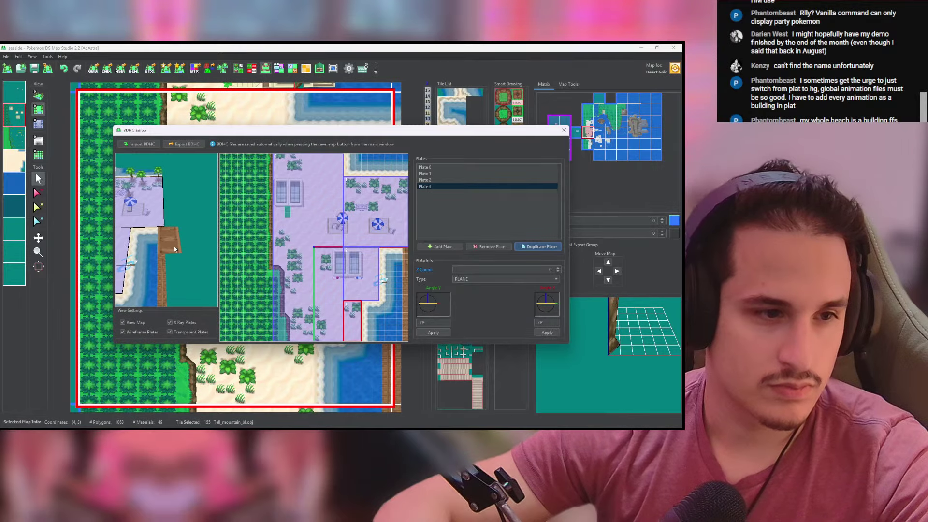
pyautogui.moveTo(176, 257); pyautogui.dragTo(216, 341)
pyautogui.moveTo(153, 203); pyautogui.dragTo(181, 273)
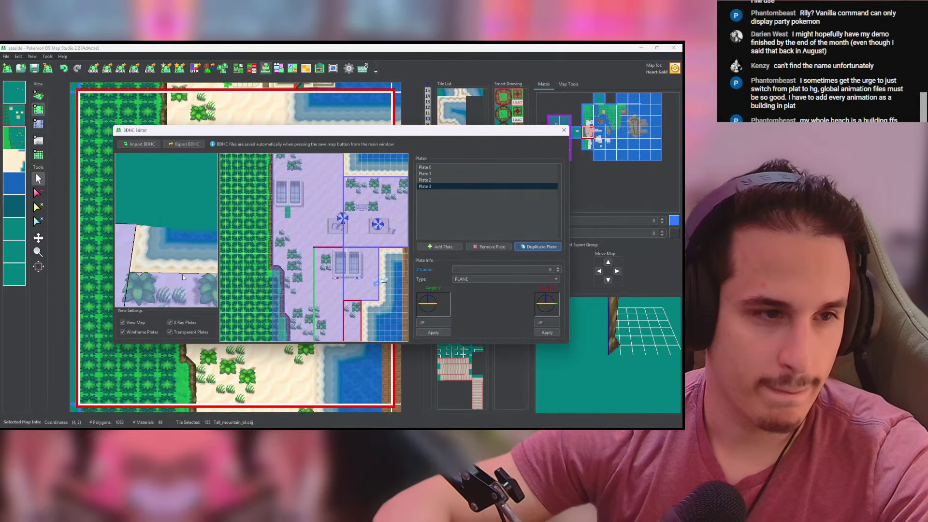
pyautogui.click(438, 249)
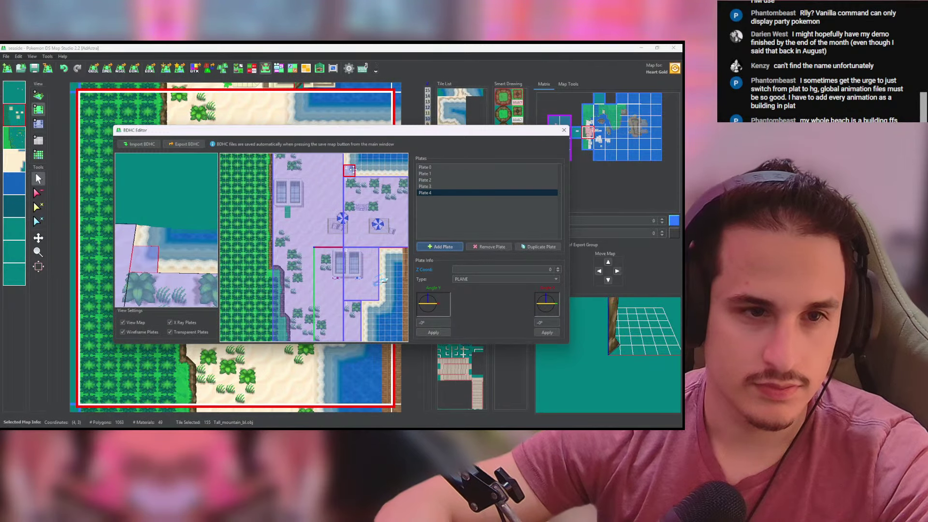
pyautogui.moveTo(360, 168); pyautogui.dragTo(416, 171)
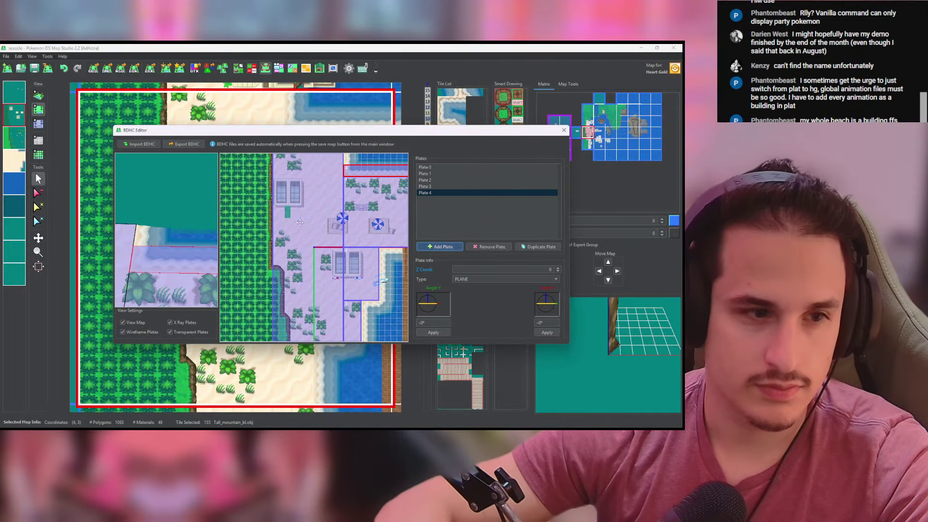
pyautogui.moveTo(208, 232); pyautogui.dragTo(185, 245)
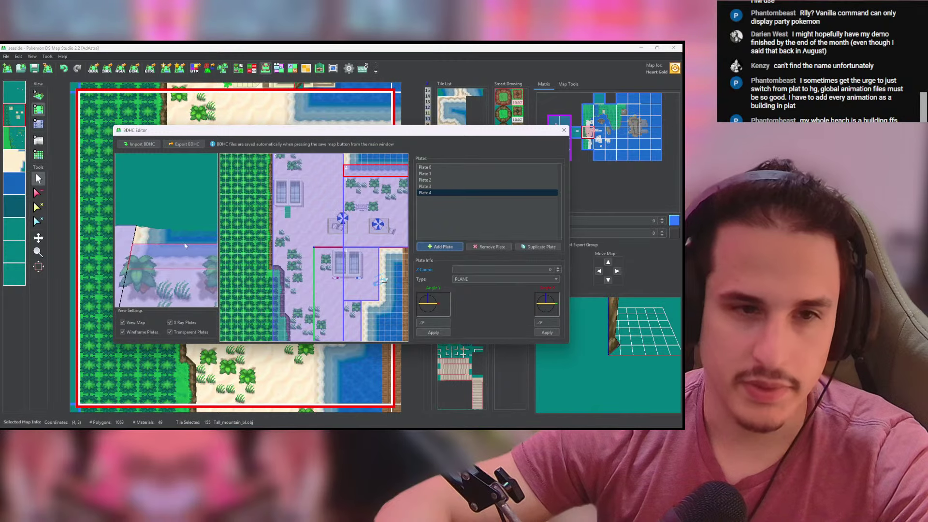
# Step: Make the northern shoreline plate STAIRS DOWN (+Y) with 0.5 tiles up, and set its Z coordinate to -0.5
pyautogui.click(544, 280)
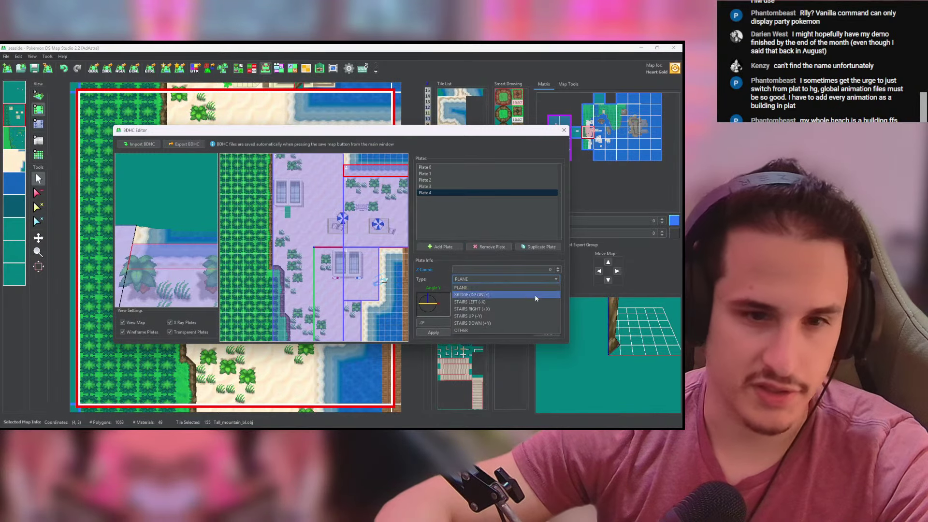
pyautogui.click(501, 324)
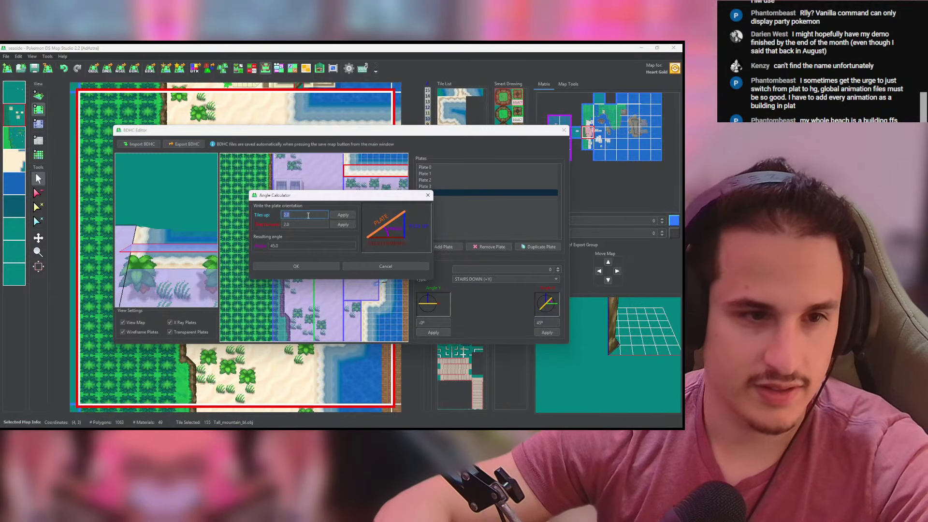
pyautogui.doubleClick(308, 216)
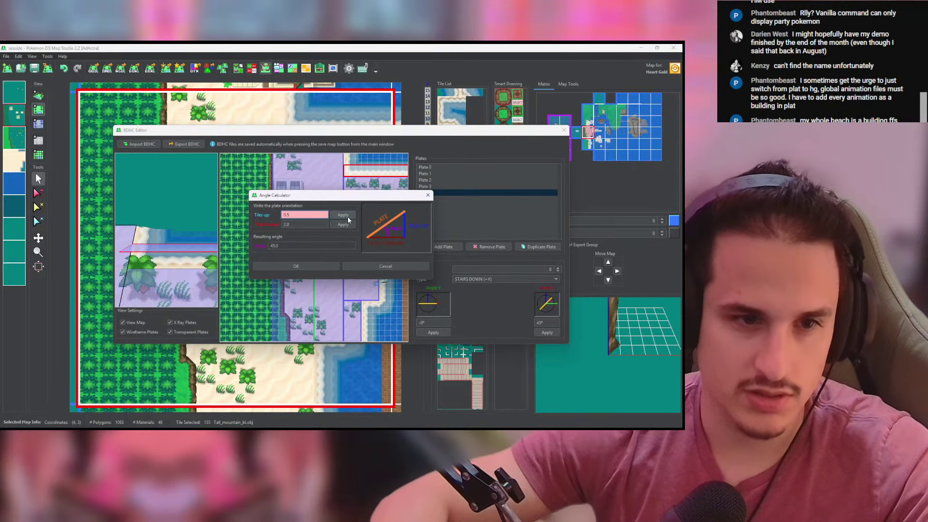
pyautogui.write('0.5')
pyautogui.click(296, 266)
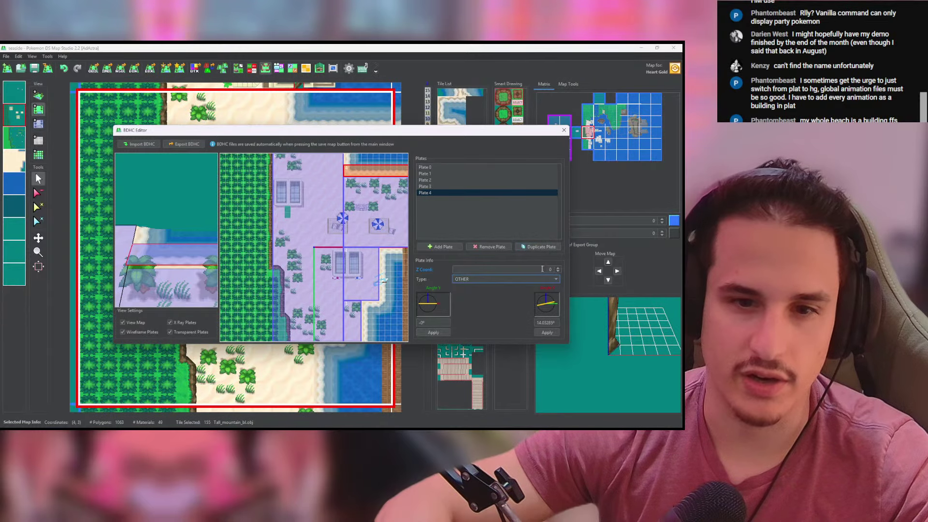
pyautogui.click(558, 269)
pyautogui.write('-0.5')
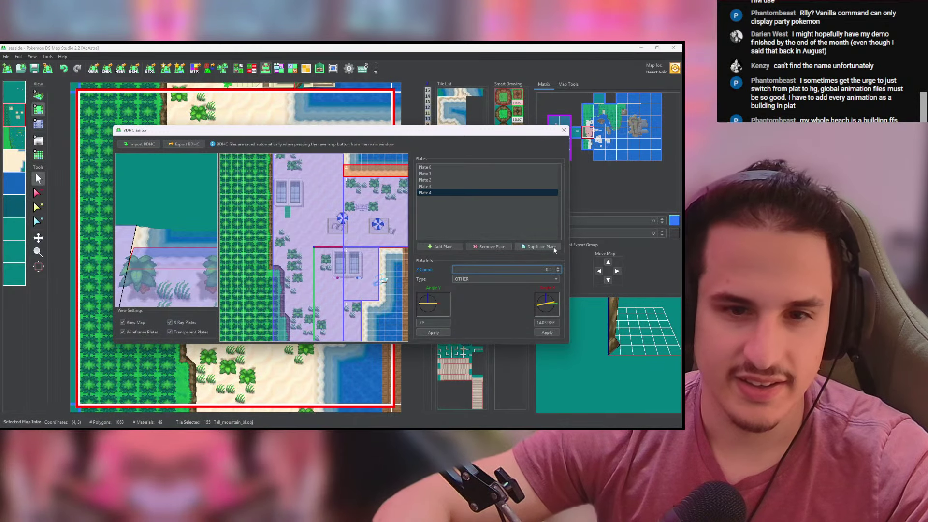
# Step: Duplicate the northern slope plate and reshape the copy to cover the sand along the western edge of that water
pyautogui.click(539, 247)
pyautogui.moveTo(369, 173)
pyautogui.mouseDown()
pyautogui.moveTo(395, 163)
pyautogui.moveTo(352, 176)
pyautogui.mouseUp()
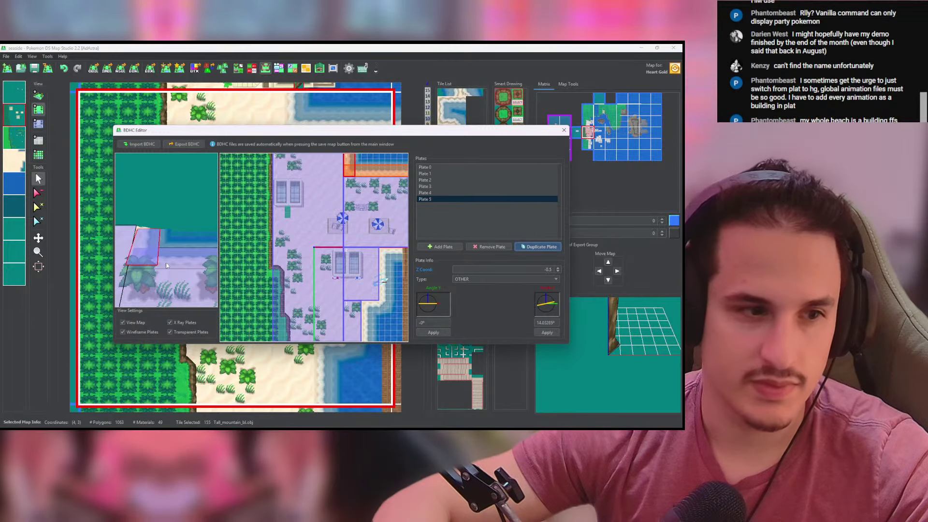
pyautogui.click(502, 280)
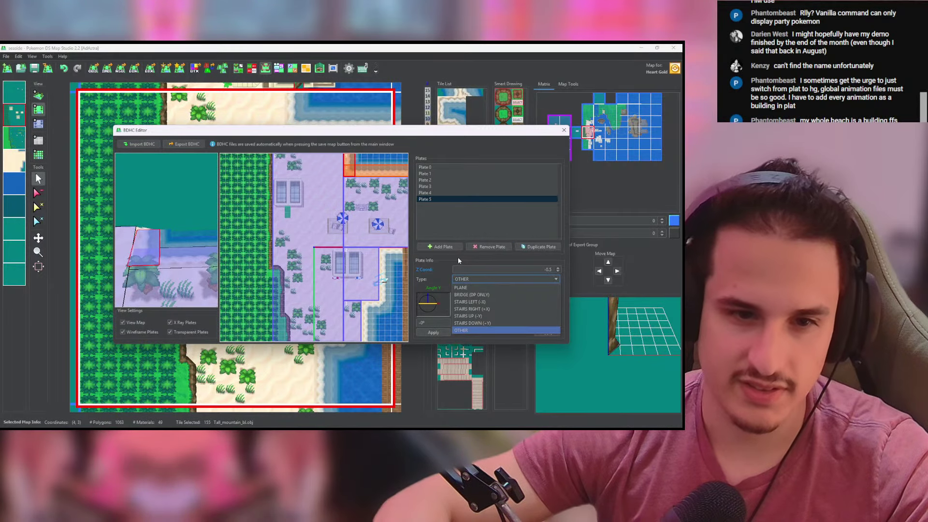
pyautogui.click(551, 330)
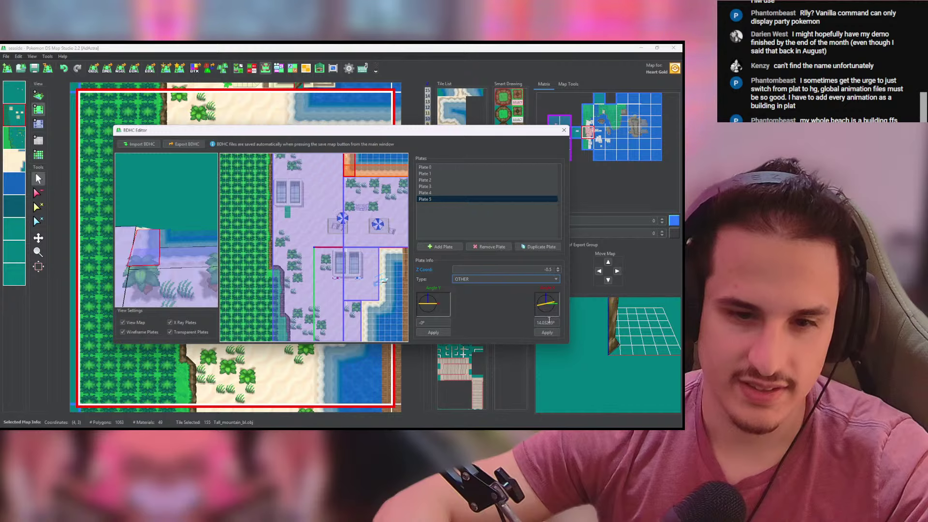
pyautogui.doubleClick(556, 322)
pyautogui.click(544, 310)
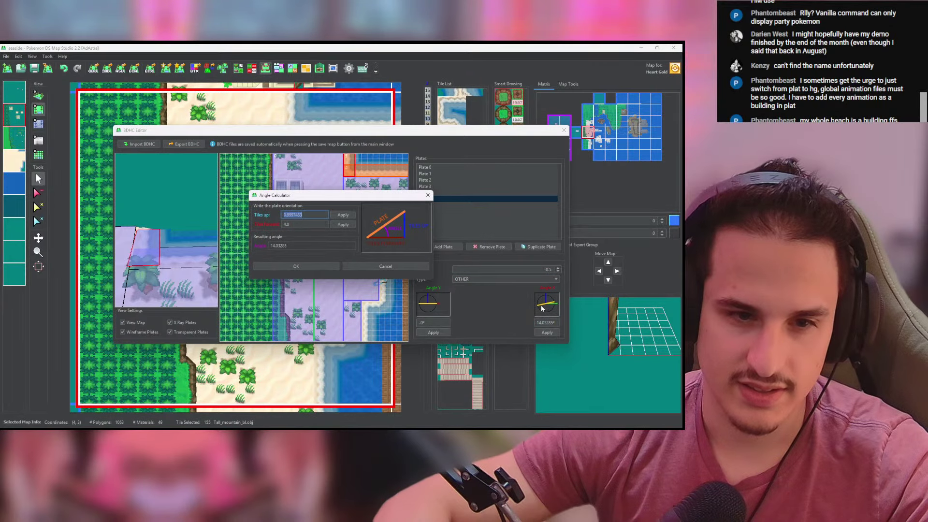
pyautogui.press('Escape')
# Step: Change the duplicated plate to STAIRS LEFT (-X) and set its Y angle using -0.5 tiles up
pyautogui.click(482, 280)
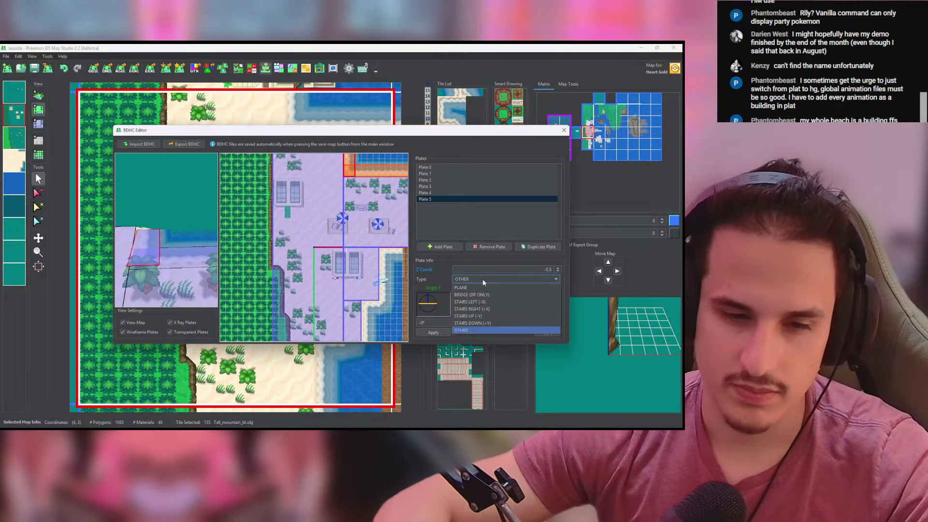
pyautogui.click(476, 302)
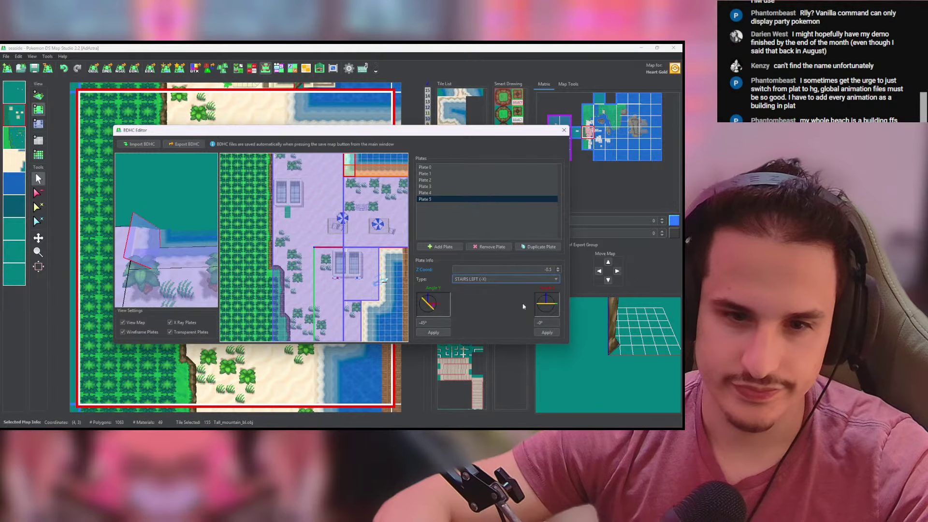
pyautogui.click(432, 304)
pyautogui.write('-09.5')
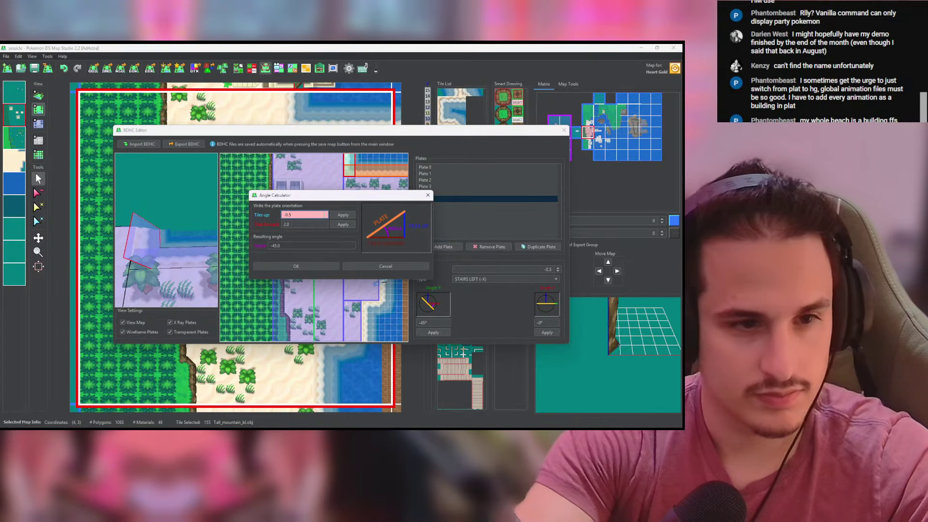
pyautogui.press('Left')
pyautogui.press('Left')
pyautogui.press('BackSpace')
pyautogui.click(335, 216)
pyautogui.click(296, 265)
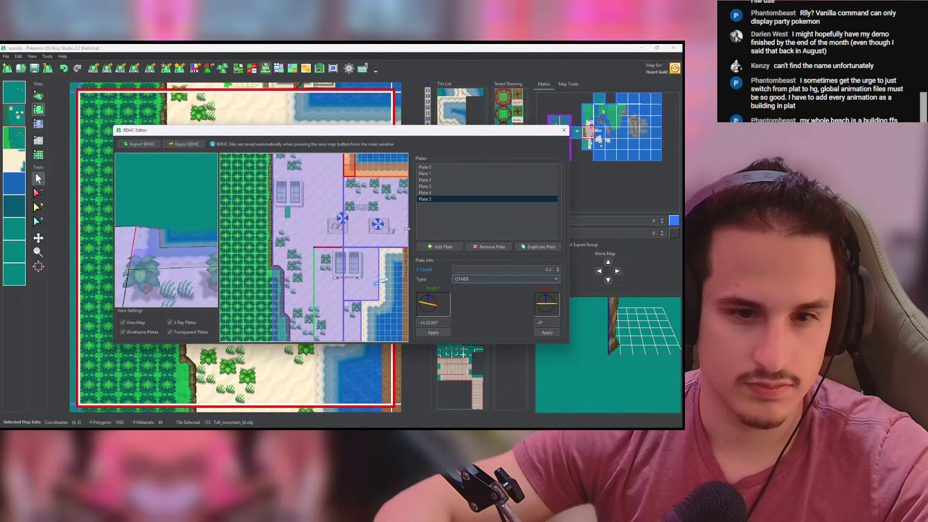
# Step: Duplicate the northern slope plate onto the north shore of the southeastern water and set its tiles up to -0.5
pyautogui.moveTo(180, 260)
pyautogui.mouseDown()
pyautogui.moveTo(181, 219)
pyautogui.moveTo(178, 251)
pyautogui.moveTo(192, 238)
pyautogui.moveTo(144, 186)
pyautogui.moveTo(178, 184)
pyautogui.mouseUp()
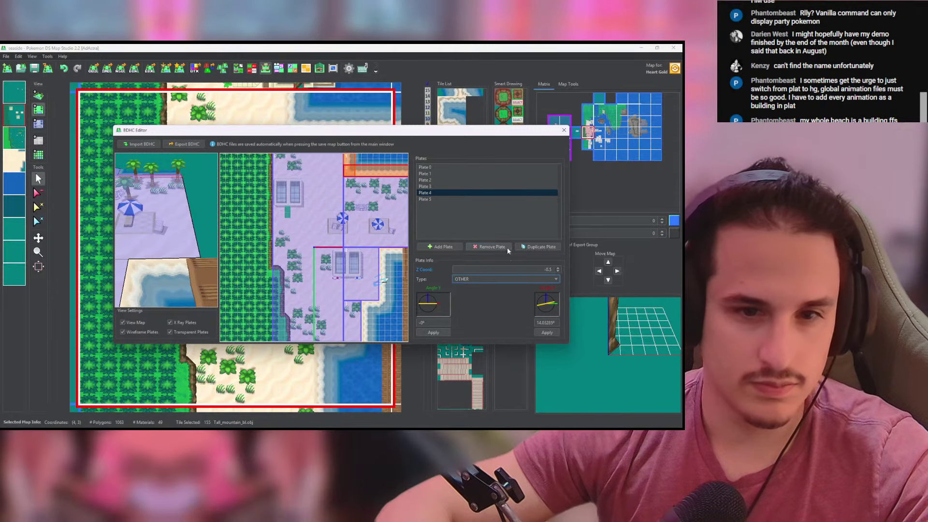
pyautogui.click(538, 246)
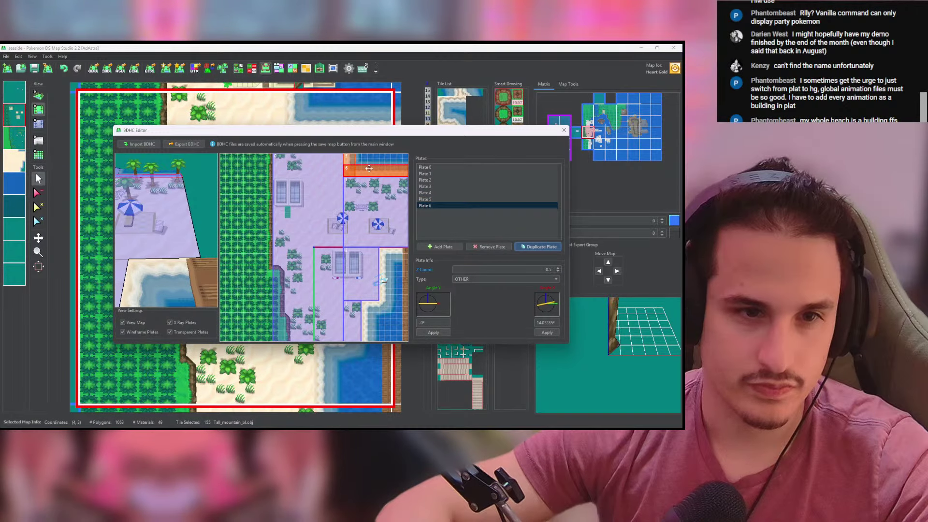
pyautogui.moveTo(369, 168); pyautogui.dragTo(401, 252)
pyautogui.click(546, 303)
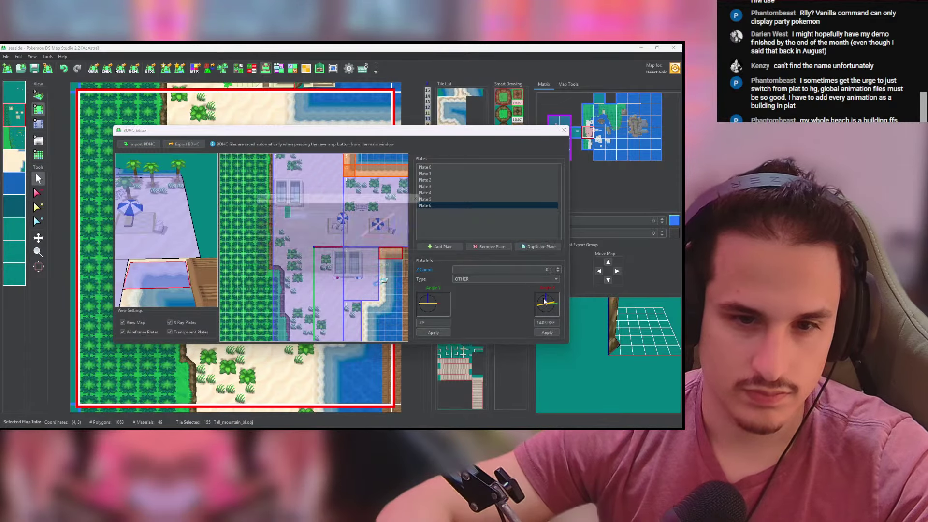
pyautogui.write('-0.5')
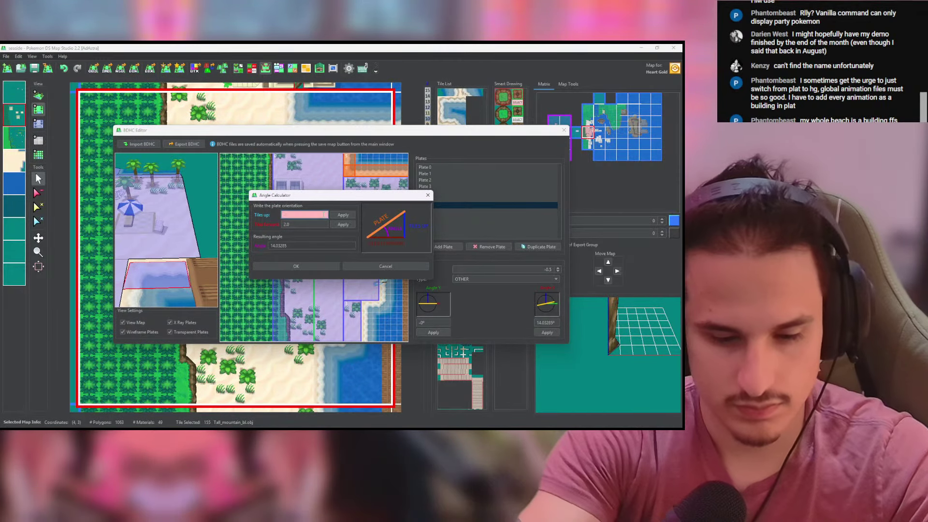
pyautogui.click(343, 216)
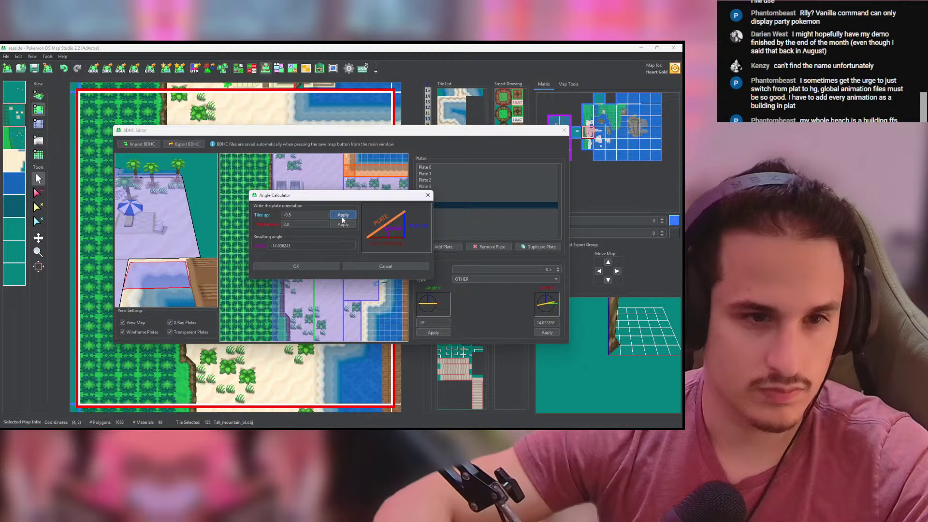
pyautogui.click(327, 269)
# Step: Duplicate the western-edge slope plate and place the copy along the west shore of the southeastern water
pyautogui.click(349, 160)
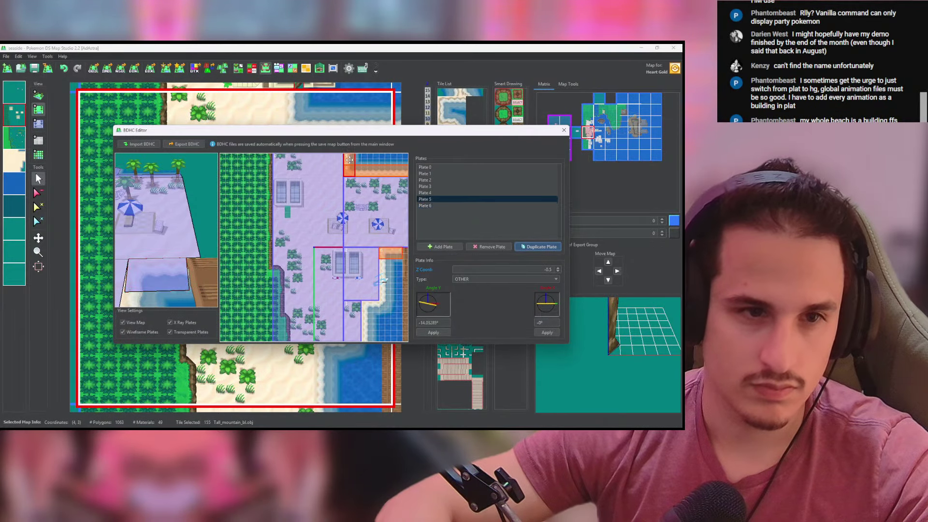
pyautogui.click(532, 246)
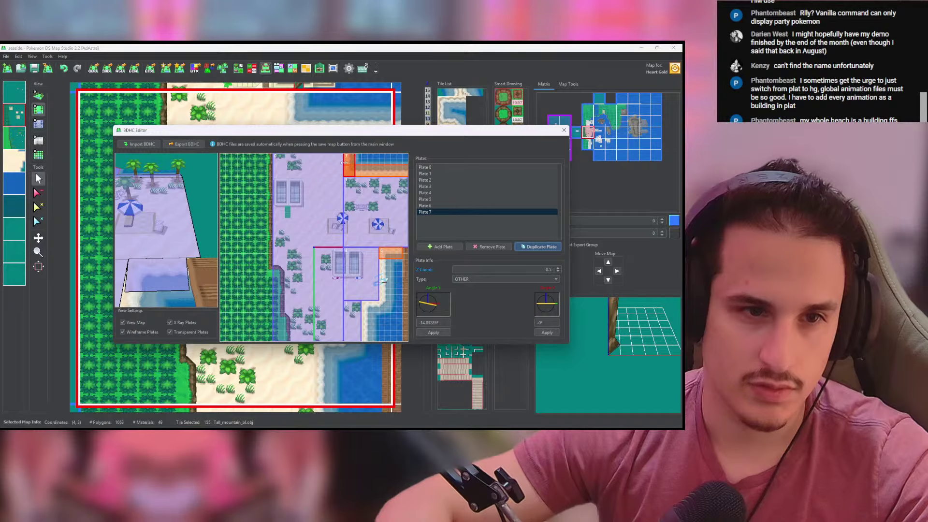
pyautogui.moveTo(352, 159); pyautogui.dragTo(386, 269)
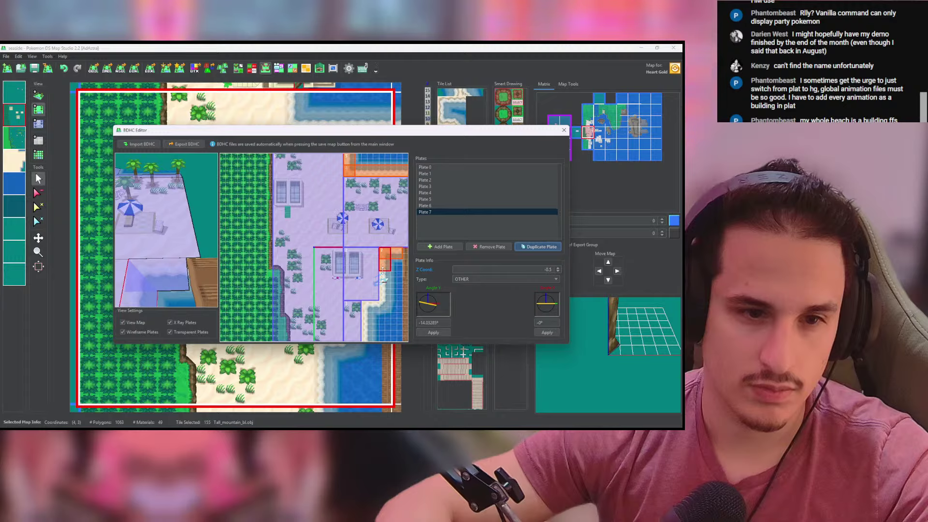
# Step: Duplicate the southeastern water's north and west slope plates to cover the shoreline bend and the shore further south
pyautogui.click(399, 249)
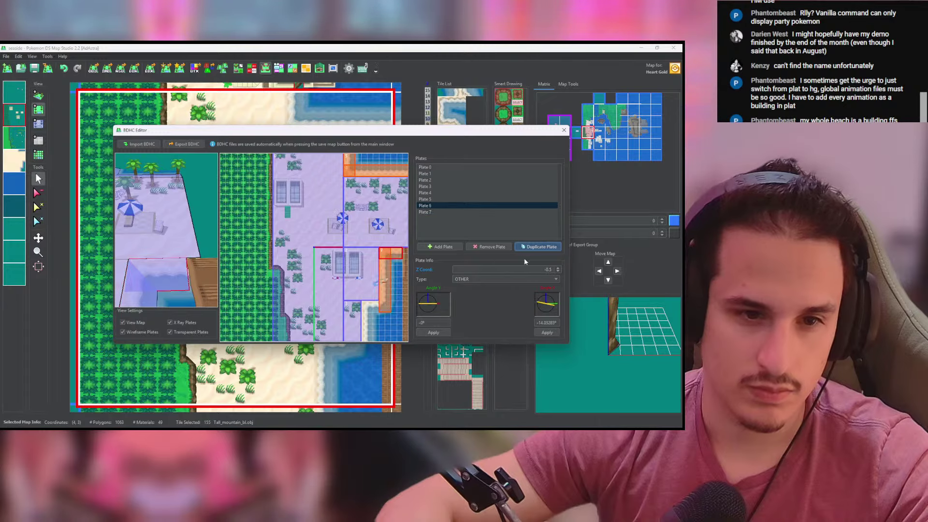
pyautogui.click(537, 248)
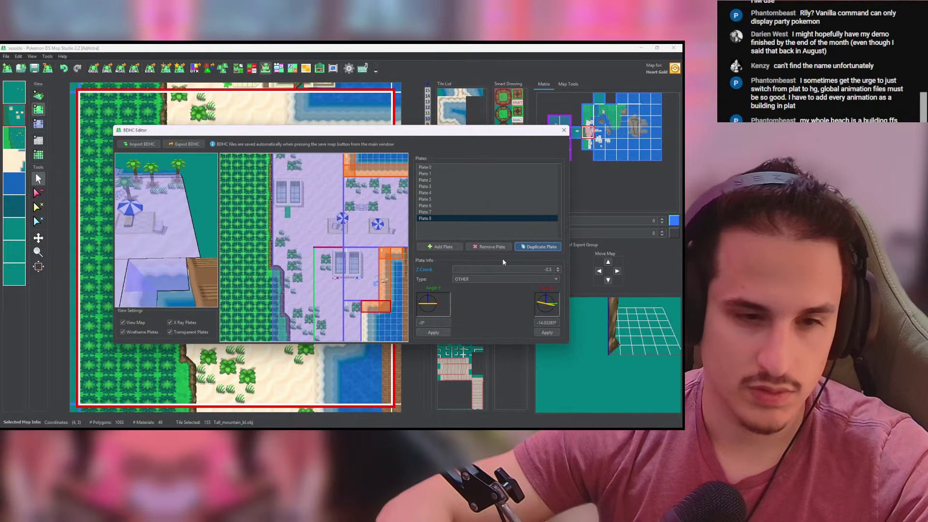
pyautogui.click(531, 248)
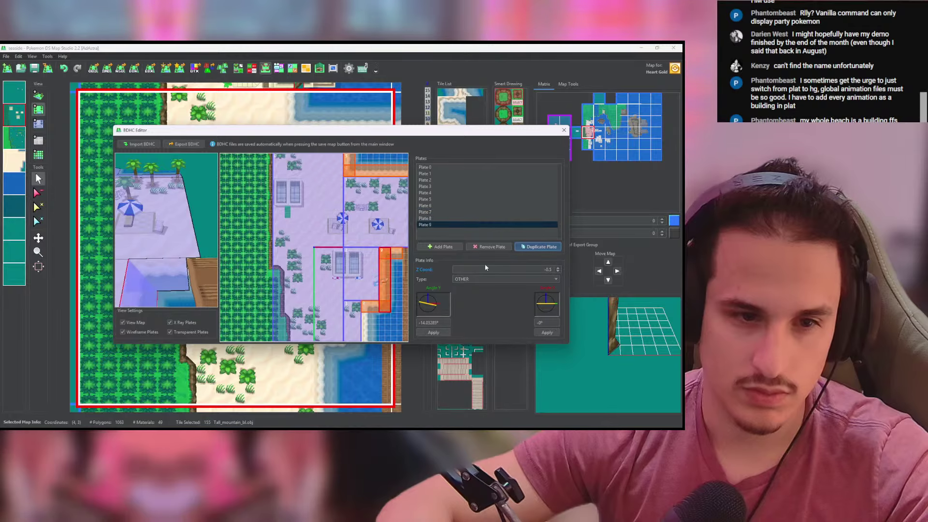
pyautogui.moveTo(387, 276); pyautogui.dragTo(364, 321)
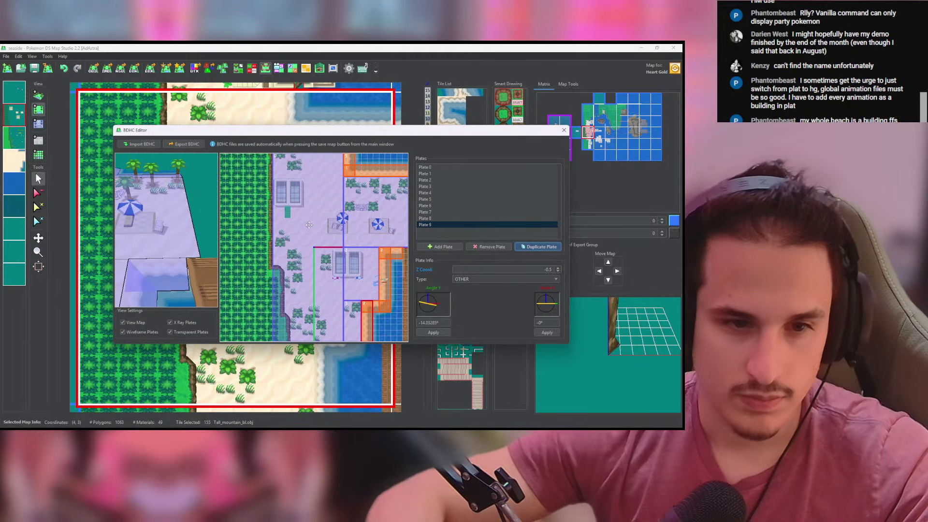
# Step: Add a plate and place it at the north end of the wooden walkway on the map's eastern edge
pyautogui.moveTo(204, 269); pyautogui.dragTo(175, 247, button='right')
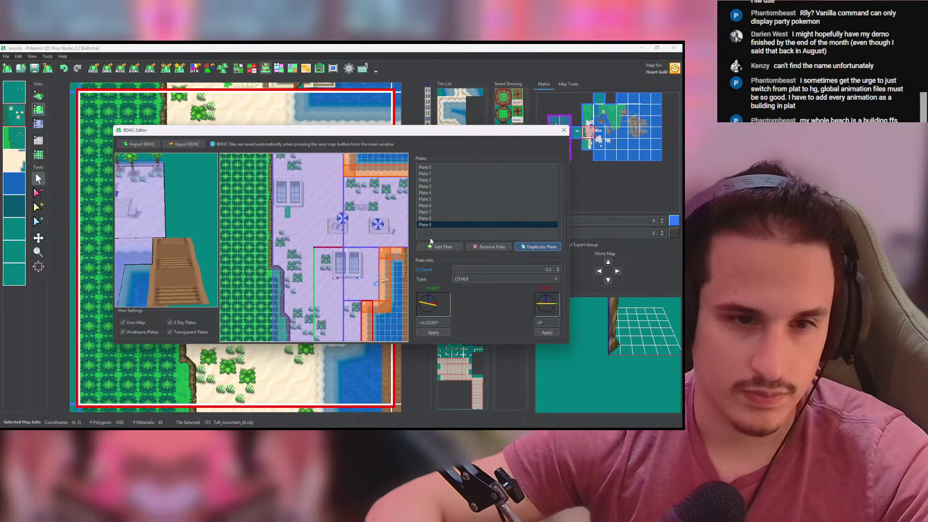
pyautogui.click(440, 246)
pyautogui.moveTo(320, 253); pyautogui.dragTo(408, 251)
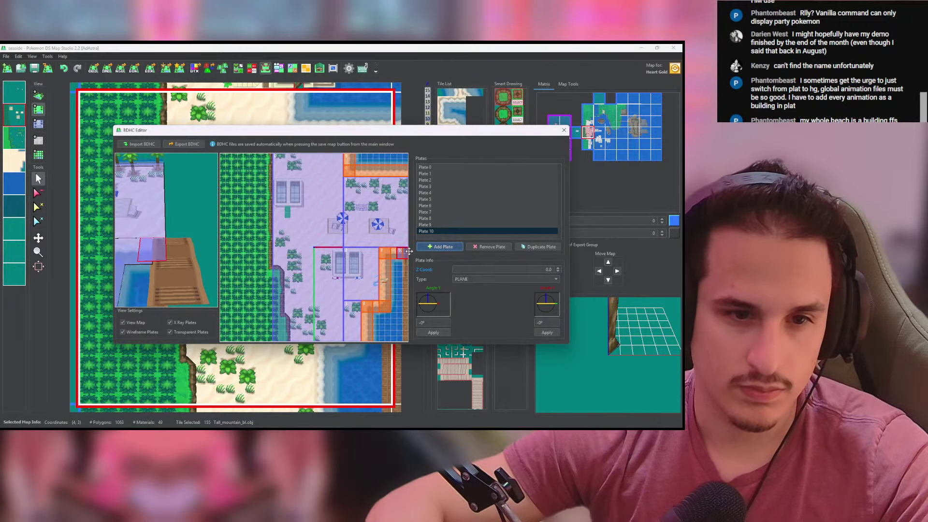
pyautogui.moveTo(192, 265); pyautogui.dragTo(191, 235)
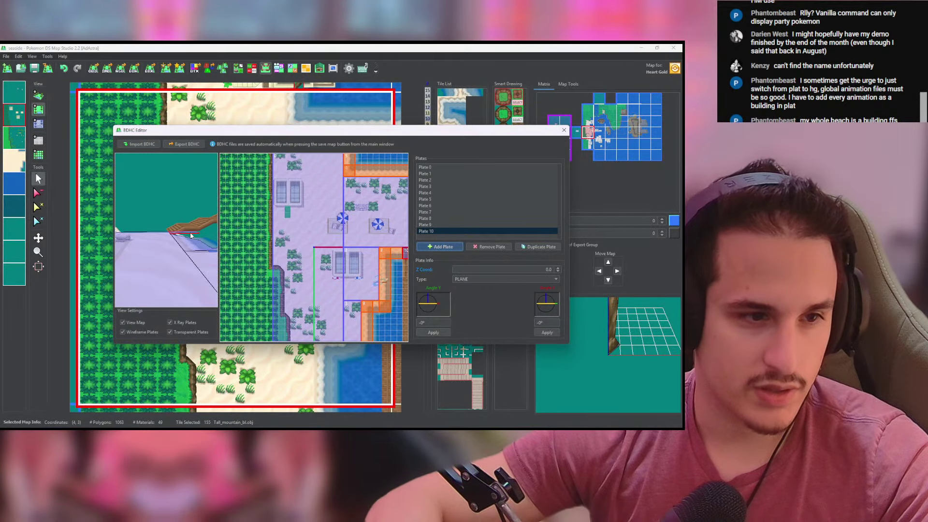
# Step: Change the walkway plate to STAIRS DOWN (+Y) and set its X angle using 0.5 tiles up over 2.0 tiles
pyautogui.click(531, 280)
pyautogui.click(428, 267)
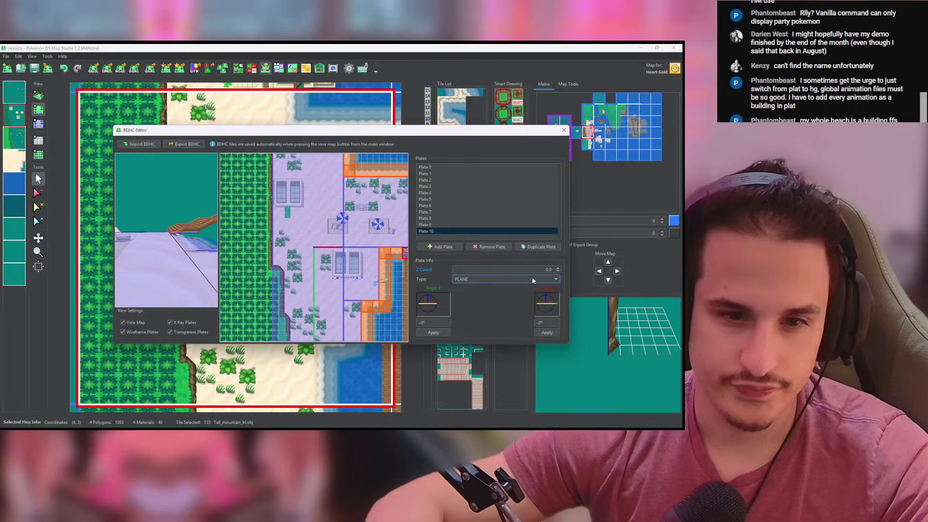
pyautogui.click(532, 280)
pyautogui.click(491, 324)
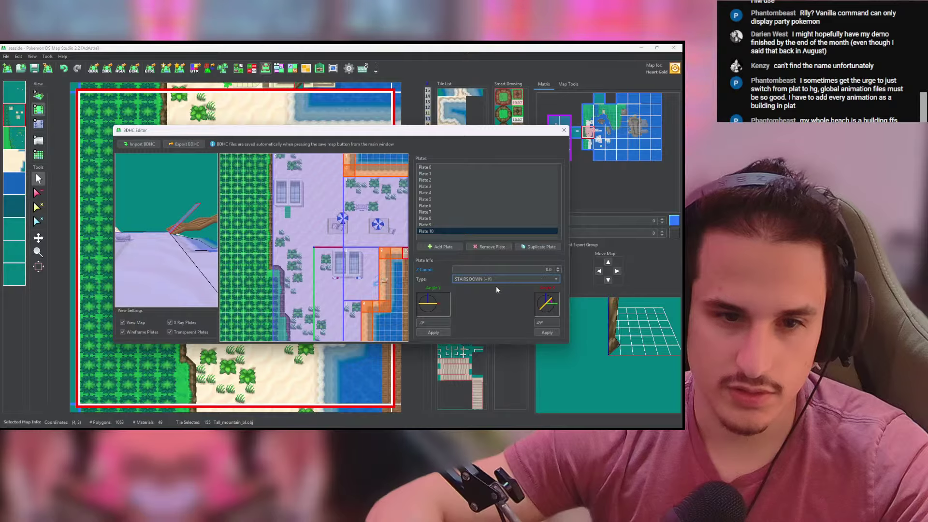
pyautogui.click(552, 307)
pyautogui.doubleClick(314, 215)
pyautogui.write('0.5')
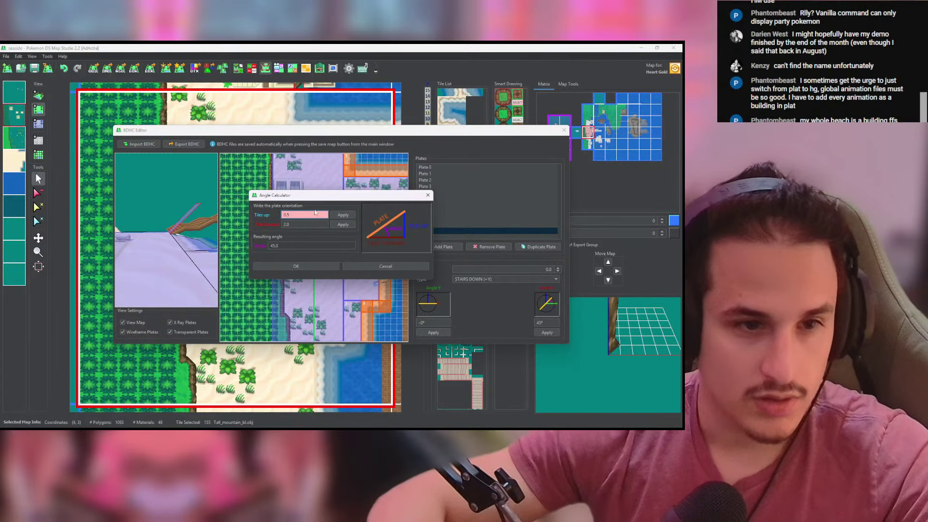
pyautogui.click(342, 215)
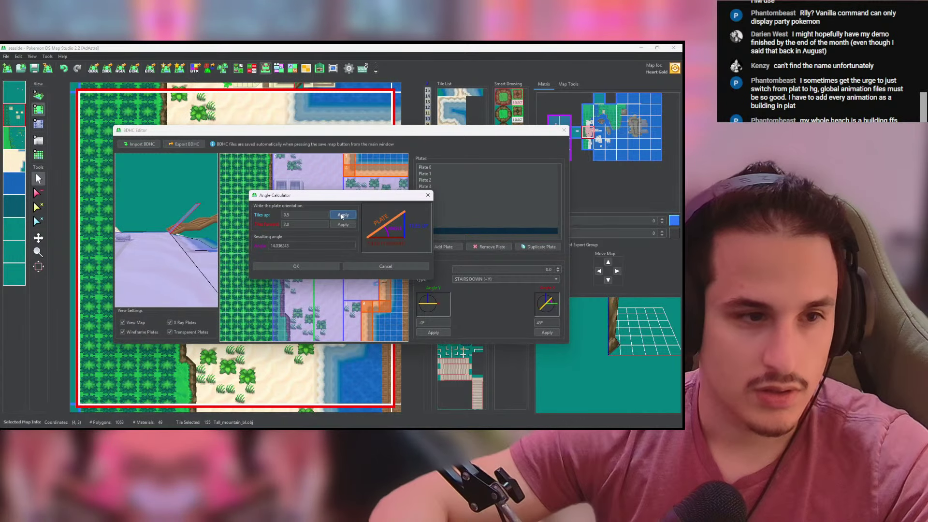
pyautogui.click(315, 265)
pyautogui.moveTo(177, 266); pyautogui.dragTo(155, 271)
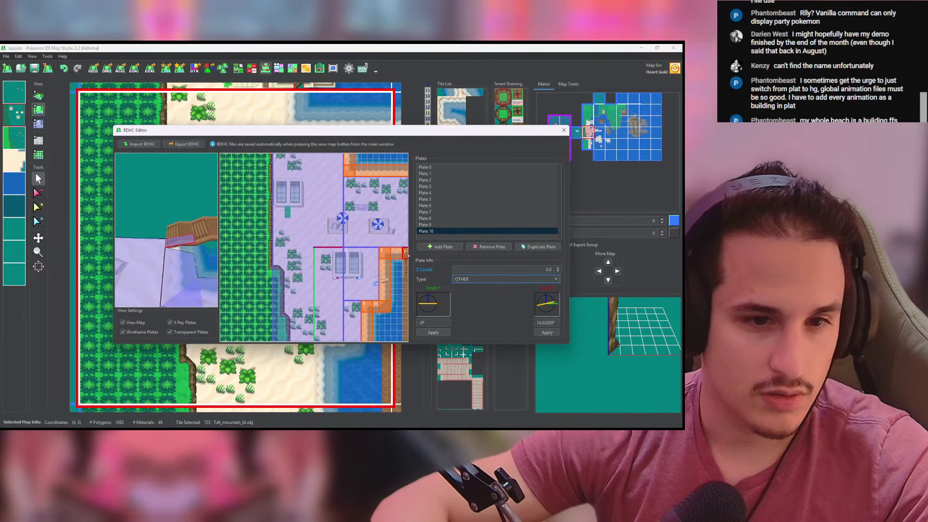
pyautogui.moveTo(191, 244); pyautogui.dragTo(164, 241)
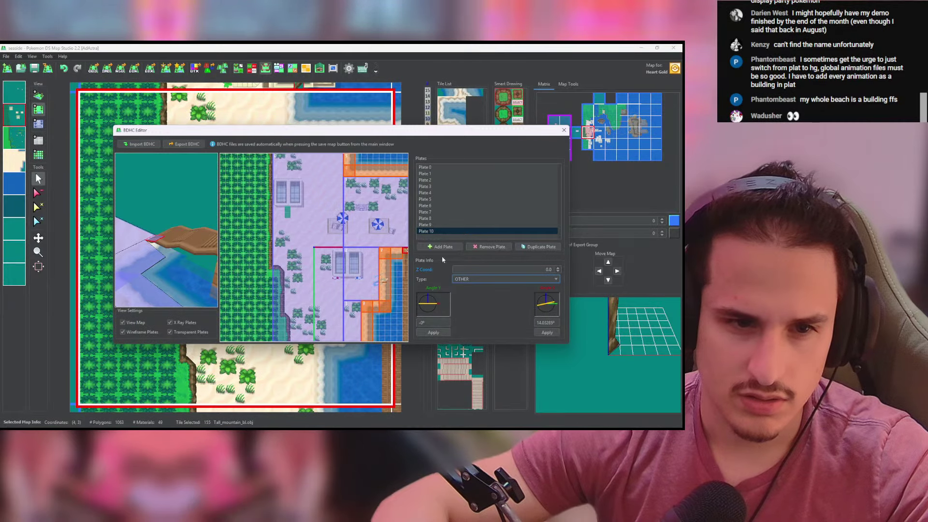
# Step: Set the walkway plate's X angle using 0.5 tiles up over 1.0 tile
pyautogui.click(525, 279)
pyautogui.click(521, 279)
pyautogui.click(546, 322)
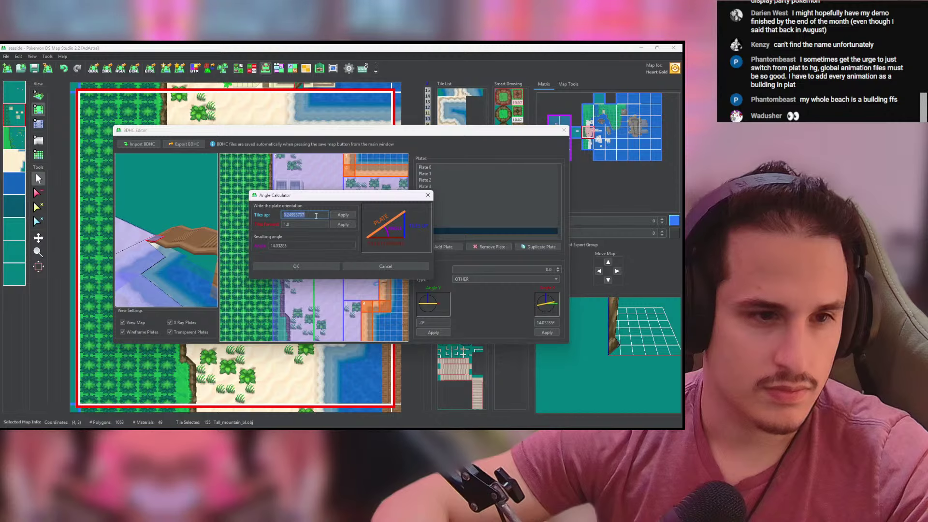
pyautogui.write('0.5')
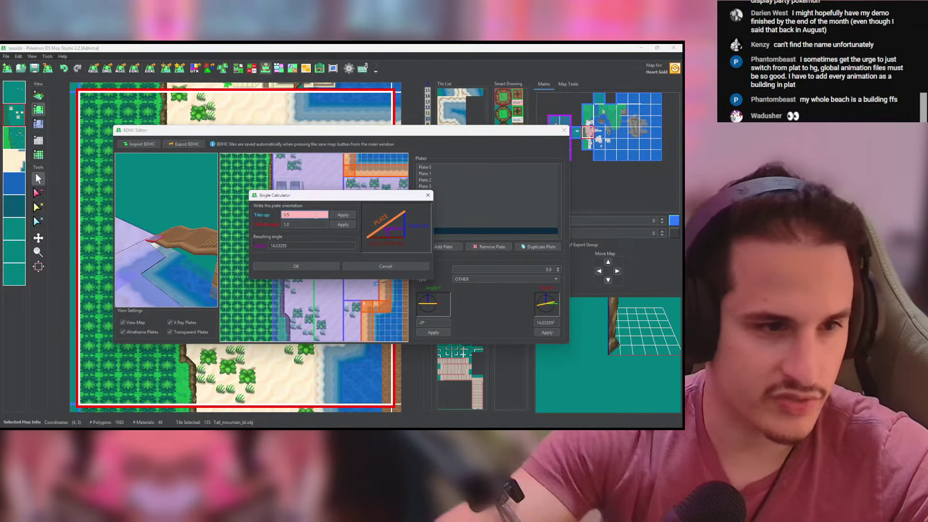
pyautogui.click(343, 214)
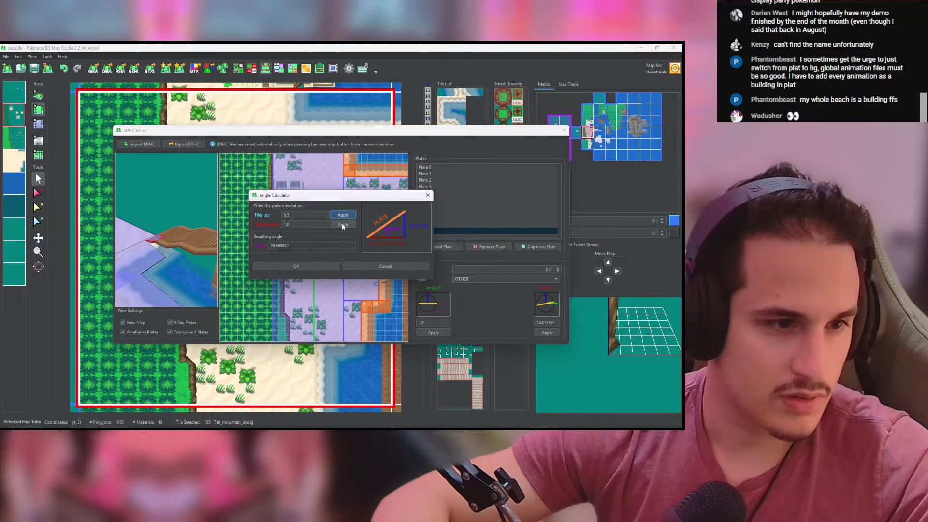
pyautogui.click(314, 267)
pyautogui.moveTo(201, 279); pyautogui.dragTo(145, 294)
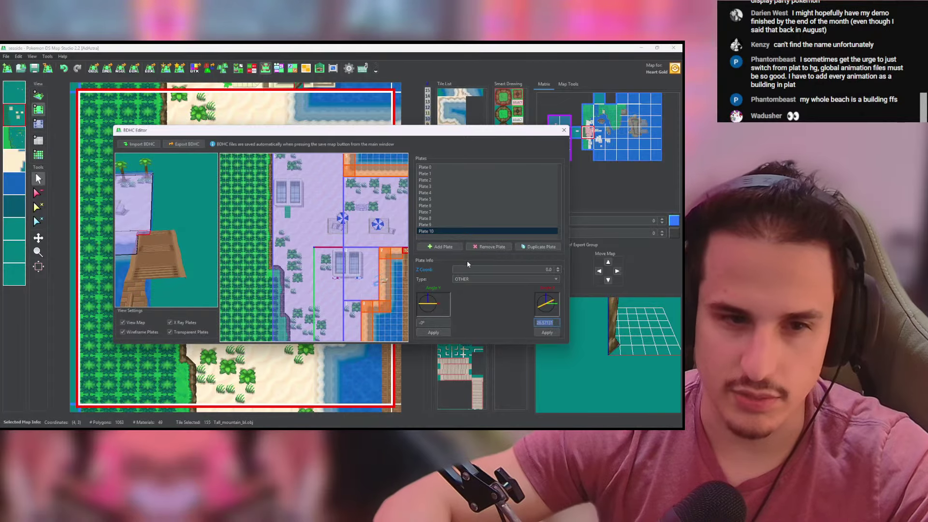
# Step: Duplicate the walkway slope plate, place the copy directly south of it and set its Z coordinate to 0.5
pyautogui.click(536, 247)
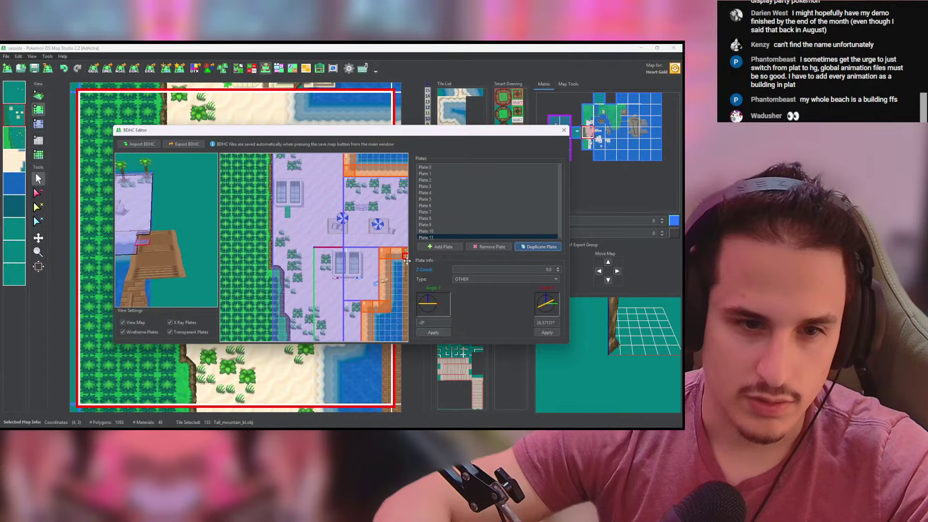
pyautogui.doubleClick(552, 269)
pyautogui.write('0.5')
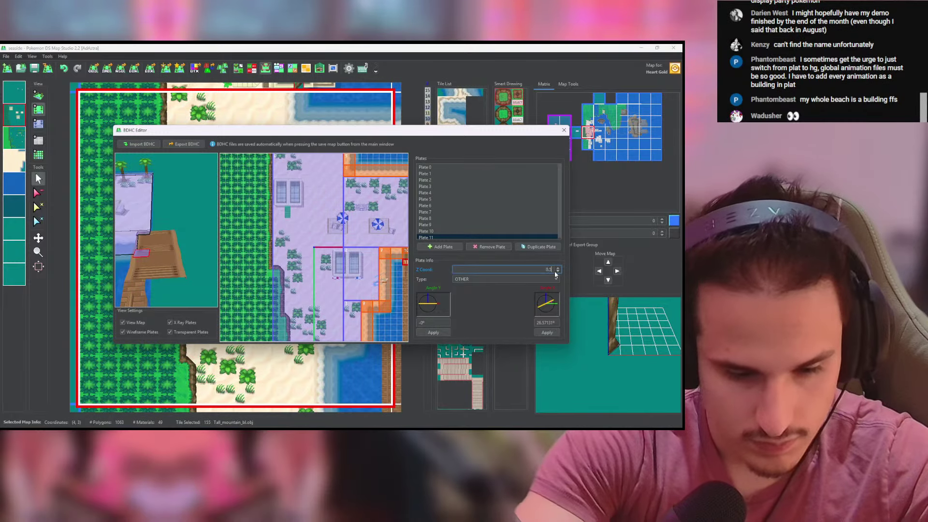
pyautogui.press('Tab')
# Step: Duplicate the second walkway slope plate, place the copy further south and set its Z coordinate to 1.0
pyautogui.click(560, 248)
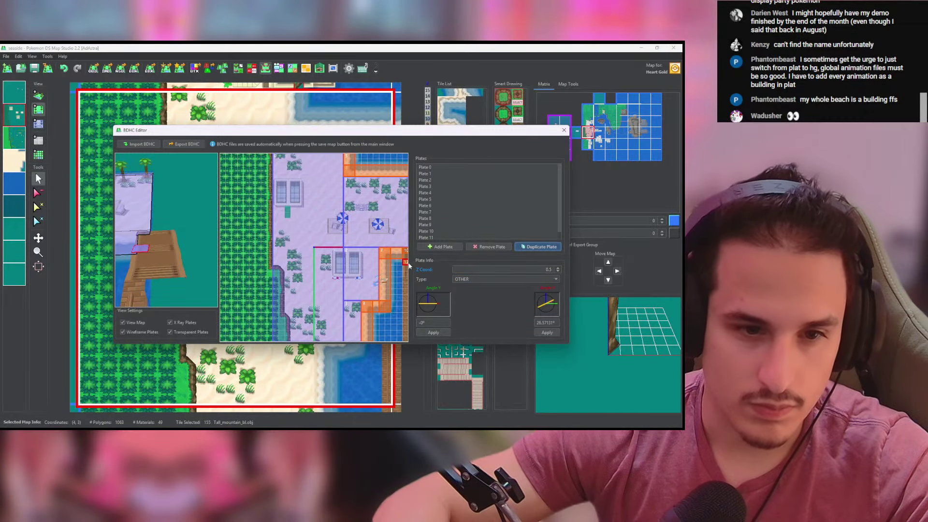
pyautogui.click(558, 269)
pyautogui.moveTo(195, 287); pyautogui.dragTo(252, 232)
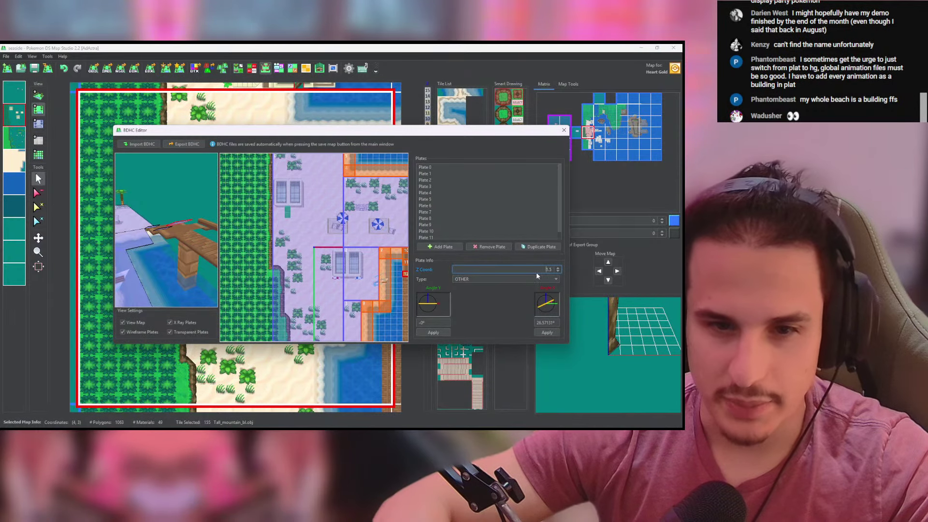
pyautogui.press('BackSpace')
pyautogui.press('BackSpace')
pyautogui.press('BackSpace')
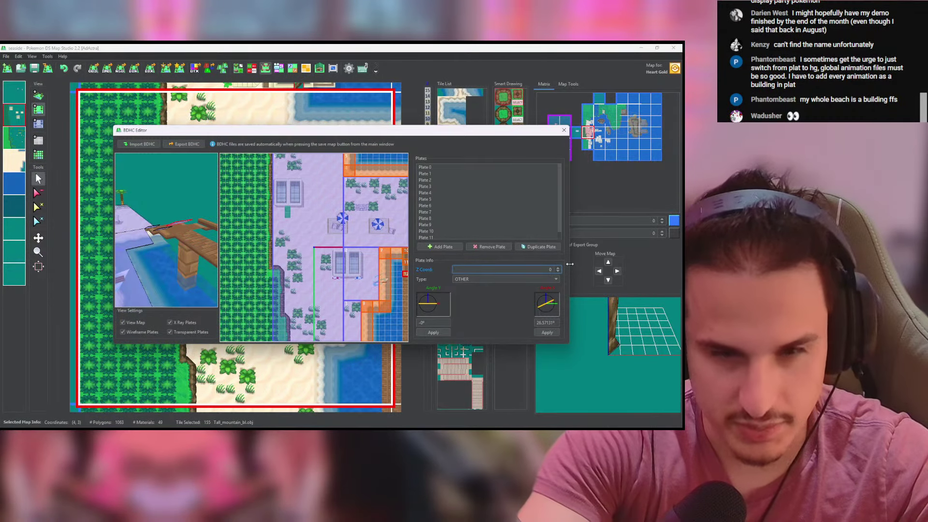
pyautogui.write('1.0')
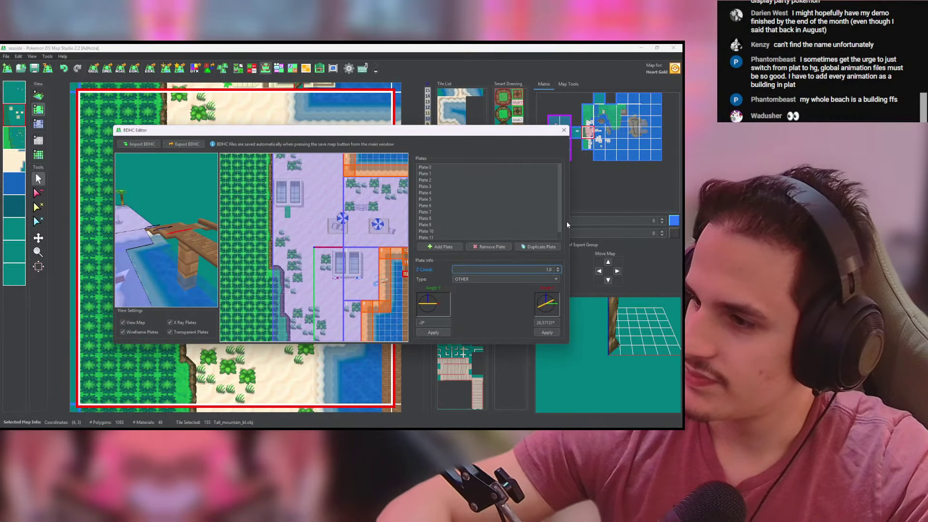
pyautogui.moveTo(162, 236); pyautogui.dragTo(197, 232)
# Step: Add a flat PLANE plate on the walkway just south of the second slope plate and set its Z coordinate to 1.0
pyautogui.scroll(-5, 192, 261)
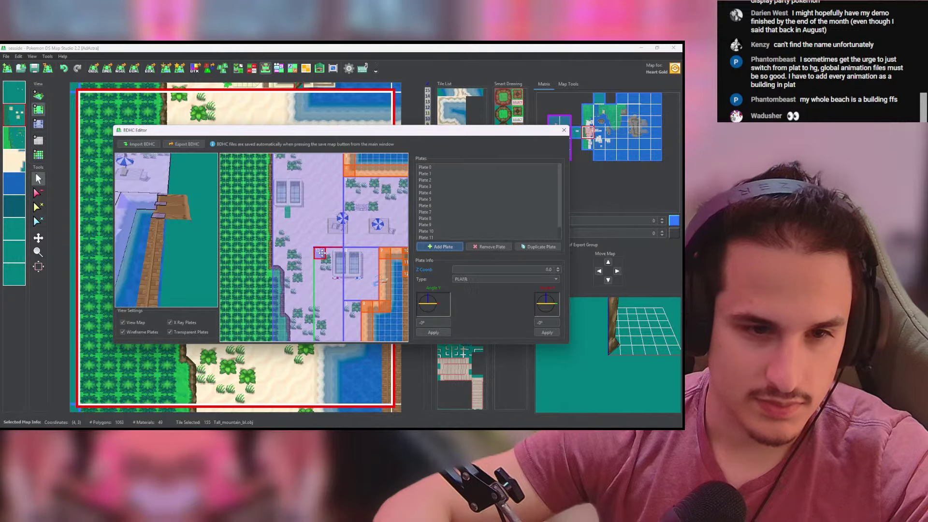
pyautogui.click(401, 271)
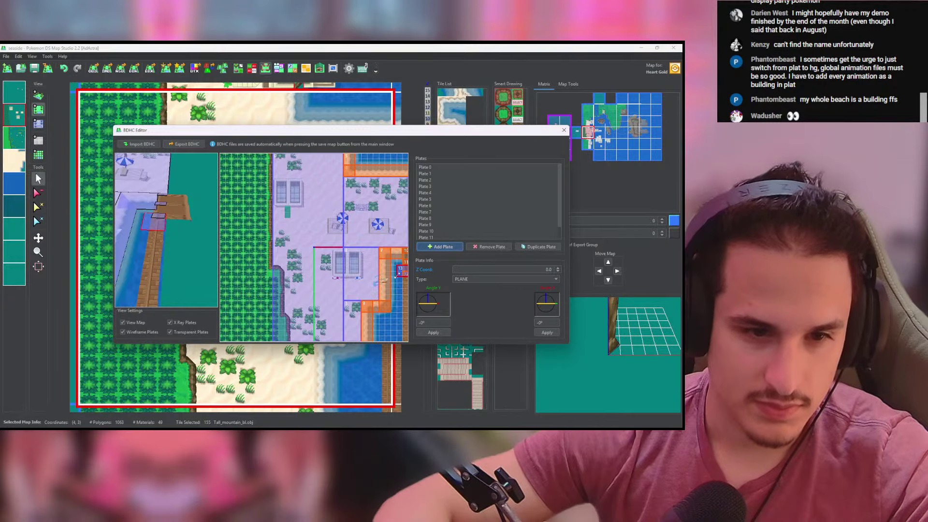
pyautogui.moveTo(244, 273); pyautogui.dragTo(334, 210)
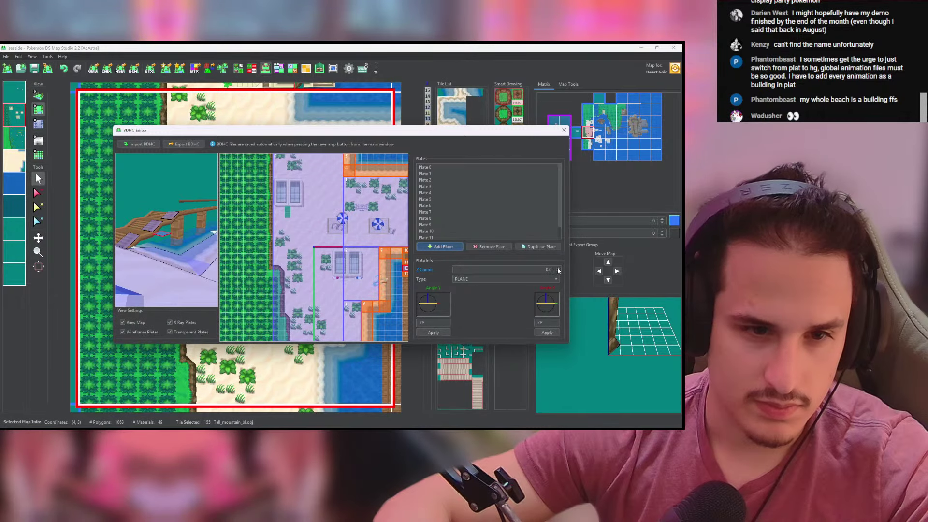
pyautogui.click(405, 261)
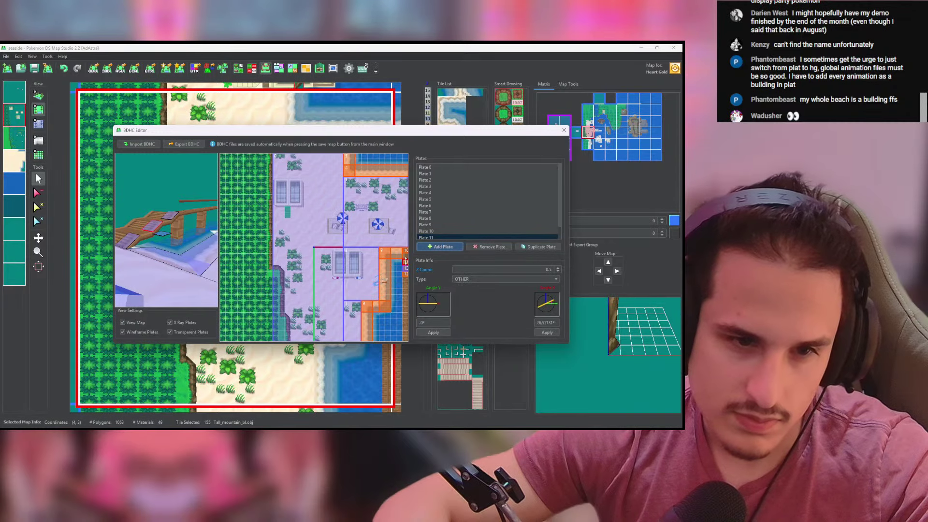
pyautogui.click(406, 268)
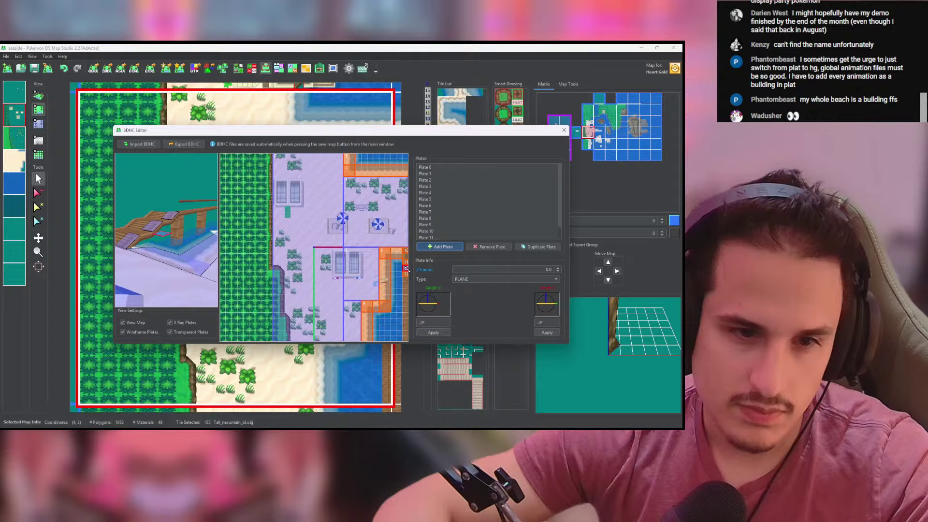
pyautogui.click(559, 267)
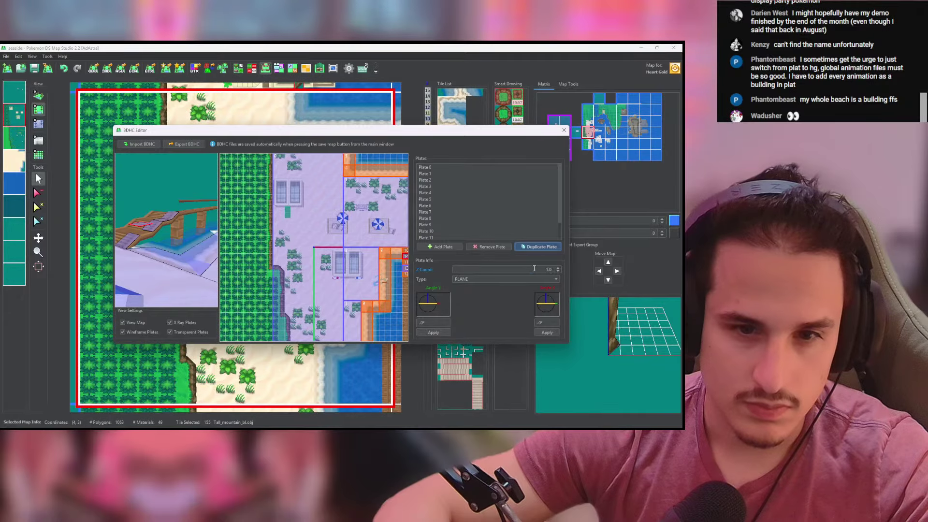
# Step: Duplicate the flat walkway plate and set the copy's Z coordinate to 0.5
pyautogui.click(559, 272)
pyautogui.write('.5')
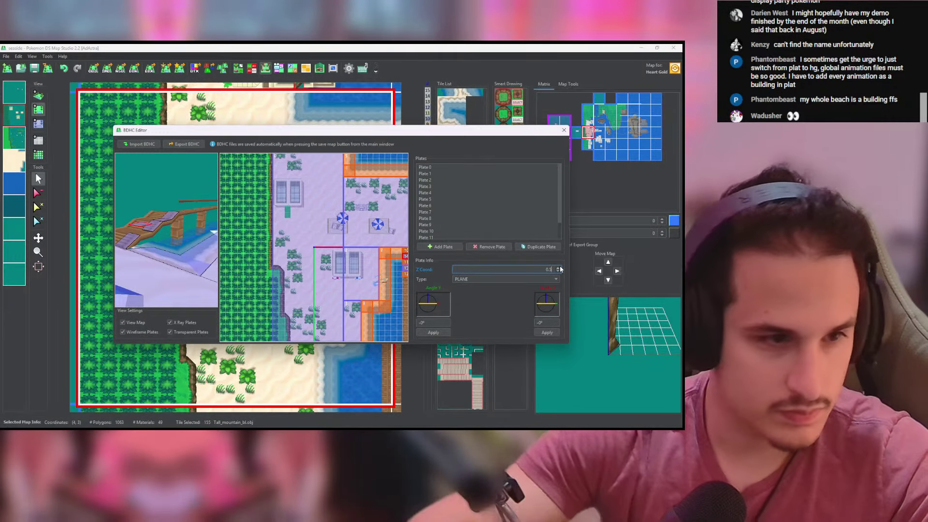
pyautogui.press('Tab')
# Step: Duplicate the 0.5-high flat plate, stretch the copy down the walkway to the southern map edge and adjust its Z coordinate
pyautogui.moveTo(194, 279); pyautogui.dragTo(199, 242)
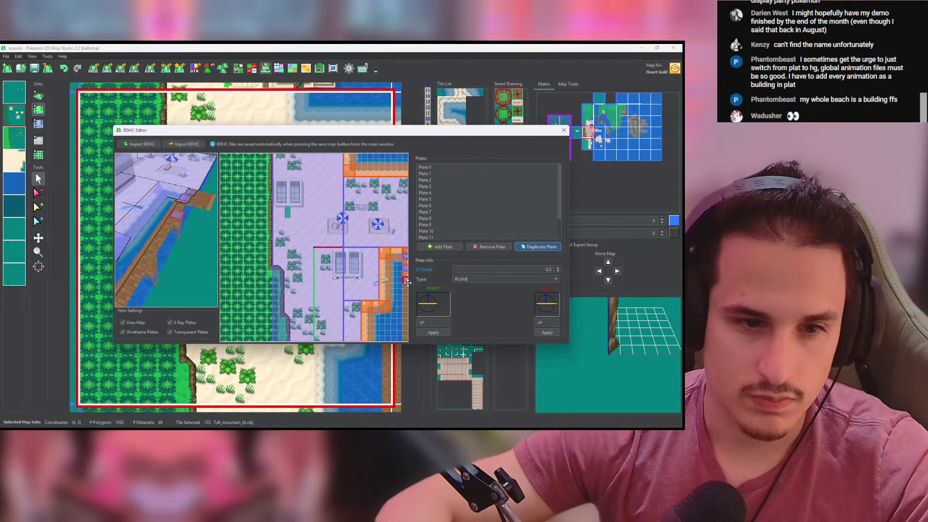
pyautogui.moveTo(405, 282); pyautogui.dragTo(405, 332)
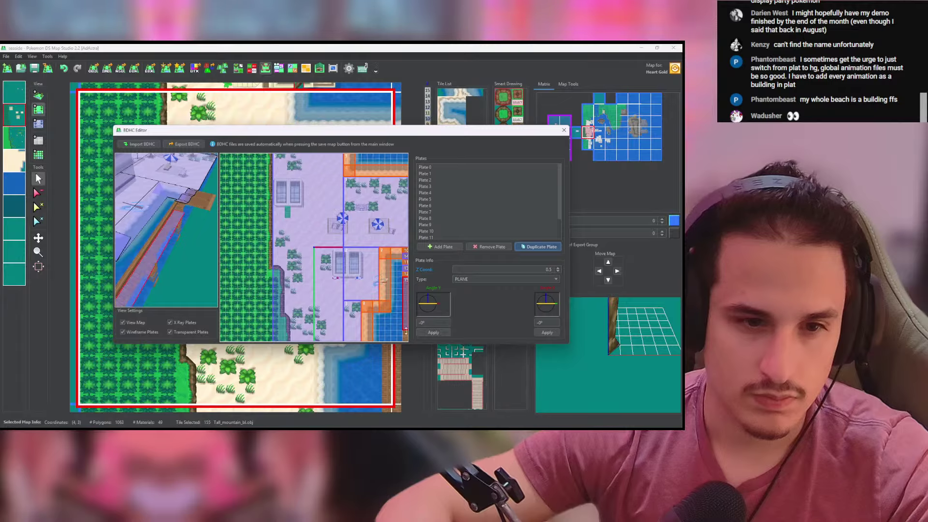
pyautogui.moveTo(203, 283); pyautogui.dragTo(233, 248)
pyautogui.click(558, 268)
pyautogui.moveTo(167, 276); pyautogui.dragTo(197, 228)
pyautogui.click(563, 130)
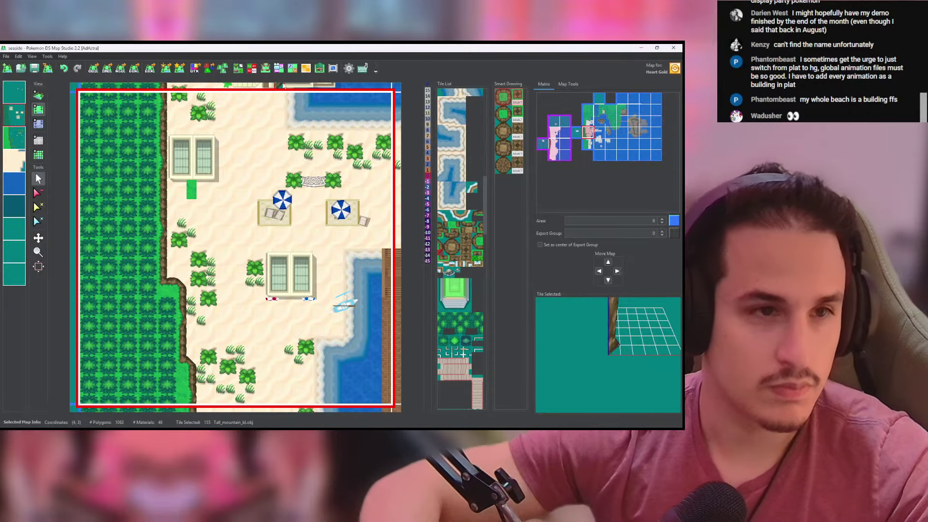
# Step: Reopen the BDHC Editor and examine the plates along the beach and shoreline in its 3D preview
pyautogui.click(265, 69)
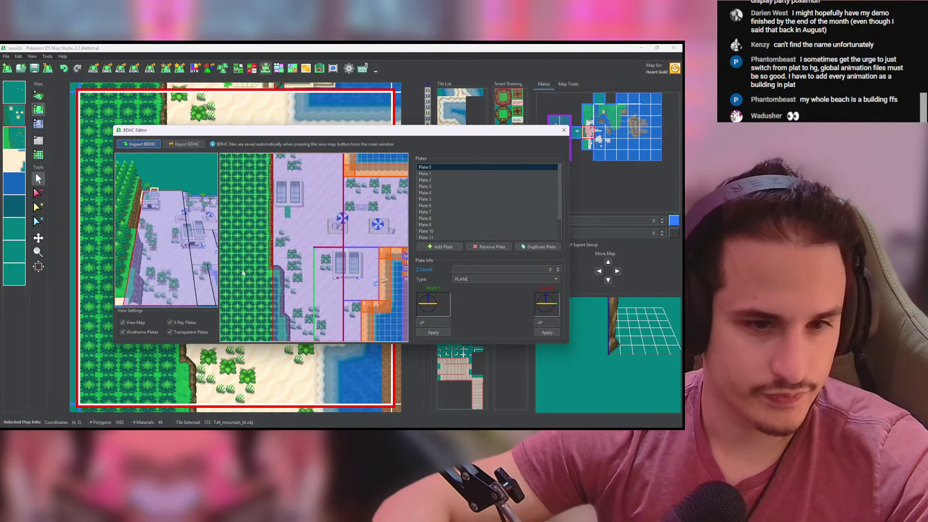
pyautogui.scroll(3, 183, 235)
pyautogui.scroll(-3, 182, 235)
pyautogui.moveTo(165, 164); pyautogui.dragTo(277, 267)
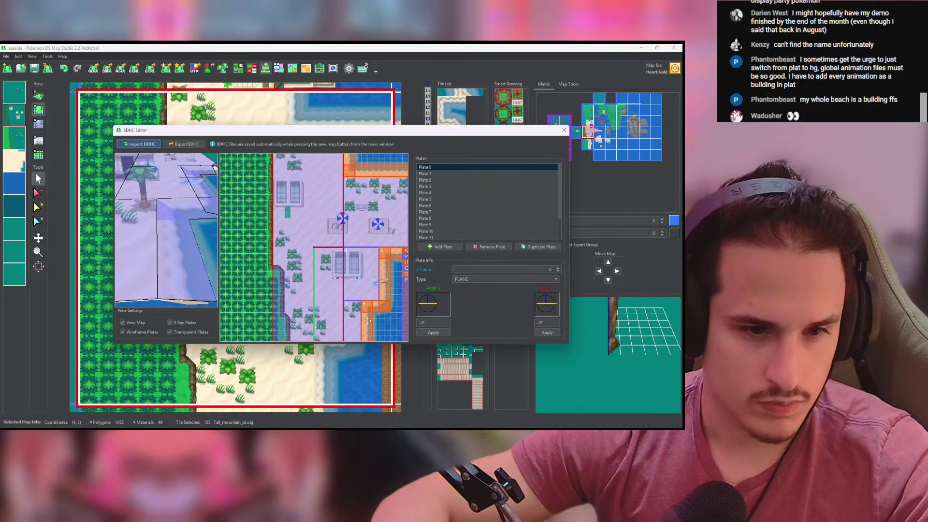
pyautogui.click(564, 131)
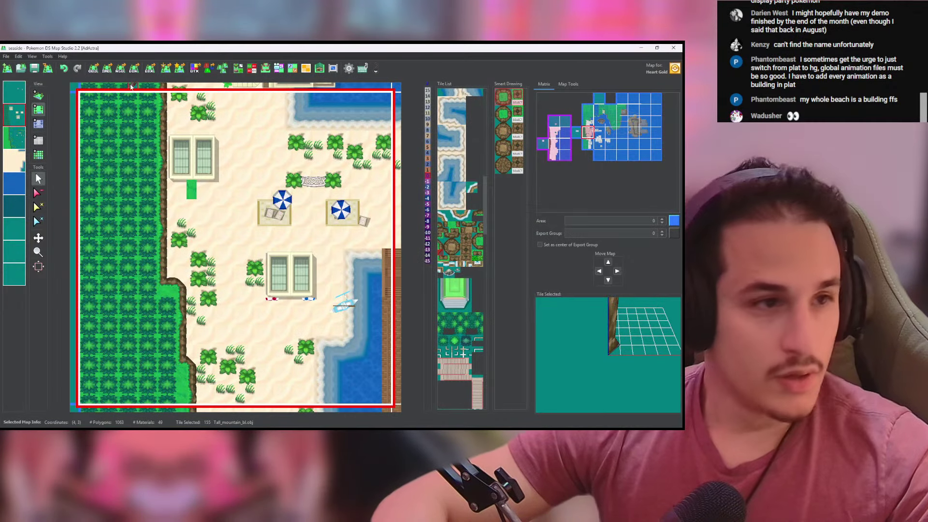
# Step: Save the map with its BDHC plates, inspect the seaside area in 3D and return to the top-down view
pyautogui.click(35, 71)
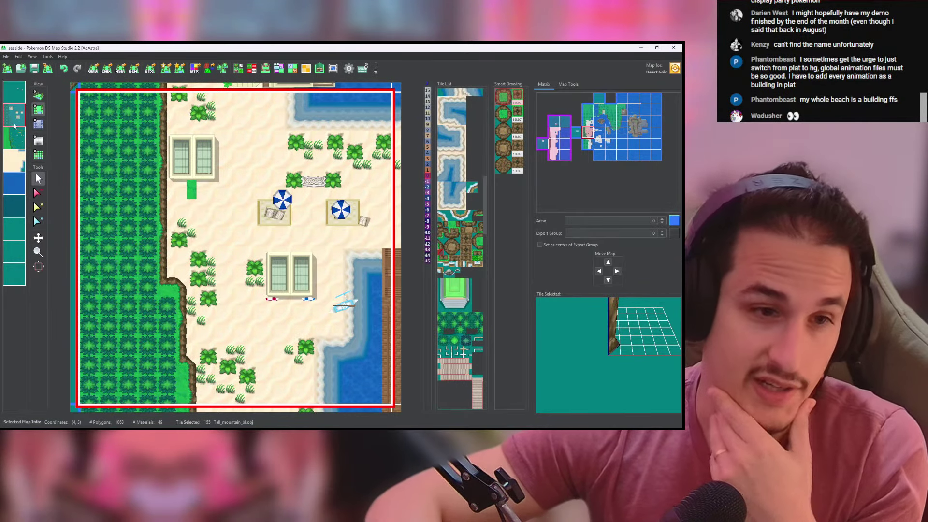
pyautogui.click(38, 95)
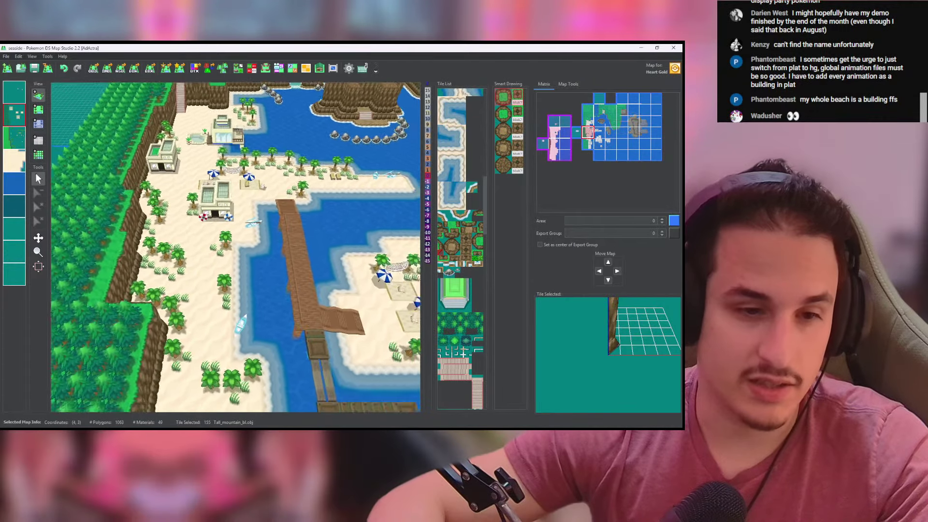
pyautogui.click(39, 109)
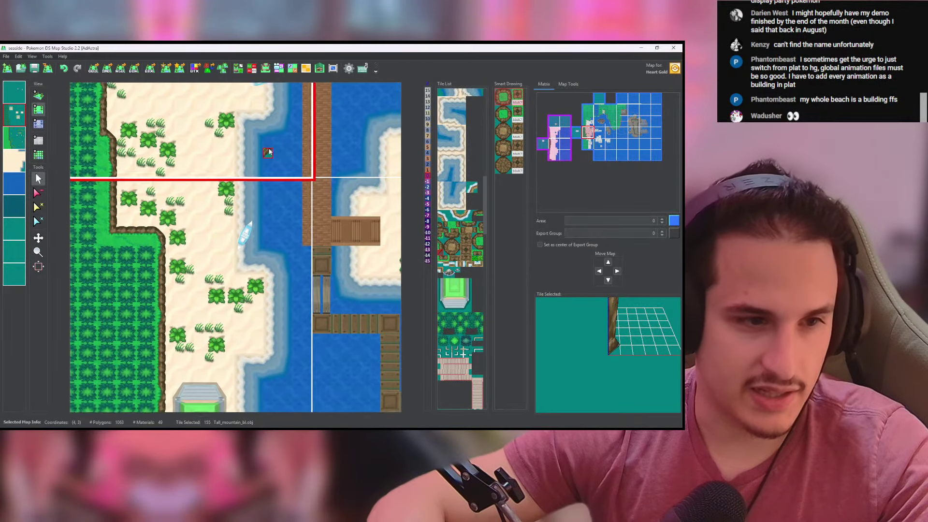
# Step: Open the BDHC Editor for the southern beach map and fit its two flat plates over the northern sand and the sand strip below
pyautogui.click(233, 227)
pyautogui.moveTo(232, 227); pyautogui.dragTo(270, 62, button='middle')
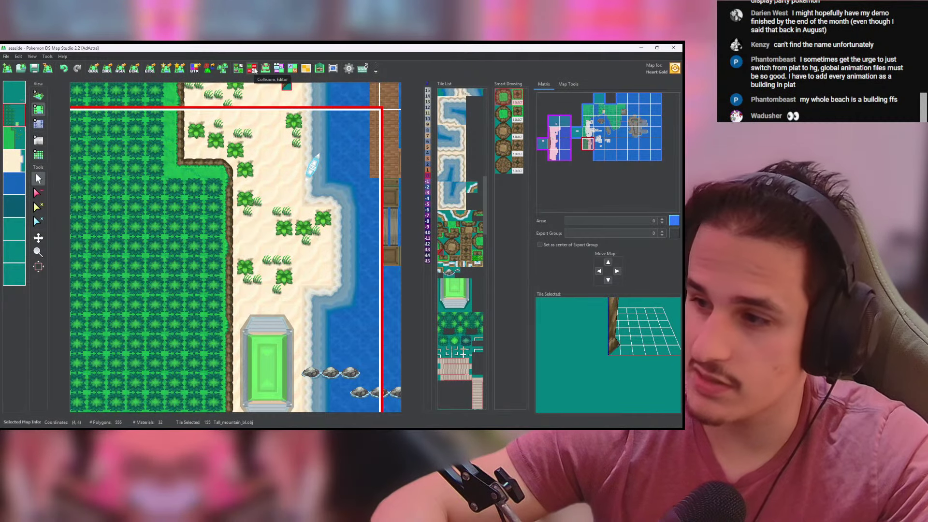
pyautogui.click(252, 68)
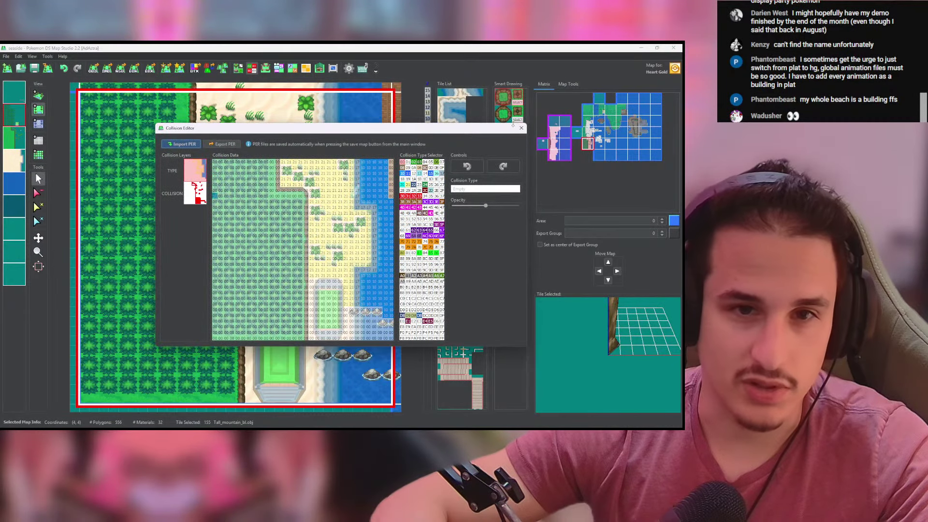
pyautogui.click(521, 128)
pyautogui.click(265, 69)
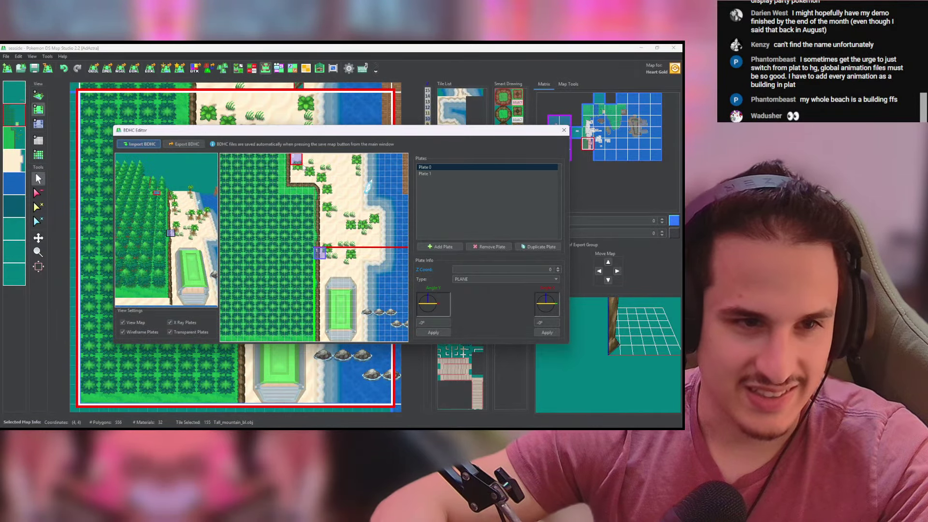
pyautogui.moveTo(303, 165); pyautogui.dragTo(364, 183)
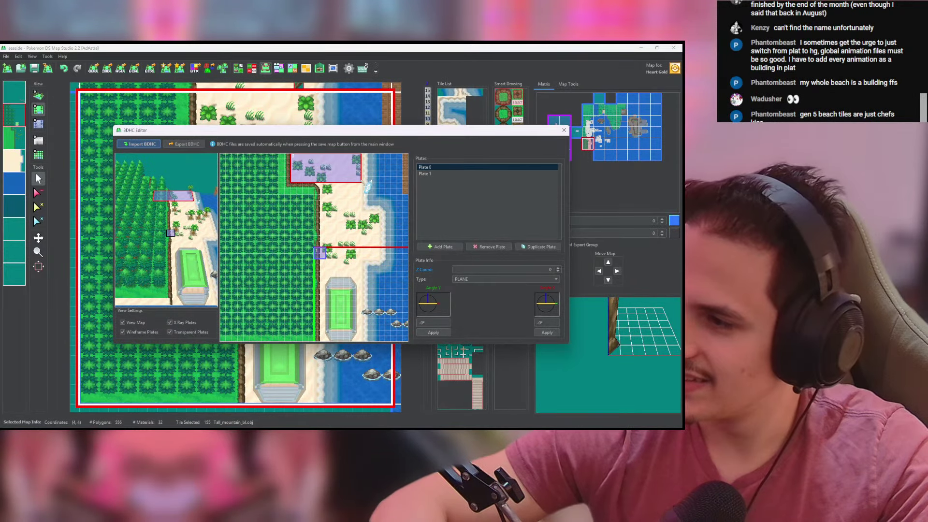
pyautogui.moveTo(138, 193); pyautogui.dragTo(363, 324)
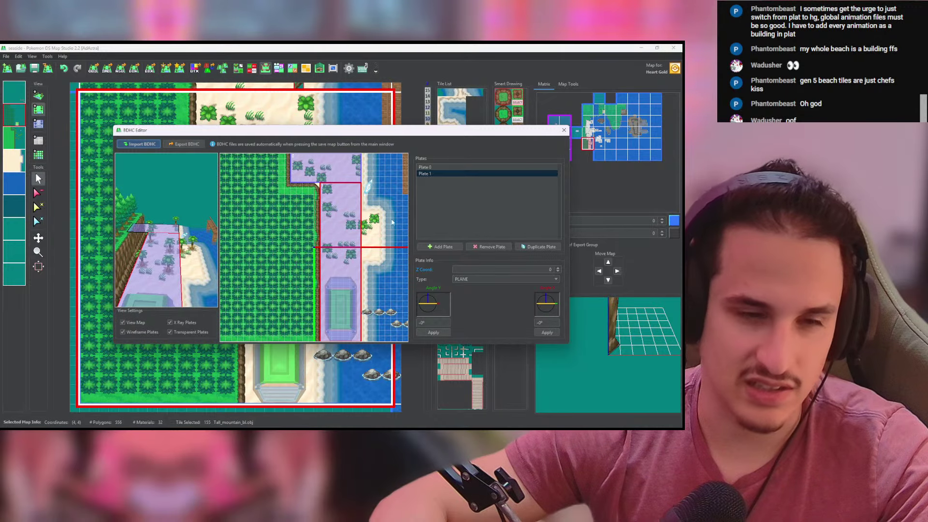
# Step: Duplicate the sand strip plate and resize the copy to cover the sand bulge on its eastern side
pyautogui.click(529, 247)
pyautogui.moveTo(353, 258); pyautogui.dragTo(375, 267)
pyautogui.moveTo(342, 182); pyautogui.dragTo(352, 221)
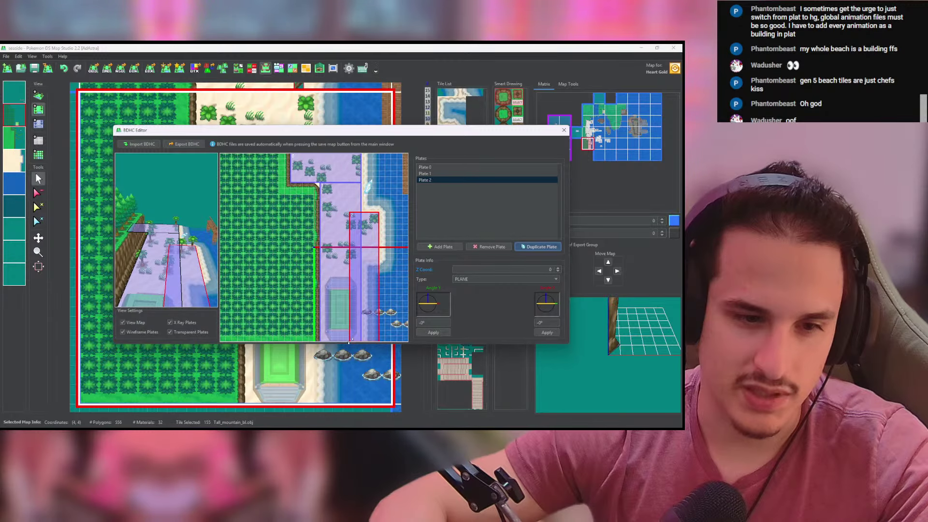
pyautogui.moveTo(349, 341); pyautogui.dragTo(365, 255)
pyautogui.moveTo(187, 259)
pyautogui.mouseDown()
pyautogui.moveTo(174, 239)
pyautogui.moveTo(192, 226)
pyautogui.moveTo(176, 241)
pyautogui.moveTo(195, 244)
pyautogui.moveTo(176, 250)
pyautogui.mouseUp()
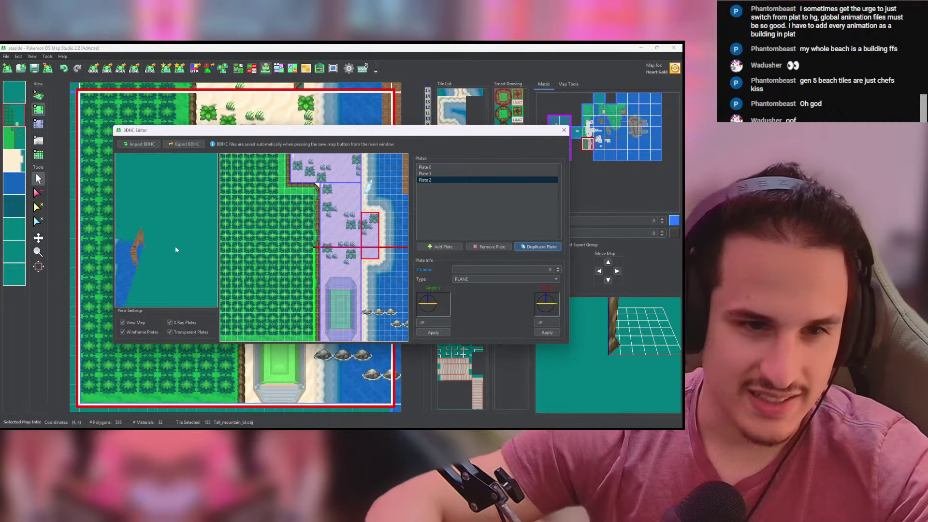
# Step: Duplicate the sand bulge plate, fit the copy over the wooden walkway in the northeastern corner and set its Z coordinate to 1.5
pyautogui.click(458, 246)
pyautogui.moveTo(374, 239); pyautogui.dragTo(405, 180)
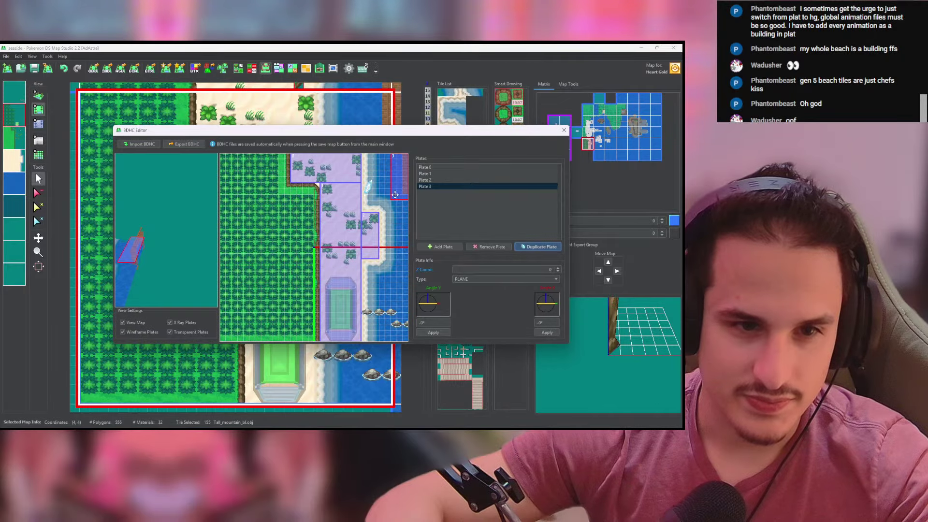
pyautogui.moveTo(162, 232); pyautogui.dragTo(140, 227)
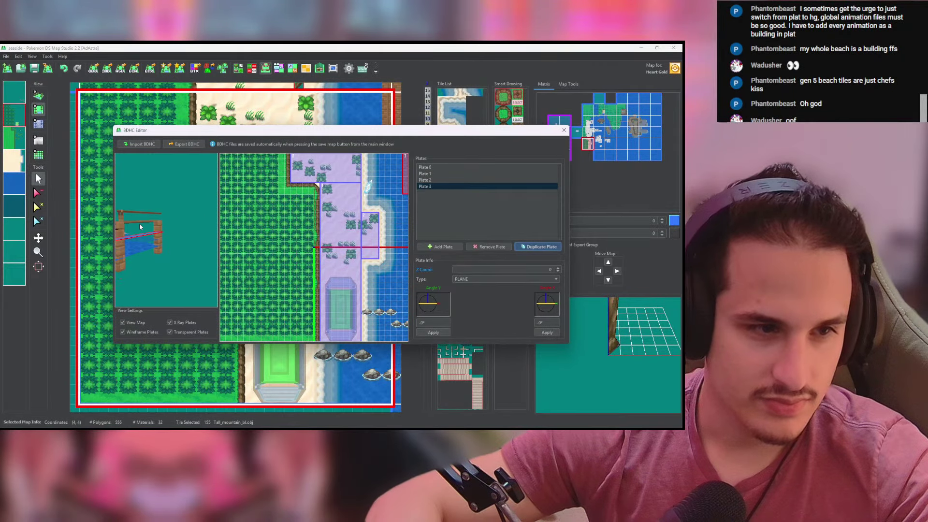
pyautogui.click(559, 269)
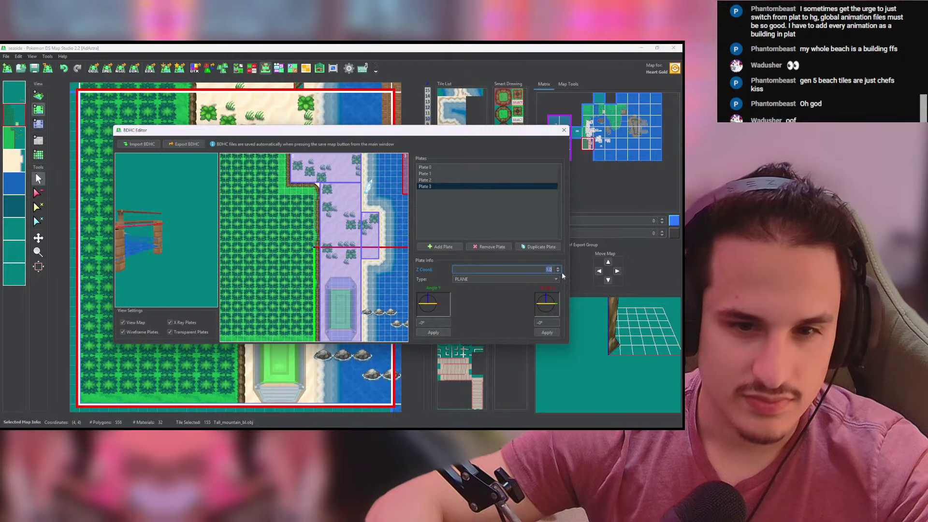
pyautogui.write('1.5')
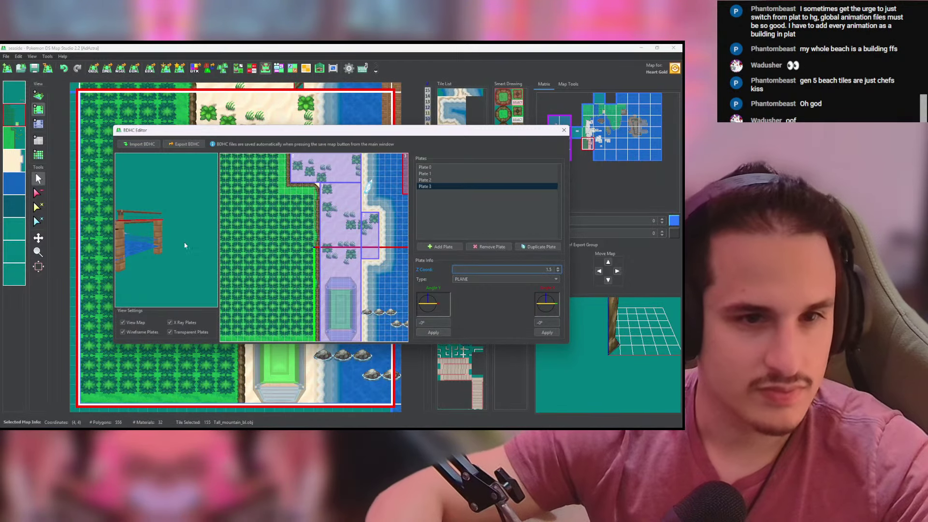
pyautogui.moveTo(185, 245)
pyautogui.mouseDown()
pyautogui.moveTo(179, 272)
pyautogui.moveTo(180, 226)
pyautogui.moveTo(186, 234)
pyautogui.mouseUp()
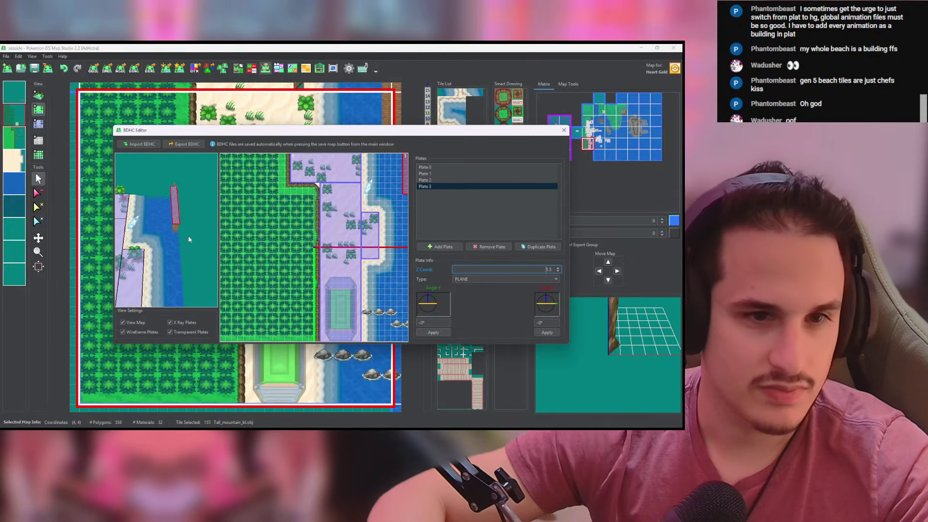
# Step: Open the BDHC Editor for map (4, 2), add a plate over the northeastern water inlet and set its Z coordinate to -0.5
pyautogui.click(564, 130)
pyautogui.click(545, 139)
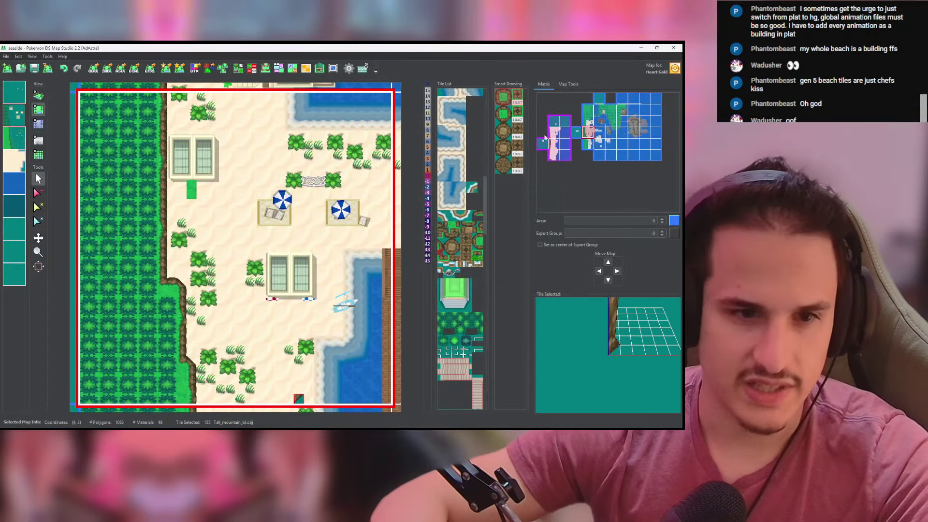
pyautogui.click(265, 69)
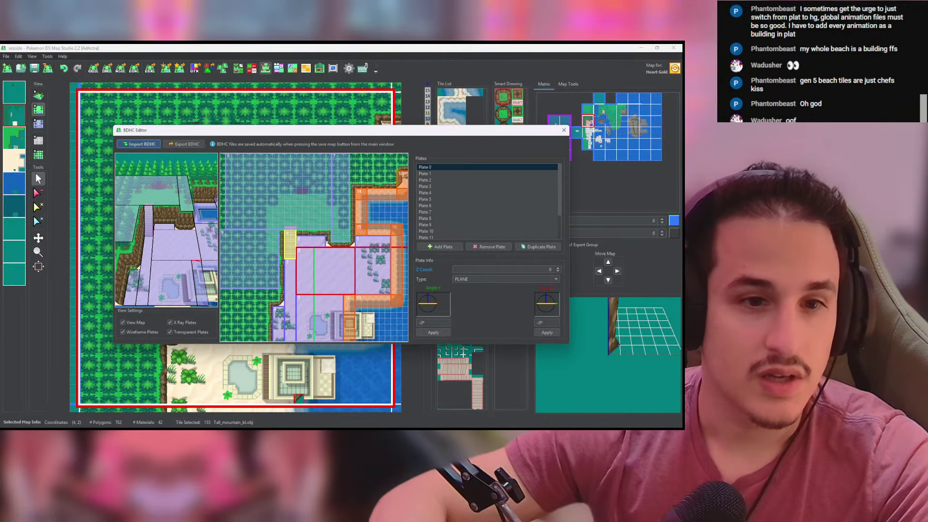
pyautogui.moveTo(168, 237); pyautogui.dragTo(150, 235)
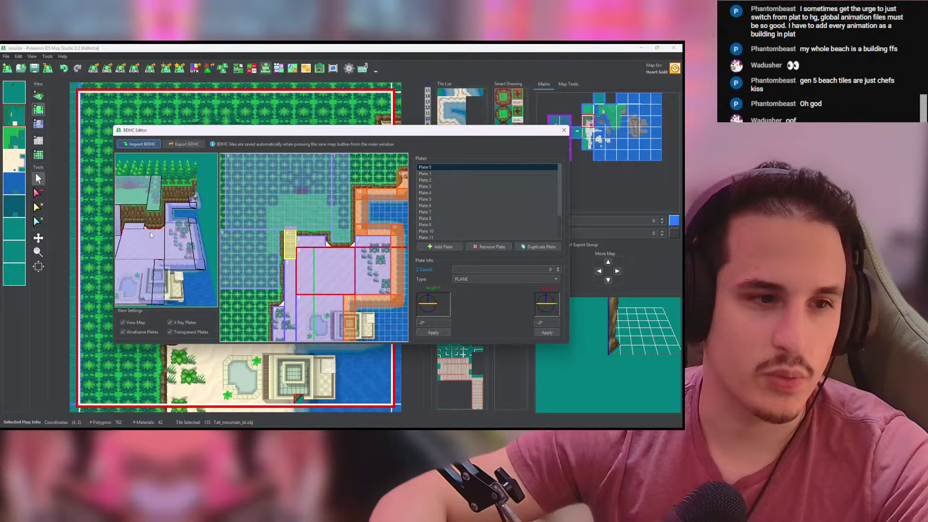
pyautogui.click(449, 248)
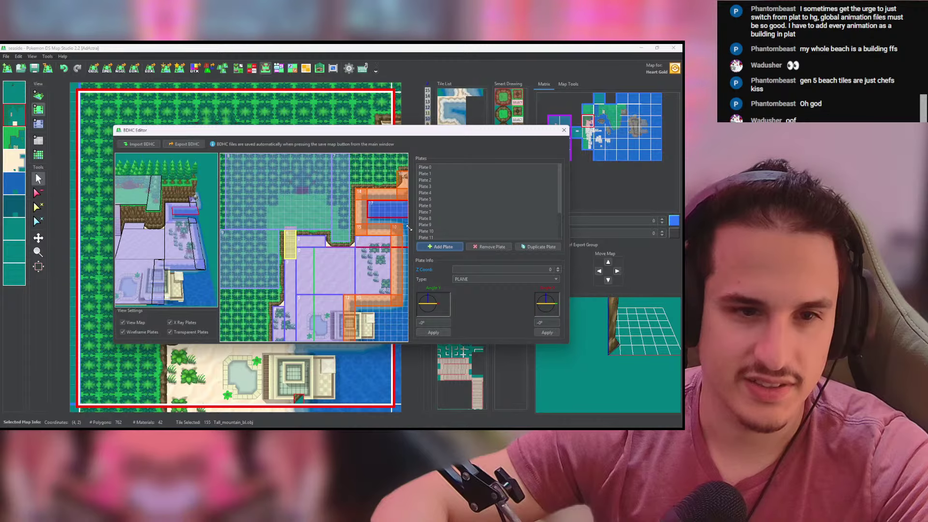
pyautogui.doubleClick(551, 269)
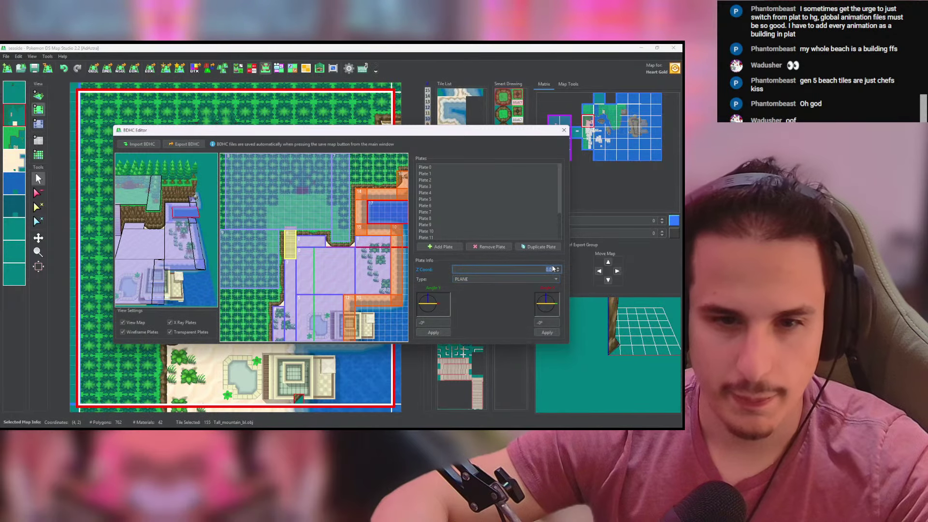
pyautogui.write('-0.5')
pyautogui.press('Tab')
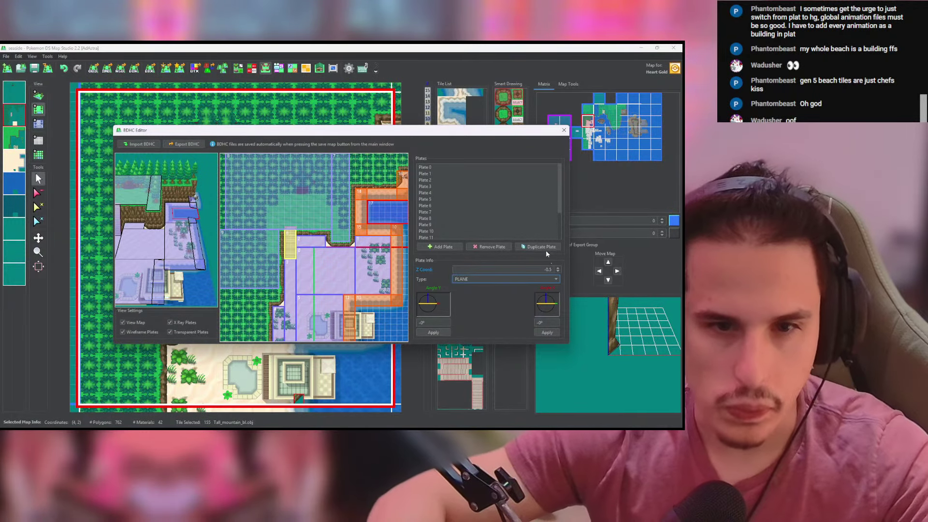
# Step: Duplicate the inlet water plate and fit the copies along the eastern map edge and over the water beside the building
pyautogui.click(546, 248)
pyautogui.moveTo(395, 221); pyautogui.dragTo(406, 342)
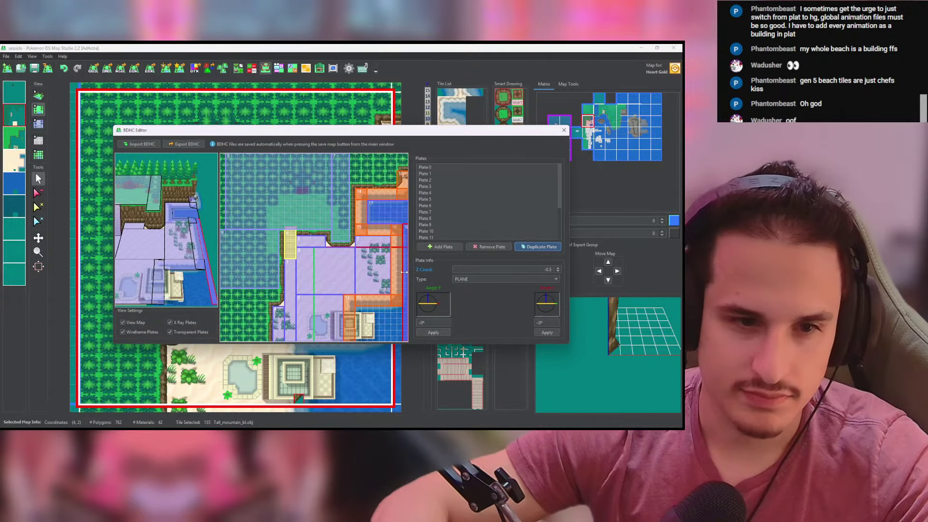
pyautogui.moveTo(405, 271)
pyautogui.mouseDown()
pyautogui.moveTo(387, 265)
pyautogui.moveTo(393, 259)
pyautogui.mouseUp()
pyautogui.moveTo(396, 224); pyautogui.dragTo(355, 308)
pyautogui.moveTo(183, 287); pyautogui.dragTo(169, 235)
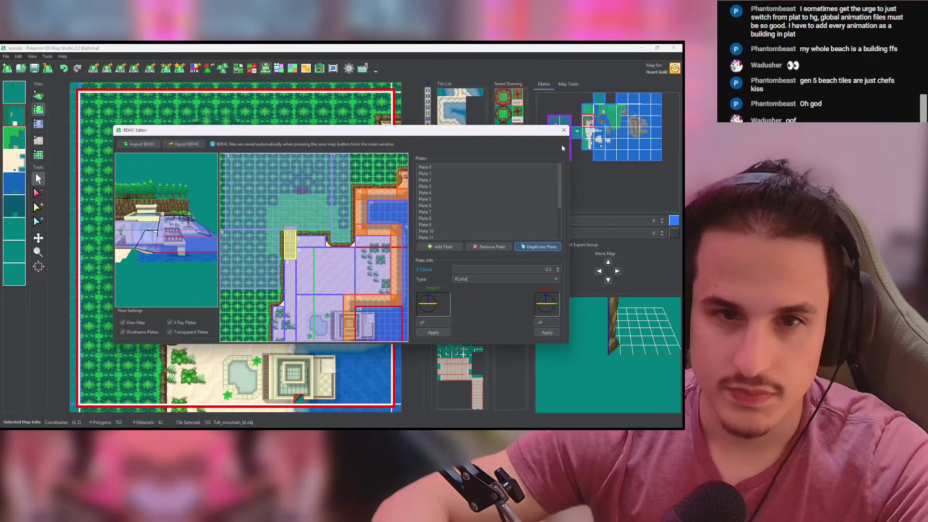
# Step: Open the BDHC Editor for map (4, 3), add a plate with Z coordinate -0.5 and fit it over the water at the northern edge
pyautogui.click(563, 130)
pyautogui.click(588, 133)
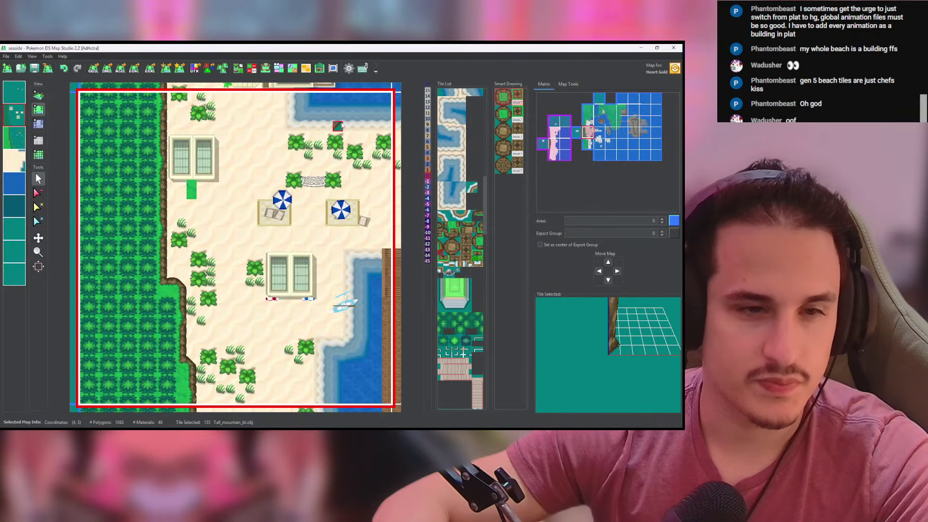
pyautogui.click(265, 69)
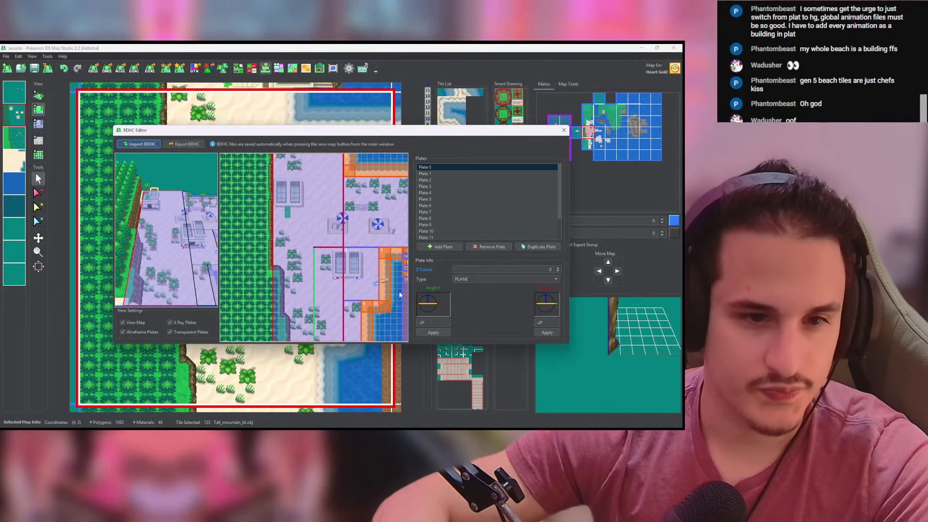
pyautogui.click(454, 247)
pyautogui.press('BackSpace')
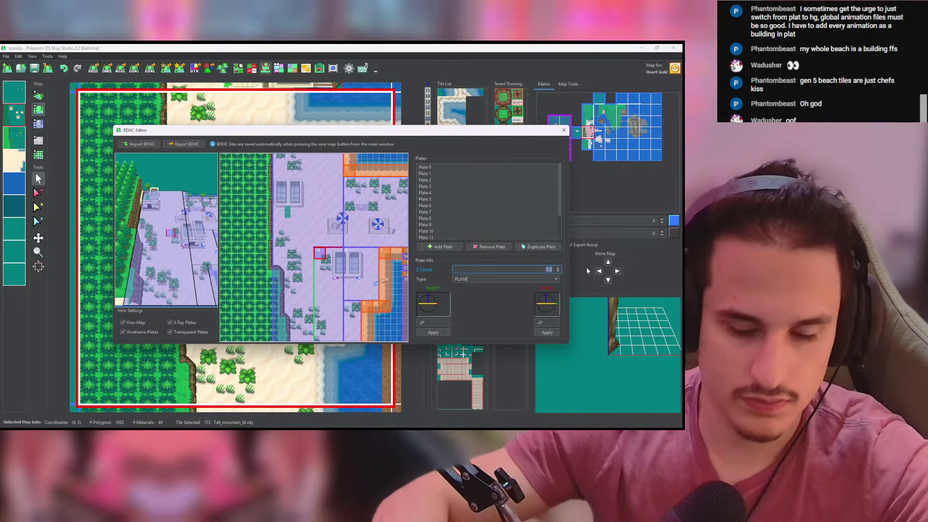
pyautogui.write('-0.5')
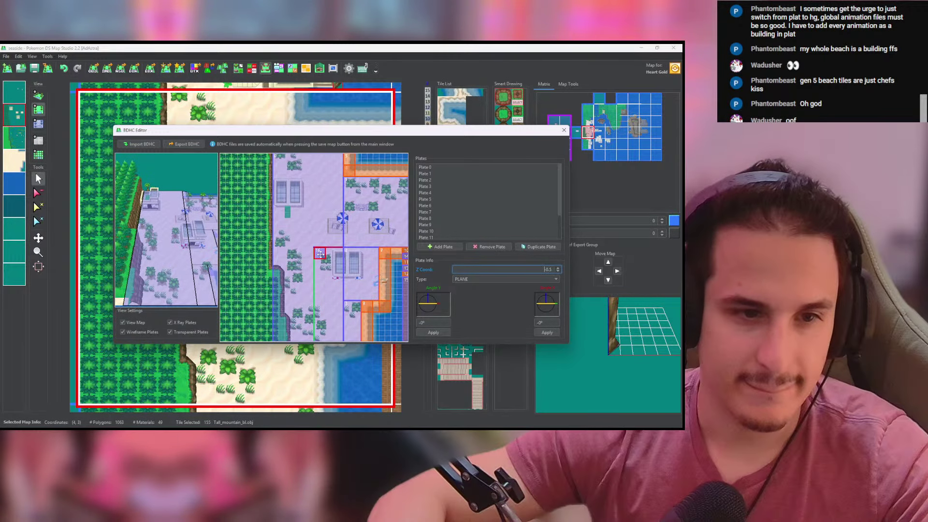
pyautogui.moveTo(320, 254); pyautogui.dragTo(356, 164)
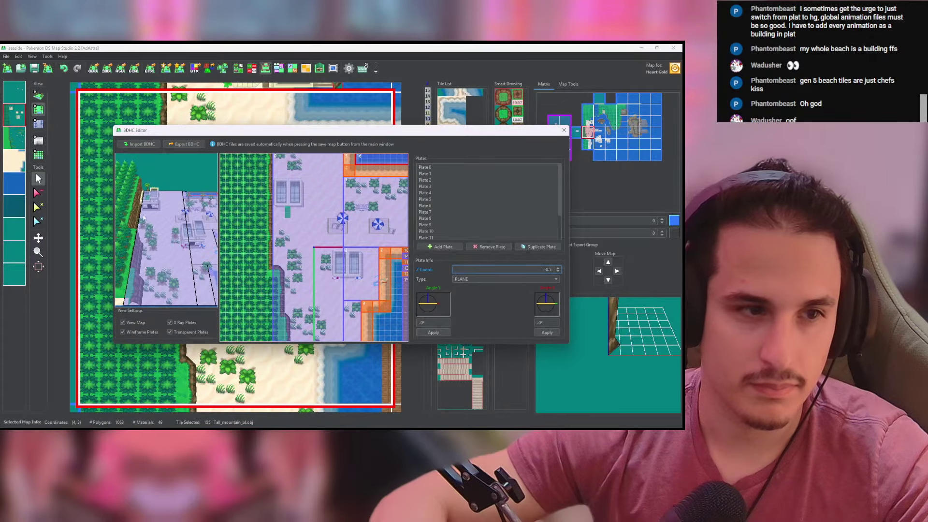
# Step: Duplicate the northern water plate and stretch the copy along the water strip beside the walkway to the southern map edge
pyautogui.moveTo(205, 196); pyautogui.dragTo(180, 226)
pyautogui.scroll(2, 175, 225)
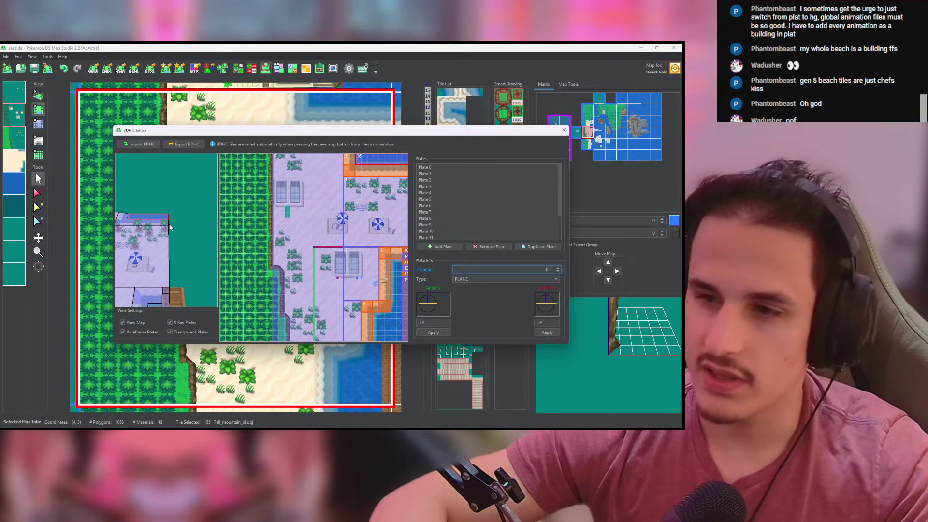
pyautogui.scroll(-3, 170, 224)
pyautogui.moveTo(169, 224); pyautogui.dragTo(179, 160)
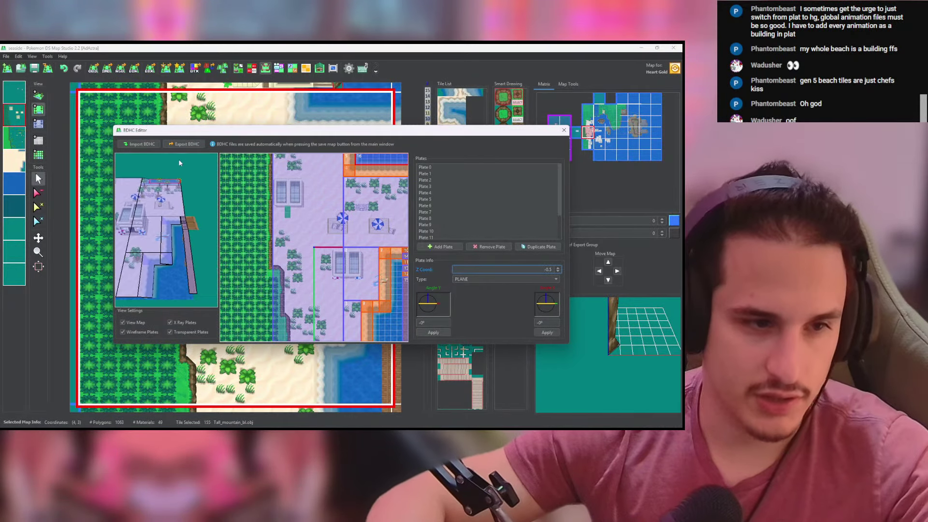
pyautogui.scroll(-2, 178, 163)
pyautogui.click(538, 246)
pyautogui.moveTo(391, 165); pyautogui.dragTo(392, 346)
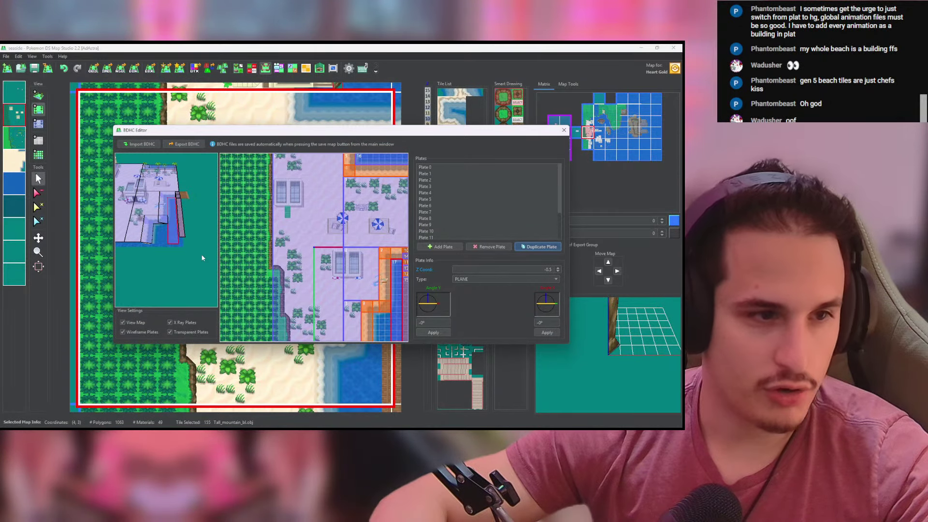
# Step: Duplicate the water strip plate, fit the copy over the remaining southern water to its west and close the BDHC Editor
pyautogui.moveTo(202, 257)
pyautogui.mouseDown()
pyautogui.moveTo(201, 235)
pyautogui.moveTo(201, 245)
pyautogui.mouseUp()
pyautogui.scroll(7, 201, 235)
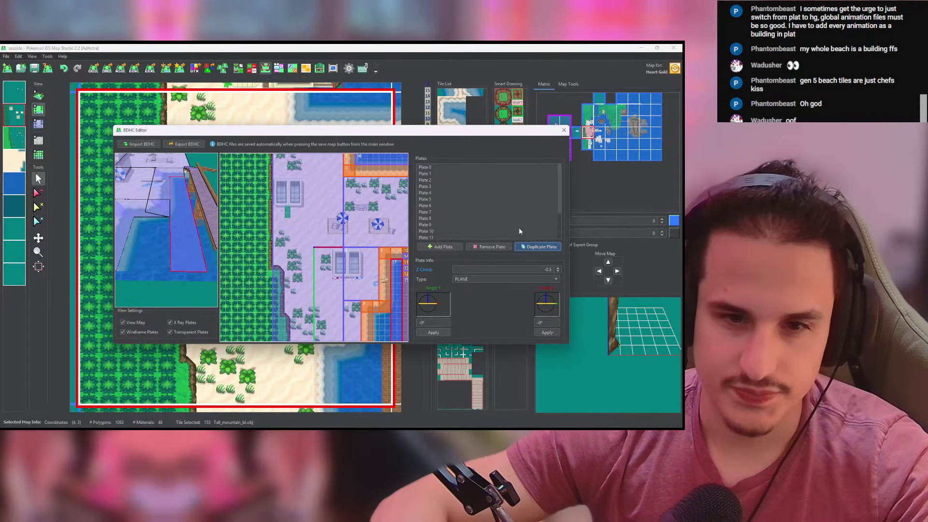
pyautogui.click(523, 247)
pyautogui.moveTo(399, 291); pyautogui.dragTo(393, 320)
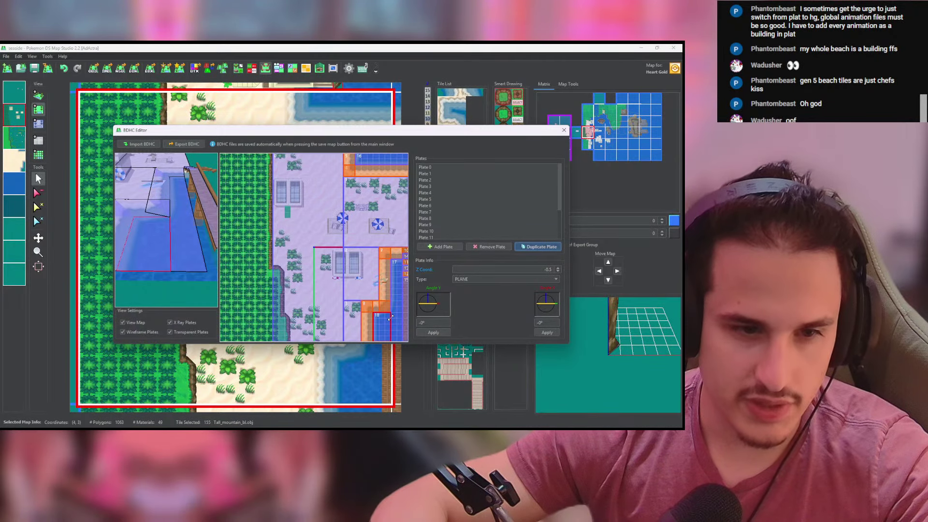
pyautogui.click(563, 130)
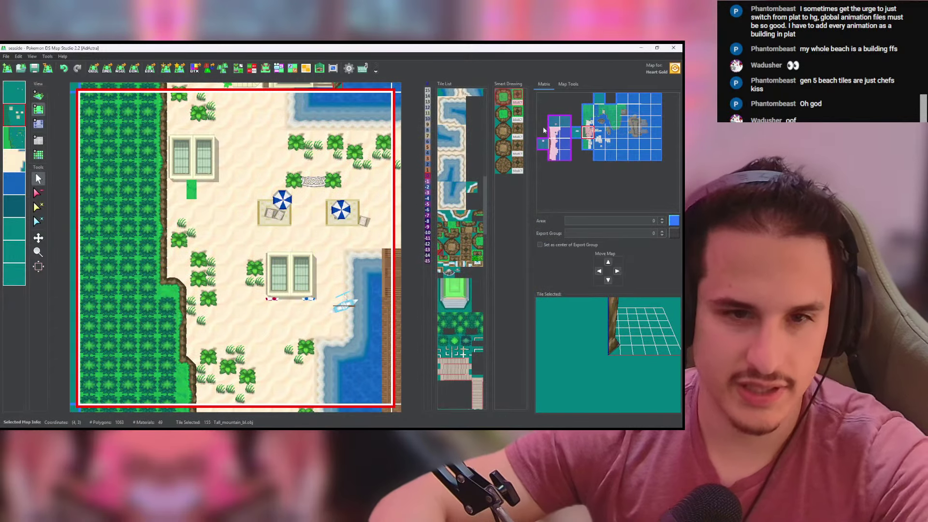
# Step: Open the BDHC Editor for map (4, 4), add a plate and fit it along the northern shoreline above the sand bulge
pyautogui.click(588, 144)
pyautogui.click(265, 68)
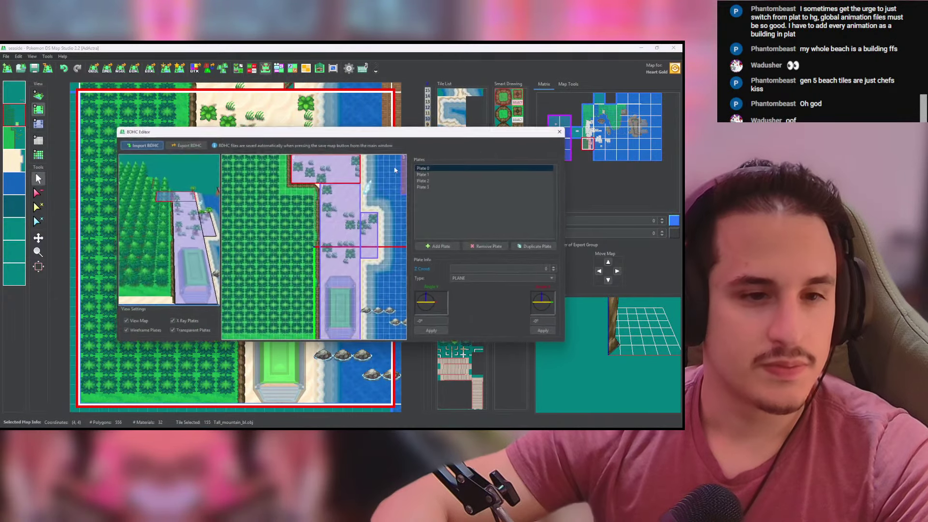
pyautogui.click(452, 246)
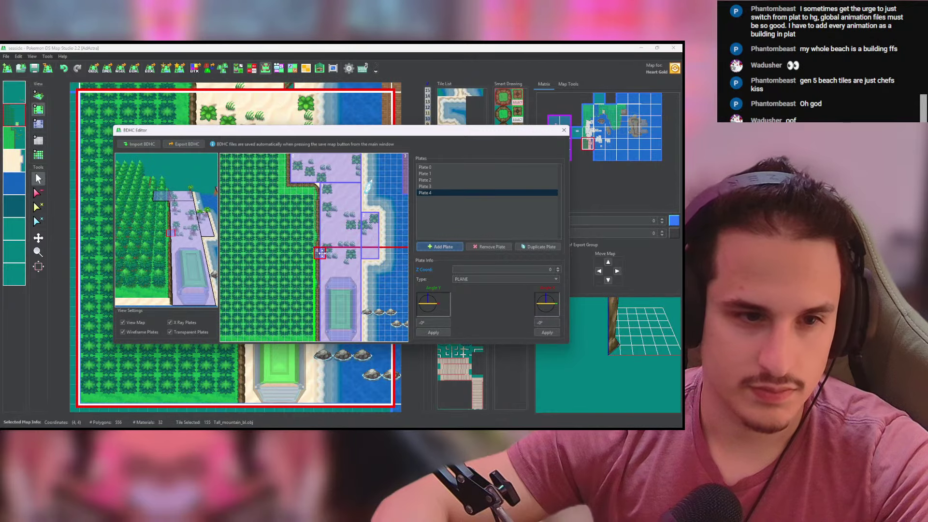
pyautogui.moveTo(322, 253); pyautogui.dragTo(376, 208)
# Step: Slope the northern shoreline plate as STAIRS LEFT (-X) with -0.5 tiles up and set its Z coordinate to -0.5
pyautogui.click(507, 279)
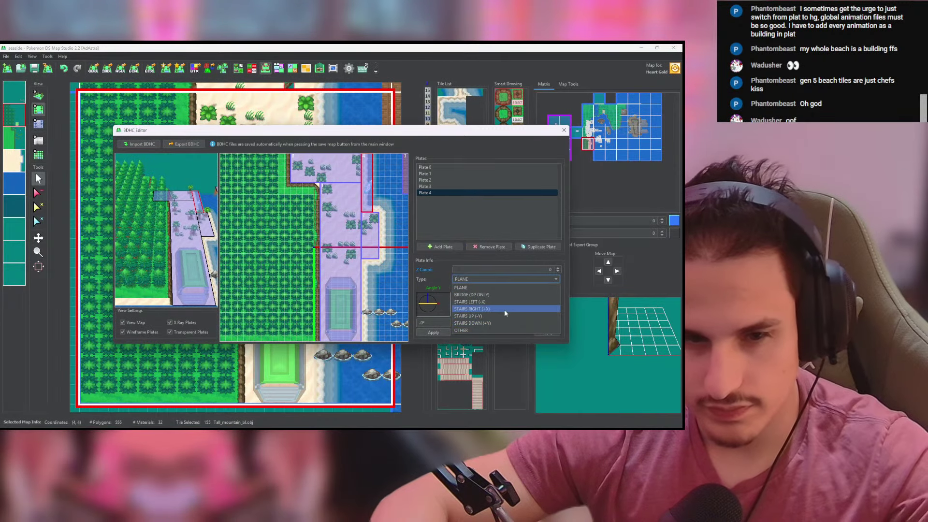
pyautogui.click(502, 302)
pyautogui.click(428, 310)
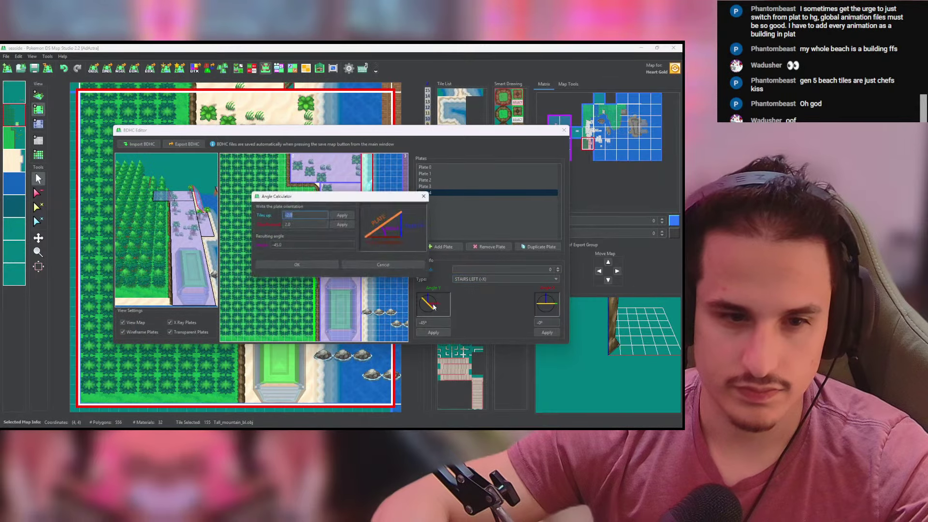
pyautogui.write('-')
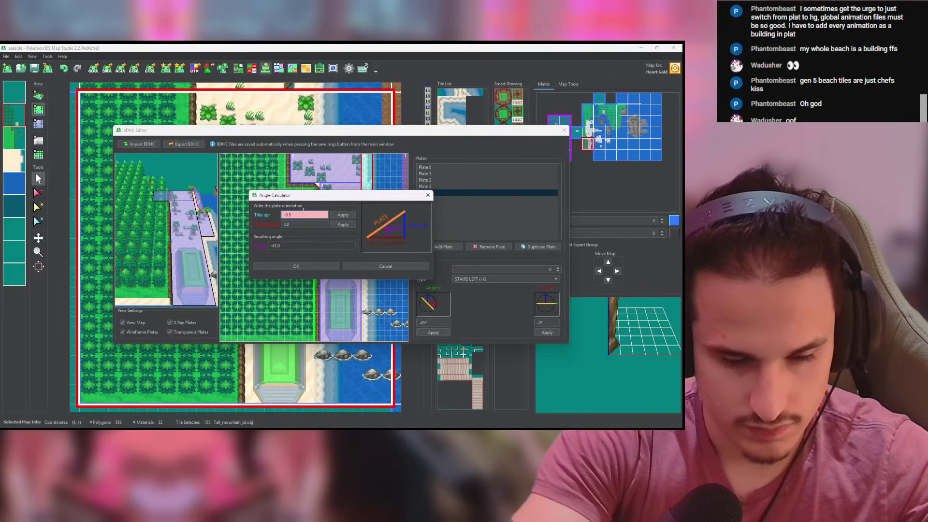
pyautogui.write('0.5')
pyautogui.click(296, 266)
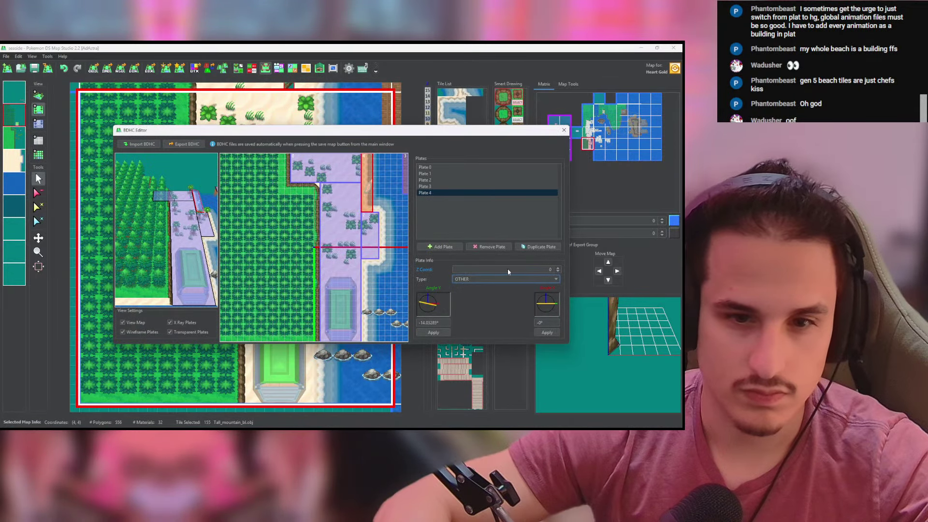
pyautogui.write('0')
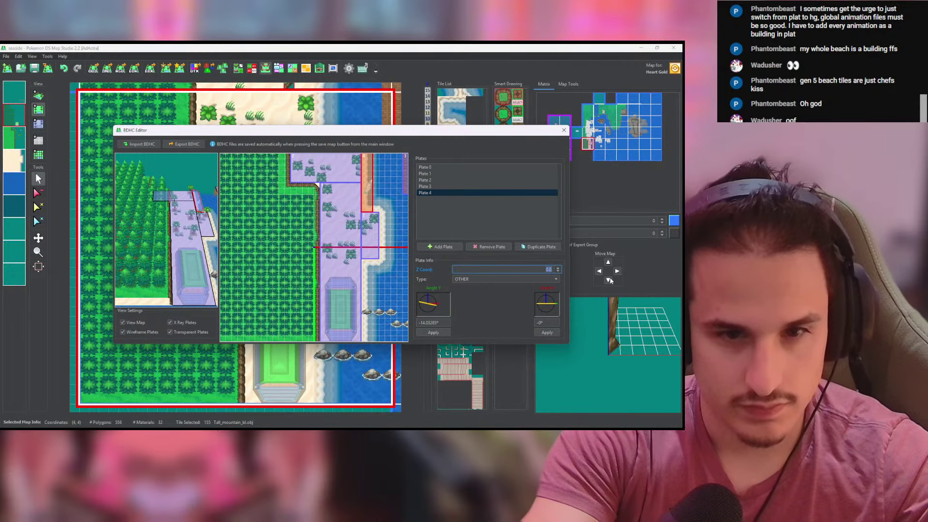
pyautogui.write('.5')
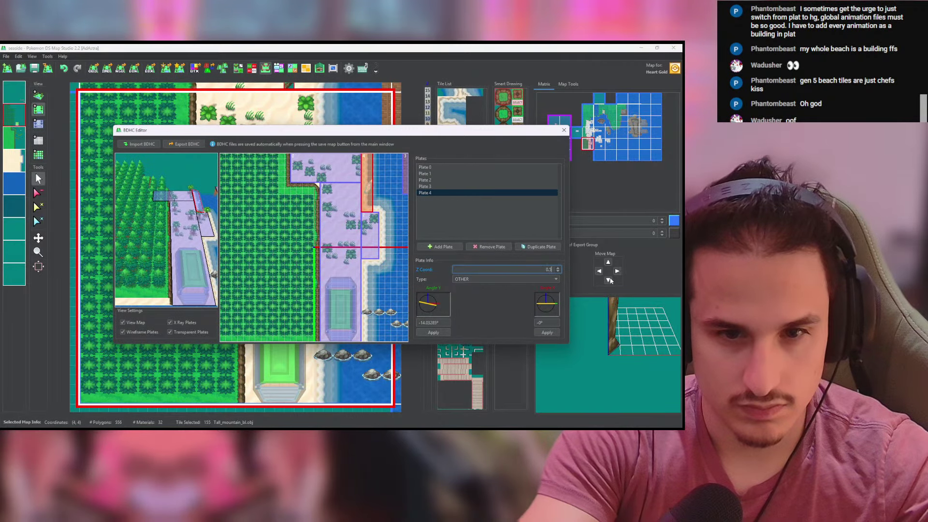
pyautogui.click(558, 271)
# Step: Duplicate the sloped plate twice, fitting one copy along the sand bulge's eastern shore and the other along the southern shoreline to the map edge
pyautogui.click(518, 247)
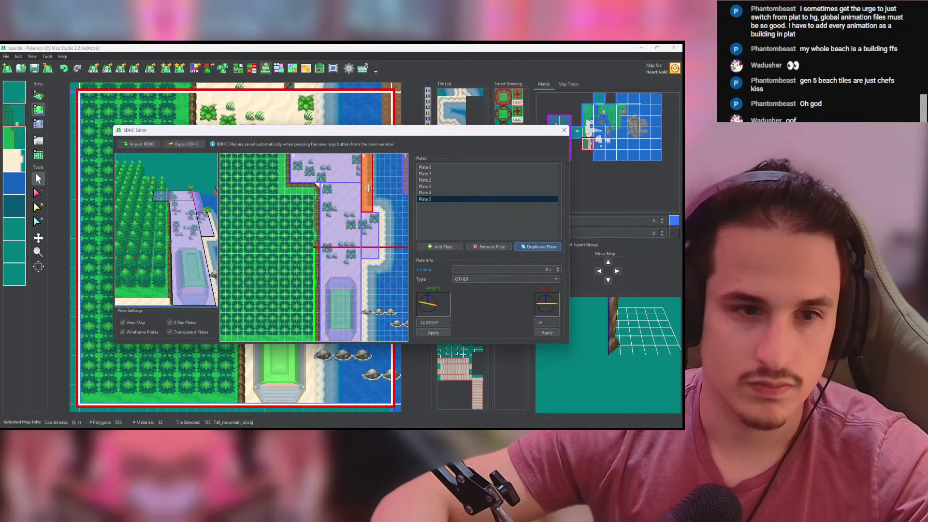
pyautogui.moveTo(369, 188); pyautogui.dragTo(391, 243)
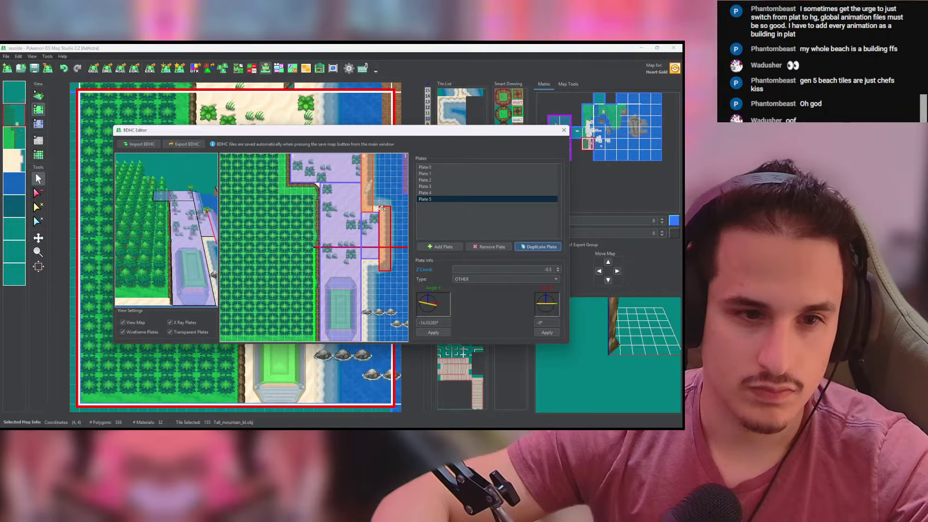
pyautogui.click(544, 247)
pyautogui.moveTo(380, 236); pyautogui.dragTo(362, 296)
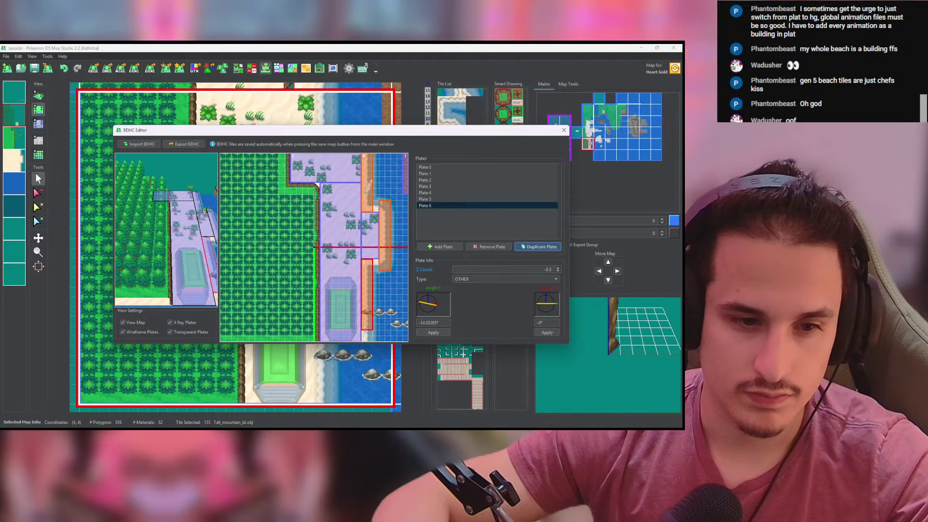
pyautogui.moveTo(364, 329); pyautogui.dragTo(366, 342)
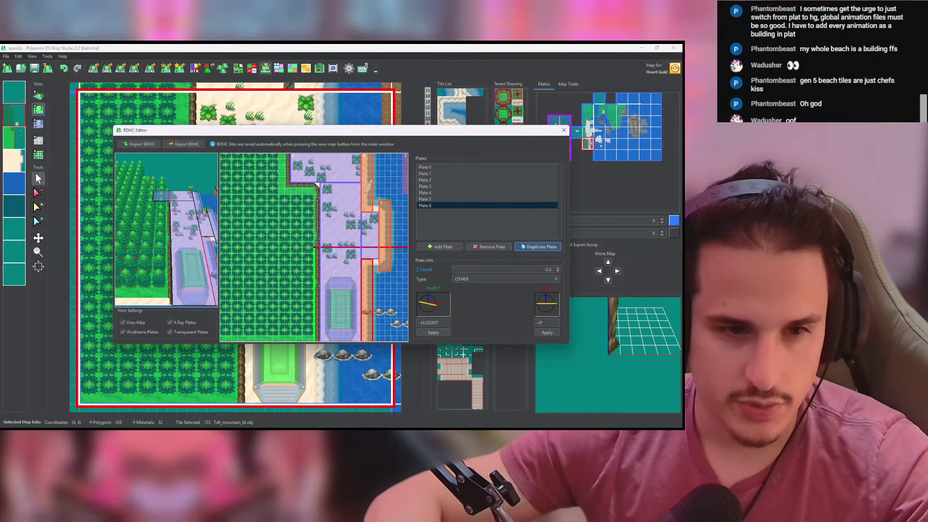
# Step: Duplicate the southern shoreline plate, fit the copy along the sand bulge's southern edge and slope it as STAIRS UP (-Y) with -0.5 tiles up
pyautogui.click(538, 247)
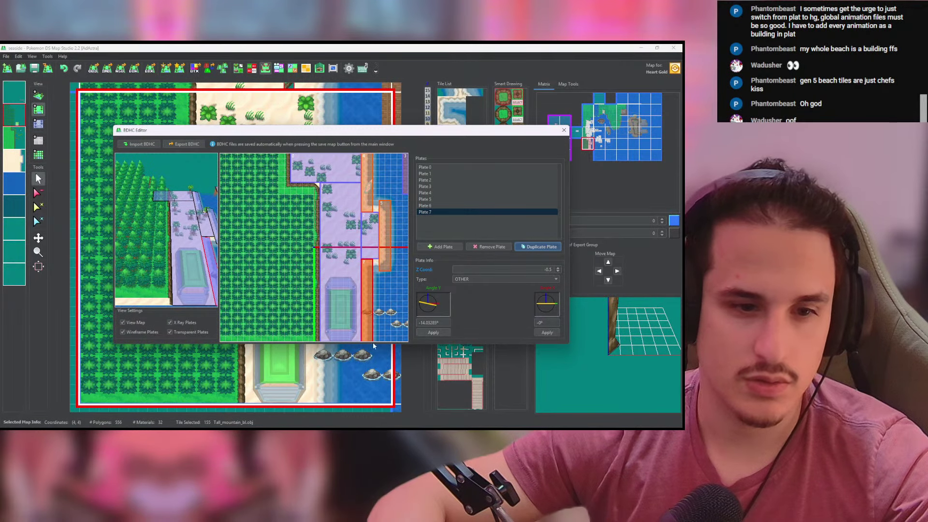
pyautogui.moveTo(374, 342); pyautogui.dragTo(394, 268)
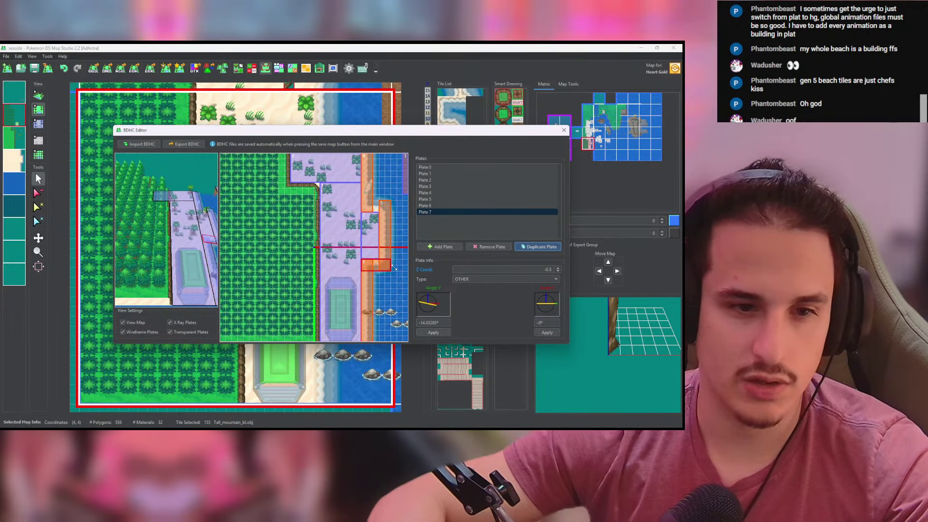
pyautogui.click(477, 280)
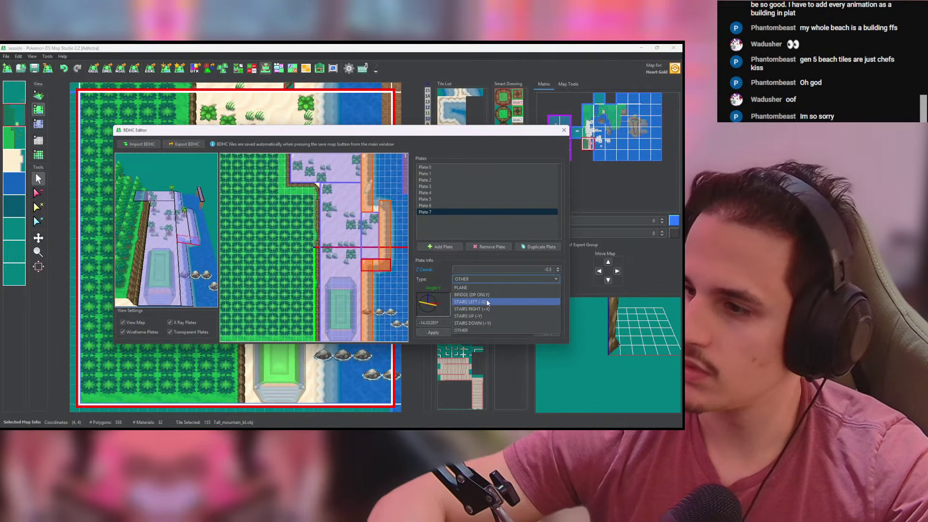
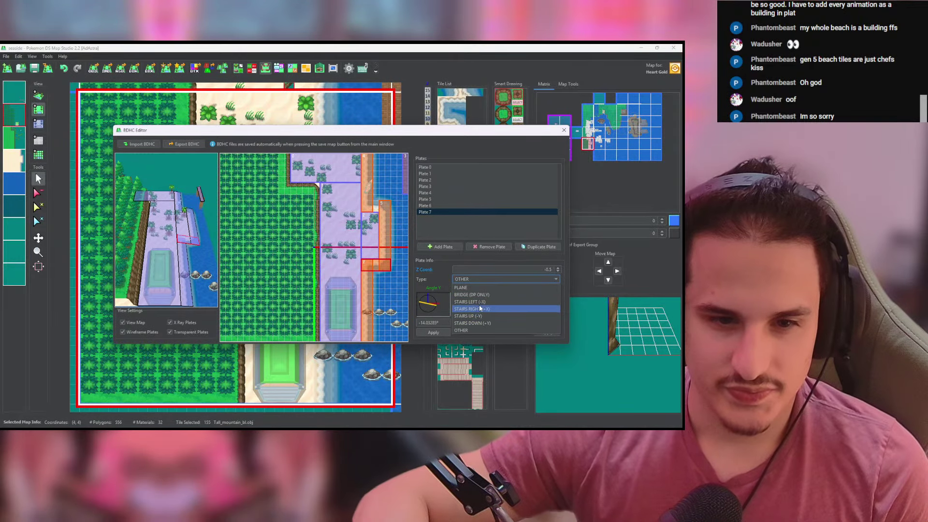
pyautogui.click(481, 317)
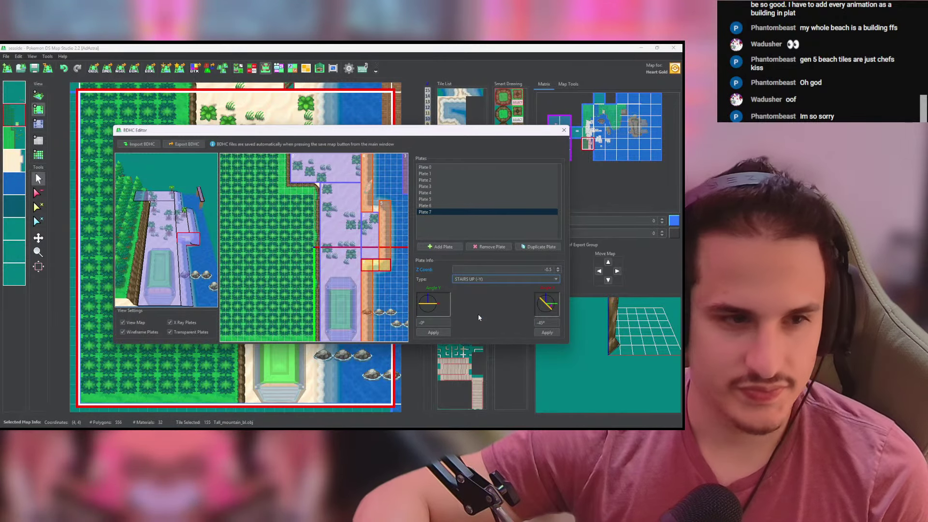
pyautogui.click(440, 294)
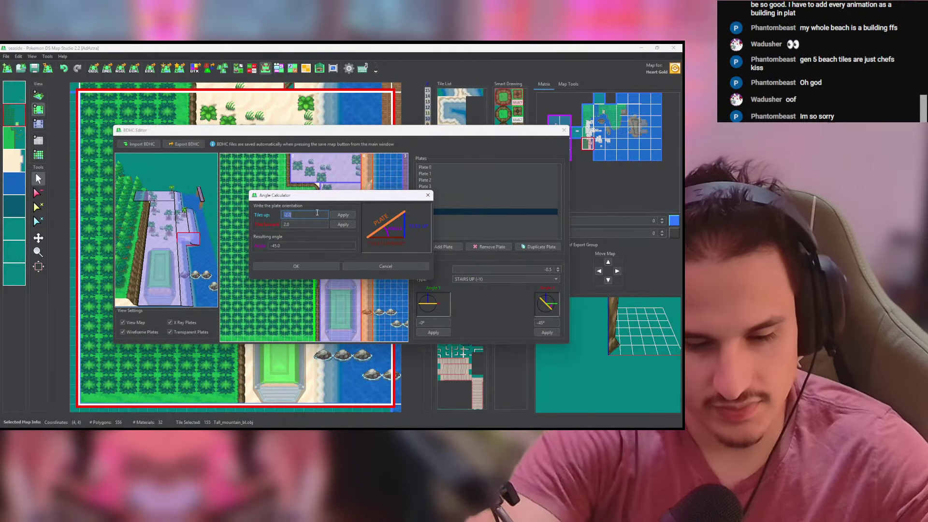
pyautogui.write('-0.5')
pyautogui.click(342, 215)
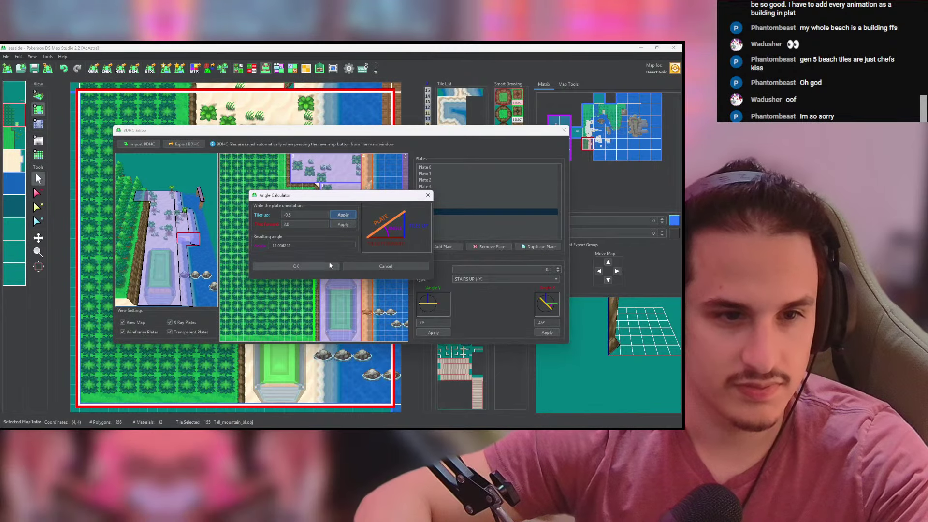
pyautogui.click(324, 266)
pyautogui.moveTo(177, 230); pyautogui.dragTo(128, 227, button='right')
pyautogui.scroll(3, 128, 227)
pyautogui.moveTo(128, 227); pyautogui.dragTo(191, 237)
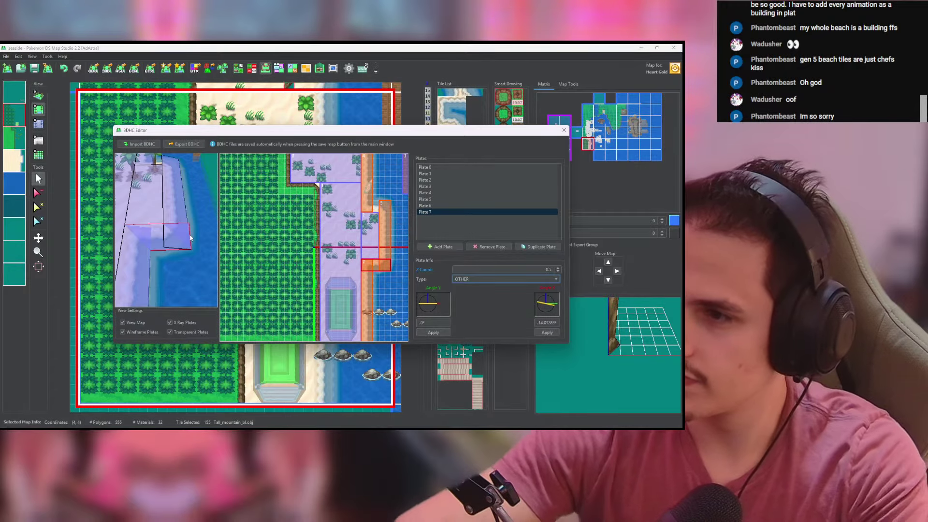
pyautogui.moveTo(191, 238); pyautogui.dragTo(175, 239)
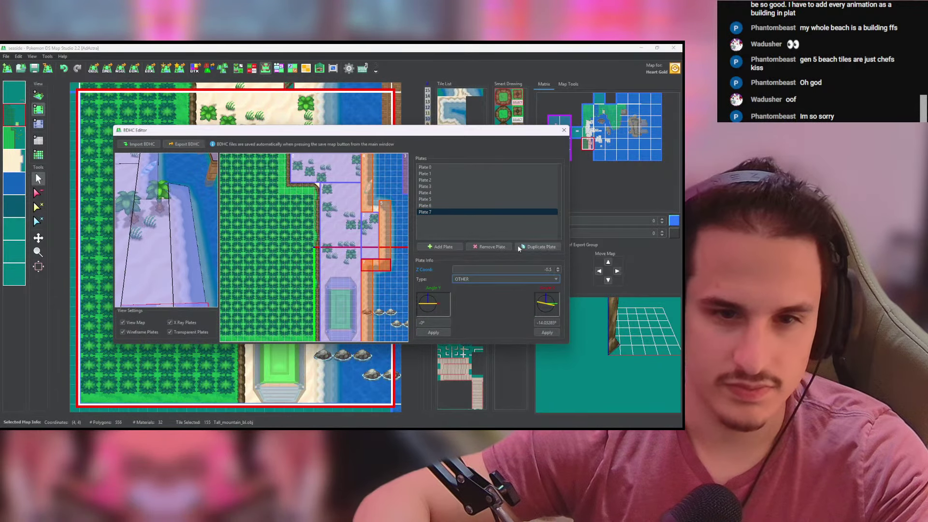
# Step: Duplicate the bulge's southern slope plate, move the copy to the bulge's northern edge and set its slope to 0.5 tiles up
pyautogui.click(536, 247)
pyautogui.moveTo(380, 262); pyautogui.dragTo(380, 203)
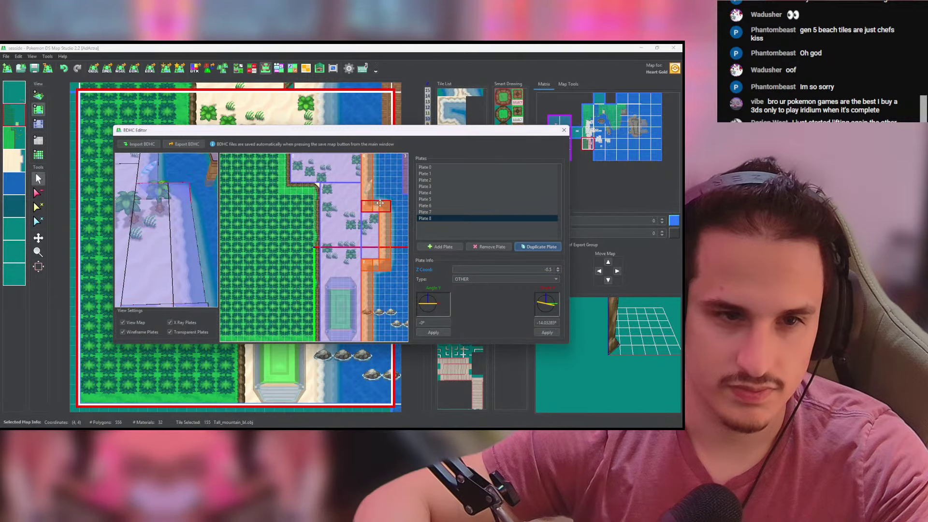
pyautogui.click(552, 313)
pyautogui.write('0.5')
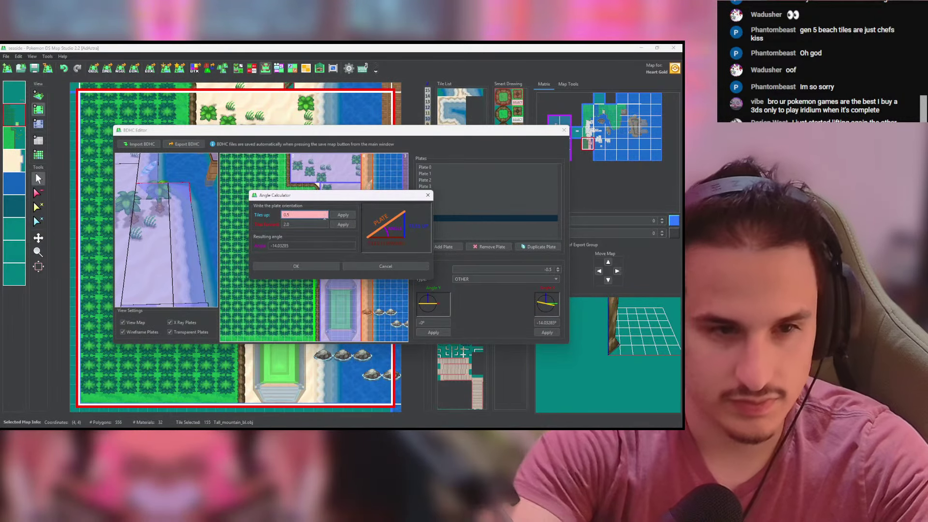
pyautogui.click(346, 215)
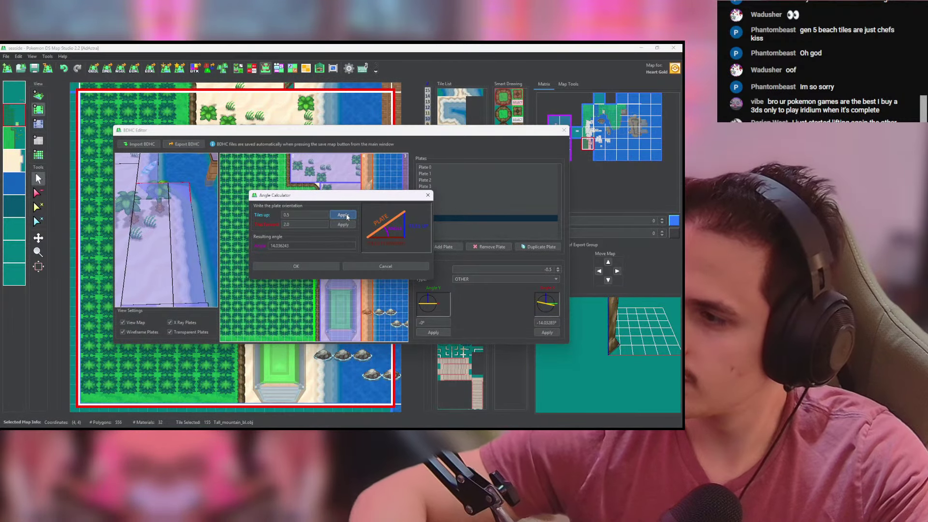
pyautogui.click(317, 267)
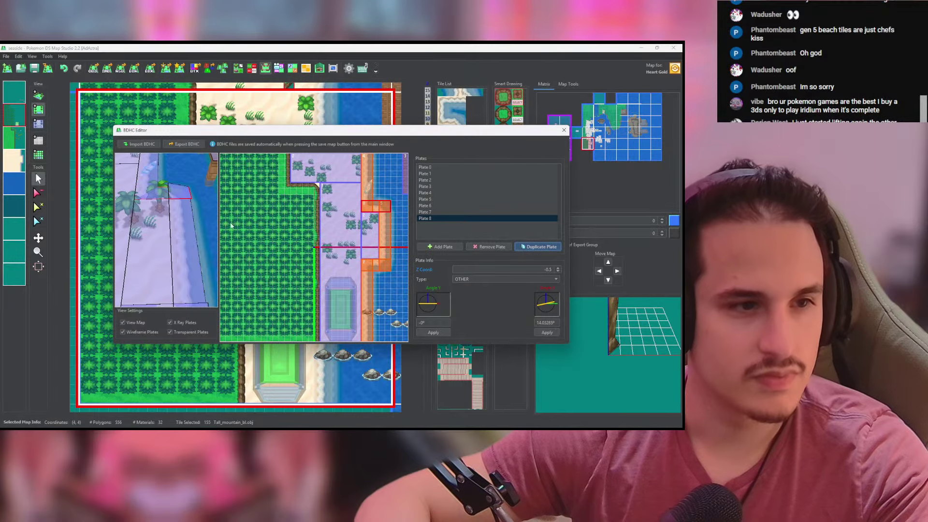
pyautogui.moveTo(181, 205); pyautogui.dragTo(174, 228)
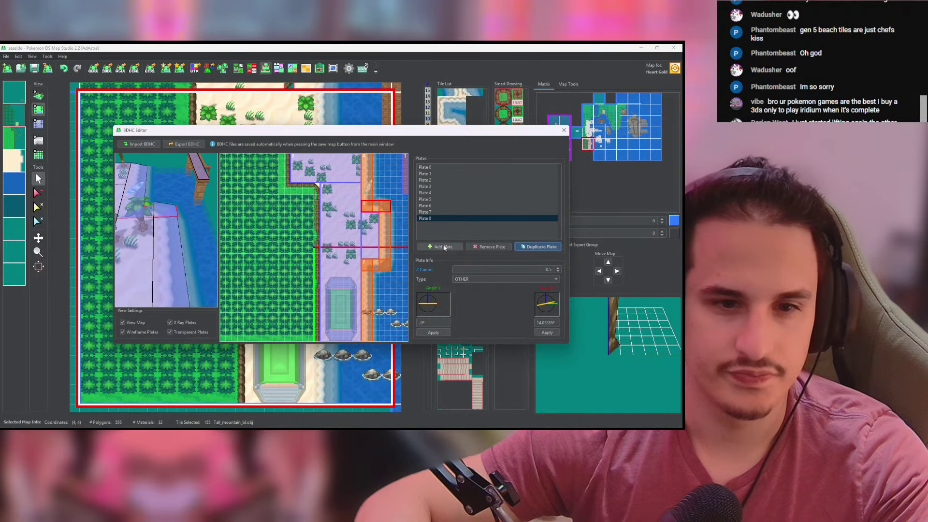
# Step: Add a plate with Z coordinate -0.5 over the northern water and fit a duplicate over the water east of the sand bulge
pyautogui.click(444, 248)
pyautogui.moveTo(318, 252); pyautogui.dragTo(404, 201)
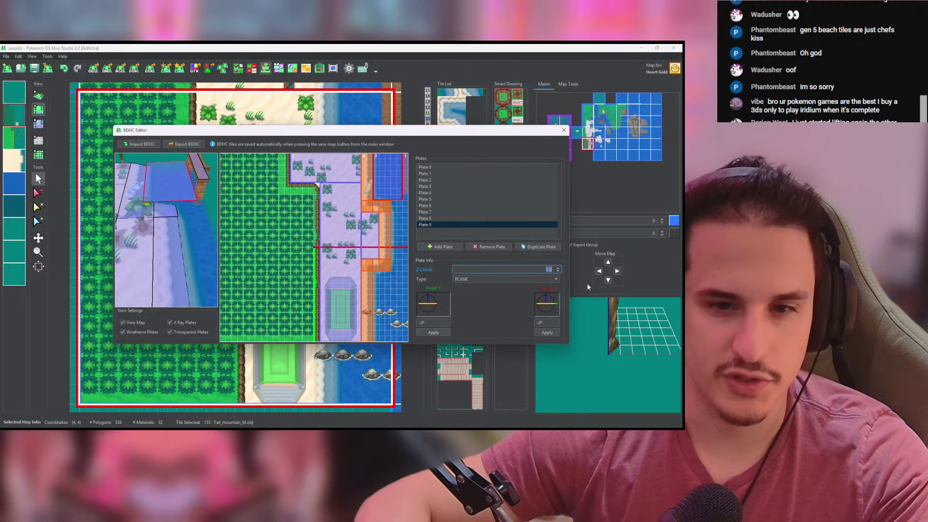
pyautogui.write('-0.5')
pyautogui.press('Tab')
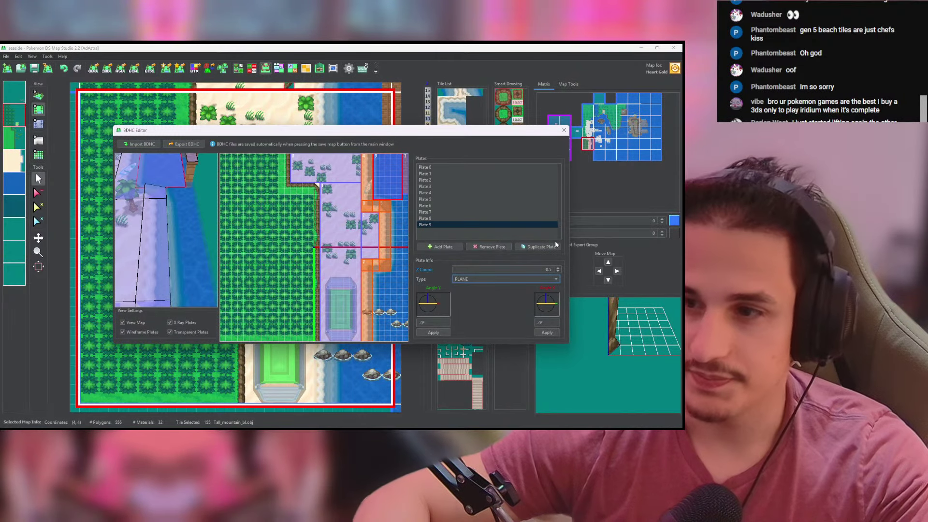
pyautogui.click(542, 247)
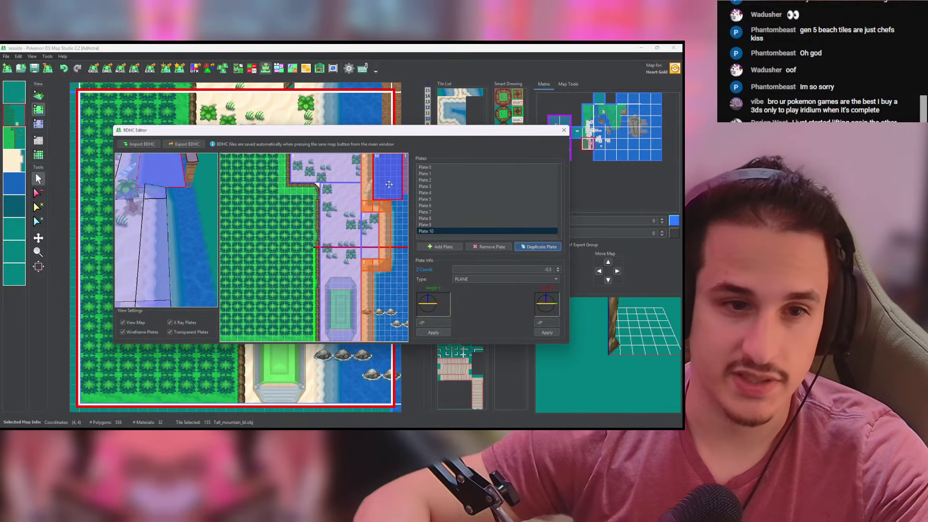
pyautogui.moveTo(389, 185); pyautogui.dragTo(398, 317)
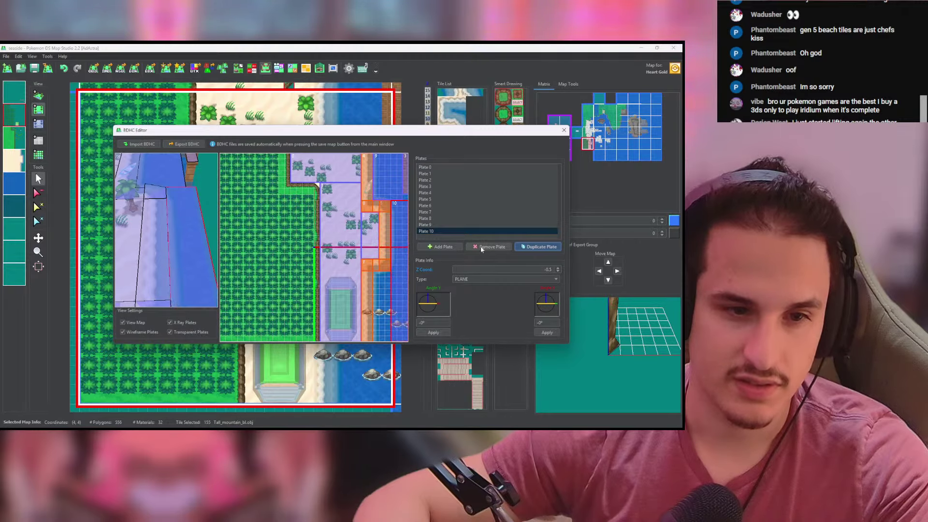
# Step: Duplicate the eastern water plate and fit the copy over the remaining water beside the southern shoreline, below the sand bulge
pyautogui.click(541, 247)
pyautogui.moveTo(406, 219); pyautogui.dragTo(380, 198)
pyautogui.click(381, 220)
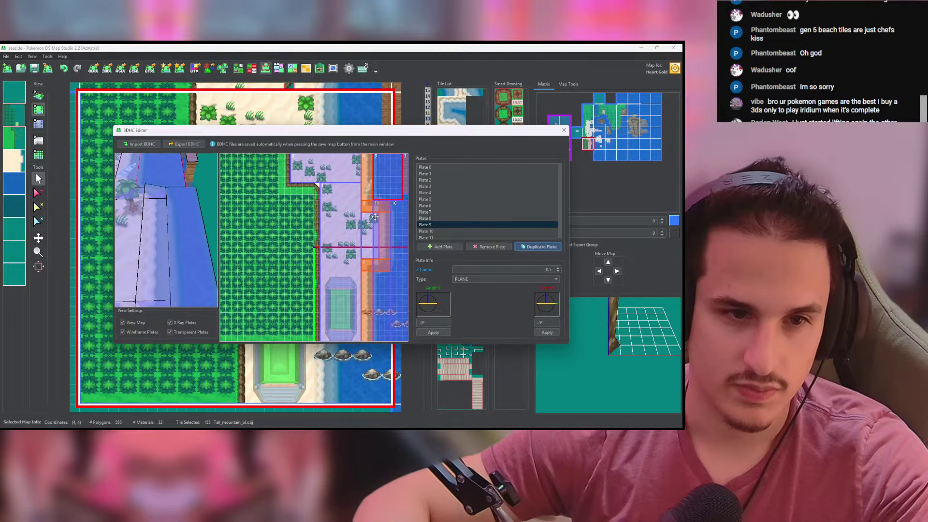
pyautogui.click(375, 205)
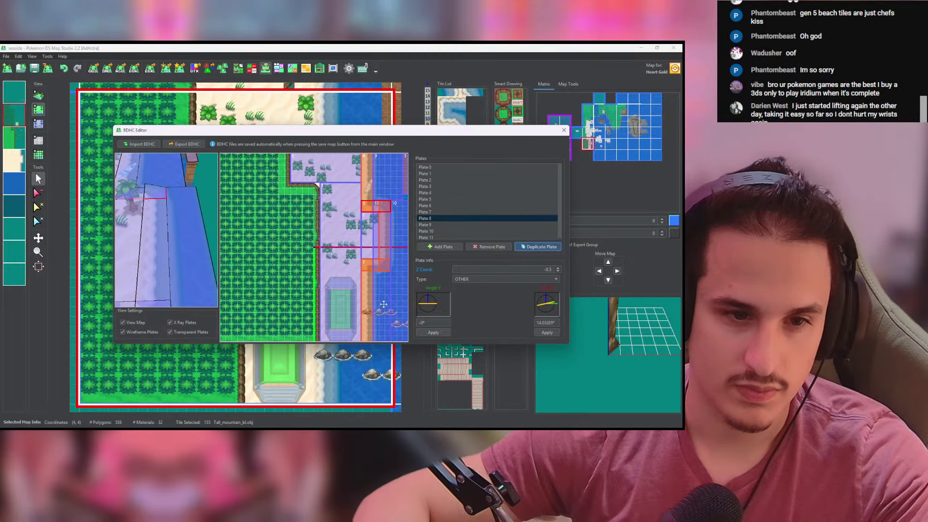
pyautogui.click(373, 204)
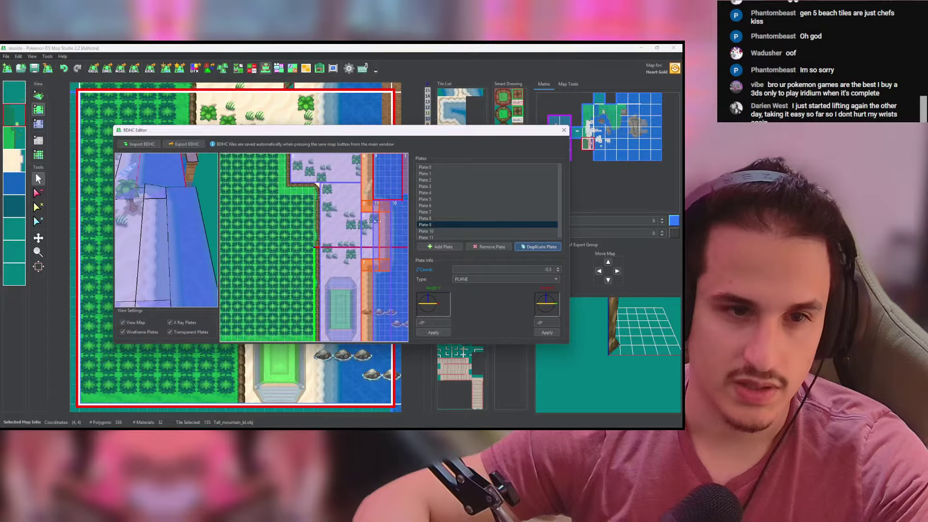
pyautogui.moveTo(377, 221); pyautogui.dragTo(375, 290)
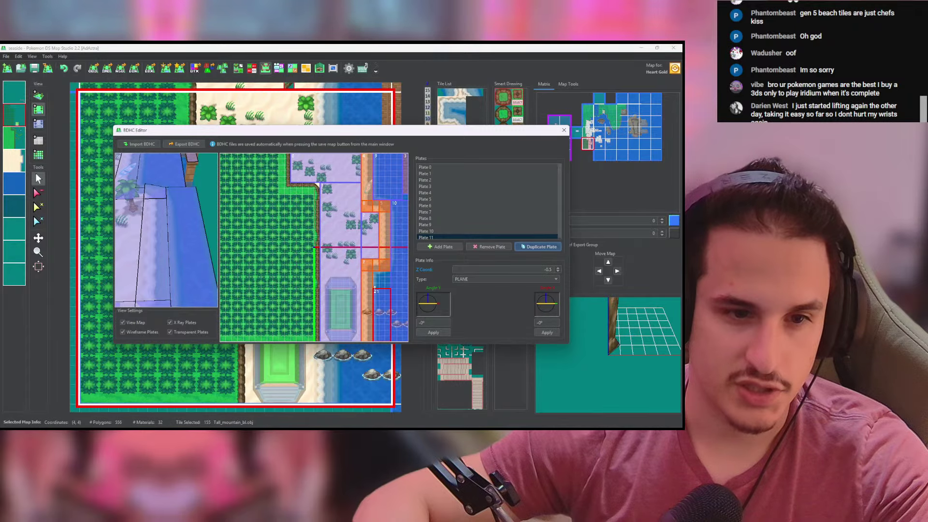
# Step: Duplicate the southern water plate and shrink the copy to fit the small gap at the southern end of the eastern walkway
pyautogui.click(526, 246)
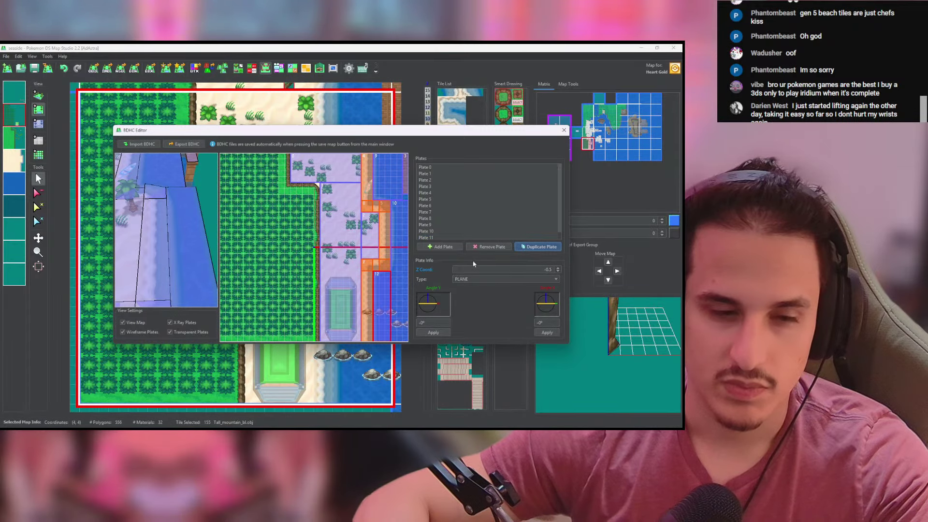
pyautogui.moveTo(383, 286); pyautogui.dragTo(404, 209)
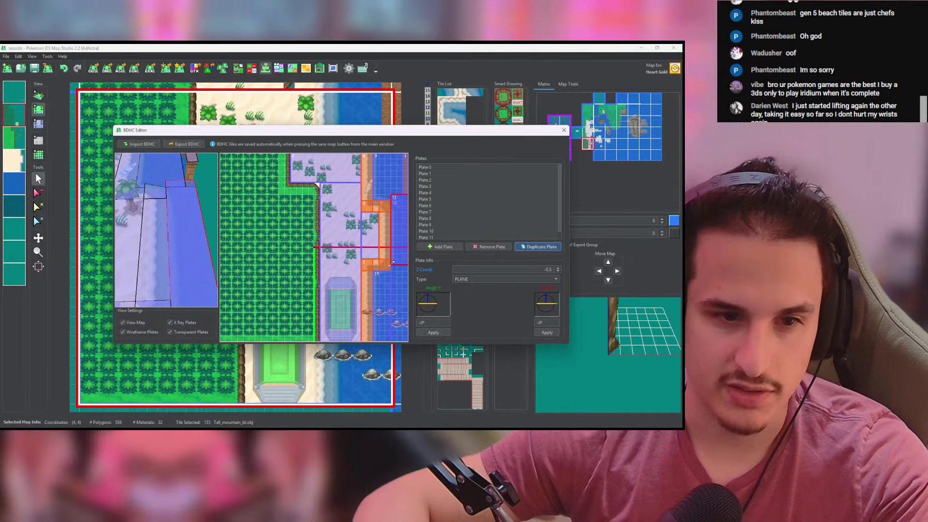
pyautogui.moveTo(392, 263); pyautogui.dragTo(404, 196)
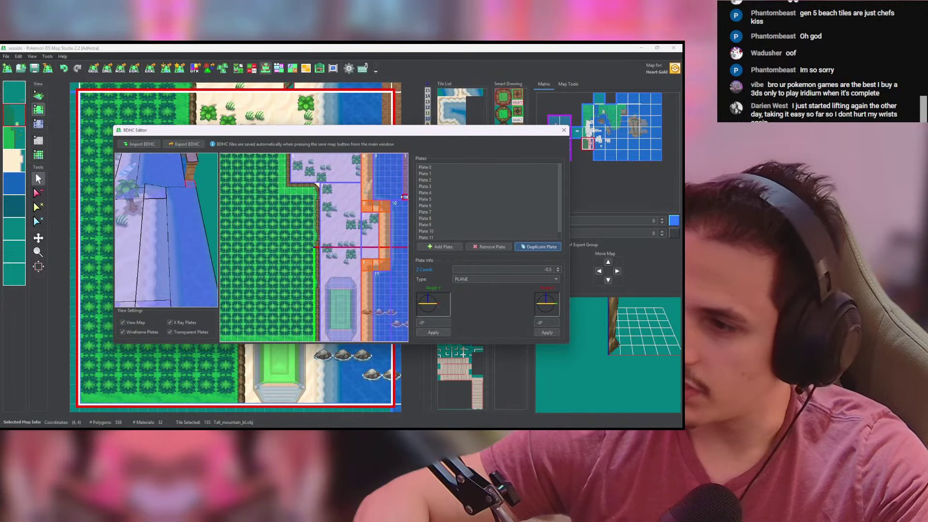
# Step: Close the current map's height plates and open the BDHC editor for the neighbouring map to the east
pyautogui.moveTo(186, 207)
pyautogui.mouseDown()
pyautogui.moveTo(180, 198)
pyautogui.moveTo(183, 215)
pyautogui.mouseUp()
pyautogui.moveTo(217, 186)
pyautogui.mouseDown()
pyautogui.moveTo(231, 185)
pyautogui.moveTo(218, 190)
pyautogui.mouseUp()
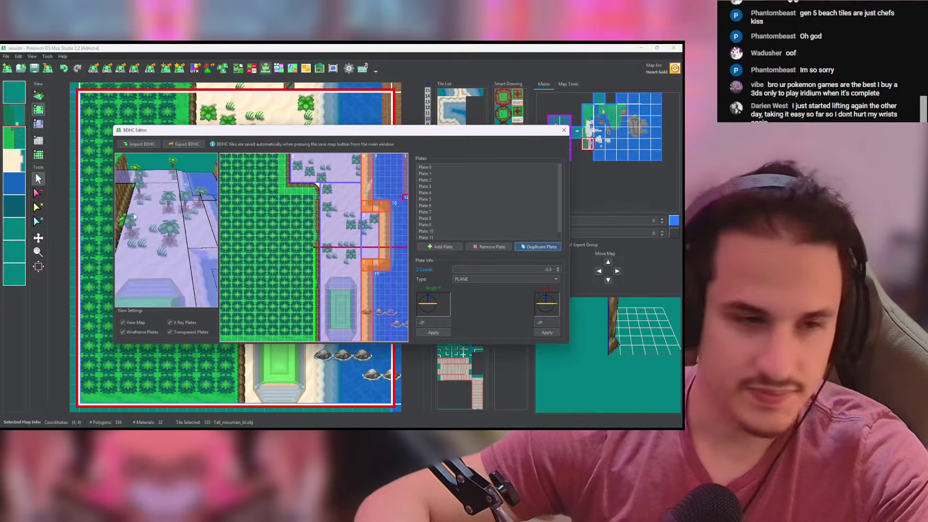
pyautogui.scroll(-7, 134, 217)
pyautogui.moveTo(134, 217); pyautogui.dragTo(167, 229)
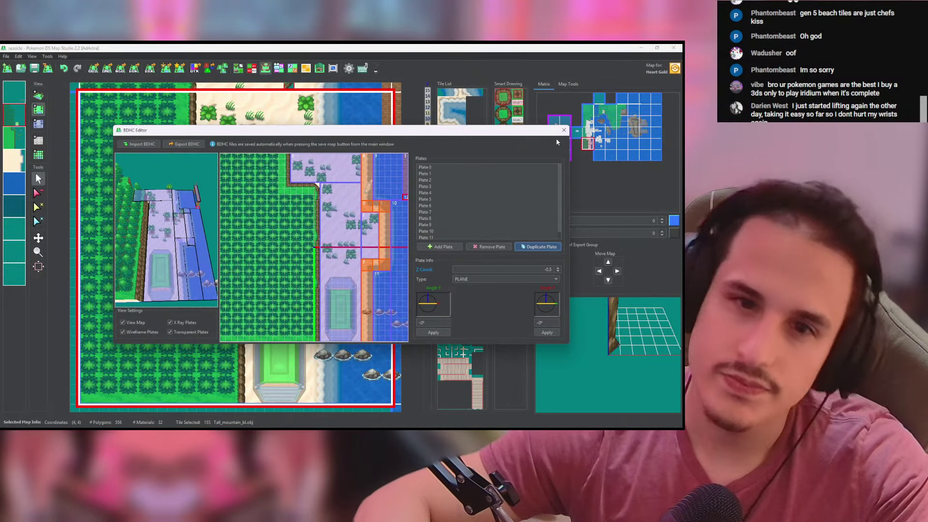
pyautogui.click(564, 130)
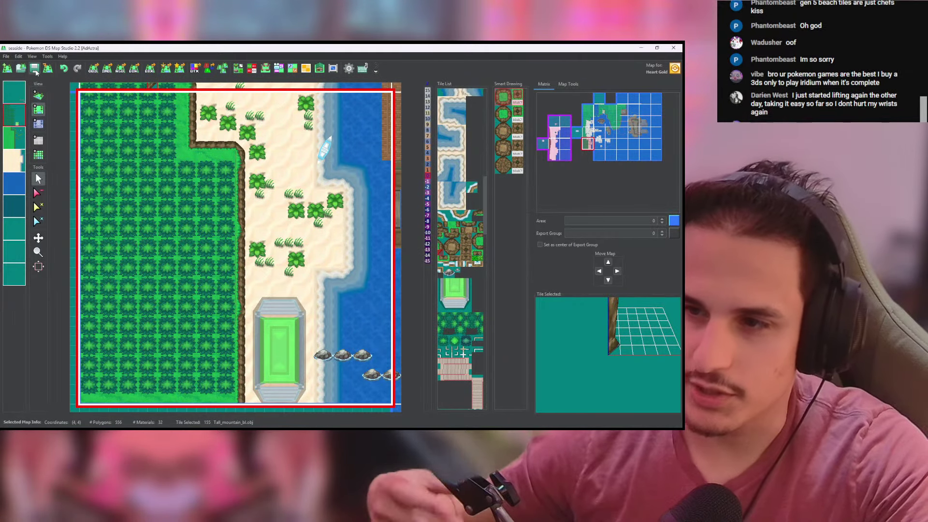
pyautogui.press('Right')
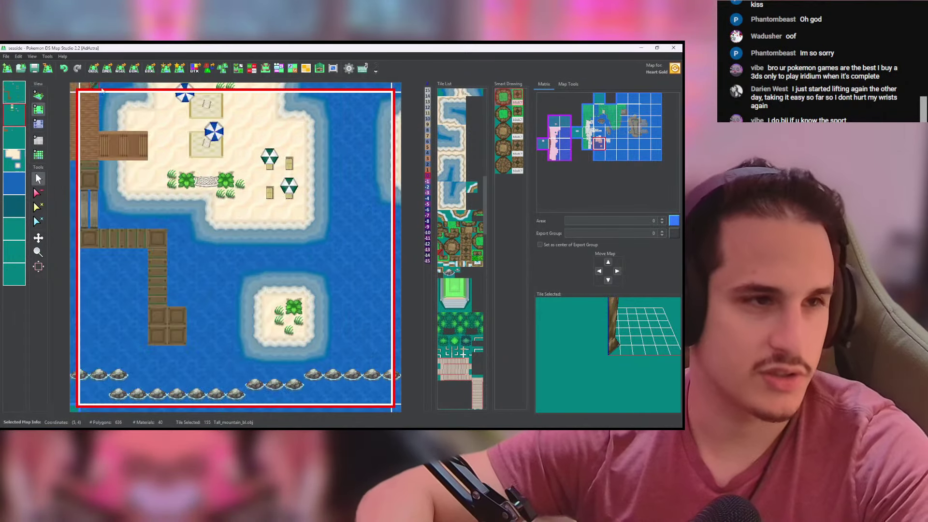
pyautogui.click(266, 68)
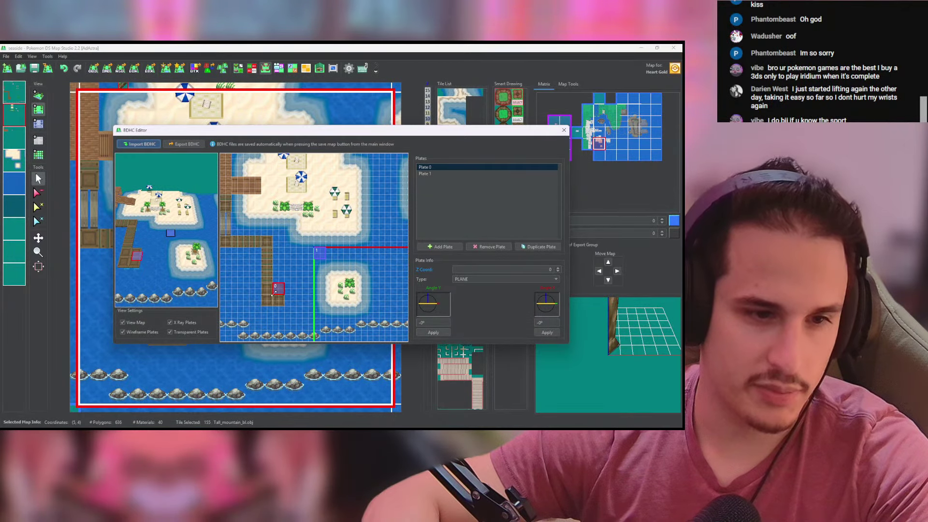
# Step: Fit Plate 0 over the square wooden platform at the southern end of the walkway and set its Z coordinate to 1.5
pyautogui.moveTo(274, 293); pyautogui.dragTo(258, 309)
pyautogui.moveTo(144, 282); pyautogui.dragTo(156, 221)
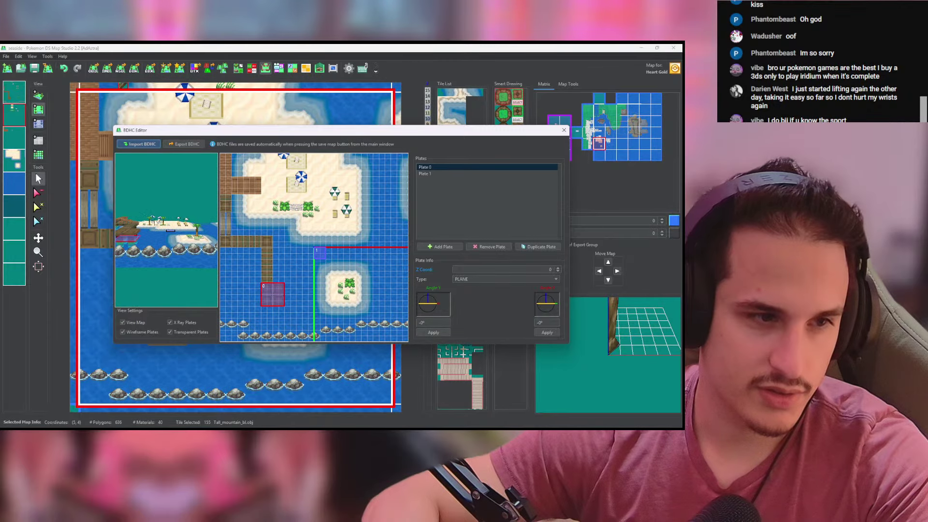
pyautogui.click(558, 269)
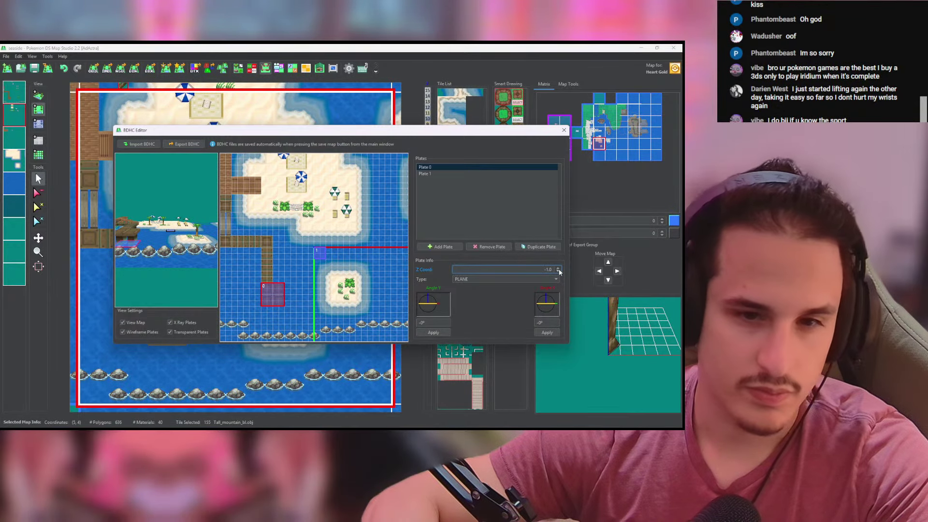
pyautogui.click(559, 271)
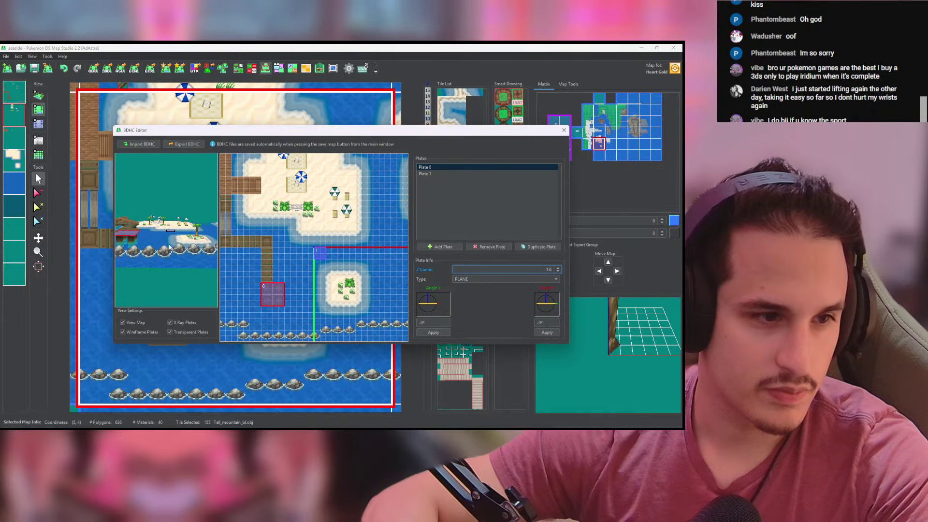
pyautogui.scroll(5, 169, 247)
pyautogui.moveTo(169, 247); pyautogui.dragTo(211, 239, button='right')
pyautogui.moveTo(212, 239); pyautogui.dragTo(166, 223)
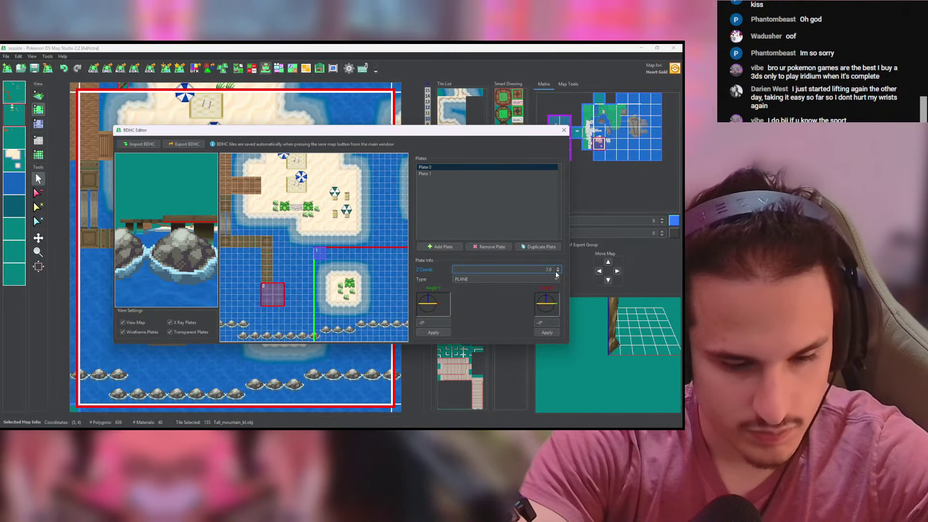
pyautogui.hotkey('ctrl', 'a')
pyautogui.write('1.5')
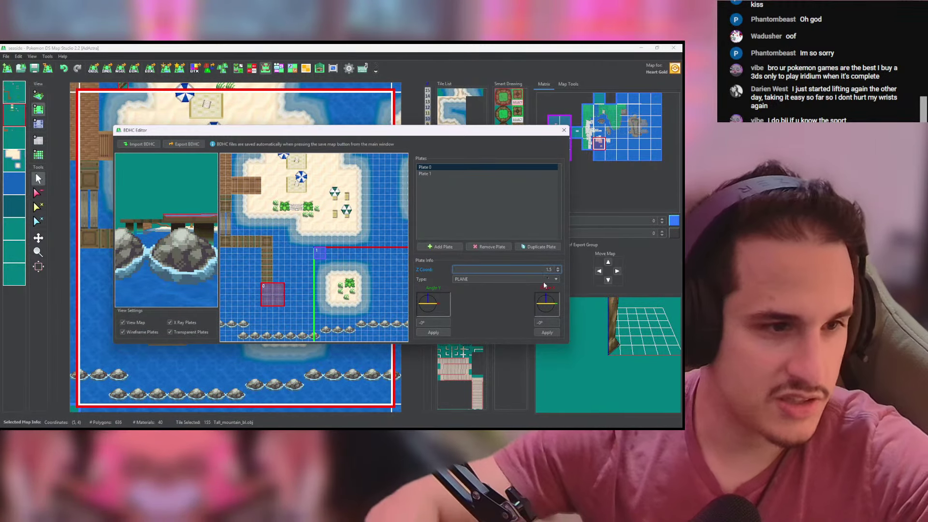
pyautogui.moveTo(190, 212); pyautogui.dragTo(183, 263)
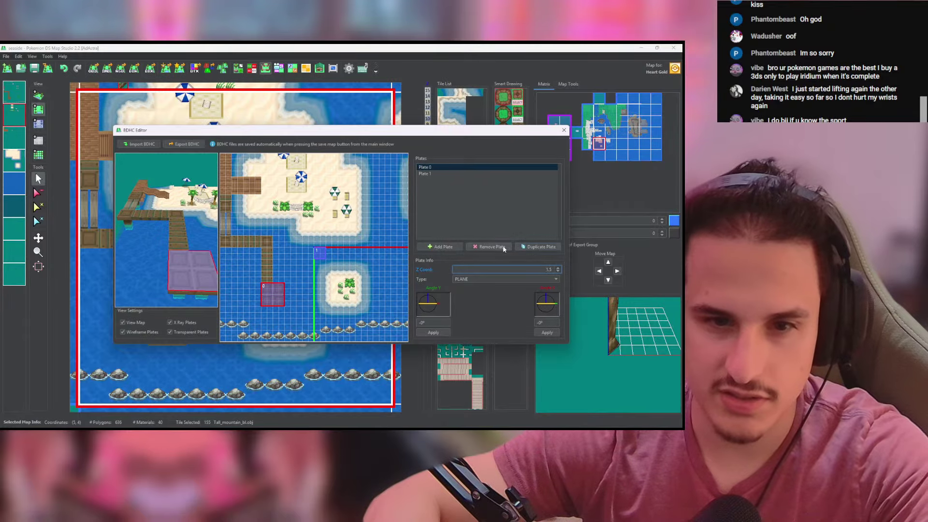
# Step: Duplicate the platform plate twice, fitting one copy over the north-south walkway section and the other over the boardwalk along the western edge
pyautogui.click(538, 247)
pyautogui.moveTo(272, 290); pyautogui.dragTo(222, 164)
pyautogui.click(556, 247)
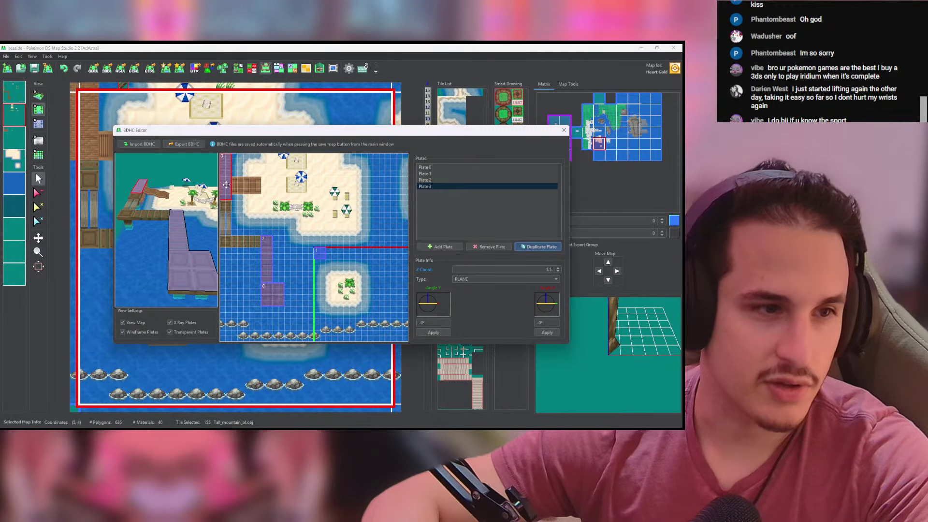
pyautogui.moveTo(224, 199); pyautogui.dragTo(224, 245)
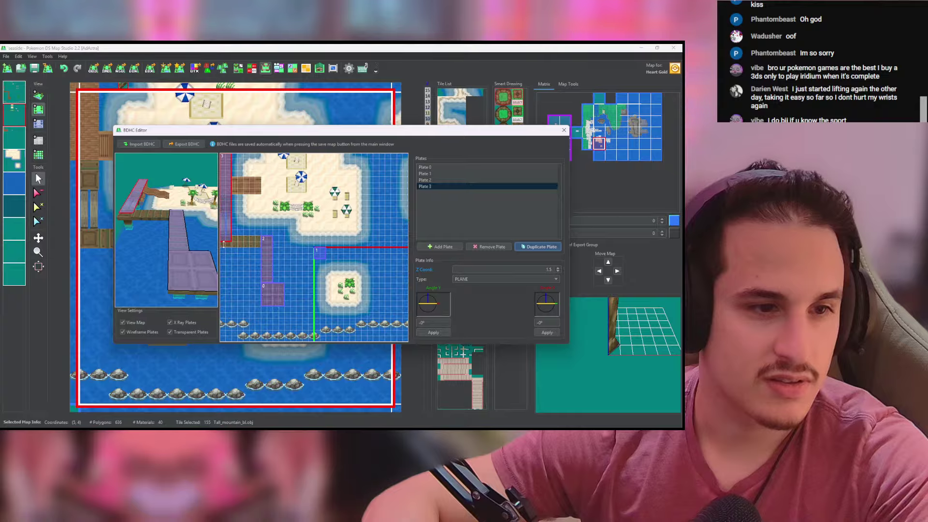
# Step: Fit Plate 1 over the east-west walkway section between the boardwalk and the southern walkway, with Z coordinate 1.5
pyautogui.moveTo(320, 254); pyautogui.dragTo(237, 241)
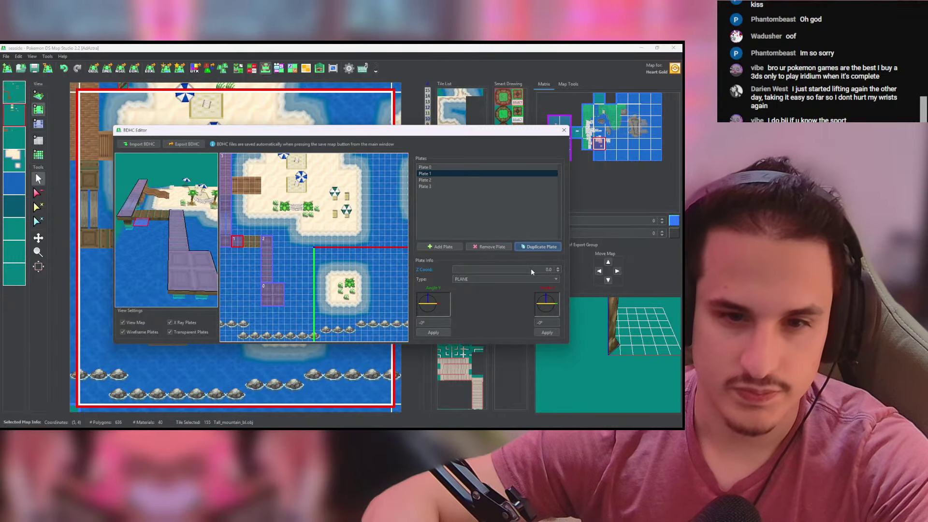
pyautogui.moveTo(531, 270); pyautogui.dragTo(577, 269)
pyautogui.write('1.5')
pyautogui.press('Return')
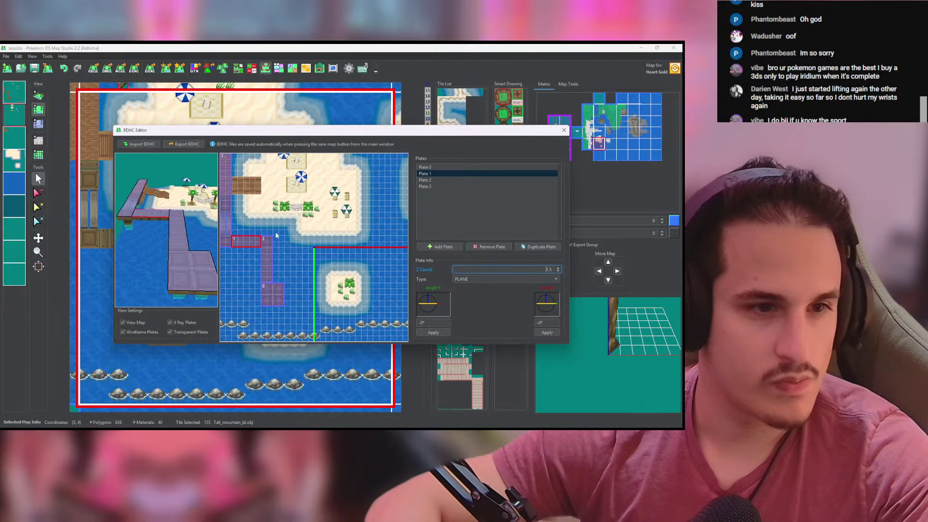
# Step: Add a plate over the westernmost slope of the wooden ramp to the beach and set its type to STAIRS LEFT (-X)
pyautogui.moveTo(161, 186); pyautogui.dragTo(166, 257)
pyautogui.scroll(4, 172, 225)
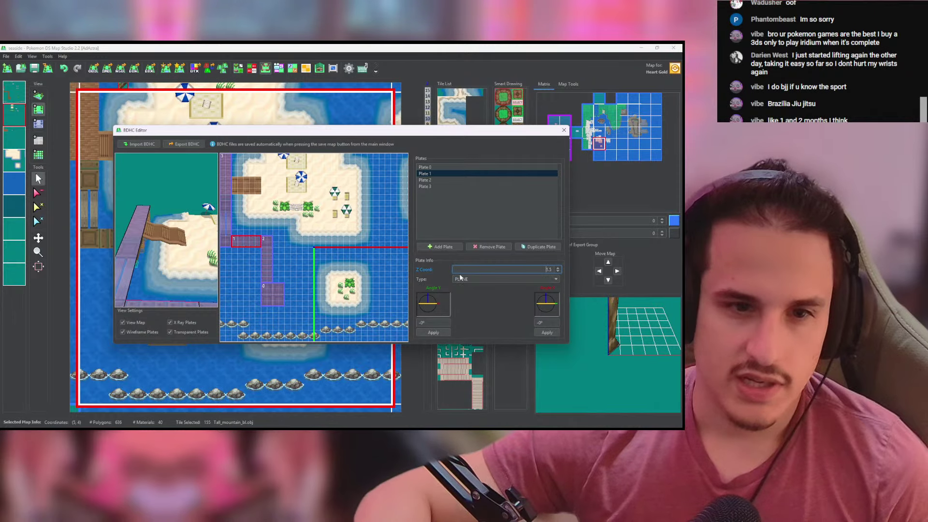
pyautogui.click(442, 247)
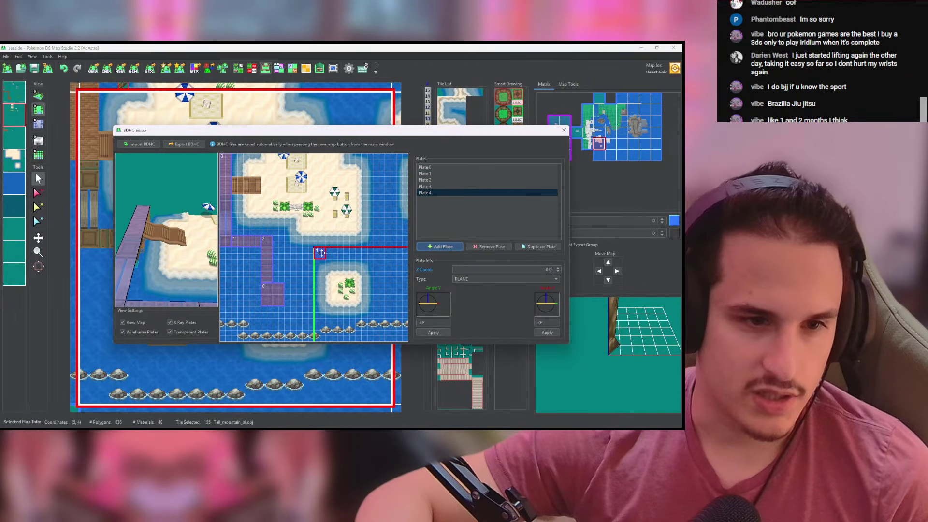
pyautogui.moveTo(322, 253); pyautogui.dragTo(236, 183)
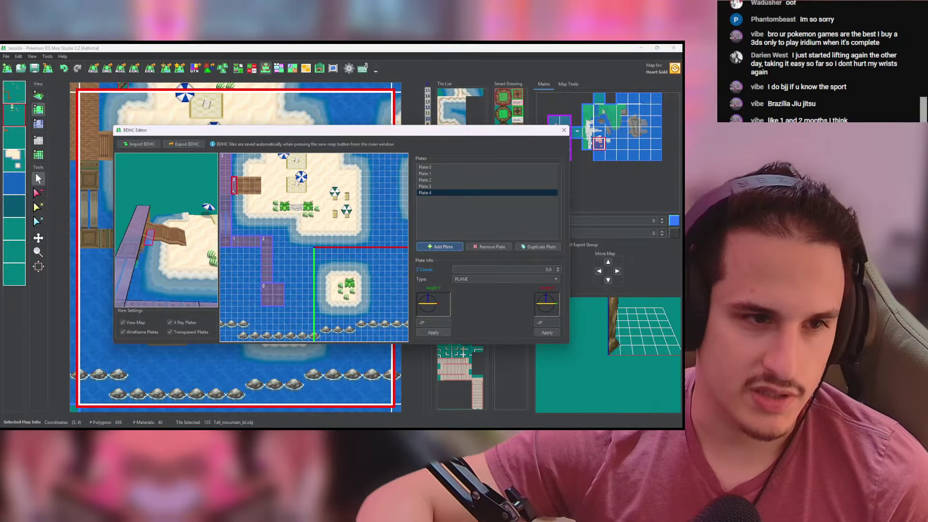
pyautogui.click(468, 281)
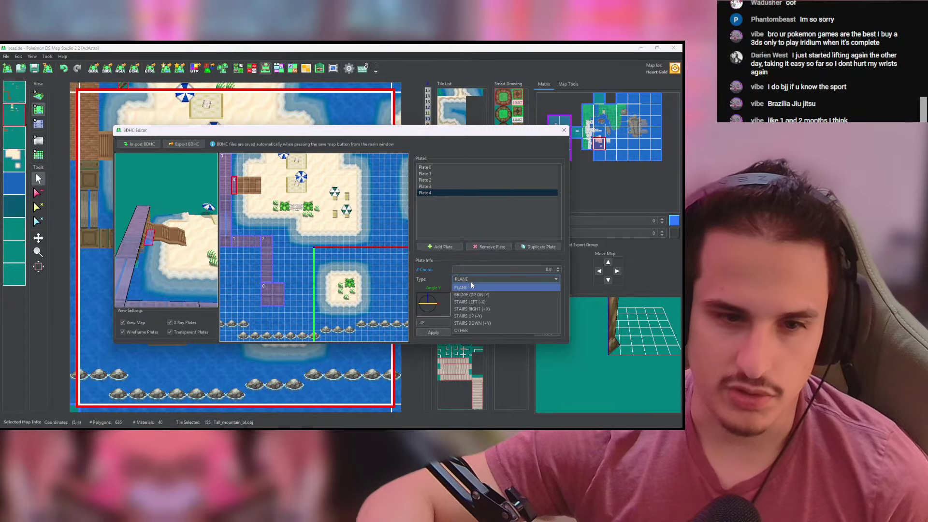
pyautogui.click(467, 310)
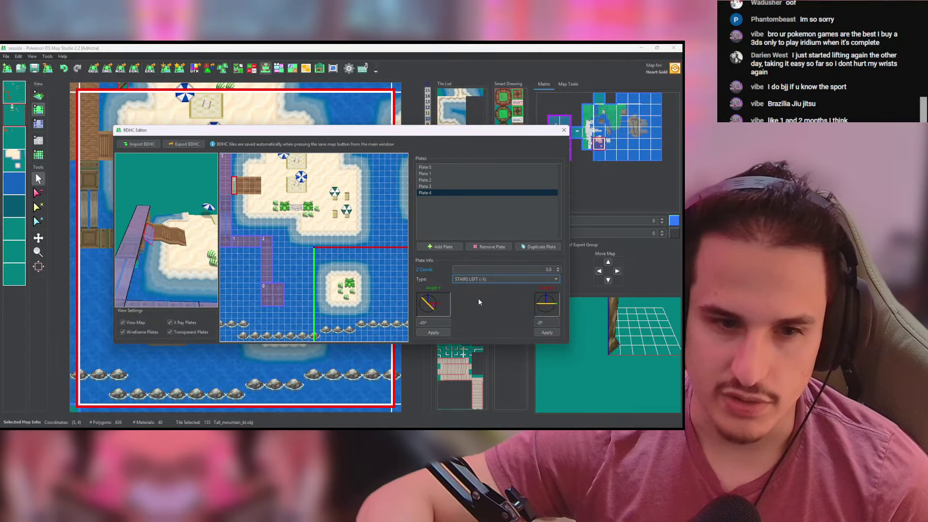
# Step: Set the ramp plate's slope to -0.5 tiles up with the Angle Calculator
pyautogui.click(433, 306)
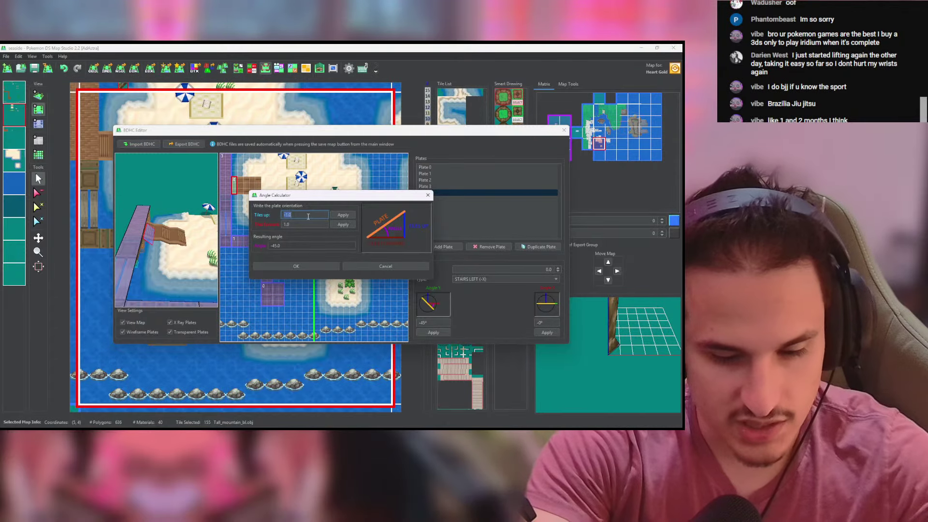
pyautogui.write('-0.5')
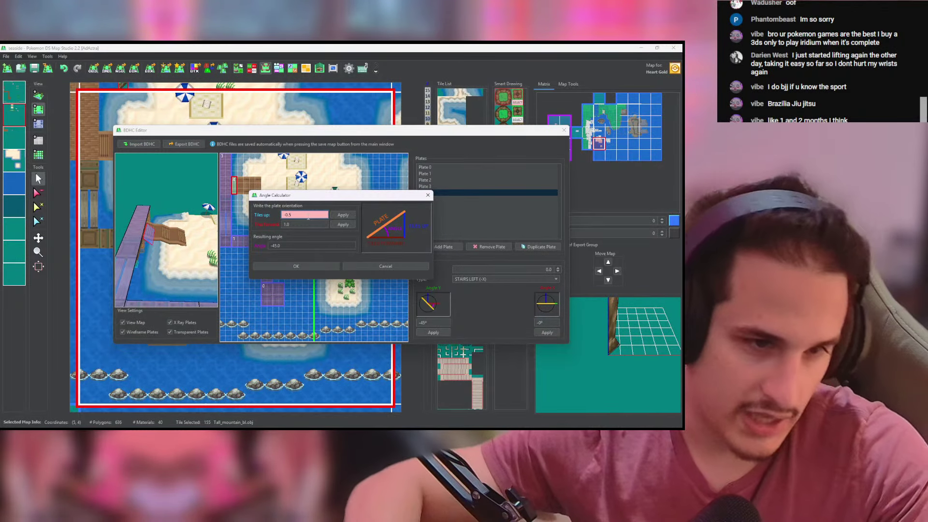
pyautogui.click(342, 216)
pyautogui.click(321, 267)
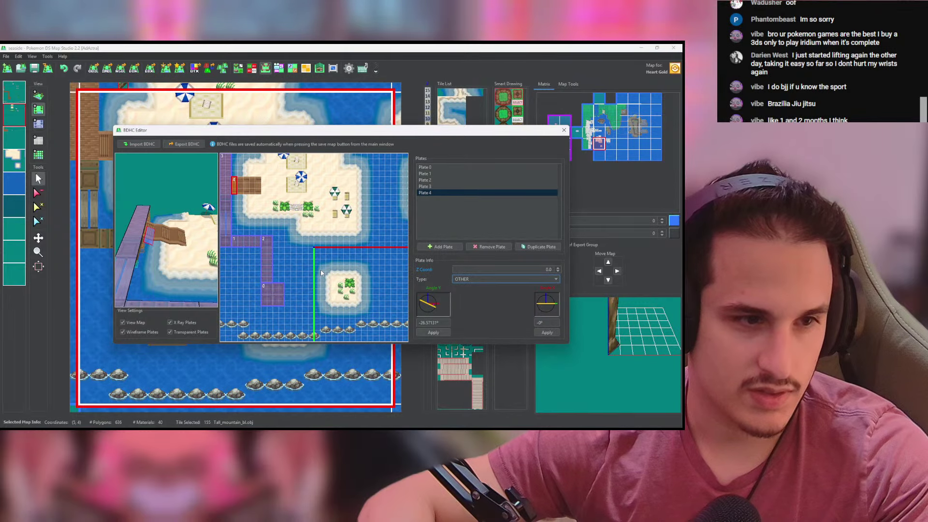
# Step: Set the western ramp plate's Z coordinate to 1, after trying 0.5
pyautogui.write('0.5')
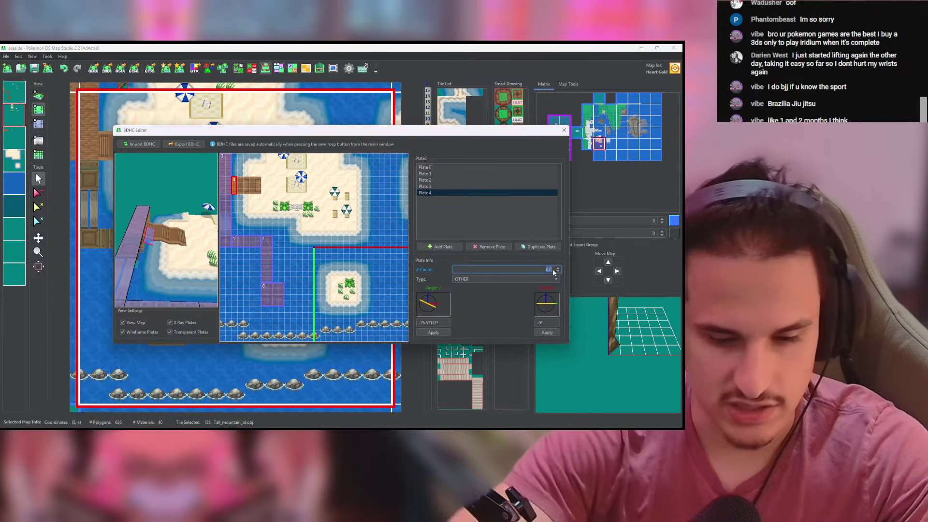
pyautogui.press('Tab')
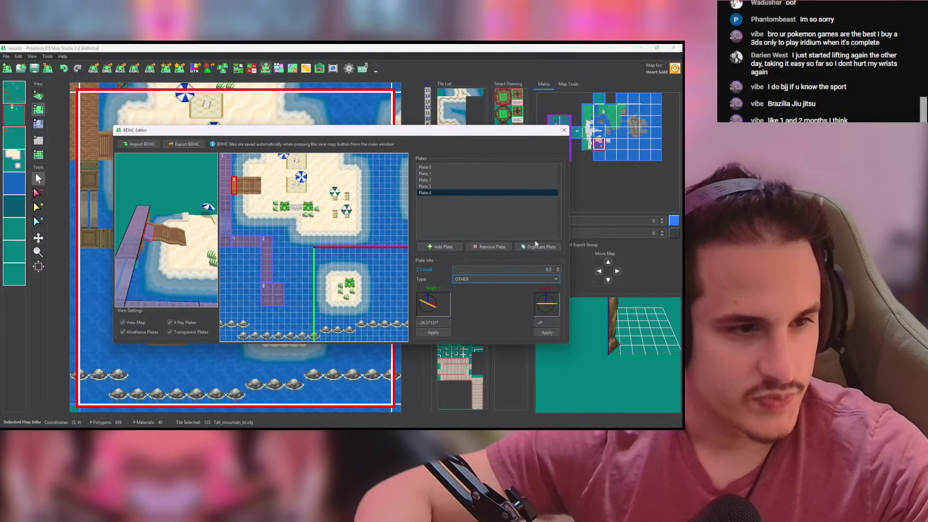
pyautogui.moveTo(546, 270); pyautogui.dragTo(592, 269)
pyautogui.write('1')
pyautogui.press('Tab')
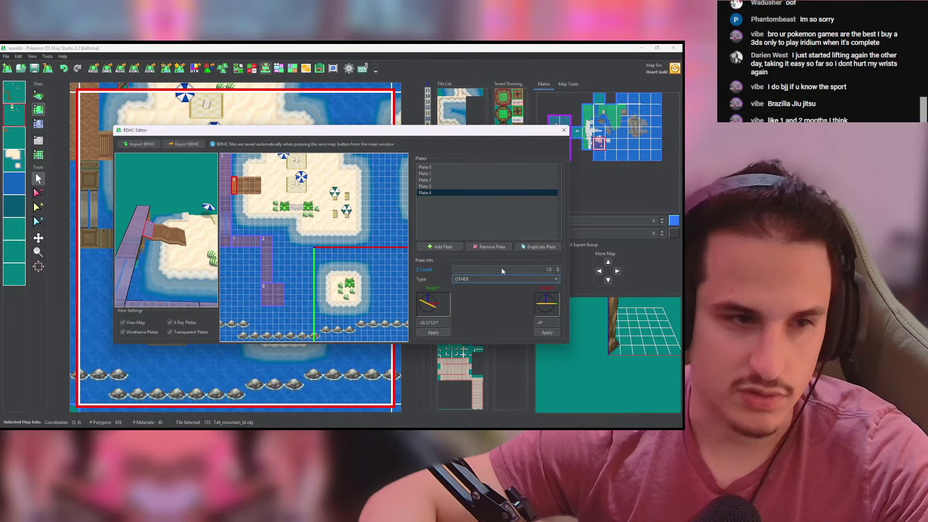
# Step: Duplicate the western ramp plate, move the copy to the middle slope of the ramp and set its Z coordinate to 0.5
pyautogui.click(541, 247)
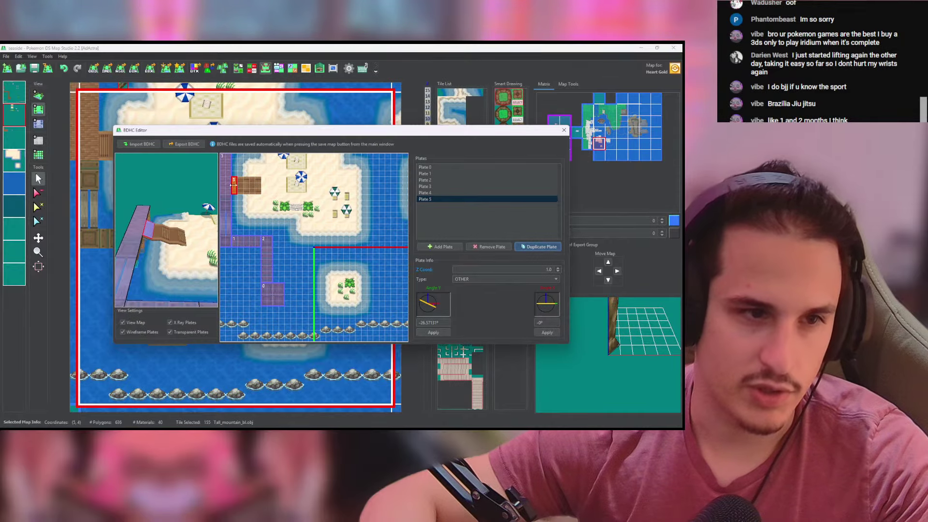
pyautogui.moveTo(234, 185); pyautogui.dragTo(247, 182)
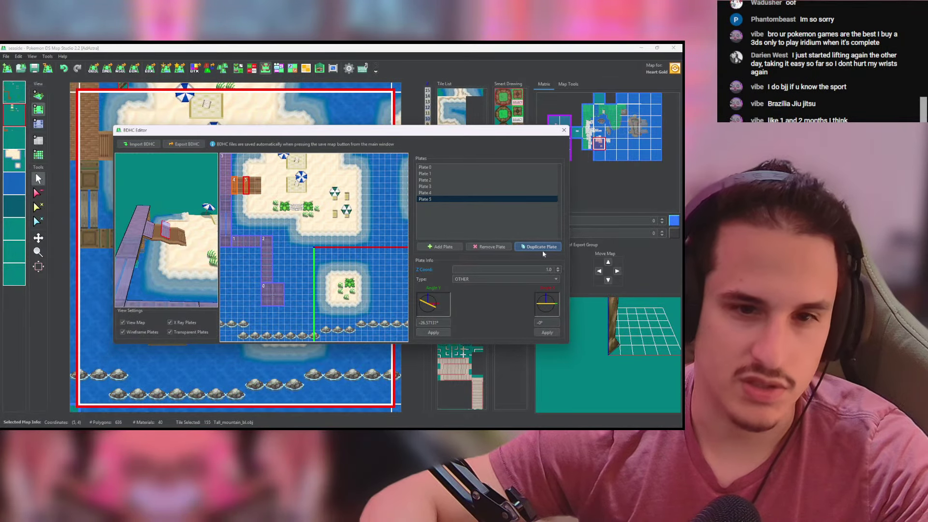
pyautogui.doubleClick(546, 270)
pyautogui.write('0.5')
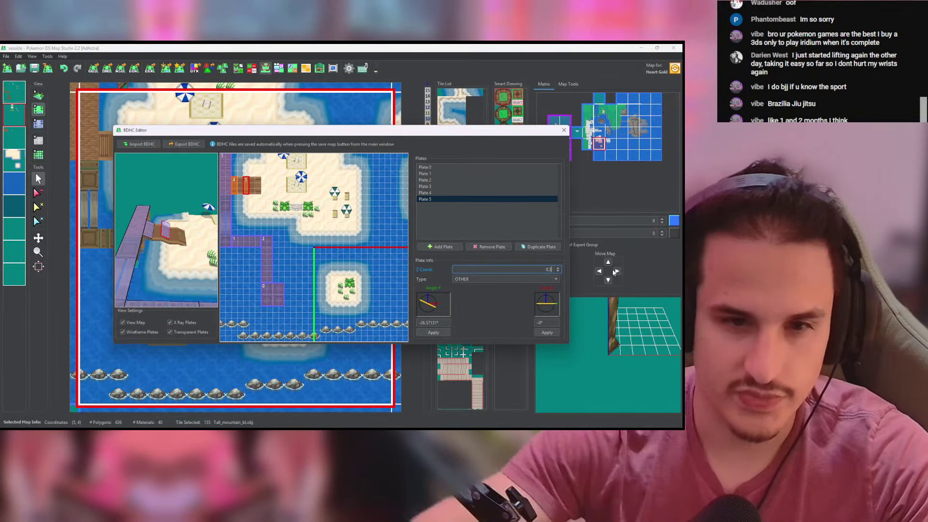
pyautogui.press('Tab')
# Step: Duplicate the middle ramp plate, move the copy to the ramp's eastern end and set its Z coordinate to 0
pyautogui.click(526, 247)
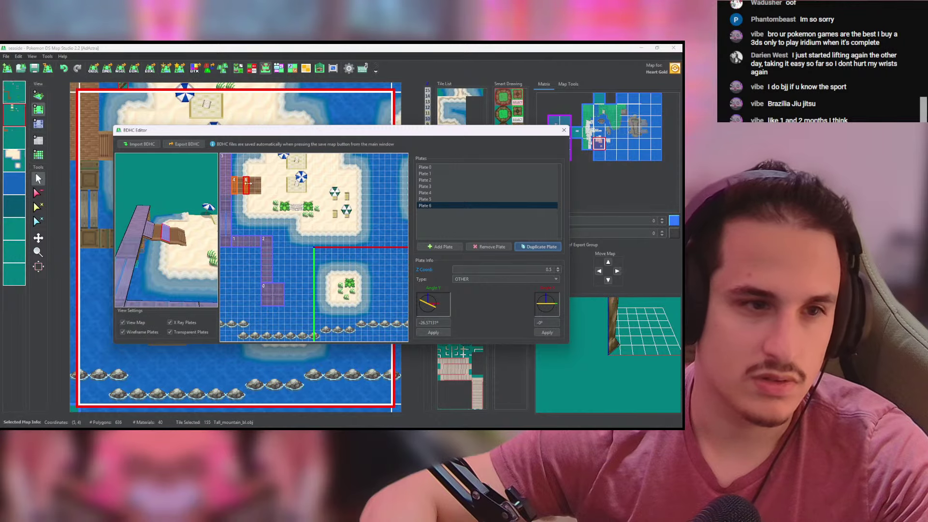
pyautogui.moveTo(248, 182); pyautogui.dragTo(260, 181)
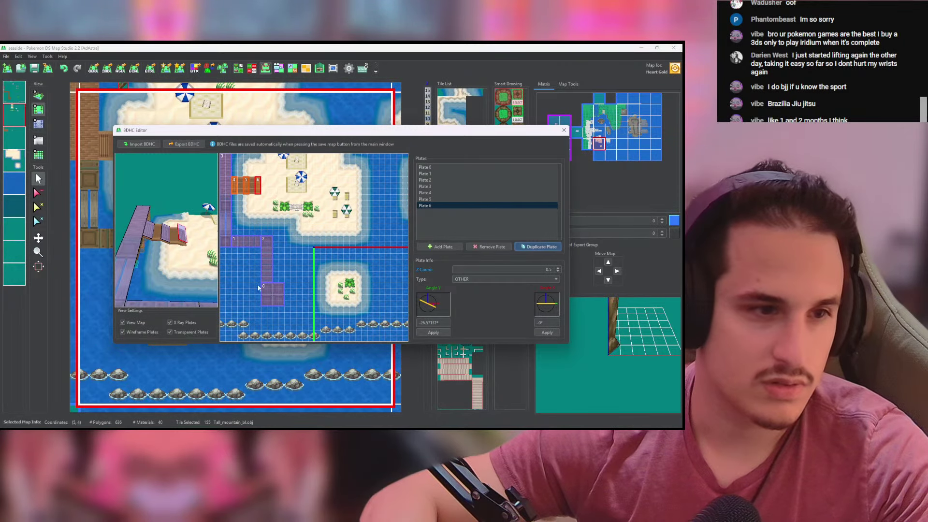
pyautogui.doubleClick(535, 271)
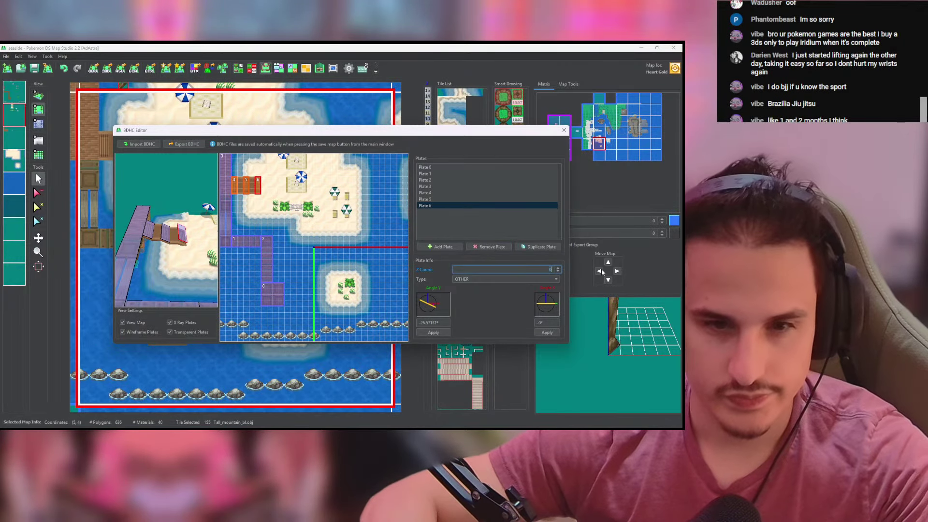
pyautogui.write('0')
pyautogui.press('Tab')
# Step: Duplicate the western walkway plate, fit the copy to the ramp's upper flat landing and set its Z coordinate to 1
pyautogui.moveTo(194, 260); pyautogui.dragTo(181, 243)
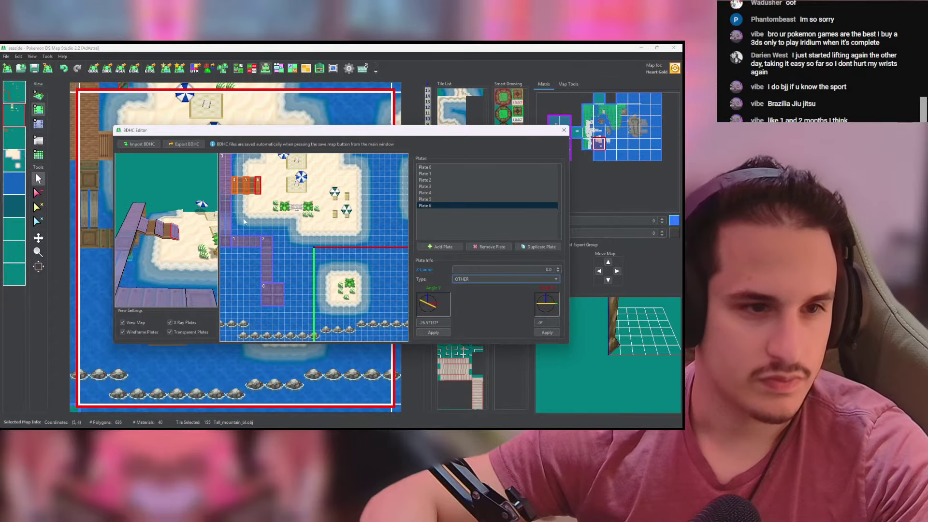
pyautogui.click(226, 184)
pyautogui.click(544, 248)
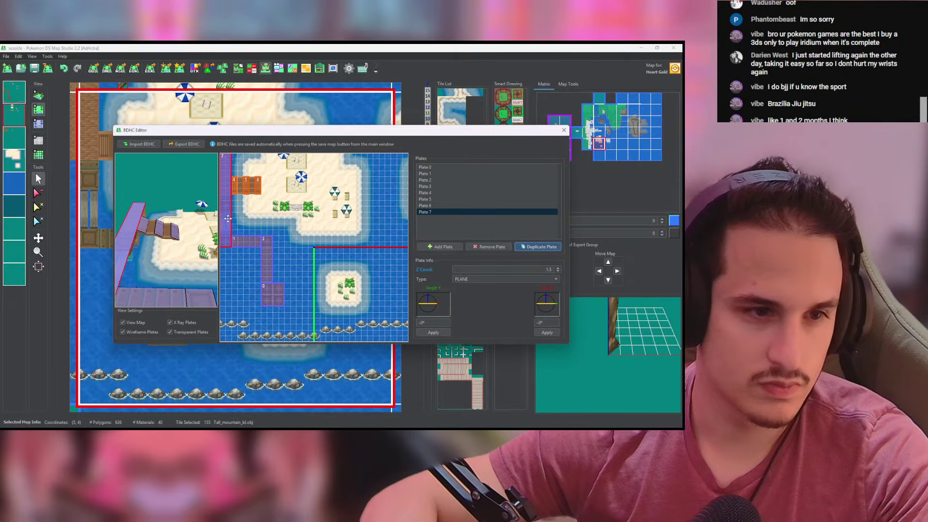
pyautogui.moveTo(227, 219); pyautogui.dragTo(240, 202)
pyautogui.doubleClick(548, 270)
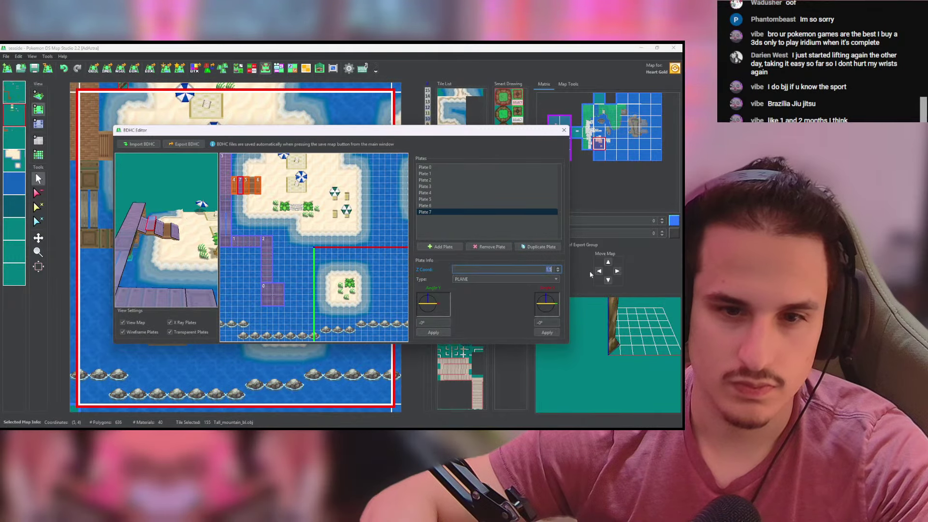
pyautogui.write('1')
pyautogui.press('Tab')
# Step: Duplicate the upper landing plate, move the copy to the ramp's lower landing and set its Z coordinate to 0.5
pyautogui.click(540, 246)
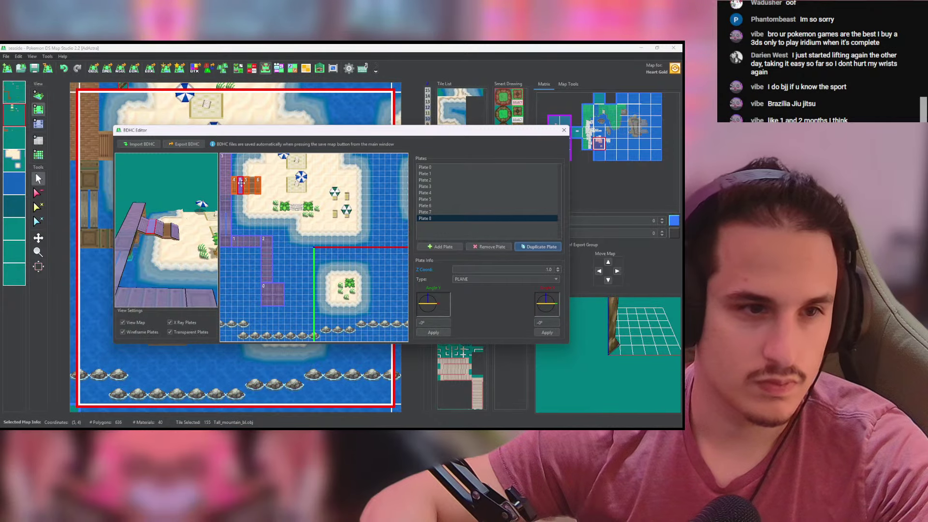
pyautogui.moveTo(241, 182); pyautogui.dragTo(253, 183)
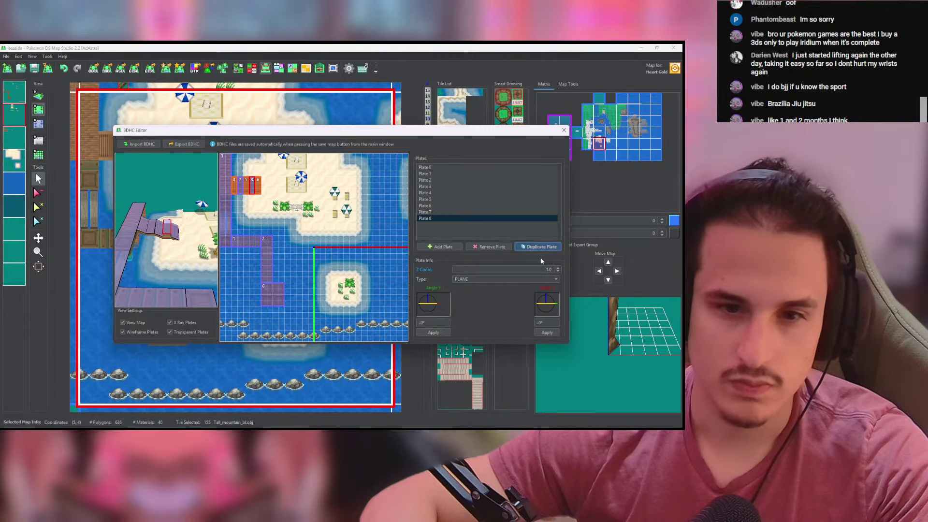
pyautogui.doubleClick(548, 270)
pyautogui.write('0.5')
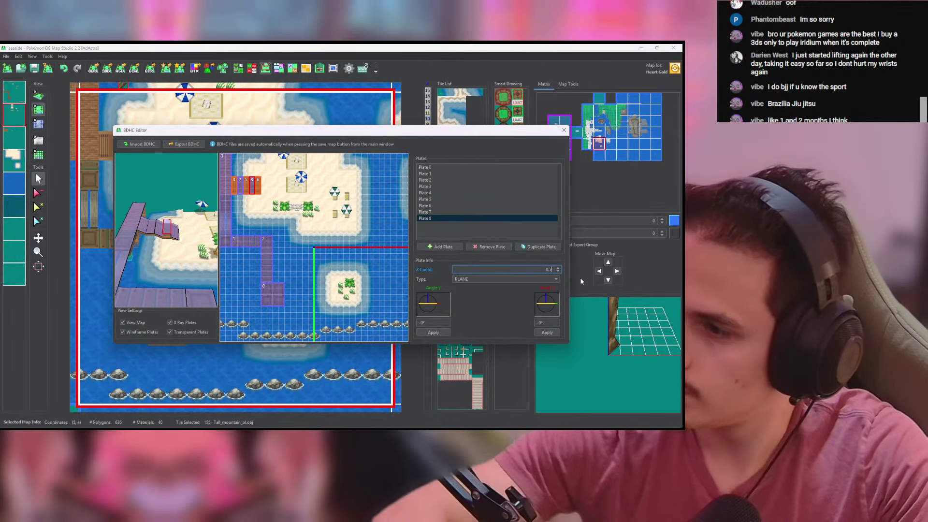
pyautogui.press('Tab')
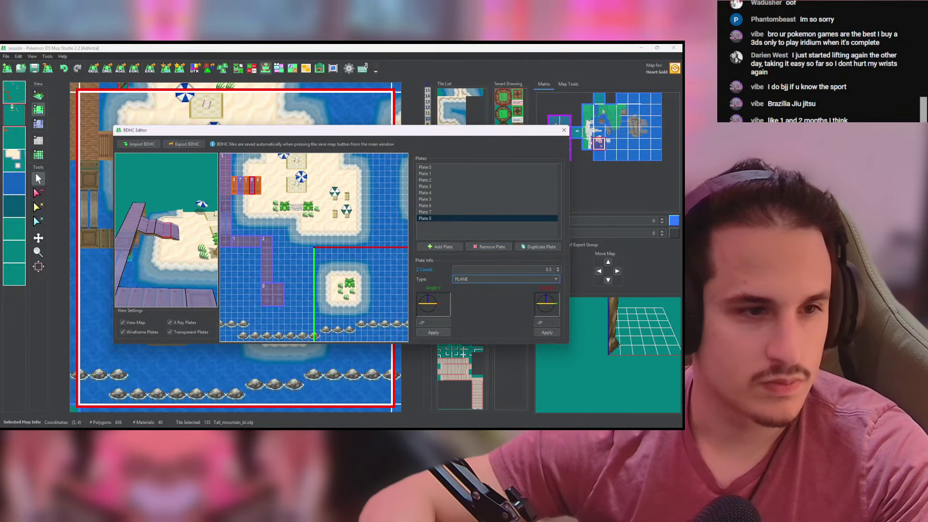
# Step: Add a flat plate and size it to cover the sand in the middle of the small island
pyautogui.moveTo(191, 254); pyautogui.dragTo(206, 176)
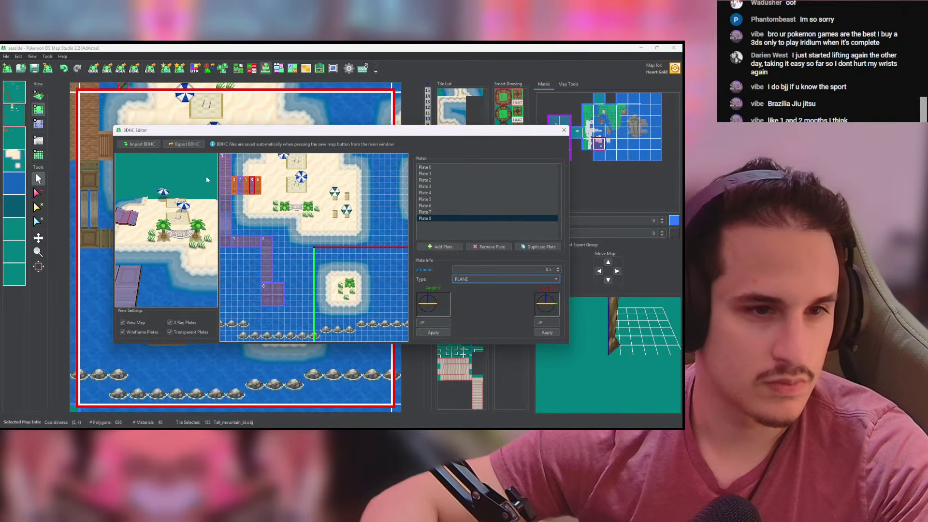
pyautogui.click(444, 247)
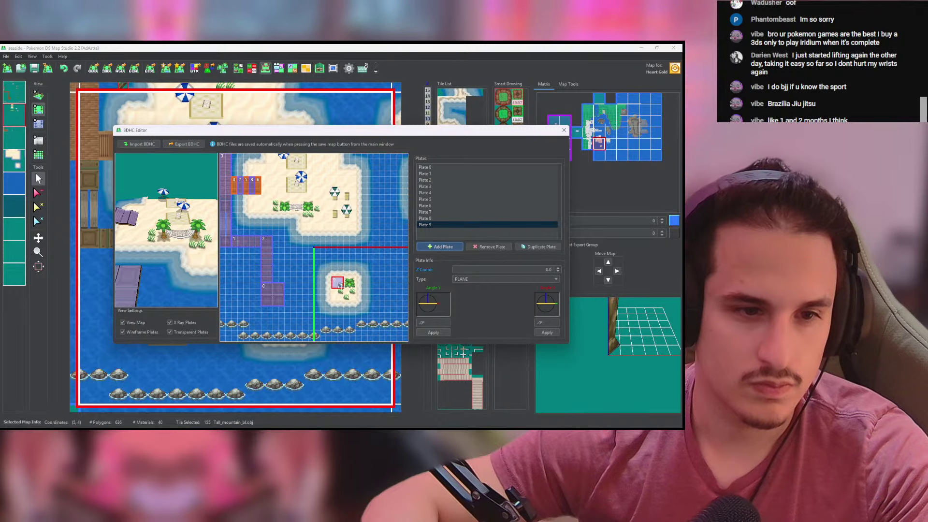
pyautogui.moveTo(339, 286); pyautogui.dragTo(357, 301)
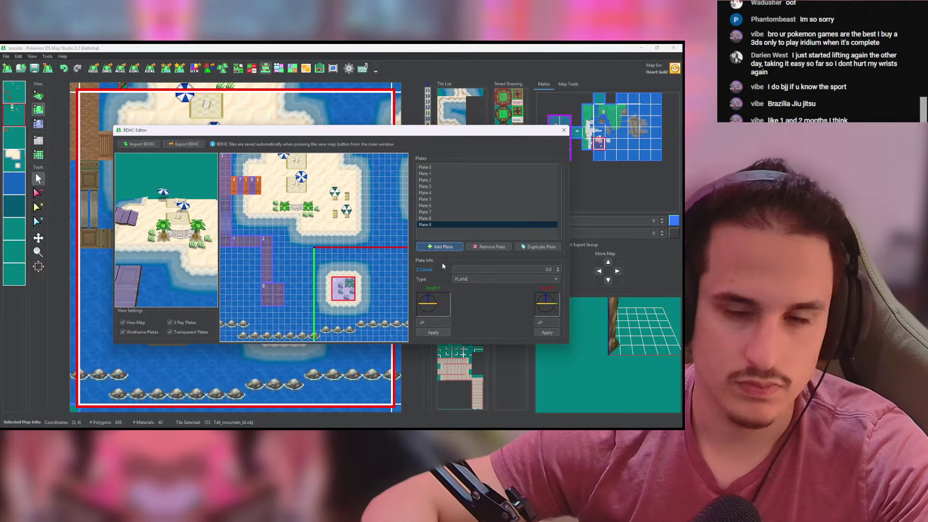
pyautogui.hotkey('alt', 'Tab')
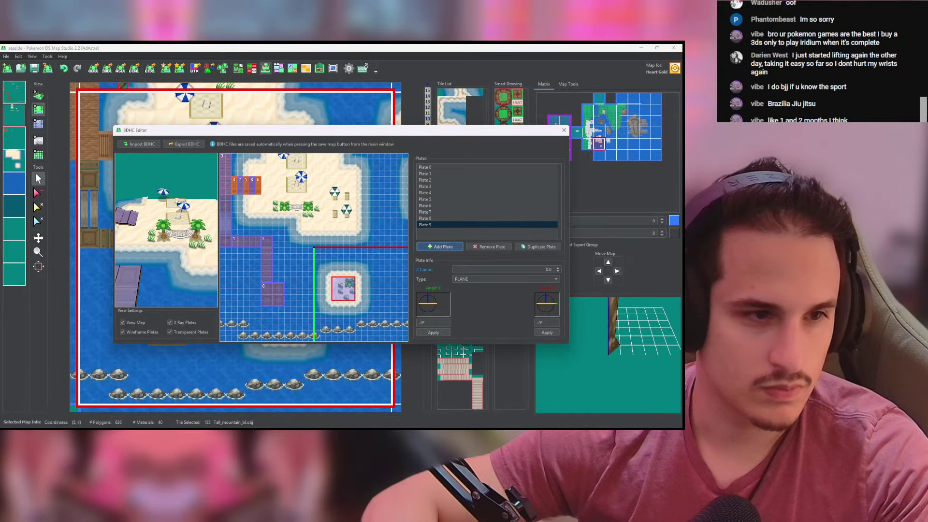
# Step: Duplicate the small island's flat plate and arrange resized copies to cover the large beach up to the ramp's end
pyautogui.moveTo(166, 227); pyautogui.dragTo(146, 211)
pyautogui.click(540, 247)
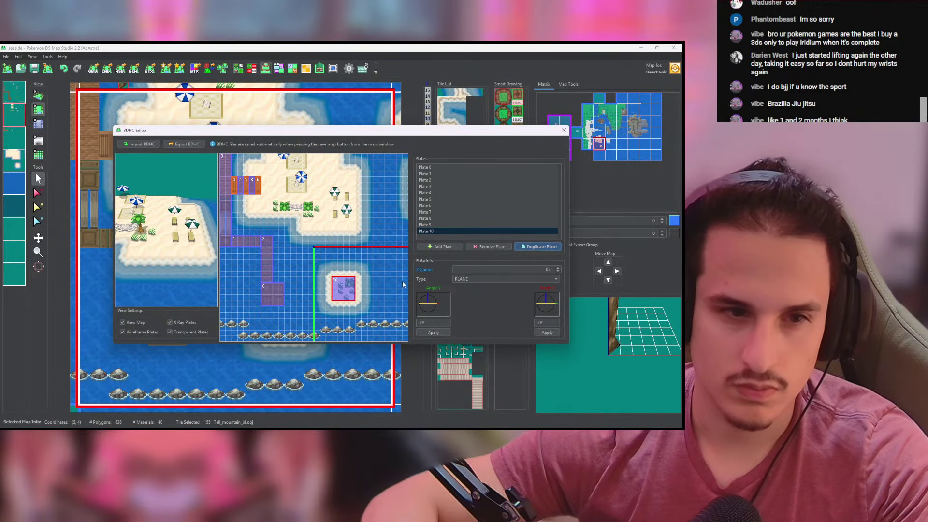
pyautogui.moveTo(344, 288); pyautogui.dragTo(342, 219)
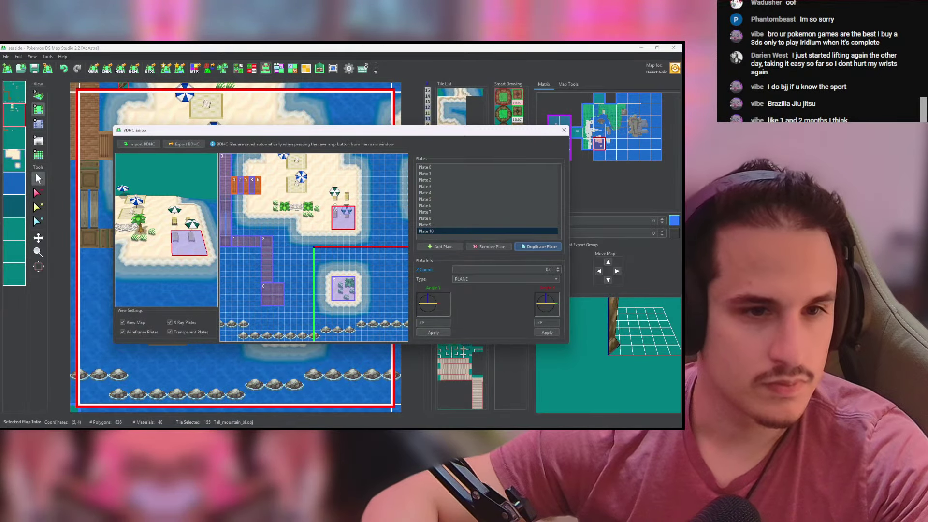
pyautogui.moveTo(333, 208); pyautogui.dragTo(343, 171)
pyautogui.click(538, 246)
pyautogui.click(540, 247)
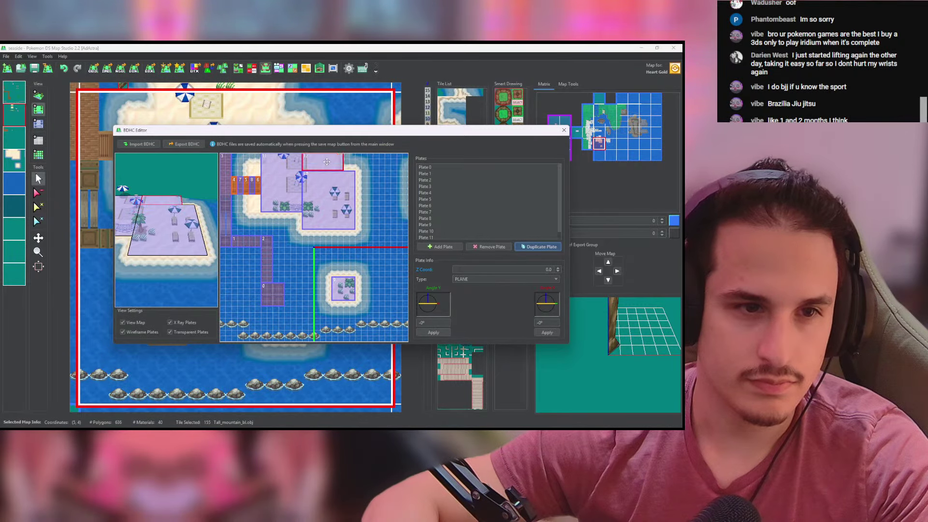
pyautogui.moveTo(344, 161); pyautogui.dragTo(255, 168)
pyautogui.click(528, 246)
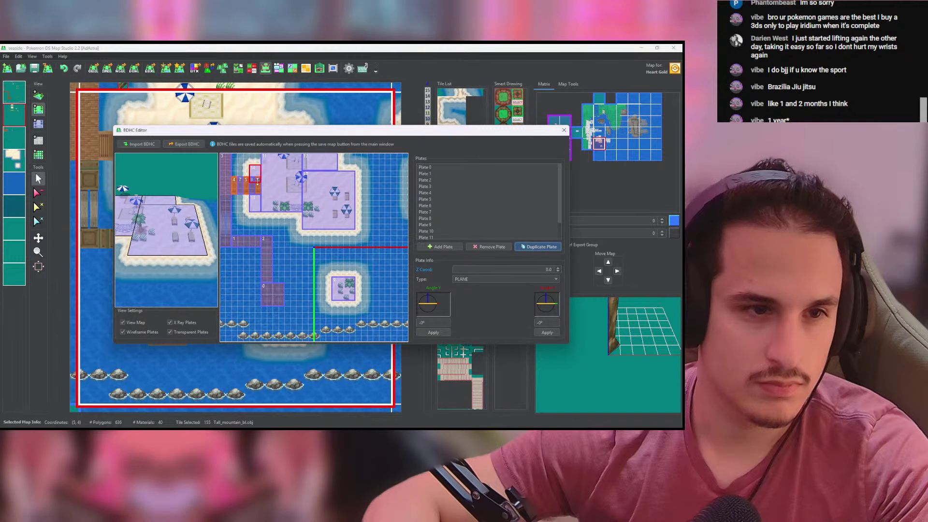
# Step: Add a new plate and stretch it into a narrow vertical strip along the large beach's eastern shore
pyautogui.moveTo(191, 225); pyautogui.dragTo(245, 208)
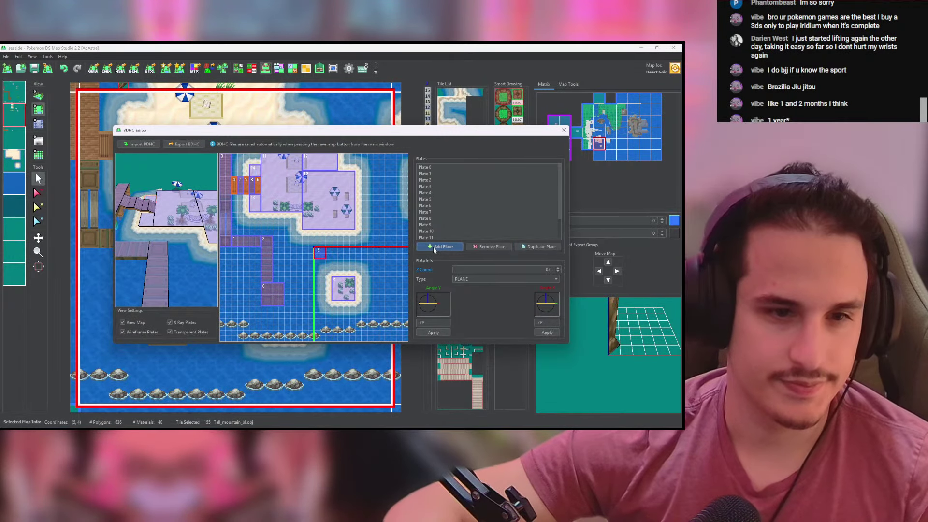
pyautogui.click(433, 247)
pyautogui.moveTo(366, 172); pyautogui.dragTo(361, 232)
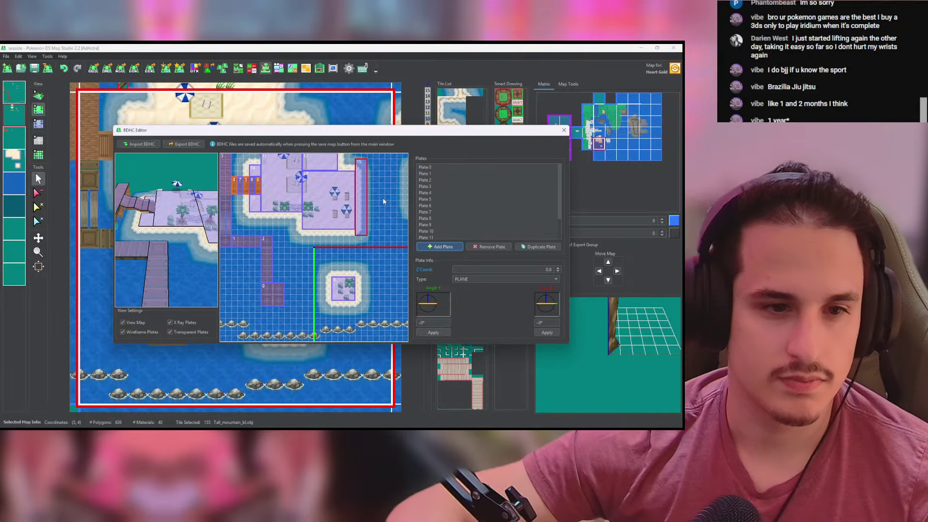
pyautogui.moveTo(205, 237); pyautogui.dragTo(120, 205)
pyautogui.moveTo(184, 221)
pyautogui.mouseDown()
pyautogui.moveTo(197, 155)
pyautogui.moveTo(232, 154)
pyautogui.moveTo(183, 219)
pyautogui.mouseUp()
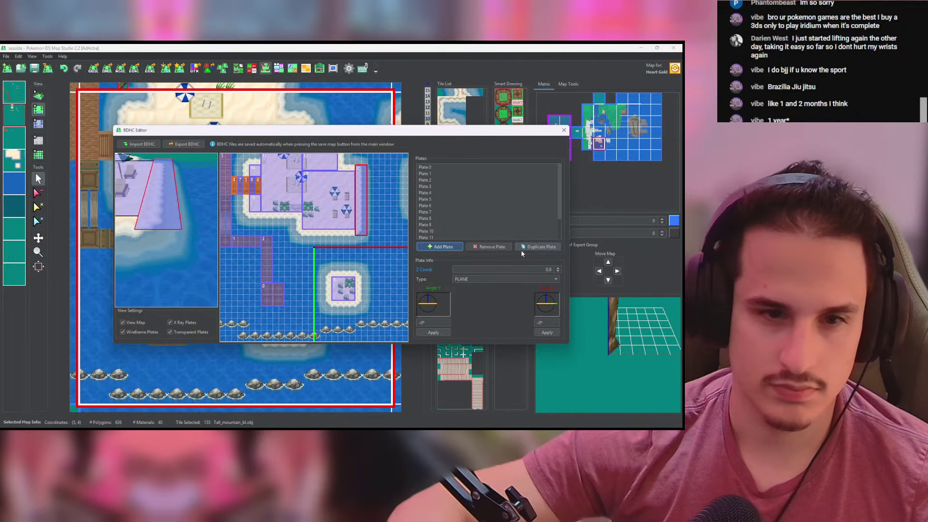
# Step: Set the eastern shore plate's type to STAIRS LEFT (-X) and its slope to -0.5 tiles up with the Angle Calculator
pyautogui.click(543, 303)
pyautogui.click(429, 198)
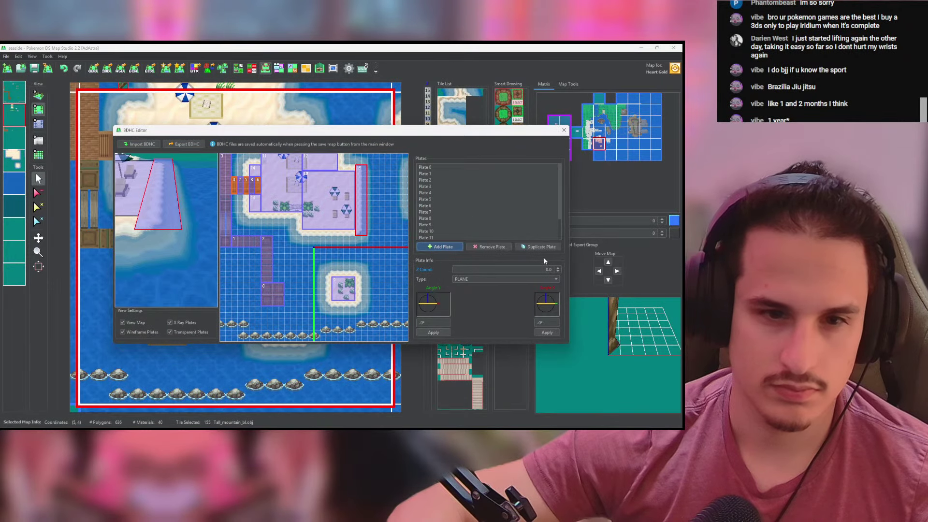
pyautogui.click(522, 280)
pyautogui.click(492, 302)
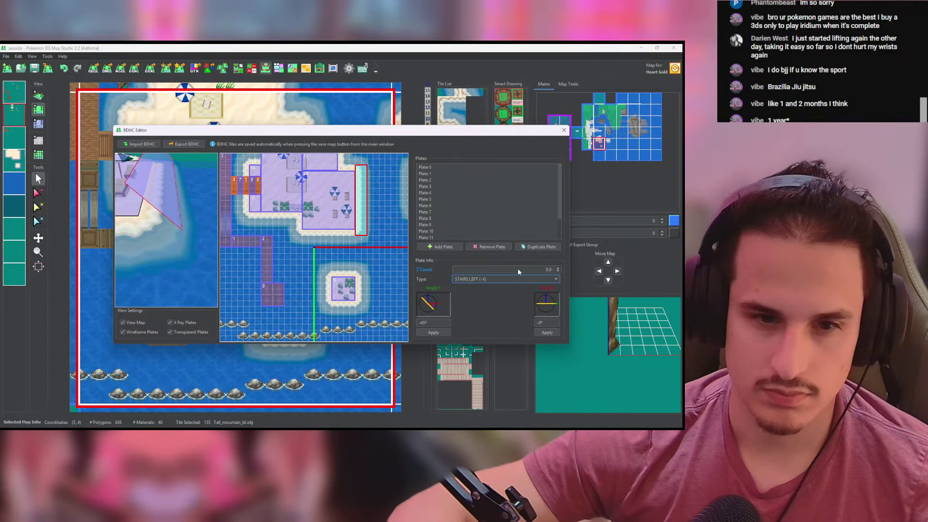
pyautogui.click(435, 315)
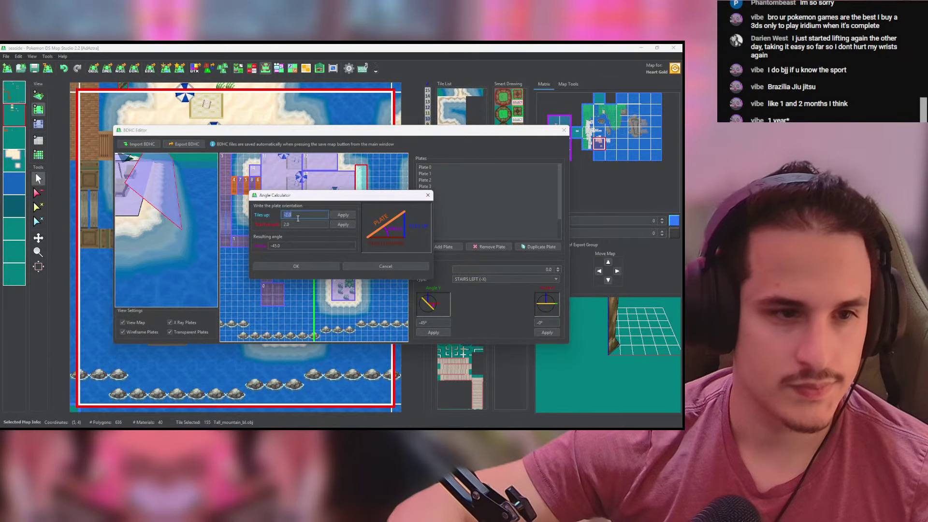
pyautogui.write('-0.5')
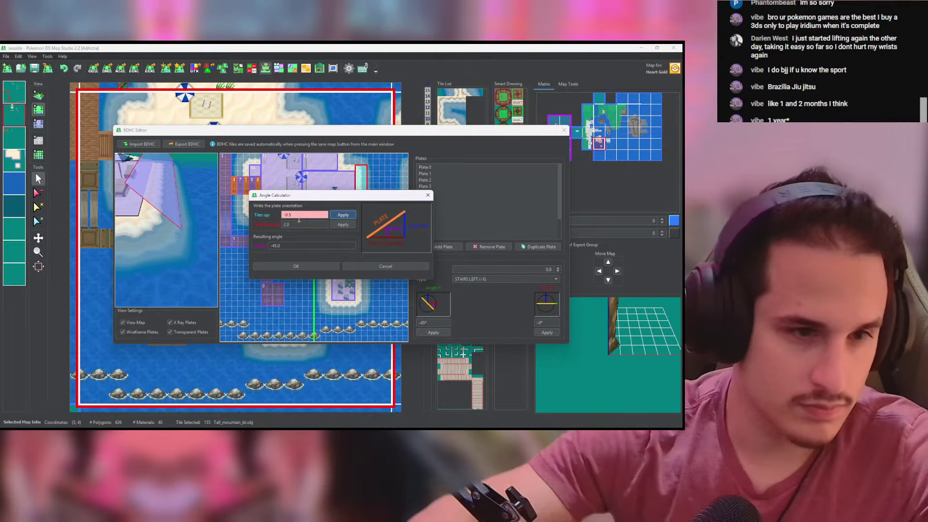
pyautogui.click(294, 266)
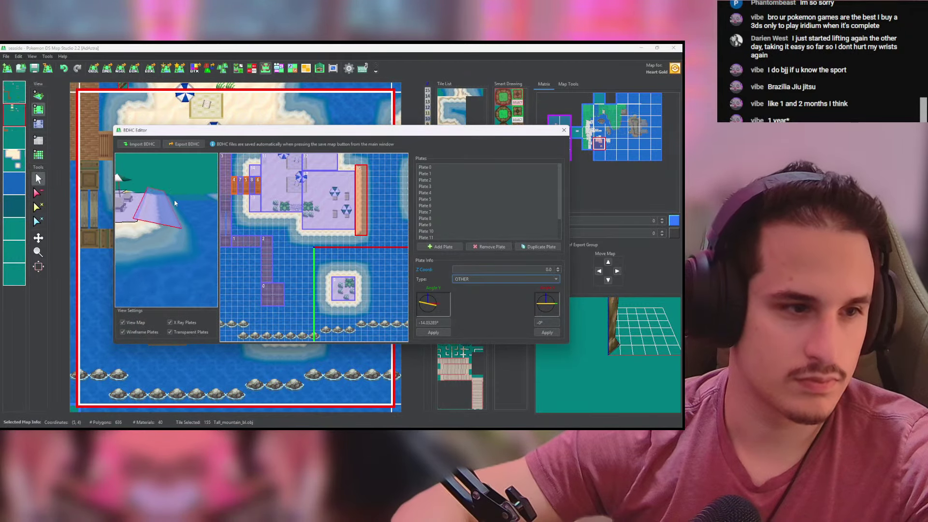
# Step: Set the eastern shore plate's Z coordinate to -0.5
pyautogui.click(548, 269)
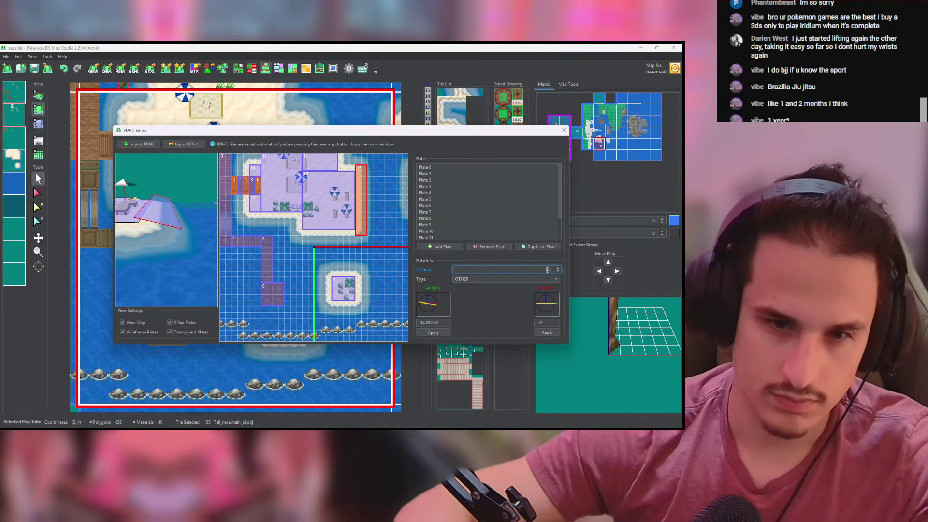
pyautogui.write('-0.5')
pyautogui.press('Tab')
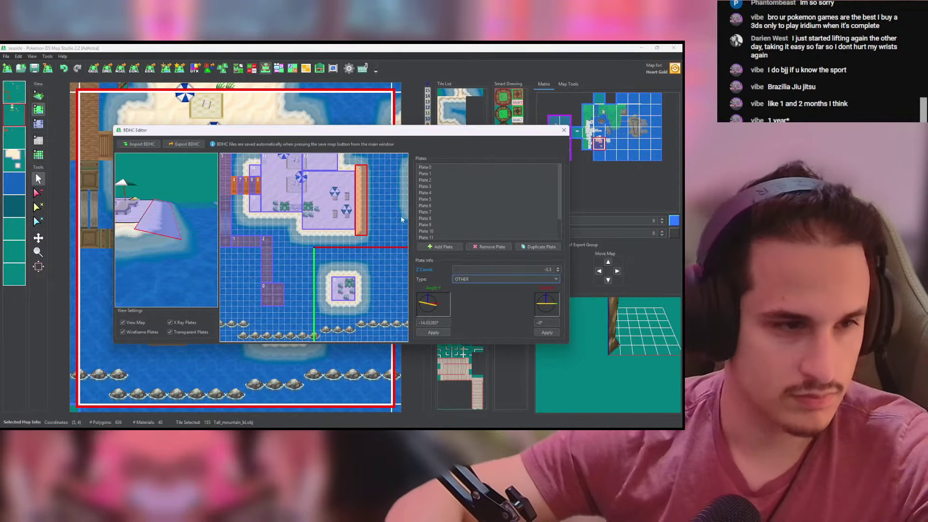
# Step: Duplicate the eastern shore plate and fit copies along the small island's eastern and western shores
pyautogui.click(552, 248)
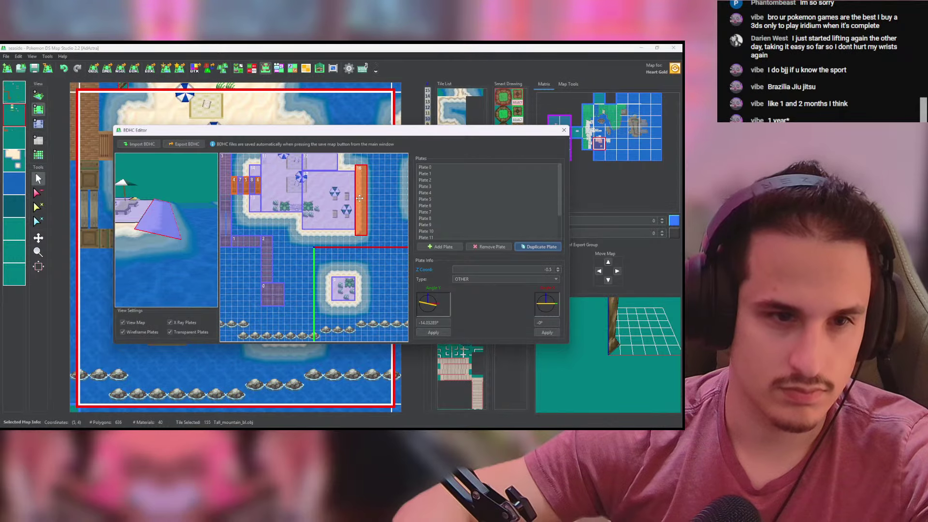
pyautogui.moveTo(360, 198); pyautogui.dragTo(360, 297)
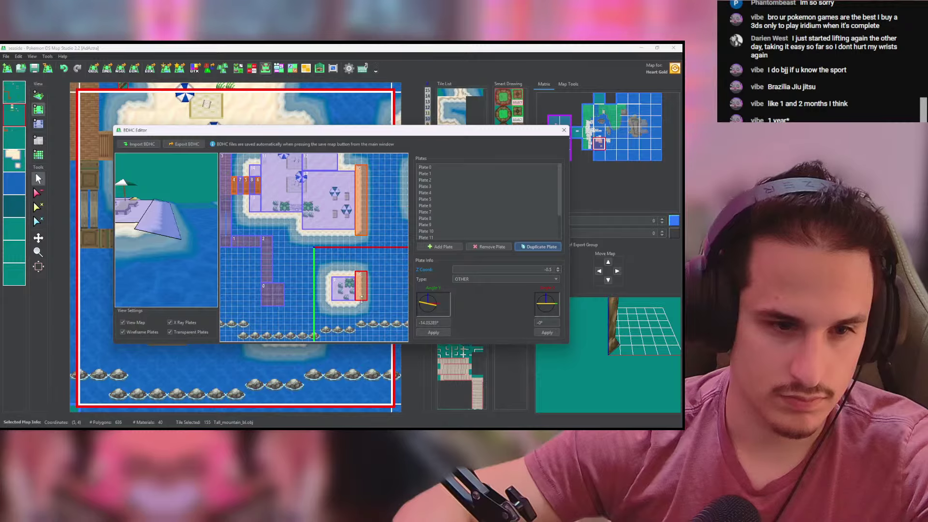
pyautogui.click(540, 247)
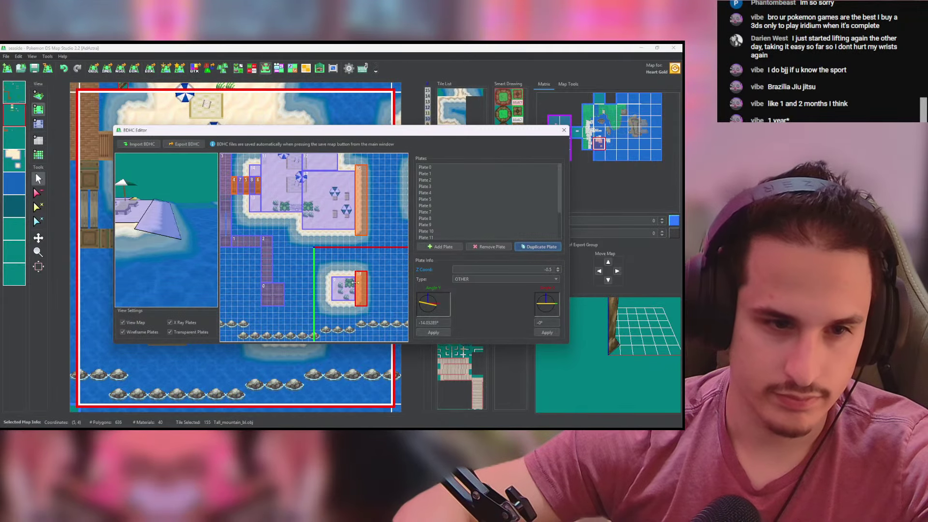
pyautogui.moveTo(353, 286); pyautogui.dragTo(322, 286)
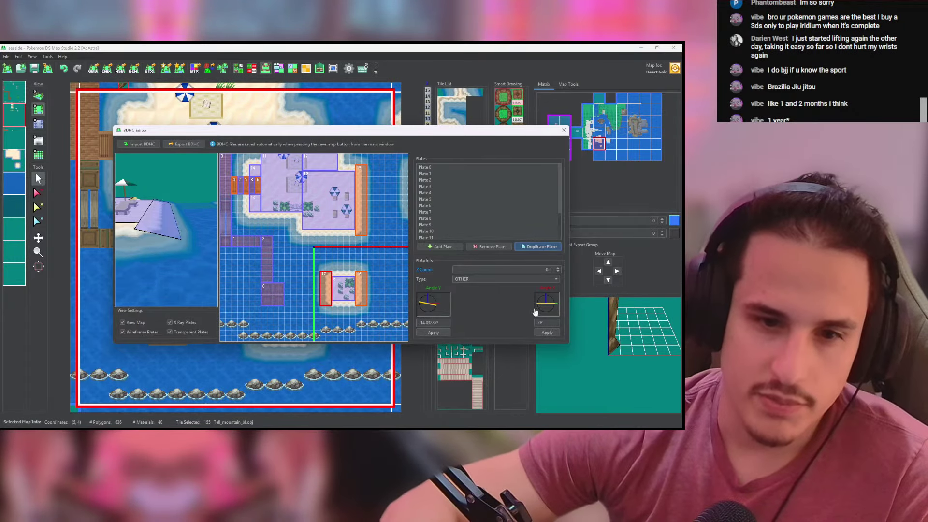
# Step: Set the slope of the small island's western shore plate to 0.5 tiles up with the Angle Calculator
pyautogui.click(449, 304)
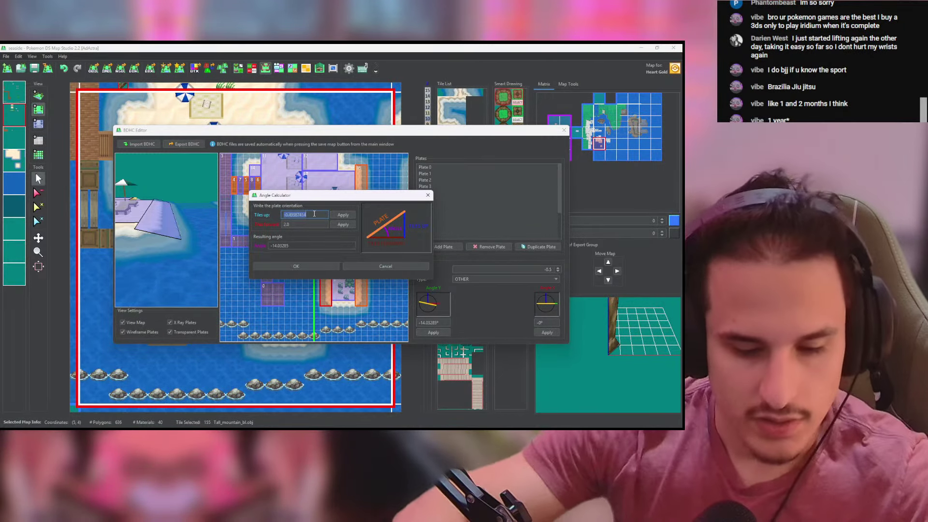
pyautogui.write('0.5')
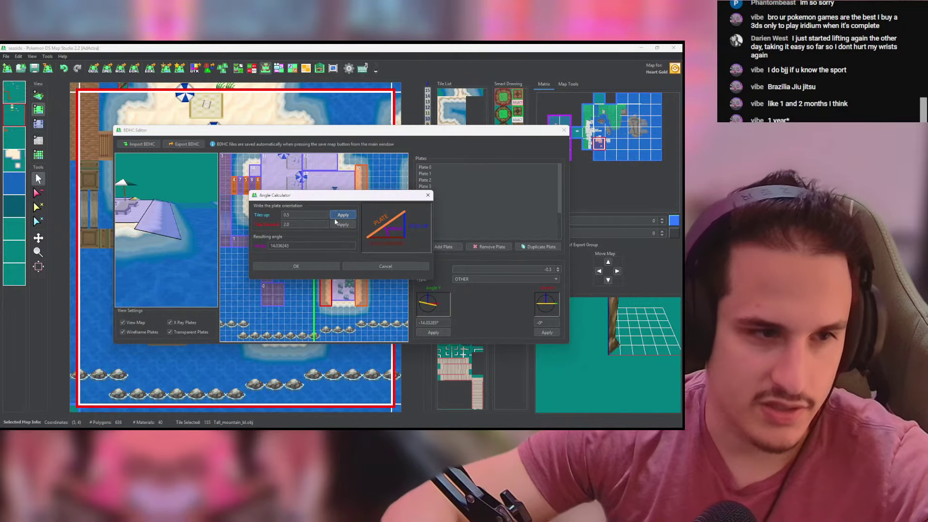
pyautogui.click(295, 266)
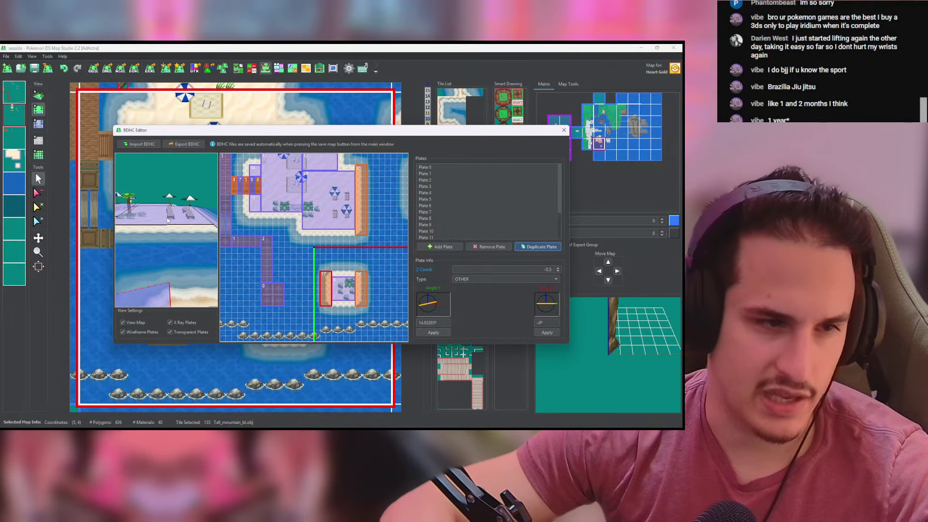
# Step: Duplicate the small island's eastern shore plate and fit the copy along the island's southern shore
pyautogui.scroll(-5, 176, 240)
pyautogui.moveTo(176, 240)
pyautogui.mouseDown()
pyautogui.moveTo(175, 231)
pyautogui.moveTo(172, 247)
pyautogui.mouseUp()
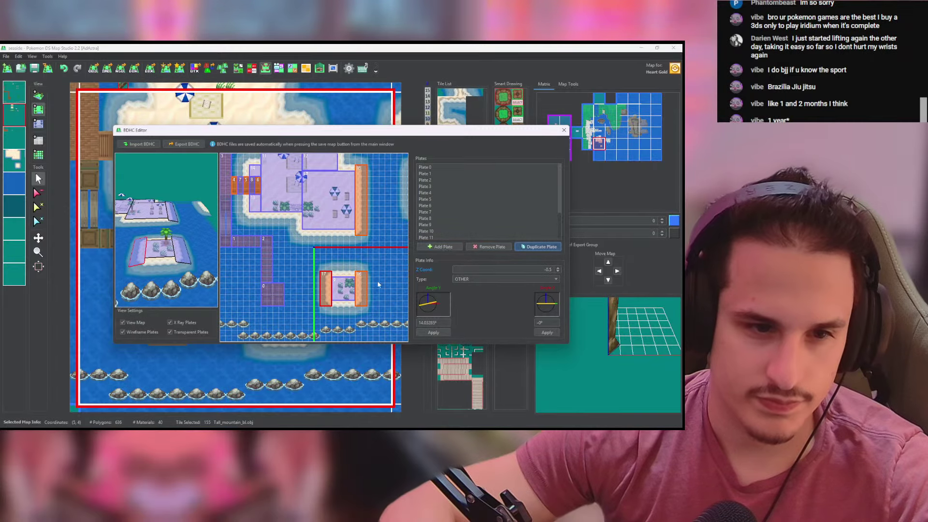
pyautogui.click(361, 289)
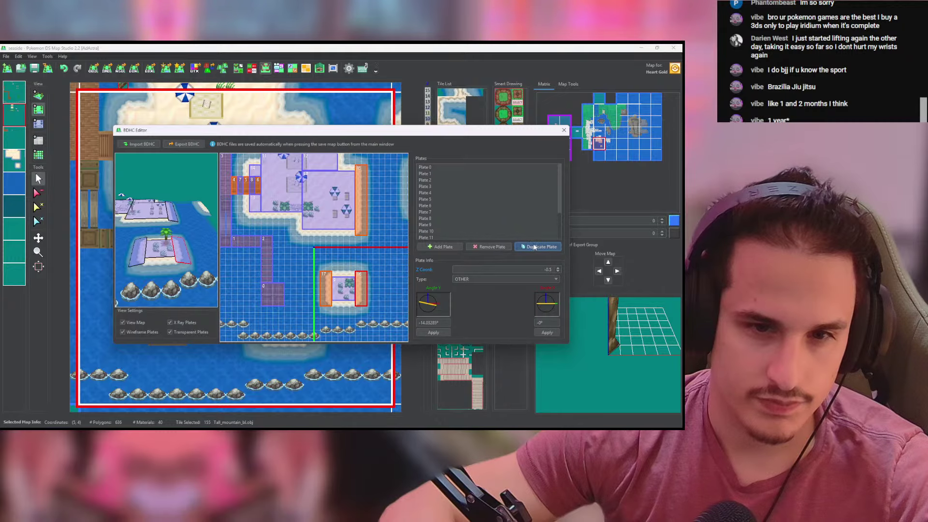
pyautogui.click(535, 247)
pyautogui.moveTo(356, 285); pyautogui.dragTo(358, 306)
# Step: Set the southern shore plate's type to STAIRS UP (-Y) and its slope to -0.5 tiles up with the Angle Calculator
pyautogui.click(507, 279)
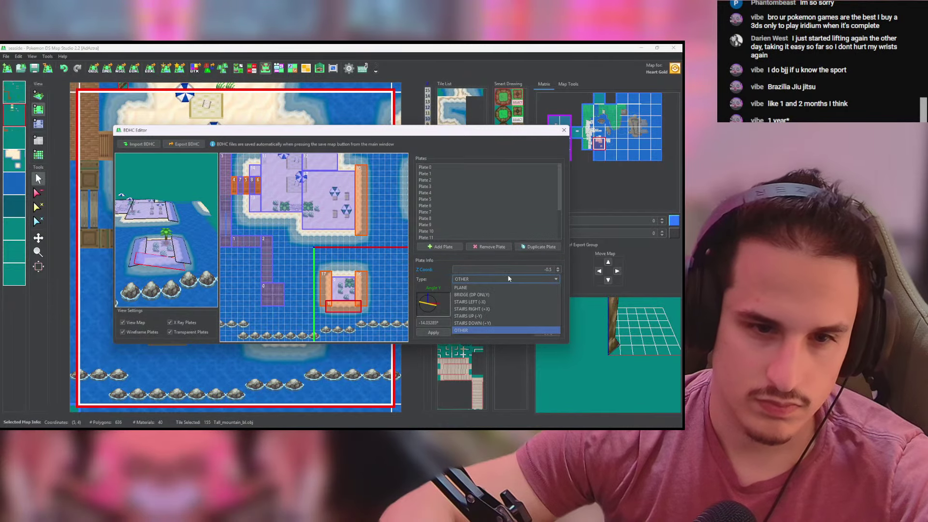
pyautogui.click(488, 318)
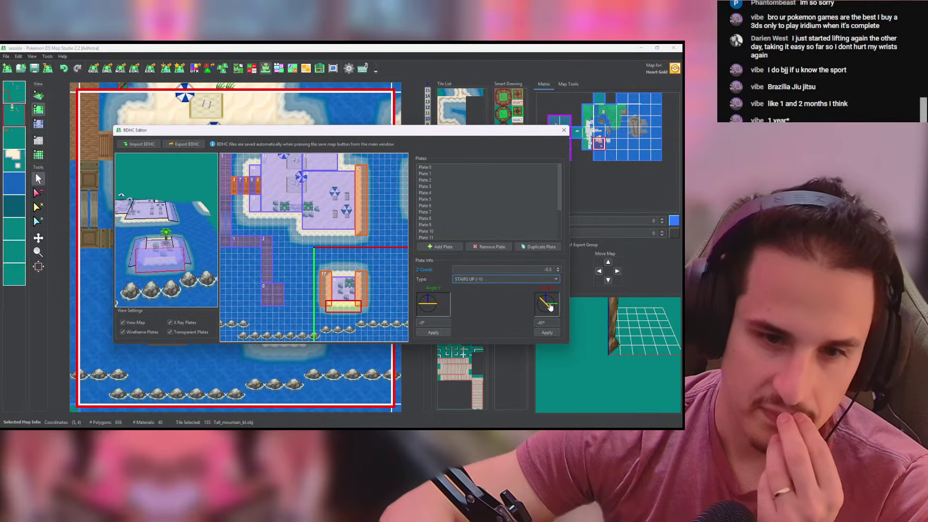
pyautogui.click(546, 305)
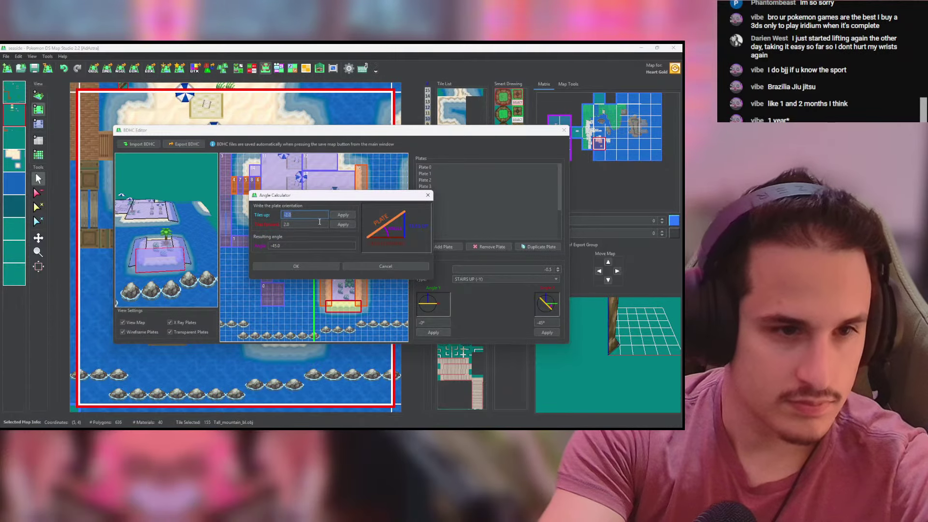
pyautogui.write('-0.5')
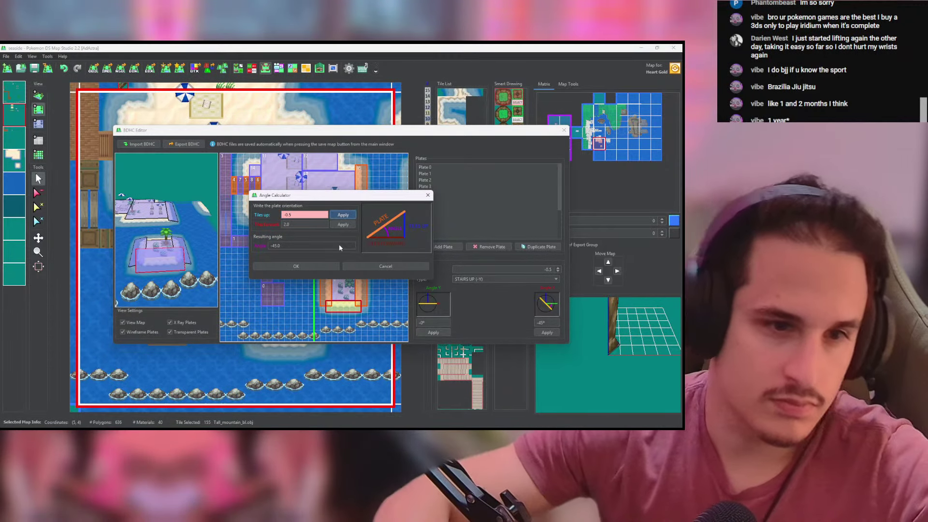
pyautogui.click(343, 215)
pyautogui.click(333, 266)
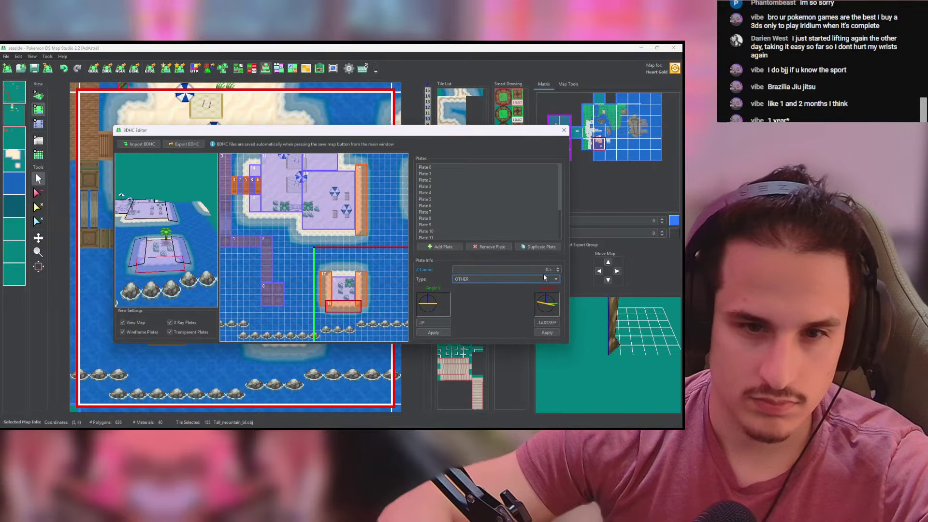
# Step: Duplicate the southern shore plate onto the island's northern shore and set it to STAIRS DOWN (+Y) with a slope of 0.5 tiles up
pyautogui.click(526, 248)
pyautogui.moveTo(338, 306); pyautogui.dragTo(337, 267)
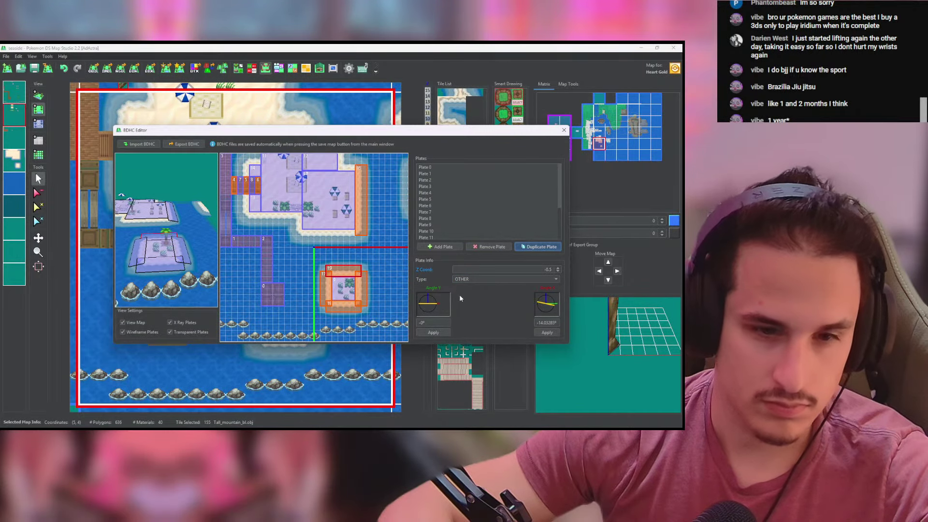
pyautogui.click(489, 280)
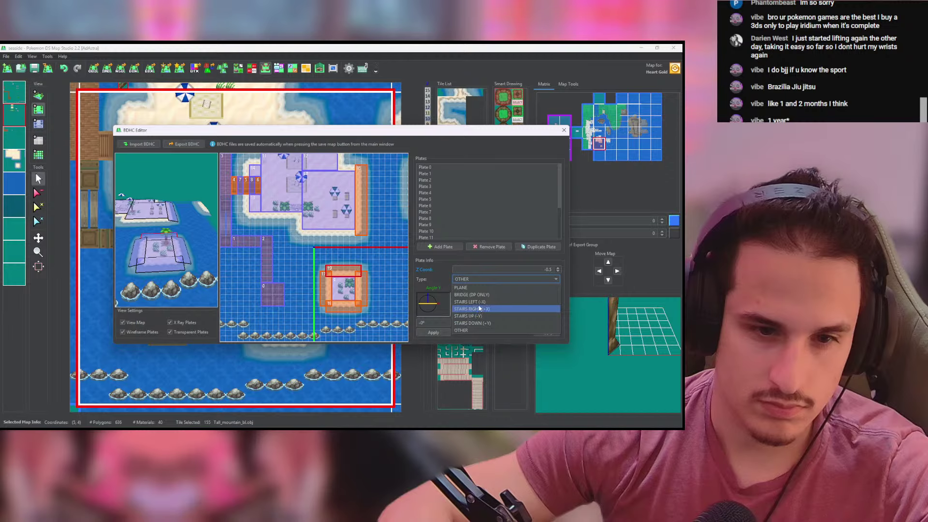
pyautogui.click(474, 323)
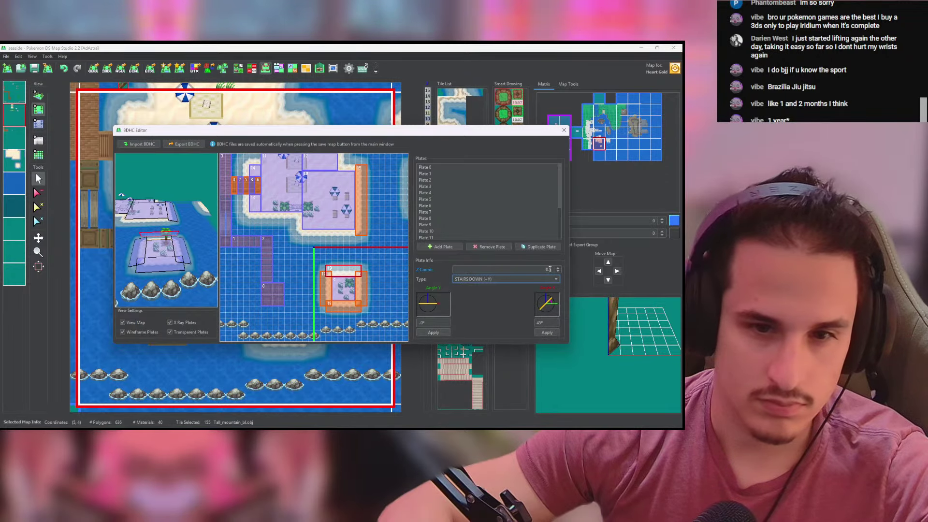
pyautogui.click(542, 306)
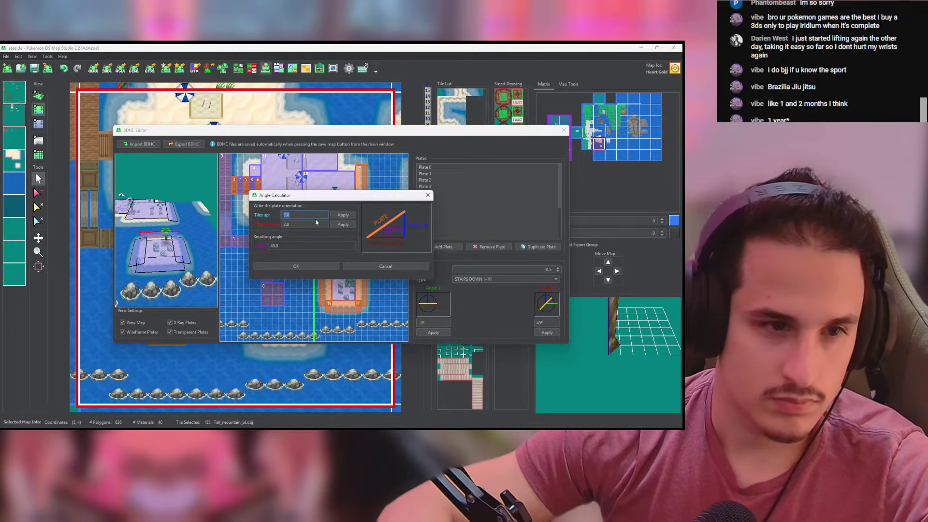
pyautogui.write('0.5')
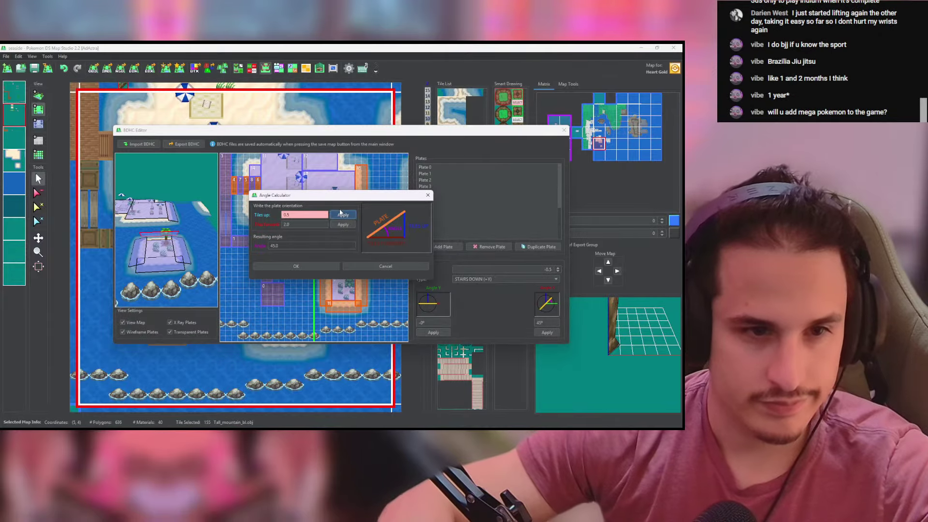
pyautogui.click(341, 214)
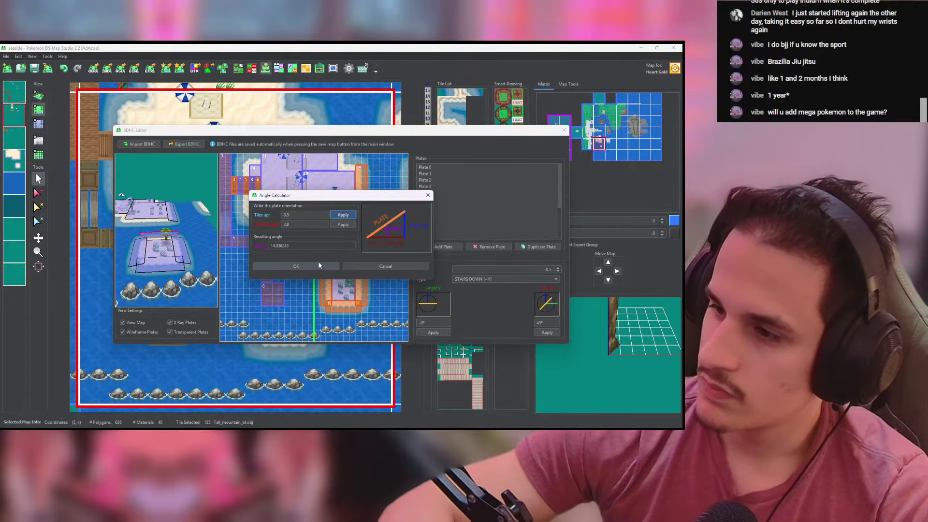
pyautogui.click(319, 265)
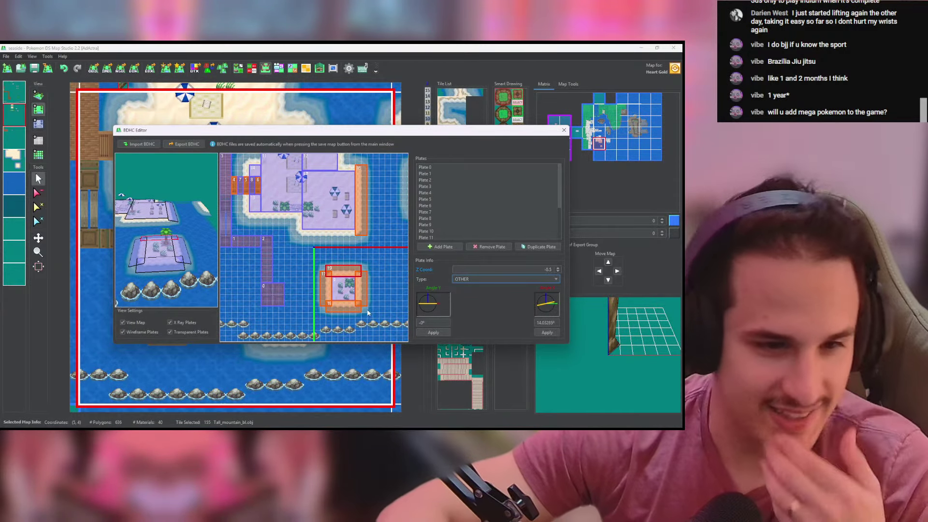
# Step: Fit copies of the island's southern and western shore plates along the main beach's southeastern shore and the short west-facing edge beside it
pyautogui.click(345, 304)
pyautogui.click(538, 247)
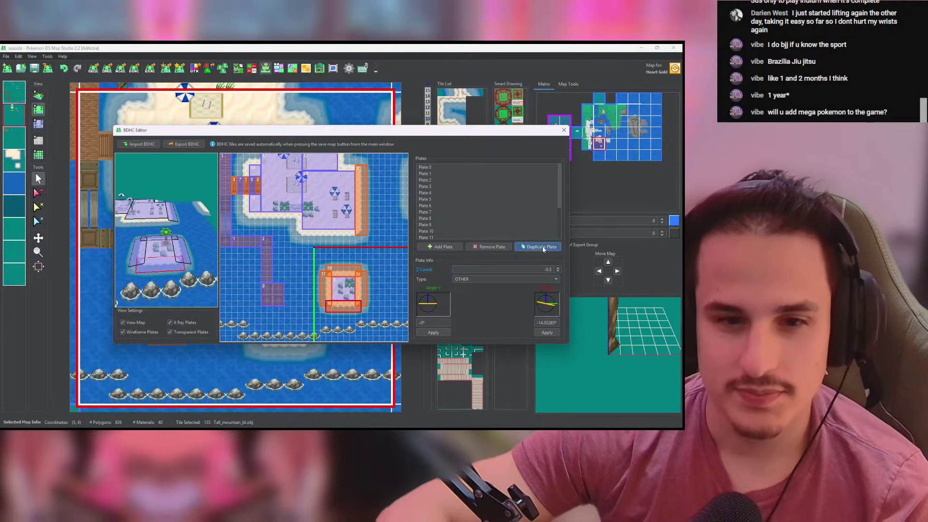
pyautogui.moveTo(350, 303); pyautogui.dragTo(296, 231)
pyautogui.click(325, 289)
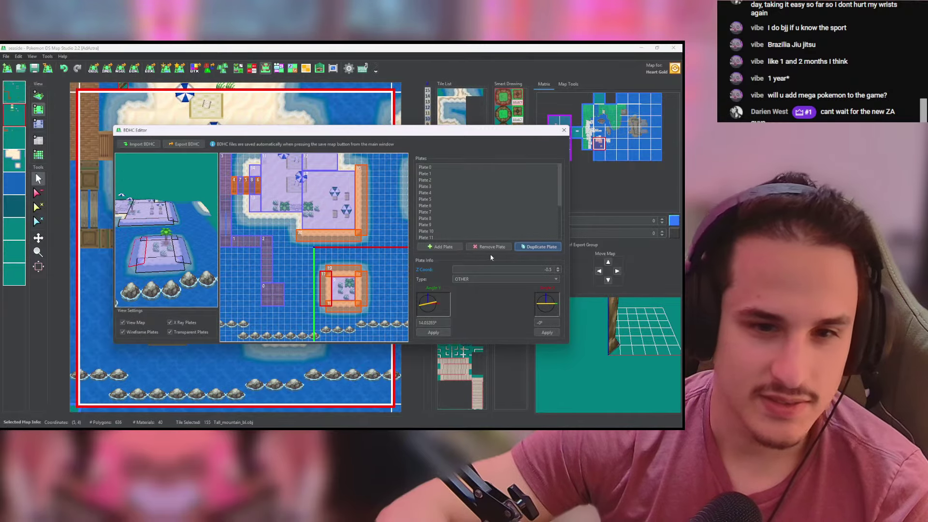
pyautogui.moveTo(324, 293); pyautogui.dragTo(293, 235)
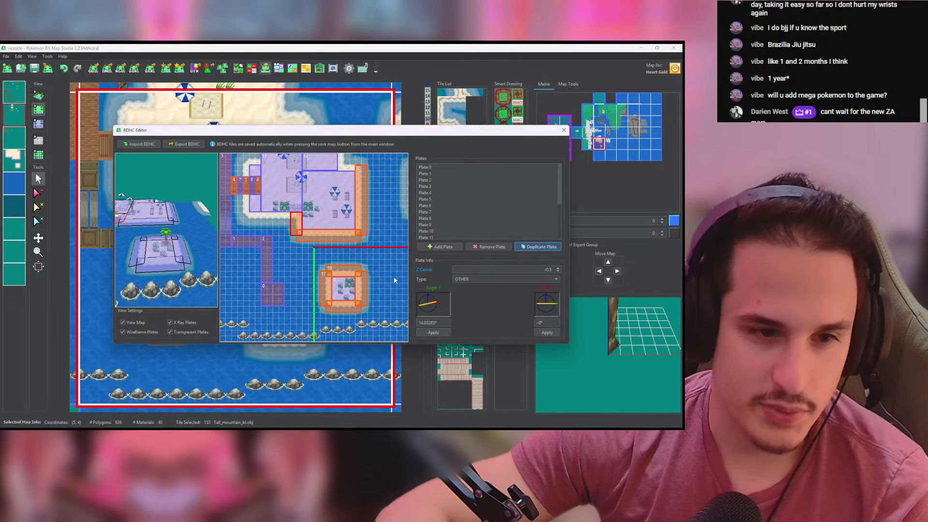
# Step: Duplicate the island's southern shore plate and fit the copy along the main beach's southwestern shore
pyautogui.click(348, 308)
pyautogui.click(532, 247)
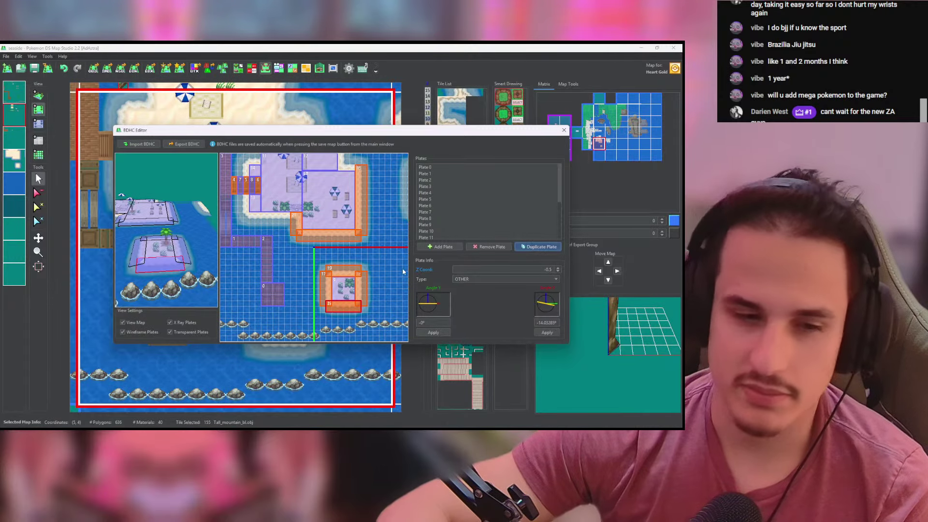
pyautogui.moveTo(332, 307); pyautogui.dragTo(256, 217)
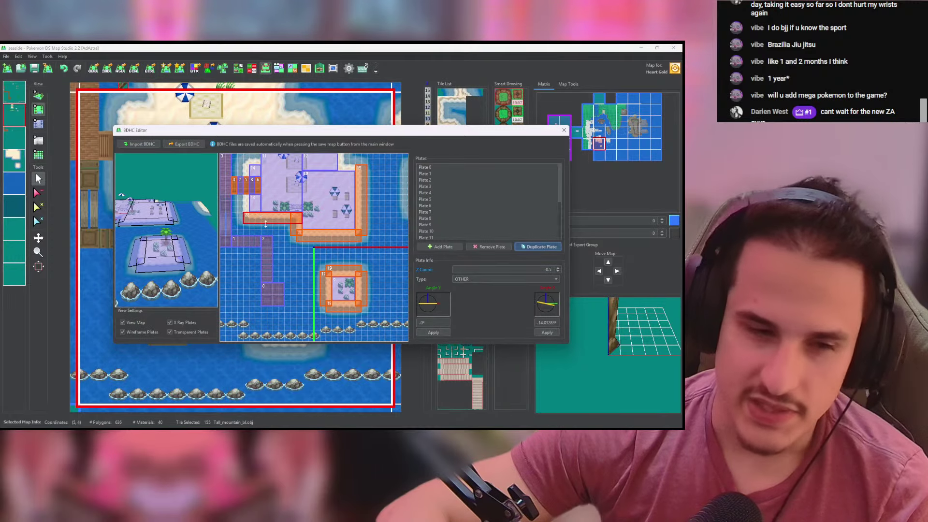
# Step: Fit copies of the island's western shore plate along the main beach's western shore, south and north of the stepped ramp
pyautogui.click(326, 286)
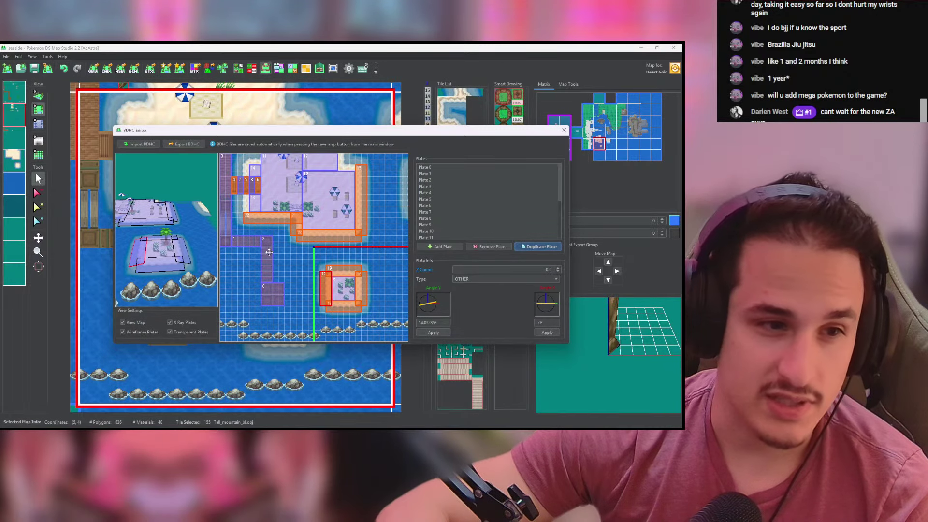
pyautogui.moveTo(326, 283); pyautogui.dragTo(242, 216)
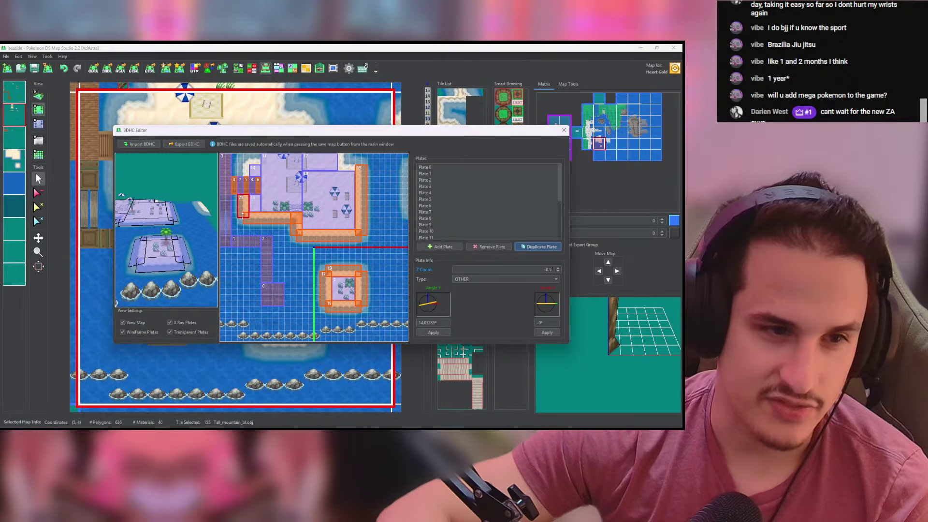
pyautogui.click(540, 247)
pyautogui.moveTo(244, 206); pyautogui.dragTo(245, 157)
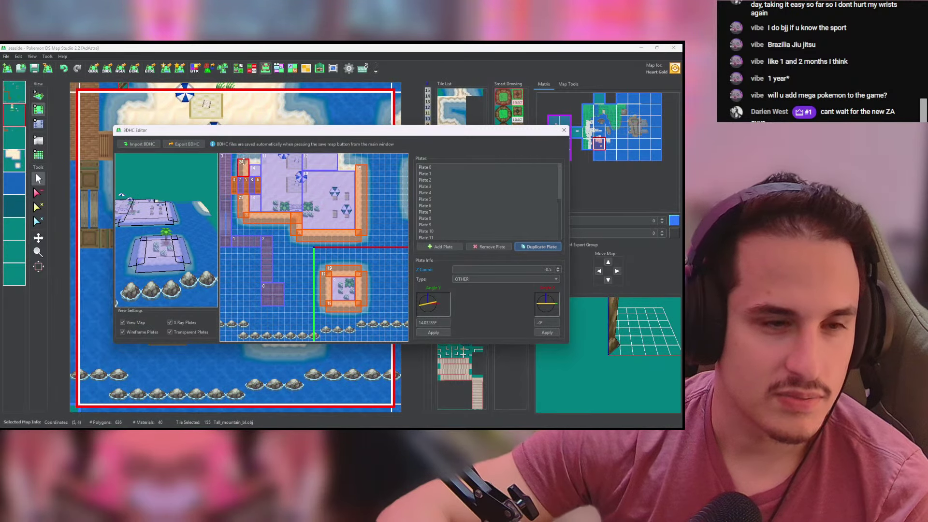
# Step: Fit copies of the island's northern shore plate and the beach's eastern shore plate around the main beach's stepped northeastern corner
pyautogui.click(345, 271)
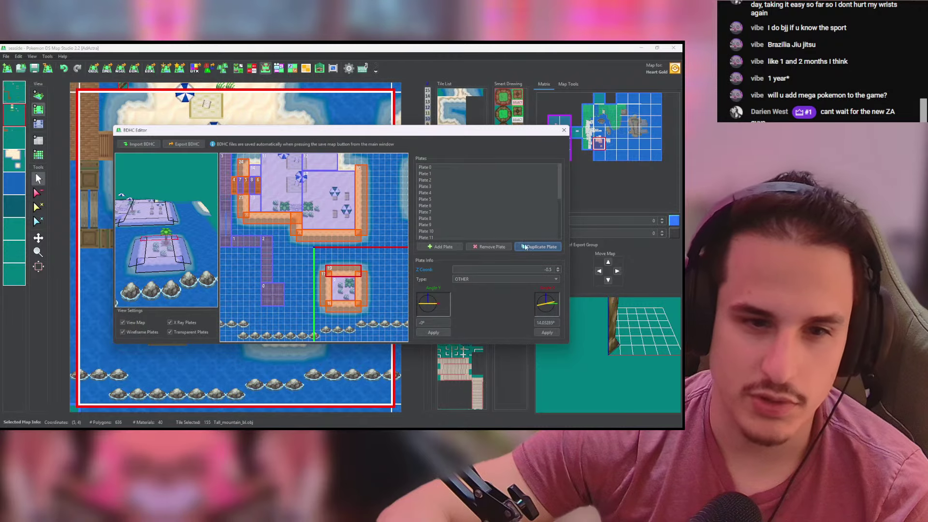
pyautogui.hotkey('ctrl', 'd')
pyautogui.moveTo(345, 270); pyautogui.dragTo(348, 168)
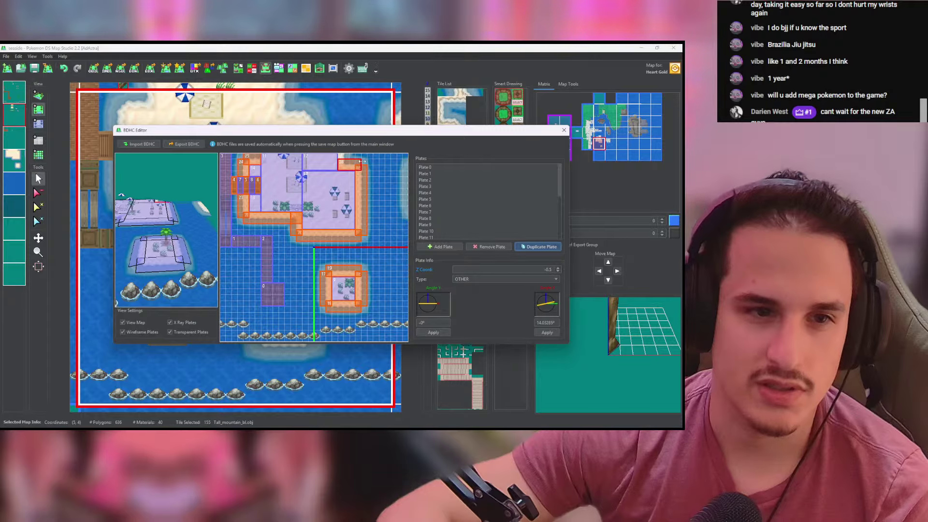
pyautogui.click(365, 208)
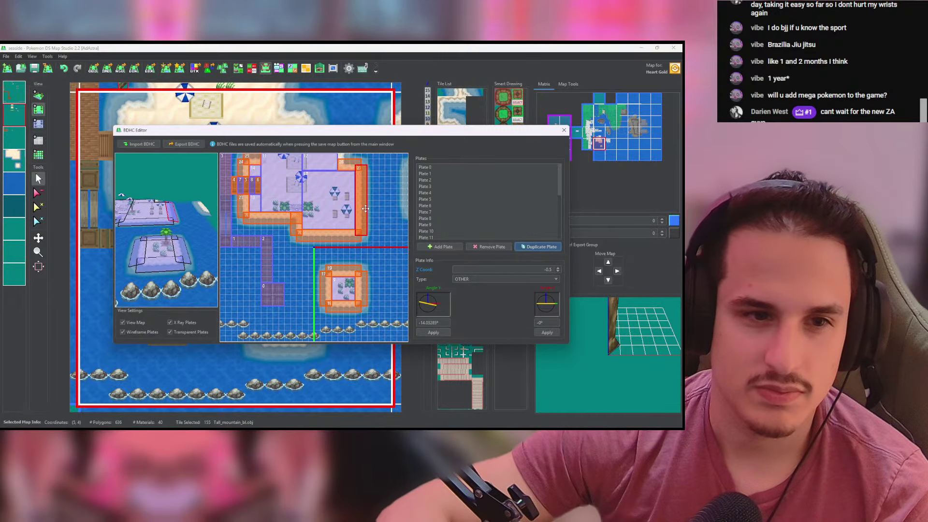
pyautogui.moveTo(366, 208); pyautogui.dragTo(344, 167)
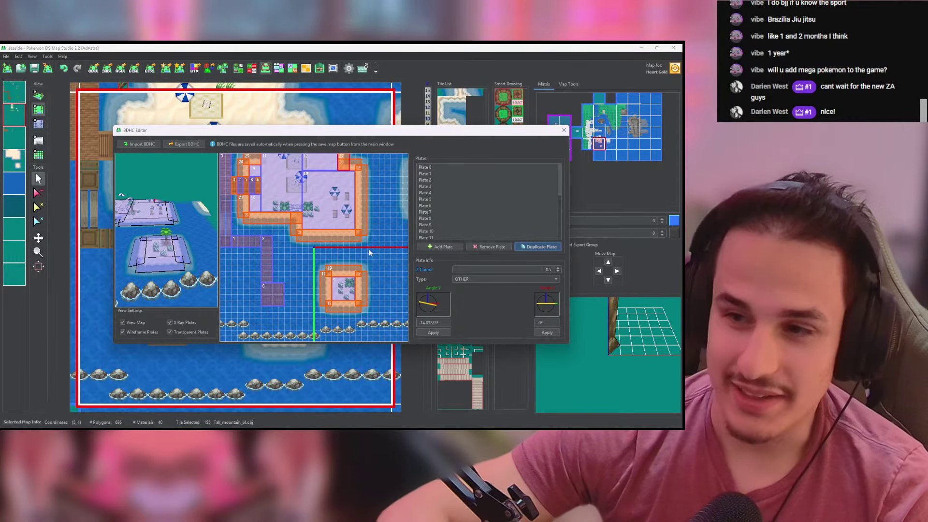
# Step: Duplicate the main beach's western shore plate and stretch the copy along the shoreline at the map's eastern edge
pyautogui.moveTo(174, 244); pyautogui.dragTo(196, 237)
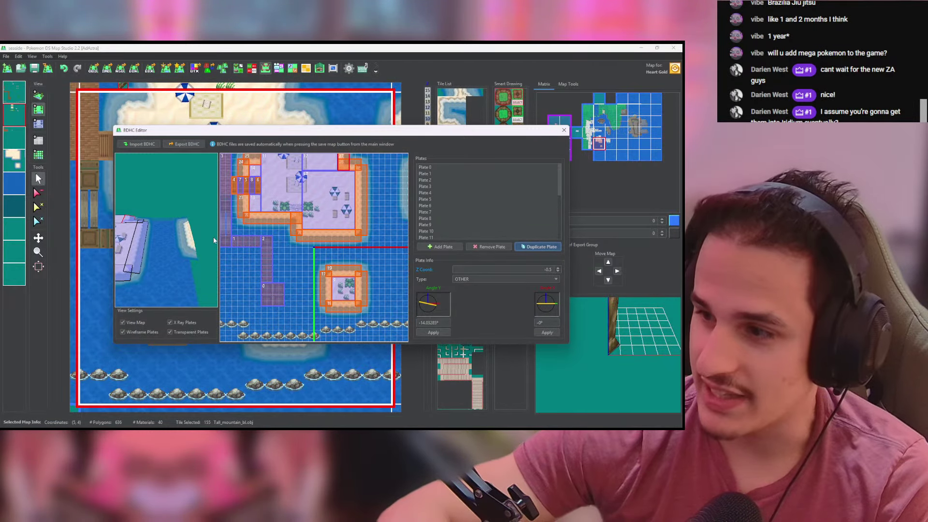
pyautogui.moveTo(214, 240); pyautogui.dragTo(196, 232)
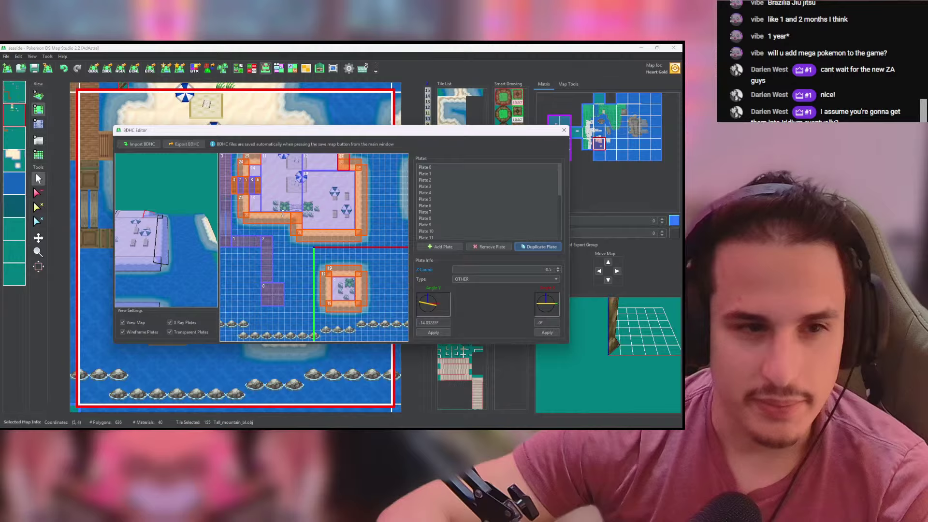
pyautogui.click(248, 205)
pyautogui.click(537, 247)
pyautogui.moveTo(247, 206); pyautogui.dragTo(406, 168)
pyautogui.moveTo(199, 235); pyautogui.dragTo(169, 240, button='right')
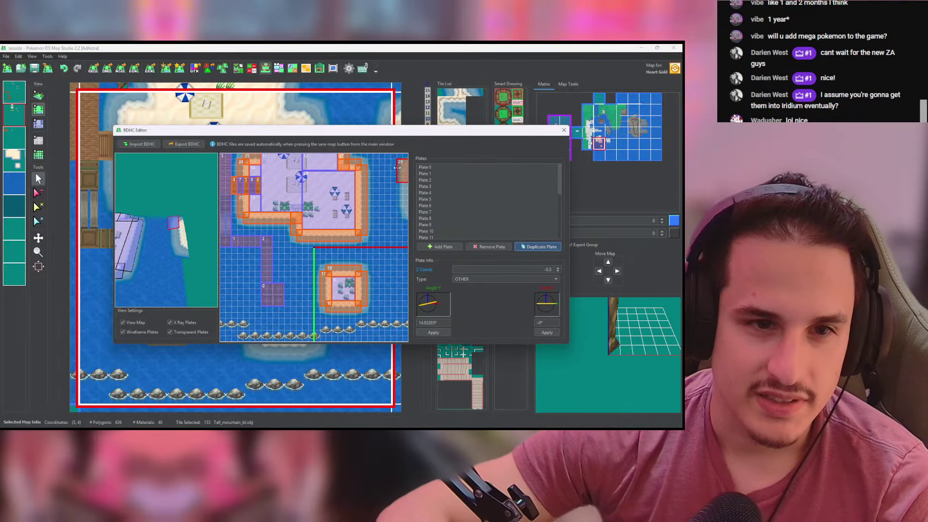
pyautogui.moveTo(398, 166); pyautogui.dragTo(408, 212)
pyautogui.moveTo(221, 233); pyautogui.dragTo(167, 271)
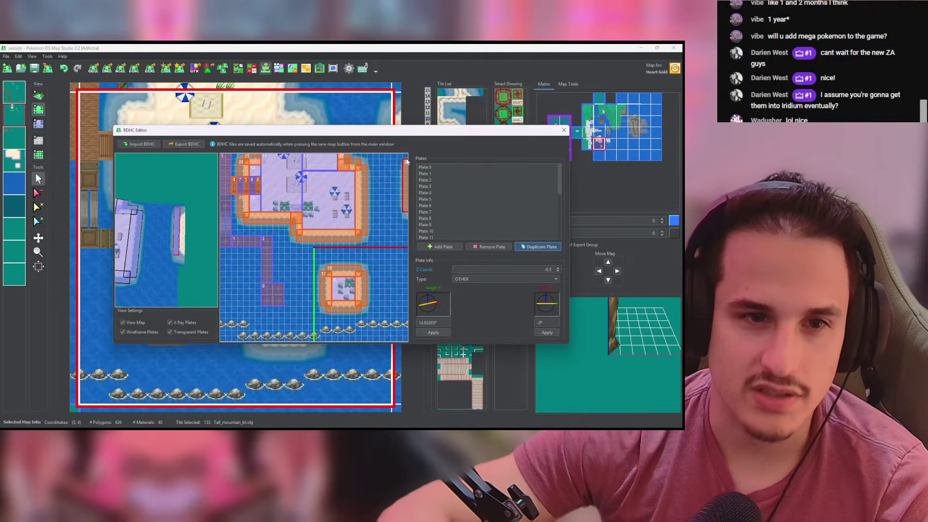
pyautogui.moveTo(210, 231)
pyautogui.mouseDown()
pyautogui.moveTo(190, 194)
pyautogui.moveTo(191, 230)
pyautogui.mouseUp()
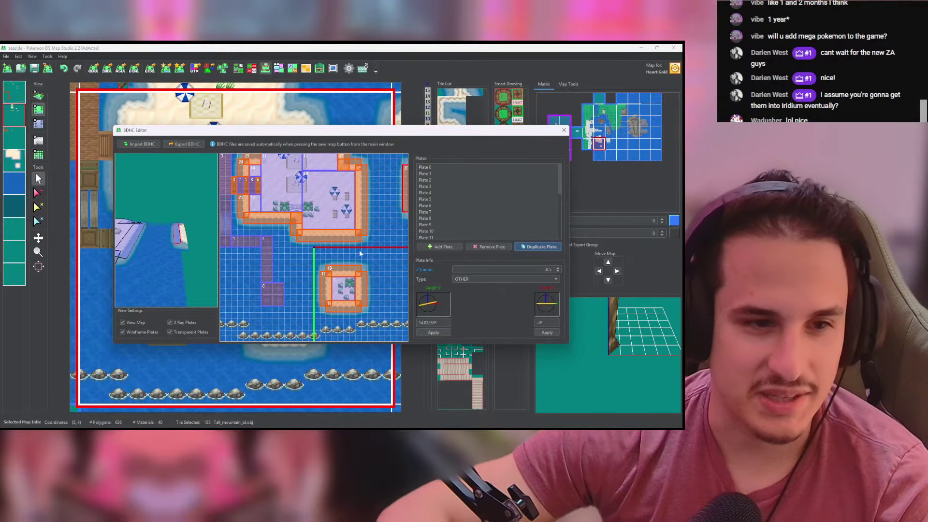
# Step: Add a flat plate spanning the water between the main beach and the eastern edge shoreline, with its Z coordinate at -0.5
pyautogui.click(454, 249)
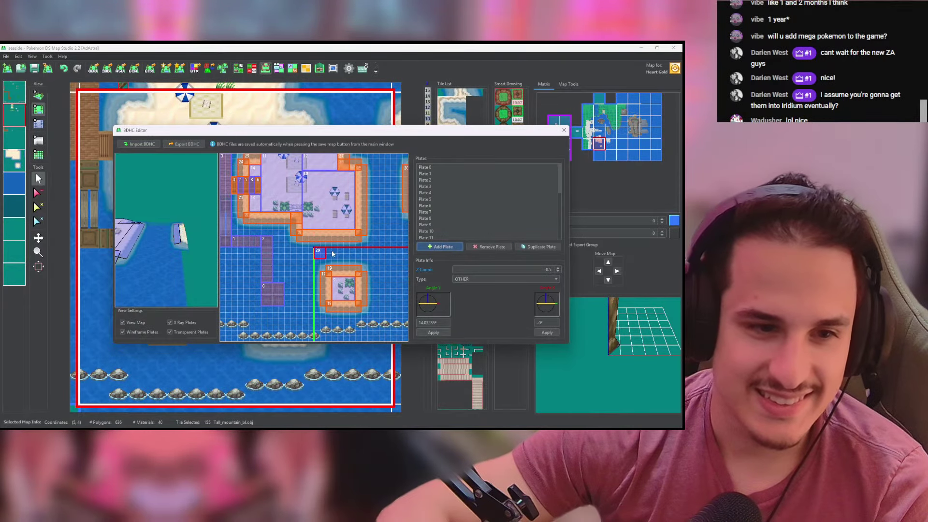
pyautogui.click(525, 268)
pyautogui.click(557, 267)
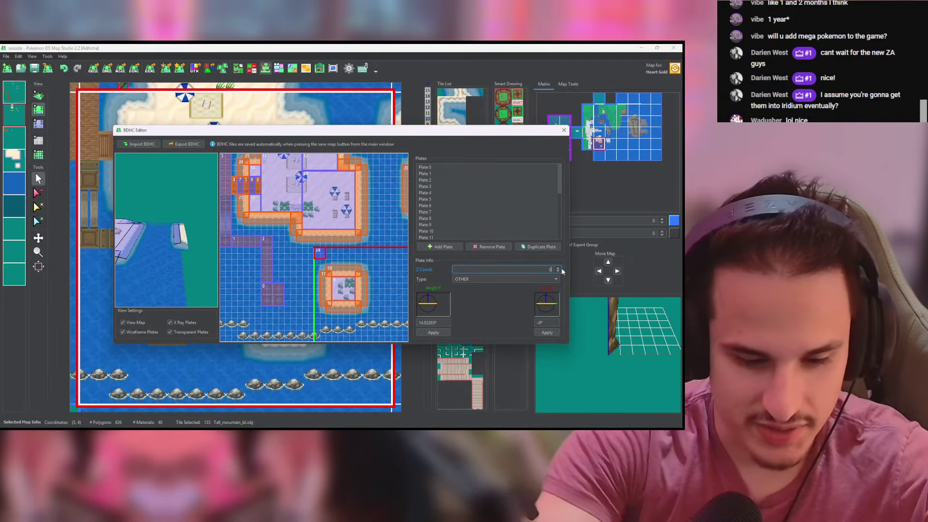
pyautogui.press('Tab')
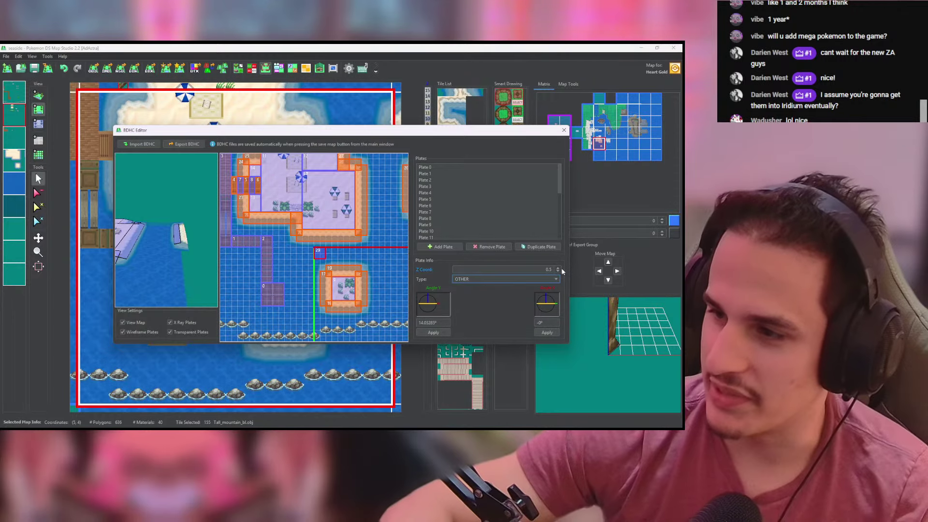
pyautogui.moveTo(390, 162); pyautogui.dragTo(410, 160)
pyautogui.moveTo(179, 261); pyautogui.dragTo(184, 211)
pyautogui.click(557, 271)
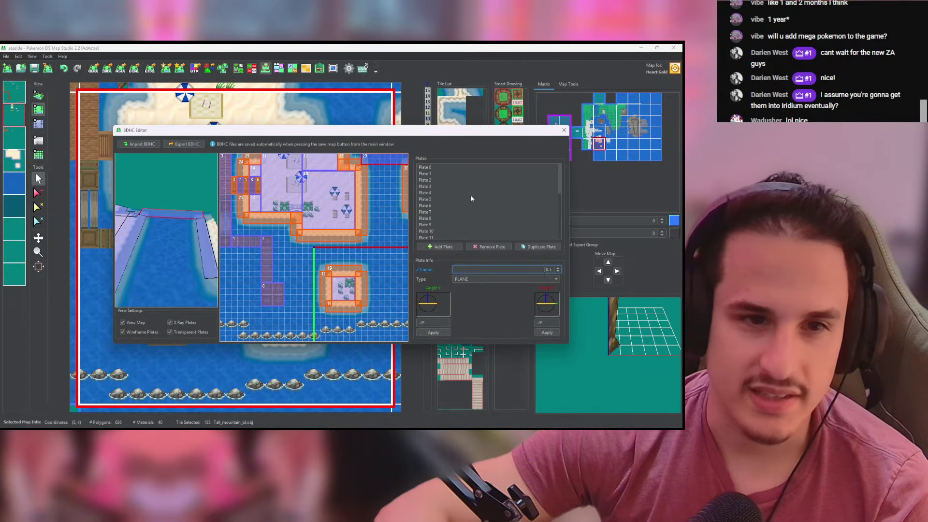
# Step: Duplicate the flat water plate and fit copies over the water east of the main beach down to the map's southeastern corner
pyautogui.click(536, 249)
pyautogui.moveTo(383, 159); pyautogui.dragTo(370, 237)
pyautogui.moveTo(188, 261); pyautogui.dragTo(186, 183, button='right')
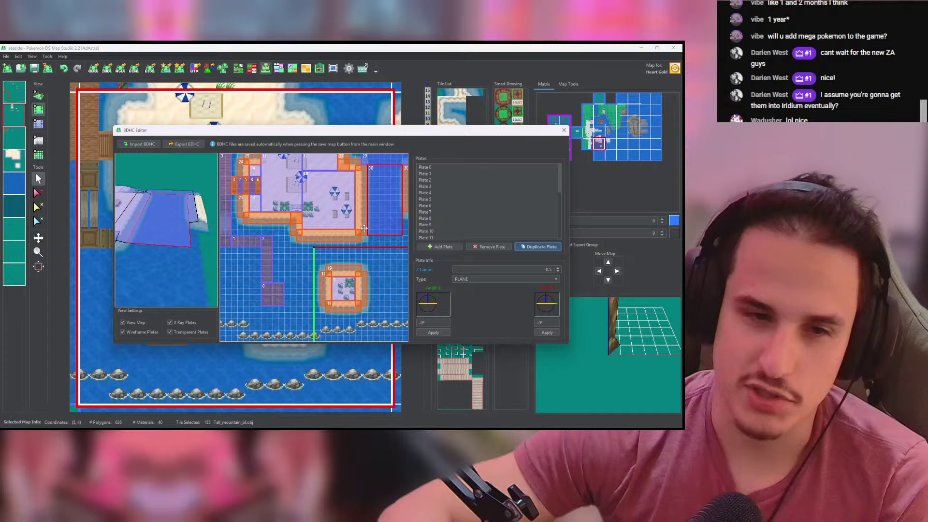
pyautogui.click(542, 248)
pyautogui.moveTo(383, 216); pyautogui.dragTo(367, 329)
# Step: Fit copies of the water plate between the main beach and the small island, stretching one west to the wooden walkway
pyautogui.click(524, 246)
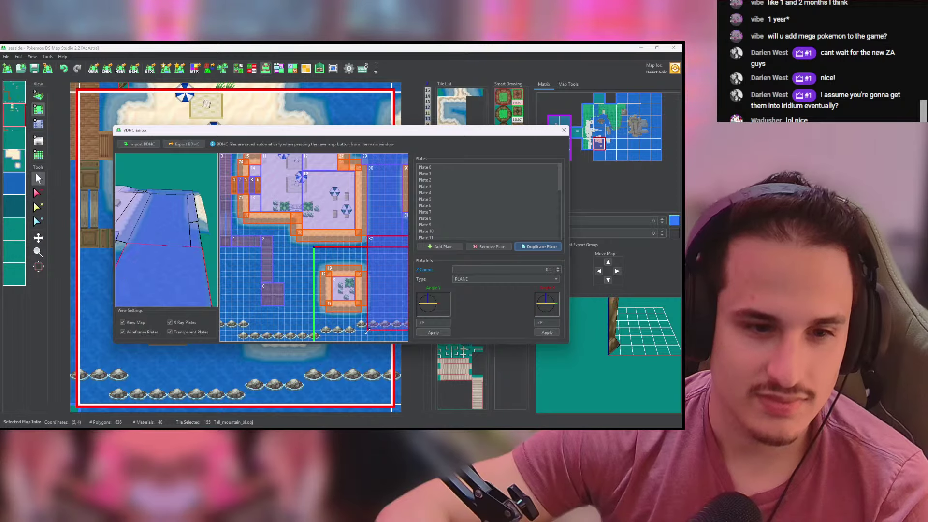
pyautogui.click(541, 246)
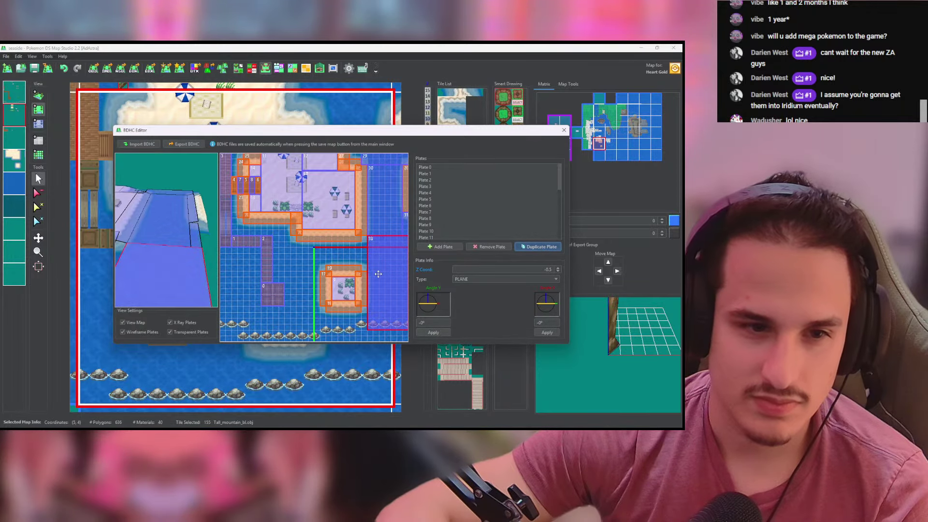
pyautogui.moveTo(372, 274); pyautogui.dragTo(331, 274)
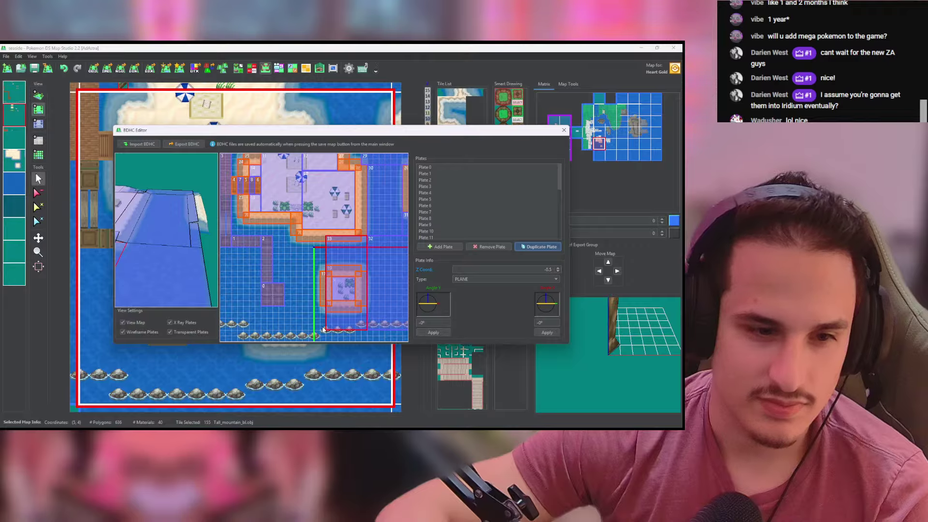
pyautogui.moveTo(326, 329); pyautogui.dragTo(364, 268)
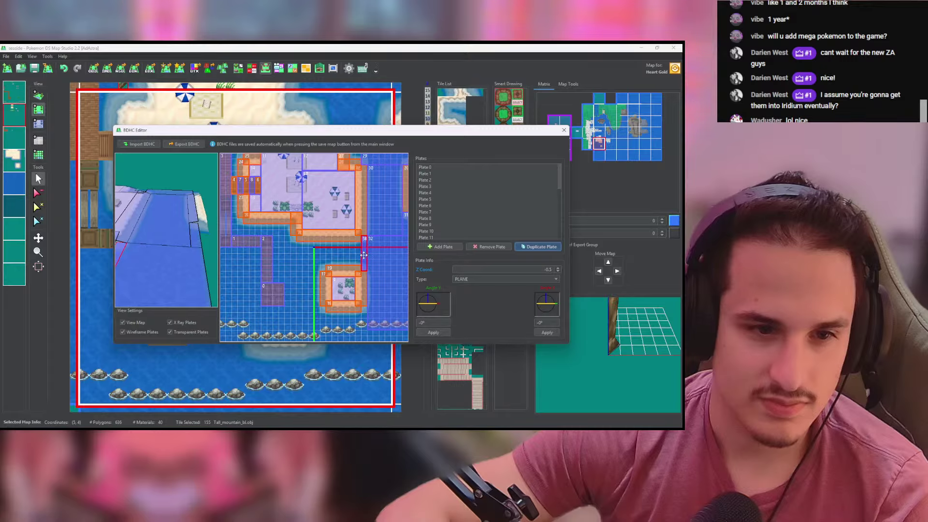
pyautogui.moveTo(364, 255); pyautogui.dragTo(355, 244)
pyautogui.click(355, 228)
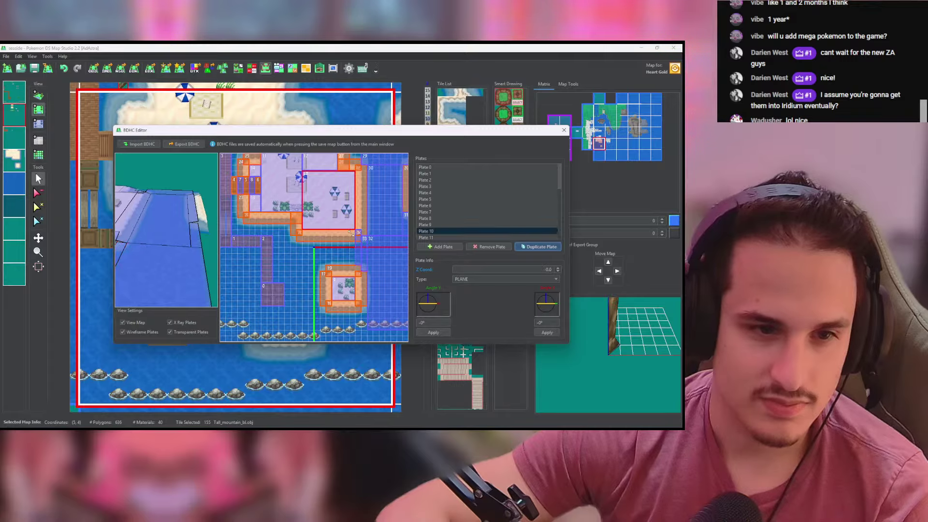
pyautogui.click(358, 232)
pyautogui.click(358, 239)
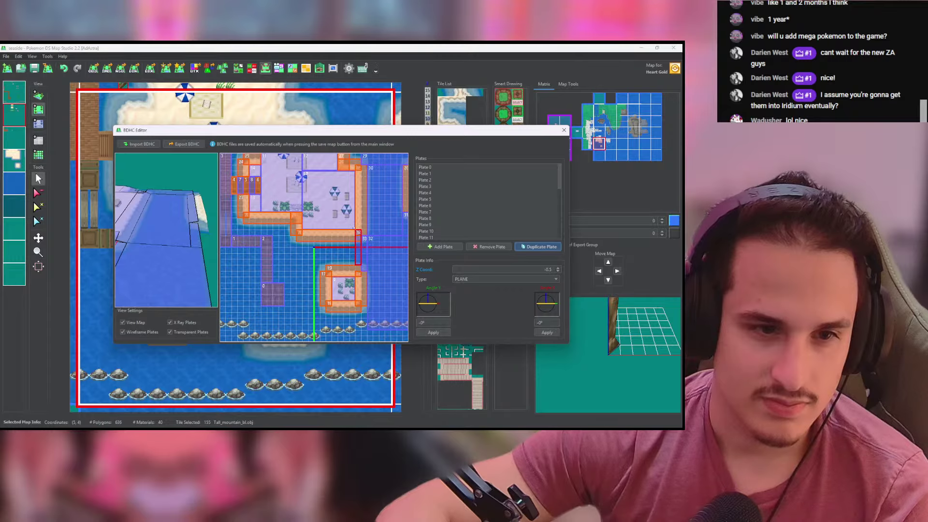
pyautogui.moveTo(354, 230); pyautogui.dragTo(273, 243)
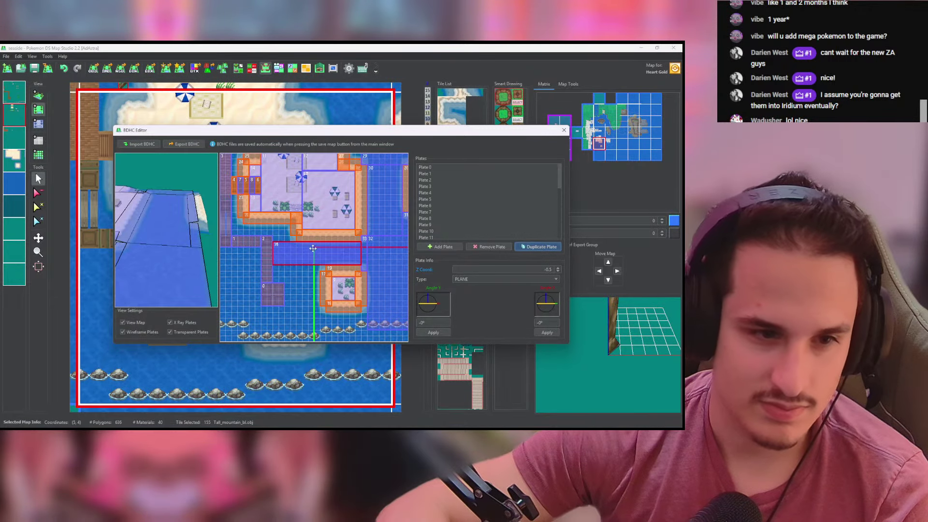
# Step: Fit further water plate copies between the wooden walkway and the small island, down to the map's southern edge
pyautogui.click(539, 247)
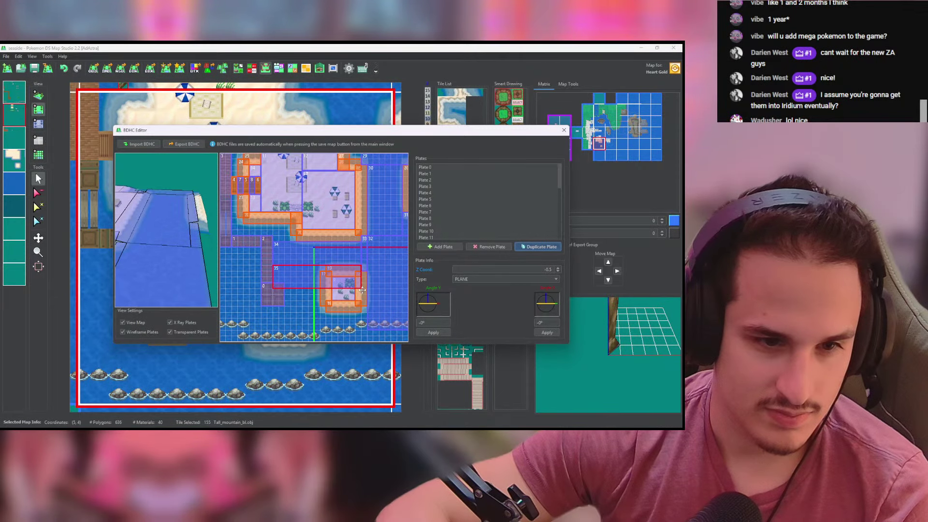
pyautogui.moveTo(361, 288); pyautogui.dragTo(315, 341)
pyautogui.click(527, 247)
pyautogui.click(522, 250)
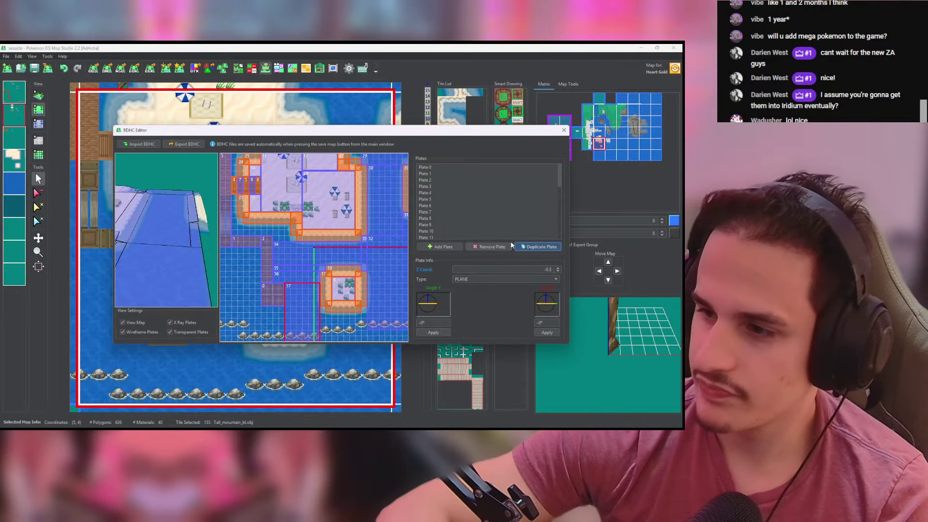
# Step: Fill the gaps beside the small island's southern corners and the water south of it with copies of the water plate
pyautogui.click(536, 247)
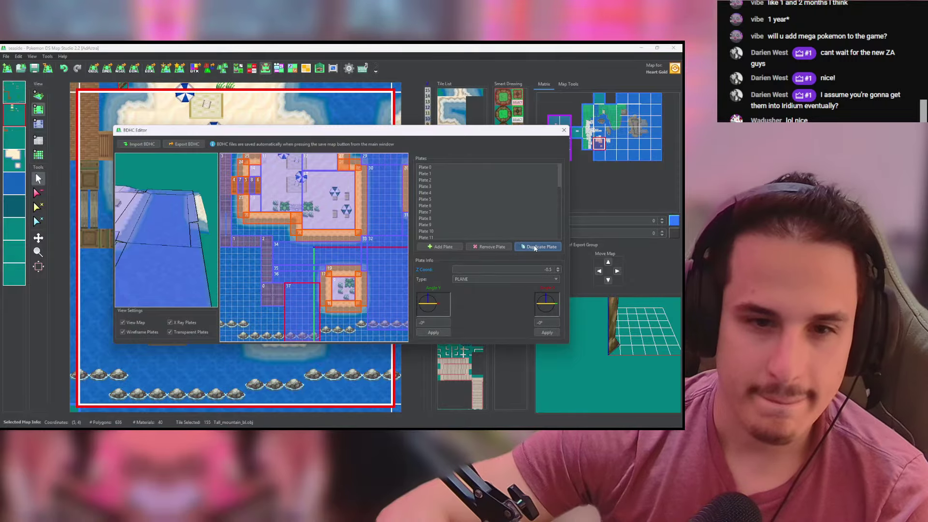
pyautogui.moveTo(308, 311); pyautogui.dragTo(346, 322)
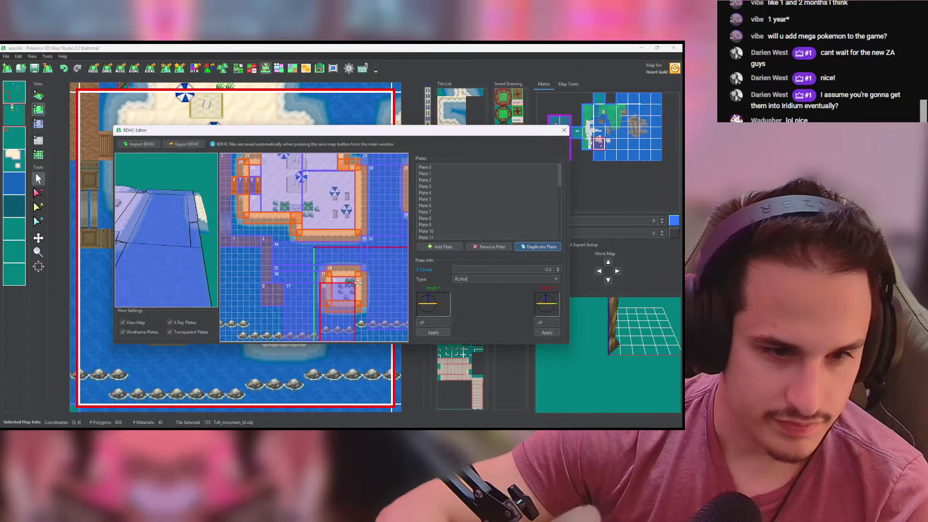
pyautogui.moveTo(353, 285); pyautogui.dragTo(328, 322)
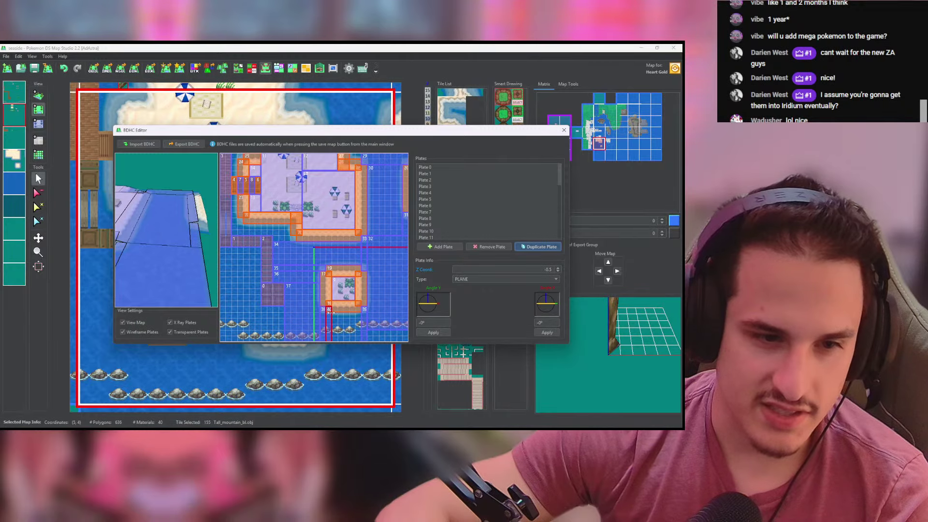
pyautogui.moveTo(332, 309); pyautogui.dragTo(358, 316)
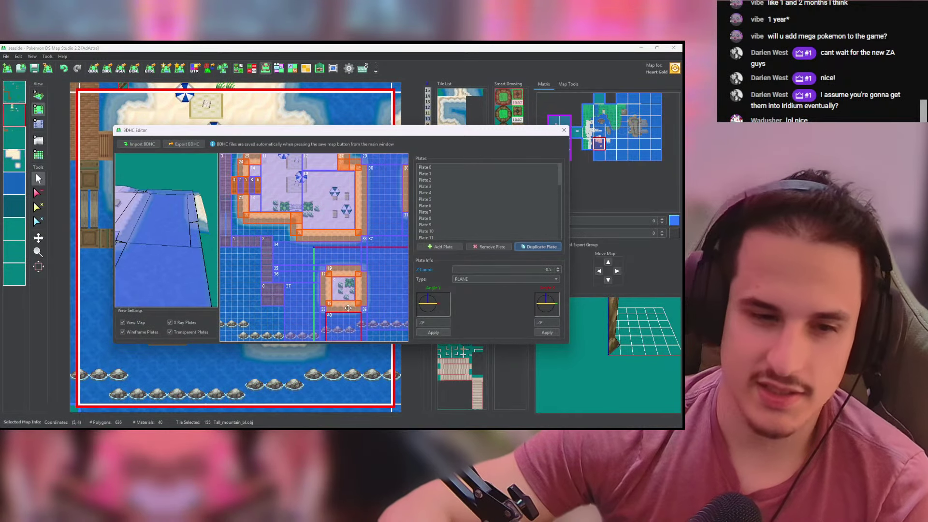
# Step: Stretch water plate copies over the map's southwestern corner and the water enclosed west of the wooden walkway
pyautogui.click(525, 248)
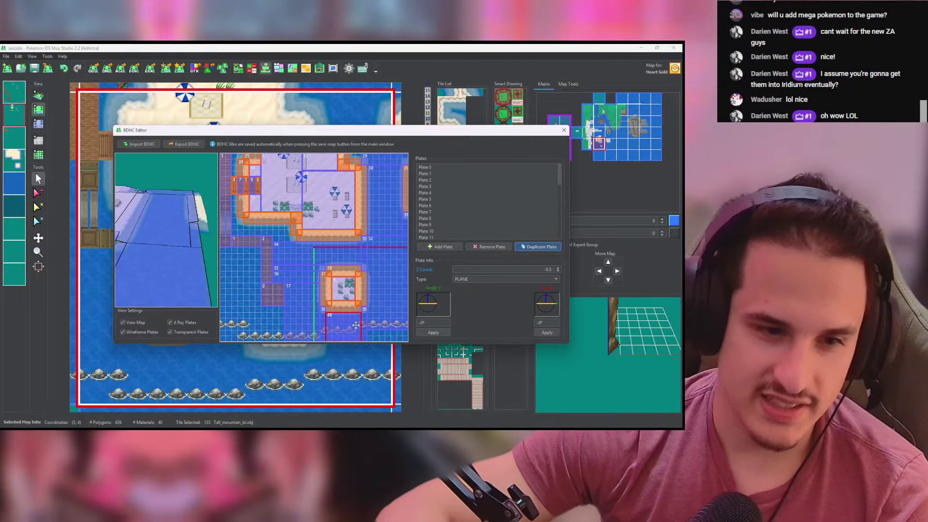
pyautogui.moveTo(352, 324); pyautogui.dragTo(275, 319)
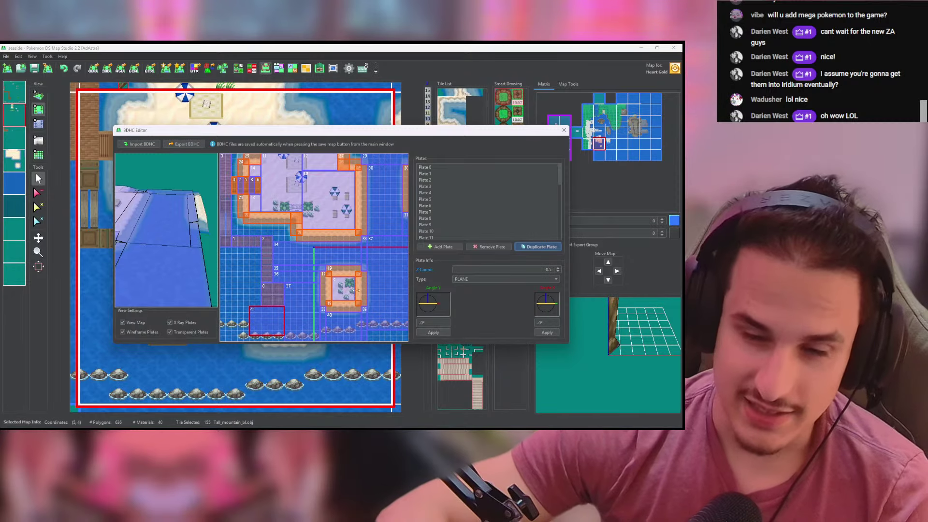
pyautogui.moveTo(249, 312); pyautogui.dragTo(210, 312)
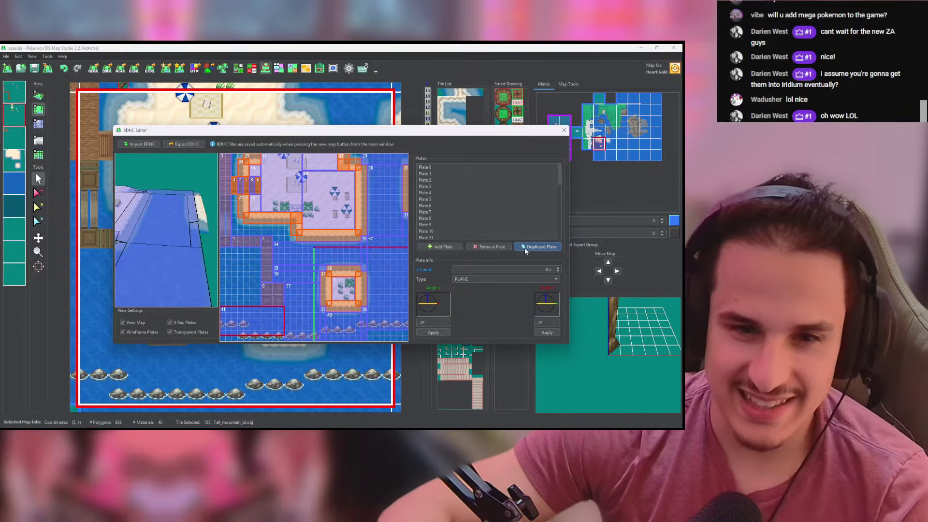
pyautogui.moveTo(257, 328); pyautogui.dragTo(261, 305)
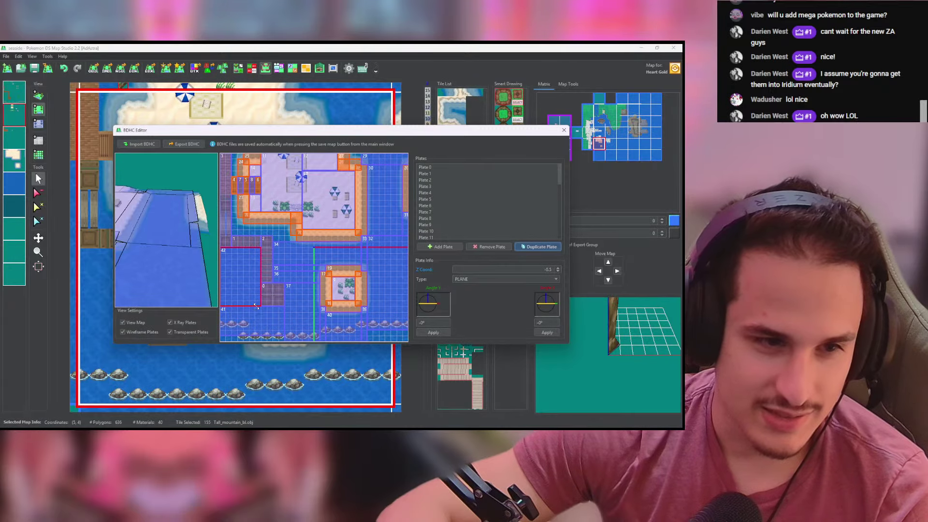
# Step: Fit water plate copies between the walkway and the main beach's southern and western shores, both sides of the stepped ramp
pyautogui.click(529, 247)
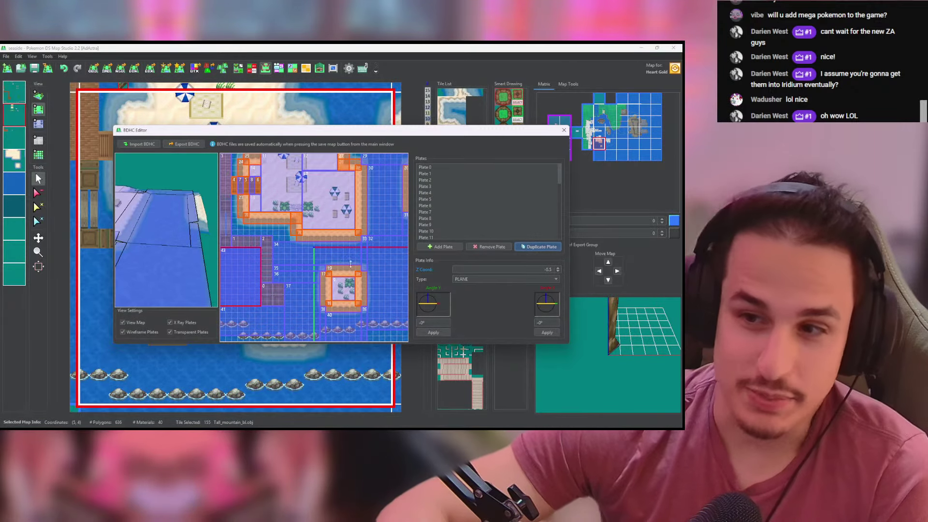
pyautogui.moveTo(252, 281); pyautogui.dragTo(231, 236)
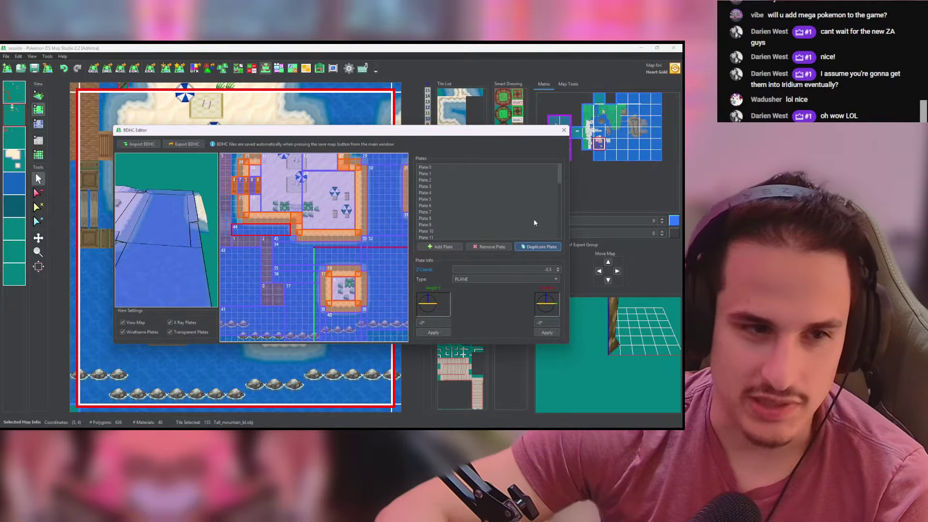
pyautogui.click(541, 247)
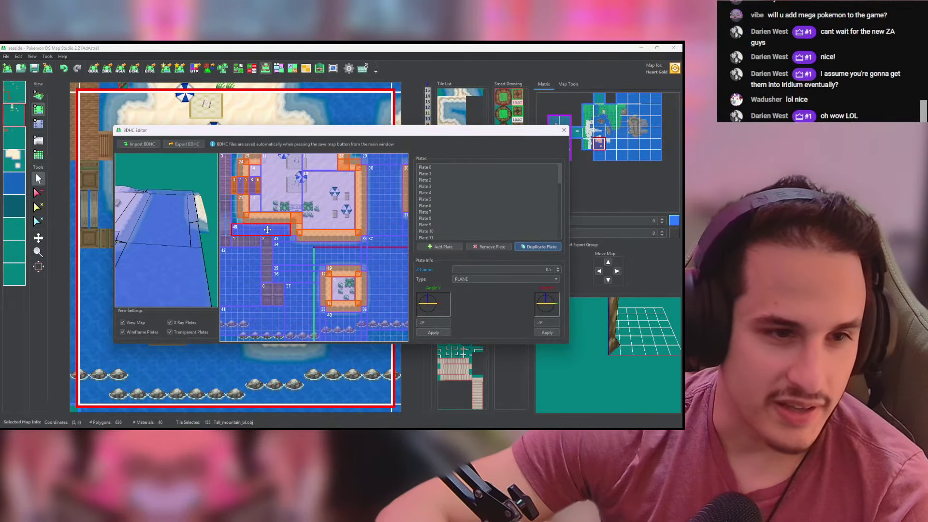
pyautogui.moveTo(269, 225); pyautogui.dragTo(234, 220)
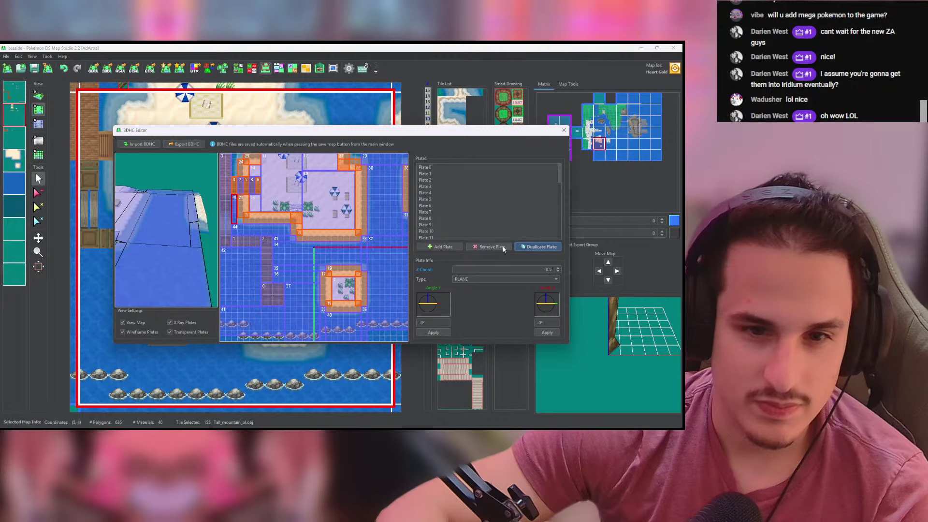
pyautogui.moveTo(241, 217); pyautogui.dragTo(242, 239)
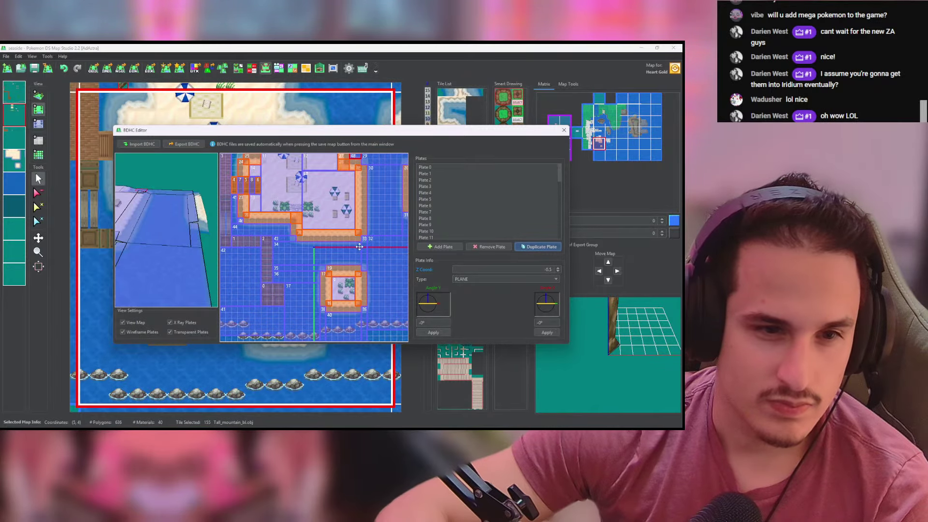
pyautogui.moveTo(349, 158); pyautogui.dragTo(239, 157)
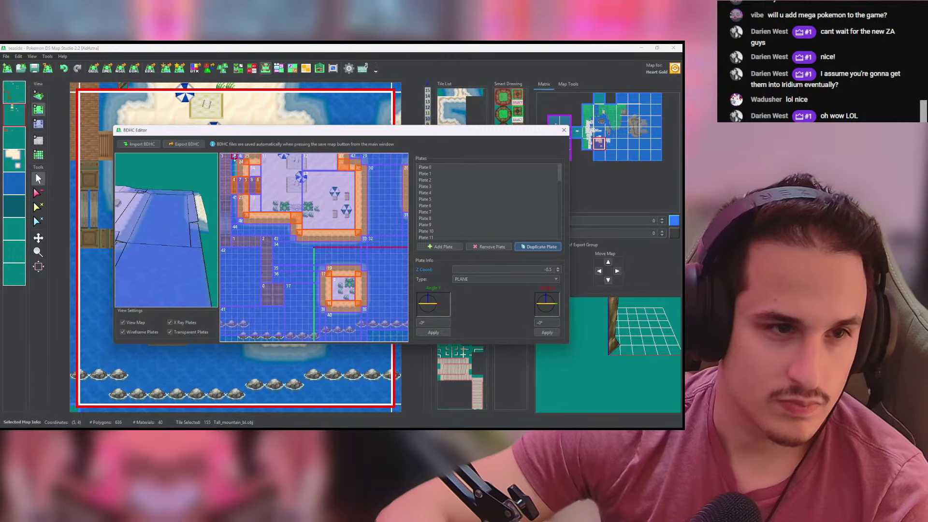
# Step: Check the plates in the 3D preview, close the BDHC editor and switch to the neighbouring map to the east
pyautogui.moveTo(145, 226); pyautogui.dragTo(165, 218)
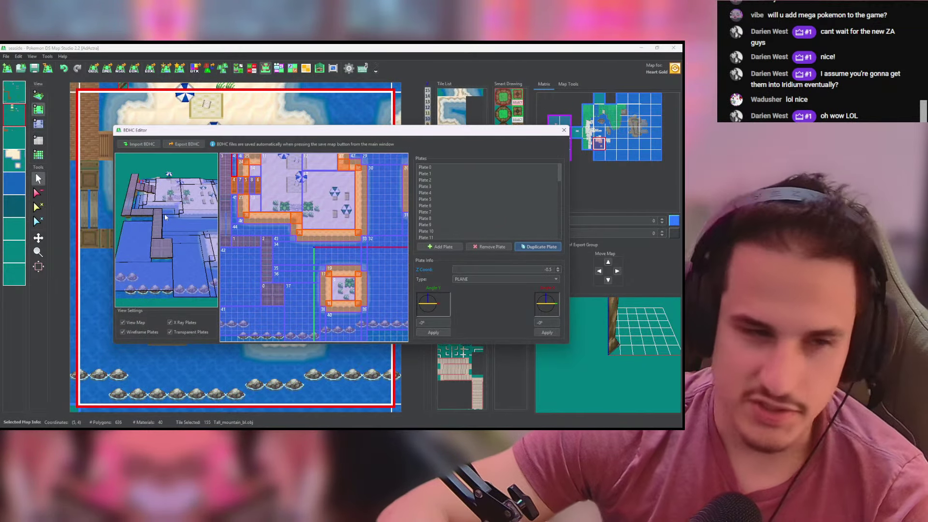
pyautogui.moveTo(190, 209); pyautogui.dragTo(178, 273)
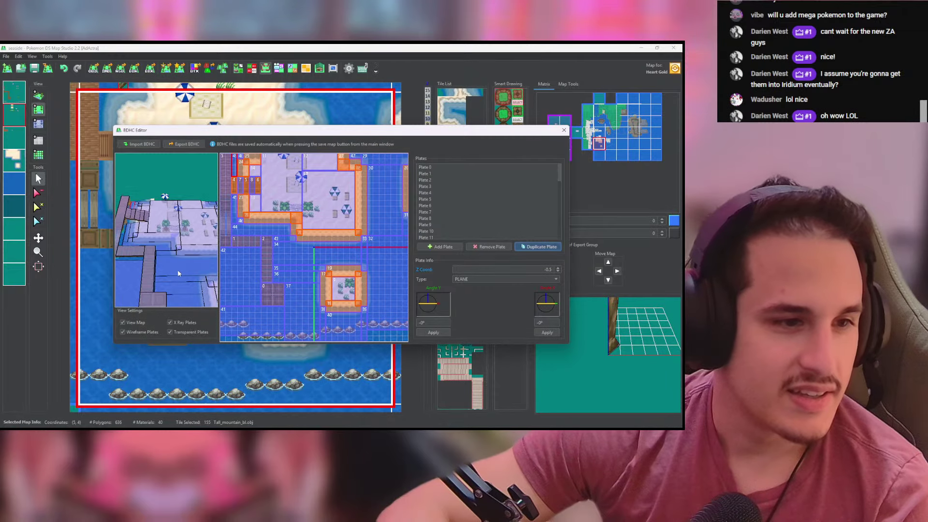
pyautogui.moveTo(171, 232); pyautogui.dragTo(203, 180)
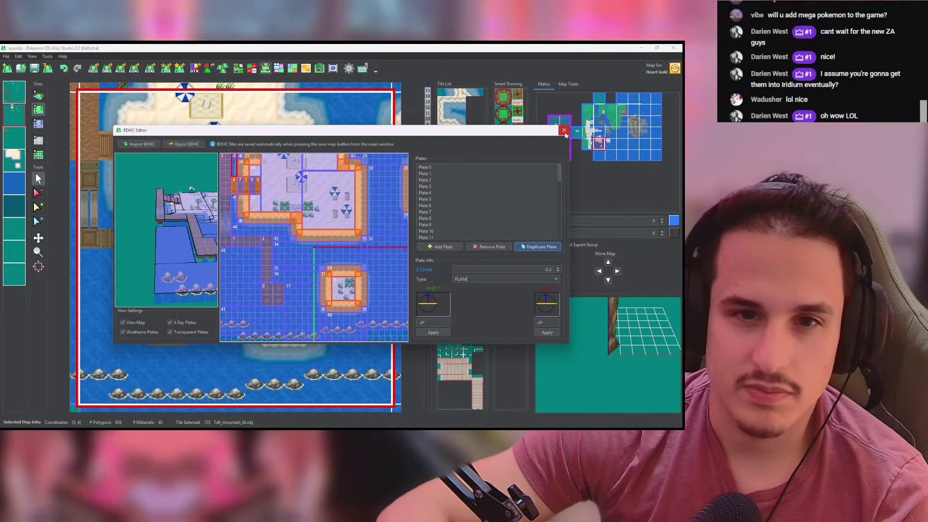
pyautogui.click(564, 131)
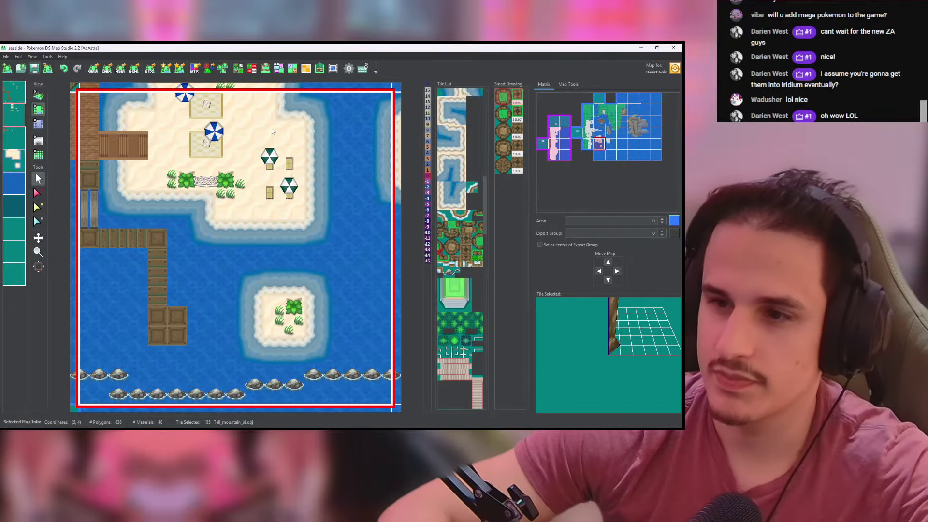
pyautogui.press('Right')
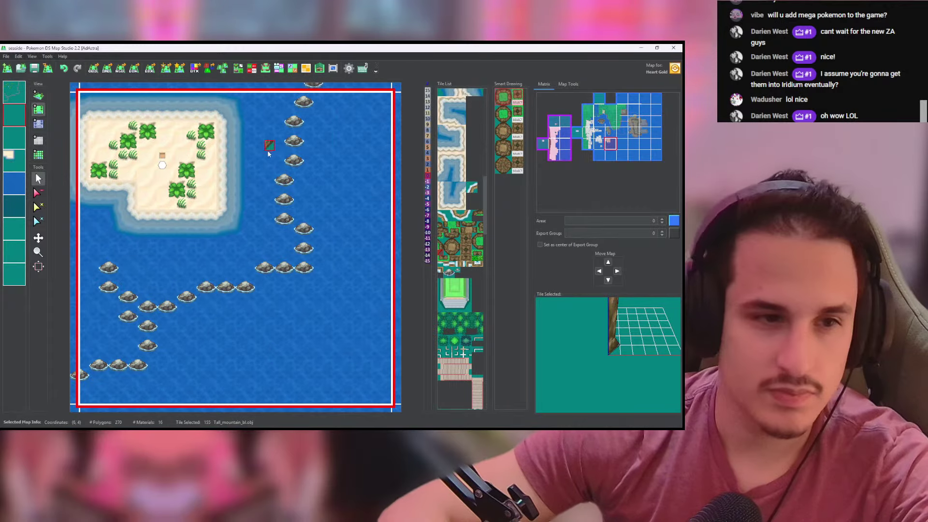
pyautogui.press('Up')
pyautogui.press('Up')
pyautogui.press('Up')
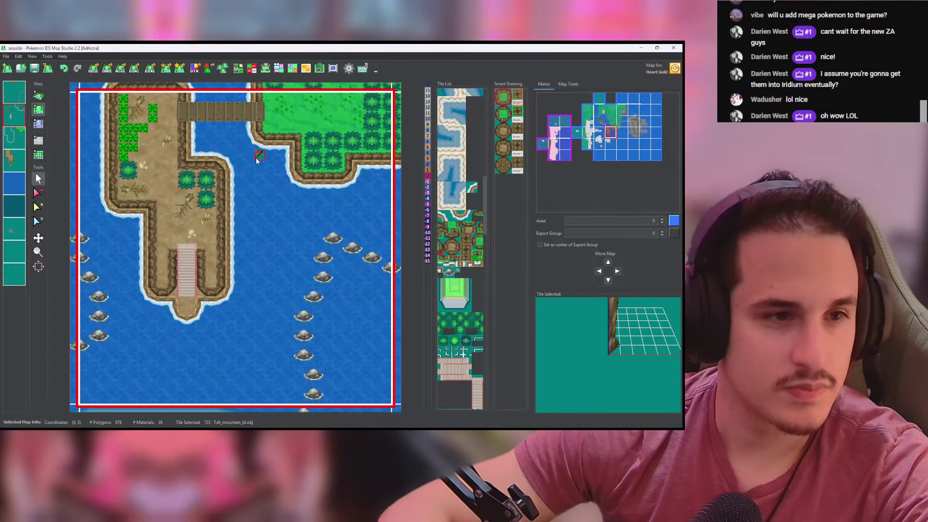
pyautogui.press('Down')
pyautogui.press('Down')
pyautogui.press('Down')
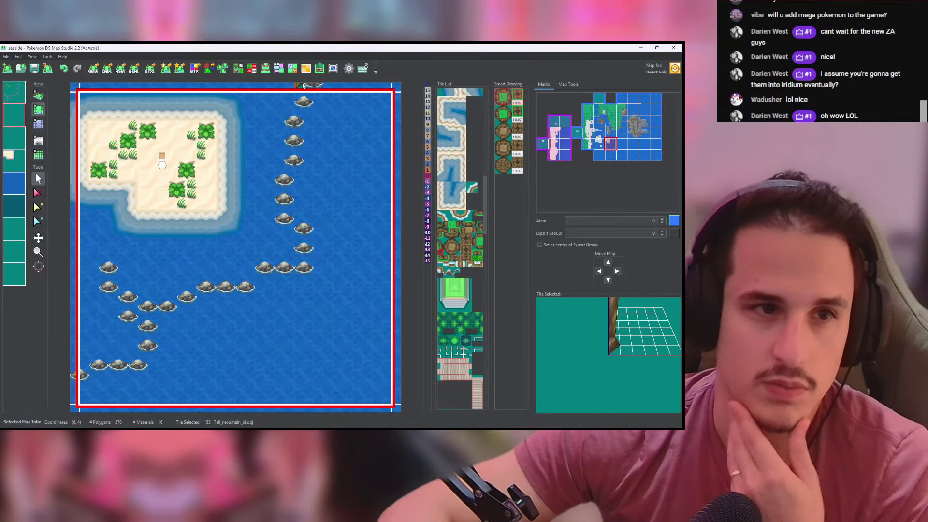
# Step: Open the map's BDHC editor, set the first plate's Z coordinate to -0.5 and stretch it over the water east of the island
pyautogui.click(265, 68)
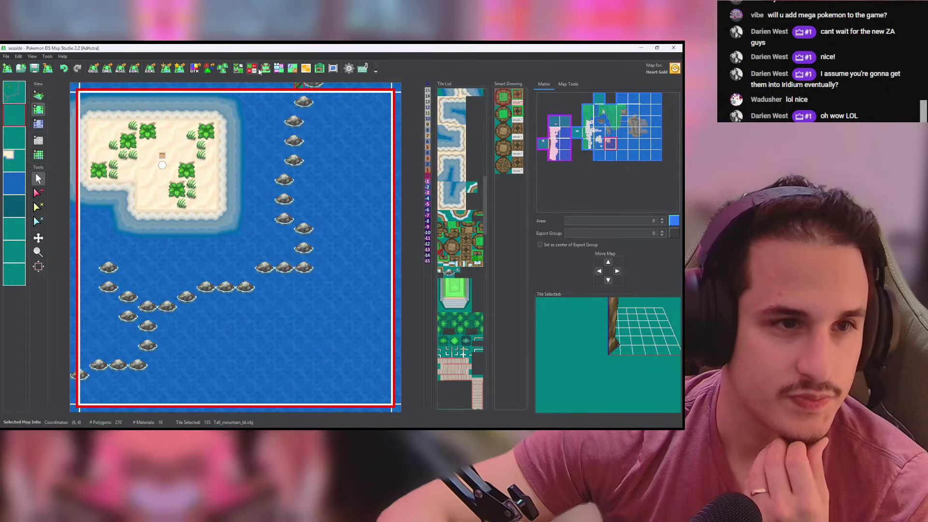
pyautogui.moveTo(320, 253)
pyautogui.mouseDown()
pyautogui.moveTo(338, 198)
pyautogui.moveTo(323, 159)
pyautogui.mouseUp()
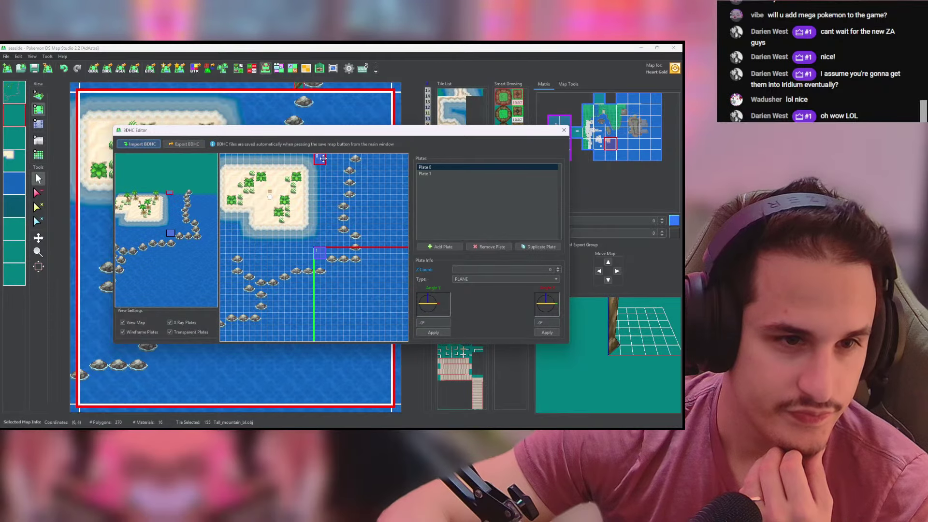
pyautogui.moveTo(320, 252); pyautogui.dragTo(226, 252)
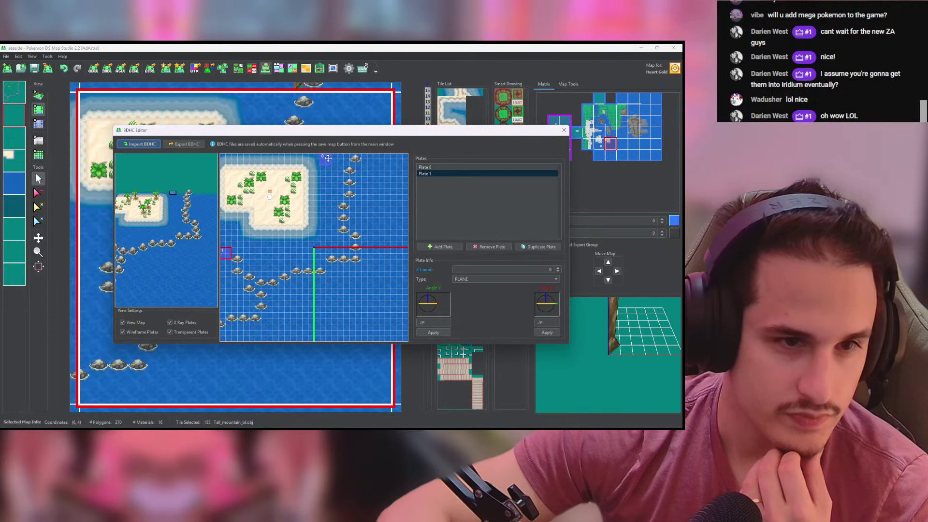
pyautogui.click(330, 161)
pyautogui.click(533, 270)
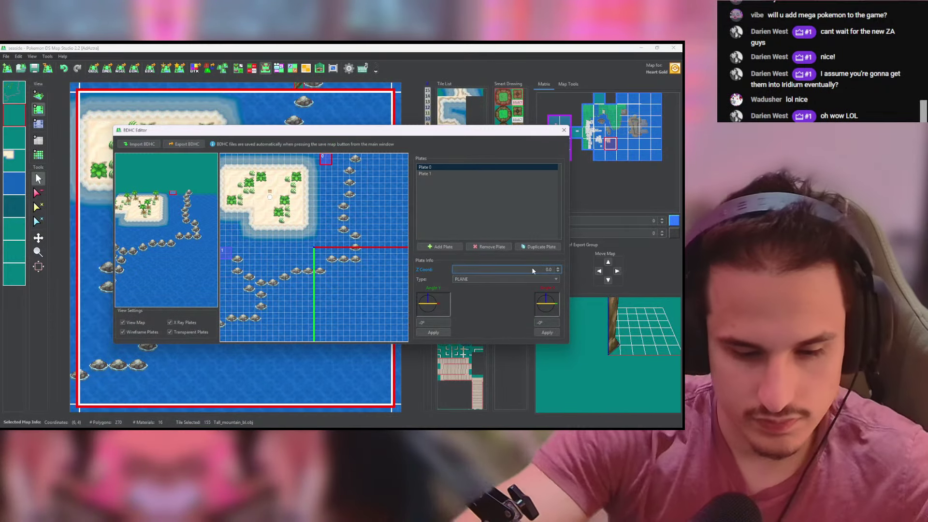
pyautogui.write('-0.5')
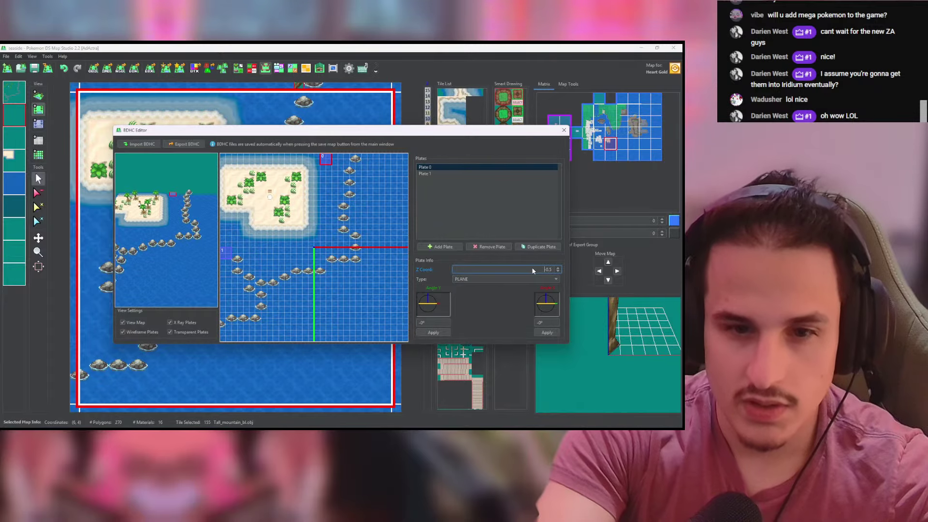
pyautogui.moveTo(331, 164); pyautogui.dragTo(408, 342)
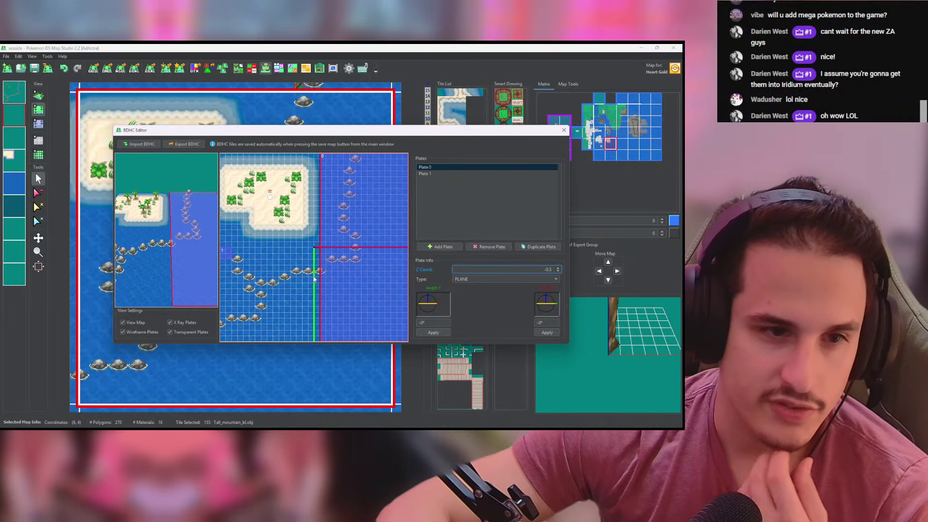
# Step: Stretch the second plate over the water south of the island and fit a duplicate into the notch at the island's southwestern corner
pyautogui.moveTo(227, 256); pyautogui.dragTo(229, 342)
pyautogui.moveTo(176, 232)
pyautogui.mouseDown()
pyautogui.moveTo(172, 193)
pyautogui.moveTo(177, 244)
pyautogui.moveTo(179, 217)
pyautogui.mouseUp()
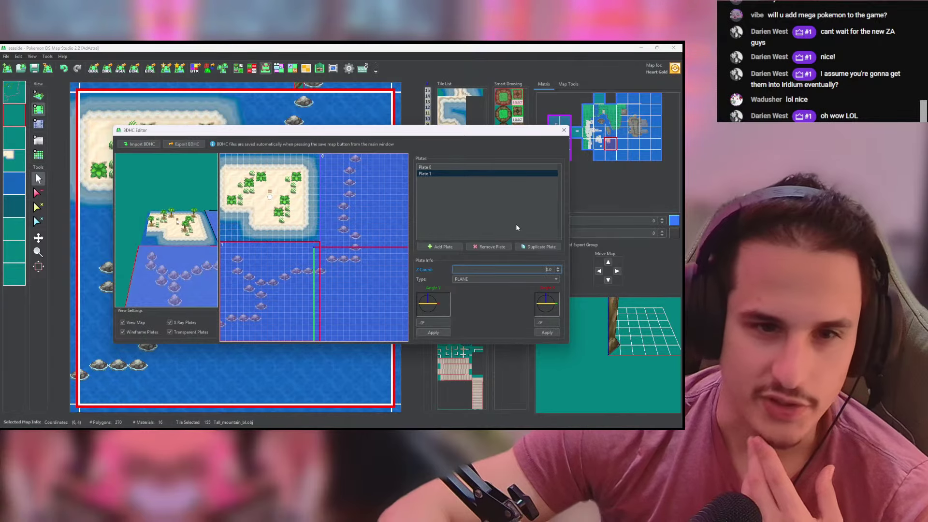
pyautogui.click(538, 247)
pyautogui.moveTo(319, 342); pyautogui.dragTo(239, 237)
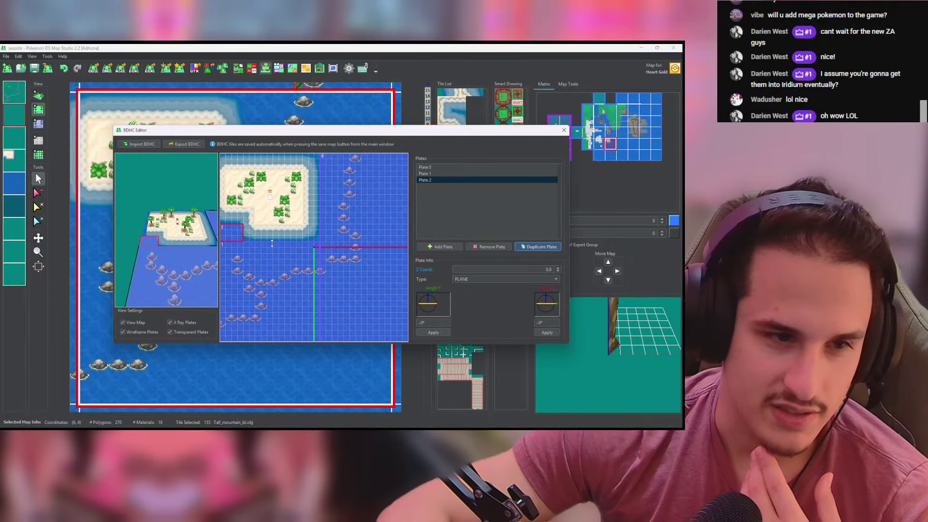
pyautogui.scroll(2, 285, 244)
pyautogui.scroll(1, 236, 232)
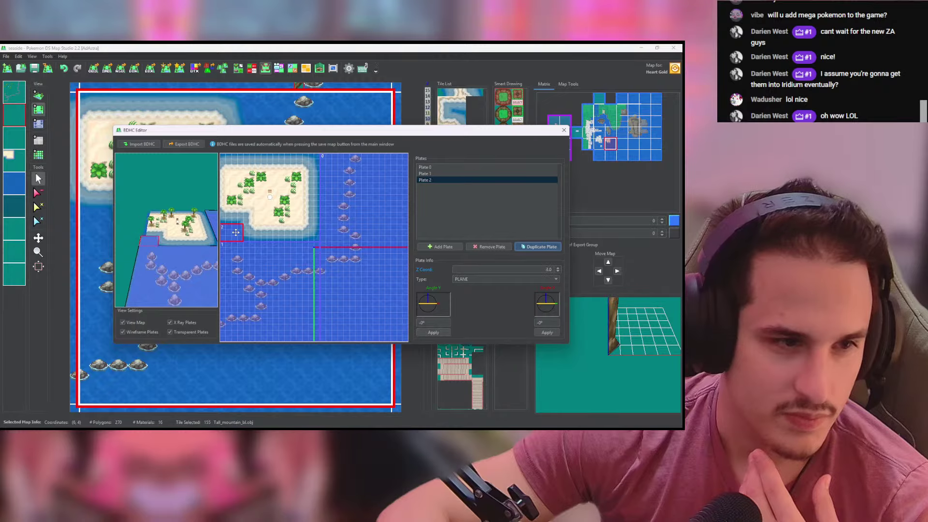
pyautogui.moveTo(232, 232); pyautogui.dragTo(241, 236)
pyautogui.click(240, 244)
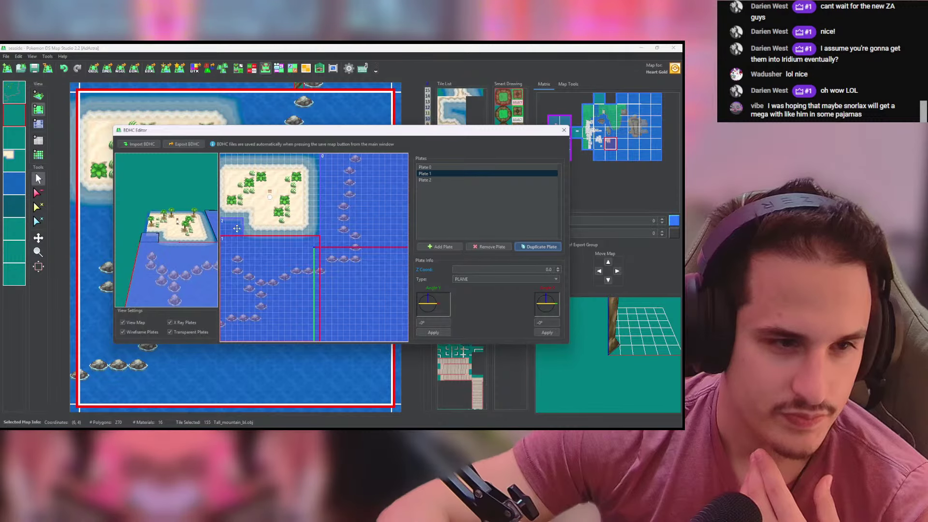
pyautogui.click(236, 227)
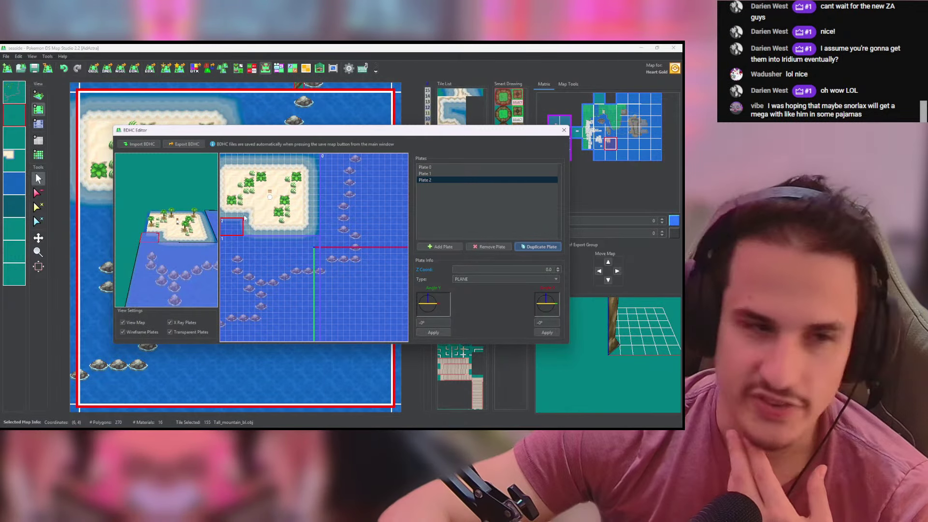
# Step: Duplicate the eastern water plate and shrink the copy to a thin strip along the map's edge north of the island
pyautogui.click(342, 186)
pyautogui.click(542, 246)
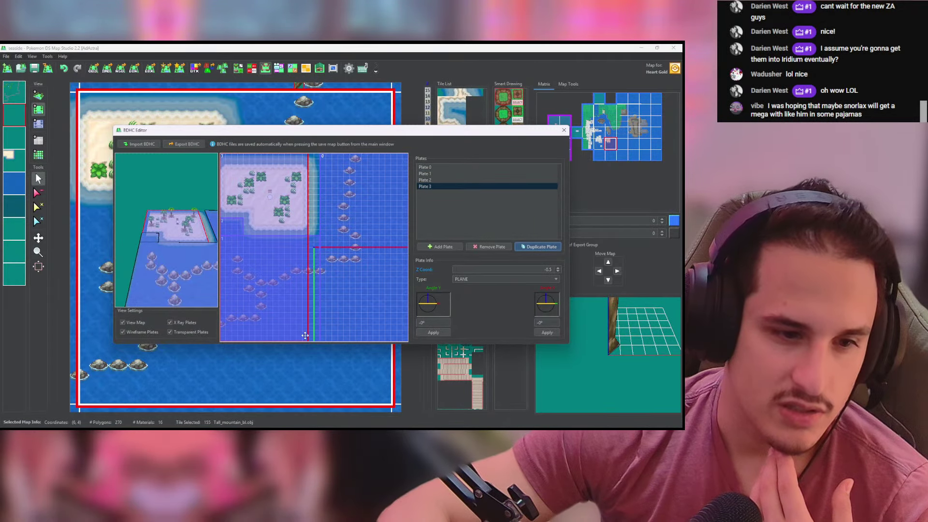
pyautogui.moveTo(308, 340); pyautogui.dragTo(328, 156)
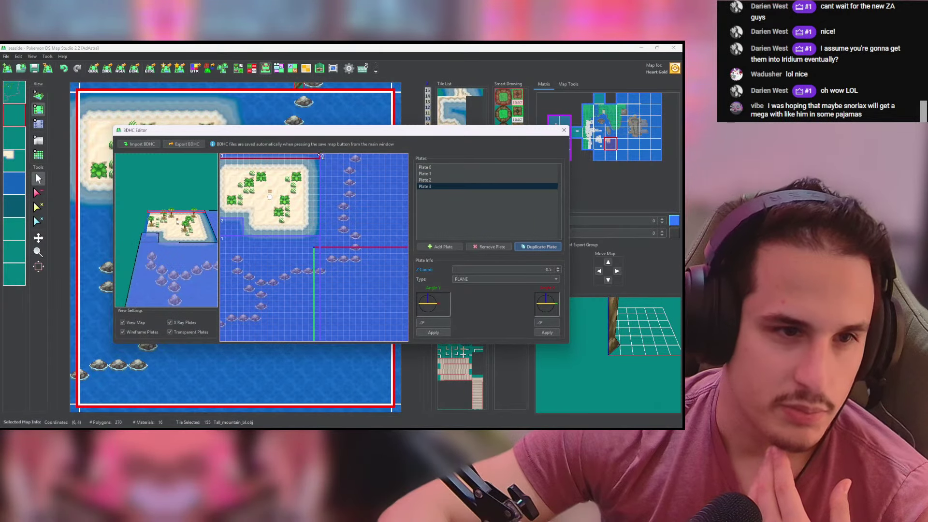
pyautogui.moveTo(196, 220); pyautogui.dragTo(167, 242)
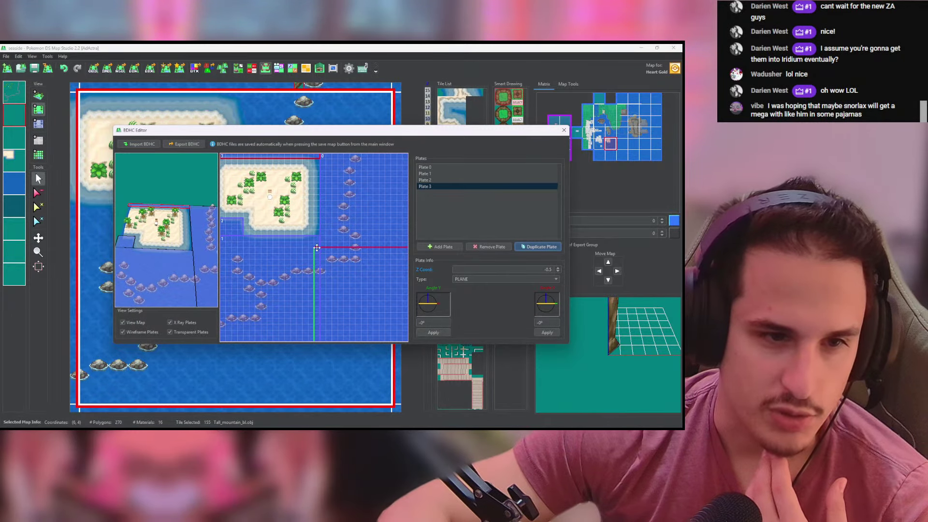
# Step: Shift the shared edge between the southern and eastern water plates one tile west, ending the northern strip at the same line
pyautogui.moveTo(320, 244); pyautogui.dragTo(314, 245)
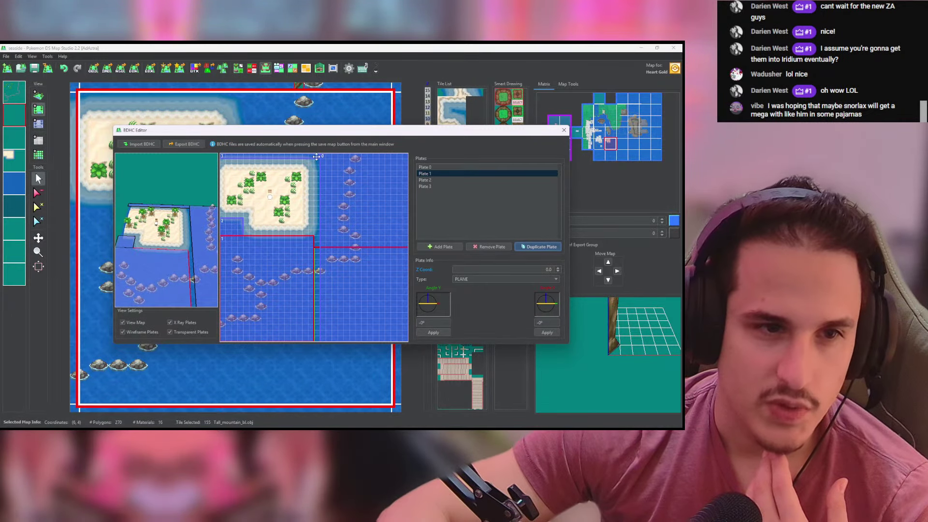
pyautogui.click(318, 157)
pyautogui.click(318, 156)
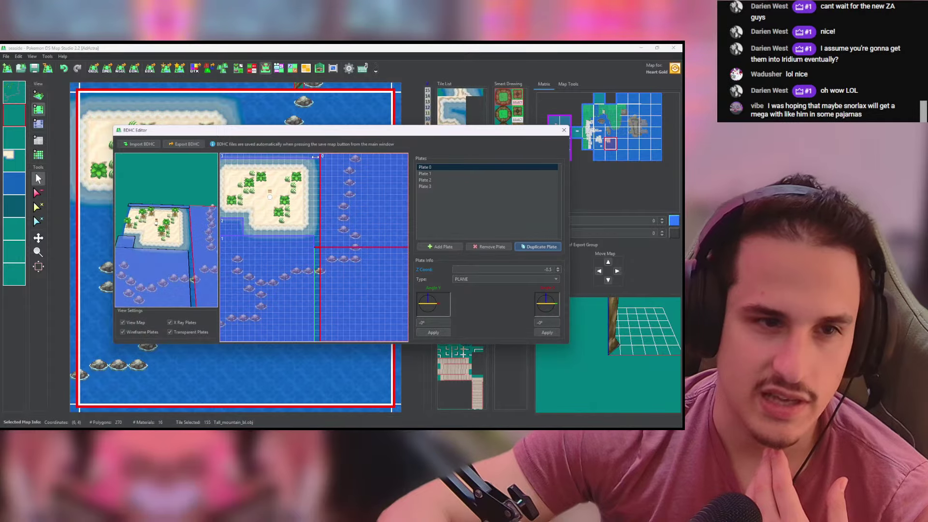
pyautogui.click(310, 156)
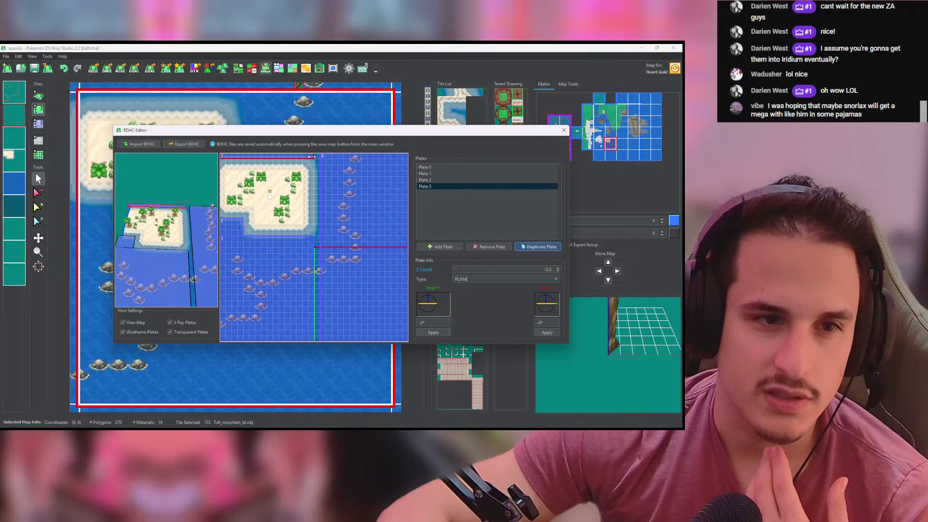
pyautogui.click(323, 172)
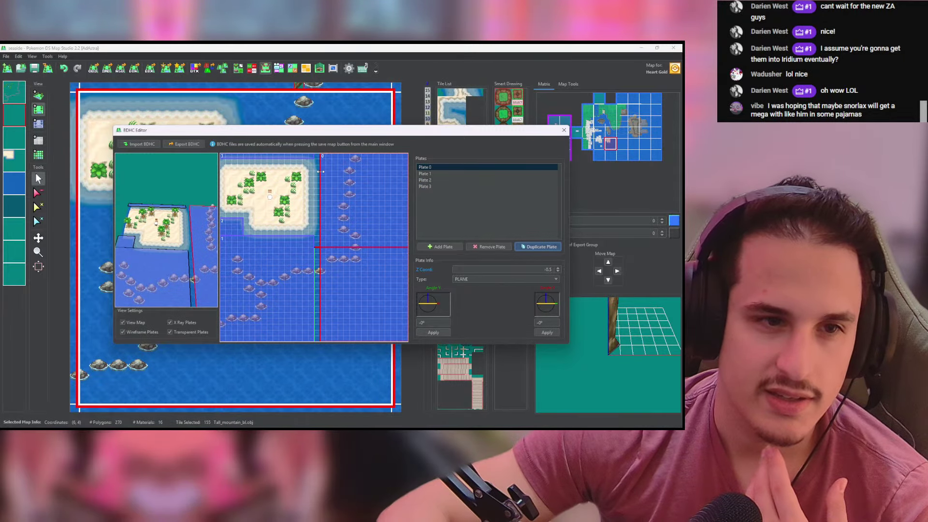
pyautogui.moveTo(317, 172); pyautogui.dragTo(314, 172)
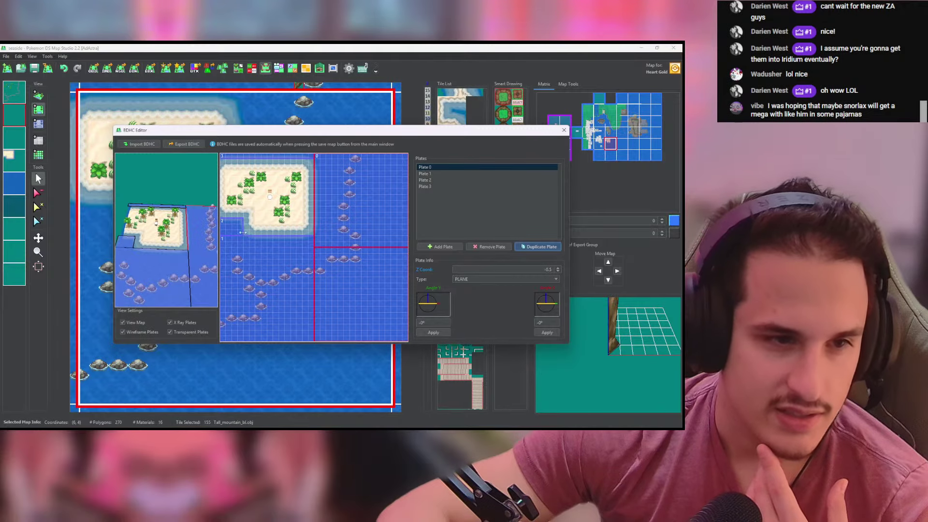
# Step: Add a new plate, two tiles wide, covering the island's eastern shore from north to south
pyautogui.click(440, 247)
pyautogui.moveTo(323, 255); pyautogui.dragTo(310, 239)
pyautogui.moveTo(201, 243); pyautogui.dragTo(203, 223)
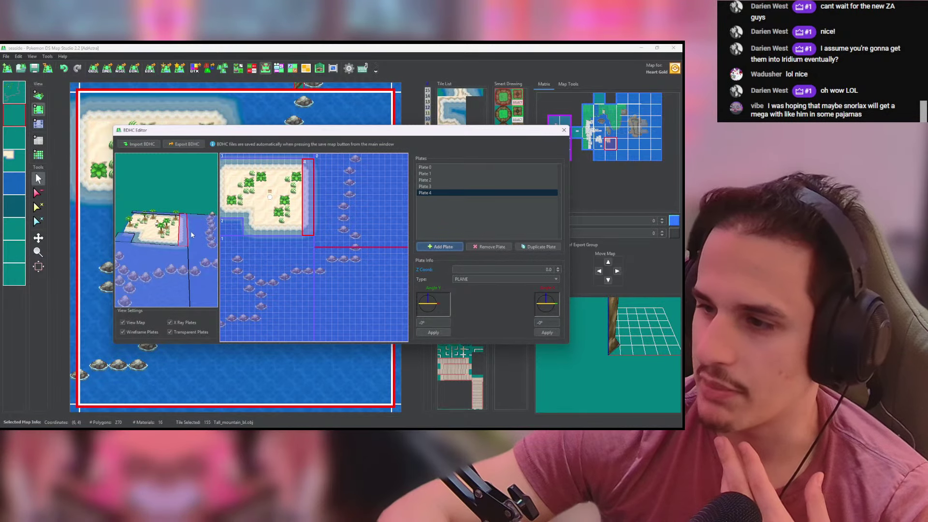
pyautogui.scroll(8, 186, 225)
pyautogui.moveTo(183, 228); pyautogui.dragTo(155, 228, button='right')
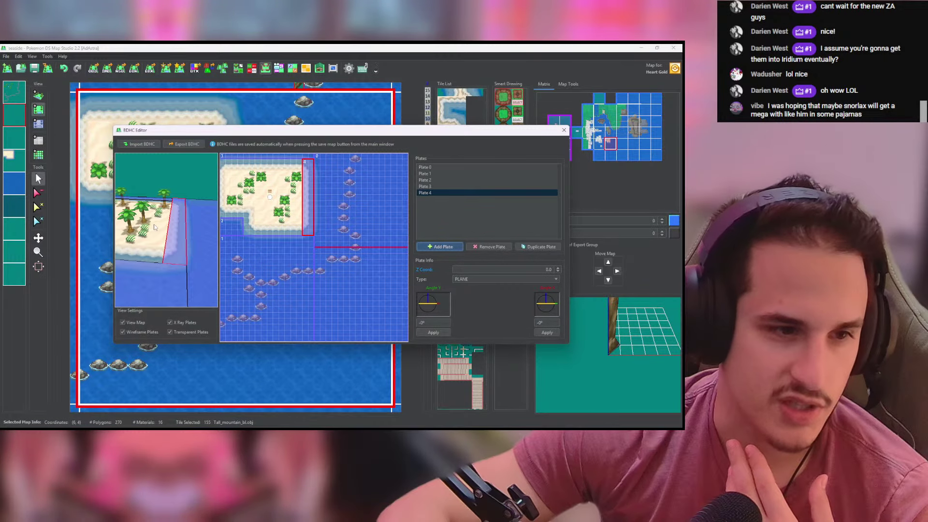
# Step: Make the eastern shore plate a STAIRS LEFT (-X) slope and recalculate its angle with -0.5 tiles up
pyautogui.click(470, 278)
pyautogui.click(479, 302)
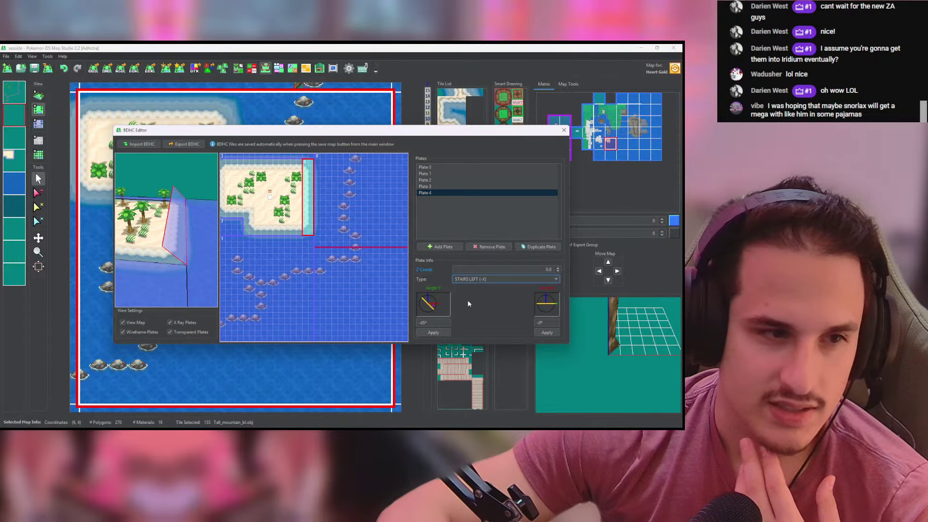
pyautogui.click(435, 306)
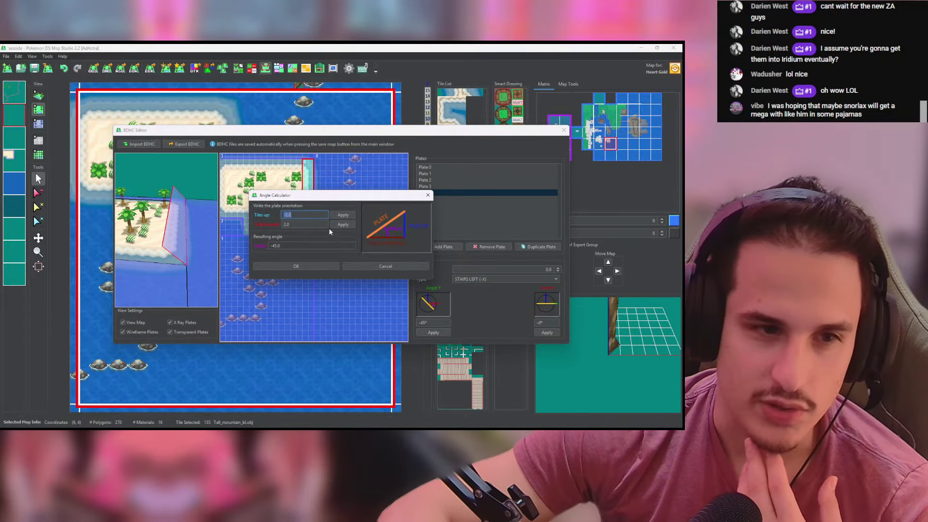
pyautogui.write('-0.5')
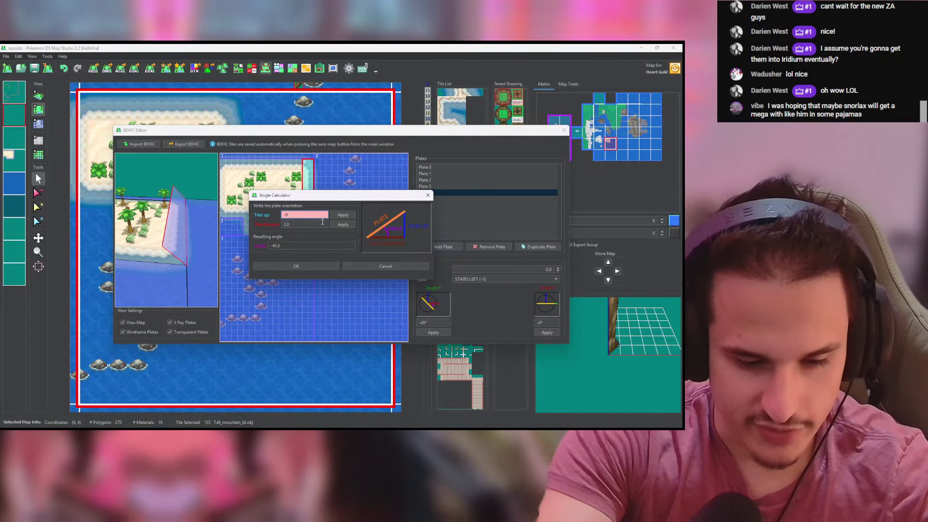
pyautogui.click(342, 214)
pyautogui.click(322, 266)
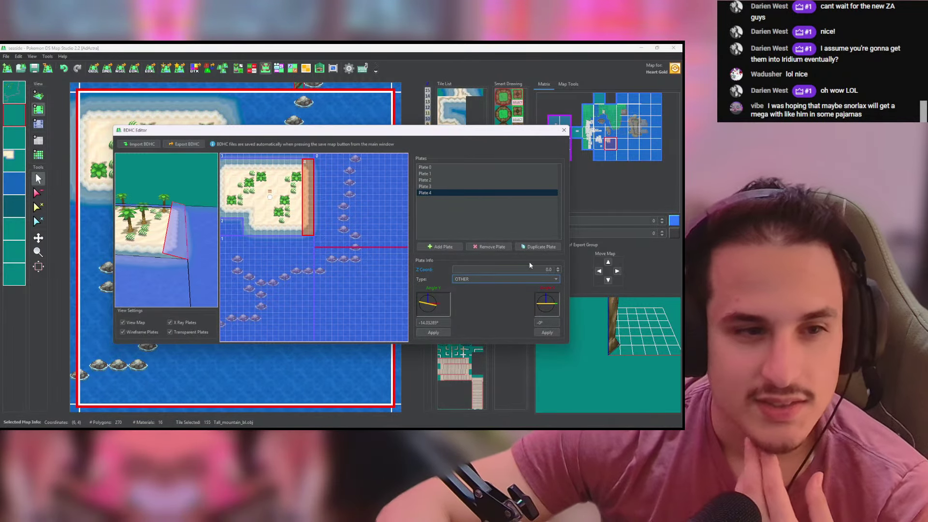
# Step: Duplicate the eastern ramp onto the inner southwestern shore, shorten it to the shore's height and set its slope to 0.5 tiles up
pyautogui.click(538, 247)
pyautogui.moveTo(310, 207); pyautogui.dragTo(252, 198)
pyautogui.moveTo(251, 160); pyautogui.dragTo(249, 207)
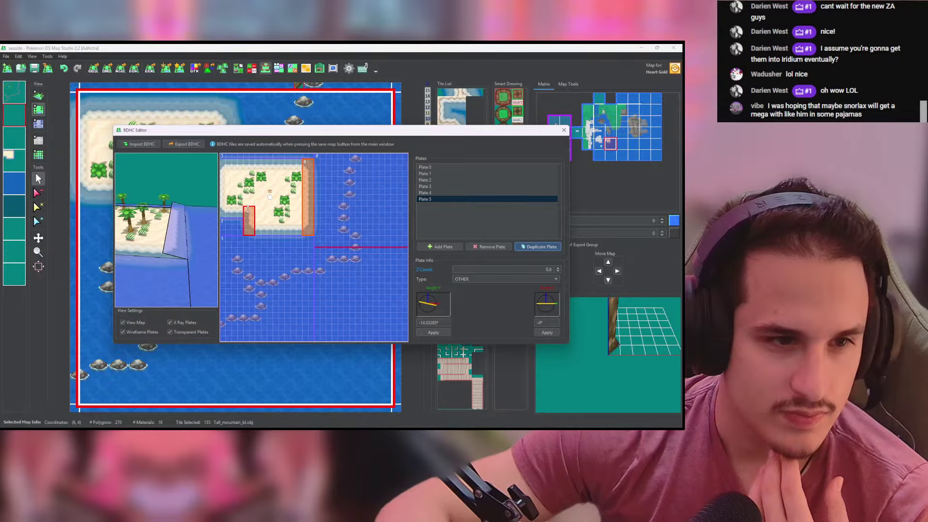
pyautogui.moveTo(141, 227); pyautogui.dragTo(189, 230)
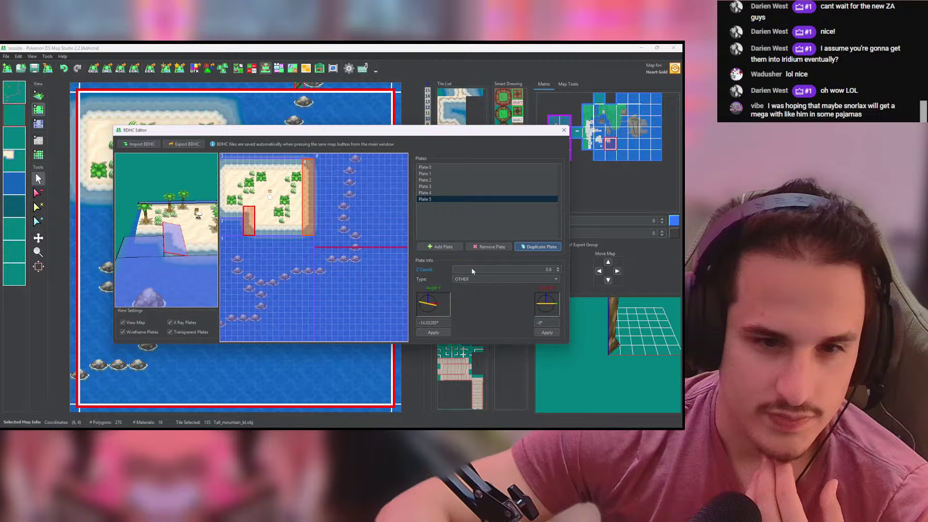
pyautogui.click(448, 306)
pyautogui.write('0.5')
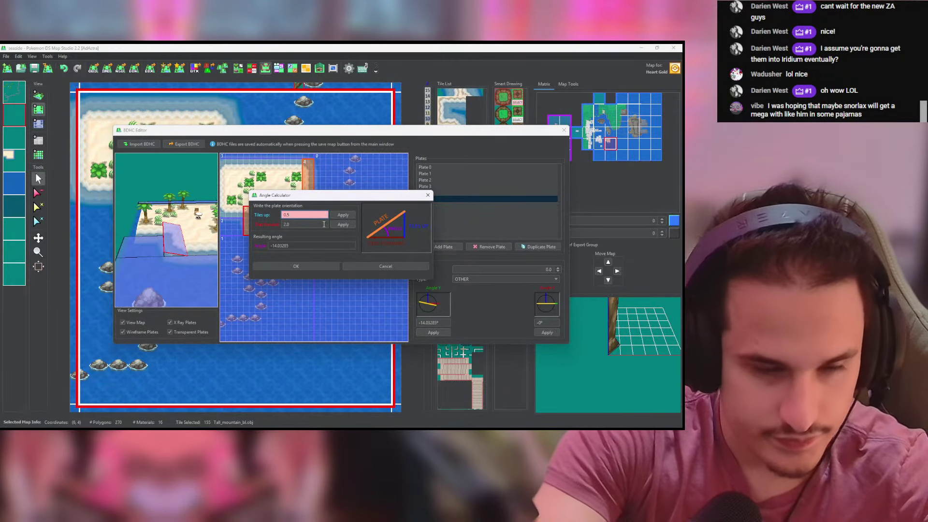
pyautogui.click(343, 215)
pyautogui.click(296, 267)
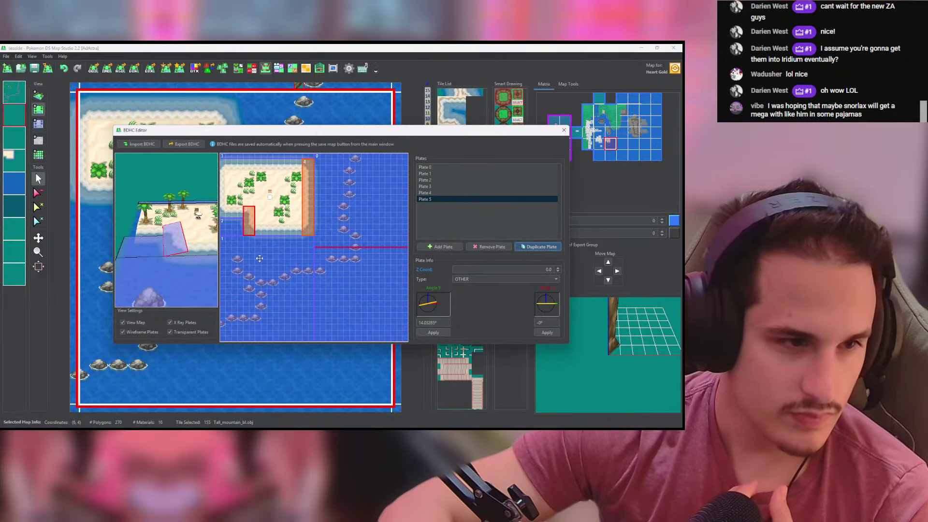
# Step: Place a copy of the inner shore ramp along the map's western edge on the island and shorten the eastern ramp at both ends
pyautogui.moveTo(251, 221); pyautogui.dragTo(219, 172)
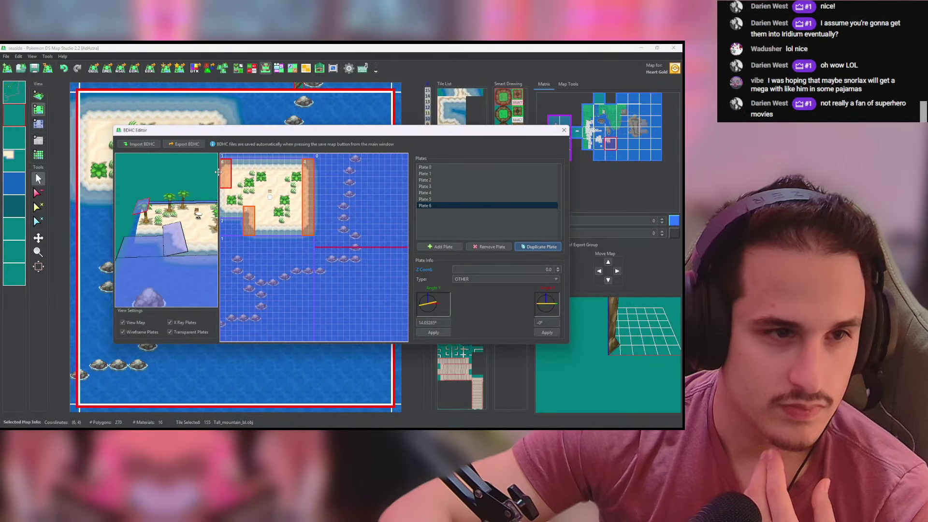
pyautogui.click(313, 170)
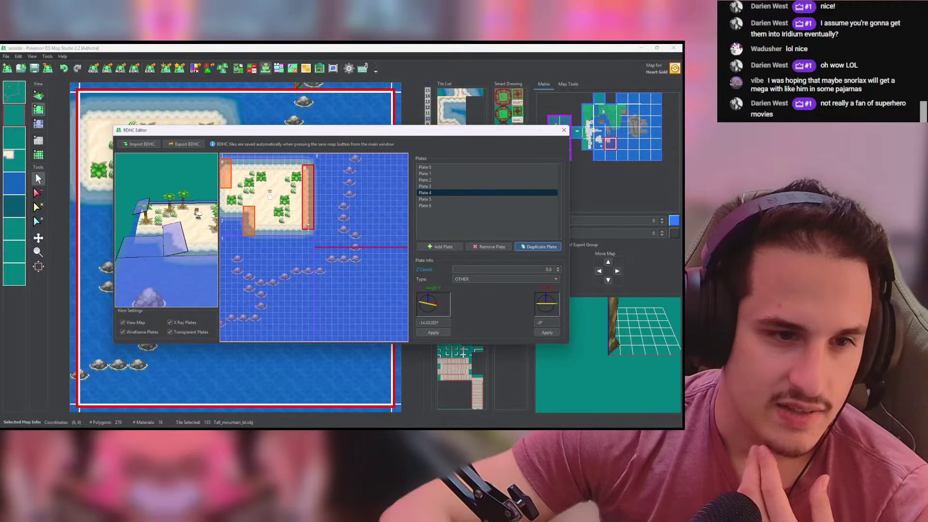
pyautogui.moveTo(225, 177); pyautogui.dragTo(224, 212)
# Step: Set the western edge ramp's Z coordinate to -0.5
pyautogui.scroll(4, 151, 210)
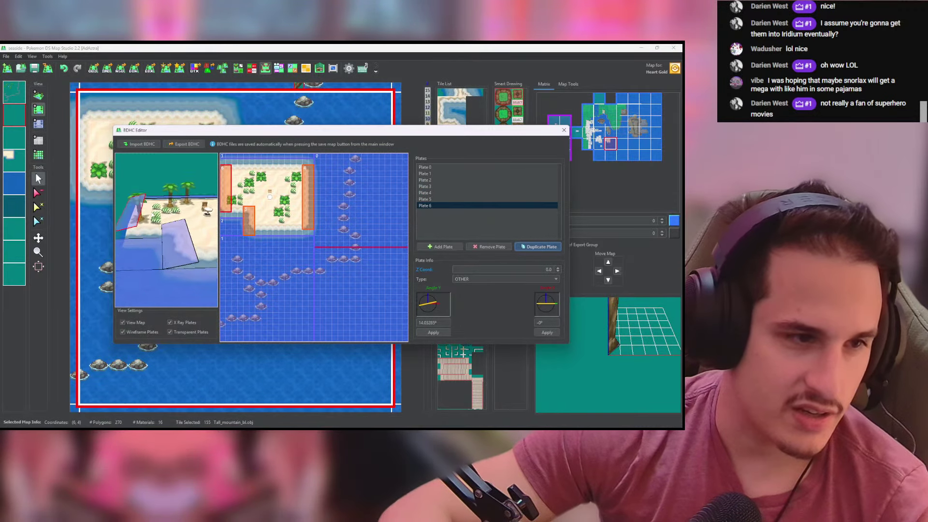
pyautogui.moveTo(148, 209); pyautogui.dragTo(171, 204)
pyautogui.moveTo(544, 269); pyautogui.dragTo(582, 280)
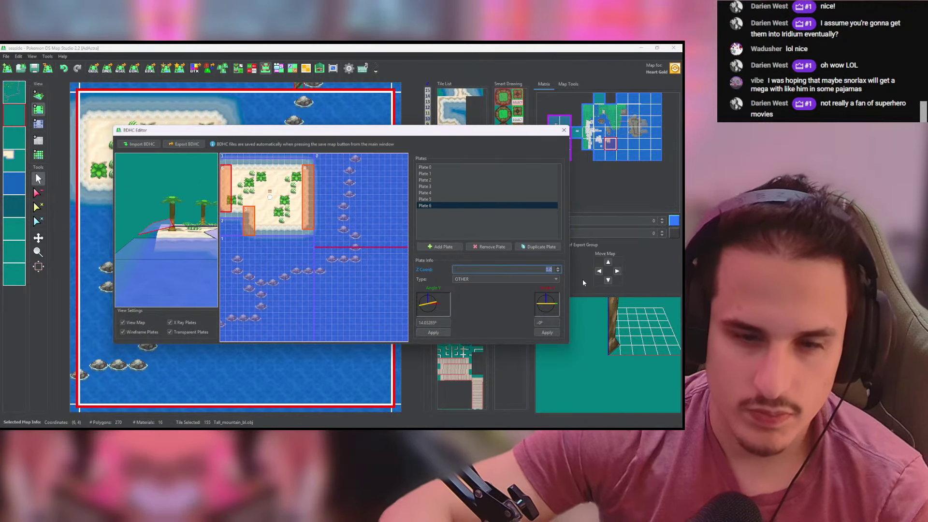
pyautogui.write('-0.5')
pyautogui.press('Return')
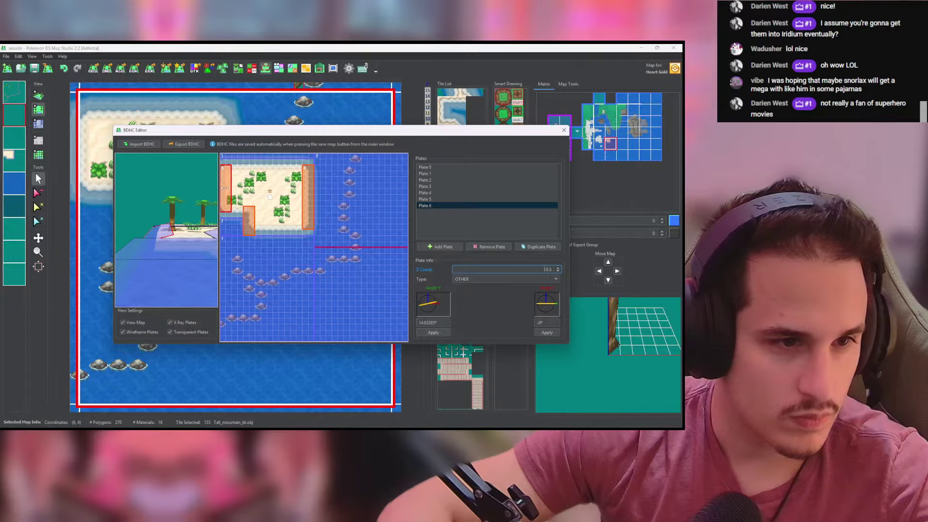
# Step: Narrow the western edge ramp to one tile and recalculate its angle with 0.5 tiles up
pyautogui.moveTo(230, 188); pyautogui.dragTo(225, 188)
pyautogui.moveTo(143, 225); pyautogui.dragTo(205, 234)
pyautogui.click(435, 310)
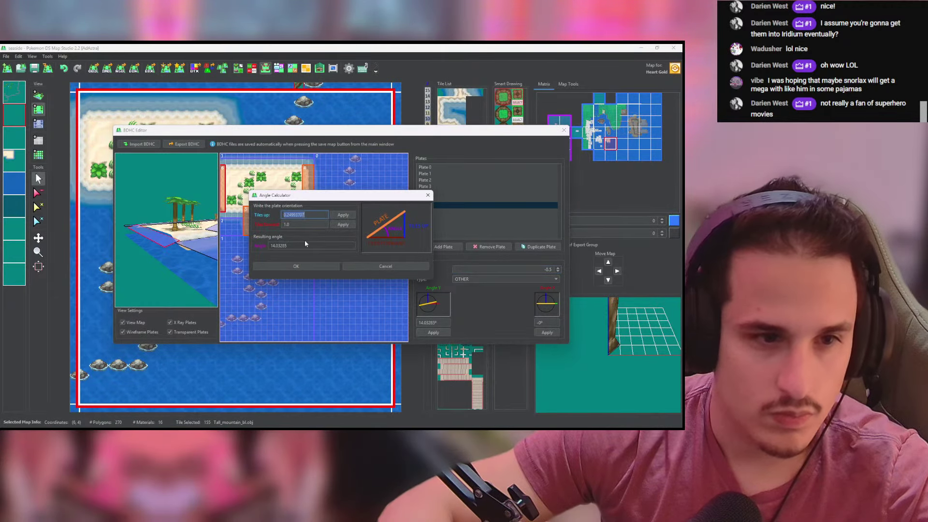
pyautogui.write('0.5')
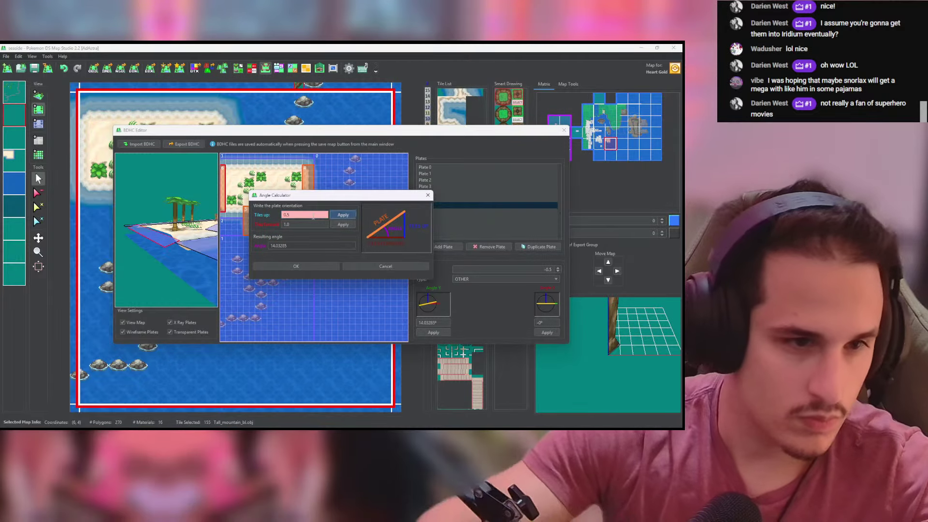
pyautogui.click(340, 216)
pyautogui.click(307, 267)
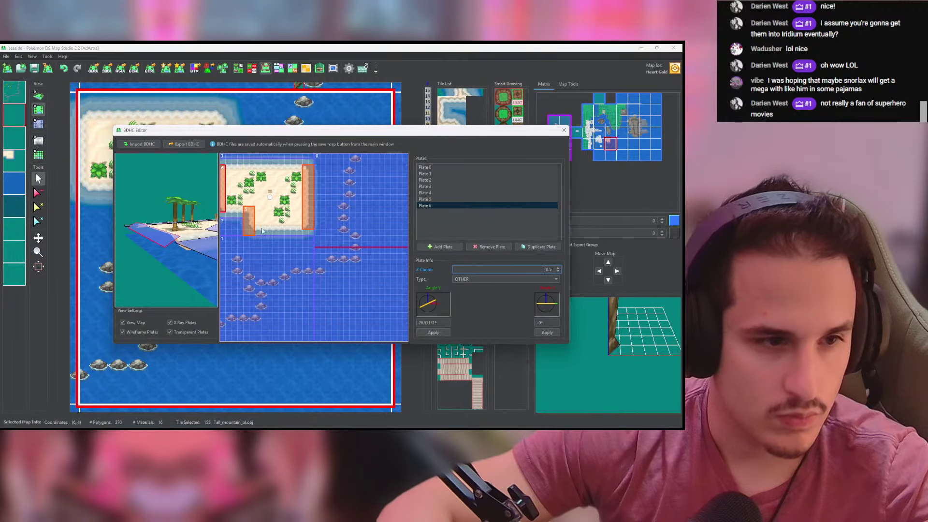
pyautogui.moveTo(181, 231); pyautogui.dragTo(123, 253)
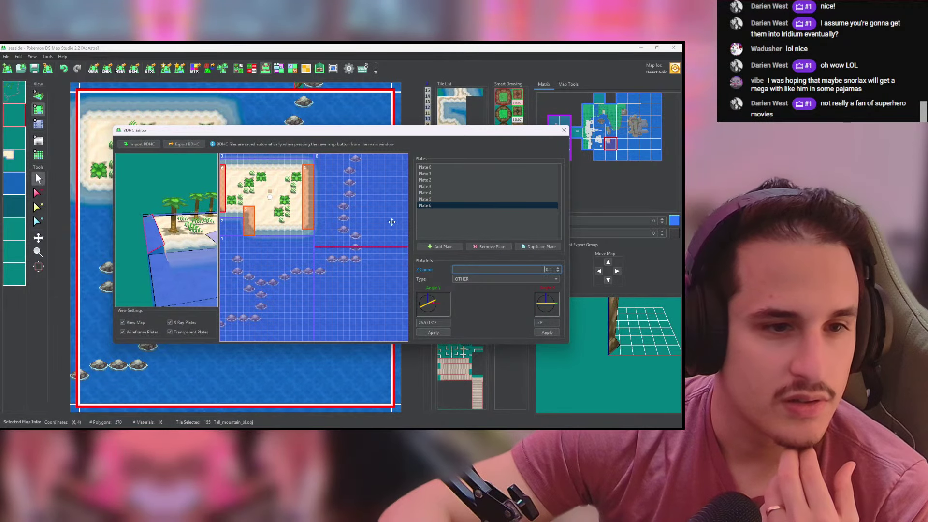
# Step: Add a plate along the southern shore, stretch it across to the eastern ramp, and shorten the inner southwestern ramp's lower end
pyautogui.click(443, 247)
pyautogui.moveTo(319, 254); pyautogui.dragTo(251, 229)
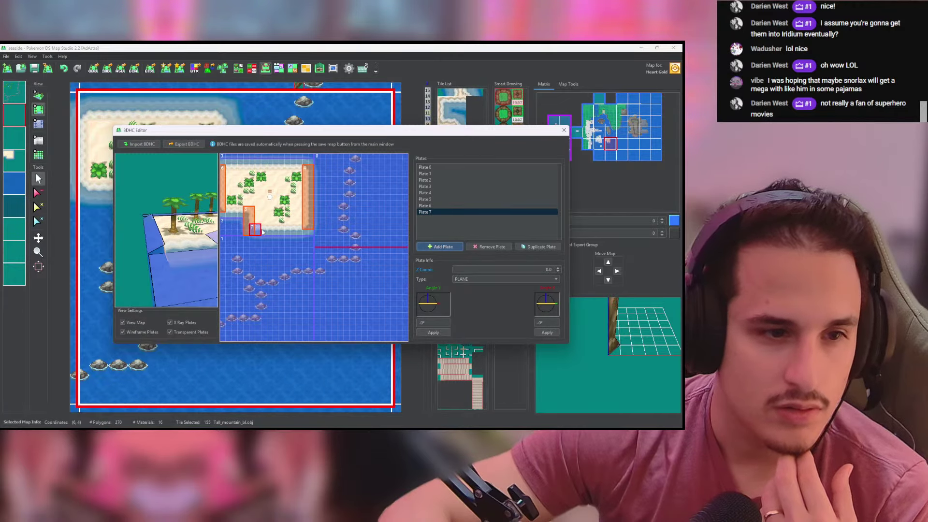
pyautogui.click(247, 235)
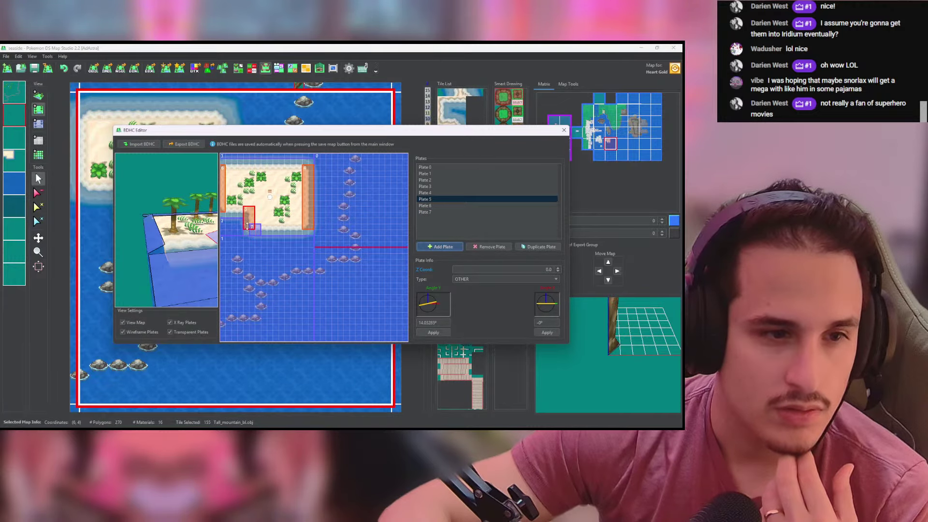
pyautogui.click(252, 227)
pyautogui.moveTo(261, 230); pyautogui.dragTo(305, 229)
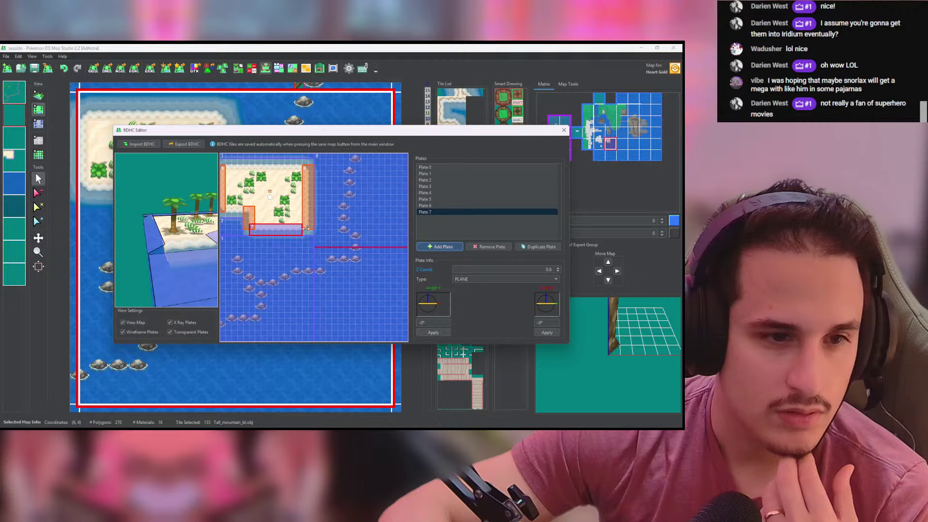
# Step: Make the southern shore plate a STAIRS UP (-Y) slope and recalculate its angle with -0.5 tiles up
pyautogui.click(504, 280)
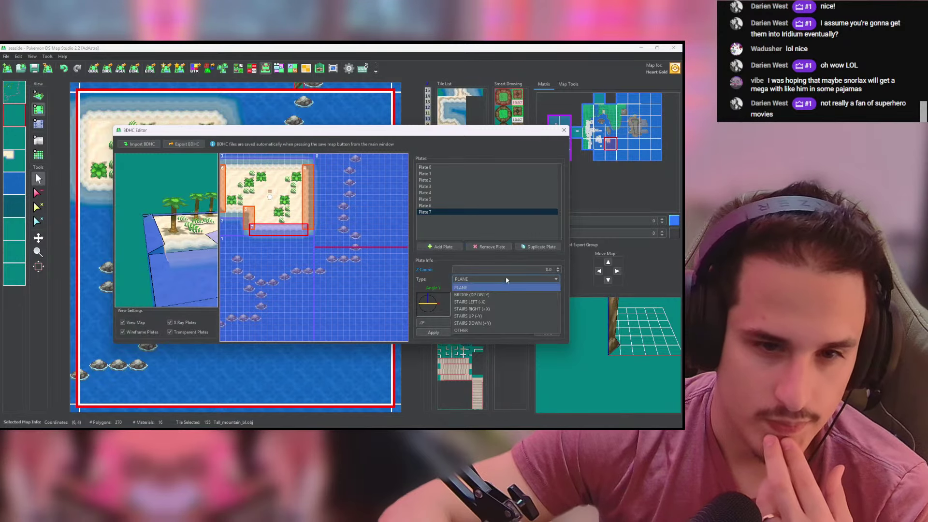
pyautogui.click(483, 315)
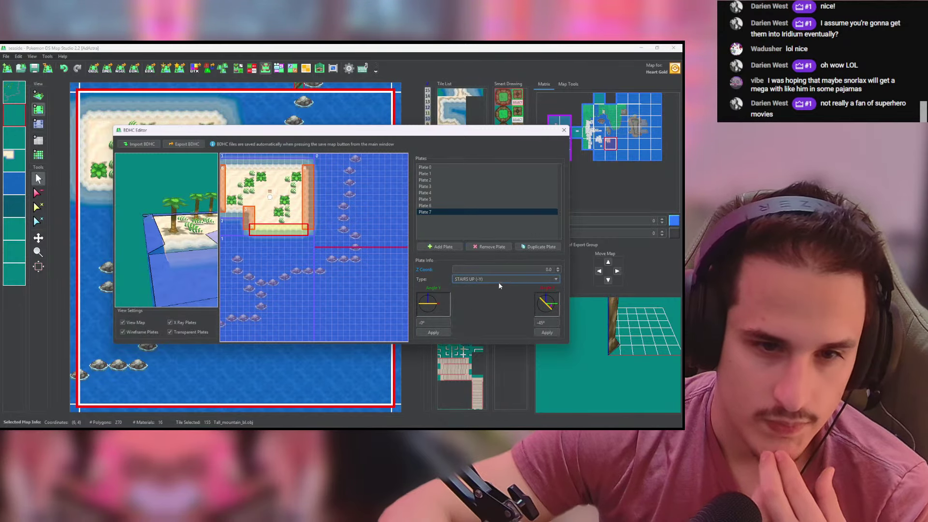
pyautogui.click(550, 304)
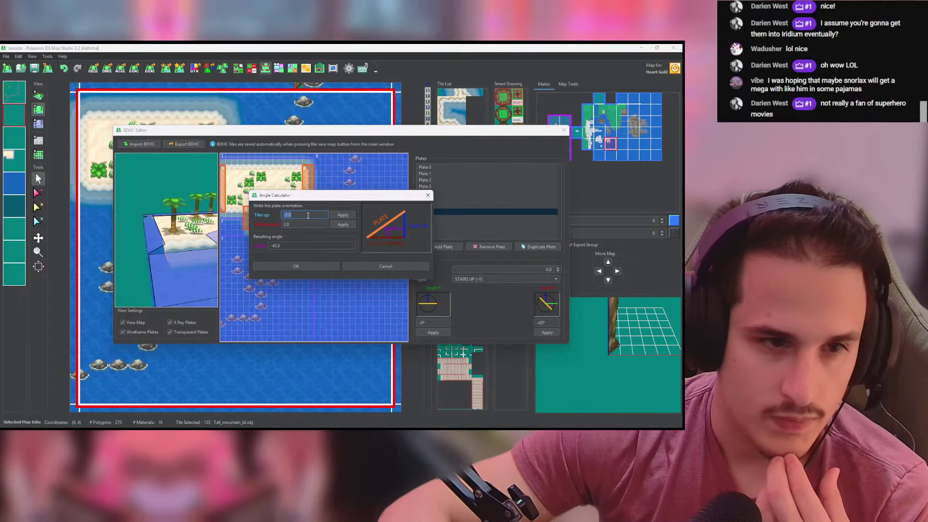
pyautogui.write('.5')
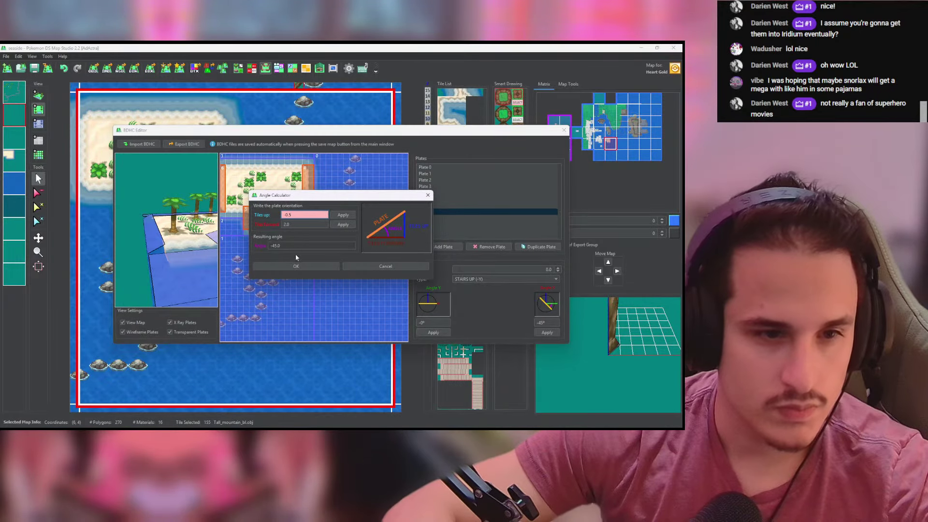
pyautogui.click(299, 269)
pyautogui.click(547, 304)
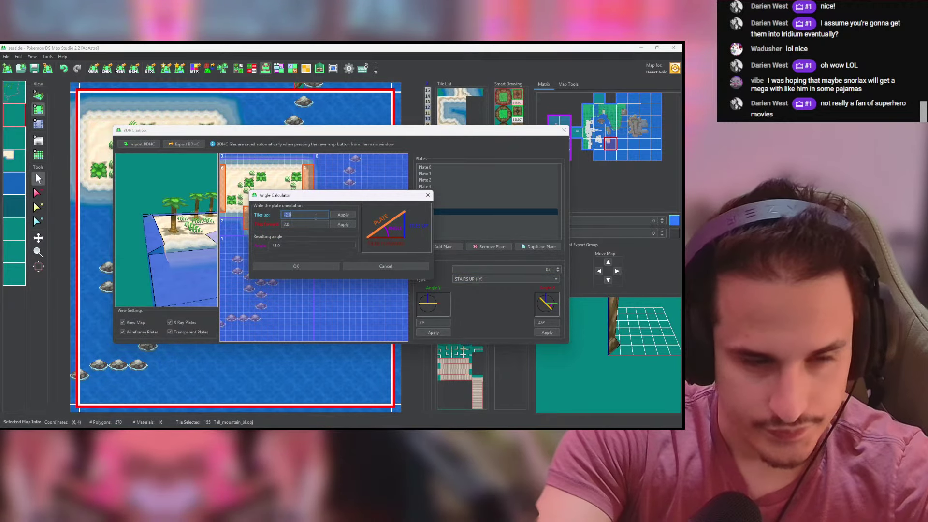
pyautogui.write('0.5')
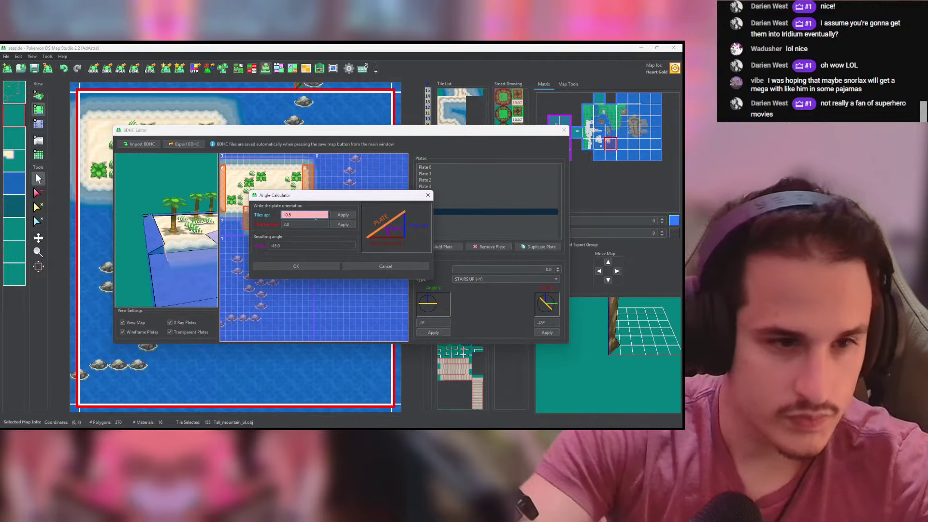
pyautogui.click(343, 215)
pyautogui.click(314, 266)
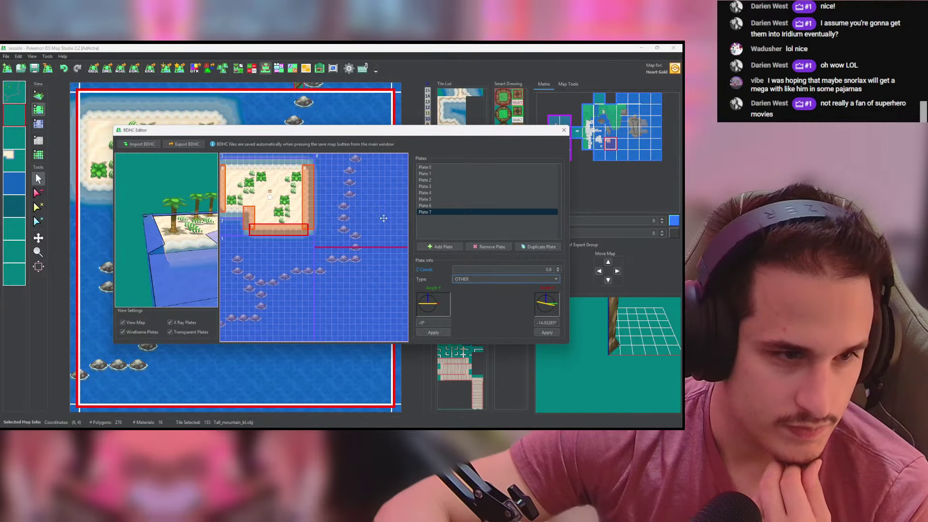
# Step: Reopen the BDHC editor, duplicate the southern shore ramp and stretch the copy along the island's northern shore
pyautogui.click(563, 131)
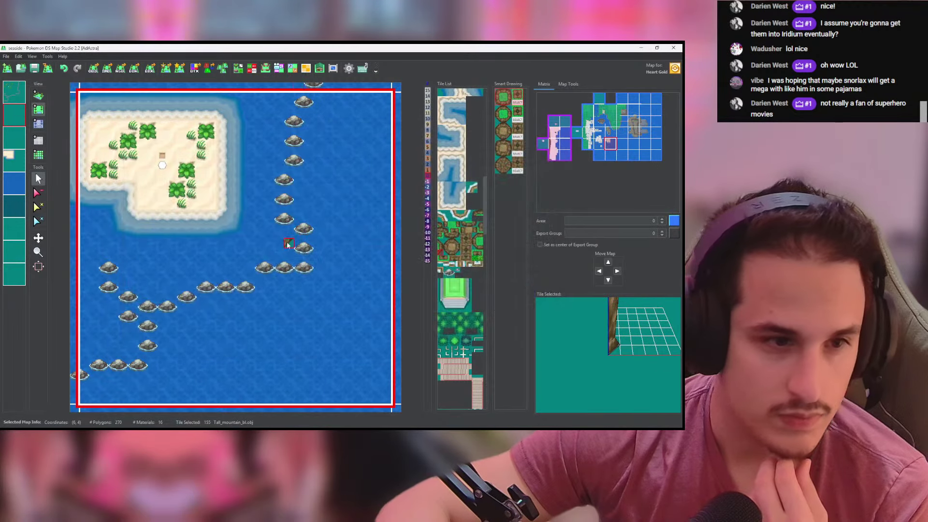
pyautogui.click(266, 68)
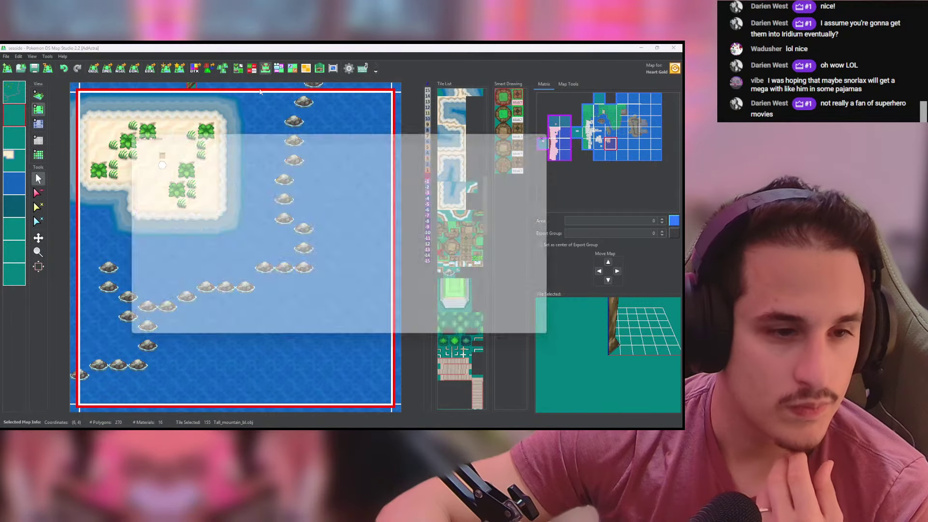
pyautogui.moveTo(162, 260); pyautogui.dragTo(205, 243)
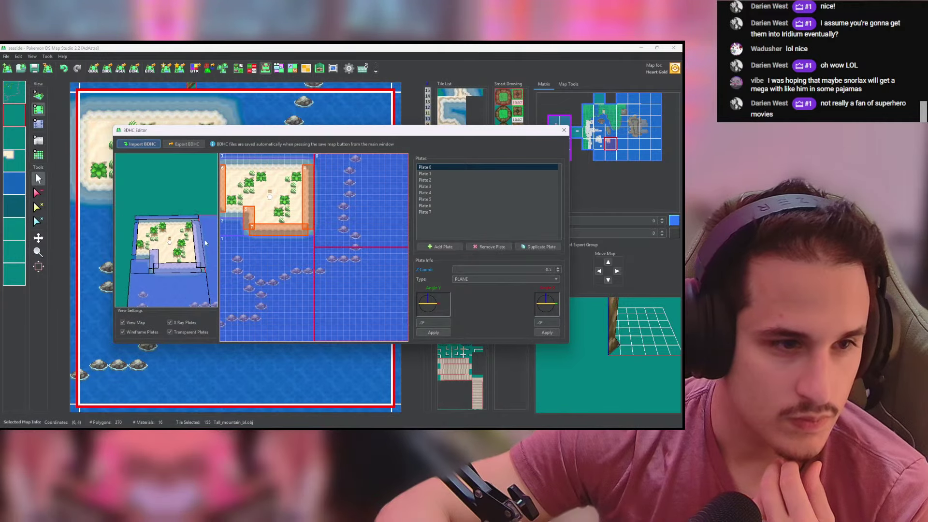
pyautogui.click(269, 156)
pyautogui.click(287, 231)
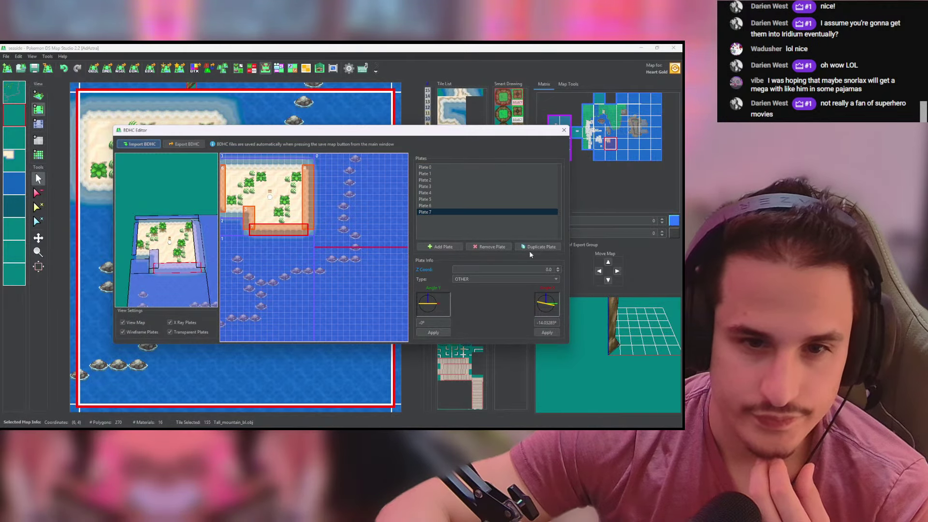
pyautogui.click(531, 249)
pyautogui.click(534, 249)
pyautogui.click(486, 247)
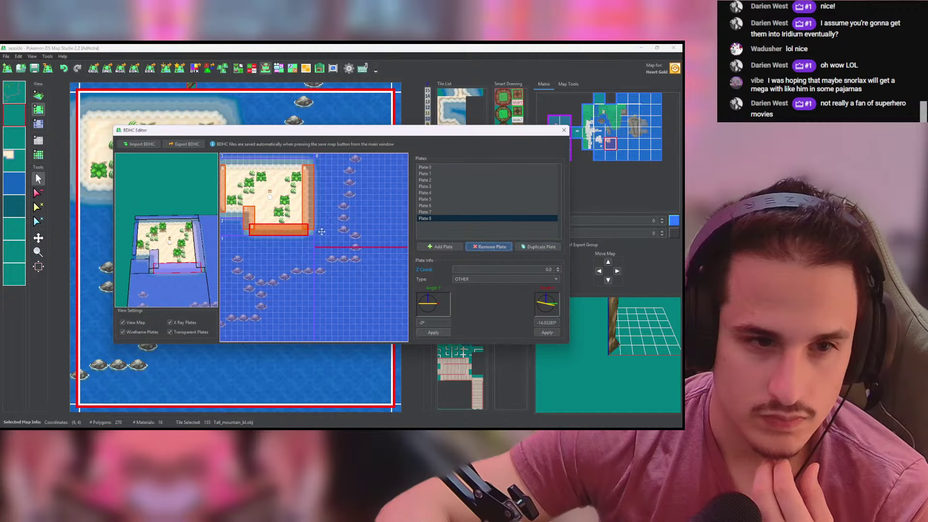
pyautogui.moveTo(285, 228); pyautogui.dragTo(222, 164)
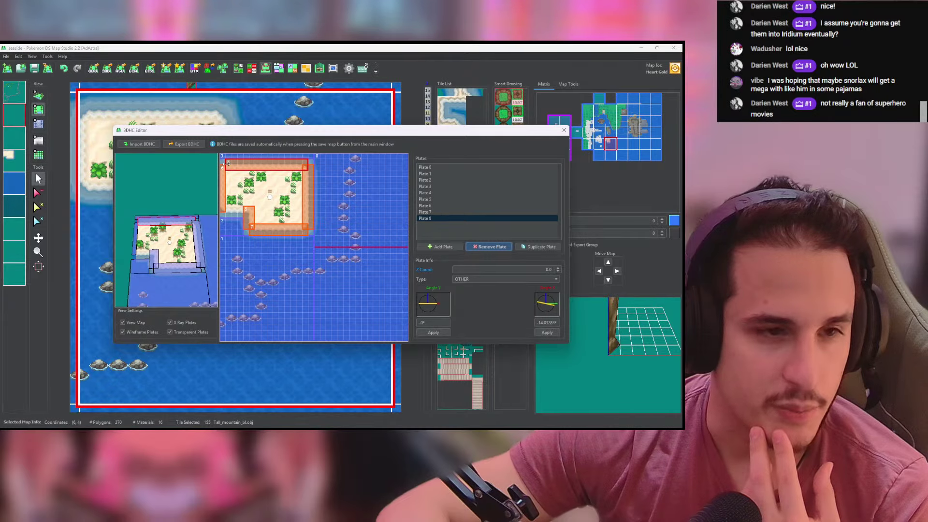
# Step: Make the northern shore plate a STAIRS DOWN (+Y) slope and recalculate its angle with 0.5 tiles up
pyautogui.click(500, 280)
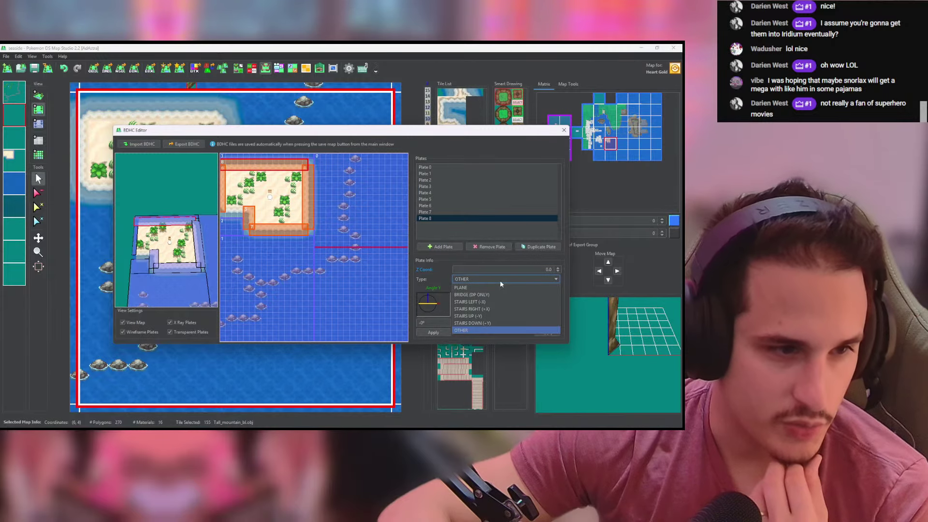
pyautogui.click(509, 324)
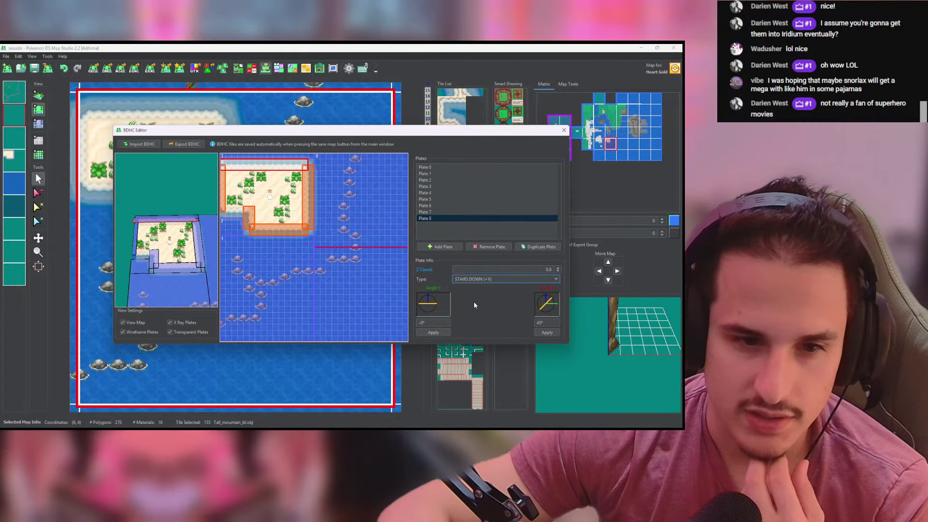
pyautogui.click(540, 305)
pyautogui.write('0.5')
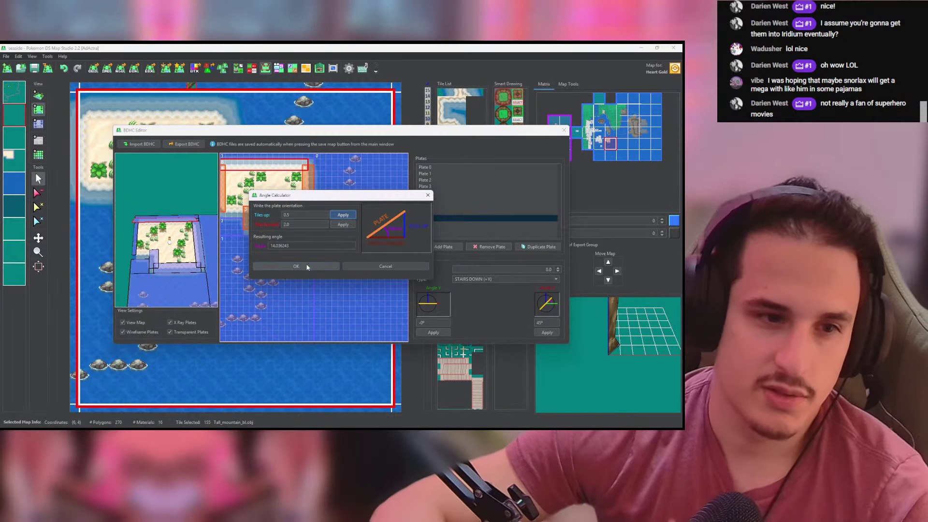
pyautogui.click(296, 265)
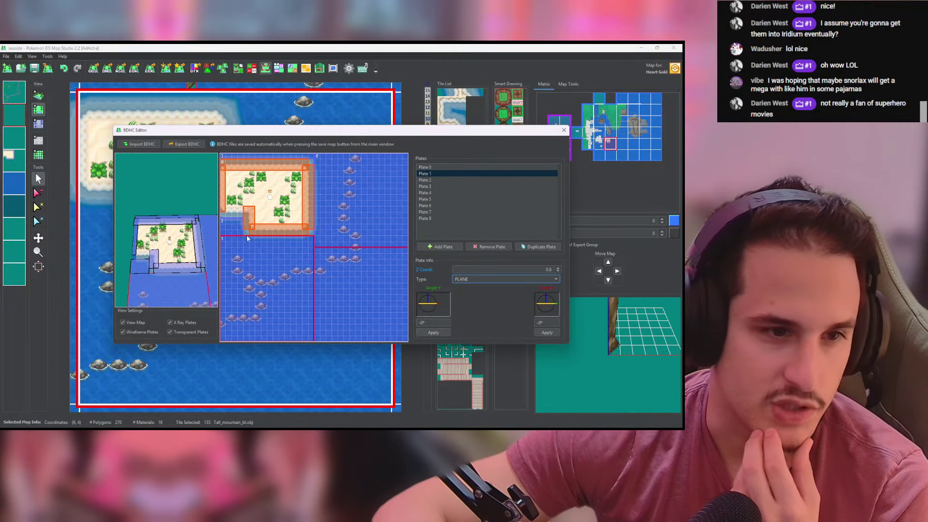
# Step: Duplicate the southwestern water plate, shrink the copy onto the southern shore's west corner, and place copies at the southeast and northeast corners
pyautogui.click(538, 247)
pyautogui.moveTo(280, 265); pyautogui.dragTo(302, 259)
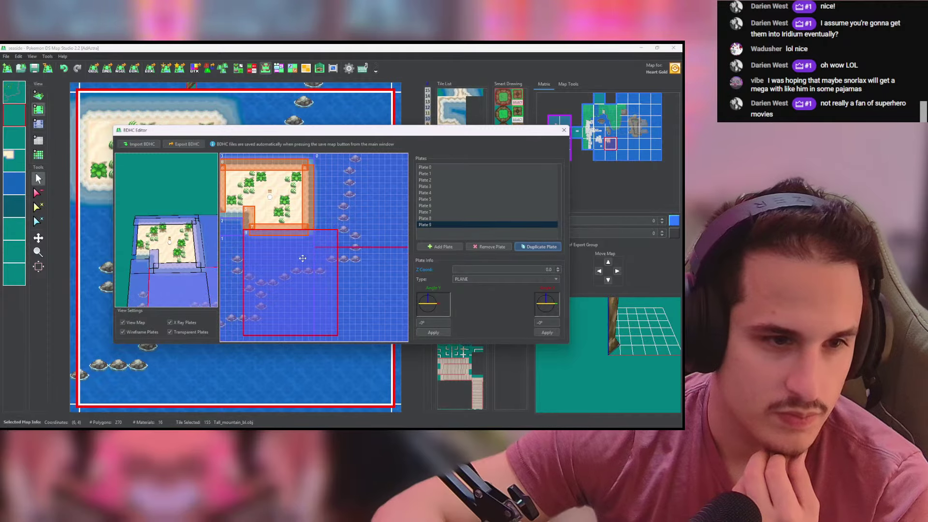
pyautogui.moveTo(335, 331); pyautogui.dragTo(249, 233)
pyautogui.click(554, 247)
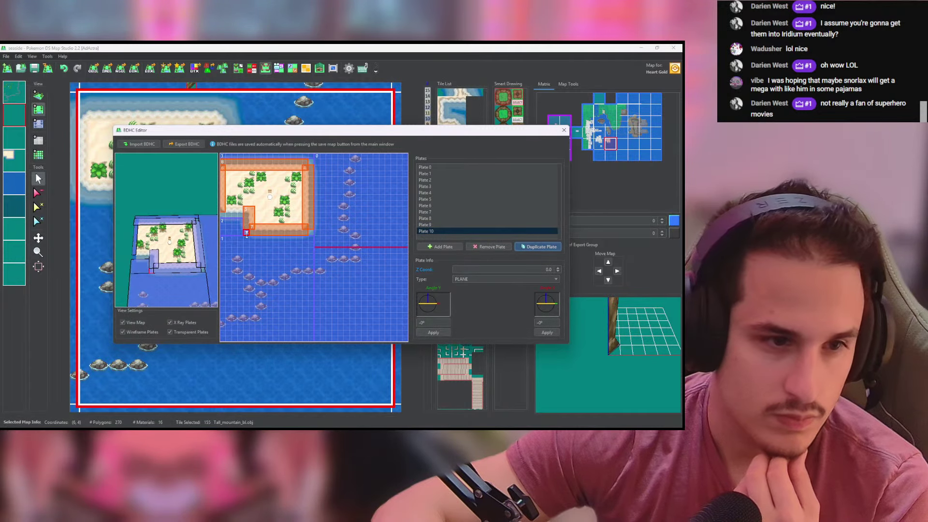
pyautogui.click(543, 248)
pyautogui.moveTo(311, 233); pyautogui.dragTo(305, 166)
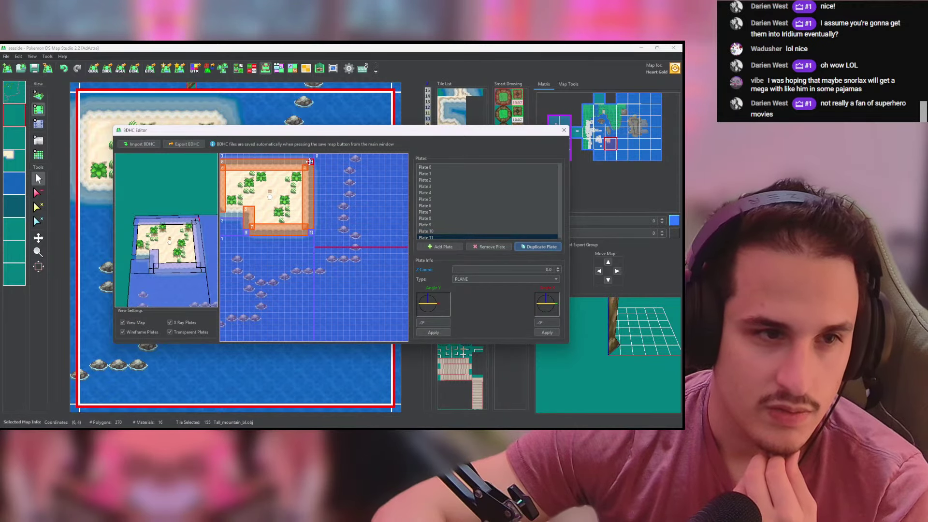
# Step: Duplicate the southern shore ramp, fit the copy along the western part's lower shore up to the map edge, and close the BDHC editor
pyautogui.click(272, 227)
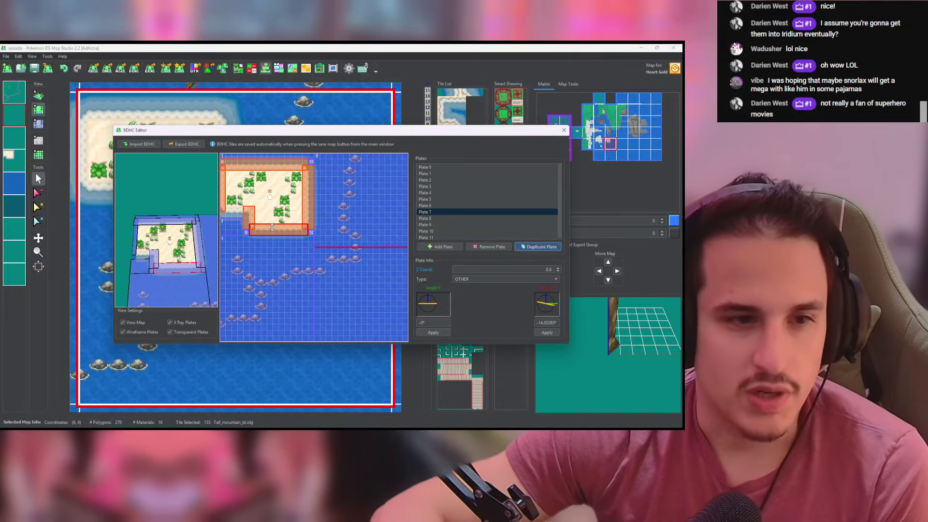
pyautogui.click(528, 247)
pyautogui.moveTo(274, 227); pyautogui.dragTo(248, 213)
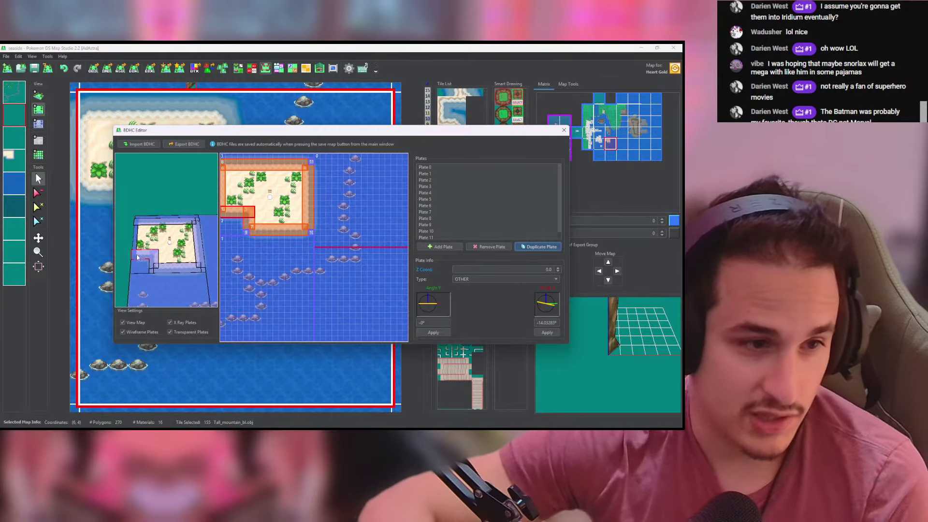
pyautogui.moveTo(116, 245); pyautogui.dragTo(179, 219)
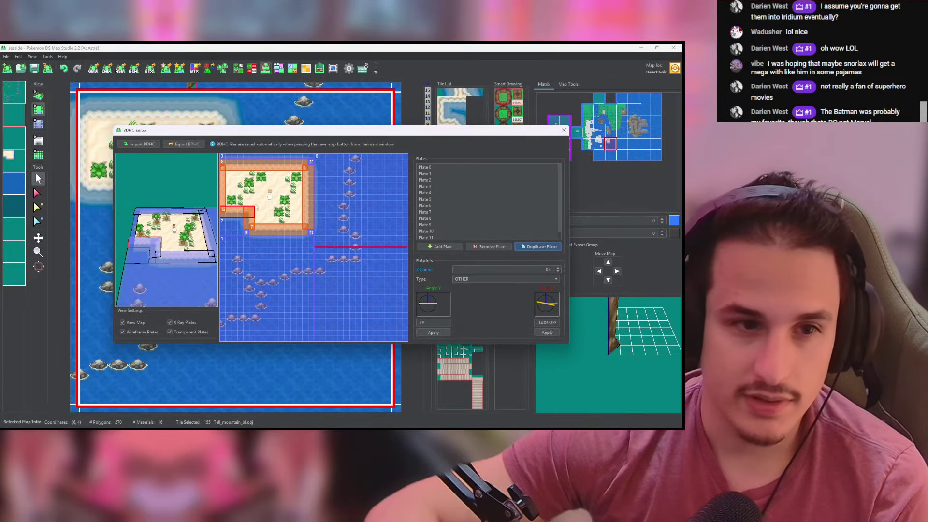
pyautogui.click(563, 130)
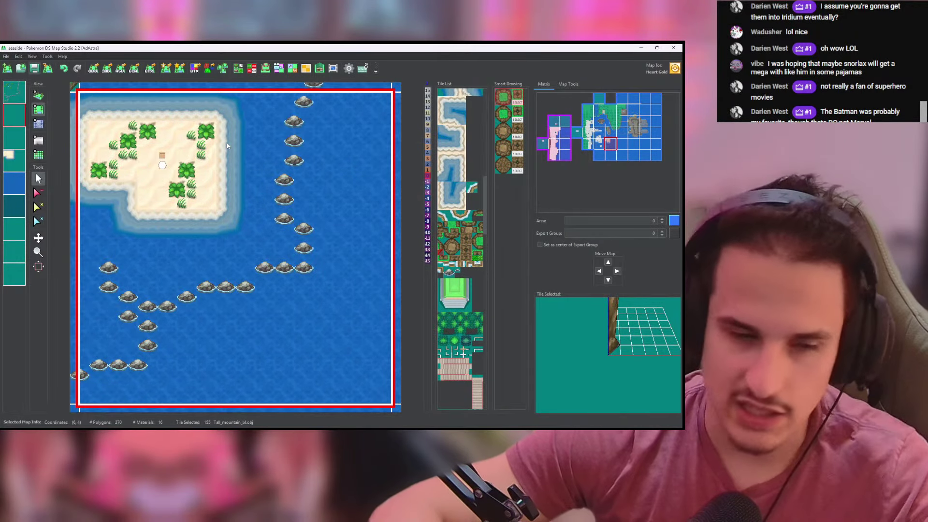
# Step: Open the BDHC editor for the map directly north, stretch the first plate over the water below the bridge and set its Z coordinate to -0.5
pyautogui.press('Up')
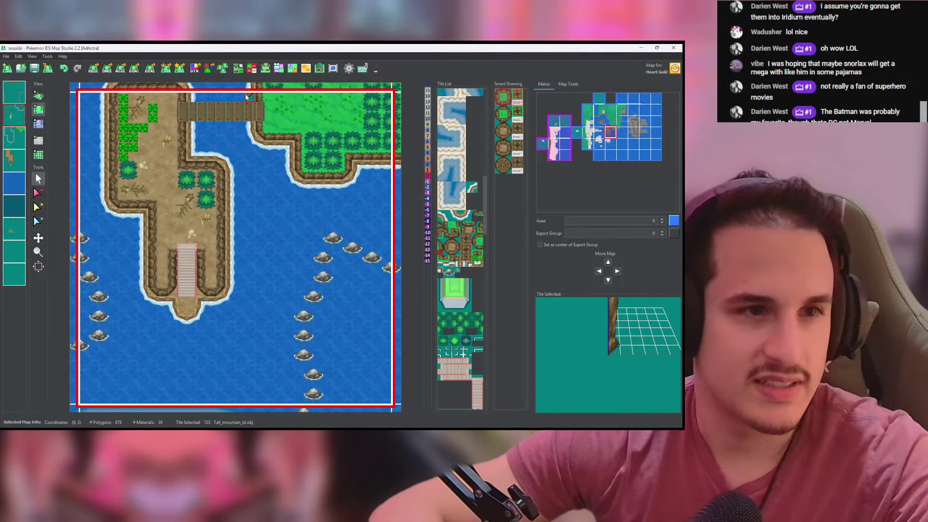
pyautogui.click(264, 69)
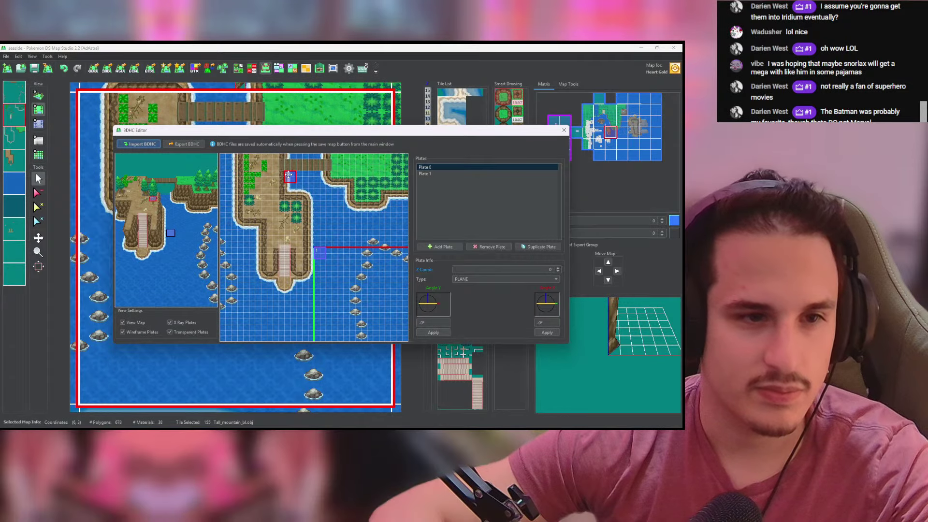
pyautogui.moveTo(294, 180); pyautogui.dragTo(328, 195)
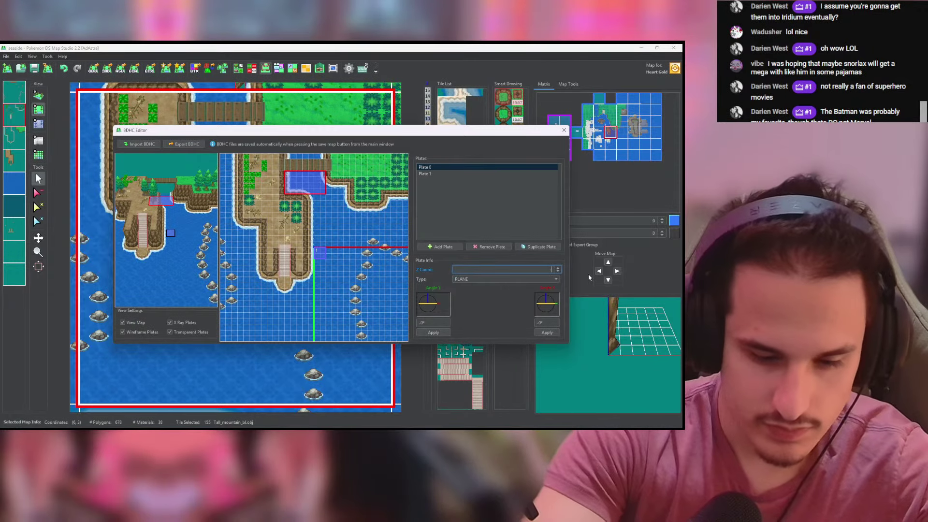
pyautogui.write('-0.5')
pyautogui.press('Tab')
# Step: Place the second plate on the water beside the grassy cliff, against the first plate, and set its Z coordinate to -0.5
pyautogui.moveTo(199, 258); pyautogui.dragTo(179, 263)
pyautogui.moveTo(317, 255)
pyautogui.mouseDown()
pyautogui.moveTo(333, 186)
pyautogui.moveTo(350, 196)
pyautogui.mouseUp()
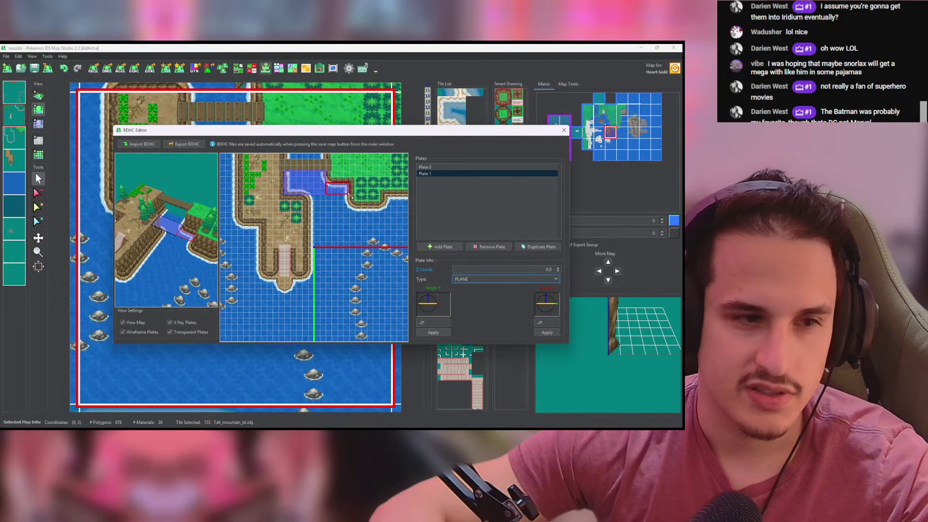
pyautogui.doubleClick(547, 270)
pyautogui.write('-0.5')
pyautogui.press('Tab')
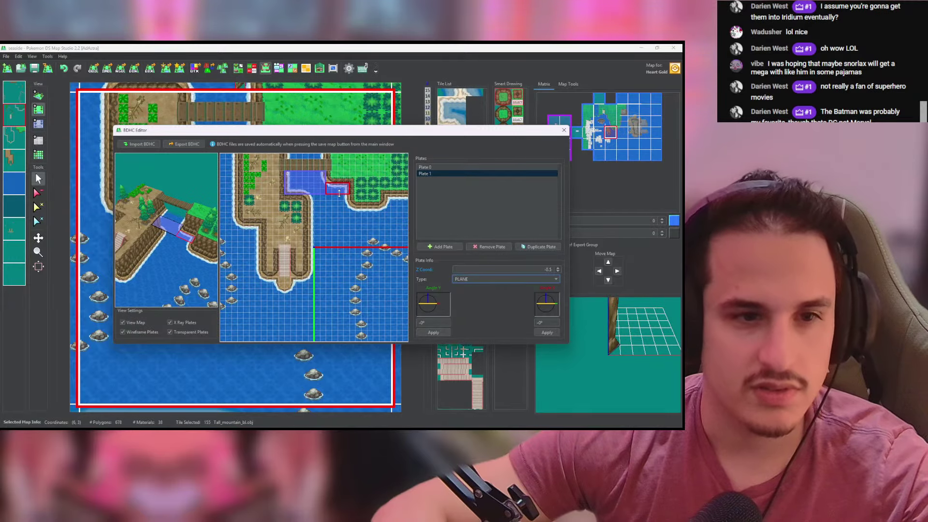
# Step: Extend the second water plate south to the map's edge and duplicate it
pyautogui.moveTo(340, 193); pyautogui.dragTo(351, 352)
pyautogui.click(538, 247)
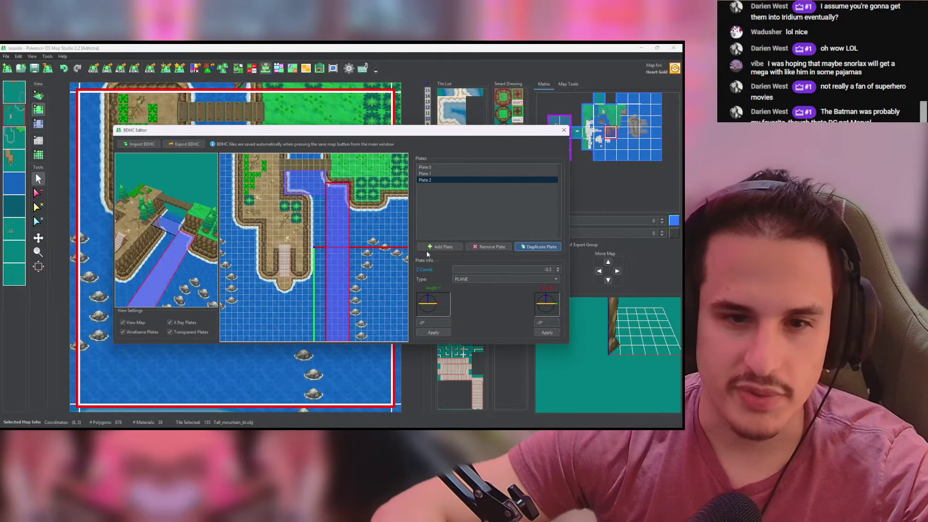
# Step: Move the selected water plate against the peninsula's eastern shore, then narrow it to the adjacent plate and lower its north edge to the shoreline
pyautogui.moveTo(331, 237); pyautogui.dragTo(312, 247)
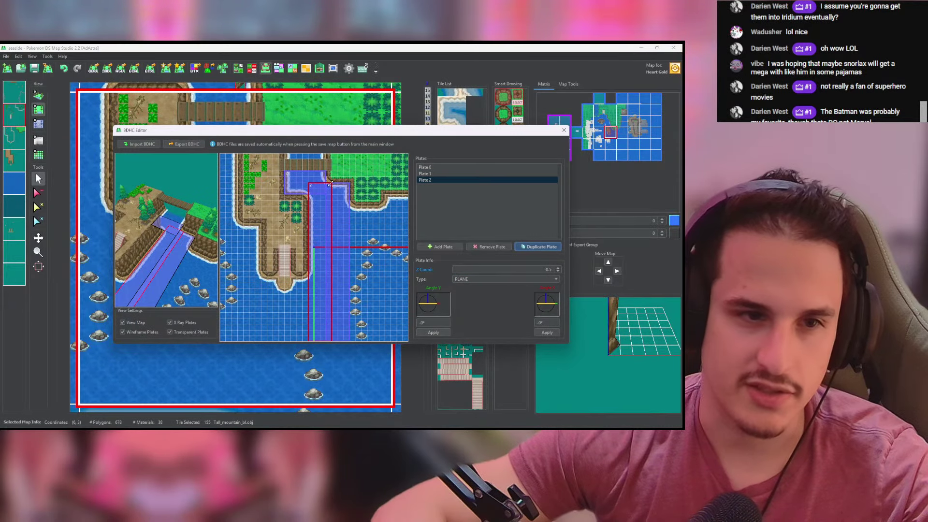
pyautogui.moveTo(331, 184); pyautogui.dragTo(322, 198)
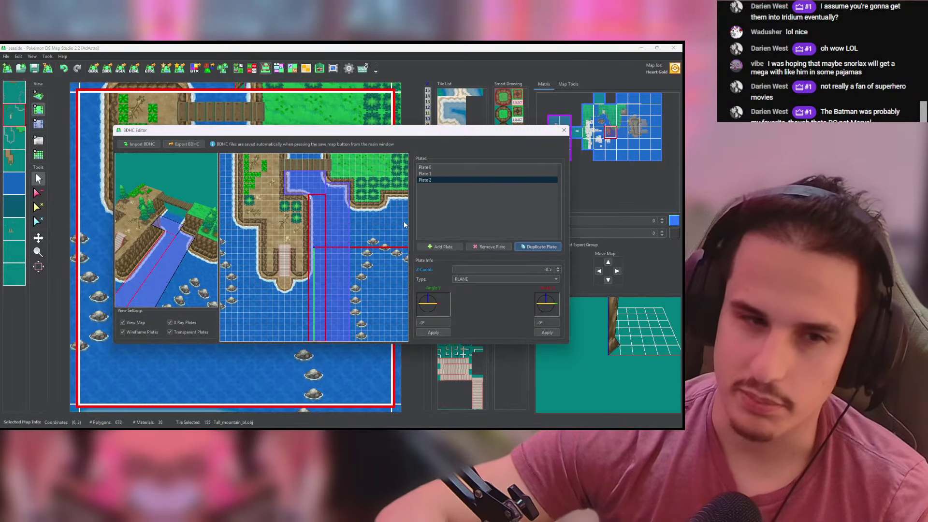
# Step: Duplicate the channel's water plate, place the copy directly east of it, and lower its north edge to the shore below the grassy cliff
pyautogui.click(344, 250)
pyautogui.click(537, 246)
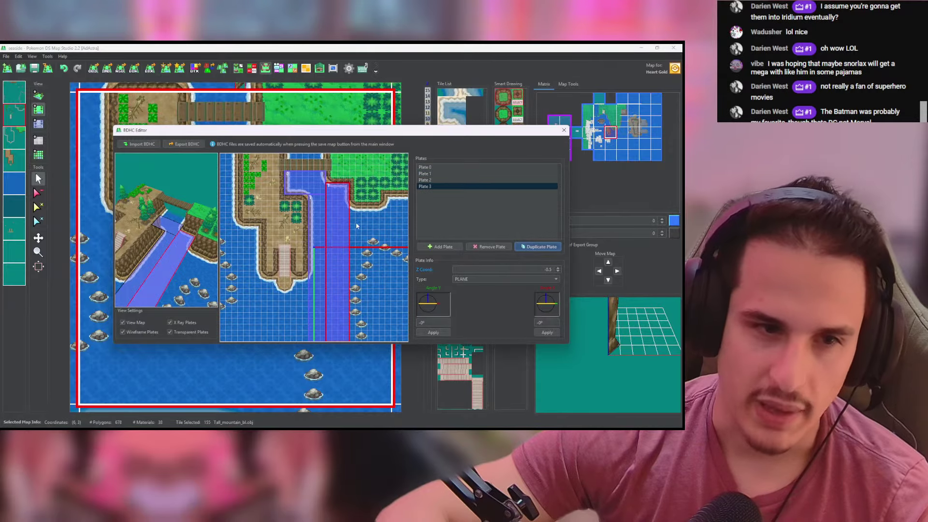
pyautogui.moveTo(344, 217); pyautogui.dragTo(364, 222)
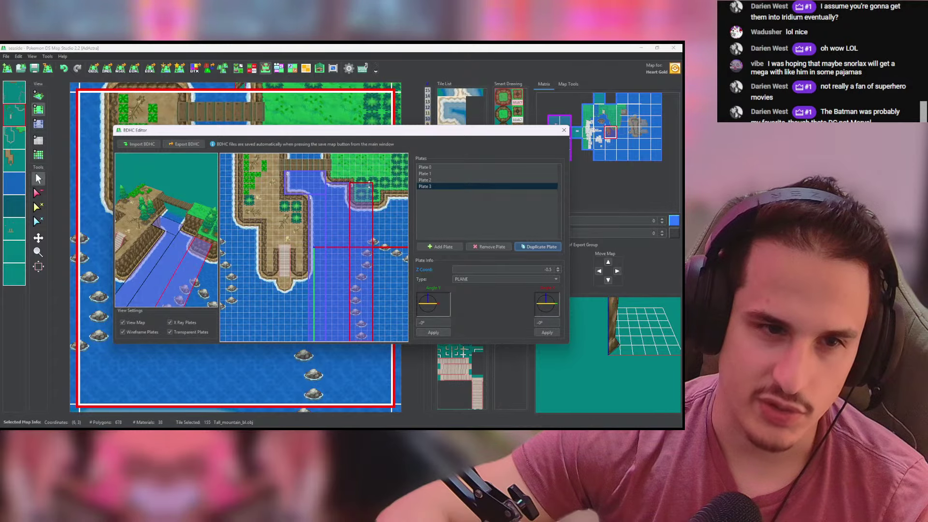
pyautogui.moveTo(369, 185); pyautogui.dragTo(369, 208)
pyautogui.moveTo(182, 225); pyautogui.dragTo(191, 172)
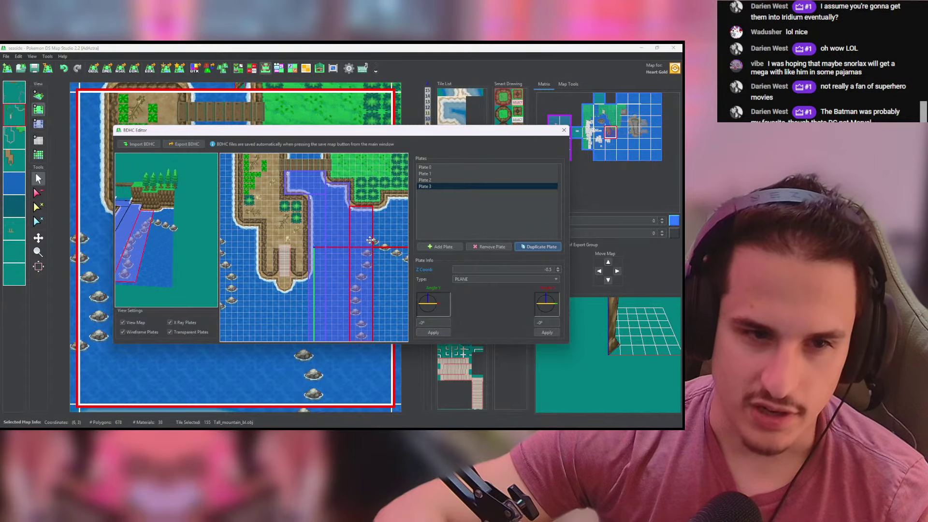
# Step: Duplicate the water plate for the sea further east and fit it to the shoreline, the neighbouring plate and the map's southern edge
pyautogui.moveTo(374, 244); pyautogui.dragTo(390, 239)
pyautogui.click(545, 247)
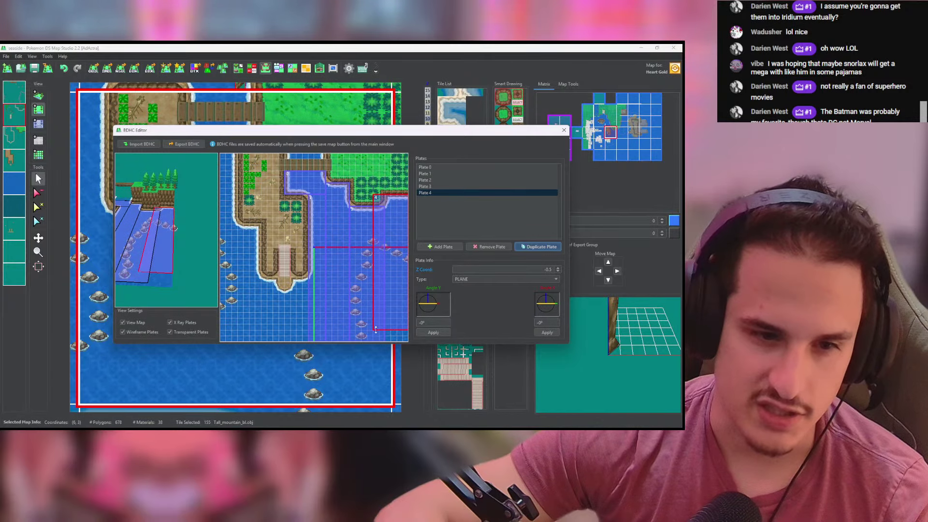
pyautogui.moveTo(373, 329); pyautogui.dragTo(385, 341)
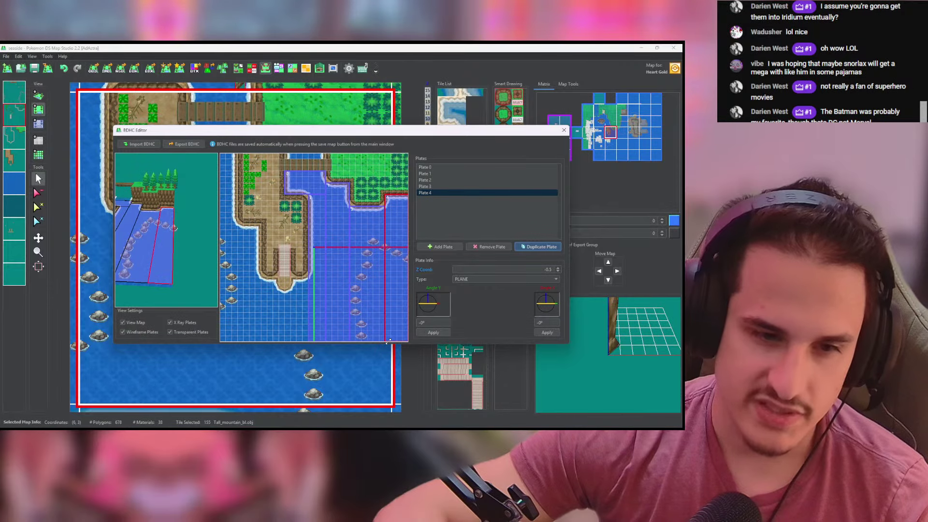
# Step: Duplicate the water plate twice, fitting one copy below the peninsula's southeastern corner and the other below the landing at the foot of the stairs
pyautogui.click(539, 246)
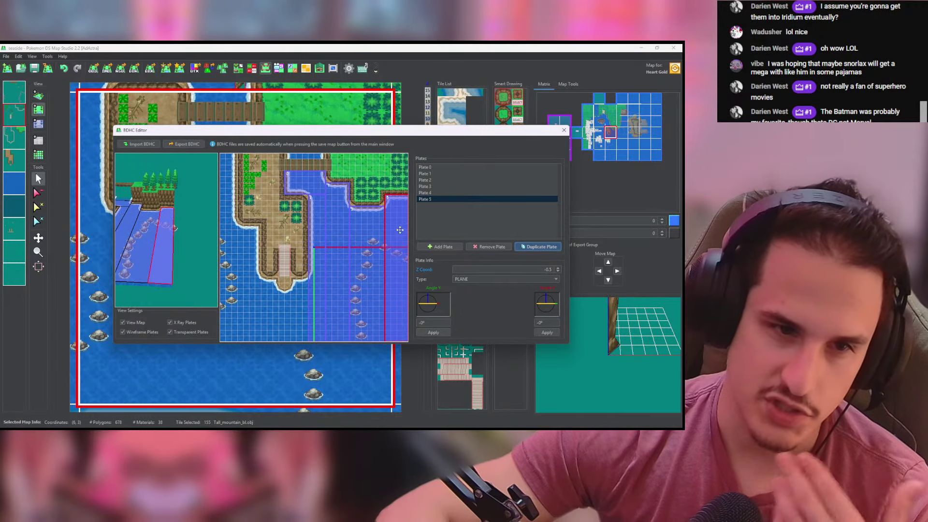
pyautogui.moveTo(307, 249); pyautogui.dragTo(296, 248)
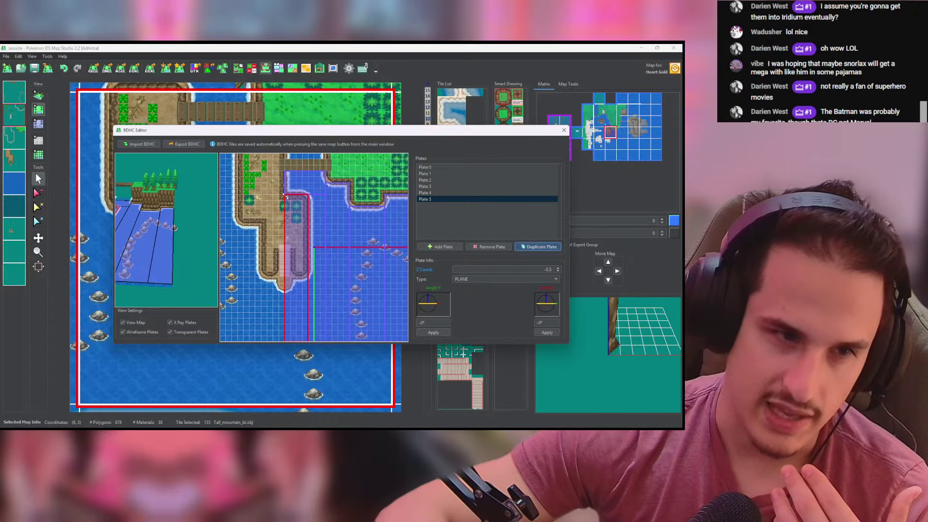
pyautogui.moveTo(286, 195); pyautogui.dragTo(293, 278)
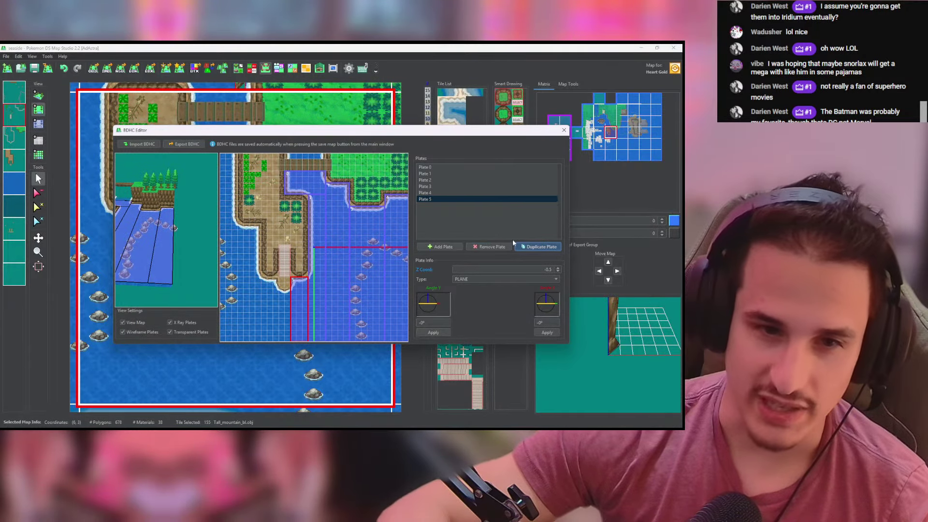
pyautogui.click(538, 246)
pyautogui.moveTo(296, 286); pyautogui.dragTo(281, 291)
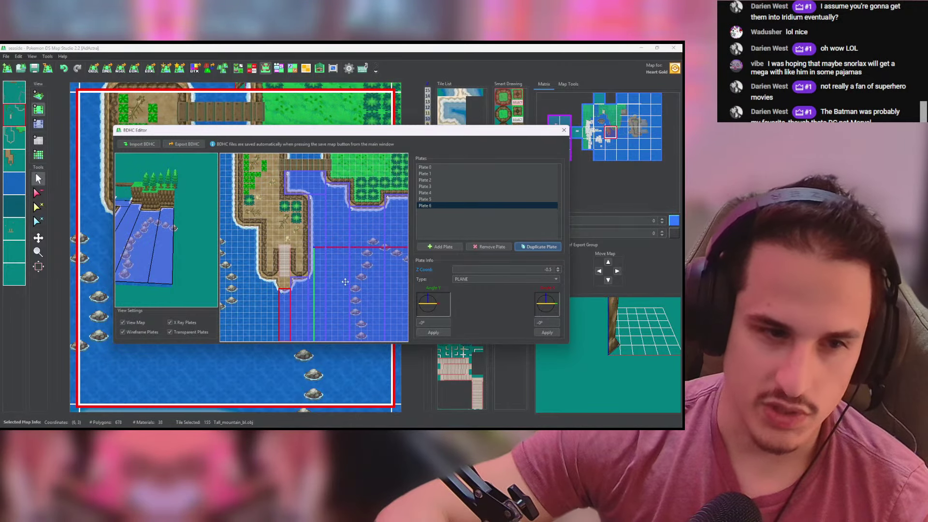
# Step: Duplicate the water plate below the landing, place the copy west of it, and stretch it to the map's southern and western edges
pyautogui.click(519, 248)
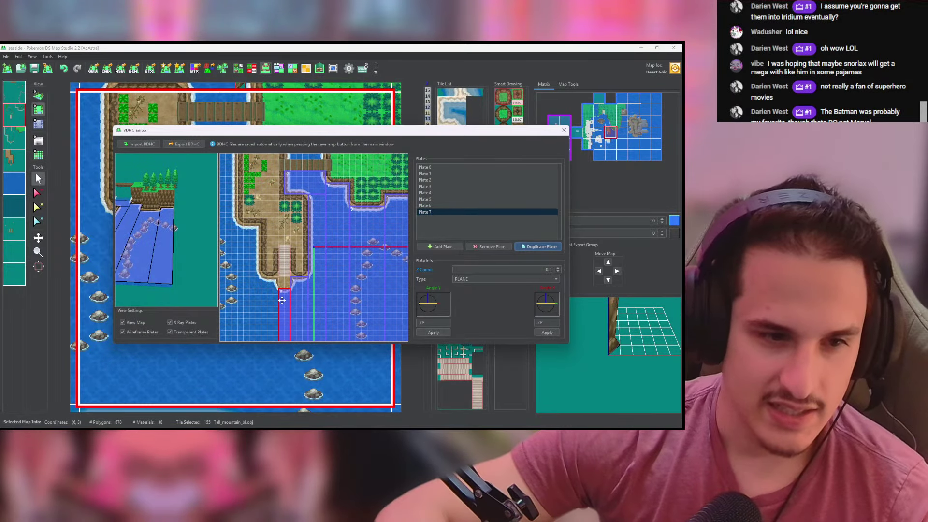
pyautogui.moveTo(282, 301); pyautogui.dragTo(267, 285)
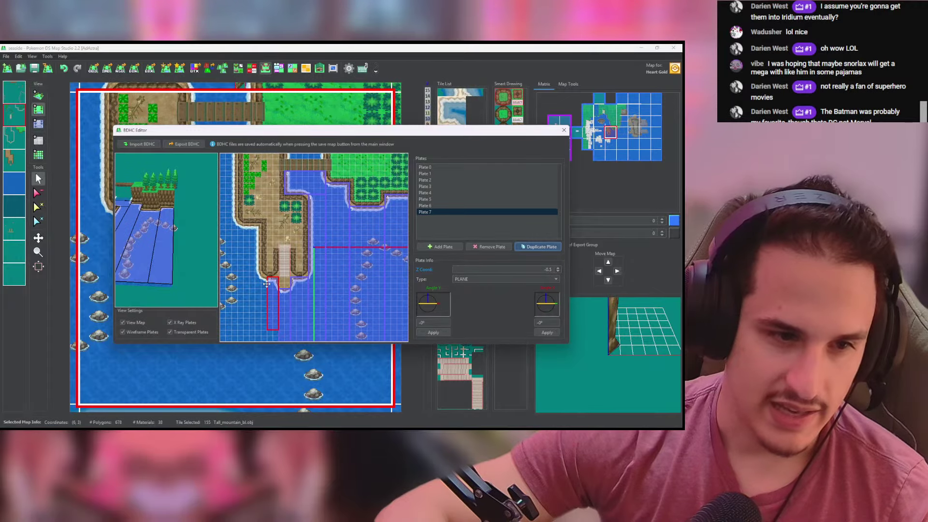
pyautogui.moveTo(269, 330); pyautogui.dragTo(269, 343)
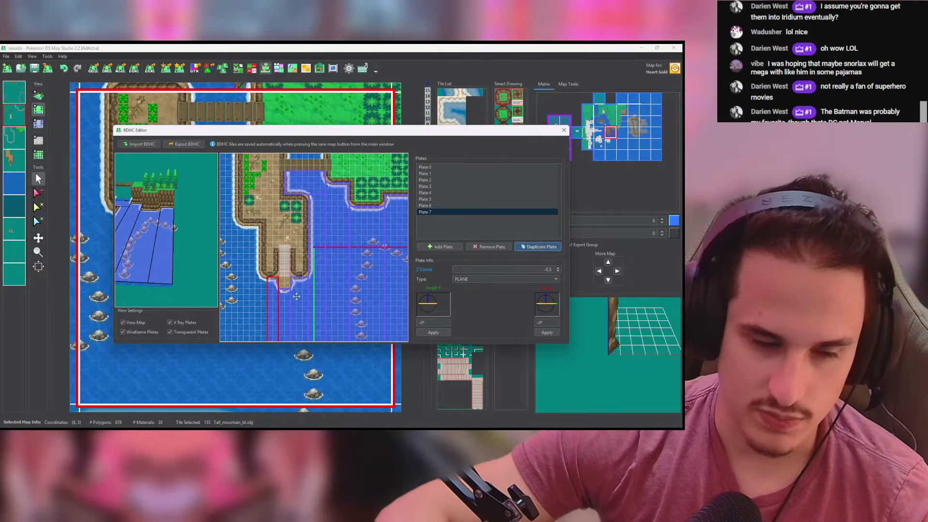
pyautogui.moveTo(267, 302); pyautogui.dragTo(212, 300)
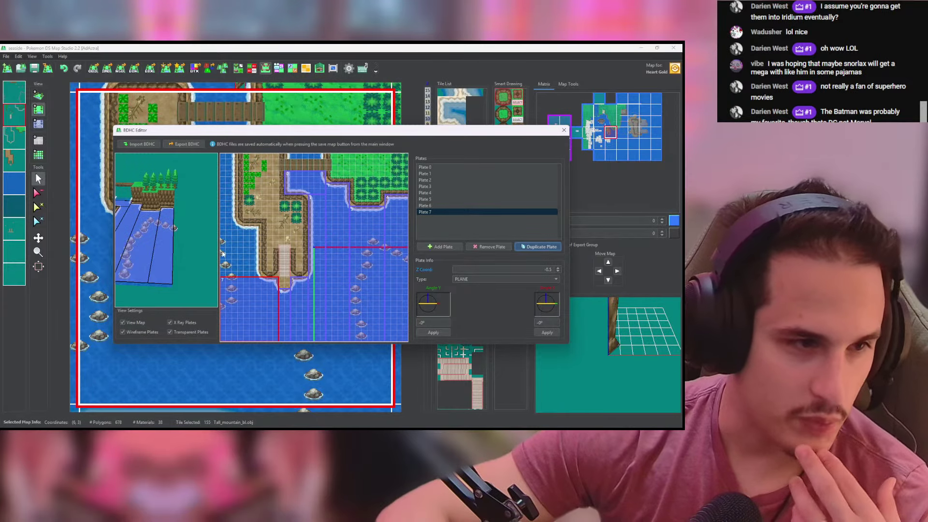
pyautogui.moveTo(125, 249); pyautogui.dragTo(173, 248)
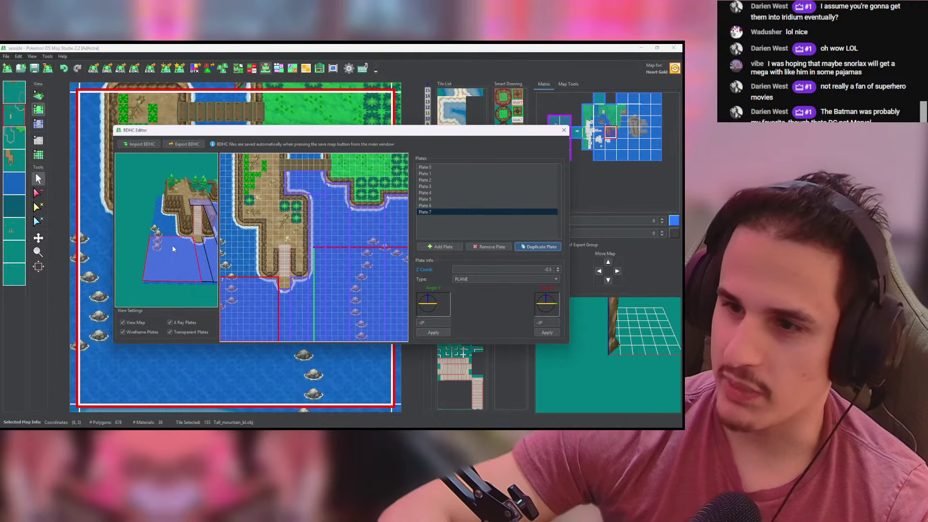
# Step: Duplicate the southwestern water plate and fit the copy into the bay directly north of it, up to the peninsula's cliff edge
pyautogui.click(526, 247)
pyautogui.moveTo(259, 291); pyautogui.dragTo(255, 240)
pyautogui.moveTo(275, 288); pyautogui.dragTo(260, 277)
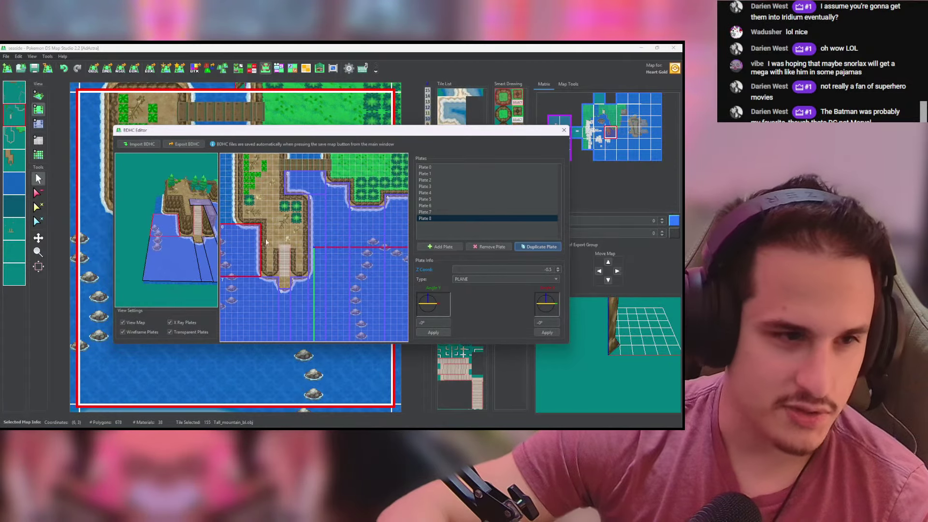
pyautogui.moveTo(176, 226); pyautogui.dragTo(169, 273)
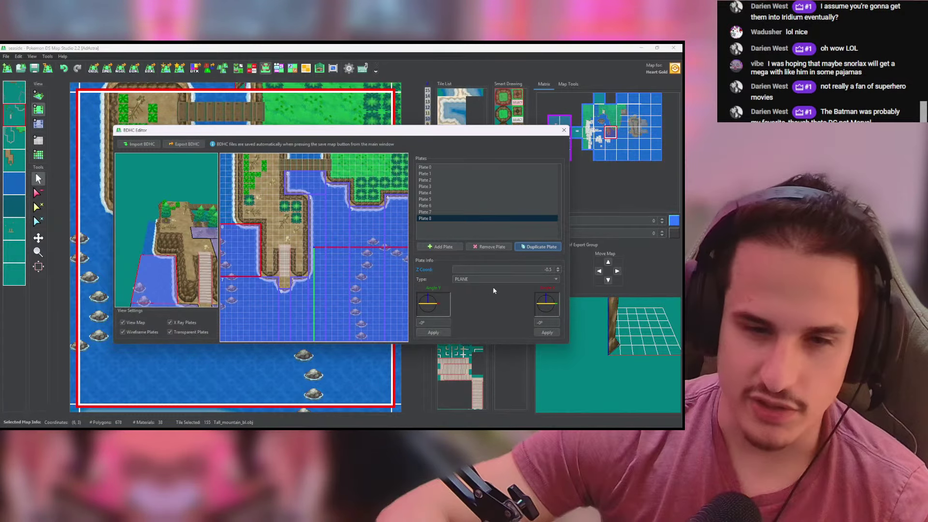
# Step: Duplicate the bay's water plate and fit the copy to the narrow strip of sea along the peninsula's northwestern shore
pyautogui.click(525, 247)
pyautogui.moveTo(251, 248); pyautogui.dragTo(233, 226)
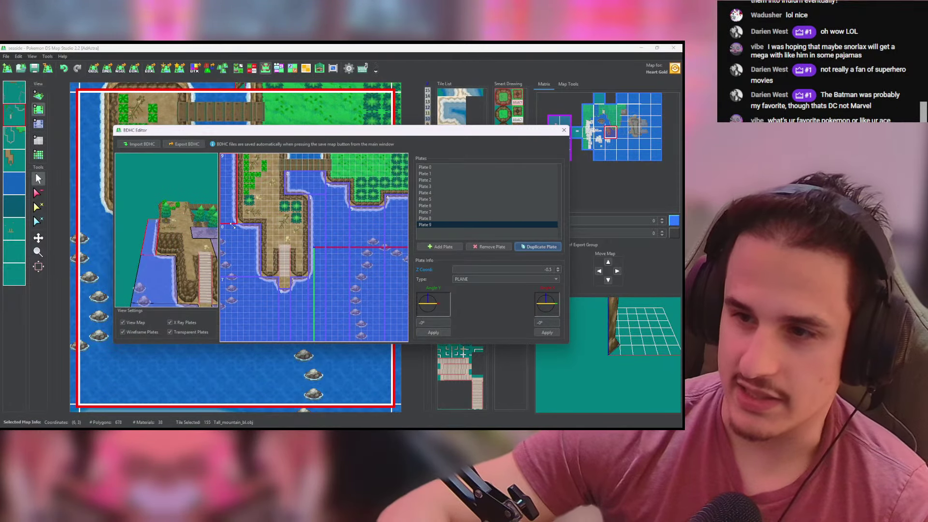
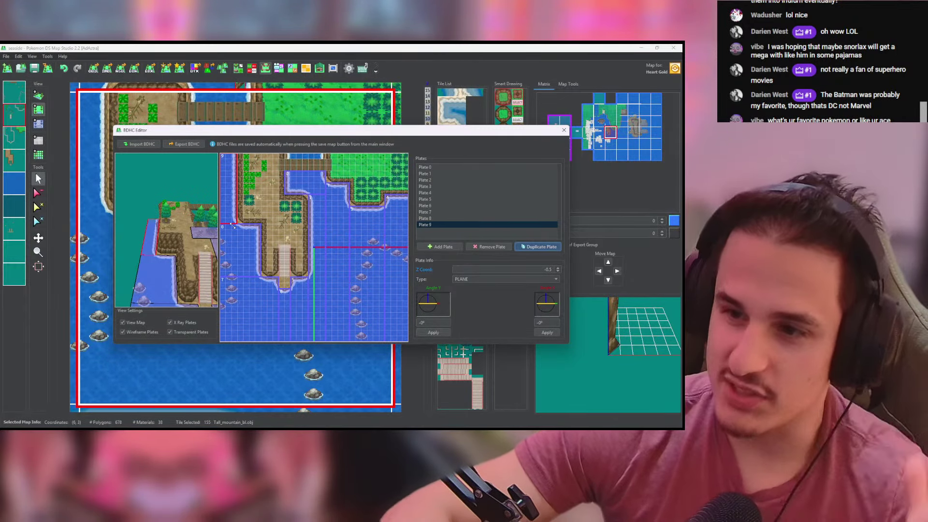
pyautogui.moveTo(197, 248); pyautogui.dragTo(200, 250)
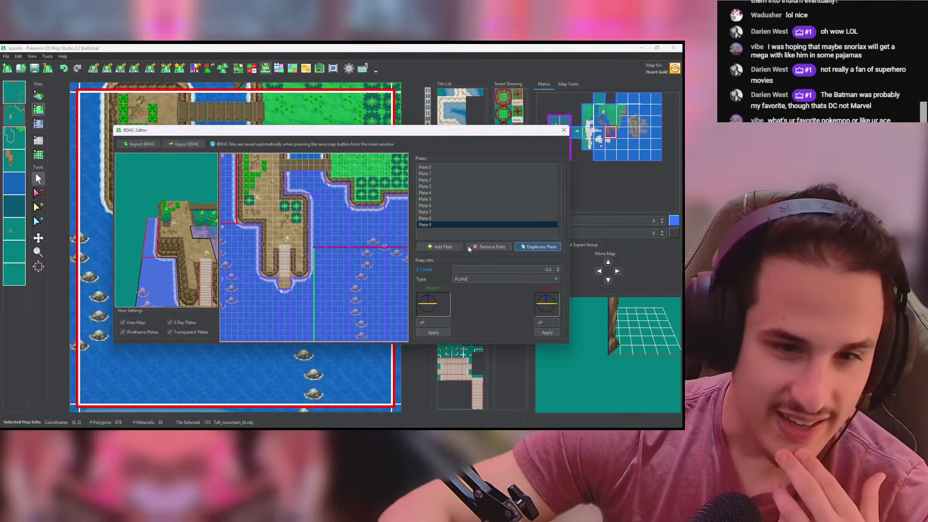
# Step: Add a plate over the peninsula's stairs with type STAIRS UP (-Y), and add a PLANE plate on the landing below them
pyautogui.click(453, 247)
pyautogui.moveTo(317, 256); pyautogui.dragTo(283, 285)
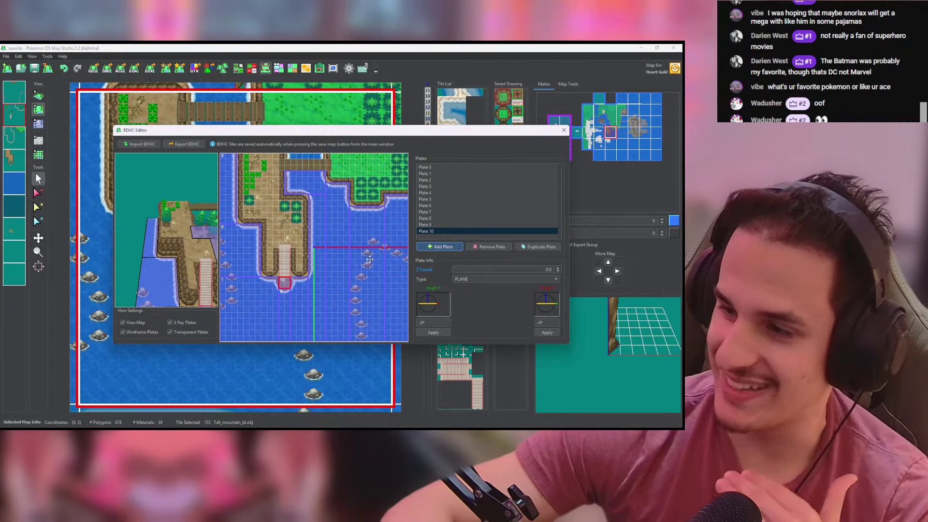
pyautogui.moveTo(286, 281)
pyautogui.mouseDown()
pyautogui.moveTo(288, 250)
pyautogui.moveTo(284, 277)
pyautogui.mouseUp()
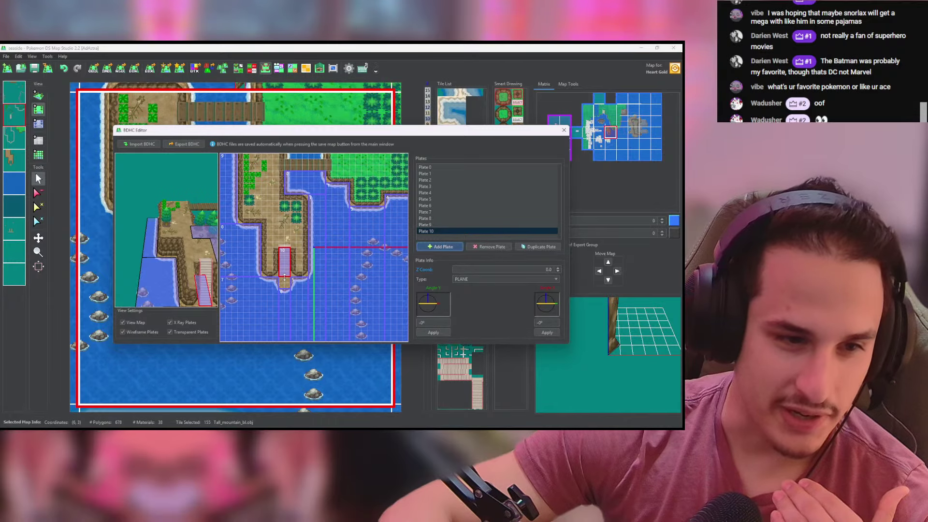
pyautogui.click(556, 280)
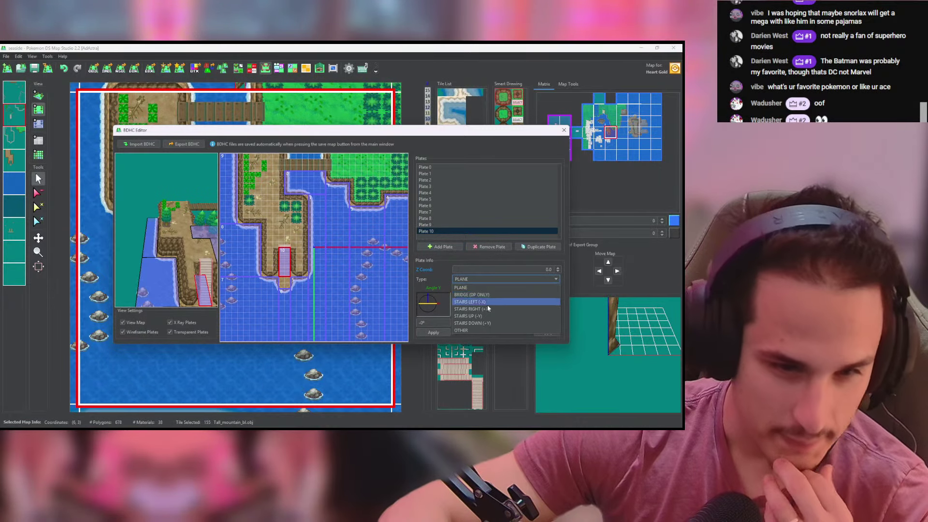
pyautogui.click(482, 317)
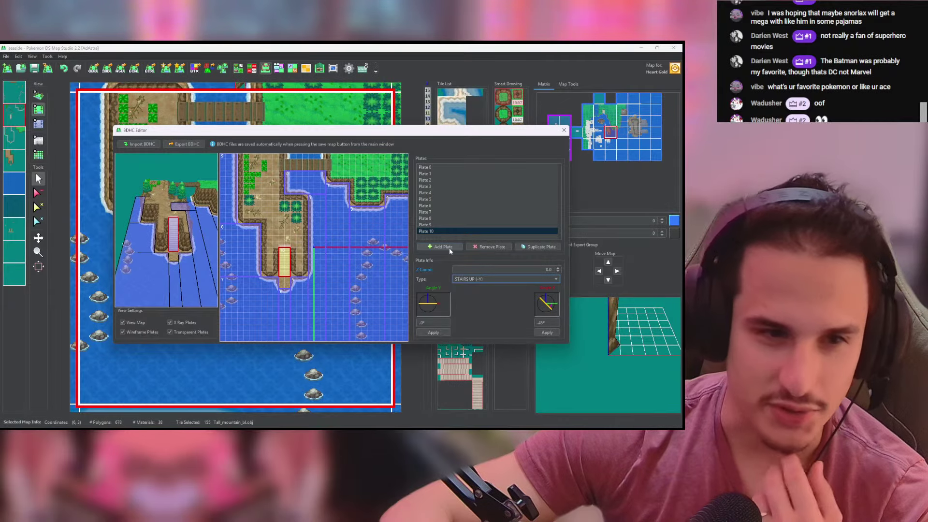
pyautogui.click(449, 251)
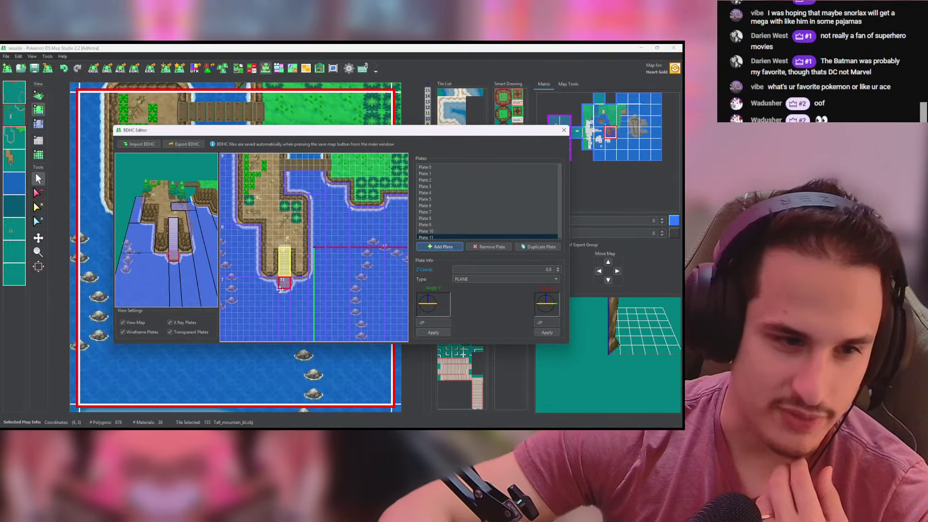
# Step: Duplicate the landing plate, stretch the copy into a strip along the peninsula's eastern cliff, and set its Z coordinate to 5.0
pyautogui.click(536, 246)
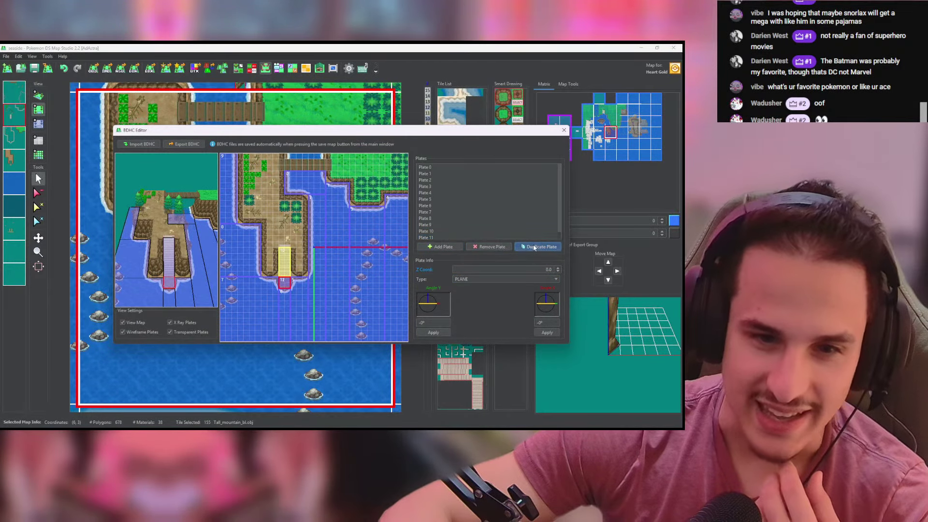
pyautogui.moveTo(283, 281); pyautogui.dragTo(299, 200)
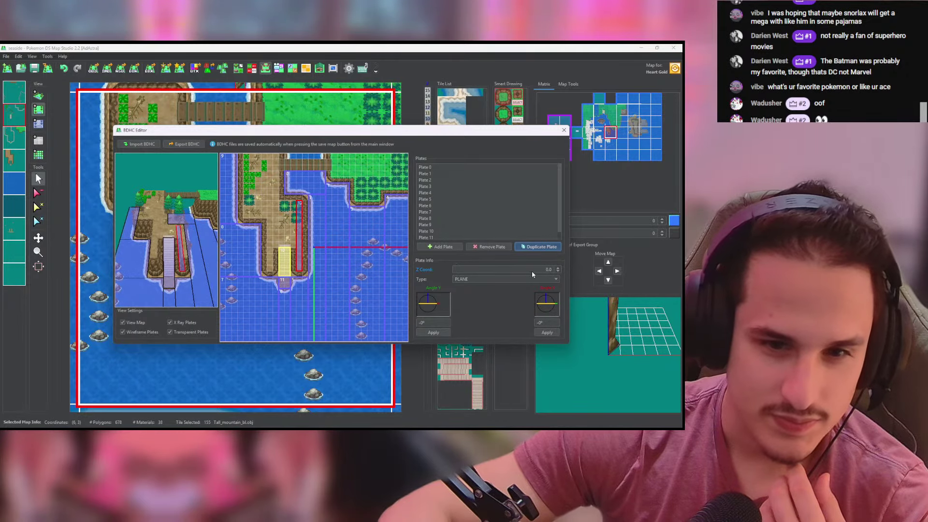
pyautogui.click(558, 268)
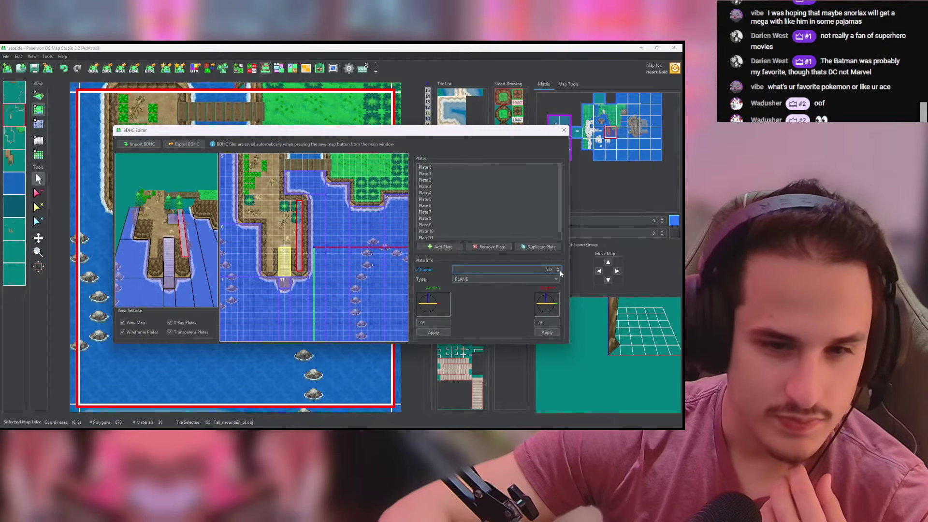
pyautogui.click(559, 272)
pyautogui.click(558, 272)
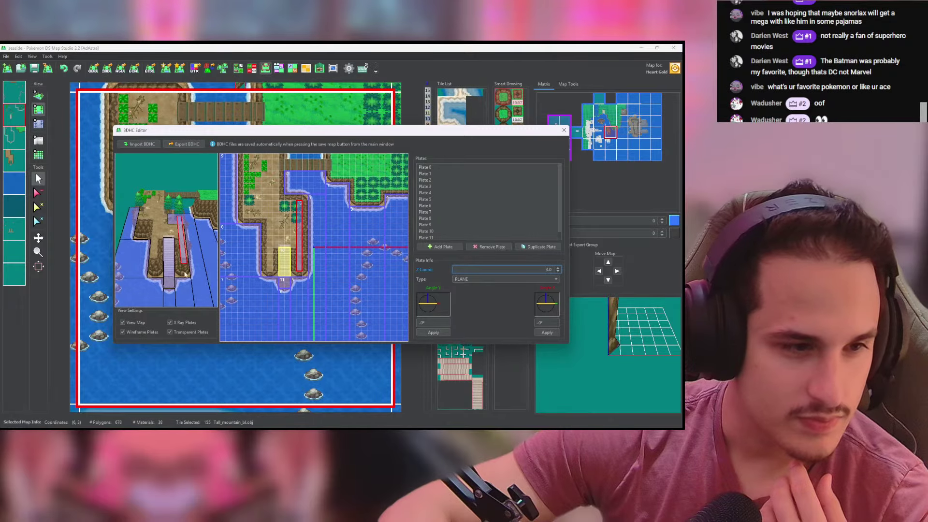
pyautogui.moveTo(145, 232); pyautogui.dragTo(183, 216)
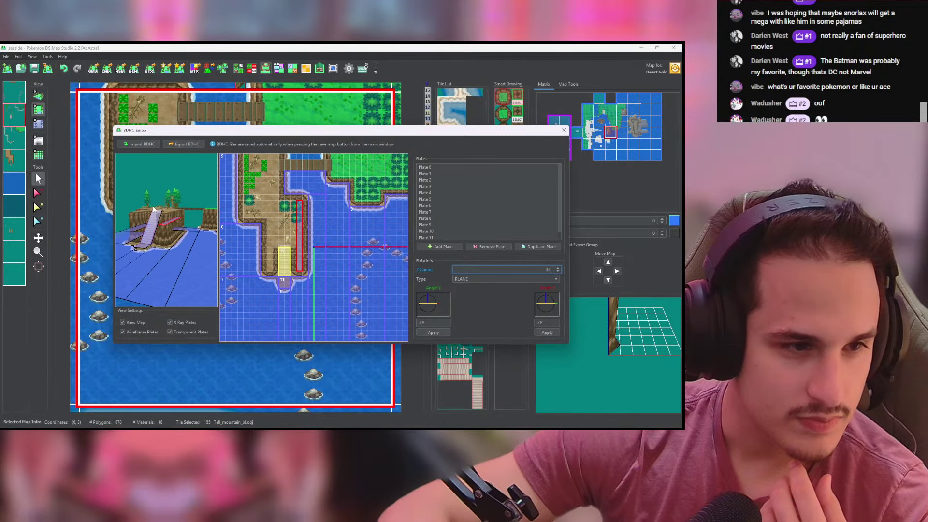
pyautogui.click(558, 268)
pyautogui.click(559, 268)
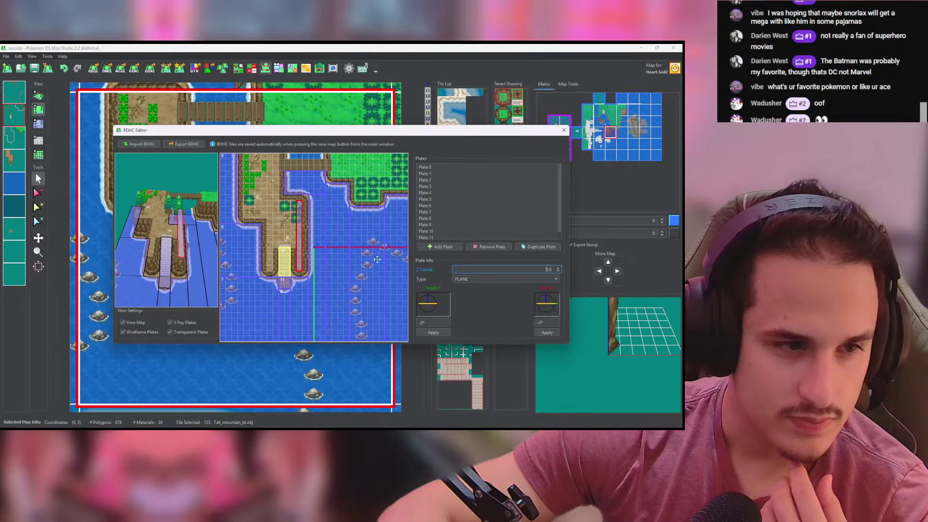
# Step: Duplicate the raised plate to cover the remaining ground around the stairs, and place another copy over the peninsula's northwestern part
pyautogui.click(540, 247)
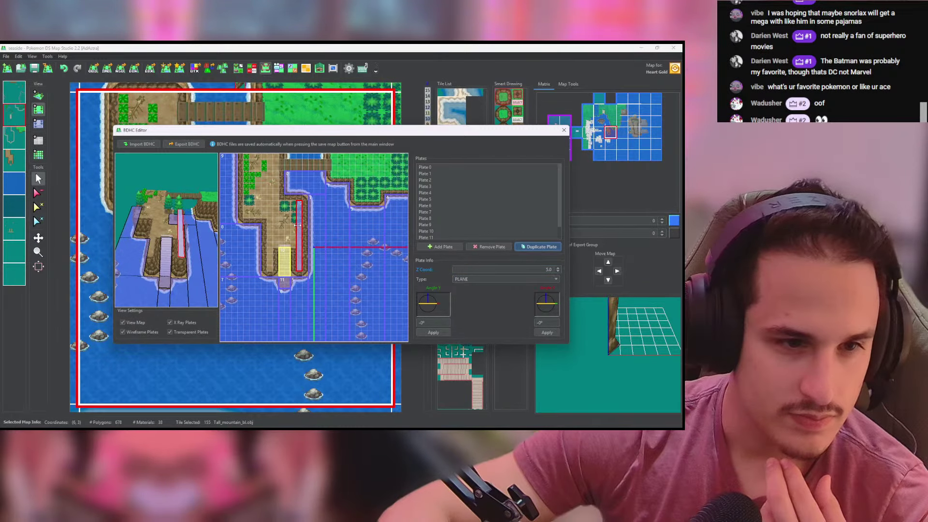
pyautogui.moveTo(297, 225)
pyautogui.mouseDown()
pyautogui.moveTo(270, 226)
pyautogui.moveTo(292, 219)
pyautogui.moveTo(281, 220)
pyautogui.mouseUp()
pyautogui.click(542, 249)
pyautogui.moveTo(276, 178); pyautogui.dragTo(253, 150)
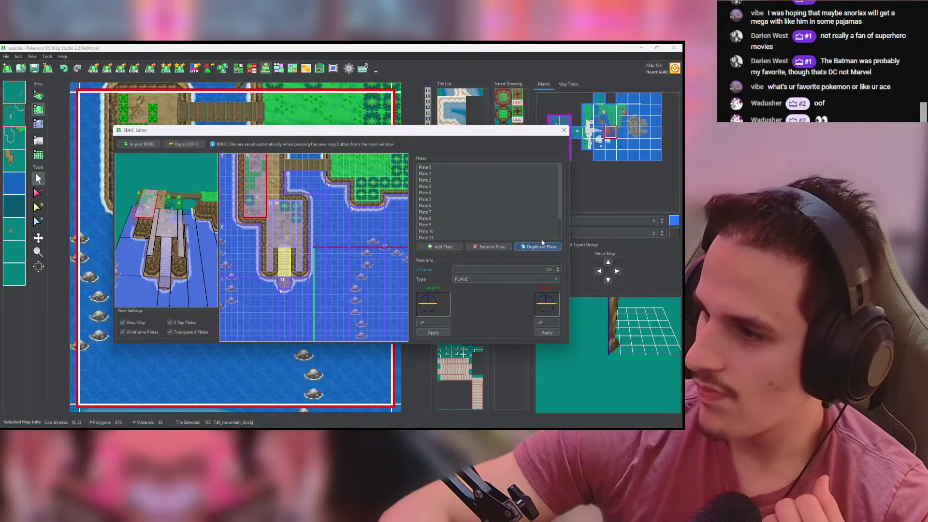
# Step: Duplicate the raised plate onto the narrow ground strip north of the stairs area, and fit another copy to the bridge east of the peninsula
pyautogui.click(538, 247)
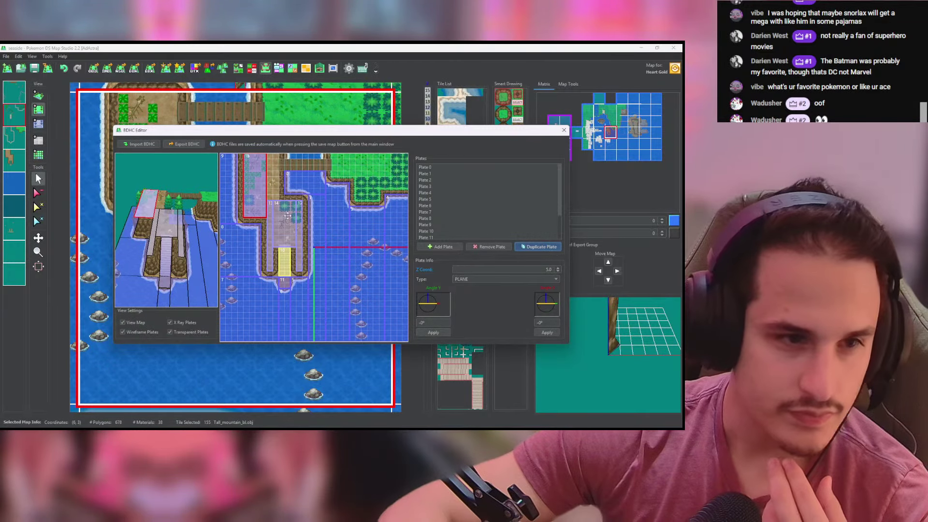
pyautogui.moveTo(253, 193); pyautogui.dragTo(278, 198)
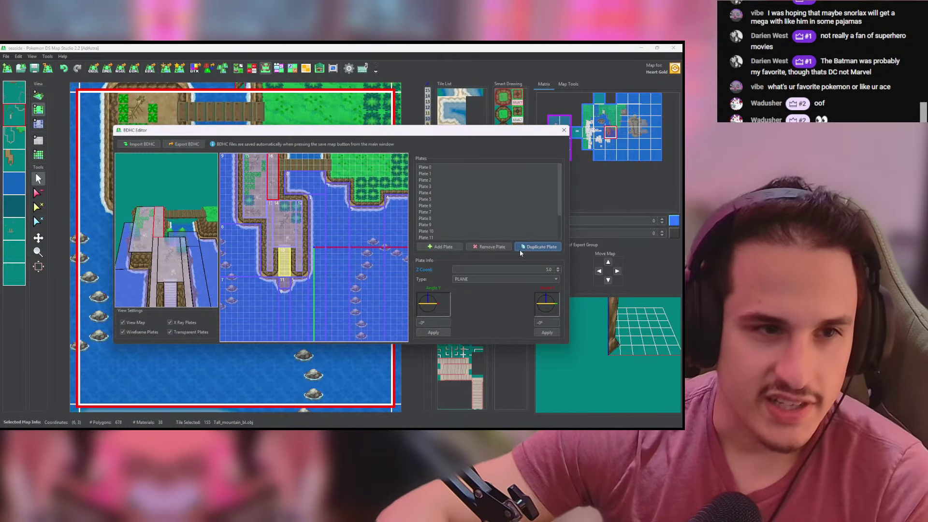
pyautogui.moveTo(272, 190); pyautogui.dragTo(334, 169)
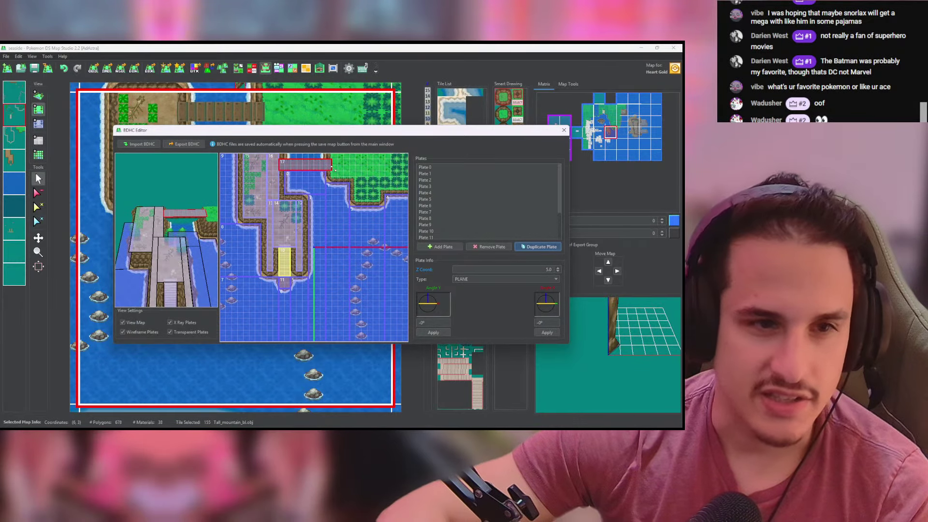
pyautogui.moveTo(179, 182); pyautogui.dragTo(203, 206)
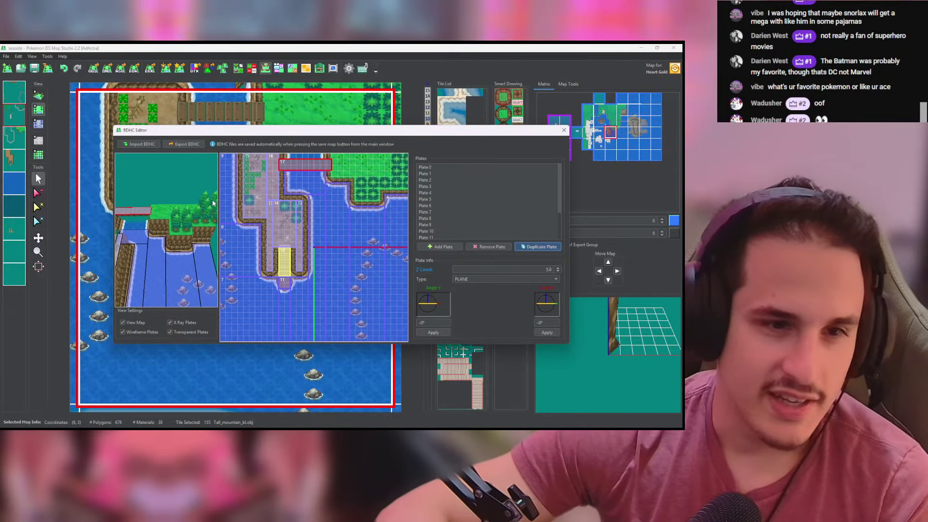
# Step: Duplicate the bridge plate, stretch the copy over the grass east of the bridge, and trim the bridge plate's southern edge
pyautogui.click(538, 247)
pyautogui.moveTo(321, 164); pyautogui.dragTo(391, 175)
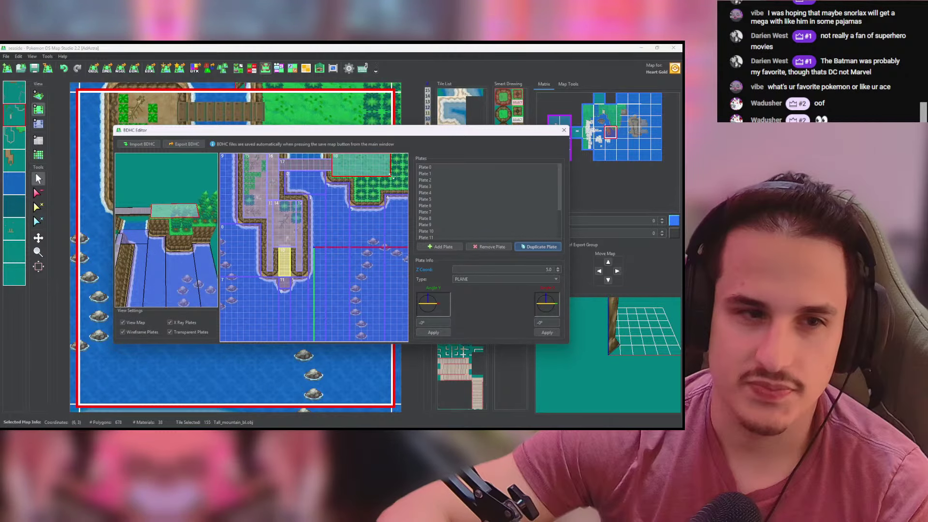
pyautogui.click(305, 166)
pyautogui.moveTo(305, 170); pyautogui.dragTo(308, 155)
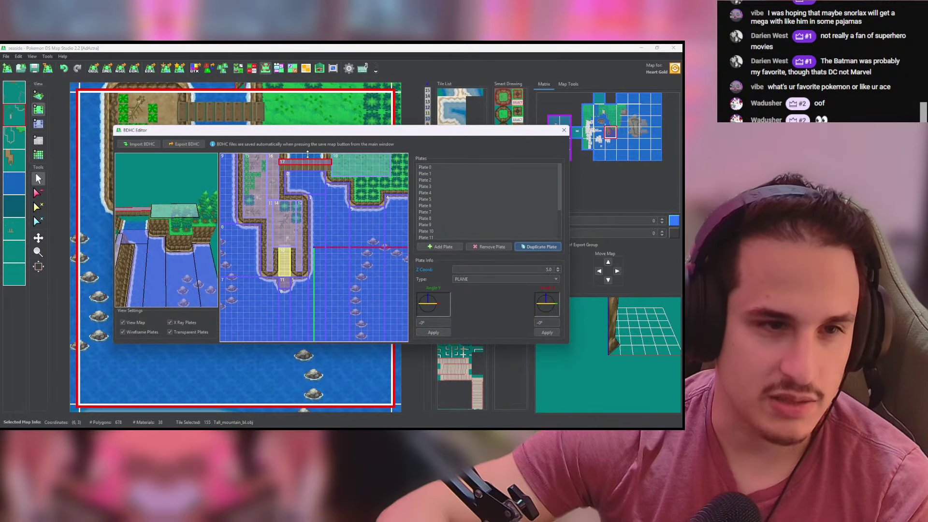
# Step: Extend the bay's water plate northward so that it also covers the water beneath the bridge
pyautogui.click(305, 183)
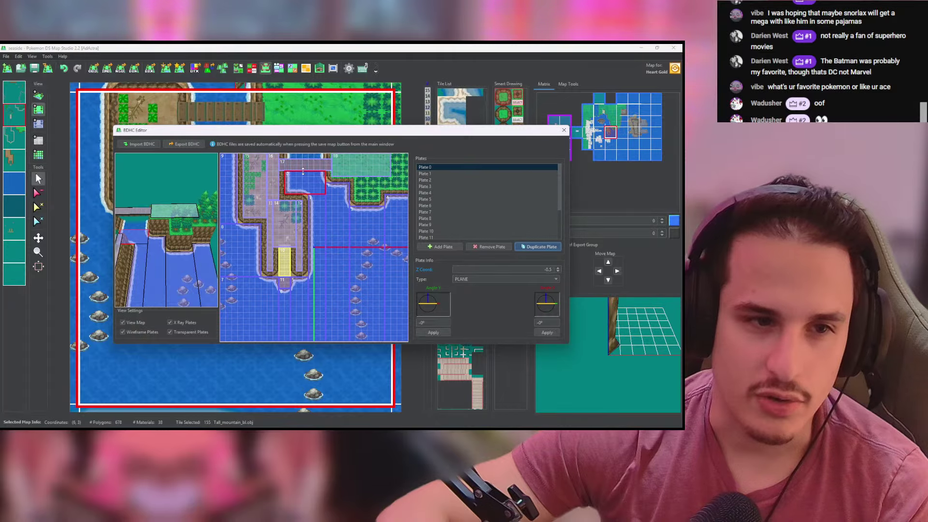
pyautogui.moveTo(303, 171); pyautogui.dragTo(306, 150)
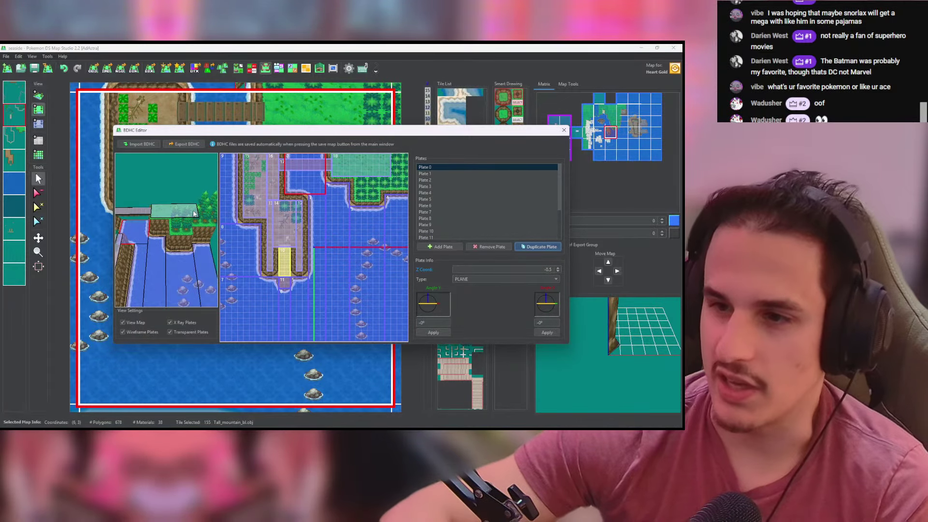
pyautogui.moveTo(194, 213); pyautogui.dragTo(173, 239)
pyautogui.moveTo(175, 215); pyautogui.dragTo(209, 236)
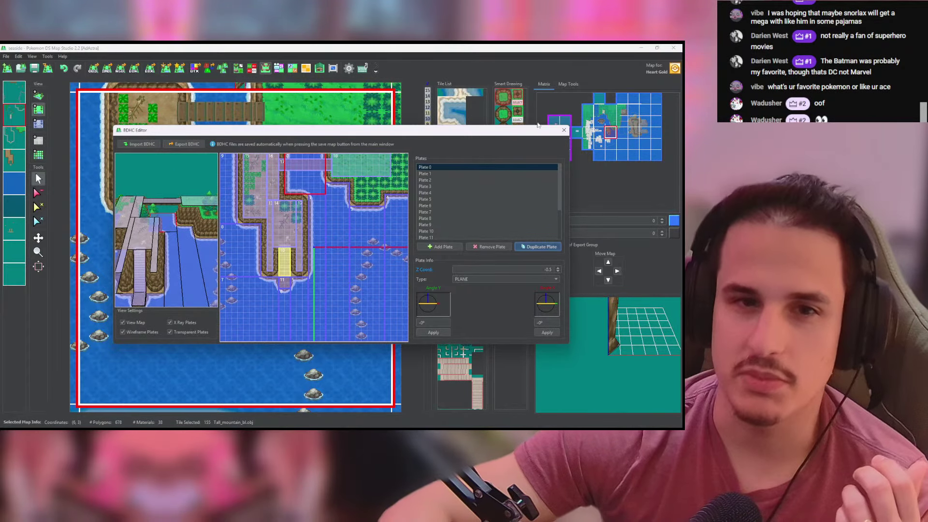
# Step: Close the finished map's height plates, switch to the forest coast map directly north, and open its BDHC Editor
pyautogui.click(564, 130)
pyautogui.click(611, 121)
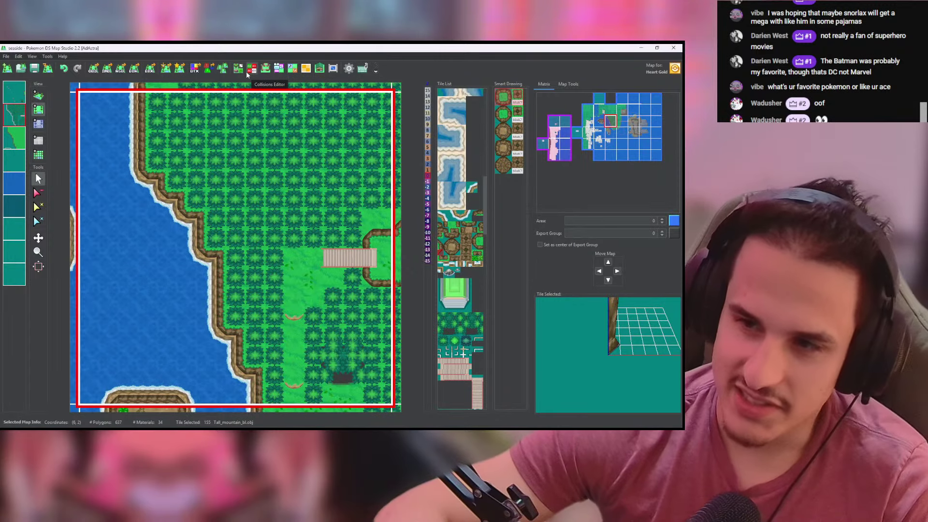
pyautogui.click(250, 71)
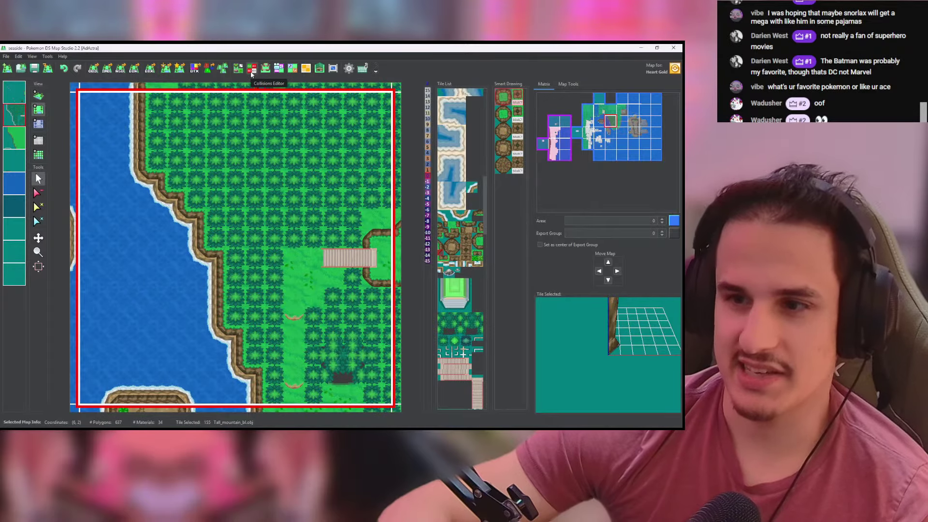
pyautogui.click(251, 72)
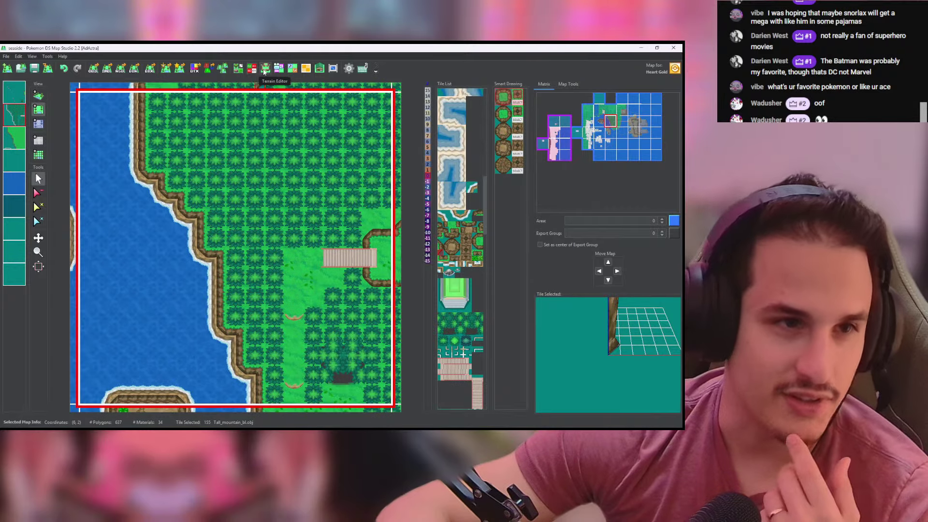
pyautogui.click(265, 70)
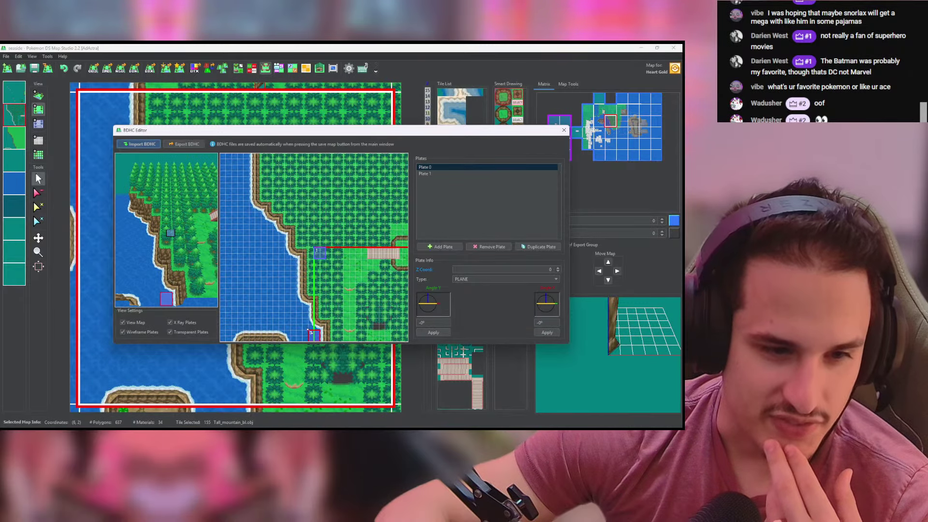
# Step: Fit Plate 0 to the small southern inlet between the islet and the forest shore, and set its Z coordinate to -0.5
pyautogui.moveTo(303, 329)
pyautogui.mouseDown()
pyautogui.moveTo(284, 323)
pyautogui.moveTo(327, 333)
pyautogui.mouseUp()
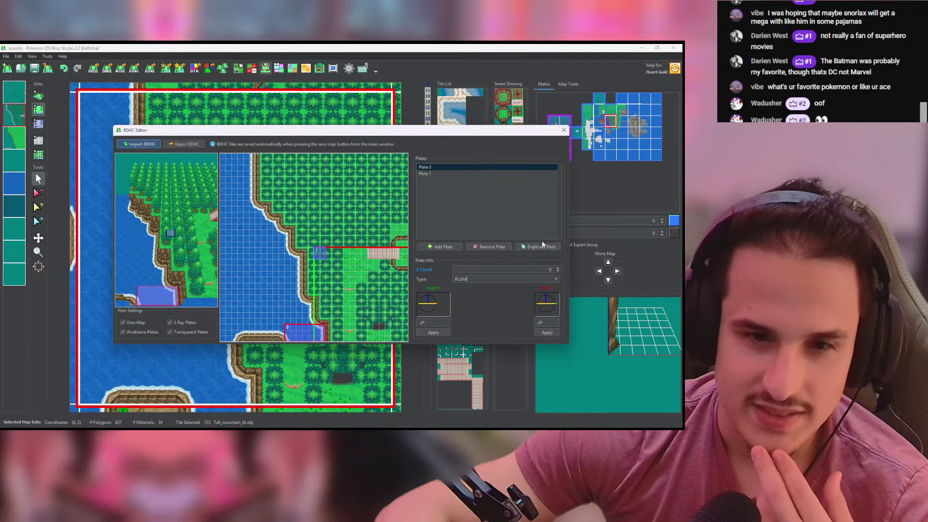
pyautogui.click(535, 268)
pyautogui.write('-0.5')
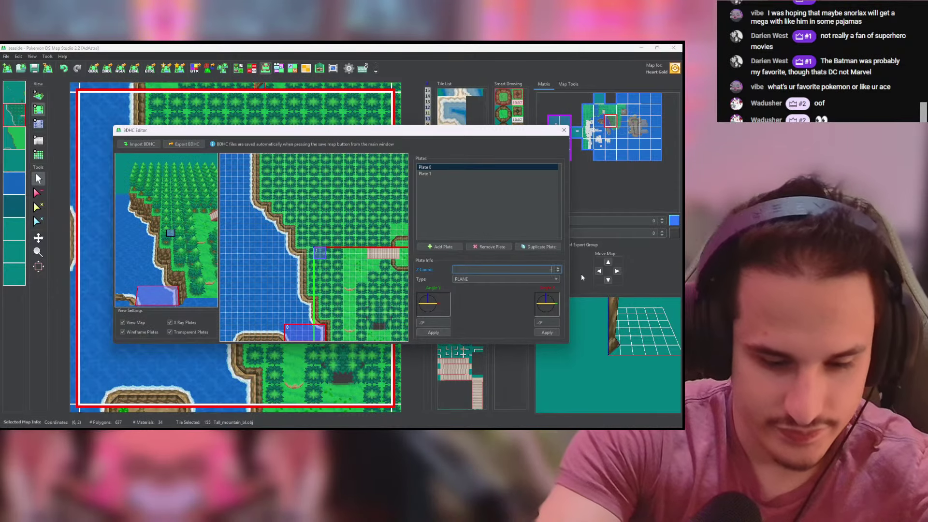
pyautogui.moveTo(145, 290); pyautogui.dragTo(180, 264, button='middle')
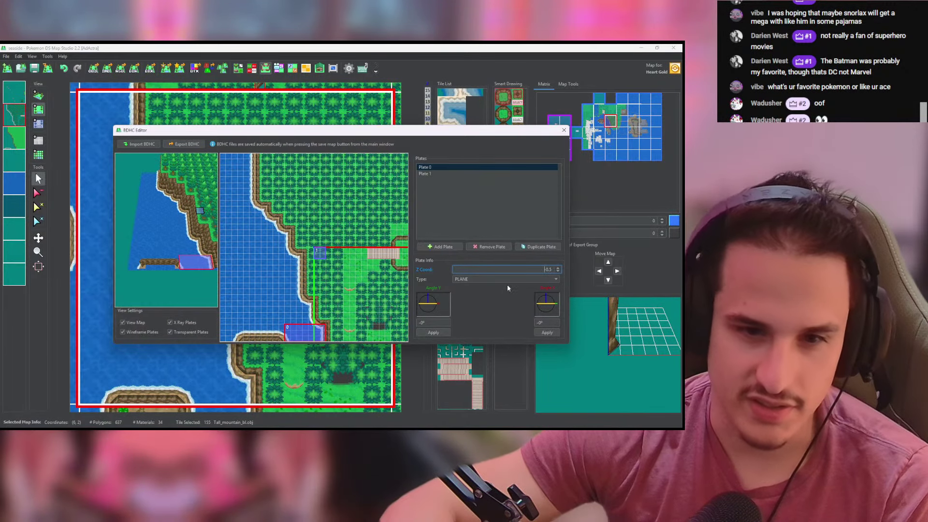
# Step: Duplicate the water plate into a full-height strip along the map's western edge, and add a second strip beside it ending at the islet
pyautogui.click(537, 246)
pyautogui.moveTo(303, 333); pyautogui.dragTo(235, 145)
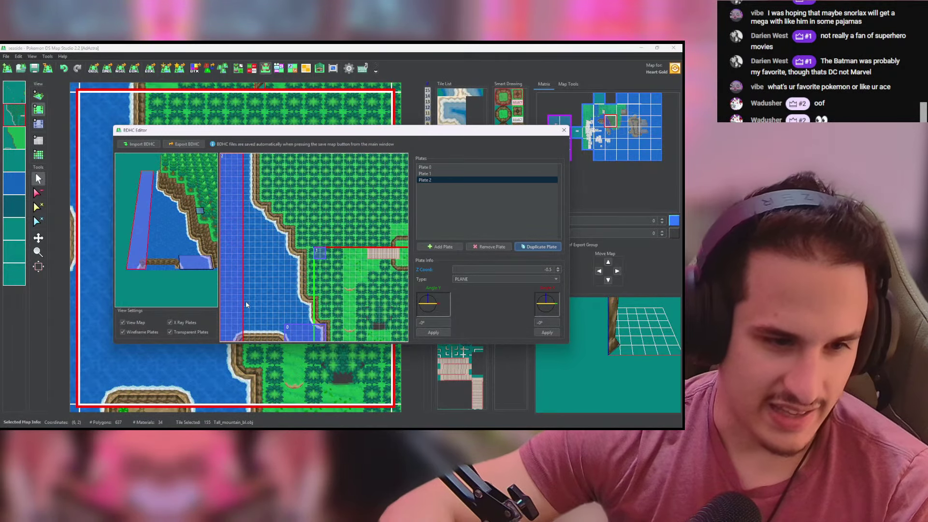
pyautogui.moveTo(243, 290); pyautogui.dragTo(236, 291)
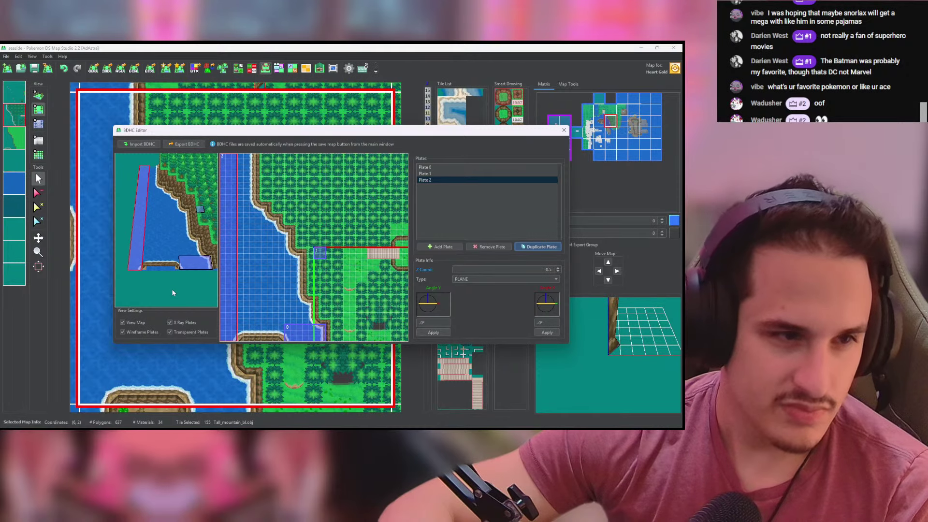
pyautogui.click(546, 249)
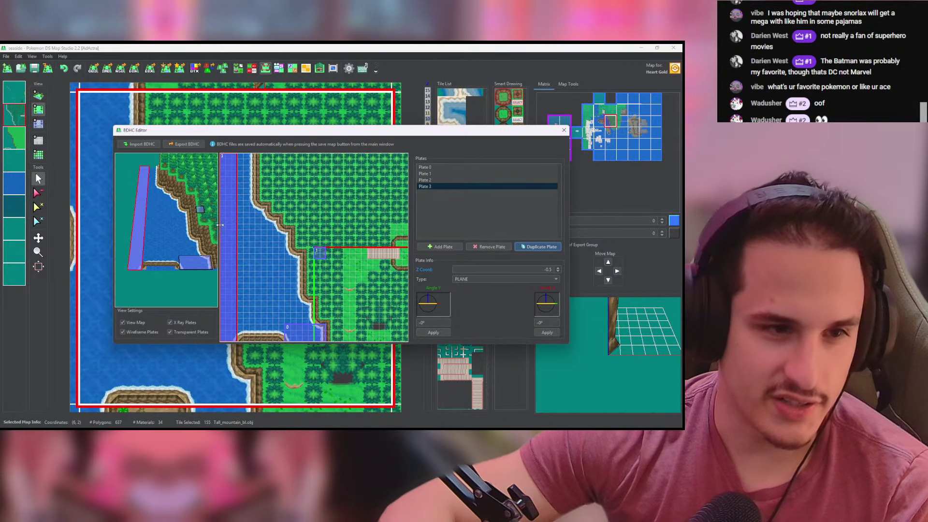
pyautogui.moveTo(220, 225); pyautogui.dragTo(248, 216)
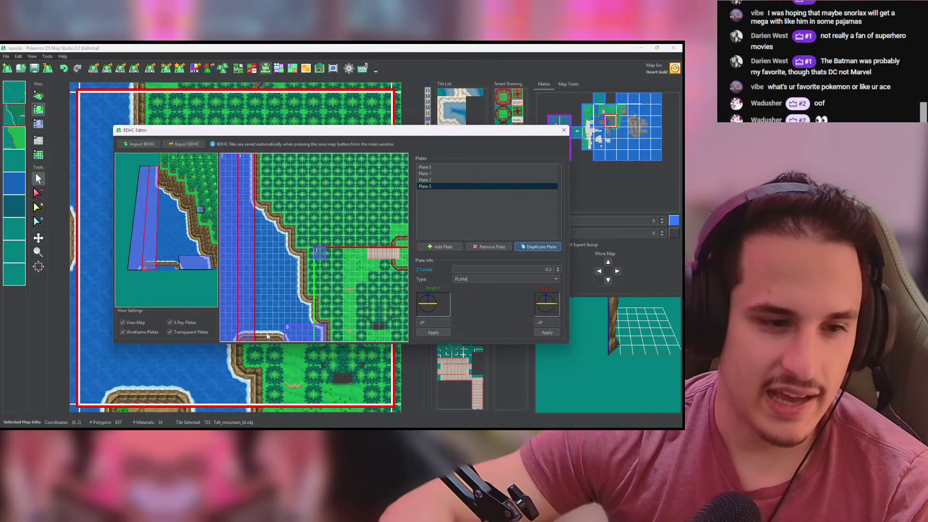
pyautogui.moveTo(253, 337); pyautogui.dragTo(253, 334)
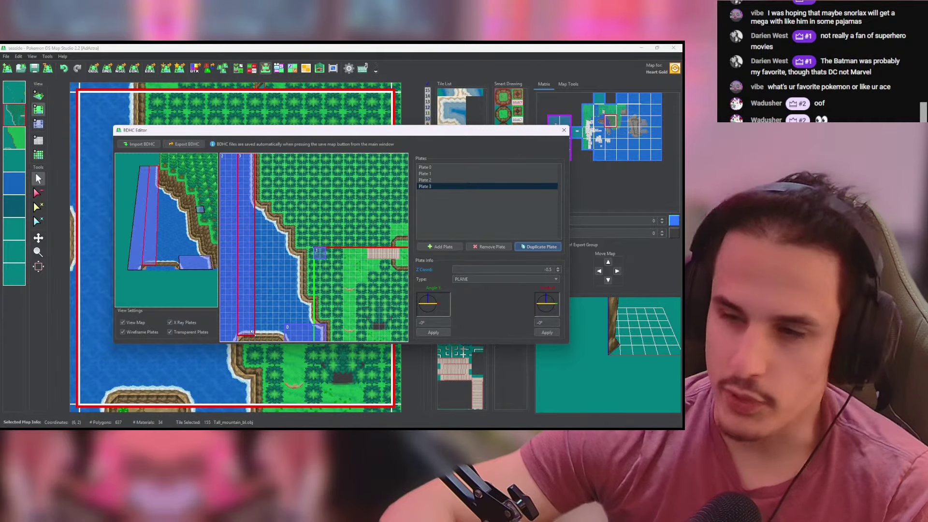
# Step: Add two more duplicated water strips to the east, lowering the northern end of each to follow the start of the diagonal coastline
pyautogui.click(538, 247)
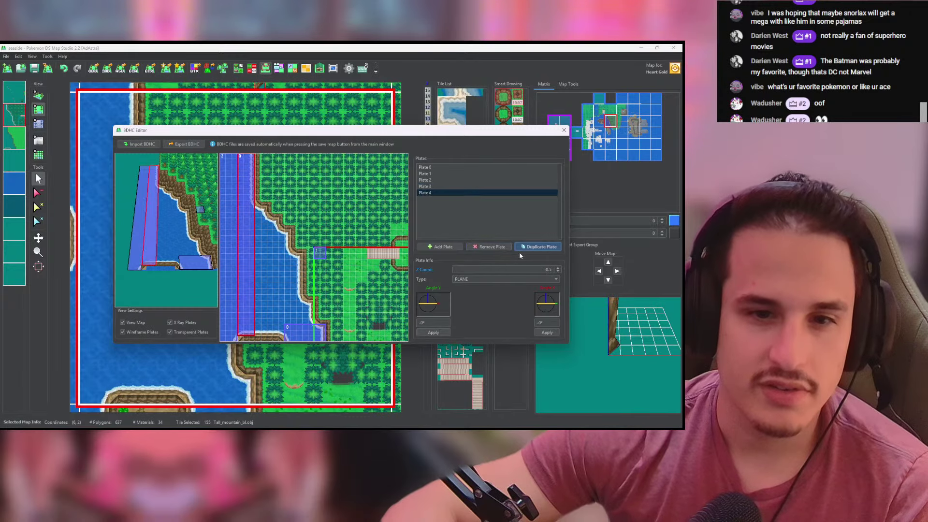
pyautogui.moveTo(237, 241); pyautogui.dragTo(261, 238)
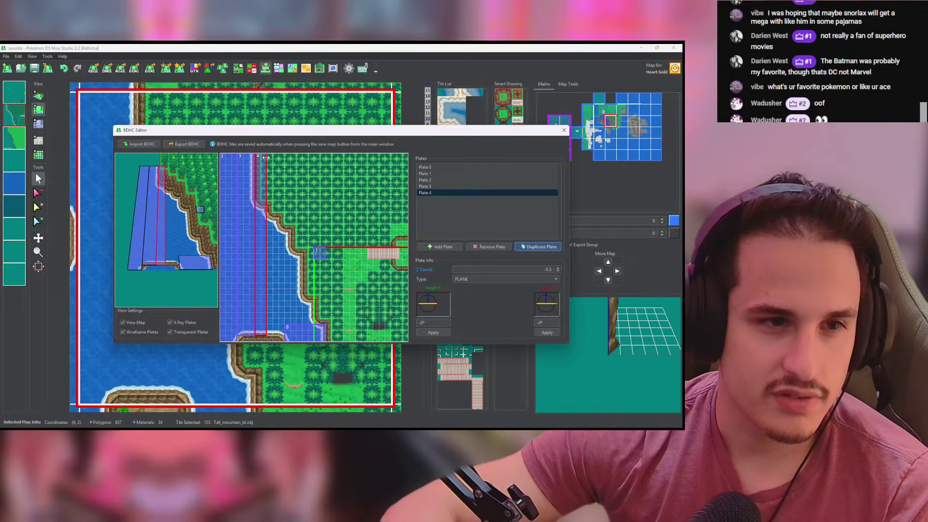
pyautogui.moveTo(265, 155); pyautogui.dragTo(262, 208)
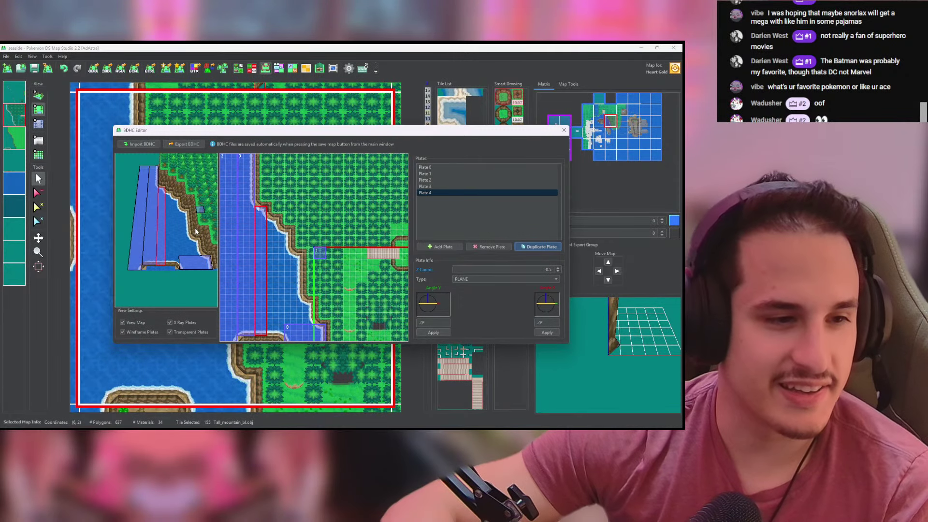
pyautogui.moveTo(196, 232); pyautogui.dragTo(197, 236)
pyautogui.click(519, 248)
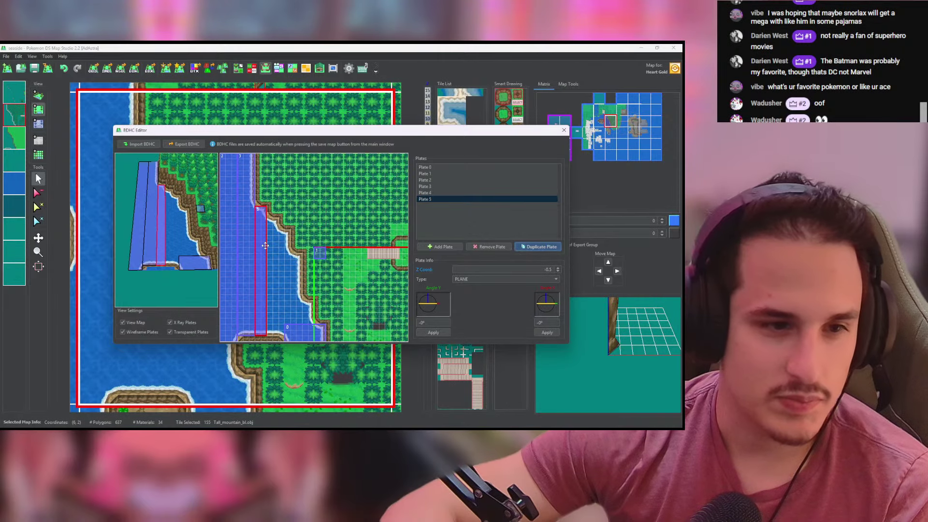
pyautogui.moveTo(265, 246); pyautogui.dragTo(277, 246)
pyautogui.moveTo(275, 206); pyautogui.dragTo(276, 221)
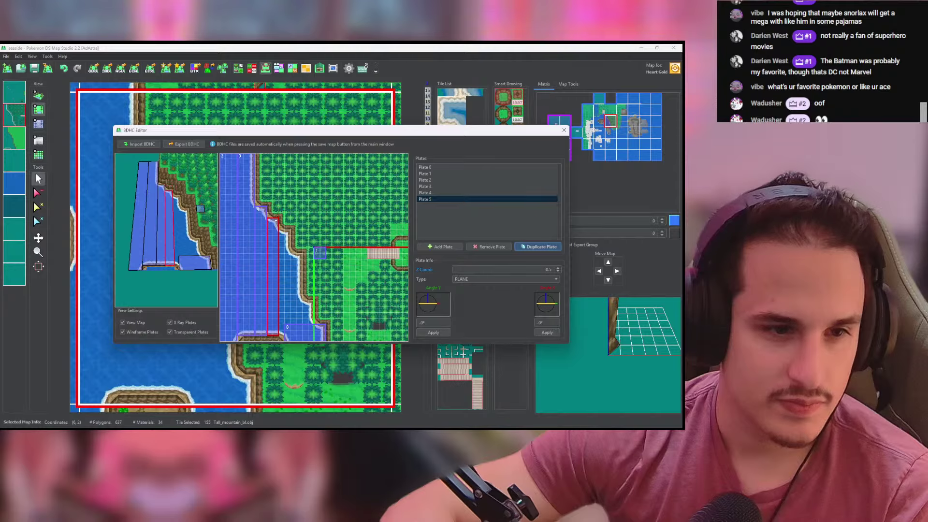
# Step: Duplicate two further water strips eastward, shorten their northern ends to the shoreline, and end the easternmost one at the inlet plate
pyautogui.click(520, 245)
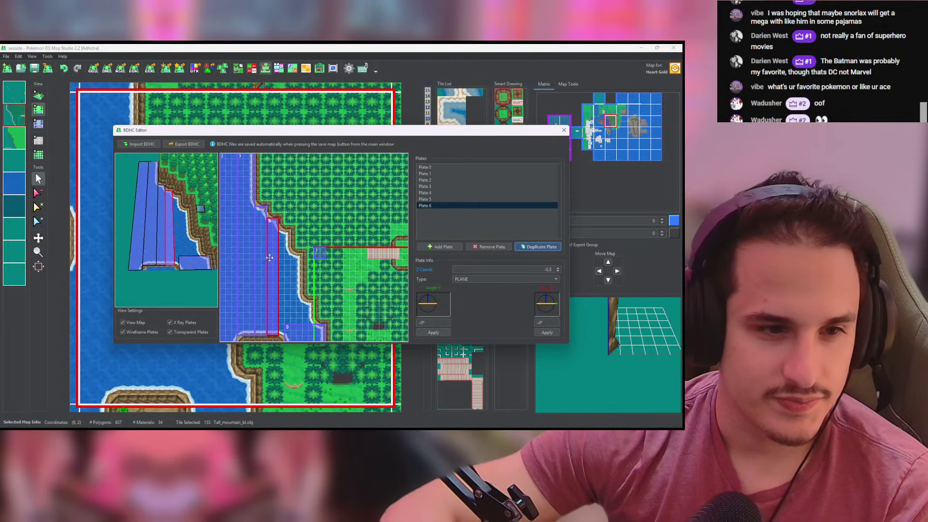
pyautogui.moveTo(270, 258); pyautogui.dragTo(284, 257)
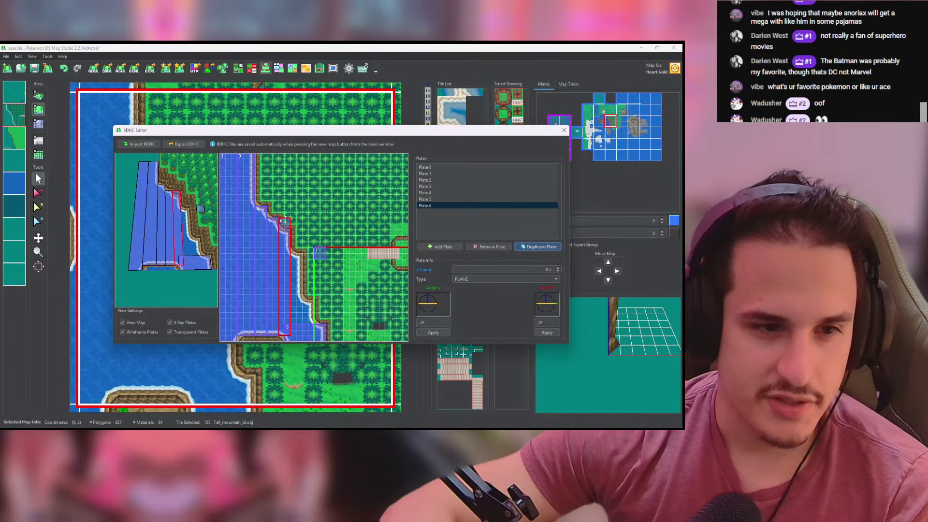
pyautogui.moveTo(287, 219); pyautogui.dragTo(288, 238)
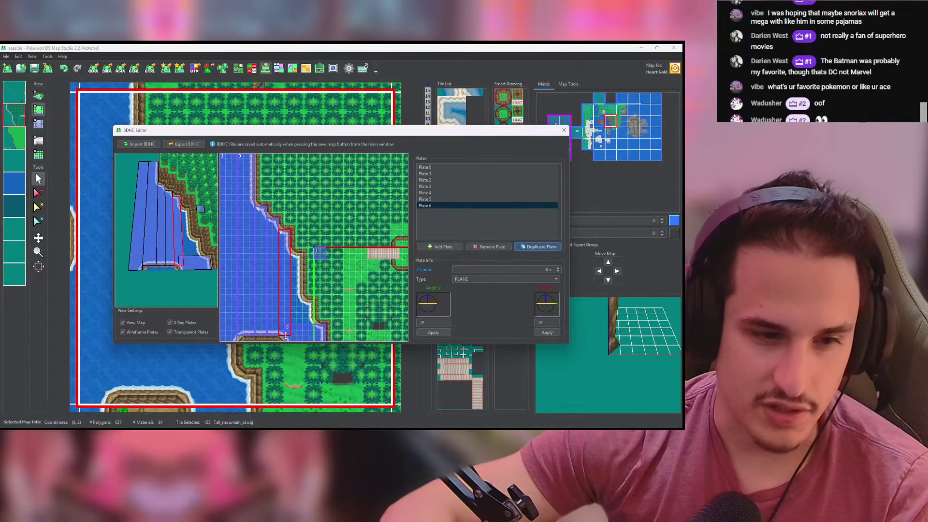
pyautogui.click(522, 246)
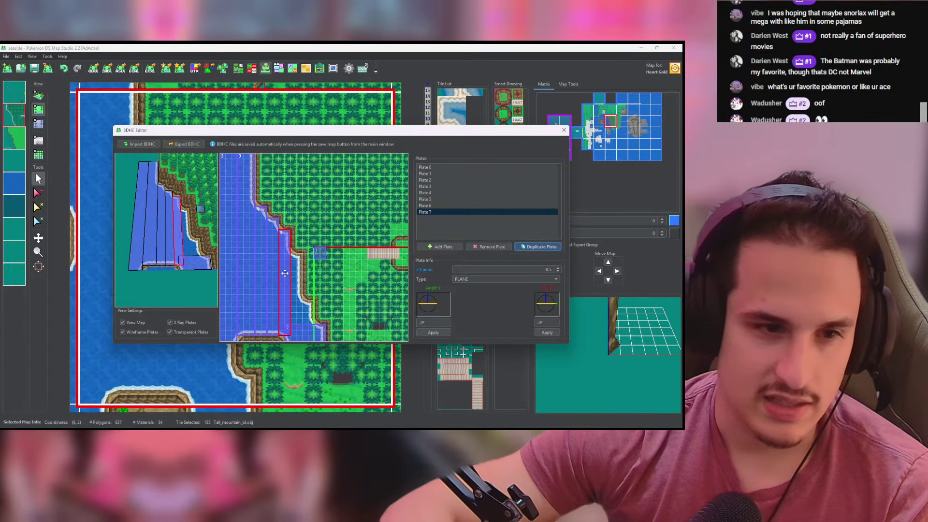
pyautogui.moveTo(286, 274); pyautogui.dragTo(299, 274)
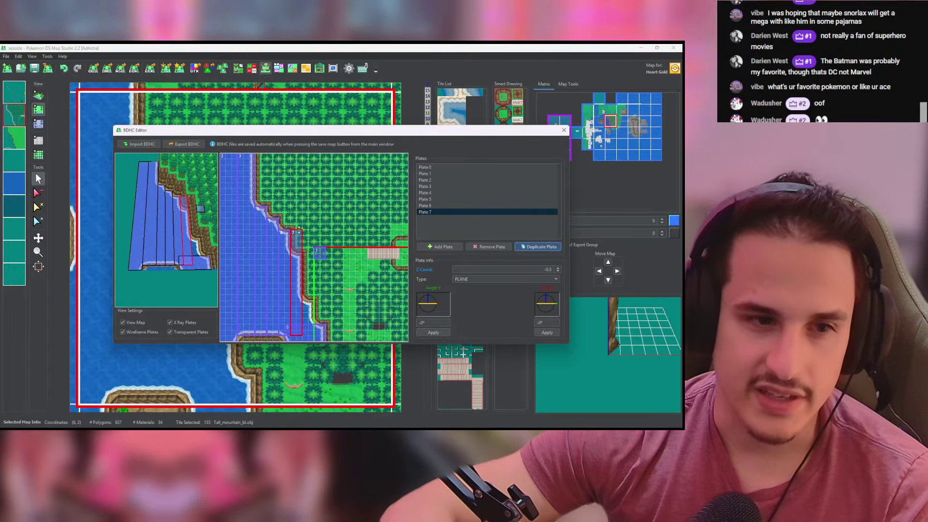
pyautogui.moveTo(301, 232); pyautogui.dragTo(301, 258)
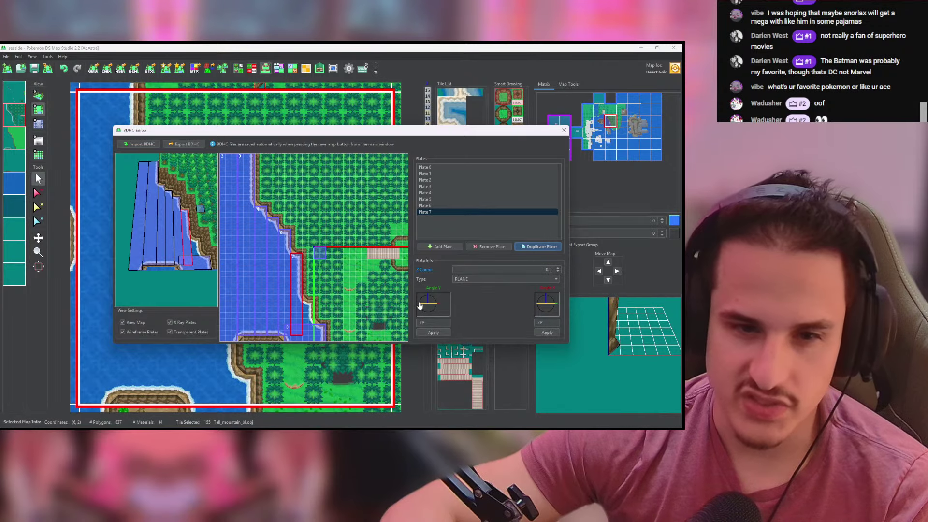
pyautogui.moveTo(296, 334); pyautogui.dragTo(297, 322)
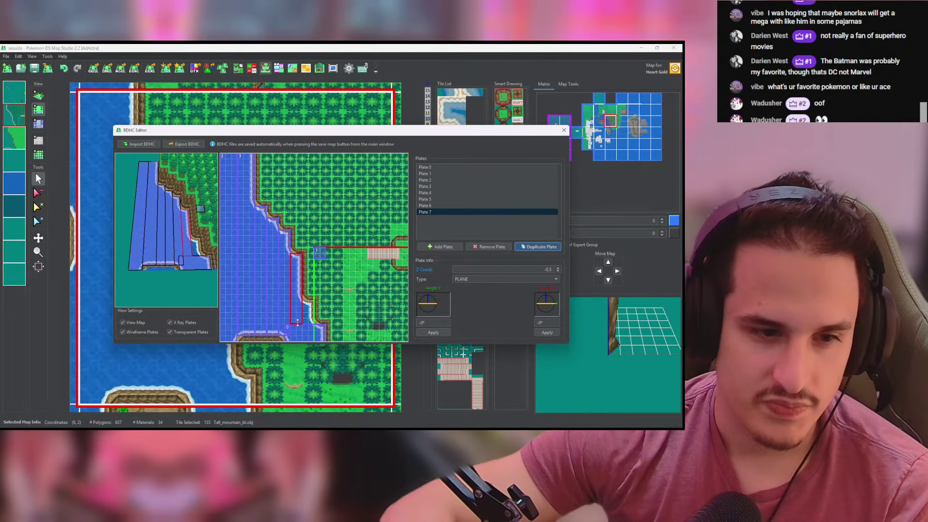
# Step: Duplicate the last water strip one step east and shorten it to the remaining water between the cliff and the inlet plate
pyautogui.click(531, 248)
pyautogui.moveTo(298, 290); pyautogui.dragTo(312, 289)
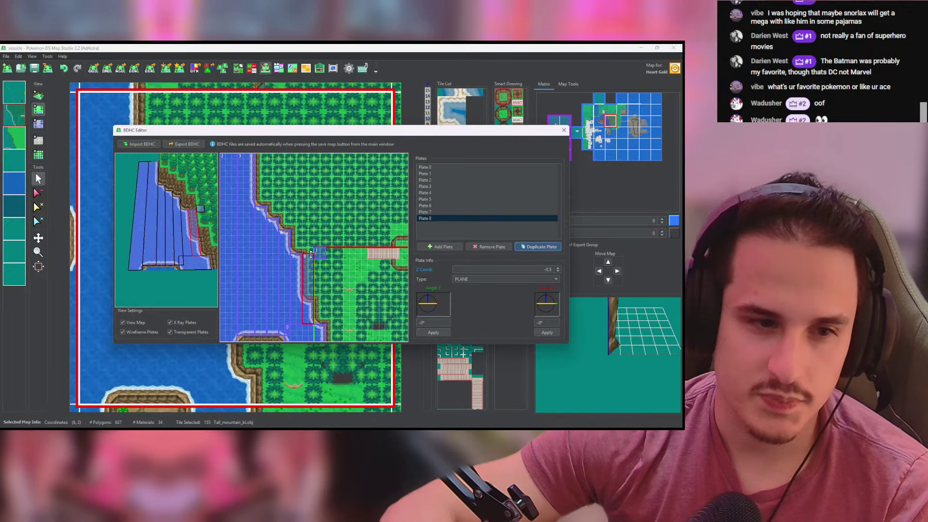
pyautogui.moveTo(311, 255); pyautogui.dragTo(313, 305)
# Step: Move the spare plate to the clearing in the south, set its Z coordinate to 5, and stretch it north to the stairway
pyautogui.moveTo(316, 251); pyautogui.dragTo(335, 332)
pyautogui.moveTo(158, 268); pyautogui.dragTo(179, 222)
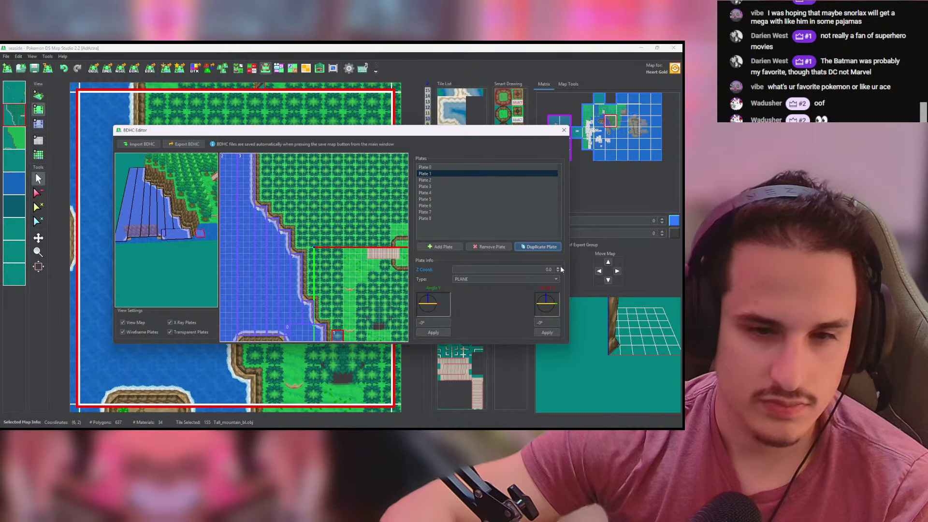
pyautogui.moveTo(545, 269); pyautogui.dragTo(619, 289)
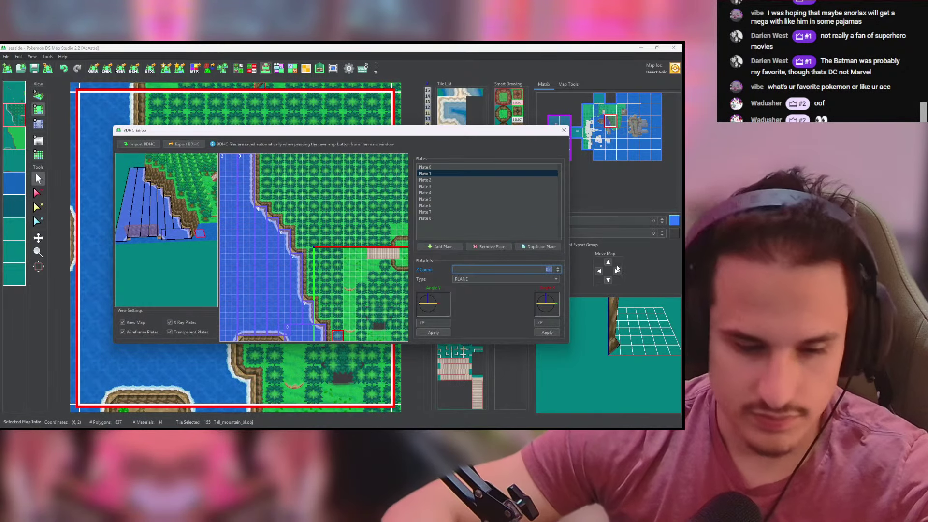
pyautogui.write('5')
pyautogui.press('Tab')
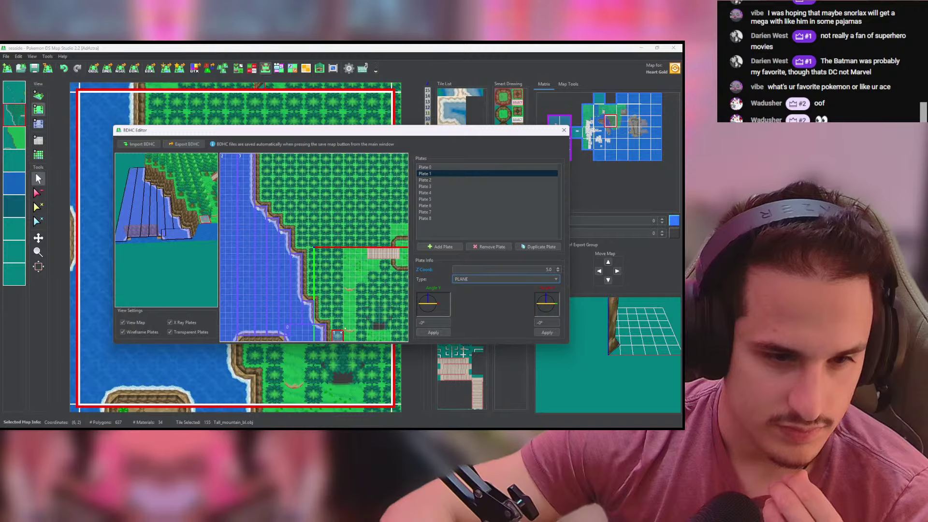
pyautogui.moveTo(343, 331); pyautogui.dragTo(399, 257)
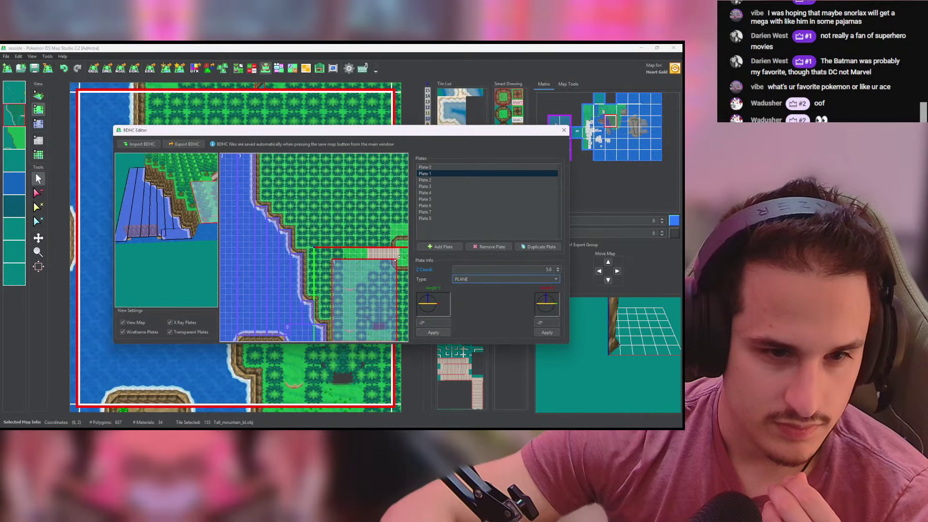
# Step: Duplicate the clearing plate and shrink the copy to the strip of ground just west of the wooden stairway
pyautogui.click(538, 247)
pyautogui.moveTo(372, 288); pyautogui.dragTo(347, 204)
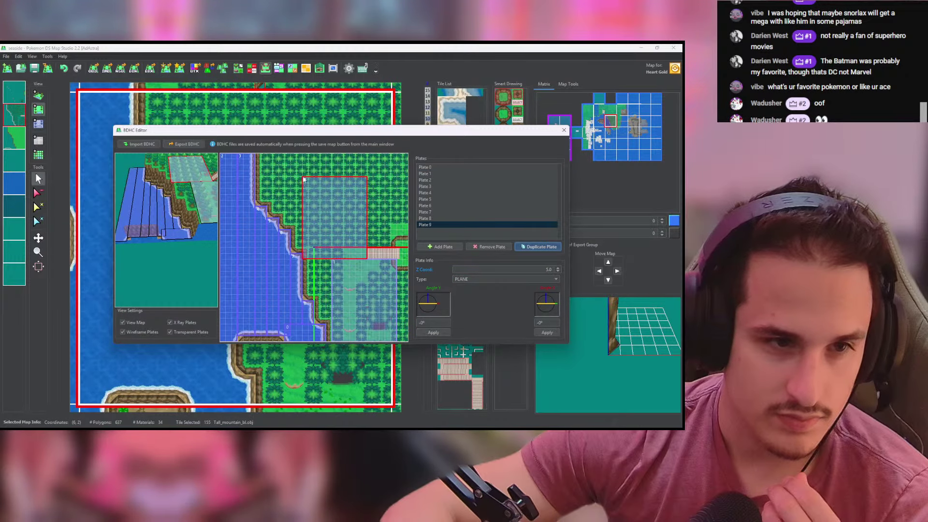
pyautogui.moveTo(303, 178); pyautogui.dragTo(346, 250)
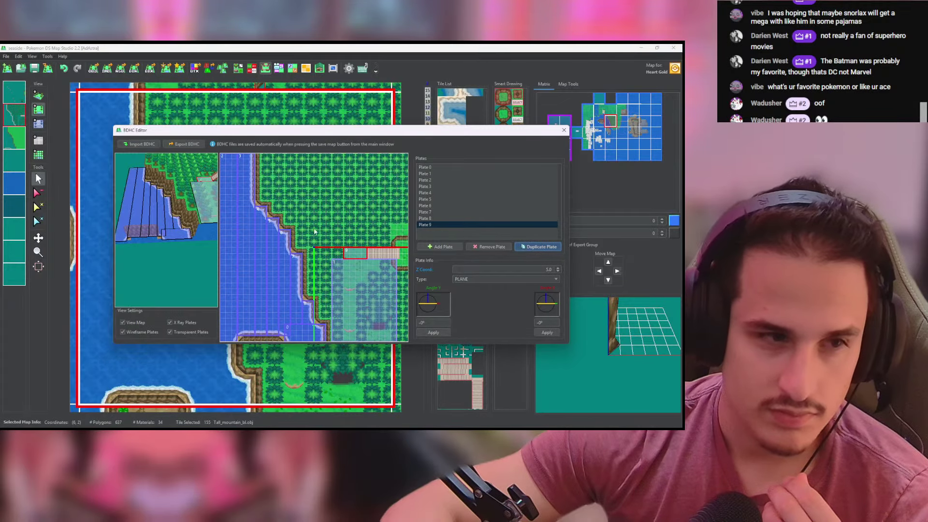
pyautogui.moveTo(190, 214); pyautogui.dragTo(128, 286)
# Step: Duplicate the small ground plate onto the wooden stairway and set its type to STAIRS RIGHT (+X)
pyautogui.click(534, 248)
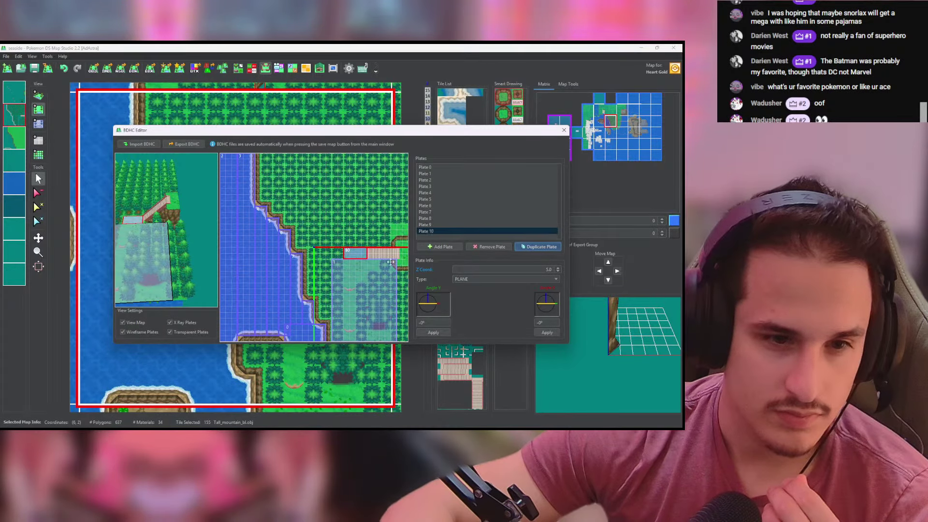
pyautogui.moveTo(357, 252); pyautogui.dragTo(395, 252)
pyautogui.click(522, 279)
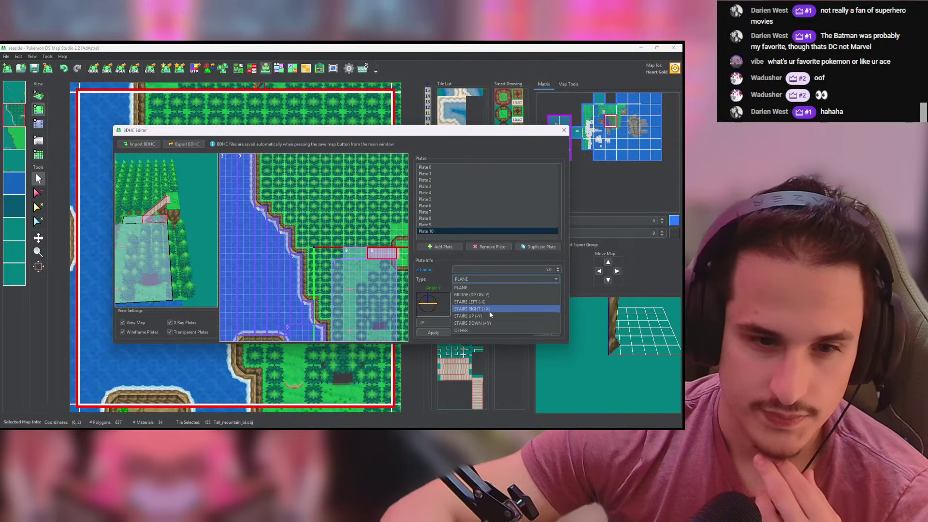
pyautogui.click(490, 310)
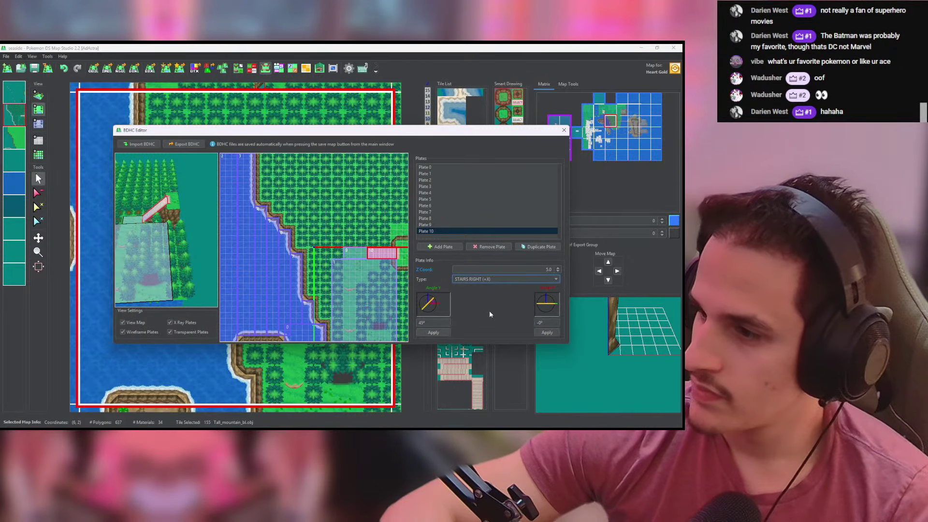
pyautogui.moveTo(203, 242)
pyautogui.mouseDown()
pyautogui.moveTo(200, 233)
pyautogui.moveTo(195, 247)
pyautogui.mouseUp()
# Step: Add a plate on the ledge above the stairway at the map's eastern edge, set its Z coordinate to 10, and close the BDHC editor
pyautogui.click(441, 247)
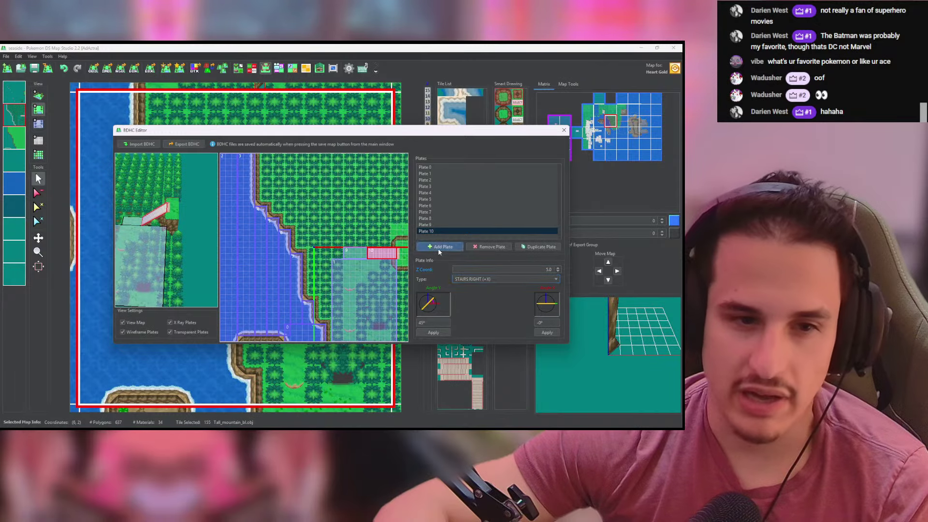
pyautogui.moveTo(335, 264)
pyautogui.mouseDown()
pyautogui.moveTo(327, 254)
pyautogui.moveTo(402, 250)
pyautogui.moveTo(403, 267)
pyautogui.mouseUp()
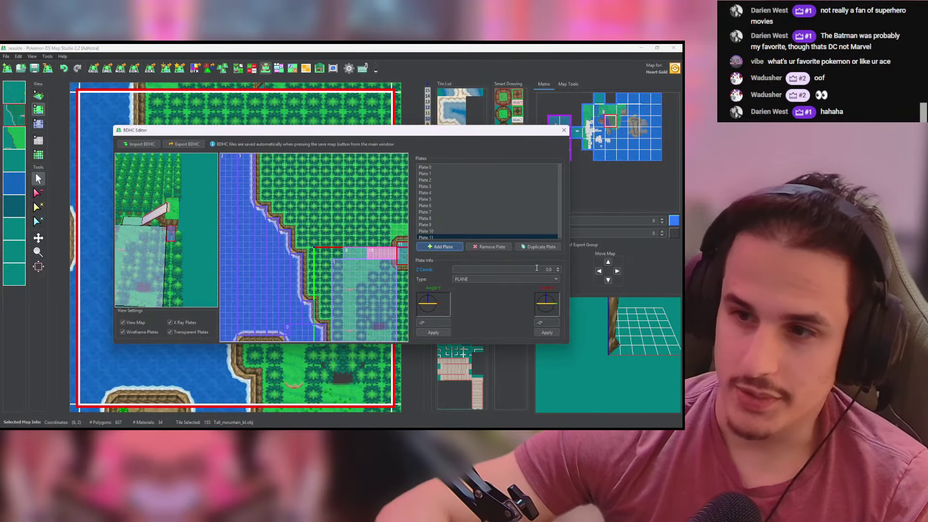
pyautogui.click(559, 271)
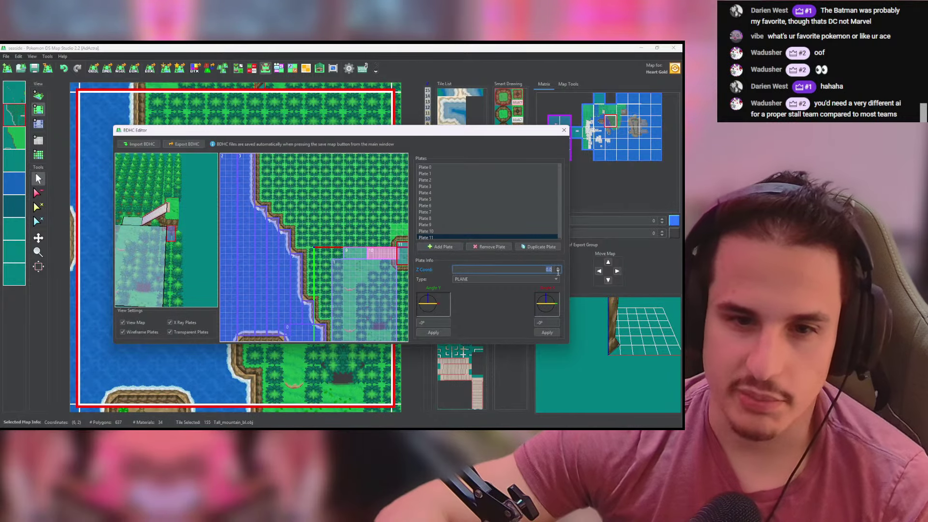
pyautogui.press('Tab')
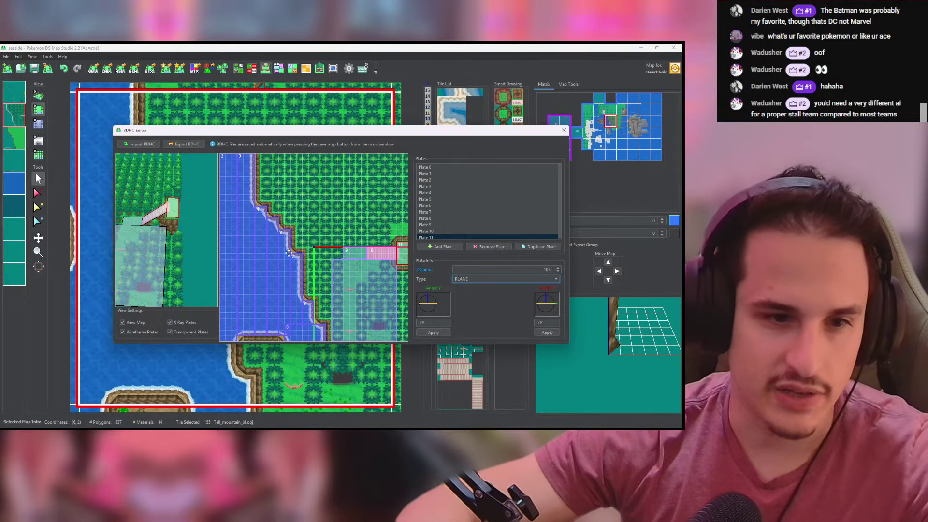
pyautogui.moveTo(216, 240); pyautogui.dragTo(193, 206)
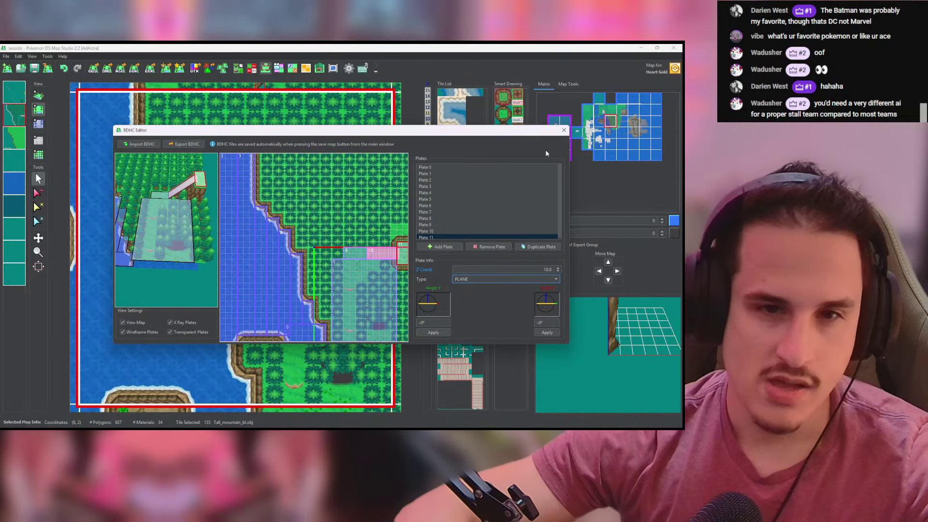
pyautogui.click(565, 130)
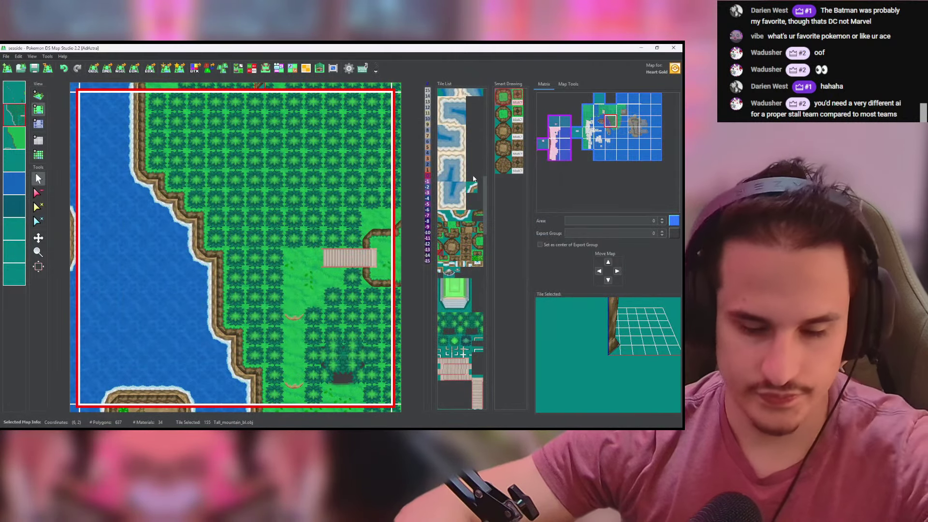
# Step: Switch to the bridge map to the east and open its height plates in the BDHC editor
pyautogui.press('Right')
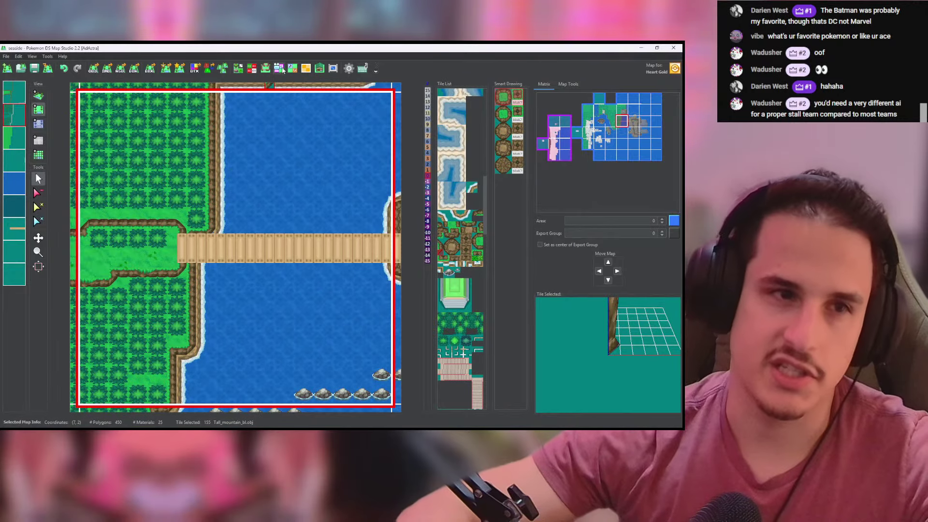
pyautogui.click(252, 68)
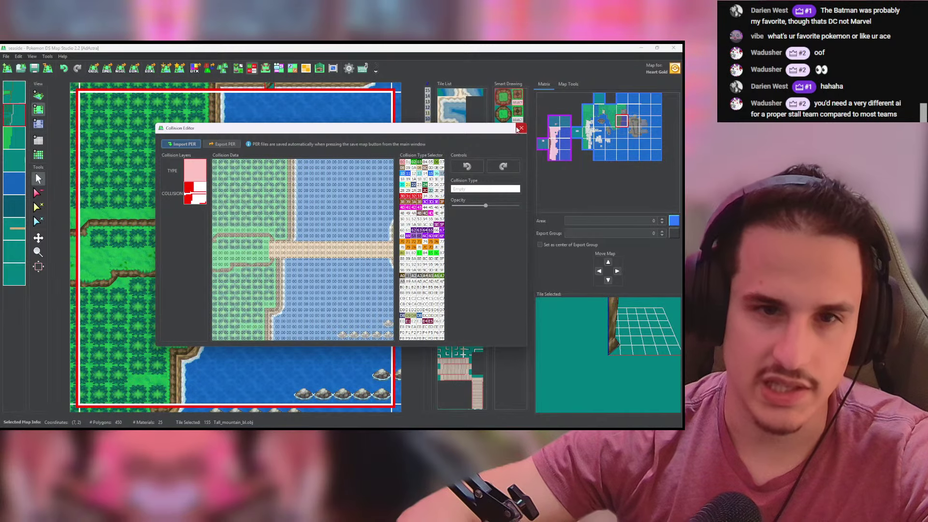
pyautogui.click(521, 128)
pyautogui.click(265, 68)
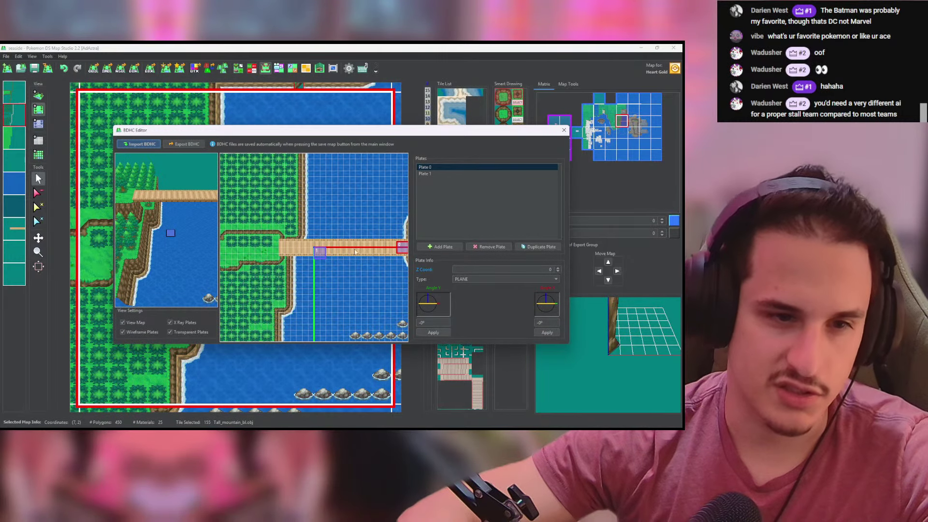
# Step: Set the spare plate aside, stretch the other plate along the whole bridge, and set its Z coordinate to 10
pyautogui.click(319, 251)
pyautogui.moveTo(319, 250); pyautogui.dragTo(323, 282)
pyautogui.moveTo(398, 248); pyautogui.dragTo(274, 247)
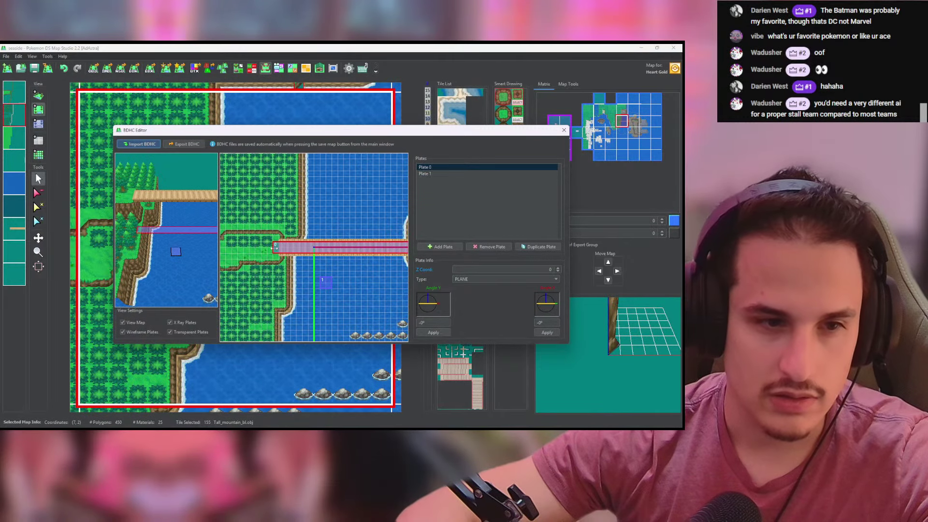
pyautogui.doubleClick(529, 271)
pyautogui.write('10.0')
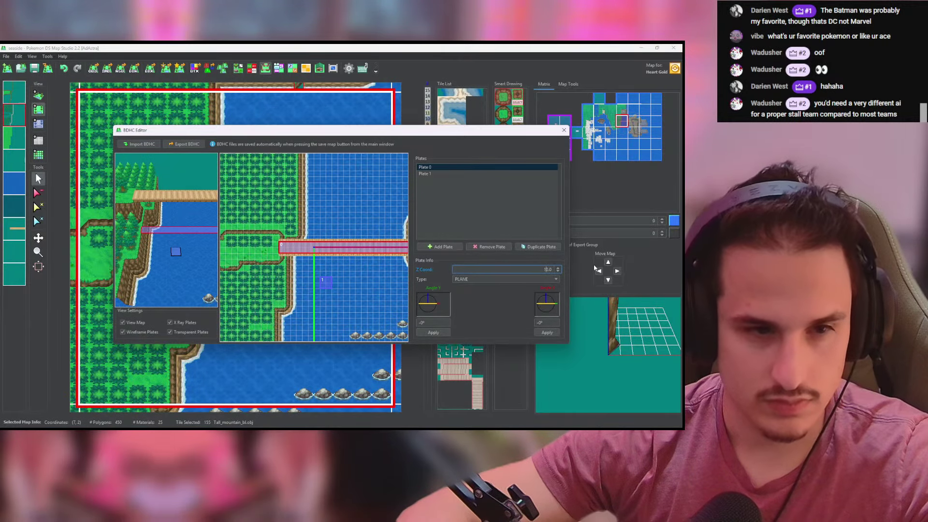
pyautogui.press('Tab')
# Step: Remove the spare water plate, and duplicate the bridge plate onto the grass clearing west of the bridge
pyautogui.click(327, 281)
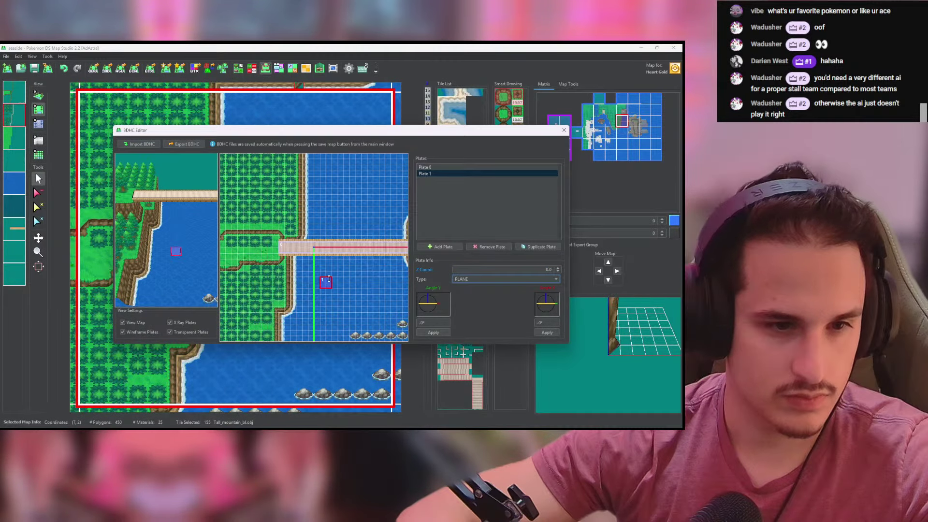
pyautogui.click(505, 246)
pyautogui.click(543, 247)
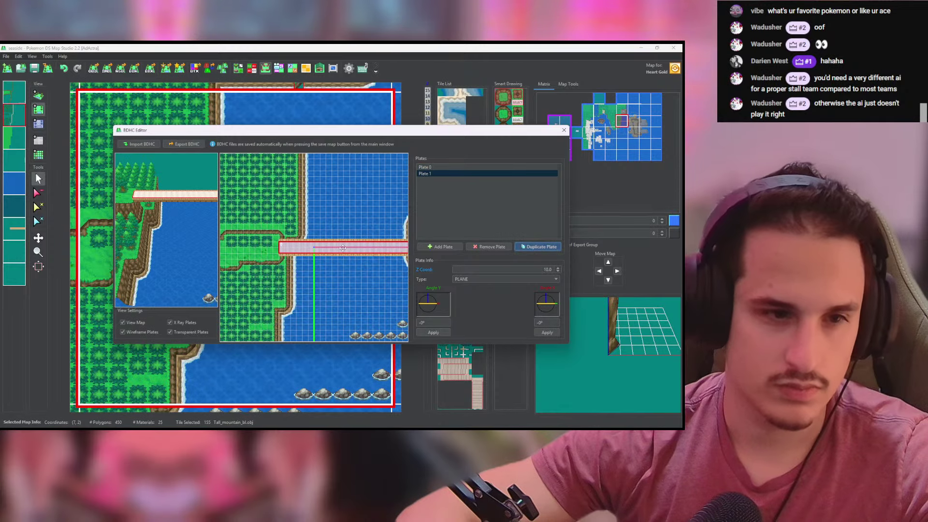
pyautogui.moveTo(343, 248); pyautogui.dragTo(285, 239)
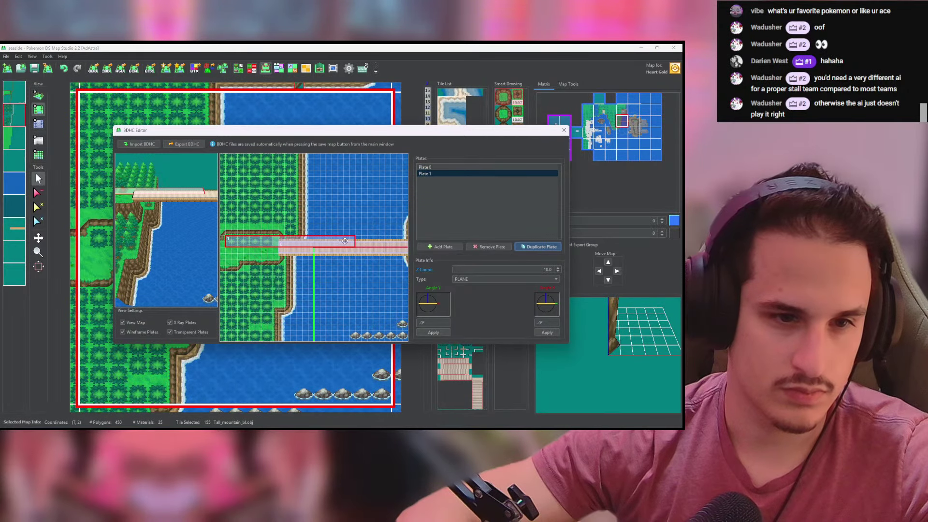
pyautogui.moveTo(351, 238); pyautogui.dragTo(237, 265)
# Step: Add two more duplicated plates to fill the clearing down to its southern cliff edge, and save the map
pyautogui.click(544, 247)
pyautogui.click(546, 247)
pyautogui.moveTo(151, 233); pyautogui.dragTo(191, 247)
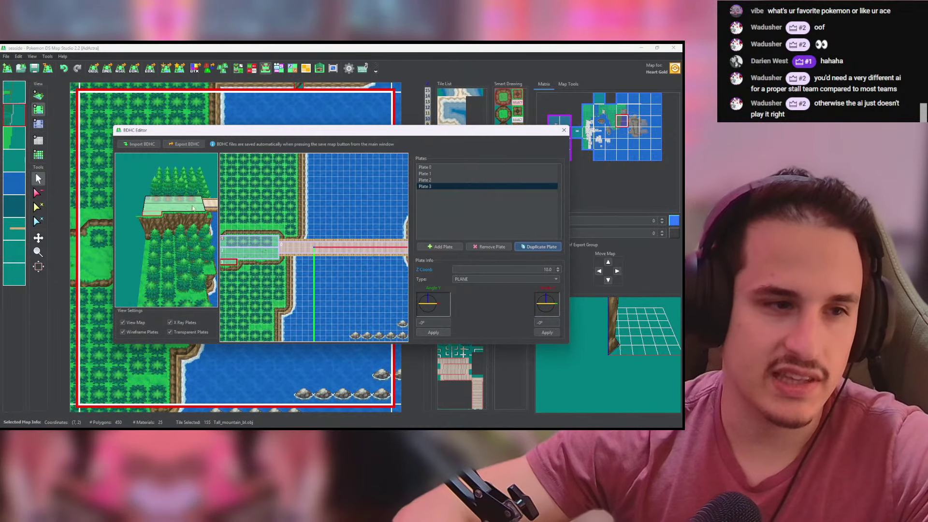
pyautogui.moveTo(202, 212); pyautogui.dragTo(135, 227)
pyautogui.scroll(-5, 178, 231)
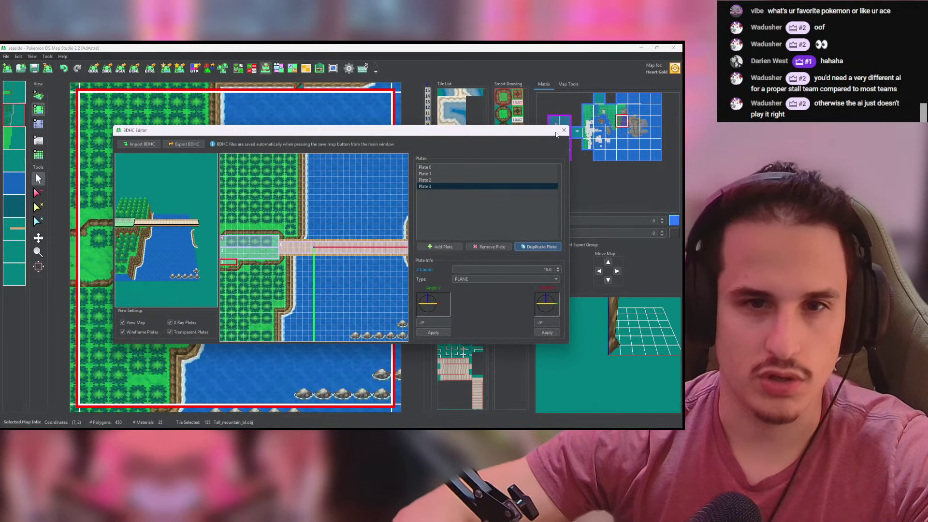
pyautogui.click(563, 130)
pyautogui.click(34, 70)
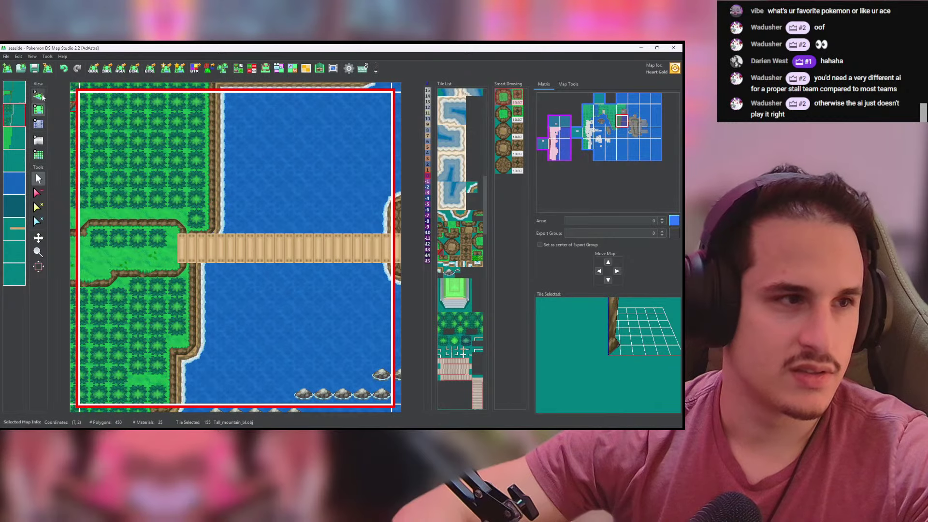
# Step: Open the height plates of the sea map to the south, and stretch one plate over the open water and the other along the stepped shoreline
pyautogui.press('Down')
pyautogui.press('Left')
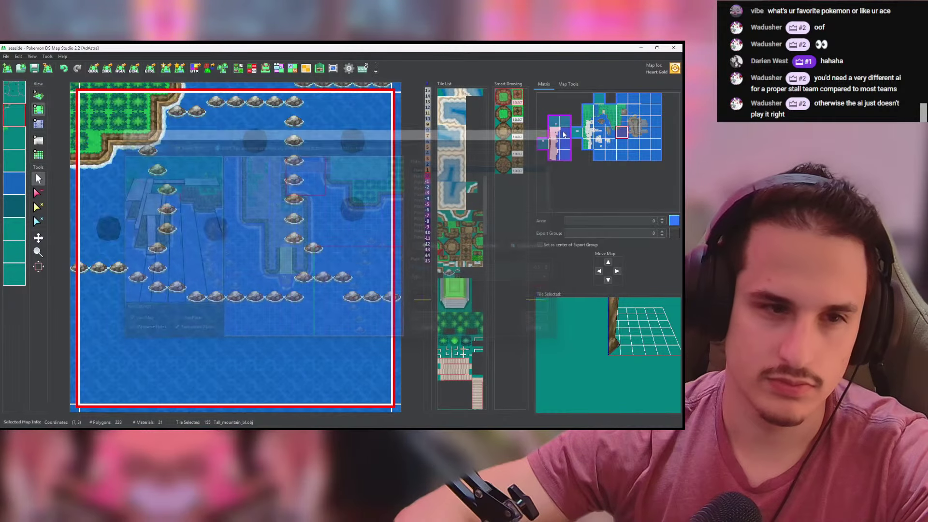
pyautogui.click(266, 68)
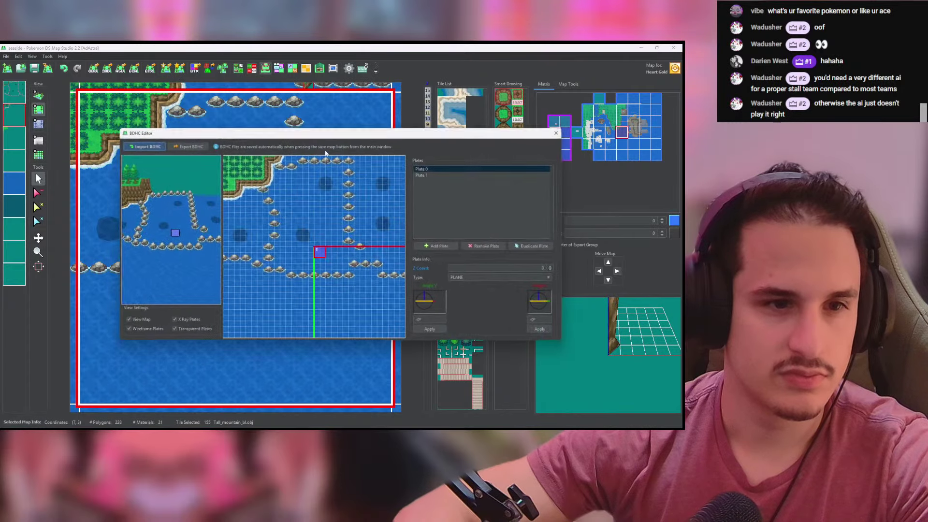
pyautogui.moveTo(321, 254); pyautogui.dragTo(227, 201)
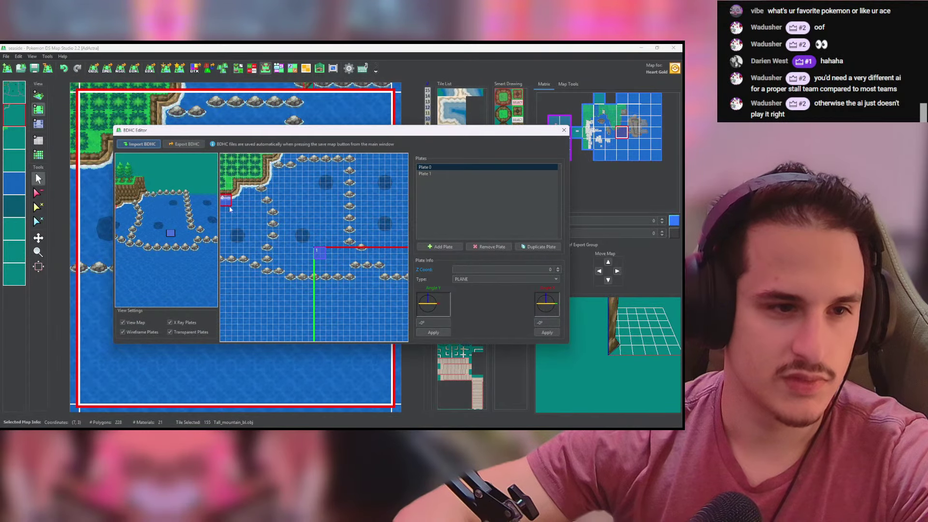
pyautogui.moveTo(323, 248); pyautogui.dragTo(281, 162)
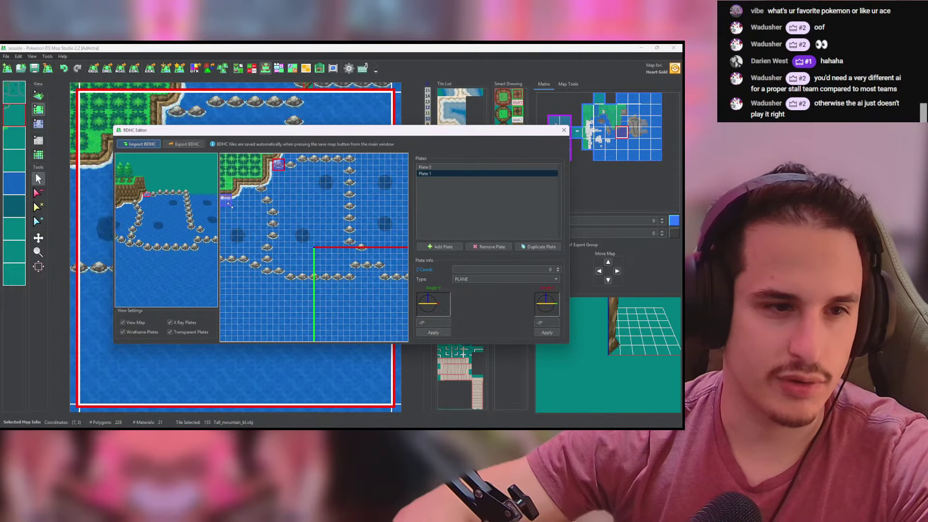
pyautogui.moveTo(229, 205); pyautogui.dragTo(410, 329)
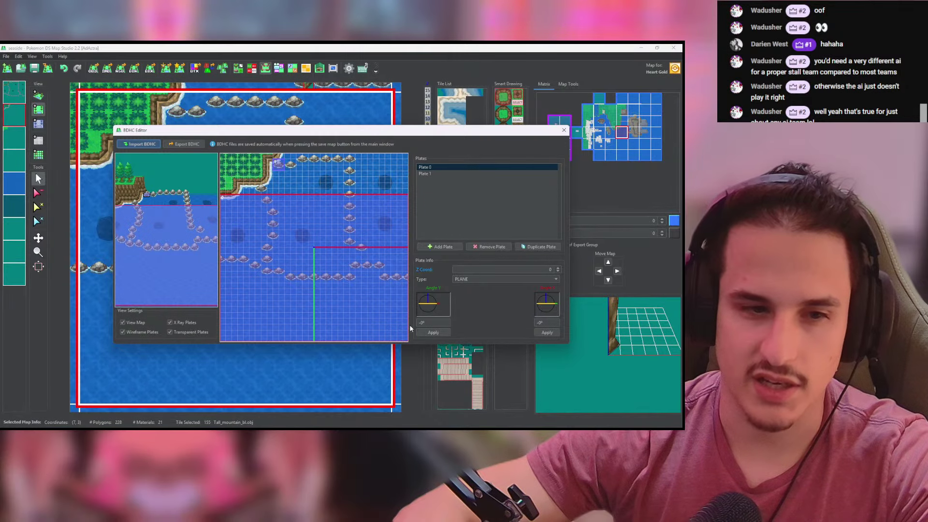
pyautogui.moveTo(277, 165); pyautogui.dragTo(410, 189)
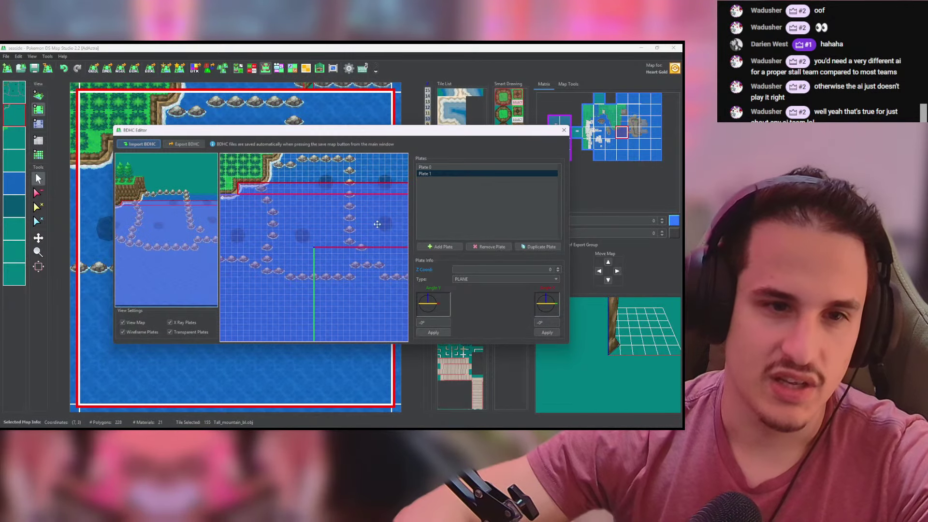
# Step: Set the Z coordinate of the large open-water plate to -0.5
pyautogui.click(454, 167)
pyautogui.doubleClick(544, 269)
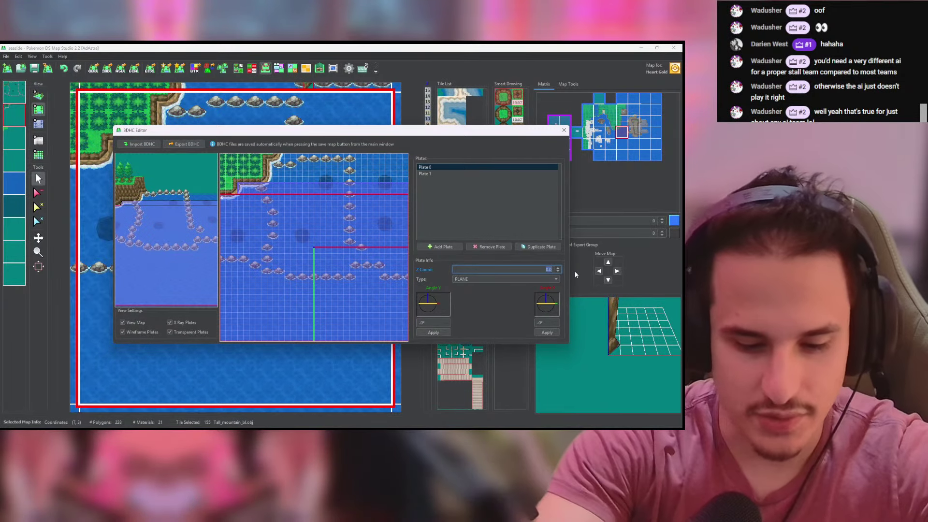
pyautogui.write('-0')
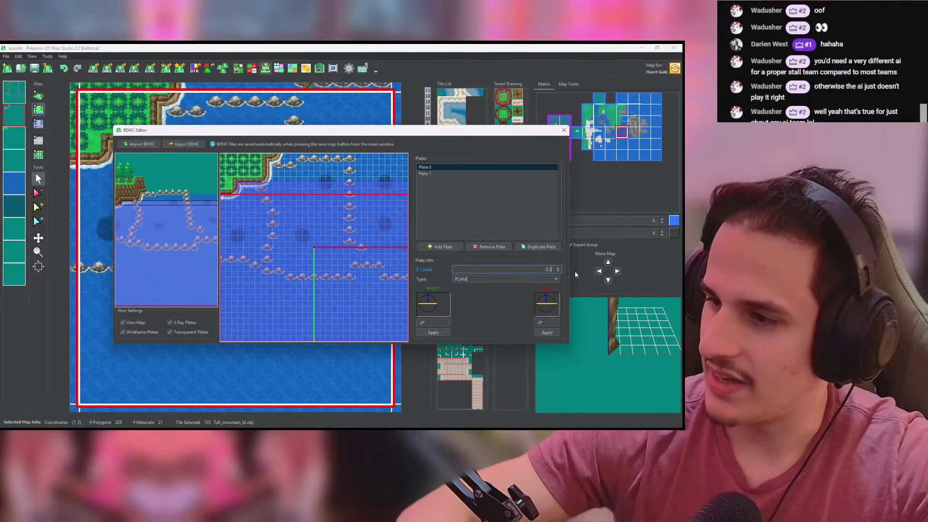
pyautogui.write('.5')
pyautogui.press('Tab')
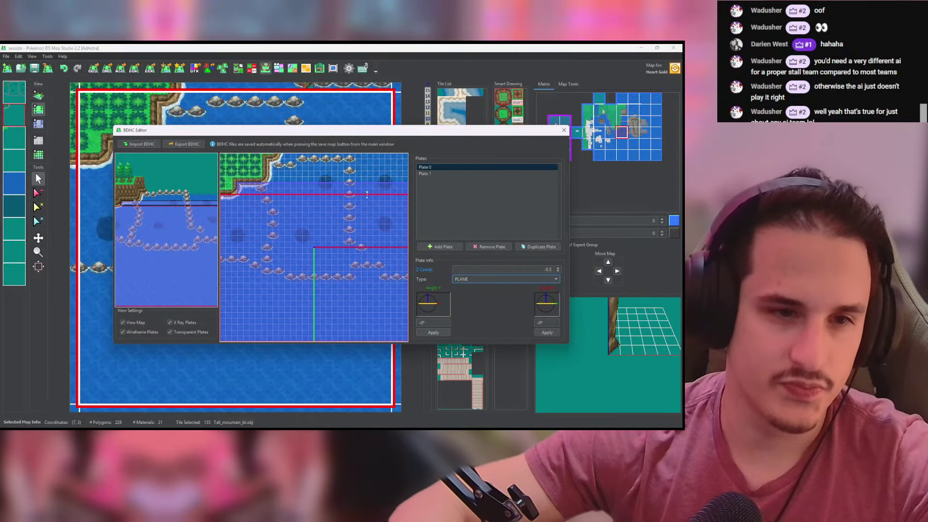
# Step: Set the Z coordinate of the shoreline plate to -0.5
pyautogui.click(370, 190)
pyautogui.doubleClick(483, 269)
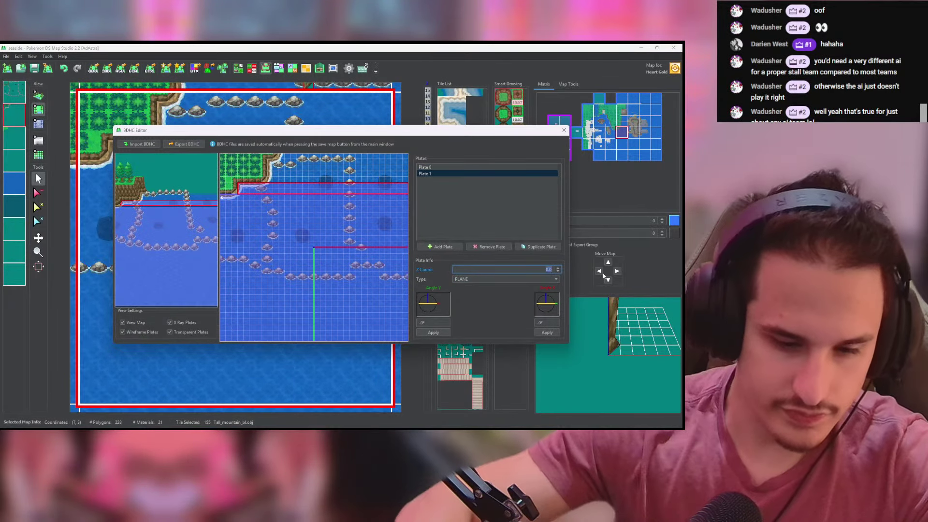
pyautogui.press('BackSpace')
pyautogui.write('-0.5')
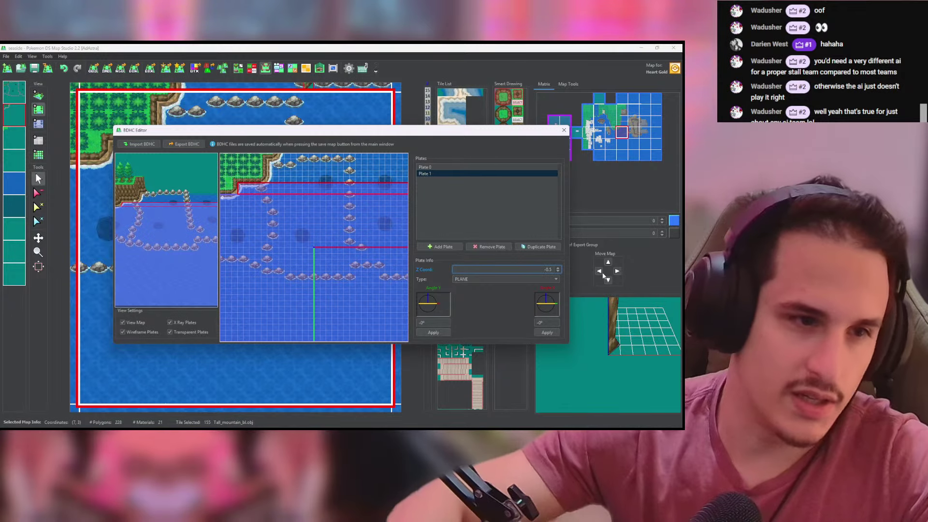
# Step: Duplicate the shoreline plate and fit the copy over the next step of water to its north
pyautogui.click(523, 247)
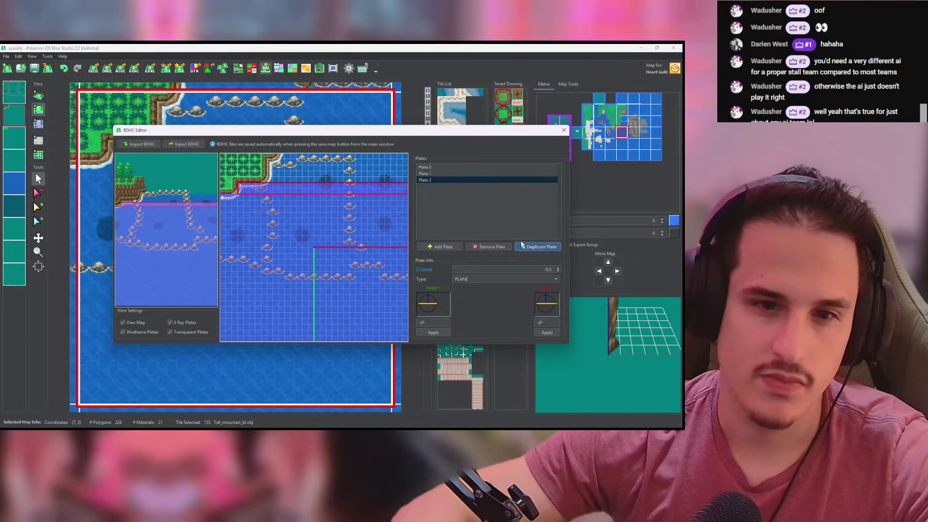
pyautogui.moveTo(362, 189); pyautogui.dragTo(274, 173)
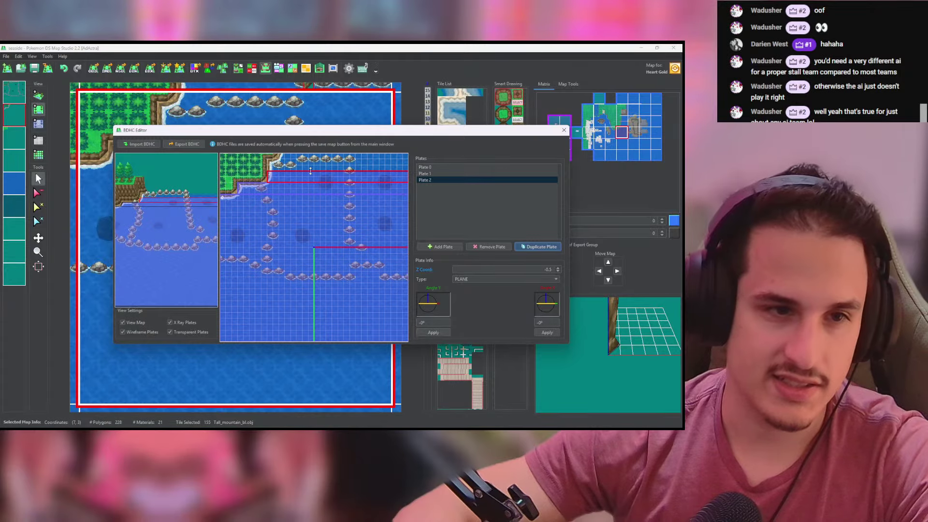
pyautogui.moveTo(310, 171); pyautogui.dragTo(310, 156)
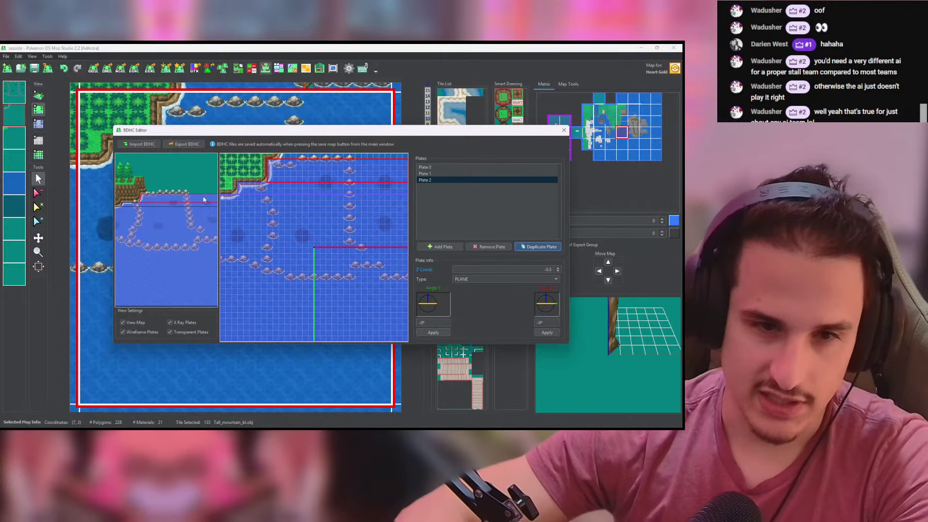
pyautogui.moveTo(204, 199); pyautogui.dragTo(198, 247, button='right')
# Step: Add another duplicated plate over the last strip of water along the map's northern edge, and save the map
pyautogui.click(525, 247)
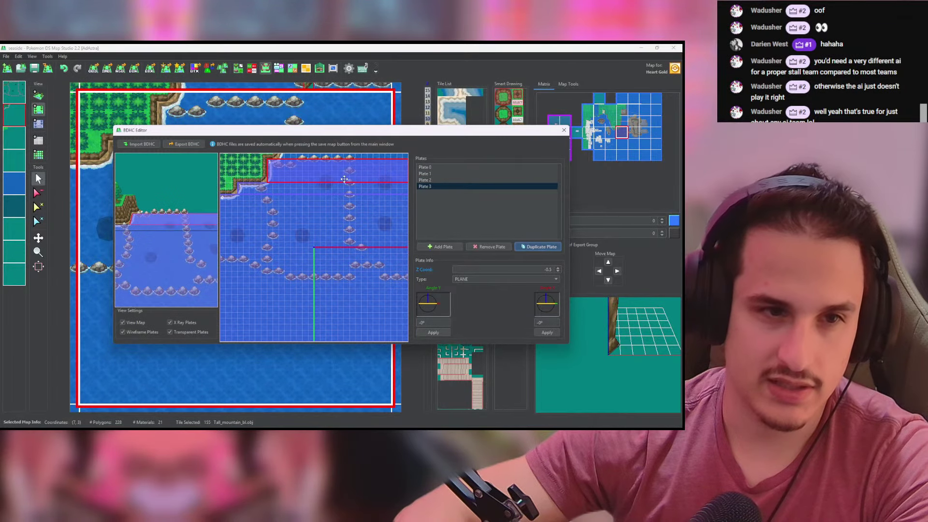
pyautogui.moveTo(344, 180); pyautogui.dragTo(349, 172)
pyautogui.moveTo(268, 177); pyautogui.dragTo(282, 156)
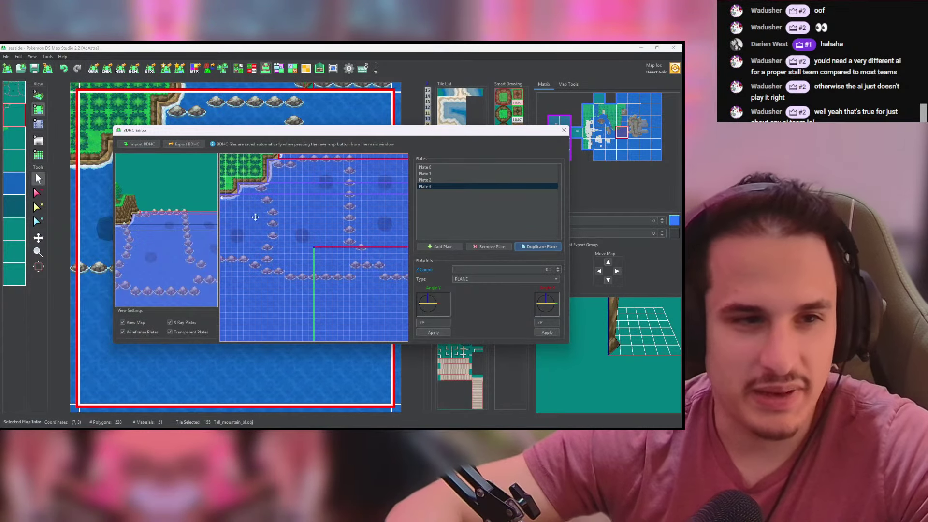
pyautogui.moveTo(204, 237); pyautogui.dragTo(180, 212)
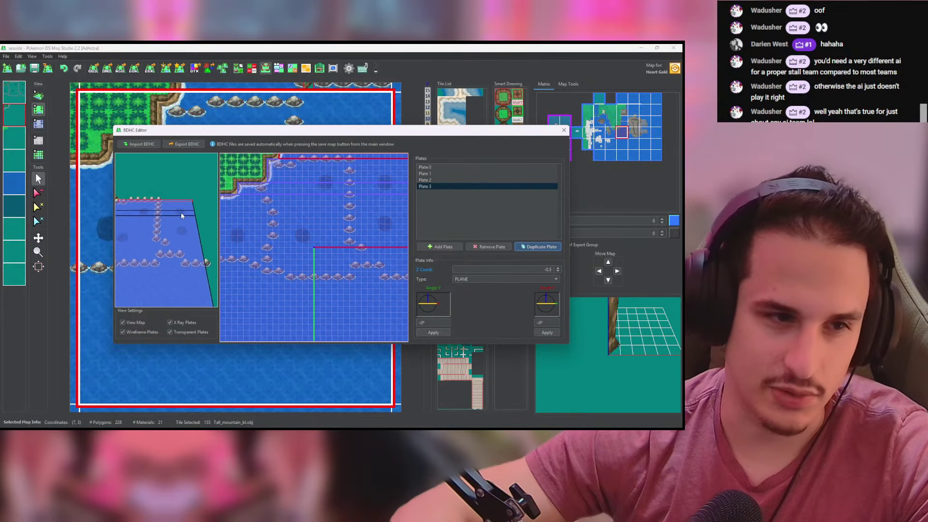
pyautogui.click(564, 130)
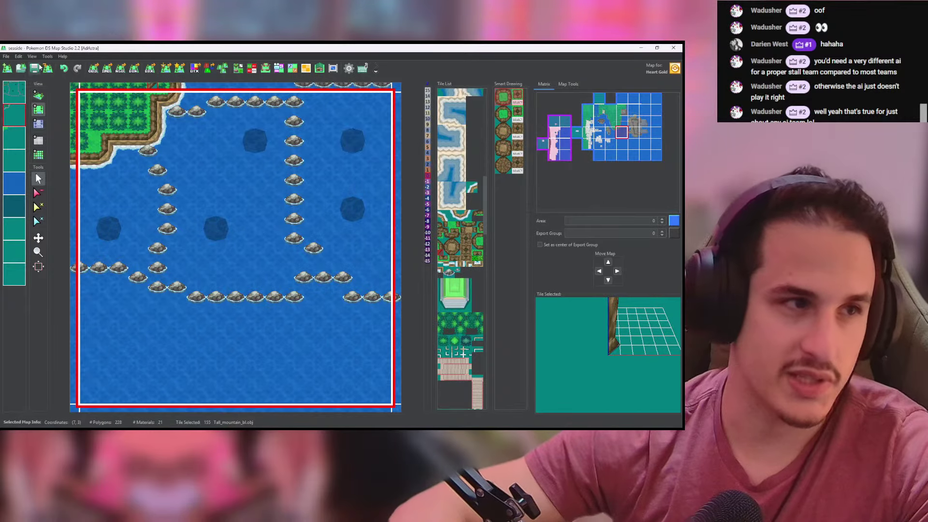
pyautogui.click(35, 68)
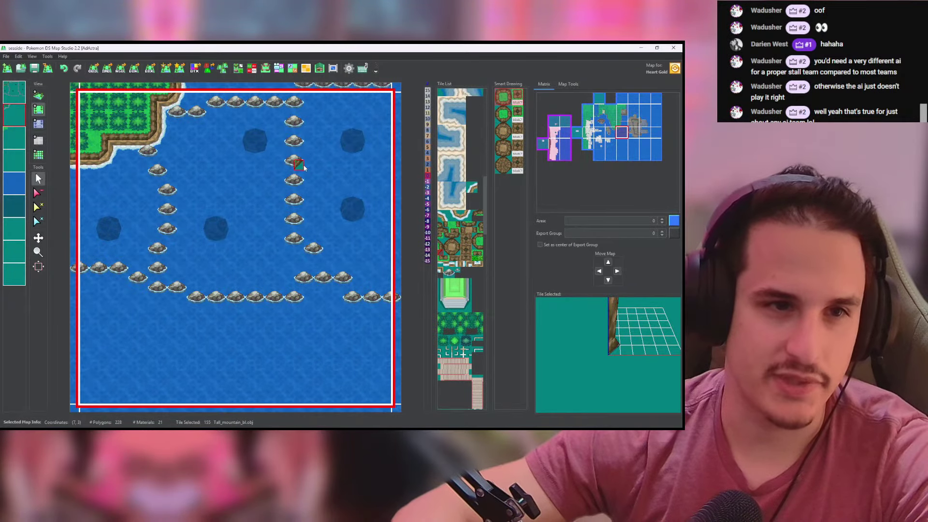
# Step: Open the height plates of the rocky map to the east, and stretch one plate along its southernmost ledge
pyautogui.press('Up')
pyautogui.press('Right')
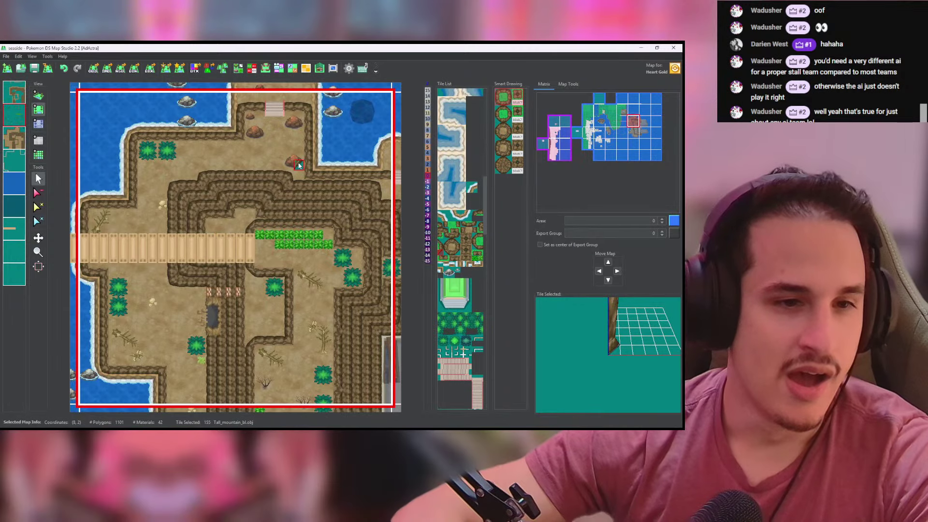
pyautogui.press('Down')
pyautogui.click(266, 68)
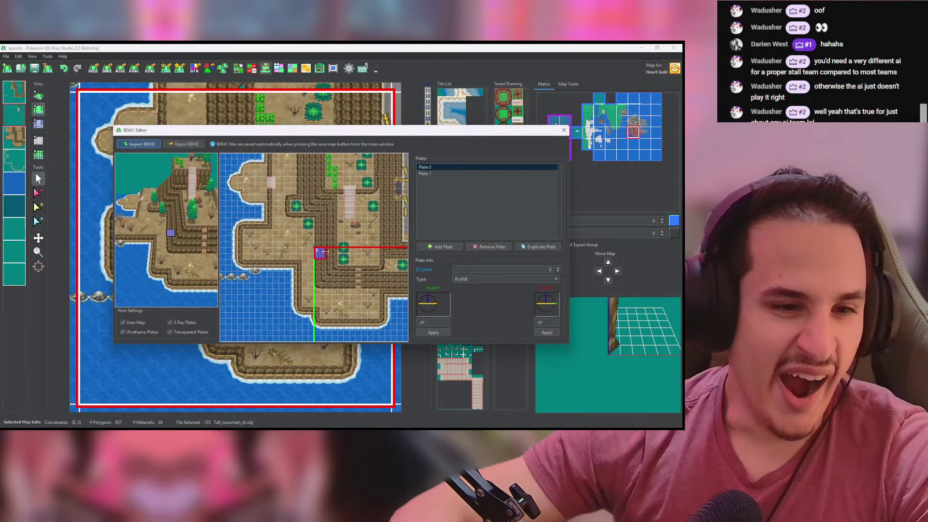
pyautogui.moveTo(319, 253); pyautogui.dragTo(321, 315)
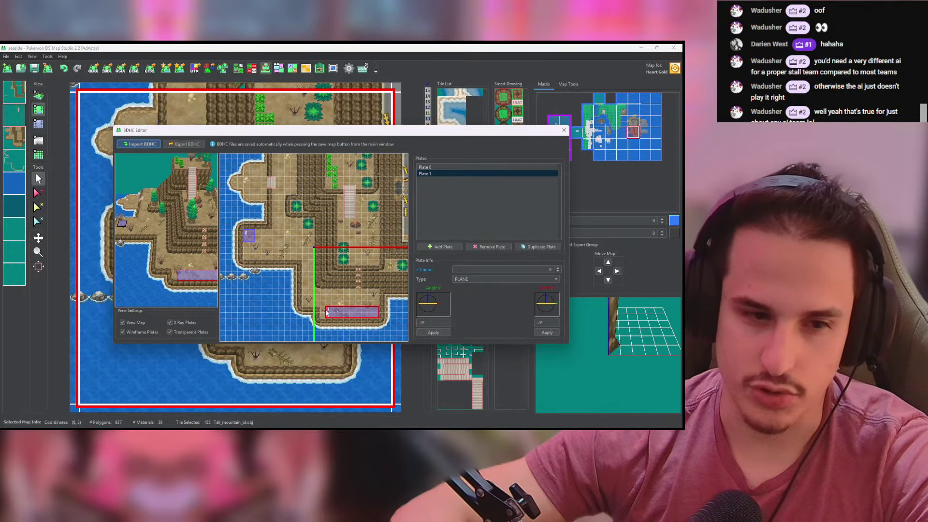
pyautogui.moveTo(322, 310); pyautogui.dragTo(319, 310)
pyautogui.moveTo(186, 277); pyautogui.dragTo(167, 263)
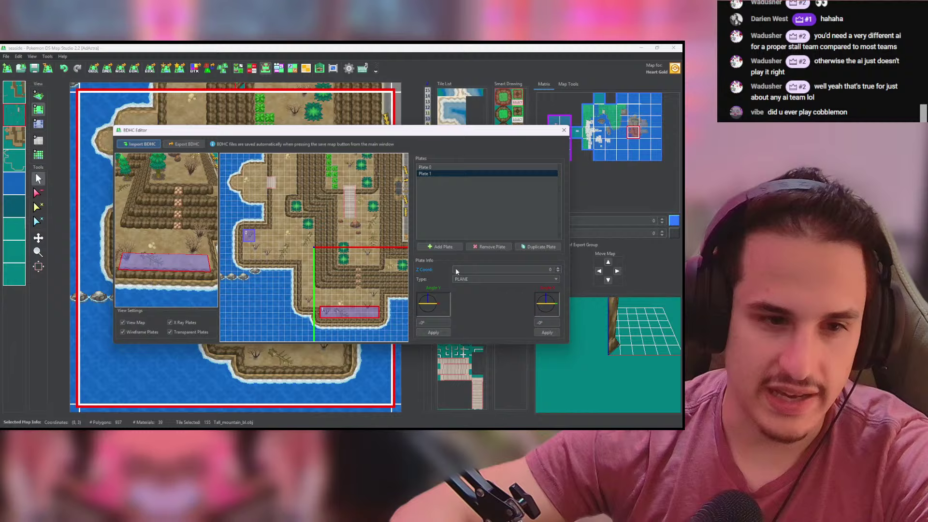
# Step: Raise the southern ledge plate, stretch the other plate over the ground directly north of it, and set that plate's Z coordinate to 1.0
pyautogui.click(558, 269)
pyautogui.moveTo(250, 235); pyautogui.dragTo(303, 307)
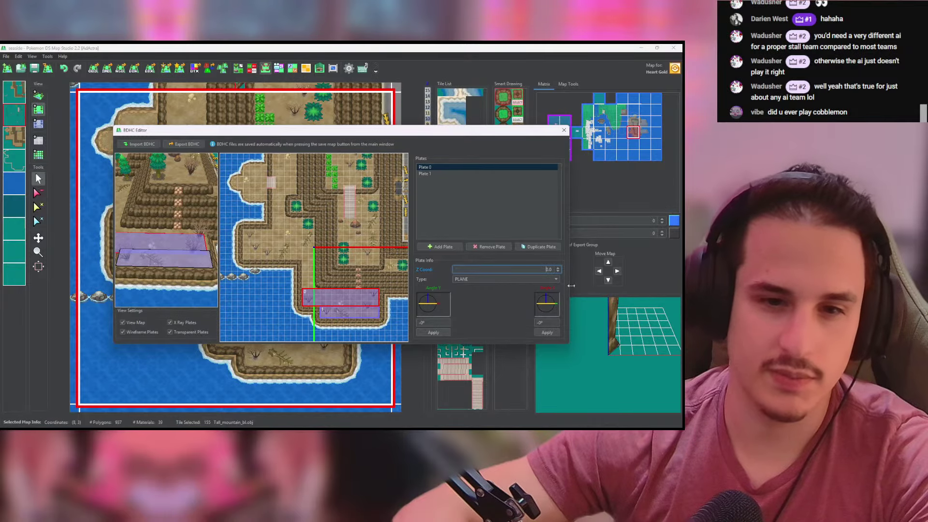
pyautogui.click(558, 268)
pyautogui.click(558, 268)
pyautogui.click(558, 269)
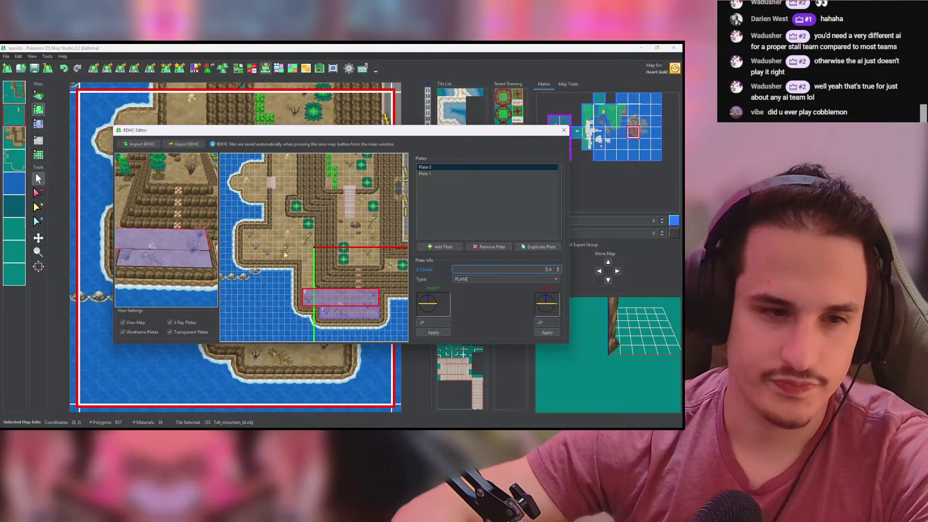
# Step: Duplicate the raised plate and reshape the copy along the narrow path running north beside the cliff
pyautogui.moveTo(162, 238); pyautogui.dragTo(205, 253)
pyautogui.click(536, 247)
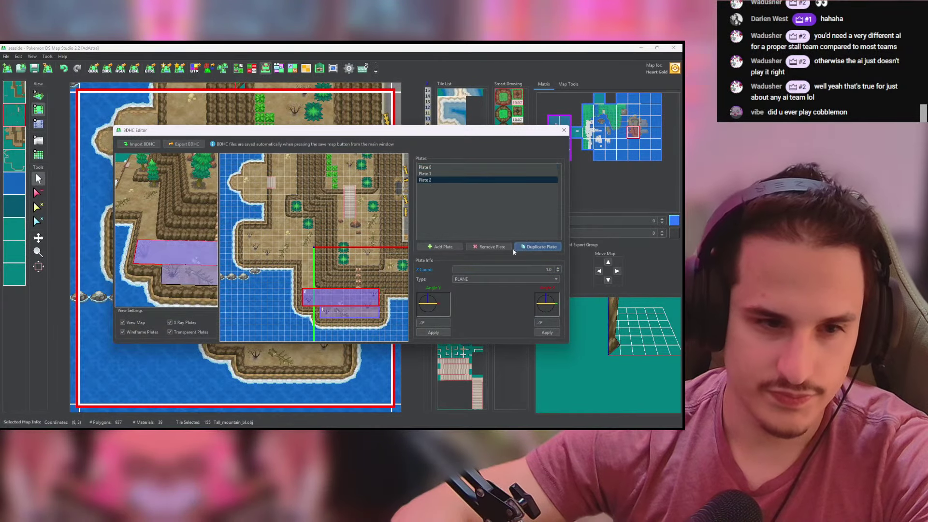
pyautogui.moveTo(347, 293); pyautogui.dragTo(314, 219)
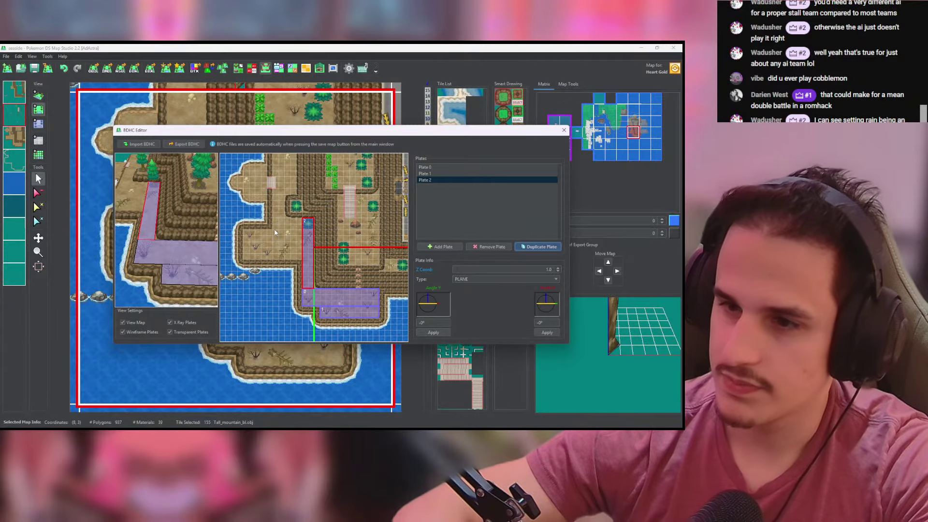
# Step: Add two more duplicated plates to cover the headland west of the narrow path
pyautogui.moveTo(191, 237); pyautogui.dragTo(296, 223)
pyautogui.click(537, 247)
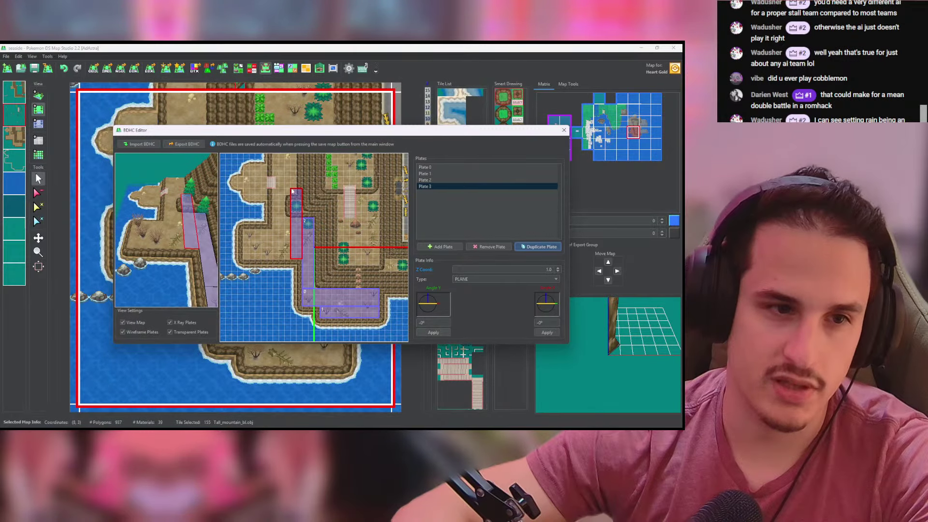
pyautogui.moveTo(292, 190); pyautogui.dragTo(269, 234)
pyautogui.click(537, 247)
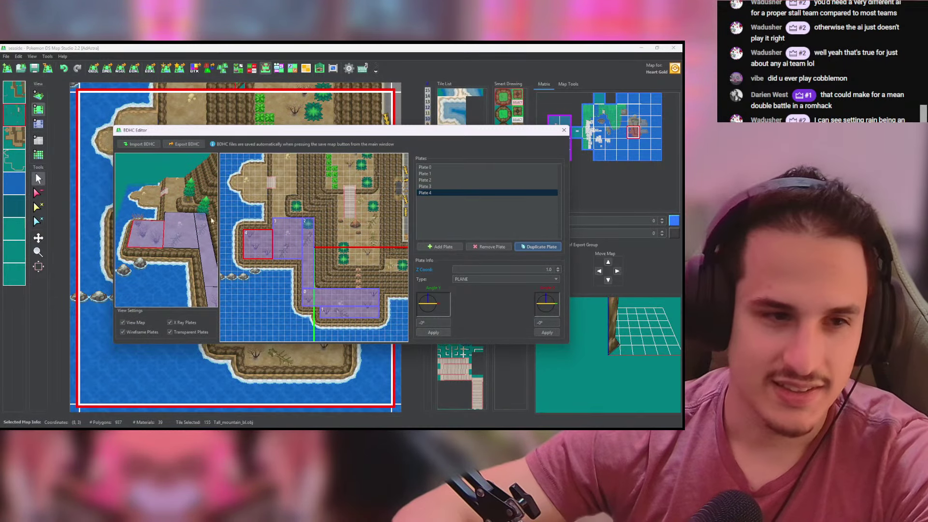
# Step: Duplicate the headland plate and stretch the copy along the path up to the map's northern edge
pyautogui.moveTo(185, 227); pyautogui.dragTo(179, 267)
pyautogui.click(537, 247)
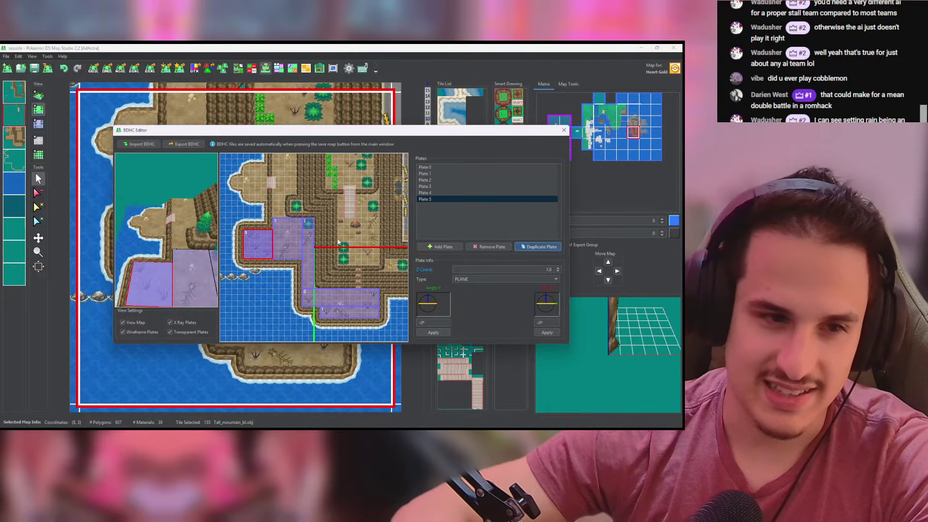
pyautogui.moveTo(264, 248); pyautogui.dragTo(293, 154)
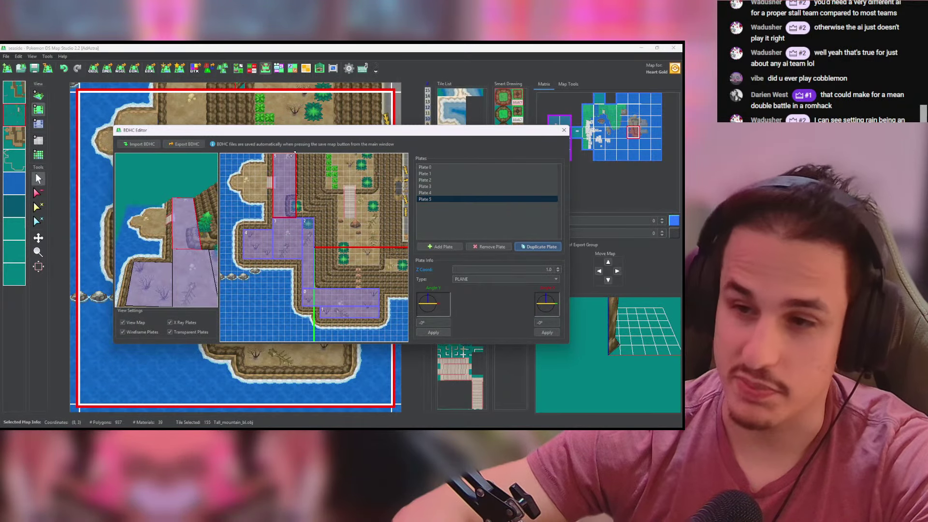
pyautogui.moveTo(197, 228); pyautogui.dragTo(201, 222)
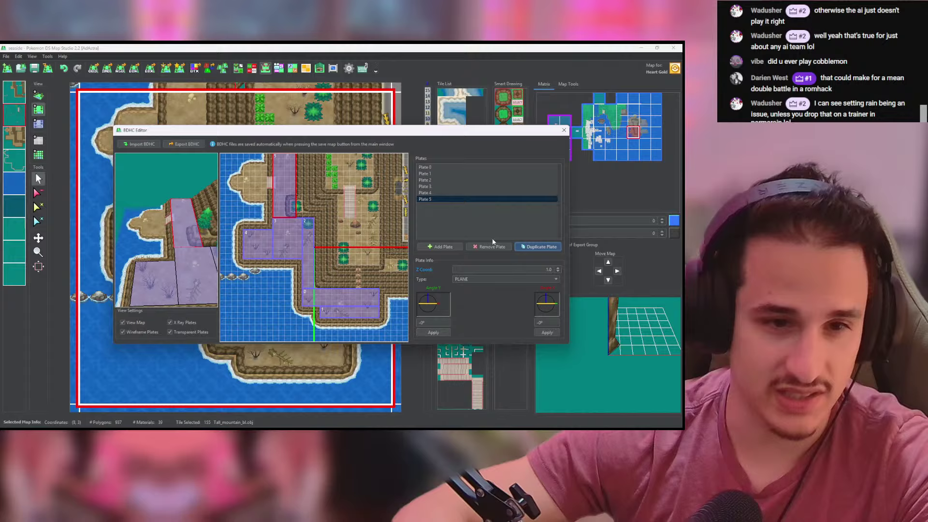
# Step: Duplicate plates onto the rounded western outcrop and its small tip, with the tip plate's Z coordinate at 0.0
pyautogui.click(538, 246)
pyautogui.moveTo(287, 201); pyautogui.dragTo(259, 198)
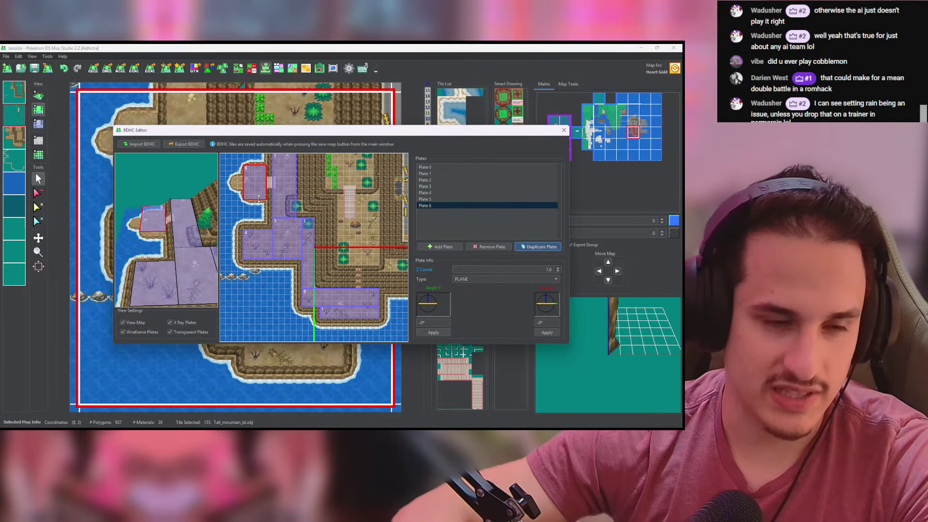
pyautogui.moveTo(167, 202); pyautogui.dragTo(349, 215)
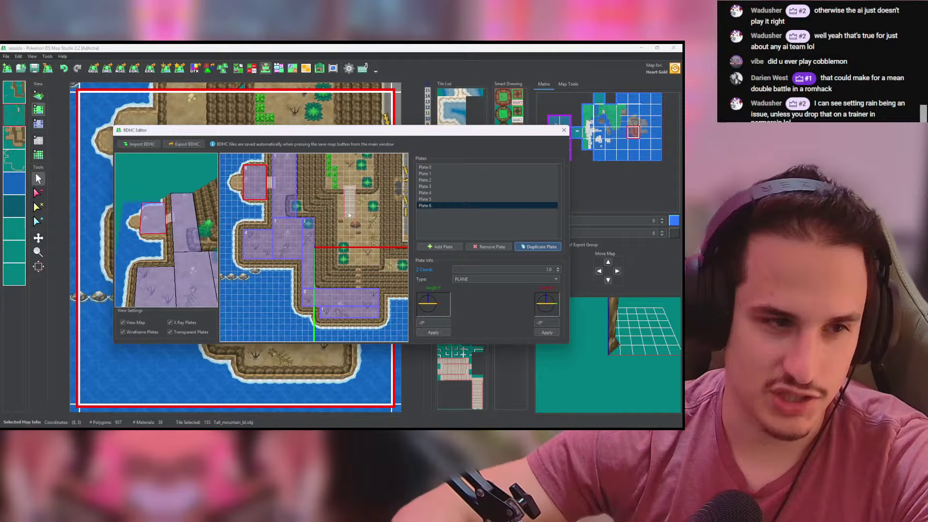
pyautogui.click(538, 247)
pyautogui.moveTo(243, 182)
pyautogui.mouseDown()
pyautogui.moveTo(237, 177)
pyautogui.moveTo(247, 183)
pyautogui.moveTo(239, 199)
pyautogui.moveTo(241, 184)
pyautogui.mouseUp()
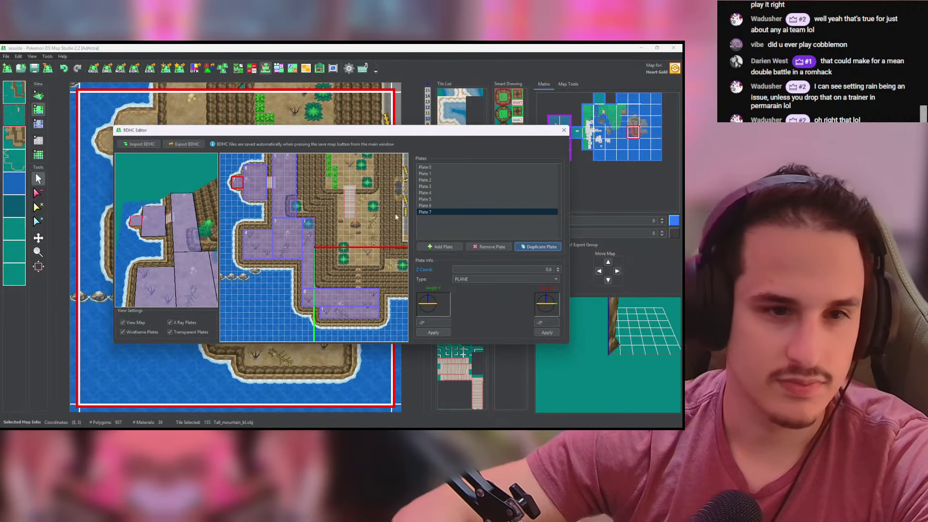
# Step: Add a plate over the short stairs between the western outcrop and the path, with type STAIRS RIGHT (+X)
pyautogui.click(456, 247)
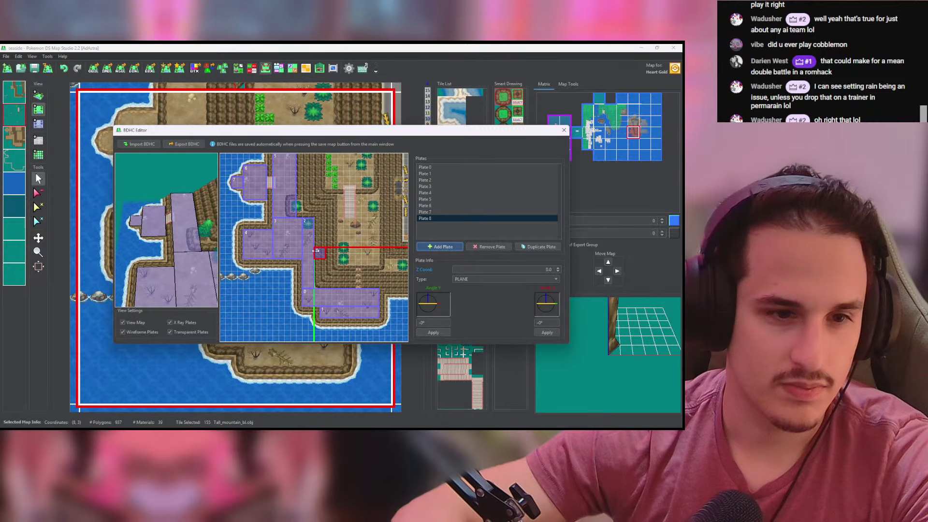
pyautogui.moveTo(316, 250); pyautogui.dragTo(279, 182)
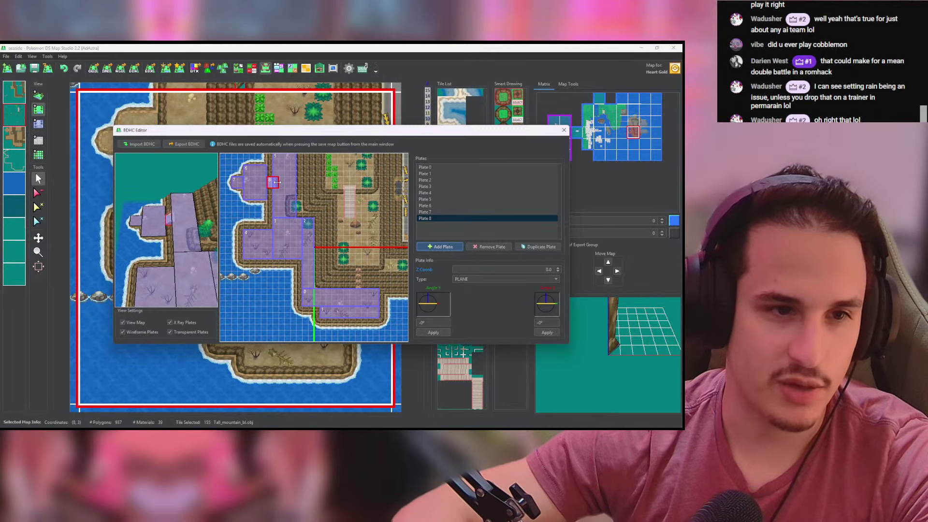
pyautogui.click(500, 281)
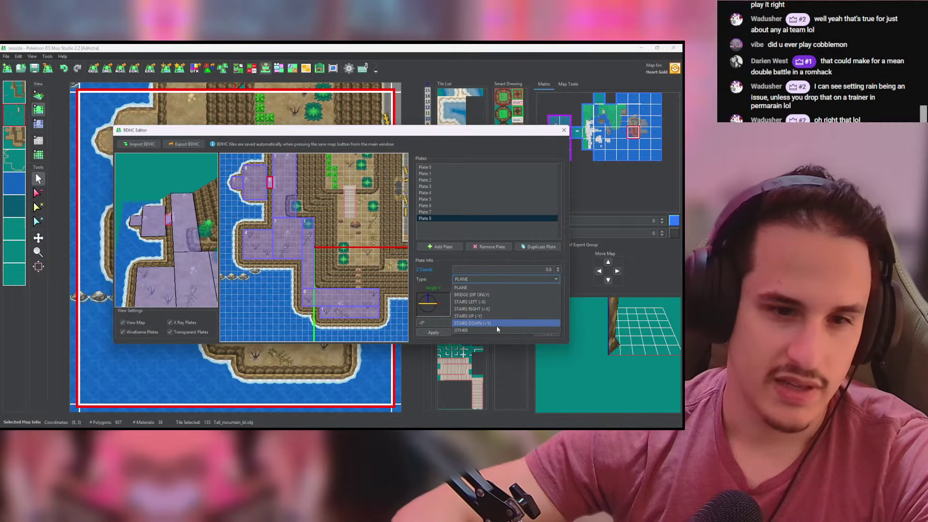
pyautogui.click(470, 309)
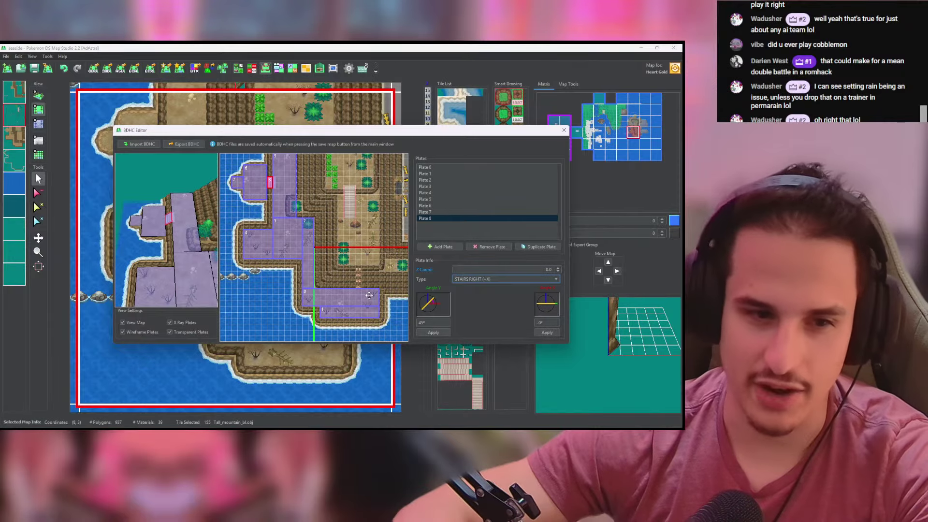
# Step: Add a plate over the narrow stairs above the southern ledge, with type STAIRS UP (-Y)
pyautogui.click(440, 247)
pyautogui.moveTo(321, 256); pyautogui.dragTo(358, 266)
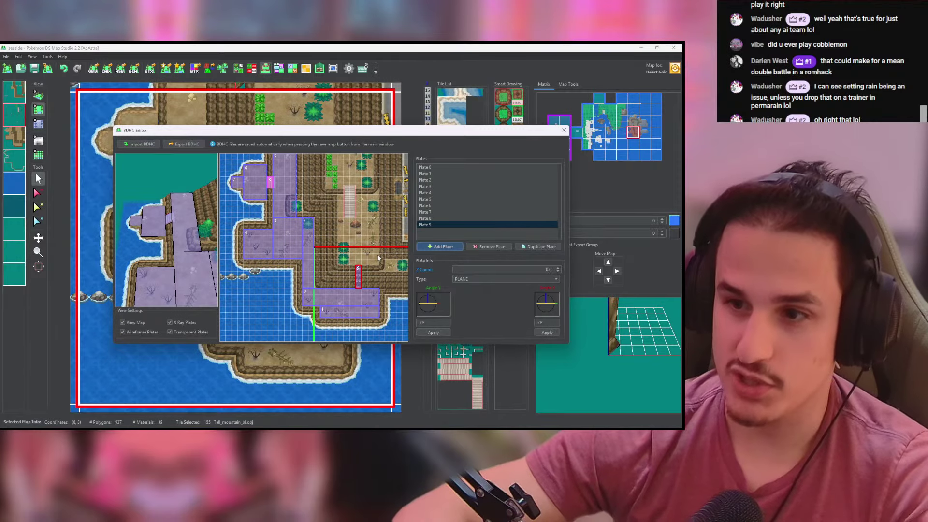
pyautogui.click(510, 280)
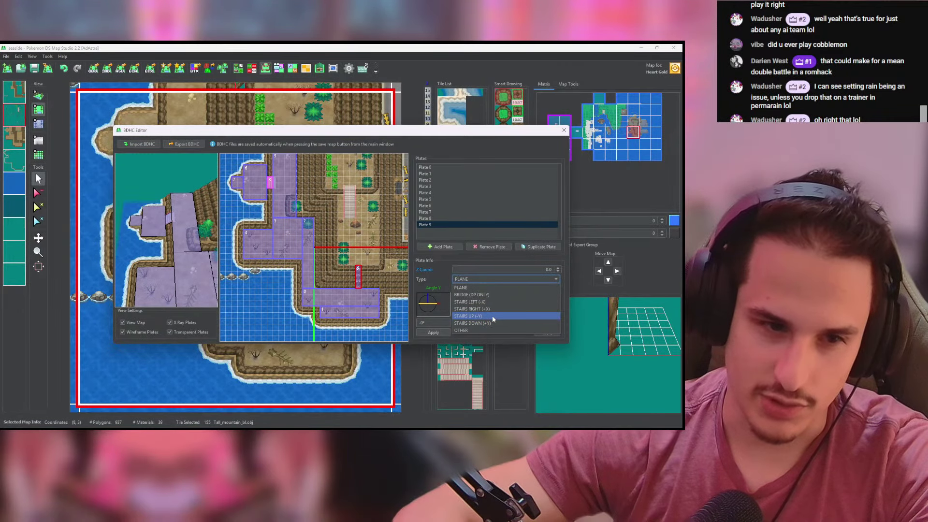
pyautogui.click(492, 315)
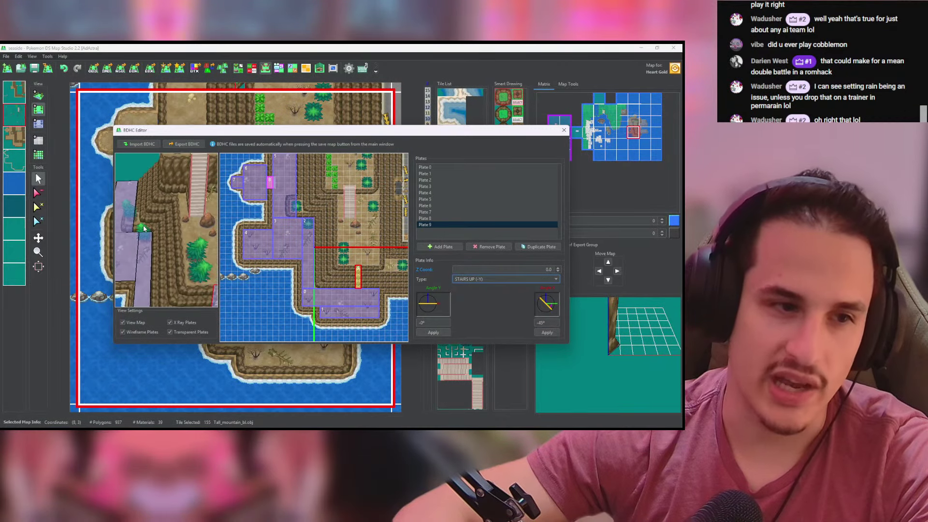
# Step: Add a plate over the eastern part of the middle terrace above the narrow stairs, with Z coordinate 5.0
pyautogui.moveTo(143, 229); pyautogui.dragTo(188, 256)
pyautogui.click(444, 247)
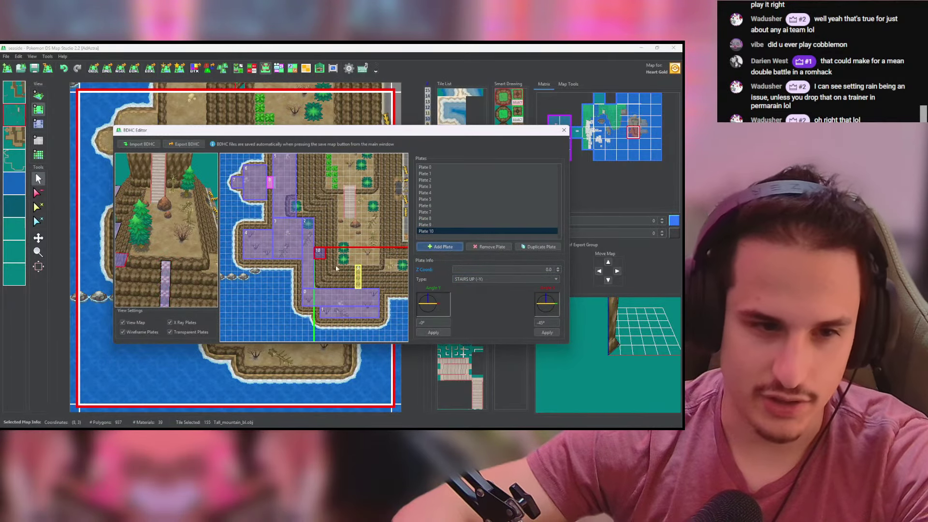
pyautogui.moveTo(320, 251); pyautogui.dragTo(356, 267)
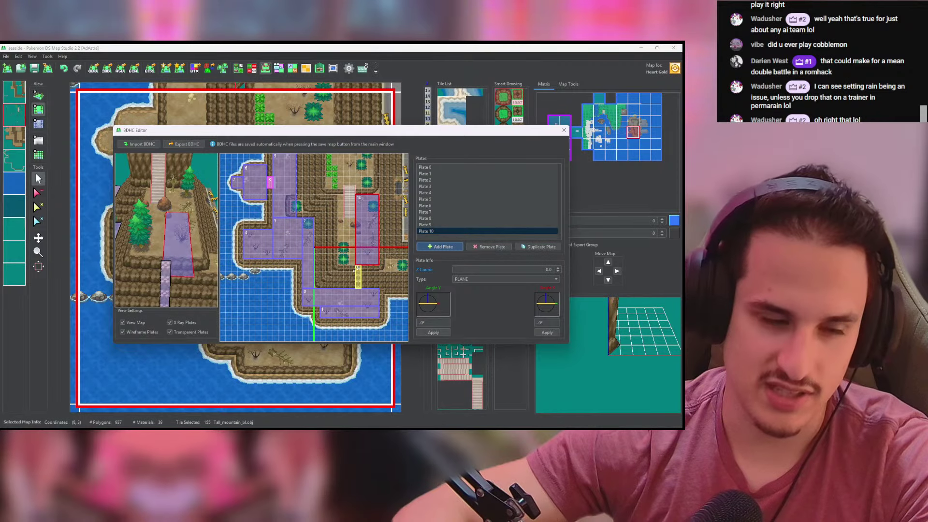
pyautogui.click(558, 268)
pyautogui.click(558, 268)
pyautogui.click(558, 268)
pyautogui.click(558, 268)
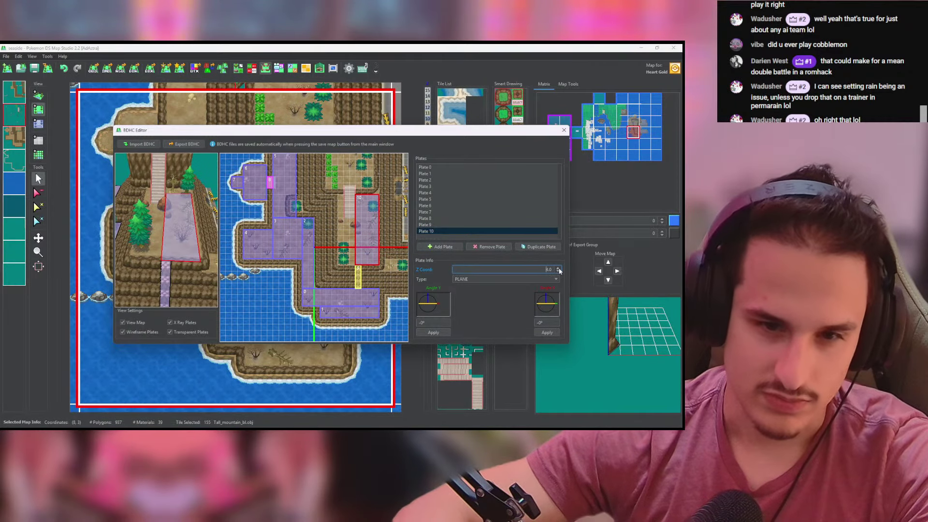
pyautogui.click(559, 268)
# Step: Duplicate the terrace plate and fit copies over the terrace's western strip and the ground directly below the wide stairs
pyautogui.click(539, 247)
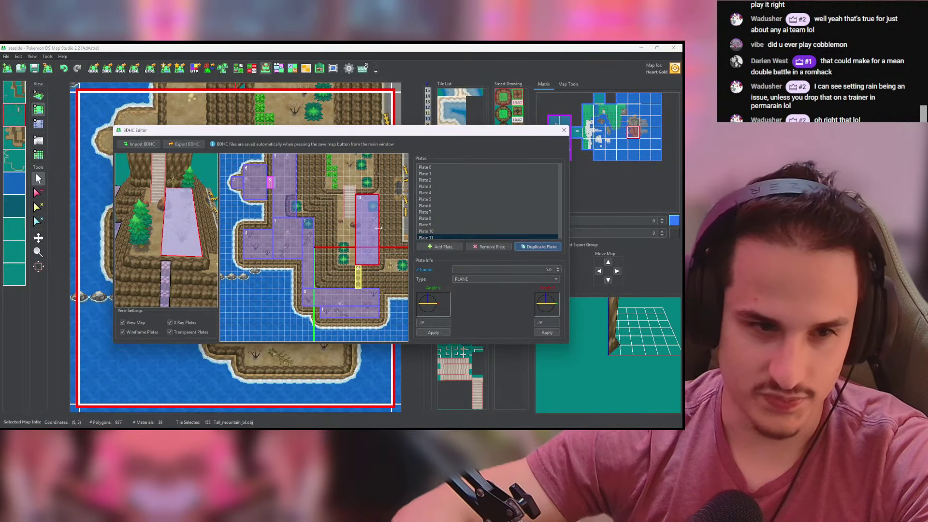
pyautogui.moveTo(378, 228); pyautogui.dragTo(343, 235)
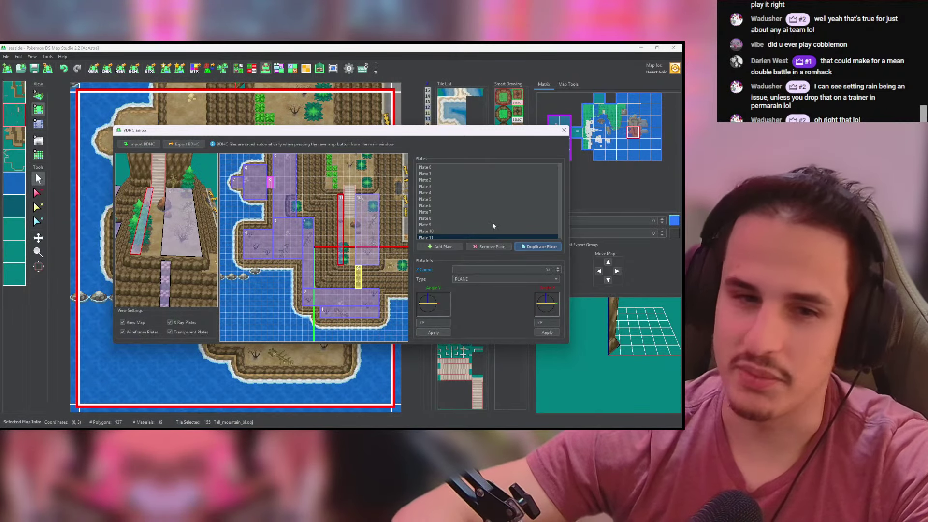
pyautogui.moveTo(340, 225)
pyautogui.mouseDown()
pyautogui.moveTo(349, 218)
pyautogui.moveTo(356, 229)
pyautogui.mouseUp()
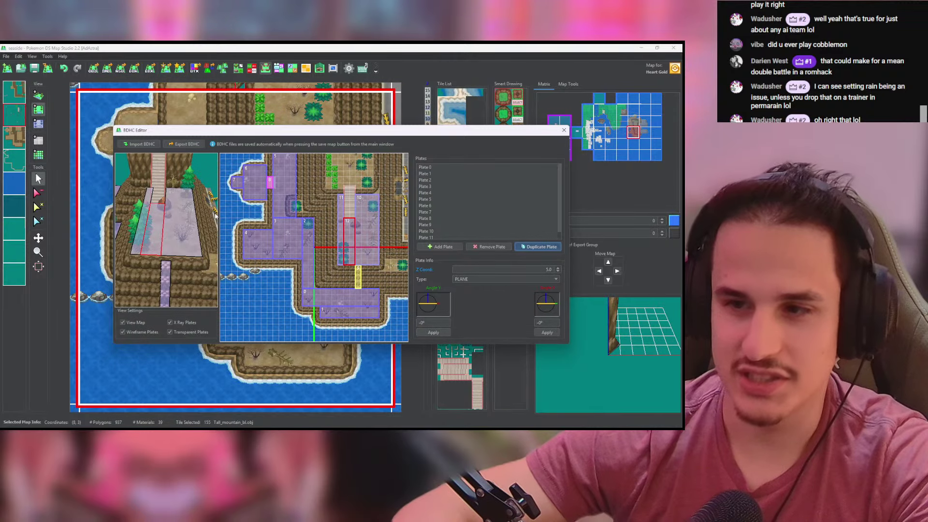
pyautogui.moveTo(216, 216); pyautogui.dragTo(210, 245)
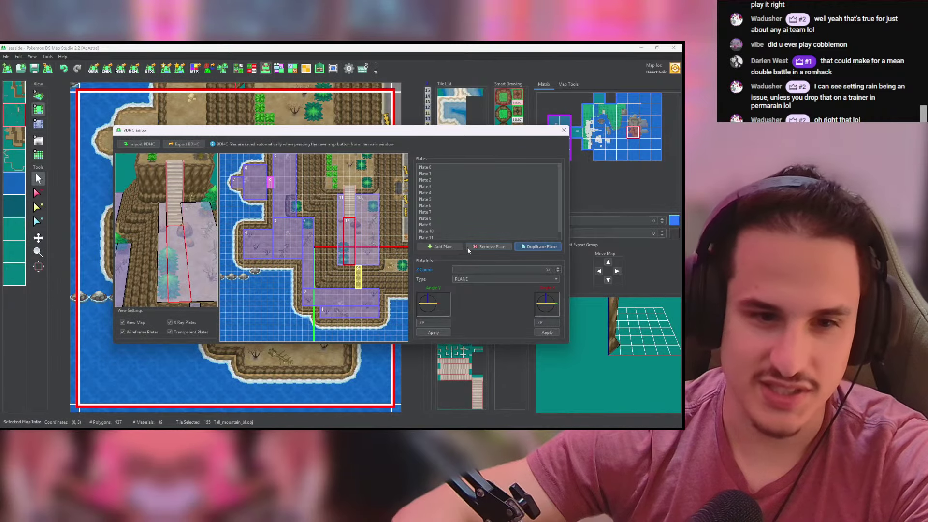
# Step: Add a plate over the wide stairs leading to the upper plateau, with type STAIRS UP (-Y) and Z coordinate 5.0
pyautogui.click(440, 246)
pyautogui.moveTo(319, 247); pyautogui.dragTo(349, 193)
pyautogui.click(533, 277)
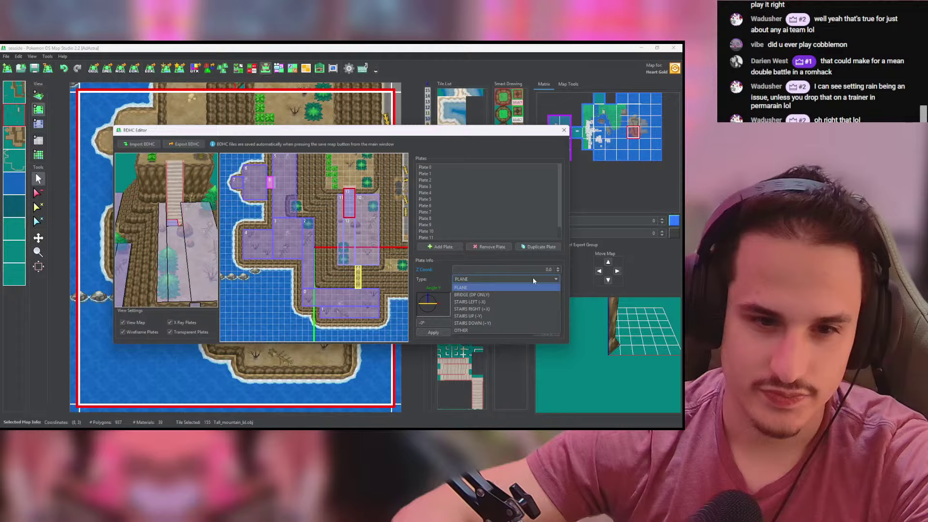
pyautogui.click(500, 317)
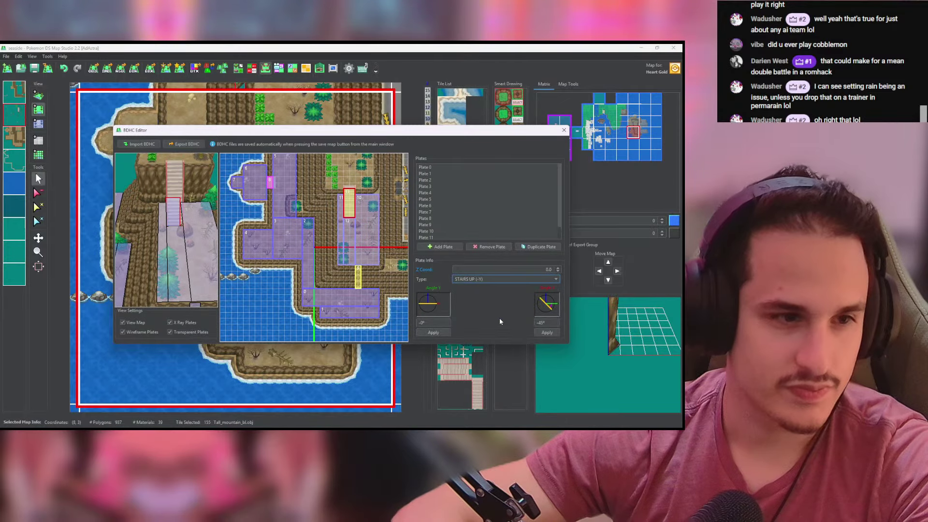
pyautogui.click(557, 269)
pyautogui.click(557, 269)
pyautogui.click(557, 269)
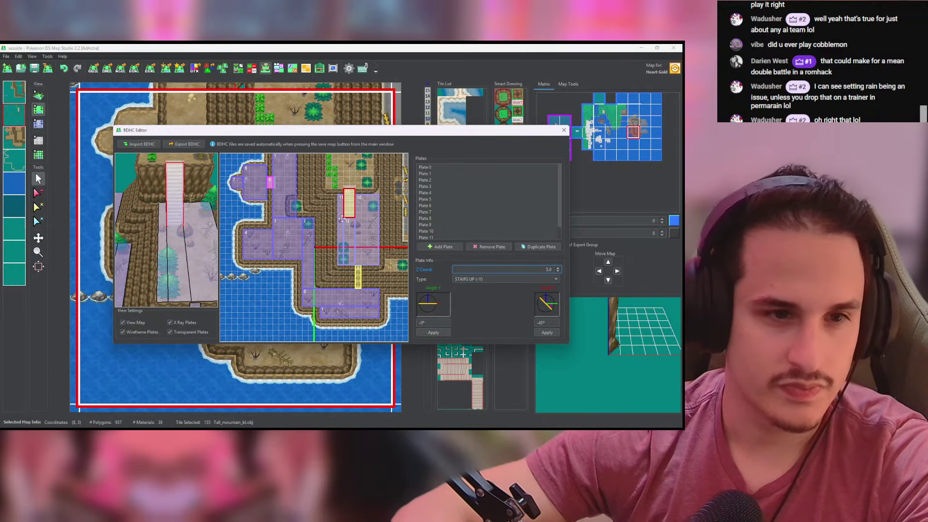
# Step: Add a plate over the upper plateau north of the wide stairs, with Z coordinate 10.0
pyautogui.click(443, 247)
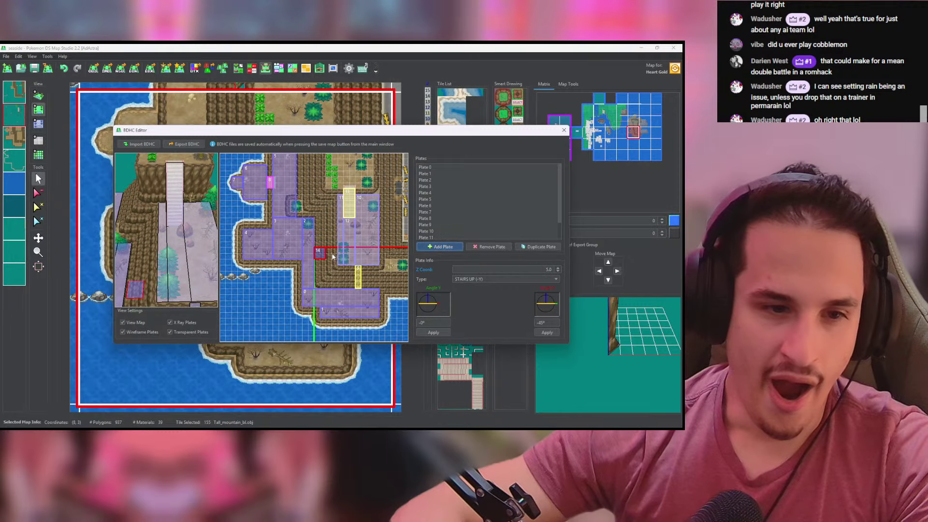
pyautogui.moveTo(320, 254); pyautogui.dragTo(374, 155)
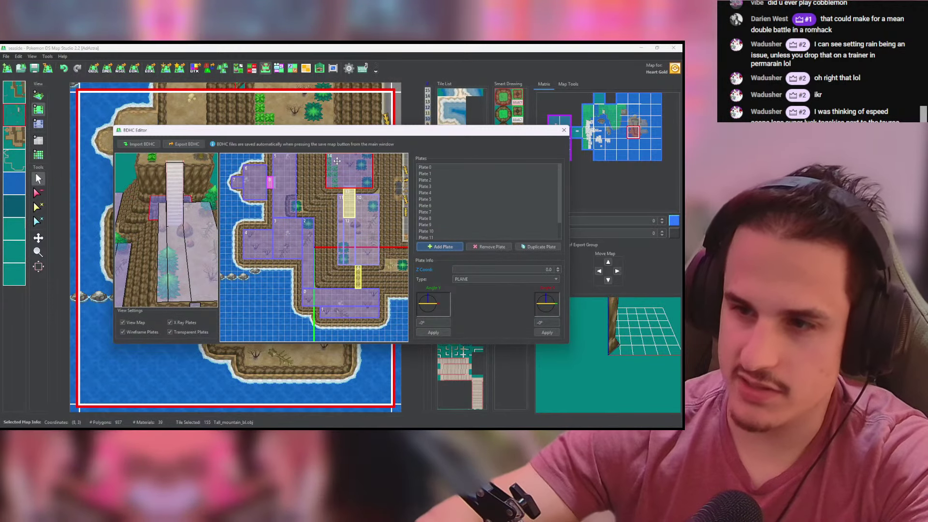
pyautogui.moveTo(175, 201); pyautogui.dragTo(177, 242)
pyautogui.scroll(-3, 162, 240)
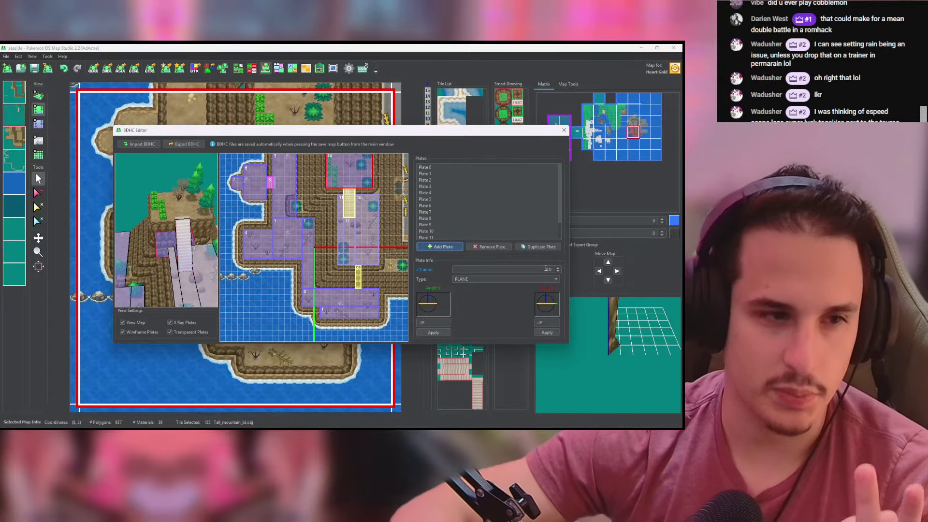
pyautogui.click(557, 268)
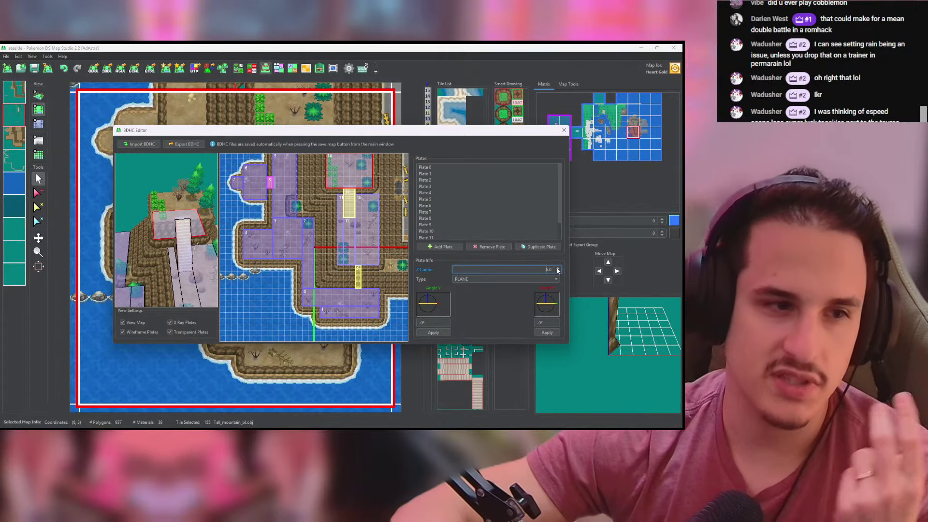
pyautogui.click(558, 269)
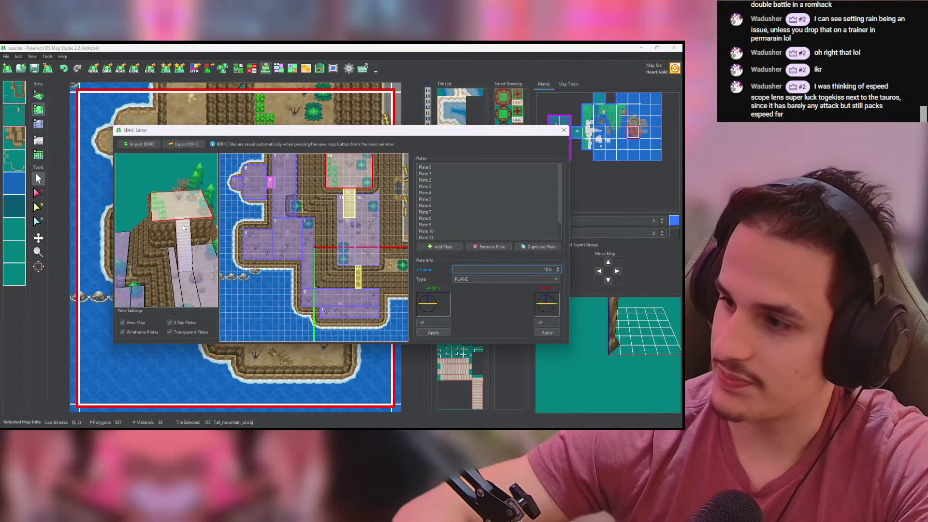
pyautogui.moveTo(147, 225)
pyautogui.mouseDown()
pyautogui.moveTo(152, 261)
pyautogui.moveTo(150, 242)
pyautogui.mouseUp()
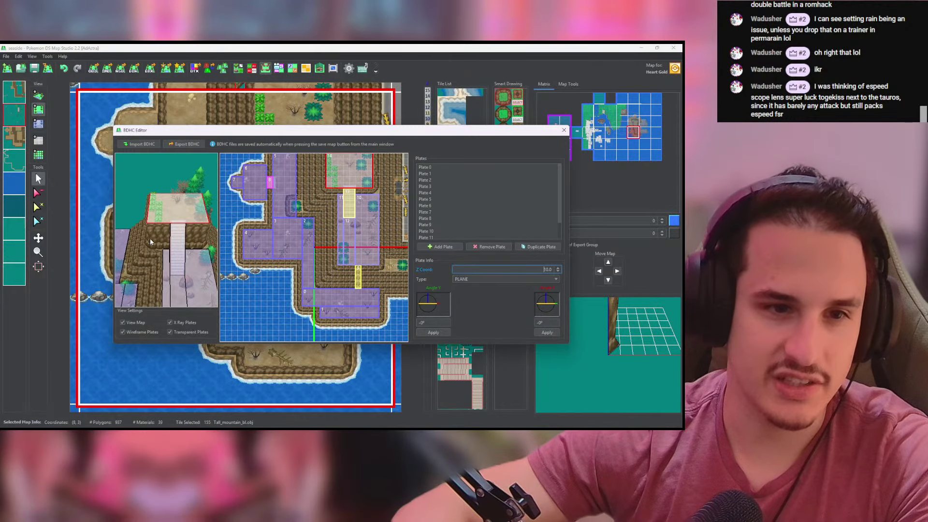
# Step: Add a plate over the narrow strip at the map's eastern edge with Z coordinate 1.0, and close the BDHC editor
pyautogui.click(453, 248)
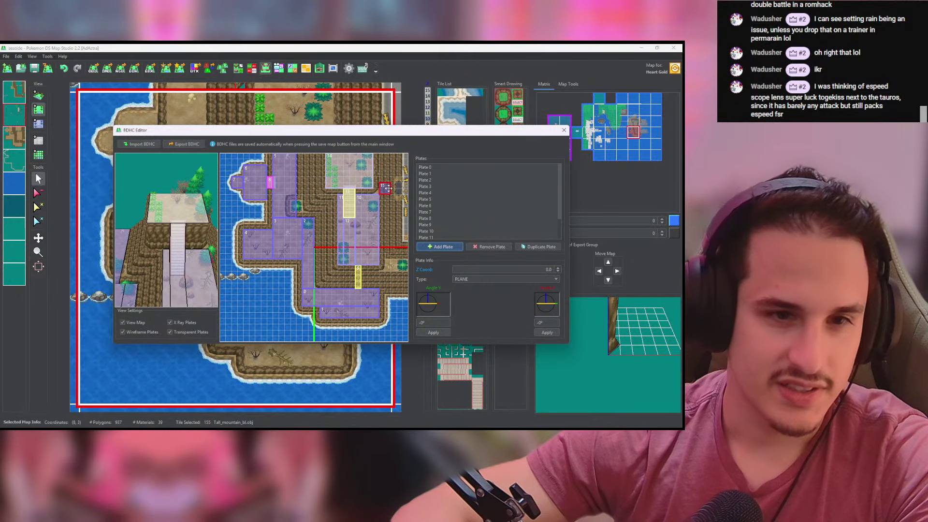
pyautogui.moveTo(403, 164); pyautogui.dragTo(399, 244)
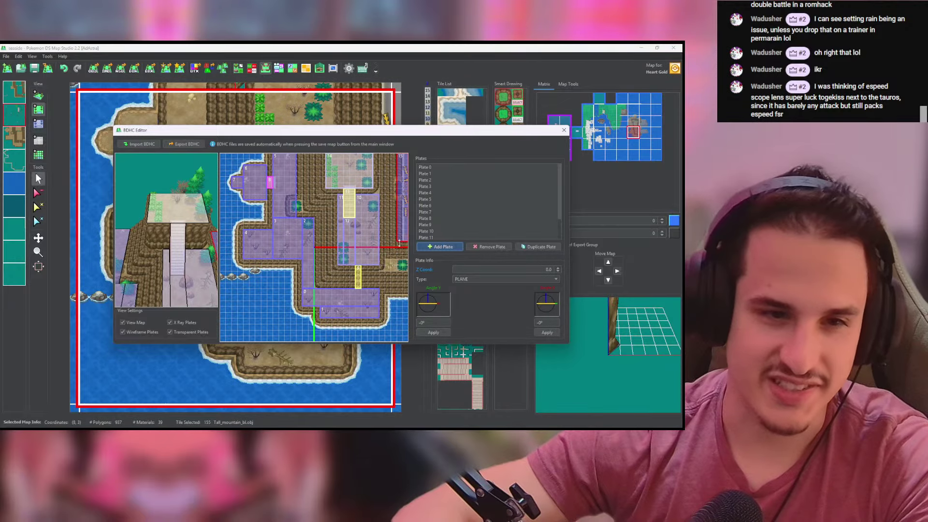
pyautogui.moveTo(154, 233); pyautogui.dragTo(185, 229)
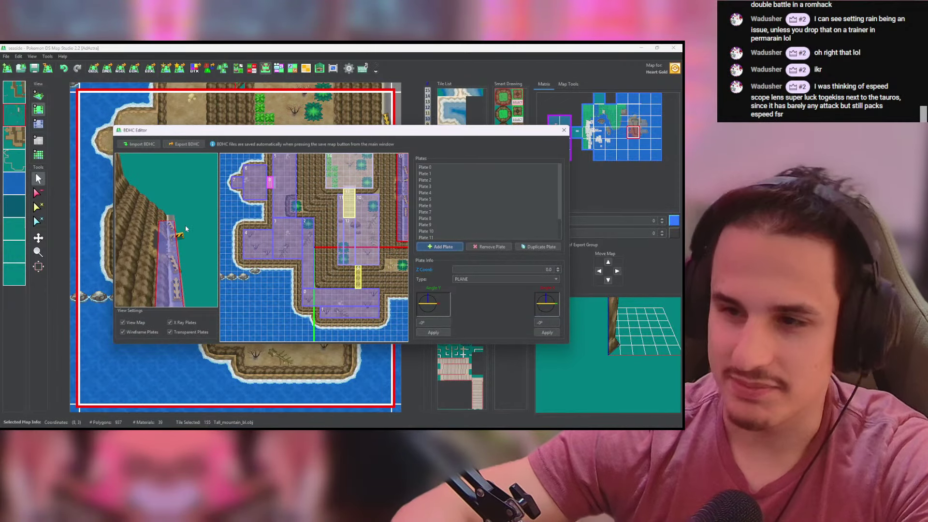
pyautogui.click(557, 267)
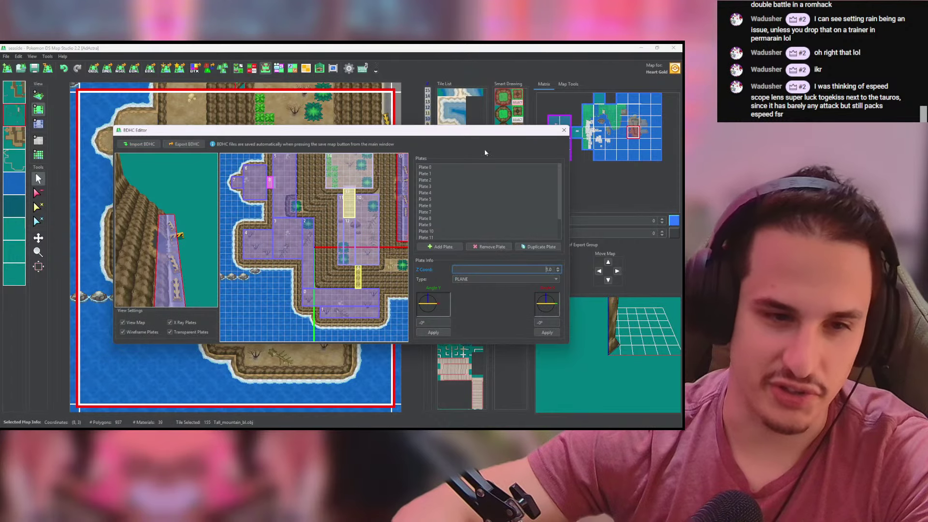
pyautogui.click(563, 130)
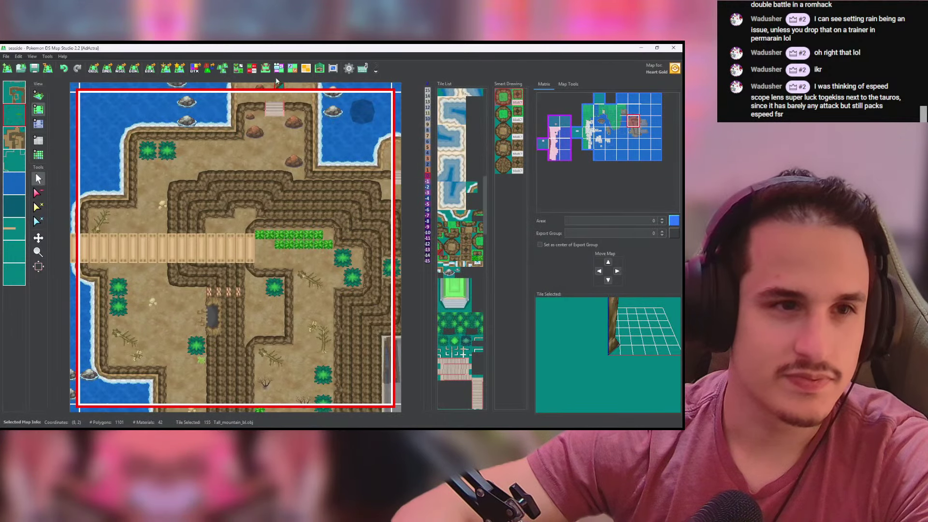
# Step: Open the BDHC editor for the bridge map and stretch the first plate over the southern path, with Z coordinate 1.0
pyautogui.click(252, 69)
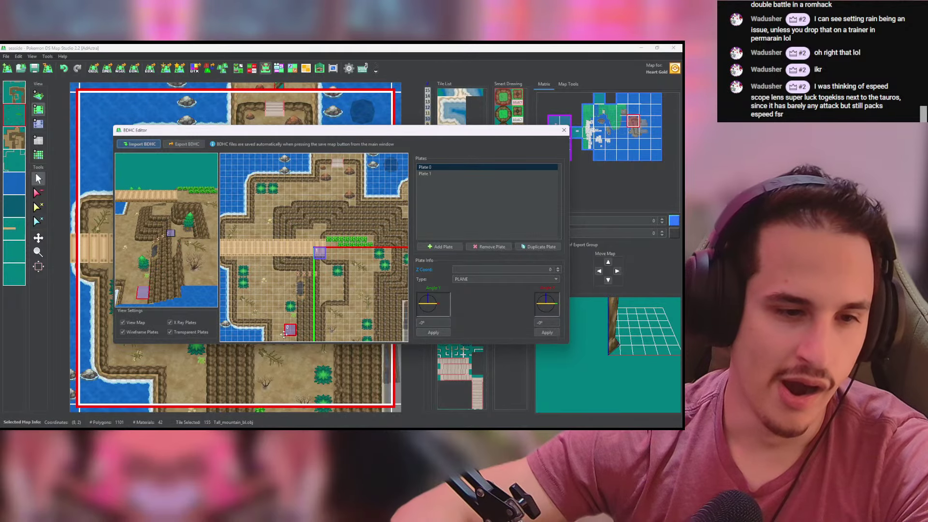
pyautogui.moveTo(285, 332); pyautogui.dragTo(274, 273)
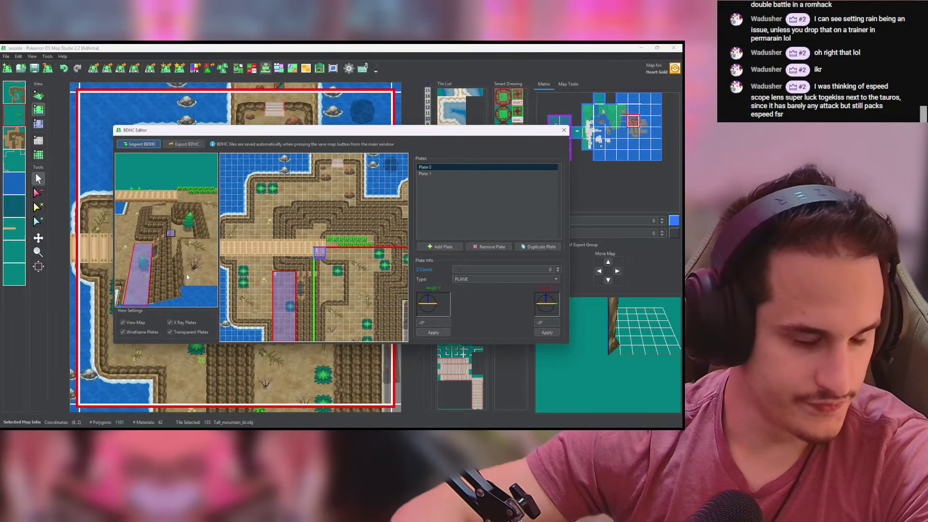
pyautogui.moveTo(187, 273); pyautogui.dragTo(193, 271)
pyautogui.click(559, 267)
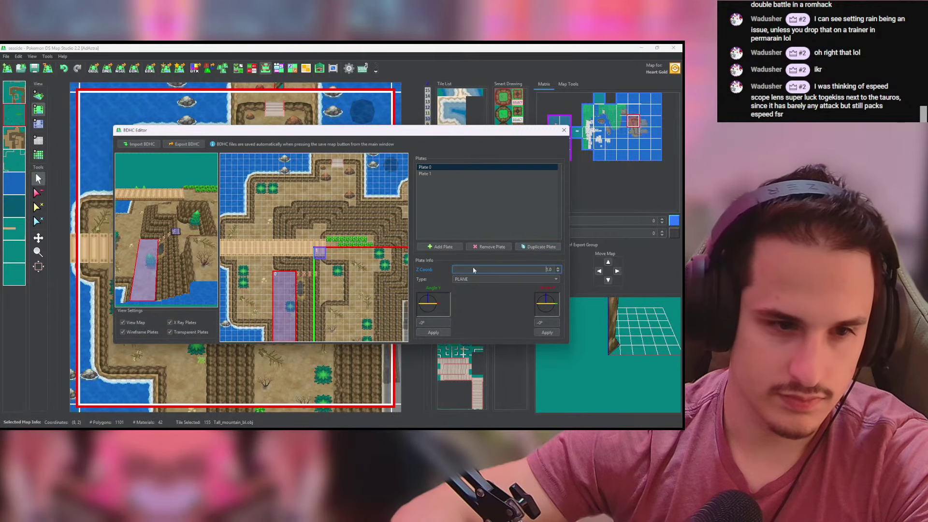
# Step: Duplicate the path plate onto the strip east of it, and place another copy over the short stairs with type STAIRS RIGHT (+X)
pyautogui.click(534, 247)
pyautogui.moveTo(287, 297); pyautogui.dragTo(314, 274)
pyautogui.click(545, 248)
pyautogui.click(474, 279)
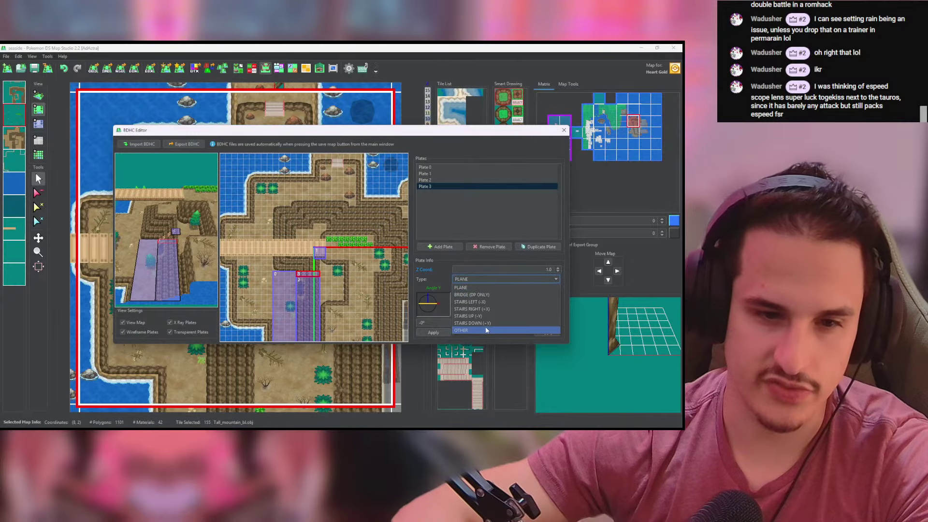
pyautogui.click(476, 309)
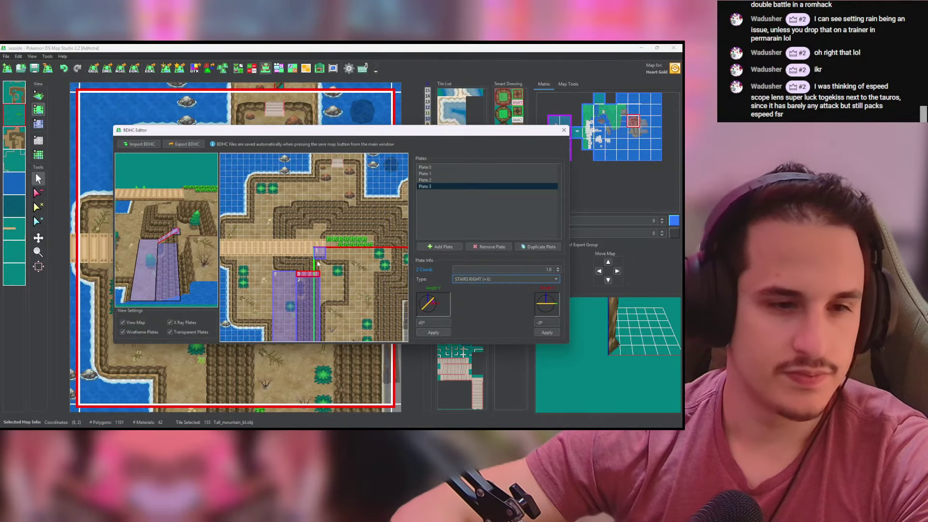
# Step: Stretch the remaining small plate over the raised ground east of the short stairs and set its Z coordinate to 5.0
pyautogui.moveTo(320, 253); pyautogui.dragTo(343, 301)
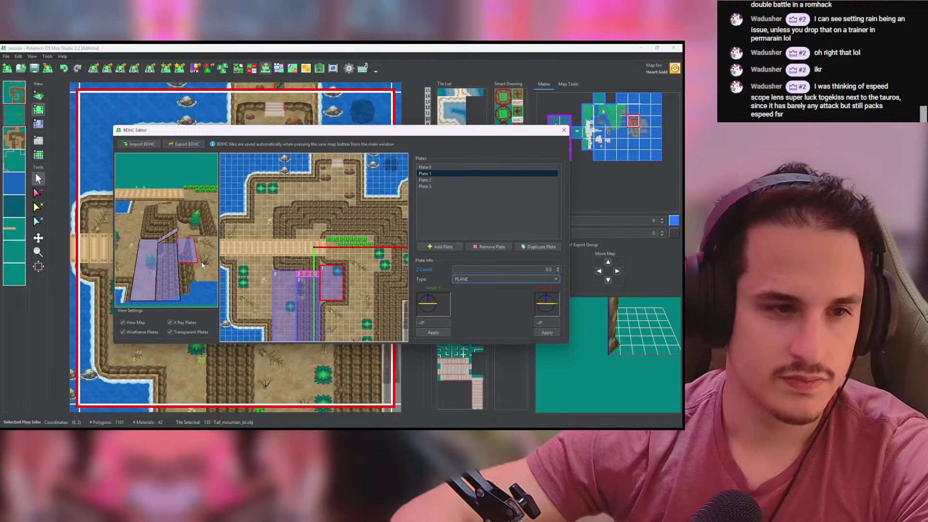
pyautogui.click(557, 269)
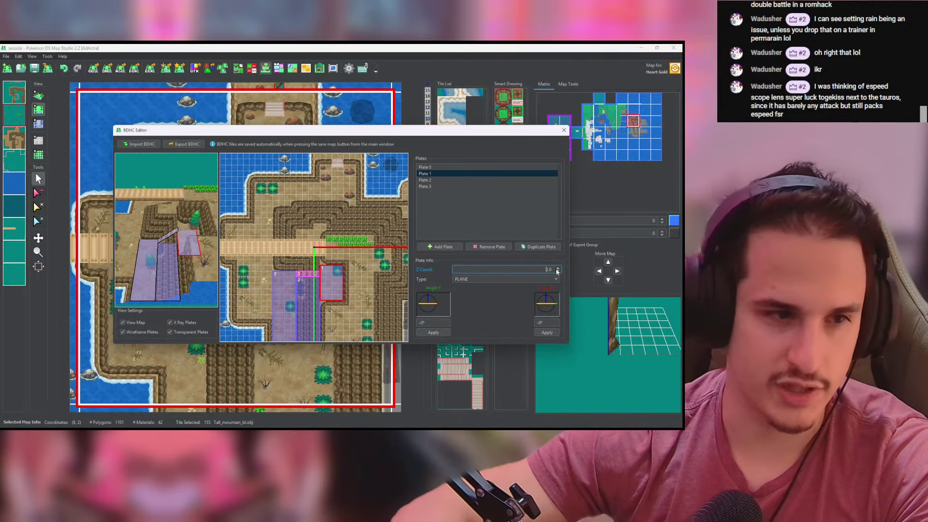
pyautogui.moveTo(165, 211); pyautogui.dragTo(170, 245)
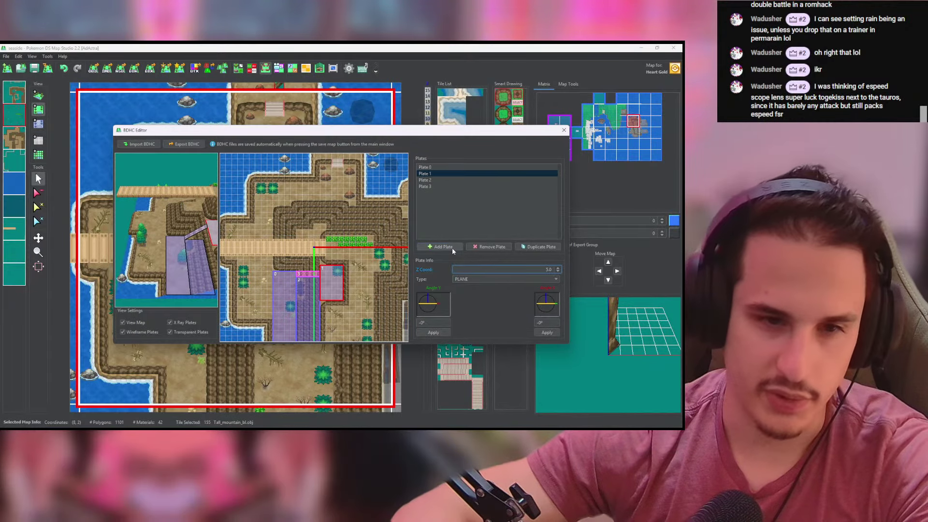
# Step: Duplicate the southern path plate westward over the lower ground, and fit another copy at the map's western edge under the bridge
pyautogui.click(271, 274)
pyautogui.click(538, 246)
pyautogui.moveTo(280, 293); pyautogui.dragTo(274, 223)
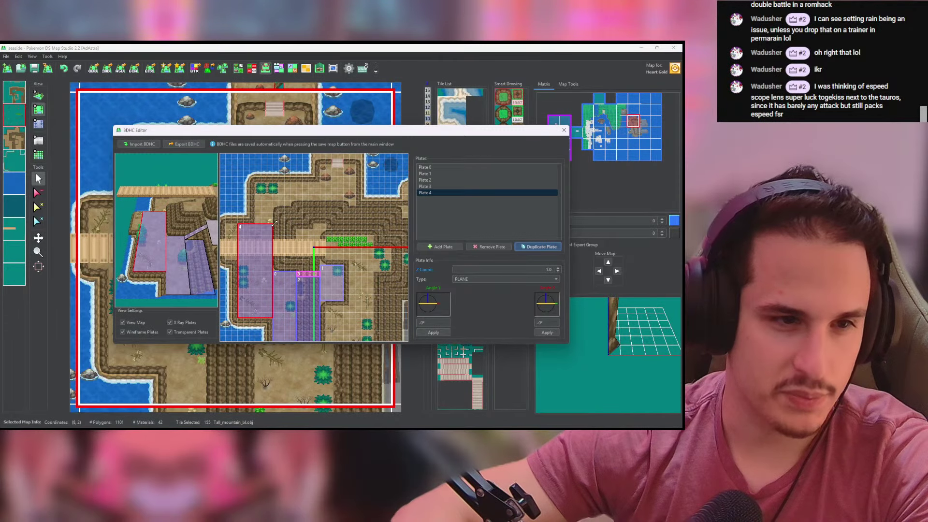
pyautogui.click(555, 251)
pyautogui.moveTo(250, 257); pyautogui.dragTo(239, 196)
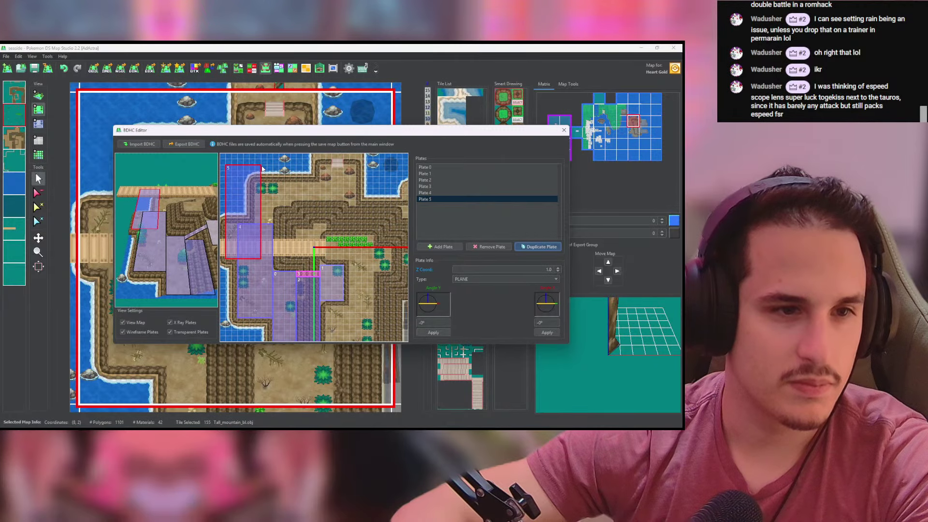
pyautogui.moveTo(261, 165); pyautogui.dragTo(234, 226)
# Step: Duplicate the western ground plate into two copies covering the lower ground north of the bridge, trimming the second to the northern strip
pyautogui.click(260, 226)
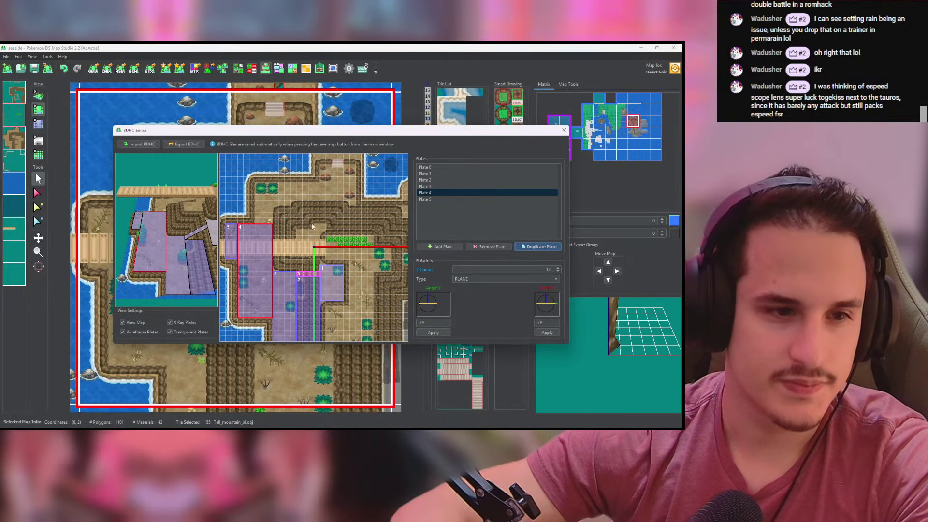
pyautogui.click(536, 246)
pyautogui.moveTo(262, 255); pyautogui.dragTo(281, 213)
pyautogui.moveTo(291, 276); pyautogui.dragTo(355, 201)
pyautogui.click(538, 247)
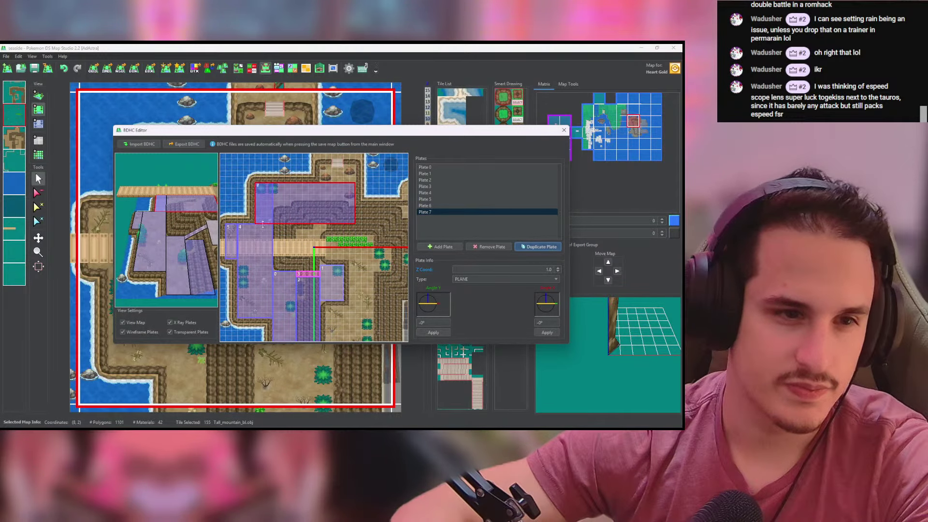
pyautogui.moveTo(255, 225); pyautogui.dragTo(273, 207)
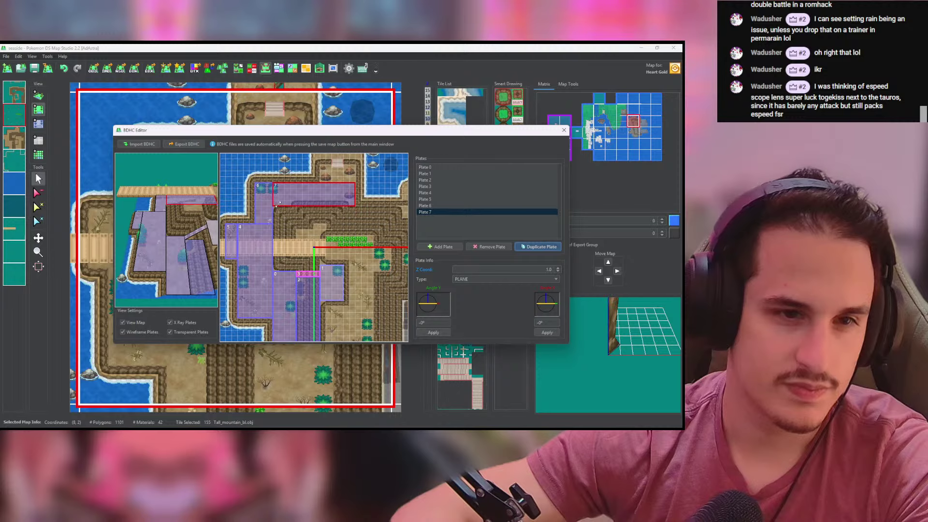
# Step: Duplicate the northern strip plate onto the grassy cliff top at the bridge's eastern end, narrow it to fit, and set its Z coordinate to 10.0
pyautogui.click(538, 246)
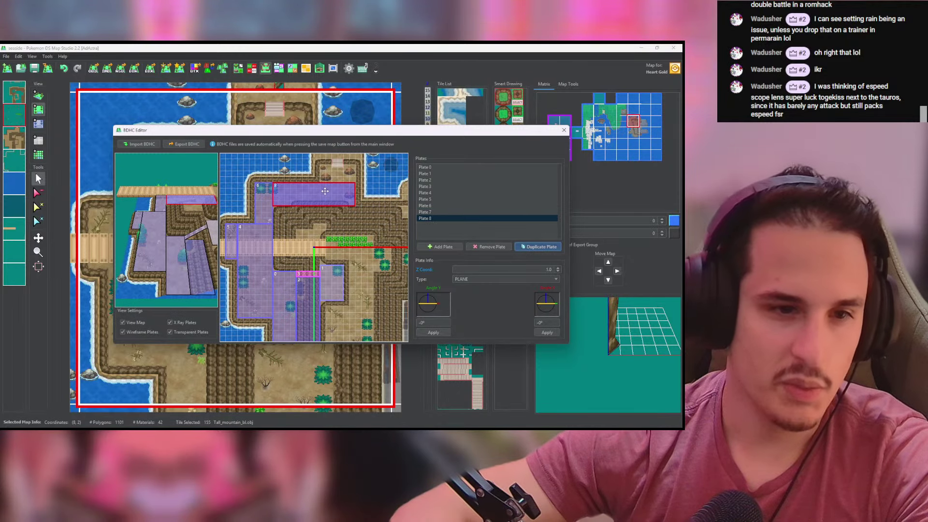
pyautogui.moveTo(325, 191); pyautogui.dragTo(383, 248)
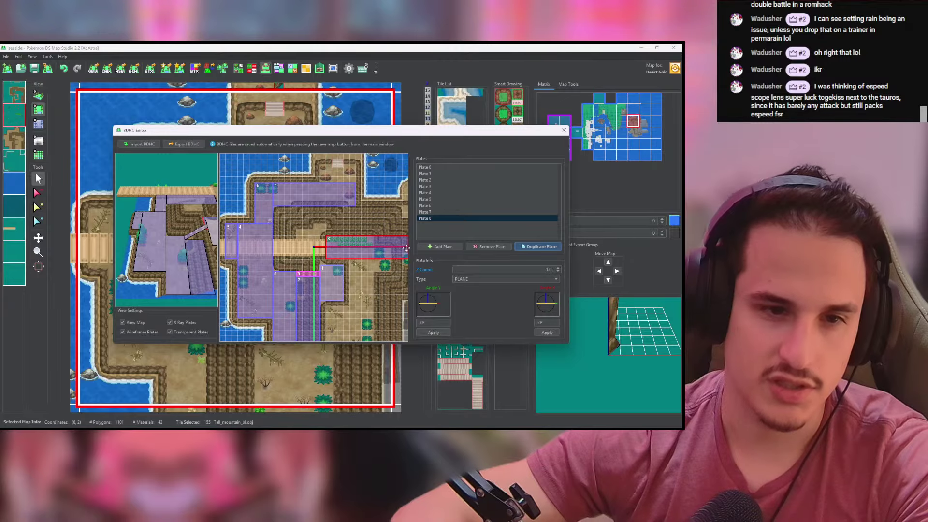
pyautogui.moveTo(407, 248); pyautogui.dragTo(389, 248)
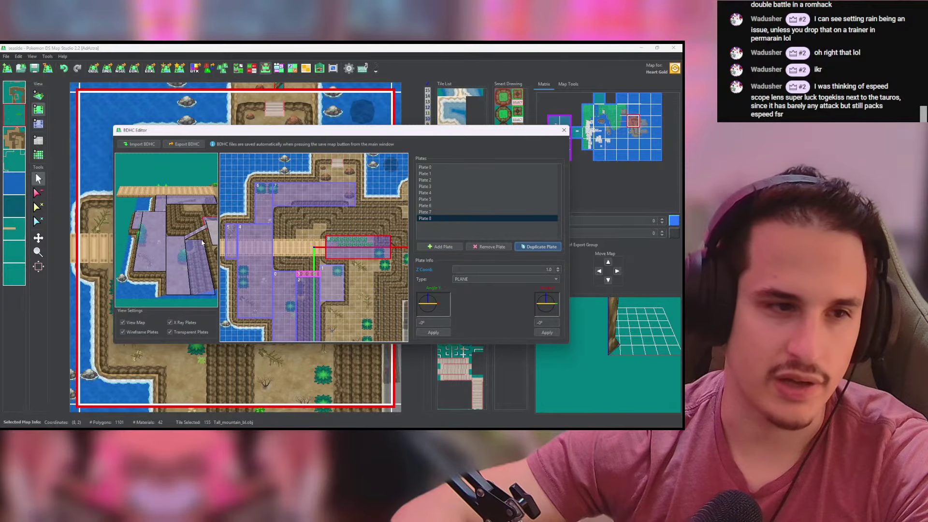
pyautogui.moveTo(202, 243); pyautogui.dragTo(128, 253)
pyautogui.click(558, 268)
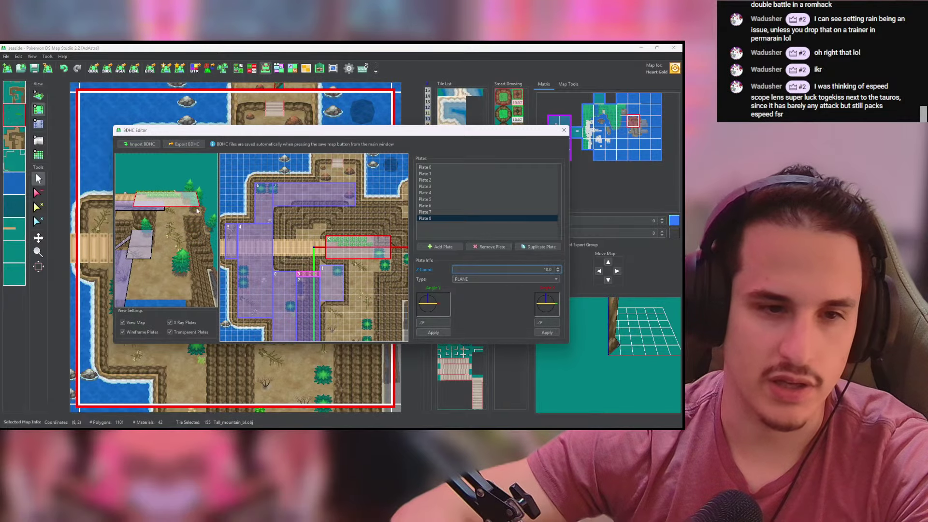
pyautogui.moveTo(188, 220)
pyautogui.mouseDown()
pyautogui.moveTo(185, 238)
pyautogui.moveTo(189, 212)
pyautogui.mouseUp()
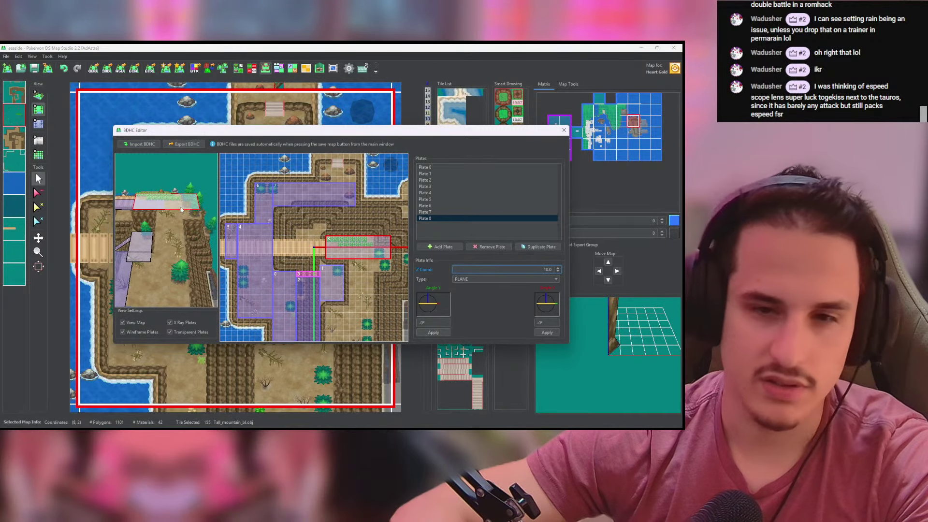
# Step: Duplicate the cliff-top plate southward over the high southeastern ground, and trim another copy into the gap beside it below the raised ground
pyautogui.click(540, 247)
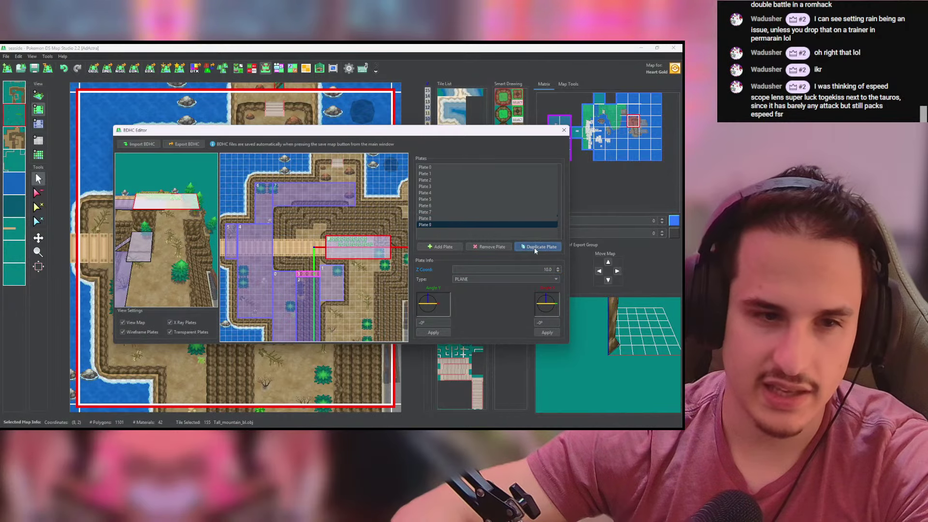
pyautogui.moveTo(360, 254); pyautogui.dragTo(358, 346)
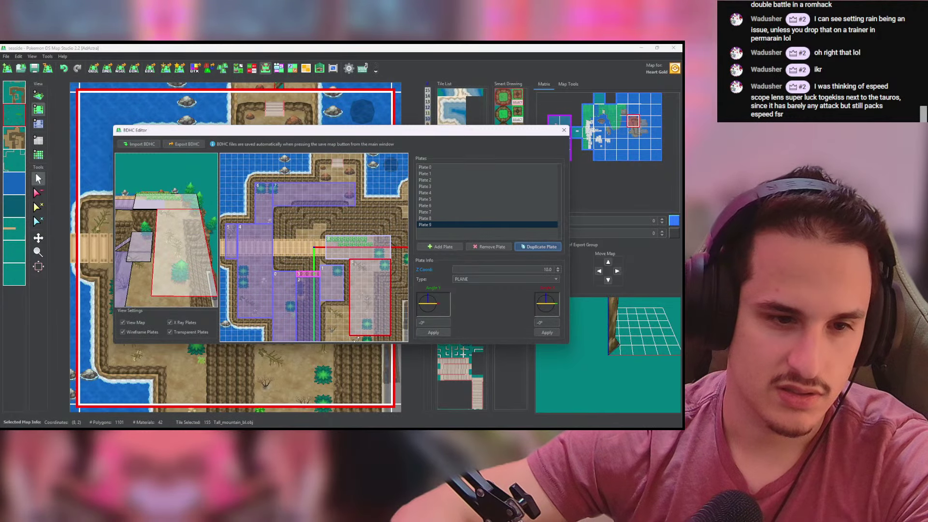
pyautogui.click(536, 247)
pyautogui.moveTo(372, 290); pyautogui.dragTo(348, 291)
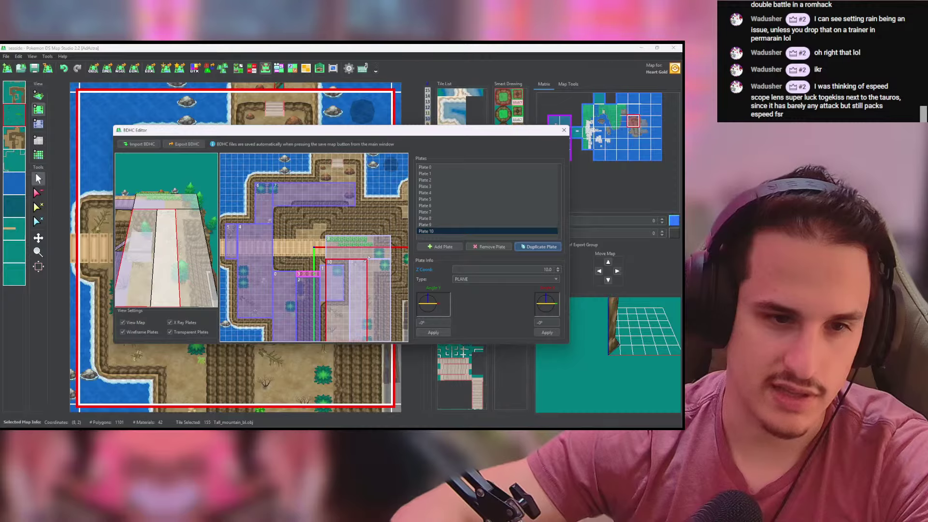
pyautogui.moveTo(368, 259); pyautogui.dragTo(349, 307)
# Step: Duplicate a cliff-top plate and stretch the copy along the whole wooden bridge to the map's western edge
pyautogui.moveTo(155, 251); pyautogui.dragTo(199, 208)
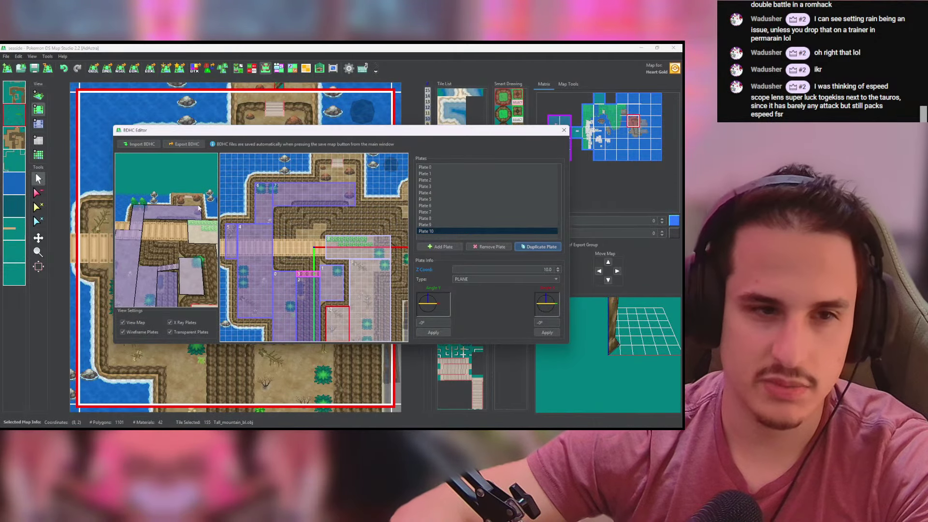
pyautogui.click(525, 247)
pyautogui.moveTo(354, 248); pyautogui.dragTo(309, 244)
pyautogui.moveTo(289, 243); pyautogui.dragTo(185, 251)
# Step: Duplicate the northern strip plate over the ground below the northern stairs, and fit another copy along the edge above them with Z coordinate 0.0
pyautogui.scroll(-6, 171, 222)
pyautogui.scroll(5, 175, 250)
pyautogui.scroll(4, 185, 251)
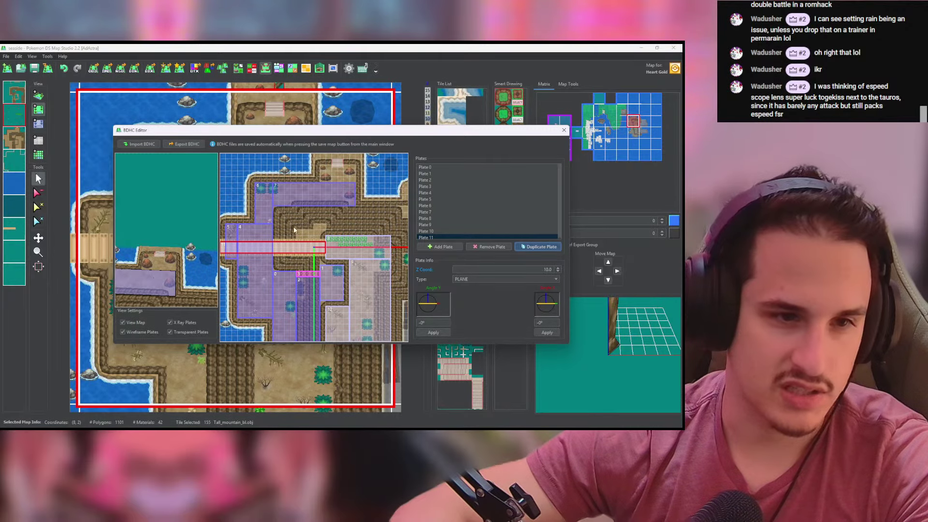
pyautogui.click(418, 211)
pyautogui.click(541, 246)
pyautogui.moveTo(285, 202); pyautogui.dragTo(362, 159)
pyautogui.click(541, 246)
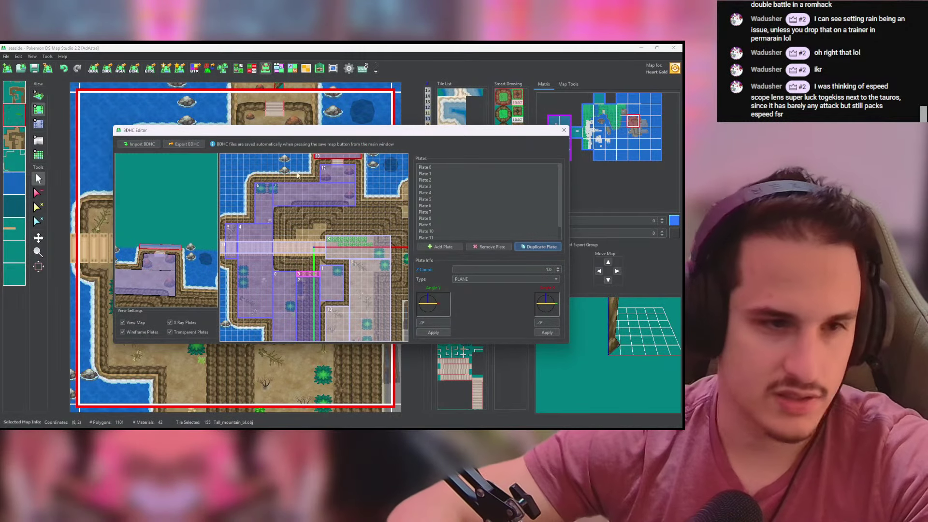
pyautogui.click(558, 272)
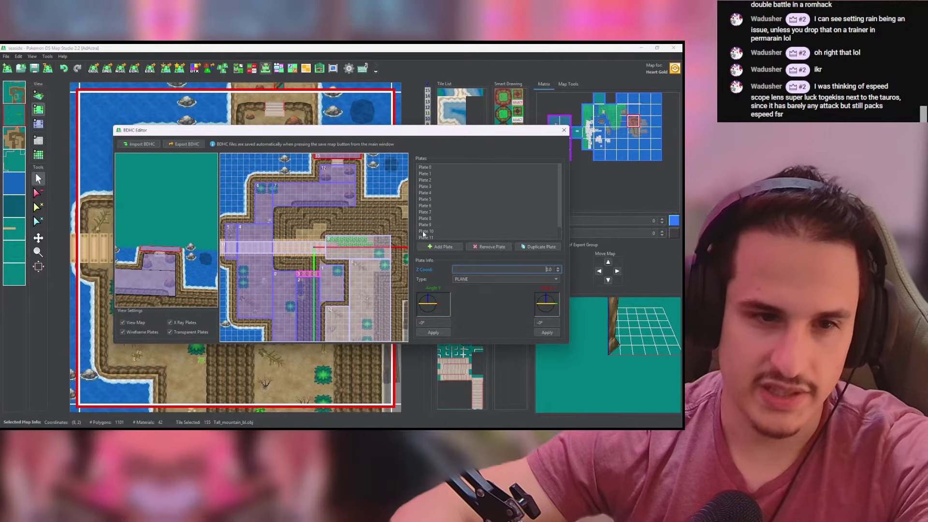
# Step: Add a plate over the northern stairs and set its type to STAIRS DOWN (+Y)
pyautogui.click(433, 247)
pyautogui.moveTo(319, 254); pyautogui.dragTo(336, 168)
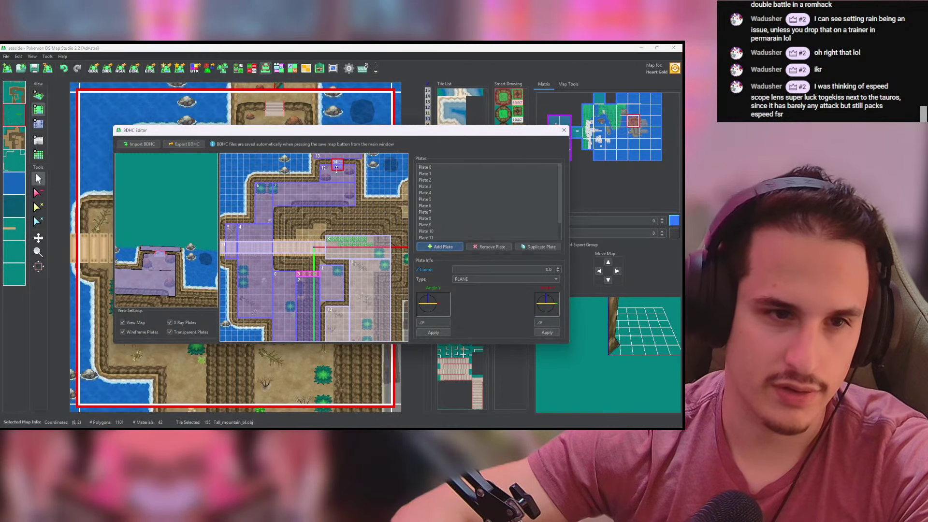
pyautogui.click(520, 279)
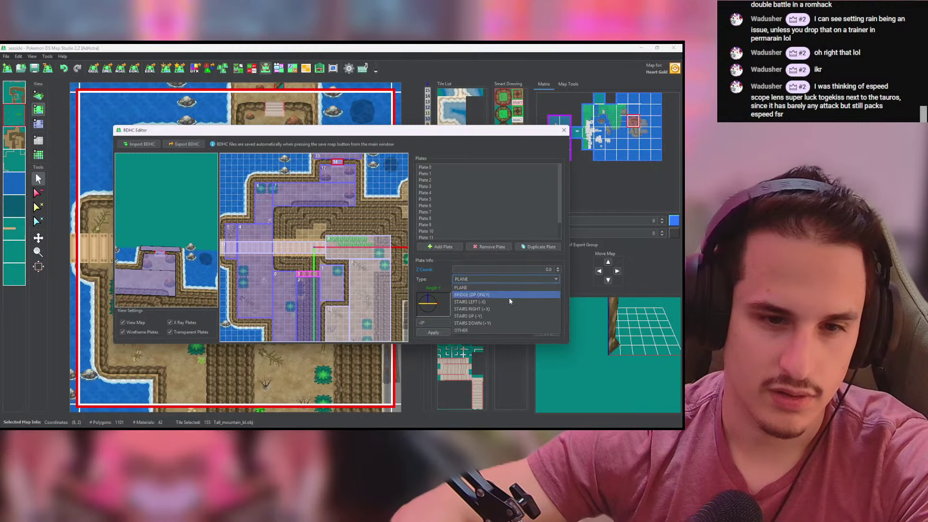
pyautogui.click(492, 322)
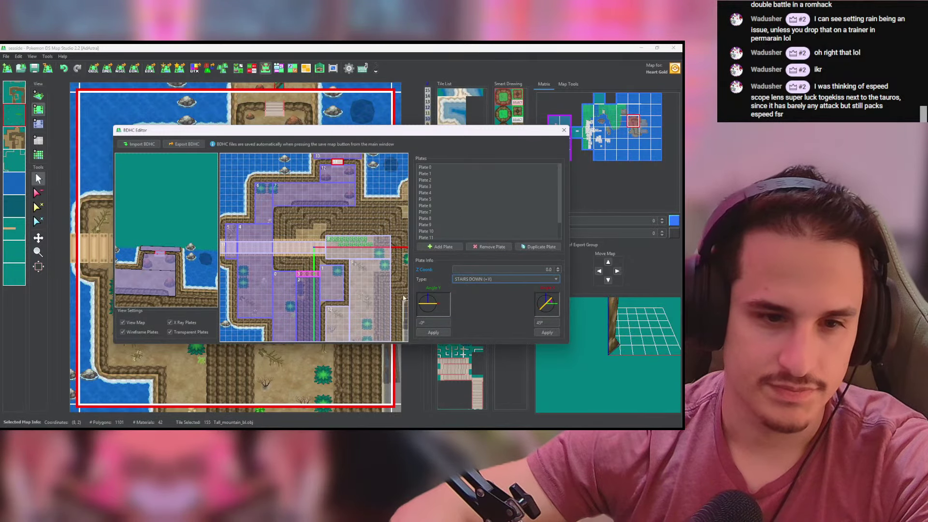
# Step: Add a plate along the southern part of the map's eastern edge and set its Z coordinate to 1.0
pyautogui.click(433, 247)
pyautogui.moveTo(320, 254); pyautogui.dragTo(405, 344)
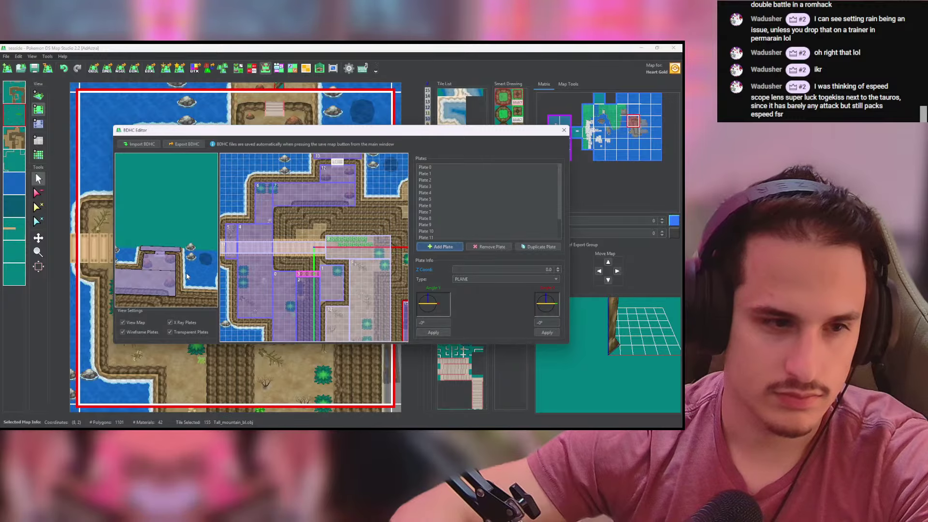
pyautogui.moveTo(188, 276); pyautogui.dragTo(192, 167)
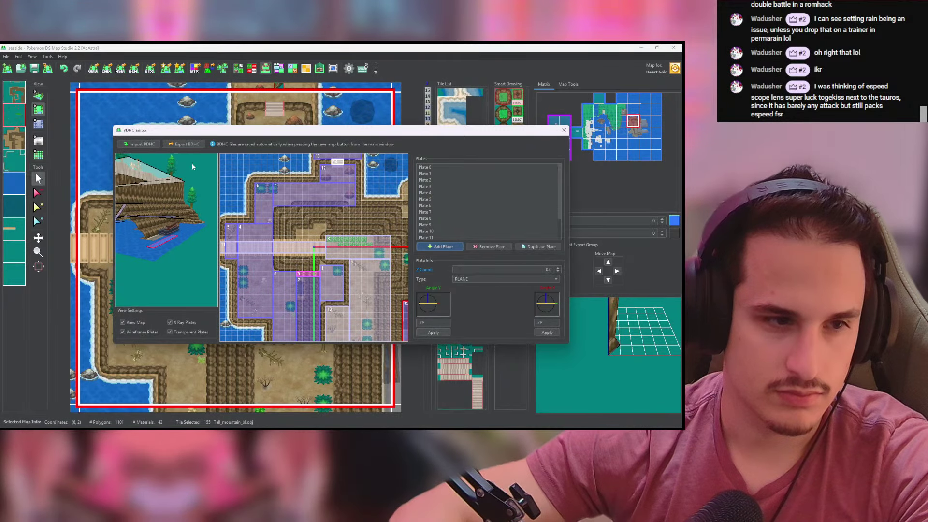
pyautogui.click(558, 269)
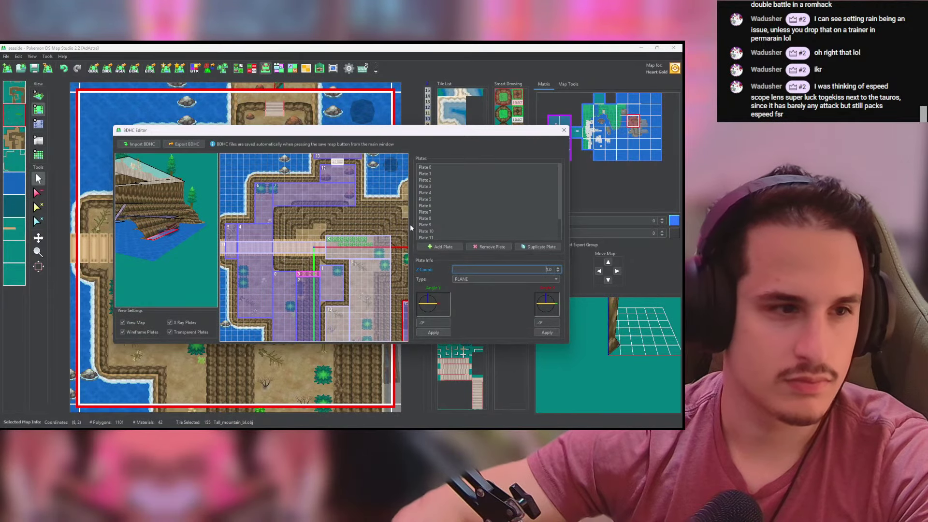
# Step: Add a small plate at the eastern edge just below the northeastern water and set its Z coordinate to 1.0
pyautogui.moveTo(452, 131); pyautogui.dragTo(462, 110)
pyautogui.click(453, 223)
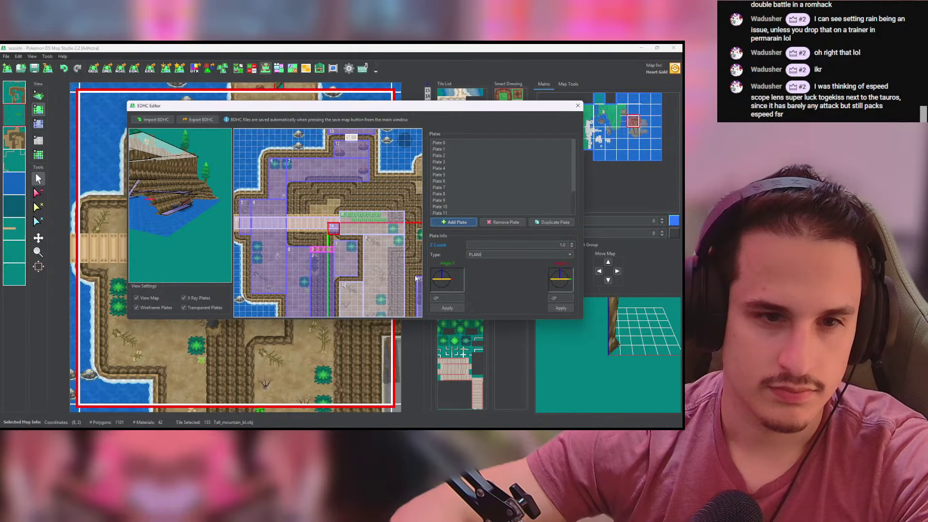
pyautogui.moveTo(333, 228); pyautogui.dragTo(421, 187)
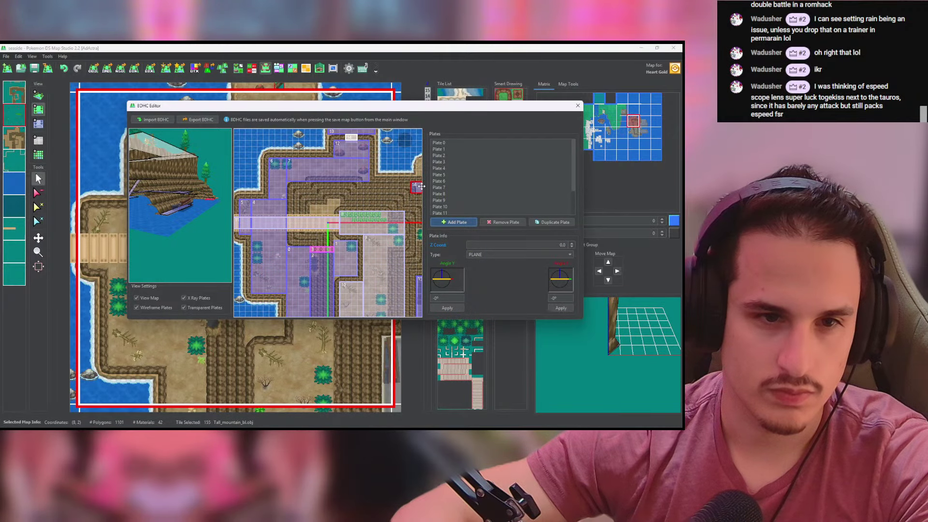
pyautogui.moveTo(192, 204); pyautogui.dragTo(175, 254)
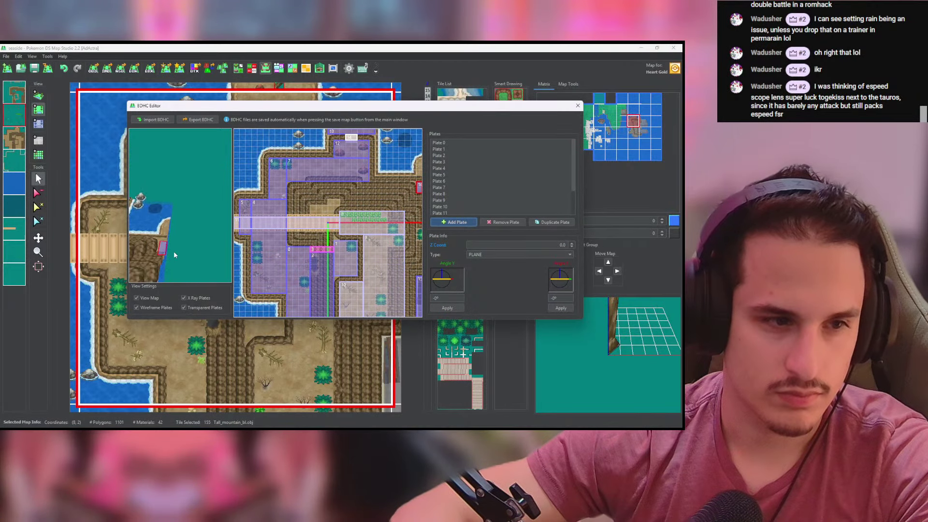
pyautogui.click(572, 242)
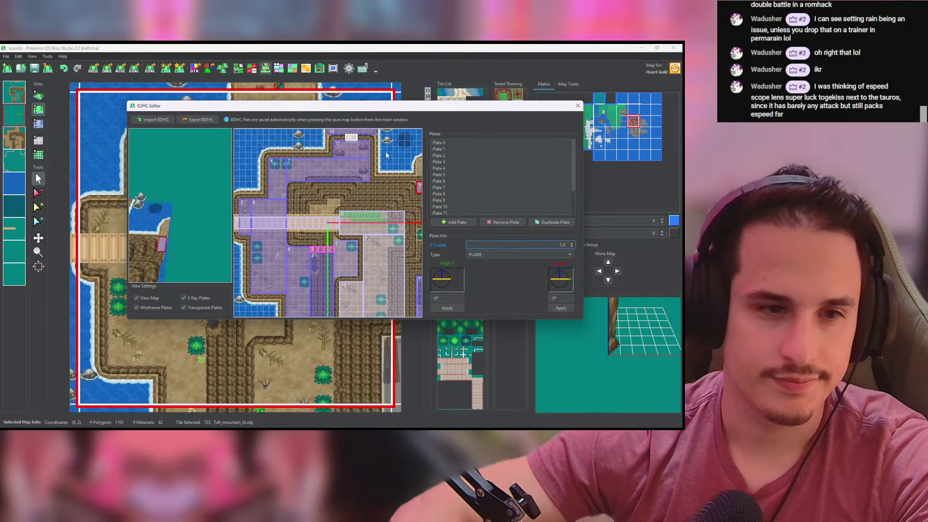
# Step: Add another plate at the eastern edge directly north of the small one and fit it to the narrow strip beside the water
pyautogui.click(457, 223)
pyautogui.moveTo(335, 228); pyautogui.dragTo(422, 161)
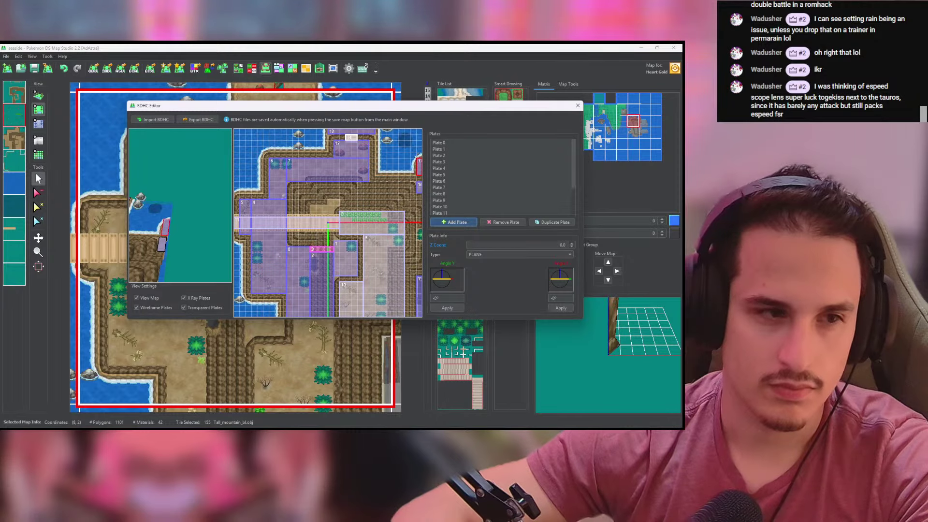
pyautogui.moveTo(205, 223)
pyautogui.mouseDown()
pyautogui.moveTo(193, 190)
pyautogui.moveTo(158, 163)
pyautogui.moveTo(197, 240)
pyautogui.moveTo(213, 227)
pyautogui.mouseUp()
# Step: Add a plate, stretch it over the northeastern water, and set its Z coordinate to -0.5
pyautogui.click(457, 222)
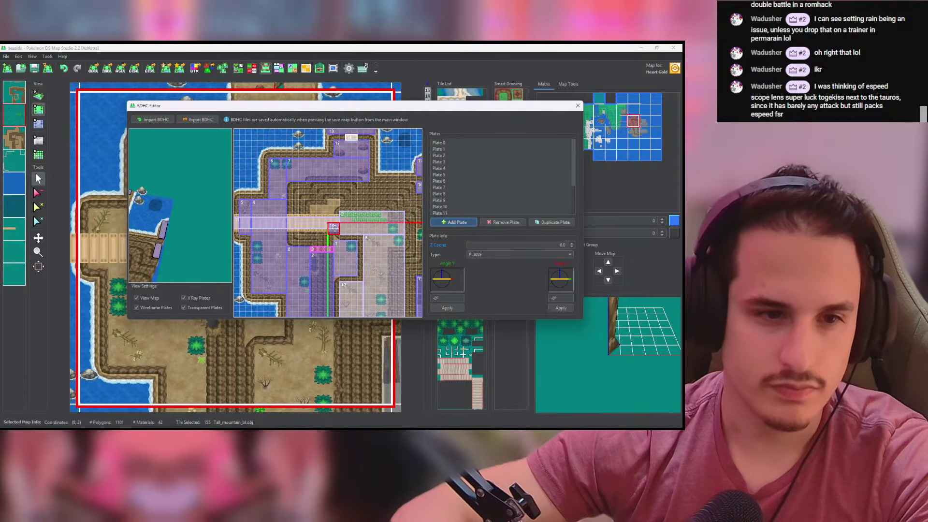
pyautogui.moveTo(334, 228); pyautogui.dragTo(417, 129)
pyautogui.moveTo(186, 207); pyautogui.dragTo(196, 183)
pyautogui.click(571, 247)
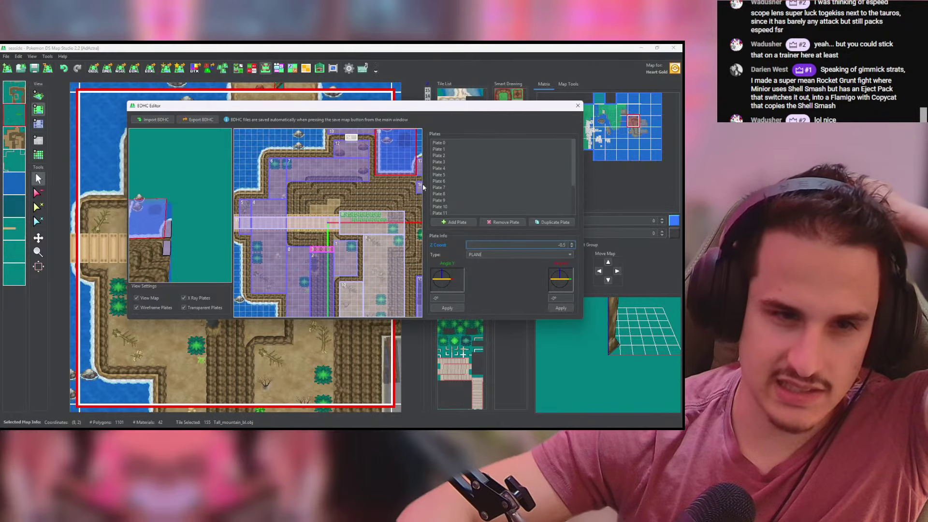
# Step: Fit duplicates of the water plate at the northeastern corner and over the water west of the northern stairs, and save the map
pyautogui.click(554, 222)
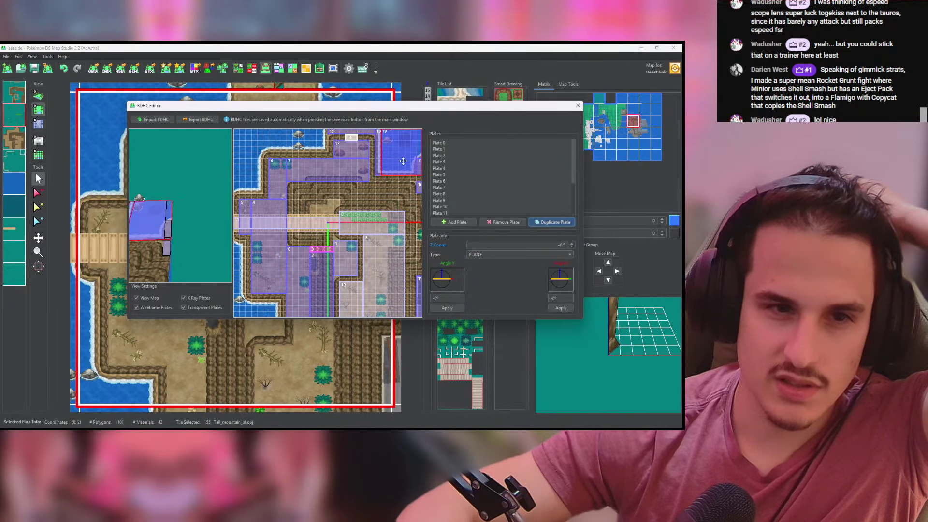
pyautogui.moveTo(382, 175); pyautogui.dragTo(419, 146)
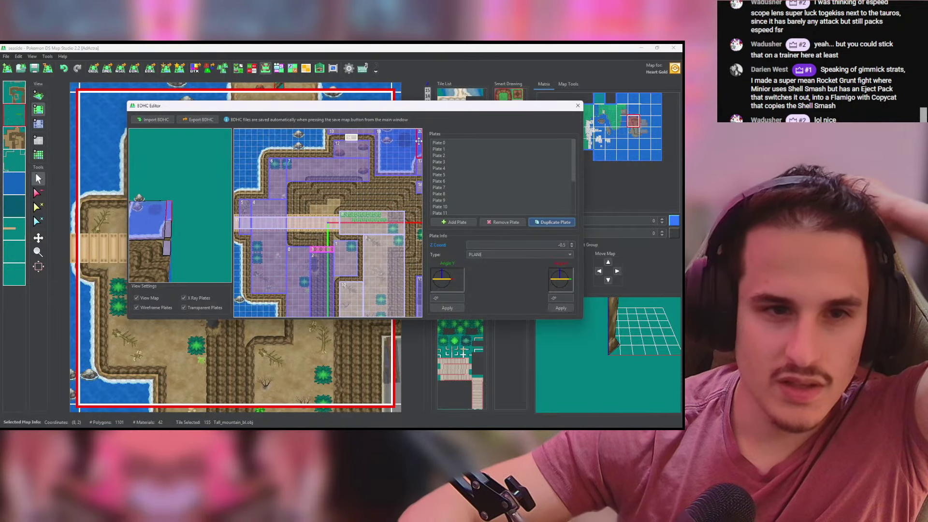
pyautogui.moveTo(419, 141); pyautogui.dragTo(304, 138)
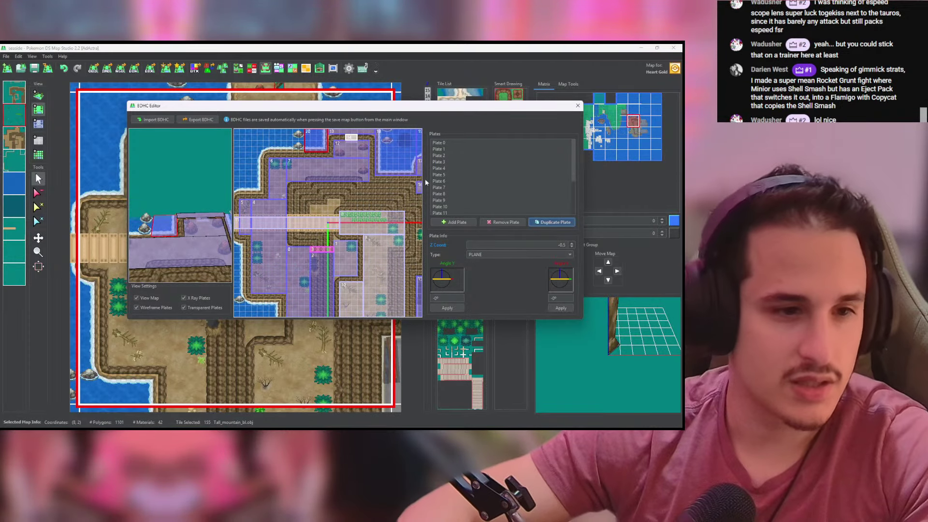
pyautogui.click(579, 105)
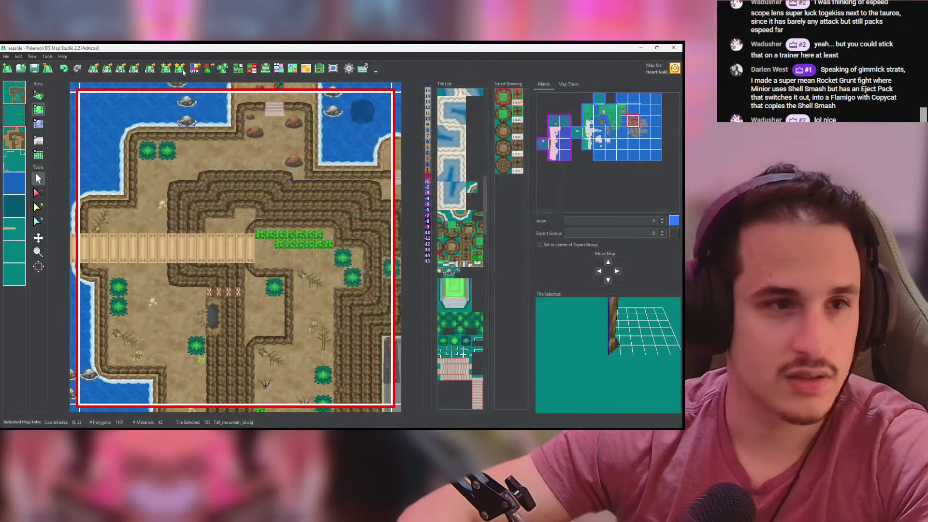
pyautogui.hotkey('ctrl', 's')
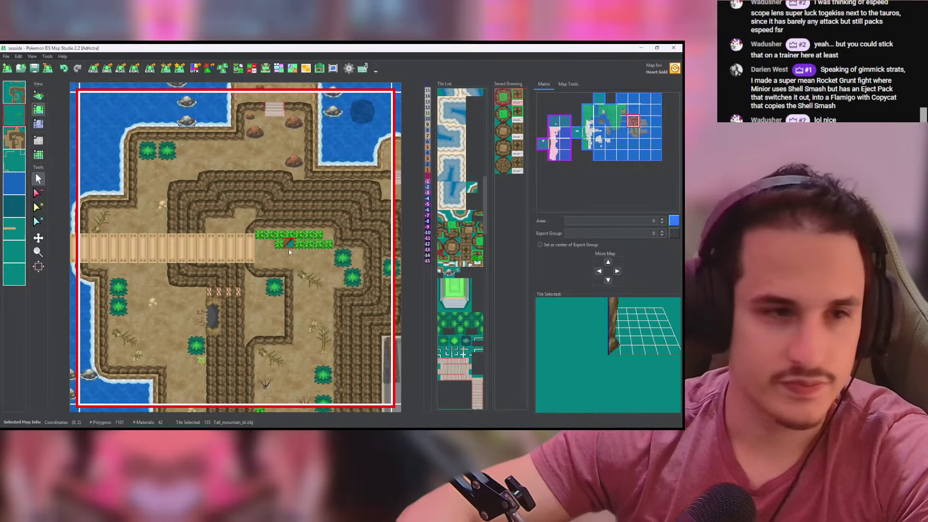
# Step: Open the BDHC editor for the sea map to the north and fit the first plate over the sandy islet at its southern edge
pyautogui.press('Up')
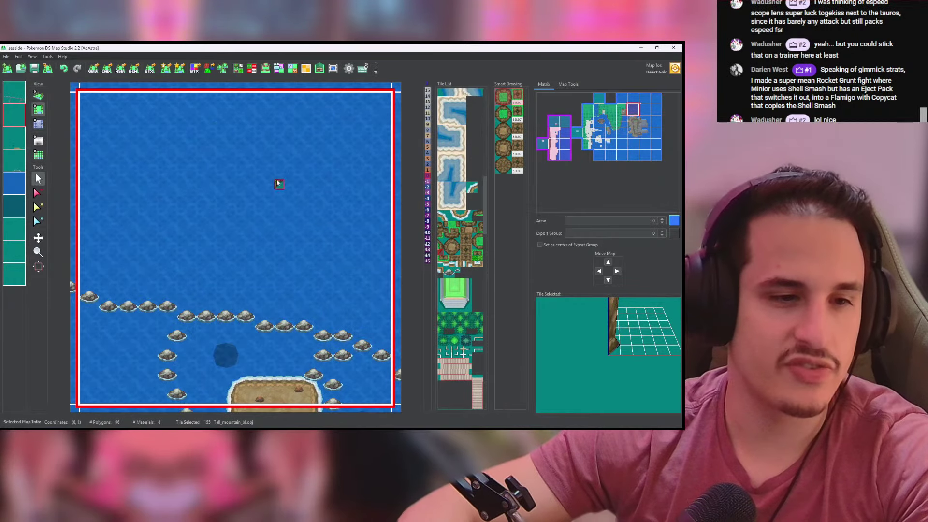
pyautogui.click(264, 68)
pyautogui.moveTo(329, 304); pyautogui.dragTo(359, 339)
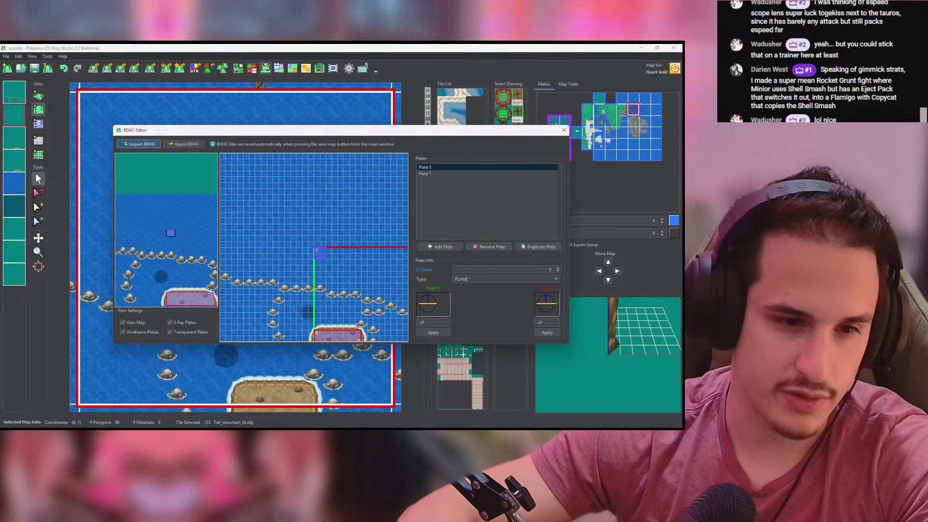
# Step: Fit the second plate over the water north of the sandy islet and set its Z coordinate to -0.5
pyautogui.moveTo(187, 285); pyautogui.dragTo(181, 242)
pyautogui.moveTo(318, 250); pyautogui.dragTo(354, 324)
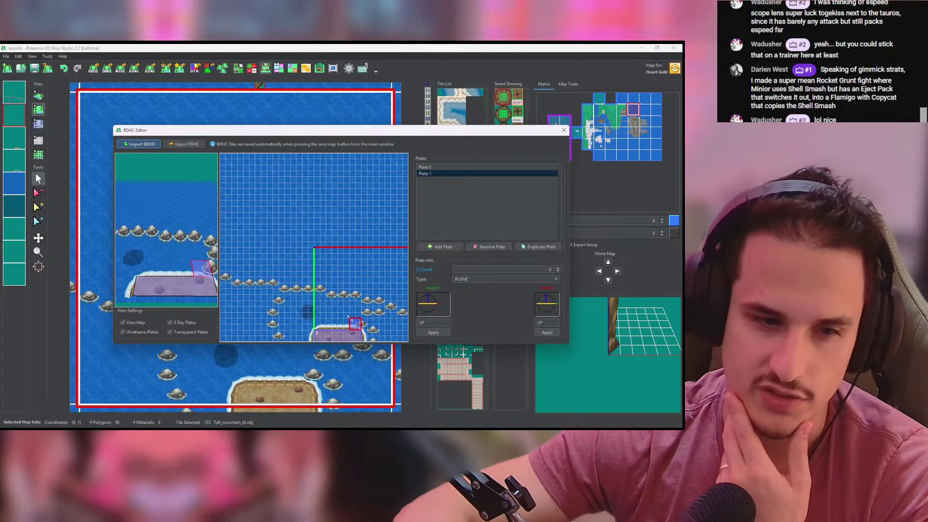
pyautogui.moveTo(349, 317); pyautogui.dragTo(276, 291)
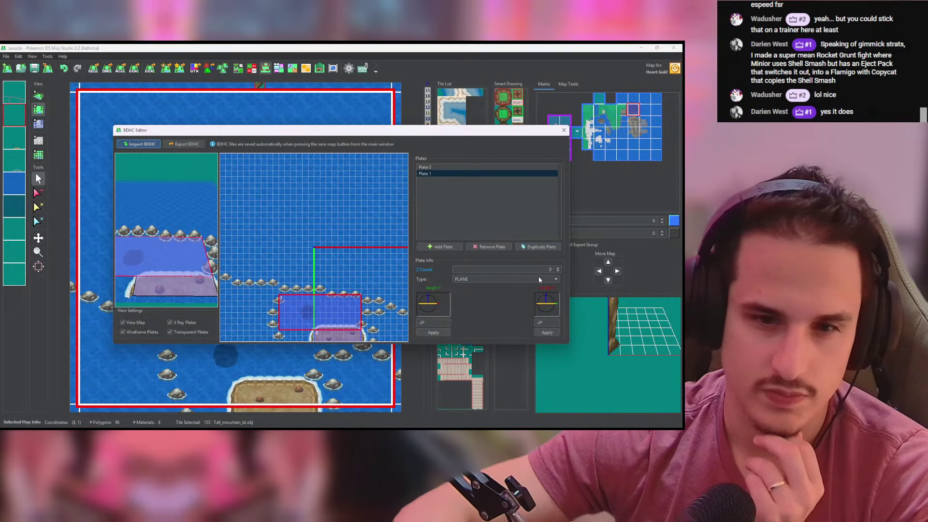
pyautogui.click(558, 271)
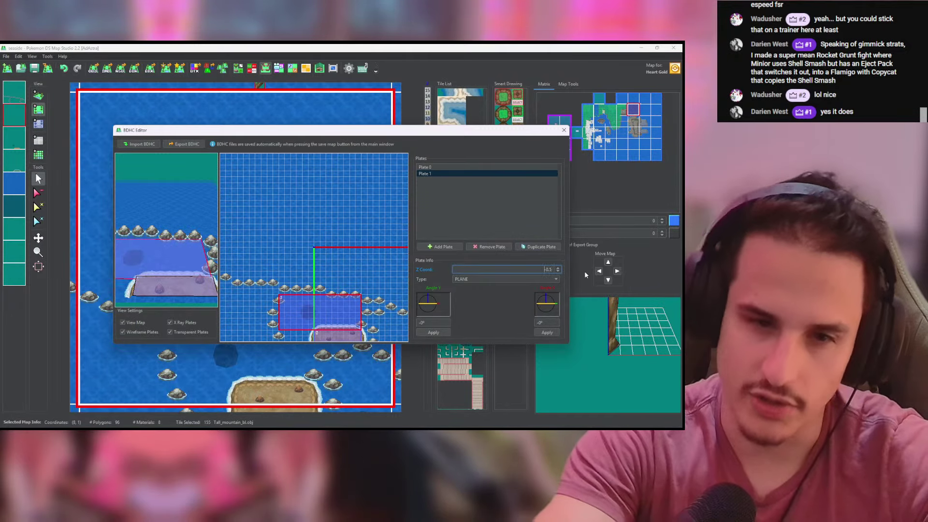
# Step: Fit duplicates of the water plate over the water west and east of the sandy islet, and close the BDHC editor
pyautogui.click(538, 247)
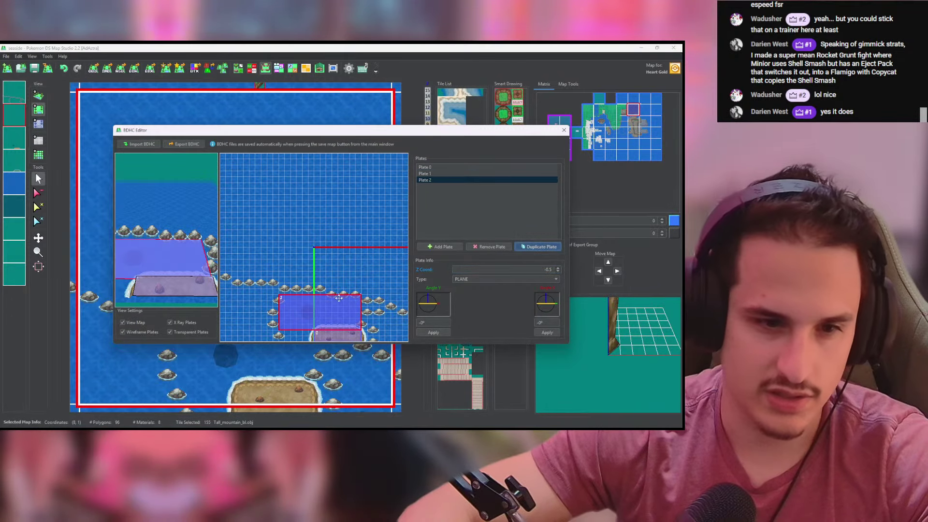
pyautogui.moveTo(339, 298); pyautogui.dragTo(281, 329)
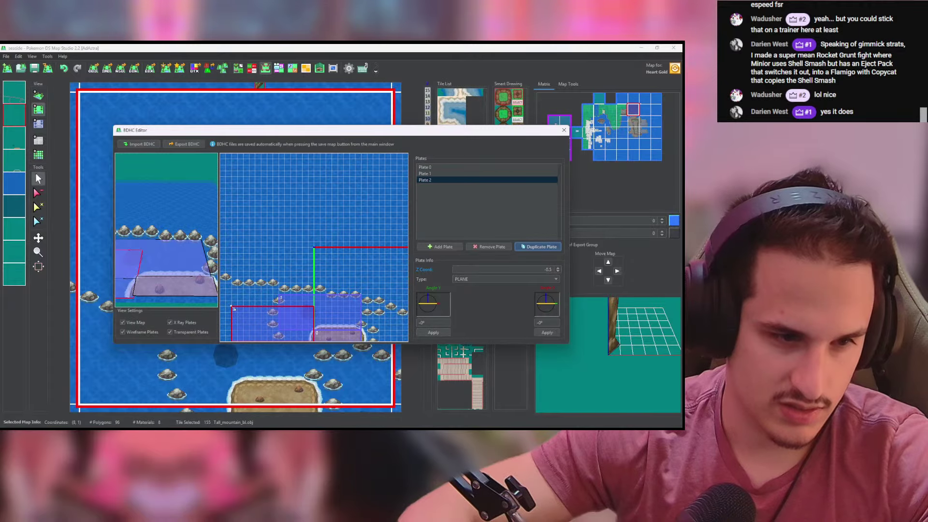
pyautogui.moveTo(233, 308); pyautogui.dragTo(411, 313)
pyautogui.click(534, 248)
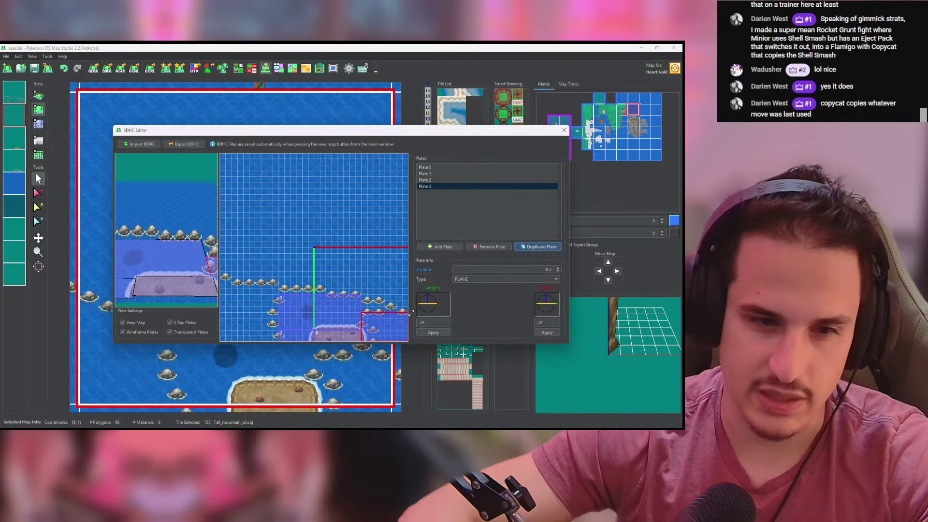
pyautogui.moveTo(196, 239); pyautogui.dragTo(142, 187, button='right')
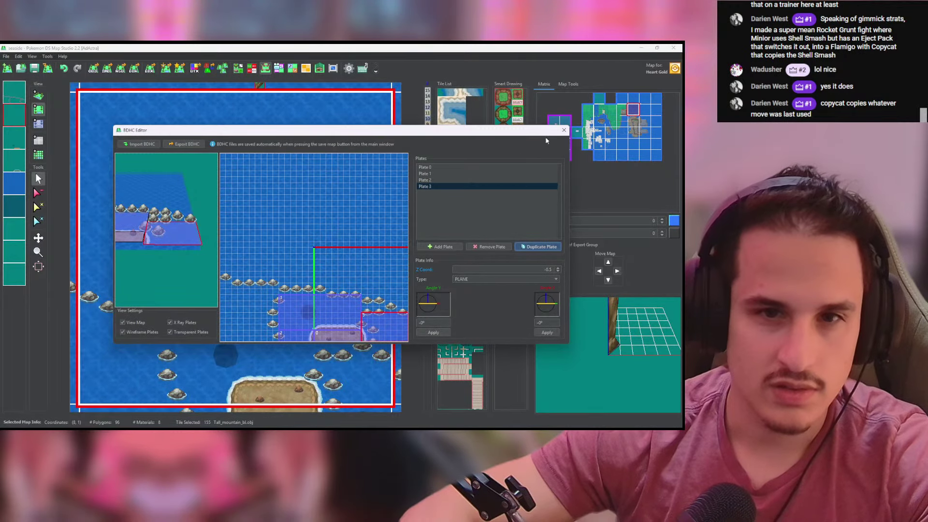
pyautogui.click(563, 131)
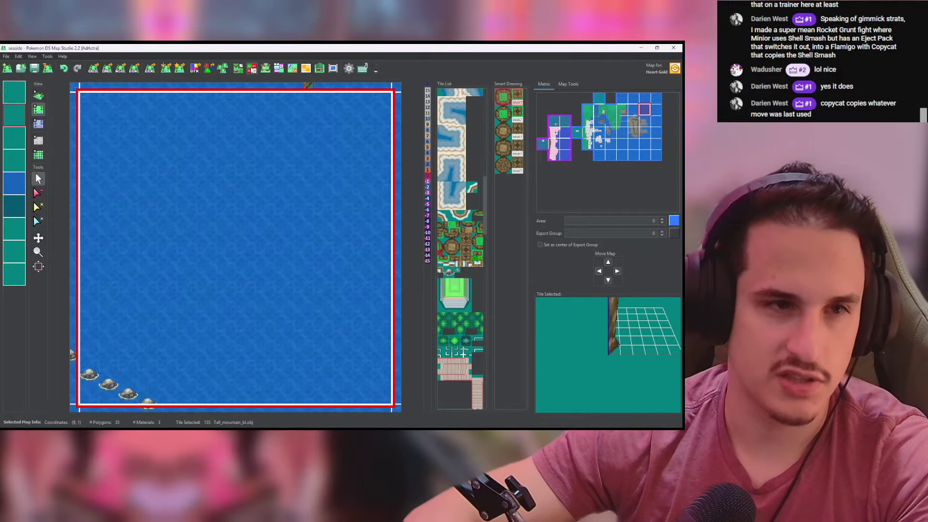
# Step: Open the BDHC editor for the sea map to the east, place the first plate in its southwestern corner, and set its Z coordinate to -0.5
pyautogui.click(266, 69)
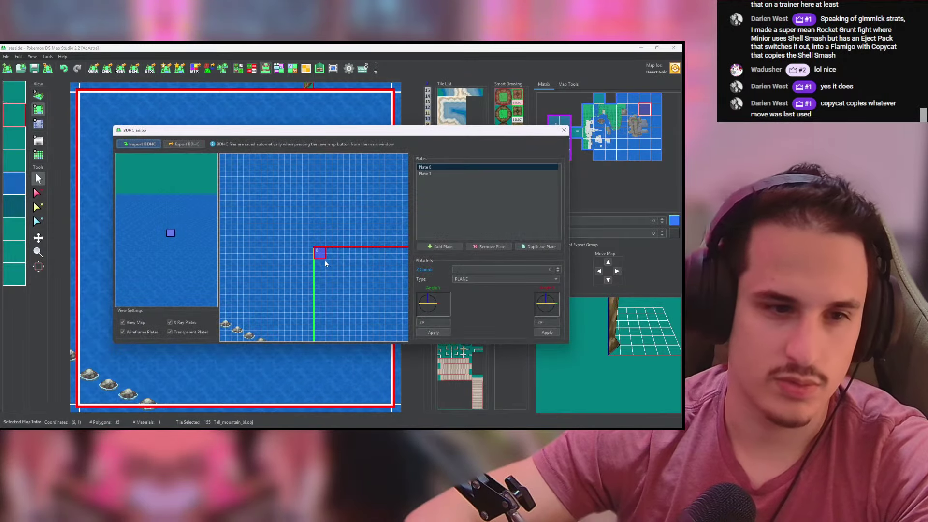
pyautogui.click(555, 272)
pyautogui.write('-0')
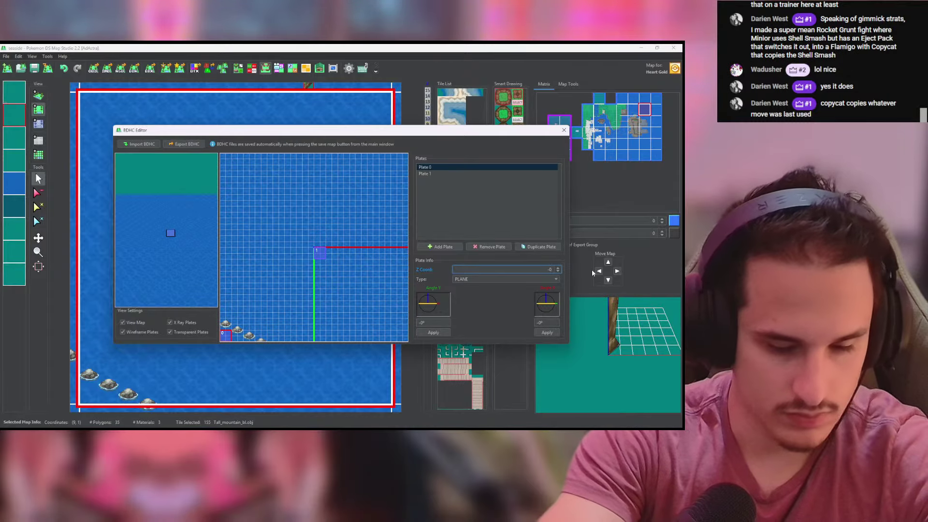
pyautogui.write('.5')
pyautogui.press('Return')
# Step: Stretch the corner plate over the row of rocks, remove the spare plate, and close the BDHC editor and save the map
pyautogui.scroll(-3, 161, 264)
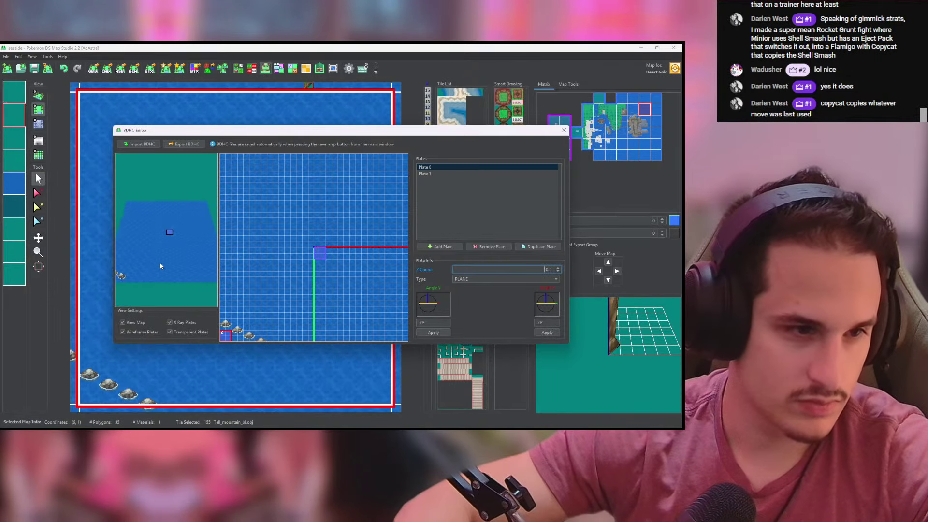
pyautogui.moveTo(161, 265); pyautogui.dragTo(201, 235)
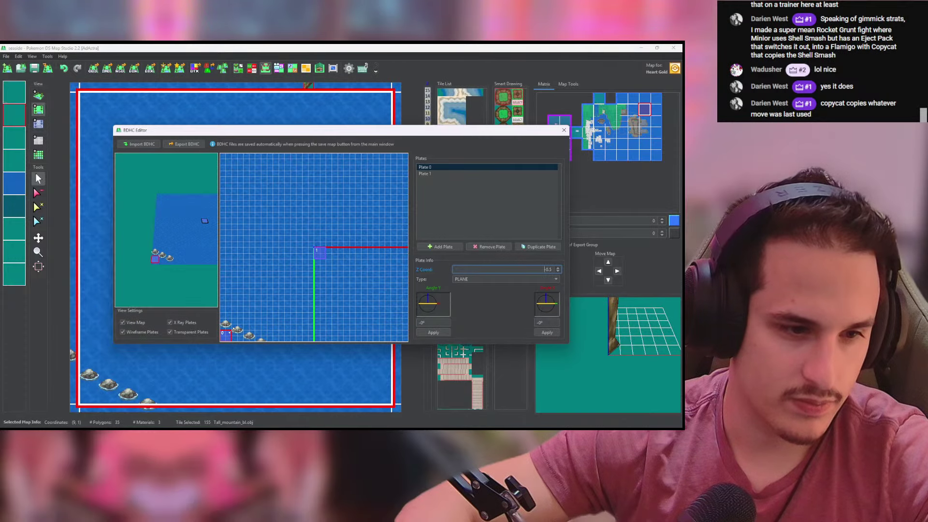
pyautogui.moveTo(231, 329); pyautogui.dragTo(266, 318)
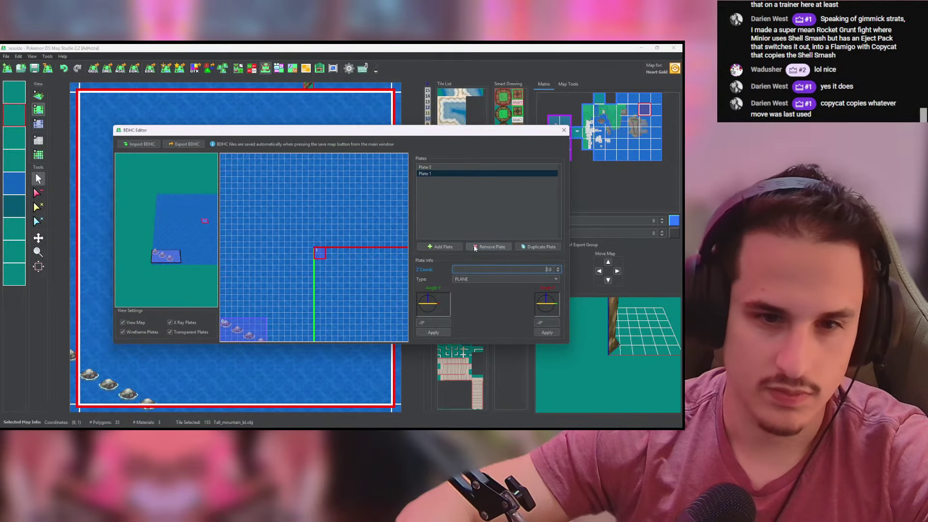
pyautogui.click(489, 247)
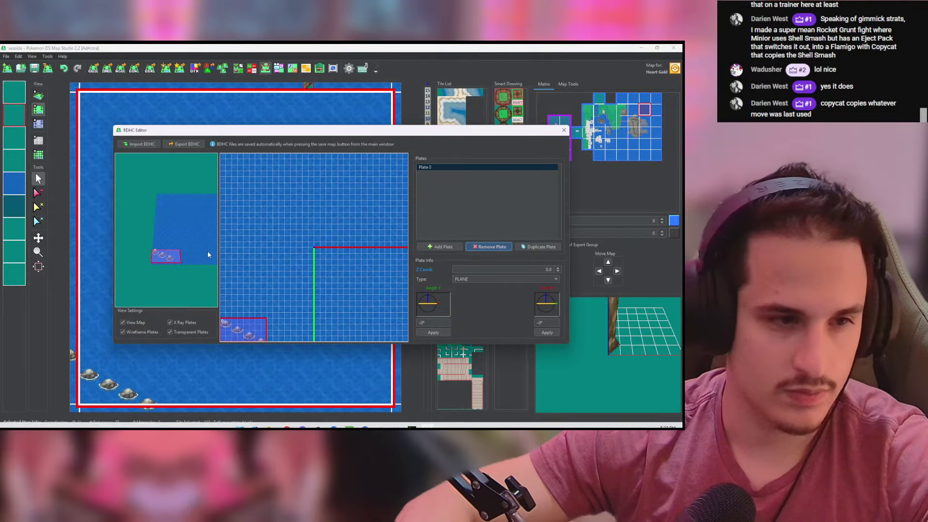
pyautogui.moveTo(207, 251); pyautogui.dragTo(190, 231)
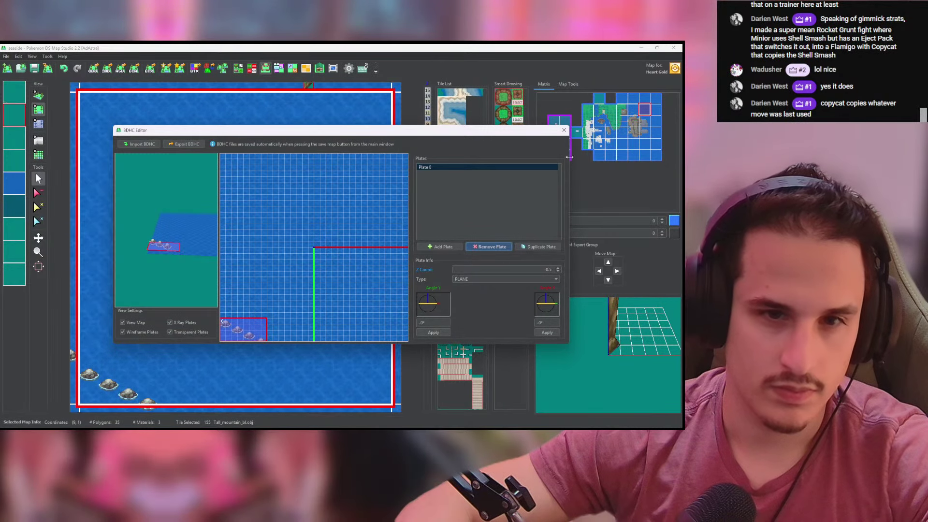
pyautogui.click(563, 130)
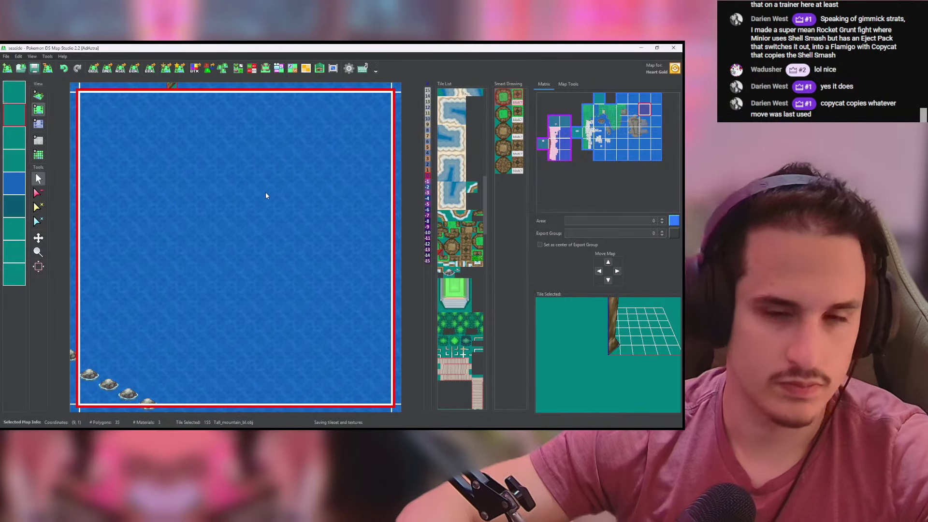
# Step: Open the BDHC editor for the building map to the south and fit the first plate over the sandy ledge at its northwestern edge
pyautogui.click(265, 68)
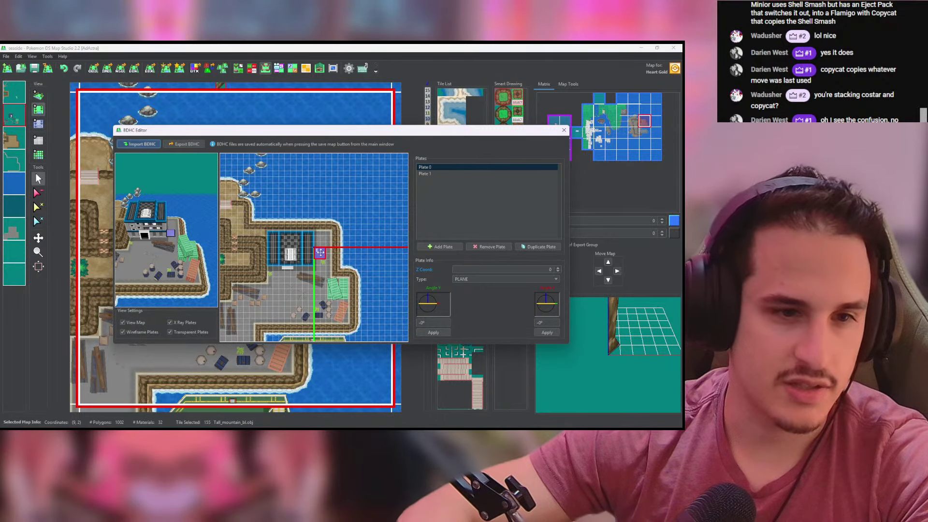
pyautogui.moveTo(321, 252); pyautogui.dragTo(270, 271)
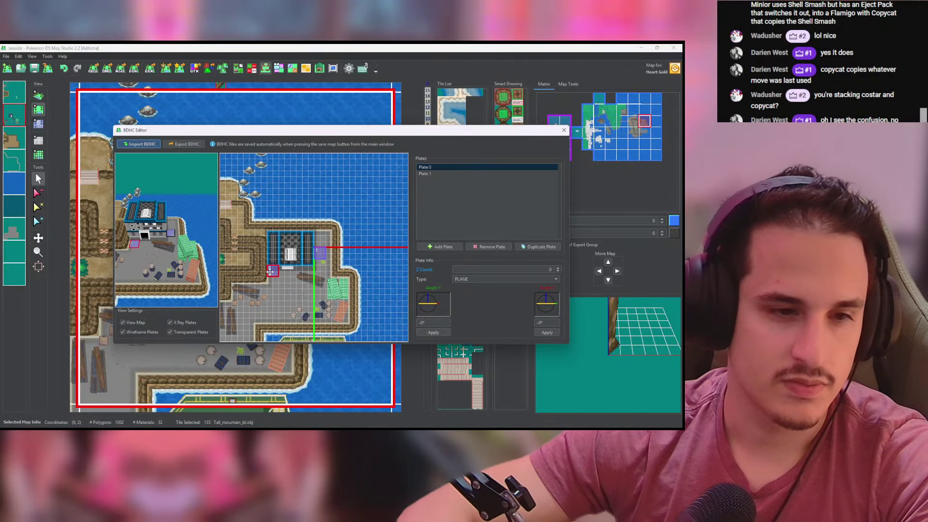
pyautogui.moveTo(326, 254); pyautogui.dragTo(301, 291)
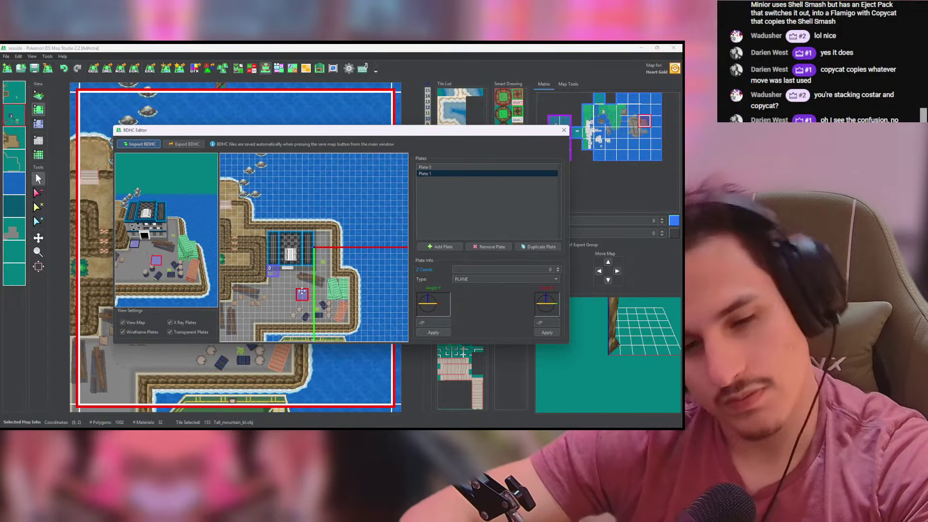
pyautogui.moveTo(273, 270)
pyautogui.mouseDown()
pyautogui.moveTo(318, 242)
pyautogui.moveTo(238, 205)
pyautogui.moveTo(225, 185)
pyautogui.moveTo(238, 200)
pyautogui.mouseUp()
pyautogui.moveTo(137, 215); pyautogui.dragTo(186, 241)
pyautogui.scroll(5, 186, 241)
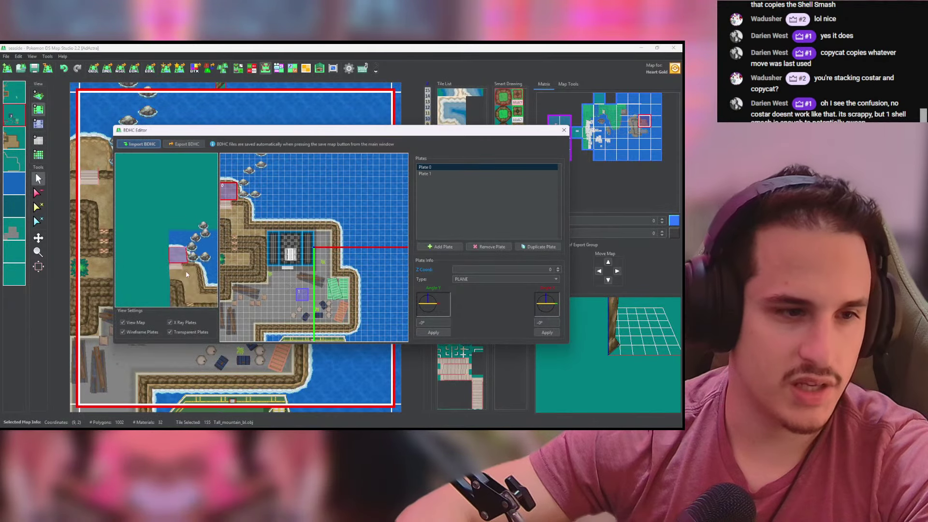
pyautogui.moveTo(186, 241); pyautogui.dragTo(189, 265, button='right')
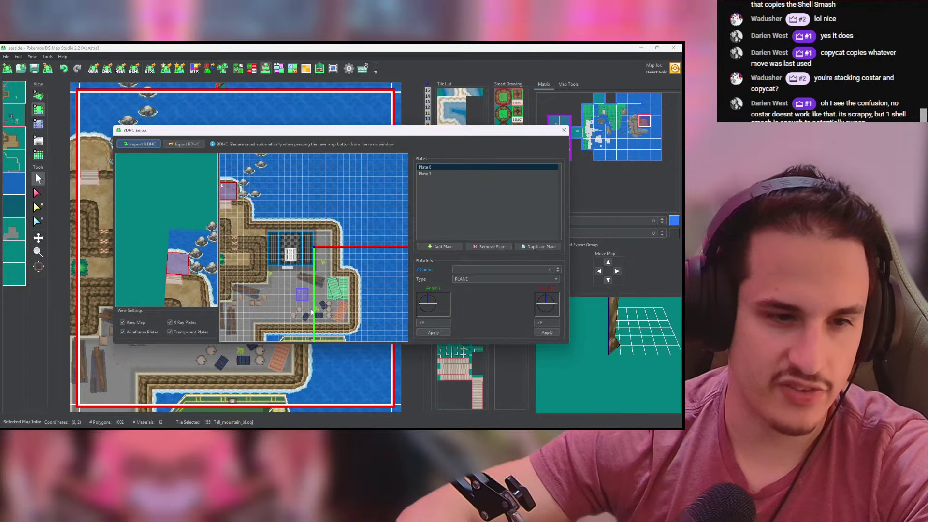
# Step: Fit the second plate over the short stairs just south of the sandy ledge and set its type to STAIRS DOWN (+Y)
pyautogui.click(303, 292)
pyautogui.moveTo(303, 292); pyautogui.dragTo(223, 205)
pyautogui.click(483, 279)
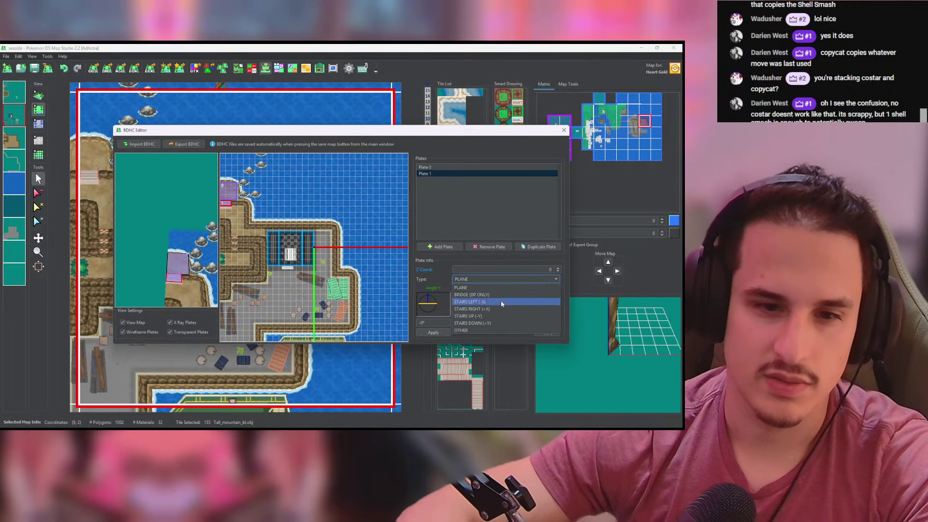
pyautogui.click(489, 323)
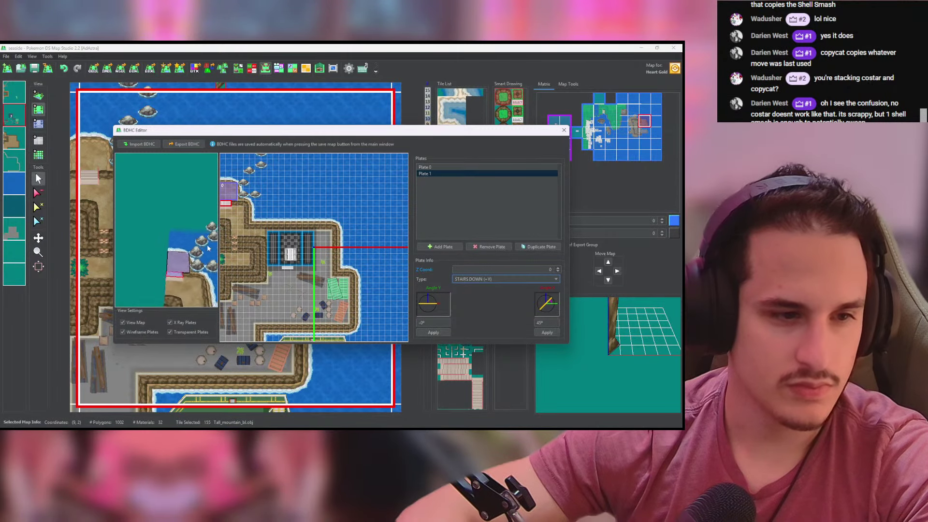
# Step: Duplicate the ledge plate, stretch it over the sandy ground south of the short stairs, and set its Z coordinate to 1.0
pyautogui.click(227, 188)
pyautogui.click(543, 248)
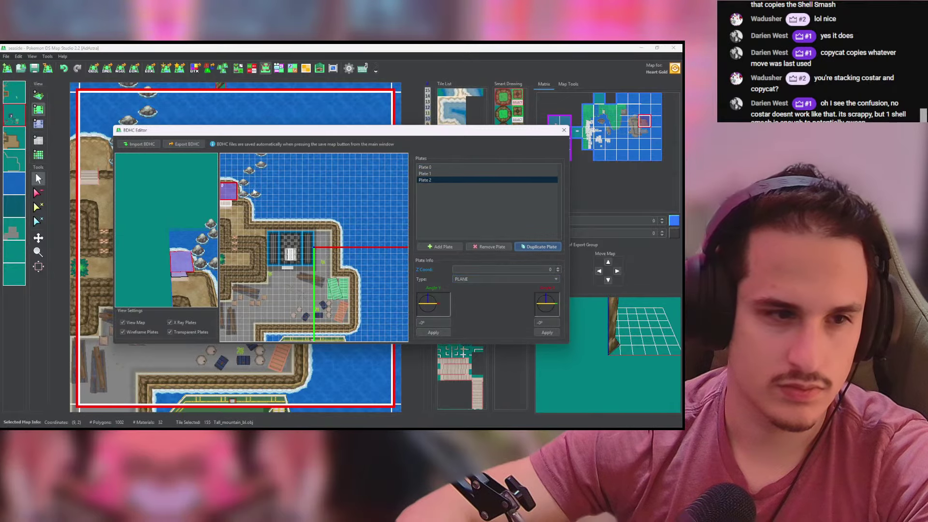
pyautogui.moveTo(226, 192); pyautogui.dragTo(223, 220)
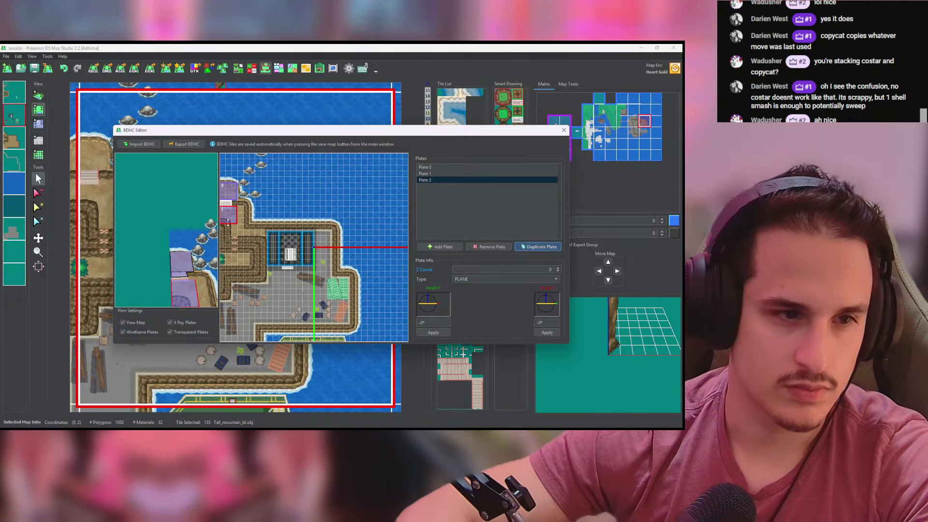
pyautogui.moveTo(238, 224); pyautogui.dragTo(269, 238)
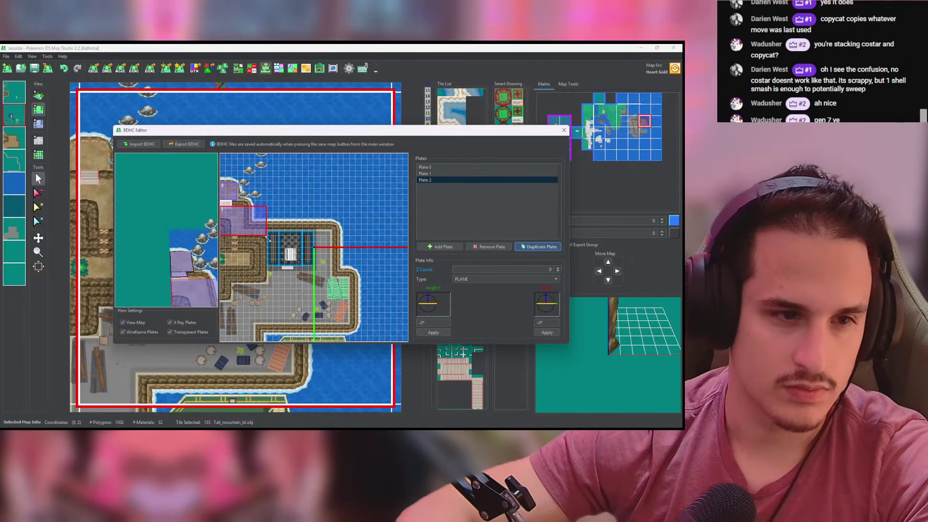
pyautogui.moveTo(187, 267); pyautogui.dragTo(165, 214)
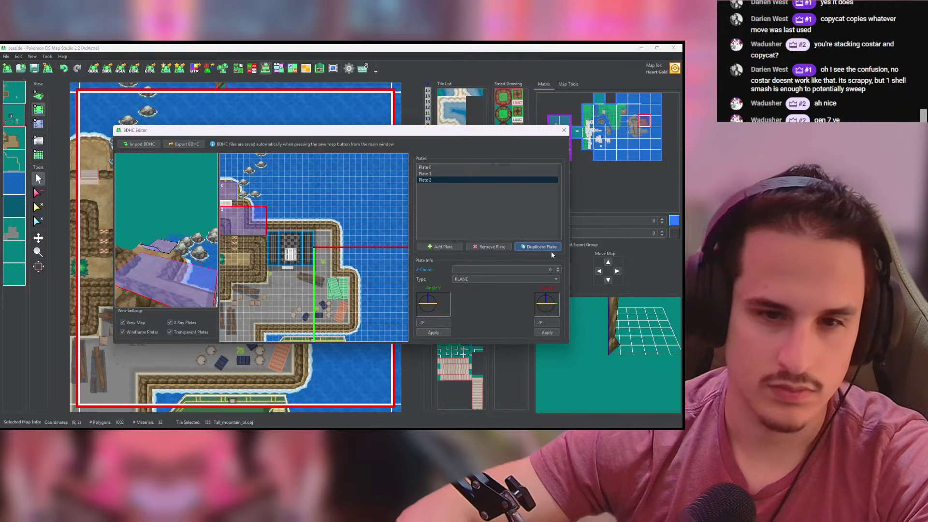
pyautogui.click(558, 267)
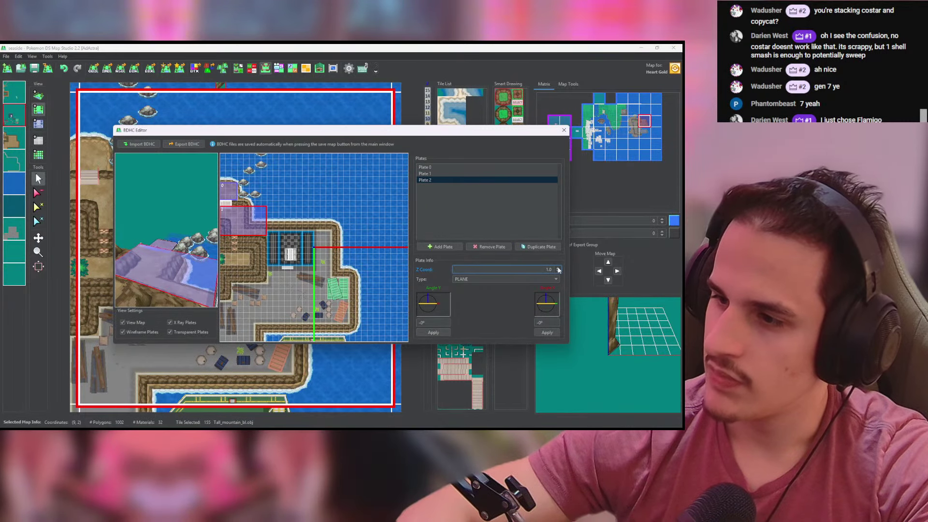
# Step: Add a plate over the narrow stairs leading south, set its type to STAIRS DOWN (+Y), and raise its Z coordinate
pyautogui.moveTo(184, 276); pyautogui.dragTo(198, 230)
pyautogui.click(440, 246)
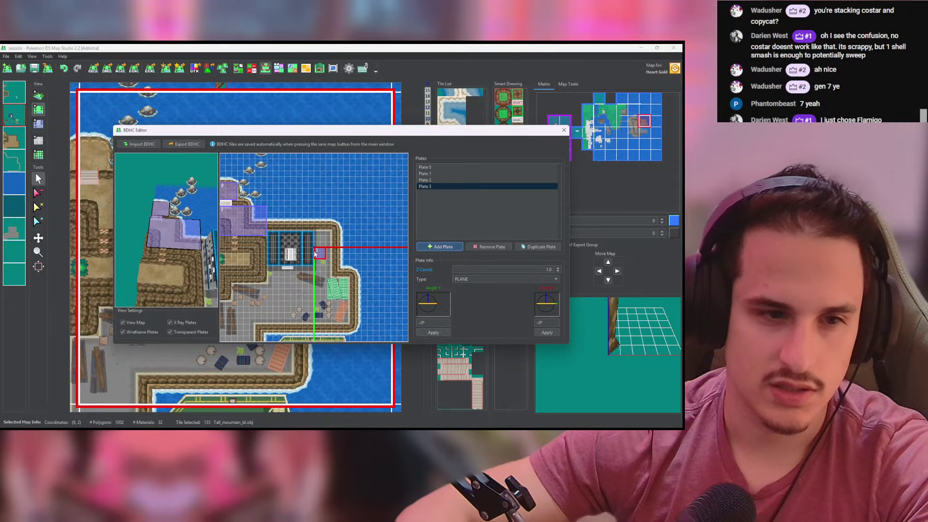
pyautogui.moveTo(316, 252); pyautogui.dragTo(235, 252)
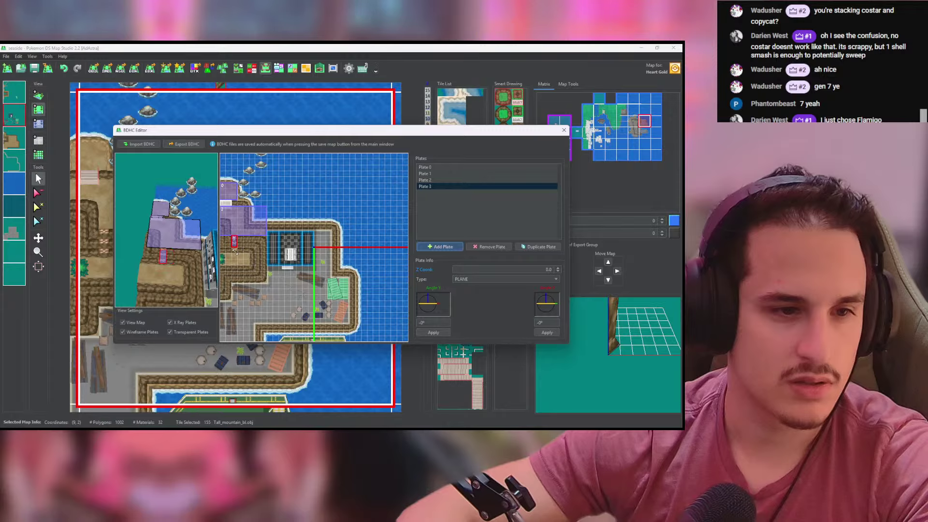
pyautogui.click(468, 280)
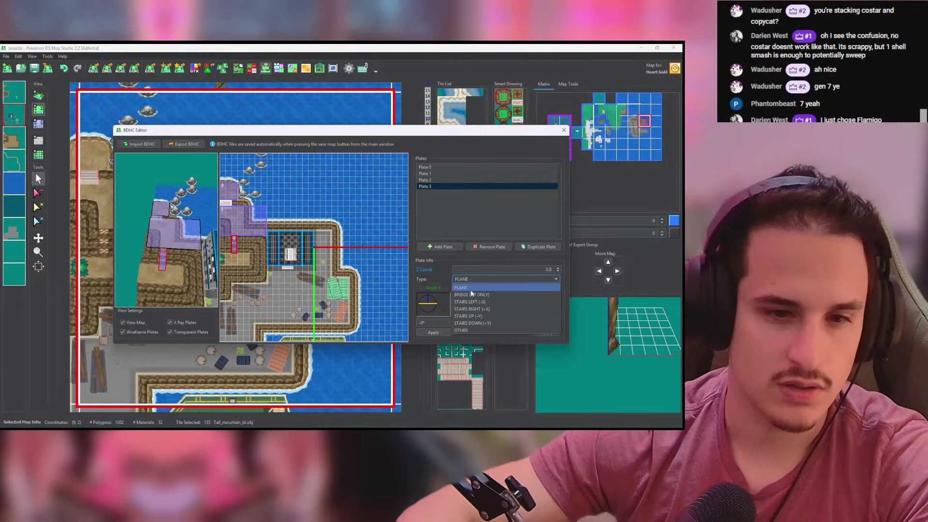
pyautogui.click(481, 324)
pyautogui.click(558, 269)
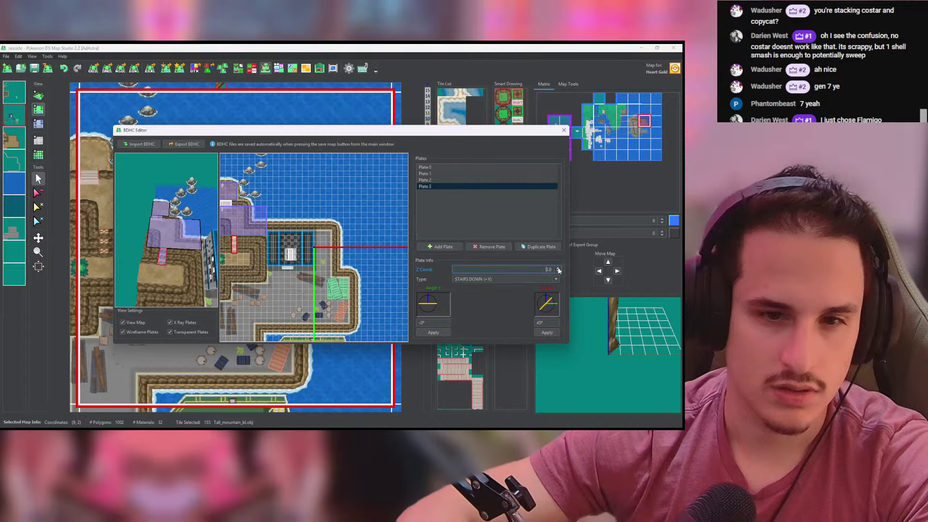
# Step: Duplicate the sandy ground plate, fit it over the cliff terrace south of the narrow stairs, and raise its Z coordinate to the terrace's height
pyautogui.click(425, 180)
pyautogui.click(537, 246)
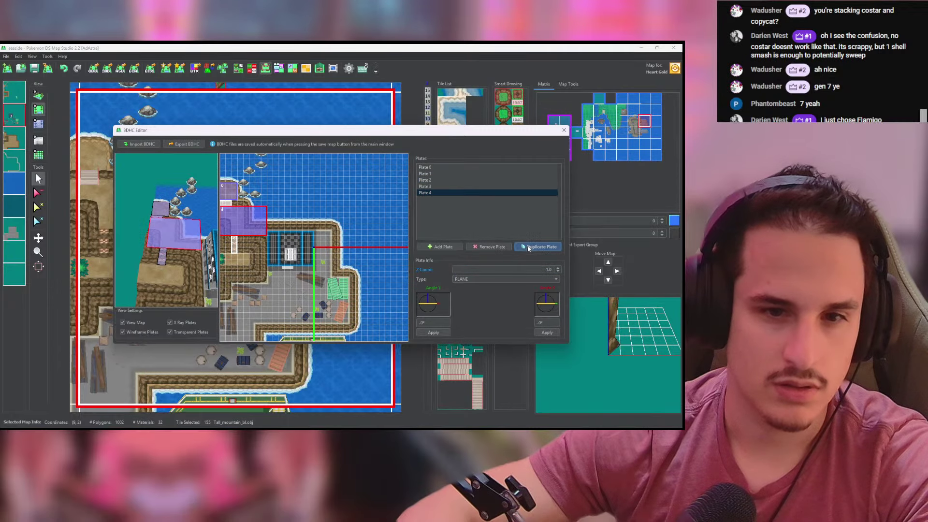
pyautogui.moveTo(240, 211); pyautogui.dragTo(248, 264)
pyautogui.moveTo(182, 275); pyautogui.dragTo(183, 259)
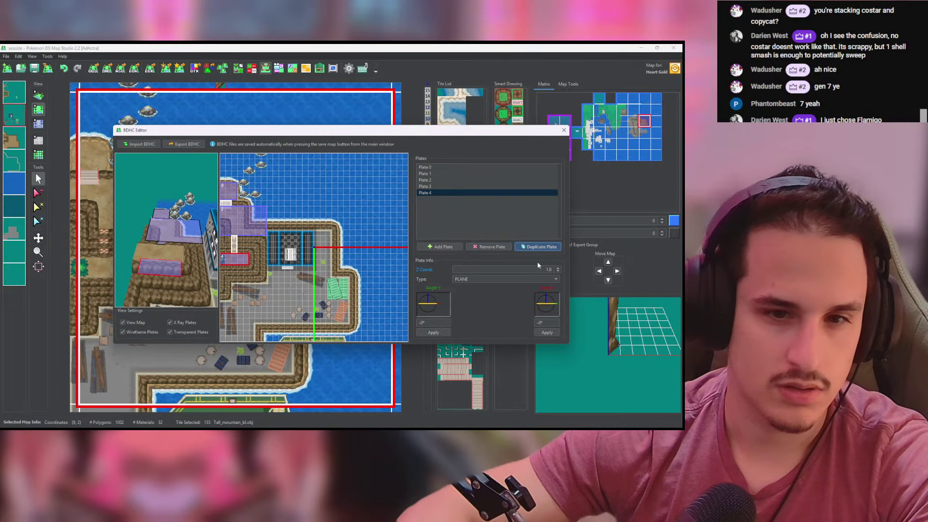
pyautogui.click(559, 268)
pyautogui.click(558, 269)
pyautogui.click(558, 269)
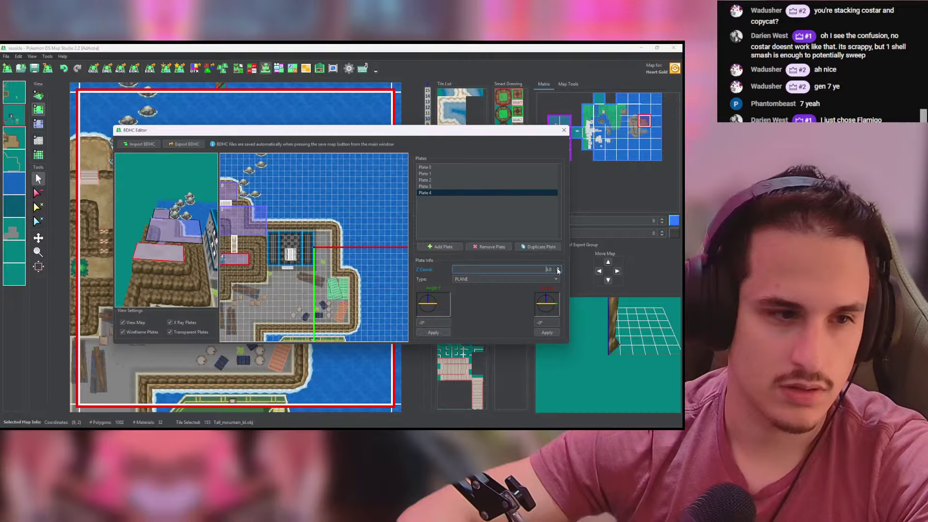
# Step: Duplicate the sandy ground plate and stretch the copy over the paved yard around the building, keeping Z coordinate 1.0
pyautogui.click(260, 221)
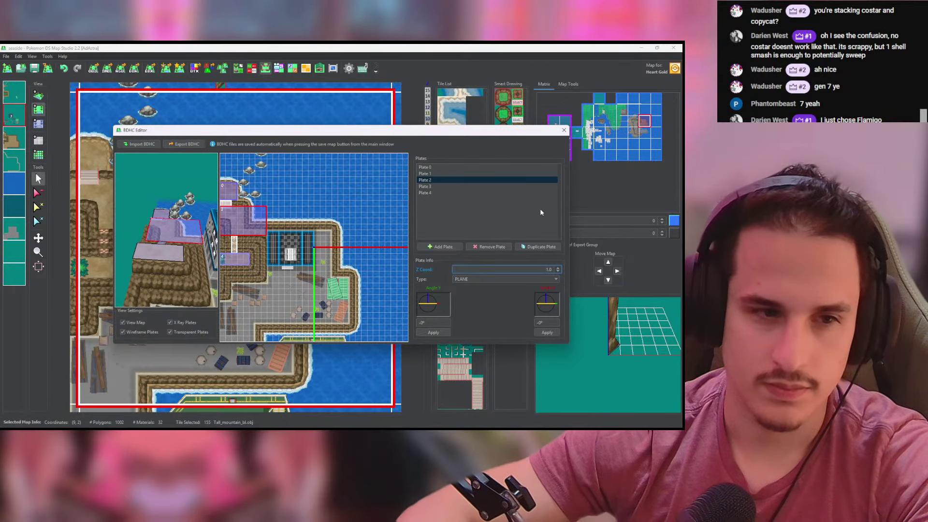
pyautogui.click(543, 248)
pyautogui.moveTo(246, 222); pyautogui.dragTo(349, 324)
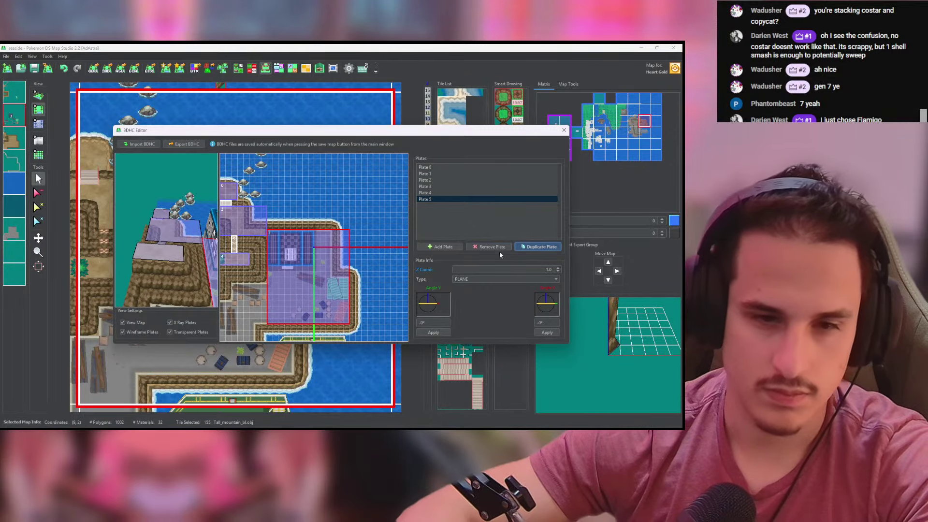
# Step: Duplicate the yard plate, fit it over the paved ground southwest of the building below the cliff terrace, and close the BDHC editor
pyautogui.click(534, 248)
pyautogui.moveTo(313, 268); pyautogui.dragTo(265, 286)
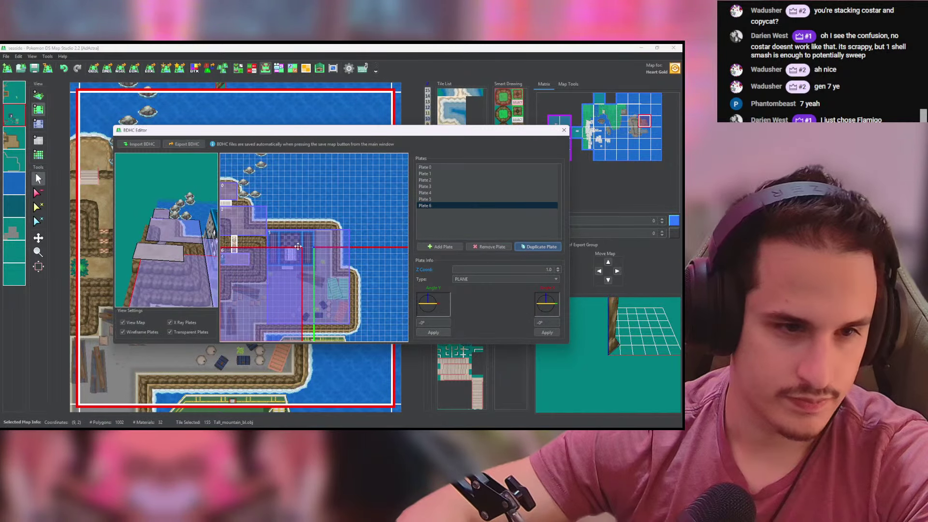
pyautogui.moveTo(301, 248); pyautogui.dragTo(264, 279)
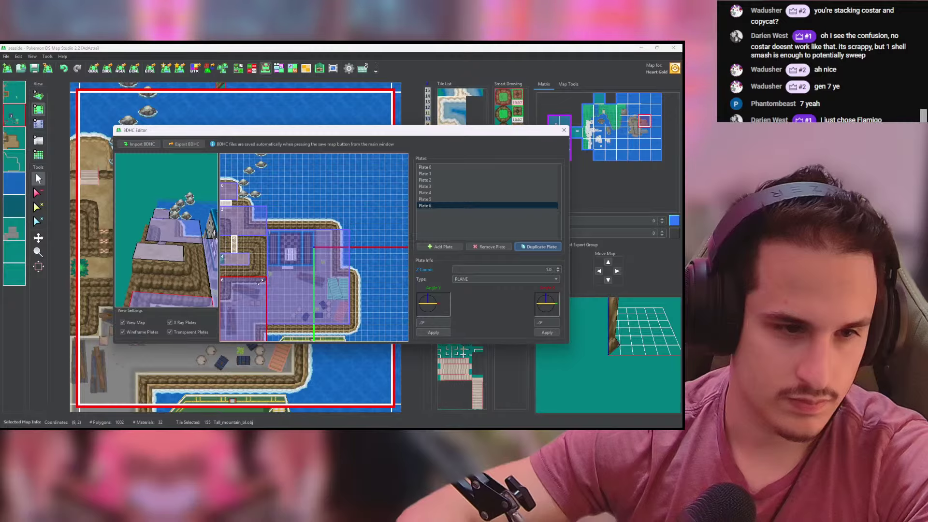
pyautogui.moveTo(194, 271); pyautogui.dragTo(166, 204)
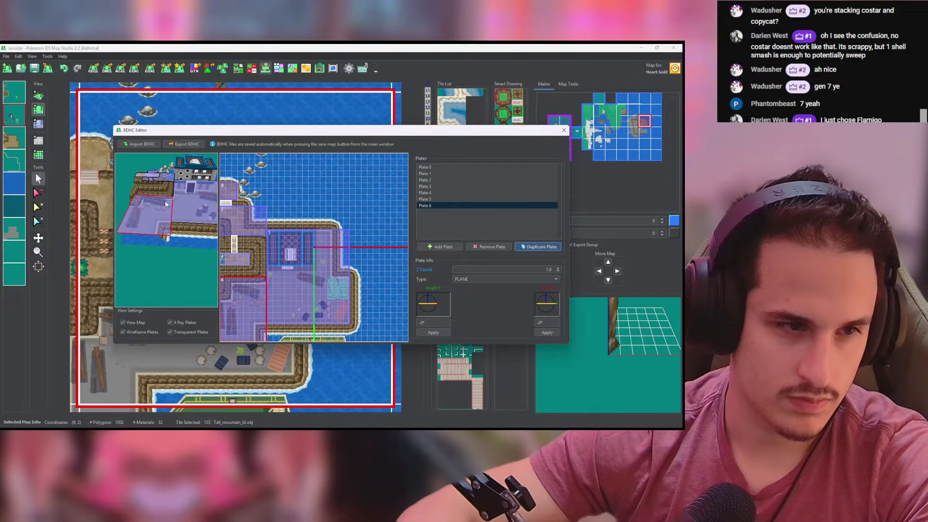
pyautogui.scroll(-3, 167, 205)
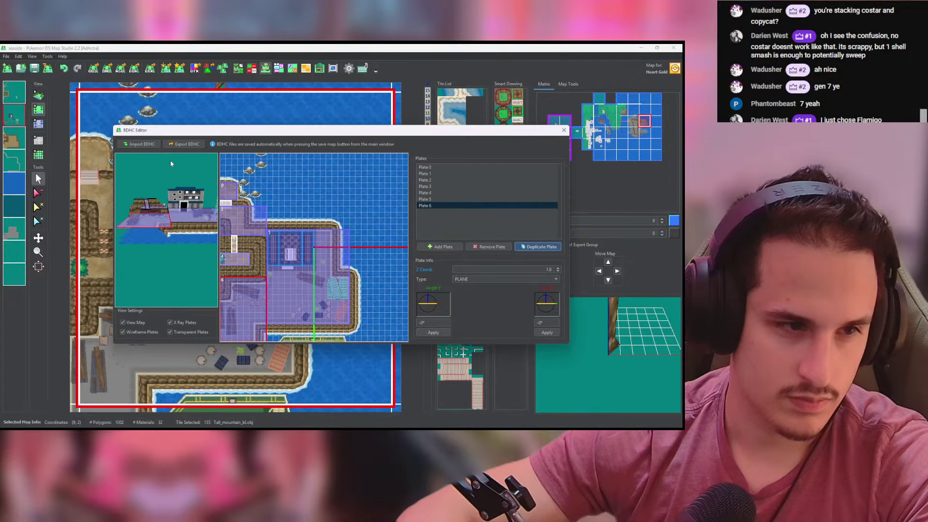
pyautogui.click(563, 130)
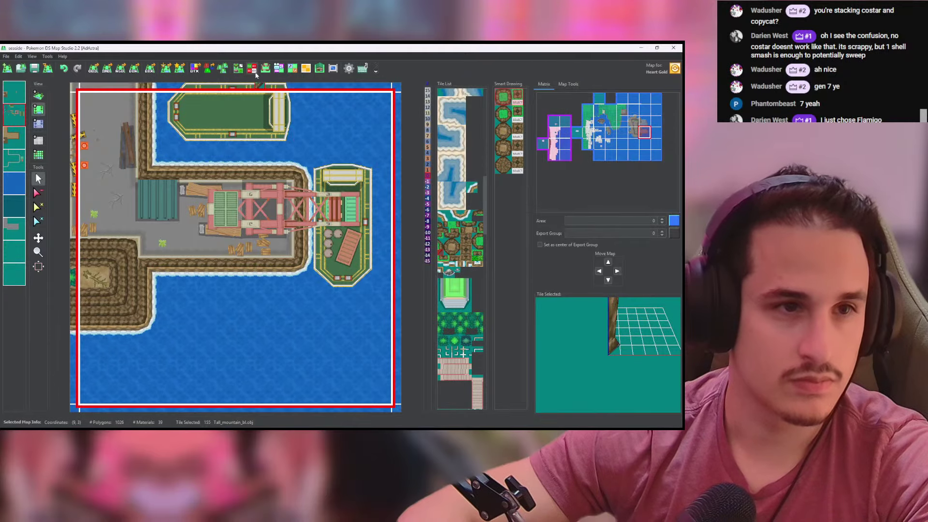
# Step: Open the crane dock map's height plates, set the first plate's Z coordinate to 1.0, and stretch it over the paved ground along the west edge
pyautogui.click(265, 68)
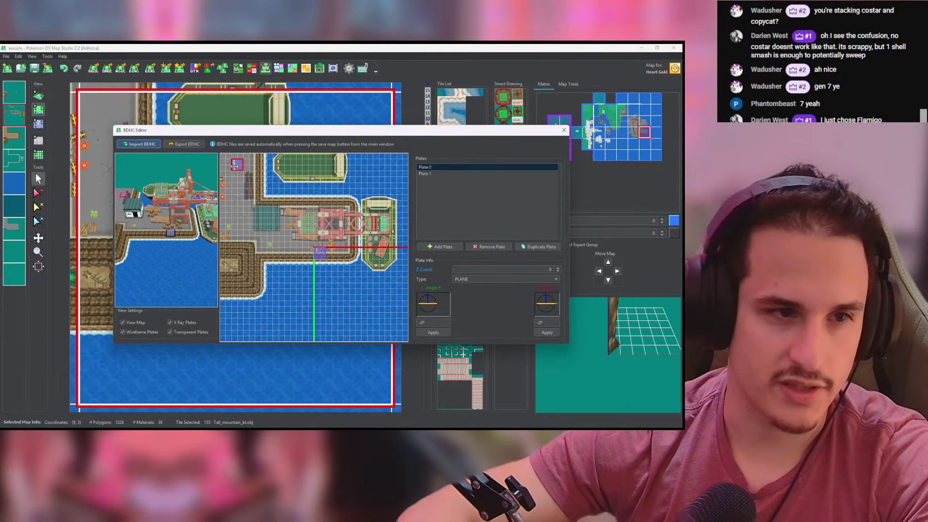
pyautogui.moveTo(138, 186); pyautogui.dragTo(163, 216)
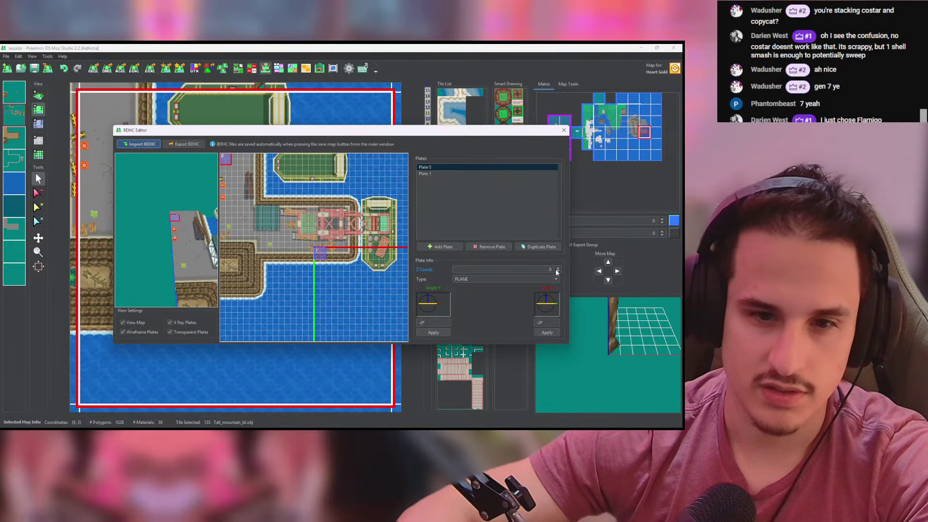
pyautogui.click(557, 269)
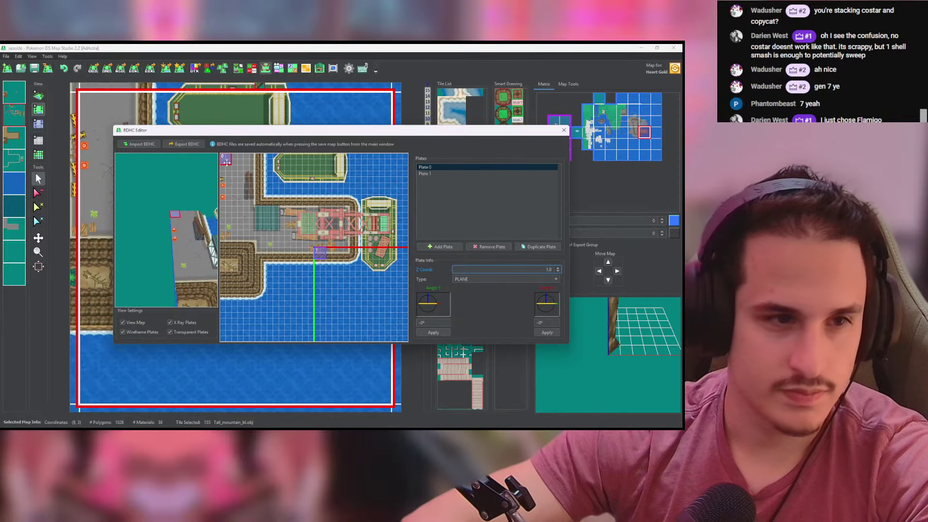
pyautogui.moveTo(227, 163); pyautogui.dragTo(257, 240)
# Step: Fit the second plate over the crane pier, then duplicate it and fit the copy over the boat deck to the north
pyautogui.moveTo(198, 245); pyautogui.dragTo(201, 223)
pyautogui.moveTo(321, 253); pyautogui.dragTo(354, 233)
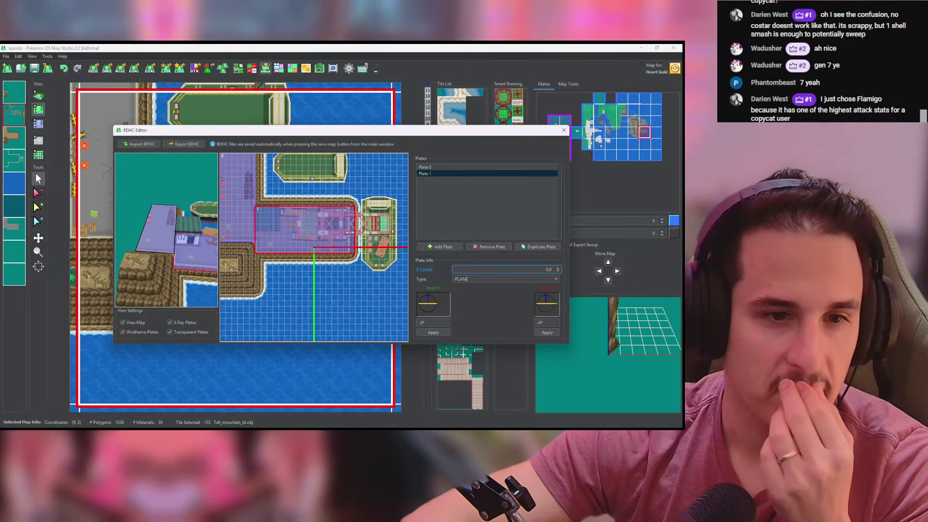
pyautogui.click(538, 247)
pyautogui.moveTo(300, 226); pyautogui.dragTo(323, 162)
pyautogui.moveTo(366, 198); pyautogui.dragTo(342, 177)
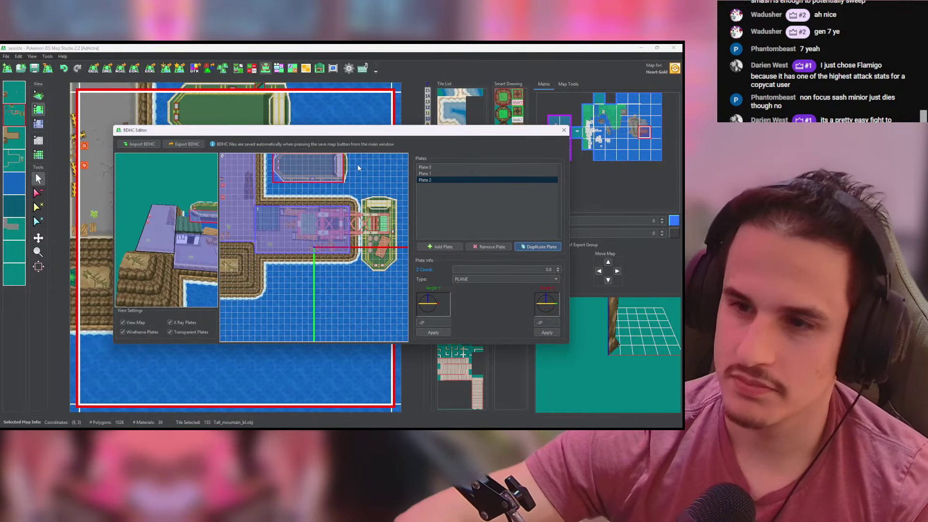
# Step: Raise the boat deck plate to the deck's height by setting its Z coordinate to 1.5
pyautogui.moveTo(160, 228); pyautogui.dragTo(203, 174)
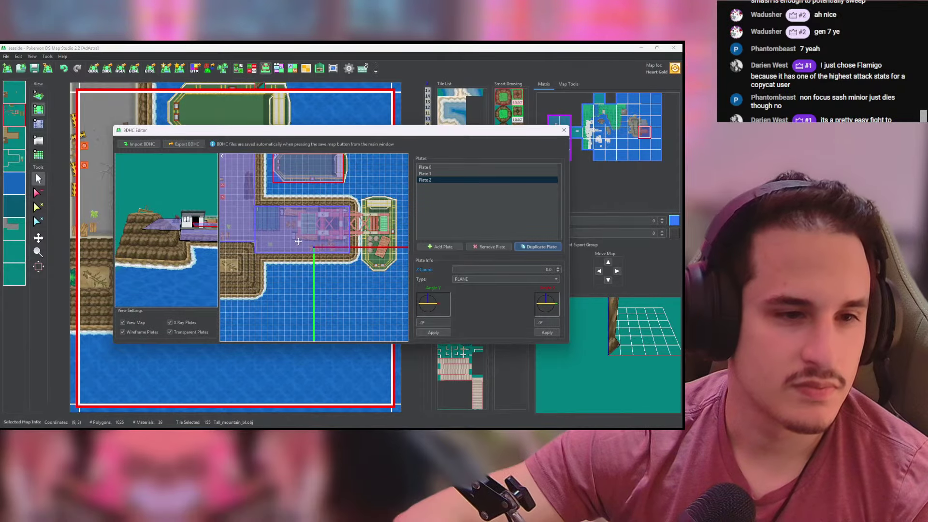
pyautogui.click(425, 173)
pyautogui.click(342, 178)
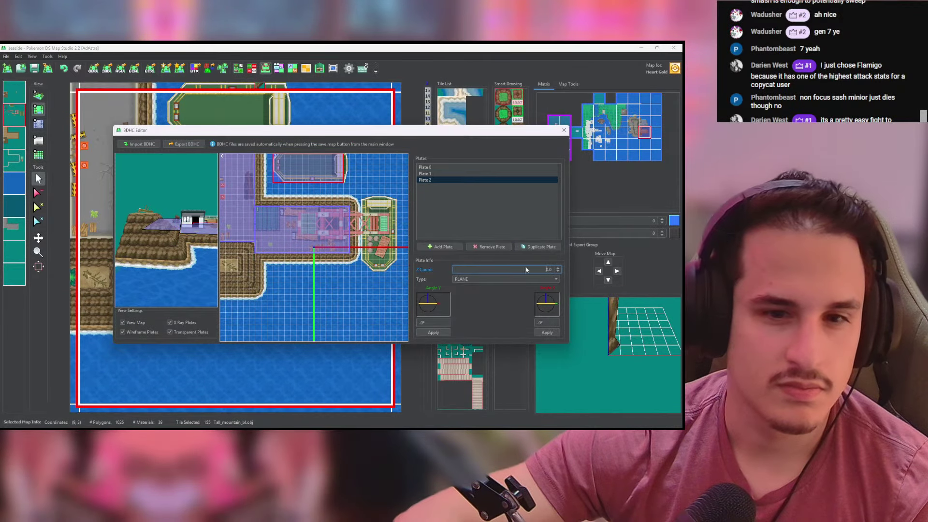
pyautogui.moveTo(155, 228); pyautogui.dragTo(213, 231)
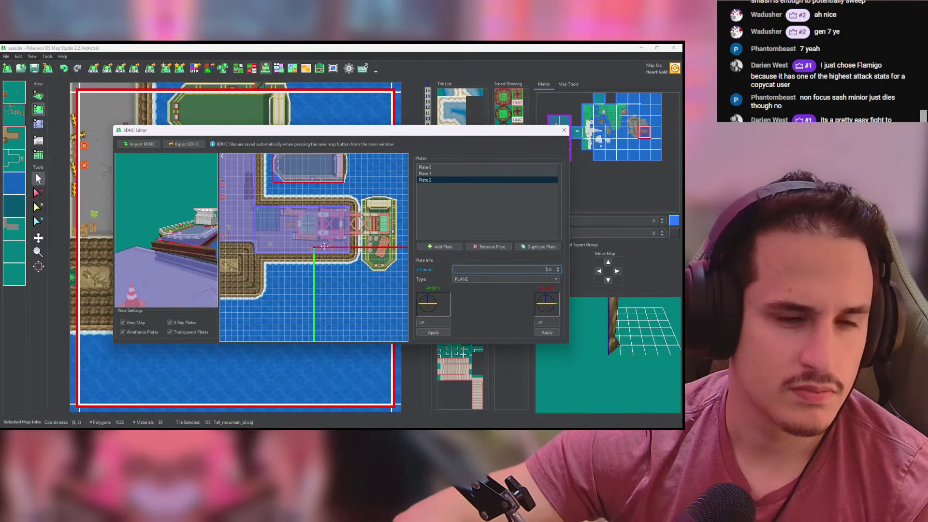
pyautogui.click(557, 268)
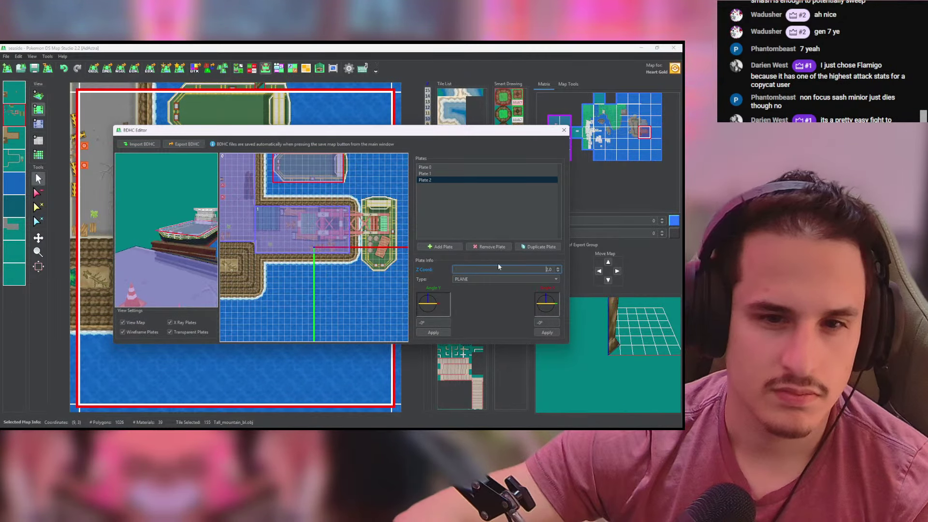
pyautogui.moveTo(203, 228)
pyautogui.mouseDown()
pyautogui.moveTo(183, 233)
pyautogui.moveTo(191, 231)
pyautogui.mouseUp()
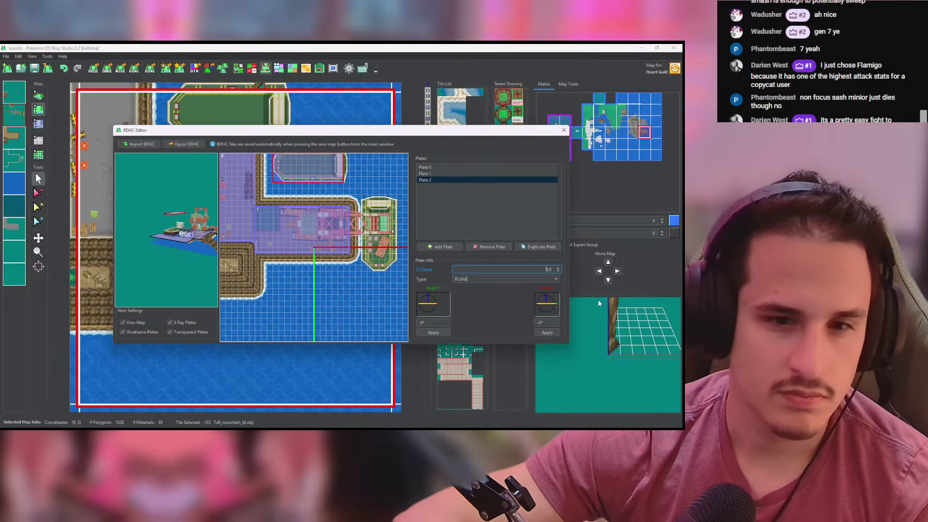
pyautogui.scroll(6, 549, 270)
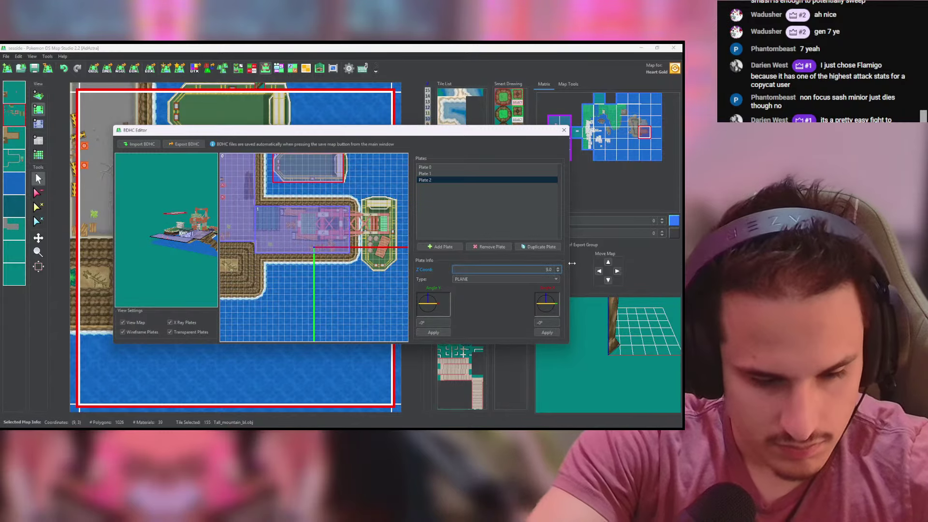
pyautogui.write('1.5')
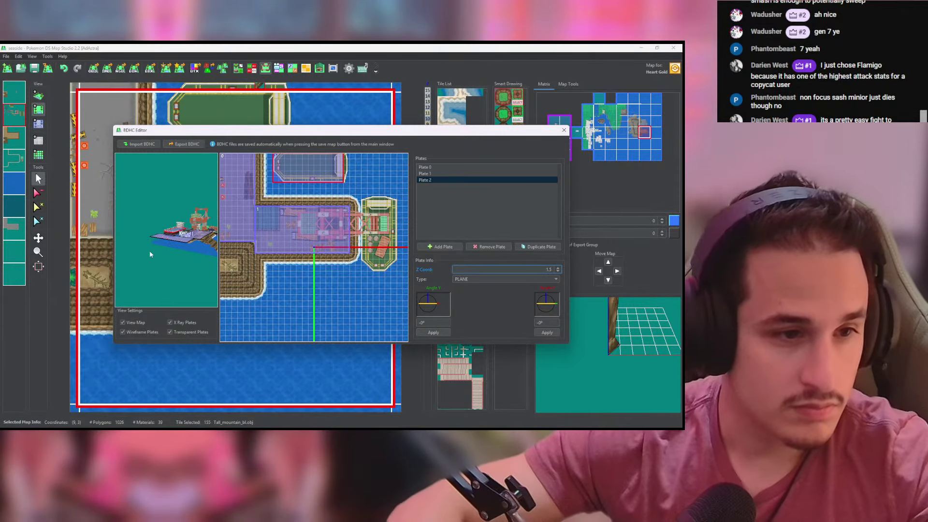
# Step: Check the boat deck plate's height from several angles in 3D, close the BDHC editor, and save the map
pyautogui.scroll(5, 151, 254)
pyautogui.moveTo(152, 254); pyautogui.dragTo(133, 235)
pyautogui.moveTo(219, 264); pyautogui.dragTo(145, 283)
pyautogui.scroll(3, 167, 239)
pyautogui.scroll(-3, 174, 244)
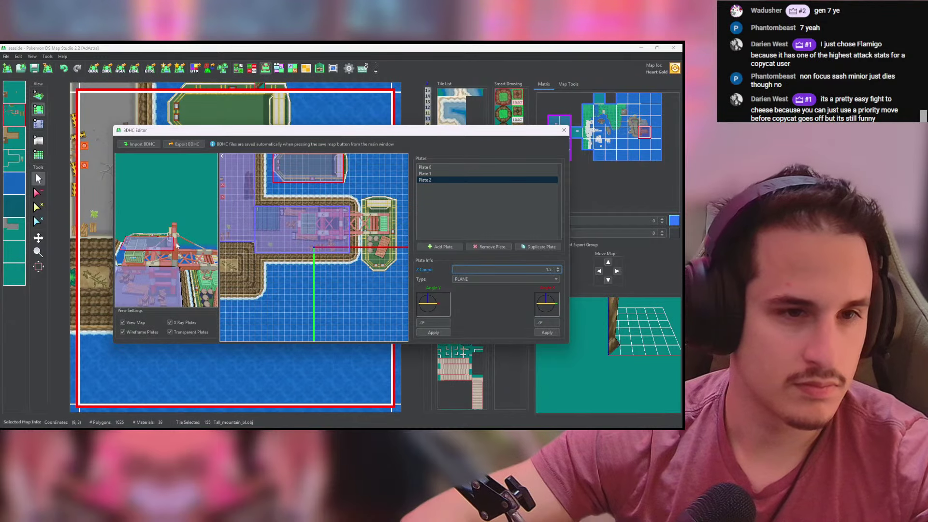
pyautogui.moveTo(177, 246); pyautogui.dragTo(193, 237)
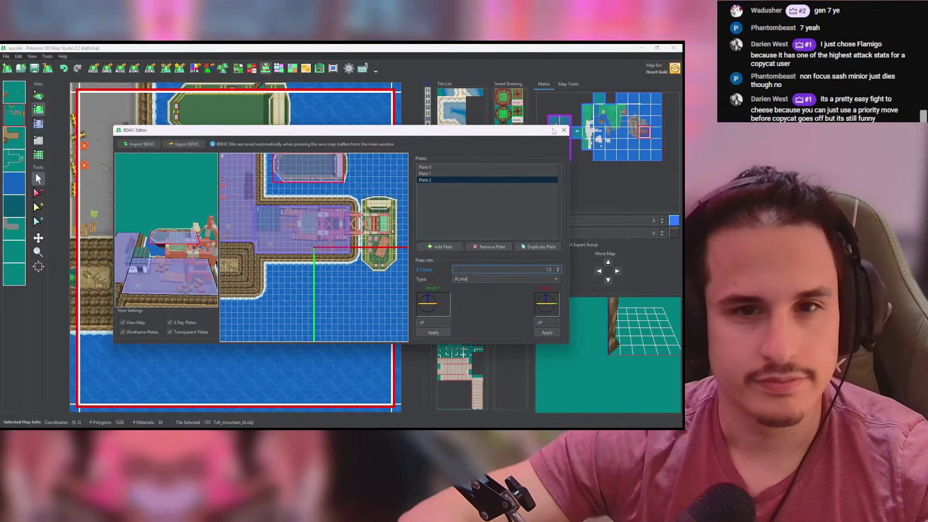
pyautogui.click(564, 130)
pyautogui.click(34, 68)
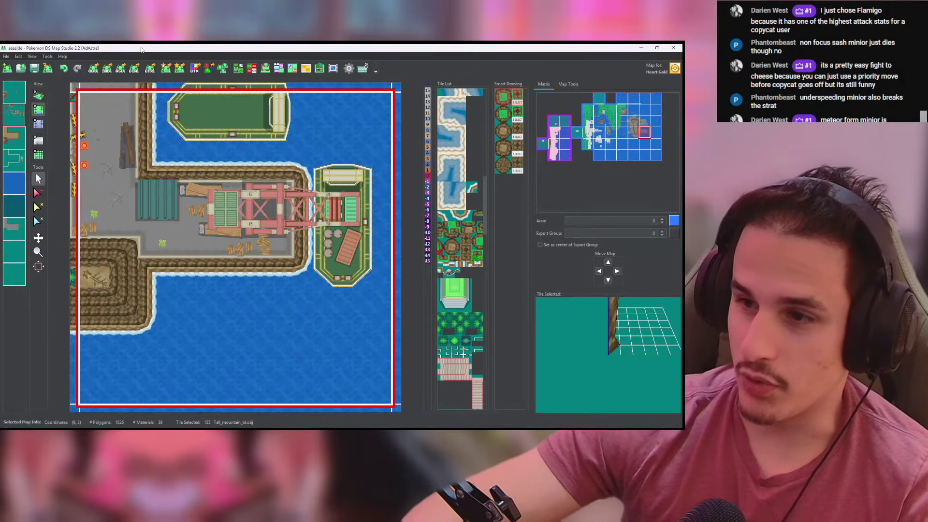
pyautogui.click(34, 68)
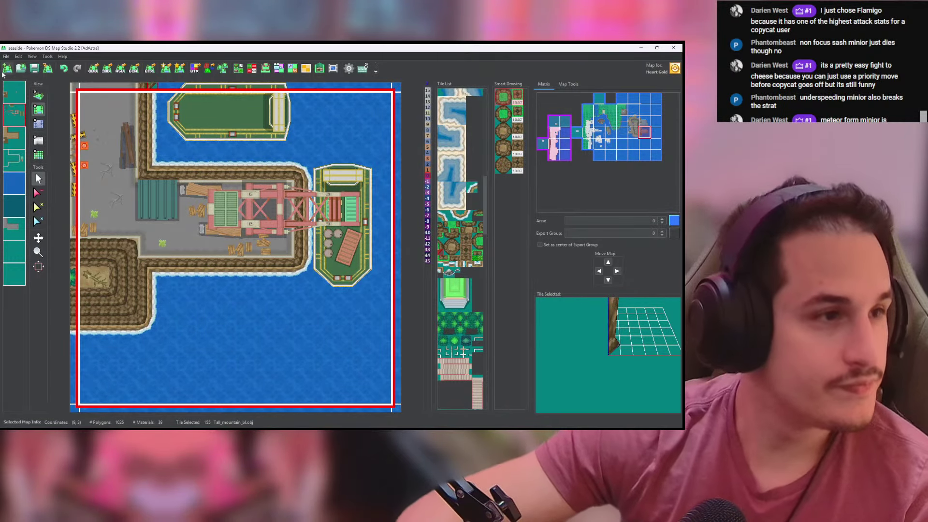
# Step: Look over the coastline in 3D, return to the flat map view, and select the map with the square pool beside the forest
pyautogui.click(39, 96)
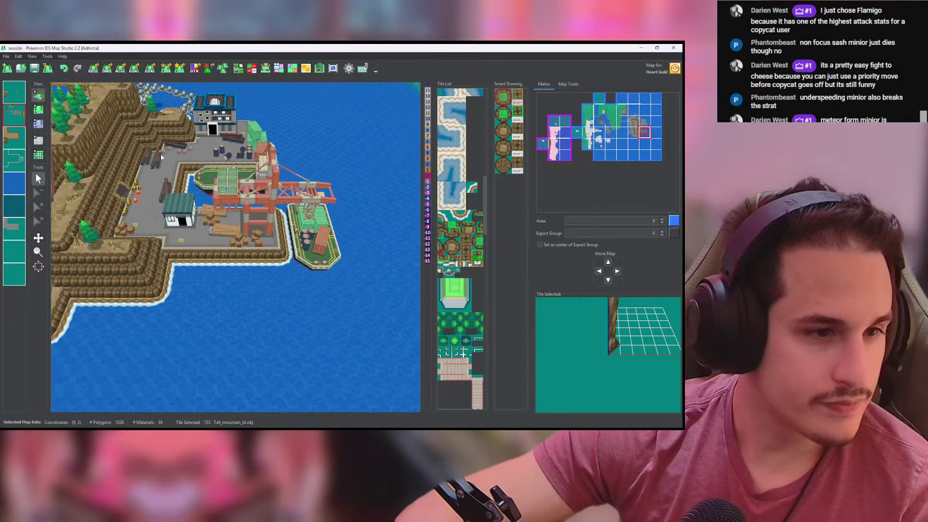
pyautogui.moveTo(275, 271); pyautogui.dragTo(285, 263)
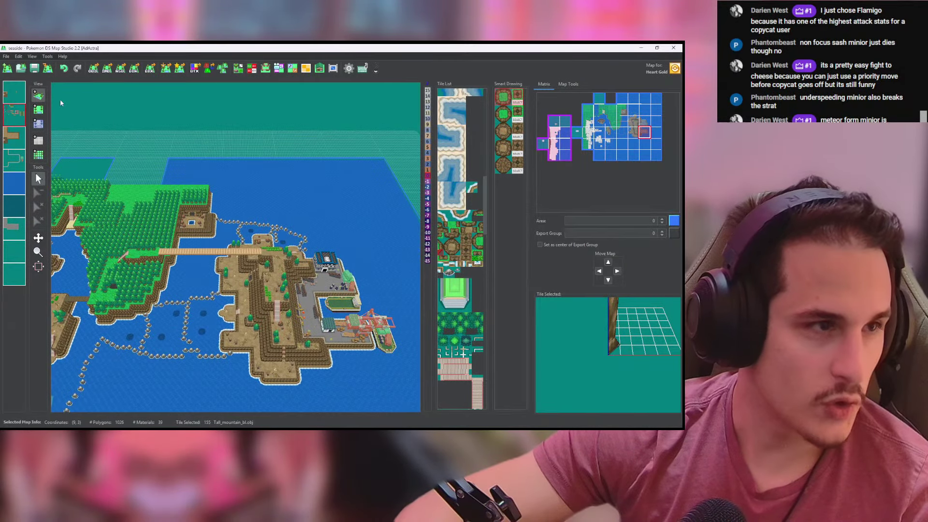
pyautogui.click(39, 110)
pyautogui.click(200, 181)
pyautogui.click(118, 139)
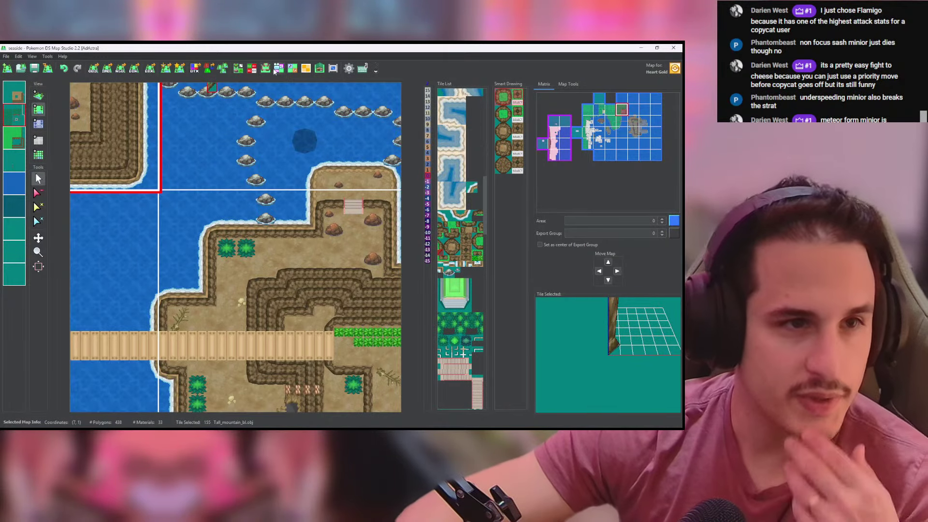
# Step: Open the pool map's height plates, fit the first plate over the square pool, and set its Z coordinate to -0.5
pyautogui.click(266, 69)
pyautogui.moveTo(328, 257)
pyautogui.mouseDown()
pyautogui.moveTo(331, 281)
pyautogui.moveTo(347, 296)
pyautogui.mouseUp()
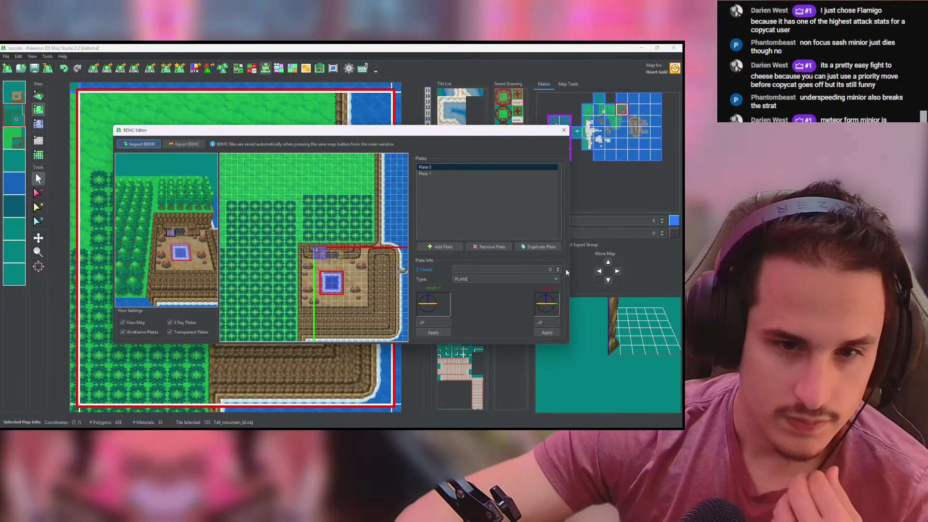
pyautogui.moveTo(543, 269); pyautogui.dragTo(582, 273)
pyautogui.write('.5')
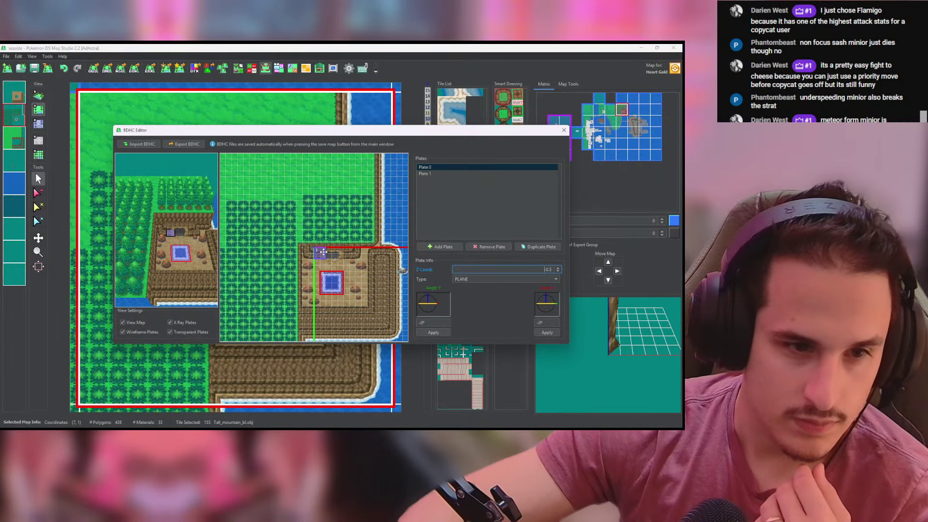
# Step: Fit the second plate over the ground north of the pool, duplicate it to cover the south, east and west sides, and close the BDHC editor
pyautogui.moveTo(322, 252); pyautogui.dragTo(367, 273)
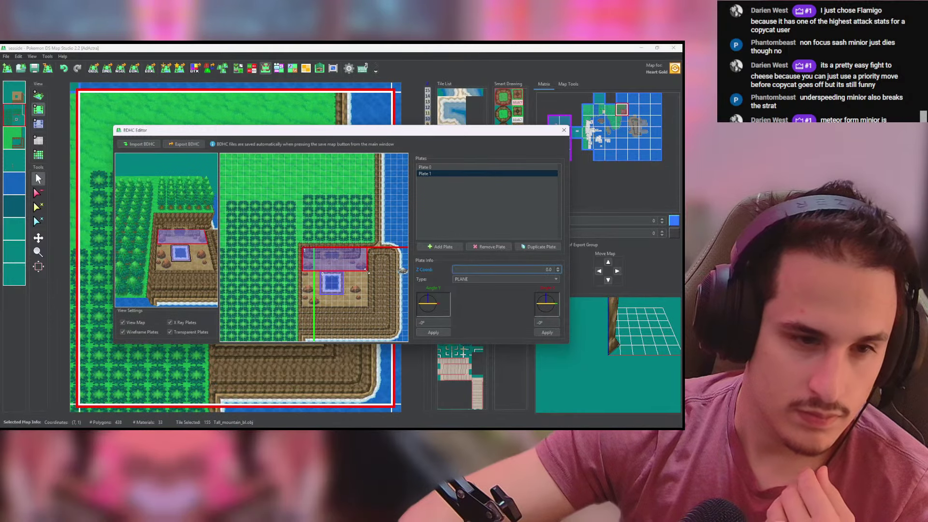
pyautogui.moveTo(173, 274); pyautogui.dragTo(150, 273)
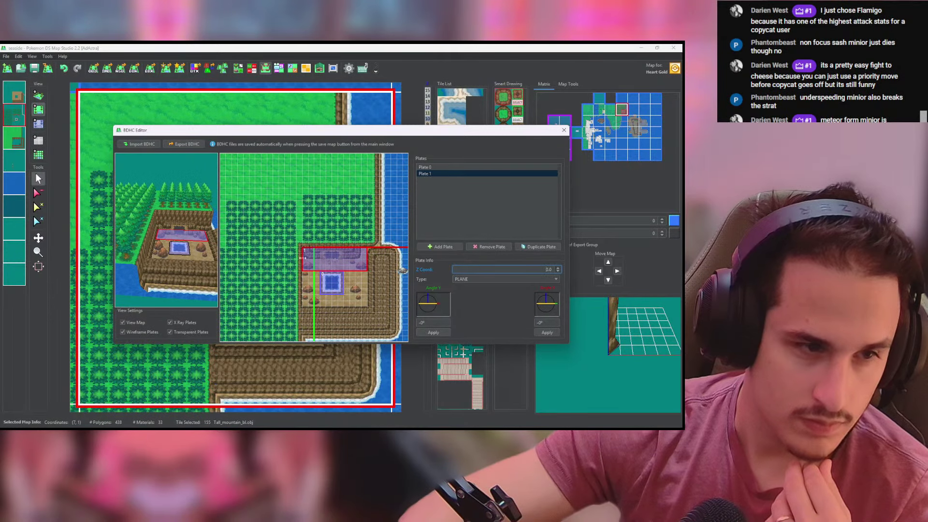
pyautogui.click(541, 247)
pyautogui.moveTo(327, 256); pyautogui.dragTo(303, 284)
pyautogui.click(538, 247)
pyautogui.click(524, 249)
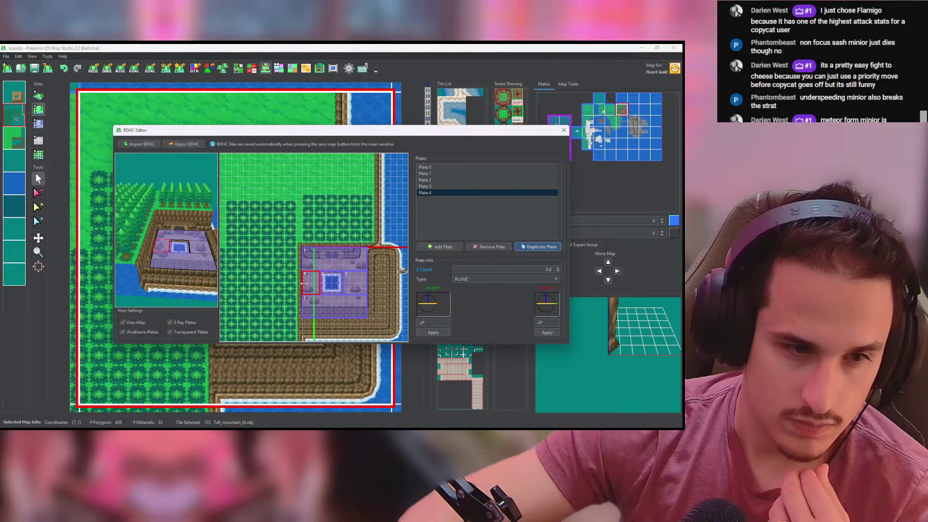
pyautogui.click(557, 132)
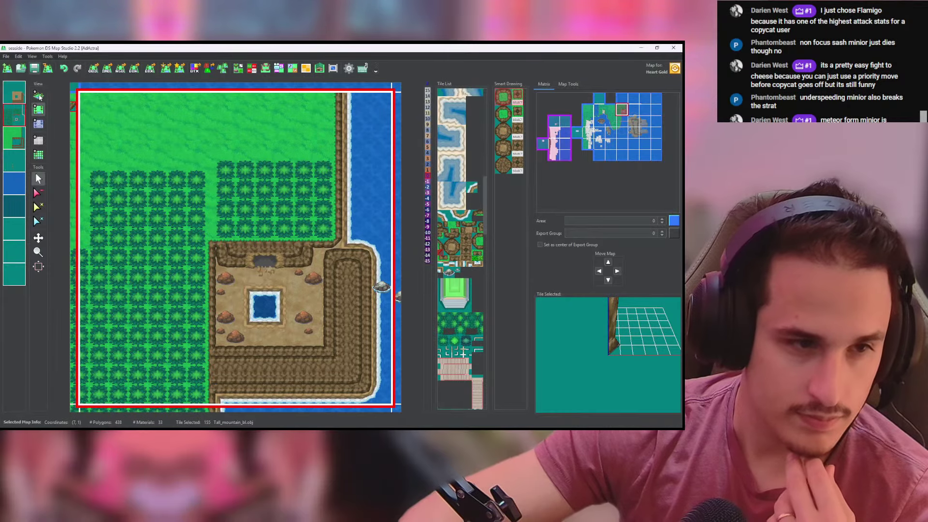
# Step: Examine the whole seaside region in the 3D view
pyautogui.click(38, 96)
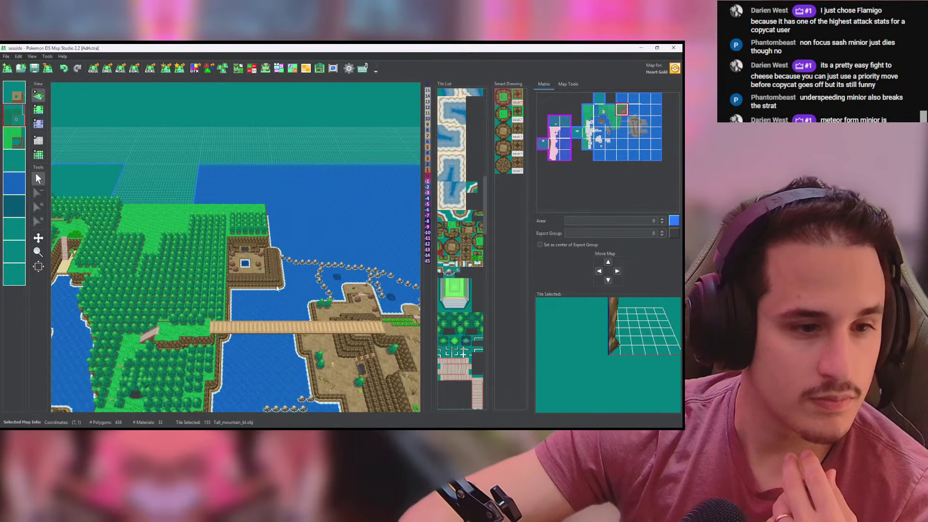
pyautogui.scroll(-6, 276, 289)
pyautogui.moveTo(276, 289); pyautogui.dragTo(329, 237, button='middle')
pyautogui.scroll(-2, 329, 237)
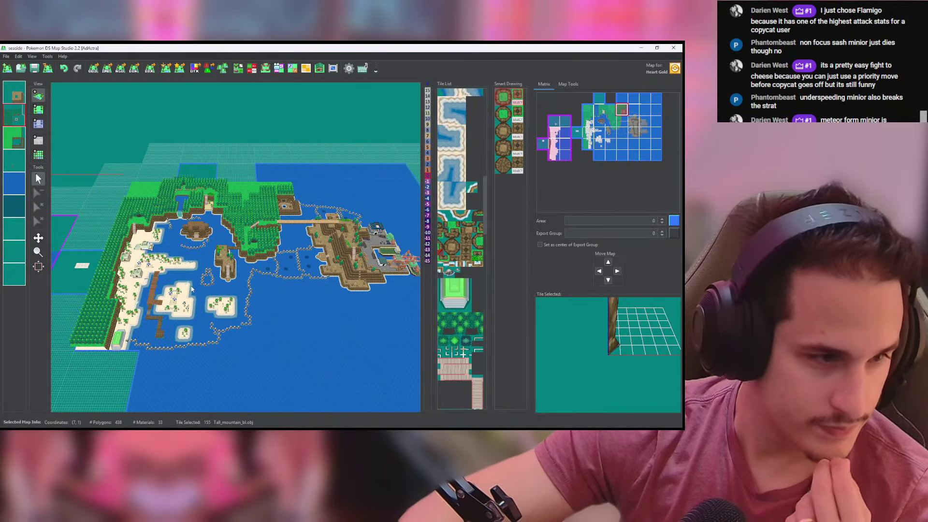
pyautogui.moveTo(192, 289)
pyautogui.mouseDown(button='middle')
pyautogui.moveTo(212, 276)
pyautogui.moveTo(178, 306)
pyautogui.moveTo(175, 294)
pyautogui.mouseUp(button='middle')
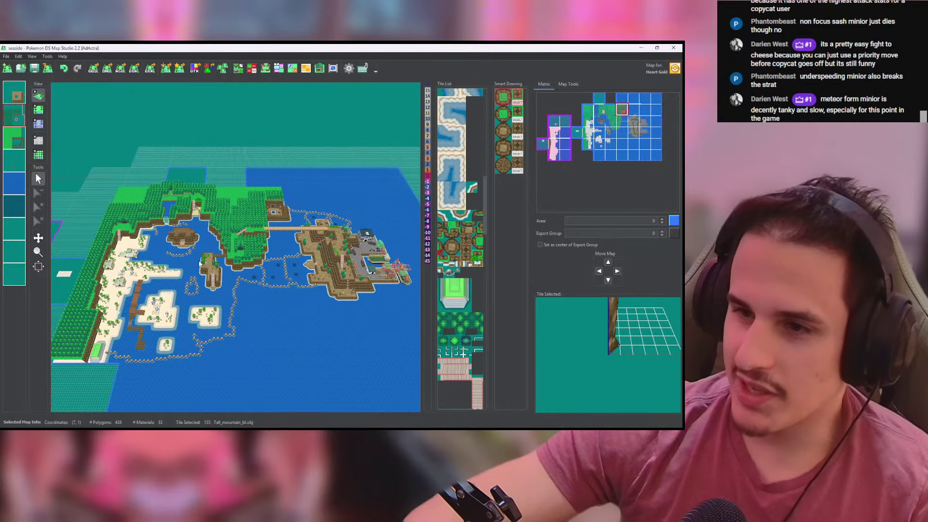
# Step: Save the map project, check the forest pond area in 3D, and open the BDHC editor for the pond and beach map
pyautogui.click(35, 68)
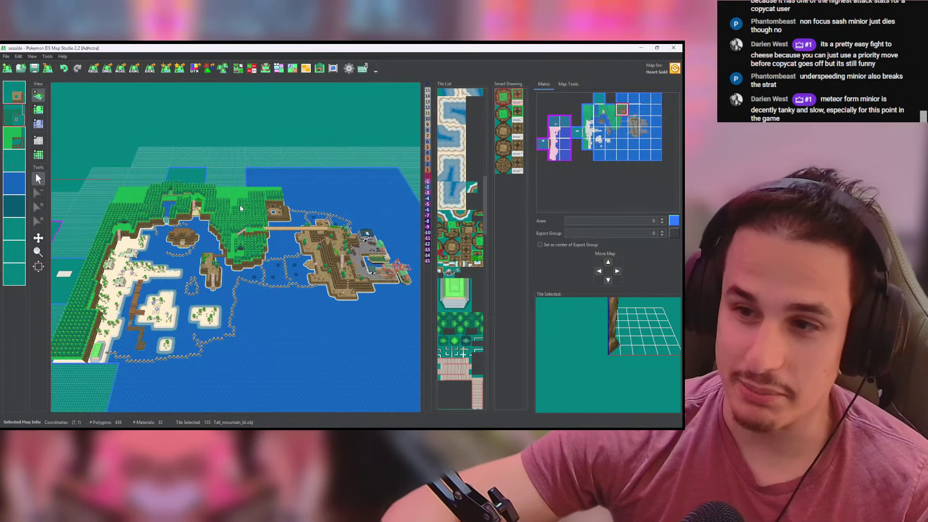
pyautogui.moveTo(240, 208); pyautogui.dragTo(283, 210, button='middle')
pyautogui.scroll(8, 283, 211)
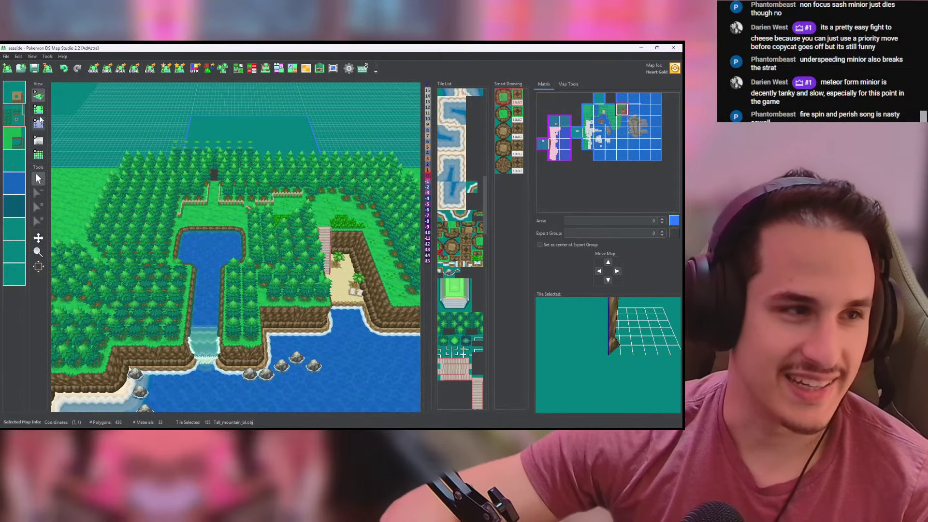
pyautogui.click(38, 110)
pyautogui.click(265, 68)
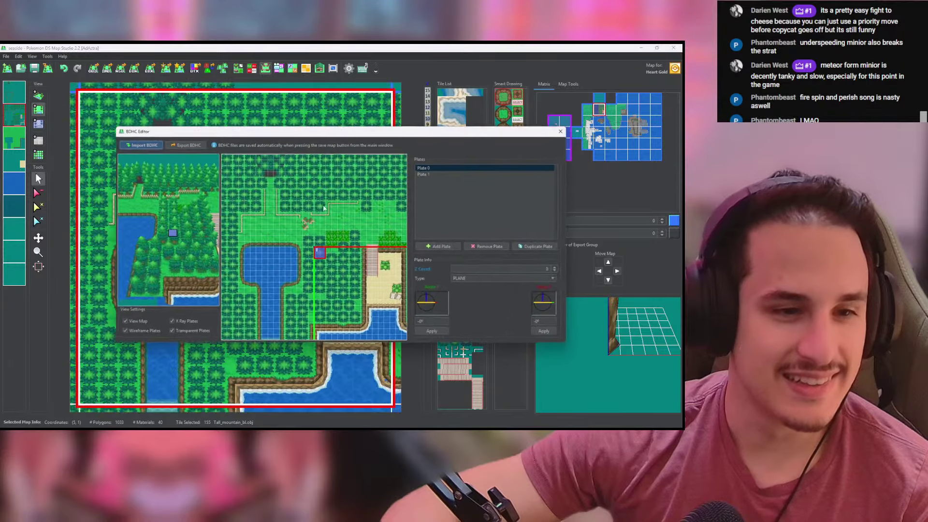
# Step: Fit the first plate over the sea inlet south of the beach, move the second plate toward the stairs, and set the inlet plate's Z coordinate to -0.5
pyautogui.moveTo(320, 253); pyautogui.dragTo(404, 339)
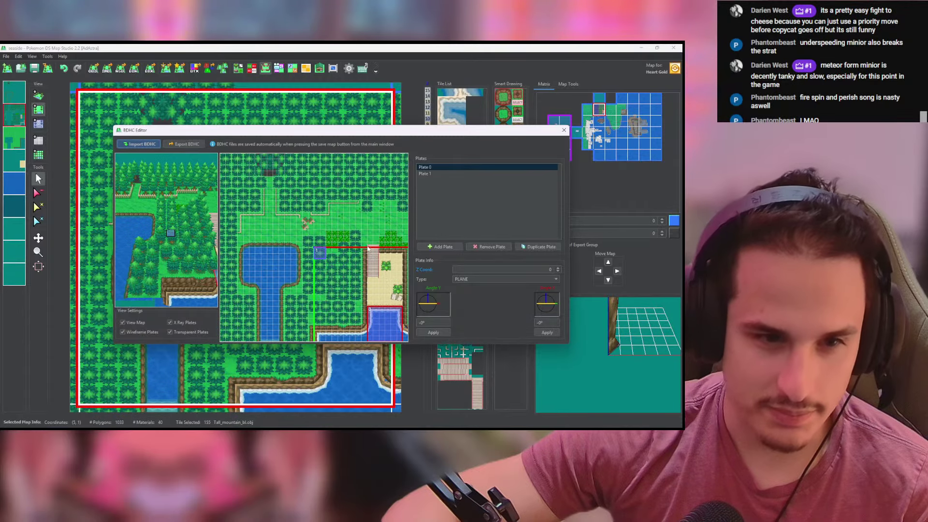
pyautogui.moveTo(322, 252); pyautogui.dragTo(352, 258)
pyautogui.click(384, 314)
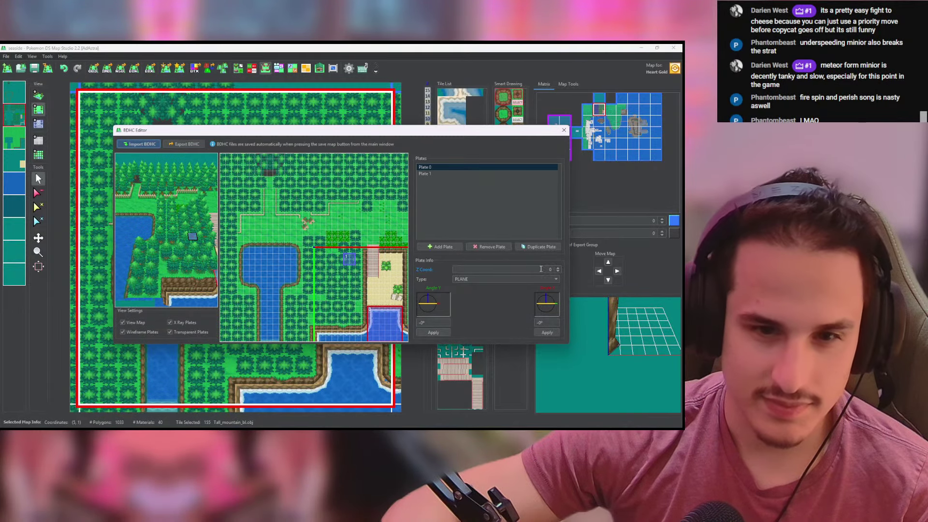
pyautogui.moveTo(541, 270); pyautogui.dragTo(619, 278)
pyautogui.write('-0.5')
pyautogui.press('Return')
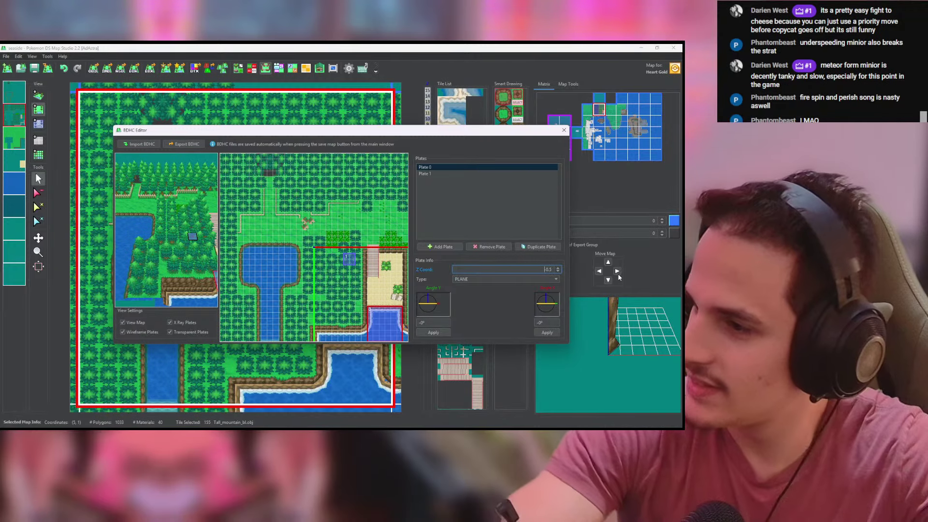
# Step: Duplicate the inlet's water plate twice to cover the shoreline water on its east and west sides
pyautogui.moveTo(205, 247); pyautogui.dragTo(158, 219)
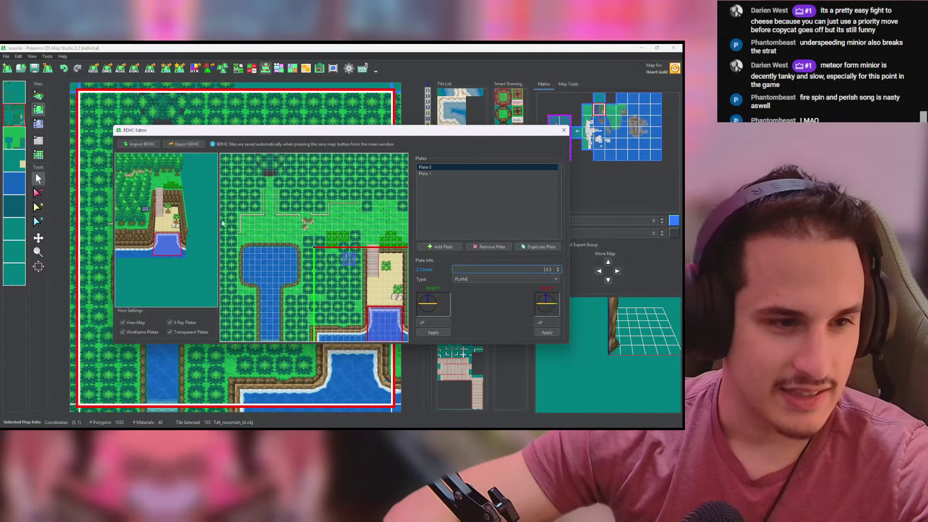
pyautogui.click(538, 246)
pyautogui.moveTo(386, 323); pyautogui.dragTo(403, 334)
pyautogui.click(538, 246)
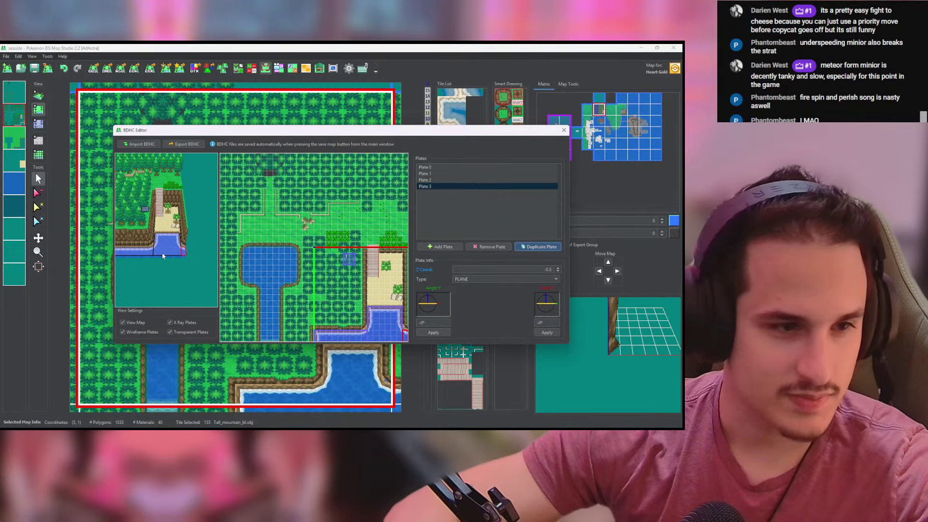
pyautogui.moveTo(162, 255); pyautogui.dragTo(165, 267)
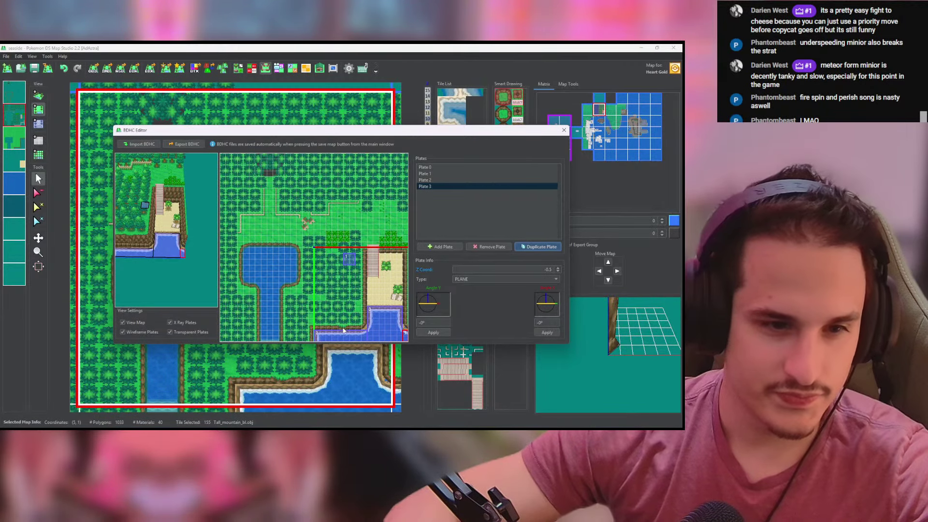
# Step: Fit the second plate over the lower part of the sandy beach and duplicate it to cover the upper sand patch beside the stairs
pyautogui.moveTo(354, 261); pyautogui.dragTo(403, 307)
pyautogui.moveTo(207, 244); pyautogui.dragTo(209, 219)
pyautogui.click(525, 247)
pyautogui.moveTo(387, 293); pyautogui.dragTo(380, 253)
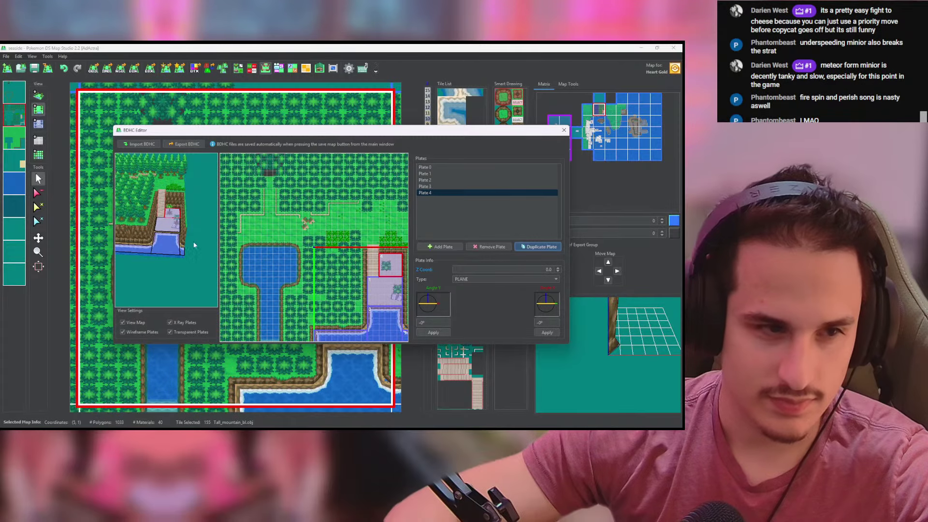
# Step: Add a plate over the beach staircase and set its type to STAIRS UP (-Y)
pyautogui.scroll(5, 193, 252)
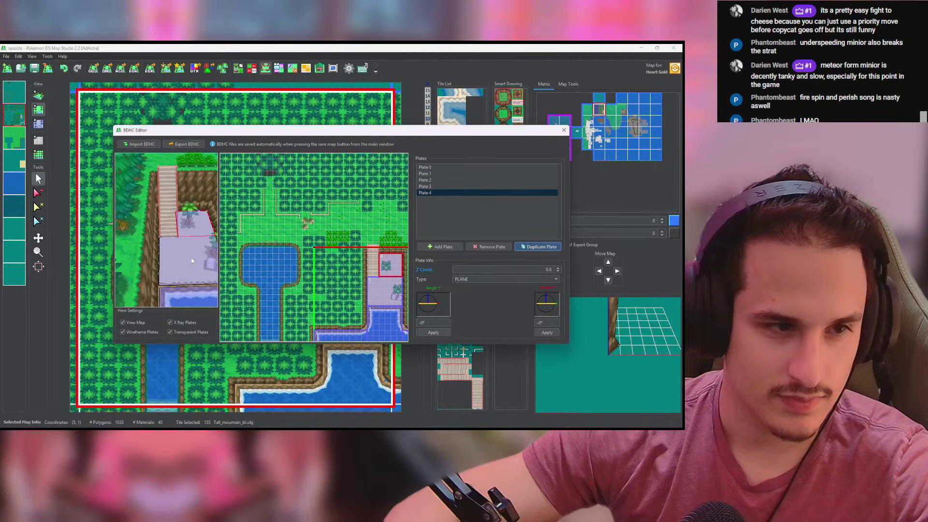
pyautogui.click(439, 247)
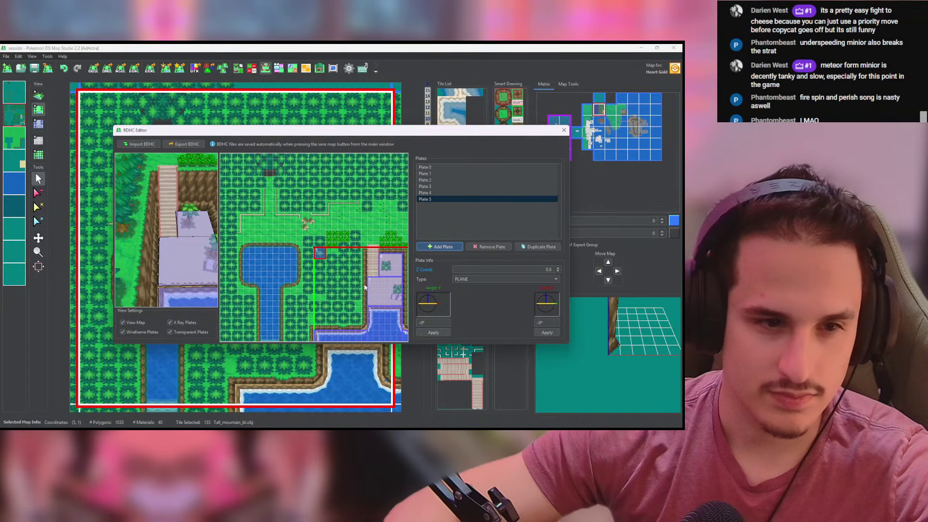
pyautogui.moveTo(328, 257); pyautogui.dragTo(372, 249)
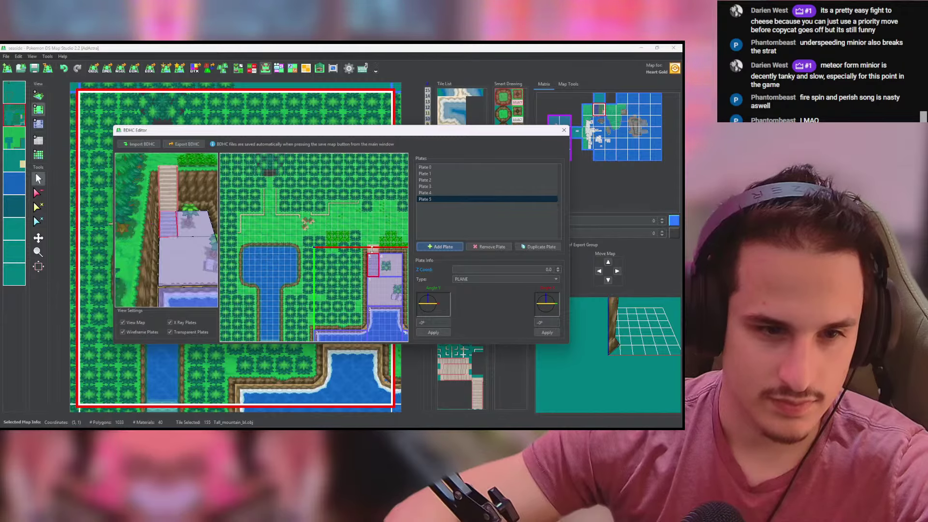
pyautogui.click(503, 279)
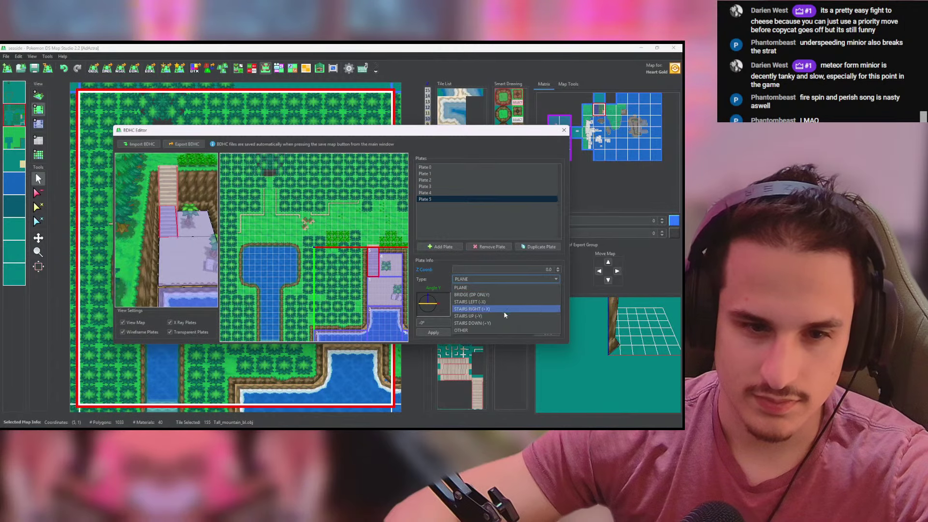
pyautogui.click(495, 316)
# Step: Add a plate over the forest ground north of the staircase and set its Z coordinate to 5
pyautogui.moveTo(188, 234)
pyautogui.mouseDown()
pyautogui.moveTo(173, 240)
pyautogui.moveTo(192, 237)
pyautogui.mouseUp()
pyautogui.click(440, 246)
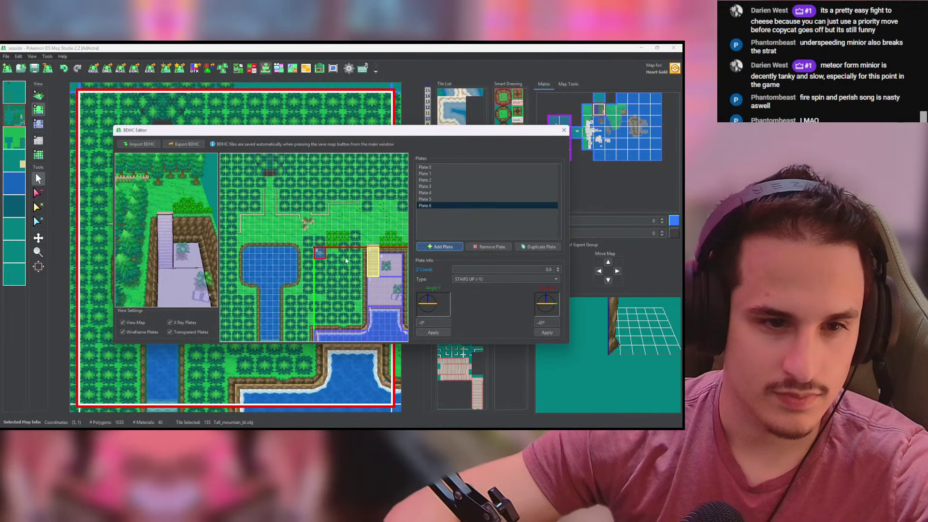
pyautogui.moveTo(387, 236); pyautogui.dragTo(299, 171)
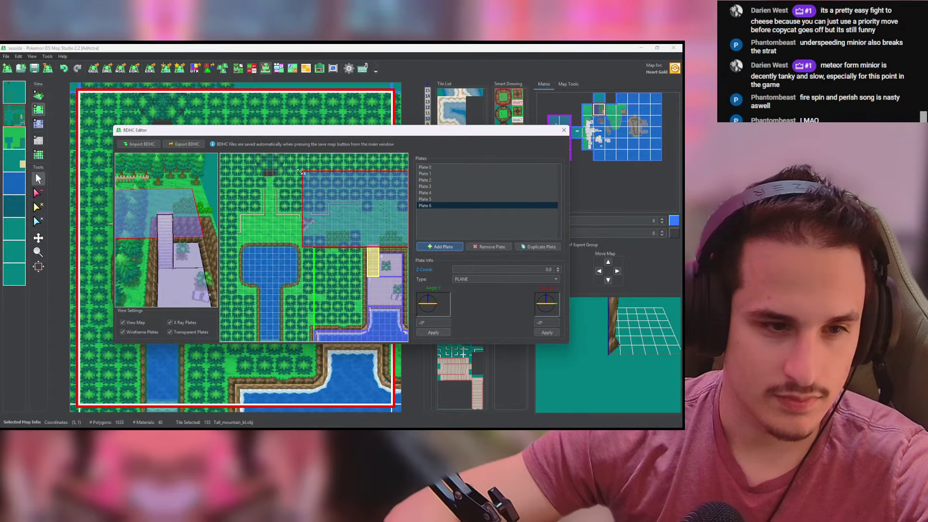
pyautogui.moveTo(553, 270); pyautogui.dragTo(515, 269)
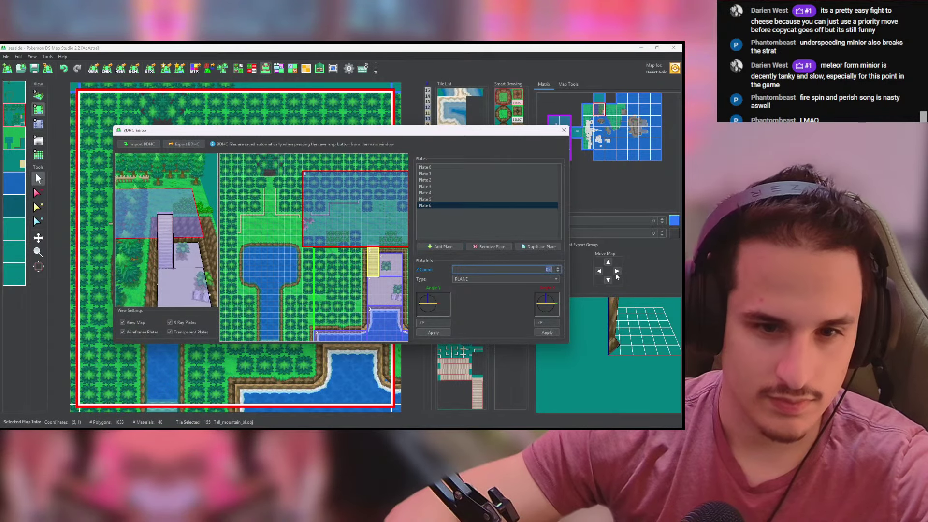
pyautogui.write('5')
pyautogui.press('Tab')
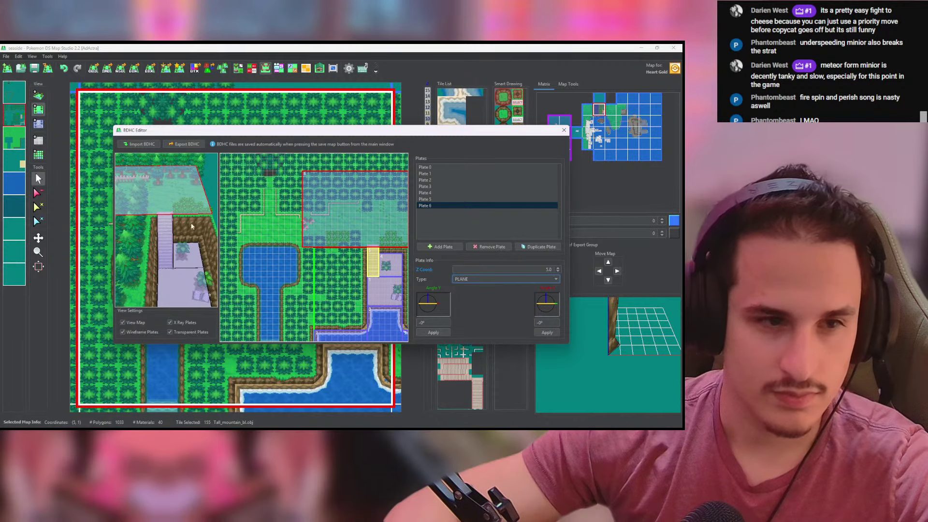
# Step: Duplicate the upper ground plate and fit the copy over the western ground north of the pond, ending where the eastern plate starts
pyautogui.moveTo(191, 224); pyautogui.dragTo(229, 232)
pyautogui.click(535, 251)
pyautogui.moveTo(331, 211); pyautogui.dragTo(248, 206)
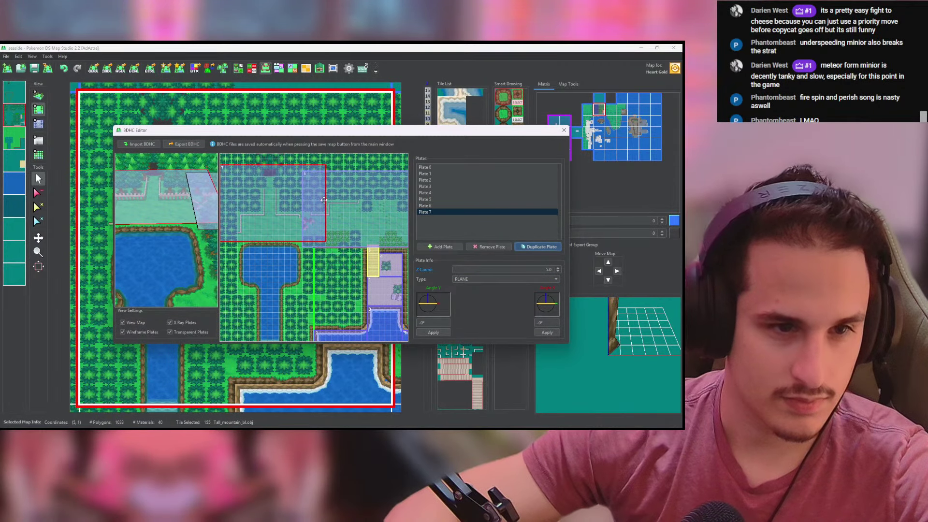
pyautogui.moveTo(326, 202); pyautogui.dragTo(299, 204)
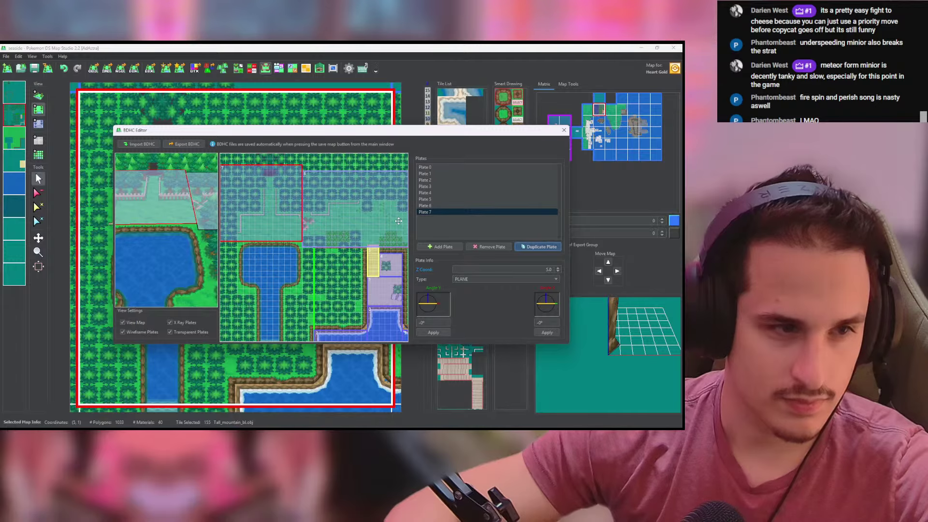
# Step: Duplicate the upper ground plate twice, shrinking the copies to small plates at the pond's northeast and northwest corners
pyautogui.click(544, 245)
pyautogui.moveTo(253, 217); pyautogui.dragTo(296, 247)
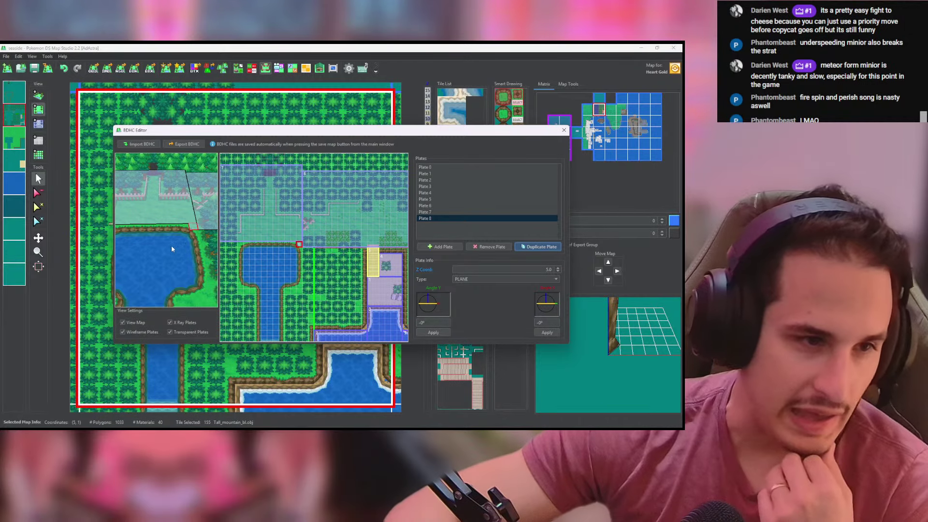
pyautogui.moveTo(171, 245); pyautogui.dragTo(189, 228)
pyautogui.click(525, 248)
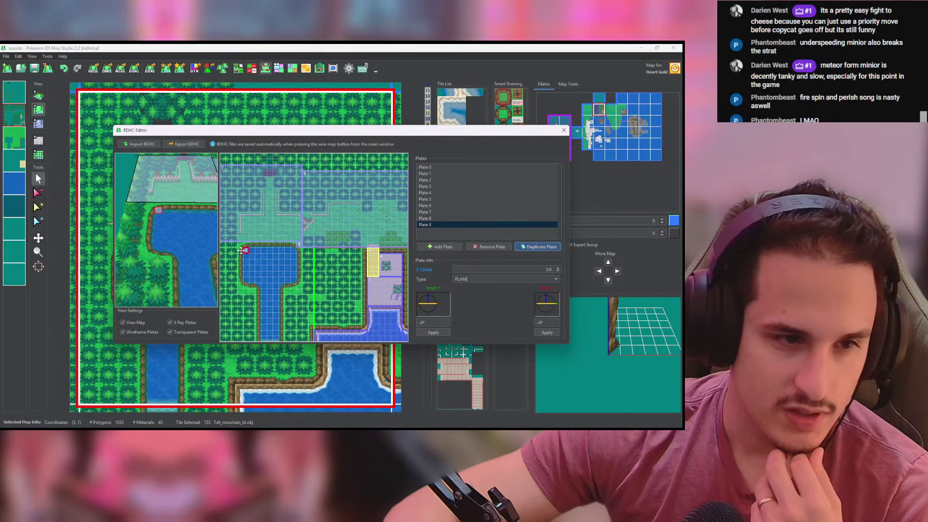
pyautogui.moveTo(242, 251); pyautogui.dragTo(235, 245)
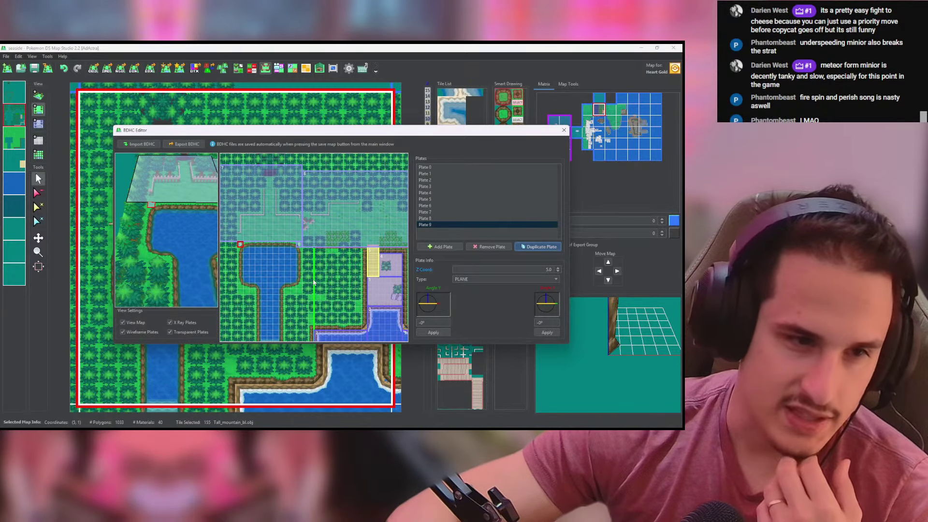
pyautogui.moveTo(190, 242)
pyautogui.mouseDown()
pyautogui.moveTo(187, 223)
pyautogui.moveTo(190, 244)
pyautogui.mouseUp()
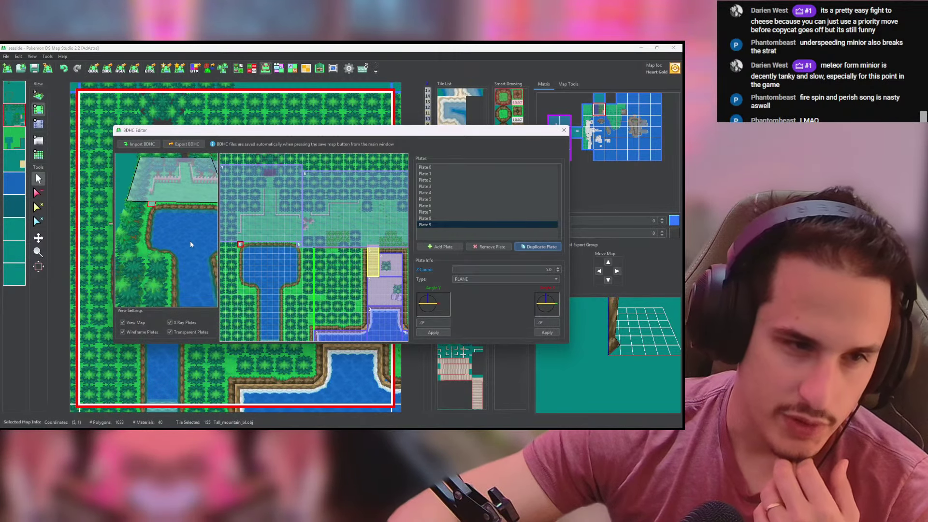
# Step: Add a plate, set its Z coordinate to 4.5, and fit it over the wide part of the pond
pyautogui.click(442, 247)
pyautogui.moveTo(317, 253); pyautogui.dragTo(254, 248)
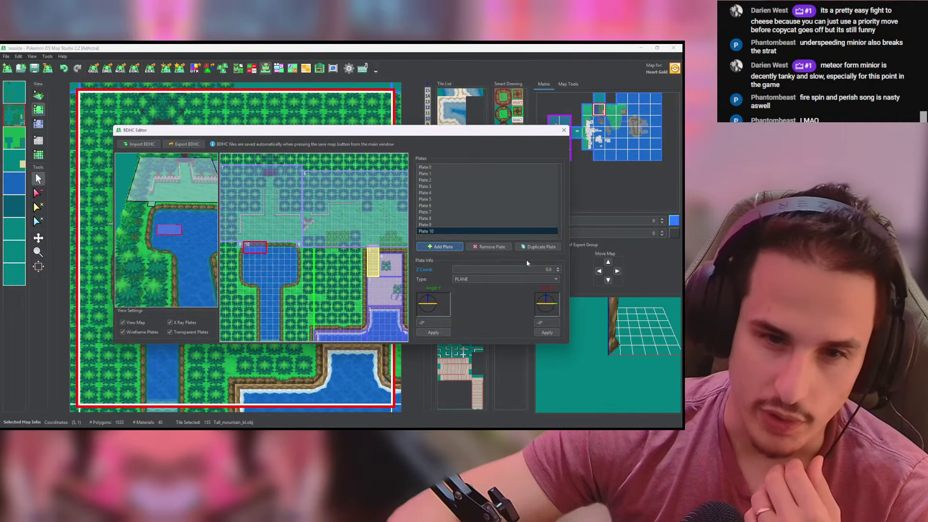
pyautogui.doubleClick(546, 269)
pyautogui.write('4.5')
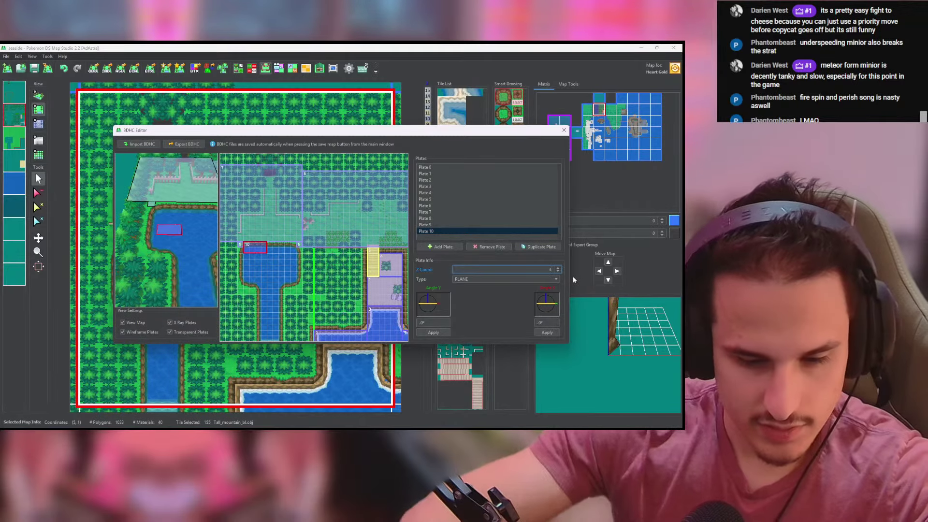
pyautogui.press('Tab')
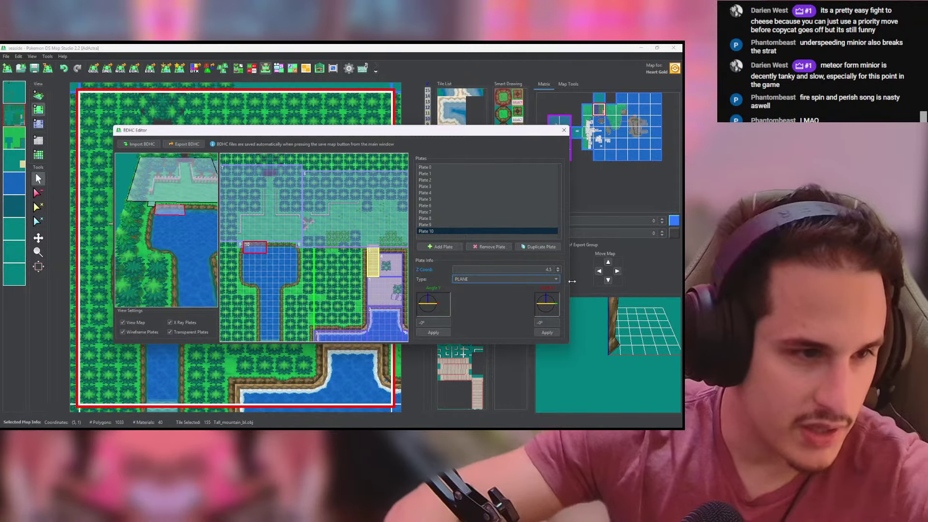
pyautogui.moveTo(192, 184); pyautogui.dragTo(296, 288)
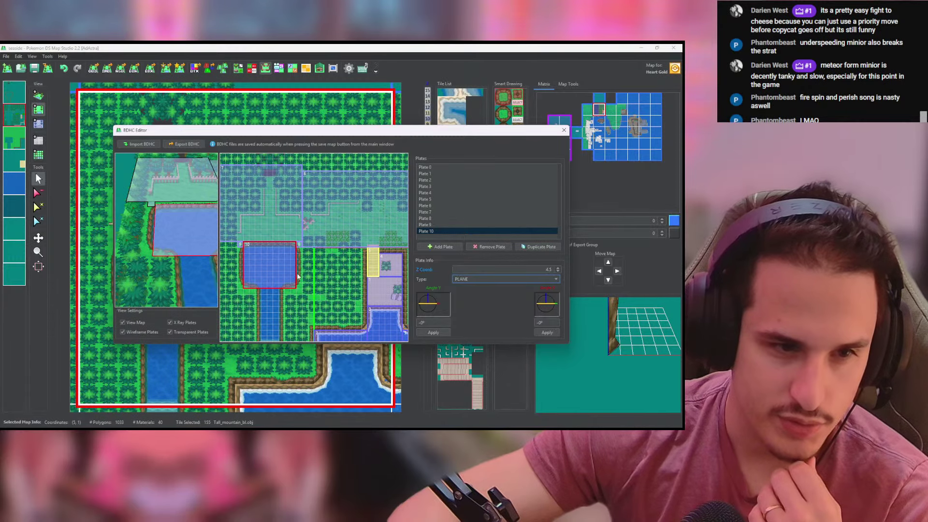
# Step: Duplicate the pond plate twice to make narrow strips covering the pond's east and west edges
pyautogui.click(522, 247)
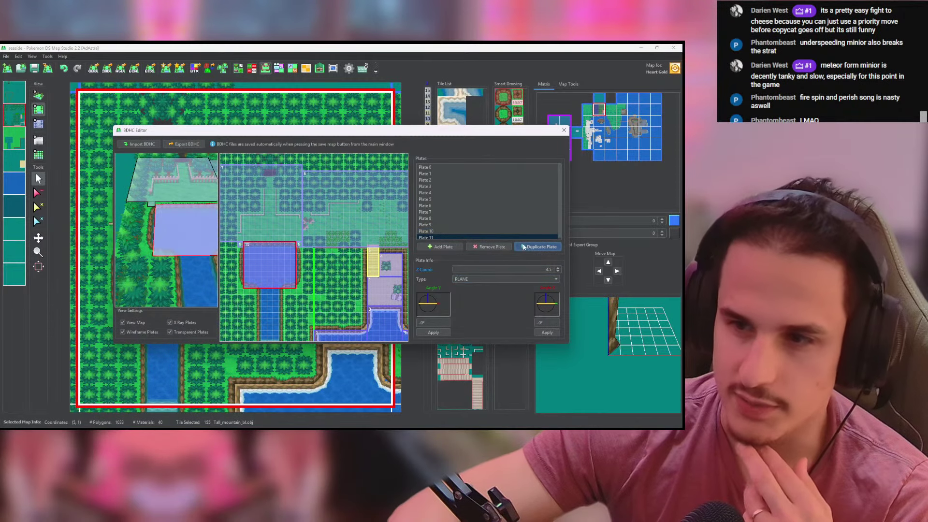
pyautogui.moveTo(269, 280); pyautogui.dragTo(237, 261)
pyautogui.click(529, 247)
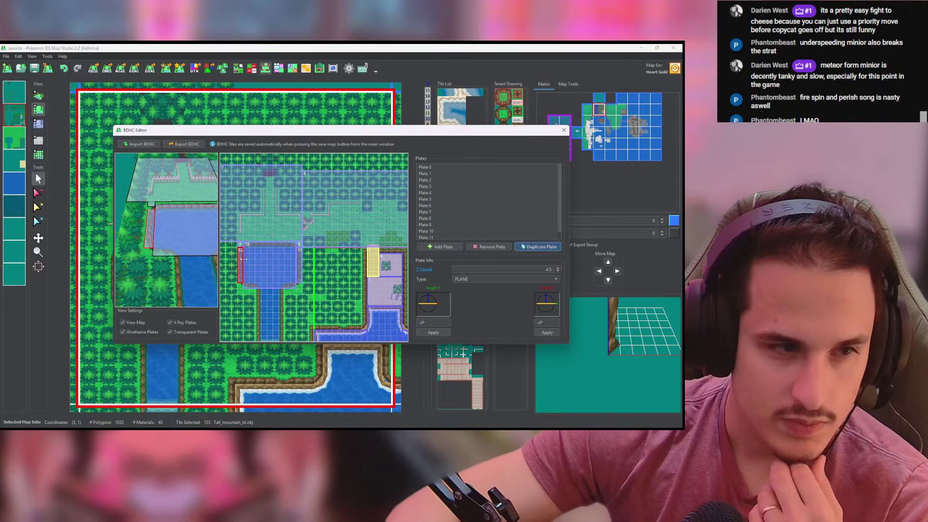
pyautogui.moveTo(178, 256); pyautogui.dragTo(163, 250)
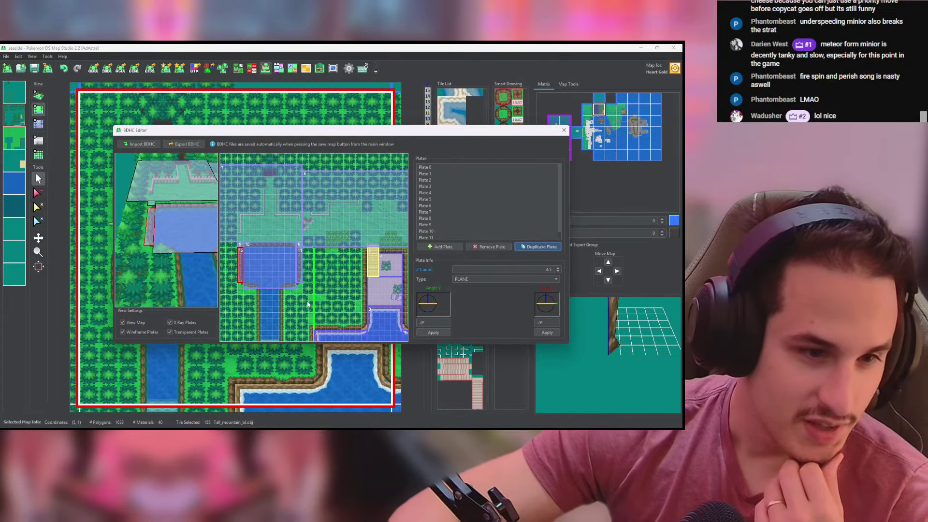
# Step: Duplicate the main pond plate and fit the copy over the channel running south from the pond
pyautogui.click(256, 267)
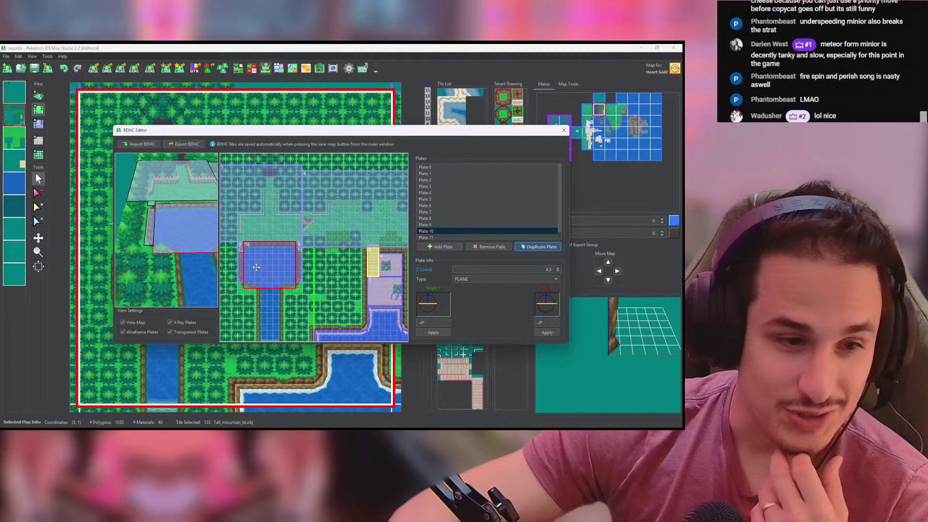
pyautogui.click(559, 248)
pyautogui.moveTo(271, 267); pyautogui.dragTo(284, 341)
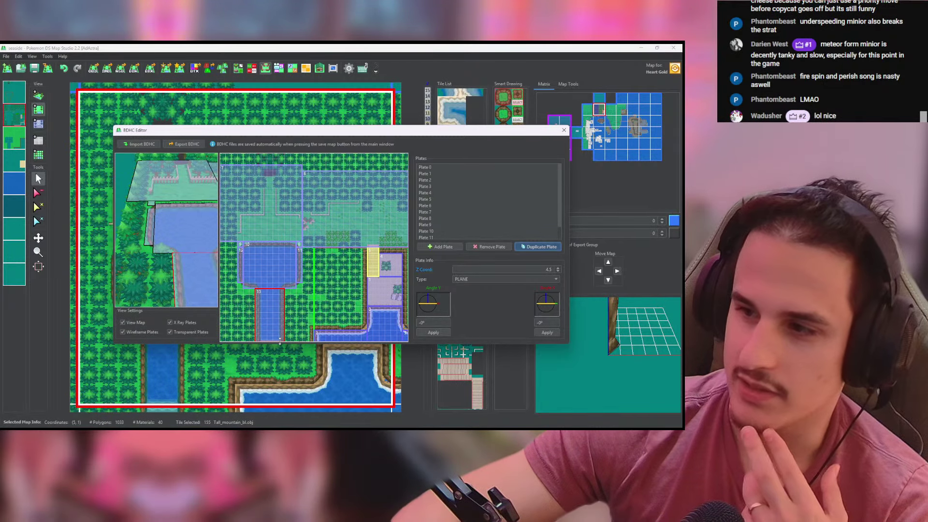
pyautogui.moveTo(178, 251)
pyautogui.mouseDown()
pyautogui.moveTo(140, 213)
pyautogui.moveTo(179, 248)
pyautogui.mouseUp()
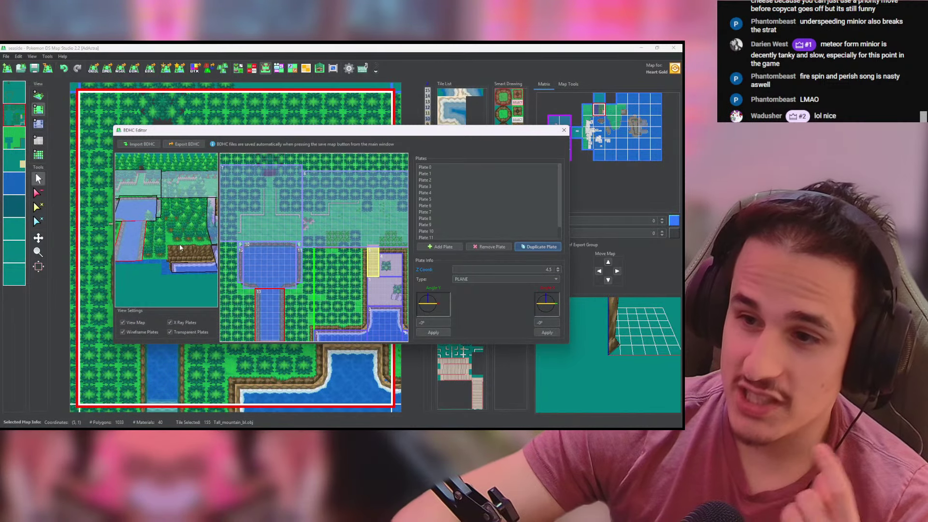
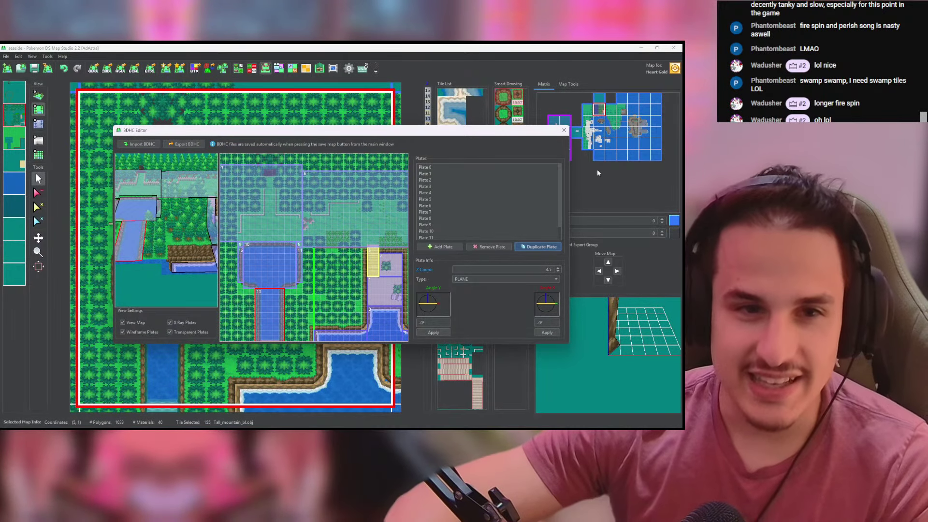
# Step: Save the forest pool map and open the BDHC height plates of the rocky island map directly south of it
pyautogui.click(564, 130)
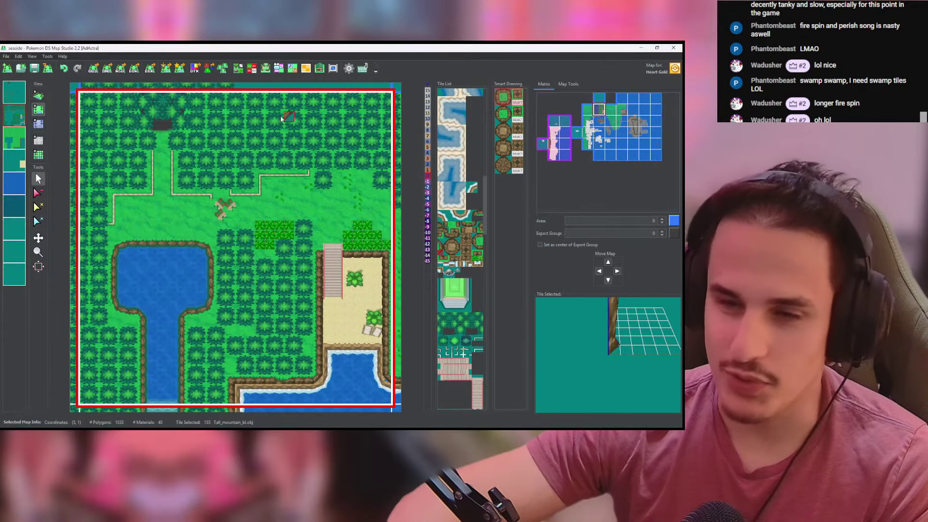
pyautogui.click(36, 70)
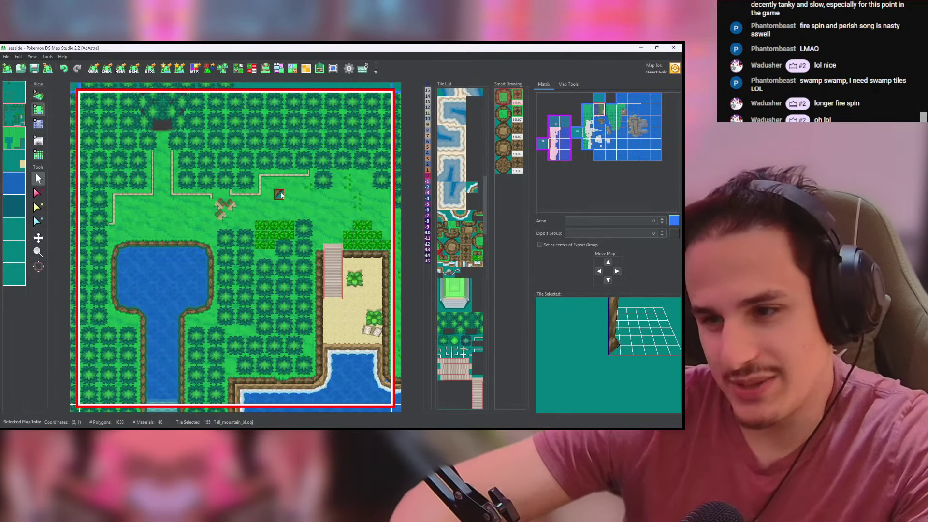
pyautogui.press('Down')
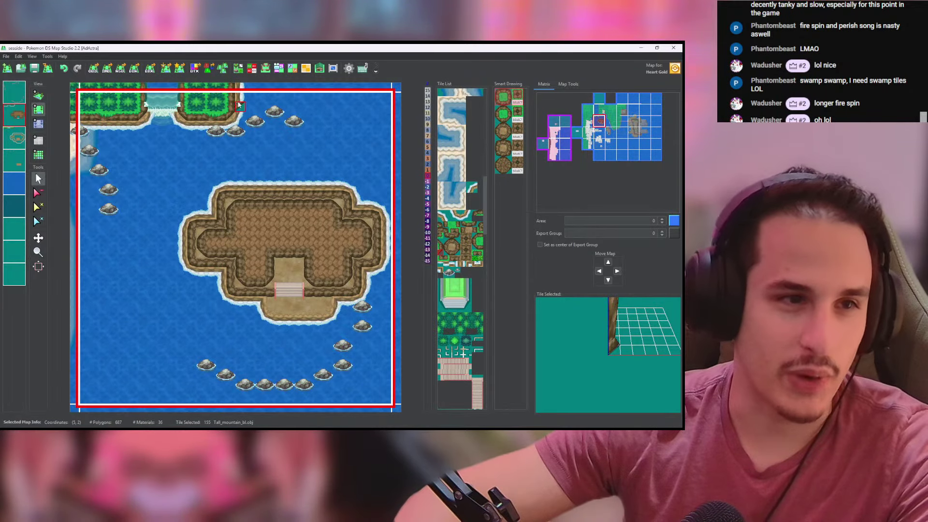
pyautogui.click(265, 68)
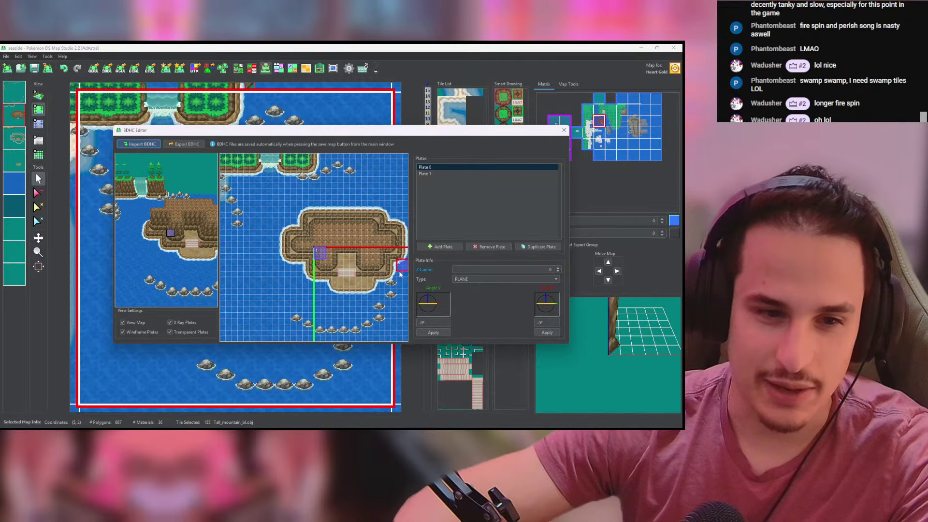
# Step: Fit the two existing plates over the sea southeast of the island and set both Z coordinates to -0.5
pyautogui.moveTo(391, 283); pyautogui.dragTo(390, 360)
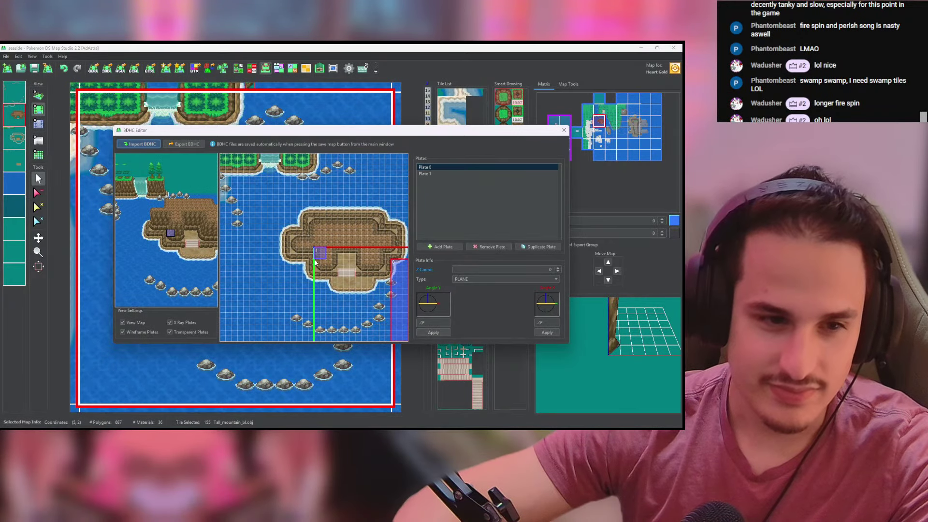
pyautogui.moveTo(318, 256); pyautogui.dragTo(391, 332)
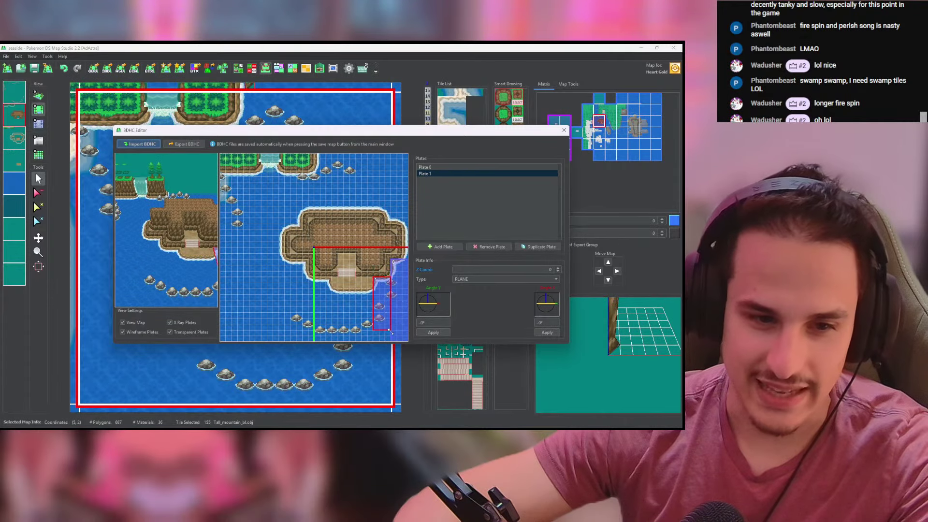
pyautogui.click(549, 269)
pyautogui.write('-0.5')
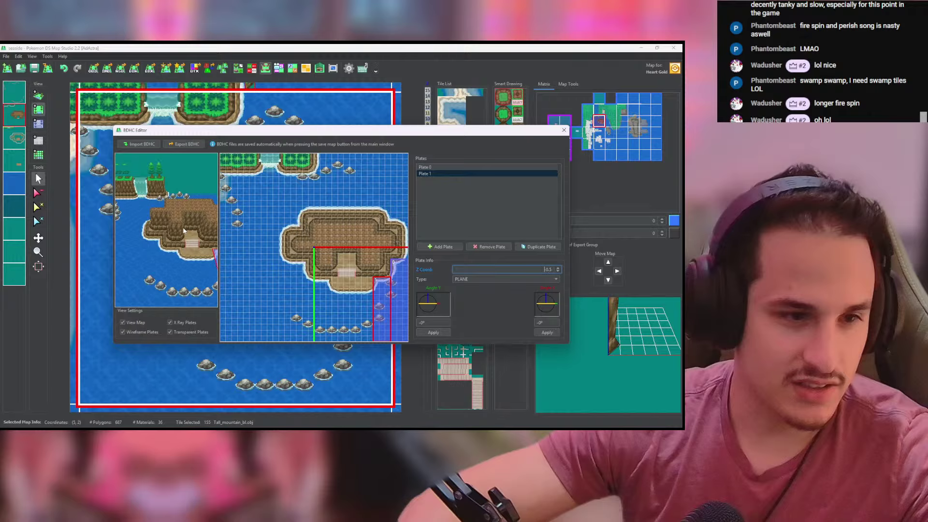
pyautogui.moveTo(191, 236); pyautogui.dragTo(152, 224, button='middle')
pyautogui.click(425, 166)
pyautogui.click(548, 269)
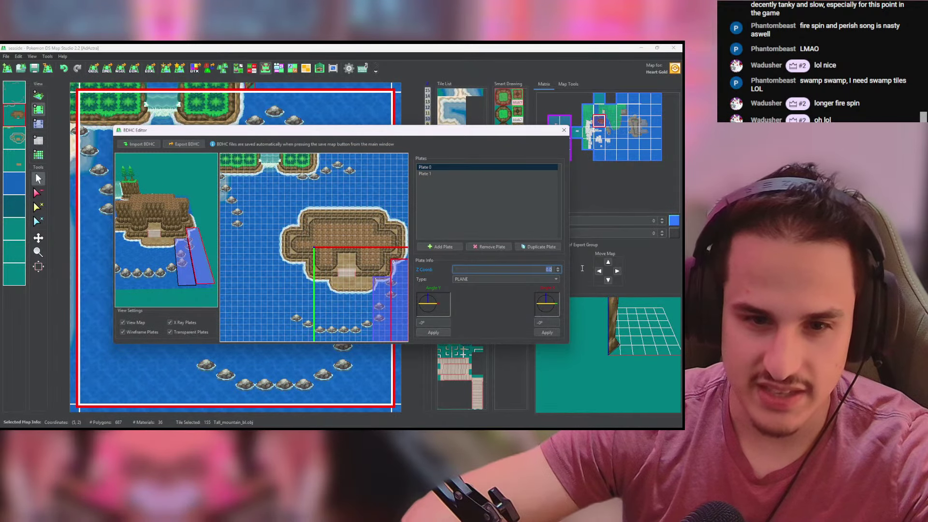
pyautogui.write('-0.5')
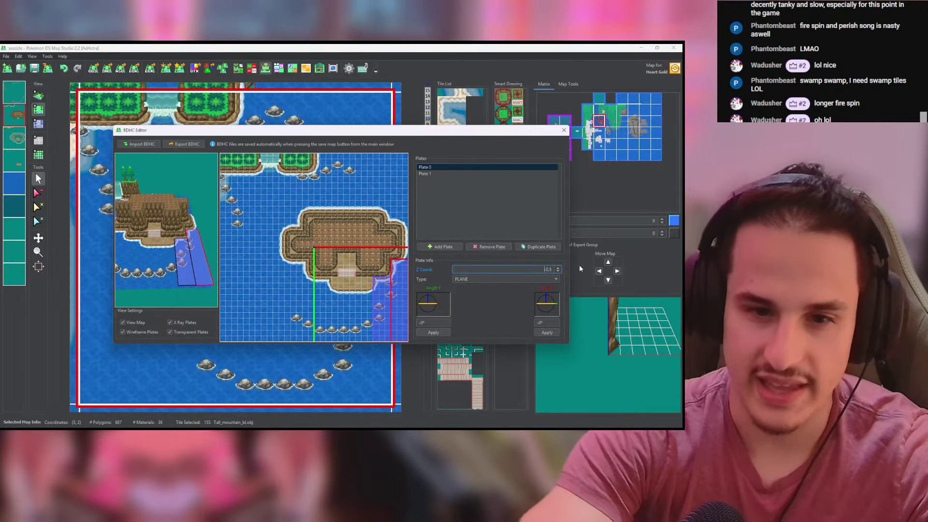
pyautogui.moveTo(171, 269)
pyautogui.mouseDown()
pyautogui.moveTo(175, 244)
pyautogui.moveTo(165, 265)
pyautogui.mouseUp()
# Step: Duplicate a southeastern sea plate and stretch the copy over the sea south and southwest of the island
pyautogui.click(382, 292)
pyautogui.click(540, 247)
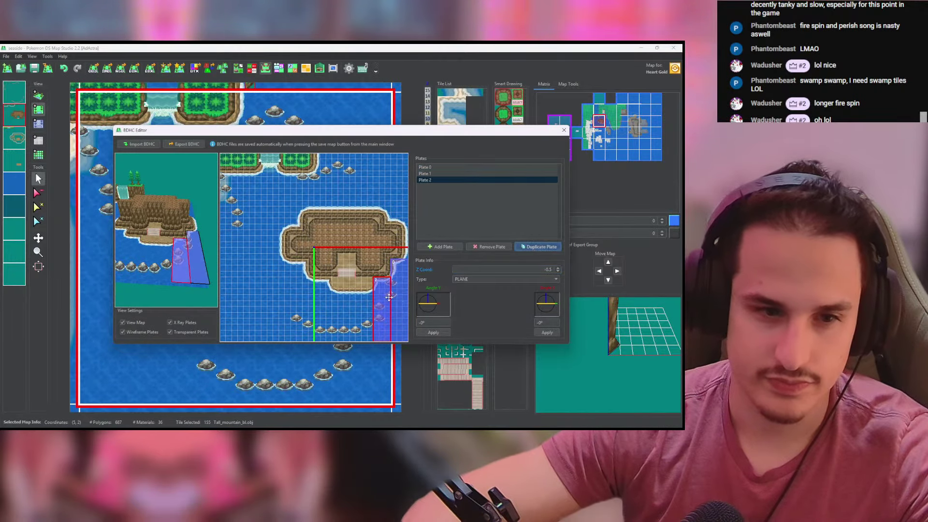
pyautogui.moveTo(375, 280); pyautogui.dragTo(225, 290)
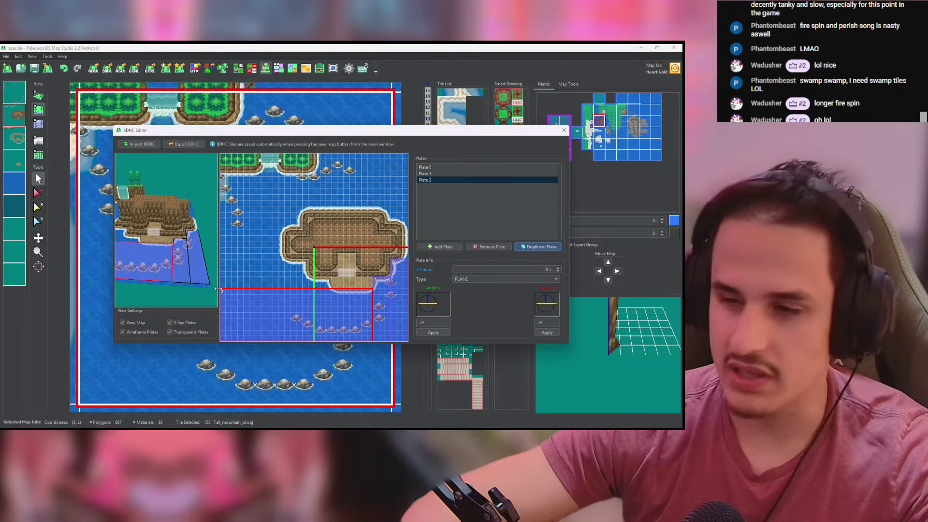
pyautogui.moveTo(136, 270); pyautogui.dragTo(191, 264, button='middle')
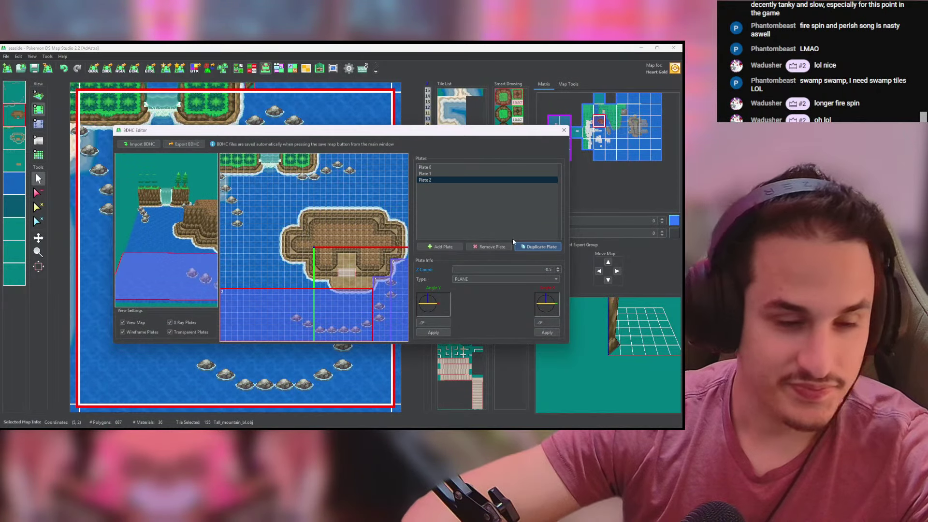
# Step: Duplicate the southern sea plate twice, fitting the copies as stepped strips against the island's southwest shore
pyautogui.click(555, 247)
pyautogui.moveTo(337, 304); pyautogui.dragTo(335, 292)
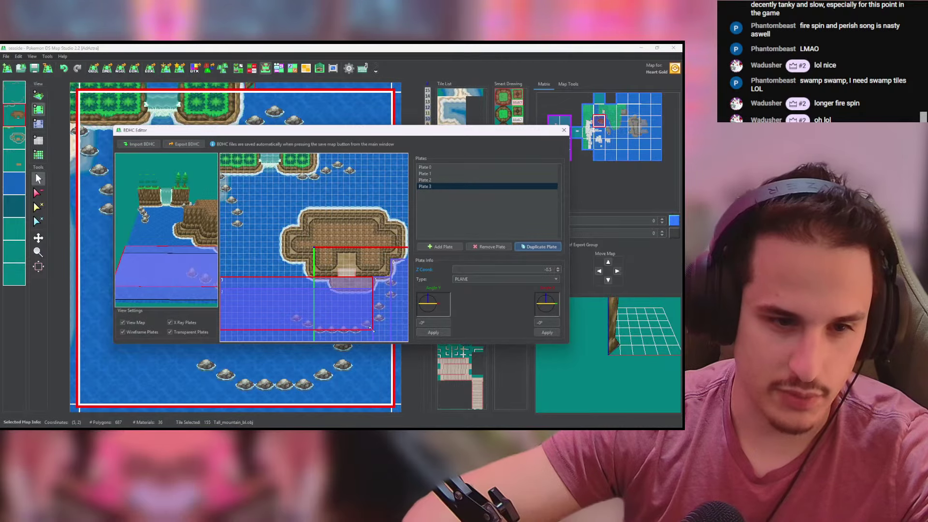
pyautogui.moveTo(372, 330); pyautogui.dragTo(330, 286)
pyautogui.moveTo(188, 256); pyautogui.dragTo(185, 269, button='middle')
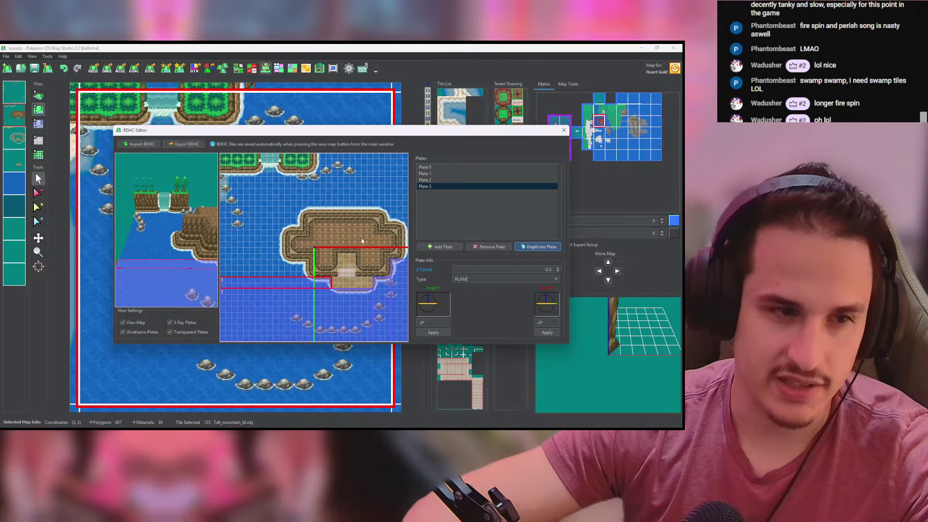
pyautogui.click(534, 246)
pyautogui.moveTo(311, 284)
pyautogui.mouseDown()
pyautogui.moveTo(310, 266)
pyautogui.moveTo(307, 279)
pyautogui.mouseUp()
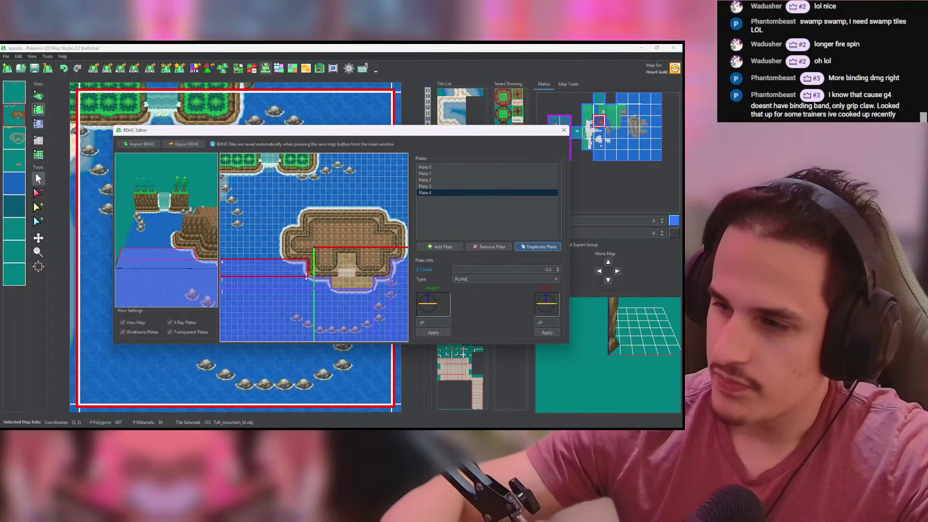
pyautogui.moveTo(190, 240); pyautogui.dragTo(192, 256)
# Step: Duplicate the sea plate to cover the water west of the island and a narrow strip off its northwest corner
pyautogui.click(535, 246)
pyautogui.moveTo(291, 269); pyautogui.dragTo(279, 196)
pyautogui.click(538, 247)
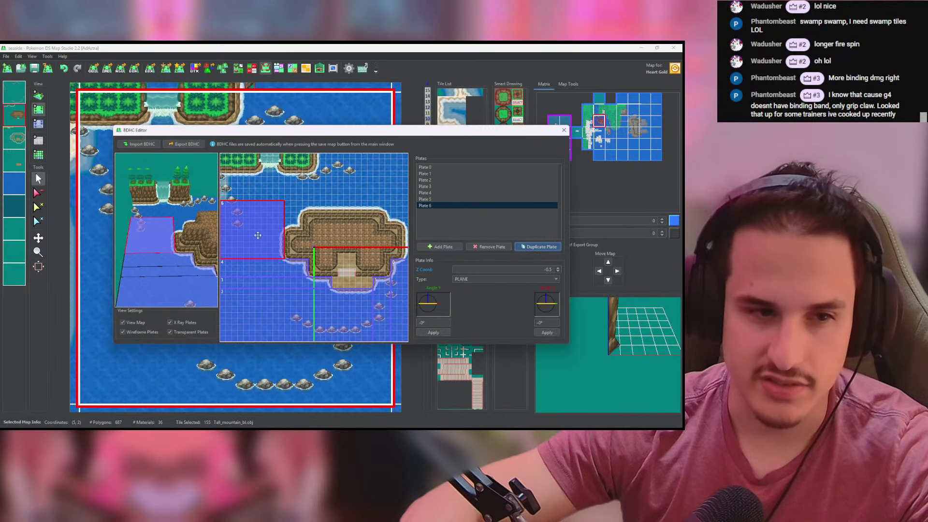
pyautogui.moveTo(259, 230); pyautogui.dragTo(325, 205)
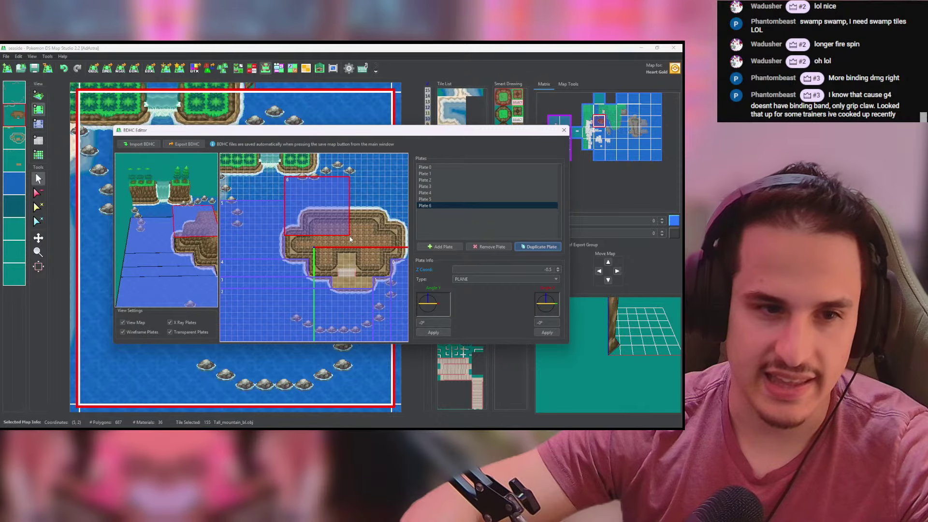
pyautogui.moveTo(350, 235); pyautogui.dragTo(299, 225)
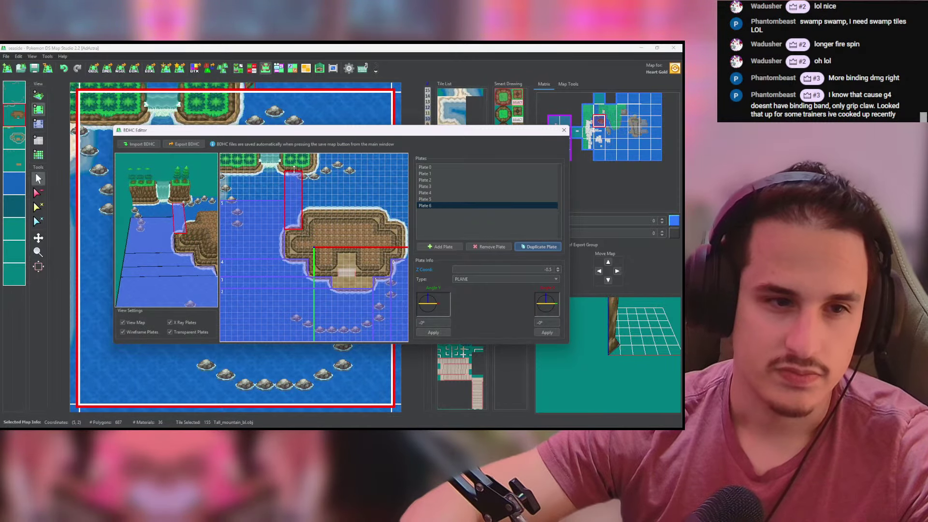
# Step: Duplicate the narrow strip to cover the water north of the island, and copy that plate over the northeast corner
pyautogui.click(538, 246)
pyautogui.moveTo(300, 217); pyautogui.dragTo(317, 187)
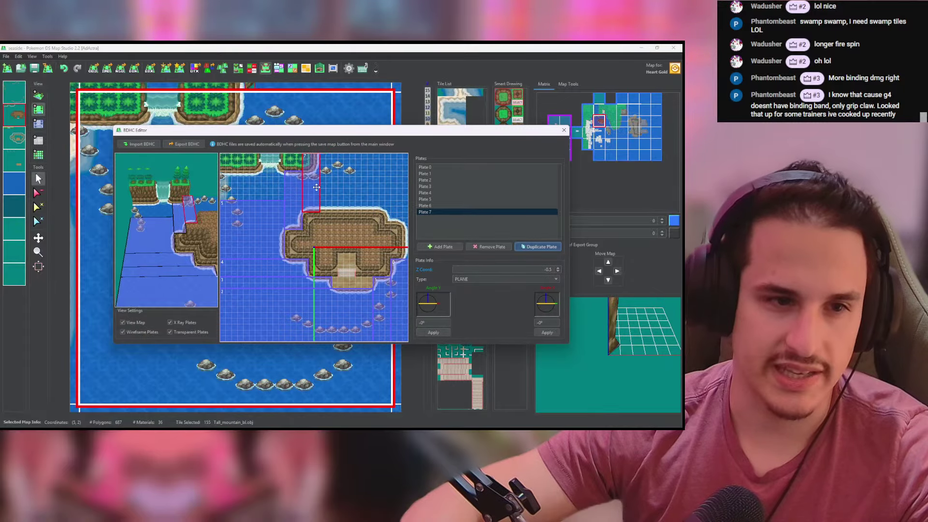
pyautogui.moveTo(314, 156); pyautogui.dragTo(387, 192)
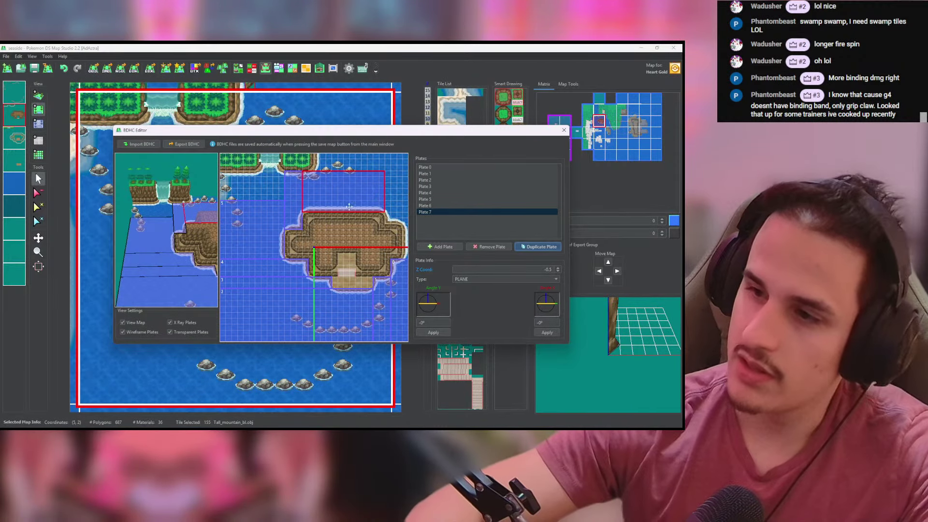
pyautogui.click(538, 247)
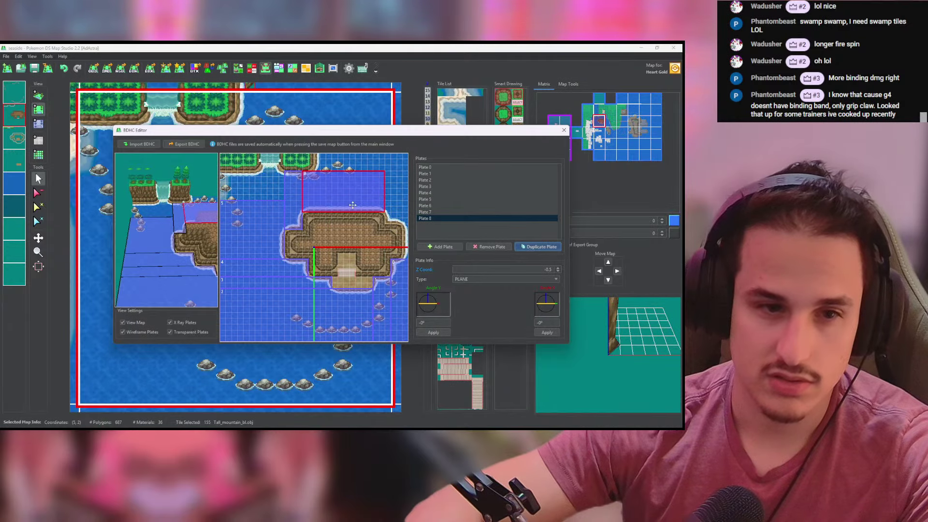
pyautogui.moveTo(358, 203); pyautogui.dragTo(395, 214)
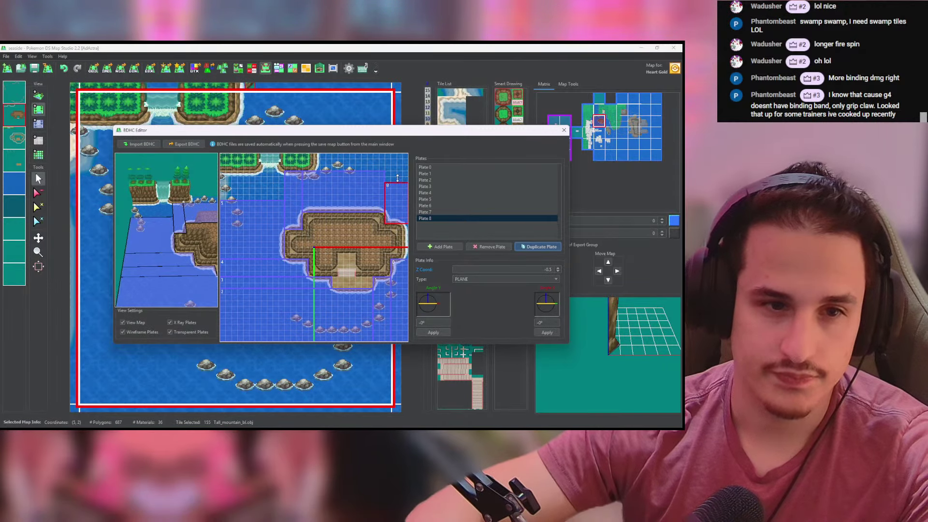
pyautogui.moveTo(398, 178); pyautogui.dragTo(398, 154)
# Step: Duplicate sea plates to fill the map's northern edge, the northwest water, and the foot of the waterfall
pyautogui.click(537, 247)
pyautogui.moveTo(399, 218); pyautogui.dragTo(384, 170)
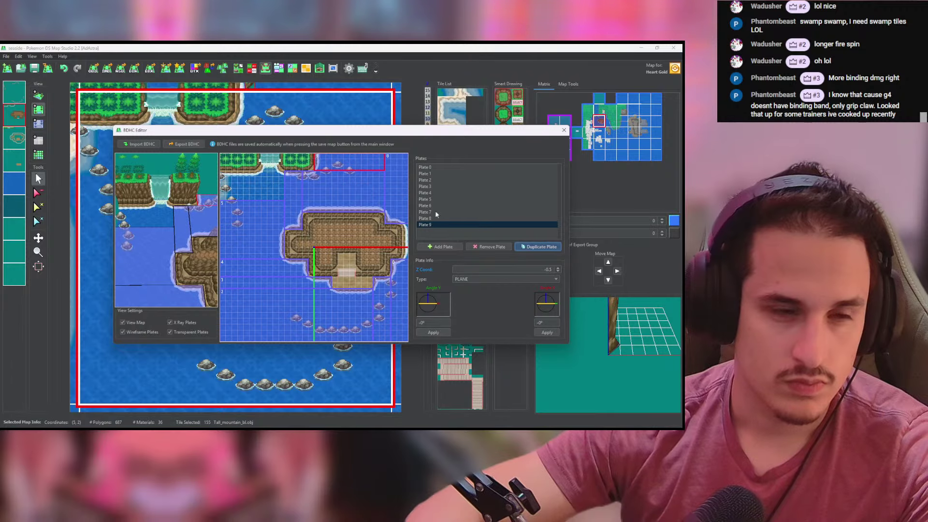
pyautogui.click(527, 248)
pyautogui.moveTo(335, 163); pyautogui.dragTo(257, 168)
pyautogui.click(539, 247)
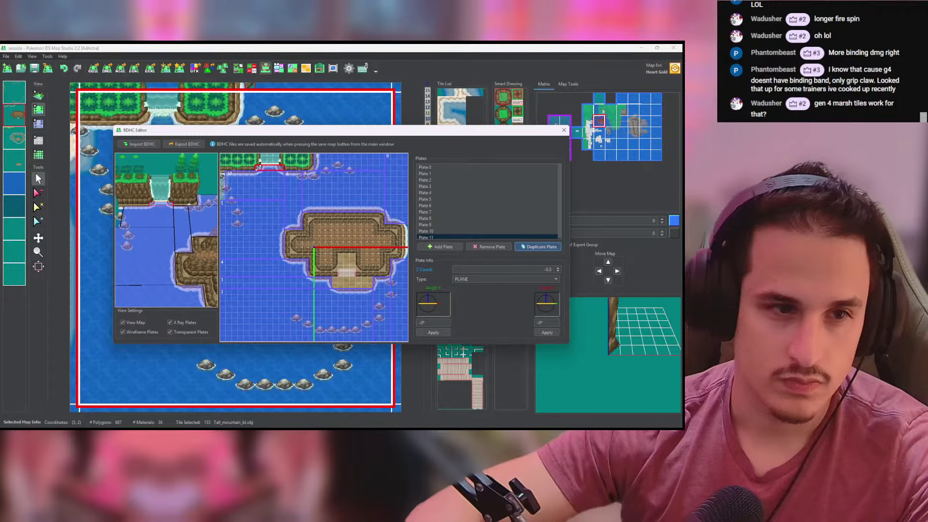
pyautogui.moveTo(174, 205); pyautogui.dragTo(183, 239)
# Step: Duplicate the plate at the waterfall's foot and shift the copy north to the waterfall's top
pyautogui.click(534, 247)
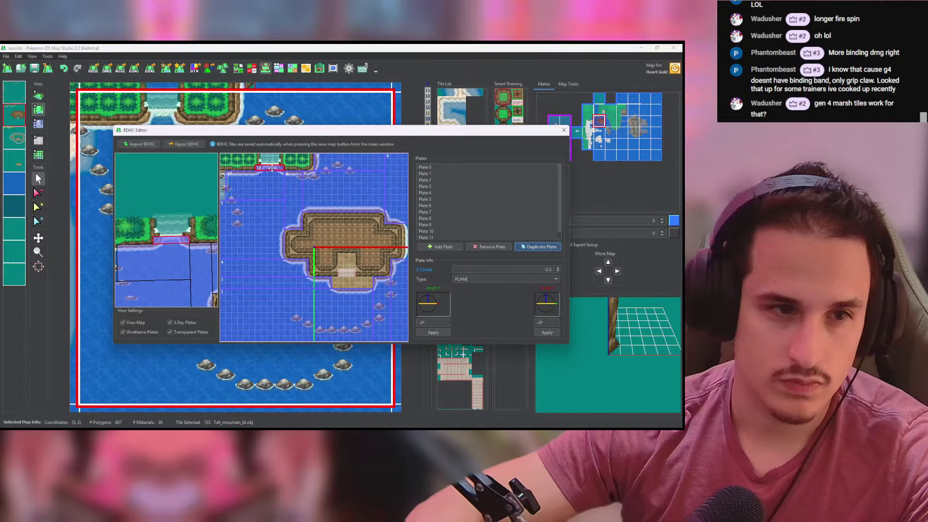
pyautogui.moveTo(272, 168); pyautogui.dragTo(271, 159)
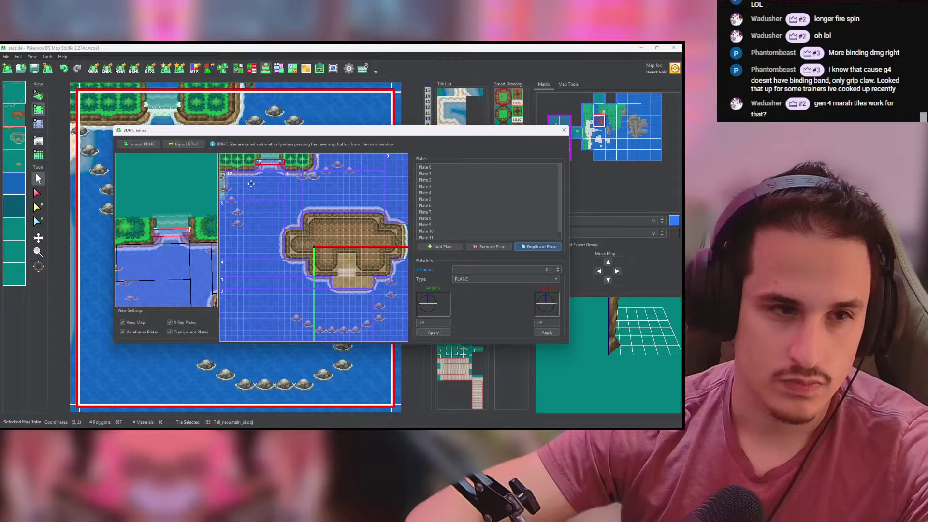
pyautogui.moveTo(165, 217); pyautogui.dragTo(153, 172)
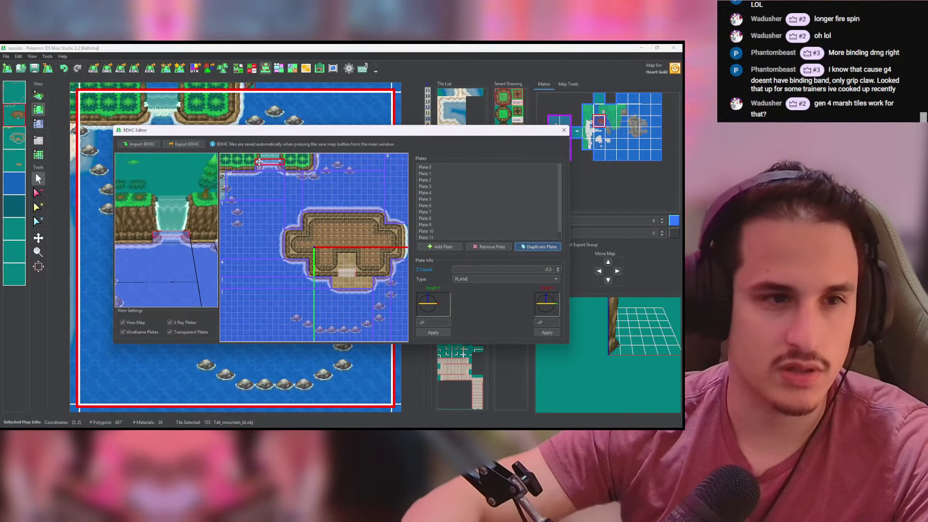
pyautogui.moveTo(215, 213); pyautogui.dragTo(167, 236)
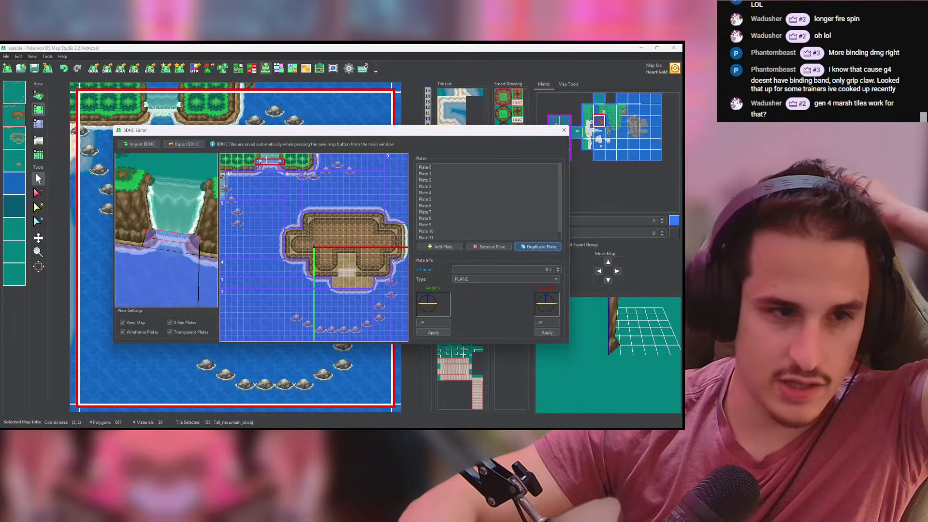
pyautogui.moveTo(269, 161); pyautogui.dragTo(268, 156)
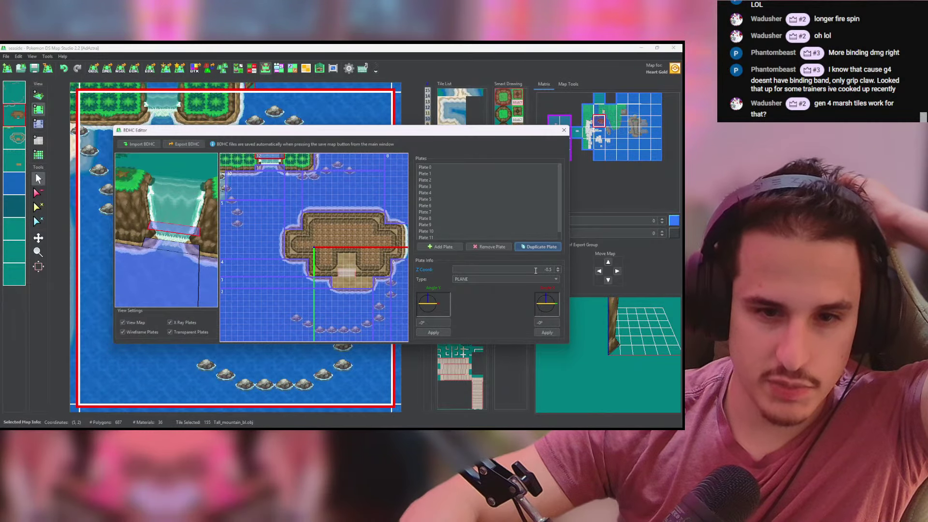
# Step: Set the waterfall-top plate's Z coordinate to 4.5 and select the plate at the waterfall's foot
pyautogui.moveTo(536, 270); pyautogui.dragTo(556, 270)
pyautogui.click(557, 268)
pyautogui.click(557, 269)
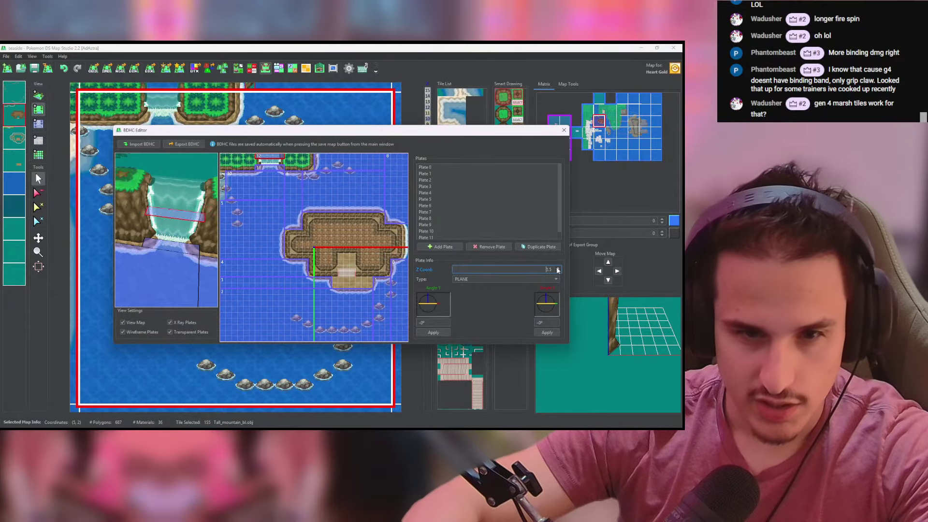
pyautogui.click(558, 268)
pyautogui.click(557, 268)
pyautogui.click(558, 268)
pyautogui.moveTo(191, 271); pyautogui.dragTo(213, 275)
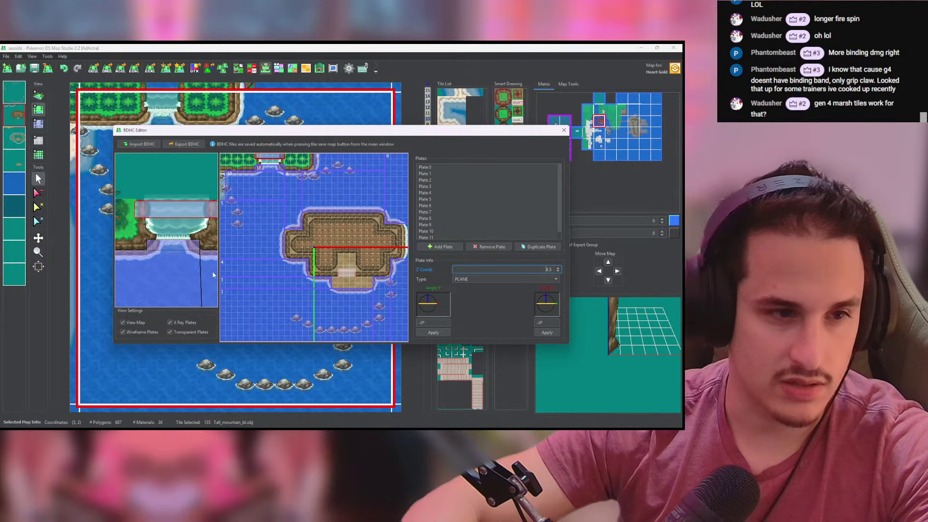
pyautogui.click(269, 168)
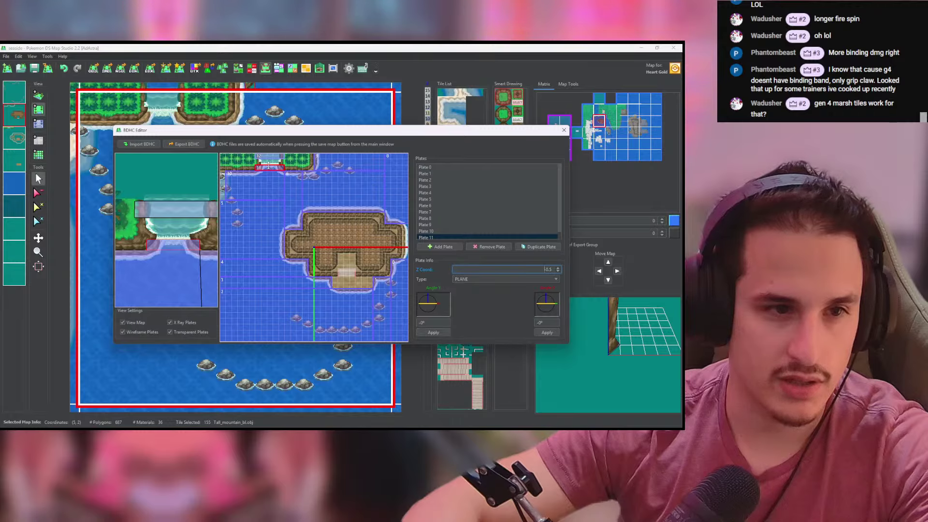
# Step: Shift the selected plate toward the waterfall to check its placement, then remove it
pyautogui.moveTo(269, 166); pyautogui.dragTo(269, 157)
pyautogui.moveTo(192, 243); pyautogui.dragTo(189, 175)
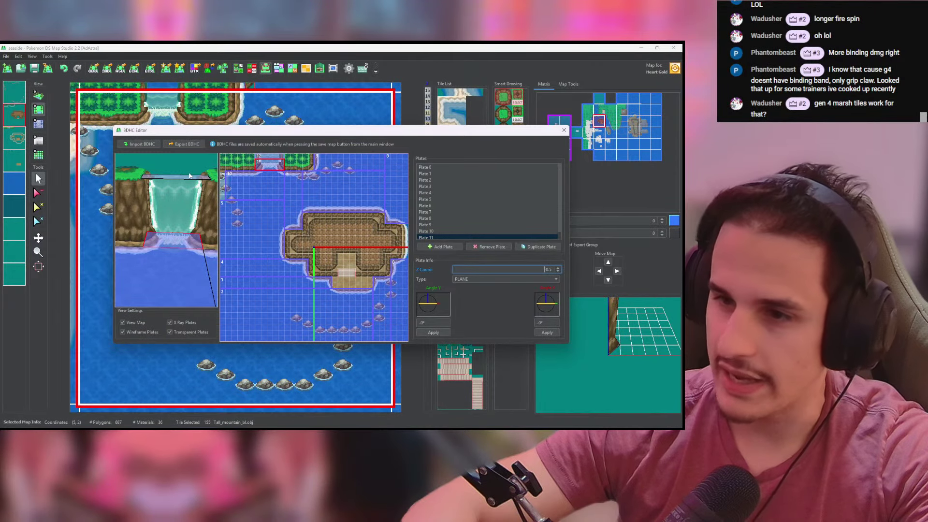
pyautogui.moveTo(190, 176); pyautogui.dragTo(192, 187)
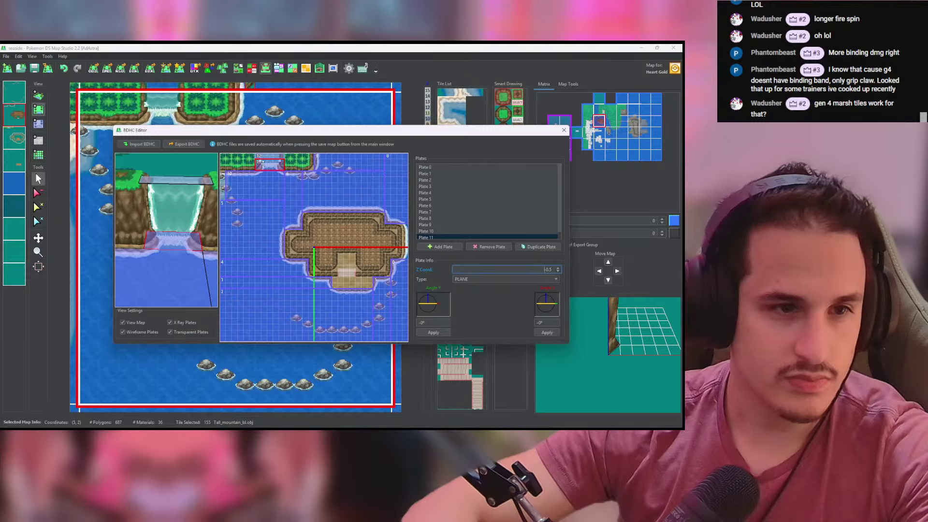
pyautogui.click(453, 250)
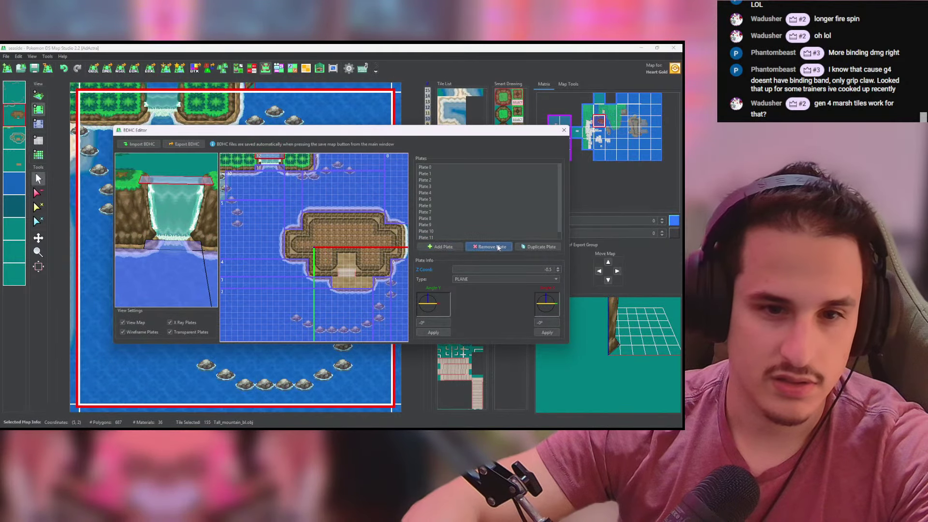
# Step: Duplicate the plate at the foot of the waterfall and move the copy up onto the waterfall
pyautogui.click(273, 168)
pyautogui.click(538, 248)
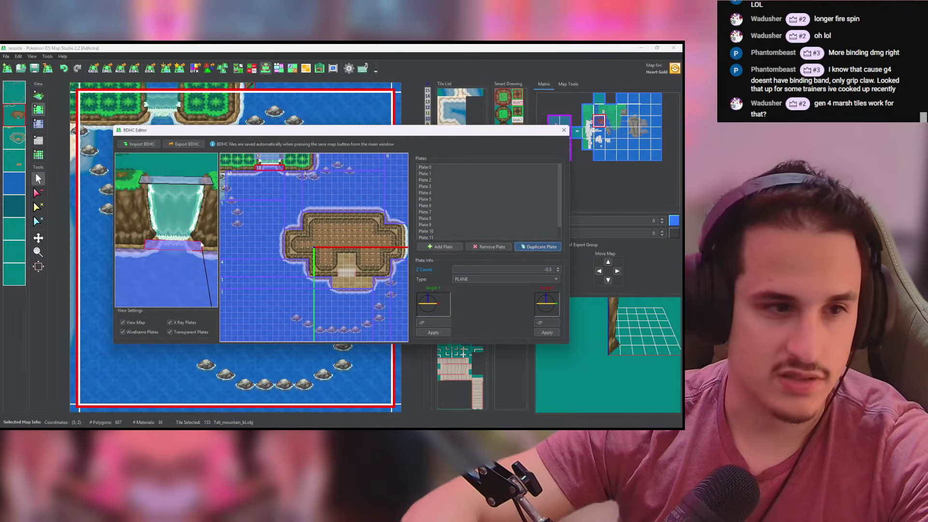
pyautogui.moveTo(271, 164); pyautogui.dragTo(270, 159)
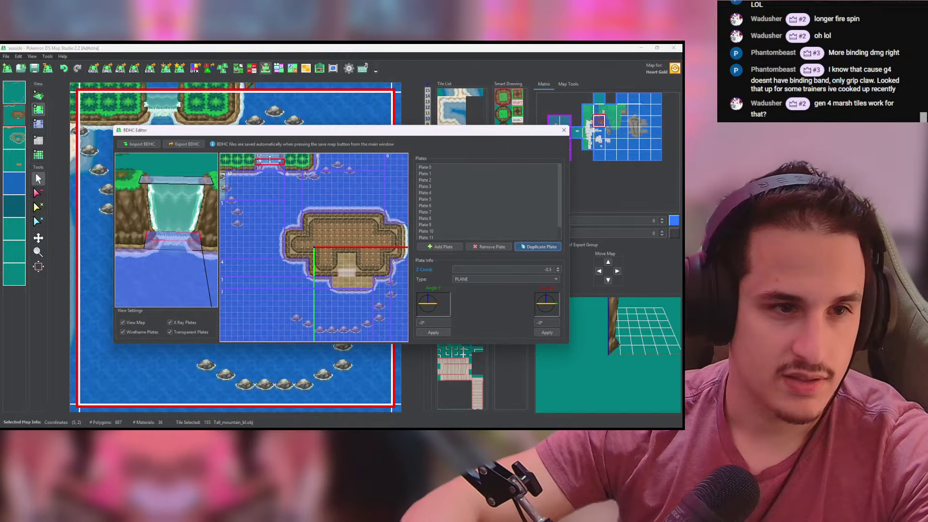
# Step: Set the waterfall plate's type to STAIRS UP (-Y) and slope it with a tiles-up value of -5
pyautogui.click(512, 280)
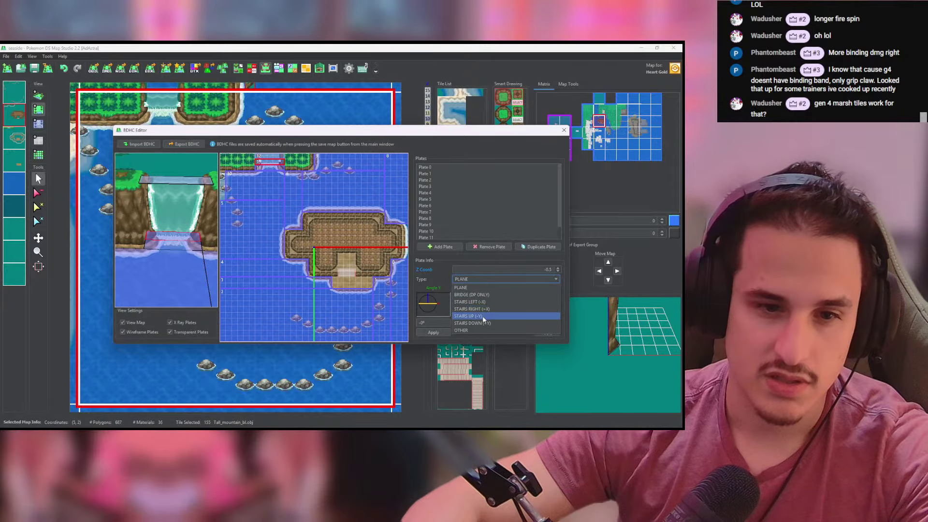
pyautogui.click(490, 316)
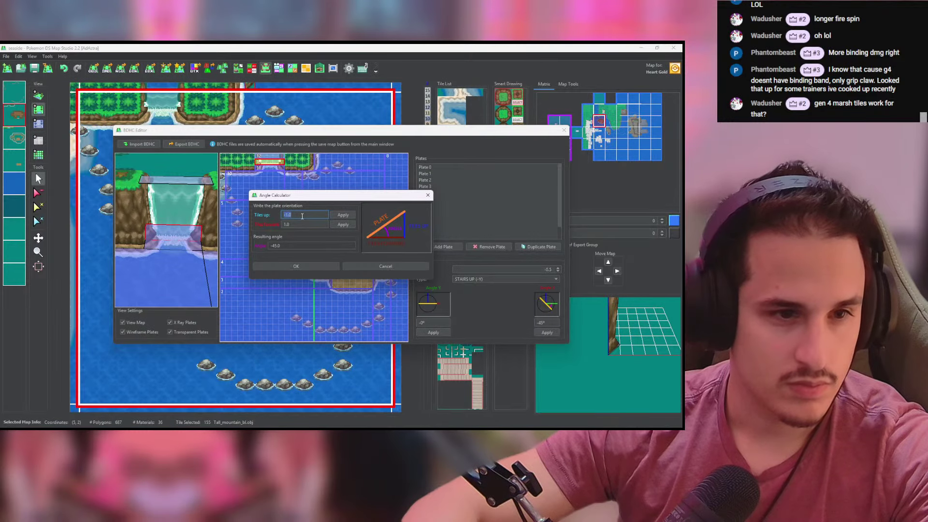
pyautogui.write('-5')
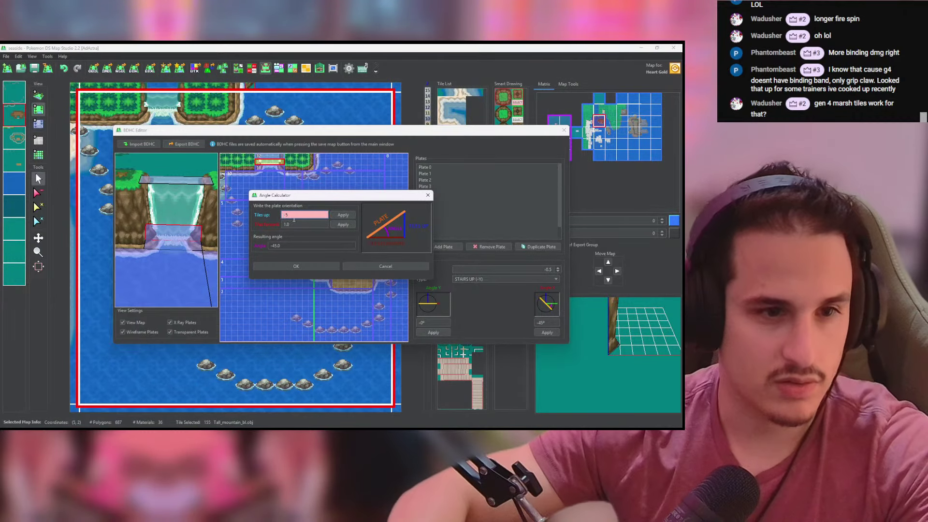
pyautogui.click(341, 215)
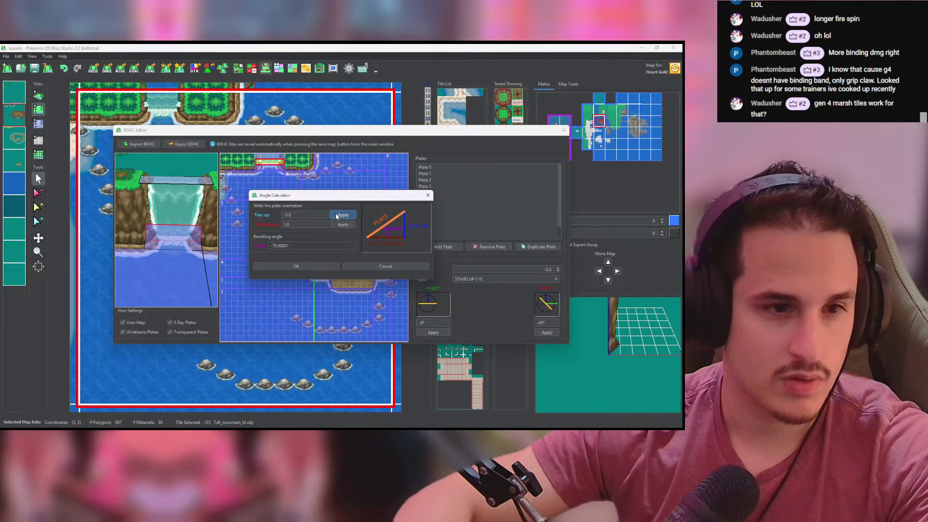
pyautogui.click(300, 266)
# Step: Add a plate over the steps at the front of the rocky island and set its type to STAIRS UP (-Y)
pyautogui.moveTo(190, 263)
pyautogui.mouseDown()
pyautogui.moveTo(165, 265)
pyautogui.moveTo(120, 245)
pyautogui.moveTo(143, 263)
pyautogui.moveTo(199, 268)
pyautogui.moveTo(229, 247)
pyautogui.moveTo(189, 258)
pyautogui.mouseUp()
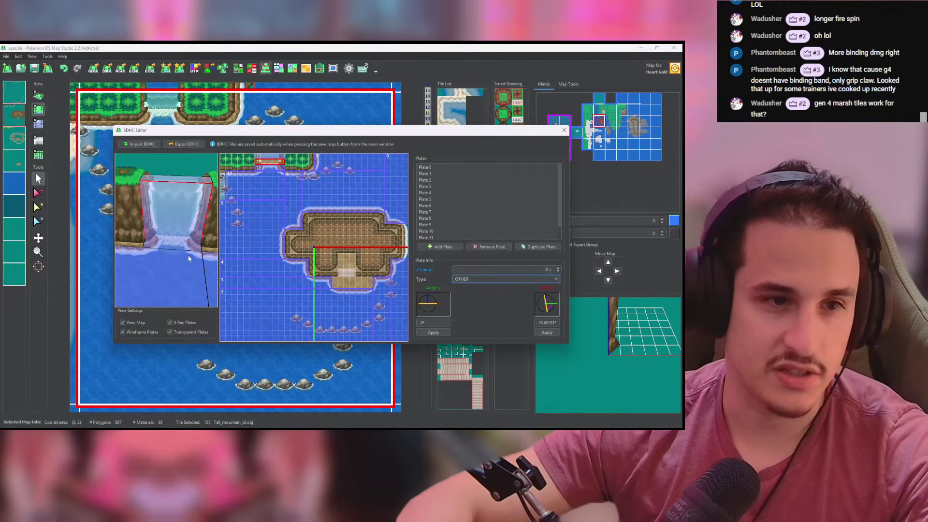
pyautogui.scroll(-5, 166, 249)
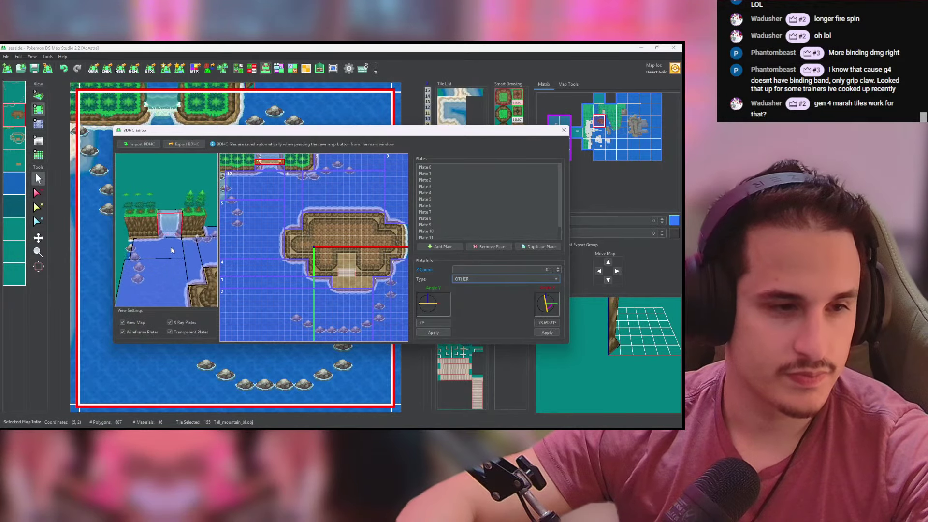
pyautogui.moveTo(167, 250)
pyautogui.mouseDown()
pyautogui.moveTo(184, 246)
pyautogui.moveTo(184, 257)
pyautogui.mouseUp()
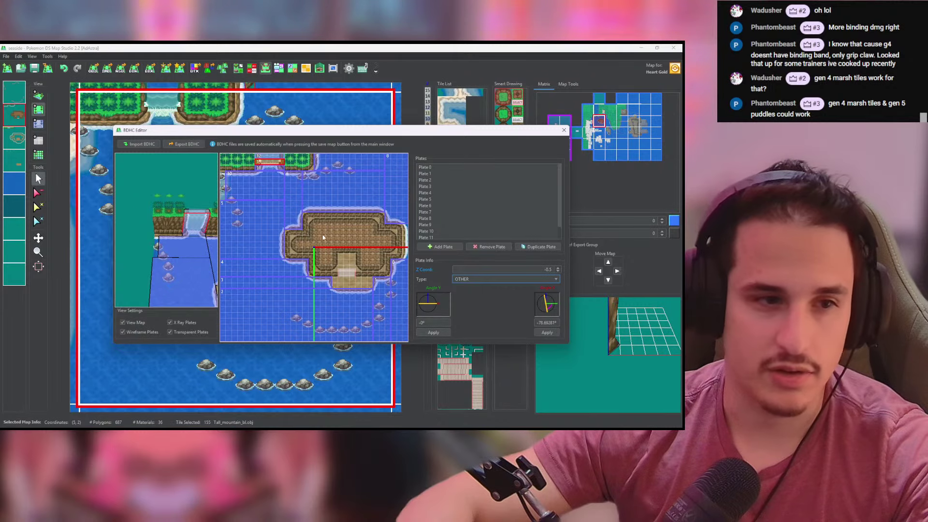
pyautogui.scroll(-10, 143, 203)
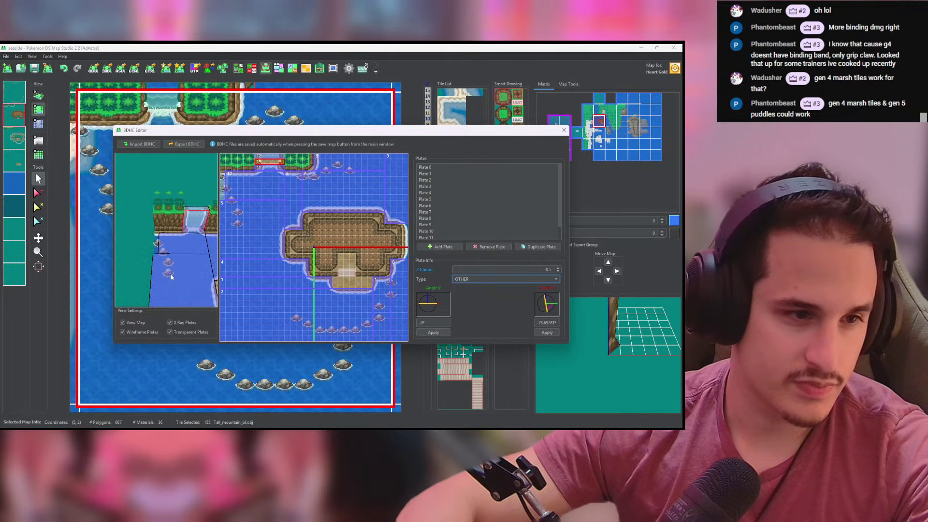
pyautogui.scroll(-1, 143, 204)
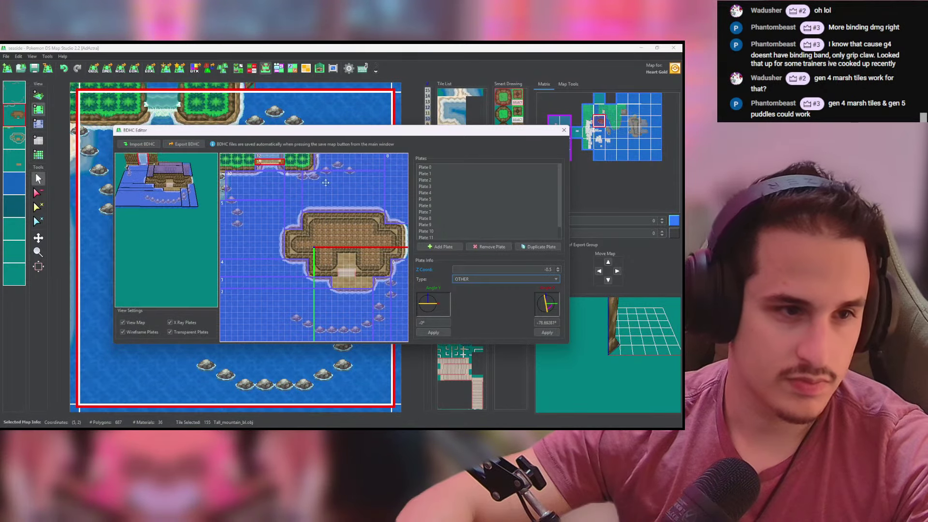
pyautogui.moveTo(188, 220); pyautogui.dragTo(168, 303)
pyautogui.scroll(5, 169, 298)
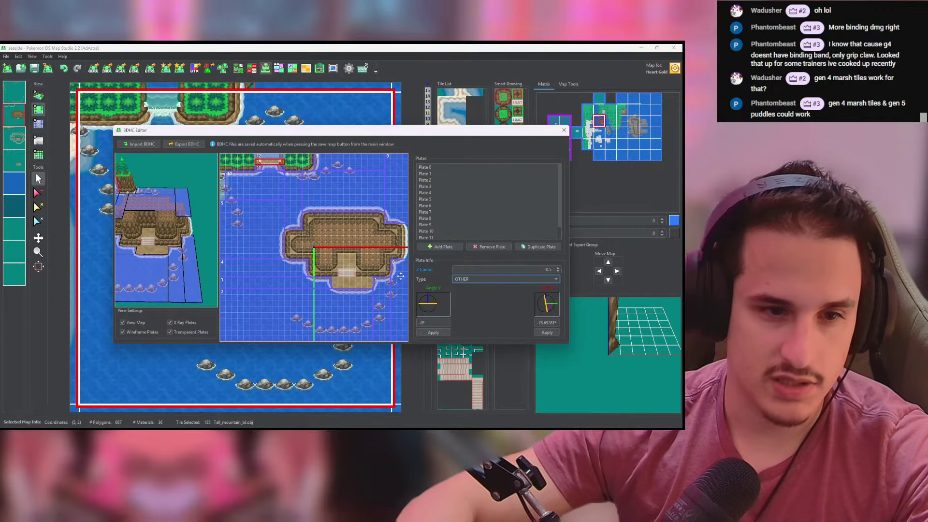
pyautogui.click(432, 248)
pyautogui.moveTo(319, 253); pyautogui.dragTo(339, 284)
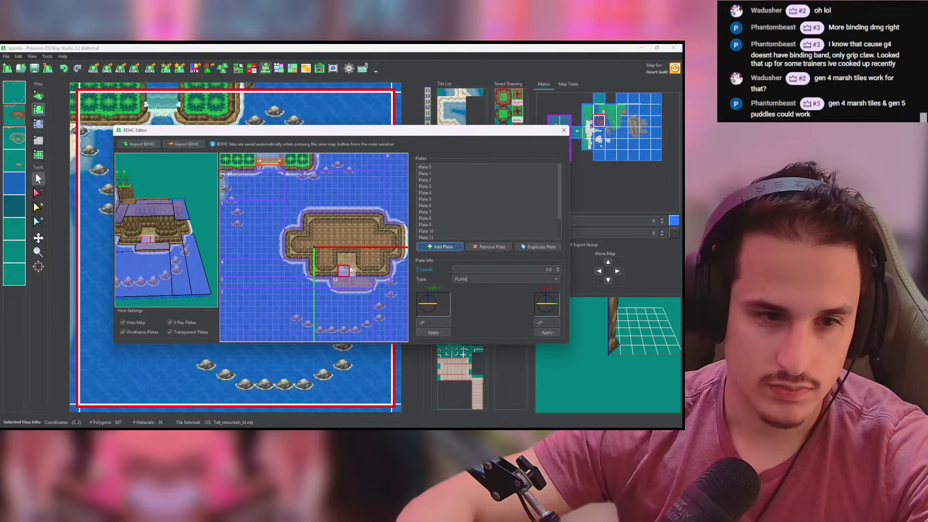
pyautogui.click(489, 279)
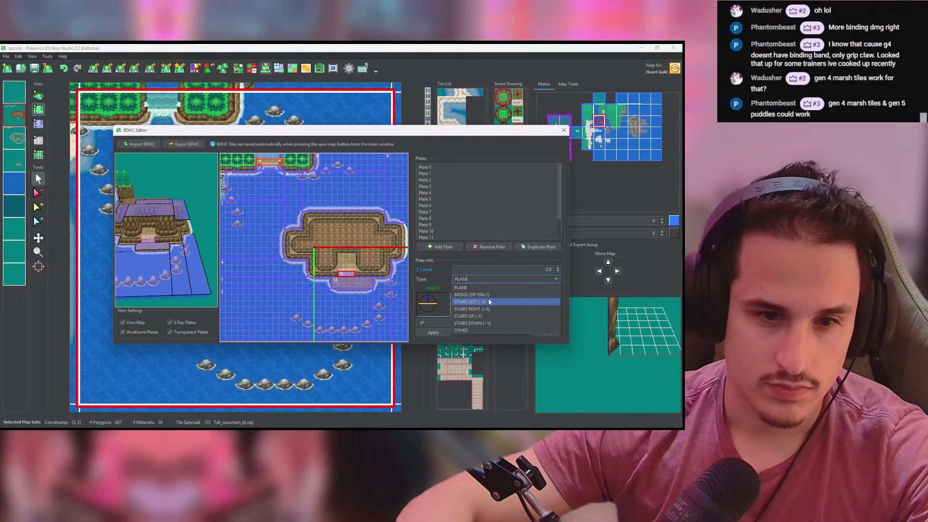
pyautogui.click(481, 317)
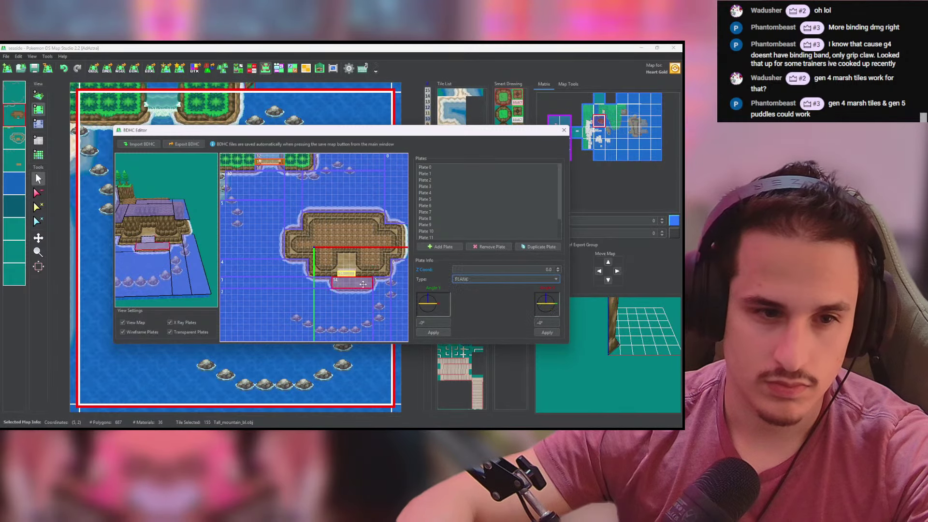
# Step: Place a flat plate on the sandy landing behind the island's steps with Z coord 1.0, and close the BDHC Editor
pyautogui.moveTo(370, 286); pyautogui.dragTo(363, 256)
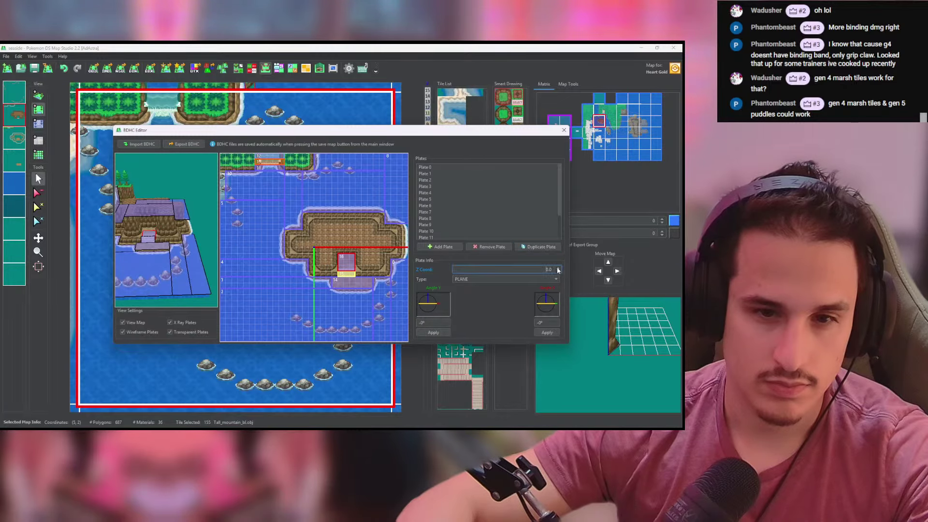
pyautogui.moveTo(206, 280); pyautogui.dragTo(177, 246)
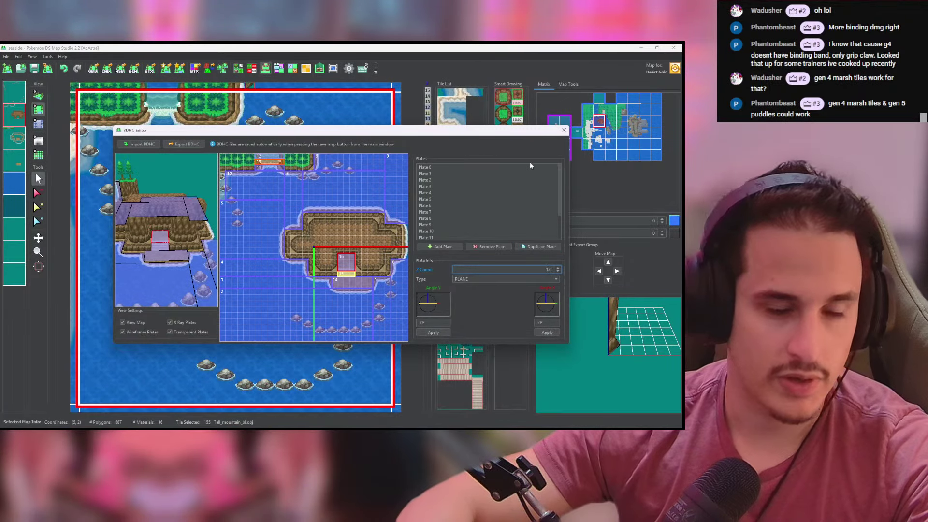
pyautogui.click(564, 131)
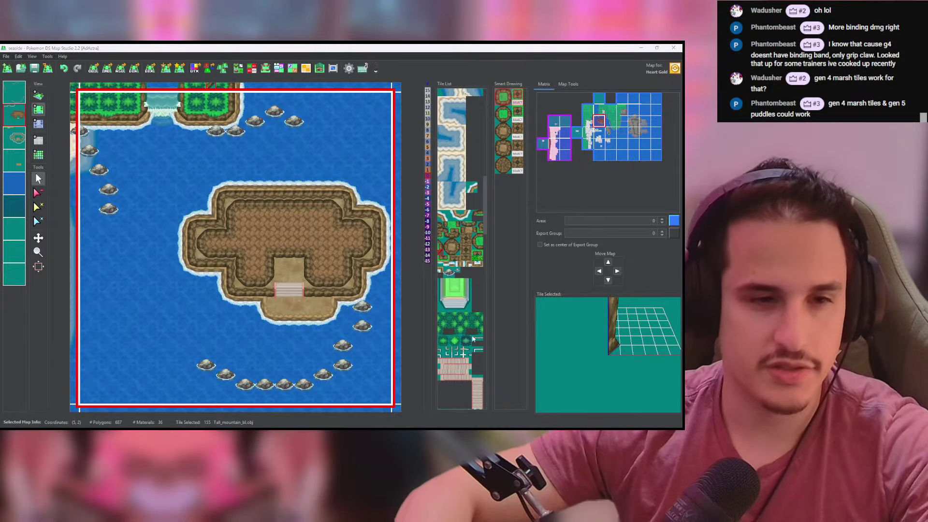
# Step: Switch to CTRMap, open the first recent project and load zone 113 - Icirrus City
pyautogui.hotkey('alt', 'Tab')
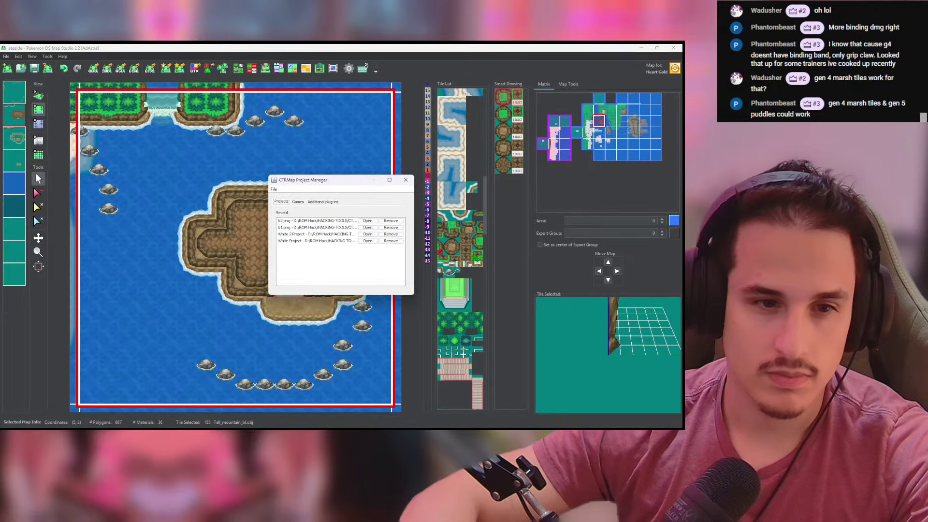
pyautogui.click(367, 221)
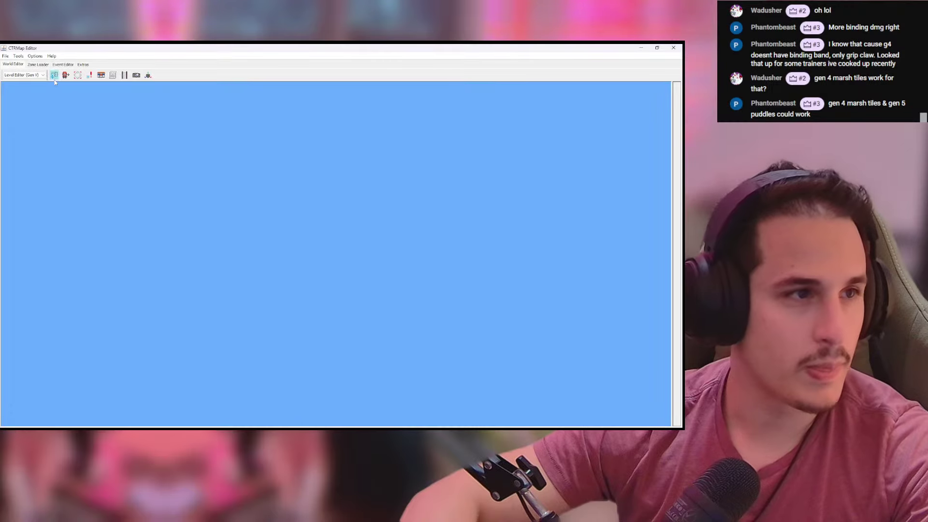
pyautogui.click(37, 64)
pyautogui.click(118, 76)
pyautogui.moveTo(118, 94); pyautogui.dragTo(112, 118)
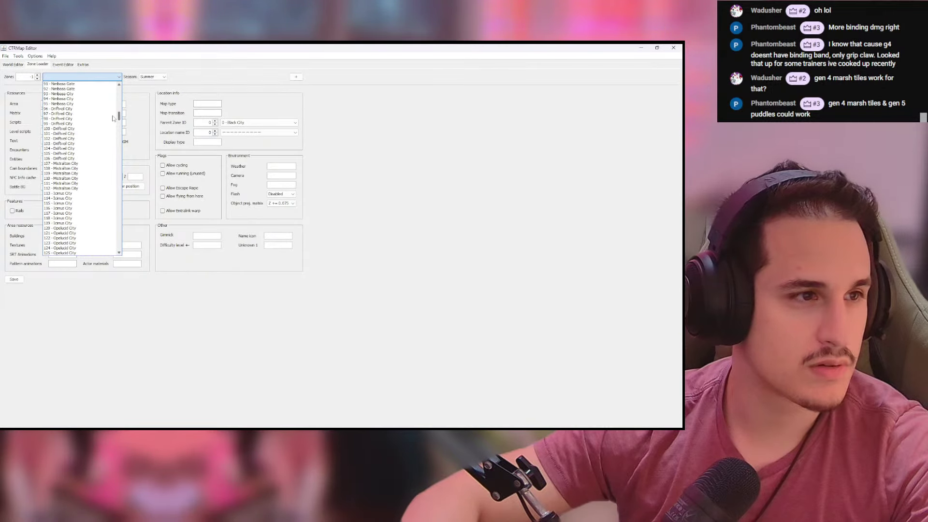
pyautogui.click(100, 193)
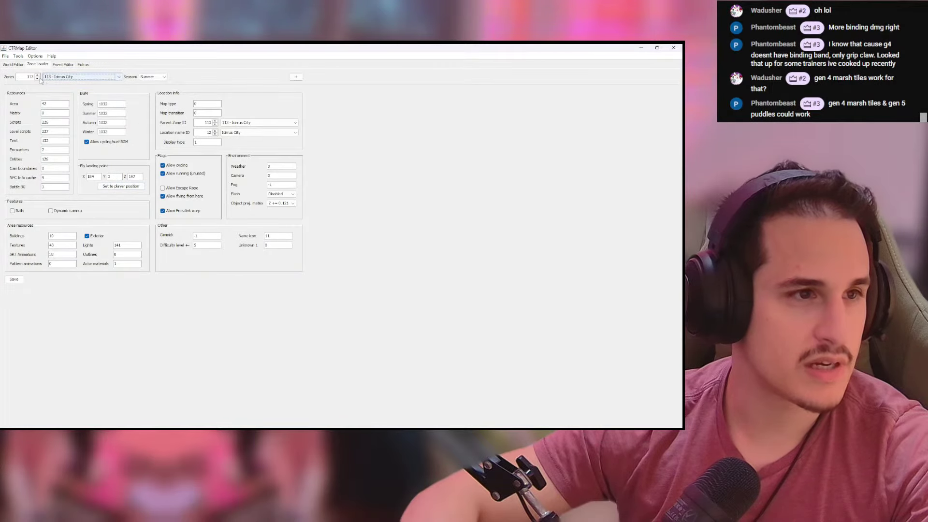
# Step: Examine the Icirrus City map in the World Editor, focusing on the water and puddles around the house below the bridge
pyautogui.click(13, 64)
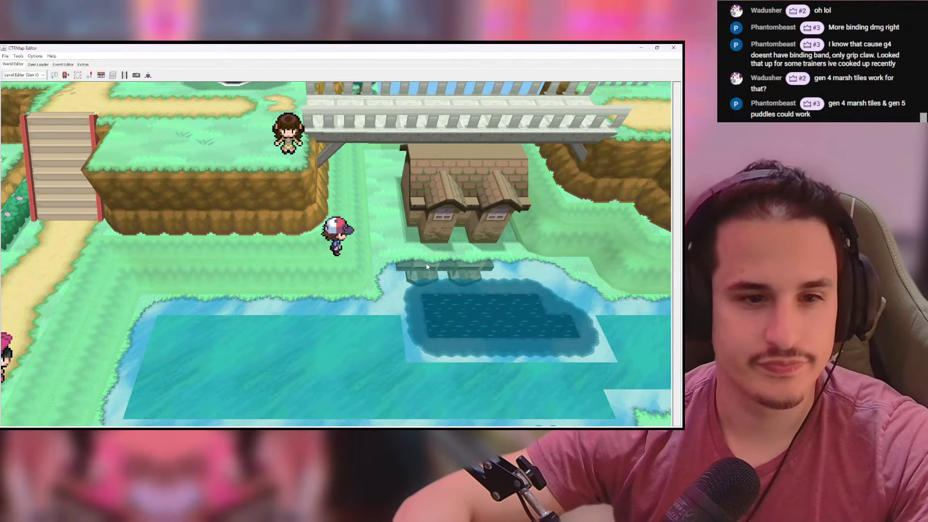
pyautogui.scroll(-10, 416, 264)
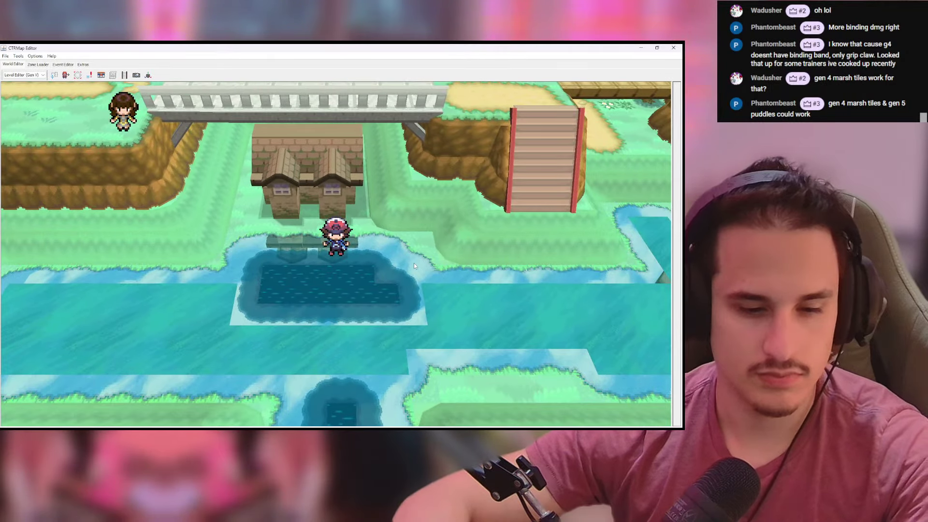
pyautogui.press('p')
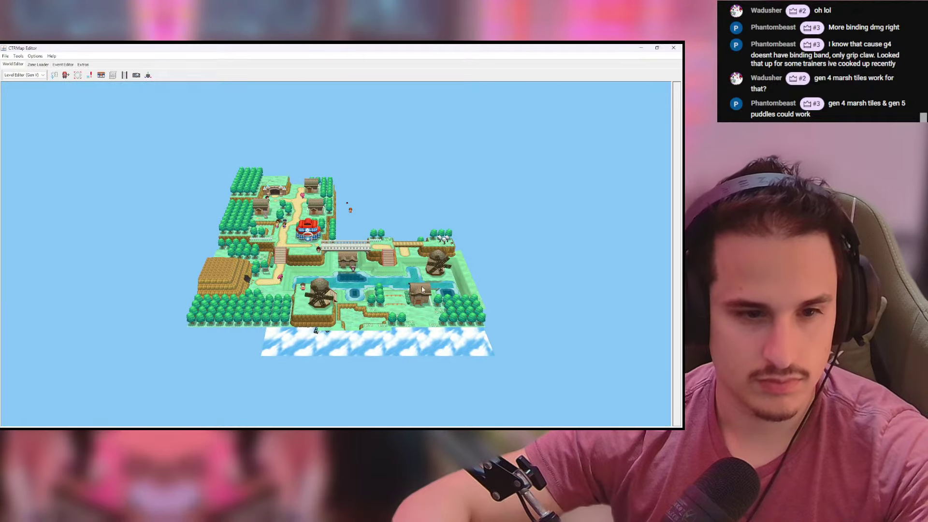
pyautogui.moveTo(413, 266); pyautogui.dragTo(412, 230)
pyautogui.scroll(5, 413, 230)
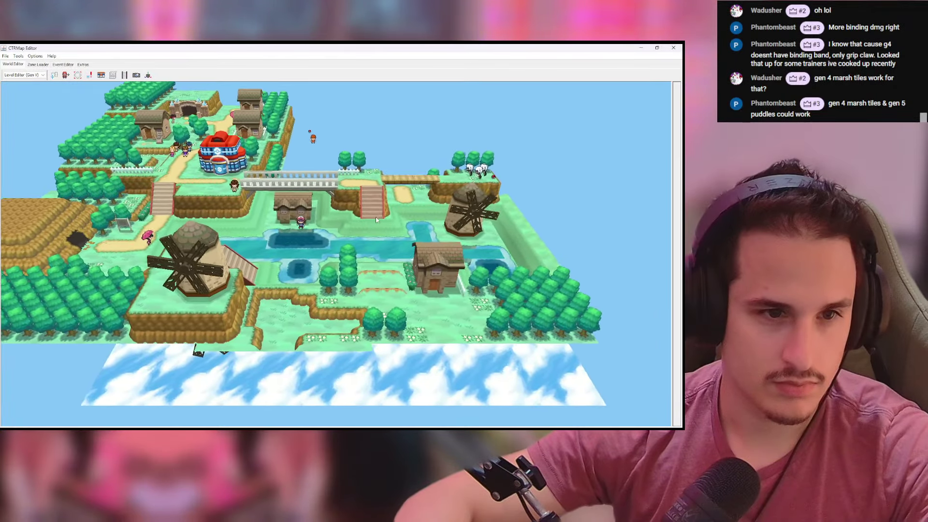
pyautogui.scroll(5, 306, 225)
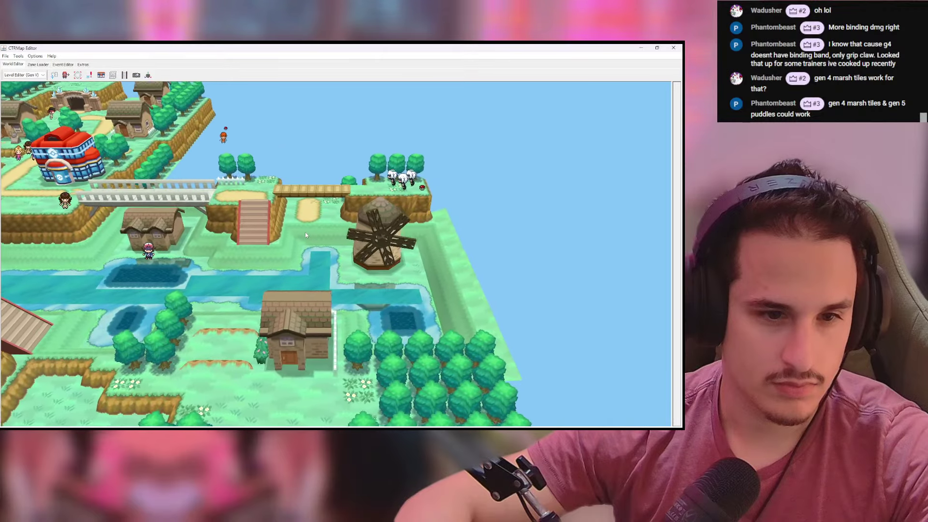
pyautogui.moveTo(293, 242); pyautogui.dragTo(404, 230)
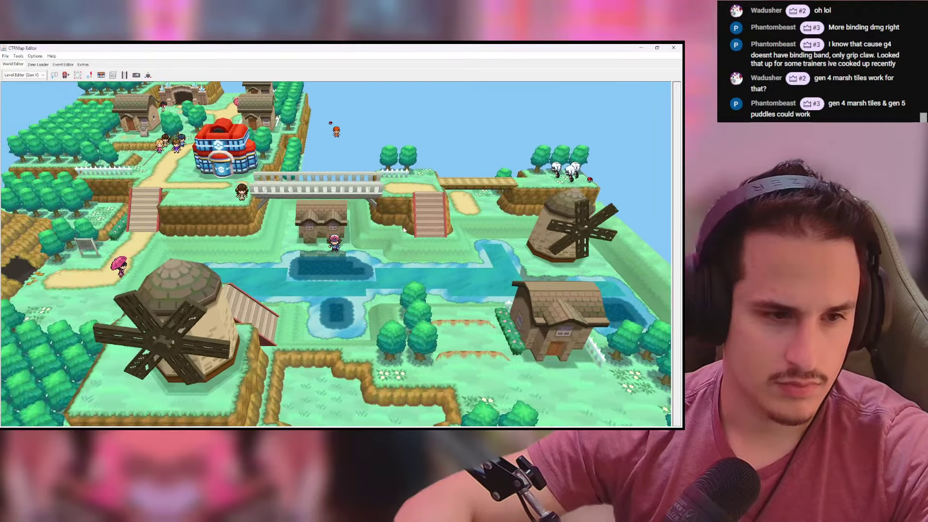
pyautogui.scroll(4, 404, 230)
pyautogui.scroll(3, 402, 210)
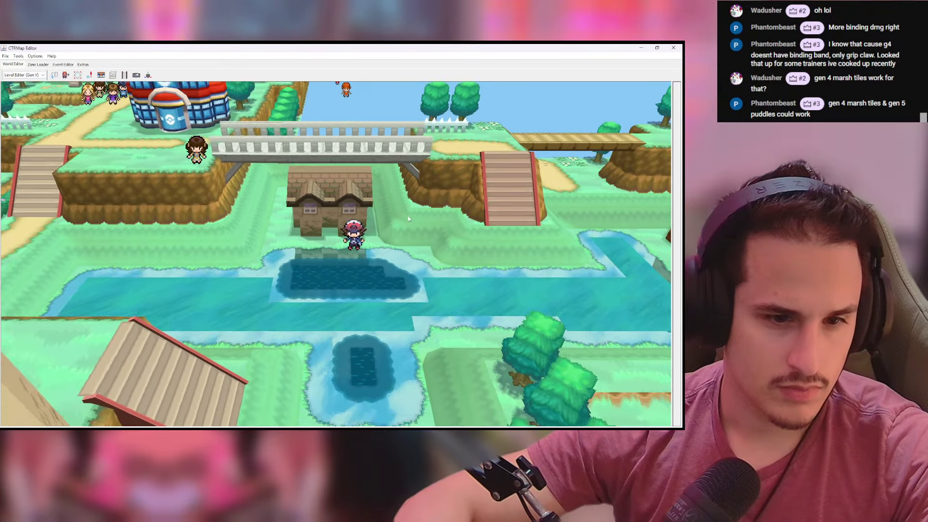
pyautogui.scroll(3, 401, 210)
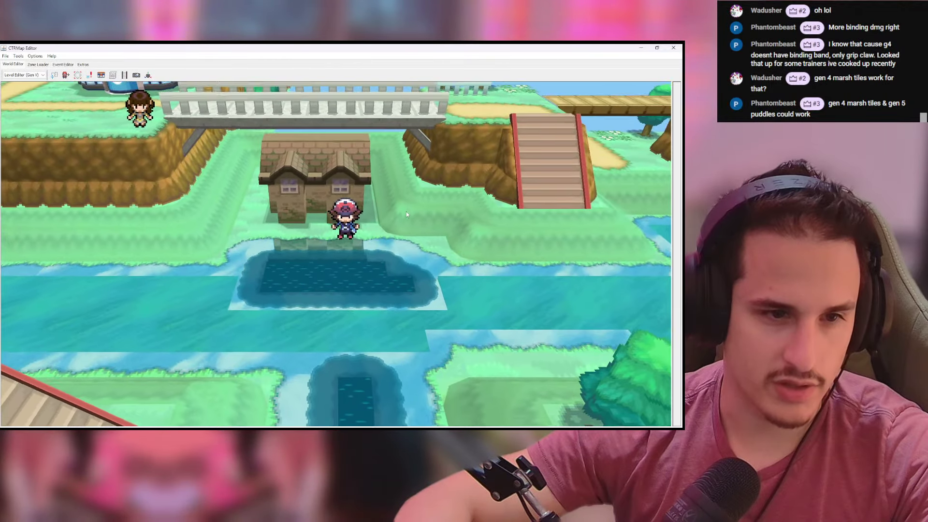
pyautogui.scroll(2, 407, 205)
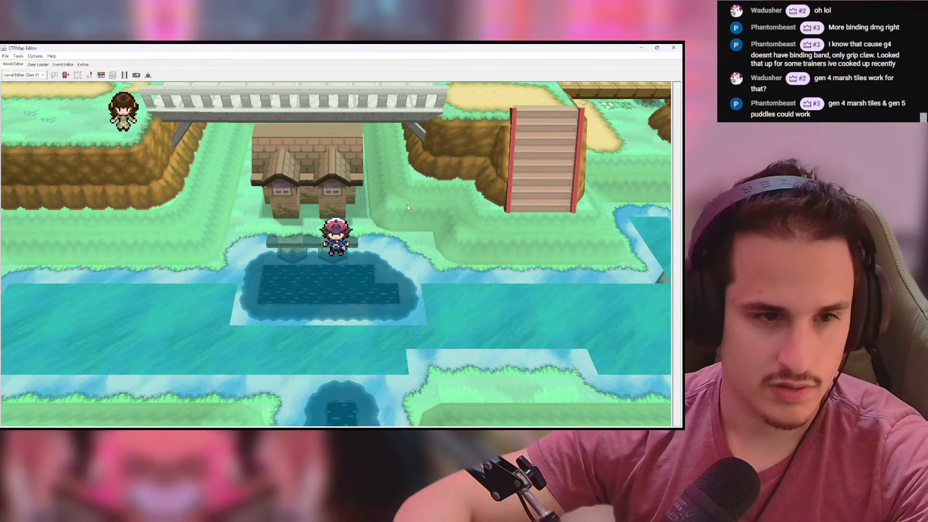
pyautogui.press('Left')
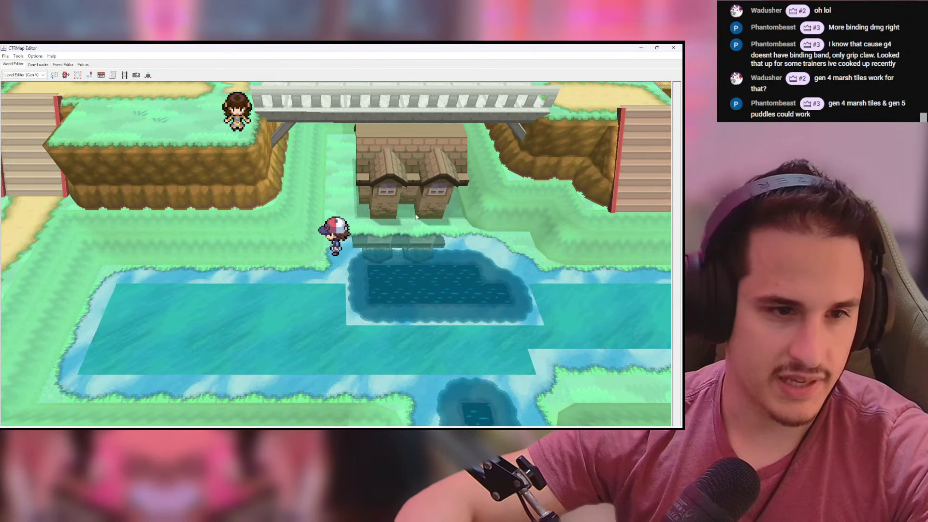
# Step: Look over the west end of Icirrus City's water channel and the wider map around it
pyautogui.press('Left')
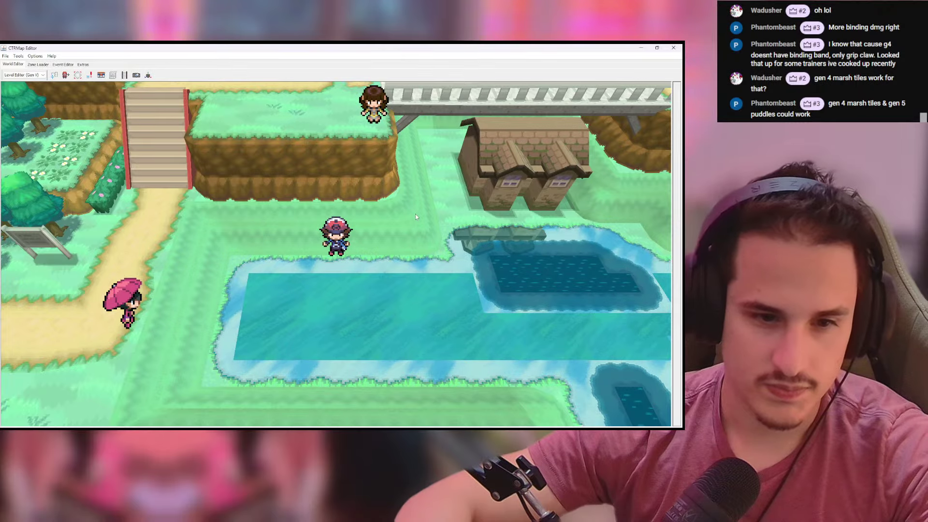
pyautogui.press('Down')
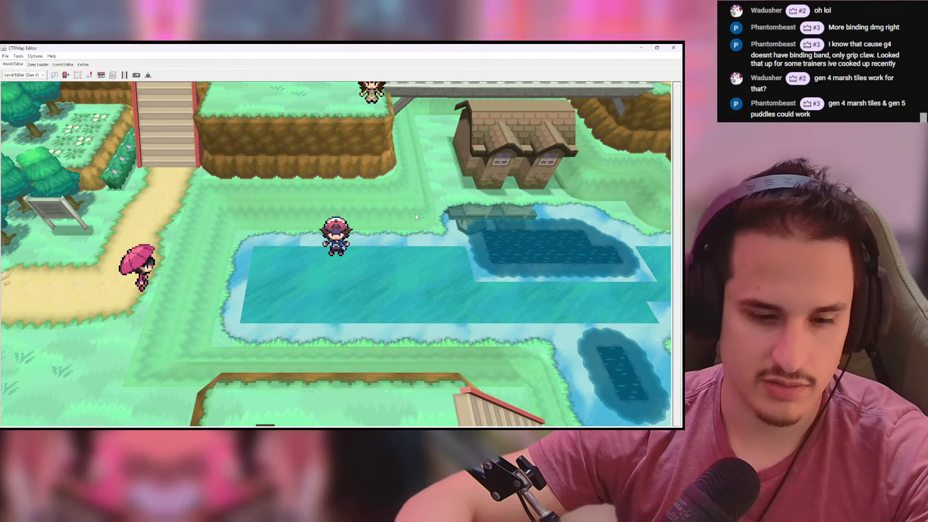
pyautogui.press('Right')
pyautogui.moveTo(416, 217); pyautogui.dragTo(482, 213)
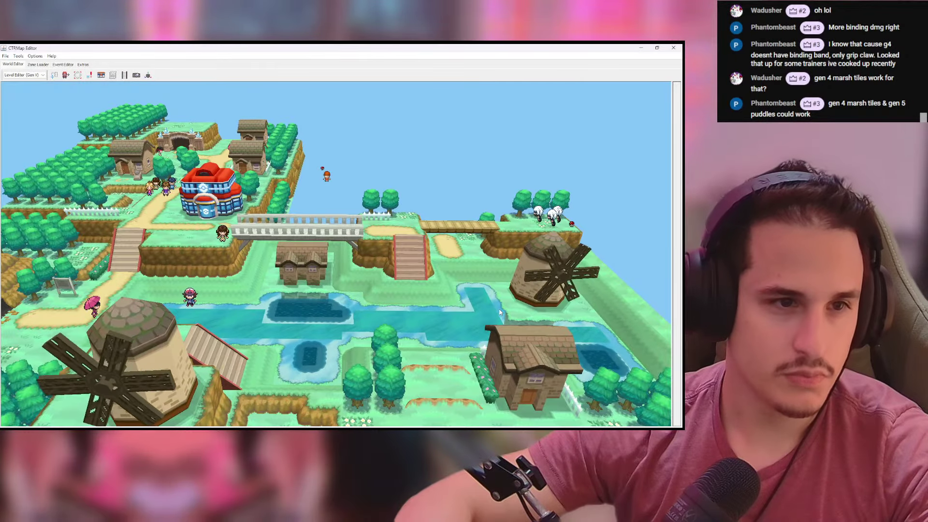
# Step: Set the Icirrus City zone's season to Spring and show the map in the World Editor
pyautogui.click(39, 64)
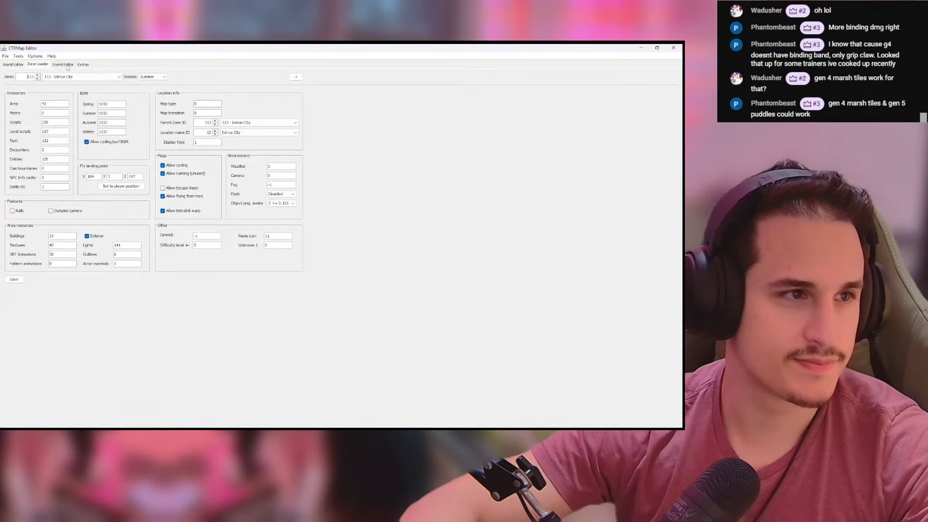
pyautogui.click(125, 81)
pyautogui.click(13, 64)
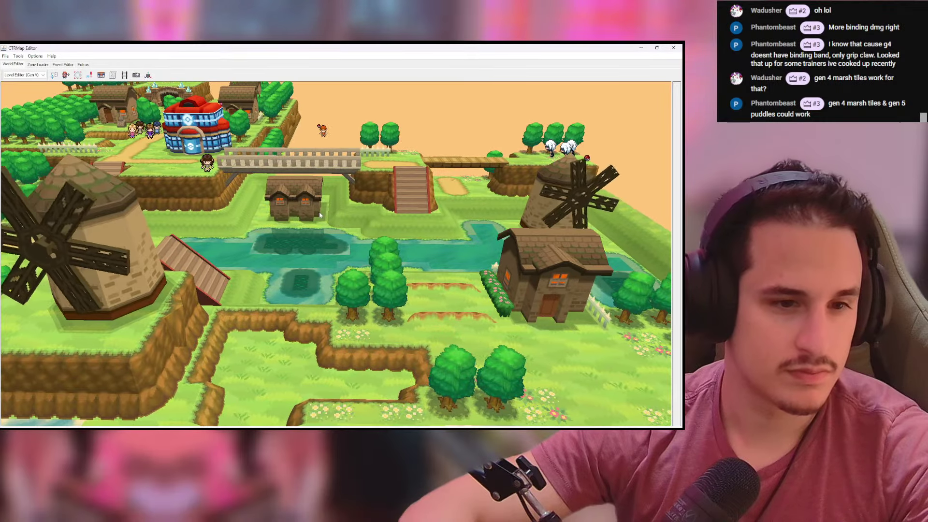
# Step: Examine the pools and dark puddles between the bridge and the windmill in the spring version of Icirrus City
pyautogui.moveTo(320, 215)
pyautogui.mouseDown()
pyautogui.moveTo(306, 220)
pyautogui.moveTo(312, 225)
pyautogui.mouseUp()
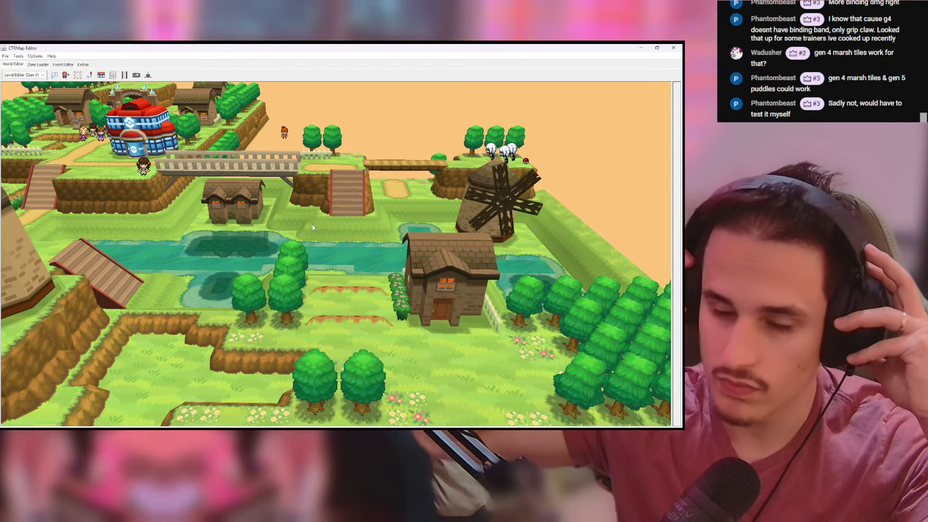
pyautogui.moveTo(313, 225); pyautogui.dragTo(392, 327)
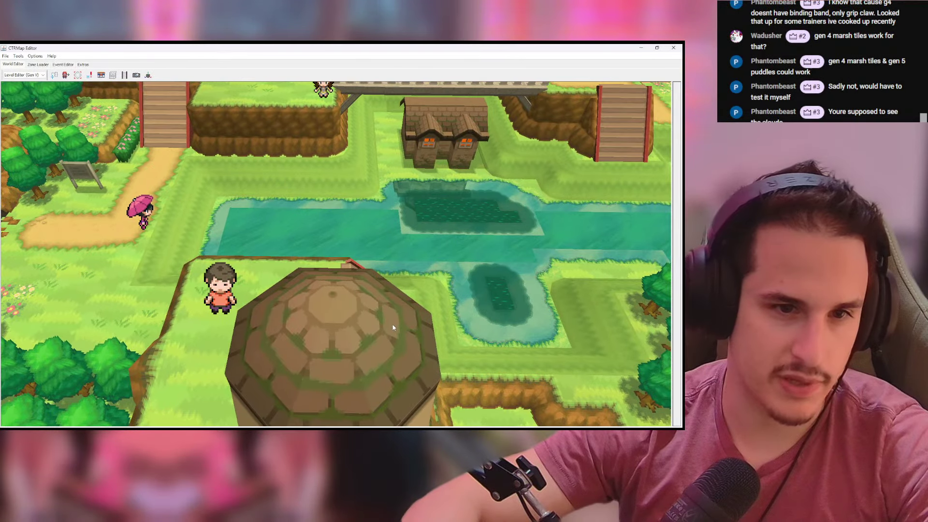
pyautogui.press('d')
pyautogui.press('space')
pyautogui.press('shift')
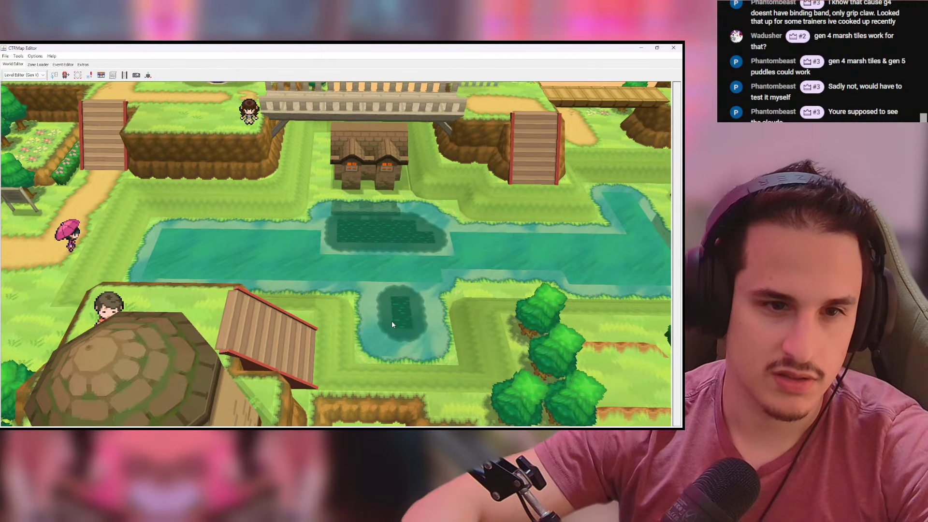
pyautogui.press('space')
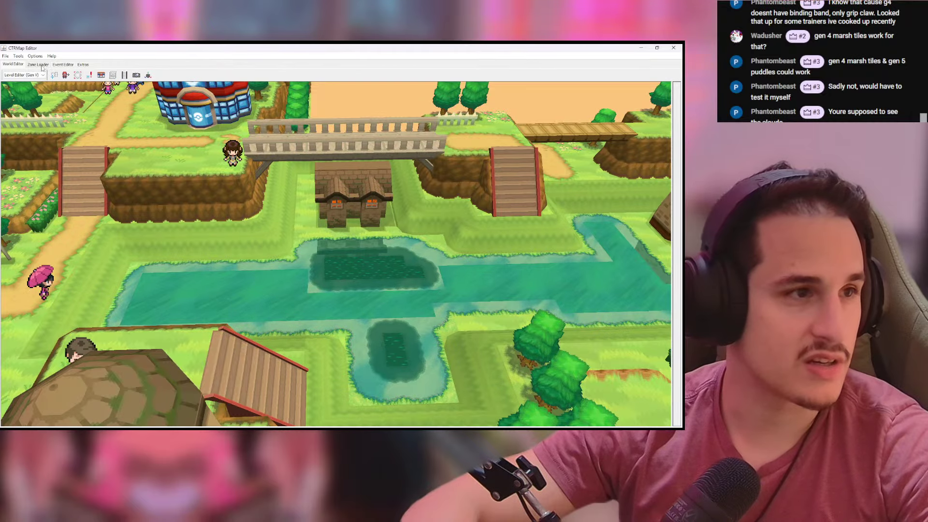
# Step: Load zone 346 - Moor of Icirrus and show it in the World Editor
pyautogui.click(38, 65)
pyautogui.click(72, 77)
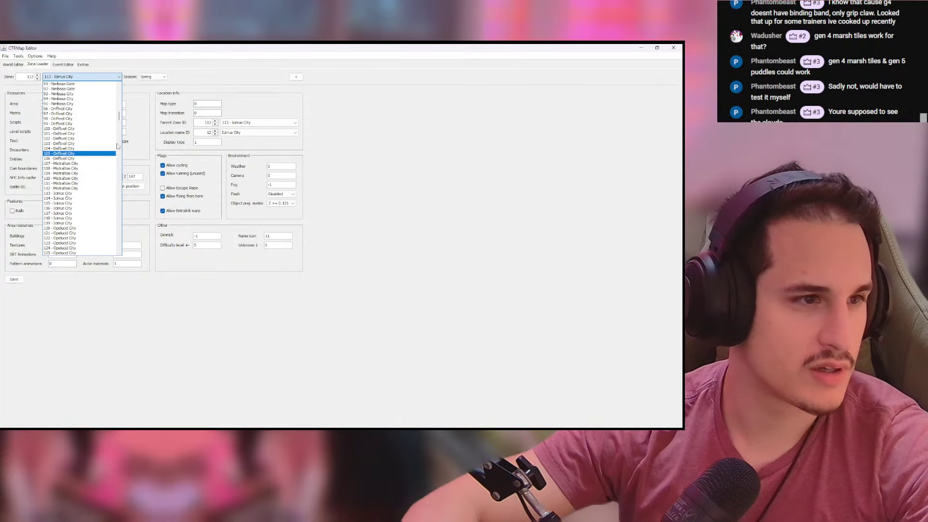
pyautogui.moveTo(119, 117); pyautogui.dragTo(120, 161)
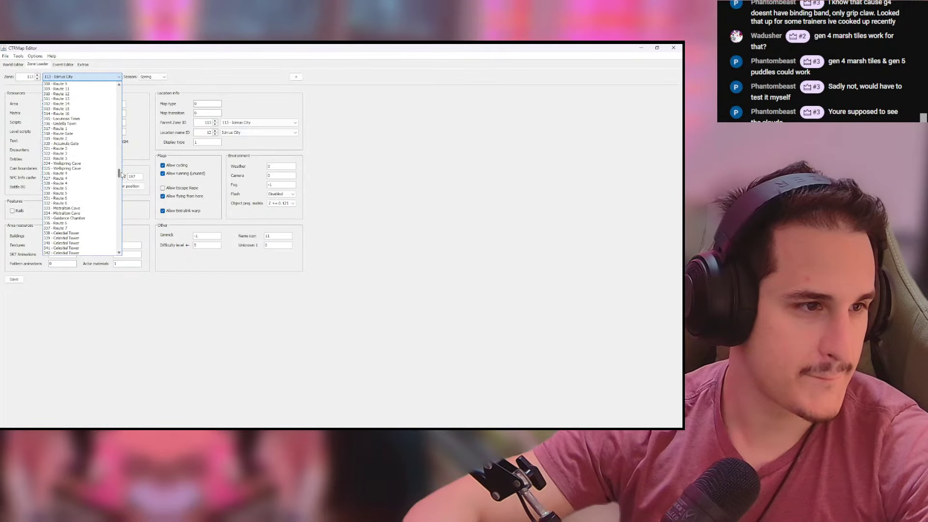
pyautogui.moveTo(123, 175); pyautogui.dragTo(121, 172)
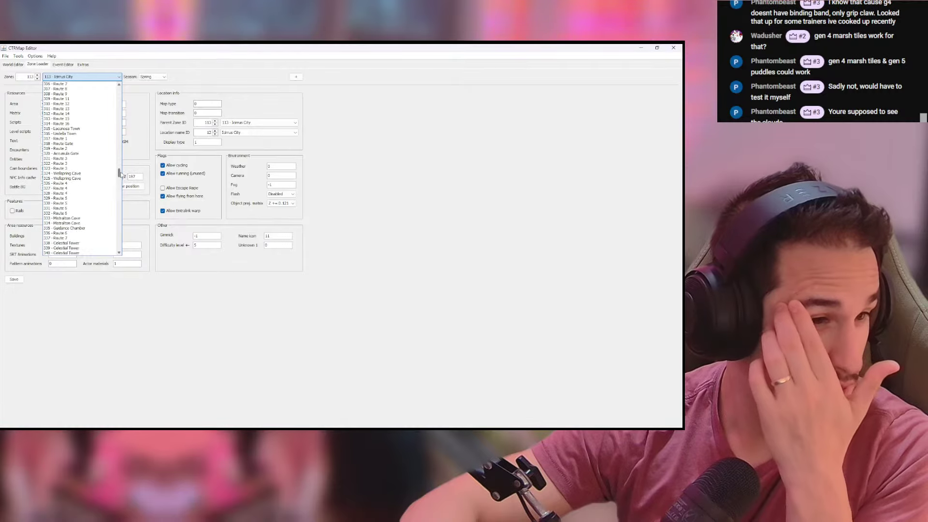
pyautogui.scroll(-10, 105, 205)
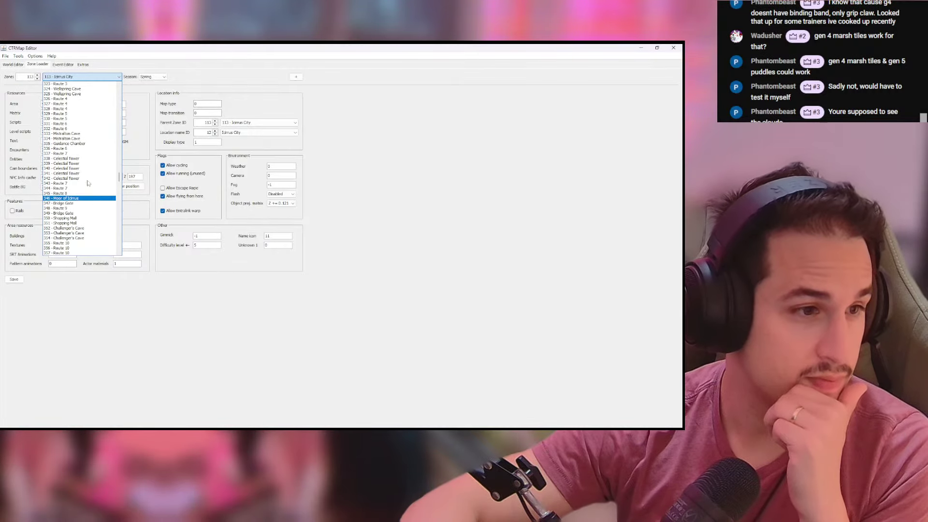
pyautogui.click(87, 198)
pyautogui.click(13, 64)
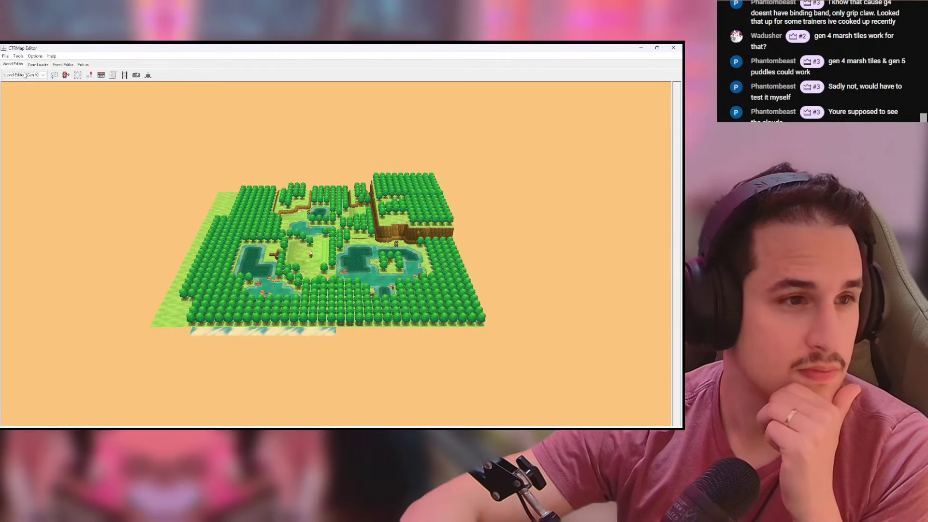
# Step: Examine the Moor of Icirrus map, focusing on the marsh pools, dark water patches and their grassy edges
pyautogui.scroll(3, 332, 180)
pyautogui.scroll(5, 332, 180)
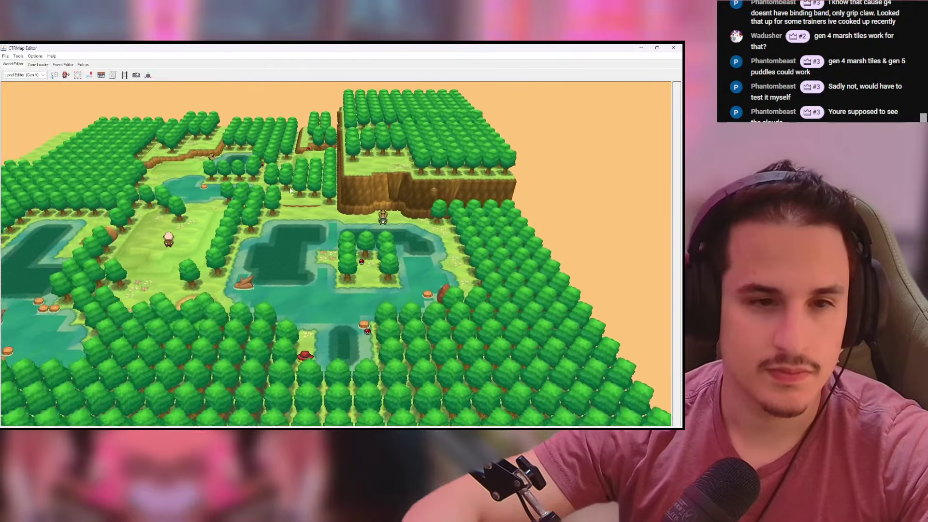
pyautogui.scroll(2, 378, 227)
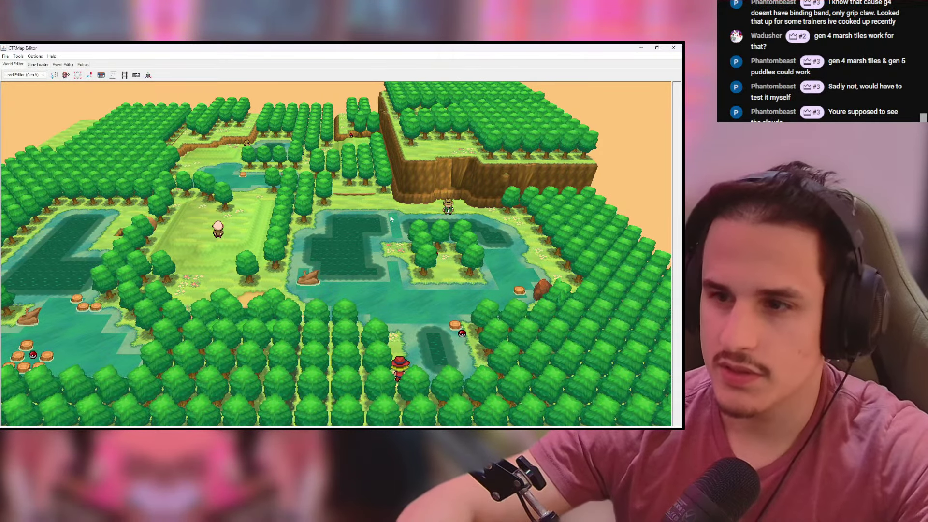
pyautogui.scroll(5, 375, 260)
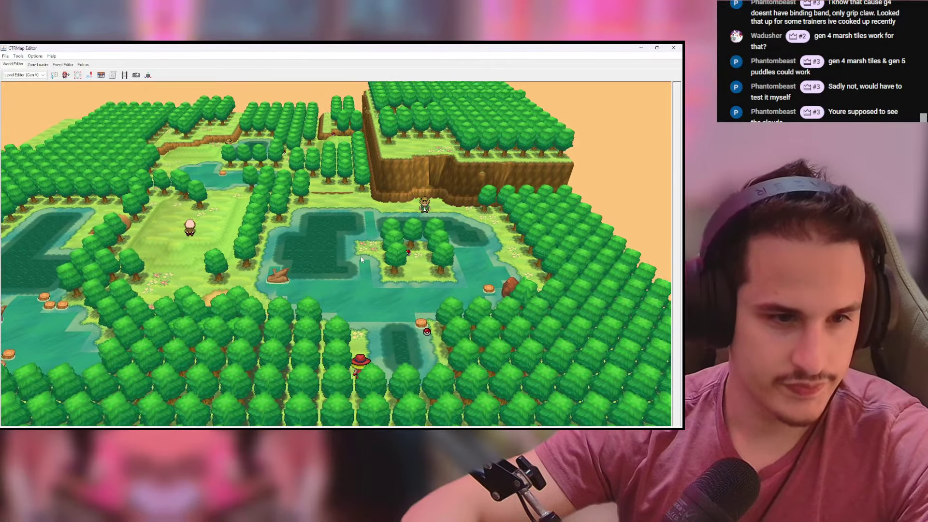
pyautogui.scroll(2, 373, 263)
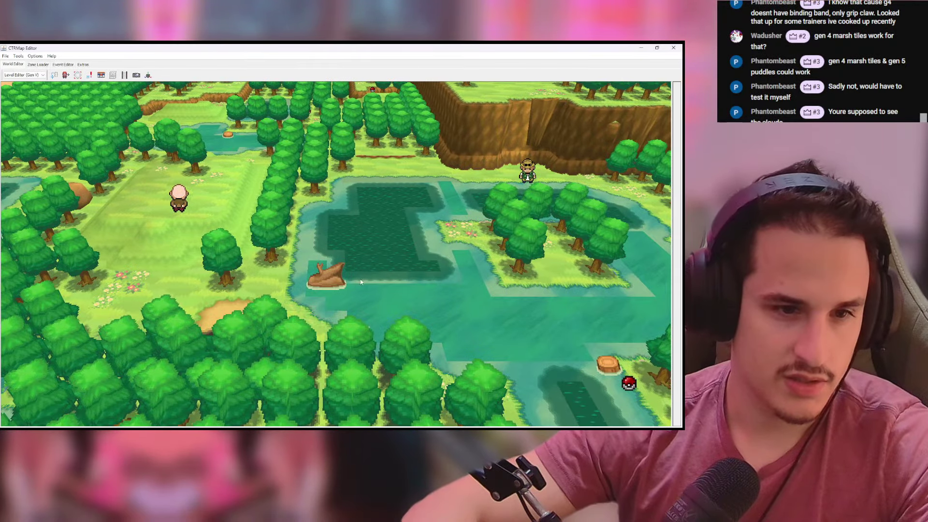
pyautogui.scroll(-6, 368, 251)
pyautogui.scroll(7, 394, 299)
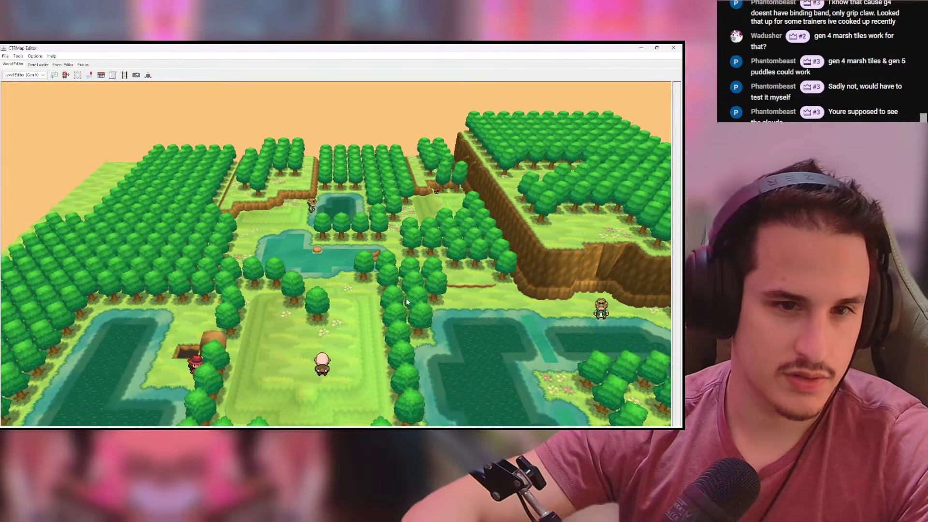
pyautogui.scroll(-4, 439, 246)
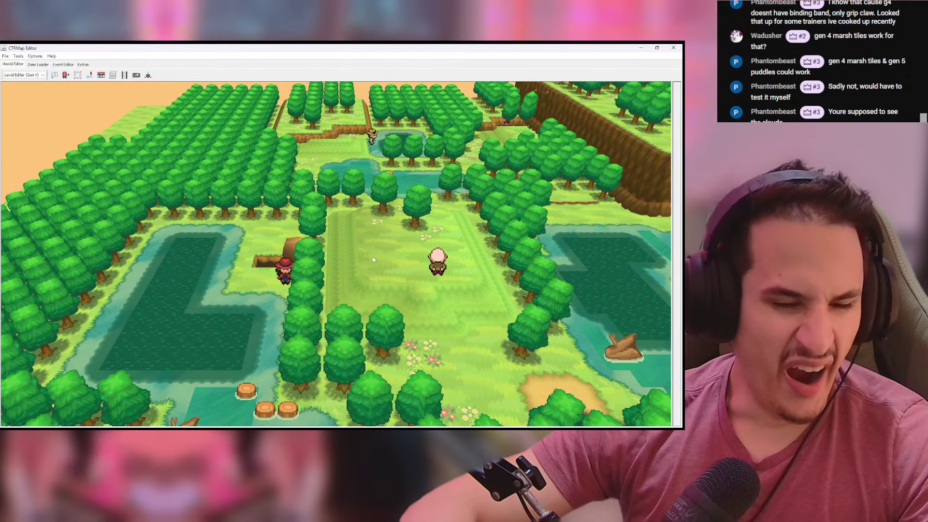
# Step: Switch to Pokemon DS Map Studio, start a new map in place of the current one, and choose Pokemon Heart Gold with the Platinum tileset folder
pyautogui.hotkey('alt', 'Tab')
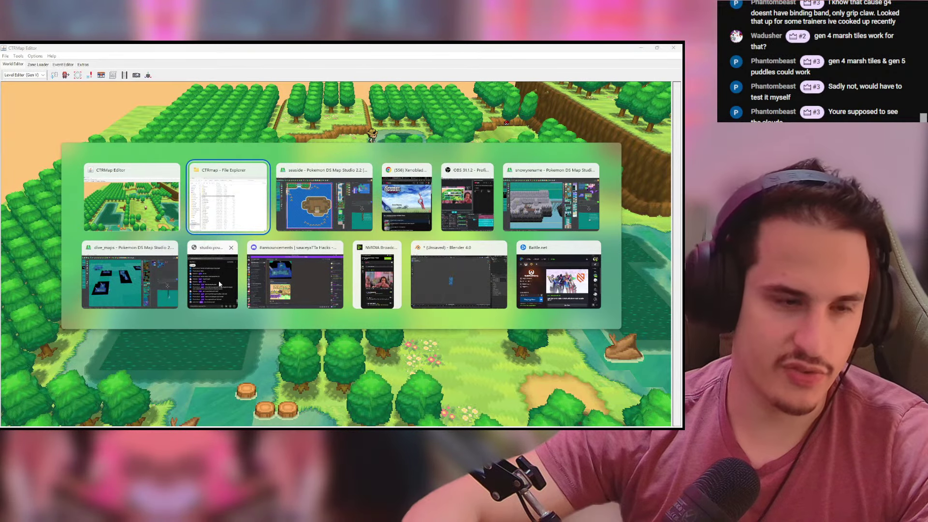
pyautogui.hotkey('alt', 'Tab')
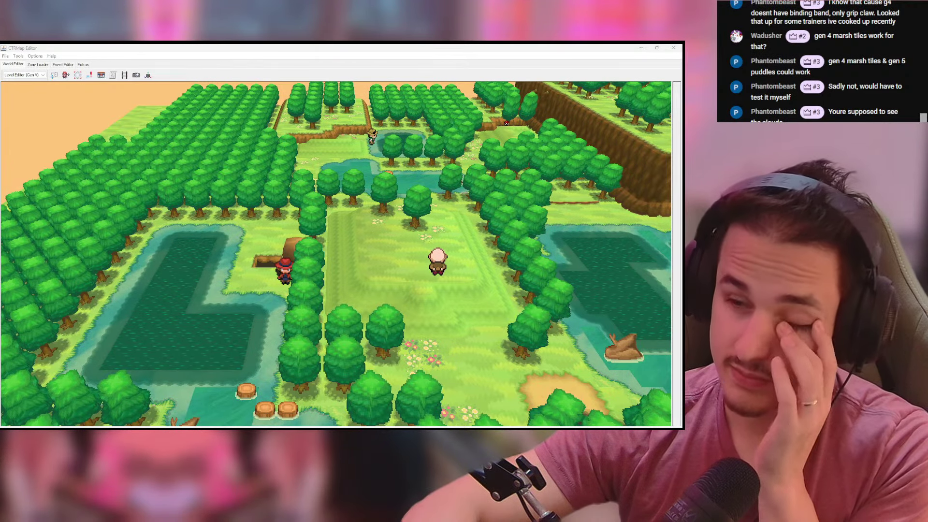
pyautogui.hotkey('alt', 'Tab')
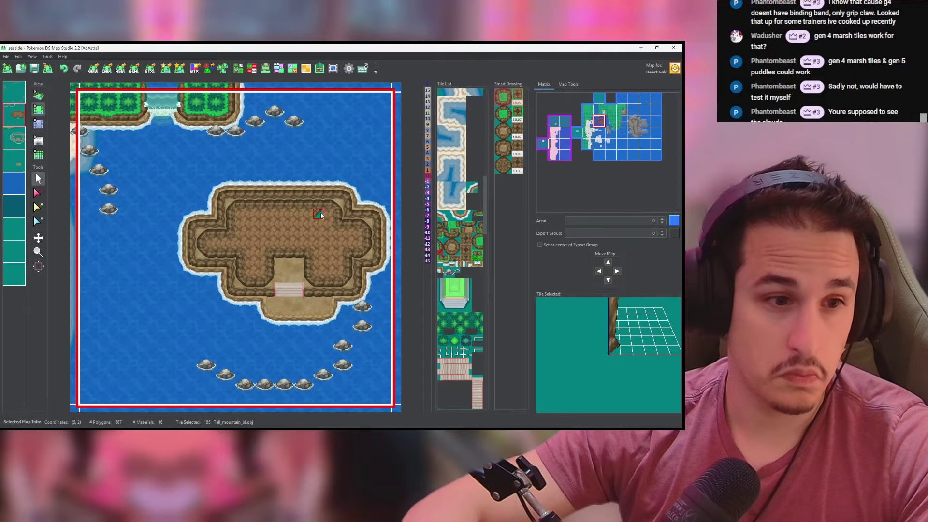
pyautogui.click(6, 56)
pyautogui.click(19, 64)
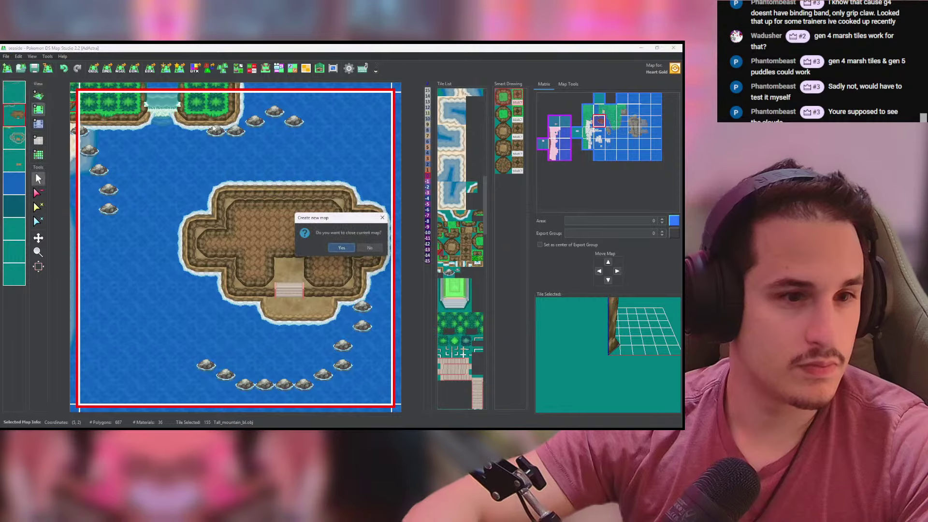
pyautogui.click(339, 248)
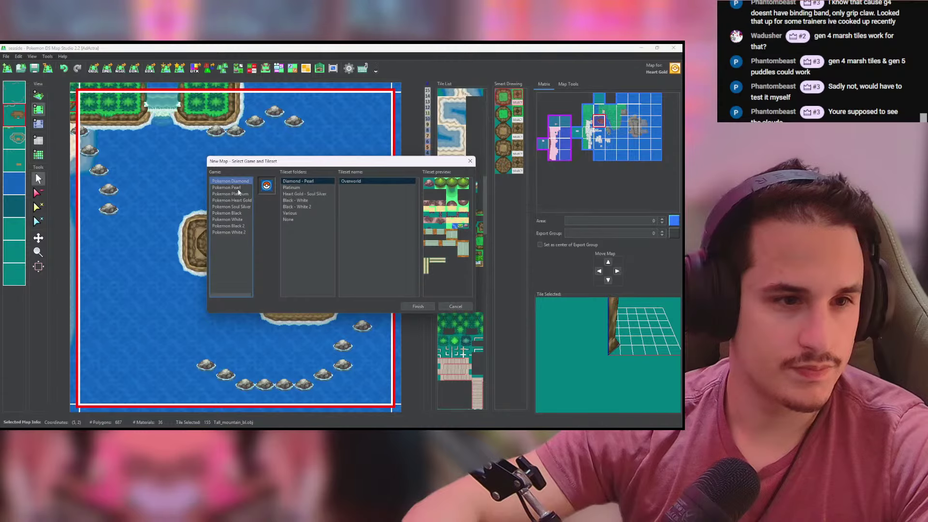
pyautogui.click(303, 188)
# Step: Look through the previews of the Platinum overworld tilesets numbered 6 and 7 for suitable marsh tiles
pyautogui.scroll(-10, 451, 239)
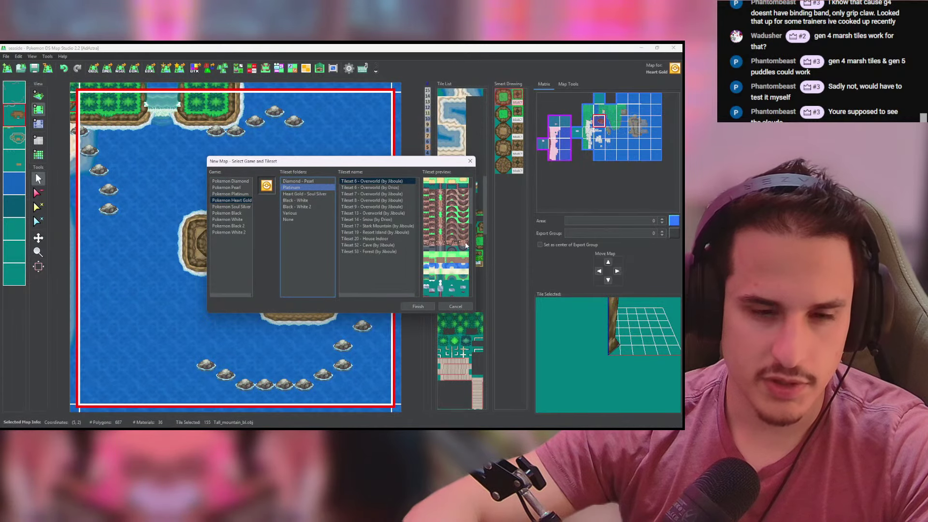
pyautogui.scroll(-8, 462, 249)
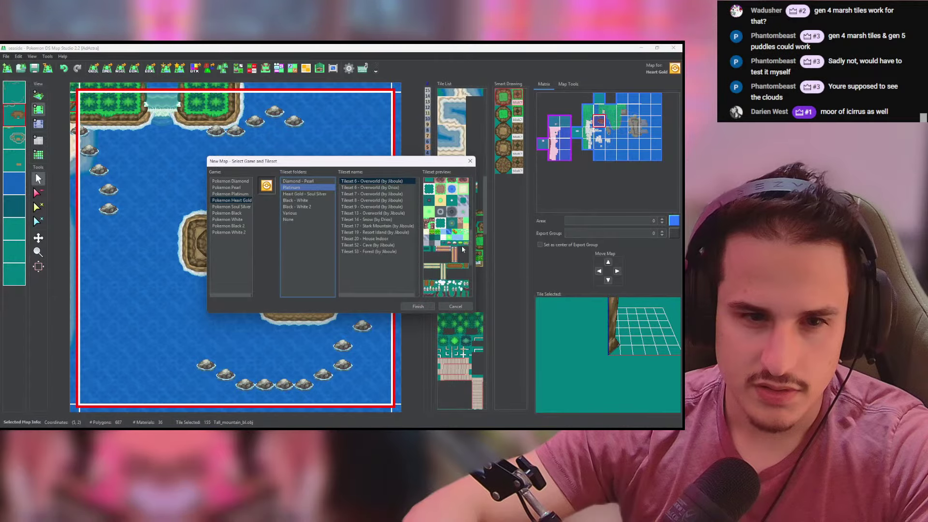
pyautogui.click(393, 181)
pyautogui.click(392, 187)
pyautogui.click(392, 195)
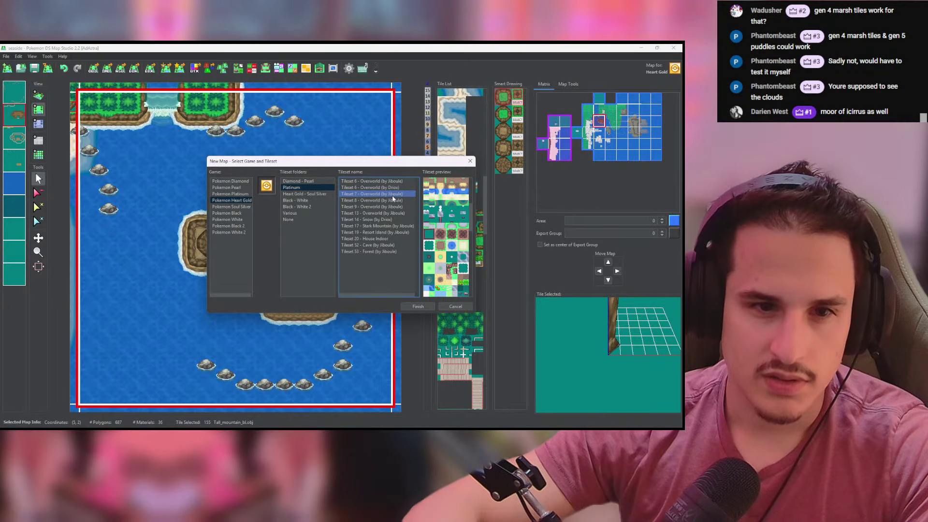
pyautogui.scroll(-10, 439, 208)
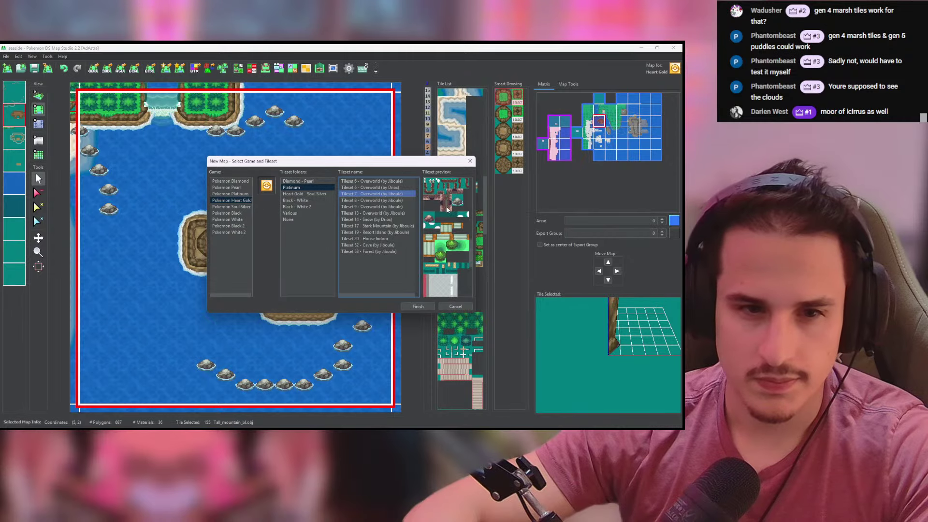
pyautogui.scroll(-5, 457, 224)
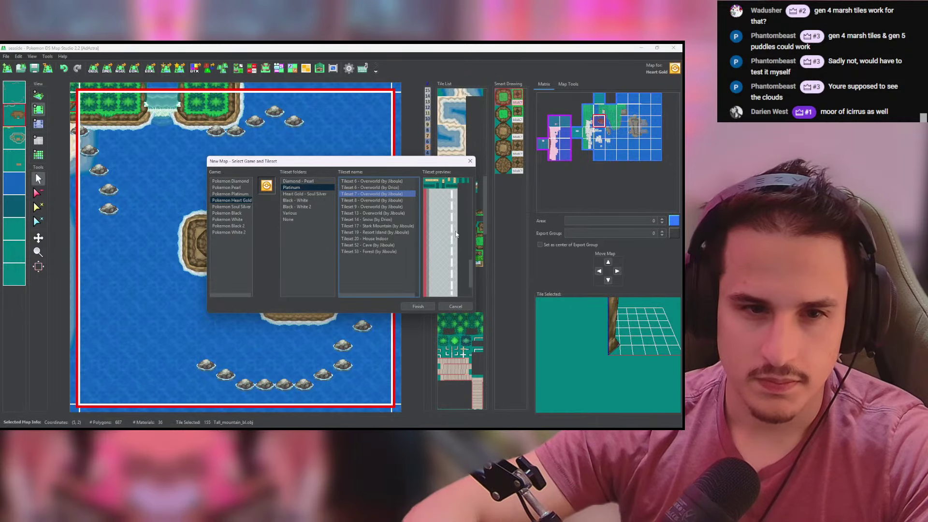
# Step: Preview the remaining Platinum tilesets from Tileset 8 through the Cave tileset, looking for marsh tiles
pyautogui.click(381, 200)
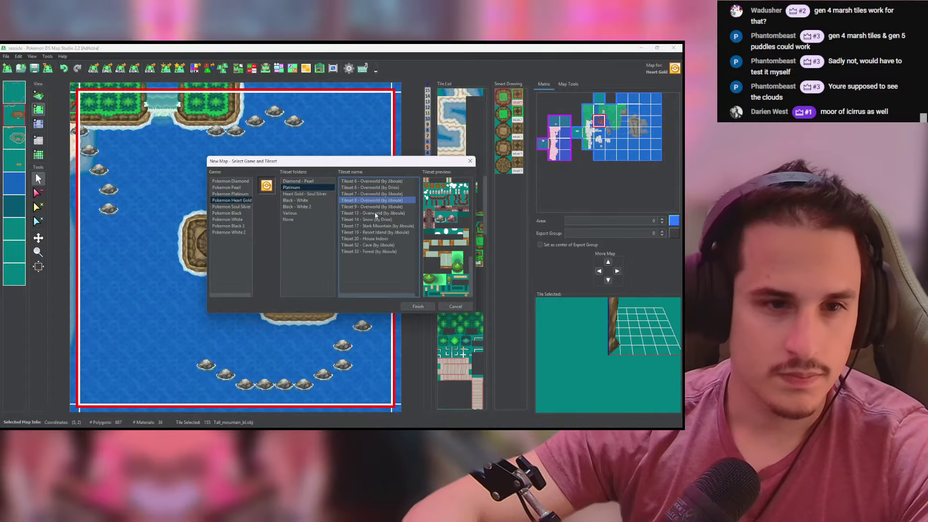
pyautogui.click(377, 207)
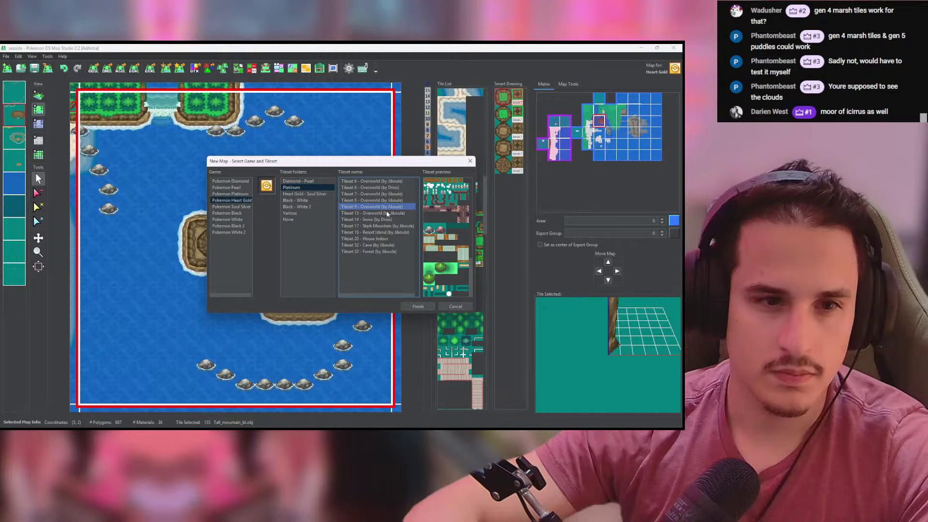
pyautogui.click(387, 213)
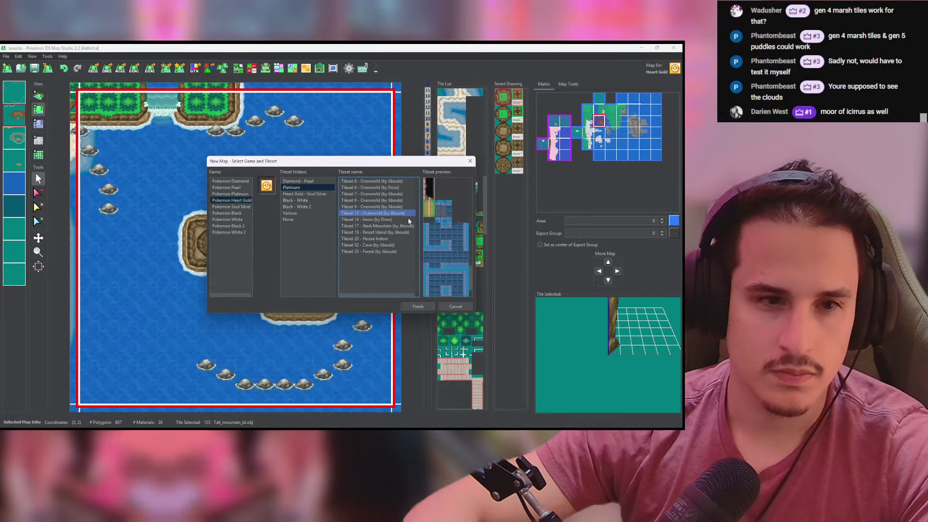
pyautogui.click(393, 220)
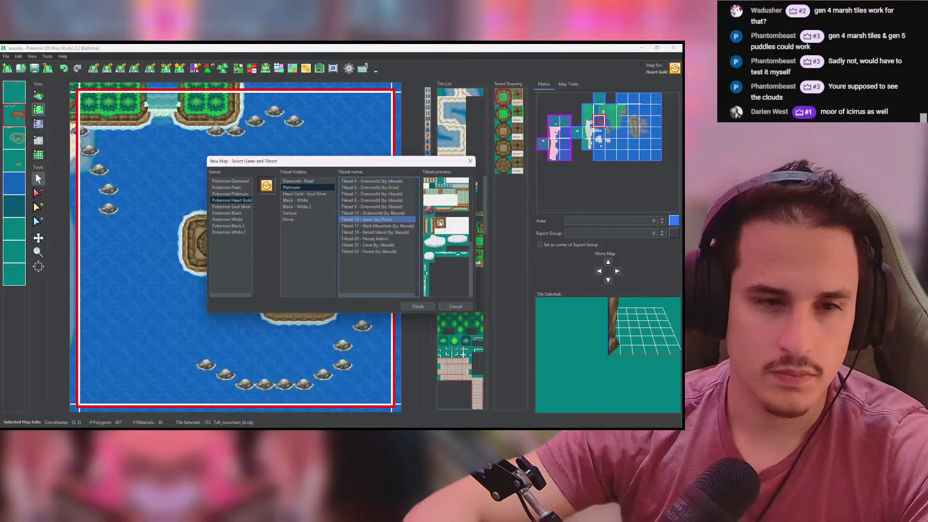
pyautogui.click(394, 226)
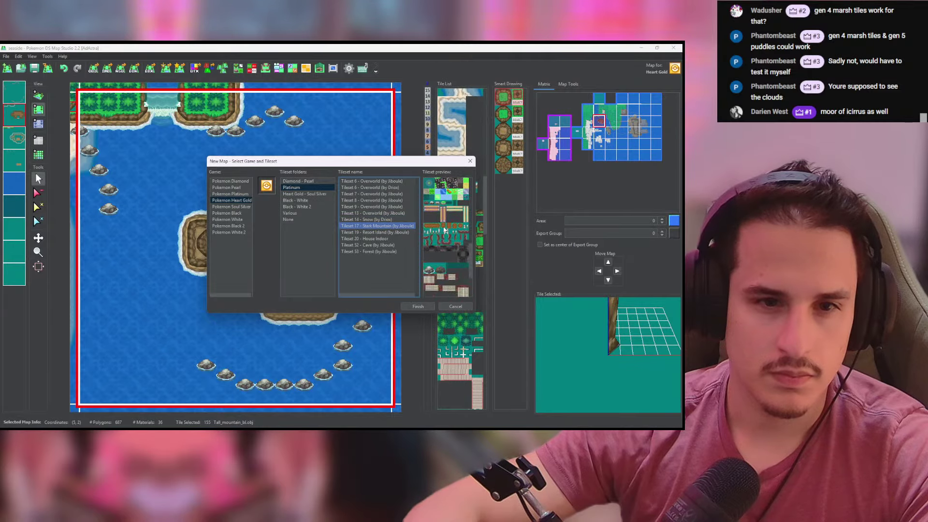
pyautogui.click(387, 233)
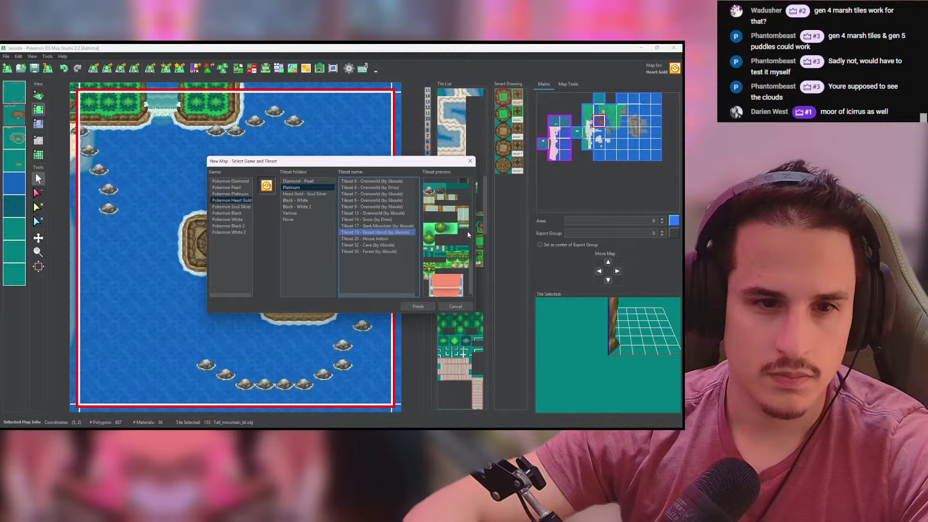
pyautogui.click(392, 245)
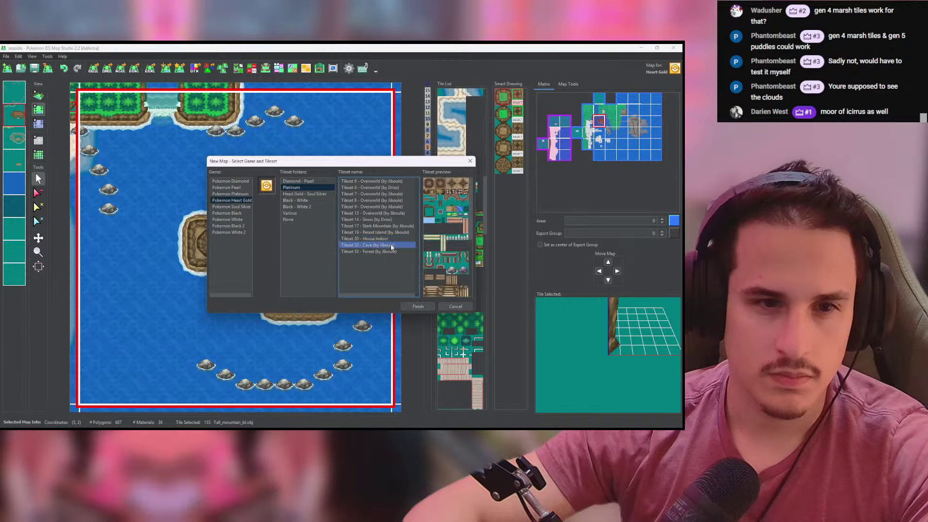
# Step: Preview the Sylvan Town and Spear Pillar Rework tilesets in the Various folder
pyautogui.click(294, 213)
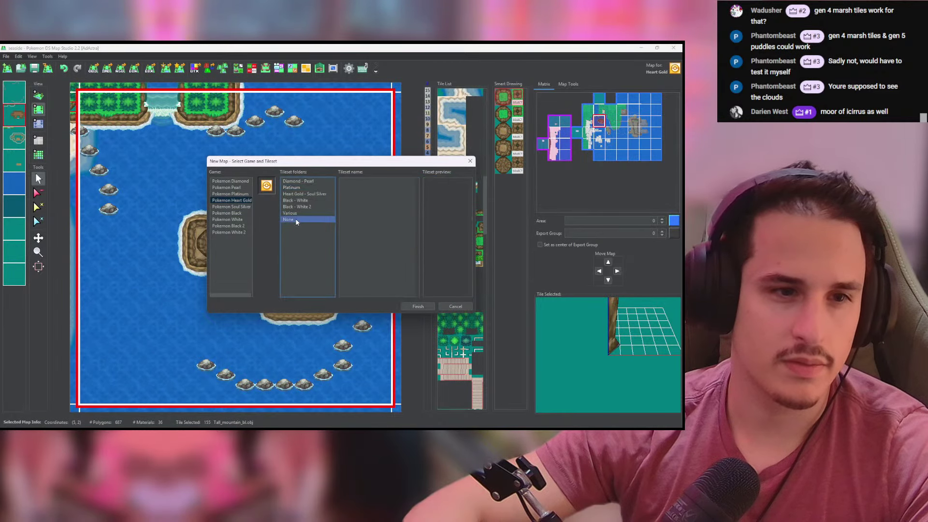
pyautogui.click(367, 188)
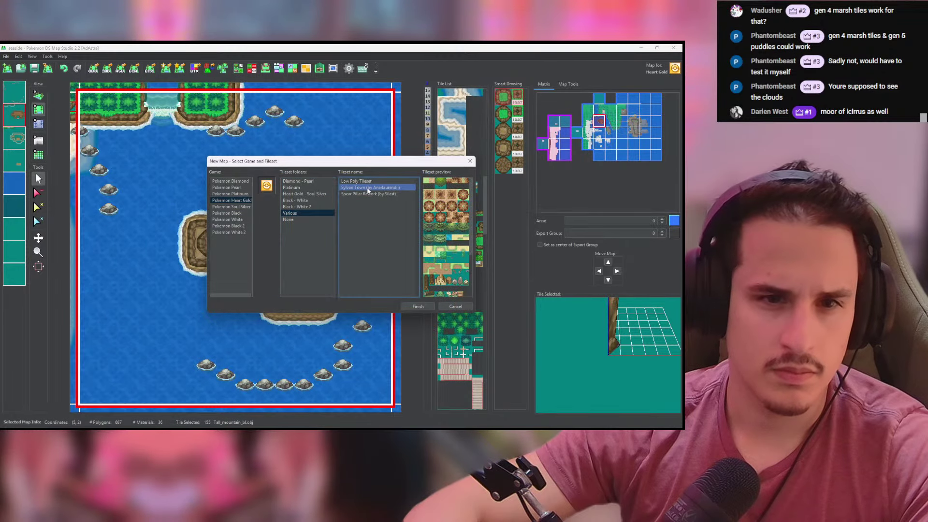
pyautogui.click(367, 194)
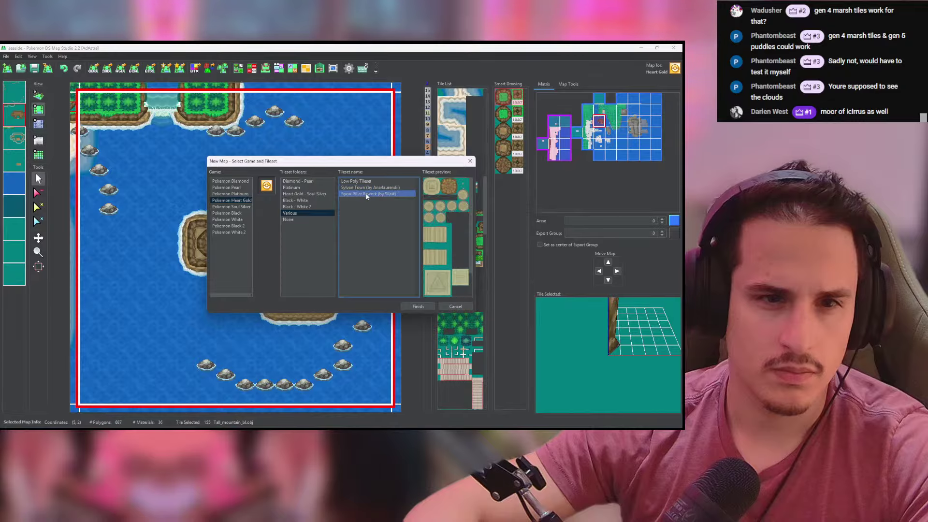
# Step: Choose None as the tileset folder and create the empty Heart Gold map
pyautogui.click(290, 220)
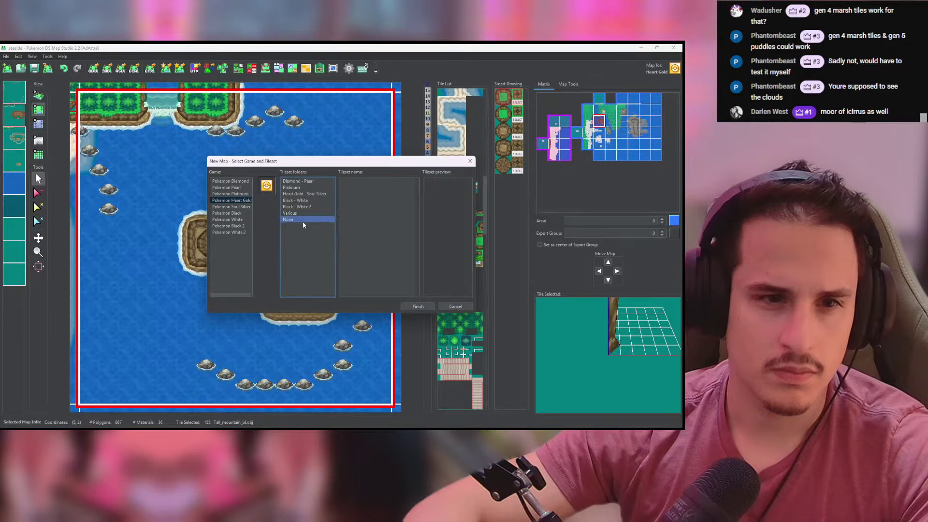
pyautogui.click(416, 306)
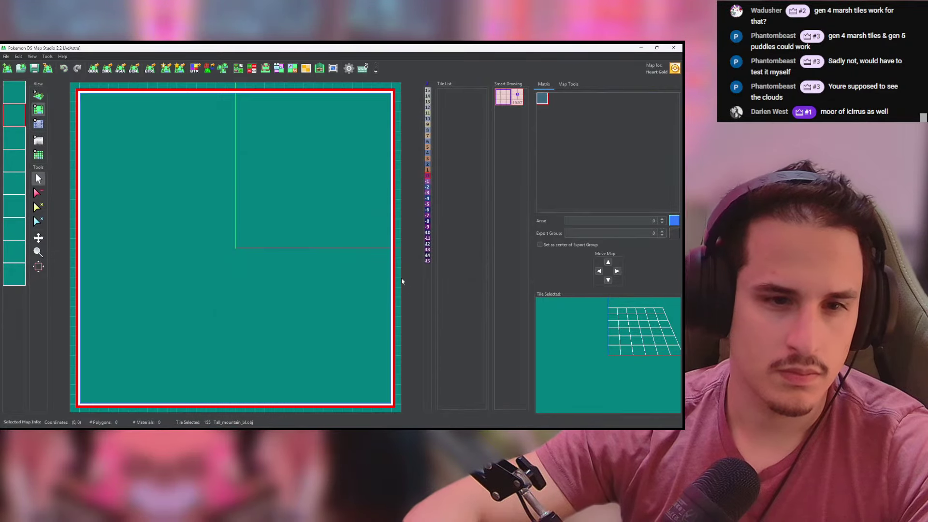
# Step: Start saving the new map and create a folder named marsh inside the Pokemon Iridium folder
pyautogui.click(35, 68)
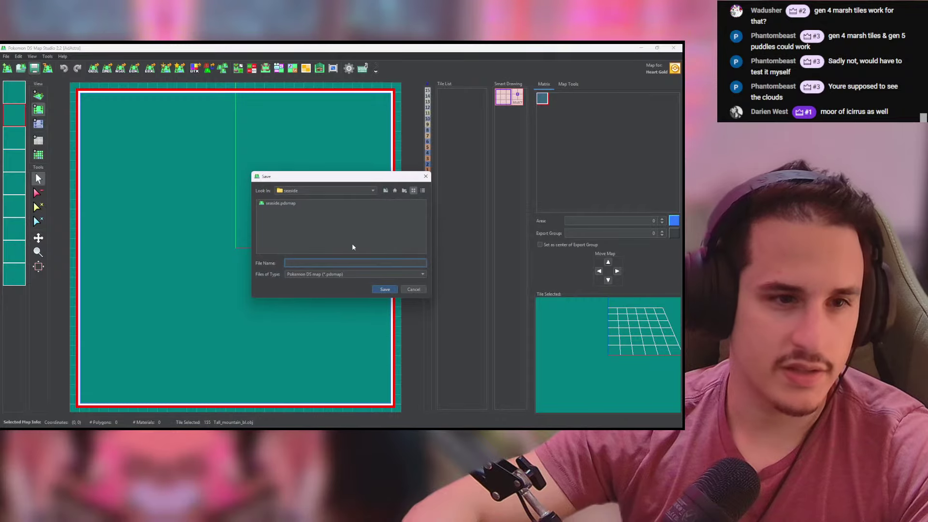
pyautogui.click(385, 191)
pyautogui.rightClick(323, 249)
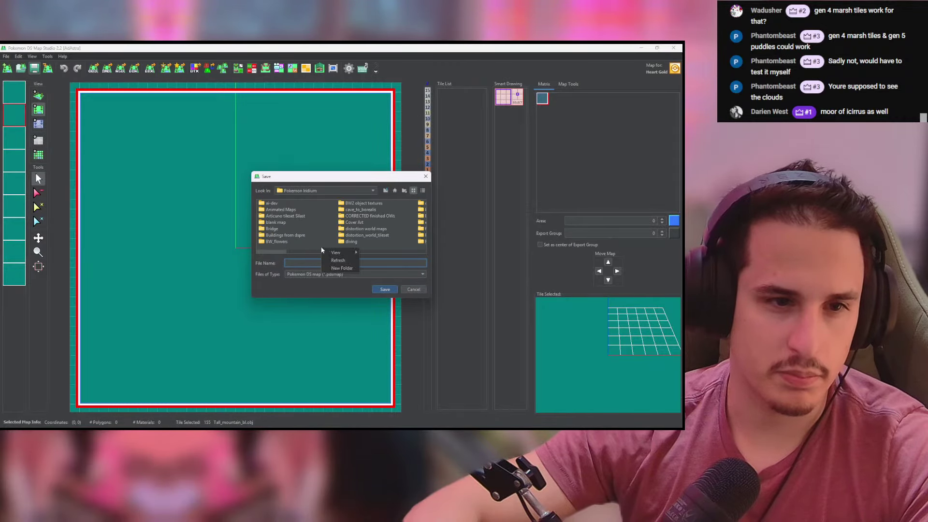
pyautogui.click(341, 268)
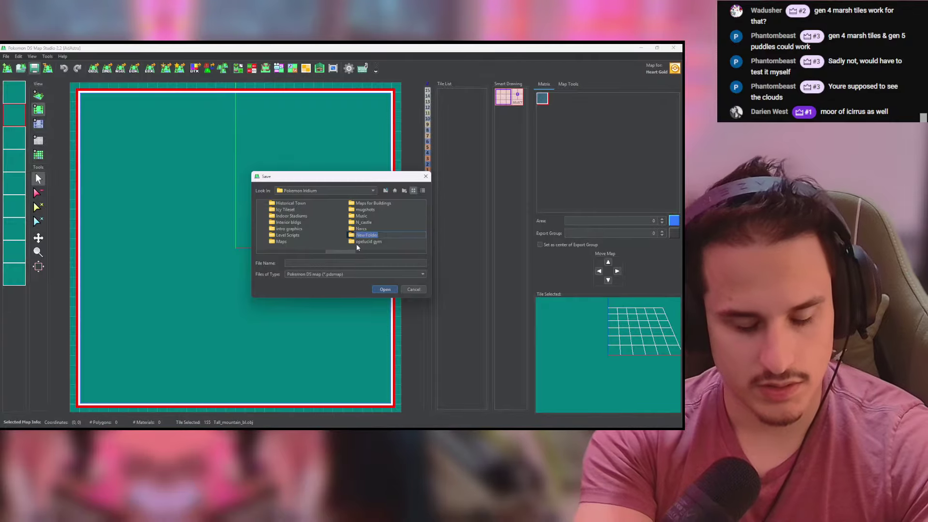
pyautogui.write('marsh')
pyautogui.press('Return')
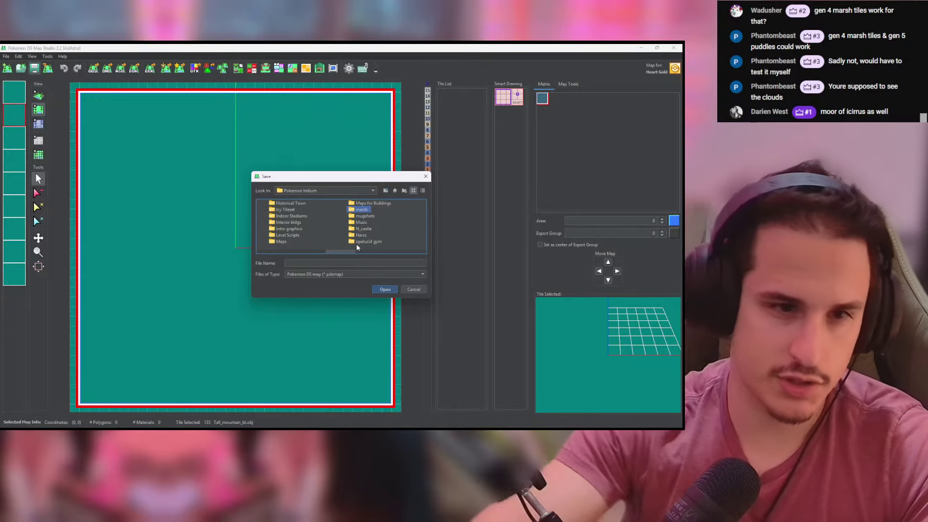
# Step: Save the map as marshmap inside the new marsh folder
pyautogui.doubleClick(352, 211)
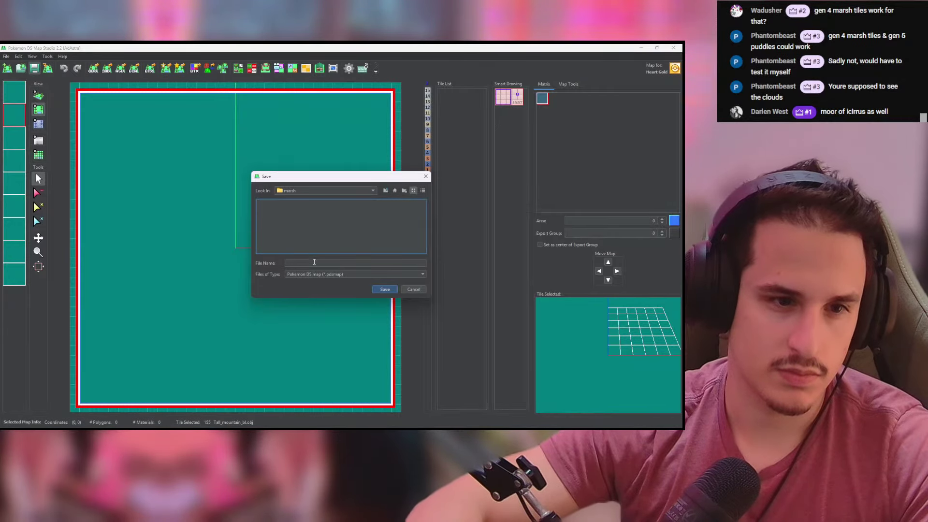
pyautogui.click(314, 262)
pyautogui.write('marsh')
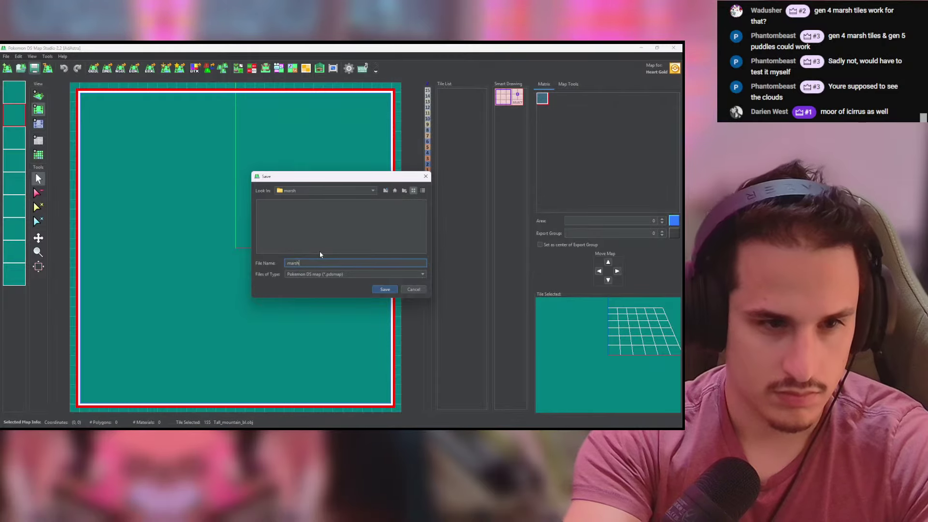
pyautogui.write('map')
pyautogui.press('Return')
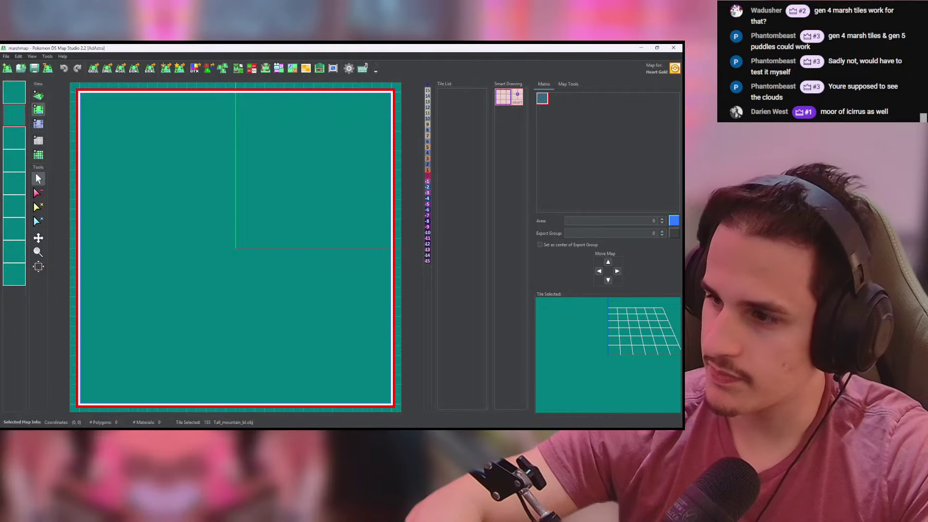
# Step: Switch to CTRMap Editor, view the marsh pools of the Moor of Icirrus, and open CreativeStudio
pyautogui.hotkey('alt', 'Tab')
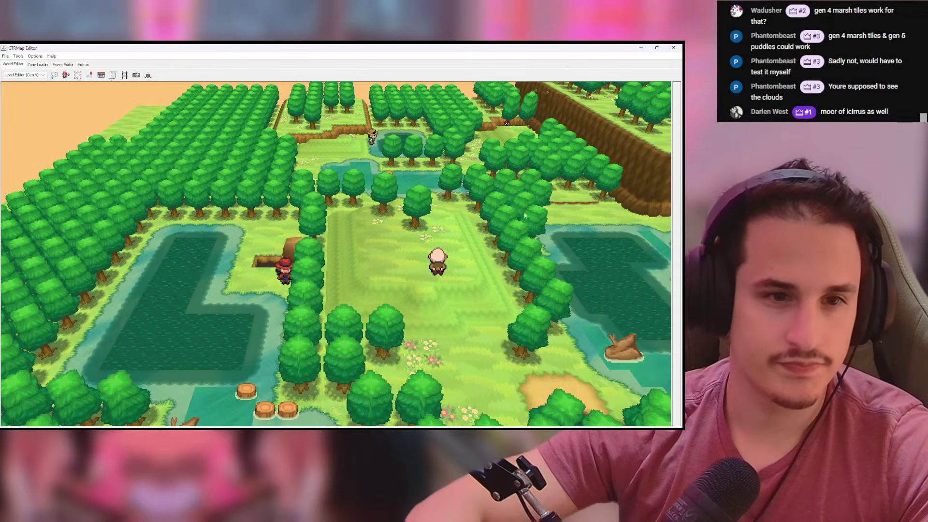
pyautogui.moveTo(488, 244); pyautogui.dragTo(330, 241)
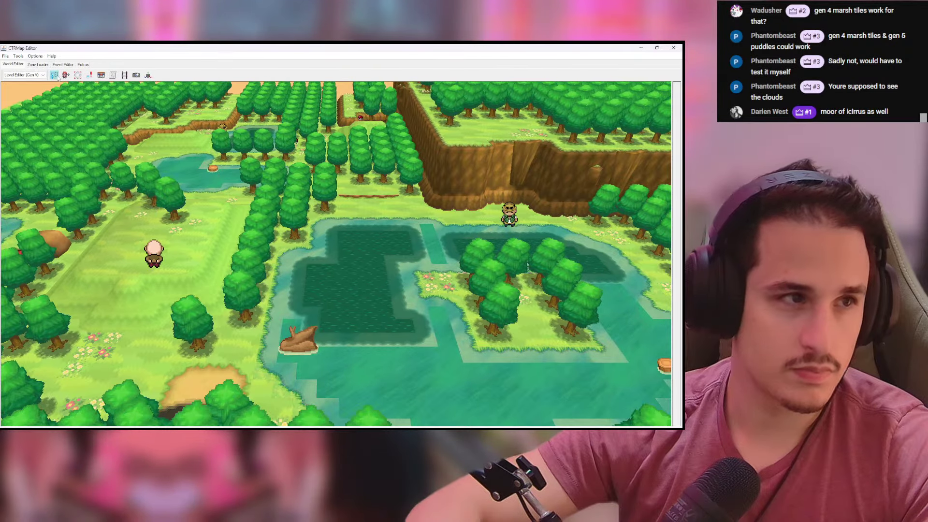
pyautogui.click(19, 56)
pyautogui.click(38, 65)
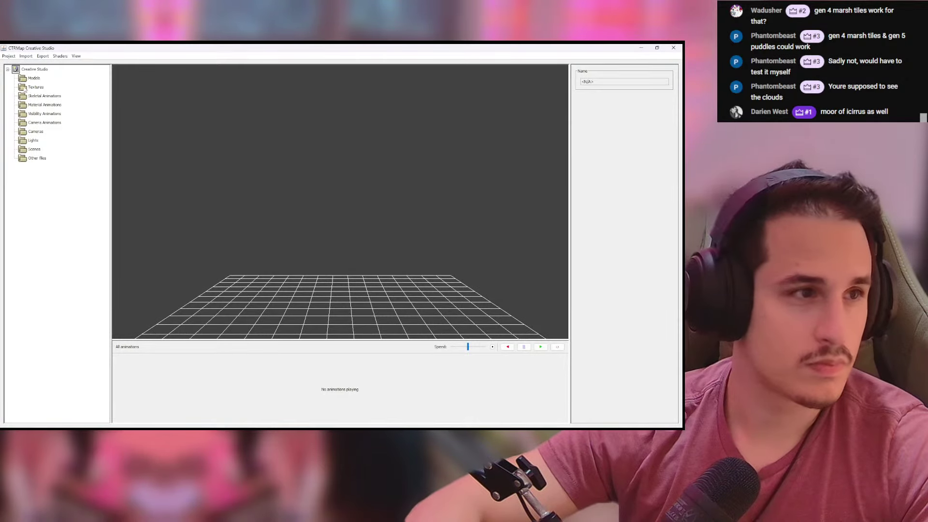
pyautogui.click(26, 57)
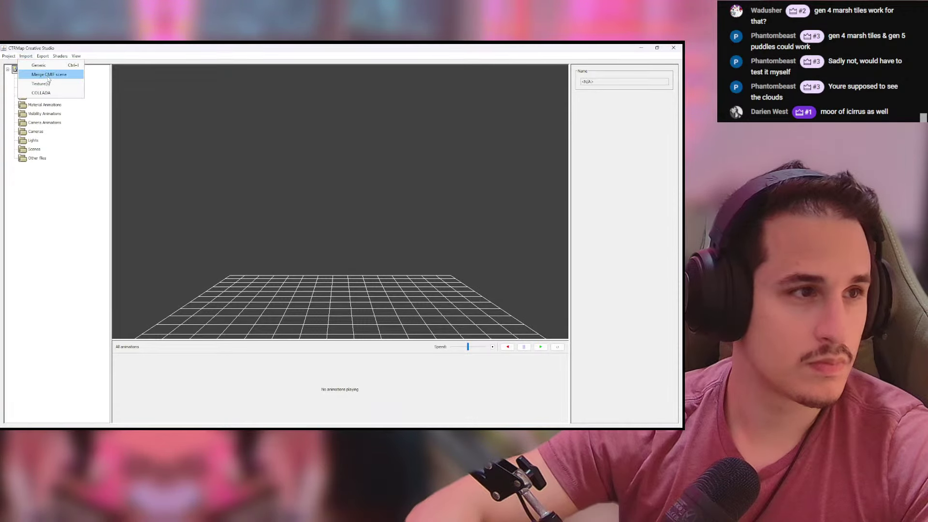
# Step: Return to CTRMap Editor and serialize the Moor of Icirrus scene as moor in the from Black 2 folder
pyautogui.hotkey('alt', 'Tab')
pyautogui.click(16, 58)
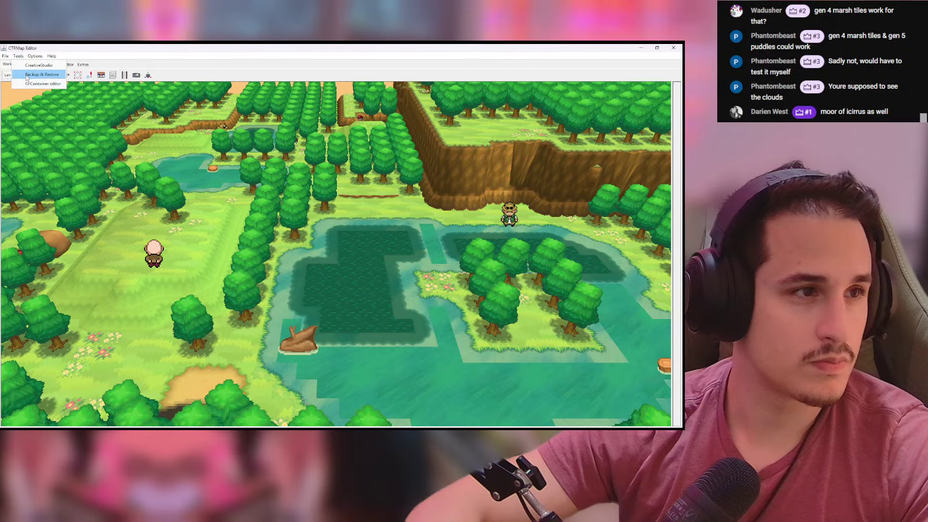
pyautogui.moveTo(5, 56)
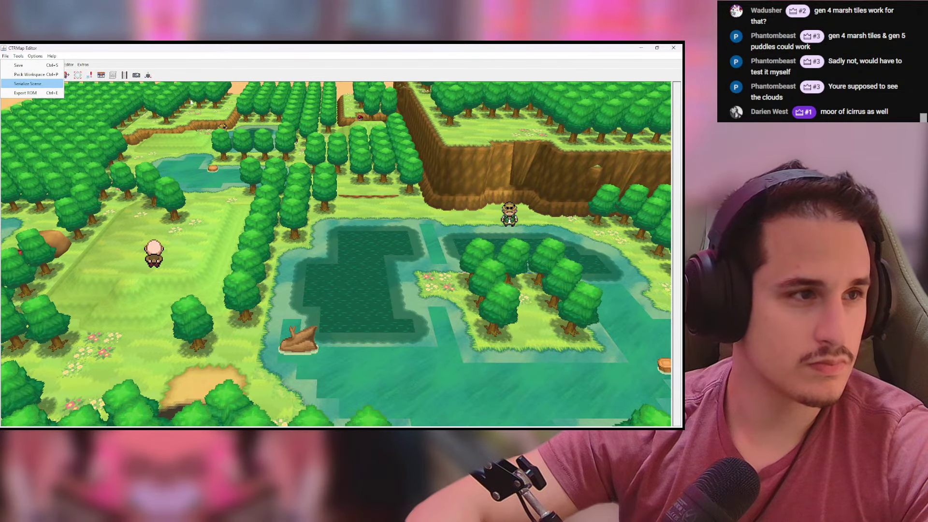
pyautogui.click(22, 83)
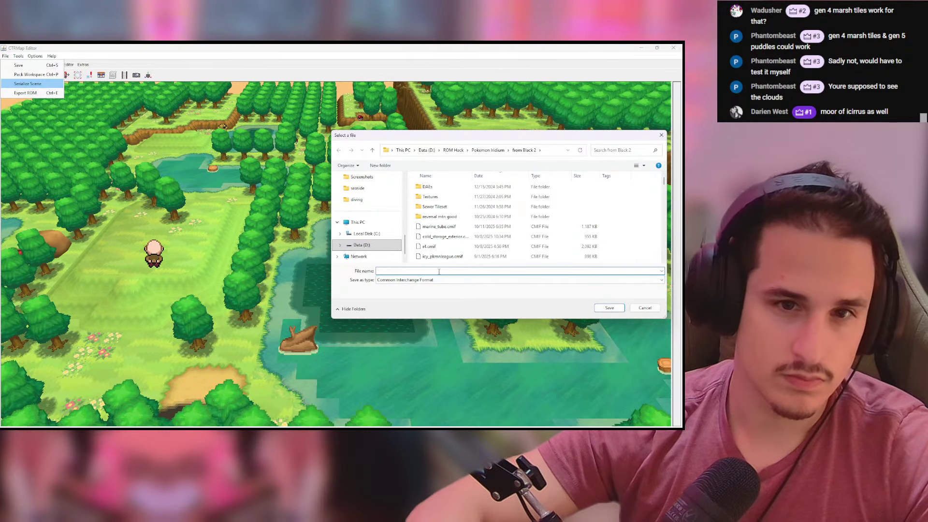
pyautogui.write('mou')
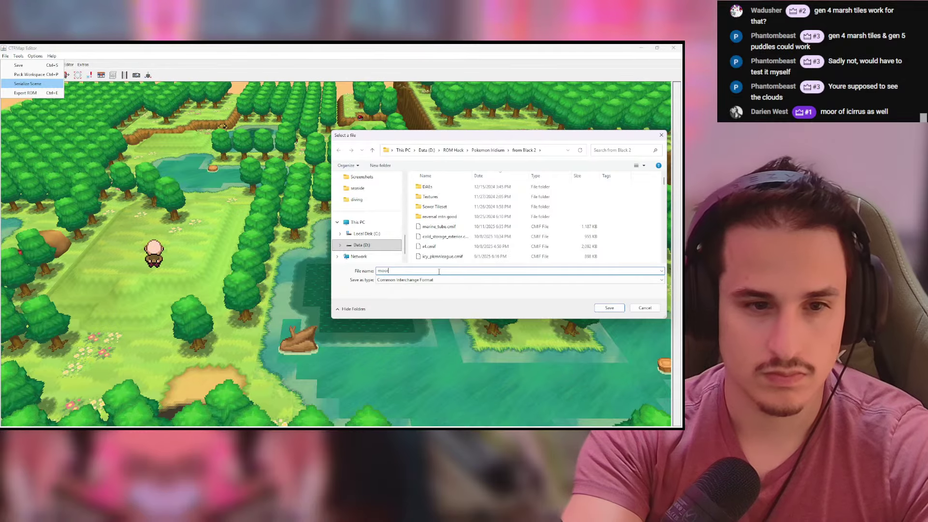
pyautogui.write('r')
pyautogui.press('Return')
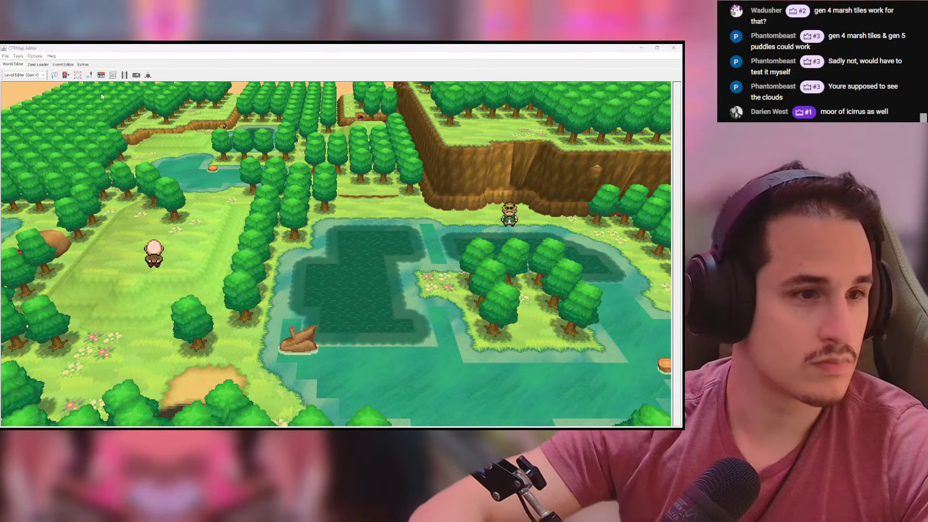
# Step: Switch to CTRMap Creative Studio and merge the saved moor CMIF scene into the project
pyautogui.hotkey('alt', 'Tab')
pyautogui.click(25, 56)
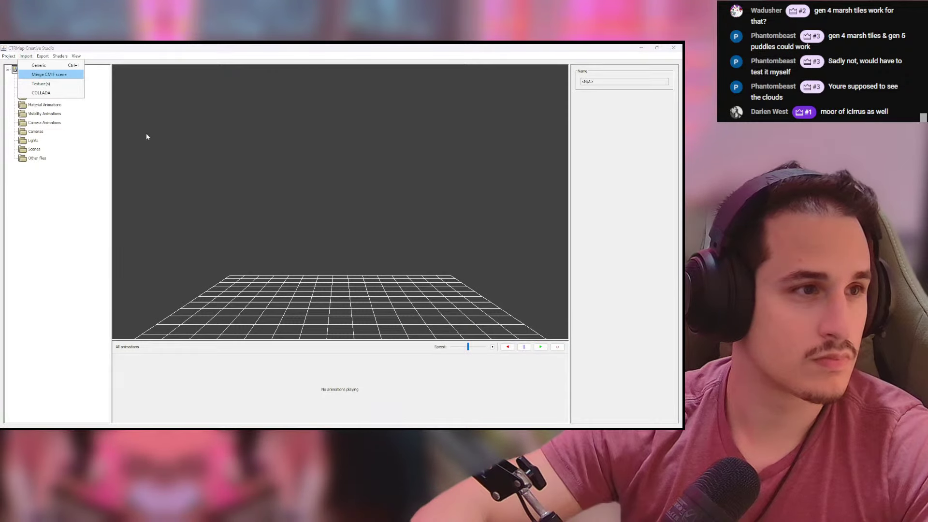
pyautogui.doubleClick(474, 228)
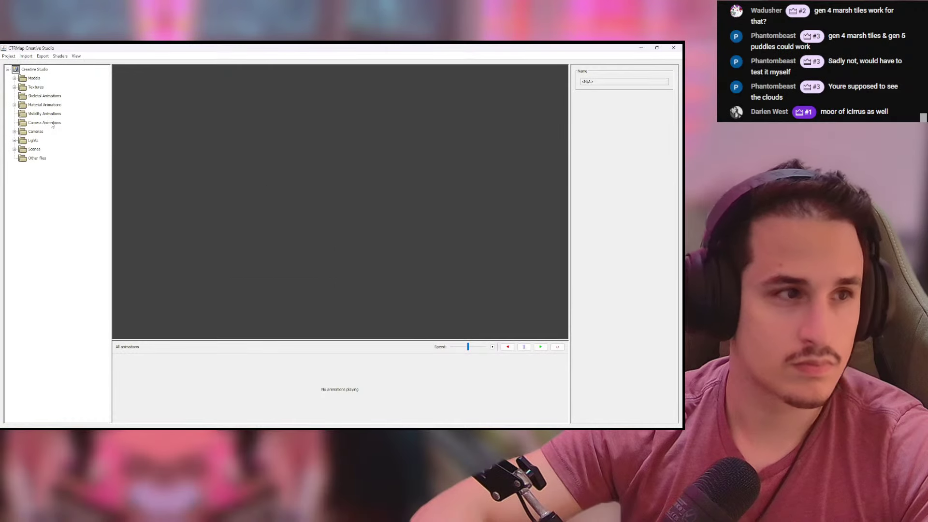
# Step: Expand the project's models and inspect the m_dun1801 map chunks, examining the marsh water in m_dun1801_01_01 up close
pyautogui.click(15, 87)
pyautogui.click(14, 69)
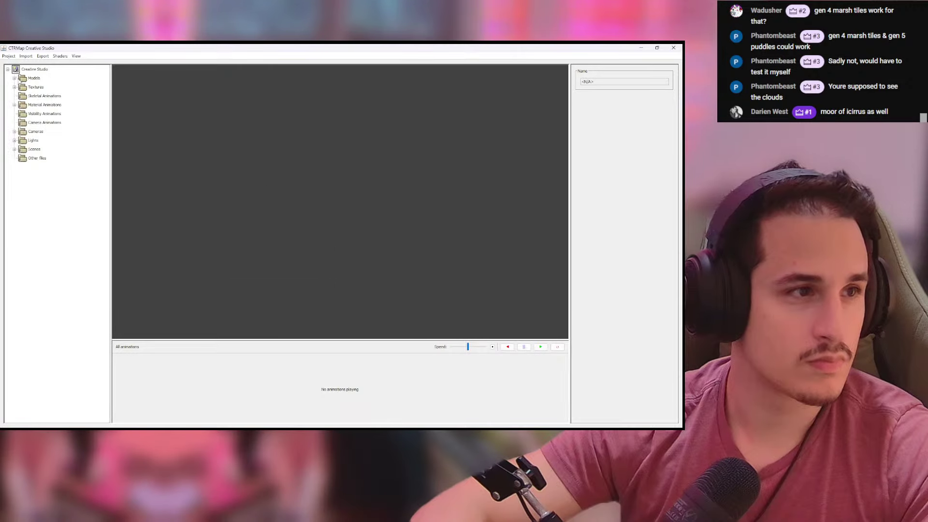
pyautogui.click(14, 78)
pyautogui.click(48, 87)
pyautogui.click(51, 95)
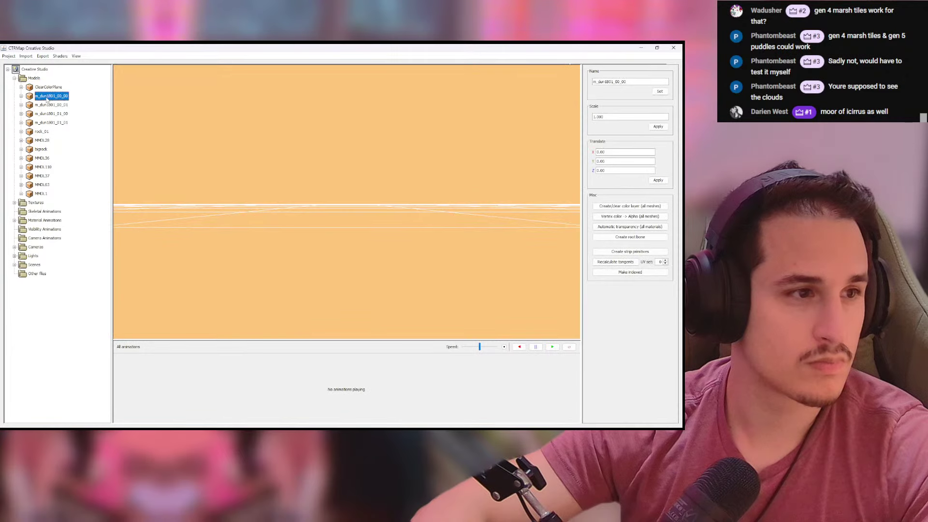
pyautogui.click(51, 114)
pyautogui.click(53, 122)
pyautogui.moveTo(261, 189); pyautogui.dragTo(373, 211)
pyautogui.scroll(10, 380, 208)
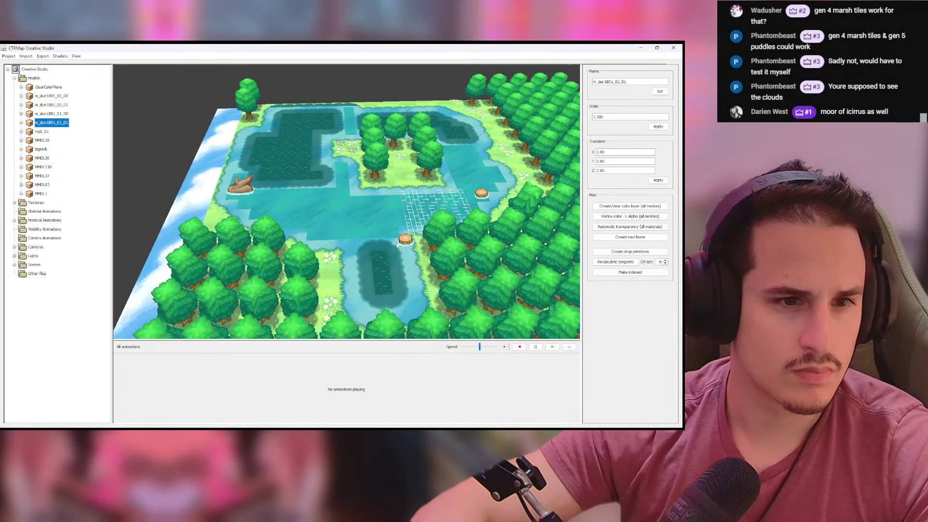
pyautogui.scroll(5, 388, 224)
pyautogui.scroll(-5, 405, 220)
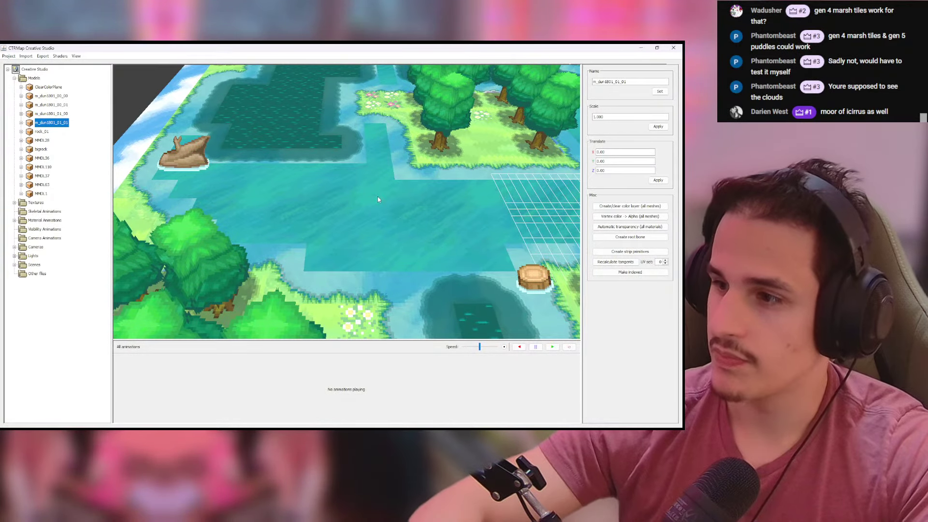
# Step: Preview the smaller prop models, including MMDL110, and return to an overview of m_dun1801_01_01
pyautogui.click(41, 150)
pyautogui.click(43, 167)
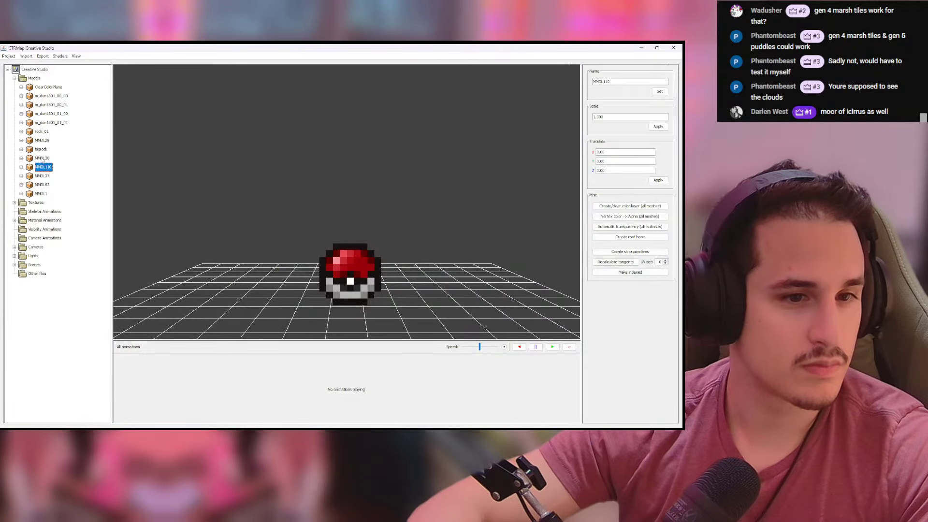
pyautogui.click(41, 150)
pyautogui.click(42, 140)
pyautogui.click(48, 122)
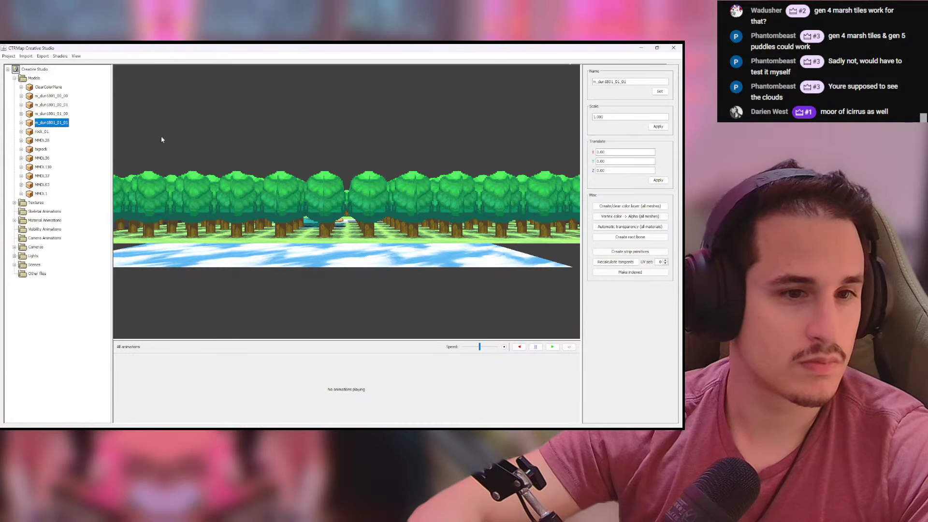
pyautogui.moveTo(162, 140); pyautogui.dragTo(275, 213)
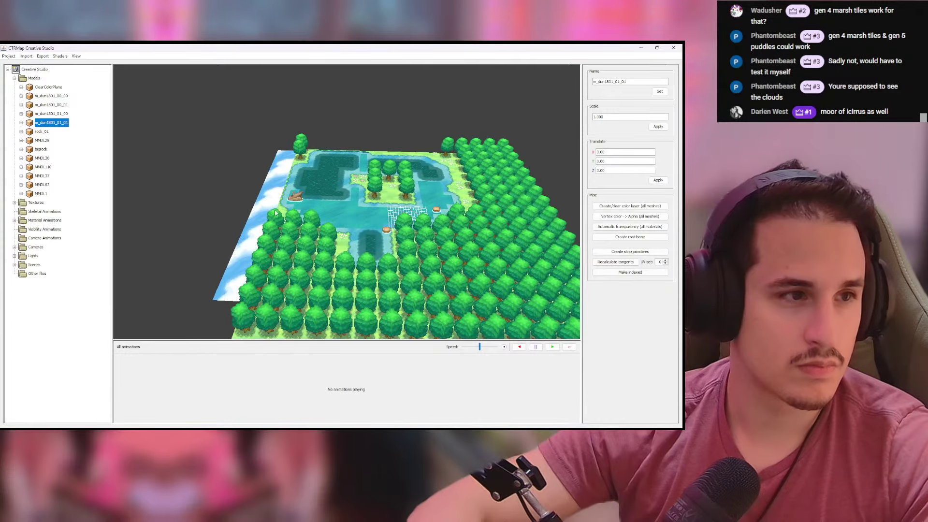
# Step: Export m_dun1801_01_01 as a Wavefront OBJ to the from Black 2 folder, with a separate texture directory and vertex colors
pyautogui.click(79, 139)
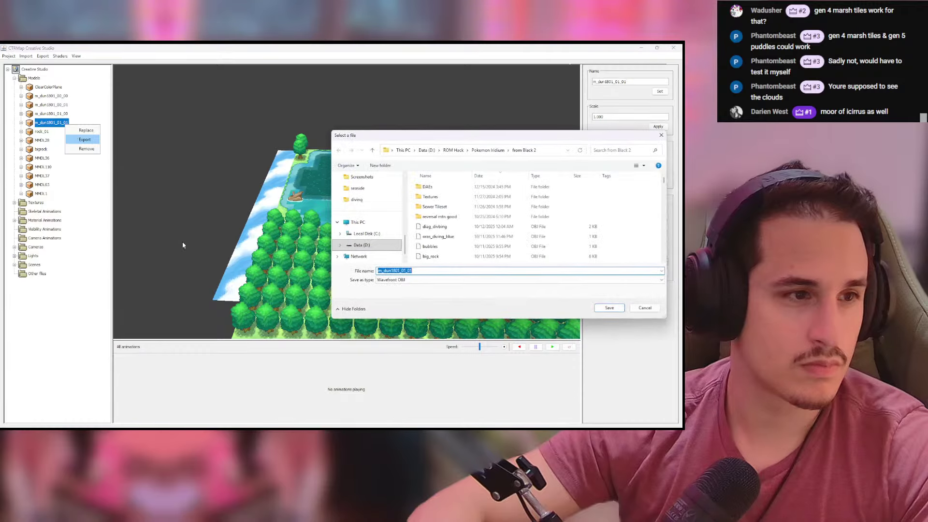
pyautogui.click(608, 308)
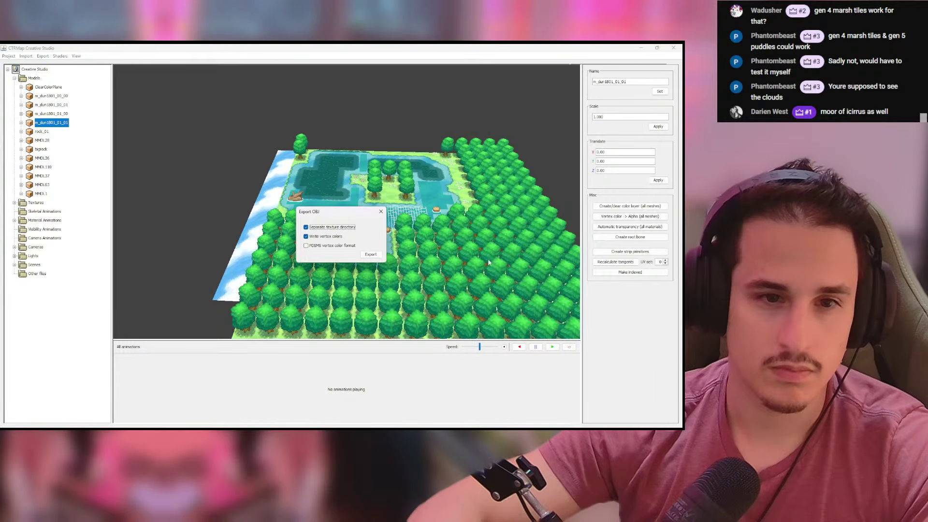
pyautogui.click(380, 255)
# Step: Switch to Blender and delete the two existing map objects from the scene
pyautogui.hotkey('alt', 'Tab')
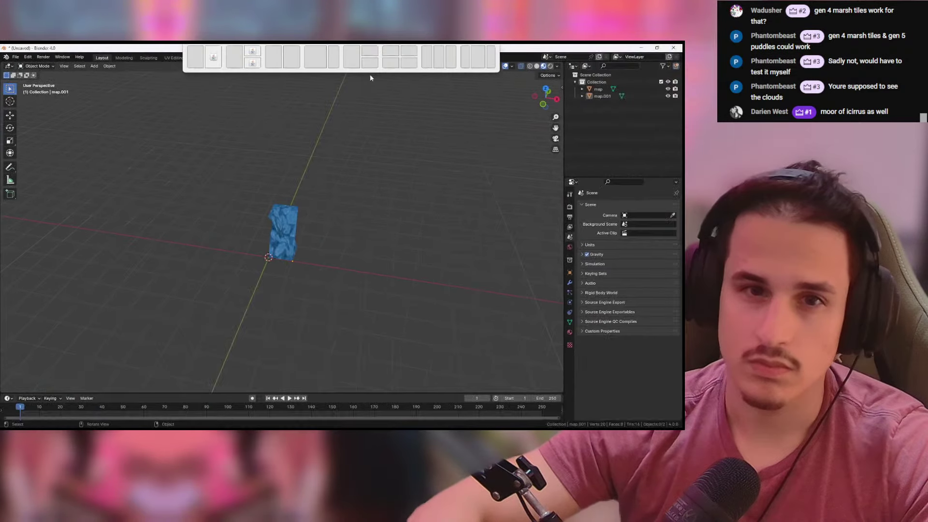
pyautogui.moveTo(231, 173); pyautogui.dragTo(381, 317)
pyautogui.press('Delete')
# Step: Import m_dun1801_01_01.obj from the from Black 2 folder with forward axis Y and up axis Z
pyautogui.click(15, 56)
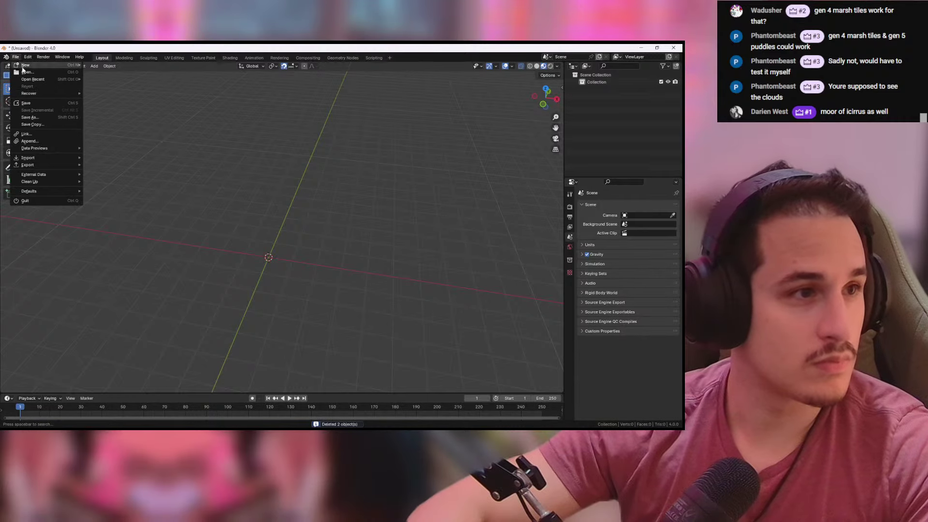
pyautogui.moveTo(36, 158)
pyautogui.click(130, 182)
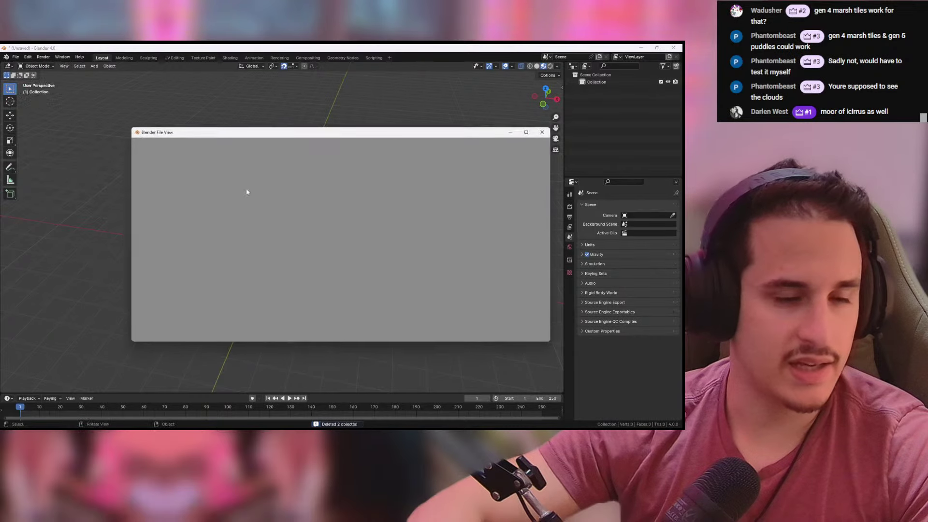
pyautogui.click(159, 312)
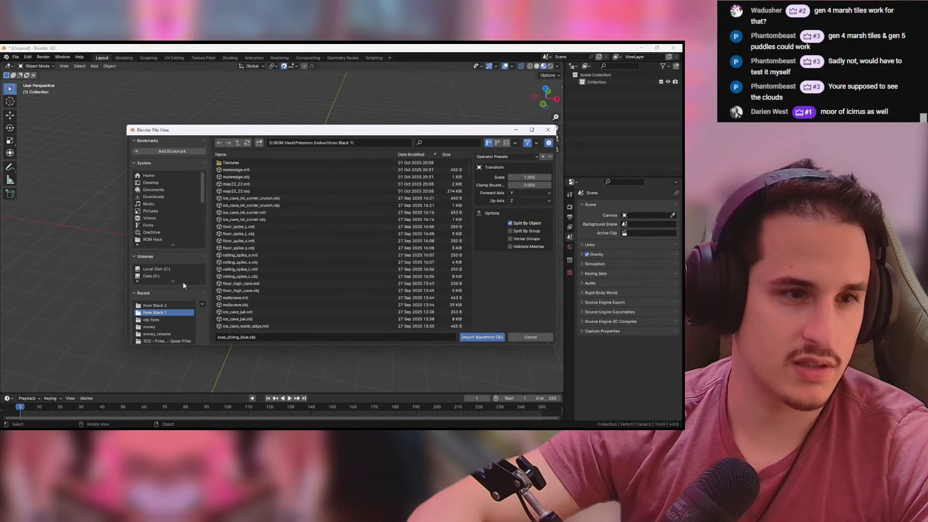
pyautogui.click(162, 306)
pyautogui.doubleClick(257, 200)
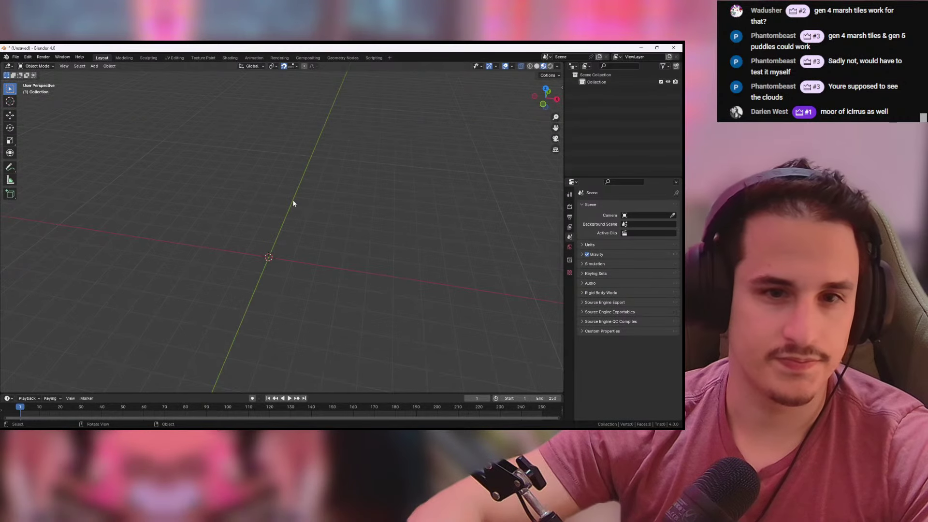
# Step: Switch to the dive_maps project in Pokemon DS Map Studio and examine the T-shaped underwater map's coral, plants and light rays
pyautogui.hotkey('alt', 'Tab')
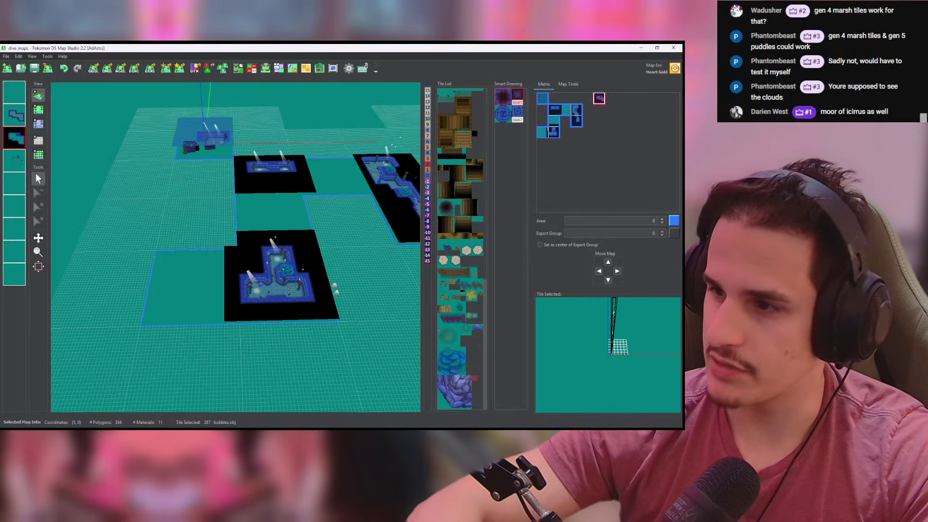
pyautogui.scroll(2, 465, 286)
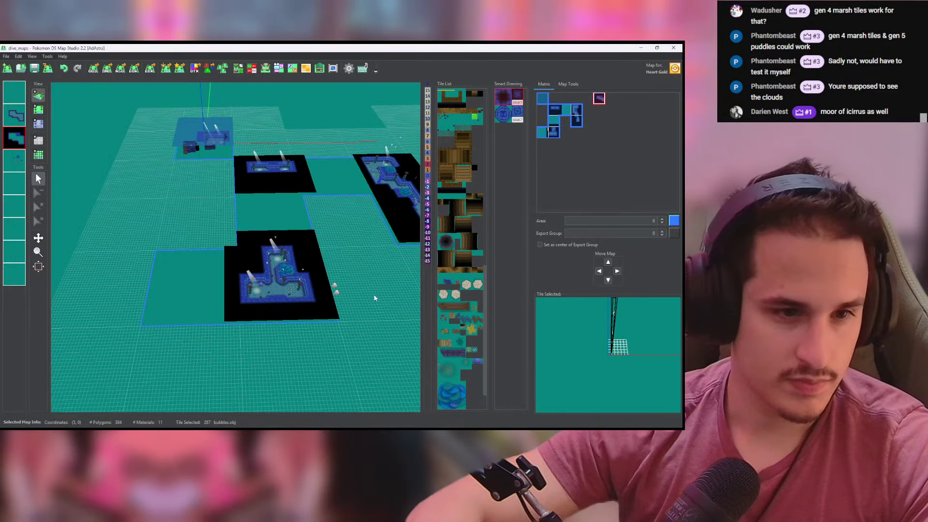
pyautogui.scroll(8, 375, 297)
pyautogui.moveTo(355, 298); pyautogui.dragTo(234, 163, button='right')
pyautogui.moveTo(382, 235); pyautogui.dragTo(368, 204)
pyautogui.moveTo(365, 205); pyautogui.dragTo(328, 249, button='right')
pyautogui.scroll(4, 356, 234)
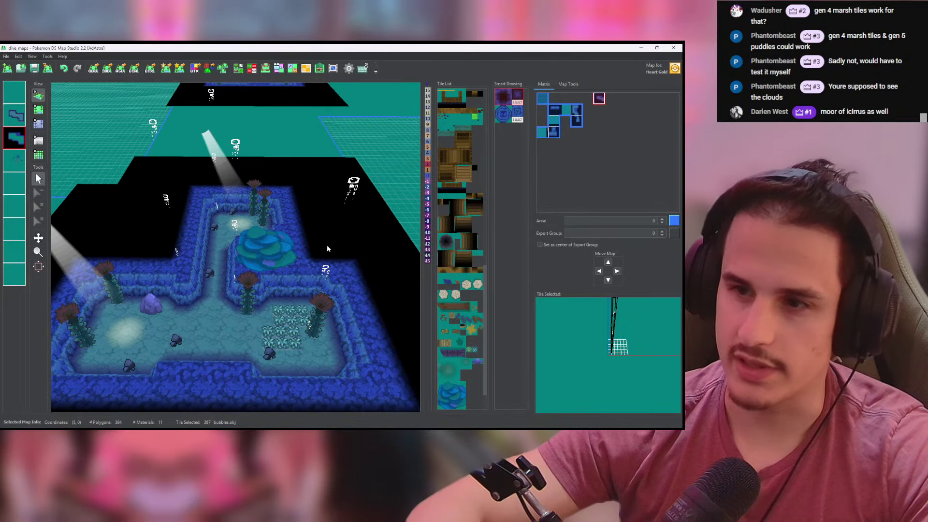
pyautogui.moveTo(315, 256); pyautogui.dragTo(302, 271)
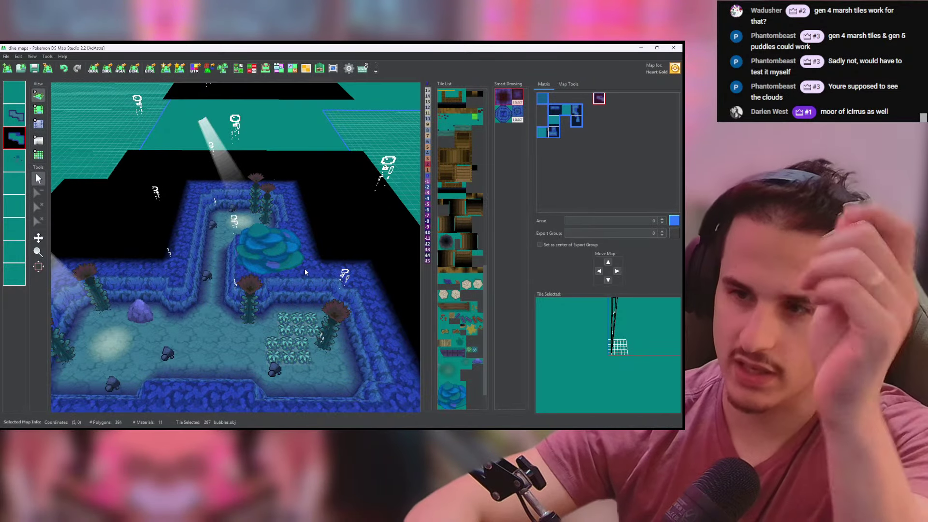
pyautogui.scroll(-5, 305, 272)
pyautogui.moveTo(305, 272); pyautogui.dragTo(308, 297)
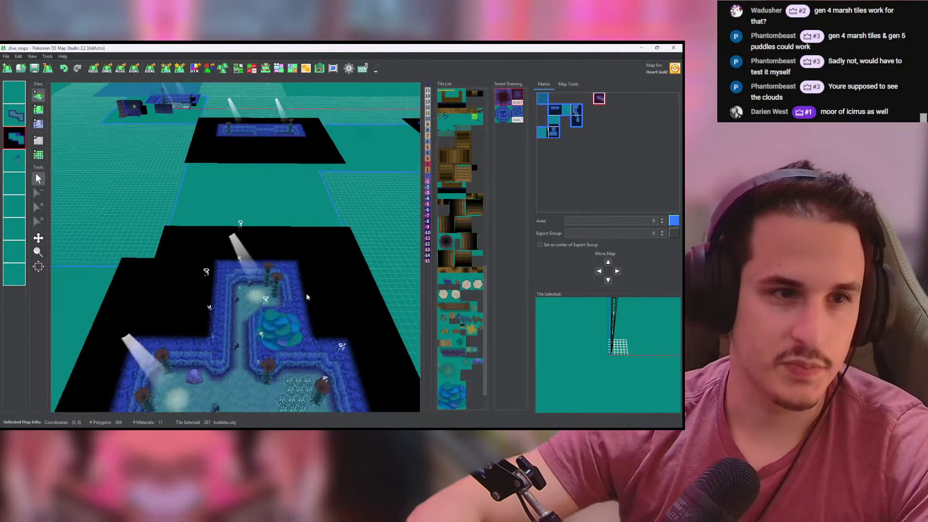
# Step: Examine the neighbouring underwater maps, covering the one with two light rays and the tall winding one
pyautogui.moveTo(308, 297); pyautogui.dragTo(212, 299, button='right')
pyautogui.scroll(5, 214, 365)
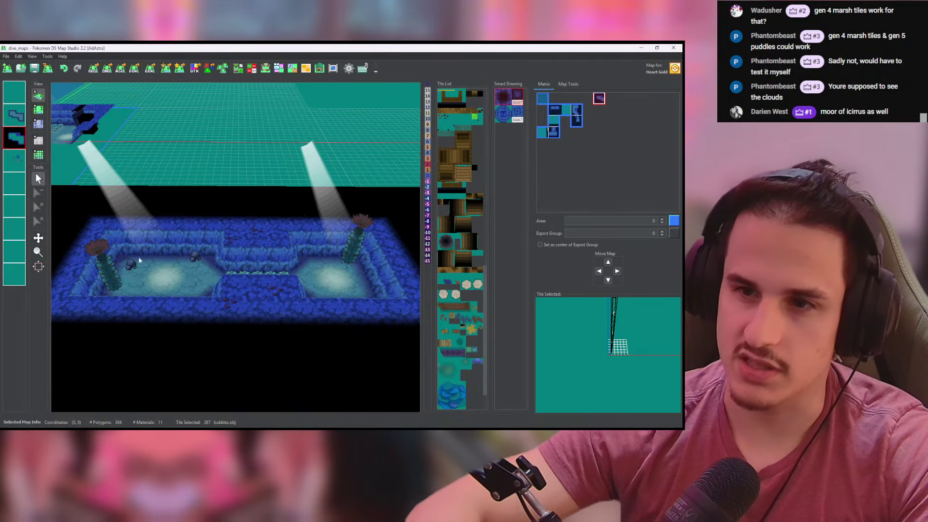
pyautogui.moveTo(216, 287); pyautogui.dragTo(197, 282, button='right')
pyautogui.scroll(-5, 254, 294)
pyautogui.moveTo(264, 293); pyautogui.dragTo(73, 226, button='right')
pyautogui.scroll(-3, 270, 239)
pyautogui.moveTo(273, 239); pyautogui.dragTo(238, 203, button='right')
pyautogui.moveTo(303, 203); pyautogui.dragTo(255, 170, button='right')
pyautogui.scroll(-4, 255, 170)
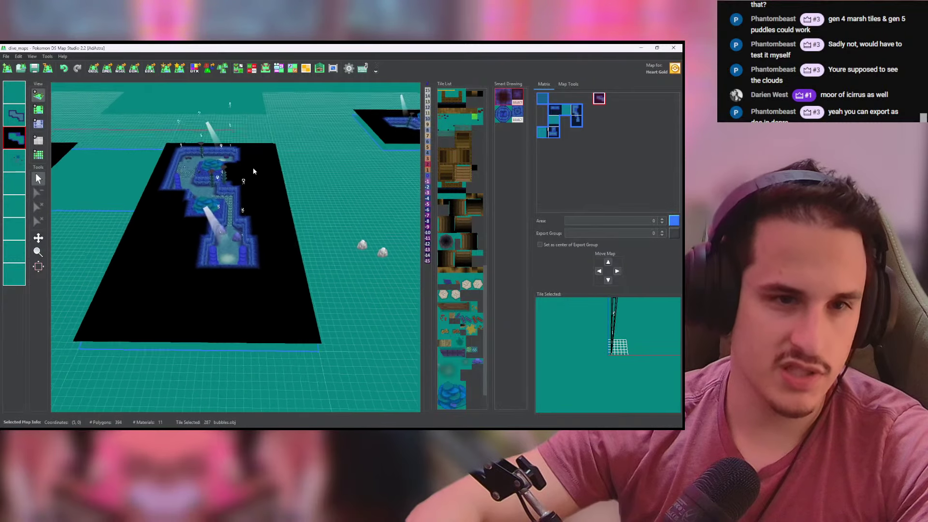
# Step: Inspect the remaining dive map up close, focusing on its blue coral, seaweed patches and cave walls
pyautogui.moveTo(324, 181); pyautogui.dragTo(117, 358, button='right')
pyautogui.scroll(8, 196, 341)
pyautogui.moveTo(207, 331); pyautogui.dragTo(244, 257, button='right')
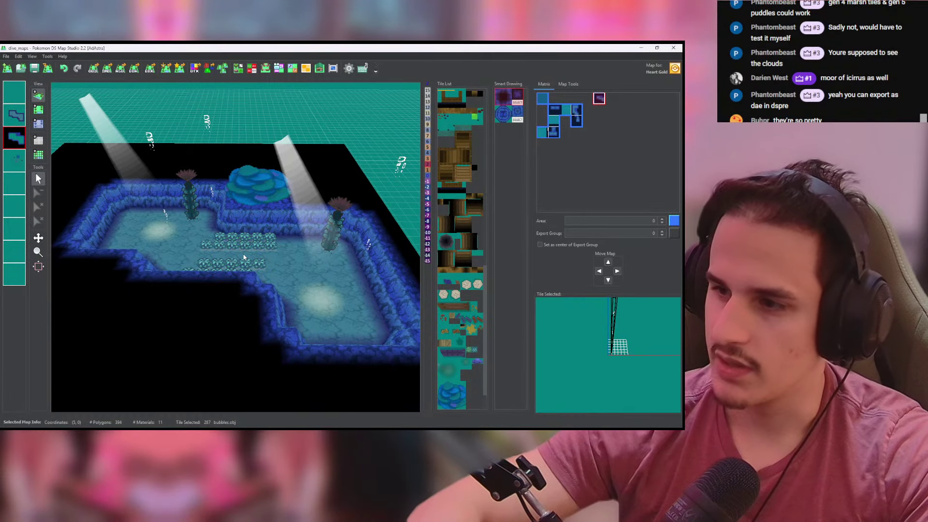
pyautogui.moveTo(256, 253); pyautogui.dragTo(244, 313, button='right')
pyautogui.scroll(3, 244, 313)
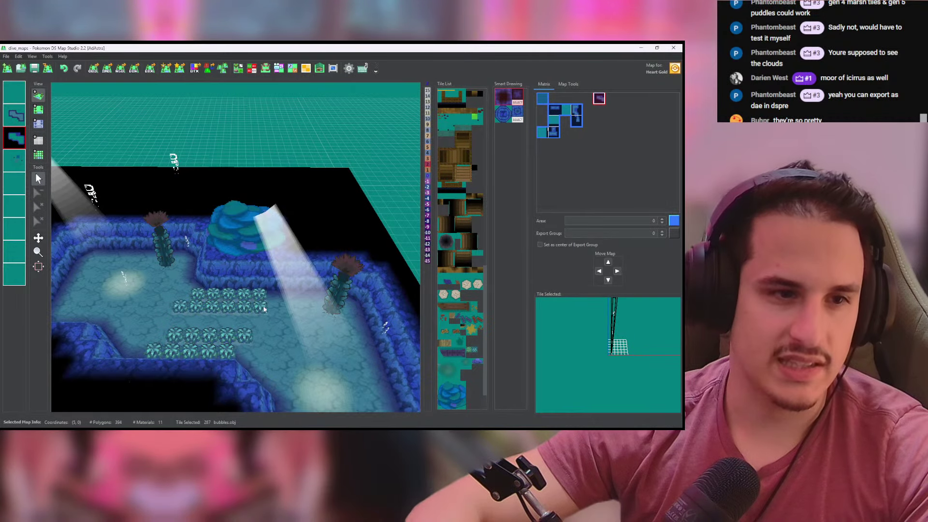
pyautogui.scroll(8, 287, 296)
pyautogui.moveTo(287, 297); pyautogui.dragTo(341, 284)
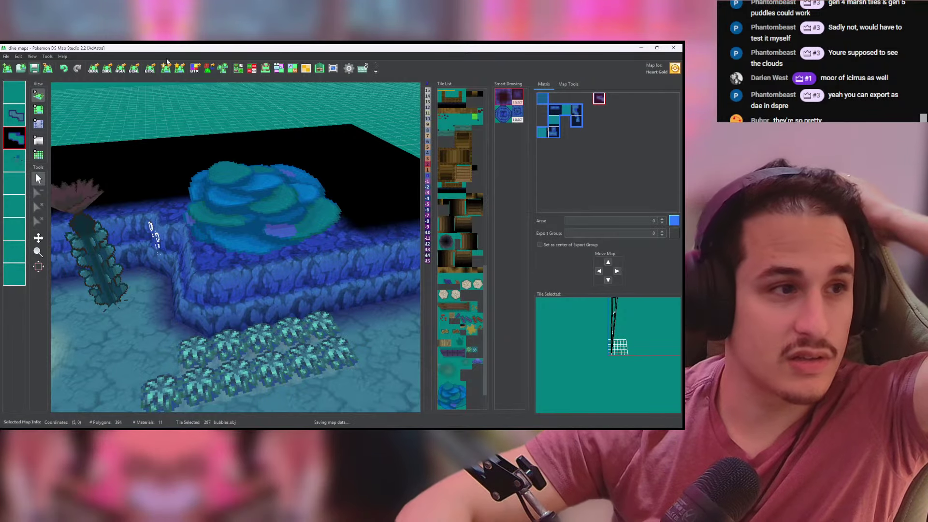
# Step: Save the dive_maps project and exit its Pokemon DS Map Studio window
pyautogui.click(673, 48)
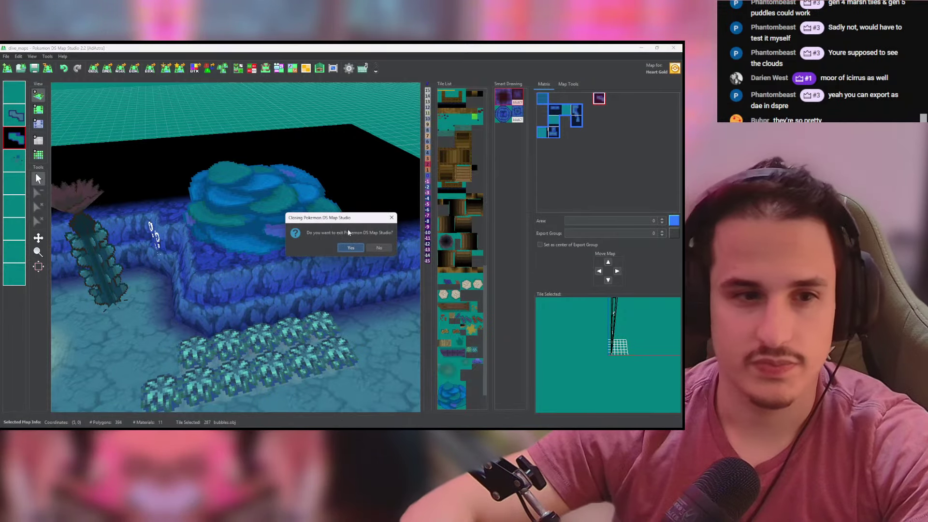
pyautogui.click(356, 248)
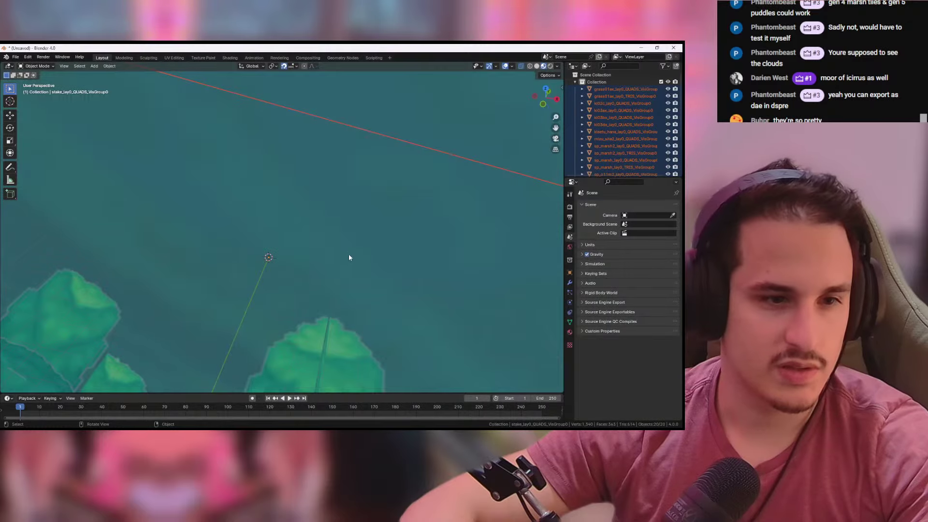
# Step: Delete the sideways imported marsh map model from the Blender scene
pyautogui.scroll(-15, 323, 275)
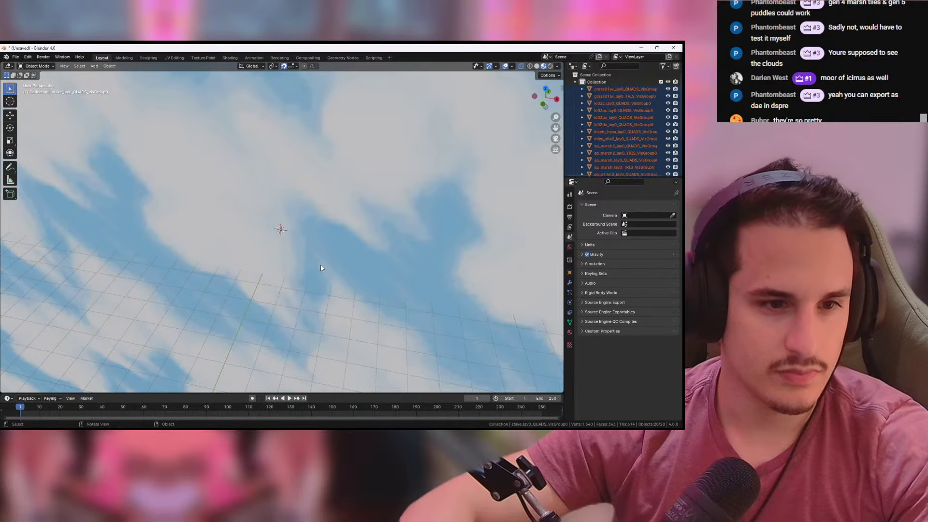
pyautogui.scroll(-5, 321, 265)
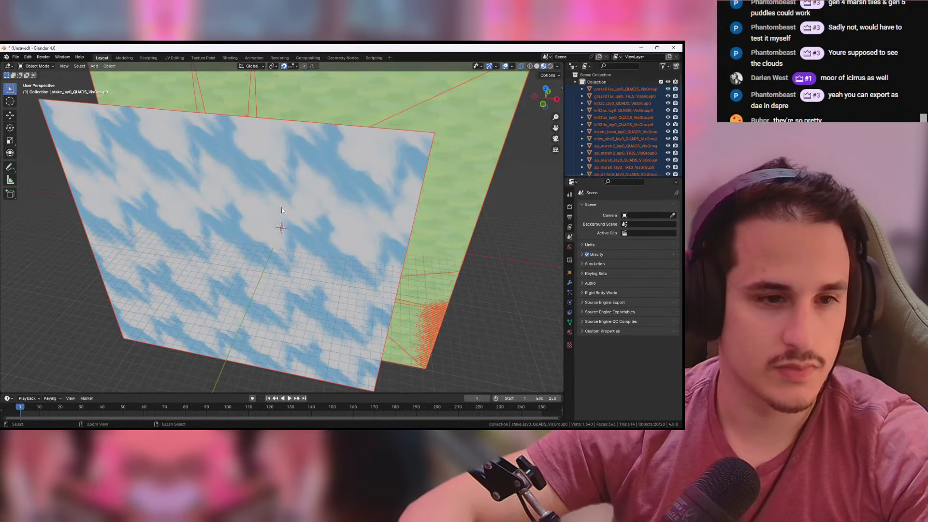
pyautogui.press('Delete')
# Step: Import m_dun1801_01_01.obj as Wavefront OBJ with forward axis -Z and up axis Y
pyautogui.click(16, 57)
pyautogui.moveTo(55, 160)
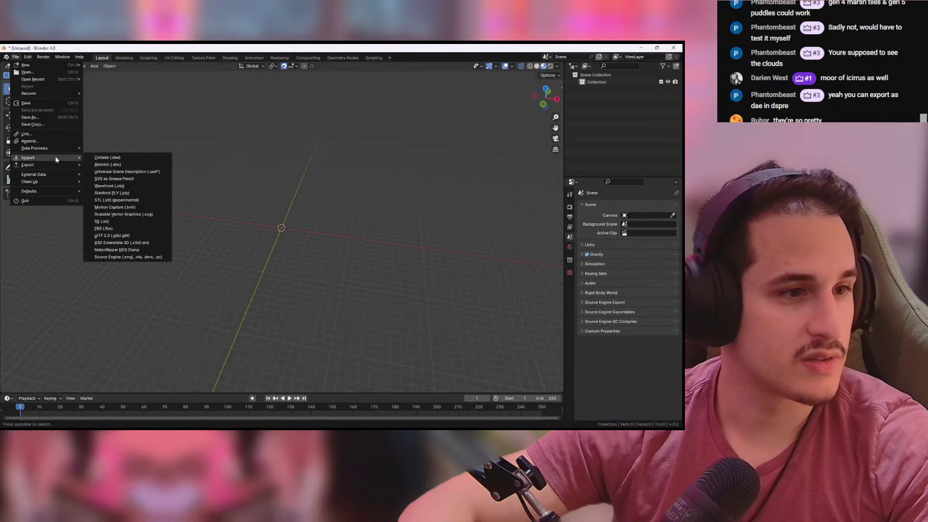
pyautogui.click(115, 186)
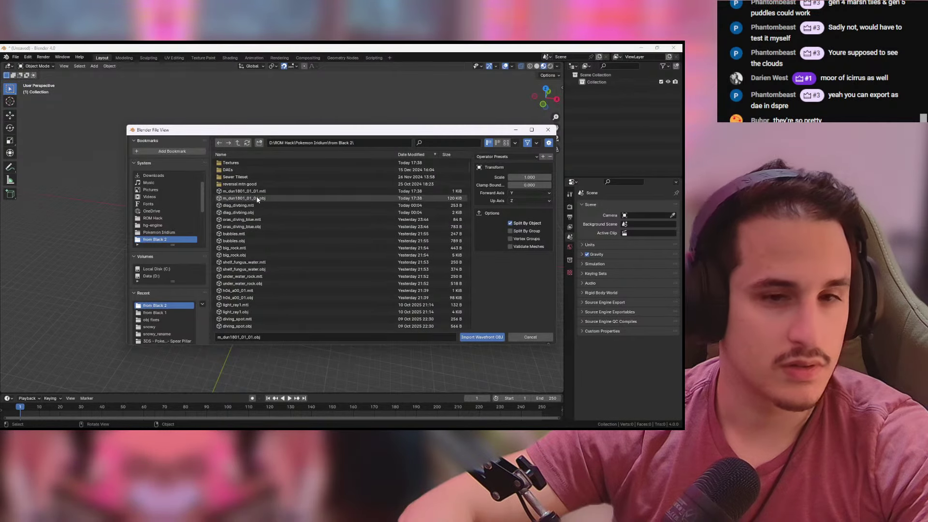
pyautogui.click(513, 193)
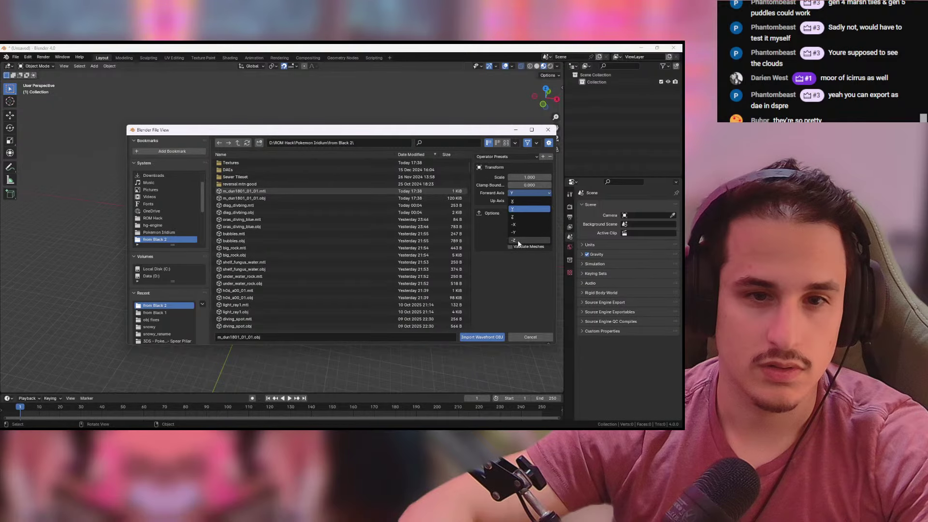
pyautogui.click(518, 241)
pyautogui.click(519, 200)
pyautogui.click(519, 218)
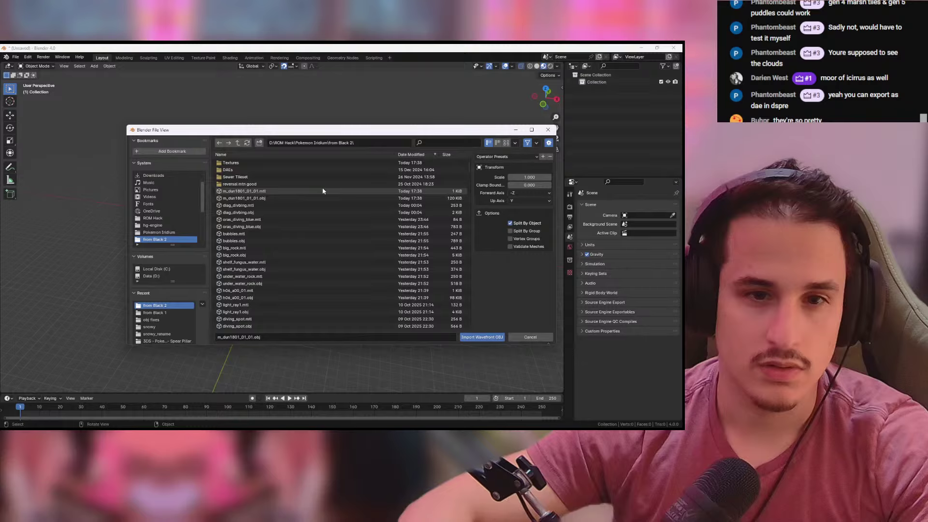
pyautogui.doubleClick(290, 198)
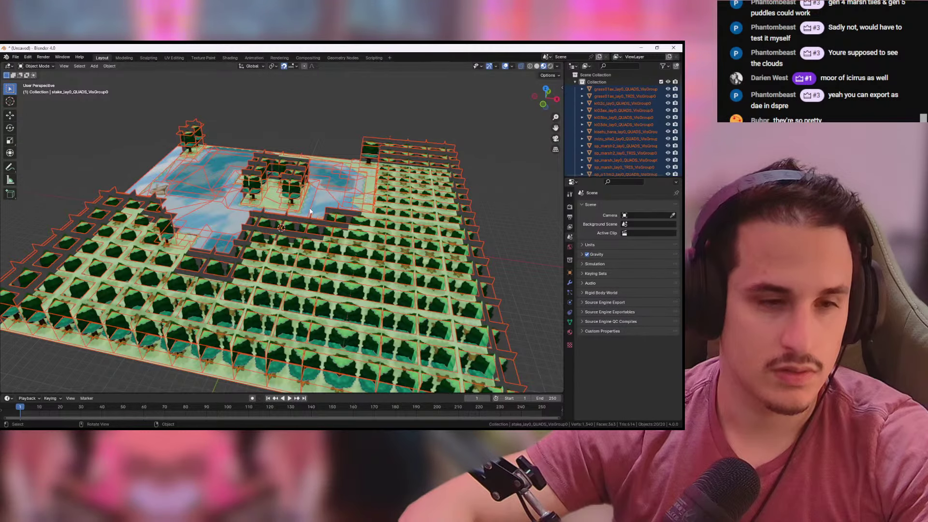
# Step: Scale the imported marsh map to 0.0625 on the X, Y and Z axes
pyautogui.press('s')
pyautogui.click(212, 293)
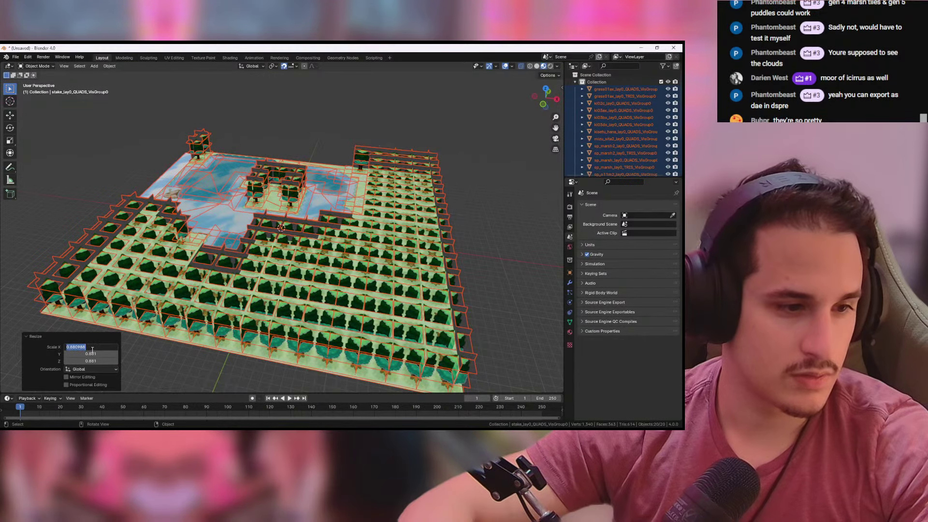
pyautogui.write('0.0625')
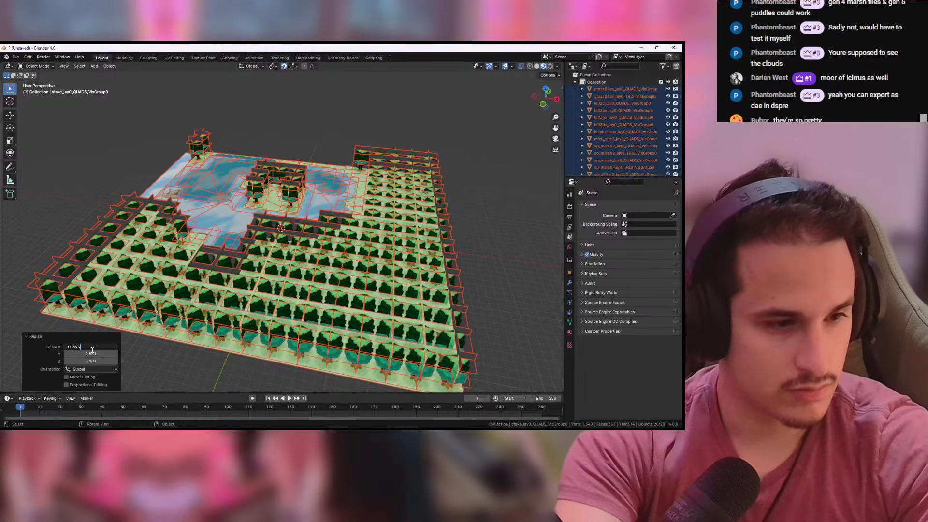
pyautogui.hotkey('ctrl', 'a')
pyautogui.hotkey('ctrl', 'c')
pyautogui.press('Tab')
pyautogui.hotkey('ctrl', 'v')
pyautogui.press('Tab')
pyautogui.hotkey('ctrl', 'v')
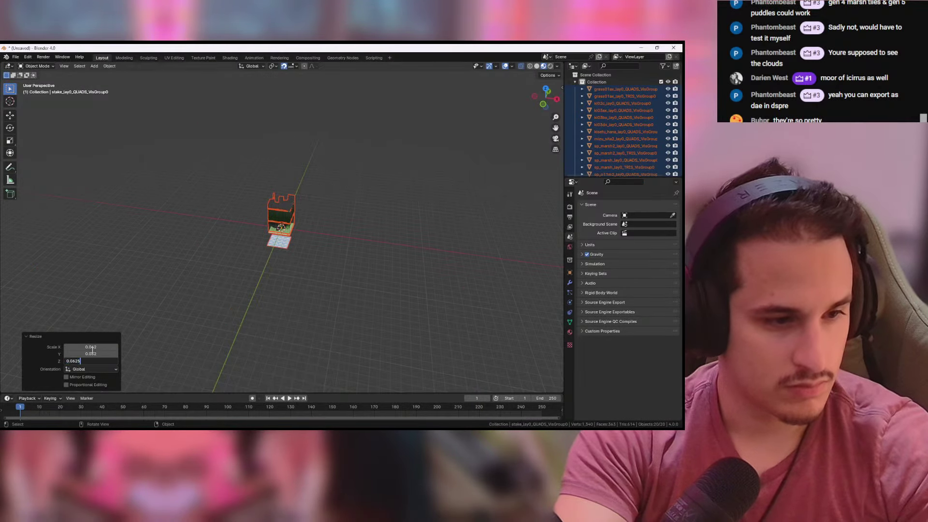
pyautogui.press('Return')
pyautogui.scroll(15, 247, 319)
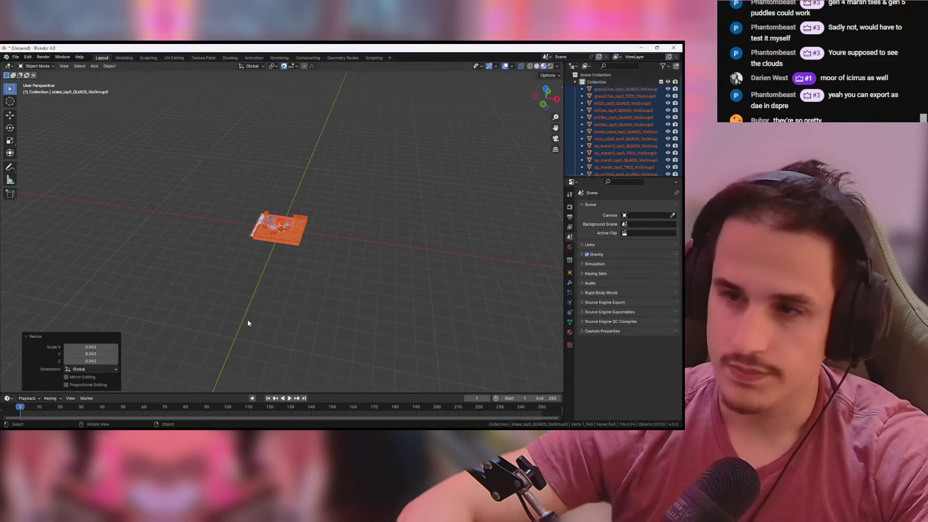
# Step: Delete every object except the grassy shoreline mesh sp_o11m_lay0_QUADS_VisGroup0
pyautogui.click(471, 213)
pyautogui.moveTo(377, 213); pyautogui.dragTo(389, 234, button='middle')
pyautogui.keyDown('shift'); pyautogui.moveTo(307, 248); pyautogui.dragTo(326, 300, button='middle'); pyautogui.keyUp('shift')
pyautogui.scroll(4, 351, 291)
pyautogui.click(325, 262)
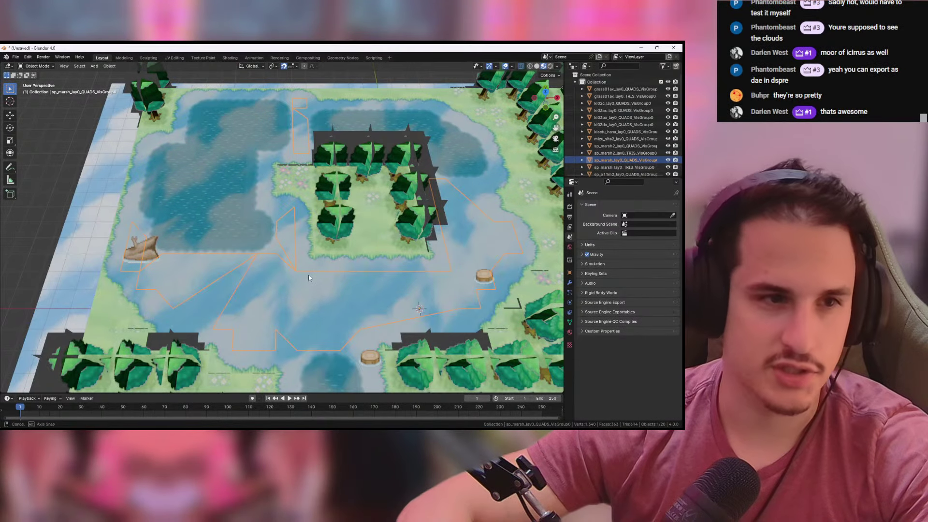
pyautogui.moveTo(308, 275); pyautogui.dragTo(308, 271, button='middle')
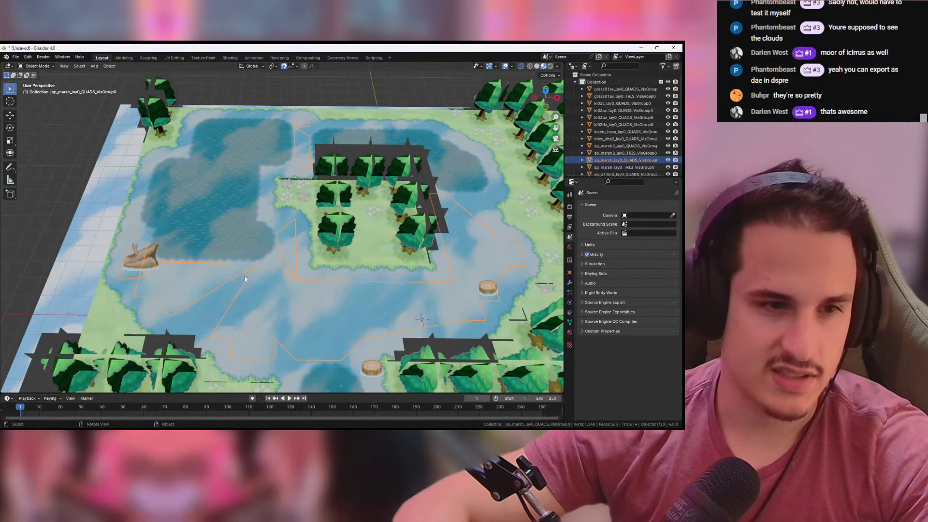
pyautogui.moveTo(244, 276); pyautogui.dragTo(258, 268, button='middle')
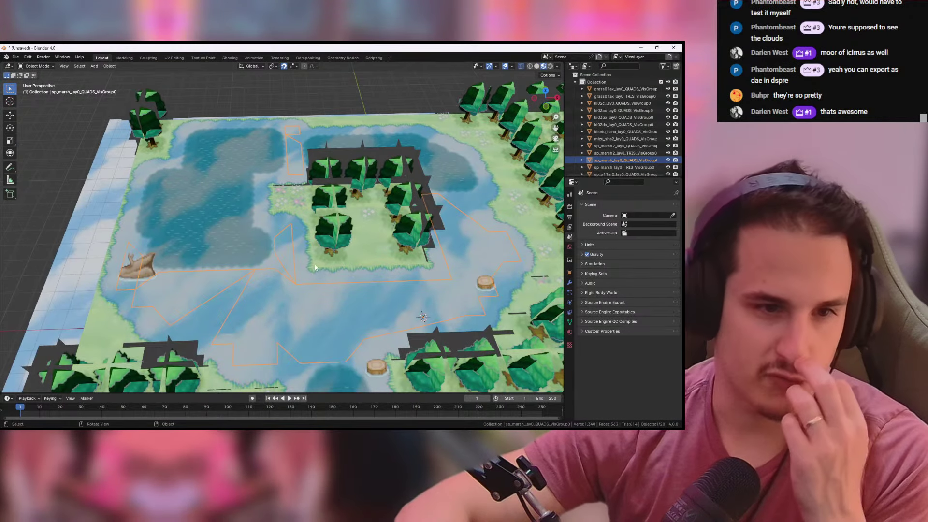
pyautogui.click(307, 257)
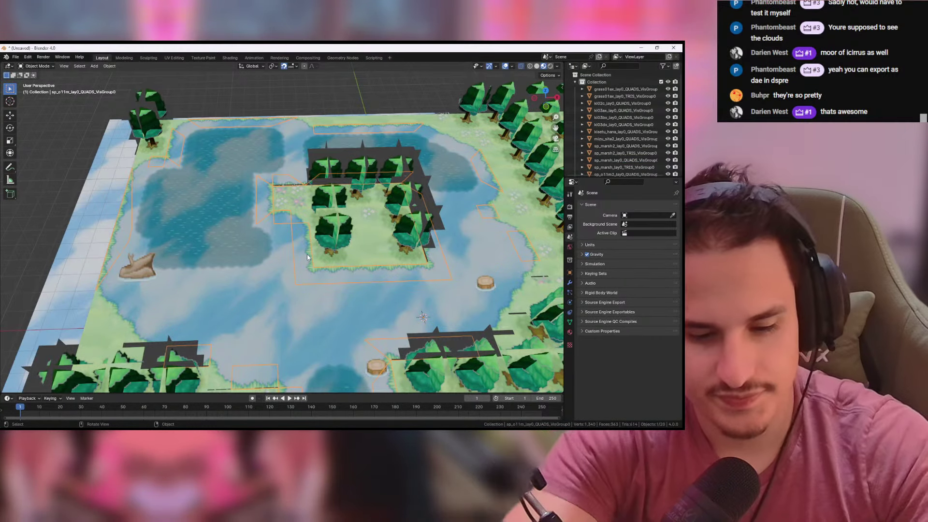
pyautogui.hotkey('ctrl', 'i')
pyautogui.press('Delete')
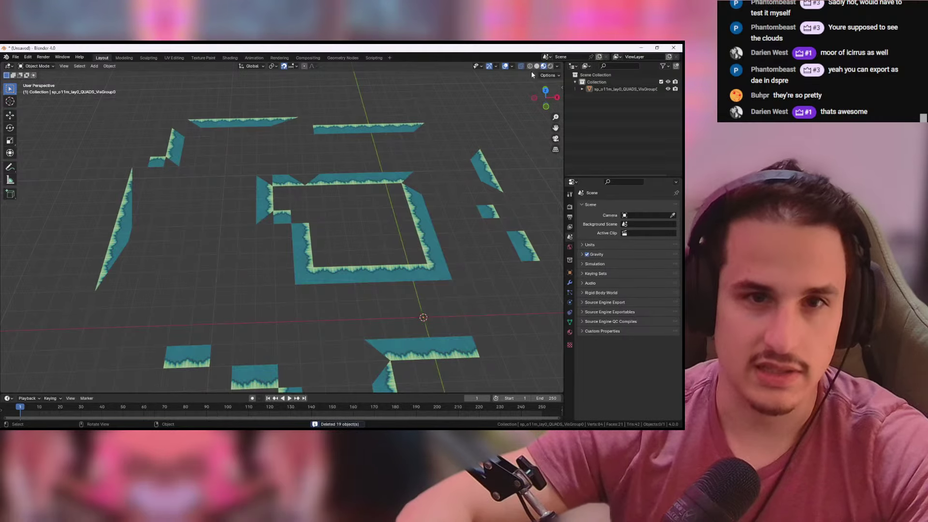
# Step: In top view, knife-cut the central island's lower shoreline strip vertically in half in Edit Mode
pyautogui.click(546, 91)
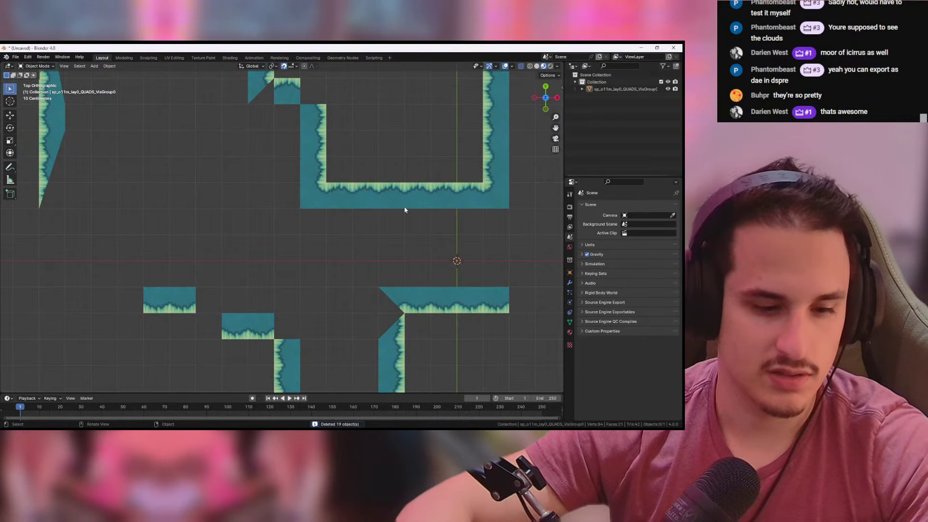
pyautogui.click(405, 207)
pyautogui.press('Tab')
pyautogui.keyDown('shift'); pyautogui.moveTo(406, 195); pyautogui.dragTo(372, 216, button='middle'); pyautogui.keyUp('shift')
pyautogui.click(372, 216)
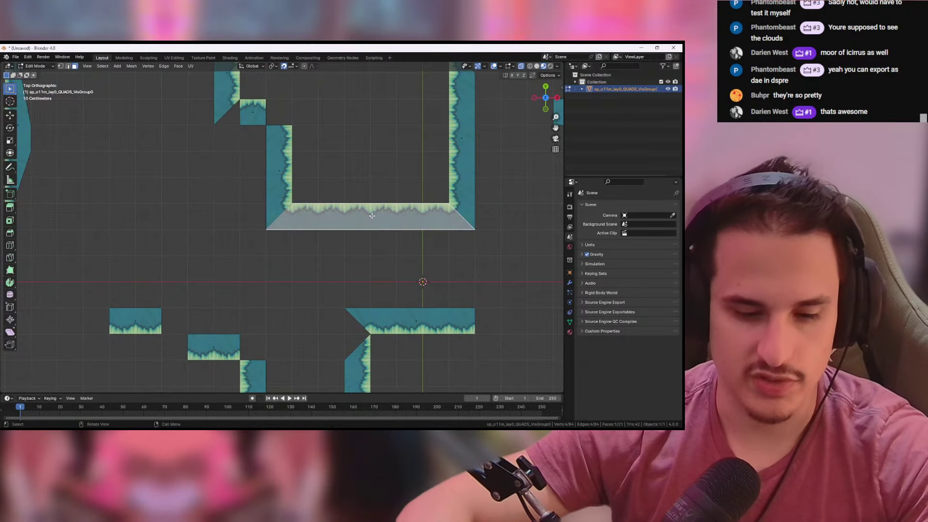
pyautogui.press('k')
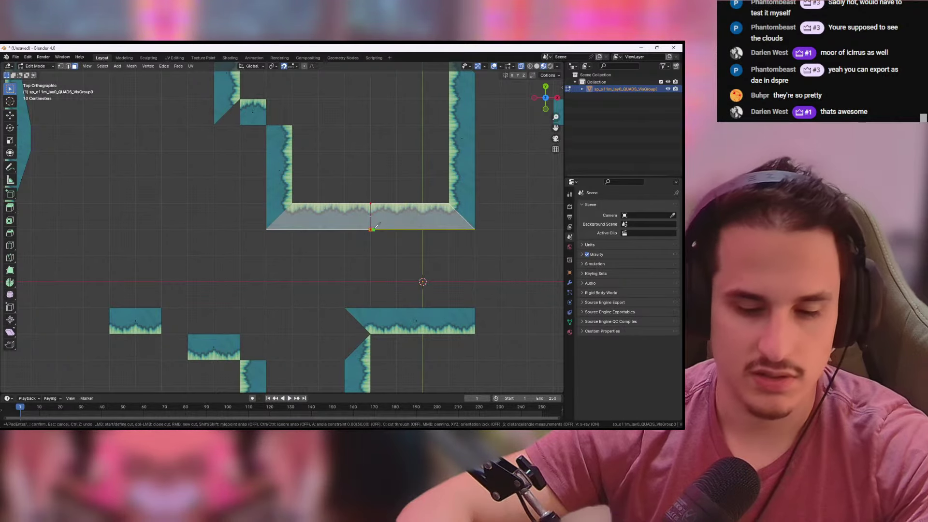
pyautogui.press('Return')
# Step: Knife-cut the left half of the lower shoreline strip vertically, one tile from the inner corner, with cut-through enabled
pyautogui.press('shift')
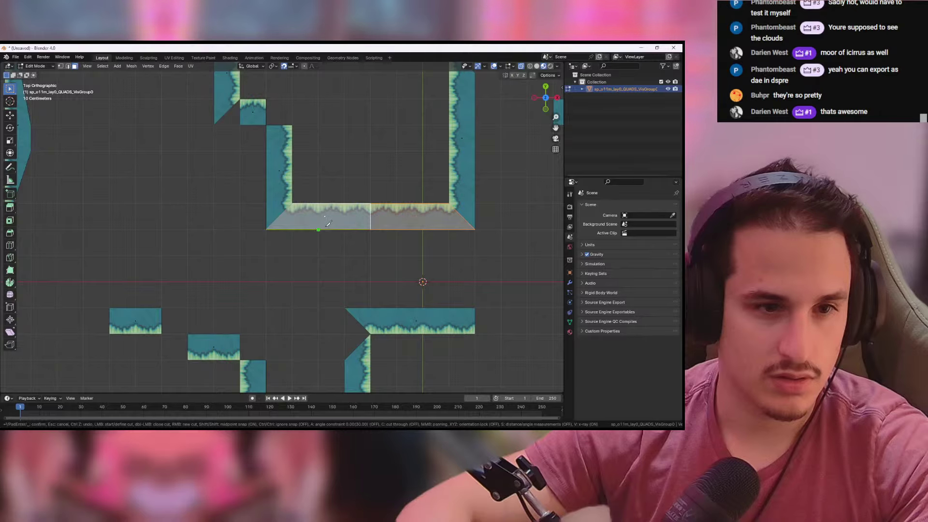
pyautogui.scroll(9, 321, 199)
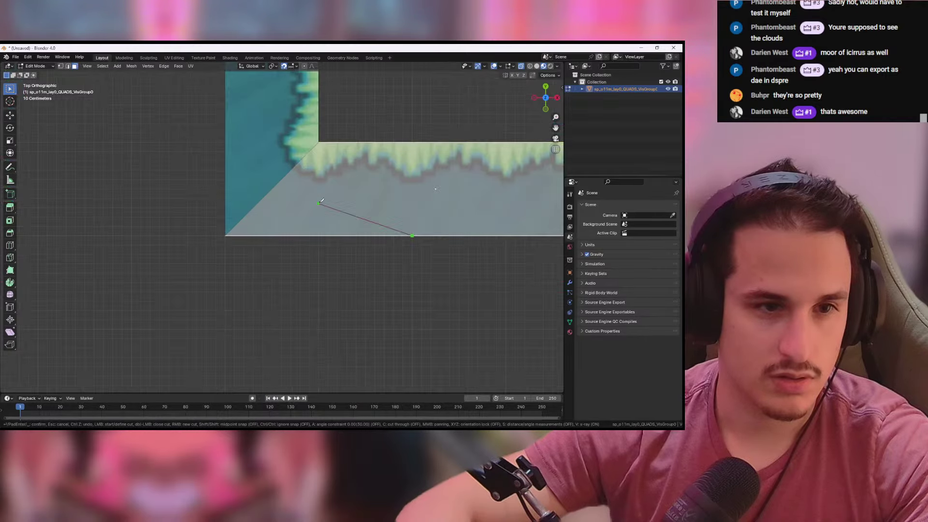
pyautogui.keyDown('shift'); pyautogui.moveTo(382, 264); pyautogui.dragTo(338, 237, button='middle'); pyautogui.keyUp('shift')
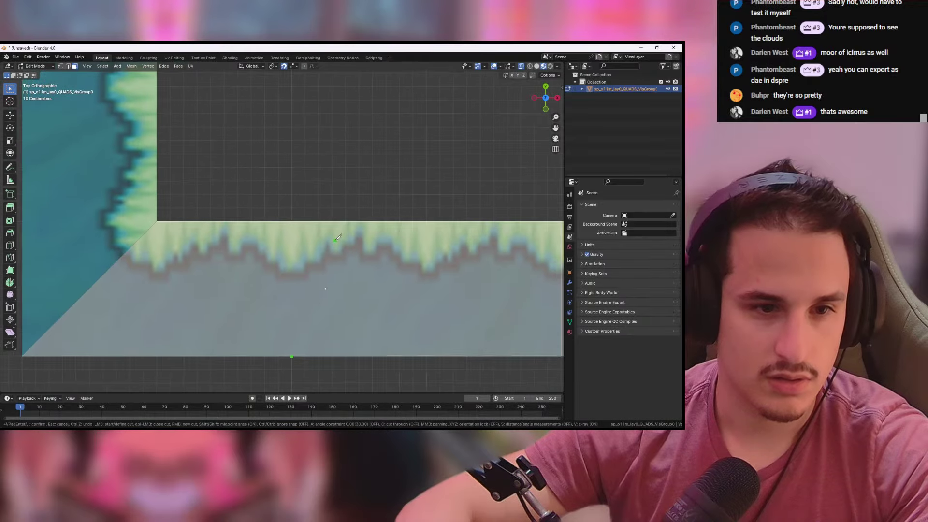
pyautogui.scroll(6, 312, 225)
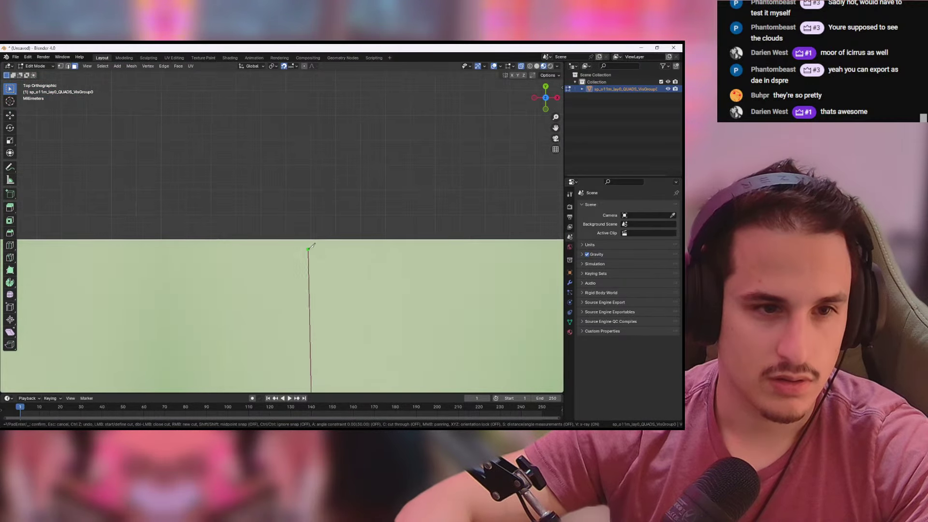
pyautogui.keyDown('shift'); pyautogui.moveTo(388, 247); pyautogui.dragTo(294, 275, button='middle'); pyautogui.keyUp('shift')
pyautogui.scroll(9, 317, 243)
pyautogui.scroll(11, 336, 225)
pyautogui.press('c')
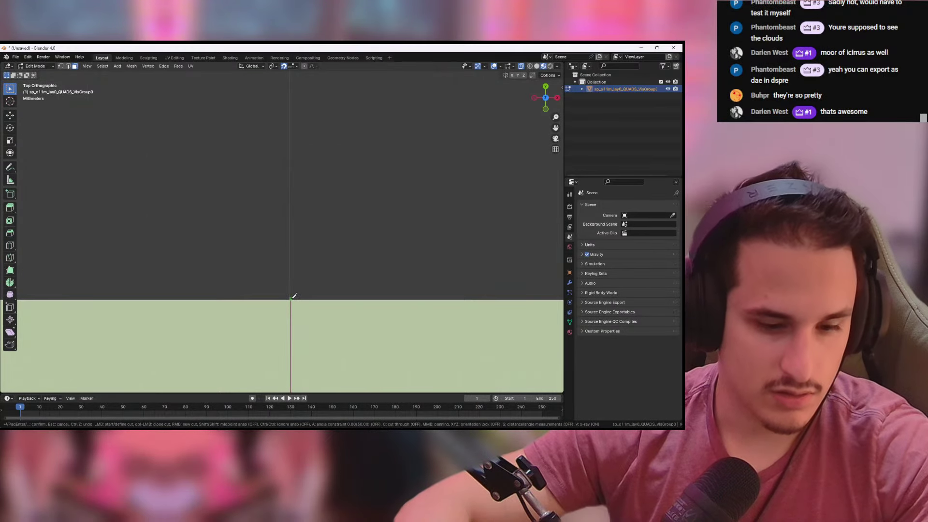
pyautogui.click(292, 298)
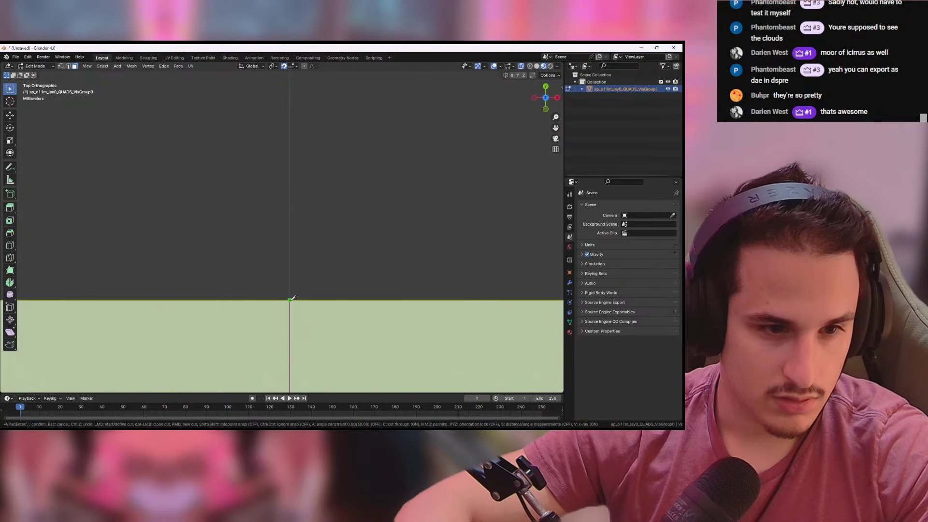
pyautogui.press('Return')
pyautogui.scroll(-14, 289, 295)
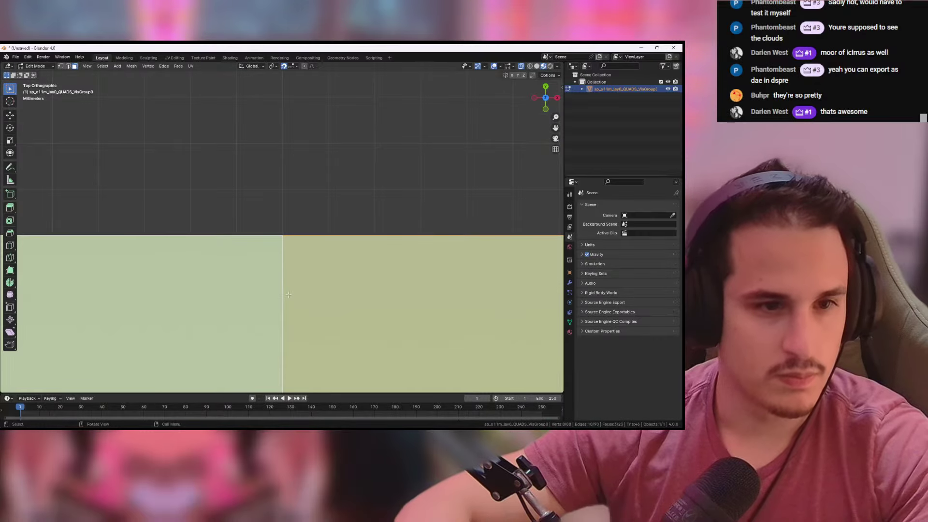
pyautogui.scroll(-10, 289, 294)
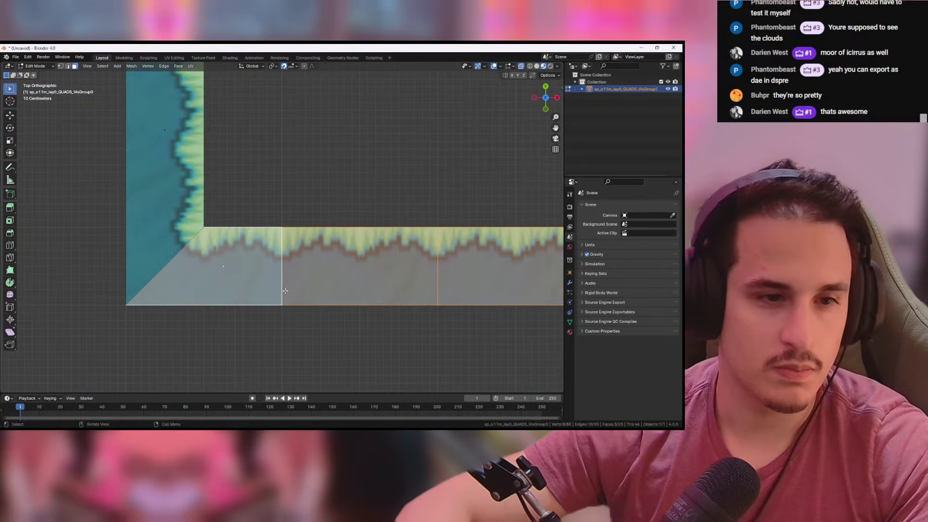
# Step: Split the two-tile rectangular face of the lower shoreline strip into two square tiles with a vertical knife cut
pyautogui.click(353, 250)
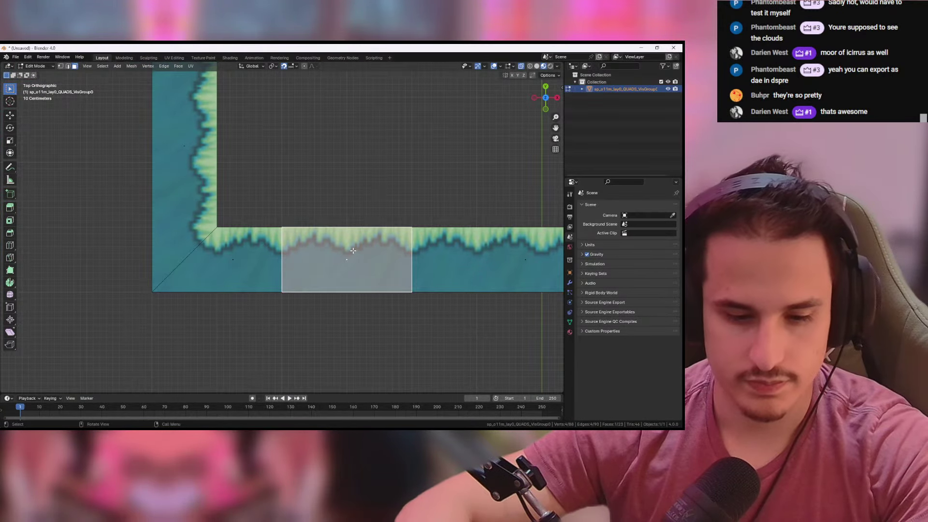
pyautogui.press('k')
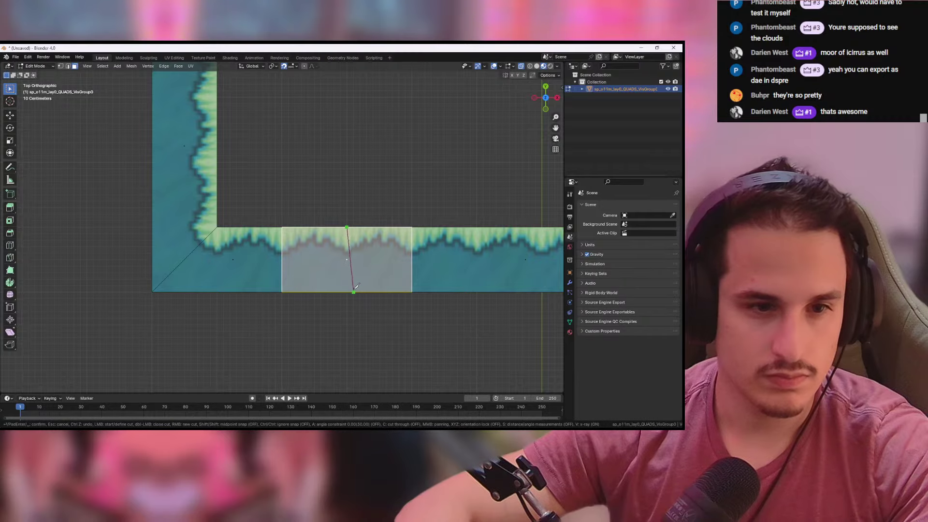
pyautogui.press('Return')
pyautogui.click(316, 249)
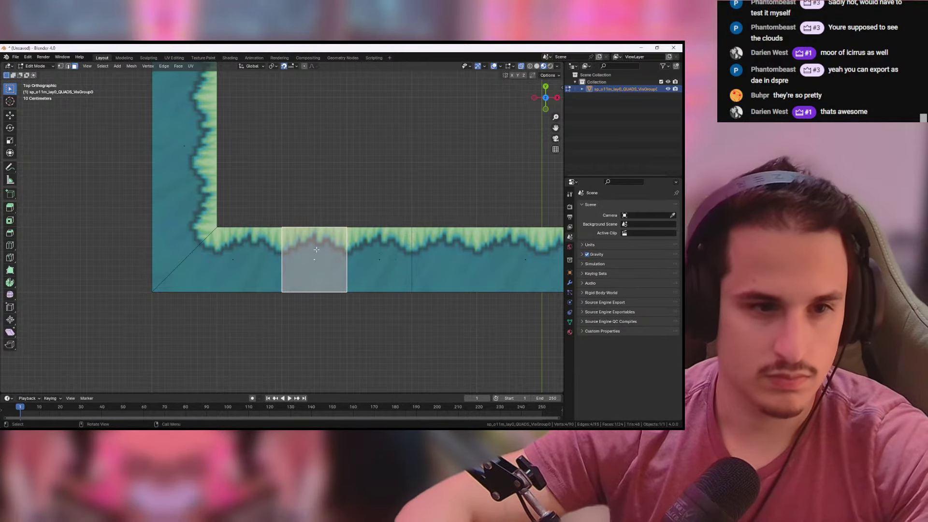
pyautogui.scroll(-6, 328, 239)
pyautogui.scroll(1, 328, 239)
pyautogui.keyDown('shift'); pyautogui.moveTo(326, 239); pyautogui.dragTo(320, 300, button='middle'); pyautogui.keyUp('shift')
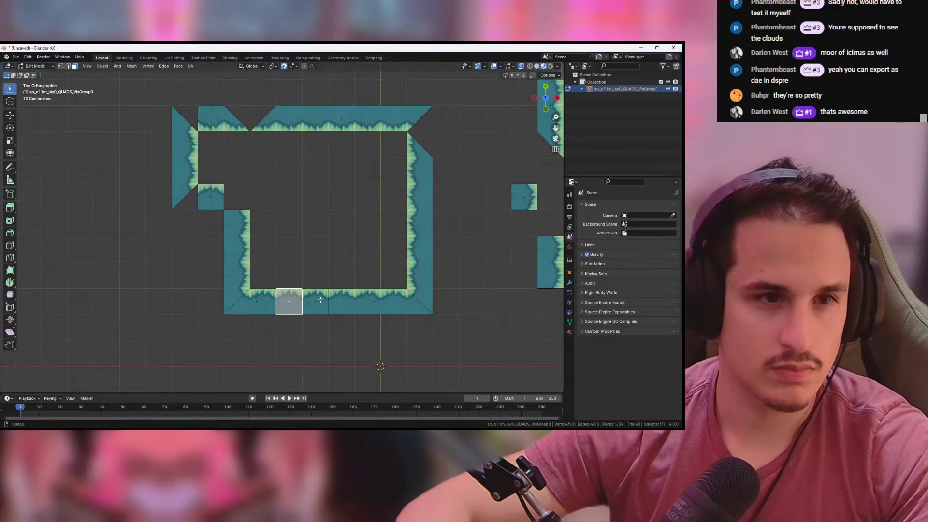
pyautogui.hotkey('ctrl', 'i')
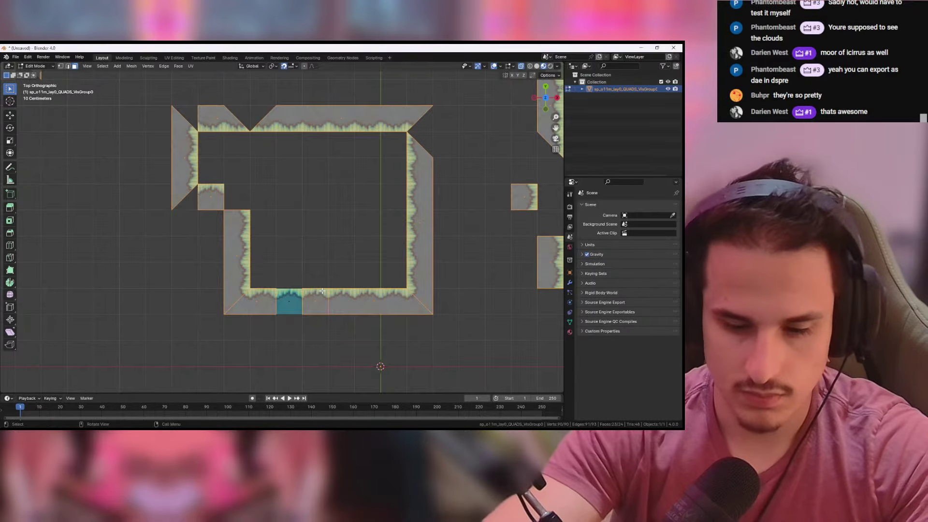
pyautogui.click(290, 264)
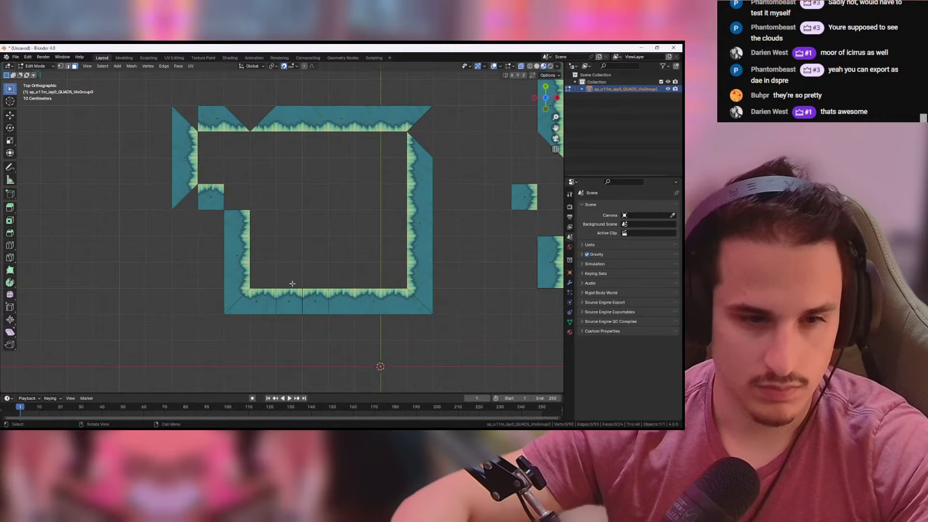
# Step: Knife-cut the island's left shoreline strip horizontally, one tile above the lower-left inner corner, with cut-through enabled
pyautogui.press('k')
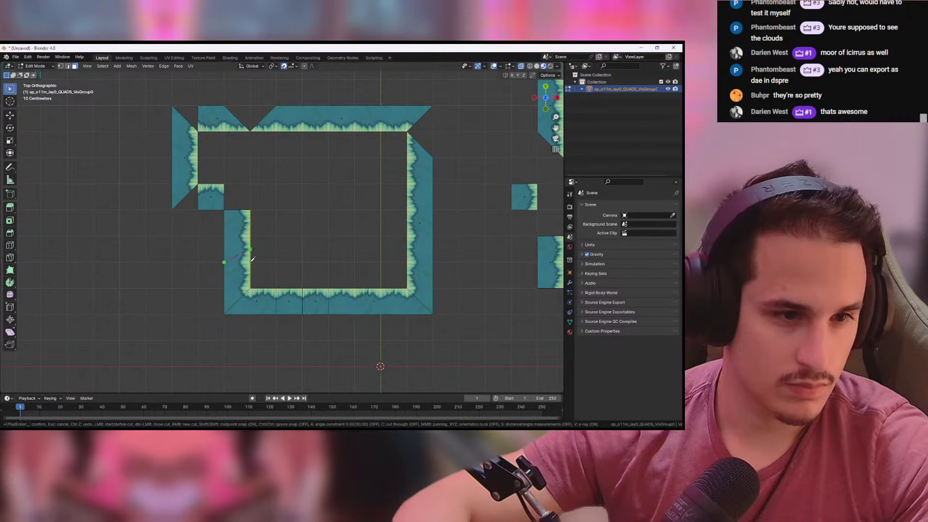
pyautogui.scroll(6, 252, 261)
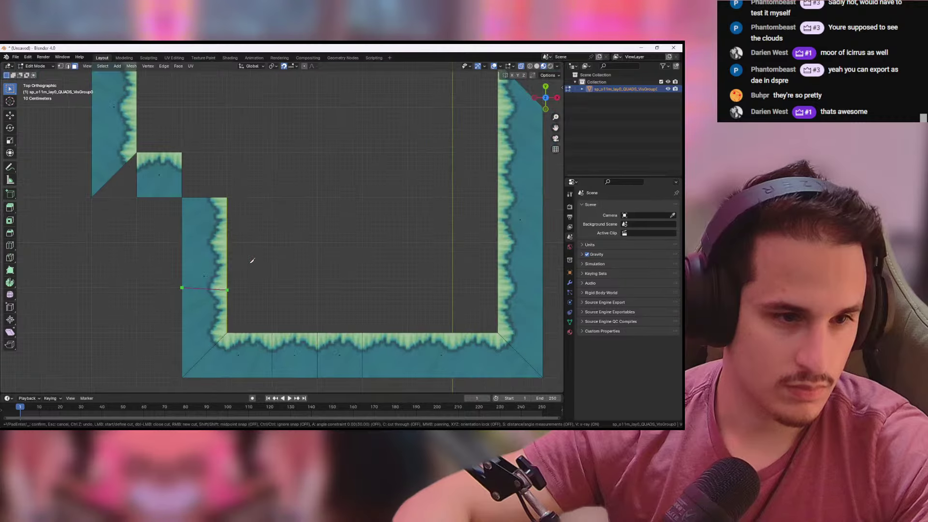
pyautogui.scroll(6, 332, 235)
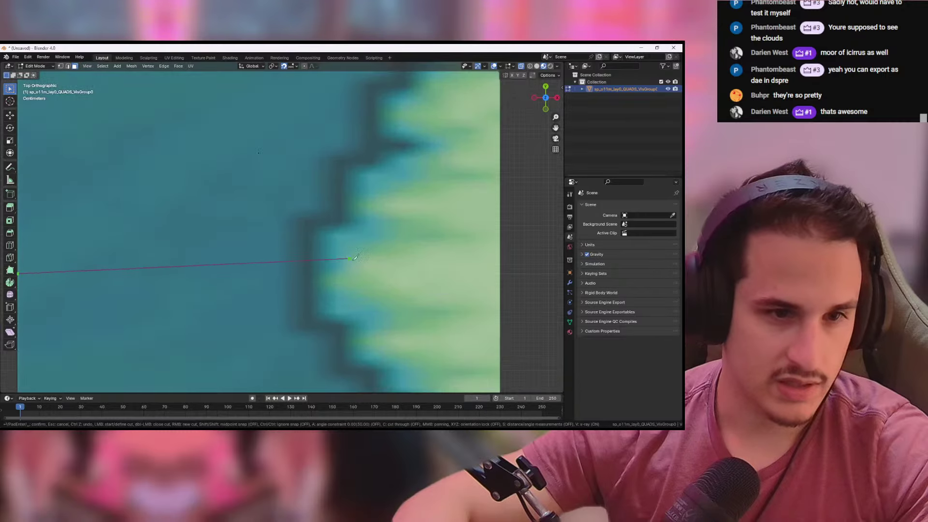
pyautogui.scroll(-2, 407, 261)
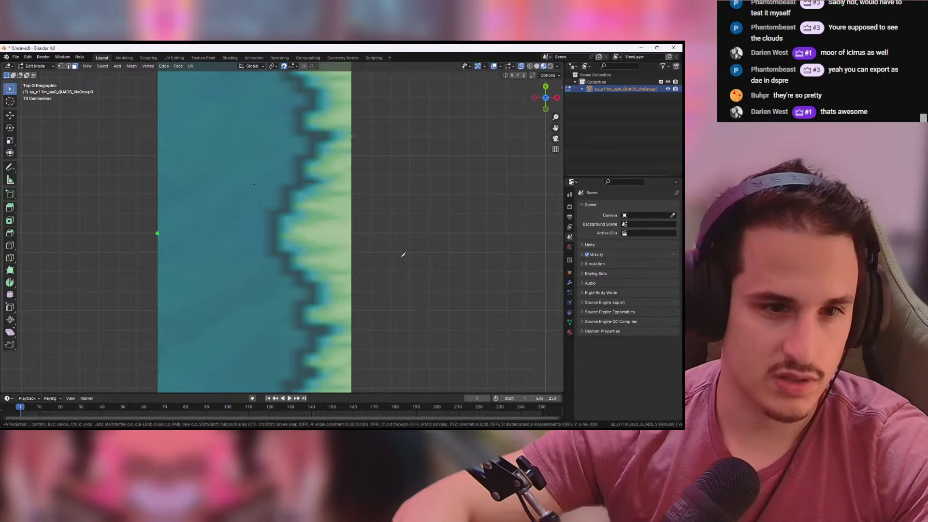
pyautogui.keyDown('shift'); pyautogui.moveTo(404, 254); pyautogui.dragTo(352, 258, button='middle'); pyautogui.keyUp('shift')
pyautogui.scroll(5, 352, 258)
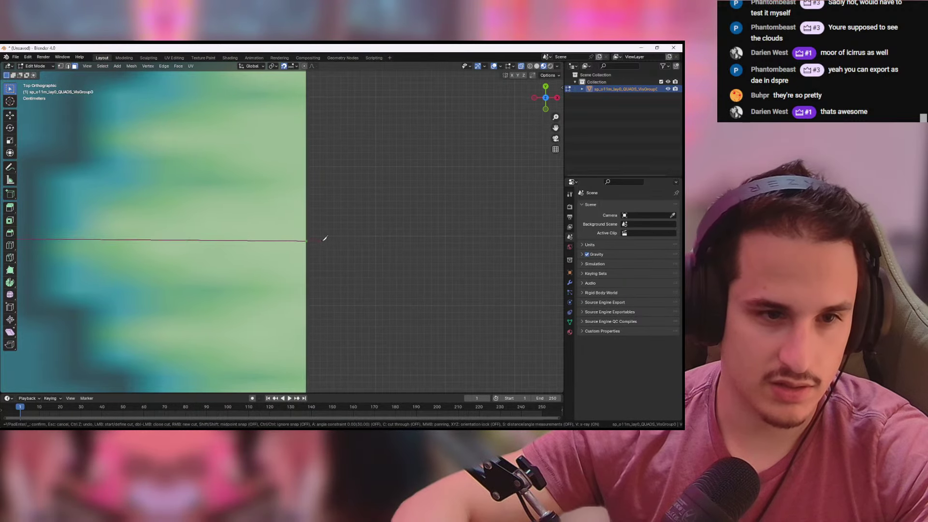
pyautogui.scroll(1, 324, 238)
pyautogui.scroll(4, 328, 246)
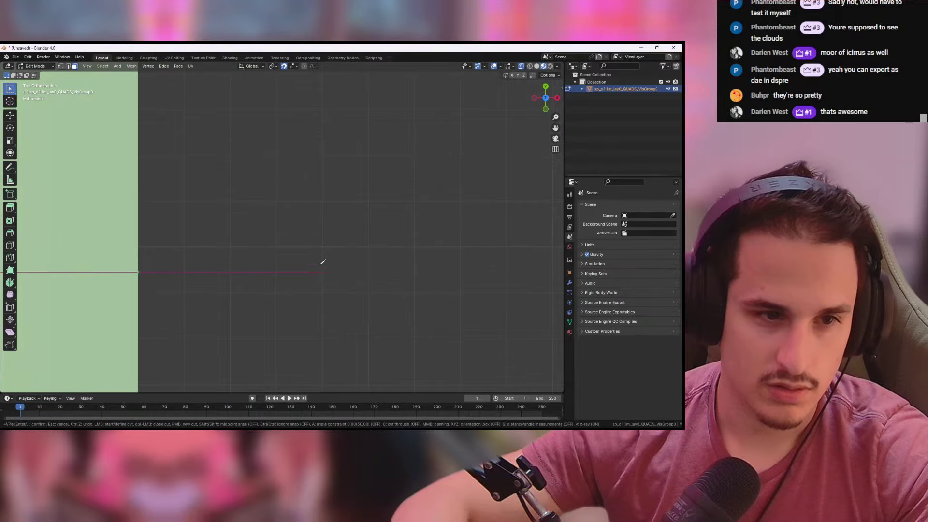
pyautogui.scroll(-8, 323, 262)
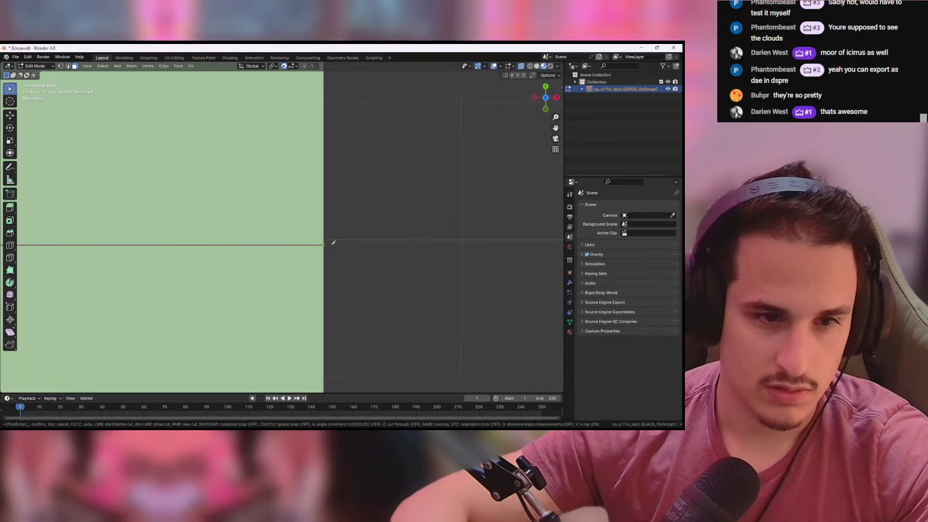
pyautogui.click(325, 238)
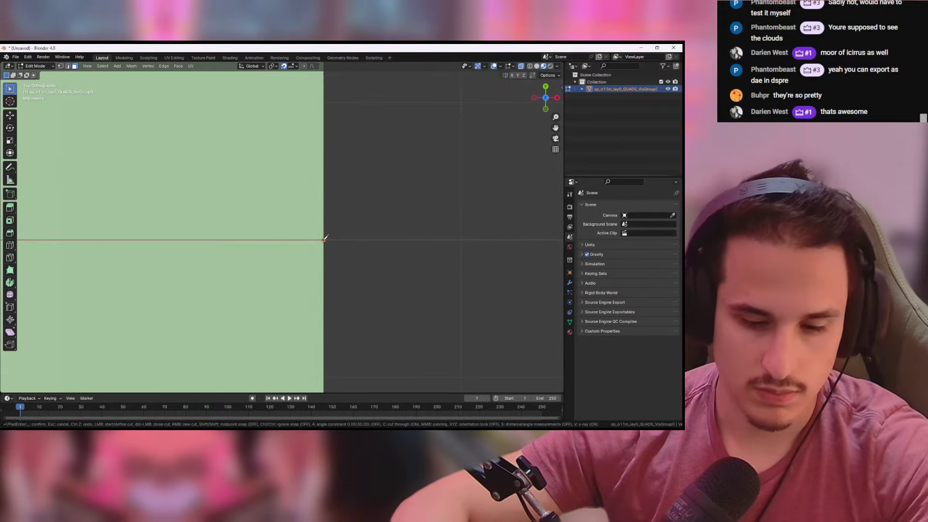
pyautogui.press('Return')
pyautogui.scroll(-20, 324, 246)
pyautogui.scroll(-15, 316, 246)
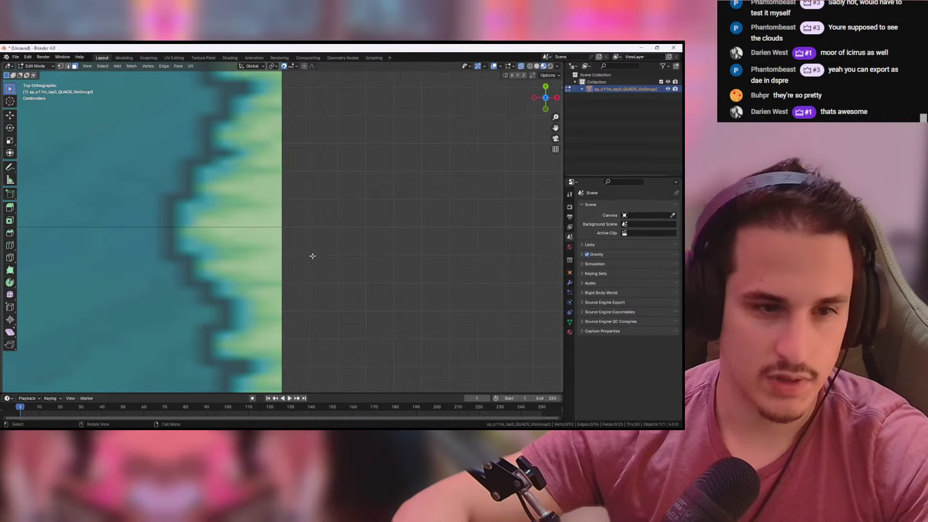
# Step: Knife-cut the shoreline's lower-left corner horizontally and vertically from its inner corner vertex to the outer edges, separating it into a one-tile square
pyautogui.press('k')
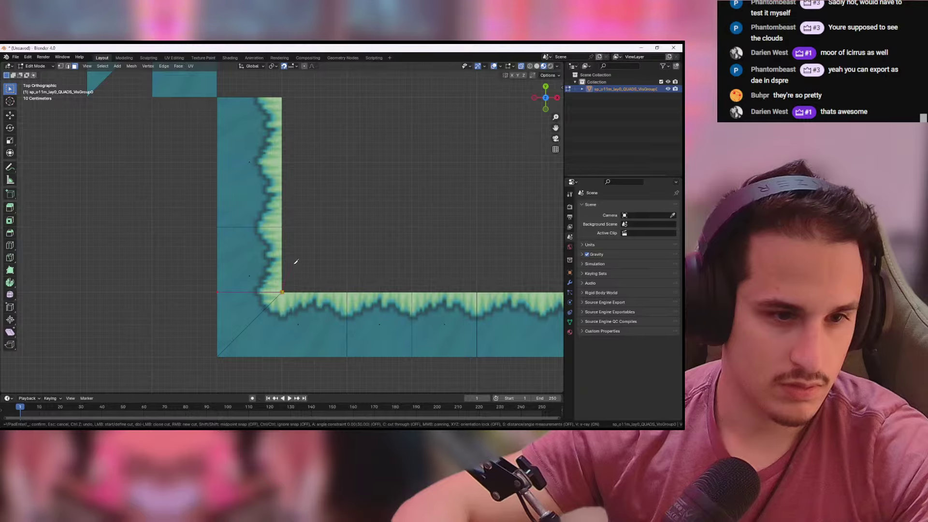
pyautogui.press('Return')
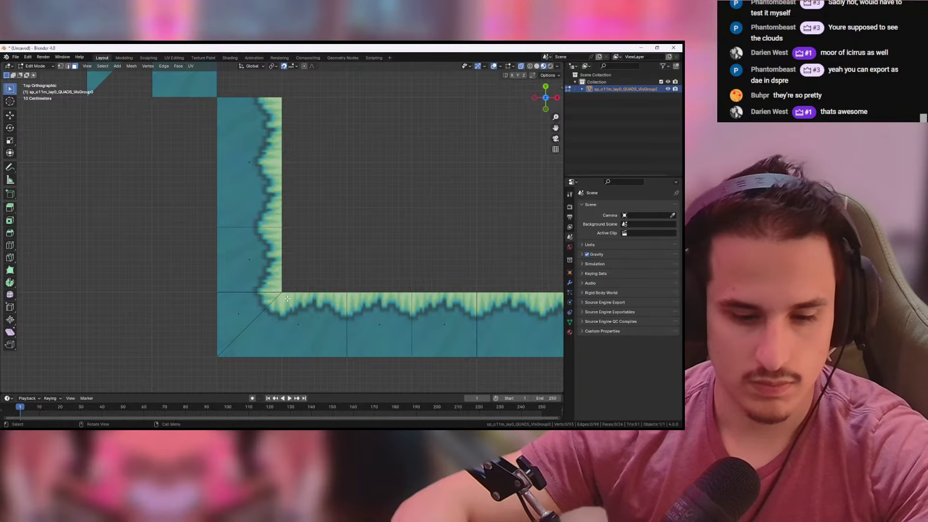
pyautogui.press('k')
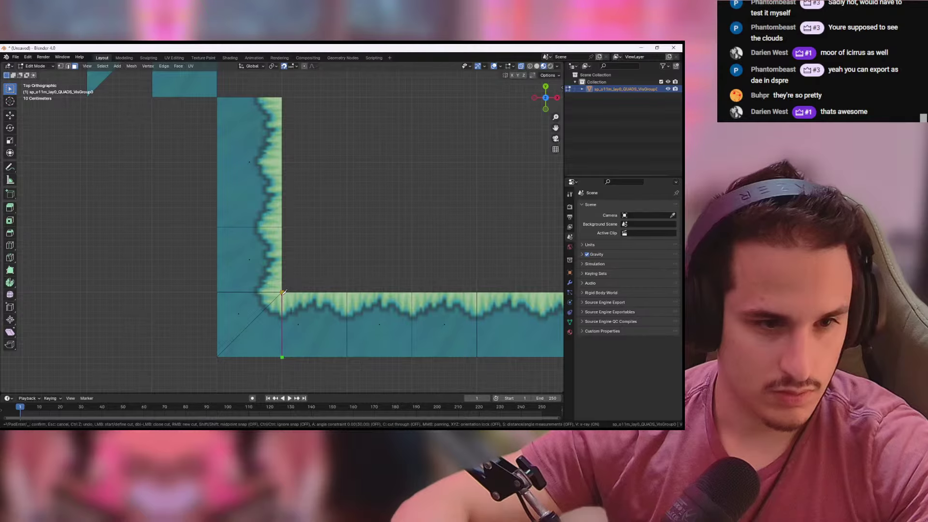
pyautogui.click(283, 292)
pyautogui.press('Return')
# Step: Isolate the second square tile right of the inner corner in the island's lower shoreline strip by deleting all other faces
pyautogui.scroll(-6, 353, 270)
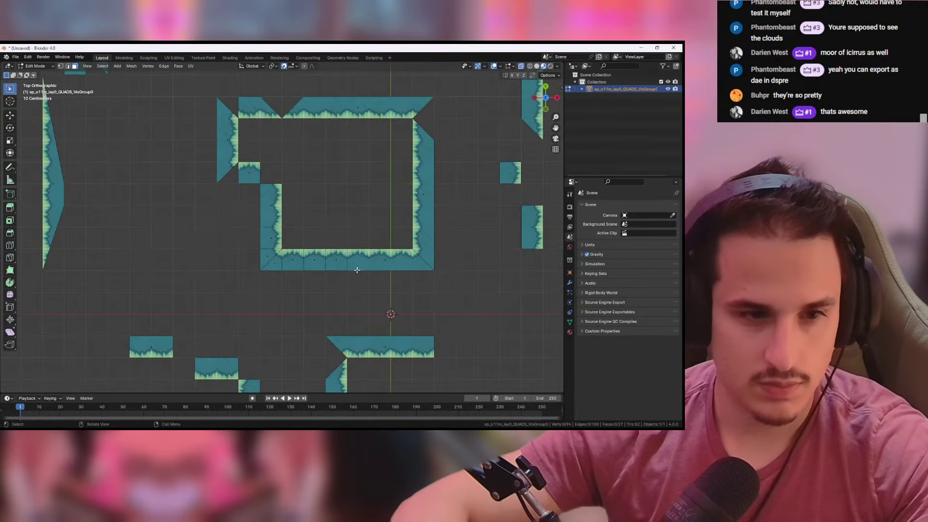
pyautogui.keyDown('shift'); pyautogui.moveTo(368, 281); pyautogui.dragTo(320, 207, button='middle'); pyautogui.keyUp('shift')
pyautogui.scroll(5, 352, 292)
pyautogui.moveTo(281, 240); pyautogui.dragTo(324, 312)
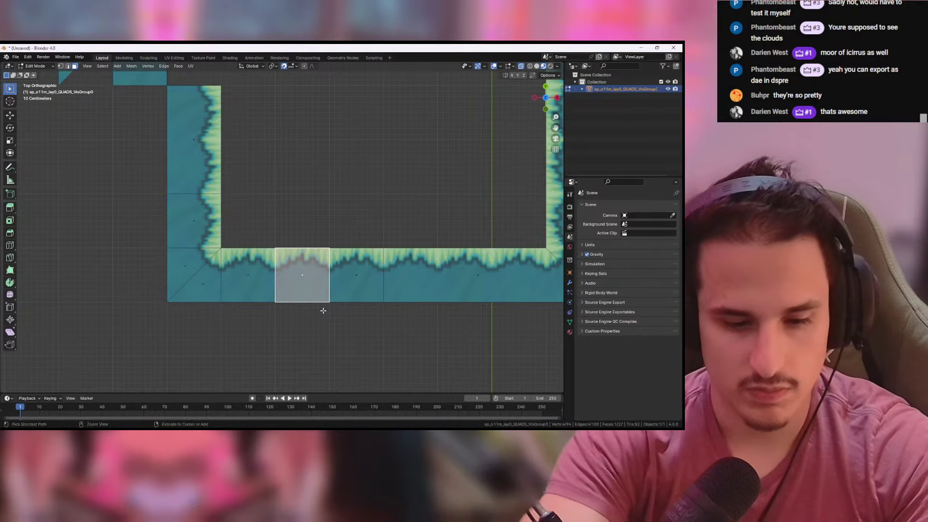
pyautogui.hotkey('ctrl', 'i')
pyautogui.press('x')
pyautogui.click(323, 310)
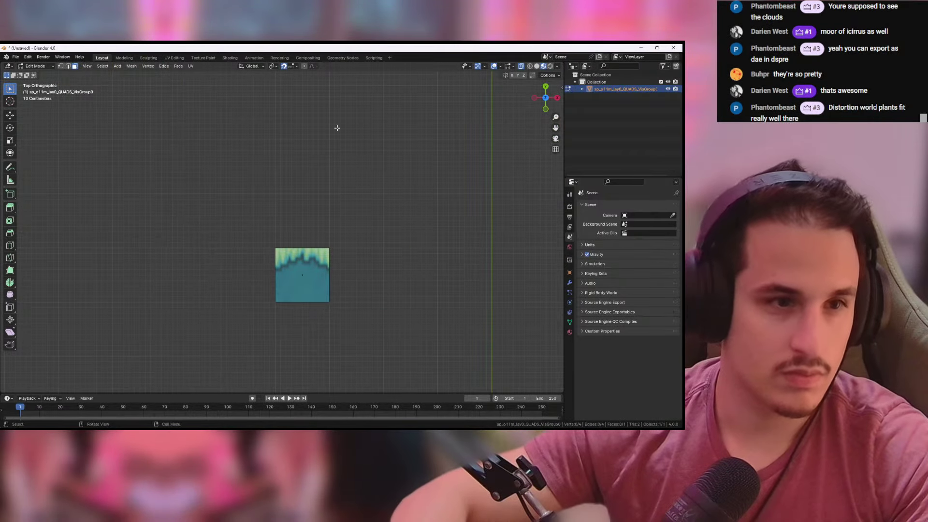
# Step: Move the remaining tile 4 m in X and -2 m in Y so its lower-left corner sits on the origin
pyautogui.scroll(-8, 426, 198)
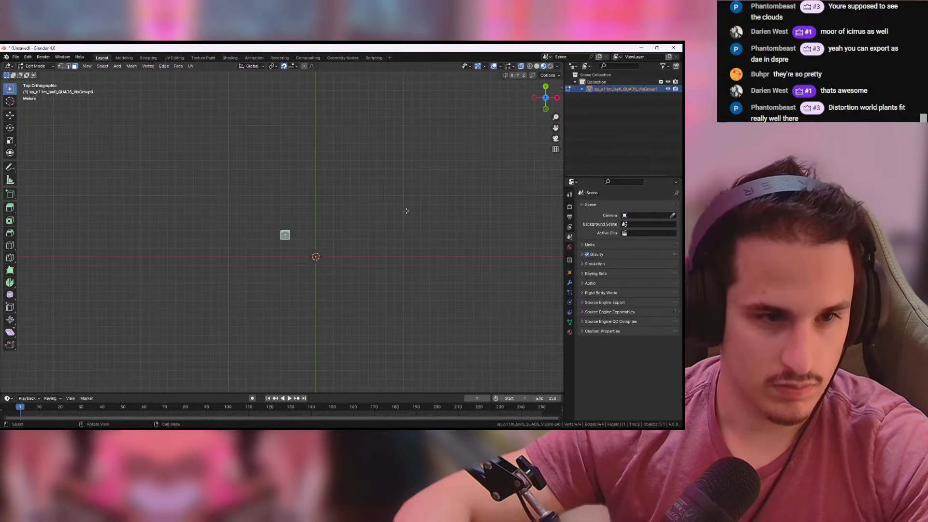
pyautogui.press('g')
pyautogui.click(440, 230)
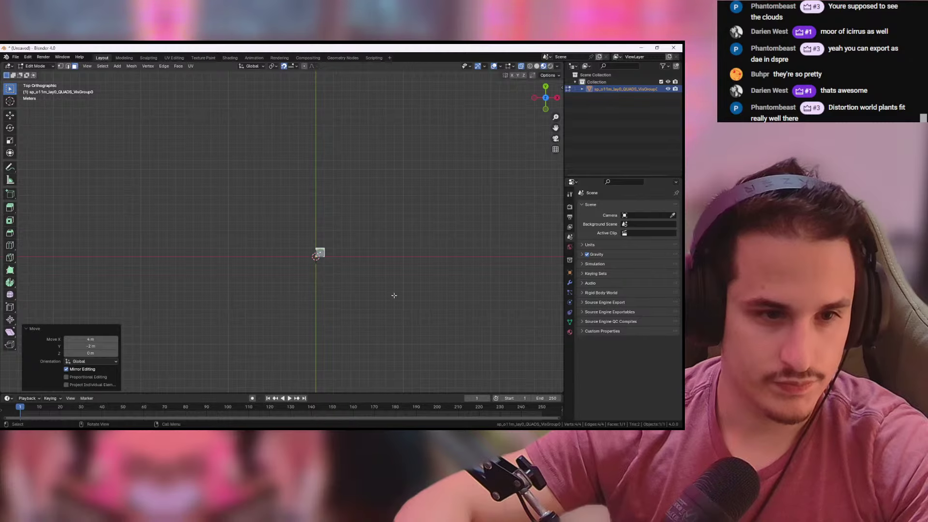
pyautogui.keyDown('shift'); pyautogui.moveTo(394, 295); pyautogui.dragTo(336, 349, button='middle'); pyautogui.keyUp('shift')
pyautogui.scroll(10, 380, 237)
pyautogui.scroll(-8, 379, 211)
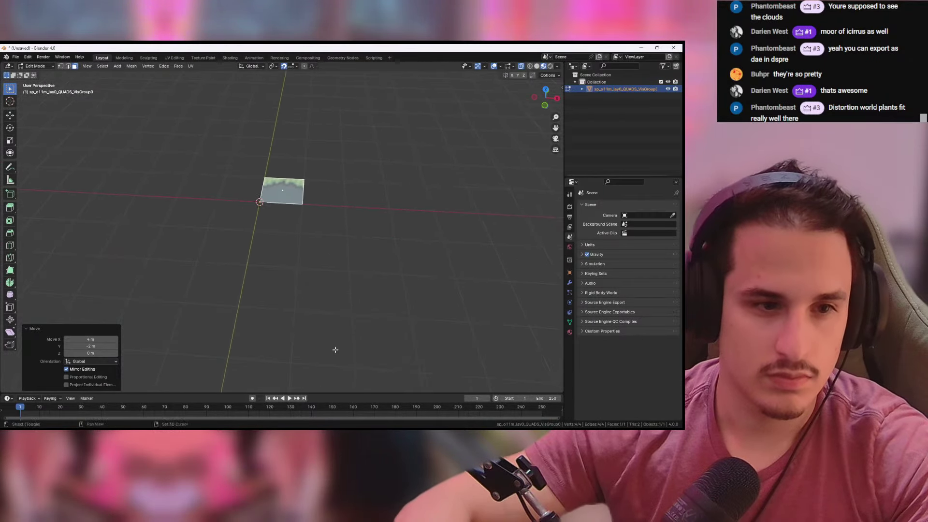
# Step: Export the tile as a Wavefront OBJ named MARSH_edge.obj in the from Black 2 folder
pyautogui.click(16, 57)
pyautogui.moveTo(36, 165)
pyautogui.click(141, 201)
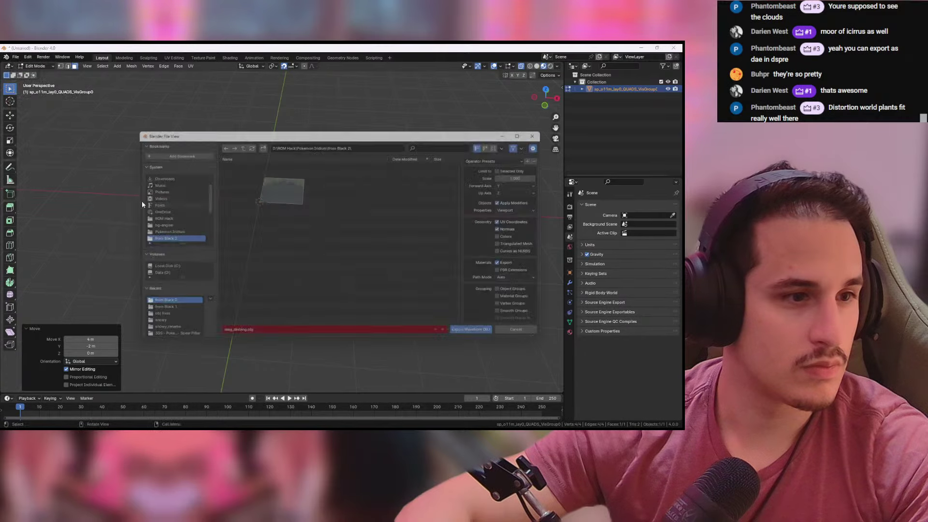
pyautogui.write('MARSH')
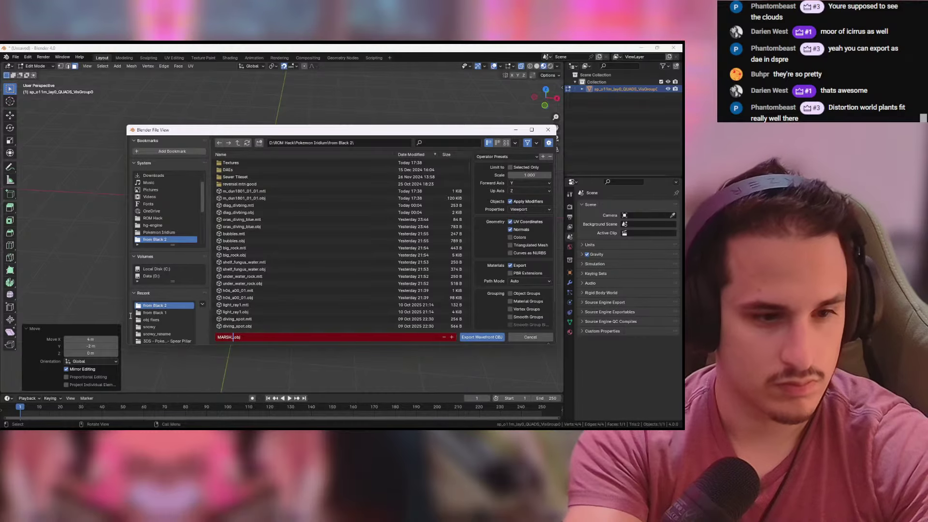
pyautogui.write('_edge')
pyautogui.press('Return')
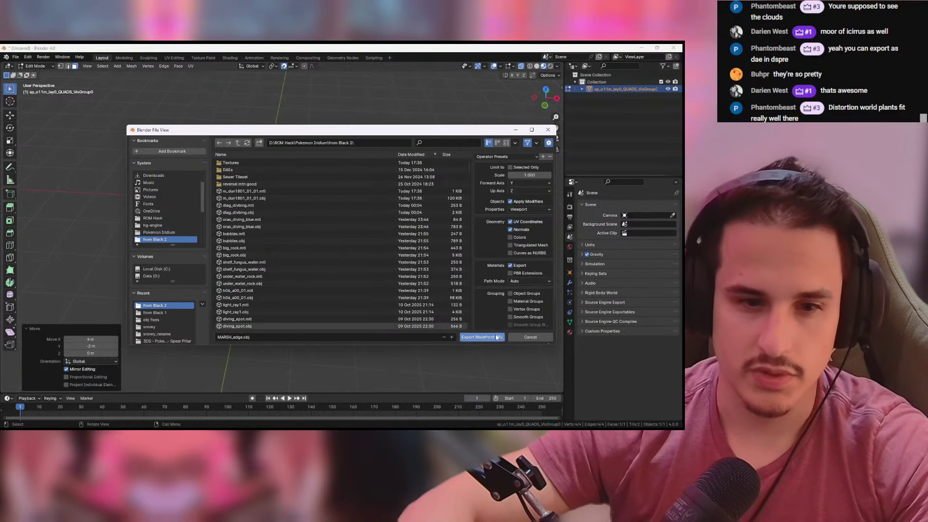
# Step: Switch to the marshmap window of Pokemon DS Map Studio, start adding a tile in the Tileset Editor and browse to the Pokemon Iridium folder
pyautogui.hotkey('alt', 'Tab')
pyautogui.hotkey('alt', 'Tab')
pyautogui.hotkey('alt', 'Tab')
pyautogui.hotkey('alt', 'Tab')
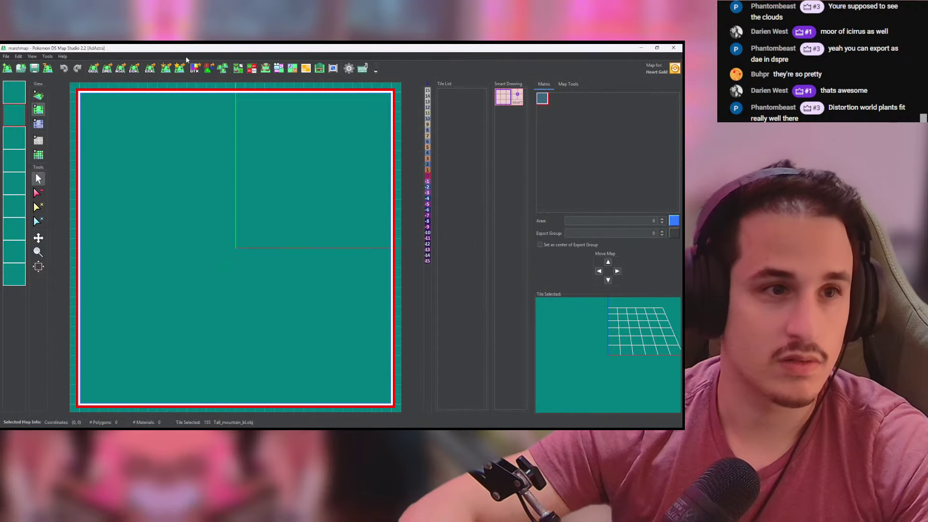
pyautogui.click(355, 153)
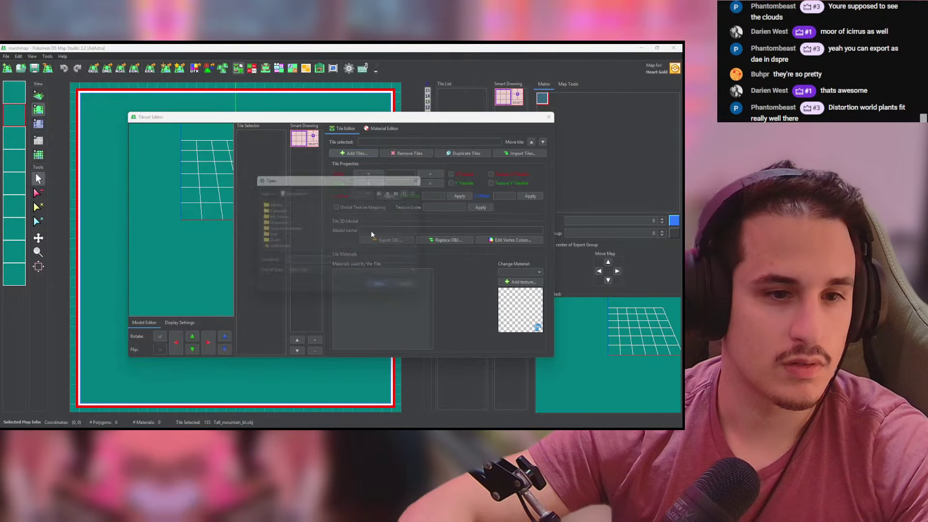
pyautogui.click(372, 190)
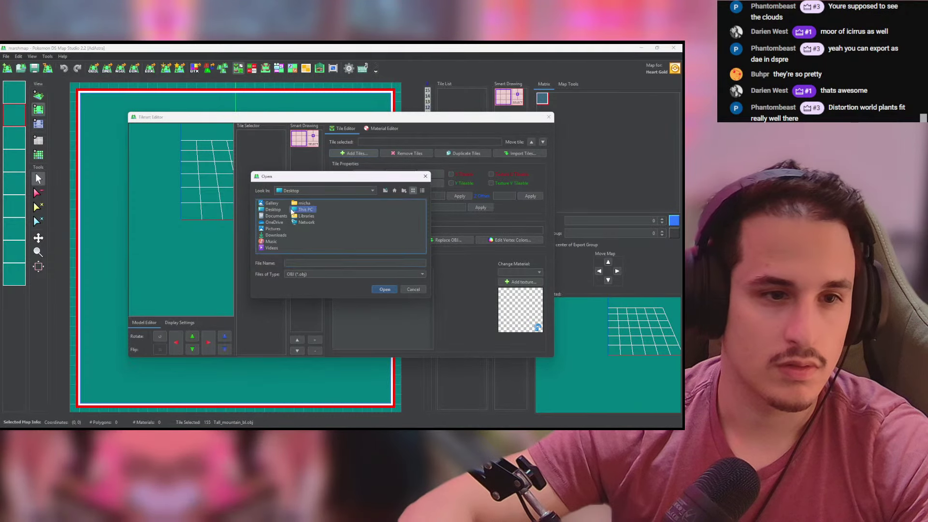
pyautogui.click(312, 215)
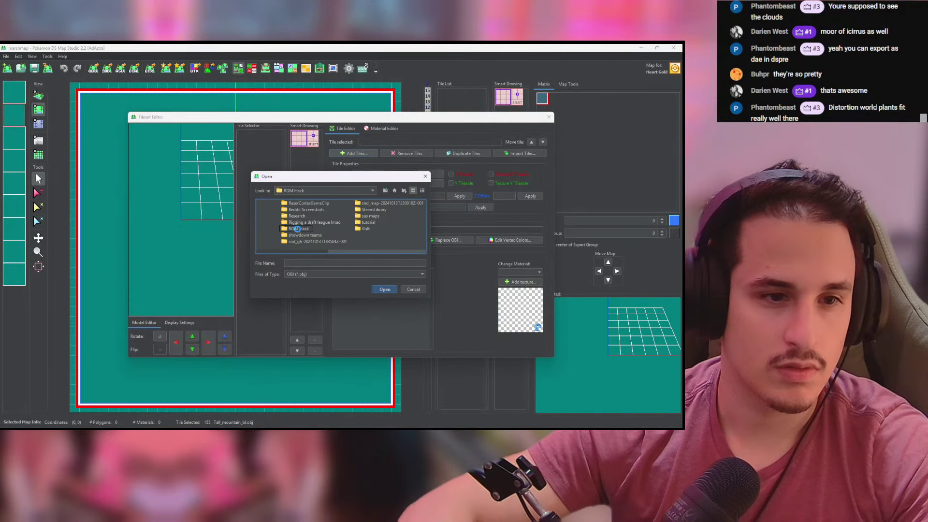
pyautogui.doubleClick(378, 212)
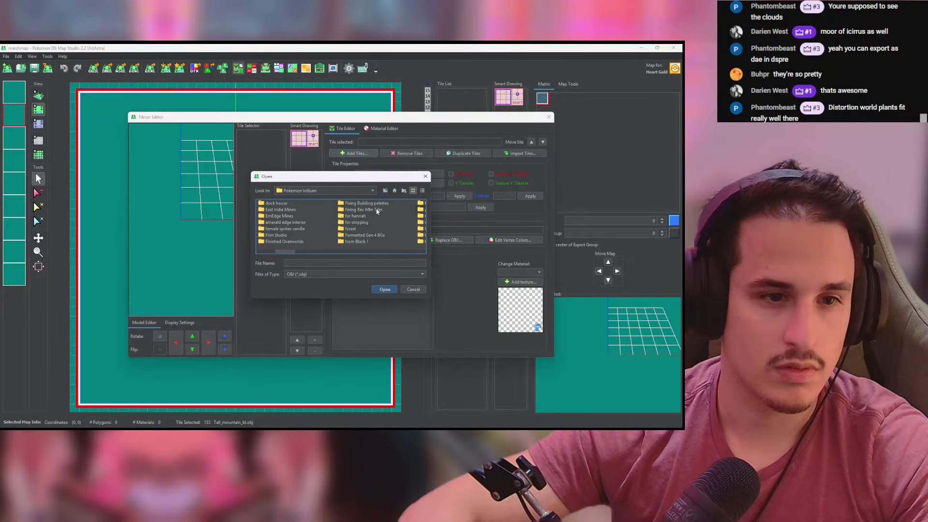
pyautogui.scroll(-2, 374, 215)
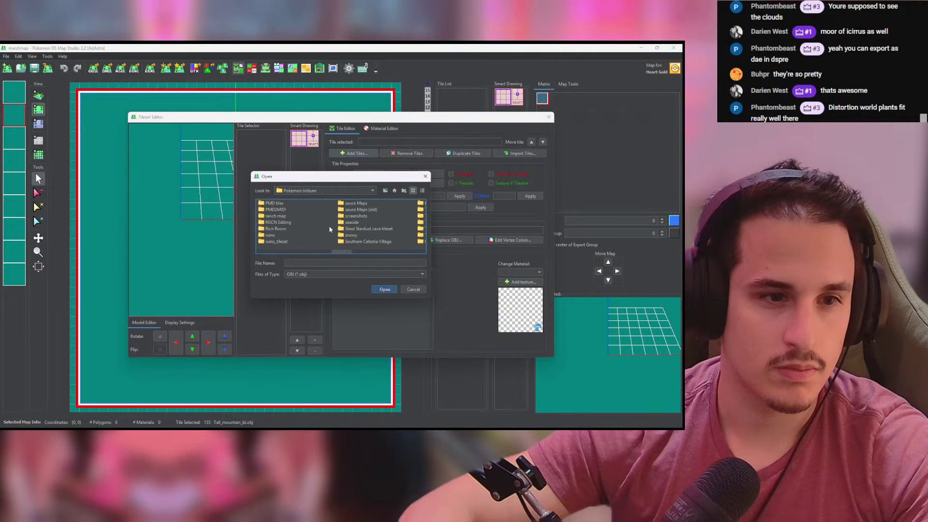
pyautogui.scroll(2, 340, 228)
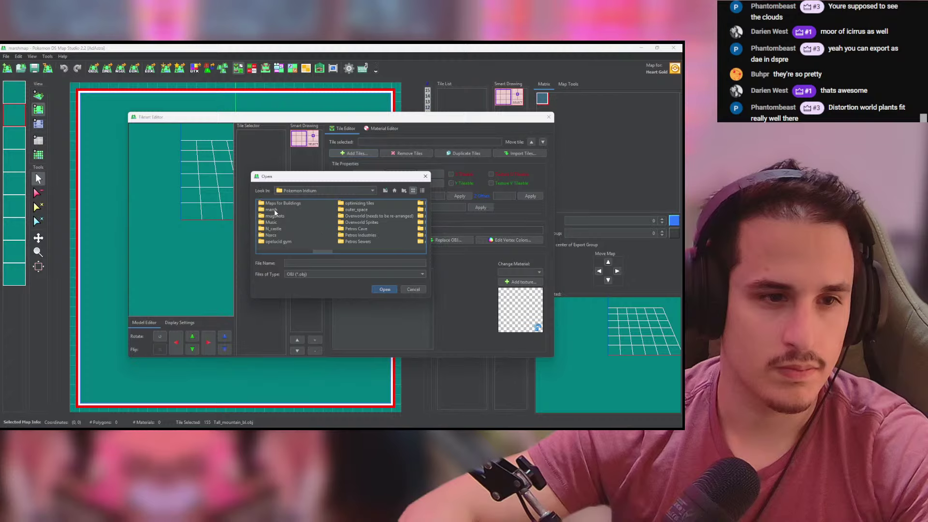
pyautogui.doubleClick(274, 209)
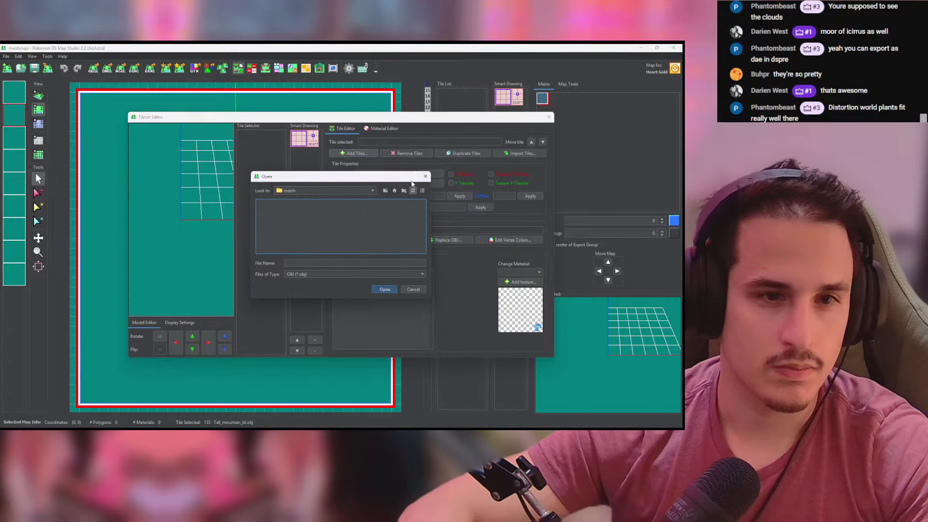
pyautogui.click(385, 191)
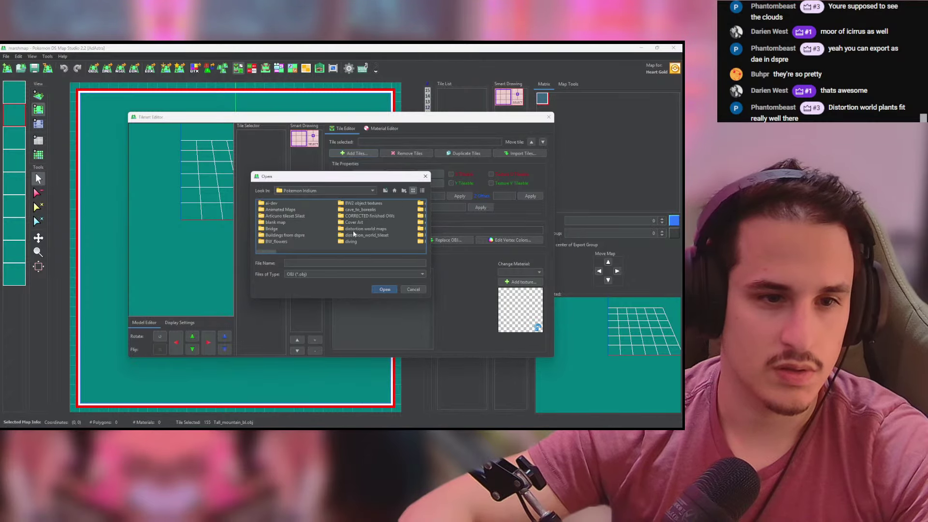
# Step: Add MARSH_edge.obj from the from Black 2 folder to the tileset, sorting the files by modification date, and close the Tileset Editor
pyautogui.scroll(-2, 356, 234)
pyautogui.scroll(-2, 354, 240)
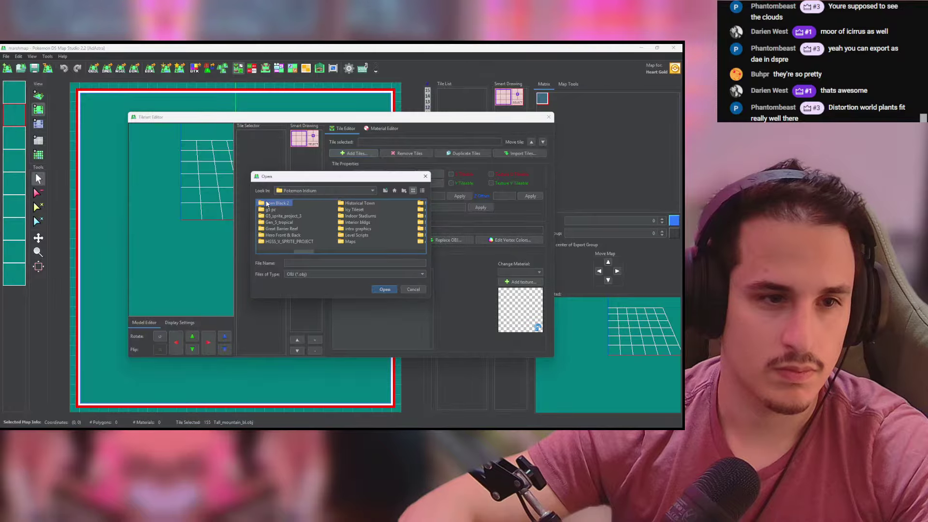
pyautogui.doubleClick(267, 203)
pyautogui.click(422, 191)
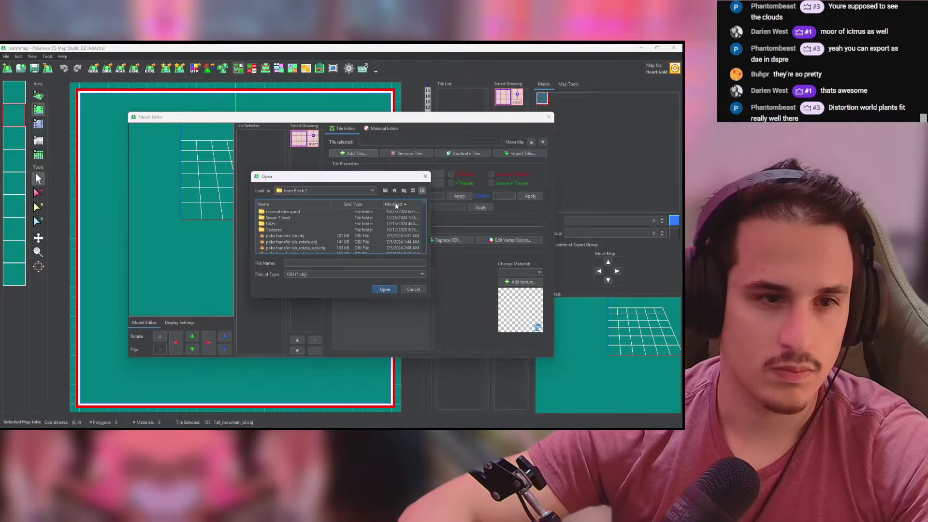
pyautogui.click(396, 205)
pyautogui.doubleClick(274, 213)
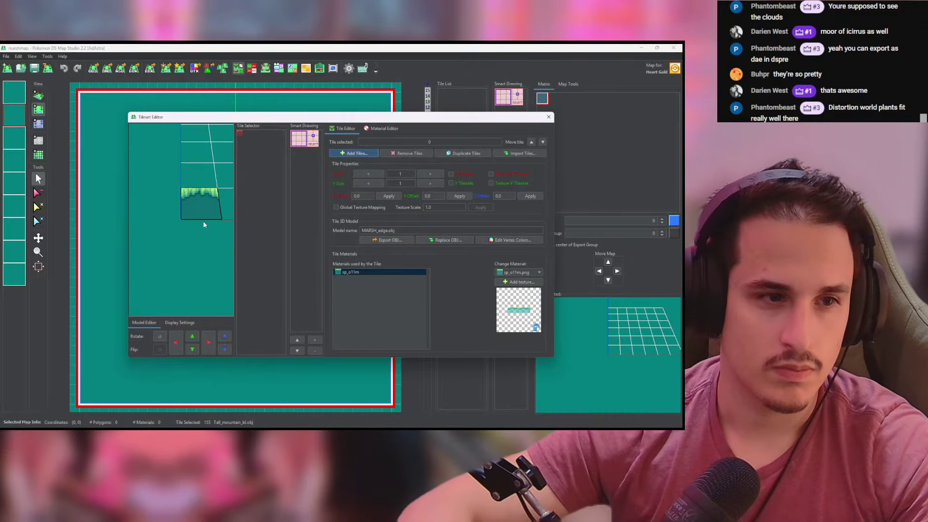
pyautogui.moveTo(202, 229)
pyautogui.mouseDown()
pyautogui.moveTo(205, 317)
pyautogui.moveTo(201, 215)
pyautogui.moveTo(210, 218)
pyautogui.mouseUp()
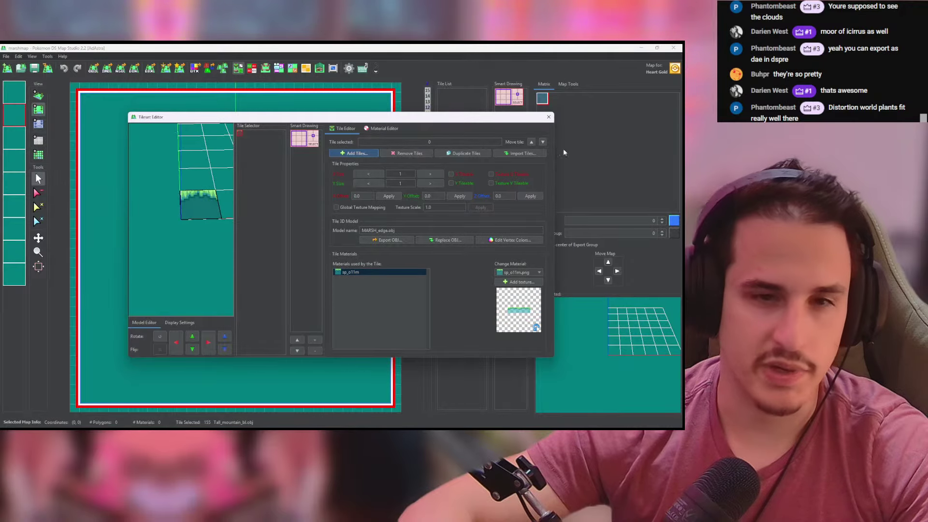
pyautogui.click(549, 116)
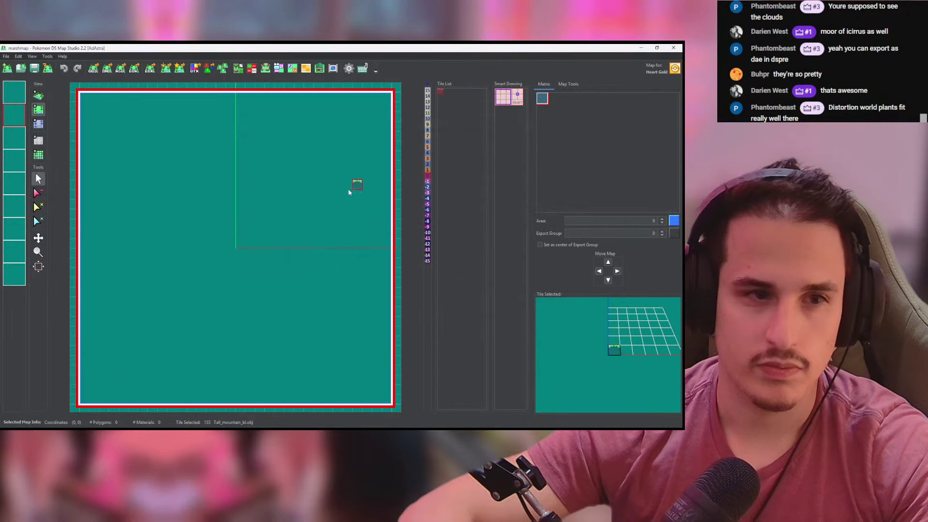
# Step: Paint a horizontal row of about 14 marsh edge tiles below the map's centre and inspect their tiling in the 3D view
pyautogui.scroll(5, 222, 238)
pyautogui.moveTo(211, 227); pyautogui.dragTo(301, 221)
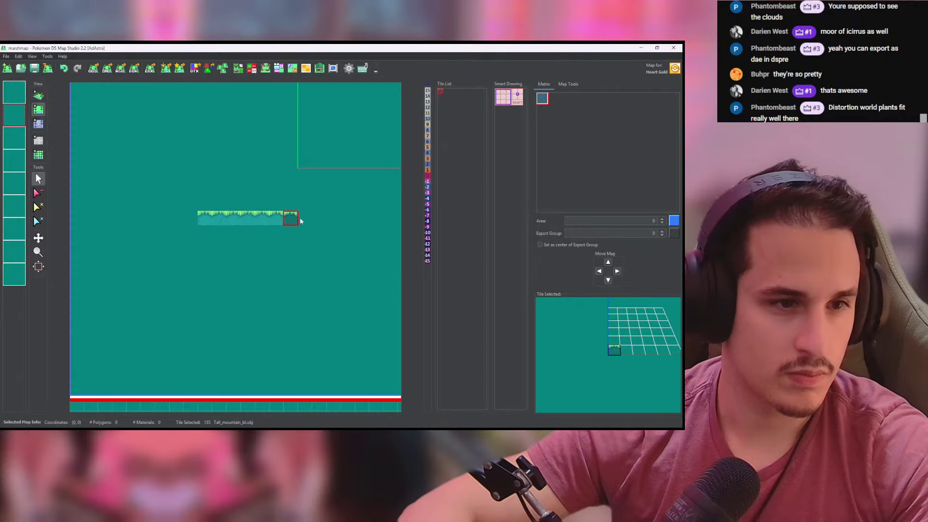
pyautogui.moveTo(364, 217); pyautogui.dragTo(272, 217, button='middle')
pyautogui.moveTo(271, 218); pyautogui.dragTo(304, 216)
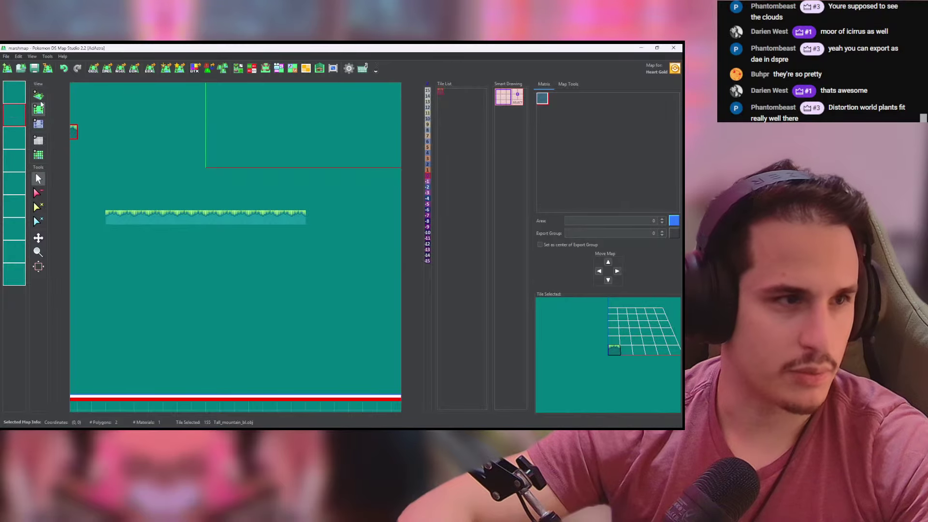
pyautogui.click(38, 95)
pyautogui.scroll(10, 219, 212)
pyautogui.moveTo(242, 234); pyautogui.dragTo(261, 321, button='middle')
pyautogui.scroll(5, 261, 321)
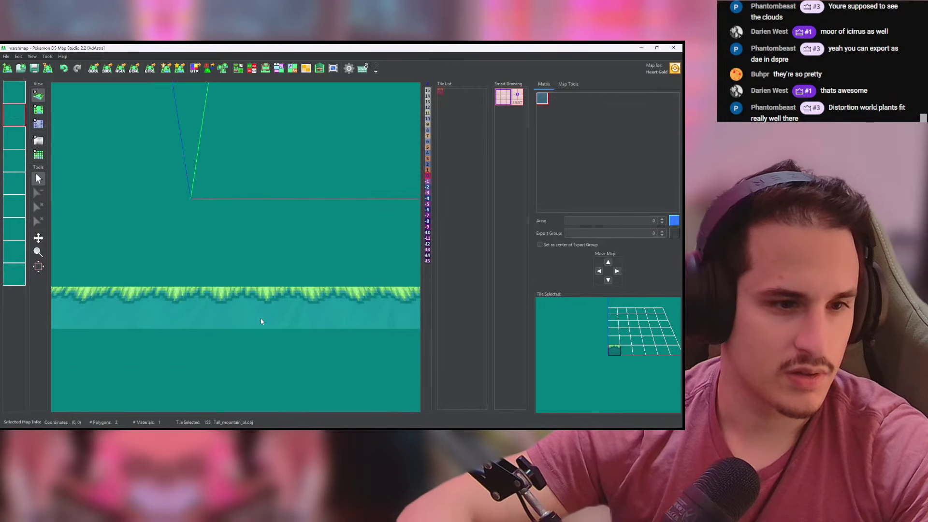
pyautogui.moveTo(261, 321); pyautogui.dragTo(289, 101)
pyautogui.moveTo(262, 323); pyautogui.dragTo(259, 262)
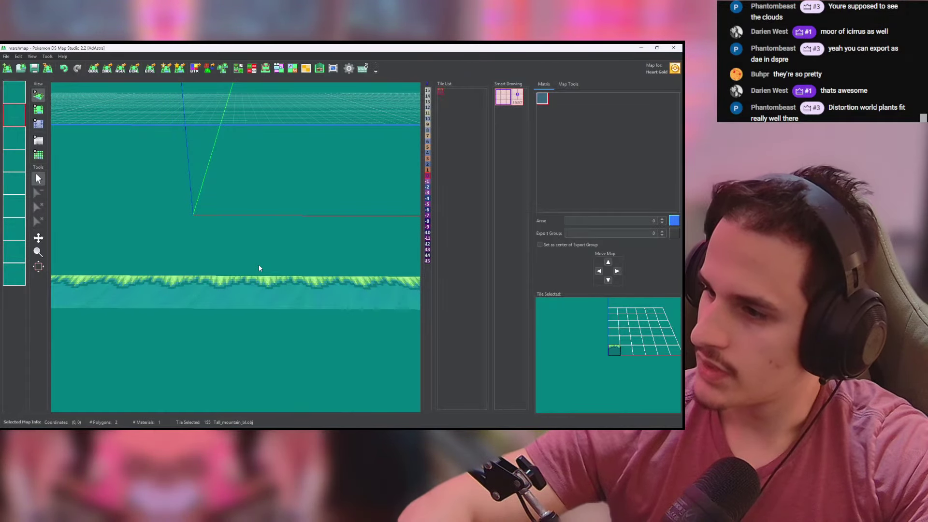
# Step: Switch back to Blender and undo the tile's move and the deletion of the other faces to restore the full shoreline mesh
pyautogui.hotkey('alt', 'Tab')
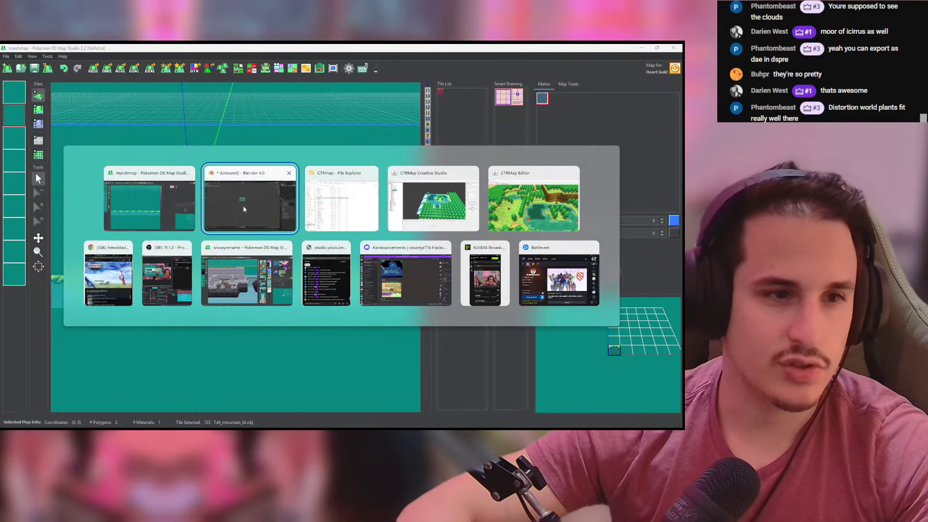
pyautogui.moveTo(337, 252); pyautogui.dragTo(342, 254, button='middle')
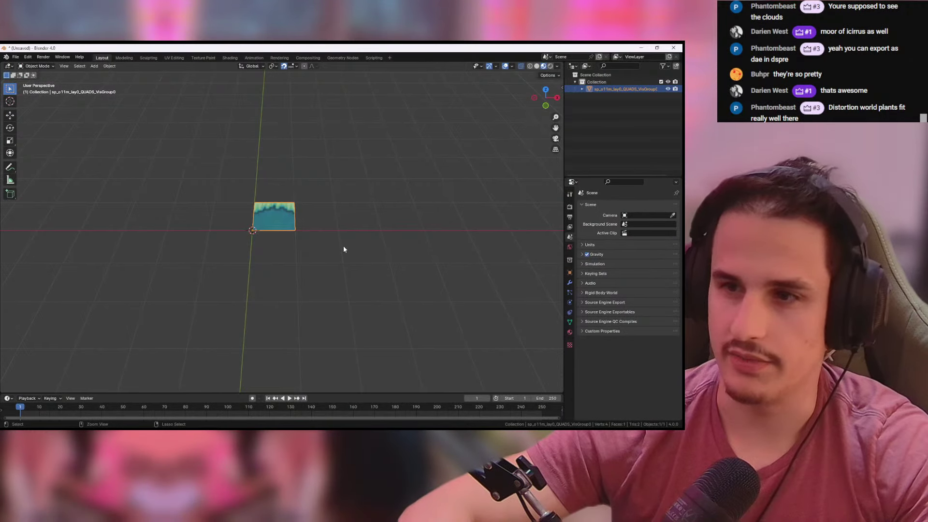
pyautogui.press('Tab')
pyautogui.hotkey('alt', 'h')
pyautogui.keyDown('shift'); pyautogui.moveTo(228, 212); pyautogui.dragTo(326, 256, button='middle'); pyautogui.keyUp('shift')
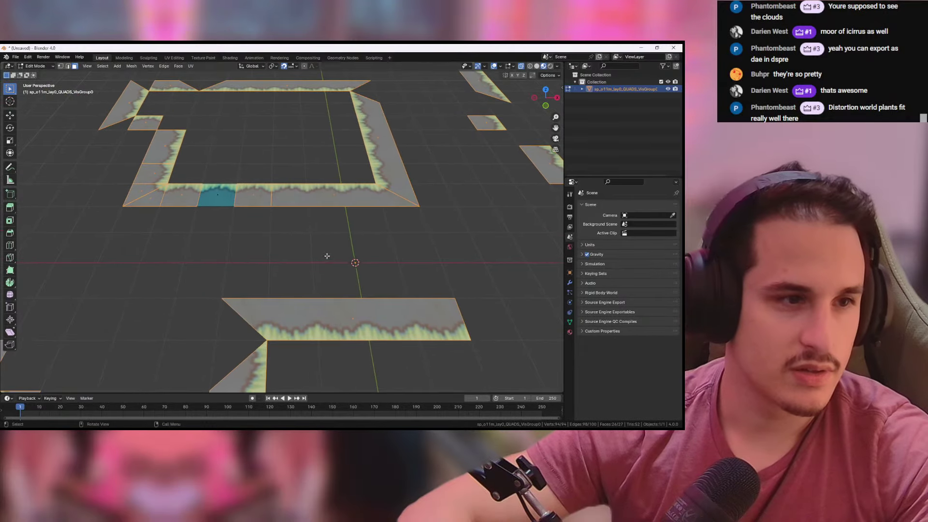
pyautogui.click(546, 105)
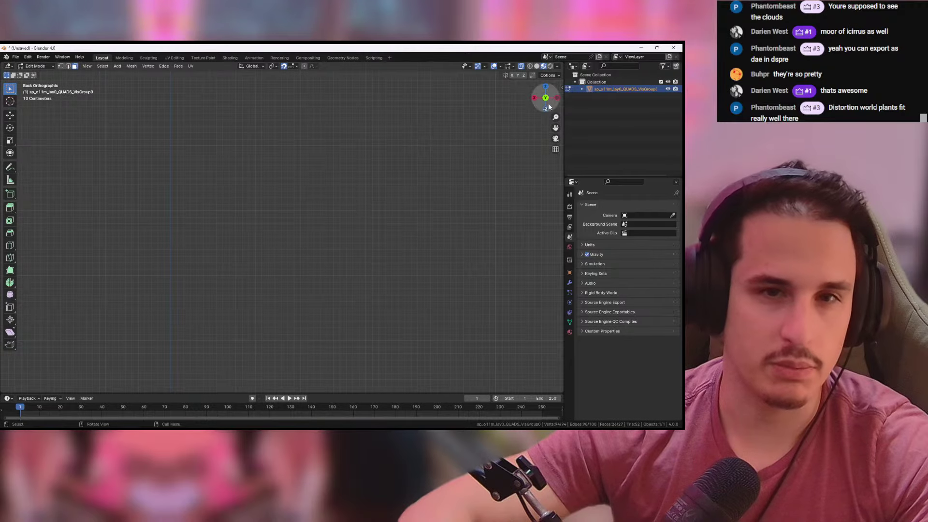
pyautogui.click(546, 88)
pyautogui.scroll(-8, 316, 290)
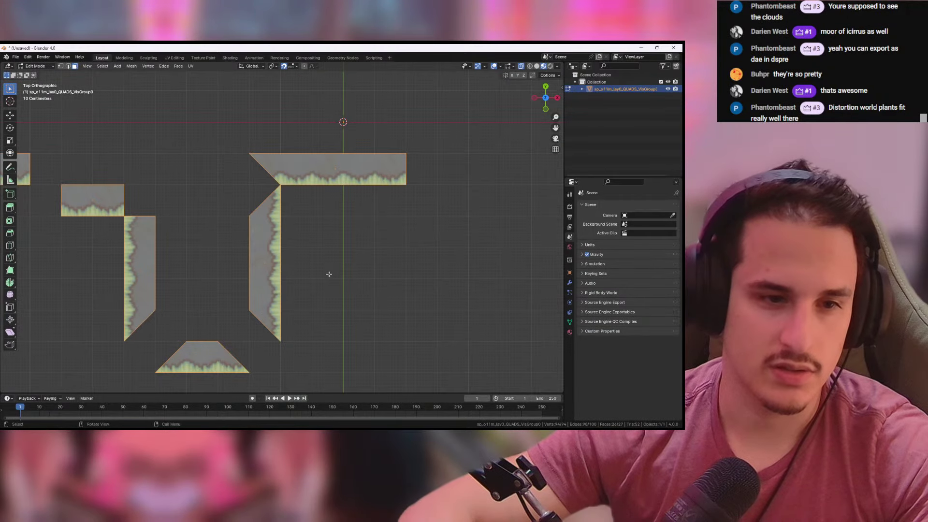
# Step: Isolate the tile-sized lower-left corner of the central island's shoreline by deleting all the other faces
pyautogui.keyDown('shift'); pyautogui.moveTo(316, 303); pyautogui.dragTo(388, 94, button='middle'); pyautogui.keyUp('shift')
pyautogui.scroll(5, 347, 210)
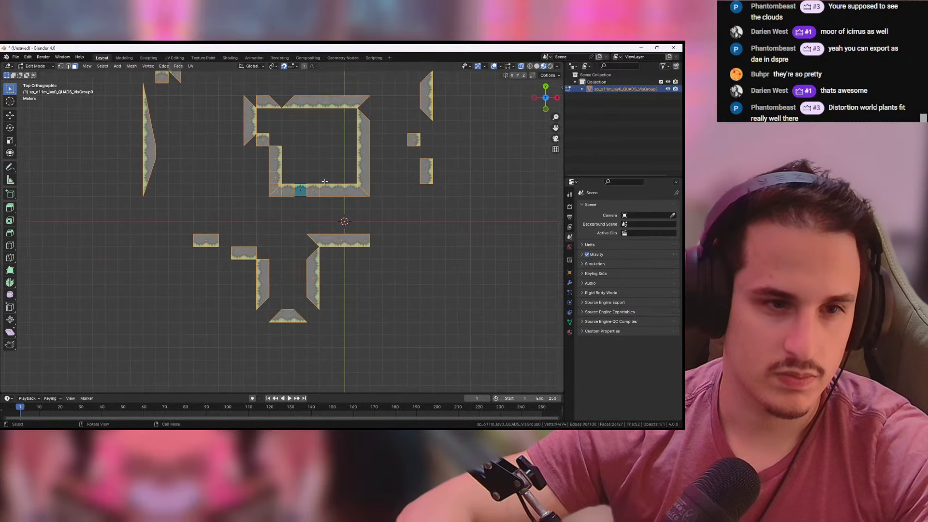
pyautogui.moveTo(250, 174); pyautogui.dragTo(297, 216)
pyautogui.hotkey('ctrl', 'i')
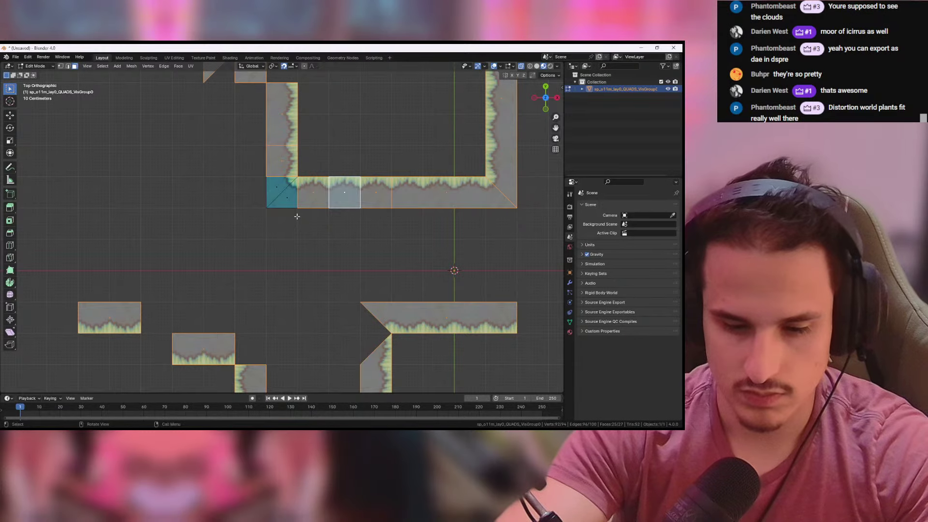
pyautogui.press('x')
pyautogui.click(311, 209)
# Step: Move the remaining corner piece 6 m in X and -2 m in Y onto the world origin
pyautogui.press('a')
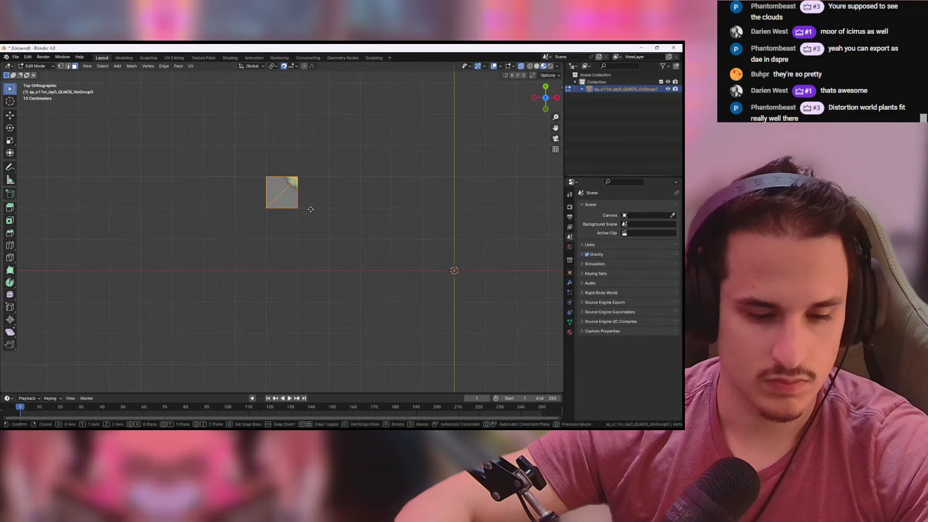
pyautogui.press('g')
pyautogui.click(499, 272)
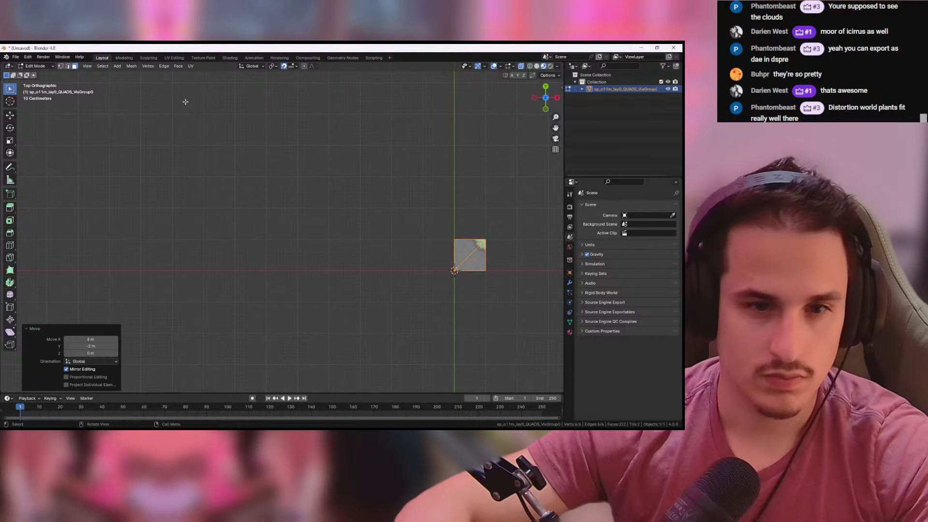
# Step: Export the corner piece as Wavefront OBJ to the from Black 2 folder with the file name MARSH_corner_int.obj
pyautogui.click(15, 58)
pyautogui.moveTo(48, 165)
pyautogui.click(122, 200)
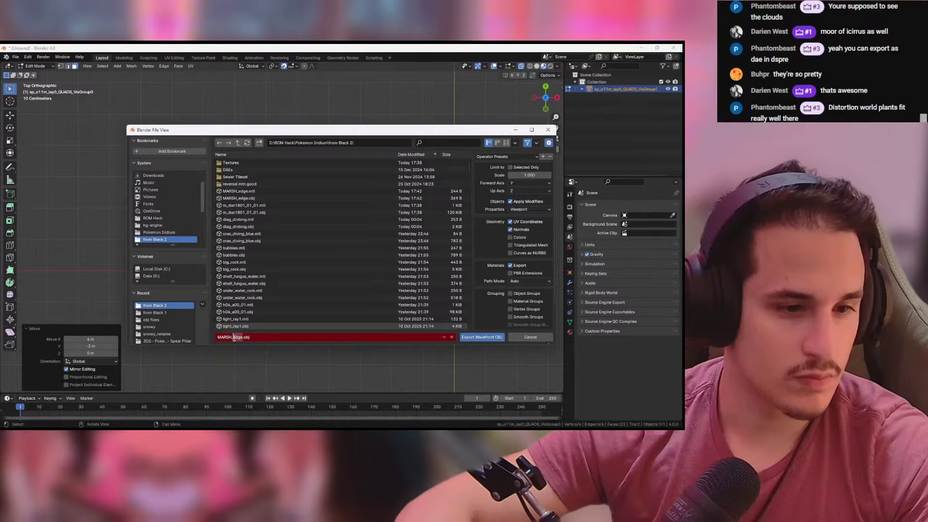
pyautogui.write('corner')
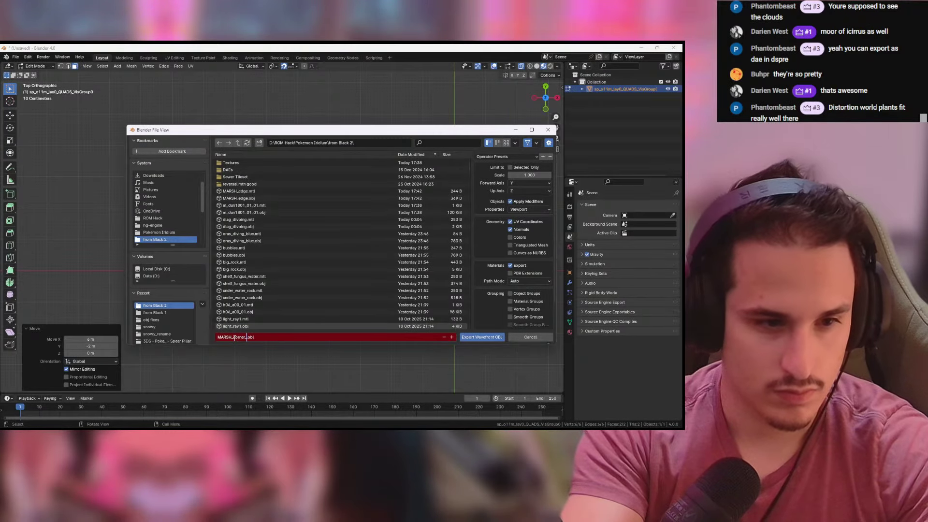
pyautogui.write('_int')
pyautogui.click(489, 338)
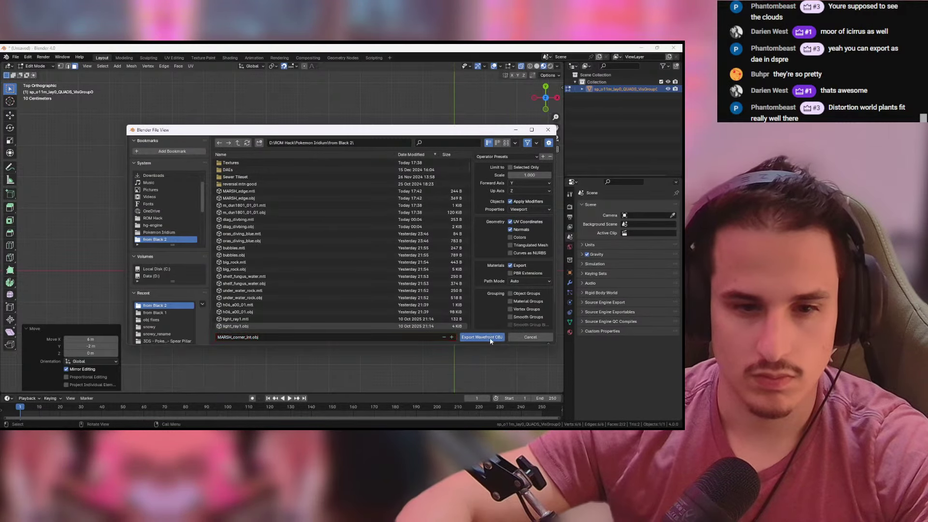
pyautogui.click(489, 337)
# Step: Switch to the marshmap window of Pokemon DS Map Studio and add MARSH_corner_int.obj to the tileset, sorting the files by modification date
pyautogui.hotkey('alt', 'Tab')
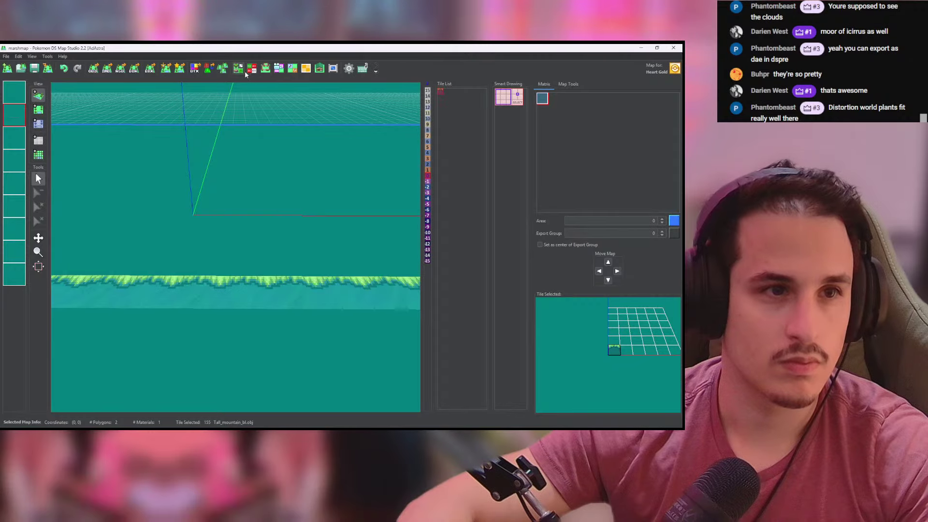
pyautogui.click(243, 70)
pyautogui.click(354, 154)
pyautogui.click(323, 253)
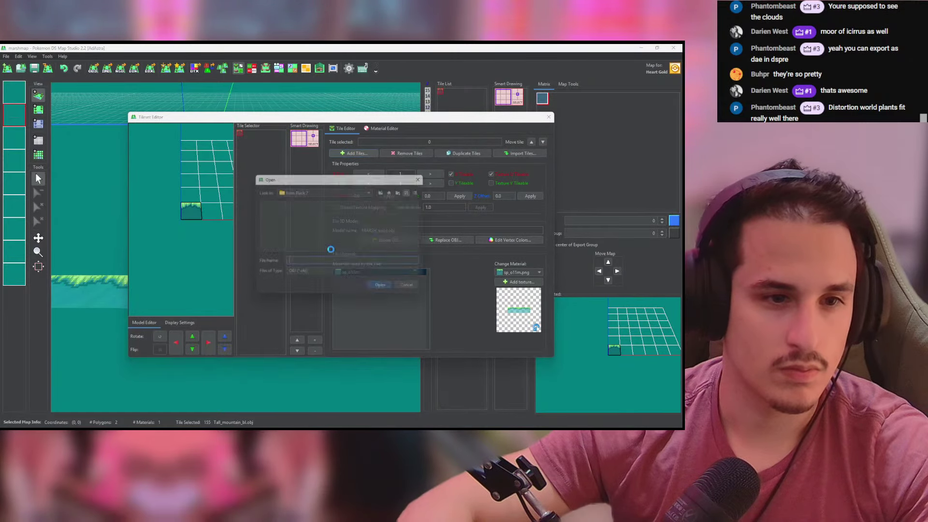
pyautogui.click(422, 191)
pyautogui.click(394, 204)
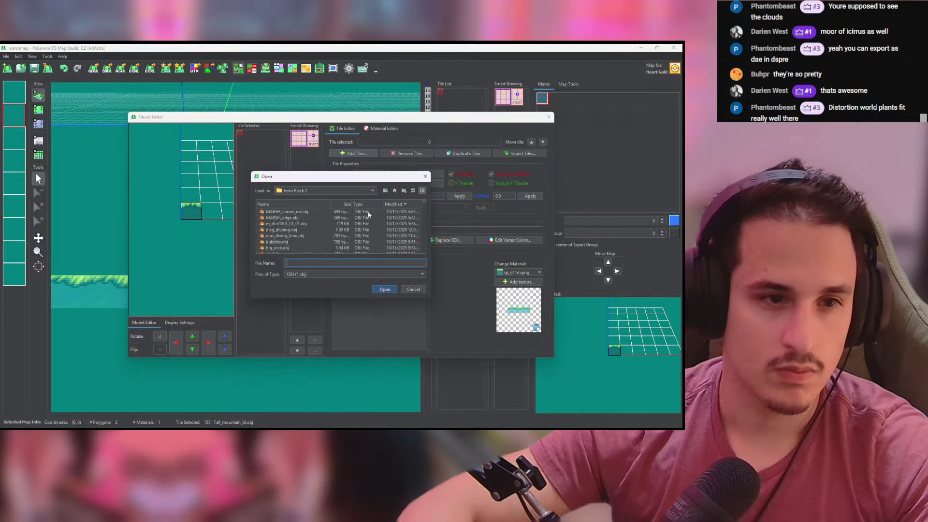
pyautogui.doubleClick(272, 217)
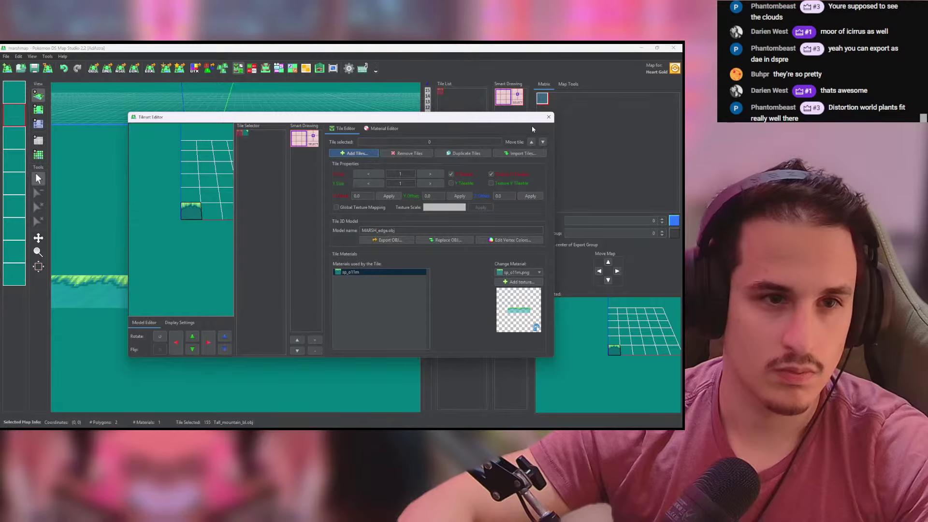
pyautogui.click(549, 117)
pyautogui.moveTo(203, 230); pyautogui.dragTo(177, 177)
pyautogui.scroll(-5, 294, 245)
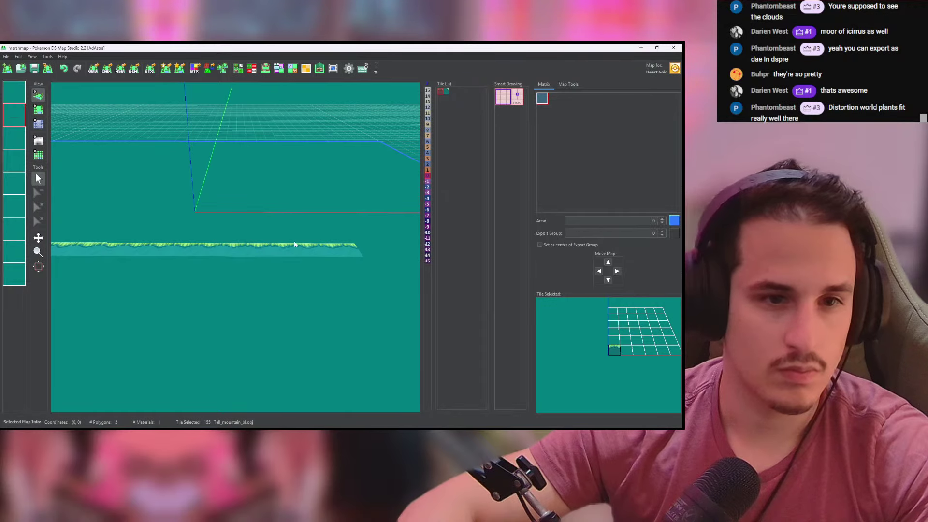
pyautogui.click(238, 69)
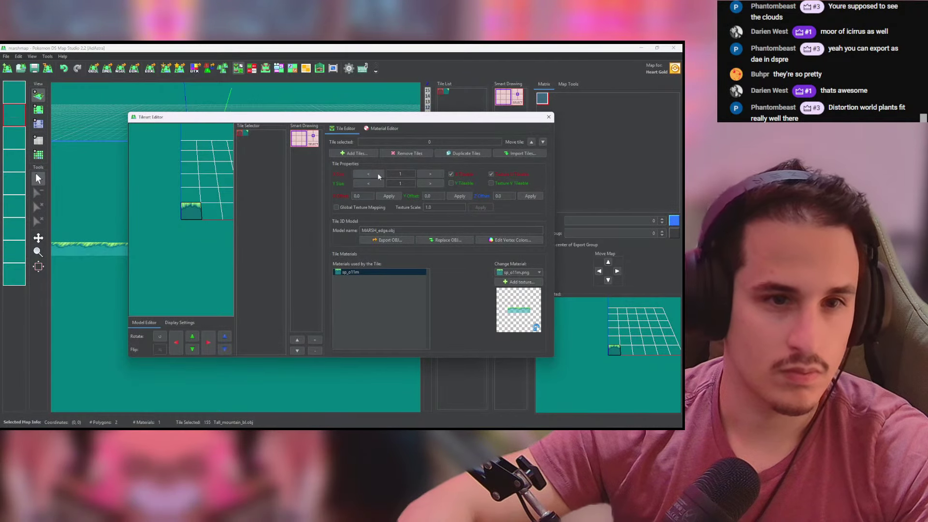
pyautogui.click(548, 117)
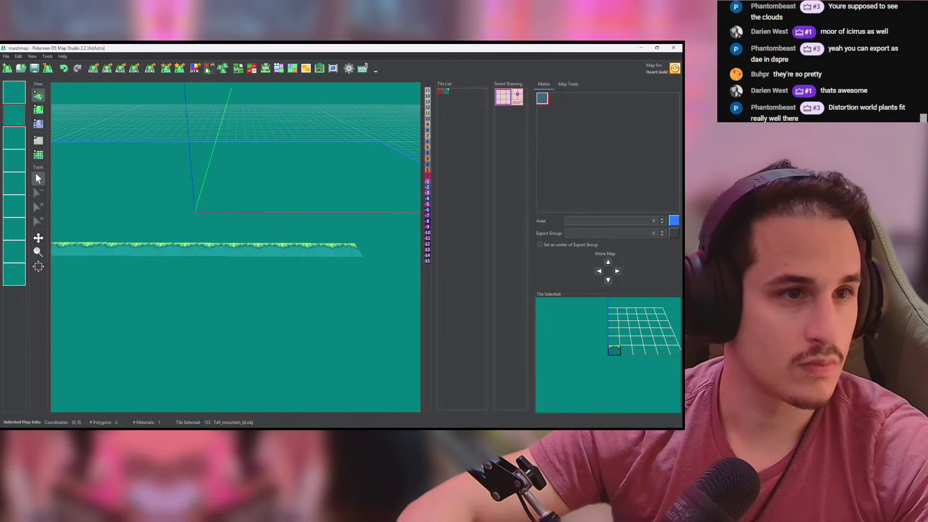
# Step: Duplicate the marsh edge and inner corner tiles in the Tileset Editor and rotate the copies to cover all four orientations
pyautogui.click(237, 69)
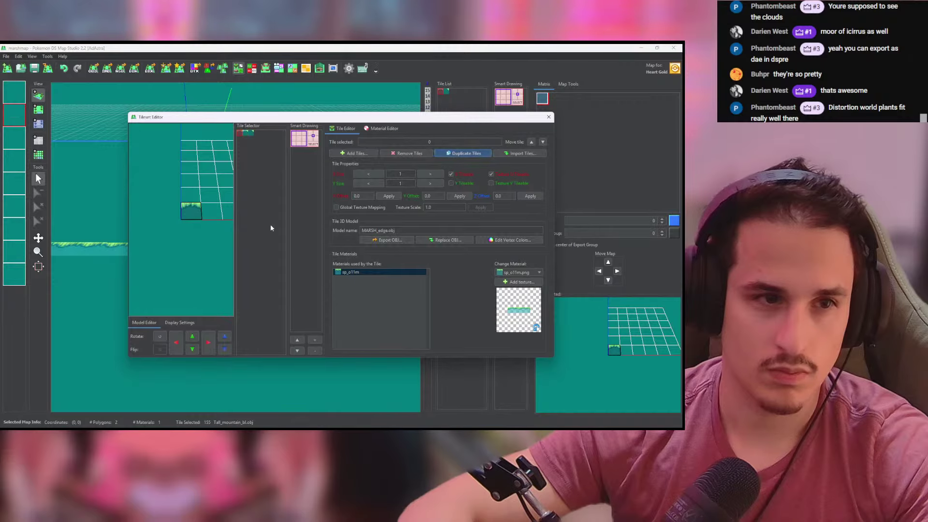
pyautogui.click(250, 133)
pyautogui.click(161, 338)
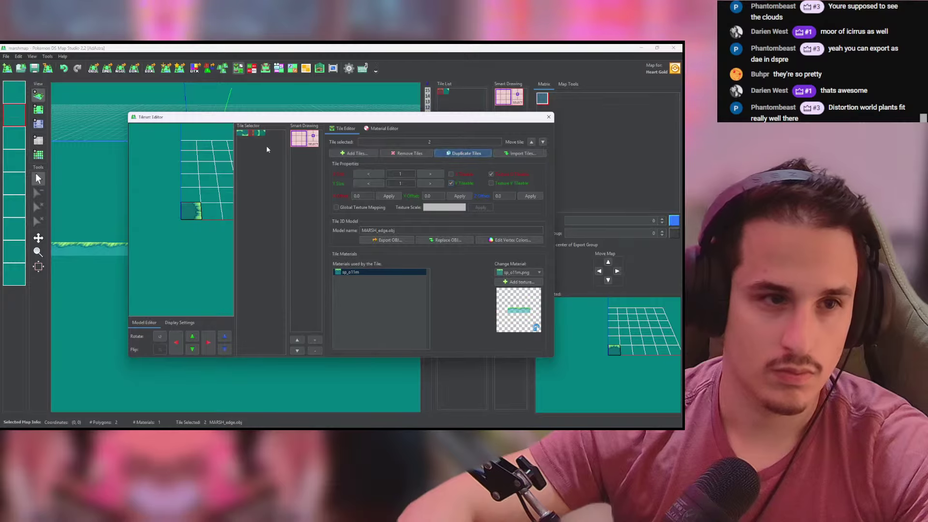
pyautogui.click(159, 337)
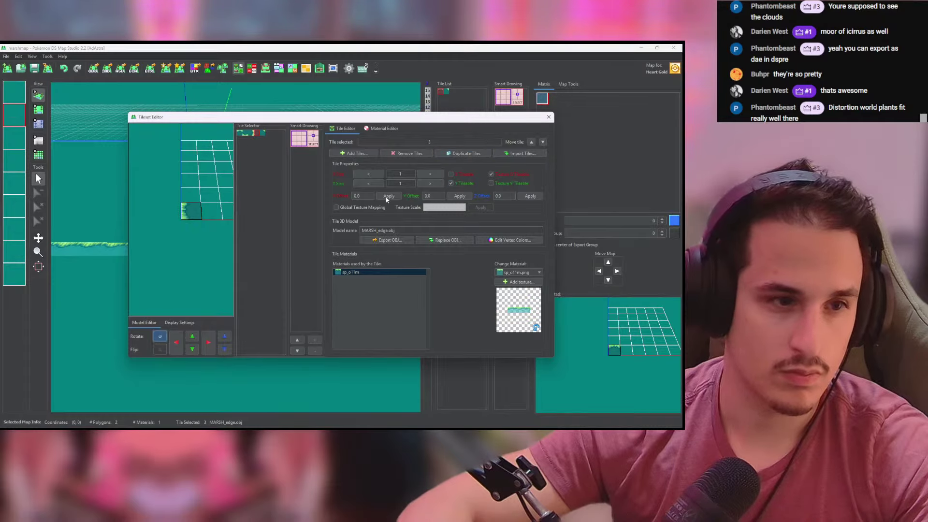
pyautogui.click(263, 132)
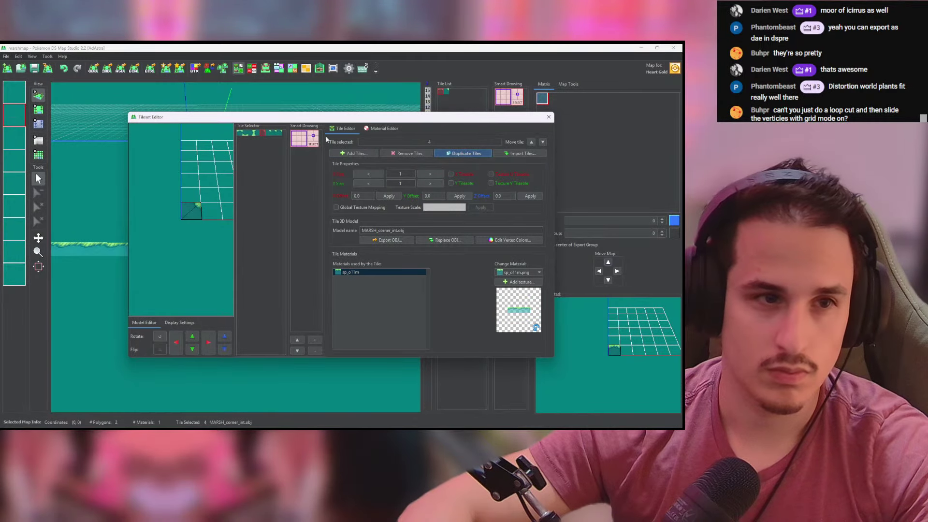
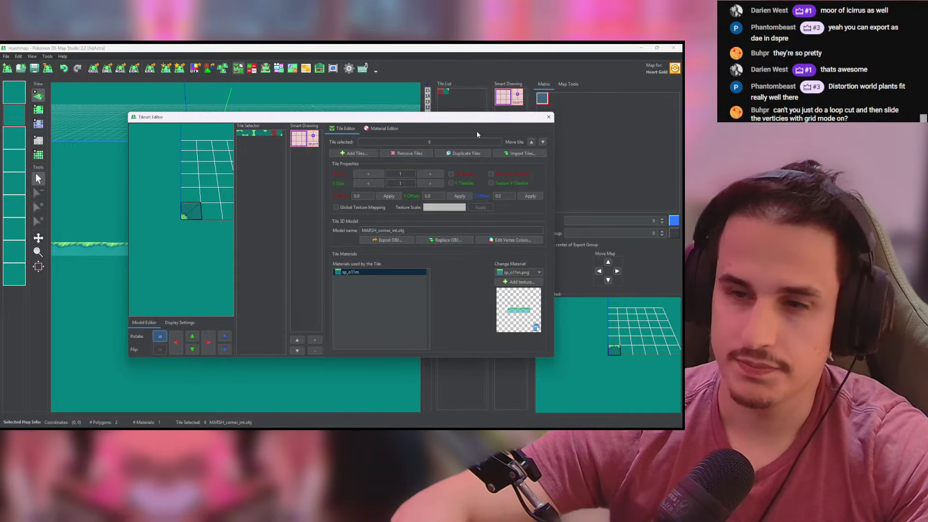
pyautogui.click(548, 117)
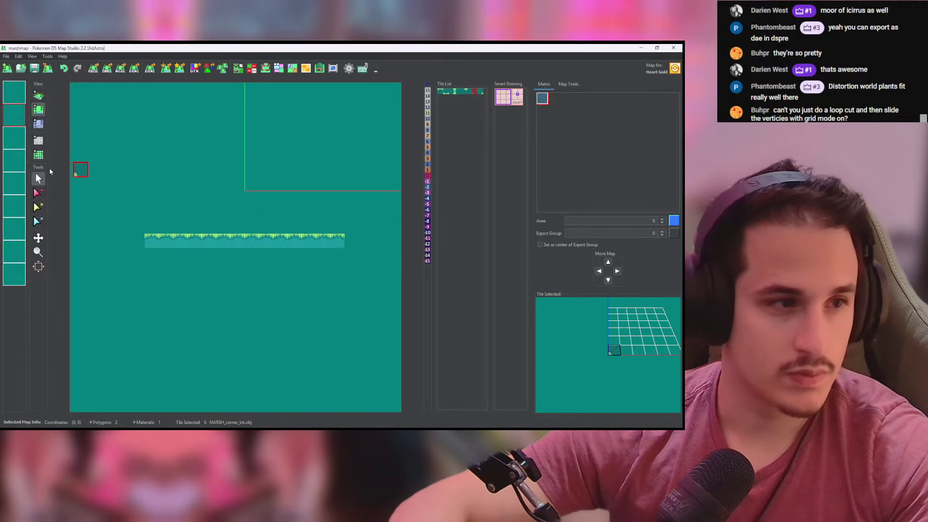
# Step: Clear the marsh edge tiles east of the map's centre line and place matching corner tiles at the shortened row's ends
pyautogui.click(37, 193)
pyautogui.click(337, 241)
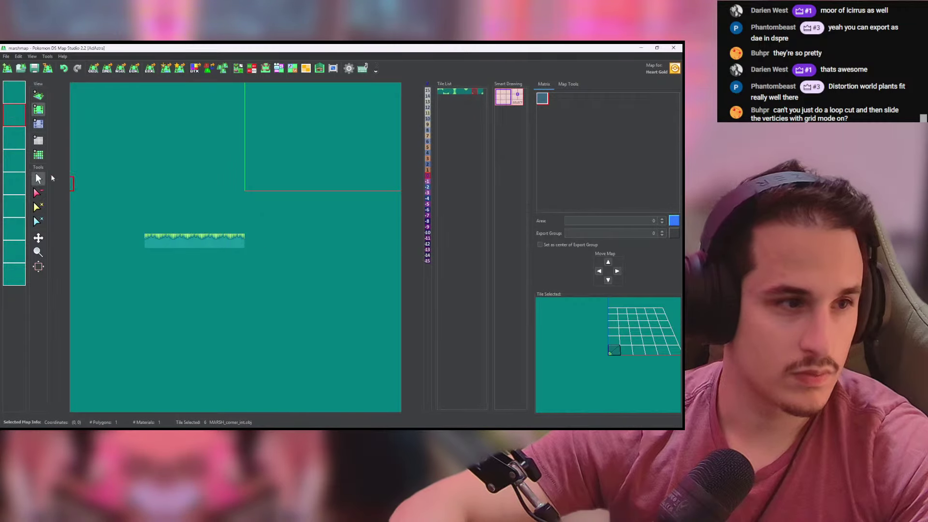
pyautogui.click(39, 179)
pyautogui.click(466, 92)
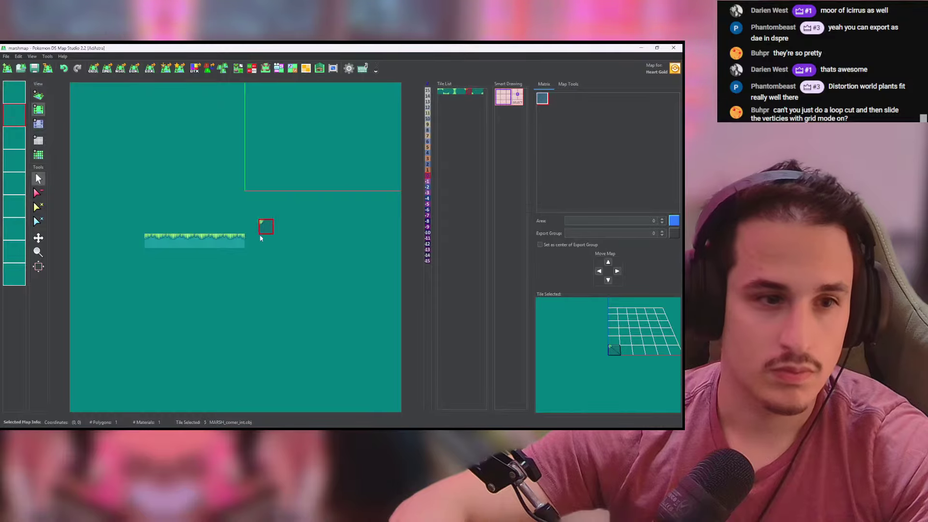
pyautogui.click(249, 238)
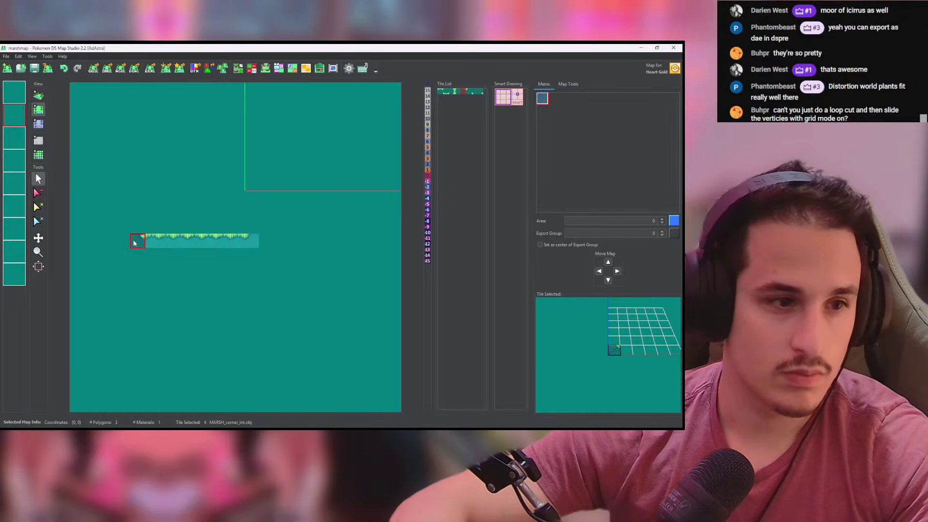
# Step: Complete a closed marsh rectangle above the row with rotated edge and corner tiles, and inspect it in the 3D view
pyautogui.click(455, 92)
pyautogui.moveTo(250, 232)
pyautogui.mouseDown()
pyautogui.moveTo(251, 165)
pyautogui.moveTo(135, 154)
pyautogui.mouseUp()
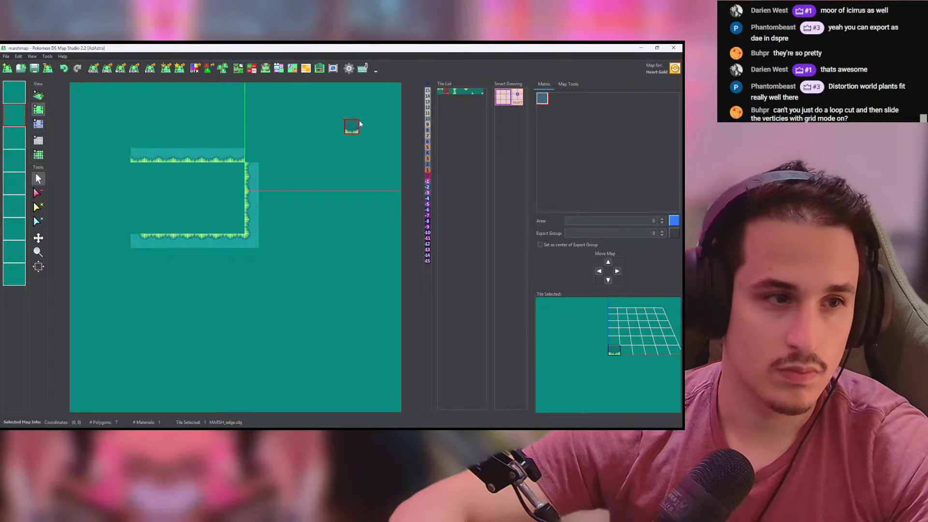
pyautogui.click(134, 152)
pyautogui.click(453, 92)
pyautogui.moveTo(137, 166); pyautogui.dragTo(139, 227)
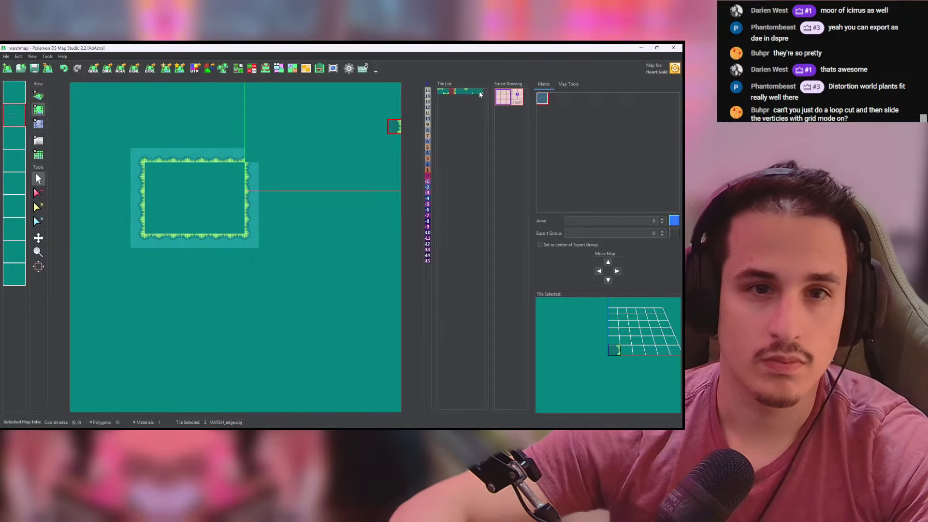
pyautogui.click(252, 156)
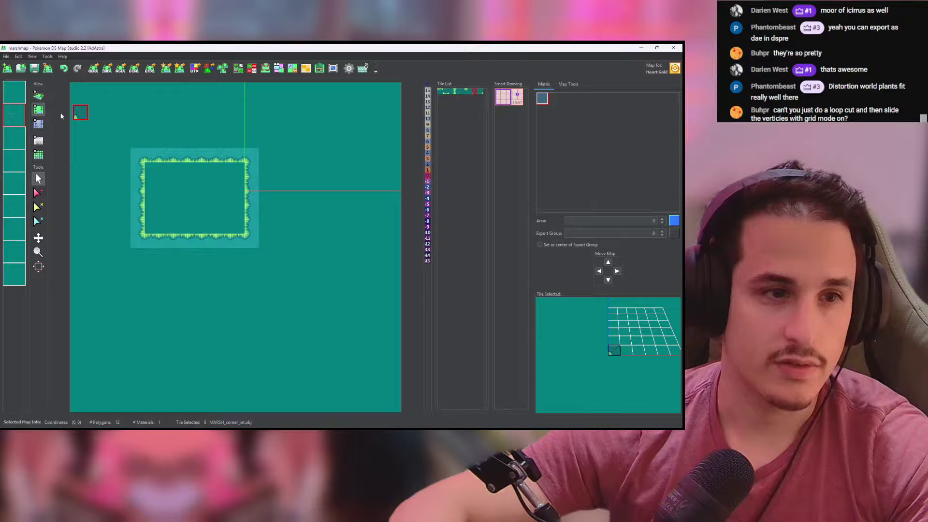
pyautogui.click(32, 95)
pyautogui.scroll(5, 233, 226)
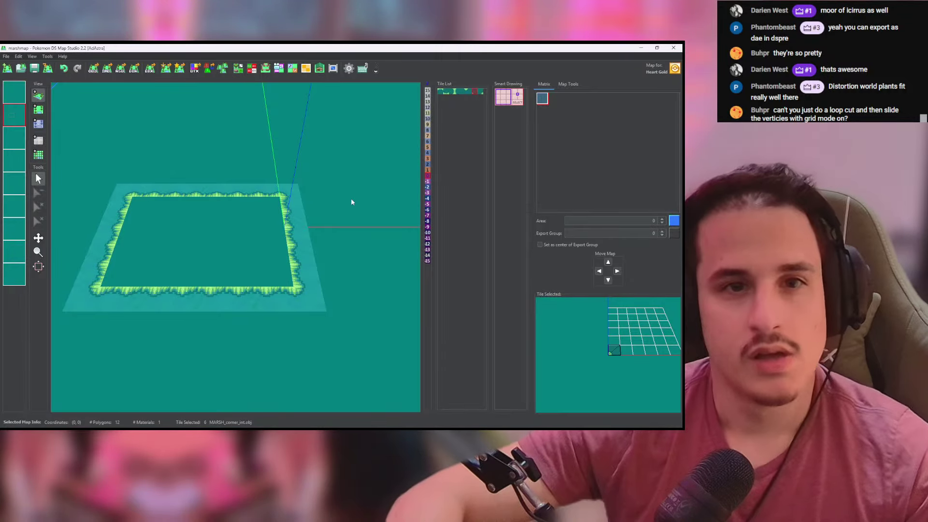
# Step: Switch back to Blender and undo the shoreline cuts and object deletions to restore the complete Moor of Icirrus map
pyautogui.hotkey('alt', 'Tab')
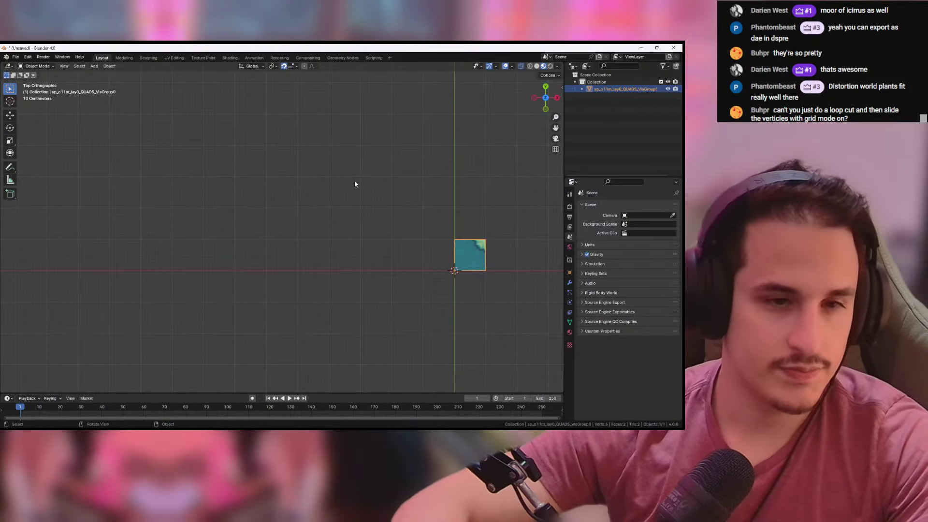
pyautogui.press('KP_Decimal')
pyautogui.press('Tab')
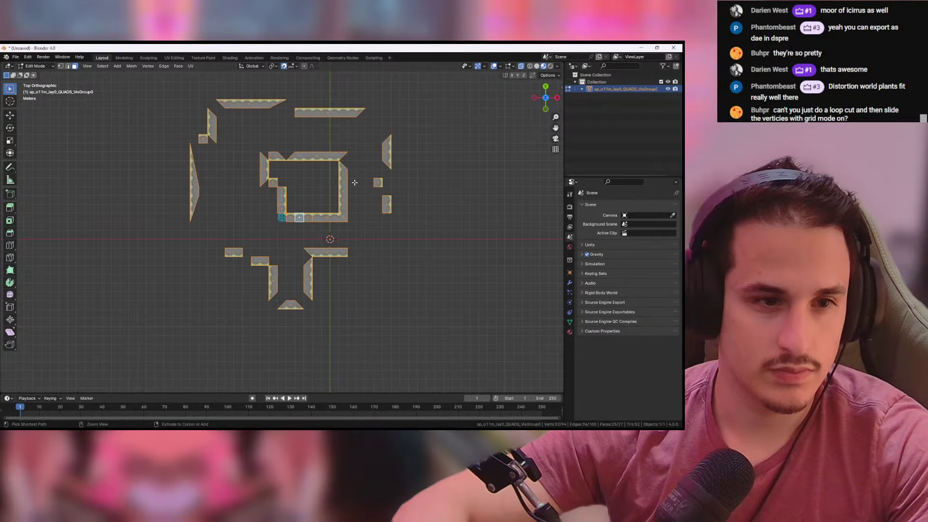
pyautogui.hotkey('ctrl', 'z')
pyautogui.hotkey('ctrl', 'z')
pyautogui.hotkey('ctrl', 'z')
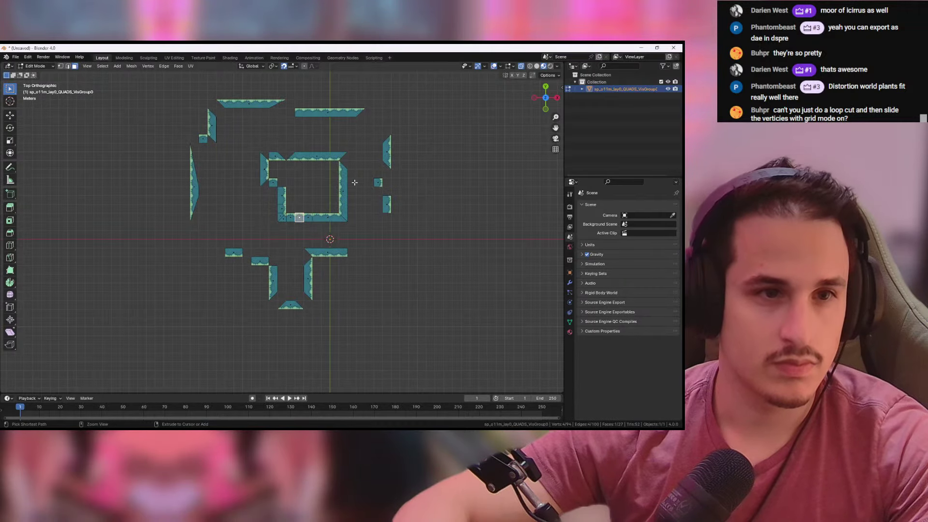
pyautogui.hotkey('ctrl', 'z')
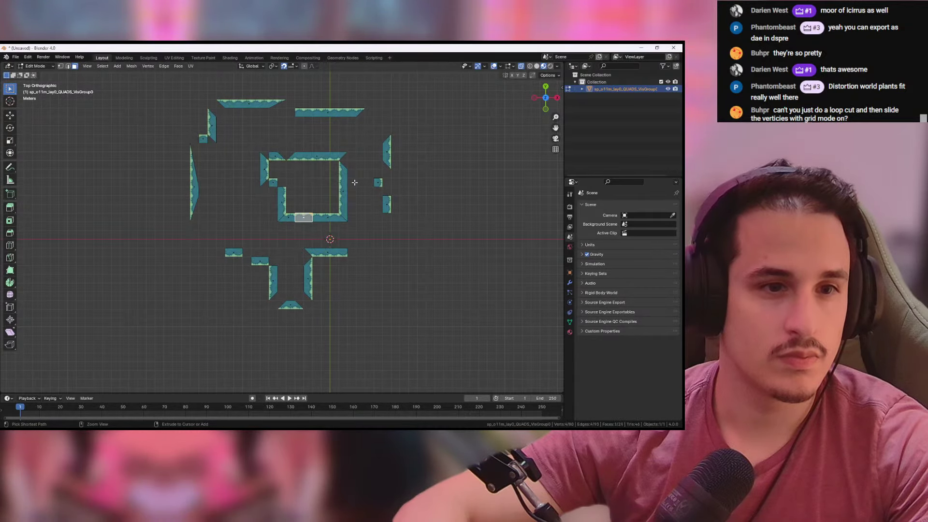
pyautogui.hotkey('ctrl', 'z')
pyautogui.hotkey('ctrl', 'z')
pyautogui.hotkey('ctrl', 'z')
pyautogui.hotkey('ctrl', 'z')
pyautogui.hotkey('ctrl', 'z')
pyautogui.hotkey('ctrl', 'z')
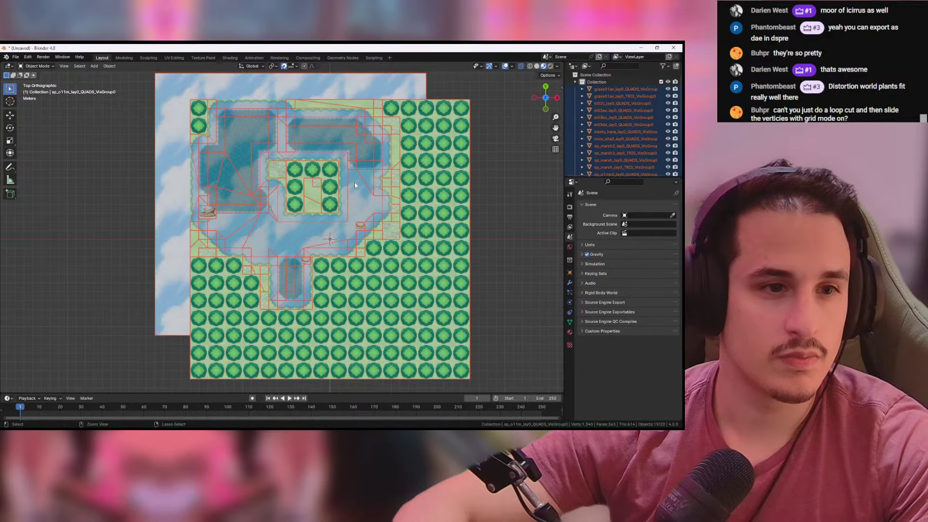
# Step: Delete every object in the map except the one holding the marsh outer corner pieces
pyautogui.scroll(5, 354, 182)
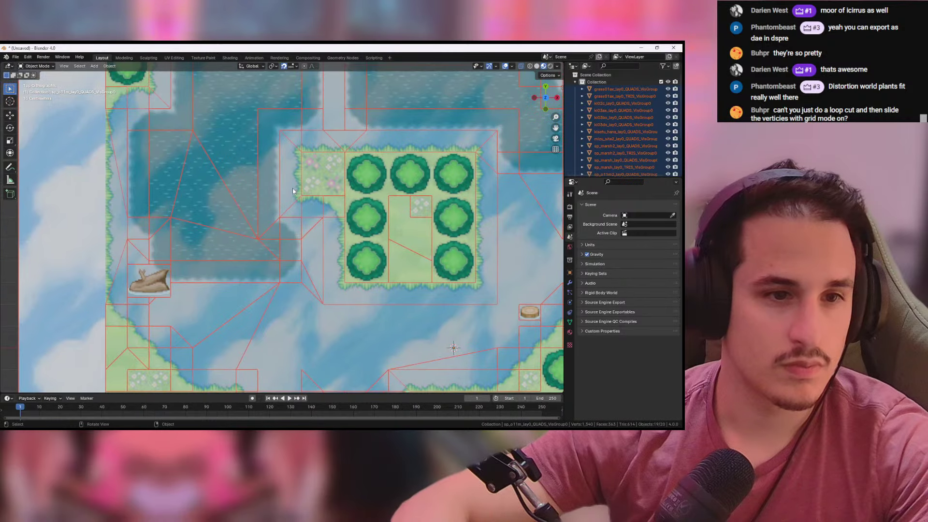
pyautogui.click(298, 209)
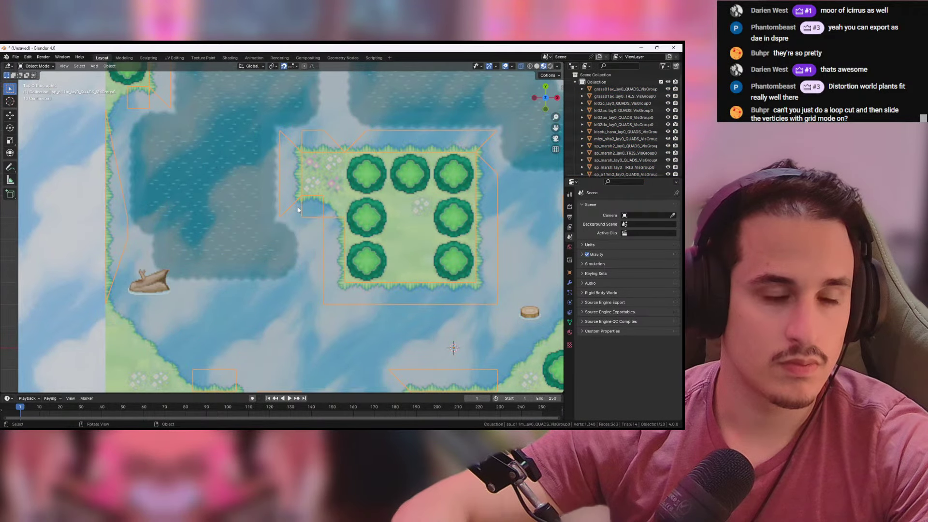
pyautogui.click(341, 208)
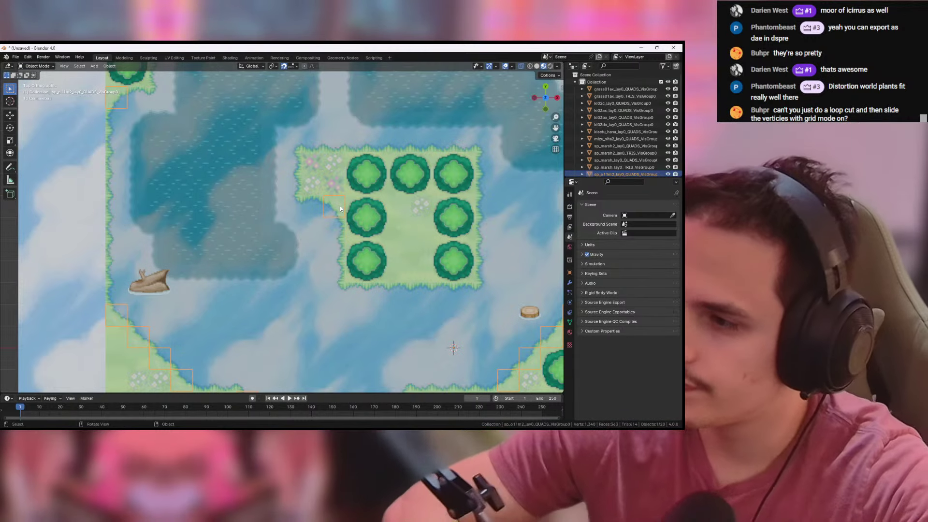
pyautogui.hotkey('ctrl', 'i')
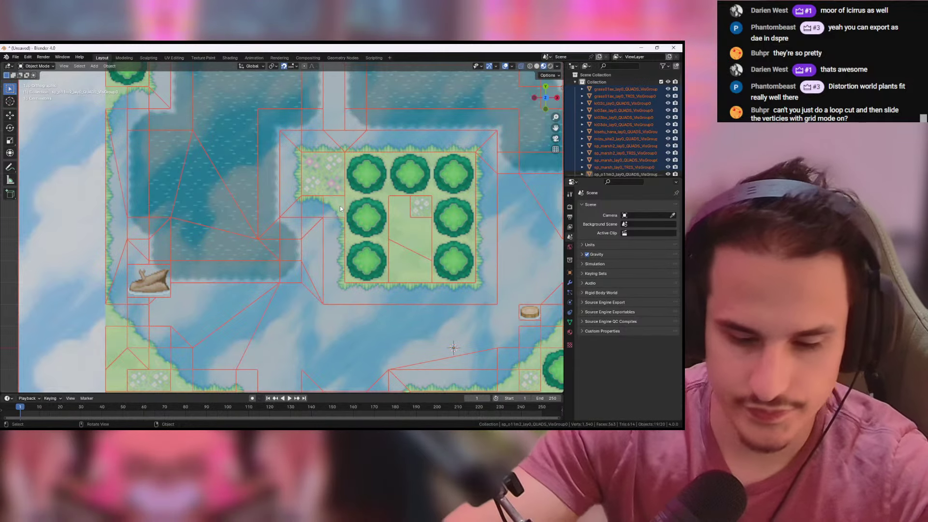
pyautogui.press('Delete')
pyautogui.click(340, 206)
# Step: Keep only the island's outer corner face, delete the other faces, and move it 6 m in X and -6 m in Y to the origin
pyautogui.press('Tab')
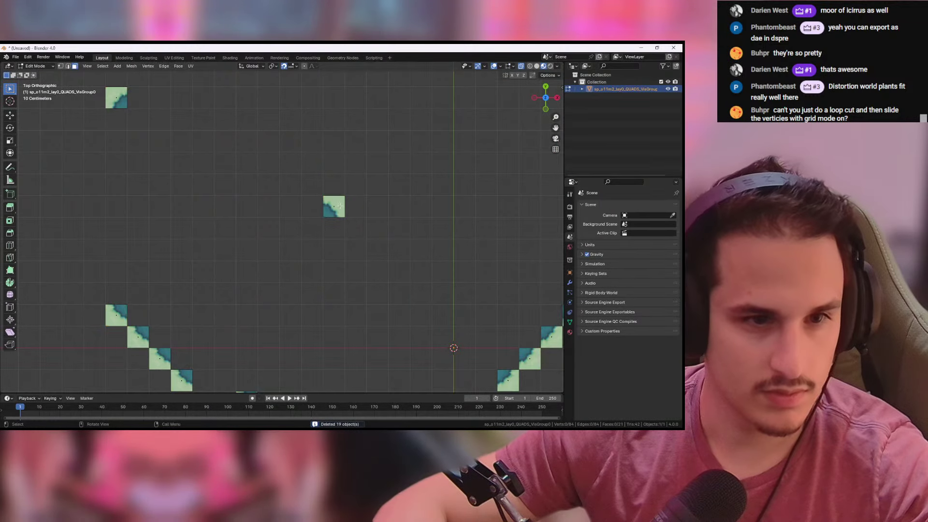
pyautogui.moveTo(303, 190); pyautogui.dragTo(366, 245)
pyautogui.hotkey('ctrl', 'i')
pyautogui.press('x')
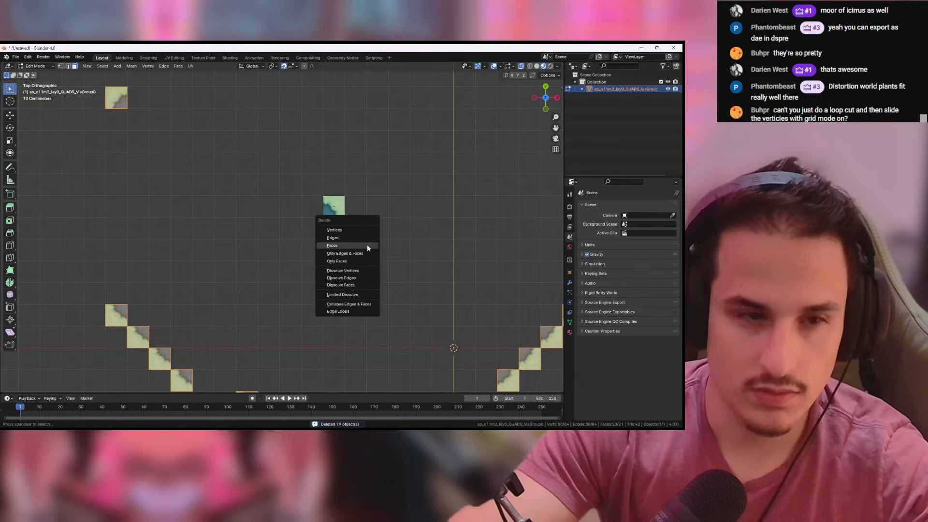
pyautogui.click(367, 245)
pyautogui.press('a')
pyautogui.press('g')
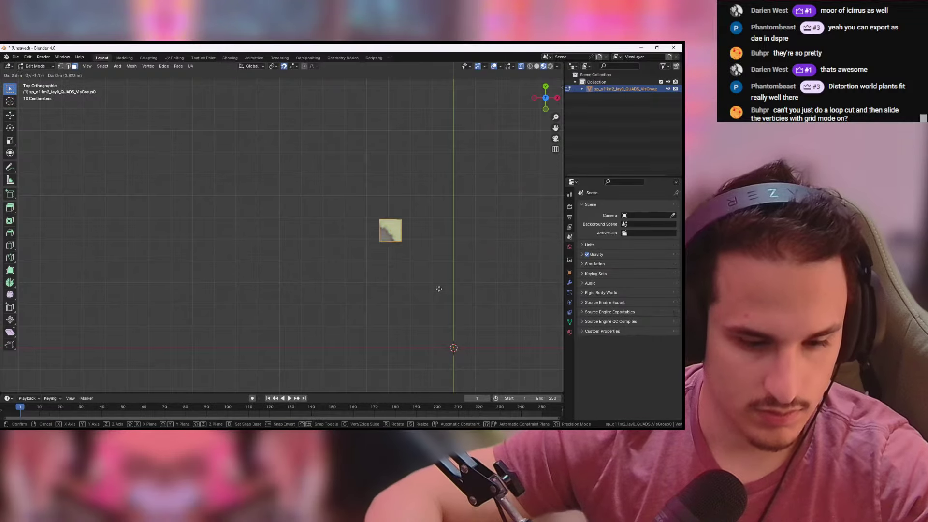
pyautogui.click(510, 389)
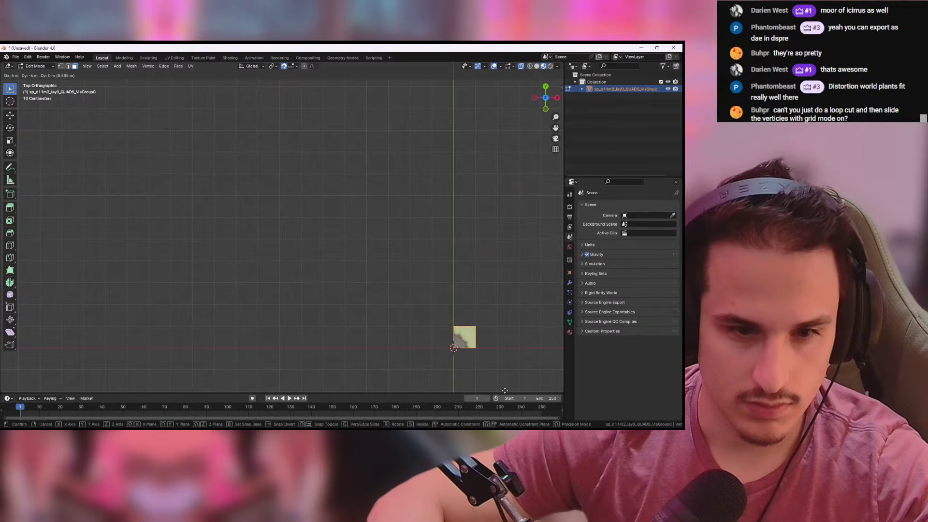
# Step: Export the corner piece as MARSH_corner_ext.obj in the from Black 2 folder
pyautogui.click(16, 57)
pyautogui.moveTo(34, 166)
pyautogui.click(96, 196)
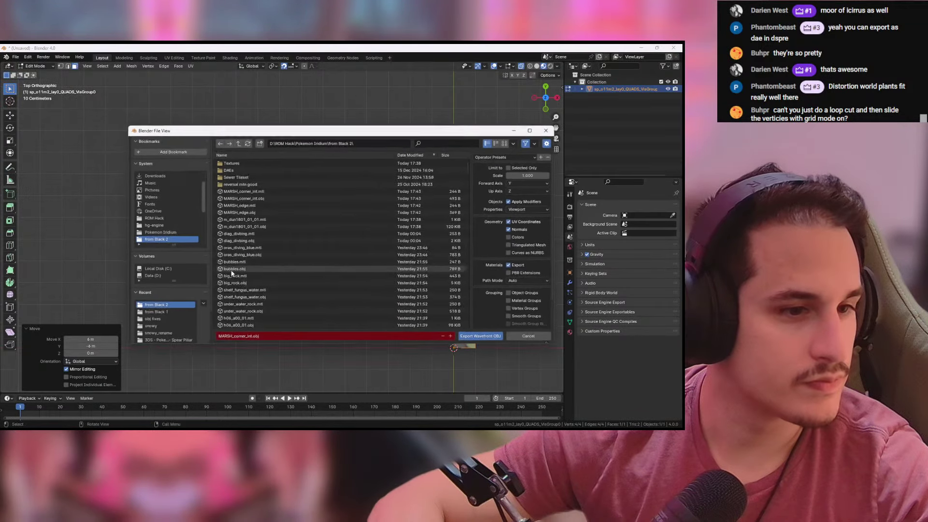
pyautogui.click(251, 338)
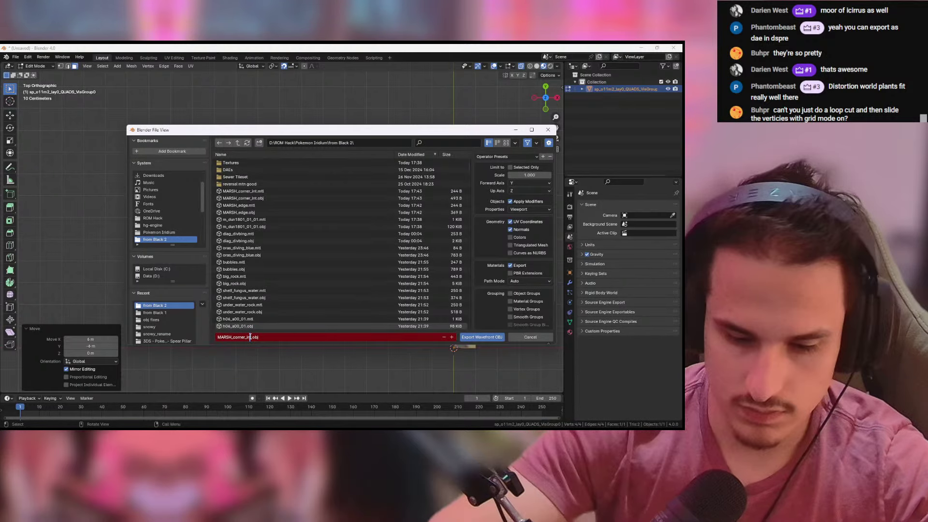
pyautogui.press('BackSpace')
pyautogui.press('BackSpace')
pyautogui.press('BackSpace')
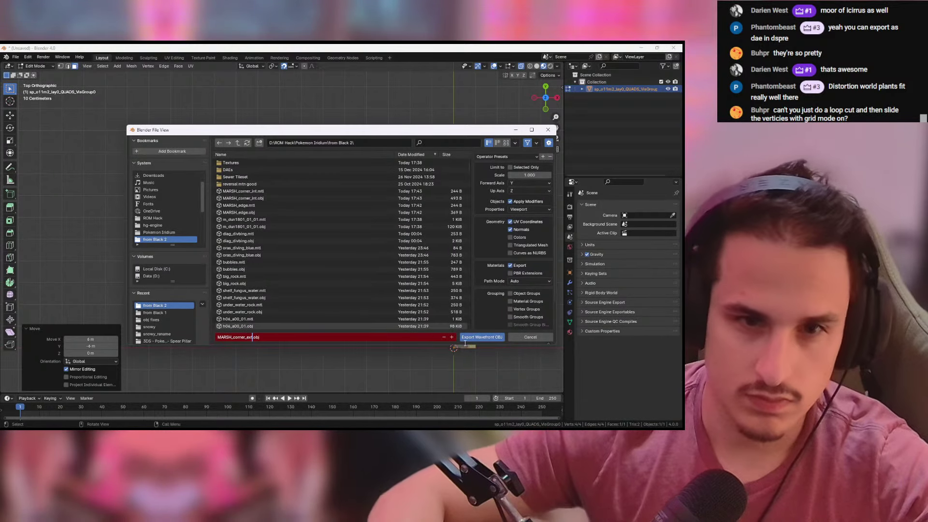
pyautogui.press('Return')
# Step: Switch to Pokemon DS Map Studio and add MARSH_corner_ext.obj as a new tile in the Tileset Editor
pyautogui.hotkey('alt', 'Tab')
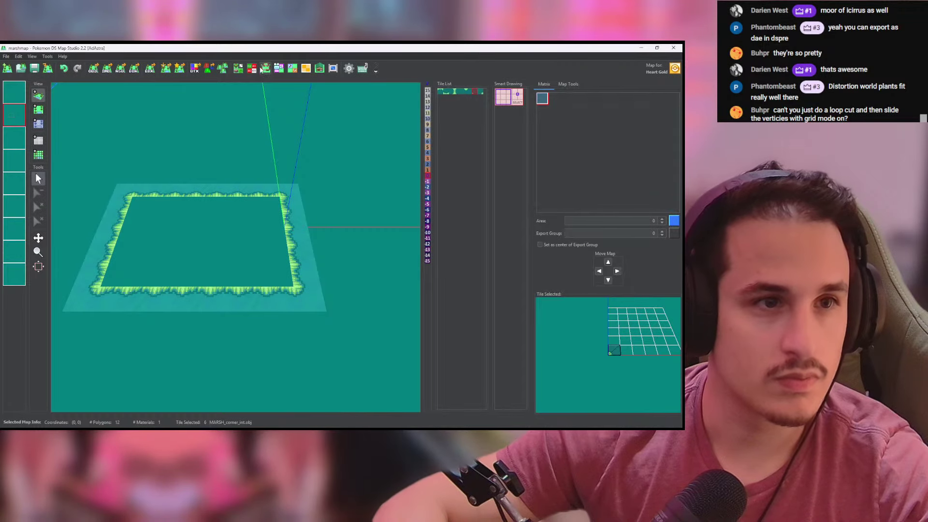
pyautogui.click(239, 69)
pyautogui.click(354, 154)
pyautogui.click(316, 257)
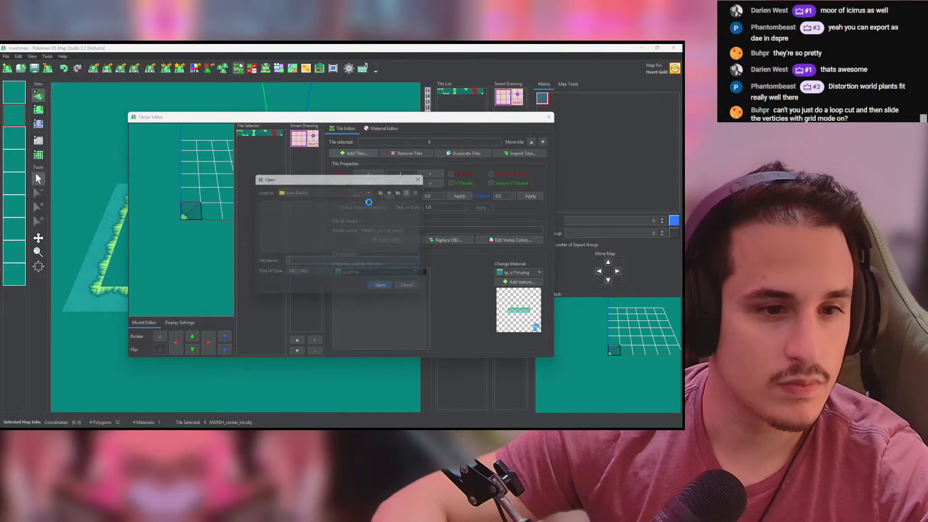
pyautogui.click(422, 190)
pyautogui.click(387, 205)
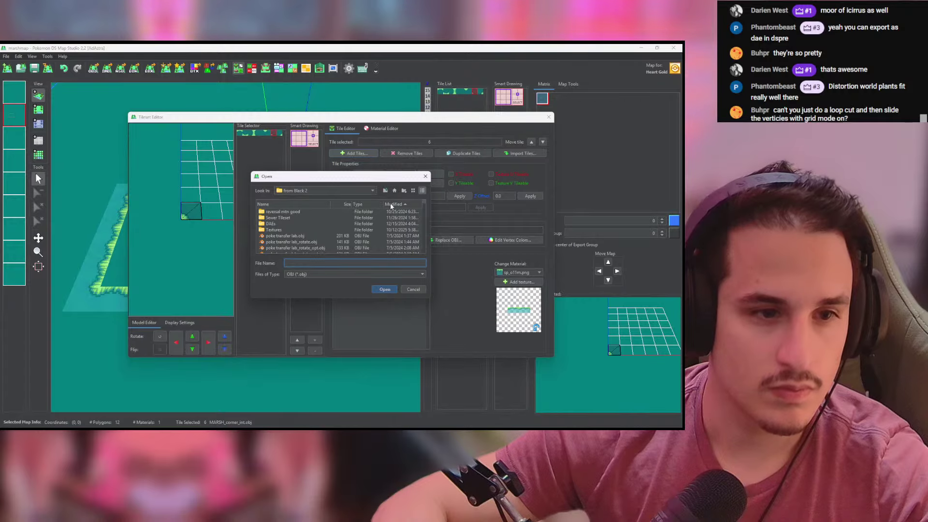
pyautogui.click(391, 205)
pyautogui.doubleClick(285, 212)
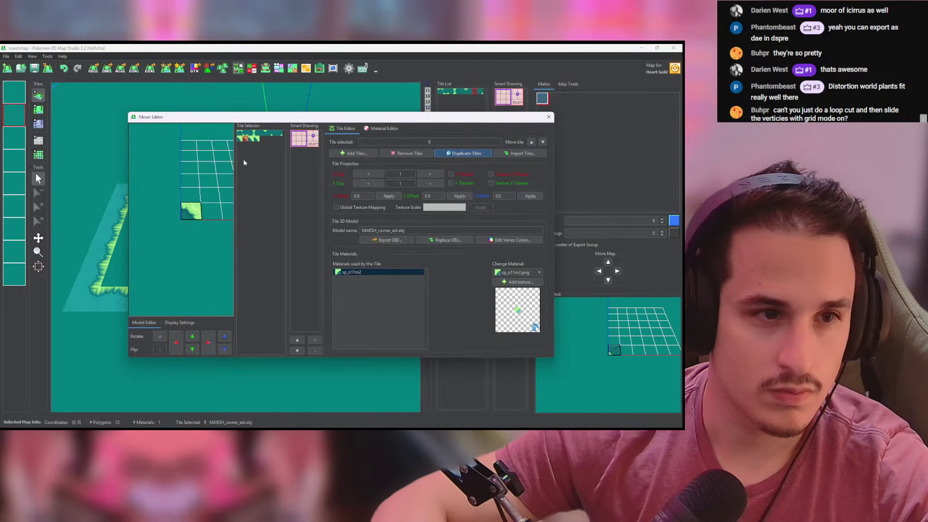
# Step: Duplicate the outer corner tile and rotate the copies to cover all four orientations, leaving the Tileset Editor
pyautogui.click(255, 135)
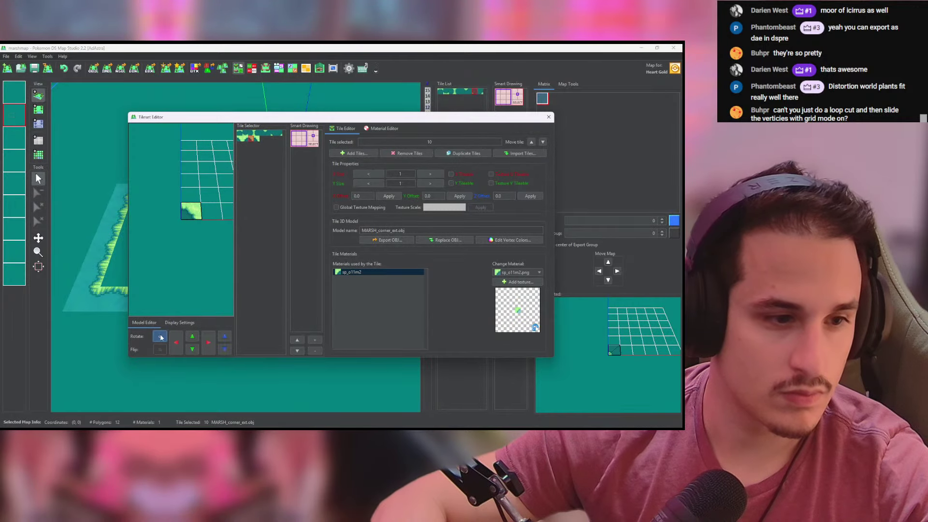
pyautogui.click(257, 137)
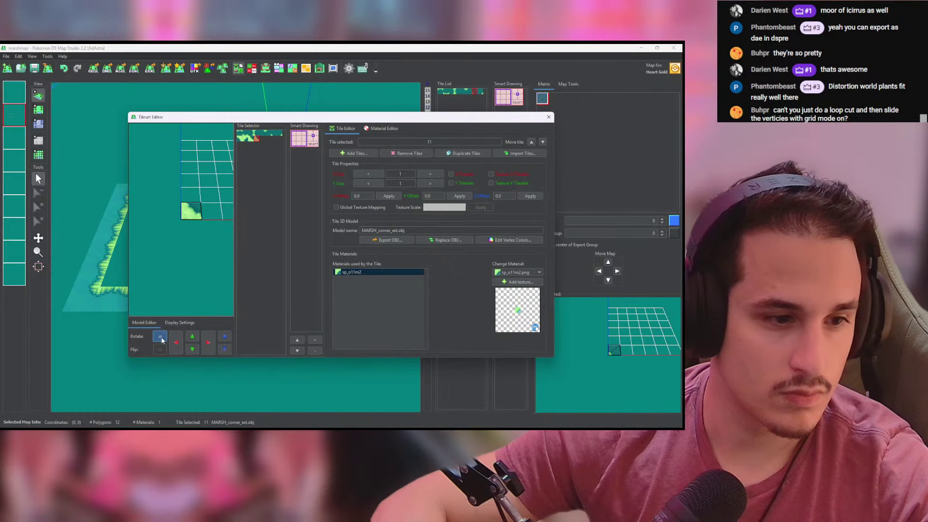
pyautogui.click(551, 119)
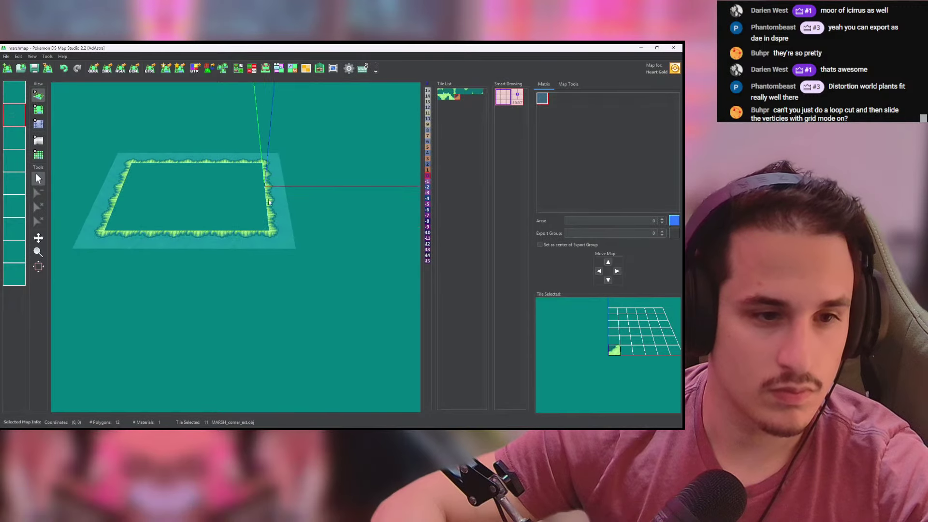
# Step: Extend the marsh rectangle's east edge southward with matching edge tiles, ending in a copy of its southeast corner tile
pyautogui.click(42, 112)
pyautogui.scroll(4, 275, 256)
pyautogui.moveTo(274, 257); pyautogui.dragTo(281, 245, button='middle')
pyautogui.rightClick(275, 226)
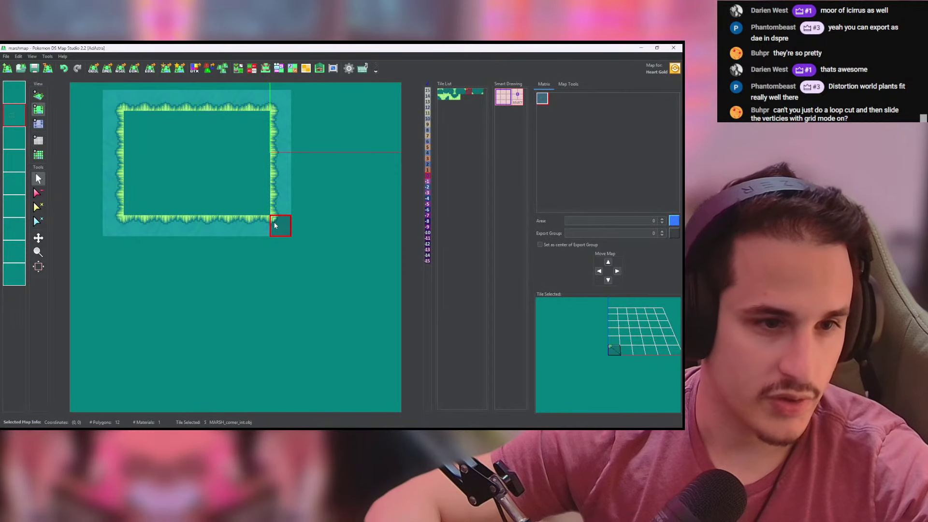
pyautogui.click(280, 310)
pyautogui.rightClick(281, 207)
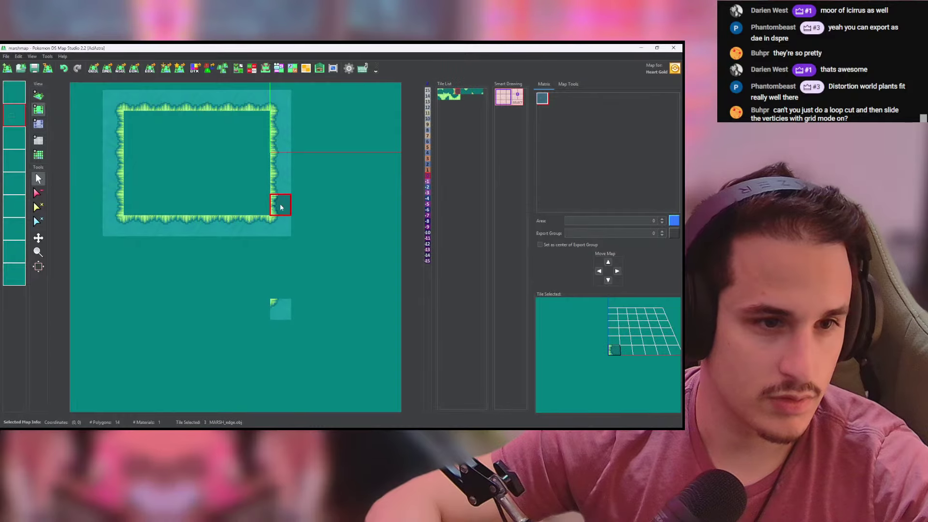
pyautogui.moveTo(281, 207); pyautogui.dragTo(282, 302)
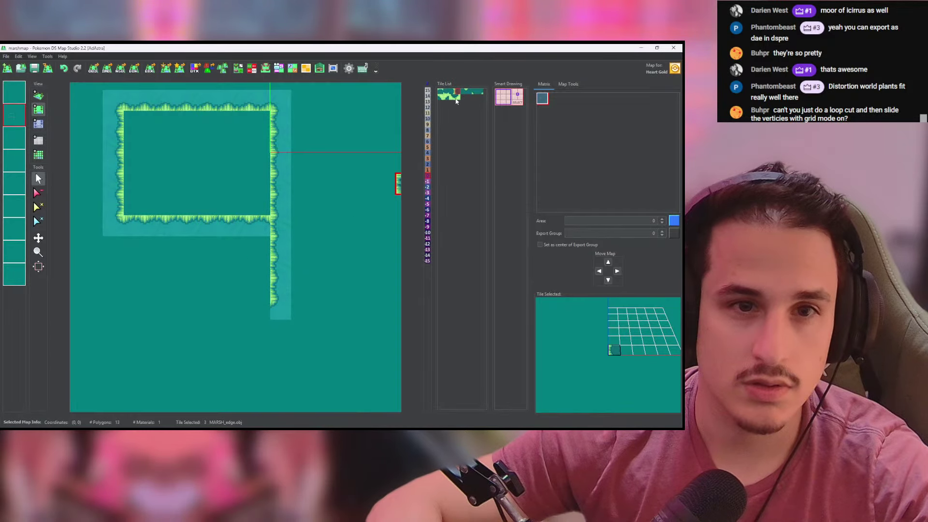
# Step: Place an outer corner tile in the rectangle's south edge and run west-facing edge tiles down from it to a southwest corner tile
pyautogui.click(440, 96)
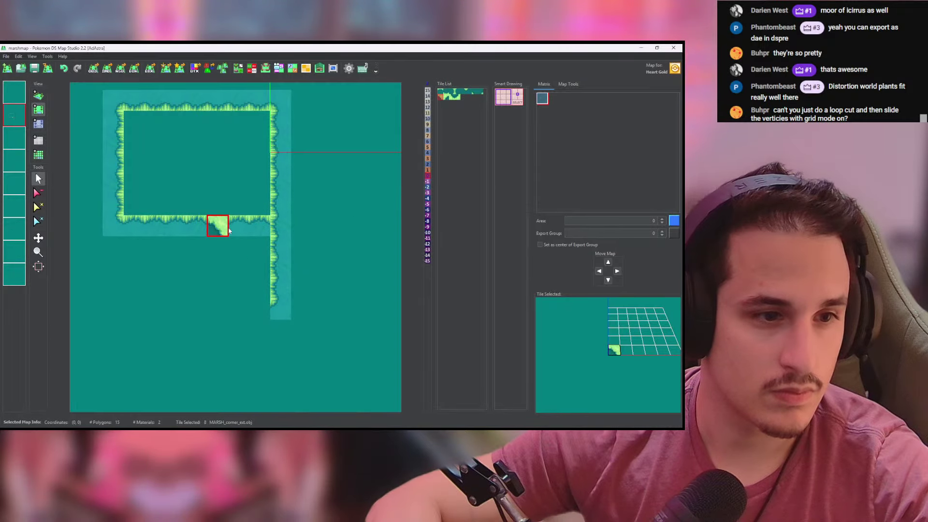
pyautogui.click(219, 228)
pyautogui.moveTo(232, 229); pyautogui.dragTo(241, 197, button='middle')
pyautogui.rightClick(123, 131)
pyautogui.moveTo(228, 216); pyautogui.dragTo(233, 262)
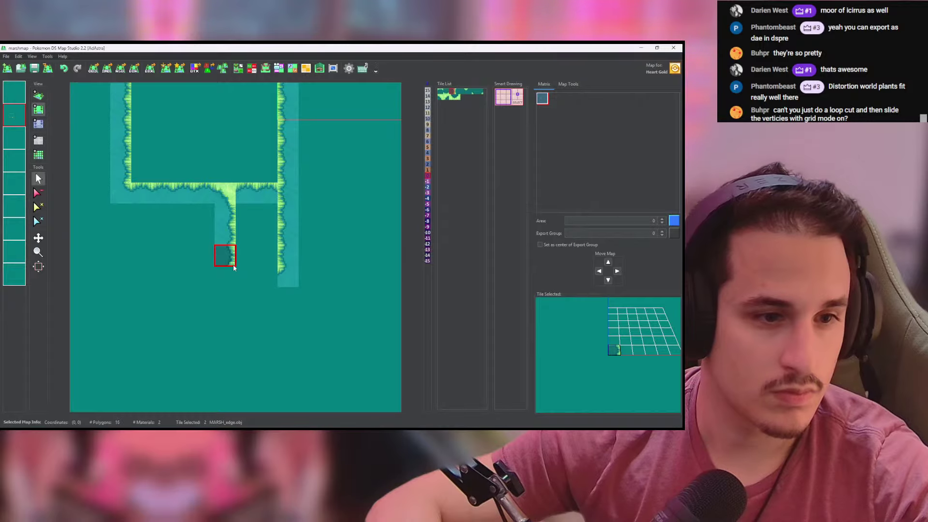
pyautogui.rightClick(131, 198)
pyautogui.click(233, 283)
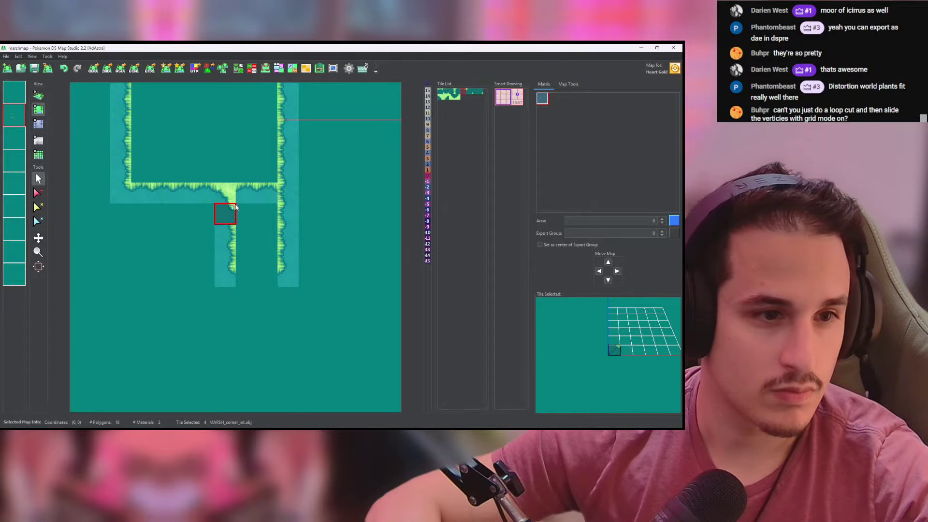
# Step: Close the extension's south end with edge tiles, clear the leftover edge tiles inside the shape, and inspect it in the 3D view
pyautogui.rightClick(246, 196)
pyautogui.moveTo(251, 276); pyautogui.dragTo(267, 276)
pyautogui.click(39, 193)
pyautogui.moveTo(250, 198)
pyautogui.mouseDown()
pyautogui.moveTo(269, 201)
pyautogui.moveTo(281, 243)
pyautogui.mouseUp()
pyautogui.click(39, 95)
pyautogui.scroll(5, 291, 225)
pyautogui.moveTo(281, 243); pyautogui.dragTo(308, 229, button='right')
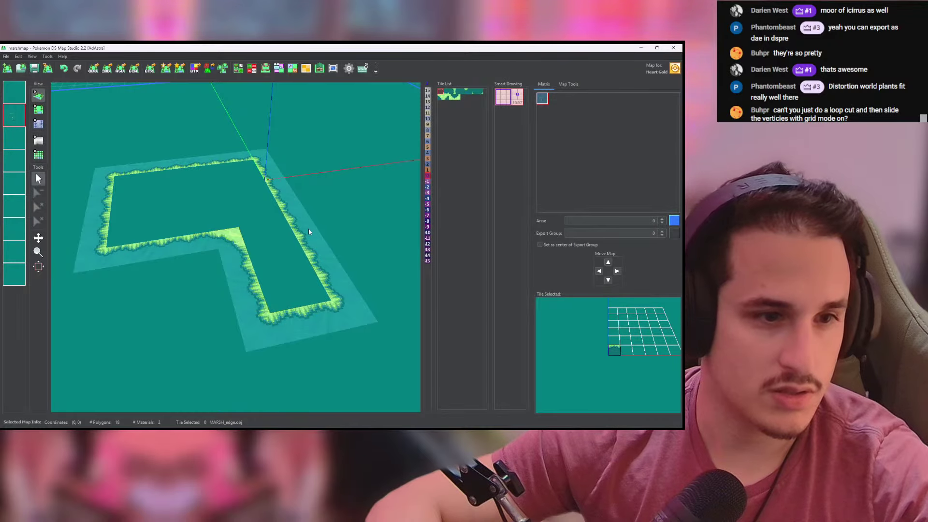
# Step: Switch back to Blender and undo the corner piece edits and object deletions to restore the complete map
pyautogui.hotkey('alt', 'Tab')
pyautogui.hotkey('alt', 'Tab')
pyautogui.hotkey('alt', 'Tab')
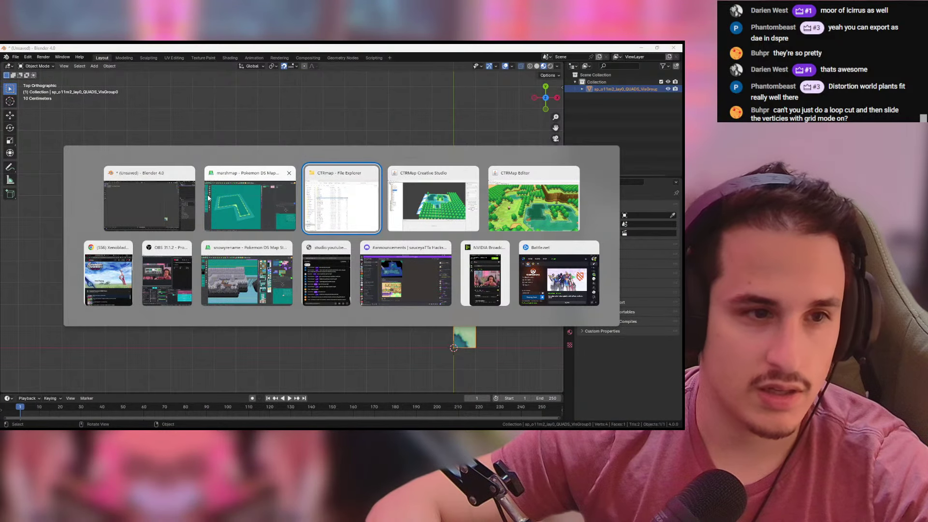
pyautogui.click(161, 196)
pyautogui.press('Tab')
pyautogui.hotkey('ctrl', 'z')
pyautogui.hotkey('ctrl', 'z')
pyautogui.hotkey('ctrl', 'z')
pyautogui.hotkey('ctrl', 'z')
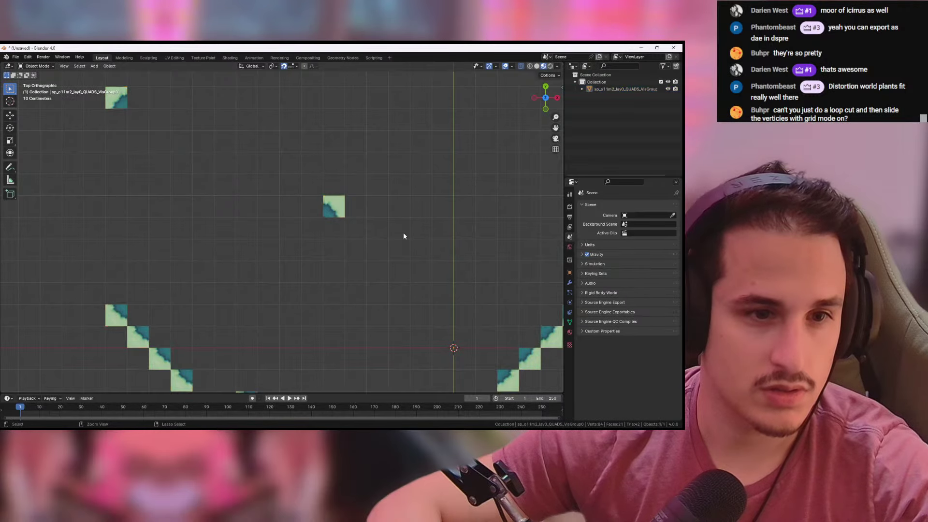
pyautogui.click(402, 232)
# Step: Delete every object except the triangular grass mesh grass01ax_lay0_TRIS_VisGroup0
pyautogui.click(405, 262)
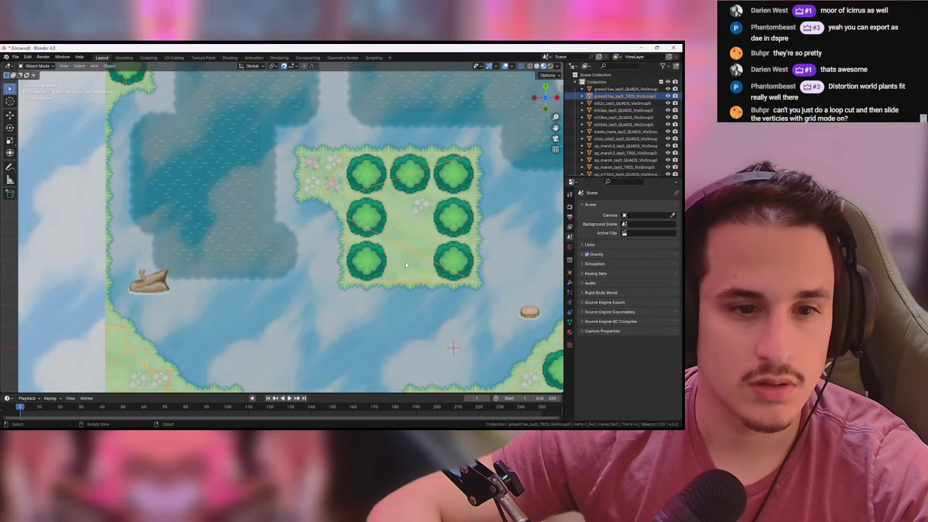
pyautogui.hotkey('ctrl', 'i')
pyautogui.press('Delete')
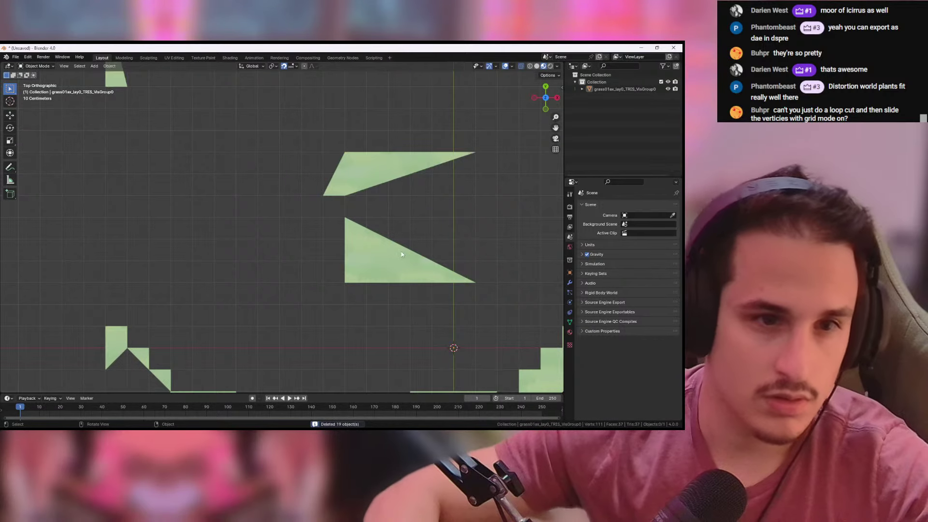
pyautogui.press('Home')
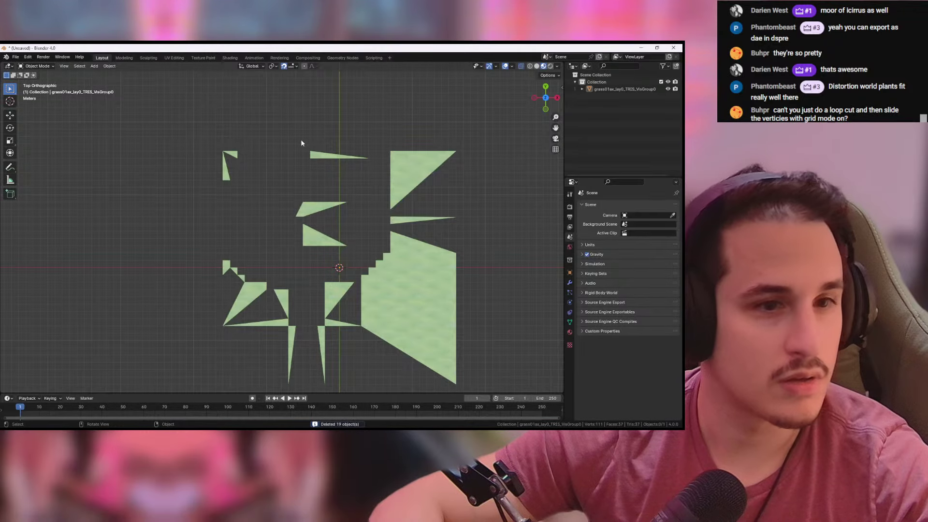
# Step: Add a 1 m plane at X 0.5 m, Y 0.5 m inside the grass mesh
pyautogui.press('a')
pyautogui.press('Tab')
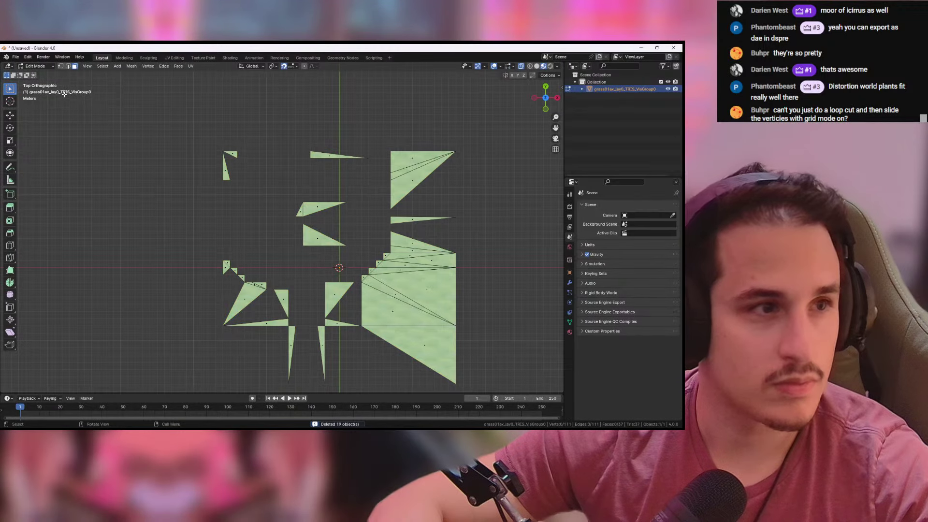
pyautogui.click(117, 66)
pyautogui.click(127, 75)
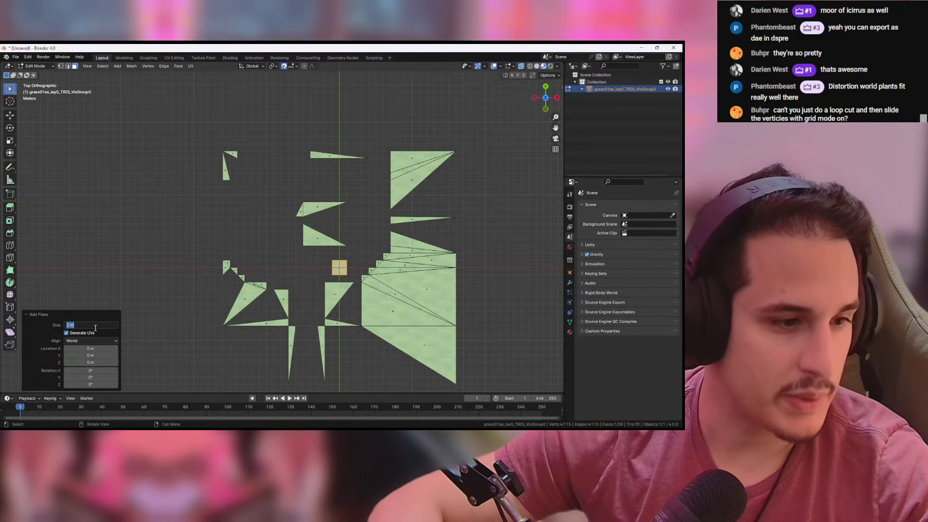
pyautogui.write('1')
pyautogui.doubleClick(101, 346)
pyautogui.write('0.5')
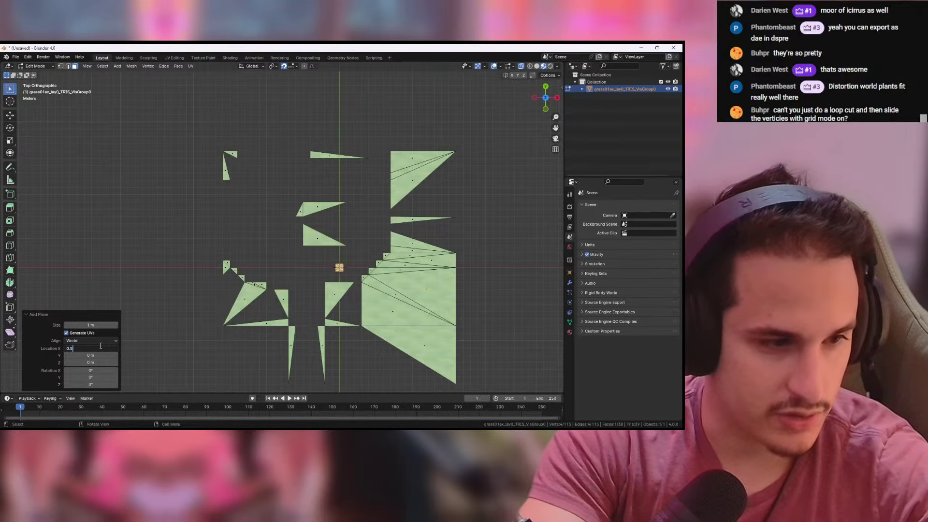
pyautogui.write('0.5')
pyautogui.press('Return')
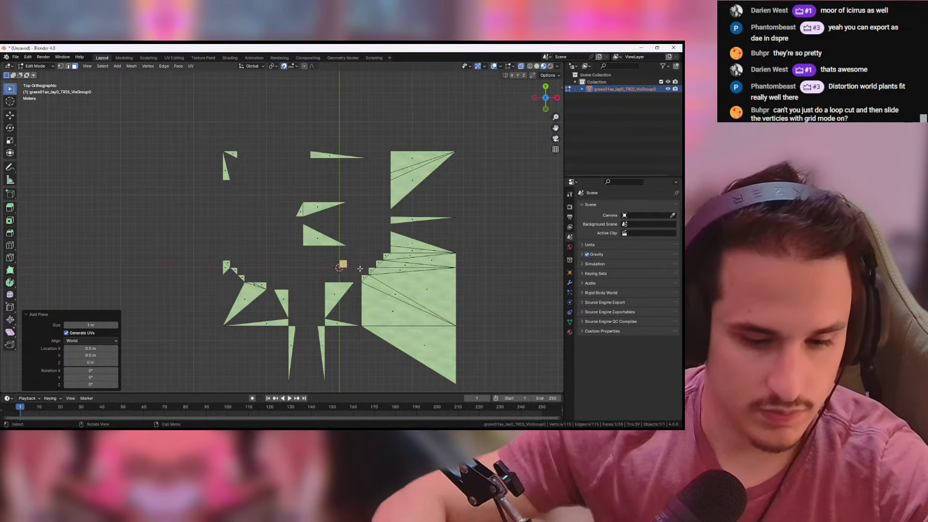
# Step: Delete all the original grass faces, keeping only the new 1 m plane
pyautogui.press('a')
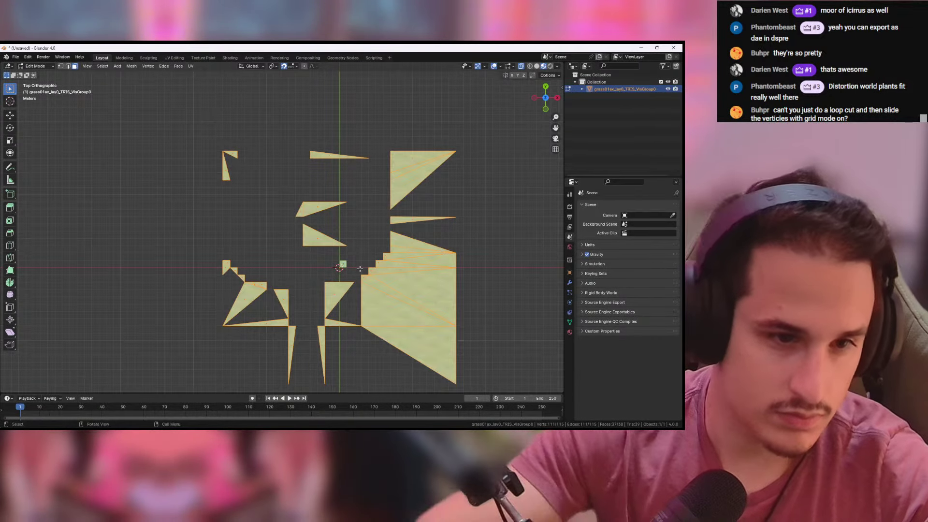
pyautogui.press('x')
pyautogui.click(360, 269)
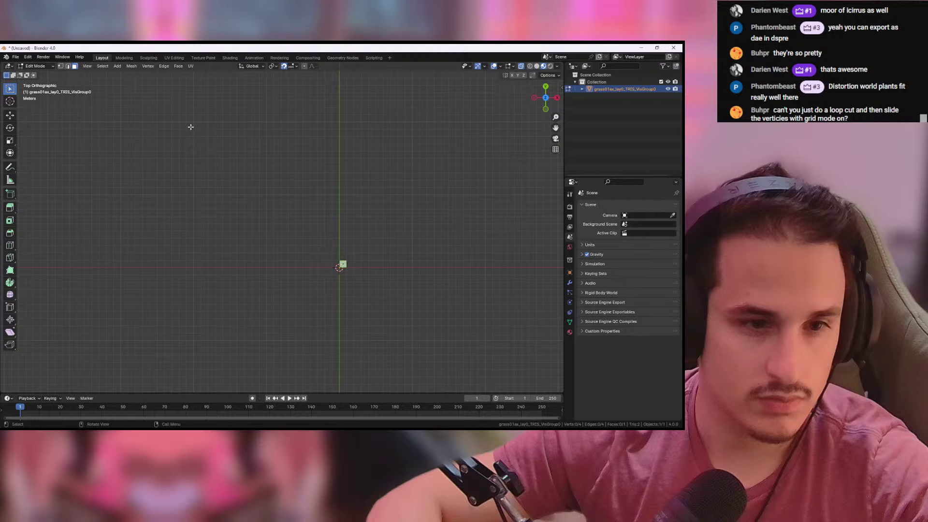
# Step: Export the grass plane as a Wavefront OBJ named marsh_floor.obj in the from Black 2 folder
pyautogui.click(16, 57)
pyautogui.moveTo(53, 164)
pyautogui.click(116, 200)
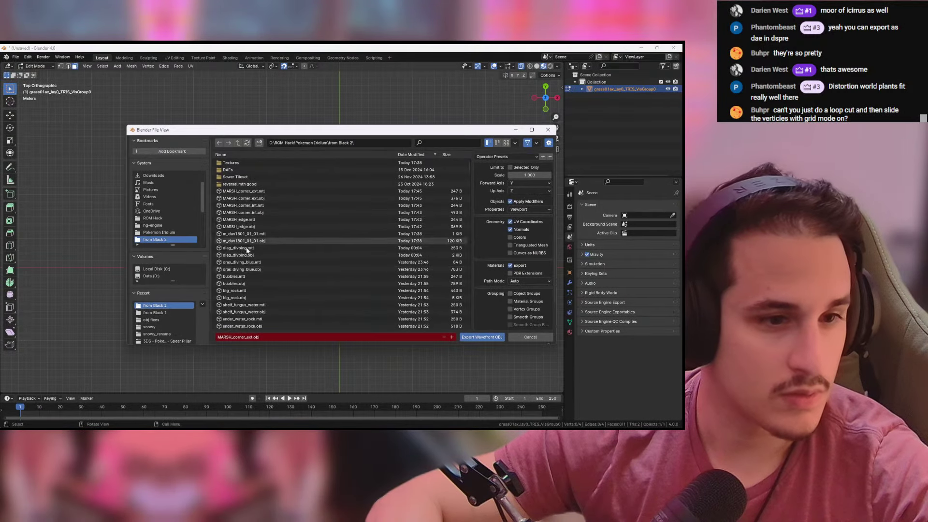
pyautogui.click(252, 338)
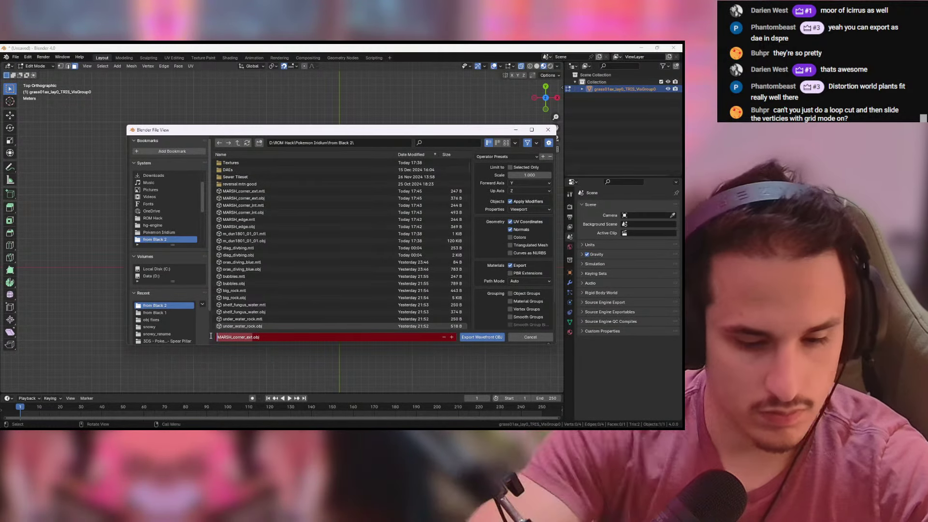
pyautogui.write('mar')
pyautogui.write('sh_floor')
pyautogui.press('Return')
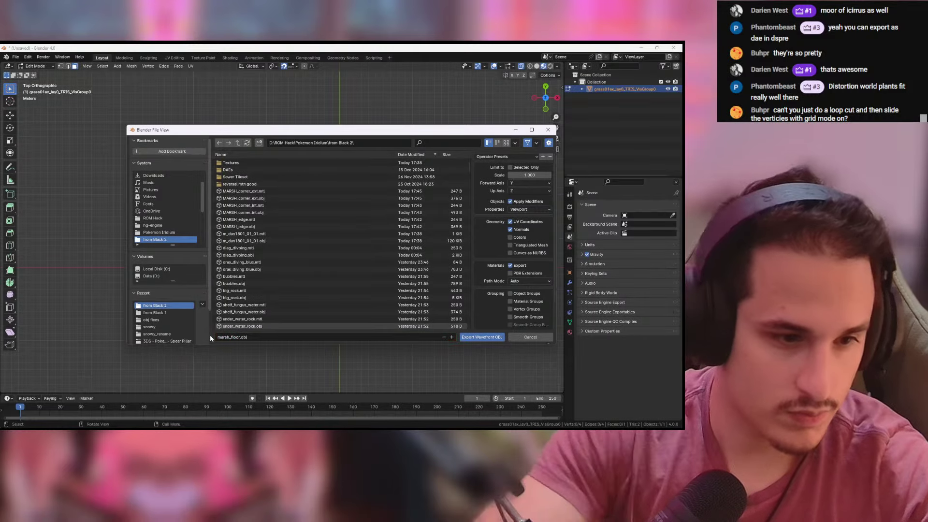
pyautogui.click(496, 338)
# Step: Switch to Pokemon DS Map Studio and add marsh_floor.obj to the tileset as a new tile
pyautogui.hotkey('alt', 'Tab')
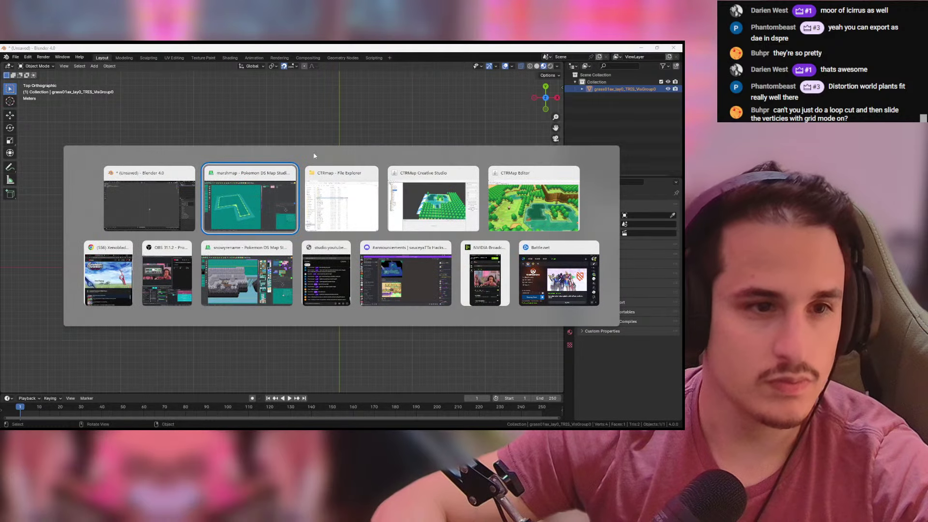
pyautogui.click(241, 69)
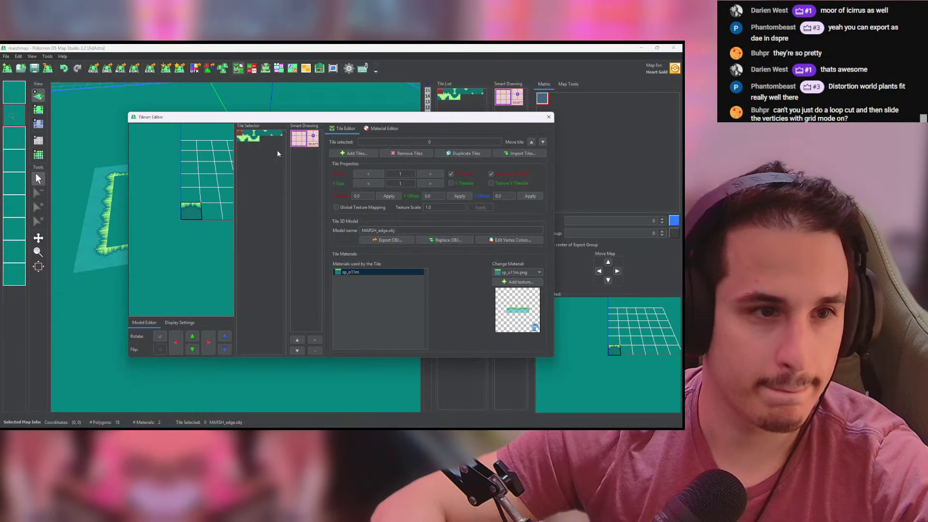
pyautogui.click(338, 153)
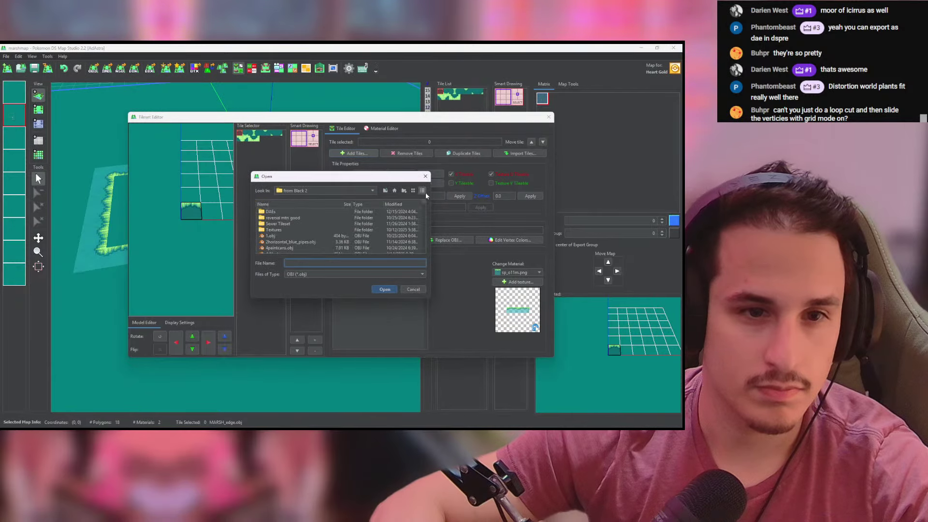
pyautogui.click(396, 205)
pyautogui.click(399, 204)
pyautogui.doubleClick(290, 211)
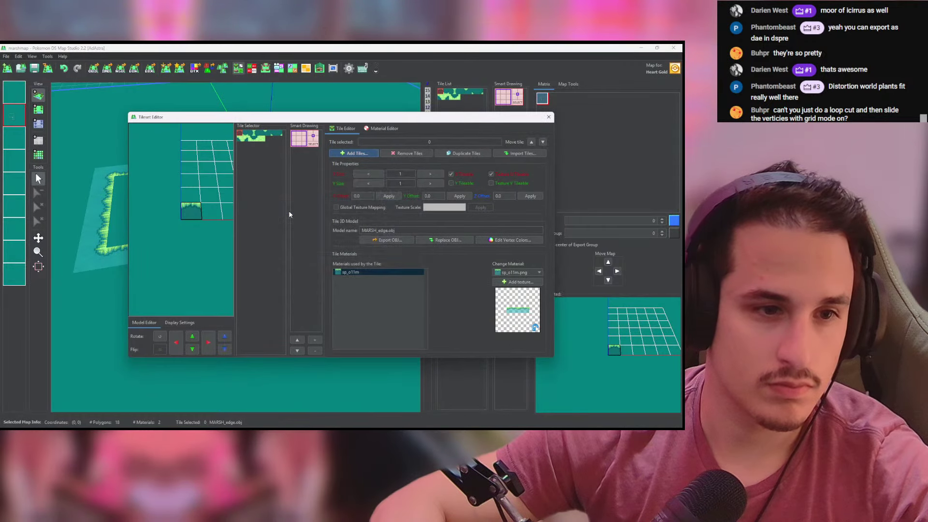
pyautogui.click(262, 140)
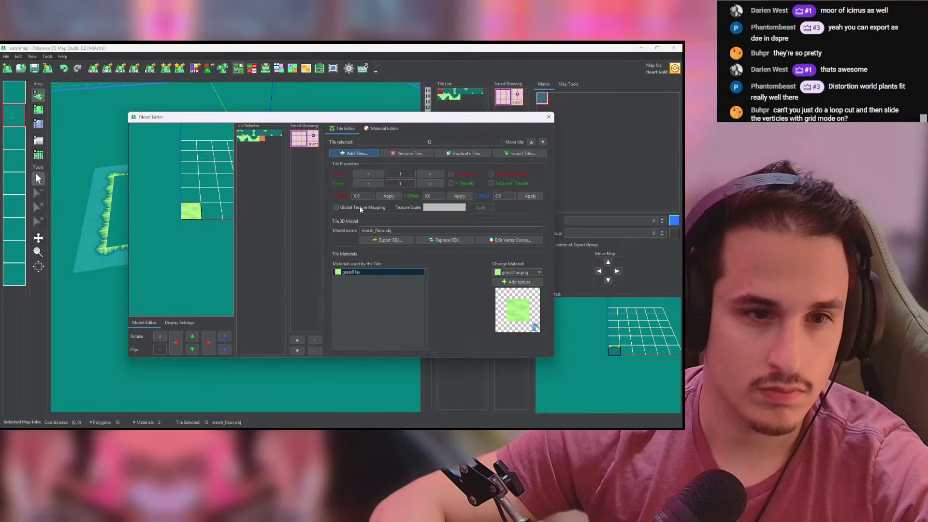
# Step: Give the marsh_floor tile global texture mapping with texture scale 0.5 and make it X and Y tileable
pyautogui.doubleClick(437, 207)
pyautogui.write('0.5')
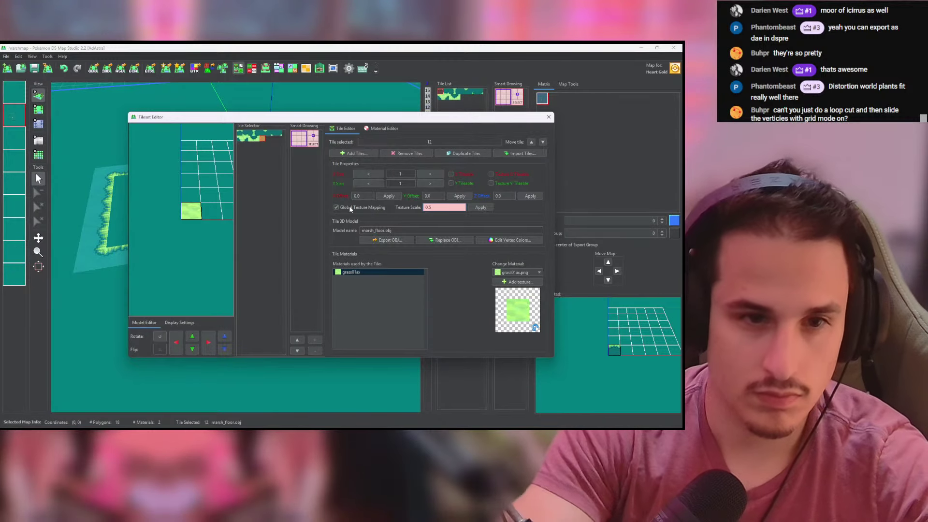
pyautogui.click(451, 174)
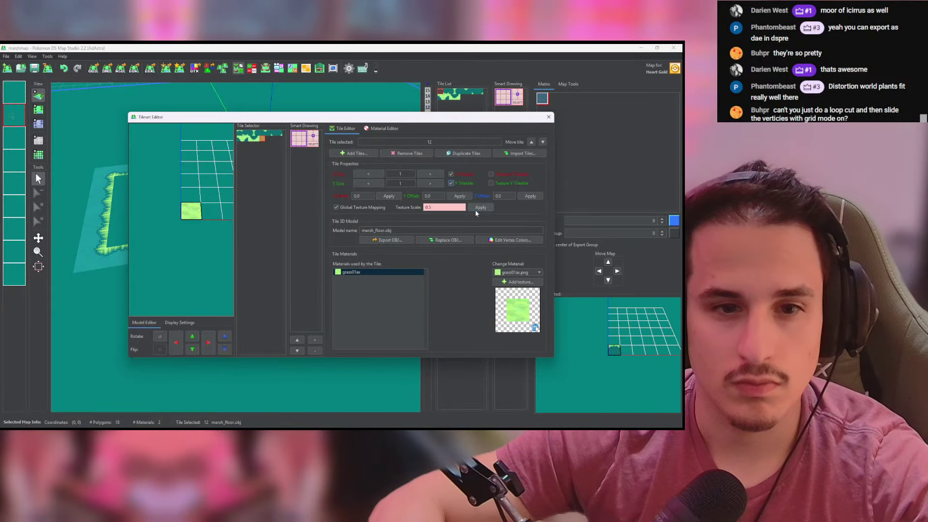
pyautogui.click(549, 117)
# Step: Fill the inside of the marsh edge outline with the marsh_floor tile and inspect the corner blending in 3D
pyautogui.click(39, 109)
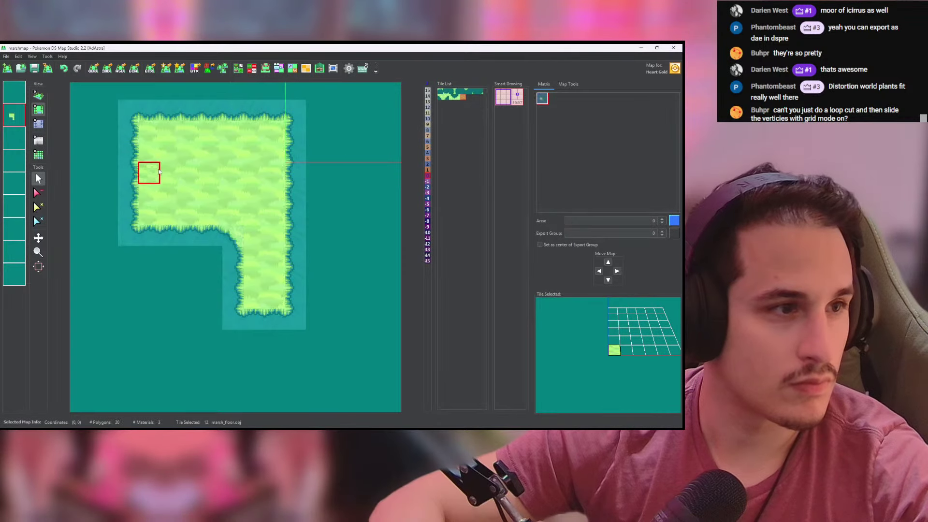
pyautogui.click(38, 96)
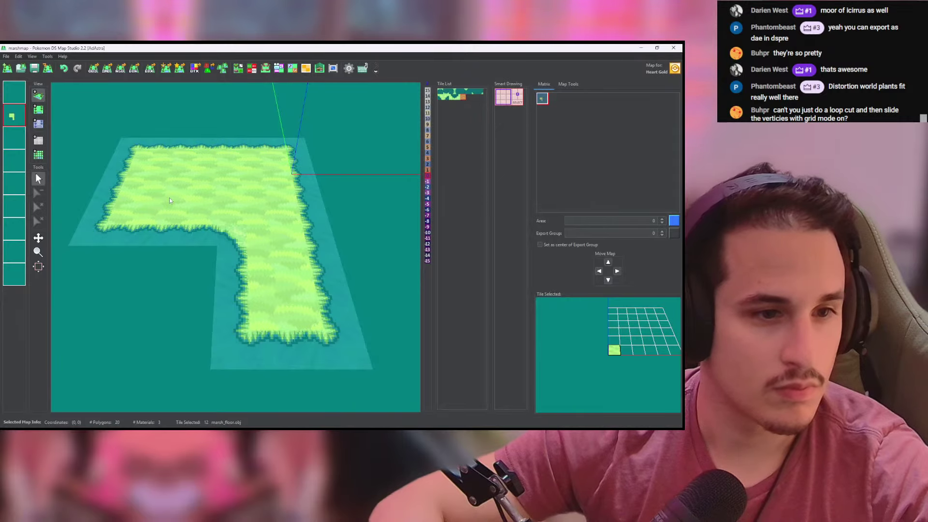
pyautogui.scroll(5, 231, 250)
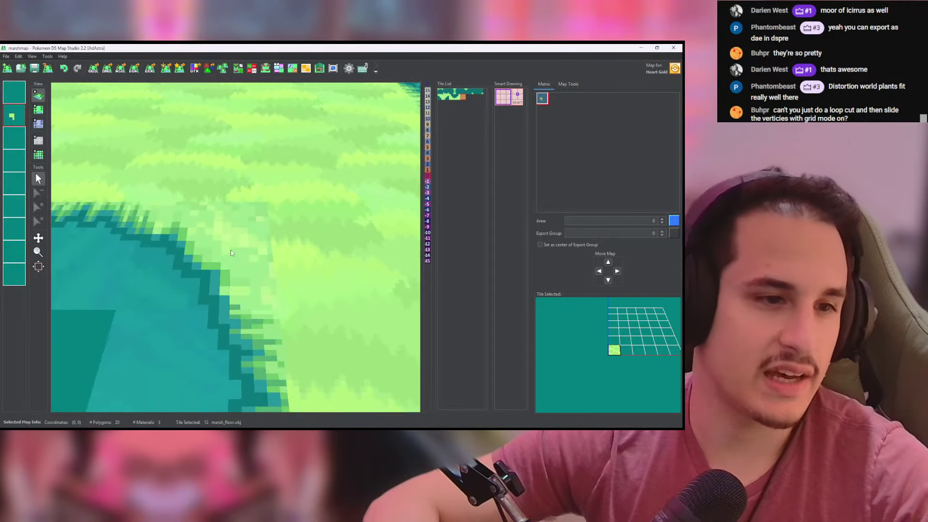
pyautogui.moveTo(230, 250); pyautogui.dragTo(312, 237)
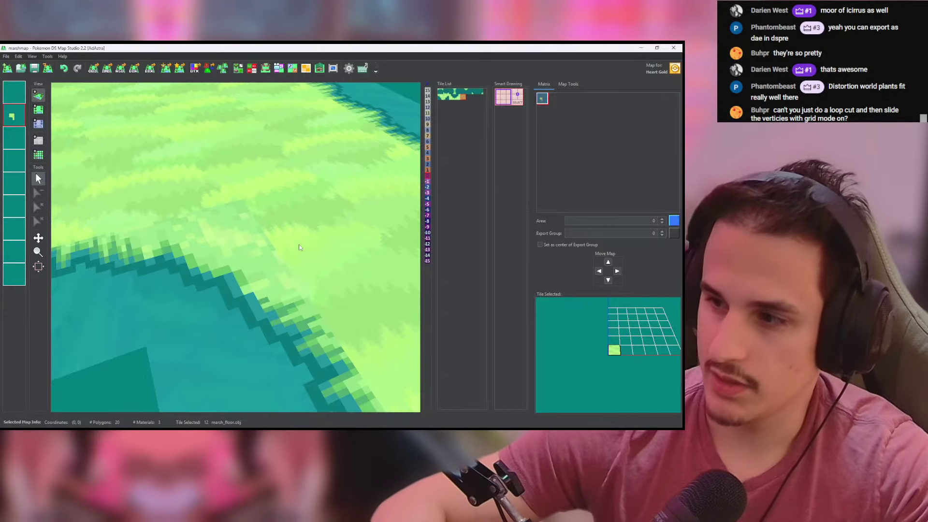
pyautogui.scroll(-6, 299, 247)
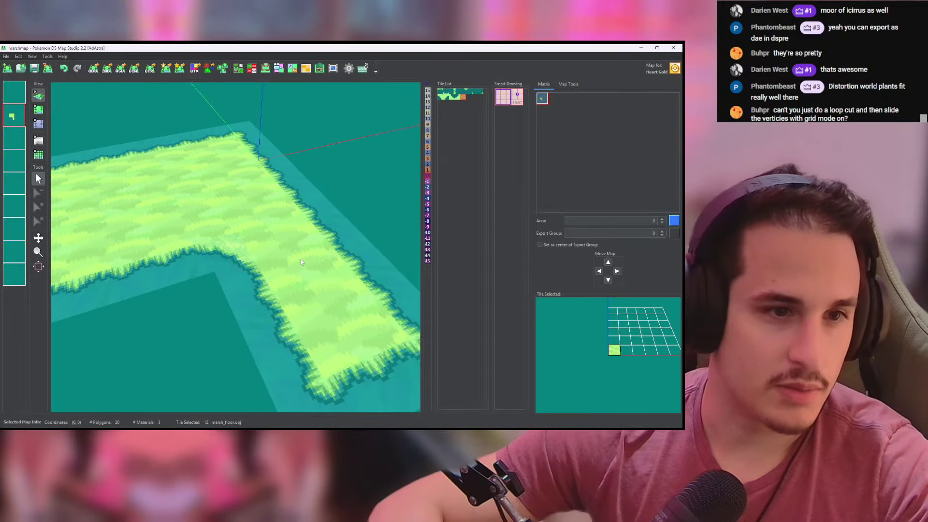
pyautogui.scroll(-2, 301, 261)
pyautogui.moveTo(301, 262); pyautogui.dragTo(224, 242)
pyautogui.scroll(-2, 214, 245)
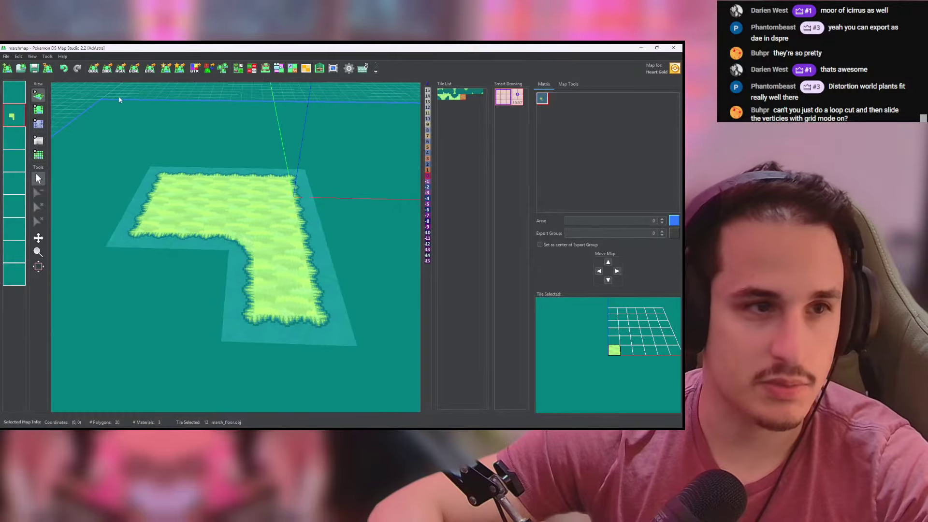
# Step: Switch to CTRMap Creative Studio and examine the water and ground layers of the m_dun1801_01_01 map
pyautogui.hotkey('alt', 'Tab')
pyautogui.hotkey('alt', 'Tab')
pyautogui.press('Tab')
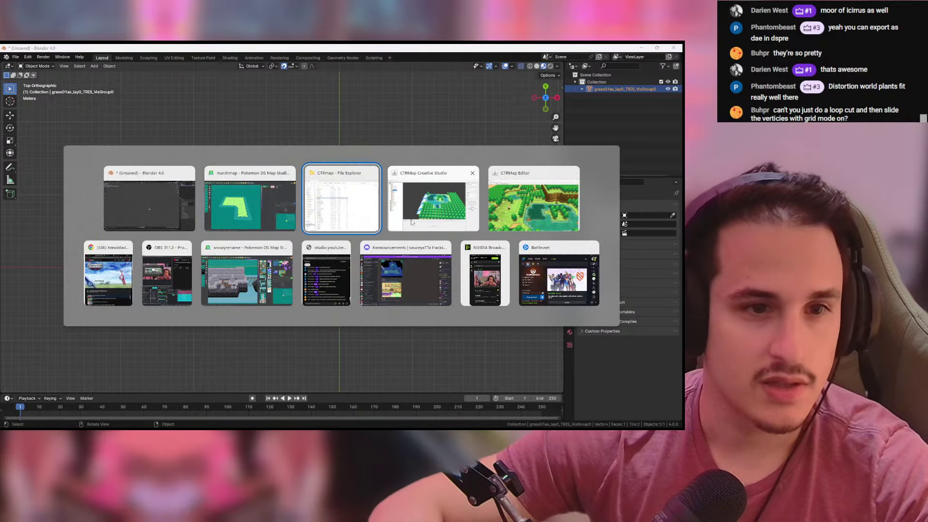
pyautogui.press('d')
pyautogui.press('w')
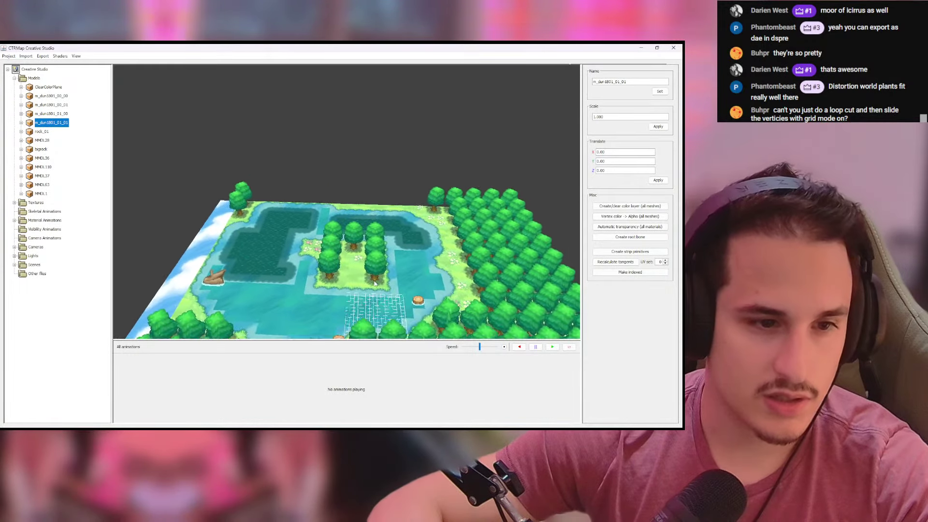
pyautogui.moveTo(381, 202); pyautogui.dragTo(377, 301)
pyautogui.press('w')
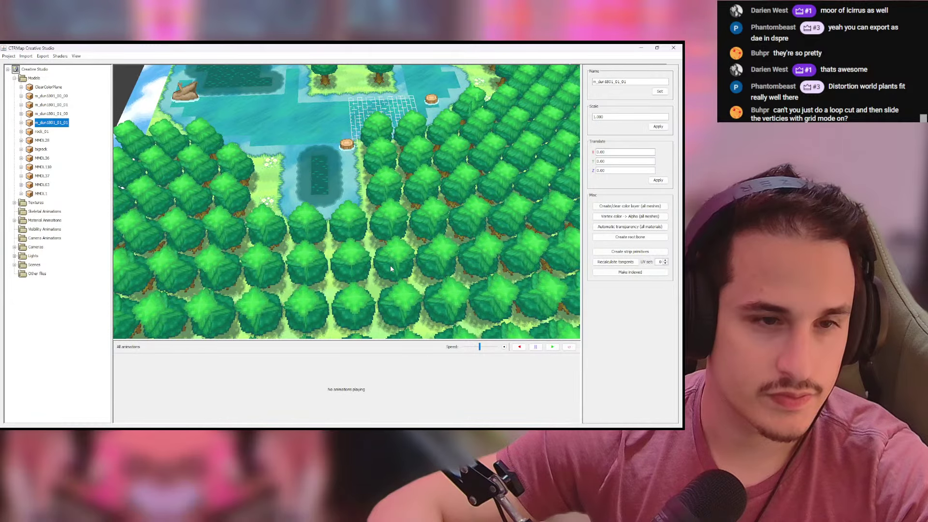
# Step: Switch back to Blender, undo the grass plane edits and object deletions to restore the complete map, and inspect its water
pyautogui.hotkey('alt', 'Tab')
pyautogui.click(277, 202)
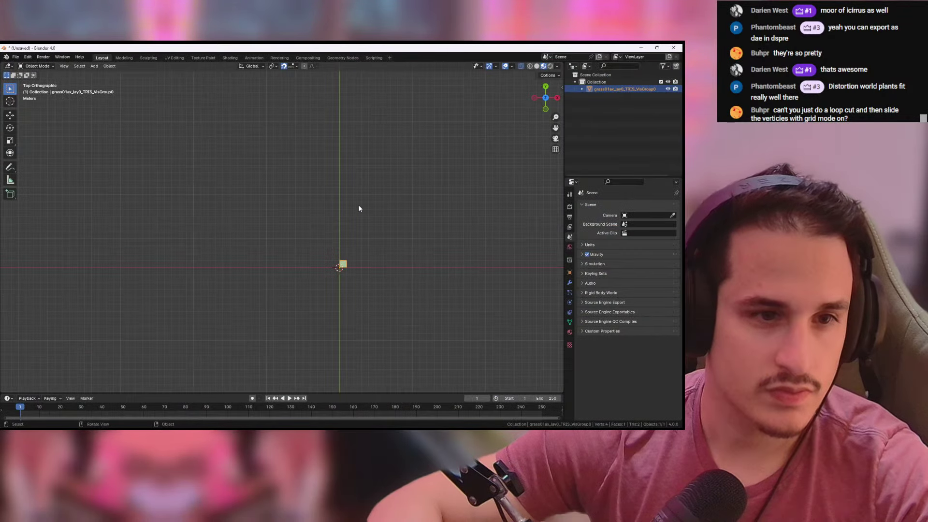
pyautogui.hotkey('ctrl', 'z')
pyautogui.hotkey('ctrl', 'z')
pyautogui.hotkey('ctrl', 'z')
pyautogui.hotkey('ctrl', 'z')
pyautogui.moveTo(381, 206); pyautogui.dragTo(328, 217, button='middle')
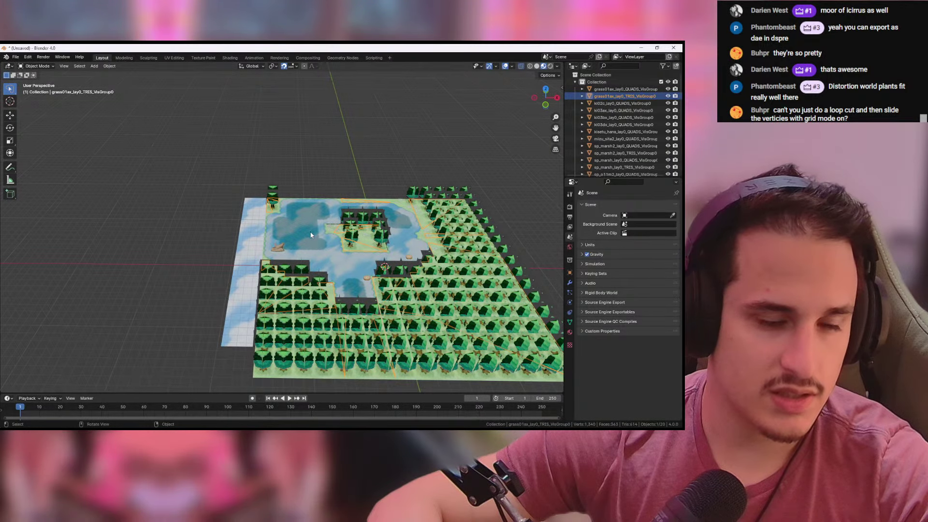
pyautogui.scroll(6, 311, 235)
pyautogui.scroll(-6, 320, 225)
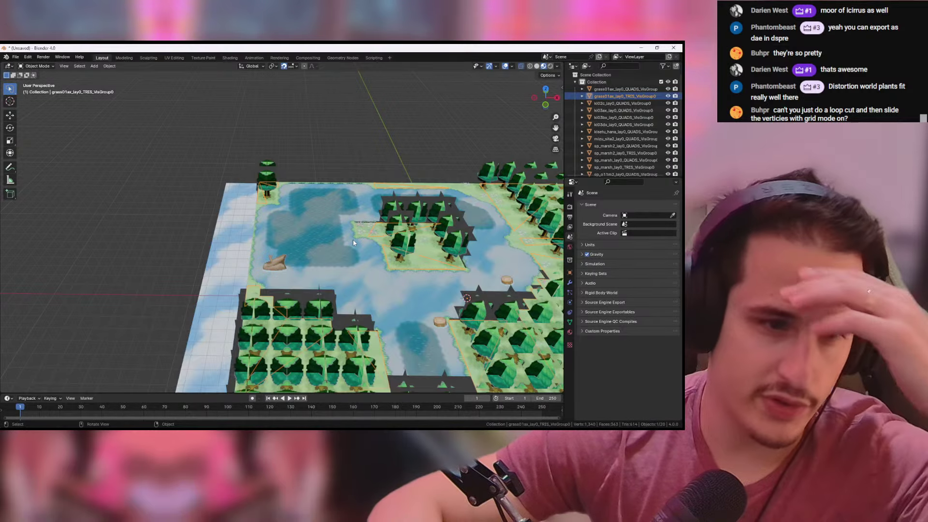
# Step: Delete every object except the cloudy water base mesh mizu_sita2_lay0_QUADS_VisGroup0
pyautogui.moveTo(268, 267); pyautogui.dragTo(265, 303, button='middle')
pyautogui.click(265, 303)
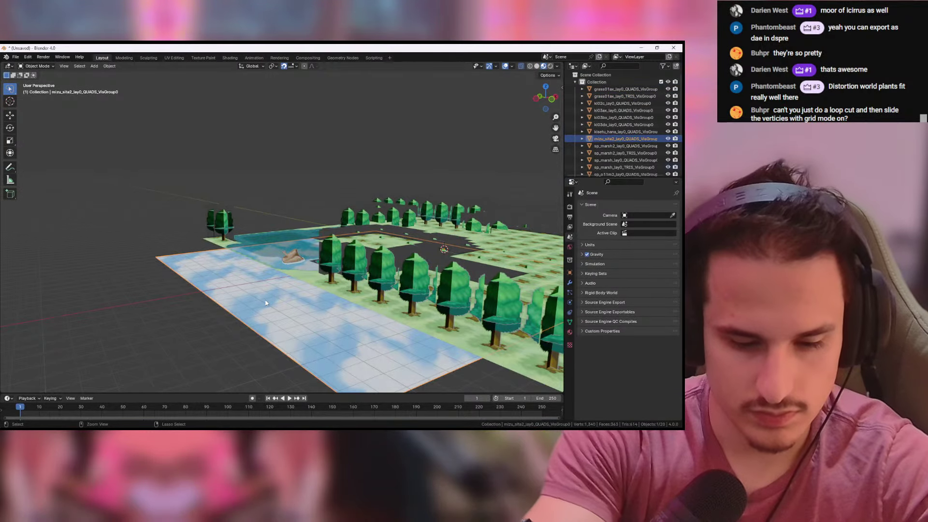
pyautogui.hotkey('ctrl', 'i')
pyautogui.press('Delete')
# Step: Add a 1 m plane at X 0.5 m, Y 0.5 m inside the water base mesh
pyautogui.press('Tab')
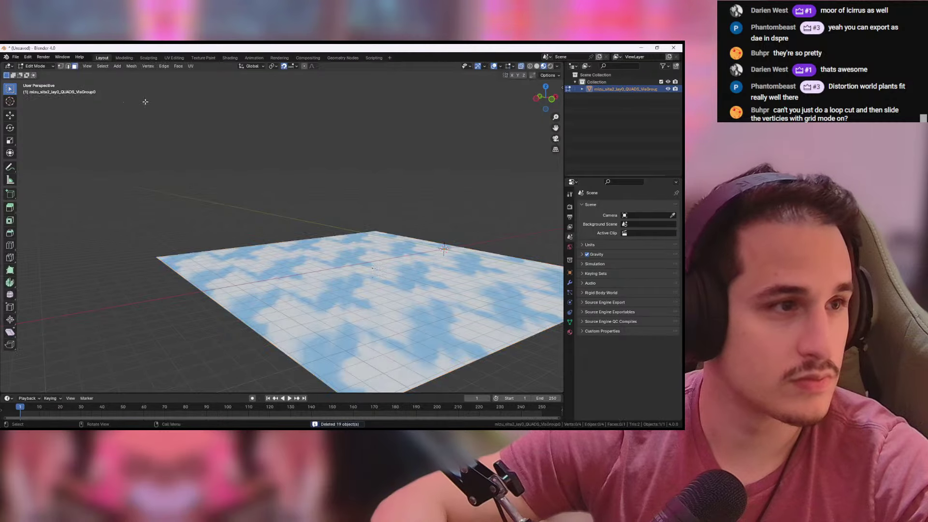
pyautogui.click(117, 66)
pyautogui.click(125, 73)
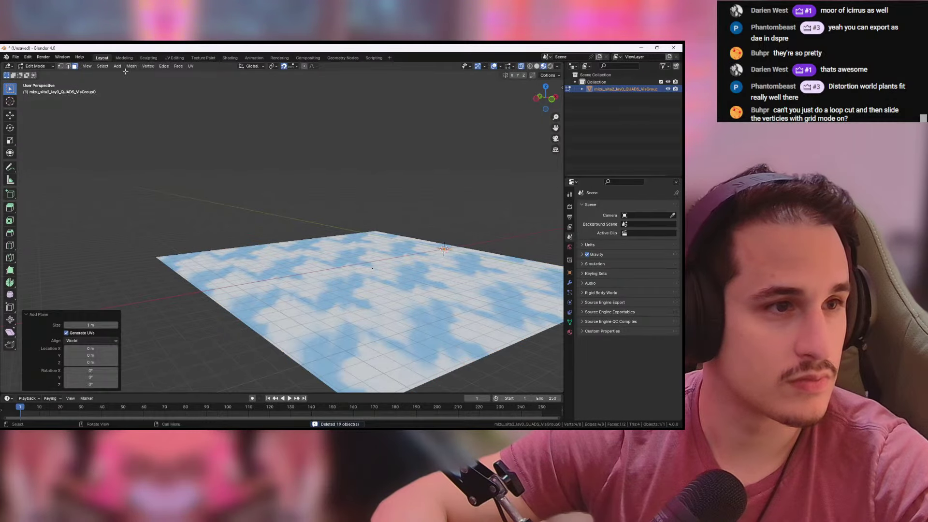
pyautogui.click(92, 325)
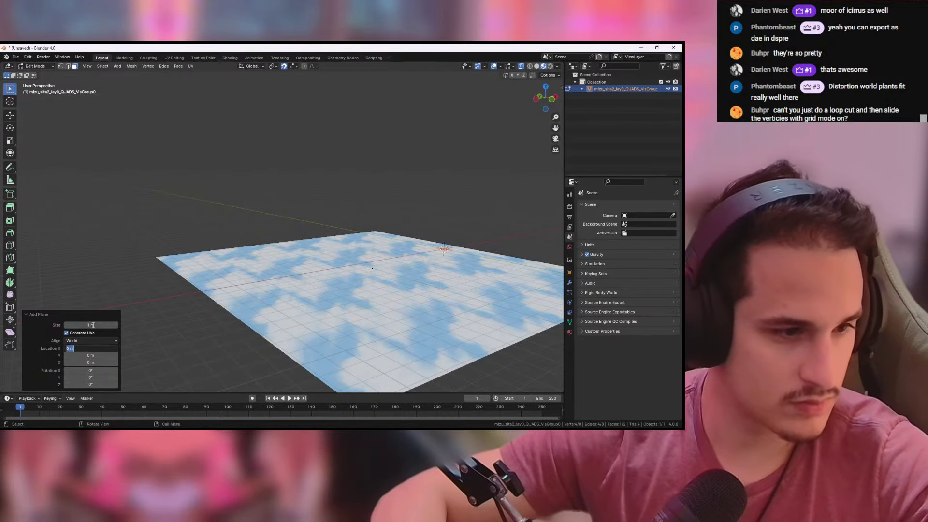
pyautogui.press('Tab')
pyautogui.press('Tab')
pyautogui.hotkey('shift', 'Tab')
pyautogui.press('Tab')
pyautogui.write('0.5')
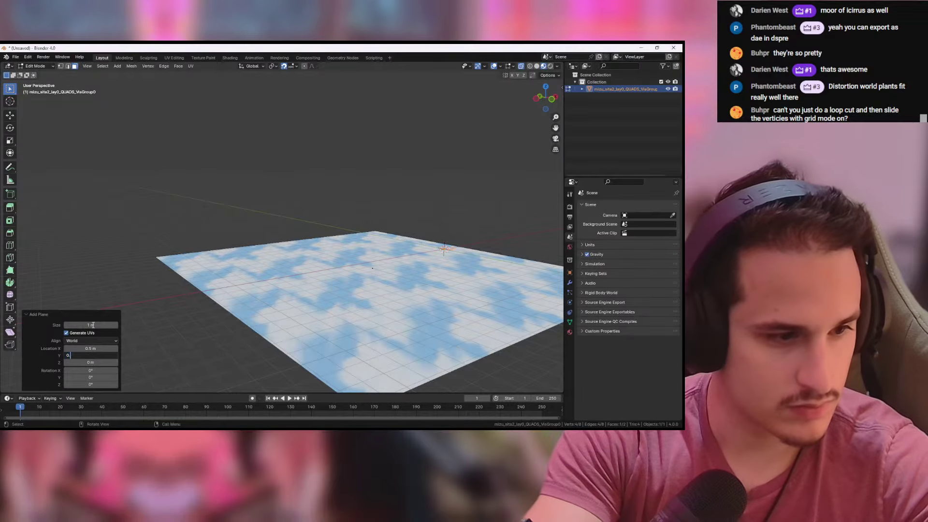
pyautogui.press('Return')
# Step: Delete the original large water face, keeping only the 1 m plane
pyautogui.moveTo(431, 184); pyautogui.dragTo(339, 193, button='middle')
pyautogui.scroll(2, 339, 192)
pyautogui.click(339, 192)
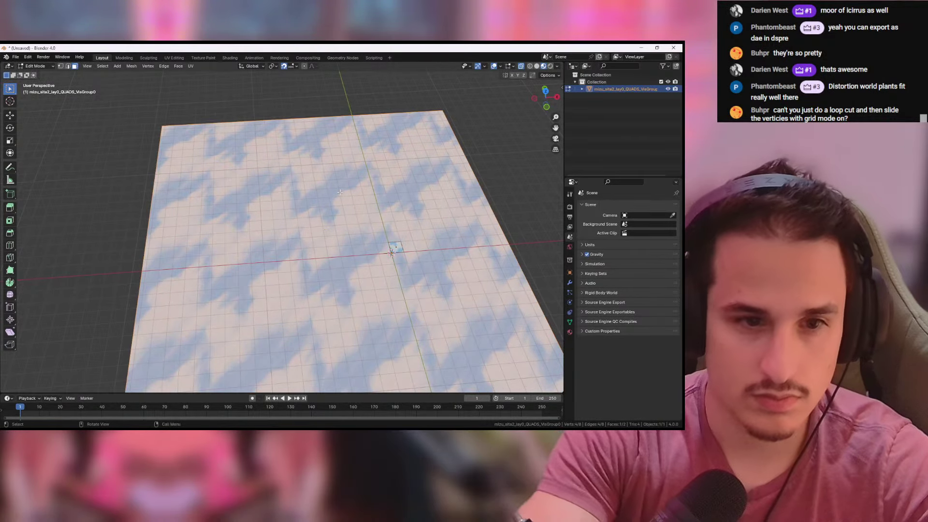
pyautogui.press('x')
pyautogui.click(340, 193)
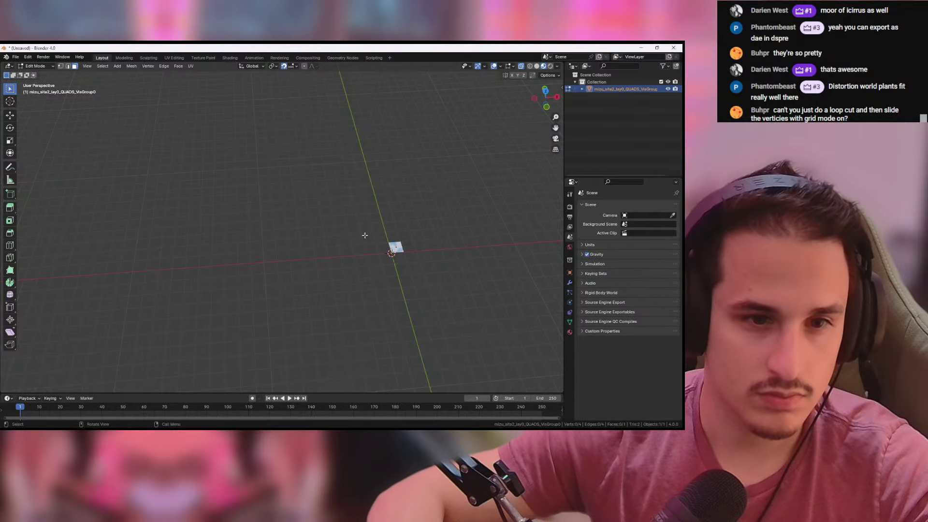
# Step: Export the 1 m sky water plane as the Wavefront OBJ file marsh_sky.obj in the from Black 2 folder
pyautogui.click(15, 57)
pyautogui.moveTo(28, 165)
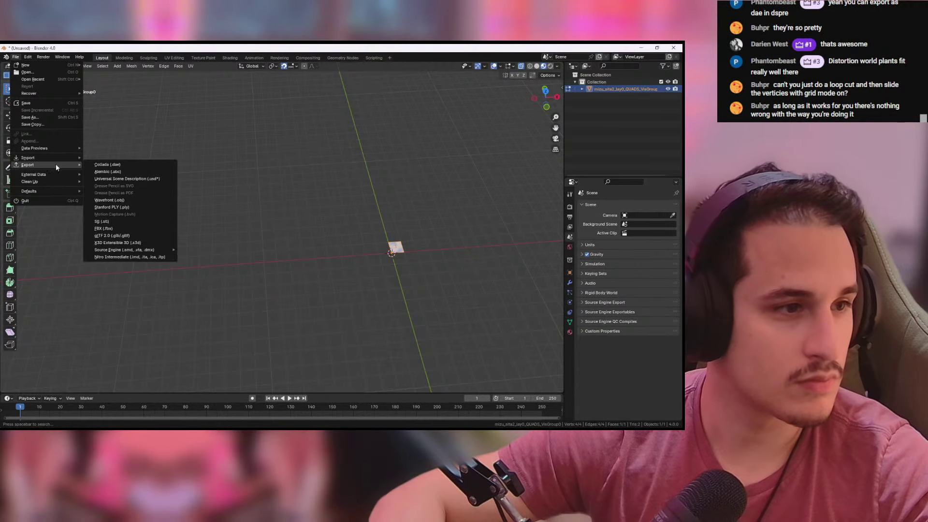
pyautogui.click(99, 199)
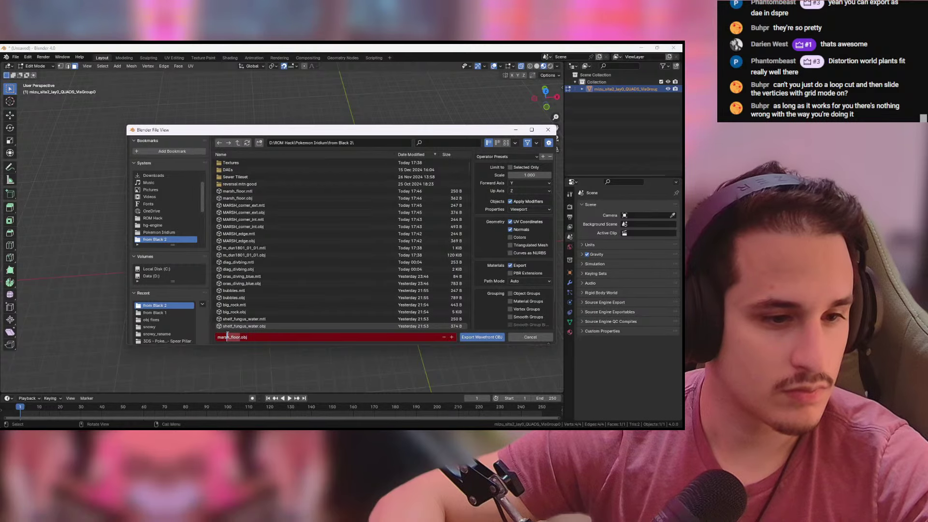
pyautogui.write('sky')
pyautogui.press('Return')
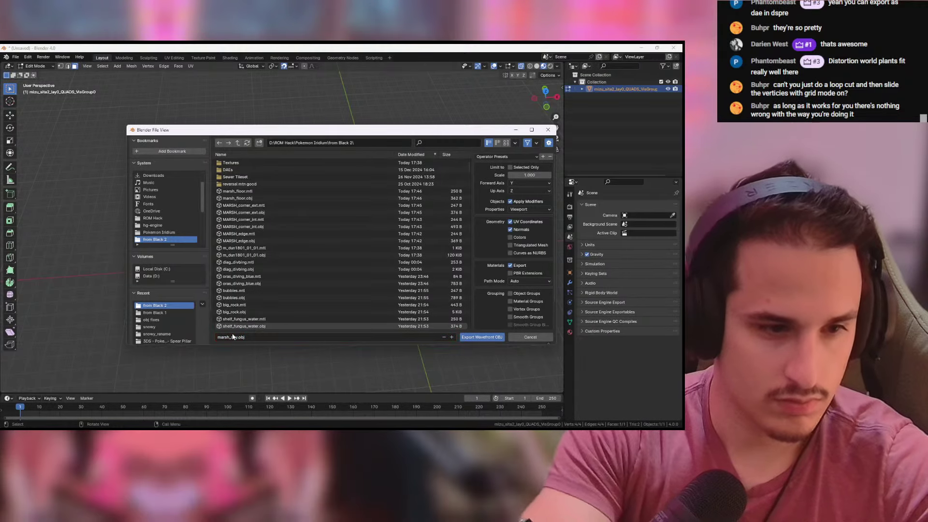
# Step: Switch to Pokemon DS Map Studio and add marsh_sky.obj to the tileset, sorting the files by modification date to find it
pyautogui.hotkey('alt', 'Tab')
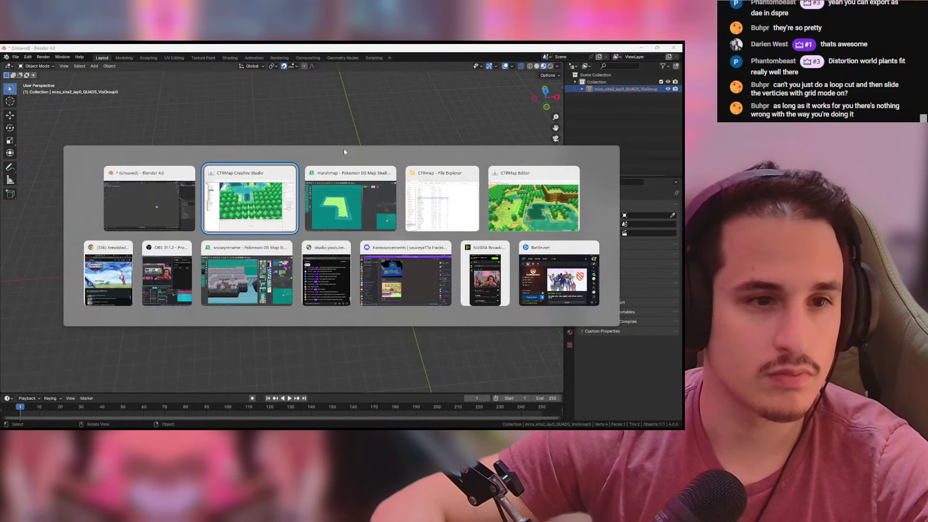
pyautogui.hotkey('alt', 'Tab')
pyautogui.press('Tab')
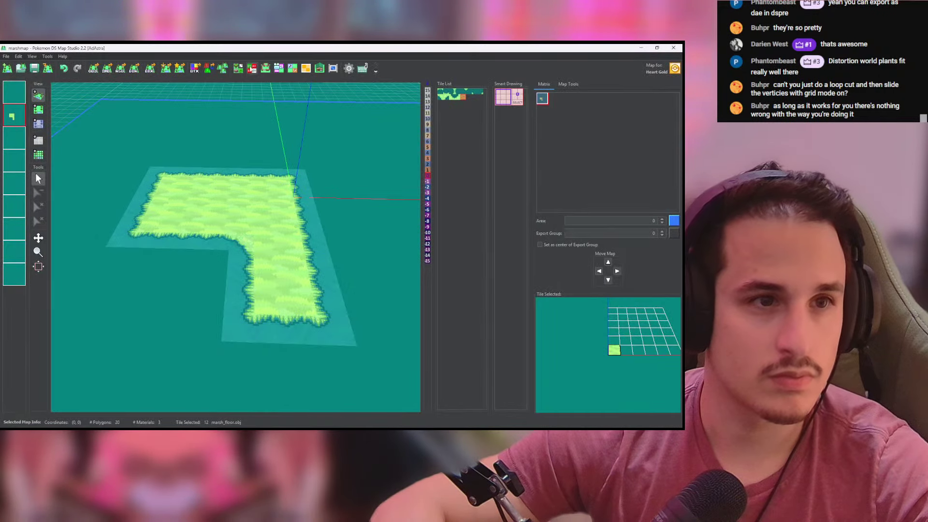
pyautogui.click(238, 69)
pyautogui.click(354, 153)
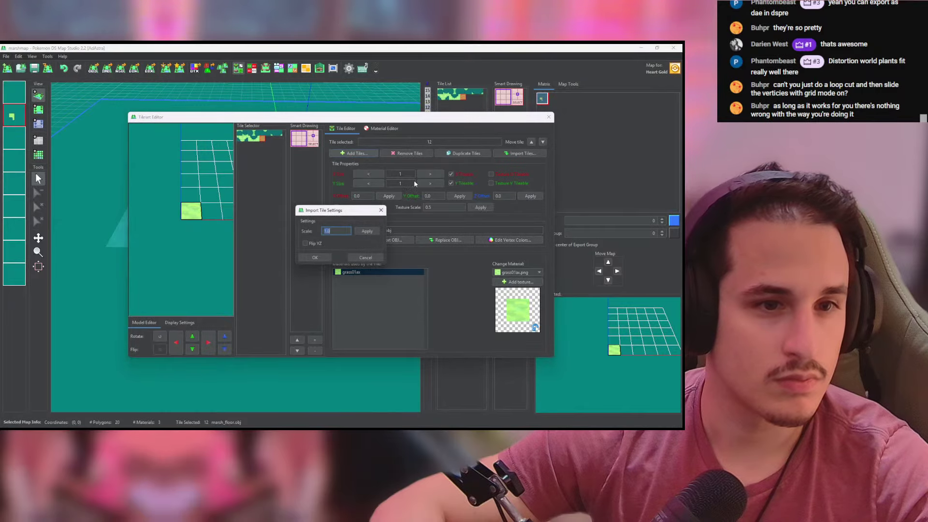
pyautogui.click(331, 257)
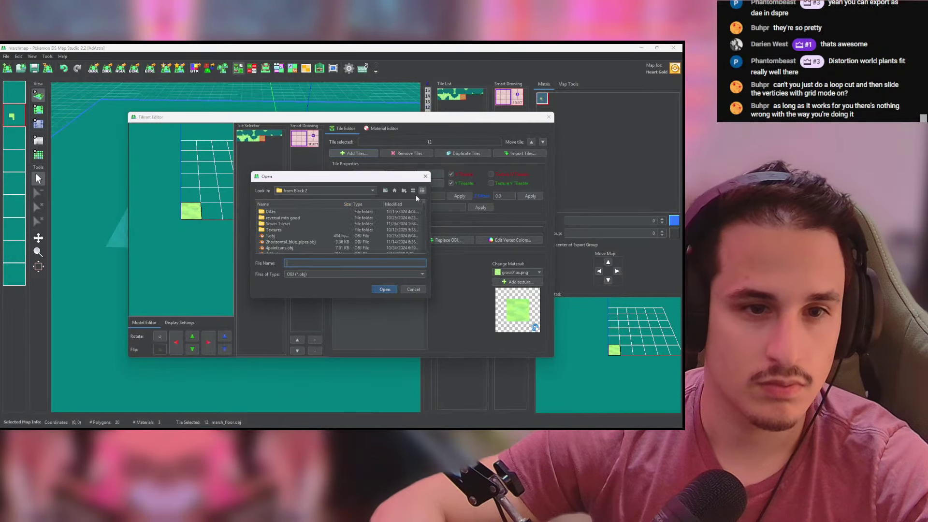
pyautogui.click(392, 206)
pyautogui.click(392, 206)
pyautogui.doubleClick(291, 212)
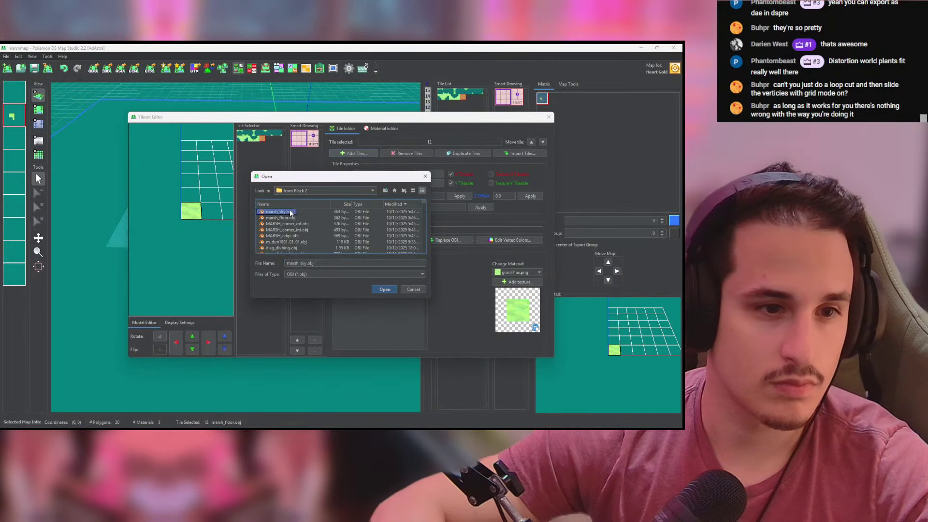
# Step: Make the marsh_sky tile tileable in X and Y with global texture mapping, and set its texture scale to 0.5
pyautogui.click(267, 139)
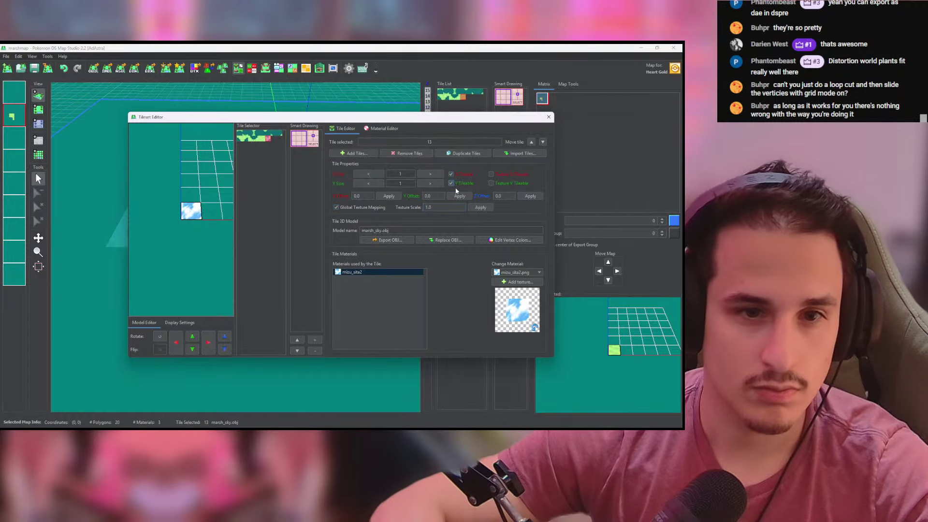
pyautogui.press('BackSpace')
pyautogui.press('BackSpace')
pyautogui.press('BackSpace')
pyautogui.write('0.5')
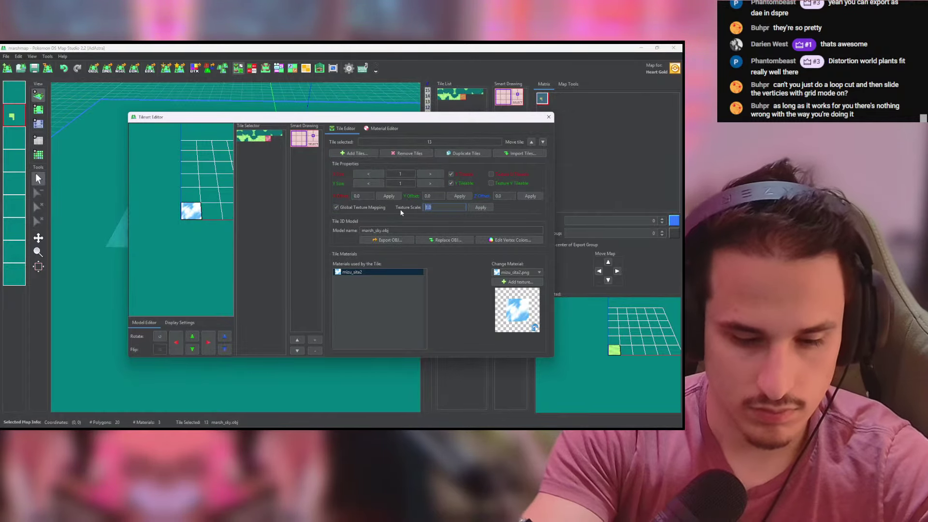
pyautogui.click(481, 207)
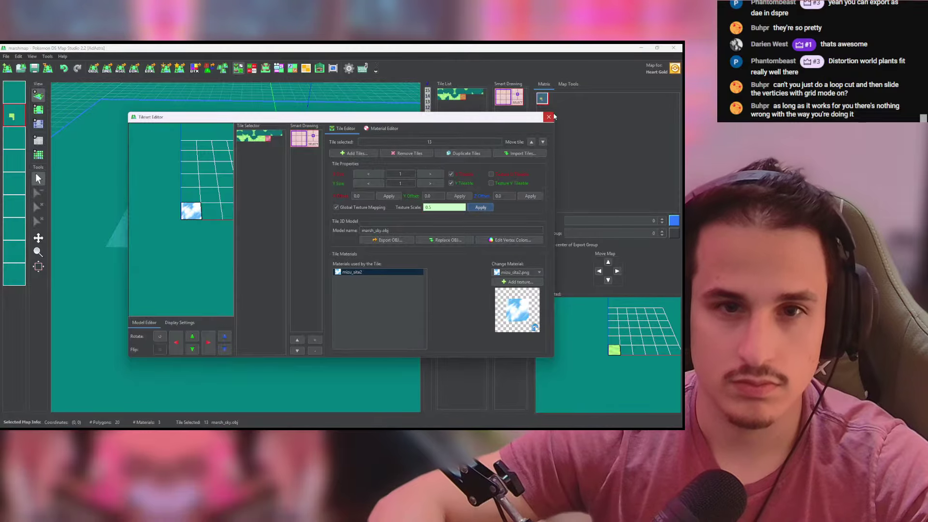
# Step: Paint and fill a rectangle of marsh_sky tiles, about 14 by 15 tiles, on the empty first layer around and under the grass
pyautogui.click(549, 117)
pyautogui.click(21, 96)
pyautogui.click(37, 109)
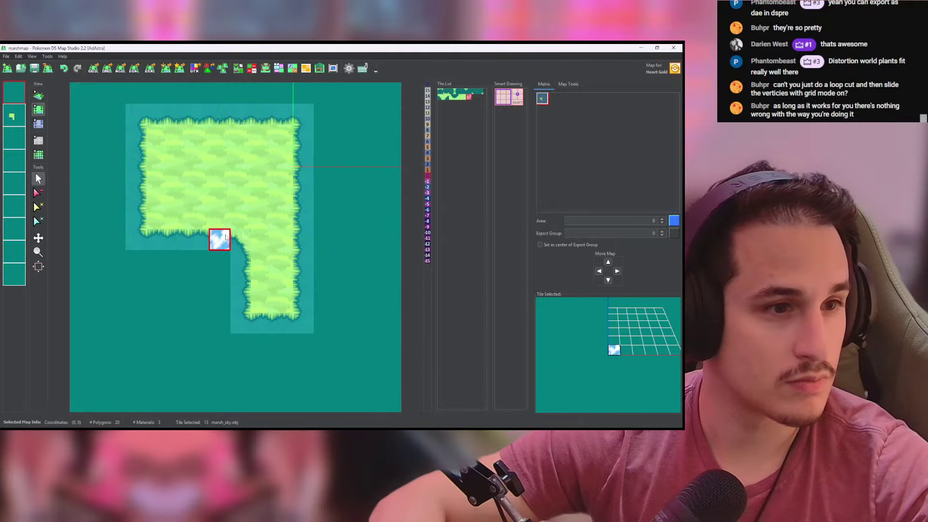
pyautogui.moveTo(146, 121)
pyautogui.mouseDown()
pyautogui.moveTo(304, 300)
pyautogui.moveTo(312, 166)
pyautogui.mouseUp()
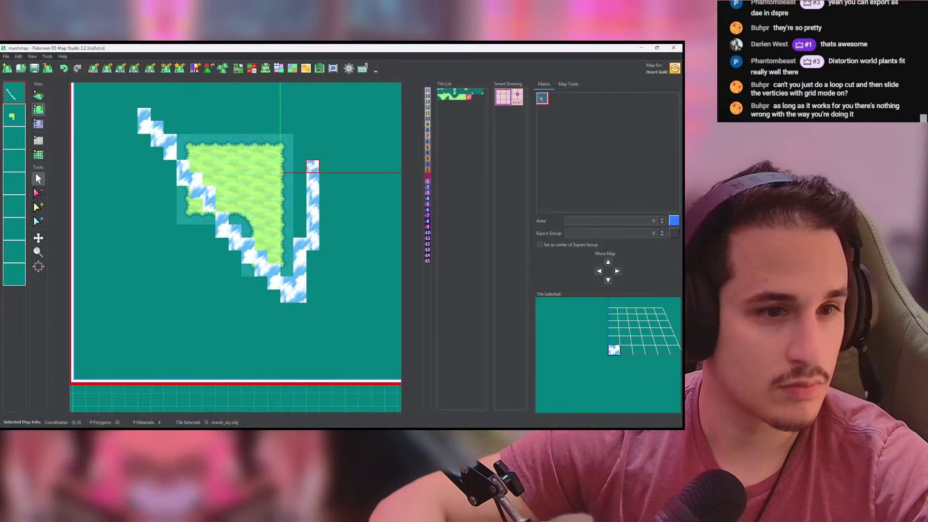
pyautogui.moveTo(311, 127); pyautogui.dragTo(179, 114)
pyautogui.moveTo(285, 117); pyautogui.dragTo(305, 216)
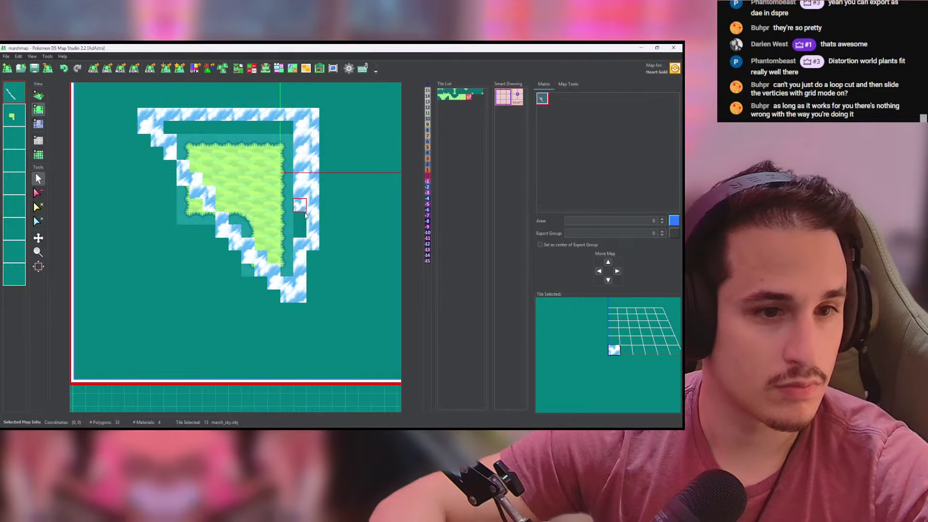
pyautogui.moveTo(314, 289)
pyautogui.mouseDown()
pyautogui.moveTo(144, 290)
pyautogui.moveTo(150, 141)
pyautogui.mouseUp()
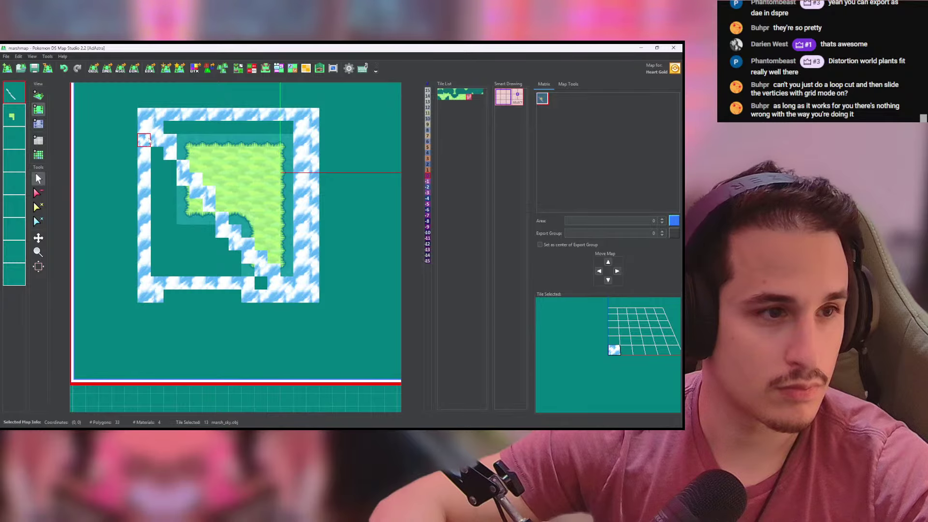
pyautogui.moveTo(153, 294); pyautogui.dragTo(247, 292)
pyautogui.middleClick(196, 243)
pyautogui.middleClick(227, 192)
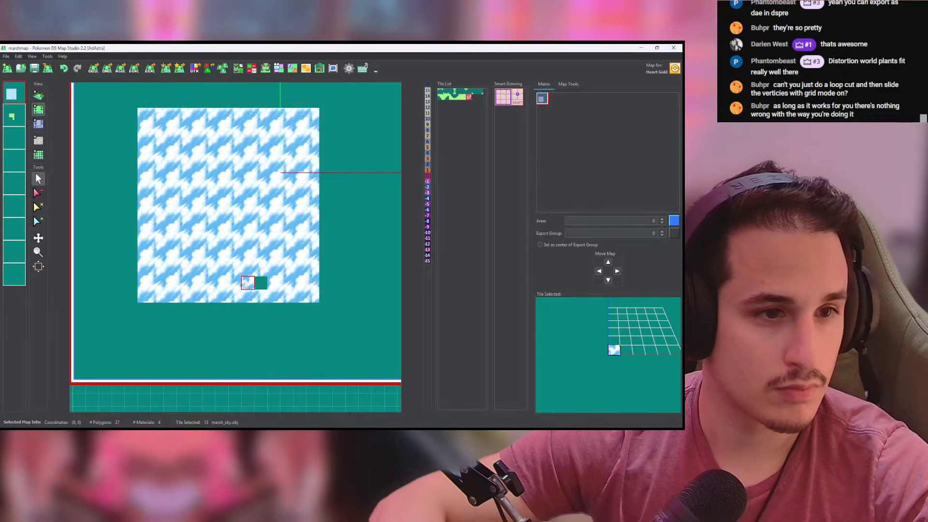
# Step: Set the whole sky layer's height to -2 and view the marsh map in 3D
pyautogui.click(38, 123)
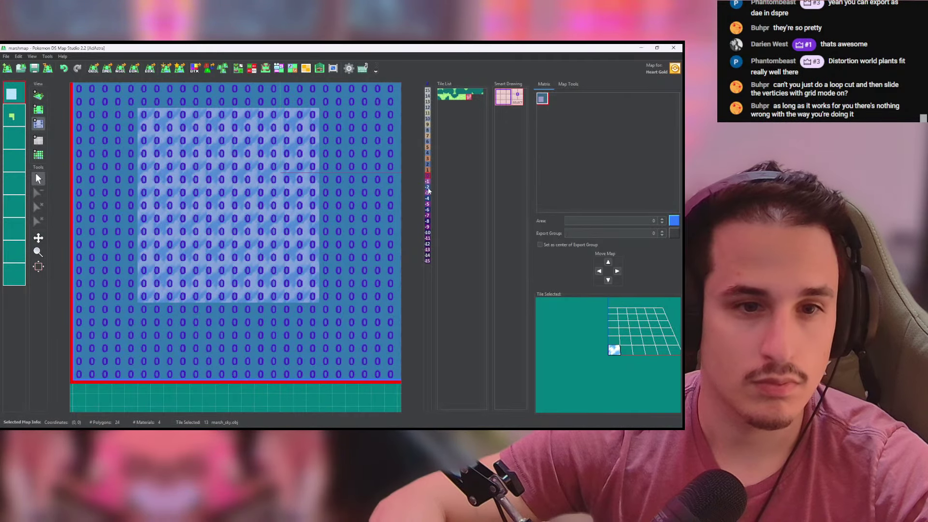
pyautogui.middleClick(275, 186)
pyautogui.click(39, 96)
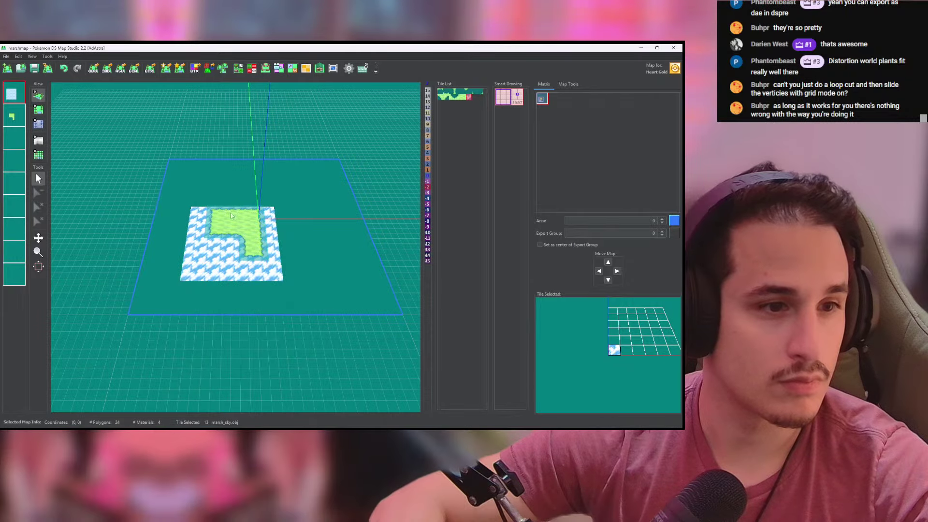
pyautogui.moveTo(252, 249)
pyautogui.mouseDown()
pyautogui.moveTo(248, 268)
pyautogui.moveTo(243, 262)
pyautogui.mouseUp()
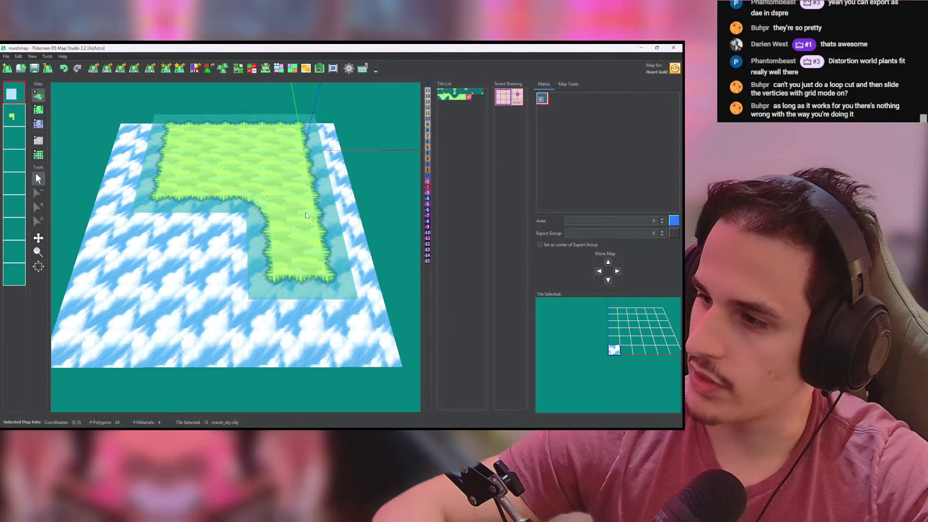
# Step: Inspect the marsh water in CTRMap Creative Studio, switch to Blender and undo the sky plane edits to restore the complete map
pyautogui.hotkey('alt', 'Tab')
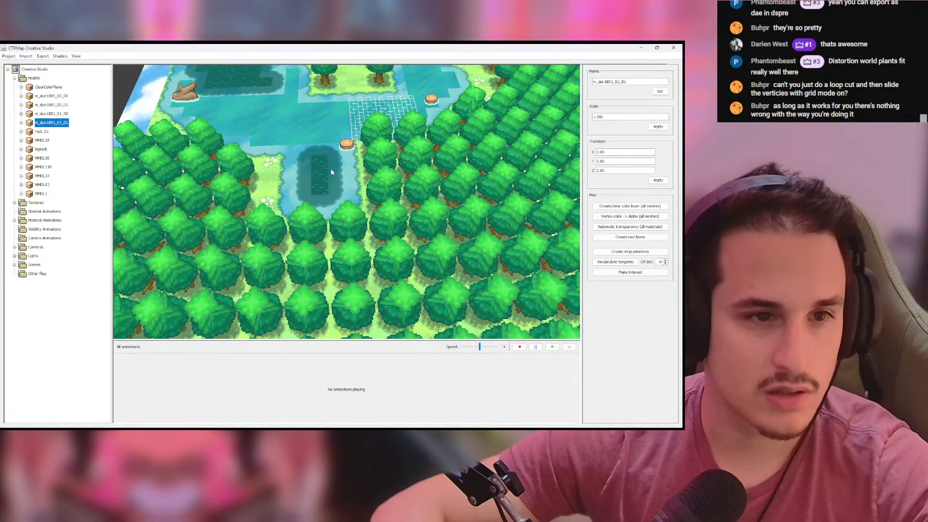
pyautogui.scroll(-10, 347, 193)
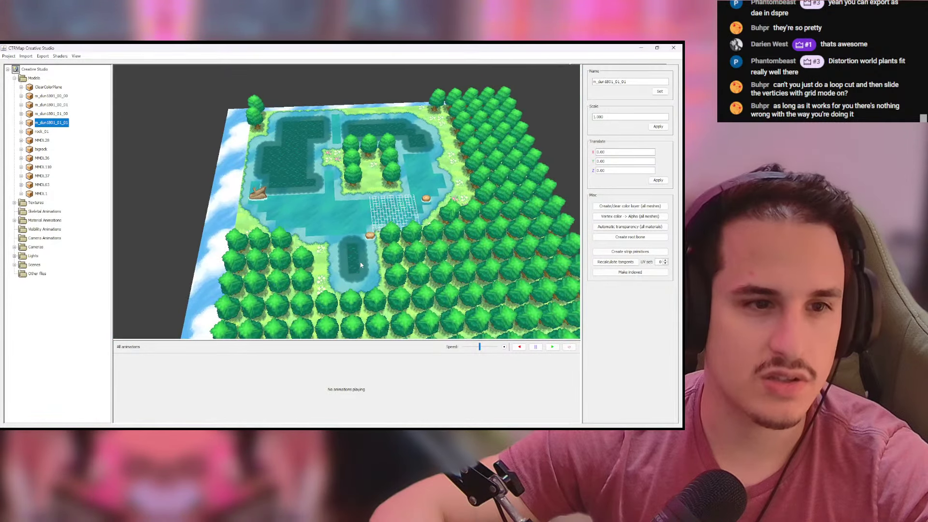
pyautogui.hotkey('alt', 'Tab')
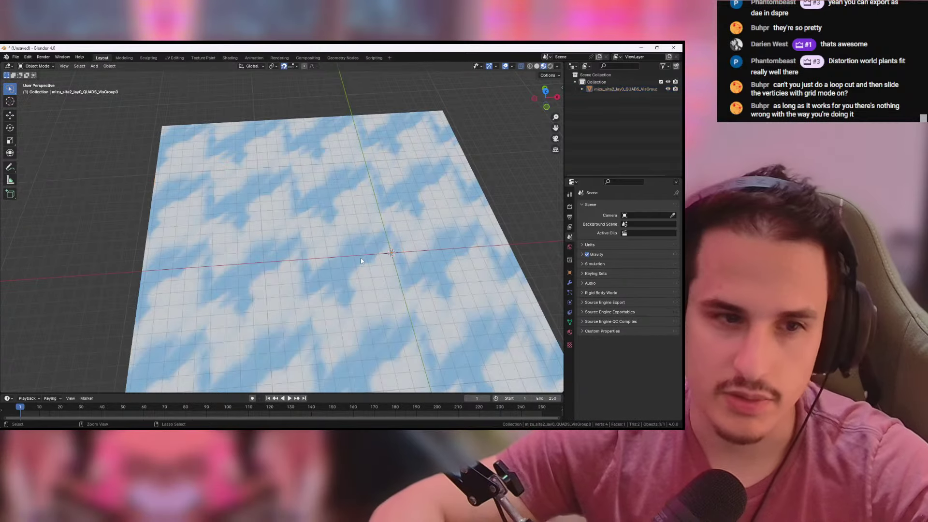
# Step: Delete every object except the marsh water surface mesh sp_marsh_lay0_QUADS_VisGroup0
pyautogui.click(314, 257)
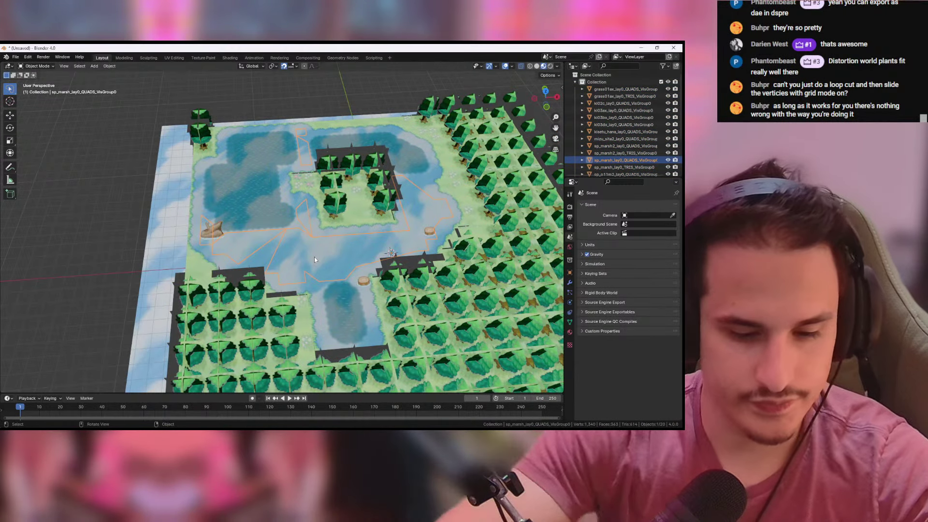
pyautogui.hotkey('ctrl', 'i')
pyautogui.press('Delete')
pyautogui.click(317, 264)
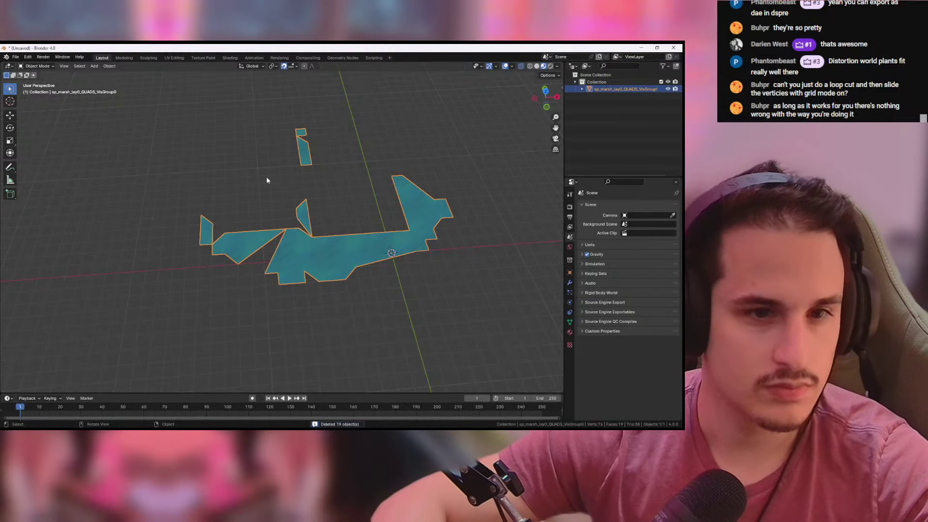
# Step: Add a 1 m plane at X 0.5 m, Y 0.5 m inside the marsh water surface mesh
pyautogui.moveTo(363, 229); pyautogui.dragTo(361, 248, button='middle')
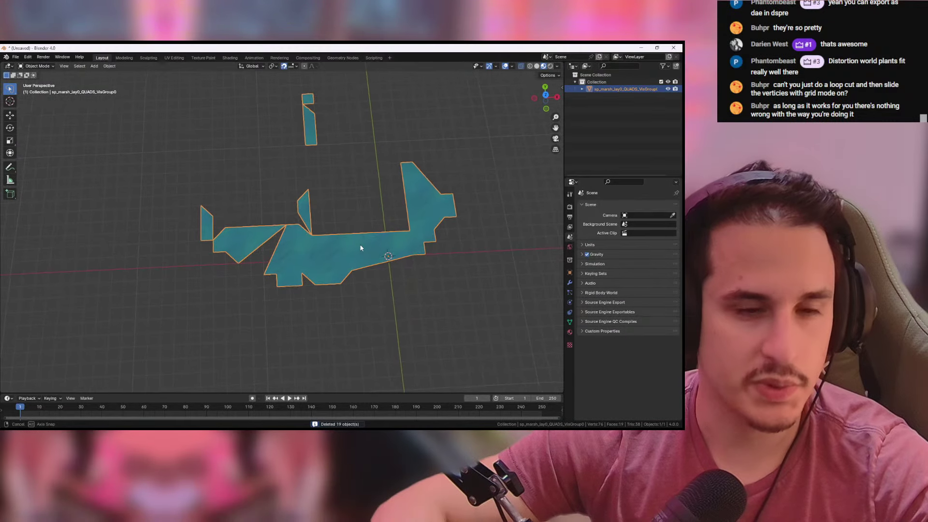
pyautogui.moveTo(345, 216); pyautogui.dragTo(334, 198, button='middle')
pyautogui.press('Tab')
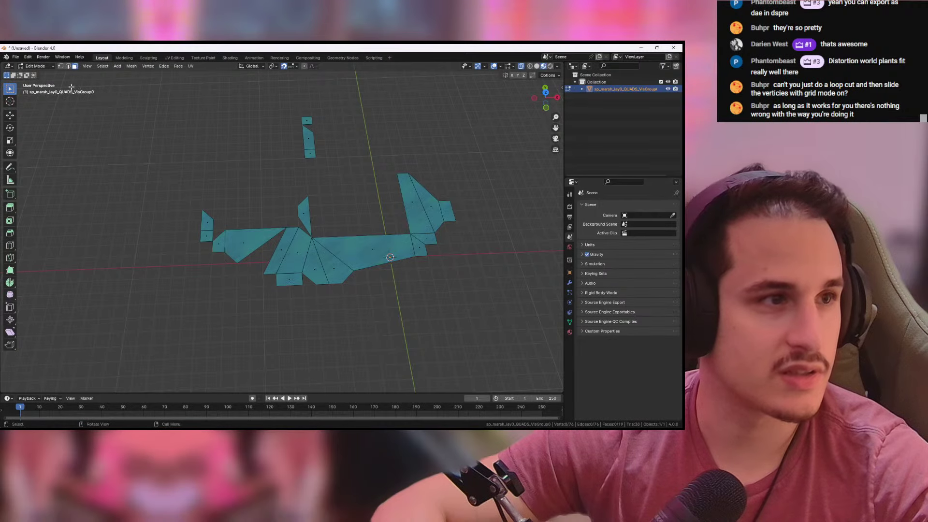
pyautogui.click(117, 66)
pyautogui.click(127, 74)
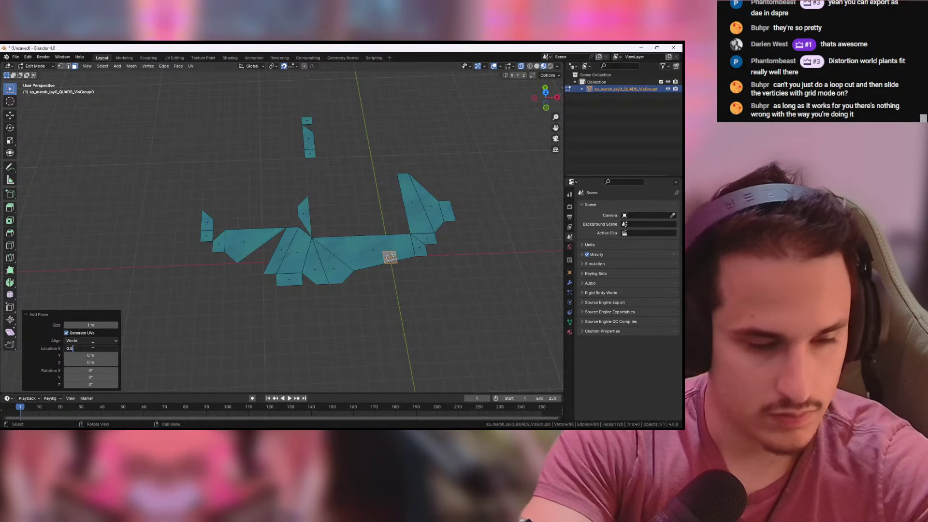
pyautogui.press('Tab')
pyautogui.write('0.5')
pyautogui.press('Return')
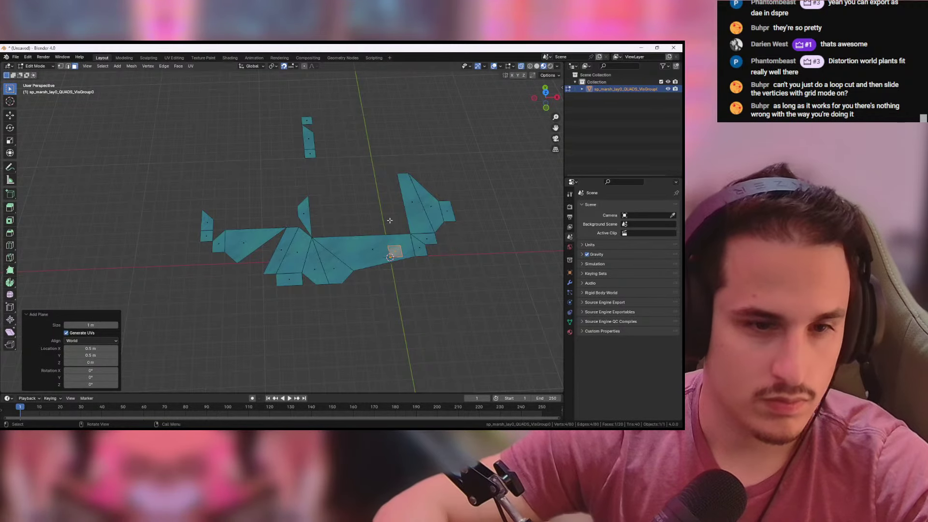
# Step: Delete all original marsh water faces, keeping only the 1 m plane
pyautogui.hotkey('ctrl', 'i')
pyautogui.press('x')
pyautogui.click(390, 220)
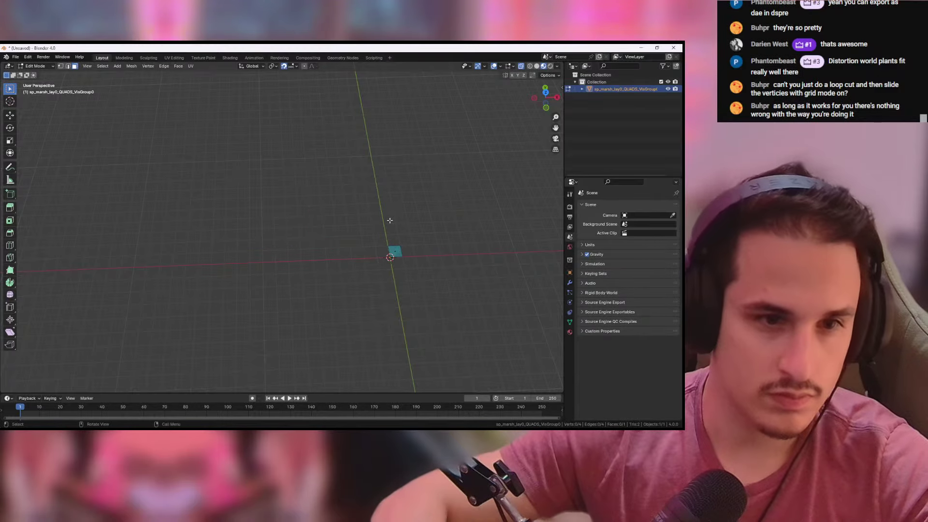
# Step: Export the marsh water plane as the Wavefront OBJ file marsh_transparent.obj in the from Black 2 folder
pyautogui.click(16, 57)
pyautogui.moveTo(49, 165)
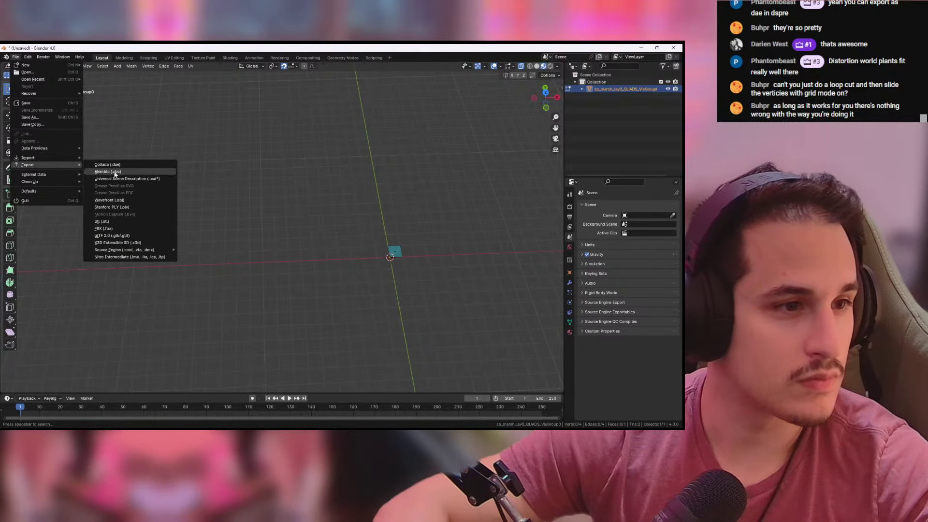
pyautogui.click(110, 200)
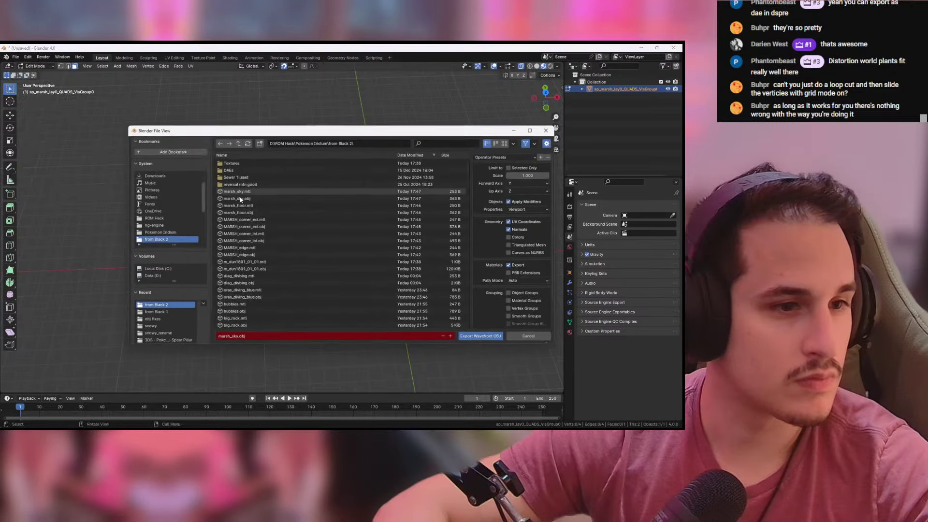
pyautogui.doubleClick(231, 337)
pyautogui.write('transparent')
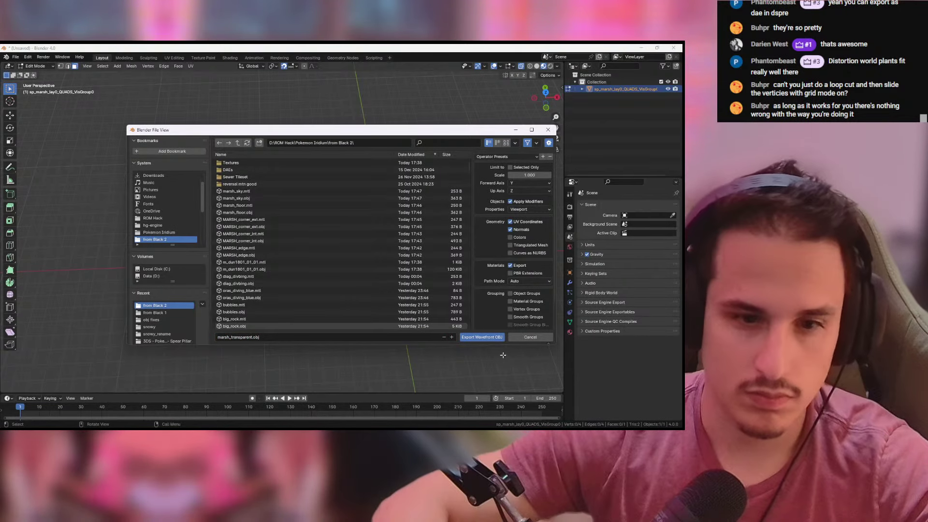
pyautogui.click(482, 337)
# Step: Switch to Pokemon DS Map Studio and add marsh_transparent.obj to the tileset, sorting the files by modification date
pyautogui.hotkey('alt', 'Tab')
pyautogui.hotkey('alt', 'Tab')
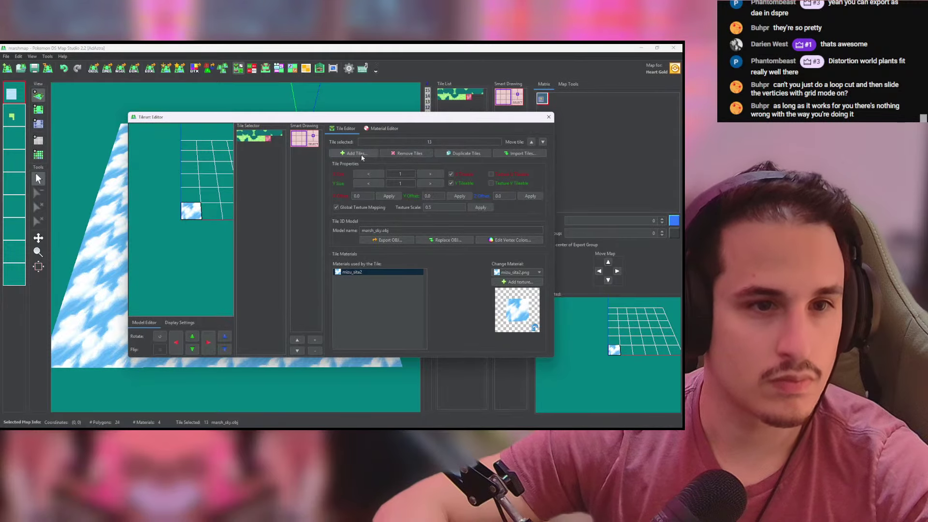
pyautogui.click(356, 153)
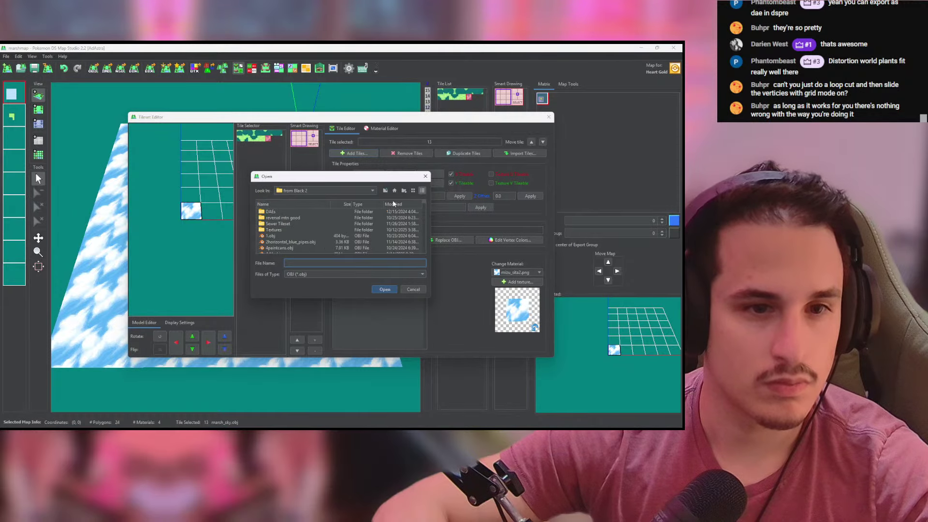
pyautogui.click(393, 203)
pyautogui.click(393, 203)
pyautogui.doubleClick(283, 211)
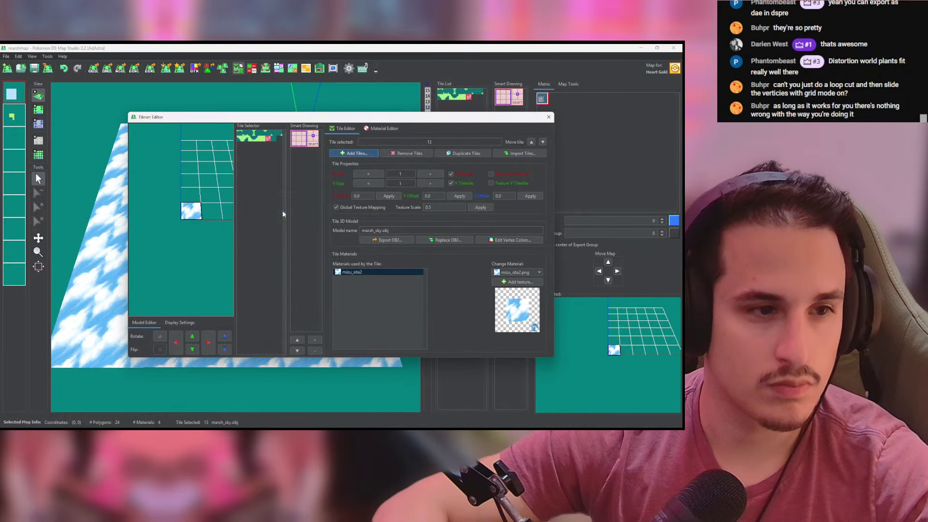
# Step: Select the marsh_transparent.obj tile and paint it over all the sky tiles surrounding the grass on the map's second layer
pyautogui.click(274, 138)
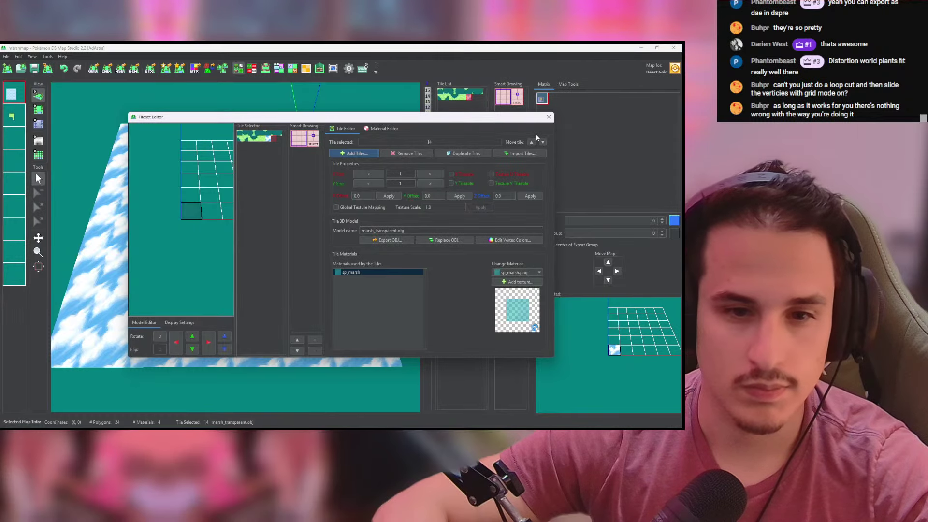
pyautogui.click(549, 117)
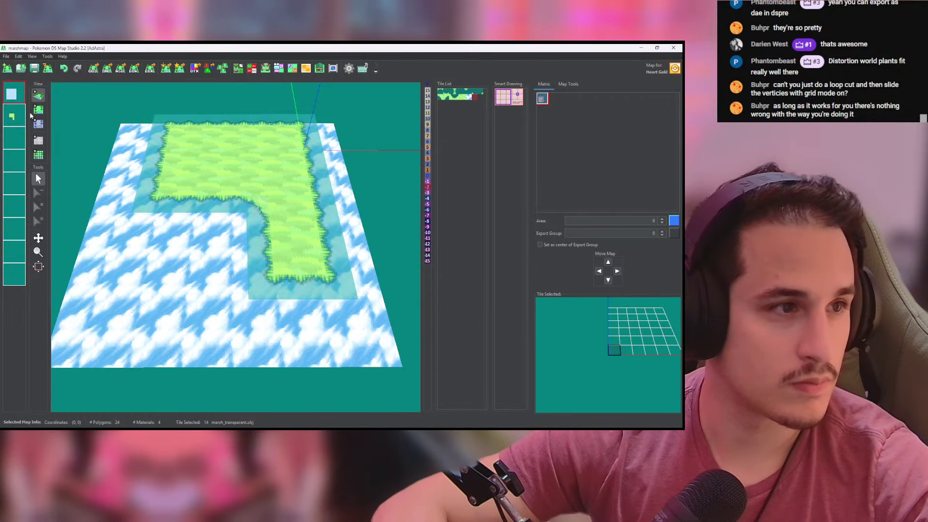
pyautogui.click(38, 109)
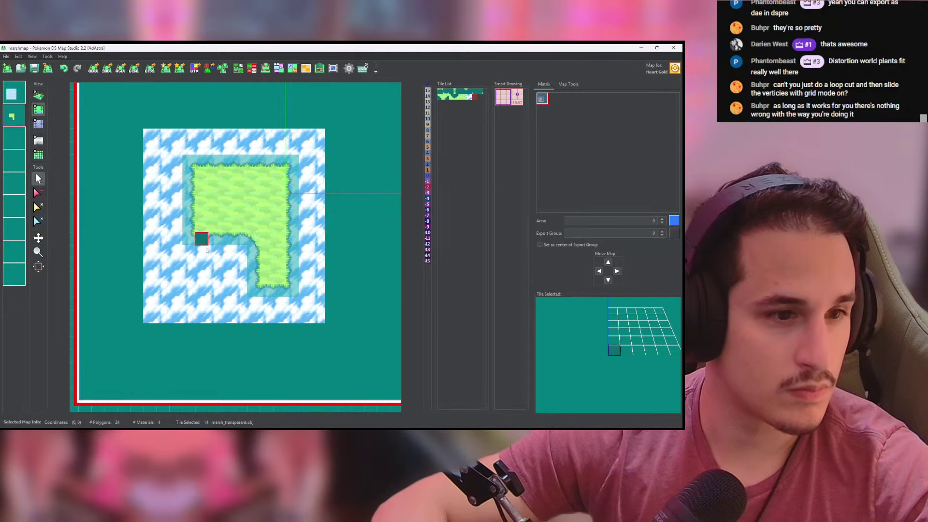
pyautogui.moveTo(195, 254)
pyautogui.mouseDown()
pyautogui.moveTo(189, 288)
pyautogui.moveTo(241, 276)
pyautogui.moveTo(211, 271)
pyautogui.moveTo(230, 283)
pyautogui.moveTo(185, 258)
pyautogui.mouseUp()
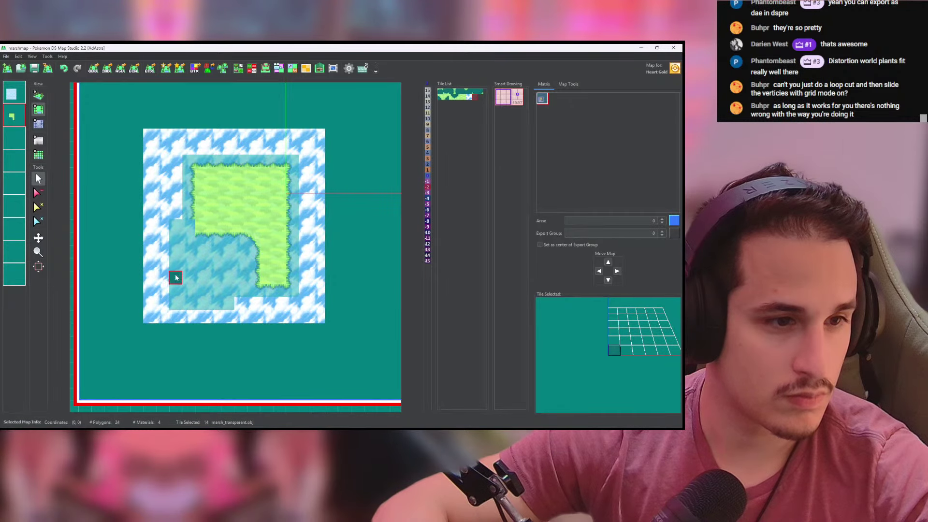
pyautogui.hotkey('ctrl', 'z')
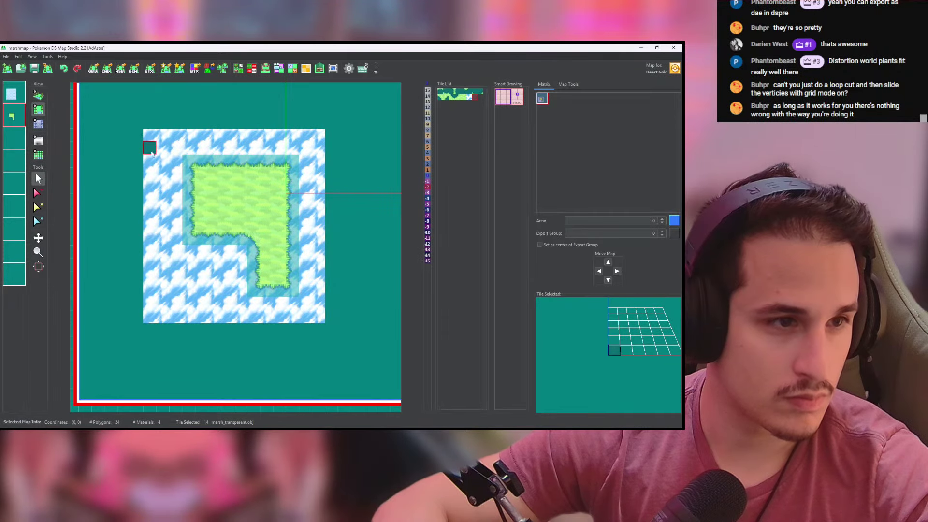
pyautogui.moveTo(151, 136)
pyautogui.mouseDown()
pyautogui.moveTo(301, 140)
pyautogui.moveTo(320, 254)
pyautogui.mouseUp()
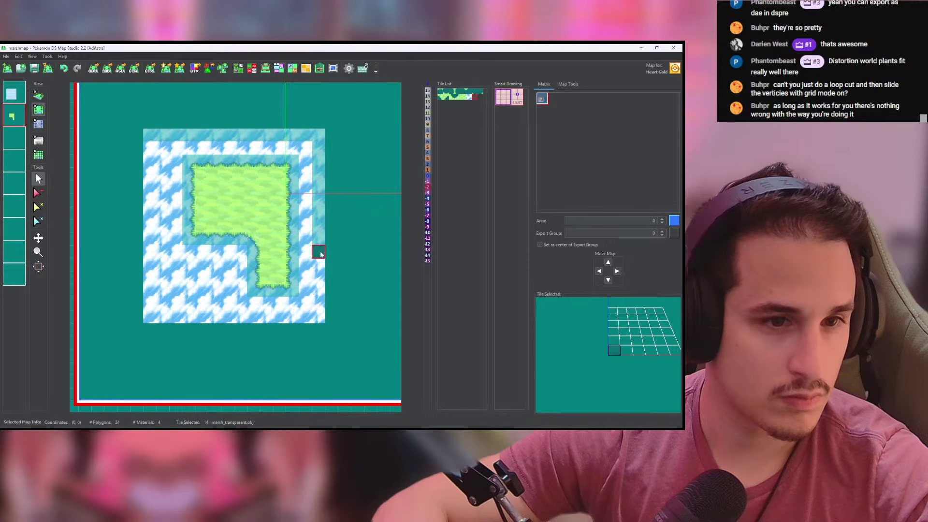
pyautogui.moveTo(321, 314)
pyautogui.mouseDown()
pyautogui.moveTo(218, 314)
pyautogui.moveTo(150, 259)
pyautogui.moveTo(157, 173)
pyautogui.mouseUp()
pyautogui.middleClick(162, 174)
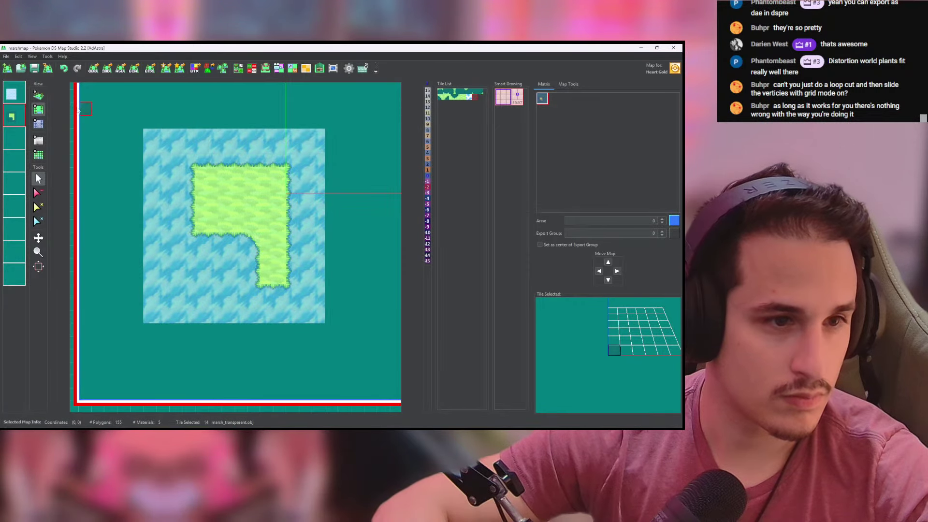
# Step: Inspect the layered water and sky up close in the 3D view and save the map
pyautogui.click(39, 95)
pyautogui.scroll(7, 243, 228)
pyautogui.moveTo(243, 227)
pyautogui.mouseDown()
pyautogui.moveTo(252, 309)
pyautogui.moveTo(245, 235)
pyautogui.mouseUp()
pyautogui.moveTo(245, 233)
pyautogui.mouseDown()
pyautogui.moveTo(247, 271)
pyautogui.moveTo(244, 235)
pyautogui.mouseUp()
pyautogui.click(35, 70)
# Step: Switch to Blender and undo the recent marsh water plane edits to restore the complete original marsh scene
pyautogui.hotkey('alt', 'Tab')
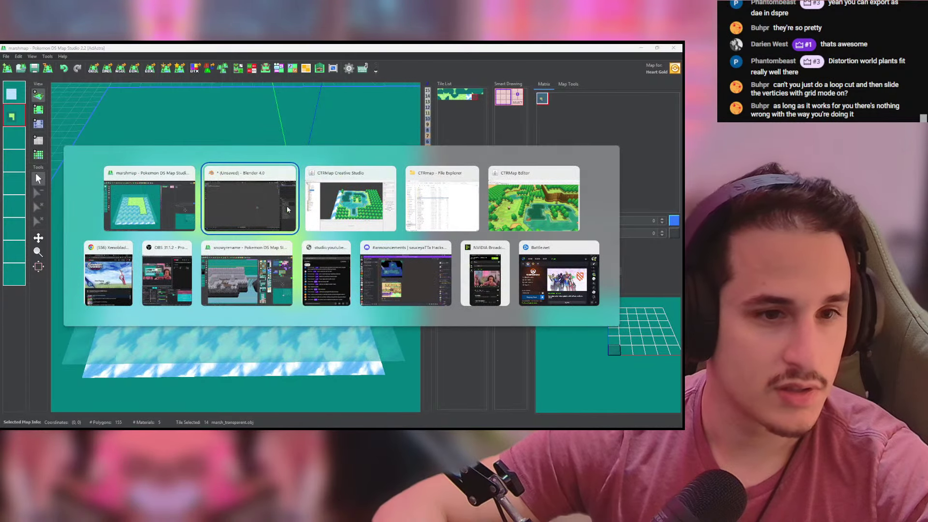
pyautogui.hotkey('alt', 'Tab')
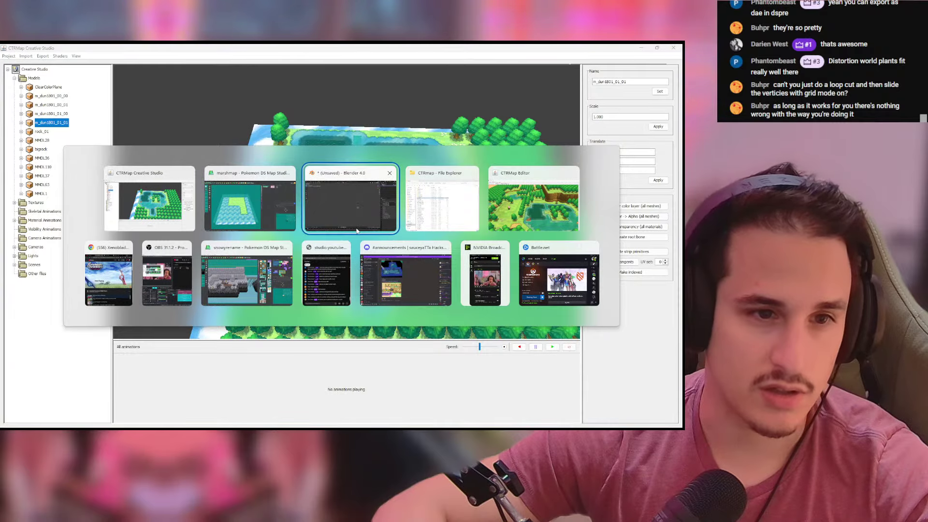
pyautogui.hotkey('ctrl', 'z')
pyautogui.hotkey('ctrl', 'z')
pyautogui.hotkey('ctrl', 'z')
pyautogui.hotkey('ctrl', 'z')
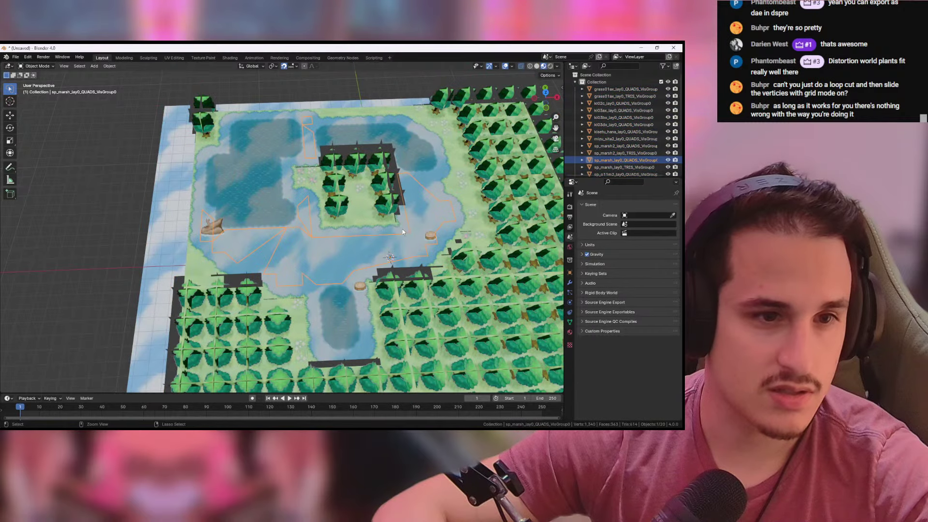
# Step: Delete every object in the scene except the dark-water mesh sp_marsh2_lay0_QUADS_VisGroup0
pyautogui.click(261, 207)
pyautogui.keyDown('shift'); pyautogui.moveTo(280, 209); pyautogui.dragTo(307, 261, button='middle'); pyautogui.keyUp('shift')
pyautogui.scroll(4, 310, 263)
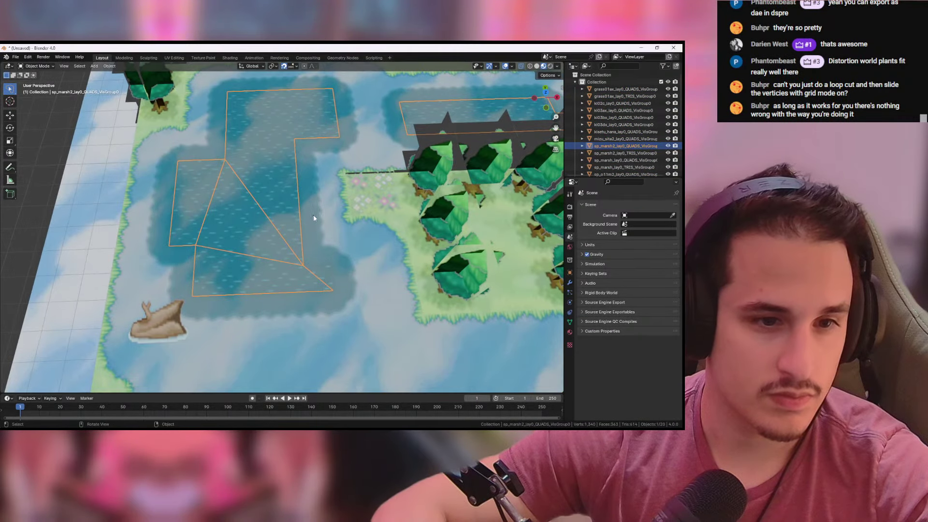
pyautogui.hotkey('ctrl', 'i')
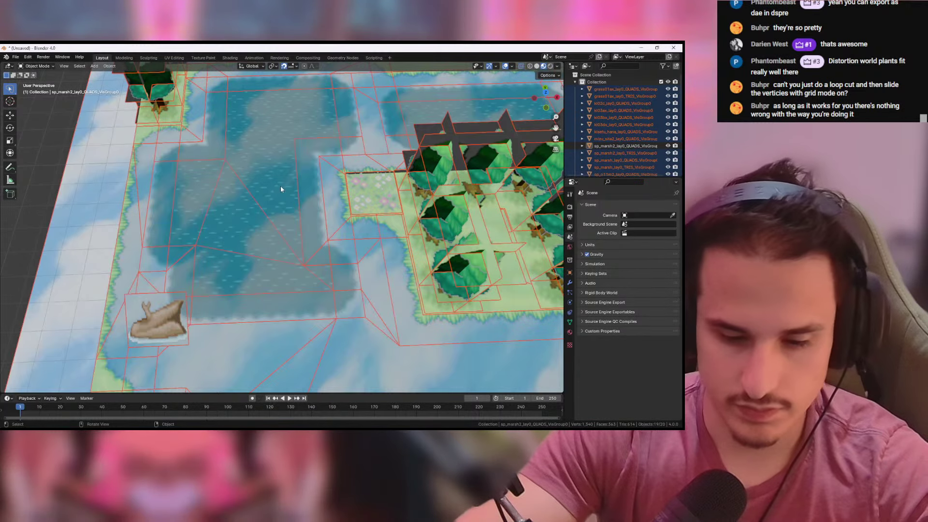
pyautogui.press('Delete')
pyautogui.click(283, 189)
pyautogui.scroll(-5, 389, 208)
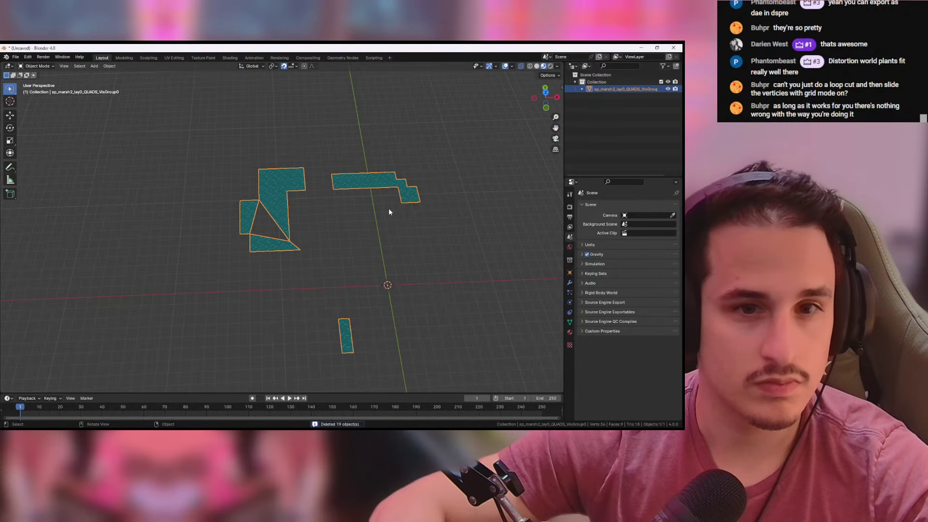
# Step: Add a plane to the dark-water mesh in Edit Mode and set its size to 0.5 m
pyautogui.press('Tab')
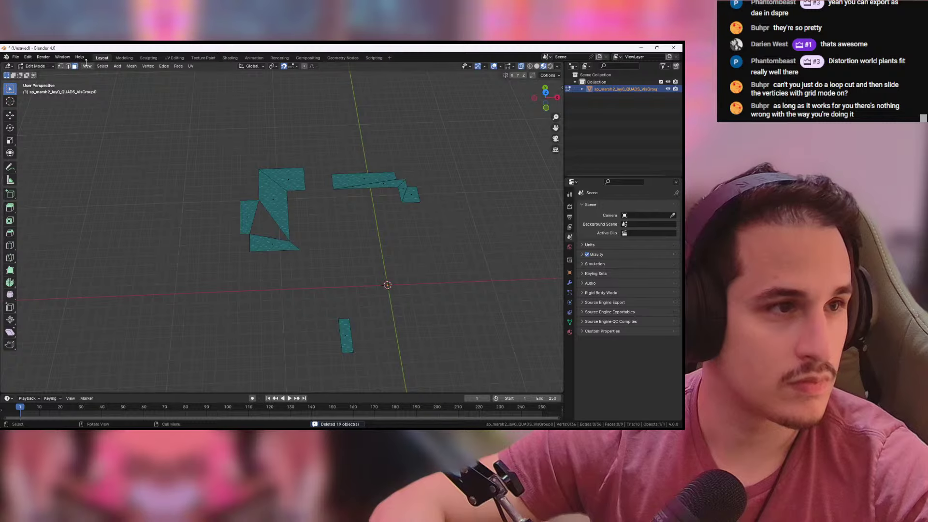
pyautogui.click(122, 65)
pyautogui.click(131, 73)
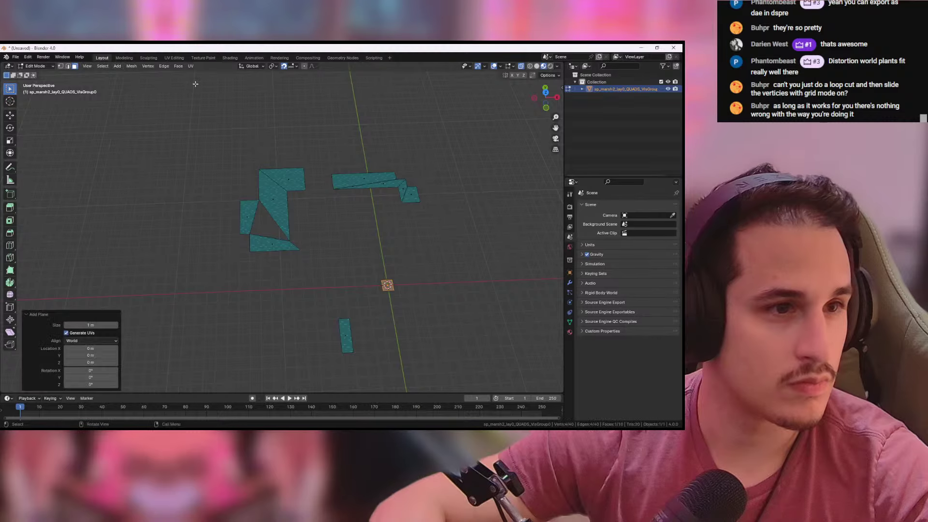
pyautogui.click(89, 325)
pyautogui.write('0.5')
pyautogui.press('Tab')
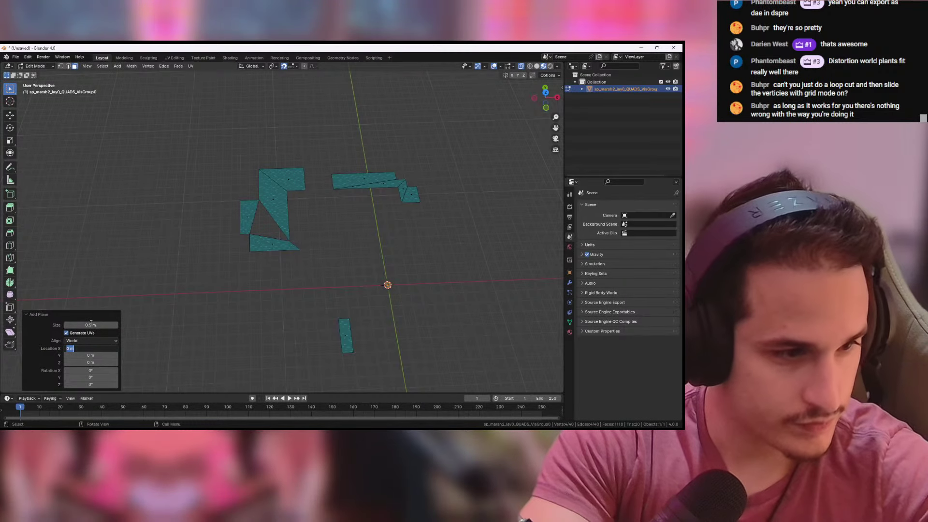
# Step: Set the new plane's size to 1 m and its location to X 0.5 m and Y 0.5 m
pyautogui.click(91, 325)
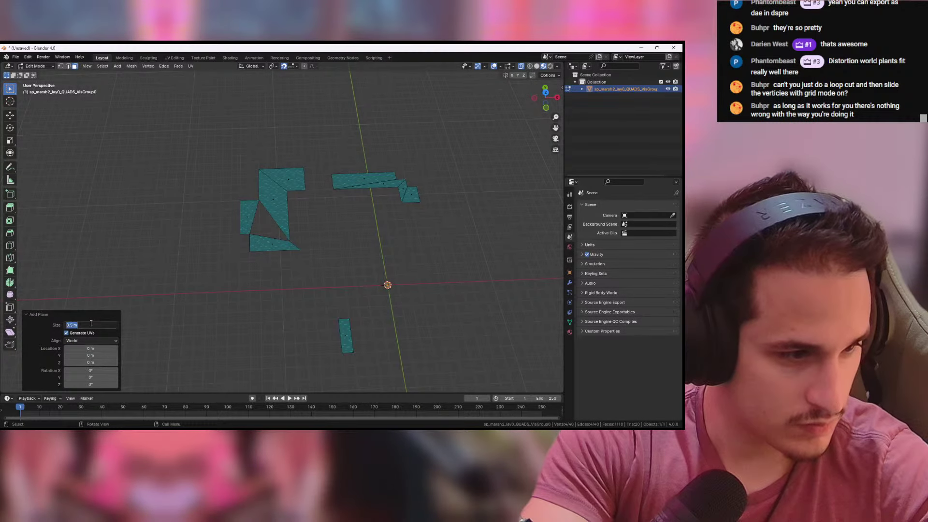
pyautogui.write('1')
pyautogui.press('Tab')
pyautogui.write('0.5')
pyautogui.press('Tab')
pyautogui.write('0.5')
pyautogui.press('Return')
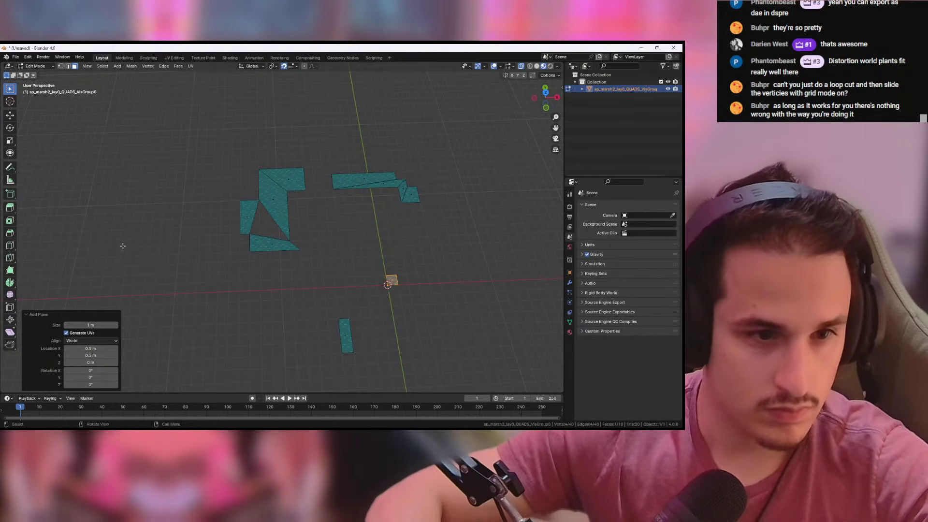
# Step: Delete all original dark-water faces, keeping only the new plane at the origin
pyautogui.click(225, 261)
pyautogui.click(392, 280)
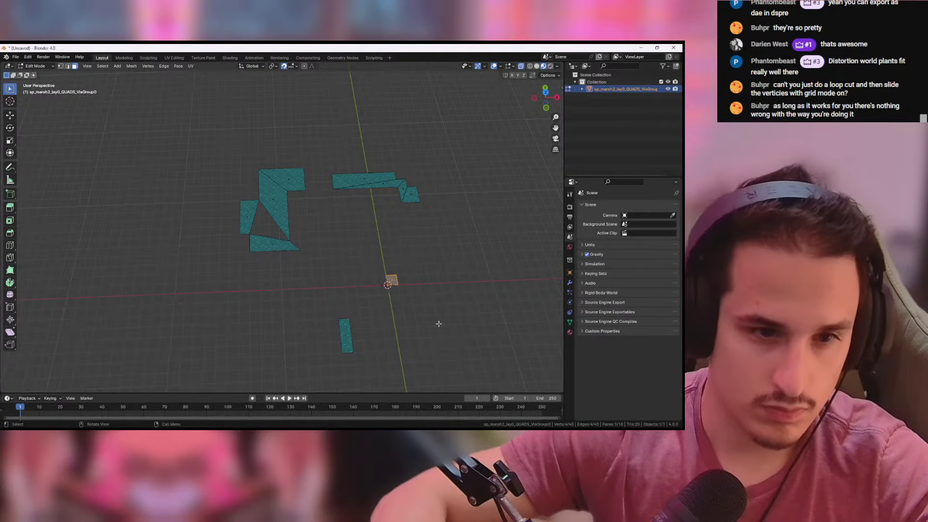
pyautogui.hotkey('ctrl', 'i')
pyautogui.press('x')
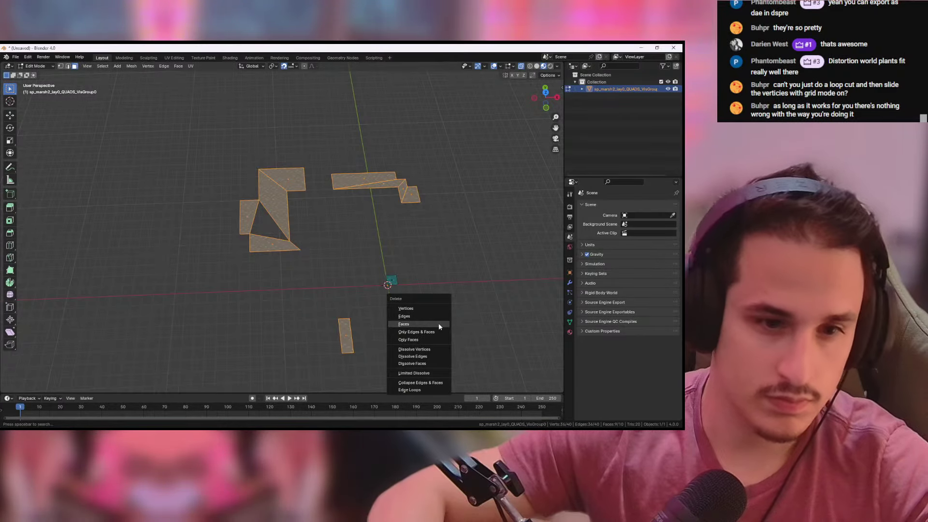
pyautogui.click(439, 324)
# Step: Export the plane as a Wavefront OBJ named marsh_darker.obj in the from Black 2 folder
pyautogui.click(16, 56)
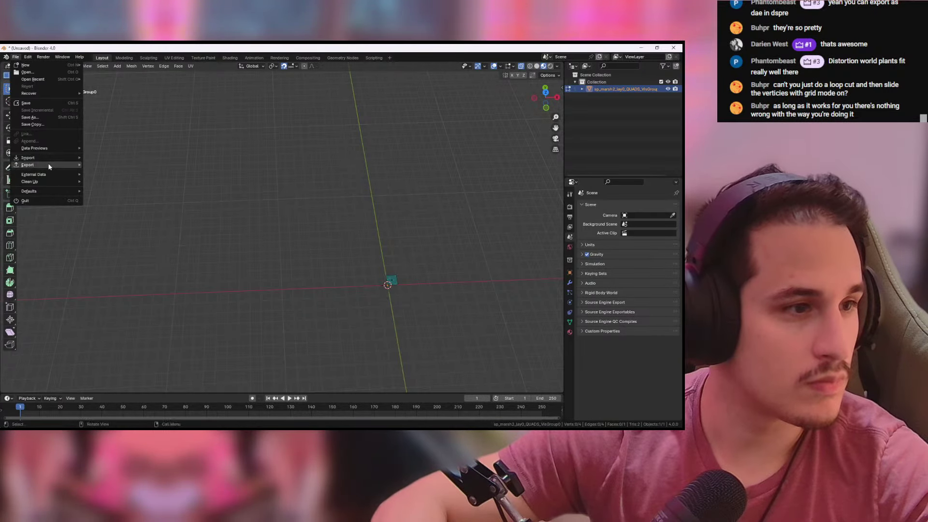
pyautogui.moveTo(49, 165)
pyautogui.click(166, 199)
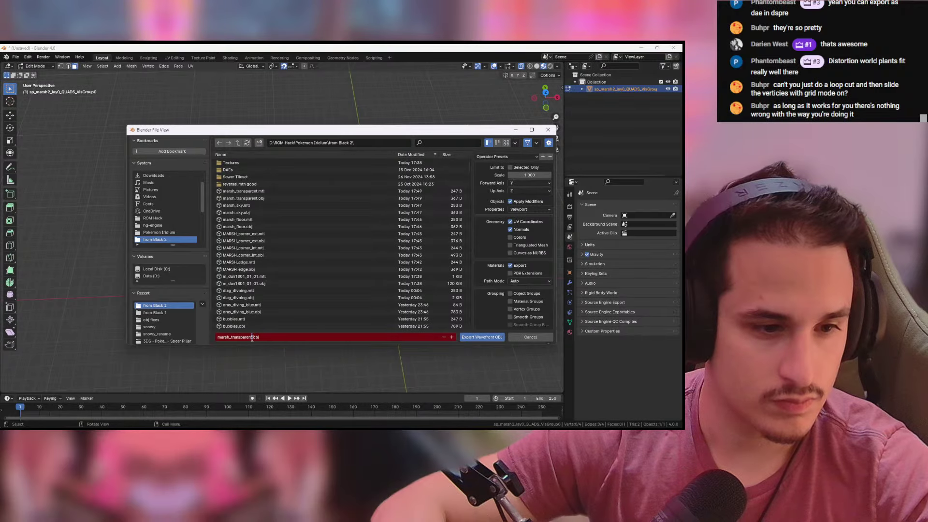
pyautogui.moveTo(302, 134); pyautogui.dragTo(272, 113)
pyautogui.write('darker')
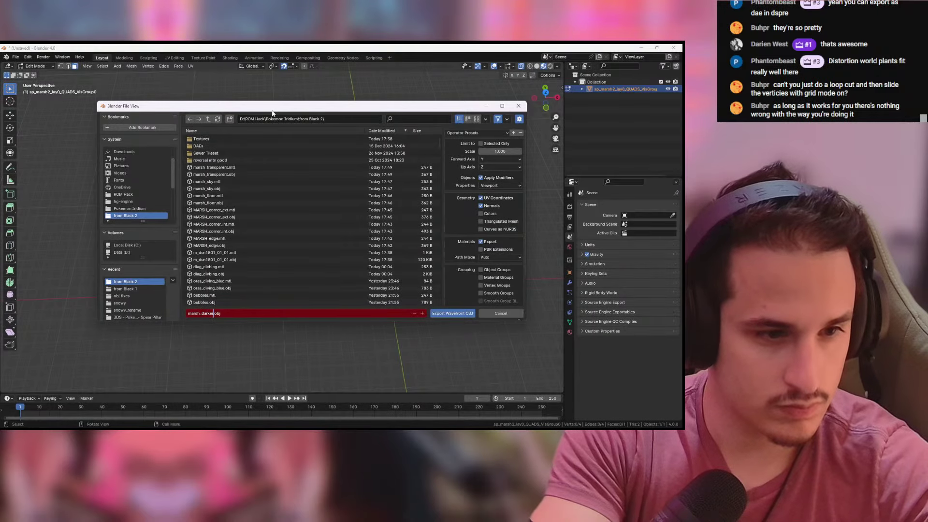
pyautogui.press('Return')
pyautogui.click(457, 313)
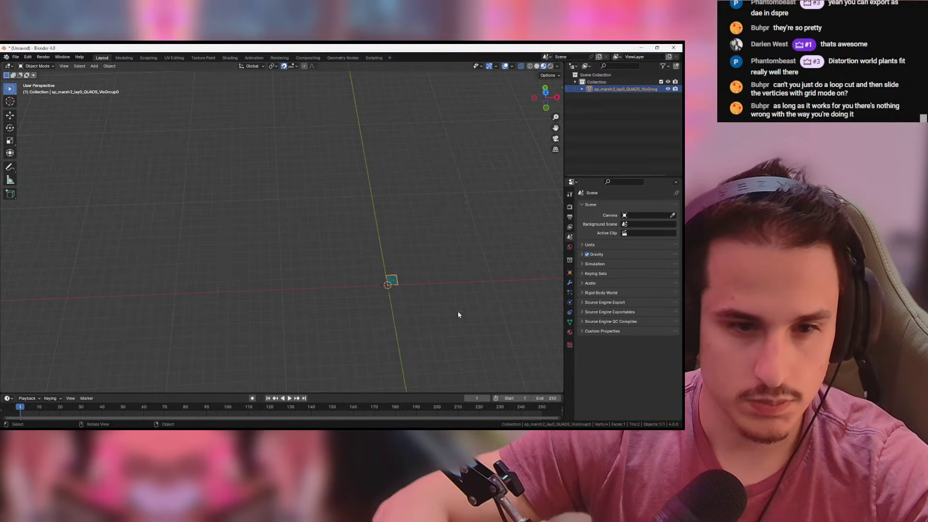
# Step: Switch to Pokemon DS Map Studio and add marsh_darker.obj as a new tile in the tileset
pyautogui.hotkey('alt', 'Tab')
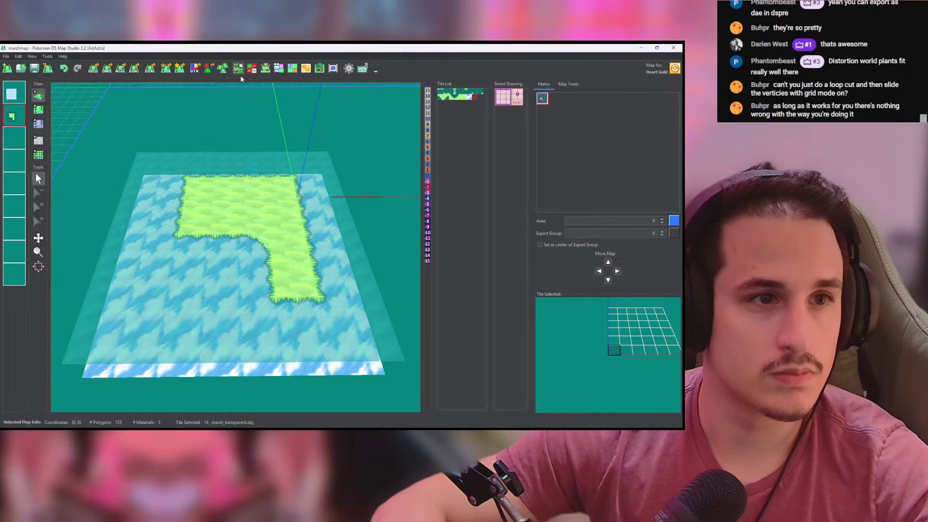
pyautogui.click(238, 70)
pyautogui.click(345, 154)
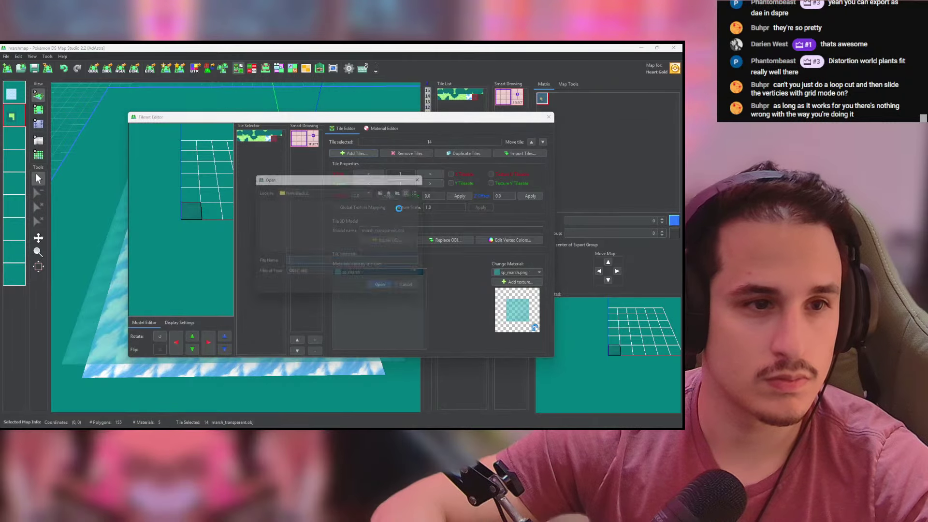
pyautogui.click(389, 206)
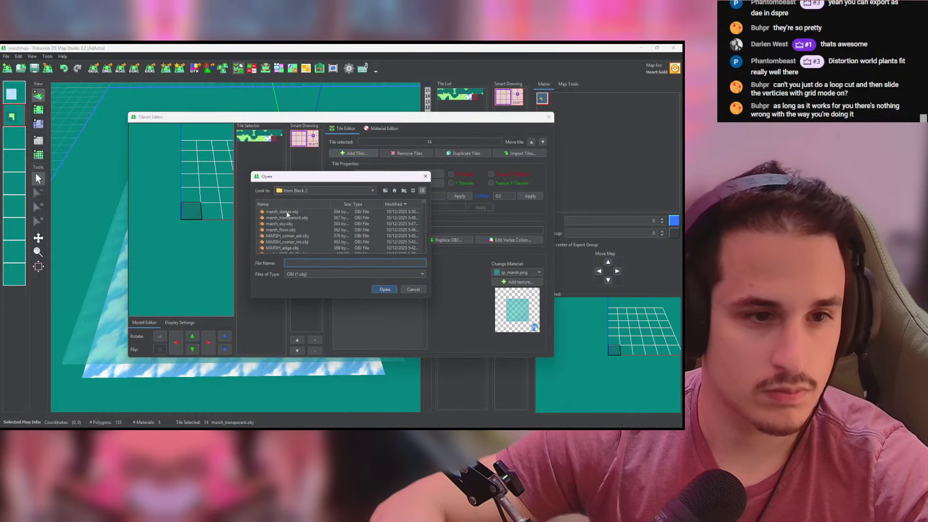
pyautogui.doubleClick(287, 214)
pyautogui.click(281, 142)
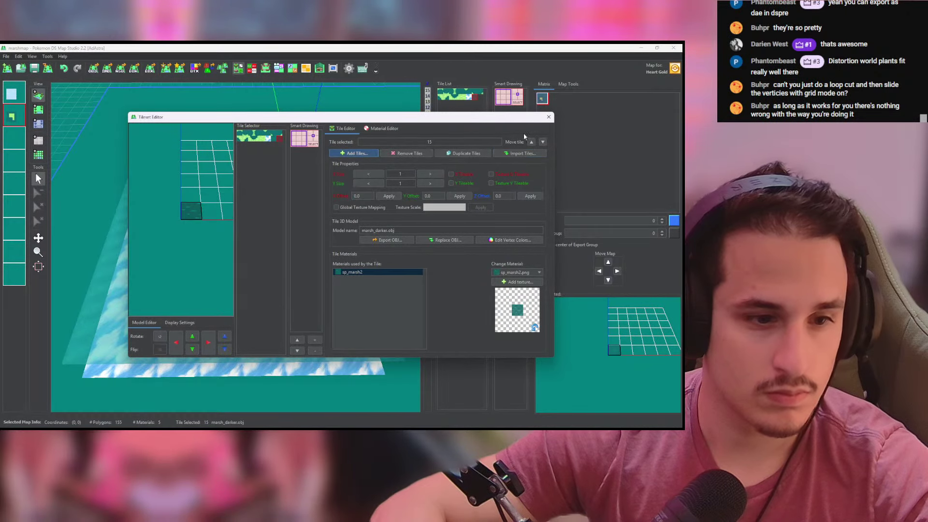
pyautogui.click(549, 117)
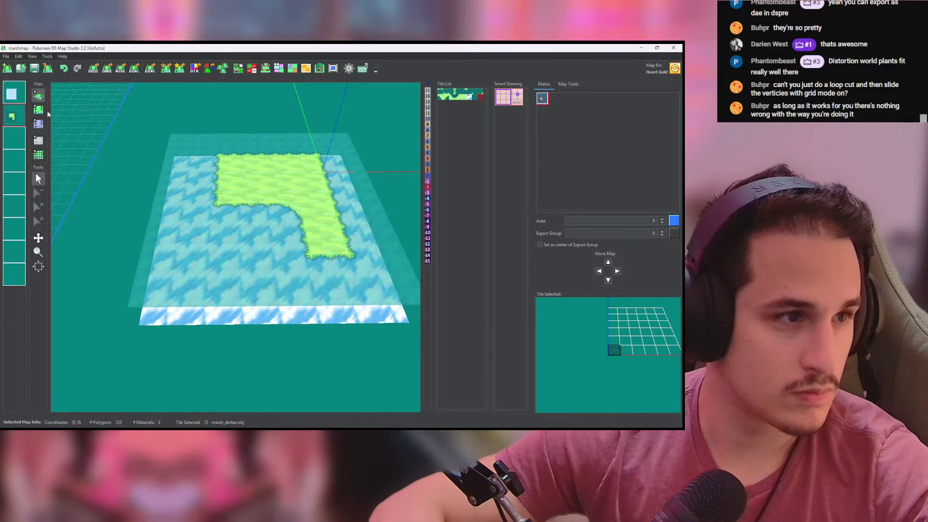
# Step: Paint a three-by-three block of the marsh_darker tile on the water below the grass and return to the 3D view
pyautogui.click(39, 109)
pyautogui.scroll(5, 235, 267)
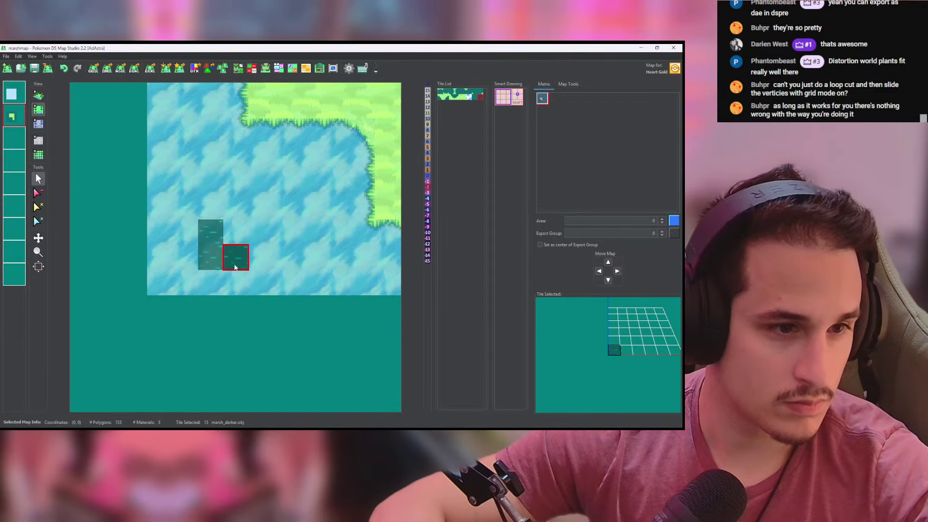
pyautogui.moveTo(235, 267); pyautogui.dragTo(210, 205)
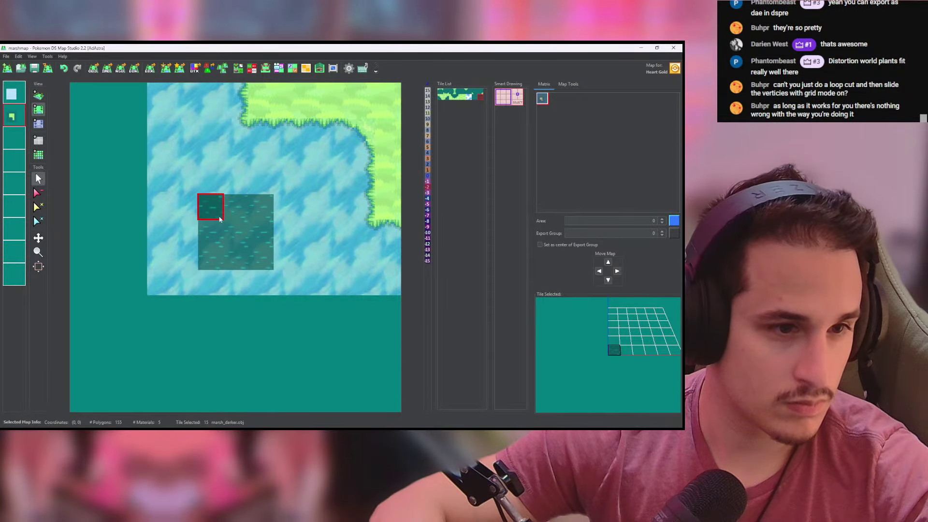
pyautogui.click(43, 99)
# Step: Switch to CTRMap Creative Studio and examine the borders around the dark water in the original marsh map
pyautogui.hotkey('alt', 'Tab')
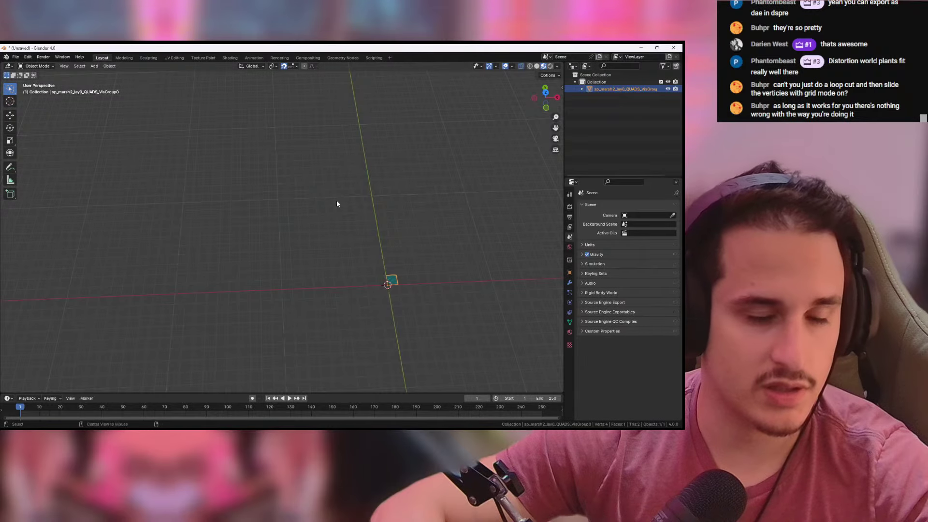
pyautogui.hotkey('alt', 'Tab')
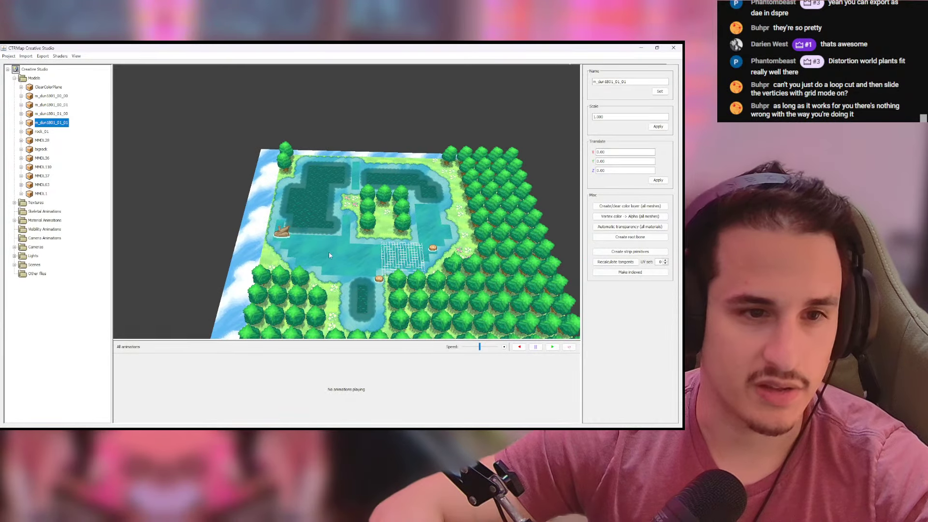
pyautogui.scroll(8, 329, 255)
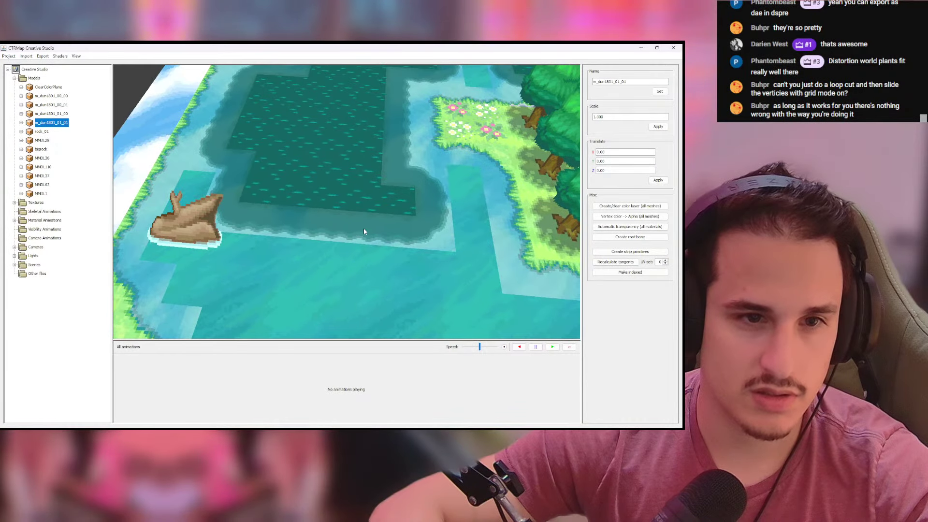
pyautogui.scroll(2, 363, 231)
# Step: Switch back to Blender and undo the plane and deletion edits until the full marsh map is restored
pyautogui.hotkey('alt', 'Tab')
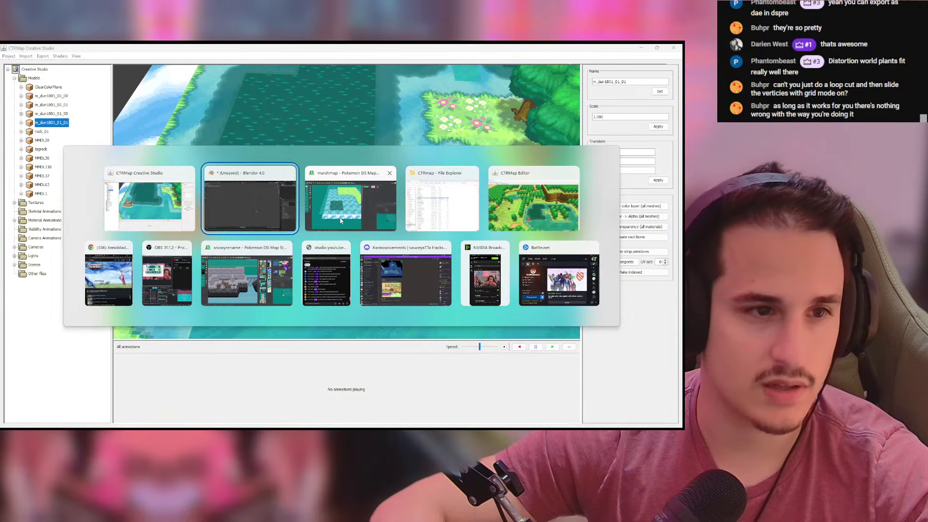
pyautogui.press('Tab')
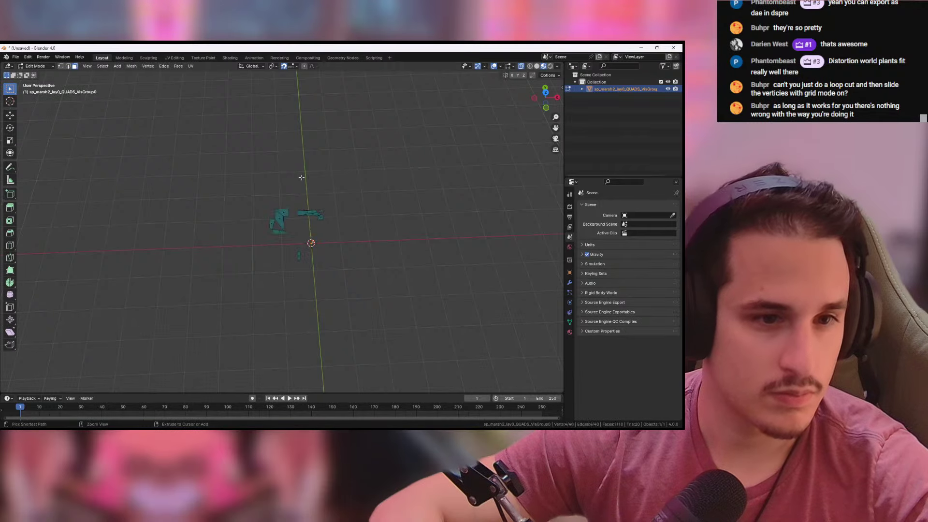
pyautogui.hotkey('ctrl', 'z')
pyautogui.hotkey('ctrl', 'z')
pyautogui.hotkey('ctrl', 'z')
pyautogui.scroll(8, 304, 217)
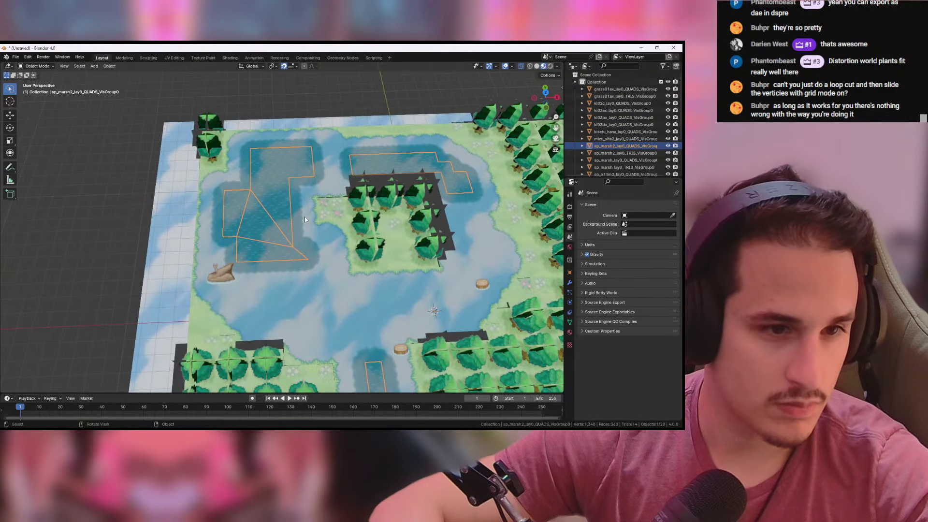
# Step: Delete every object except the three sp_o11m4 and sp_o11m5 meshes that border the dark water
pyautogui.click(299, 203)
pyautogui.keyDown('shift'); pyautogui.click(307, 245); pyautogui.keyUp('shift')
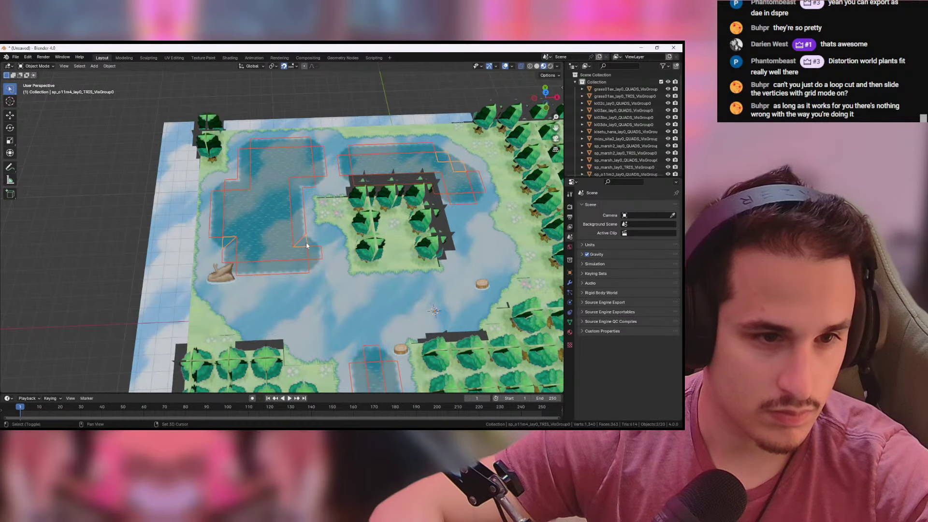
pyautogui.hotkey('ctrl', 'i')
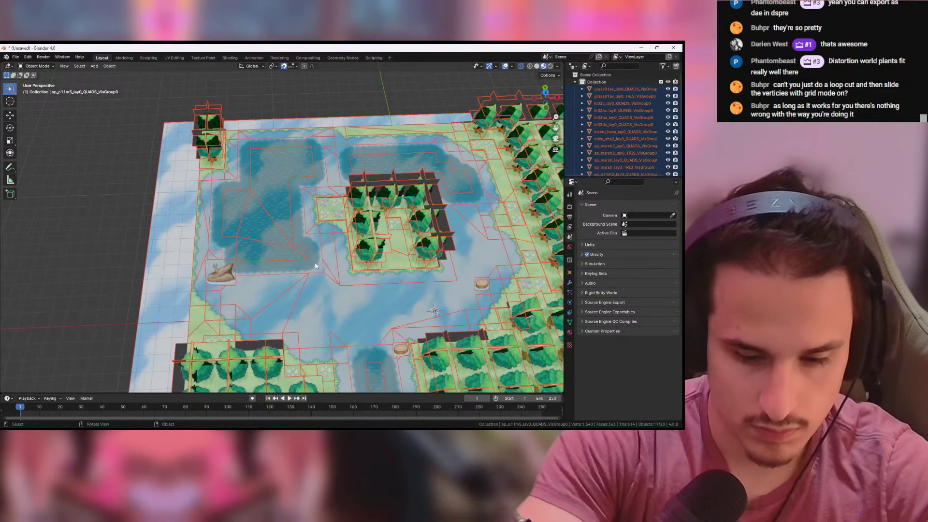
pyautogui.press('Delete')
pyautogui.press('a')
# Step: Try to delete all border faces except the square at the large pool's lower inner corner, and undo the deletion
pyautogui.press('Tab')
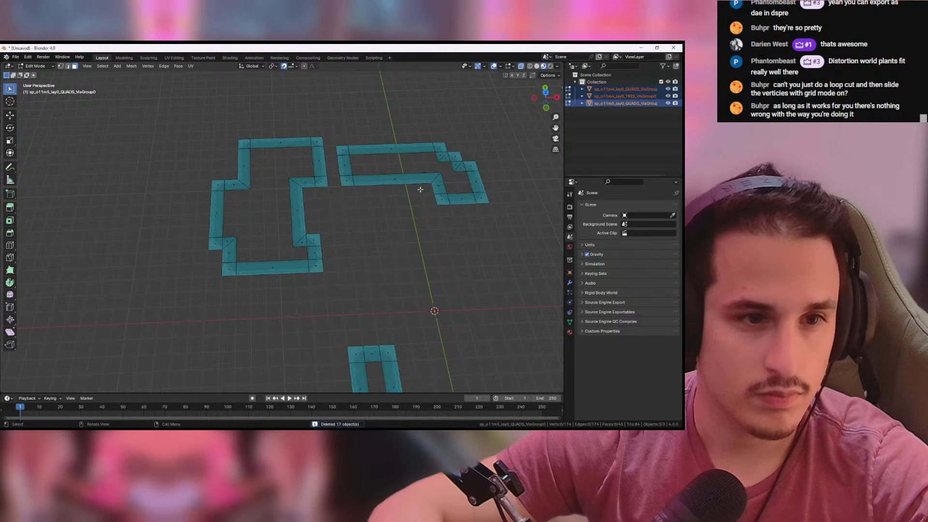
pyautogui.moveTo(424, 187); pyautogui.dragTo(314, 230, button='middle')
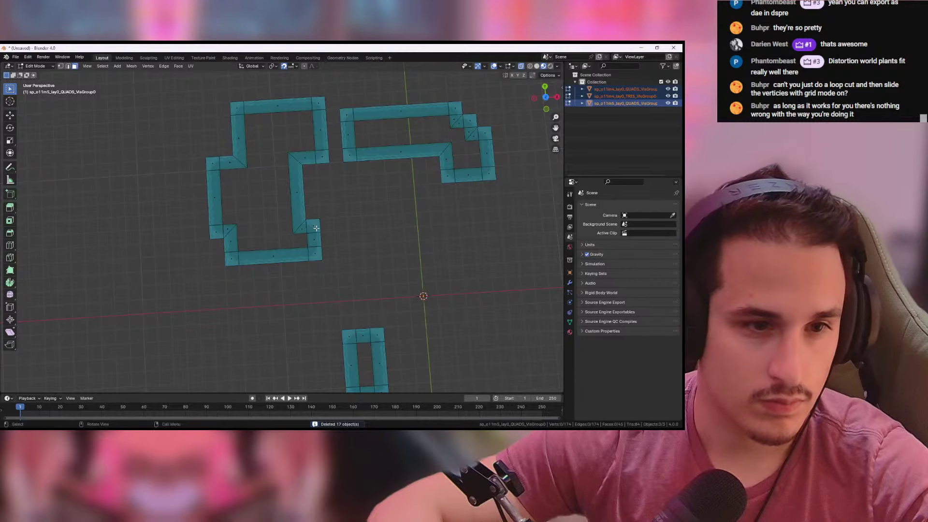
pyautogui.scroll(4, 465, 291)
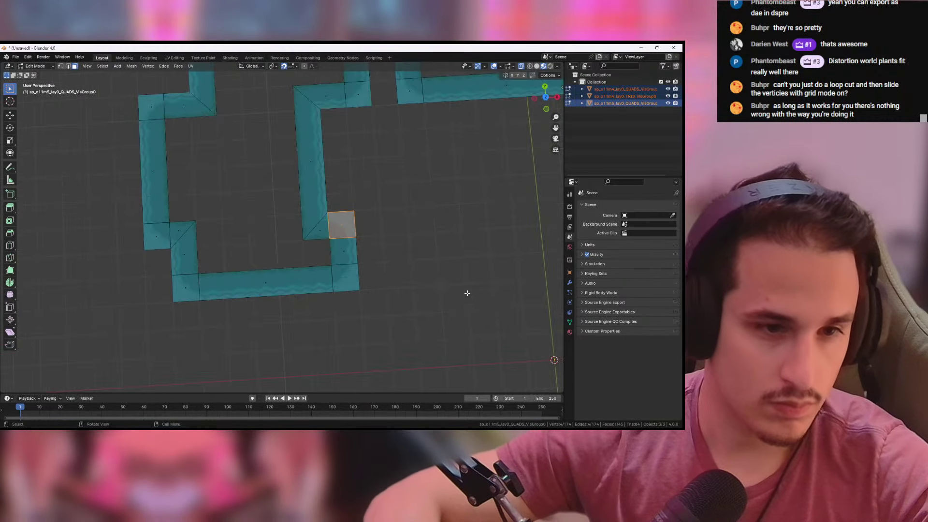
pyautogui.moveTo(425, 271); pyautogui.dragTo(357, 264, button='middle')
pyautogui.hotkey('ctrl', 'i')
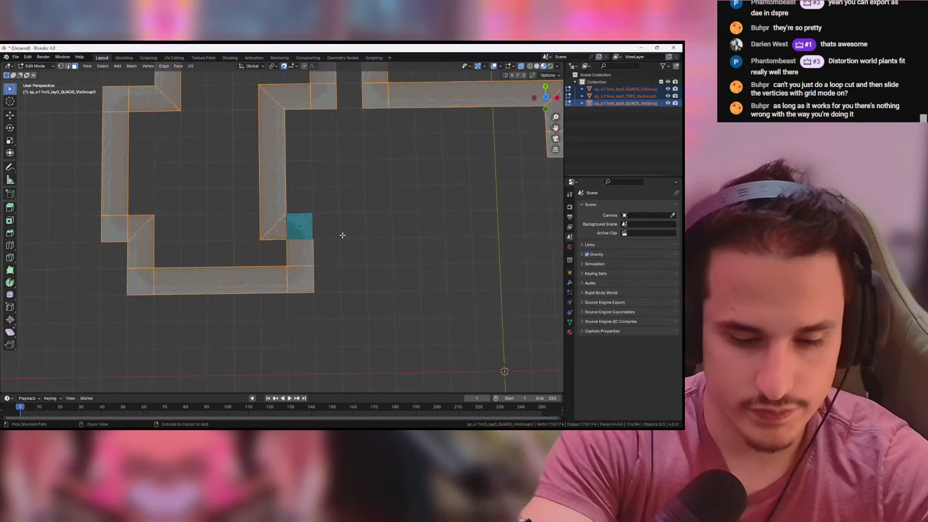
pyautogui.press('x')
pyautogui.click(341, 236)
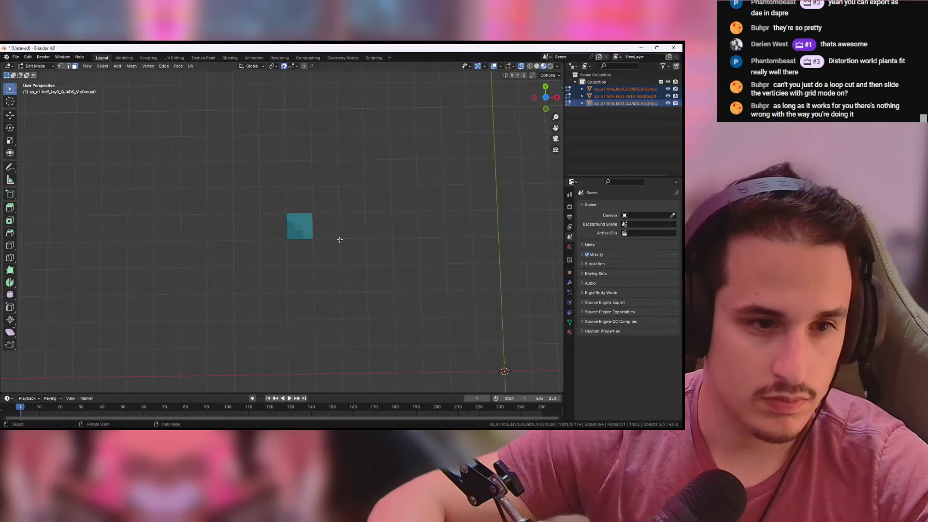
pyautogui.hotkey('ctrl', 'z')
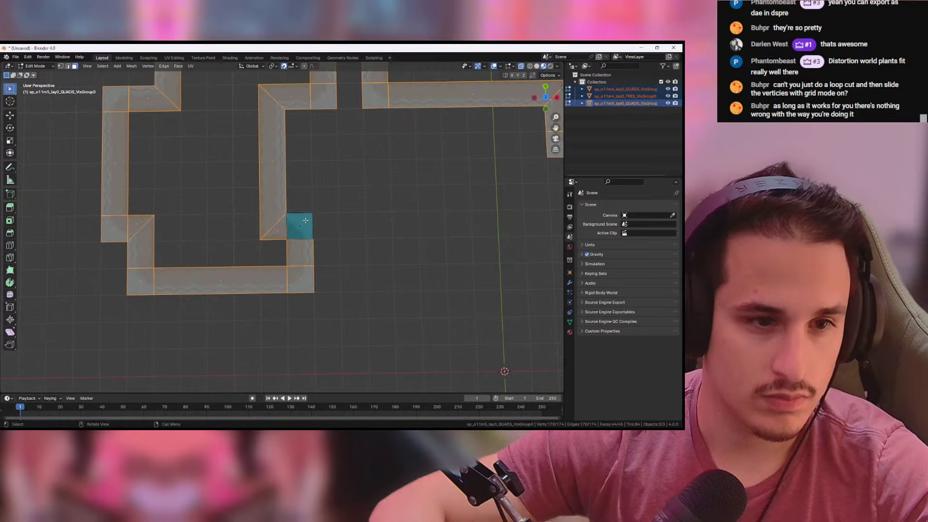
# Step: Delete all border faces except the single square at the large pool's lower inner corner
pyautogui.rightClick(306, 220)
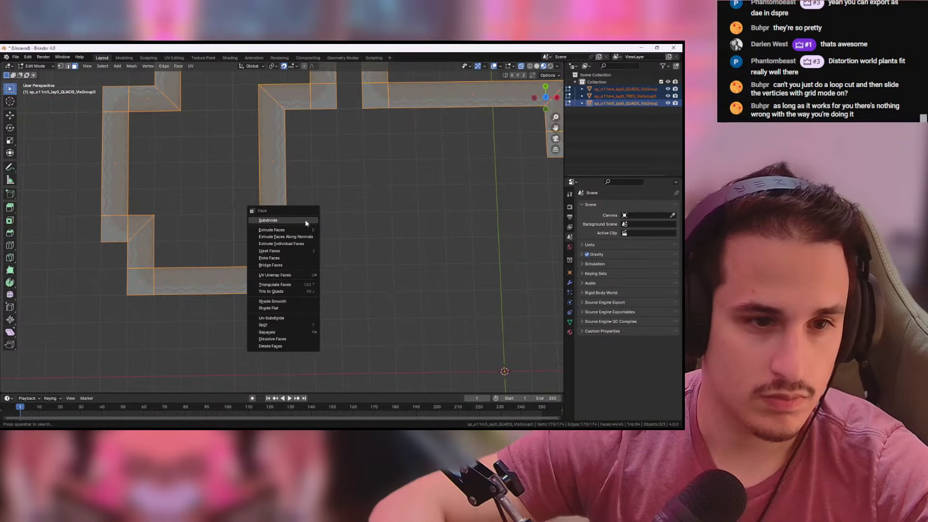
pyautogui.press('x')
pyautogui.click(351, 211)
# Step: Move the remaining square 8 m in X and -5 m in Y so its corner sits at the world origin
pyautogui.press('a')
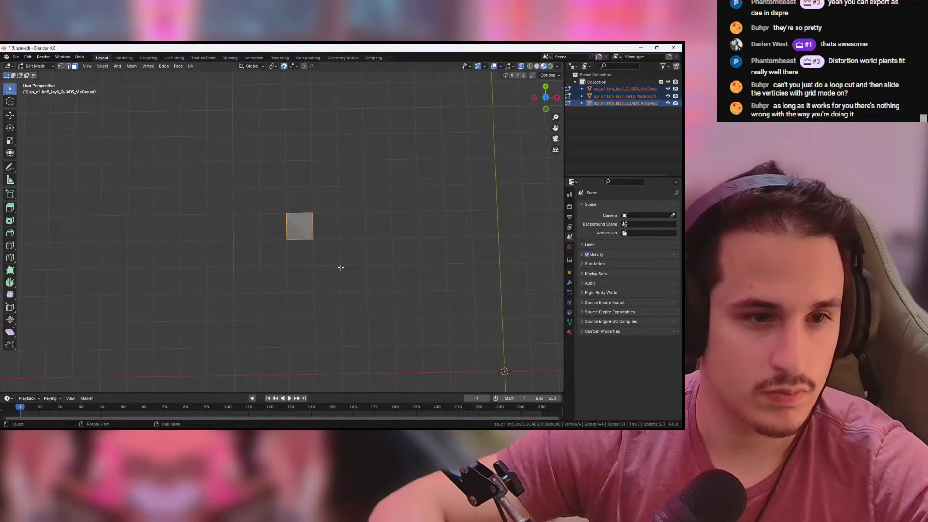
pyautogui.click(547, 98)
pyautogui.scroll(-5, 441, 183)
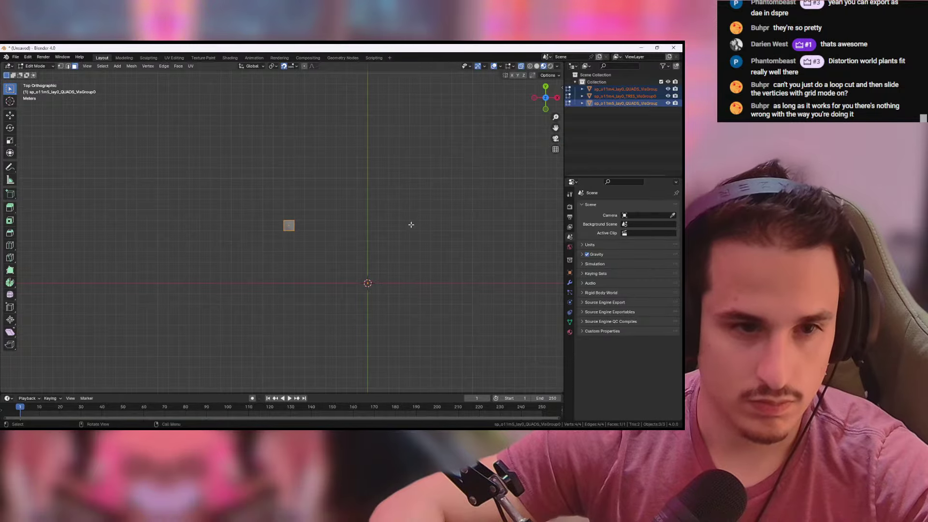
pyautogui.press('g')
pyautogui.click(486, 282)
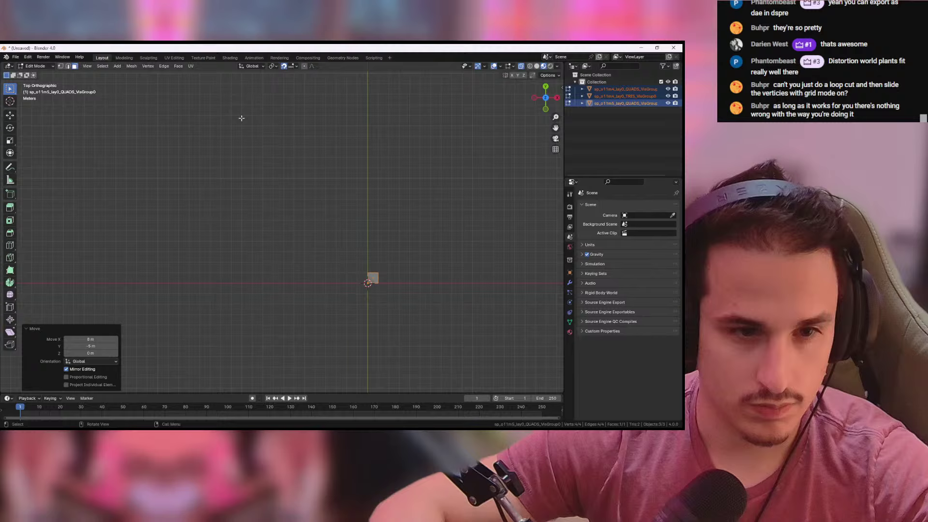
# Step: Export the square as a Wavefront OBJ named marsh_darker_ext.obj in the from Black 2 folder
pyautogui.click(16, 58)
pyautogui.moveTo(36, 164)
pyautogui.click(112, 201)
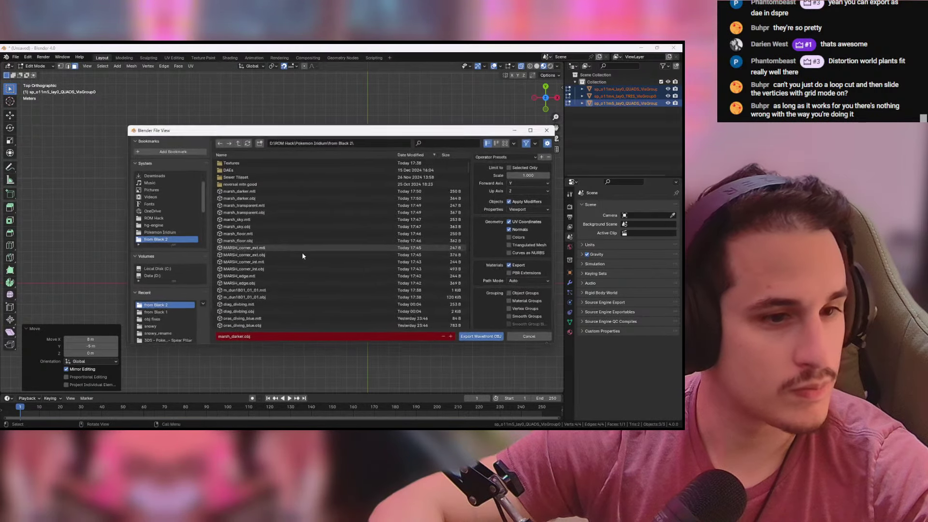
pyautogui.click(243, 337)
pyautogui.write('_ext')
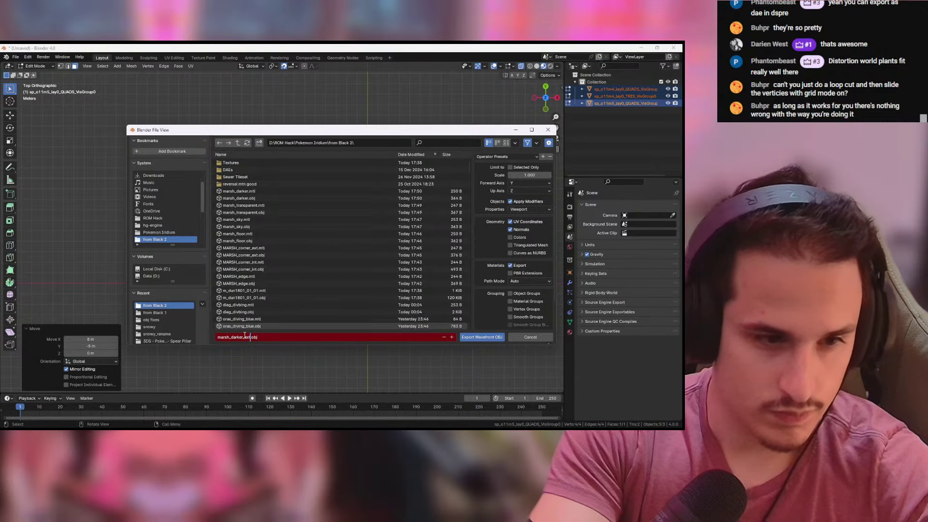
pyautogui.click(481, 337)
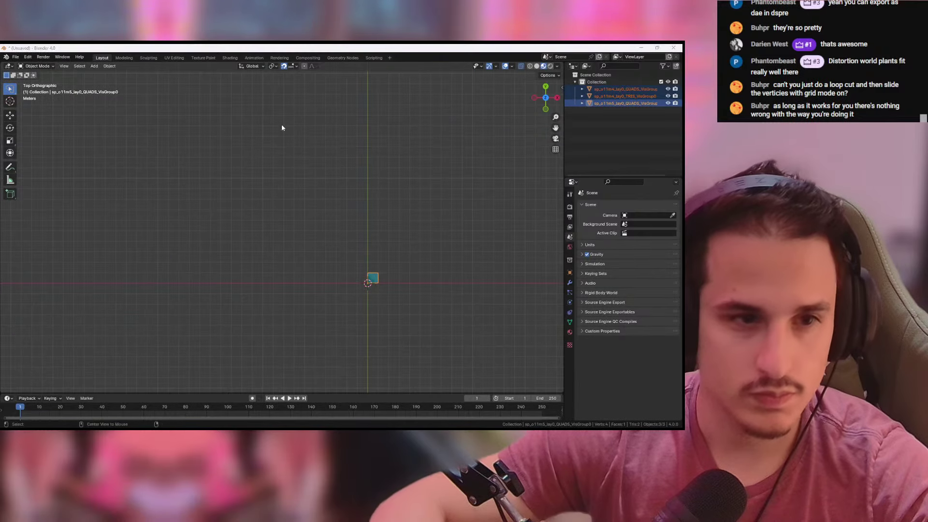
# Step: Switch to Pokemon DS Map Studio and try to add marsh_darker_ext.obj as a tile in the tileset editor
pyautogui.hotkey('alt', 'Tab')
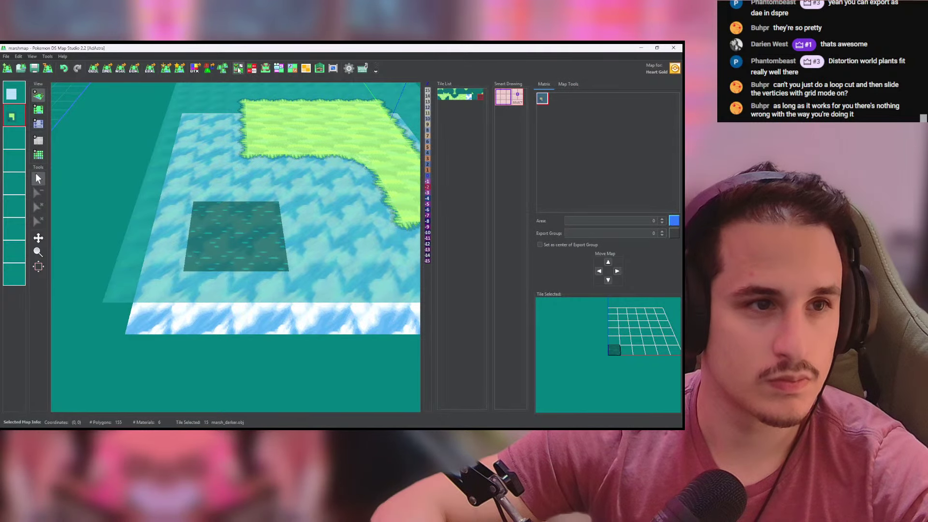
pyautogui.click(239, 68)
pyautogui.click(353, 153)
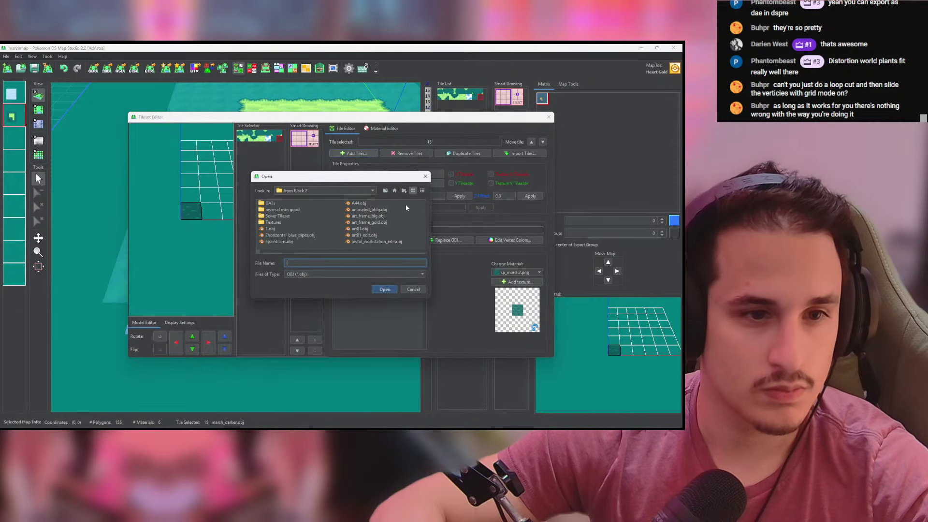
pyautogui.click(422, 190)
pyautogui.click(281, 213)
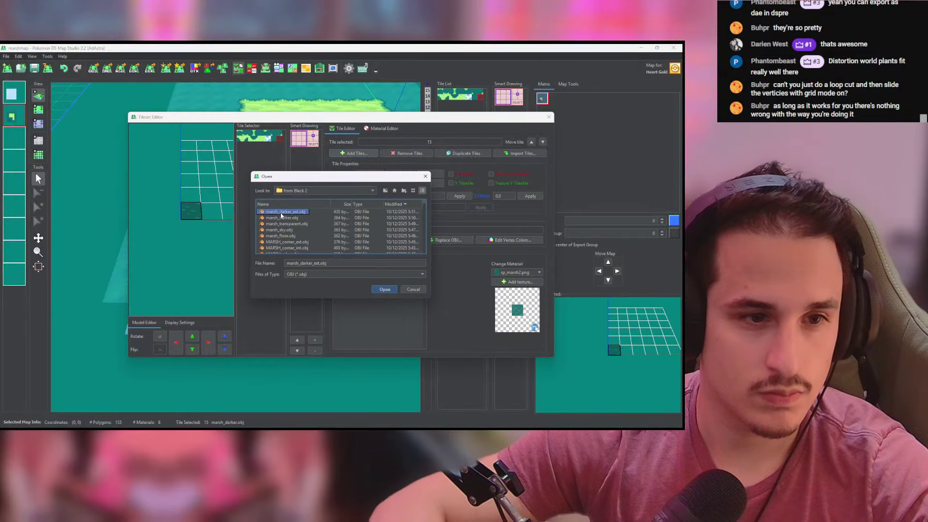
pyautogui.doubleClick(281, 215)
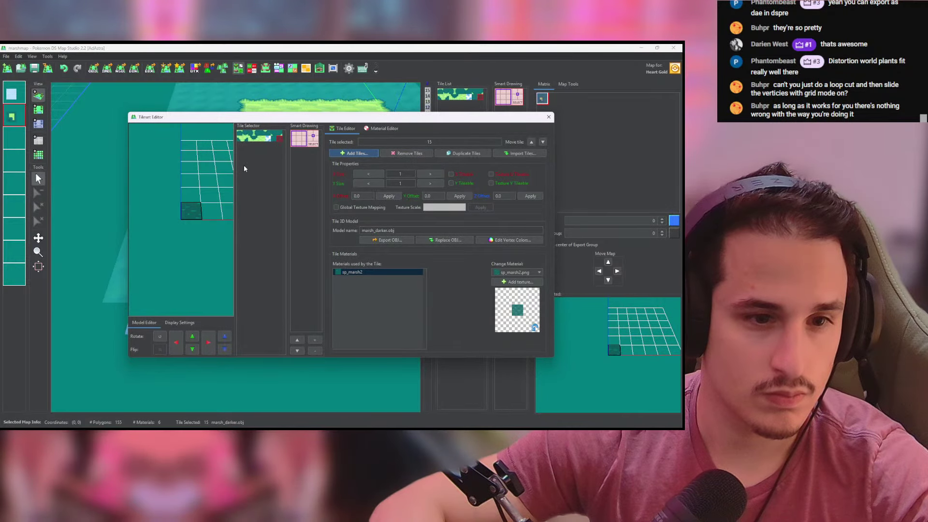
pyautogui.hotkey('alt', 'Tab')
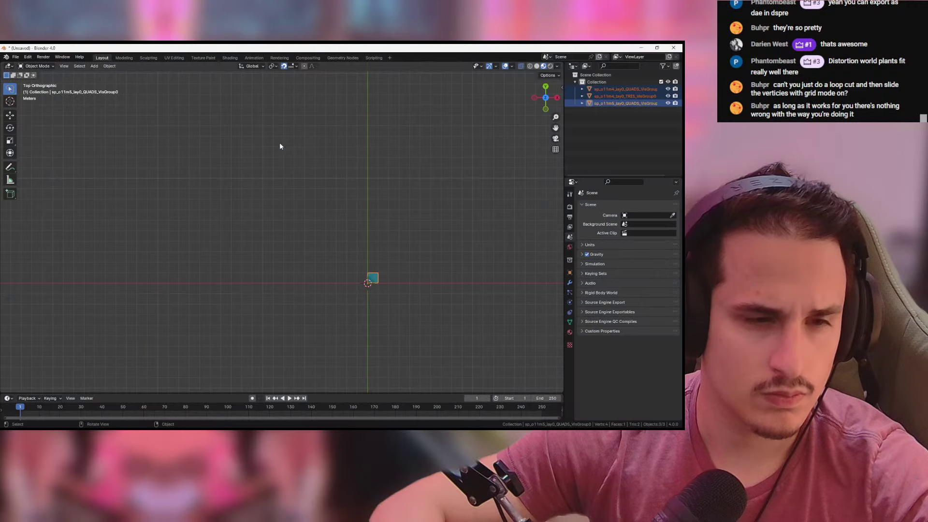
pyautogui.hotkey('alt', 'Tab')
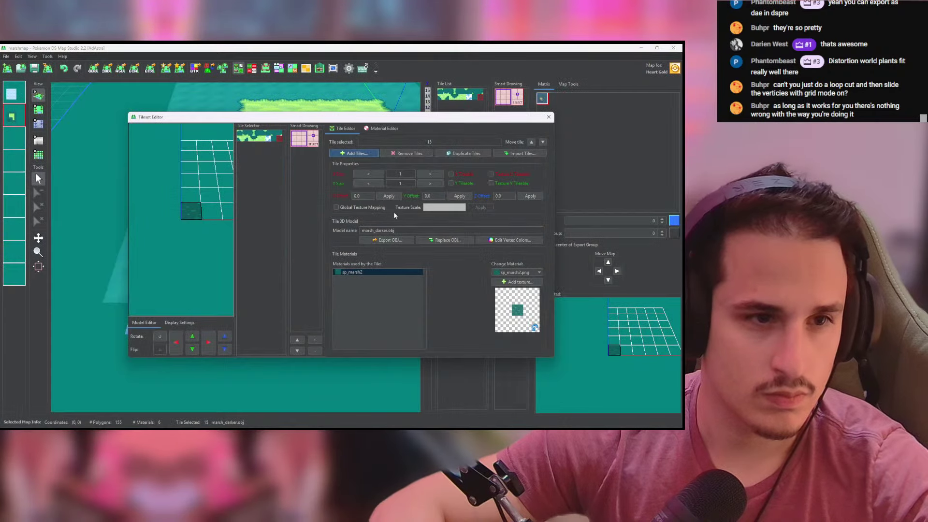
pyautogui.click(549, 117)
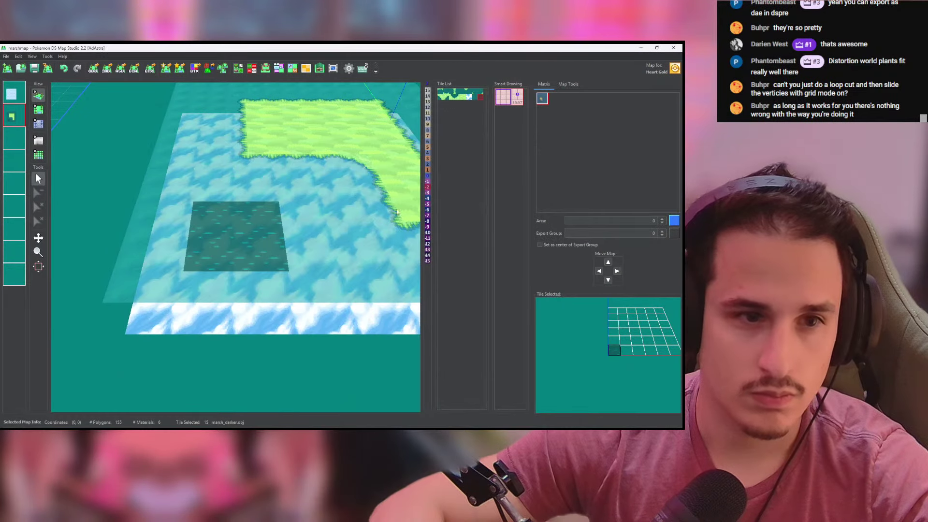
# Step: Place one dark-water tile diagonally off the pool's upper corner in the top-down map view and undo it
pyautogui.click(39, 110)
pyautogui.click(277, 182)
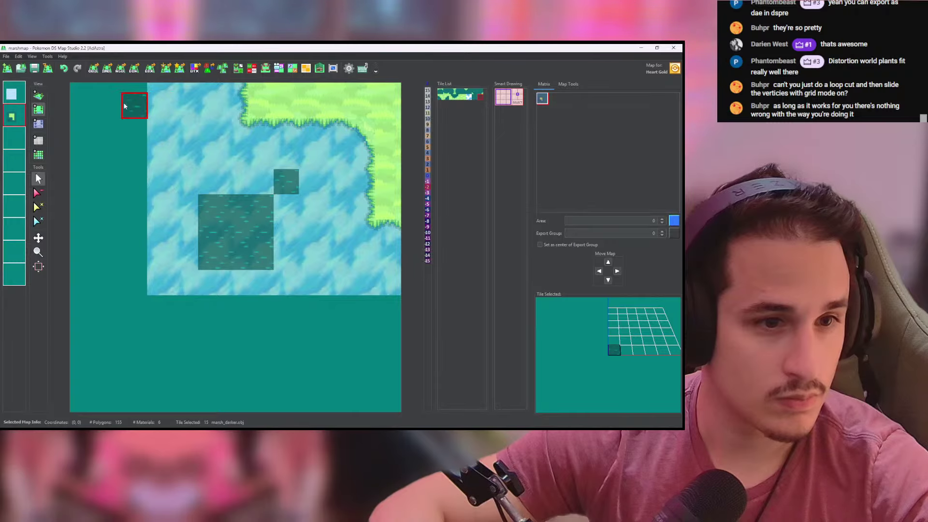
pyautogui.hotkey('ctrl', 'z')
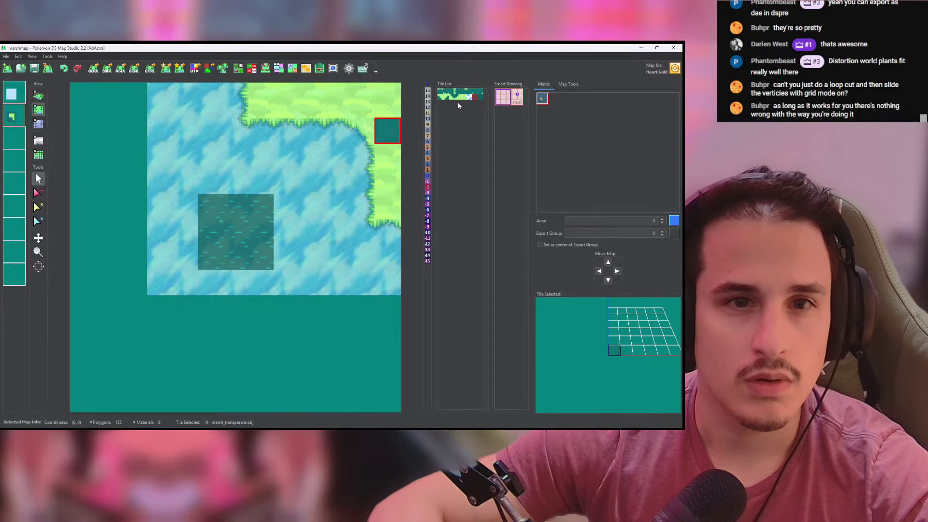
# Step: Switch back to Blender and inspect the exported square and its selection at the origin in object and edit modes
pyautogui.hotkey('alt', 'Tab')
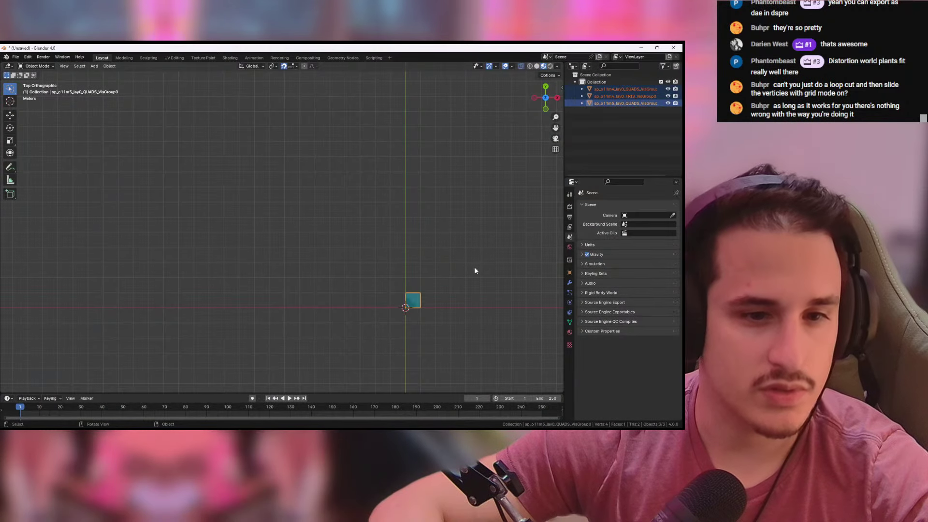
pyautogui.keyDown('shift'); pyautogui.moveTo(474, 271); pyautogui.dragTo(378, 191, button='middle'); pyautogui.keyUp('shift')
pyautogui.scroll(6, 395, 188)
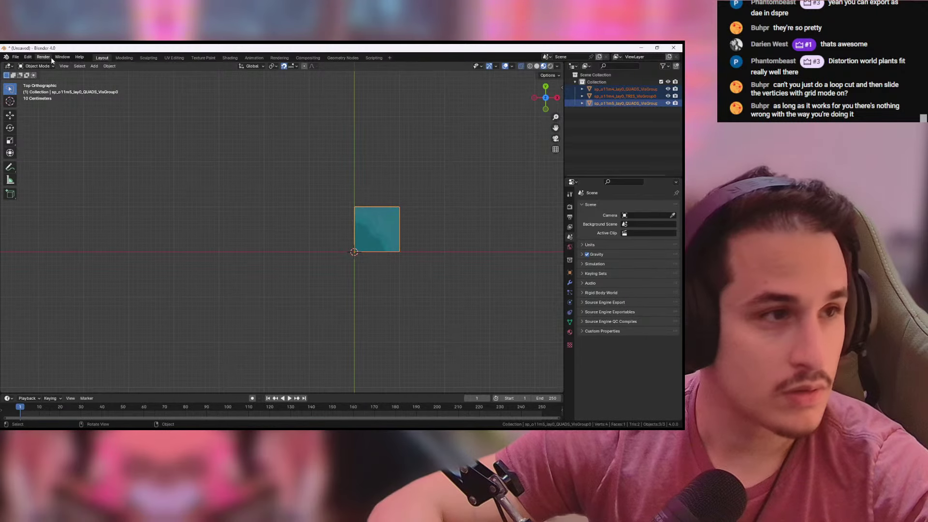
pyautogui.keyDown('ctrl'); pyautogui.moveTo(290, 162); pyautogui.dragTo(459, 311, button='right'); pyautogui.keyUp('ctrl')
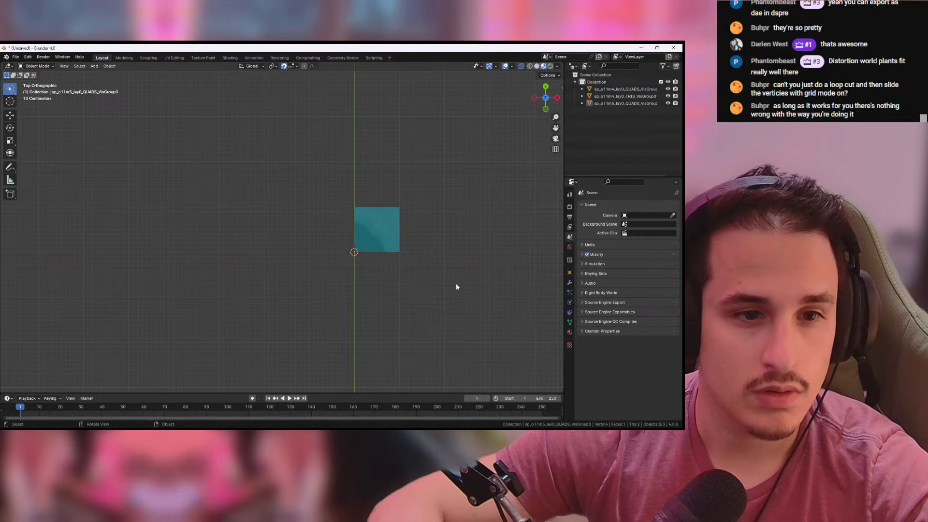
pyautogui.press('a')
pyautogui.press('Tab')
pyautogui.press('Tab')
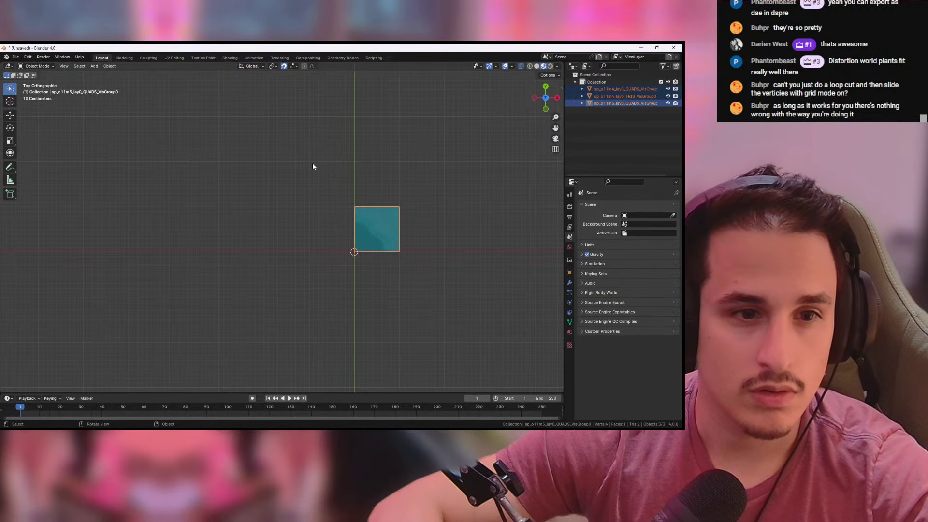
pyautogui.moveTo(317, 167)
pyautogui.keyDown('ctrl'); pyautogui.mouseDown(button='right')
pyautogui.moveTo(435, 290)
pyautogui.moveTo(437, 310)
pyautogui.mouseUp(button='right'); pyautogui.keyUp('ctrl')
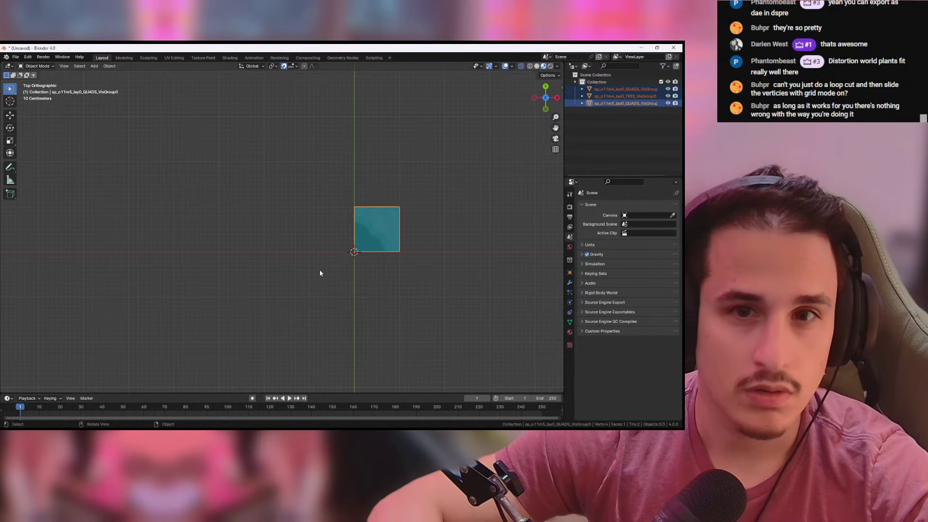
pyautogui.click(316, 239)
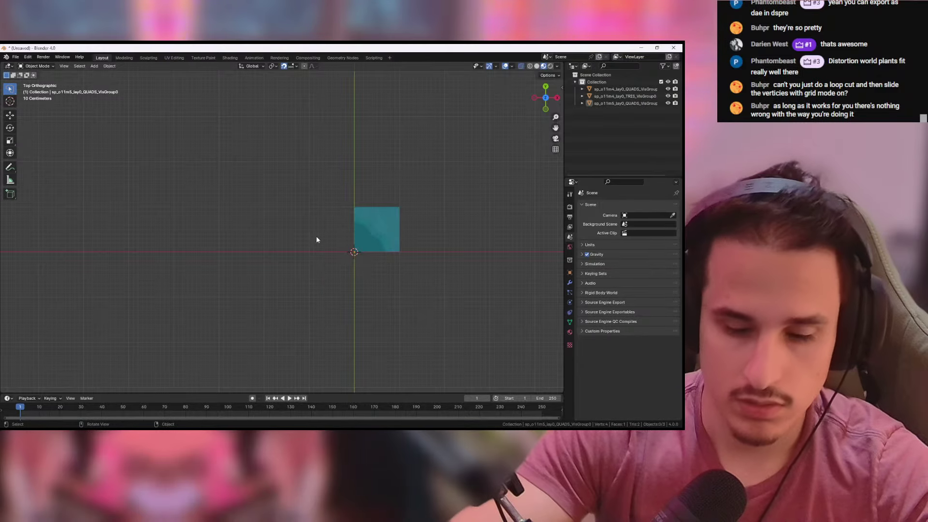
pyautogui.press('Tab')
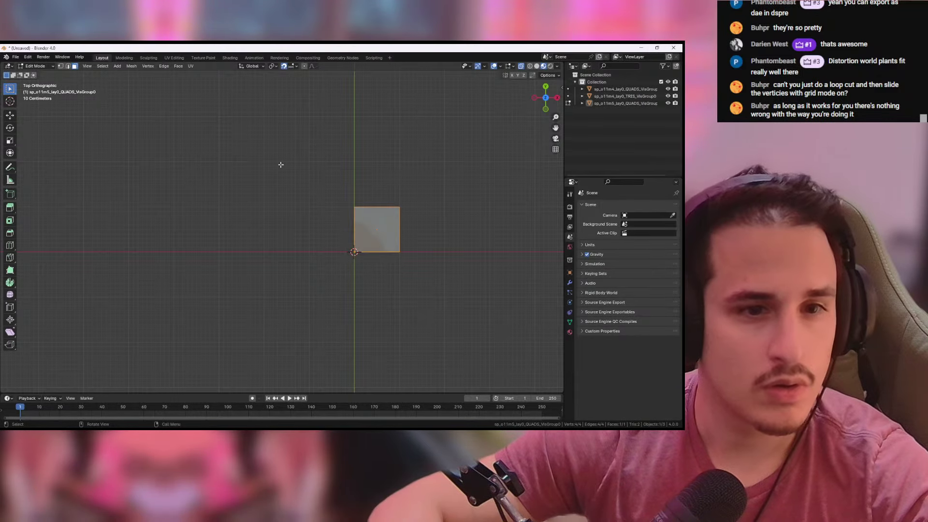
pyautogui.click(35, 65)
pyautogui.click(38, 89)
pyautogui.press('Tab')
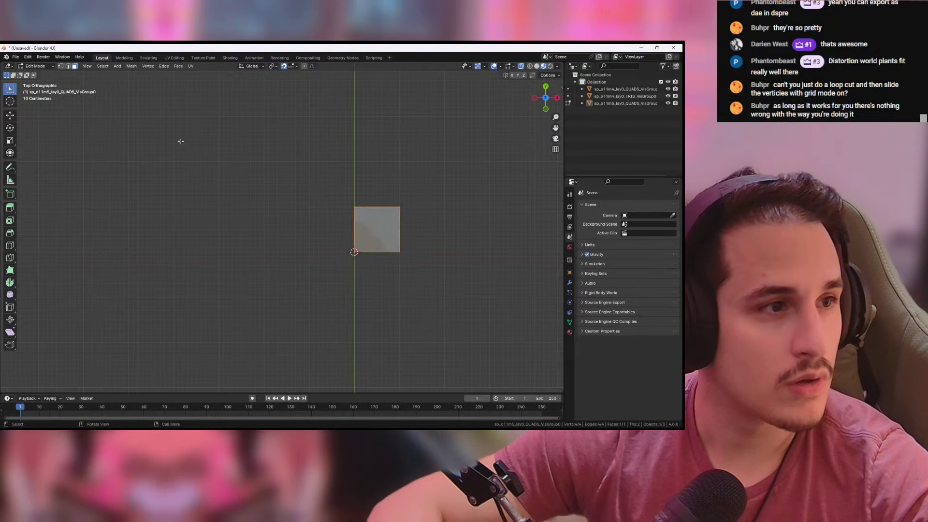
pyautogui.press('Tab')
pyautogui.moveTo(254, 155)
pyautogui.keyDown('ctrl'); pyautogui.mouseDown(button='right')
pyautogui.moveTo(385, 285)
pyautogui.moveTo(233, 307)
pyautogui.moveTo(208, 150)
pyautogui.mouseUp(button='right'); pyautogui.keyUp('ctrl')
pyautogui.hotkey('shift', 'space')
pyautogui.press('space')
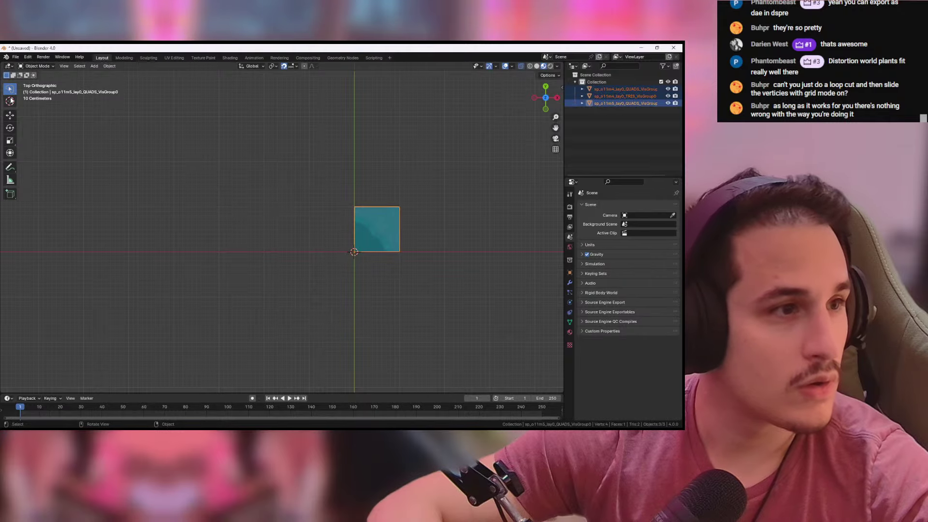
# Step: Place the 3D cursor away from the origin and activate the Move tool in perspective view
pyautogui.moveTo(206, 148); pyautogui.dragTo(231, 175)
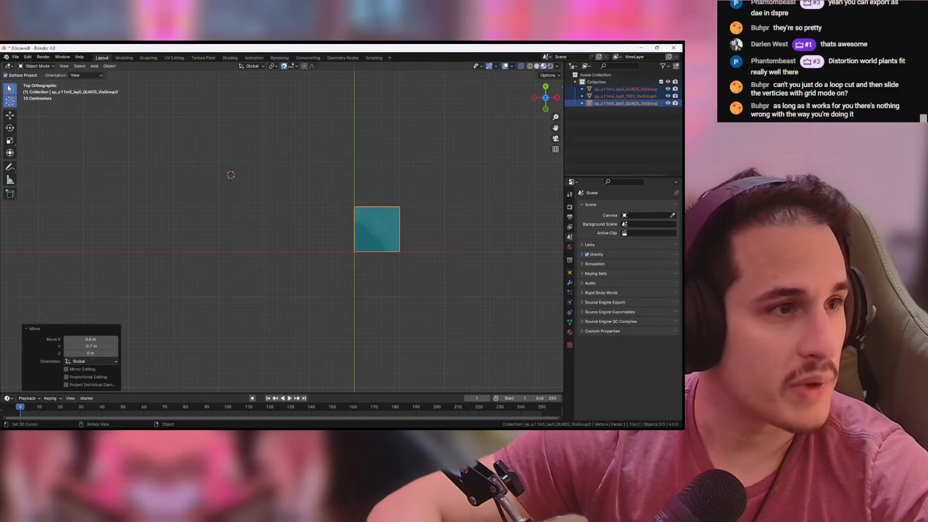
pyautogui.click(10, 115)
pyautogui.moveTo(299, 196)
pyautogui.keyDown('ctrl'); pyautogui.mouseDown(button='right')
pyautogui.moveTo(385, 138)
pyautogui.moveTo(334, 157)
pyautogui.mouseUp(button='right'); pyautogui.keyUp('ctrl')
pyautogui.press('KP_5')
pyautogui.press('Tab')
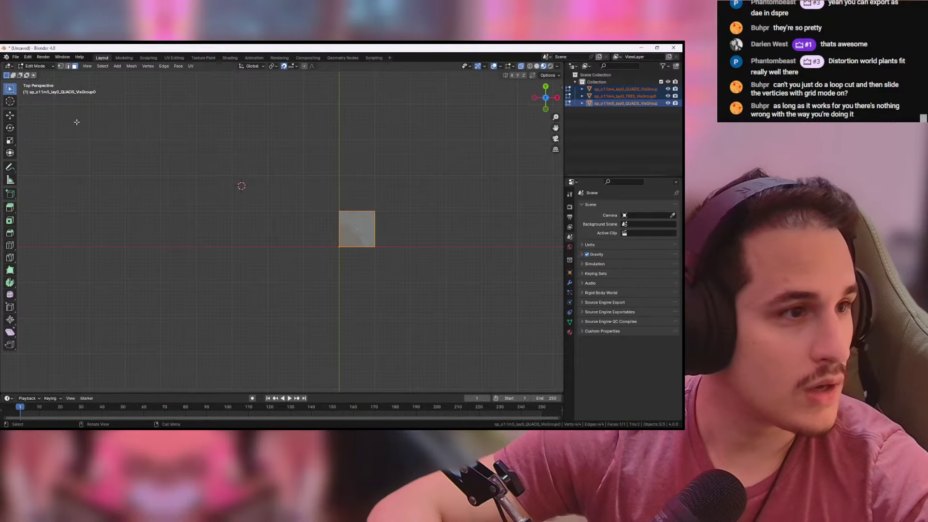
pyautogui.press('Tab')
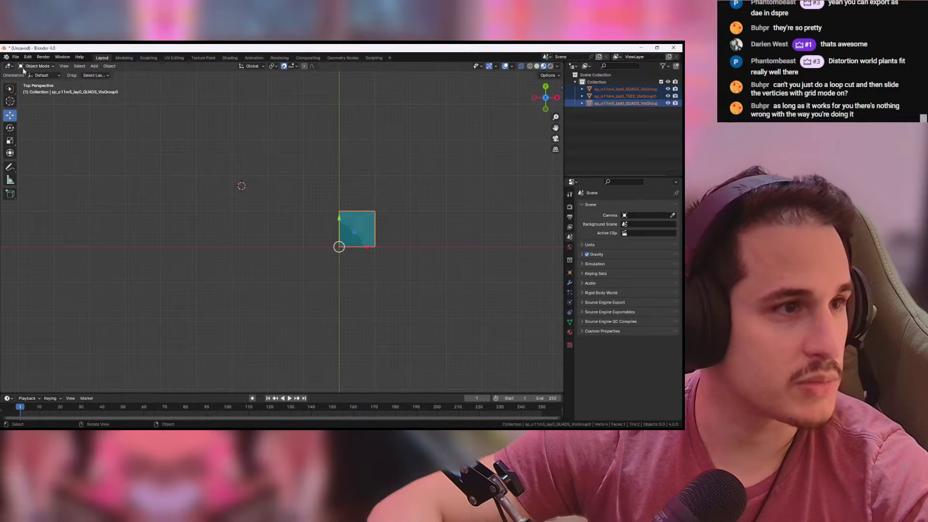
pyautogui.press('super')
pyautogui.click(312, 97)
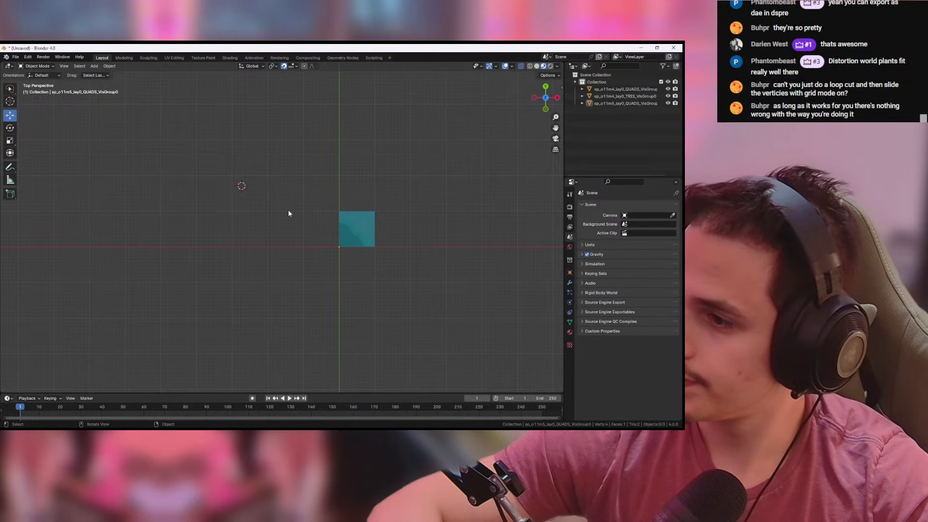
pyautogui.click(15, 57)
pyautogui.moveTo(64, 182)
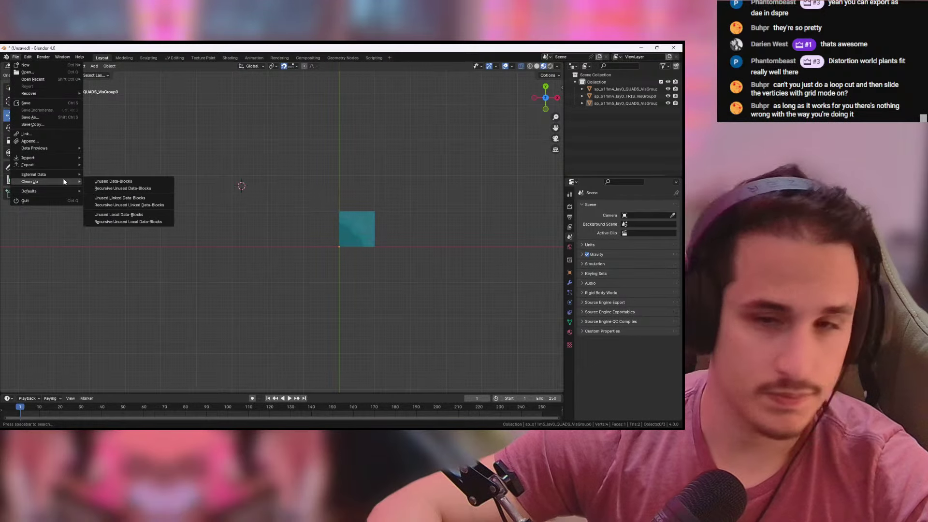
pyautogui.moveTo(68, 165)
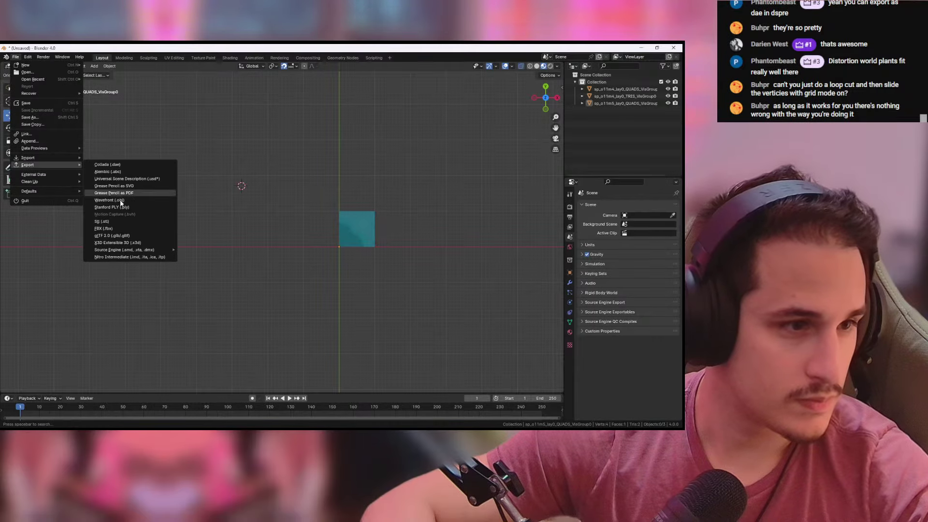
pyautogui.click(109, 200)
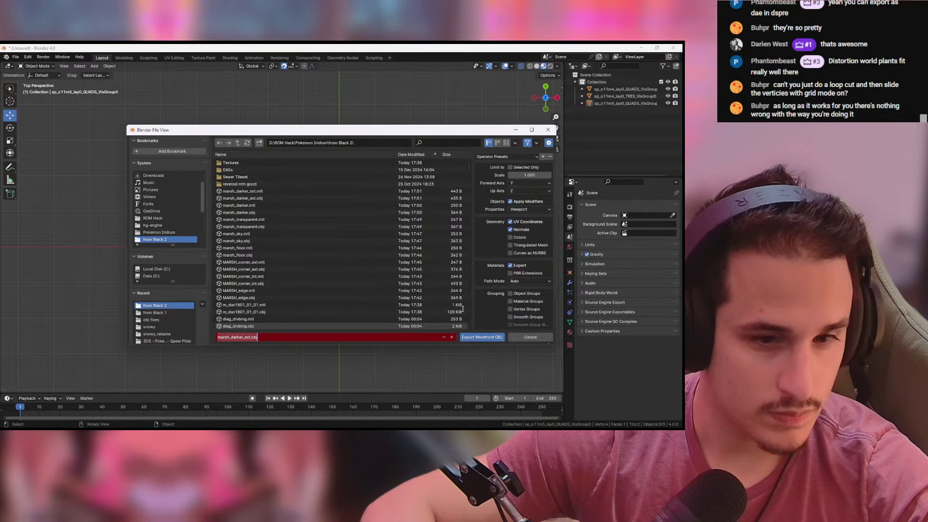
pyautogui.click(548, 129)
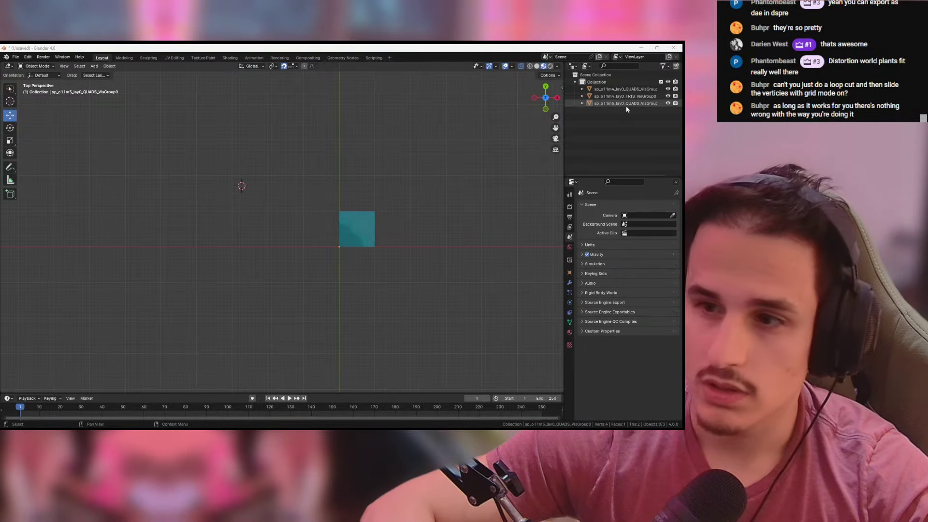
# Step: Close Blender without saving the scene
pyautogui.click(673, 48)
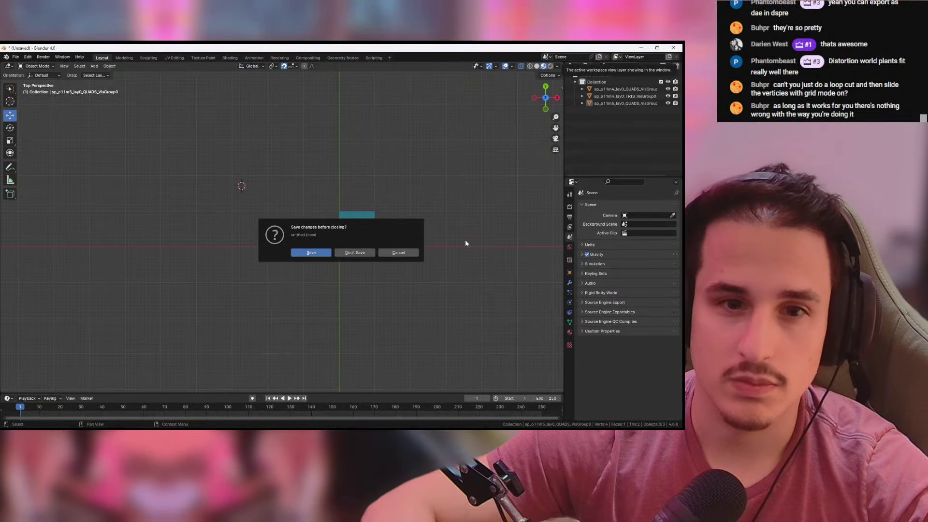
pyautogui.click(358, 251)
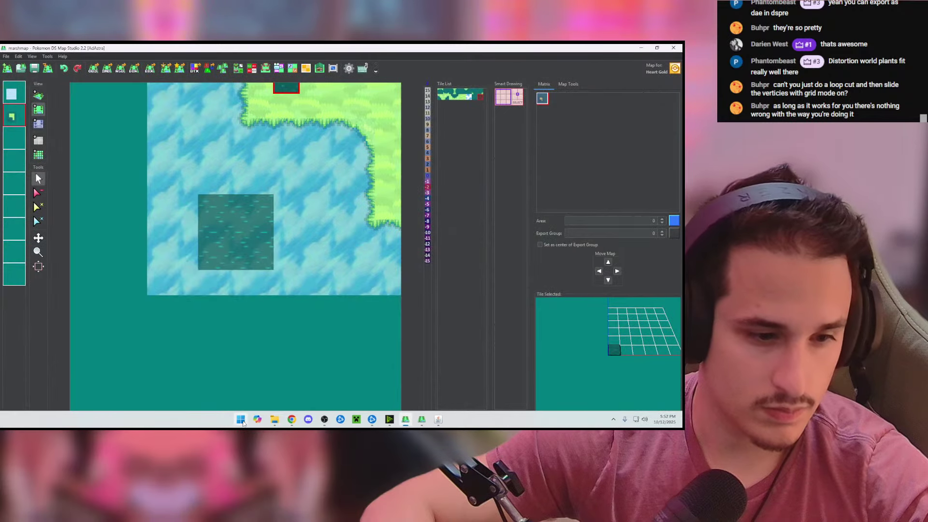
# Step: Launch a fresh Blender 4.0 session
pyautogui.click(247, 419)
pyautogui.write('blender')
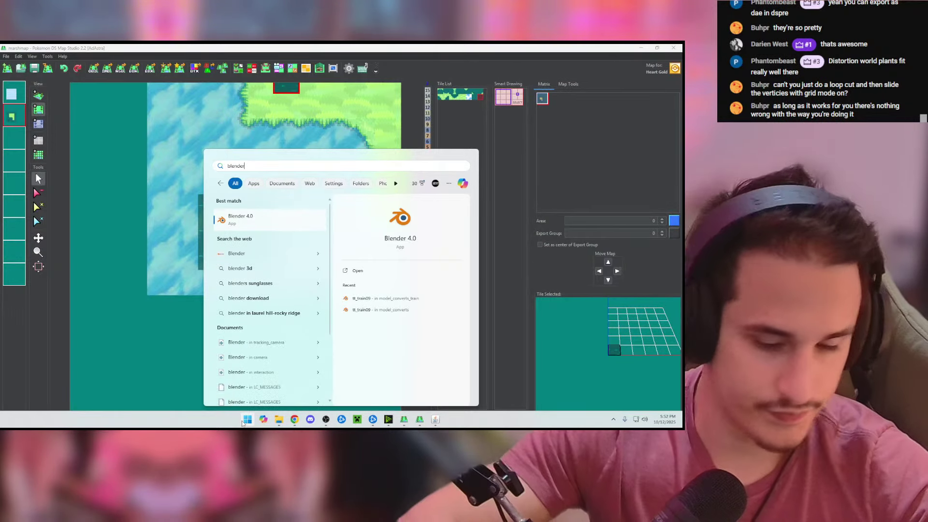
pyautogui.press('Return')
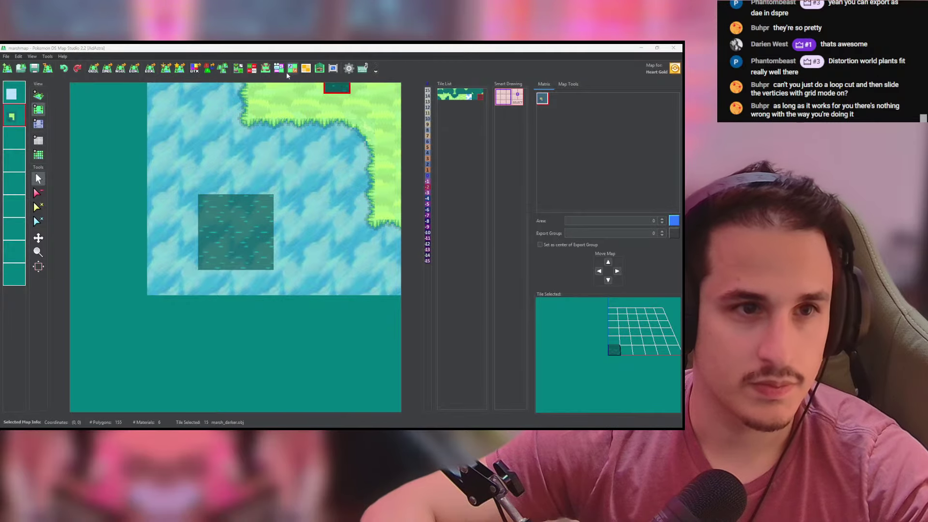
# Step: Switch to the second Pokemon DS Map Studio window holding the snowy map project and close it
pyautogui.hotkey('alt', 'Tab')
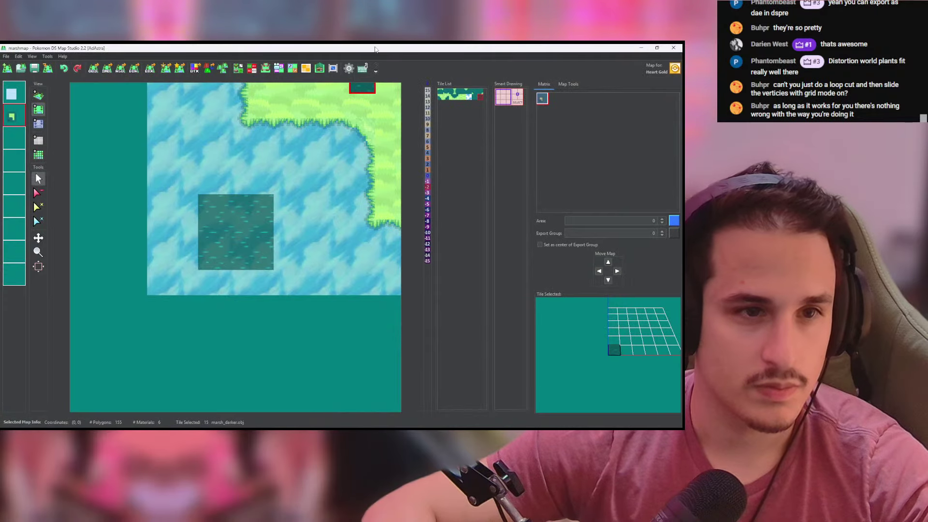
pyautogui.hotkey('alt', 'Tab')
pyautogui.click(215, 266)
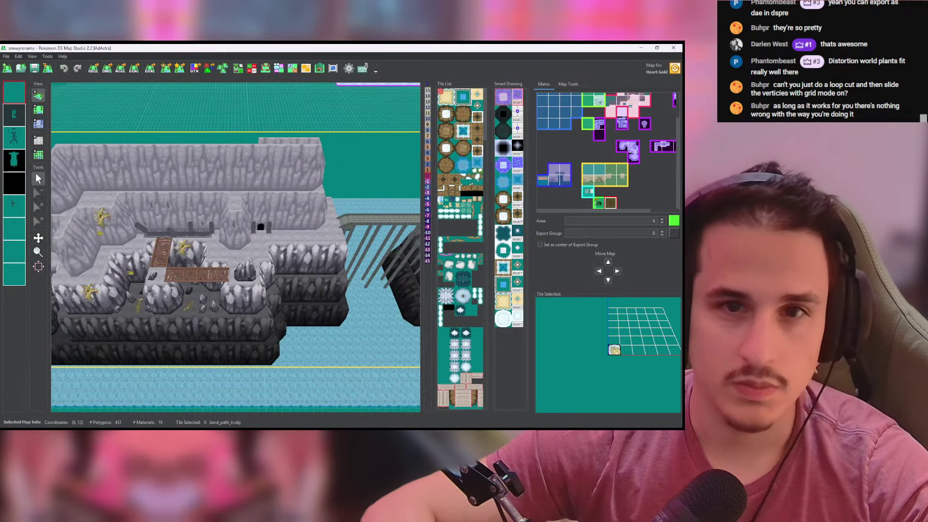
pyautogui.click(673, 48)
pyautogui.click(351, 249)
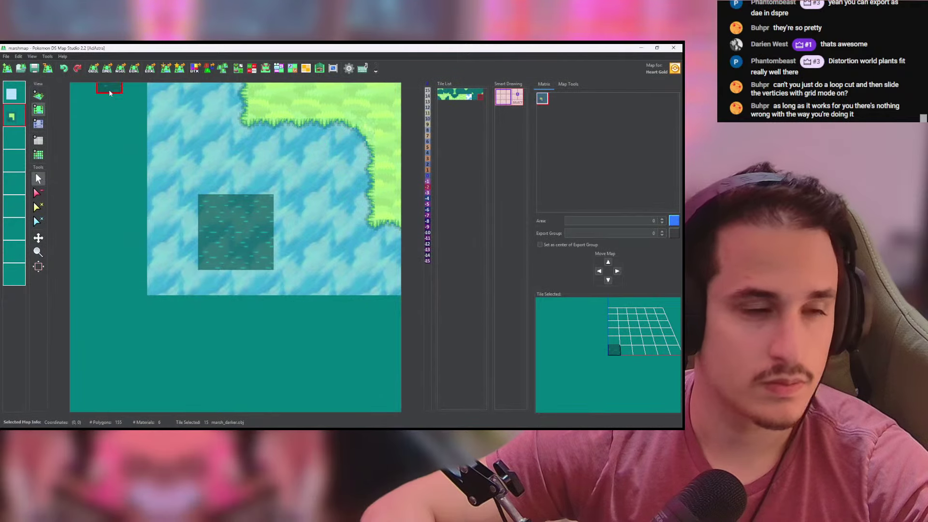
pyautogui.click(238, 68)
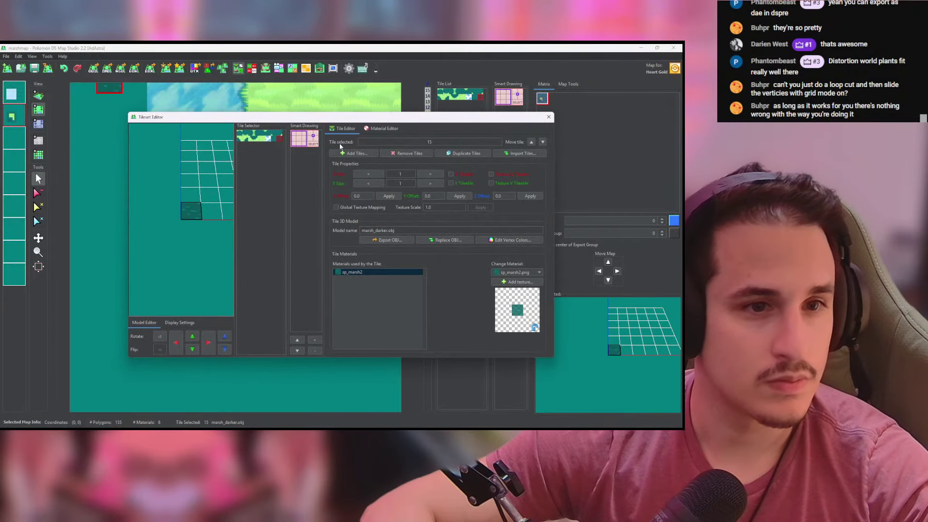
pyautogui.click(549, 117)
# Step: Switch to Blender and import the ripped marsh map m_dun1801_01_01.obj from the from Black 2 folder as a Wavefront OBJ
pyautogui.hotkey('alt', 'Tab')
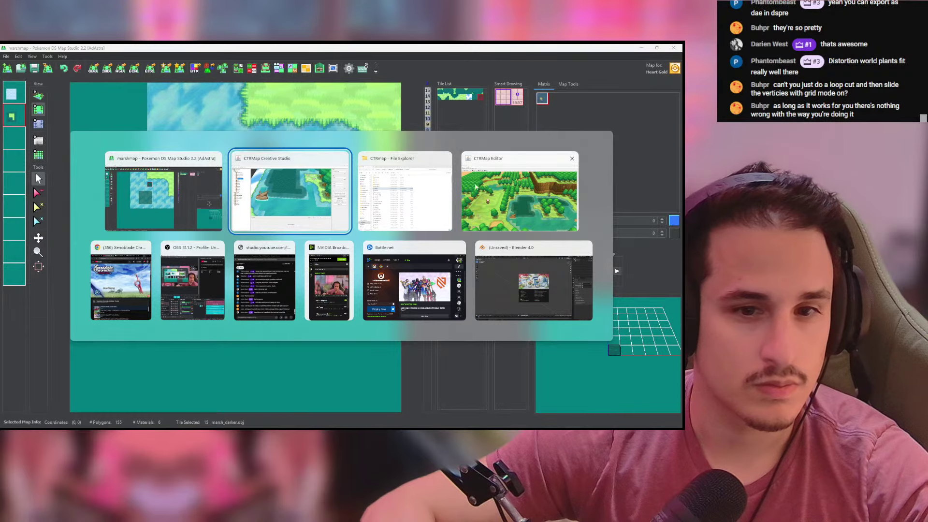
pyautogui.click(478, 254)
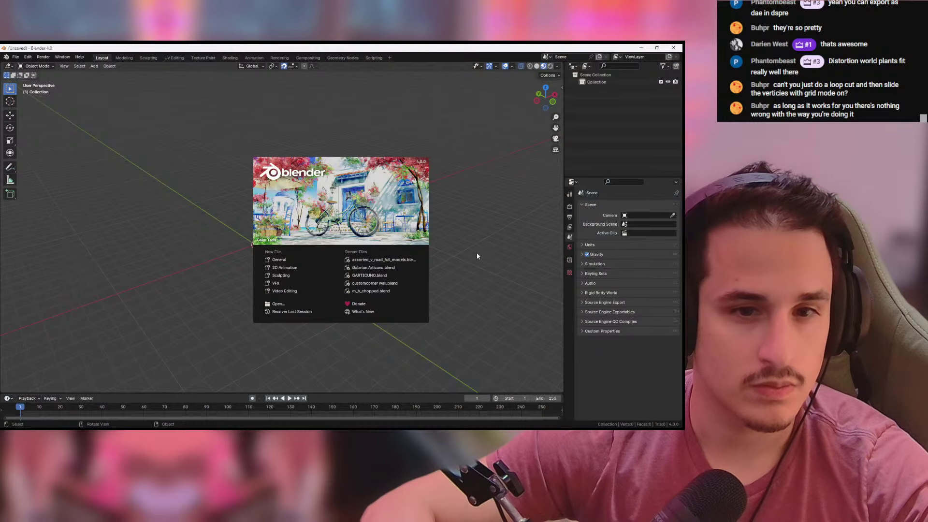
pyautogui.click(16, 57)
pyautogui.moveTo(43, 160)
pyautogui.click(126, 187)
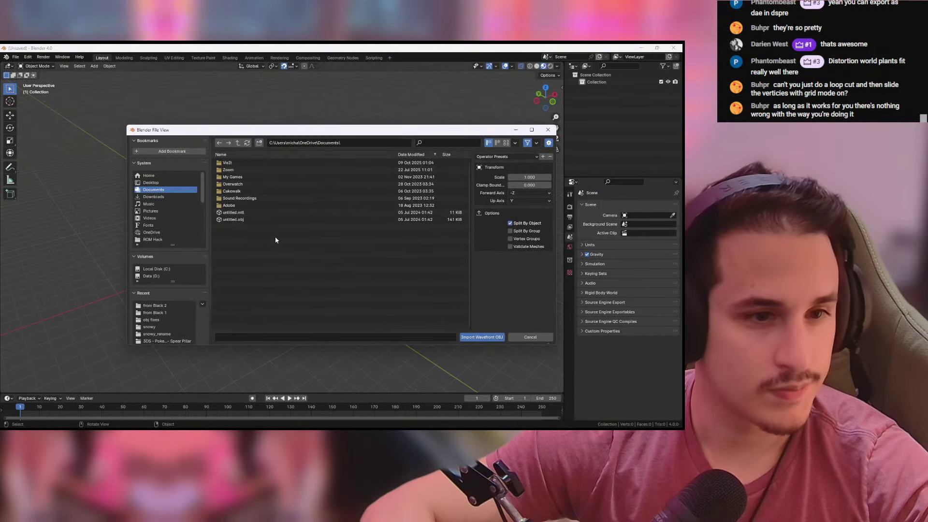
pyautogui.click(166, 306)
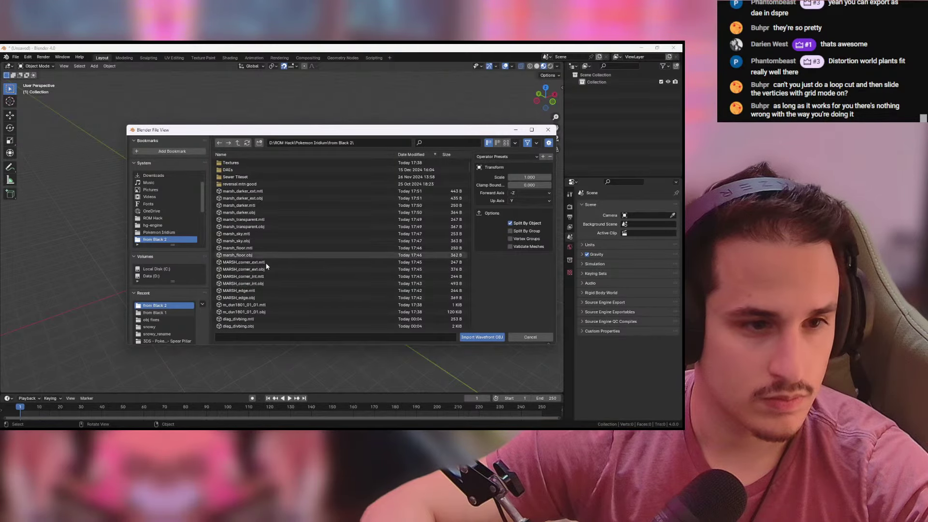
pyautogui.doubleClick(269, 297)
# Step: Scale the whole imported marsh map by 0.0625 on the X, Y and Z axes
pyautogui.scroll(1, 291, 199)
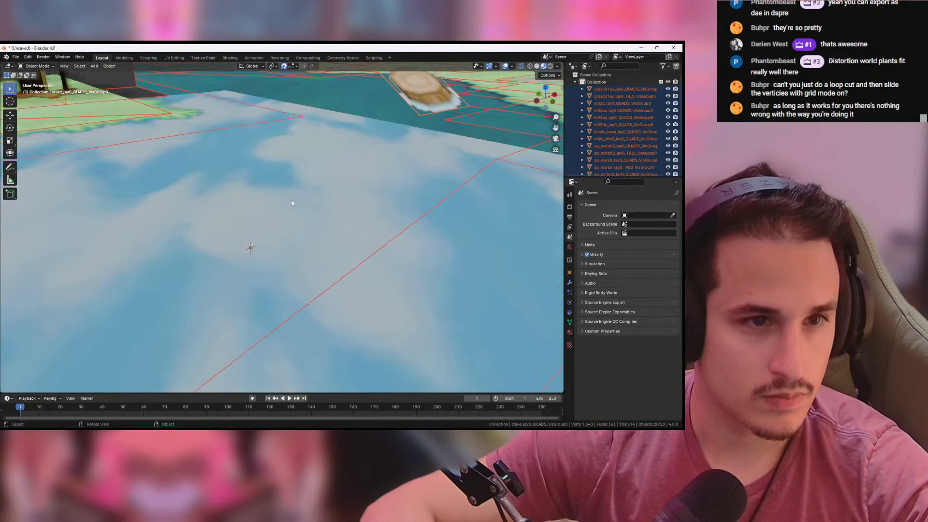
pyautogui.scroll(-5, 291, 201)
pyautogui.press('s')
pyautogui.click(154, 332)
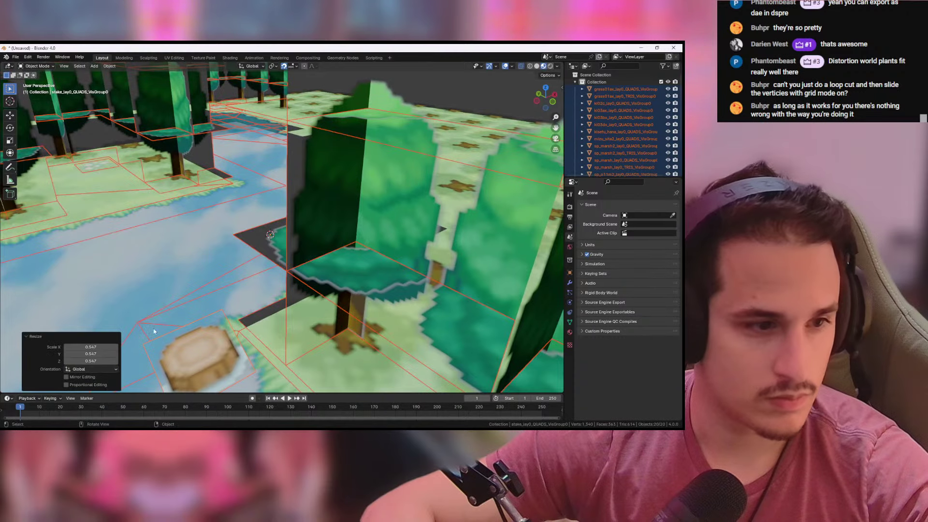
pyautogui.write('0.062')
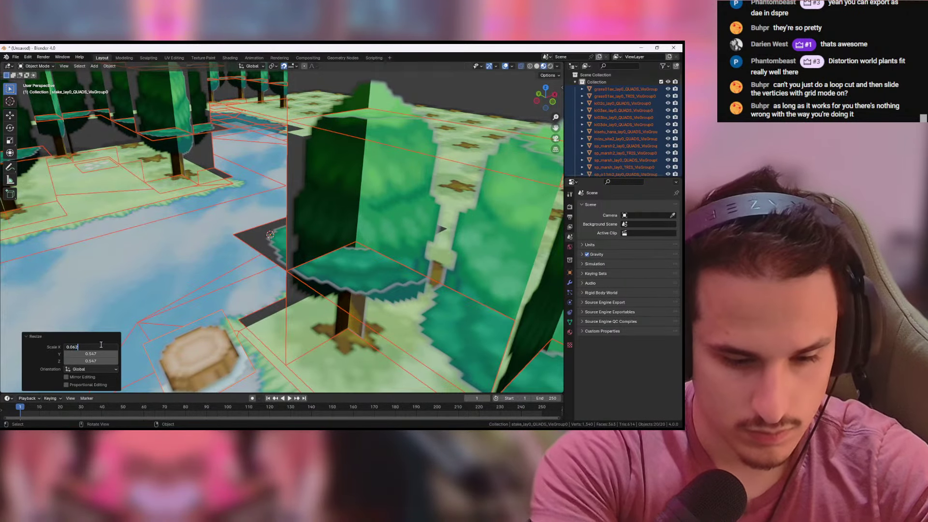
pyautogui.press('Tab')
pyautogui.click(101, 345)
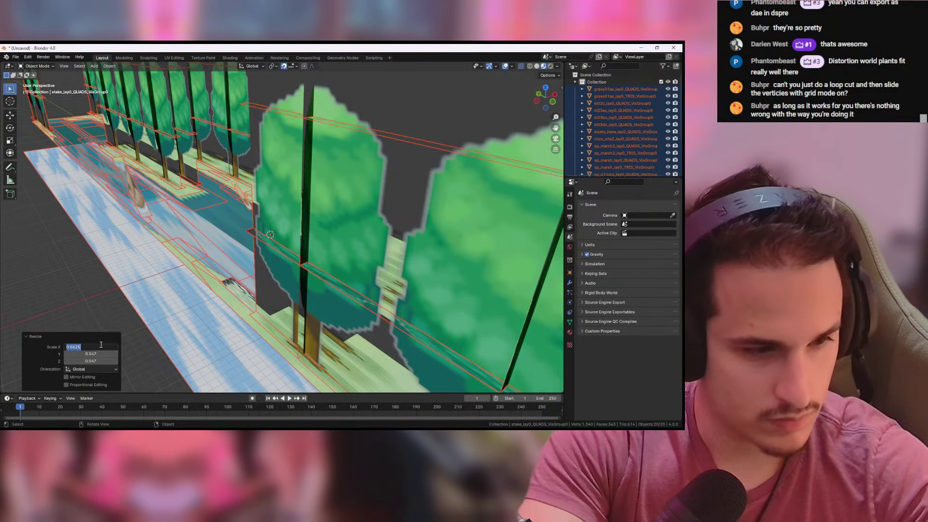
pyautogui.press('Tab')
pyautogui.write('0.0625')
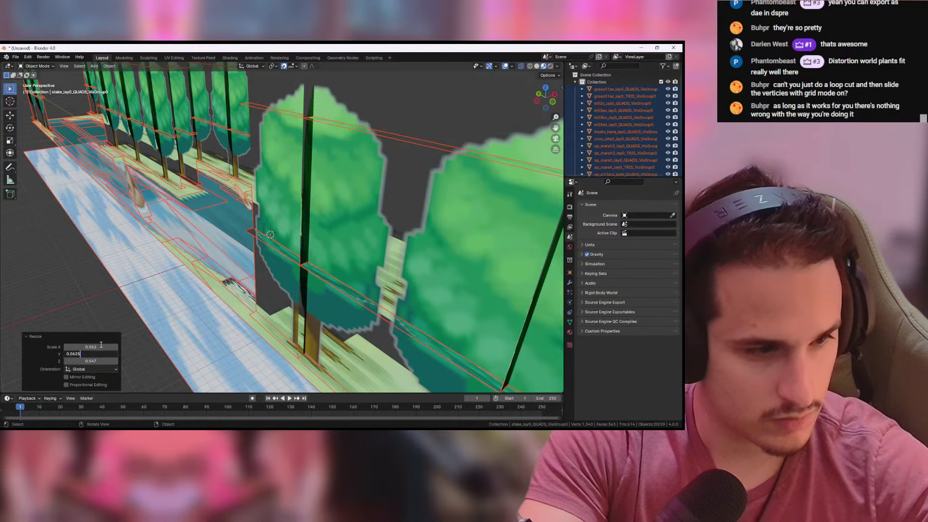
pyautogui.press('Tab')
pyautogui.write('0.062')
pyautogui.press('Return')
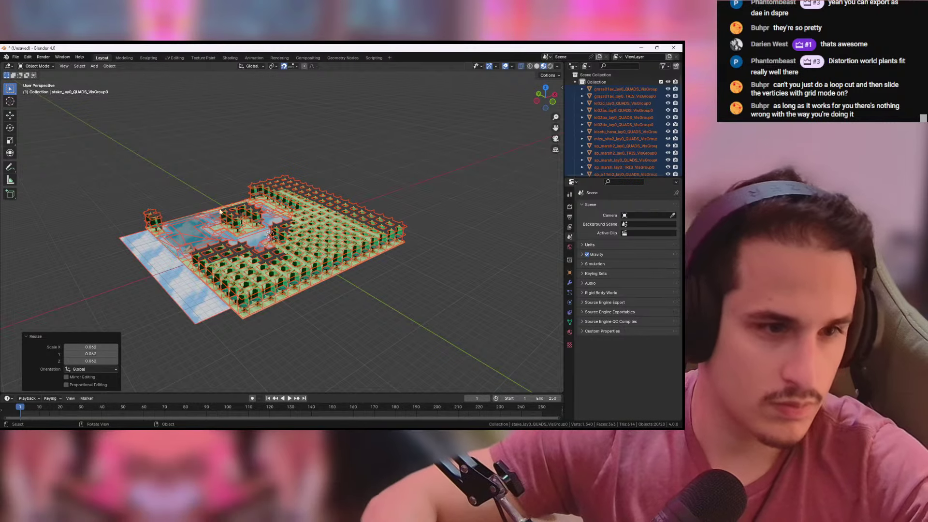
# Step: Select the three dark-water border objects around the pool and delete every other object in the scene
pyautogui.click(264, 161)
pyautogui.moveTo(286, 228); pyautogui.dragTo(295, 254, button='middle')
pyautogui.scroll(2, 298, 292)
pyautogui.scroll(2, 300, 286)
pyautogui.scroll(5, 303, 283)
pyautogui.click(303, 245)
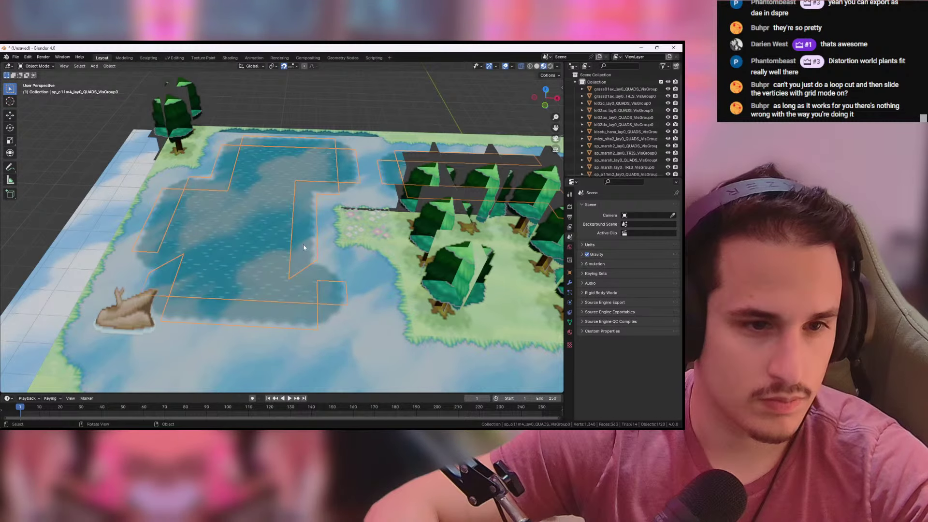
pyautogui.keyDown('shift'); pyautogui.click(312, 272); pyautogui.keyUp('shift')
pyautogui.keyDown('shift'); pyautogui.click(331, 310); pyautogui.keyUp('shift')
pyautogui.hotkey('ctrl', 'i')
pyautogui.press('Delete')
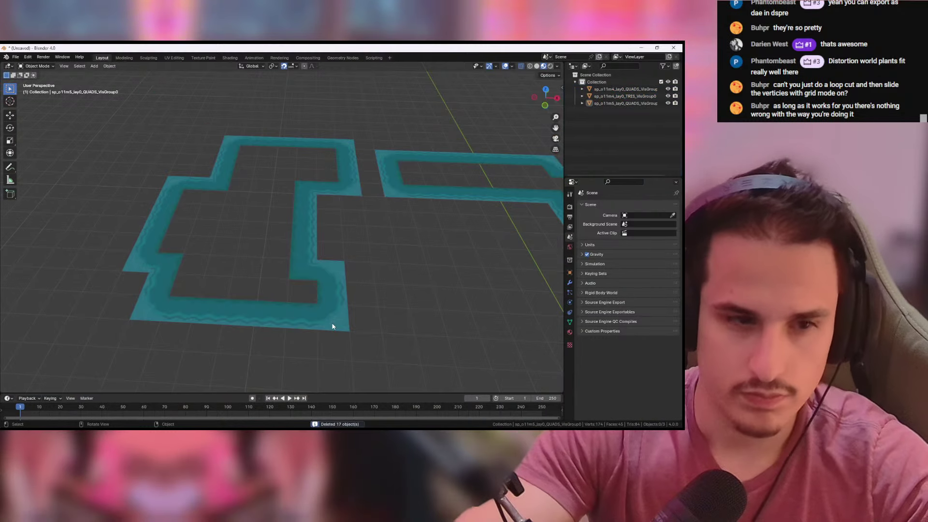
# Step: In top view, edit the border meshes and move the square edge face between two corners 5 m in X and 3 m in Y to the origin
pyautogui.click(544, 105)
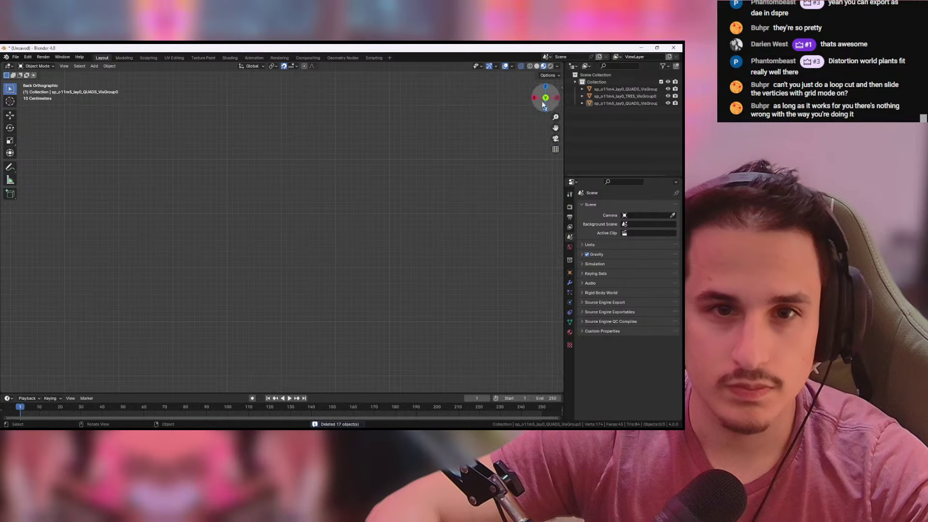
pyautogui.click(546, 88)
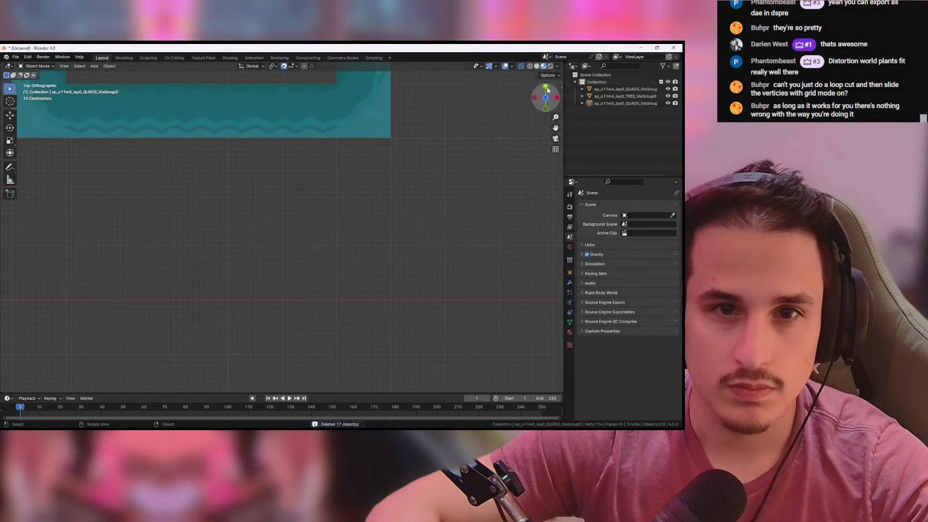
pyautogui.press('a')
pyautogui.press('Tab')
pyautogui.click(378, 181)
pyautogui.keyDown('shift'); pyautogui.moveTo(375, 182); pyautogui.dragTo(250, 126, button='middle'); pyautogui.keyUp('shift')
pyautogui.moveTo(318, 267); pyautogui.dragTo(355, 305)
pyautogui.click(296, 290)
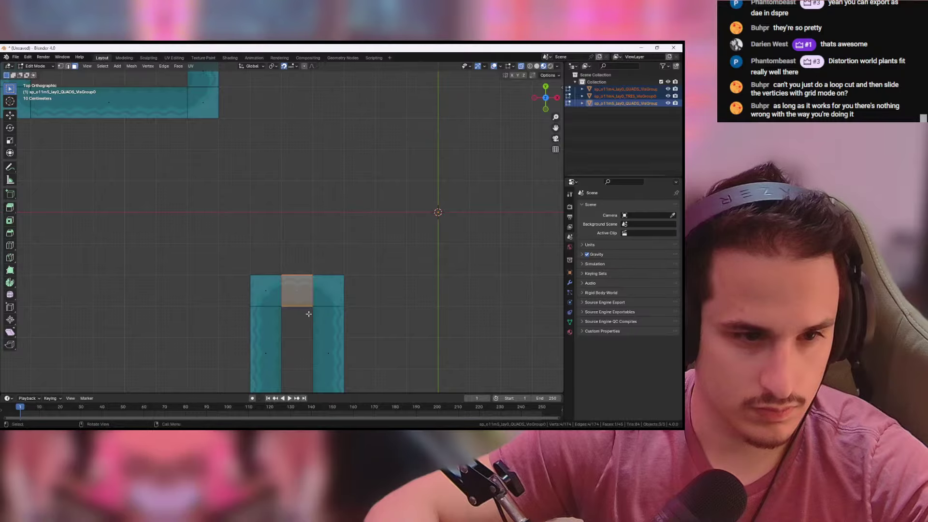
pyautogui.press('g')
pyautogui.click(467, 223)
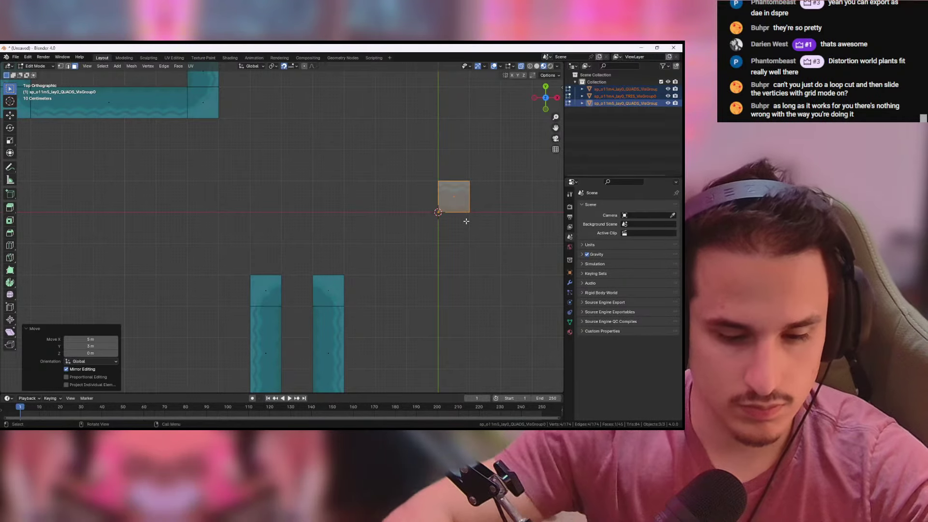
# Step: Delete all border faces except the edge square at the origin
pyautogui.hotkey('ctrl', 'i')
pyautogui.press('x')
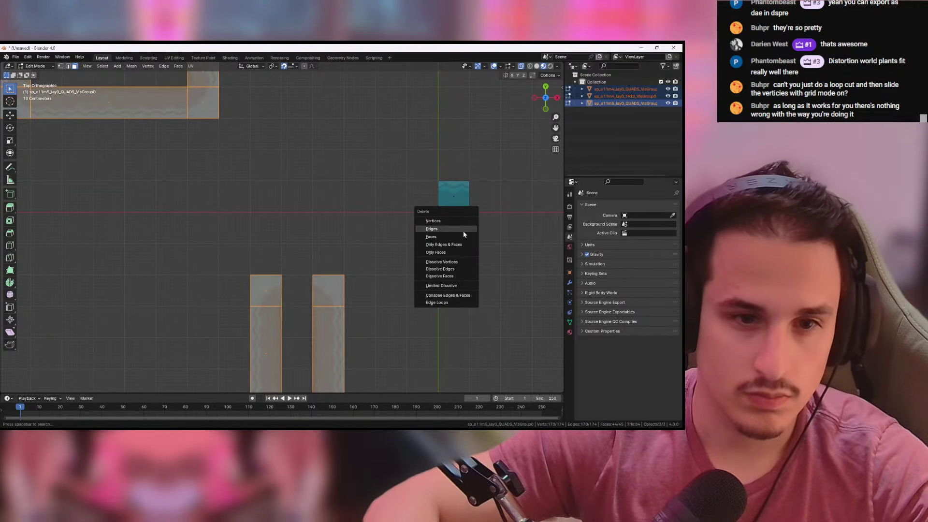
pyautogui.click(459, 236)
# Step: Export the edge square as mesh_darker_edge.obj to the from Black 2 folder with forward axis Y and up axis Z
pyautogui.click(20, 58)
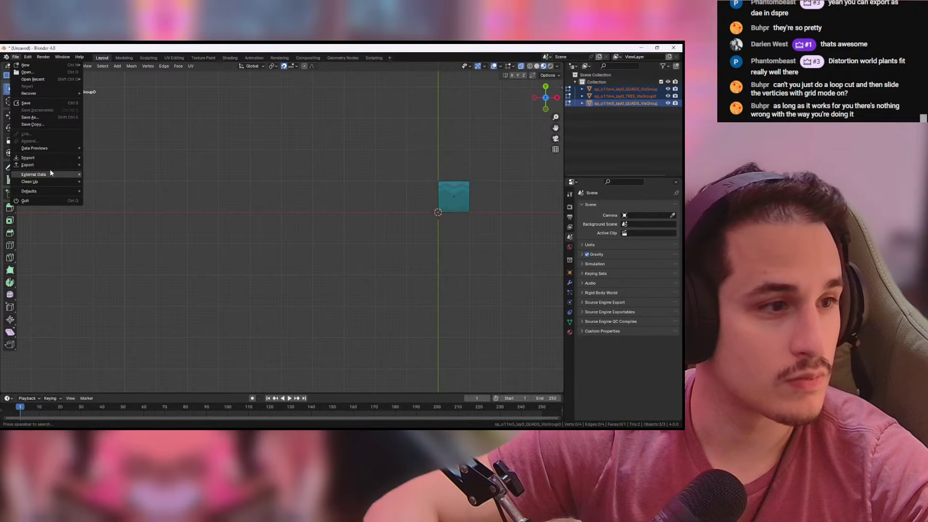
pyautogui.moveTo(48, 165)
pyautogui.click(119, 199)
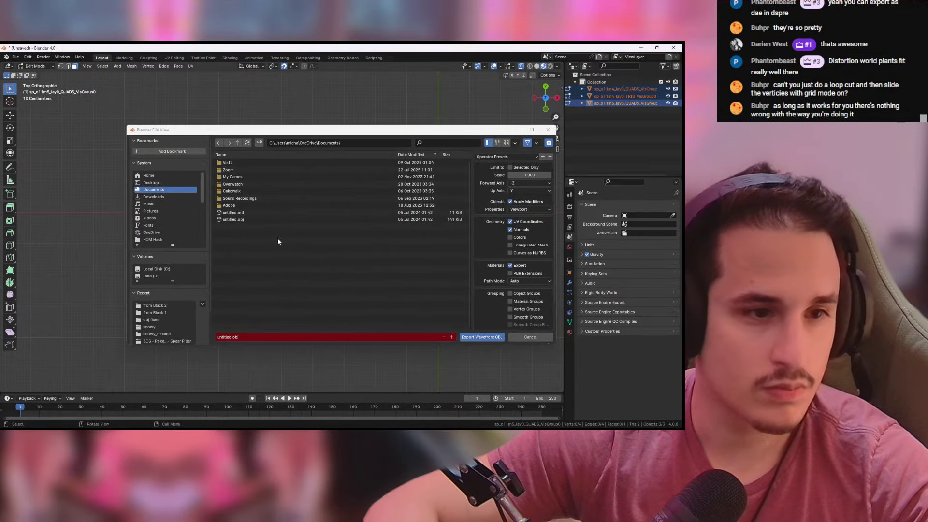
pyautogui.scroll(-3, 162, 232)
pyautogui.click(155, 291)
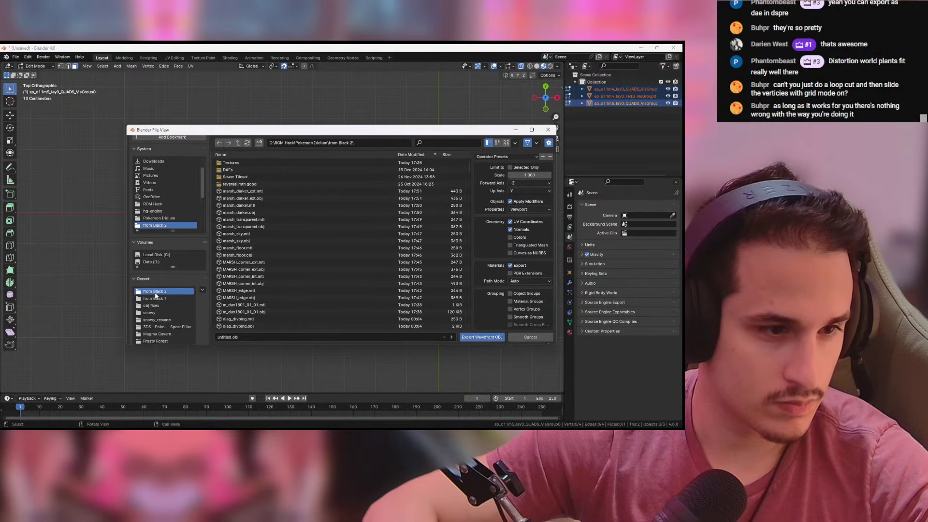
pyautogui.click(227, 337)
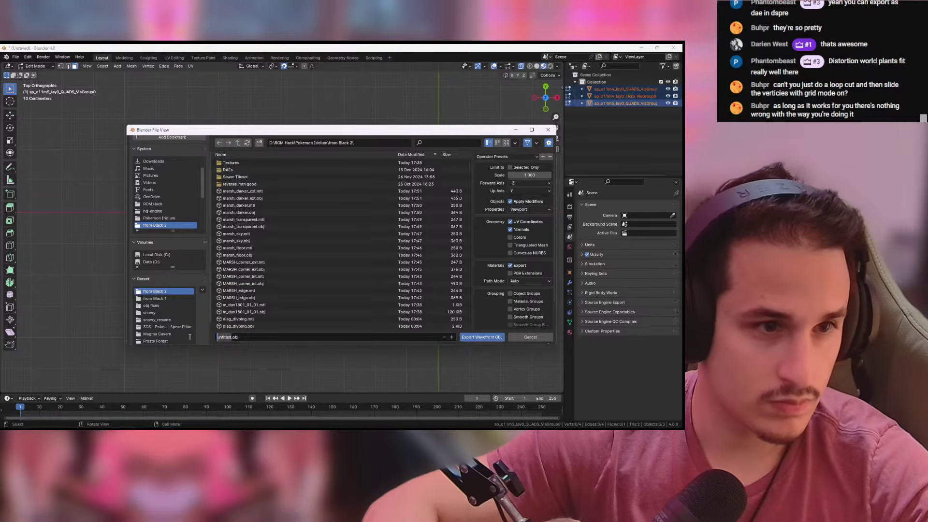
pyautogui.write('mesh_da')
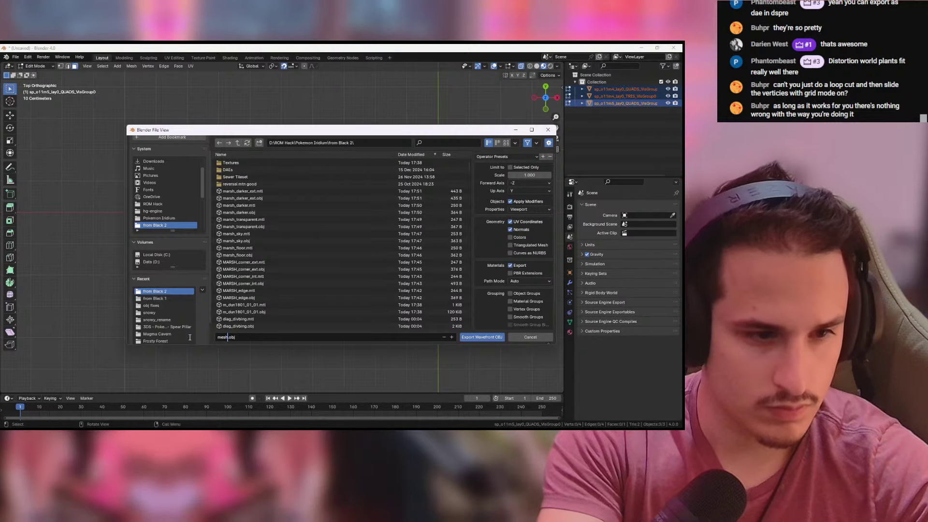
pyautogui.write('rker_edge')
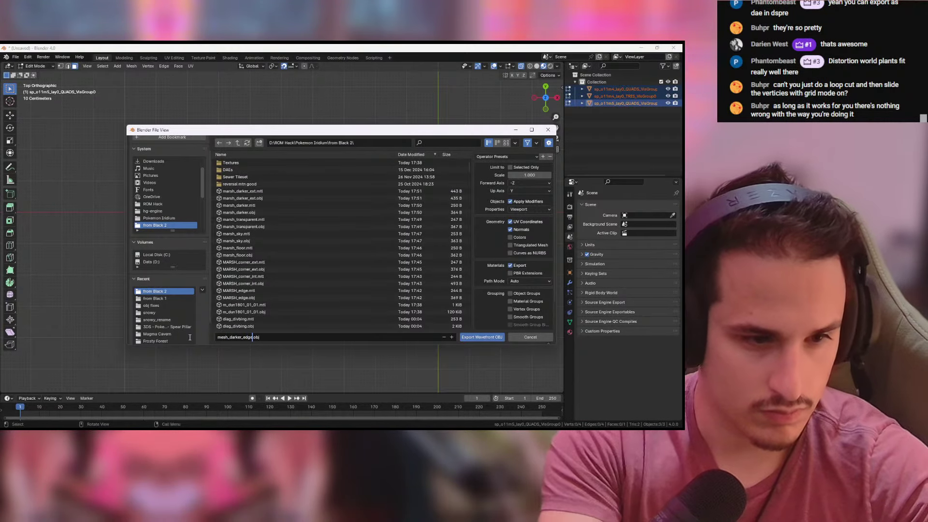
pyautogui.click(515, 183)
pyautogui.click(513, 200)
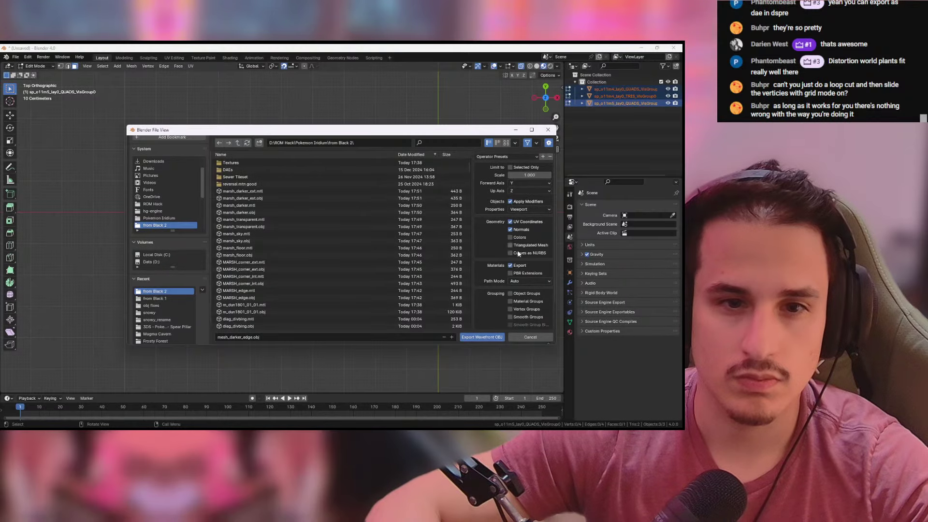
pyautogui.click(482, 337)
# Step: Add the exported mesh_darker_edge.obj as a tile in Map Studio's tileset editor at scale 1.0, and switch back to Blender
pyautogui.hotkey('alt', 'Tab')
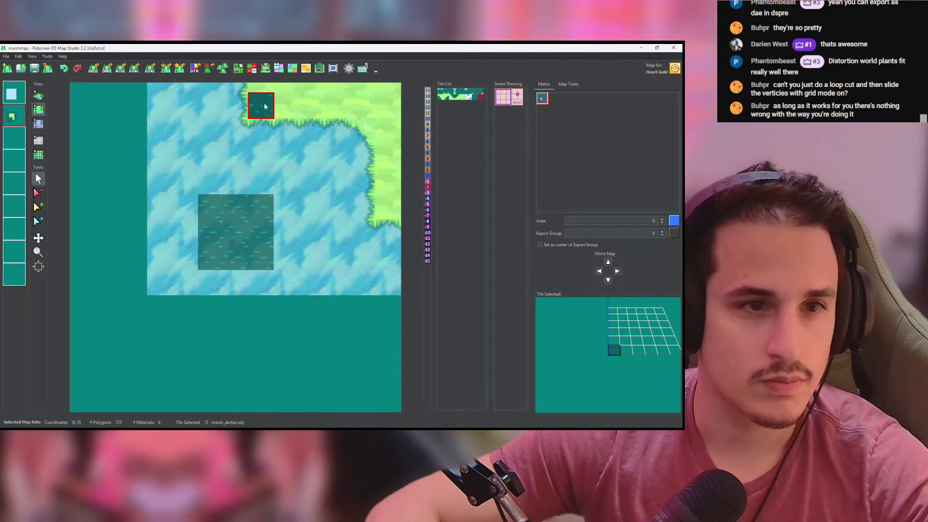
pyautogui.click(237, 70)
pyautogui.click(345, 155)
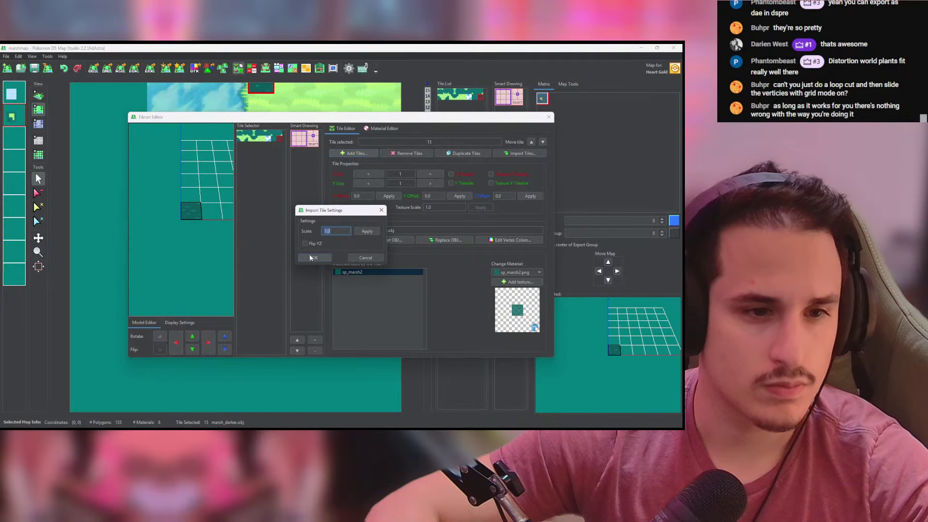
pyautogui.click(390, 205)
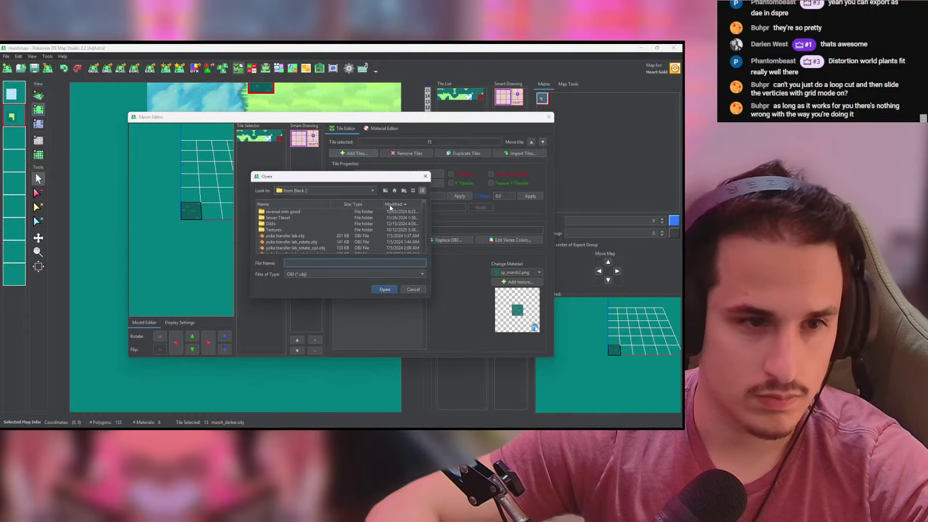
pyautogui.click(390, 205)
pyautogui.doubleClick(276, 211)
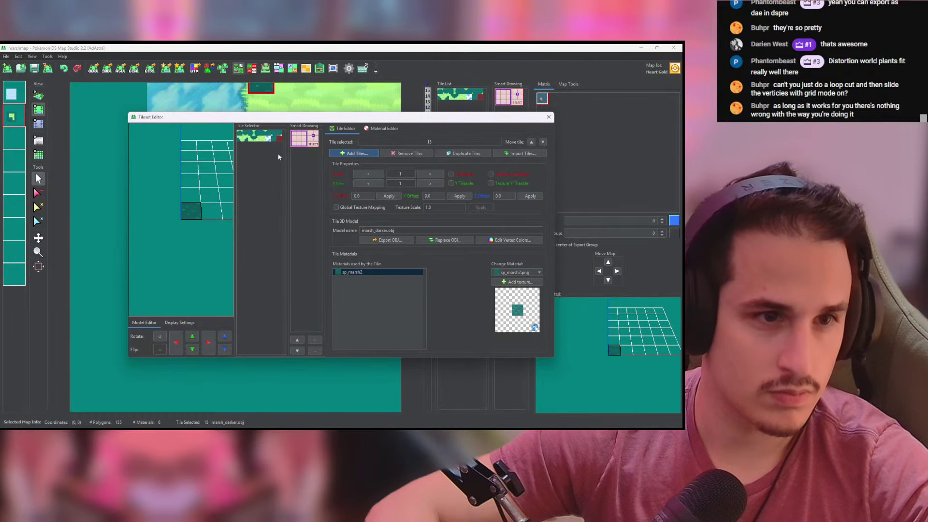
pyautogui.hotkey('alt', 'Tab')
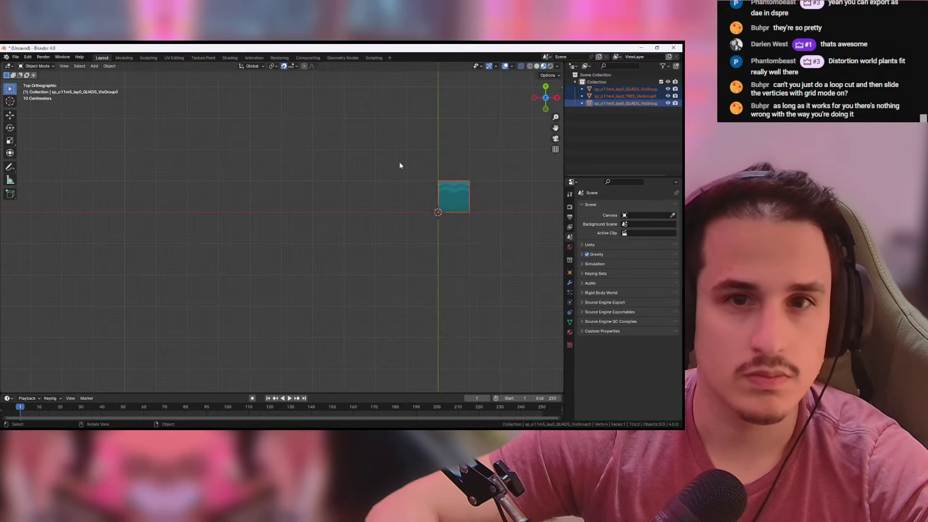
# Step: Clear the scene and re-import mesh_darker_edge.obj from the from Black 2 folder with forward axis Y
pyautogui.moveTo(317, 199); pyautogui.dragTo(416, 280)
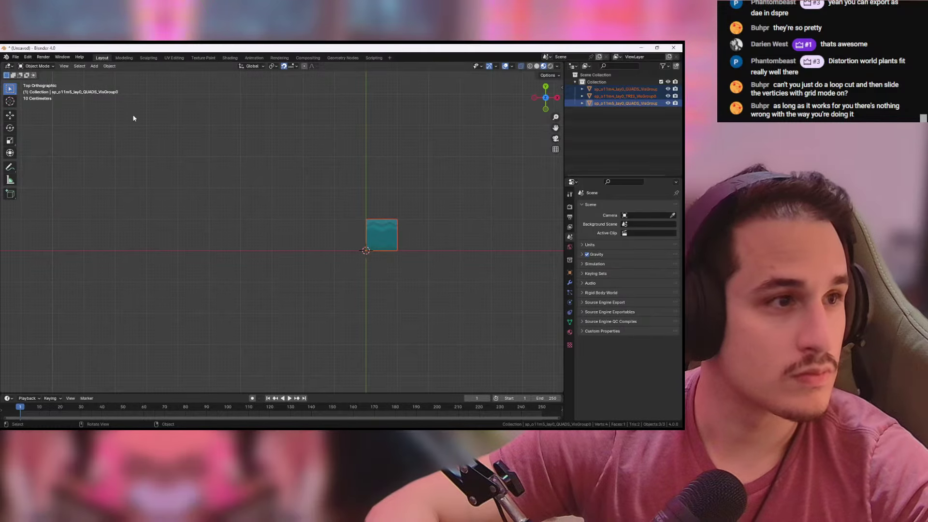
pyautogui.press('Delete')
pyautogui.click(15, 56)
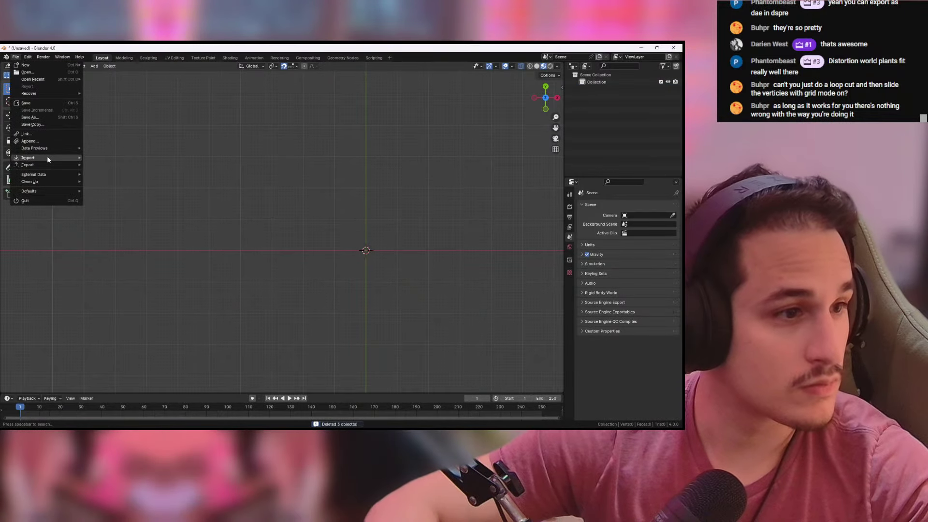
pyautogui.moveTo(48, 158)
pyautogui.click(128, 187)
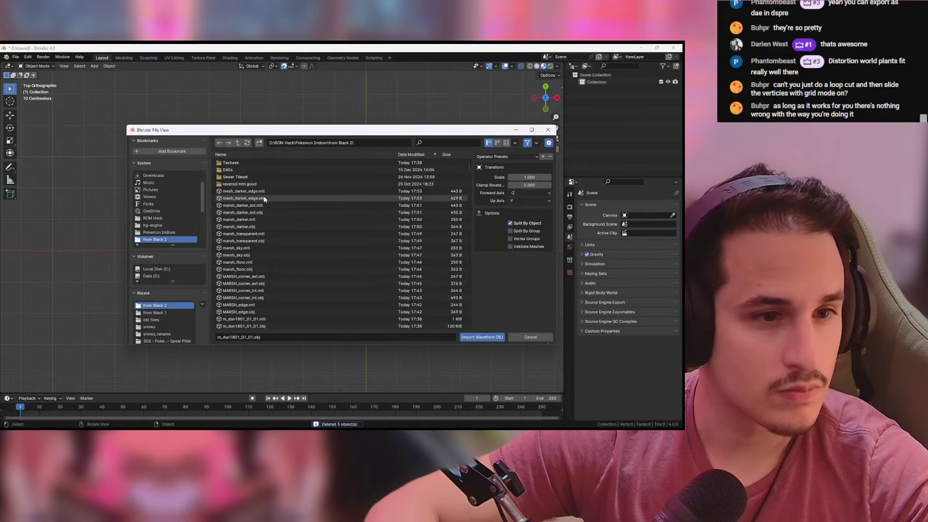
pyautogui.click(264, 200)
pyautogui.click(527, 193)
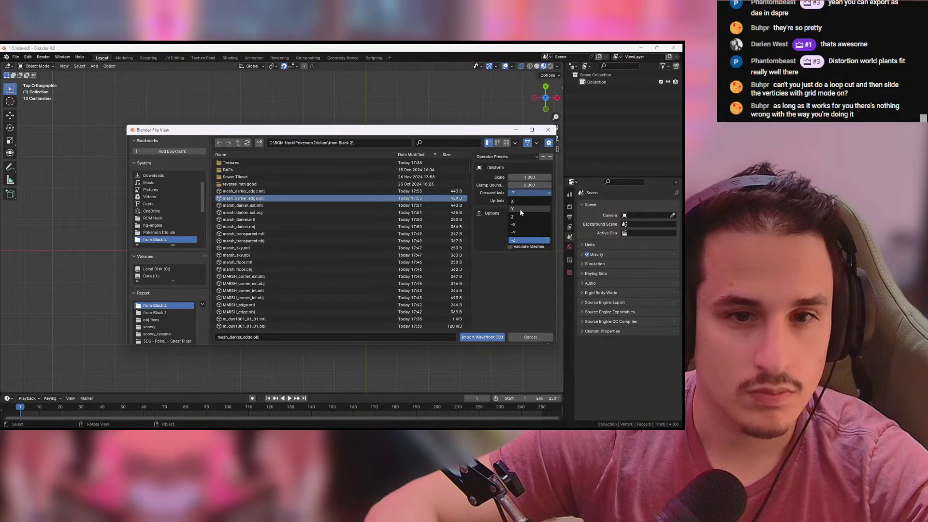
pyautogui.click(520, 211)
pyautogui.doubleClick(438, 197)
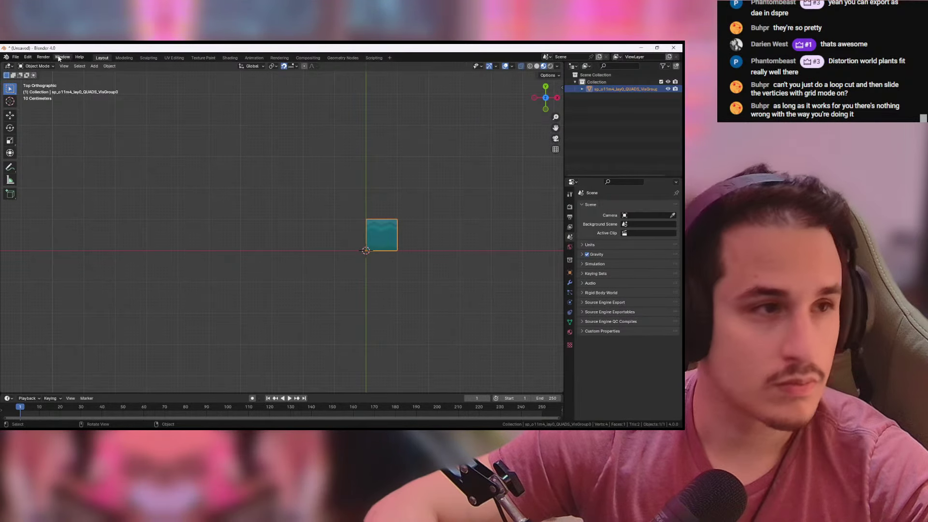
# Step: Export the re-imported edge square as Wavefront OBJ, overwriting mesh_darker_edge.obj
pyautogui.click(15, 57)
pyautogui.moveTo(41, 164)
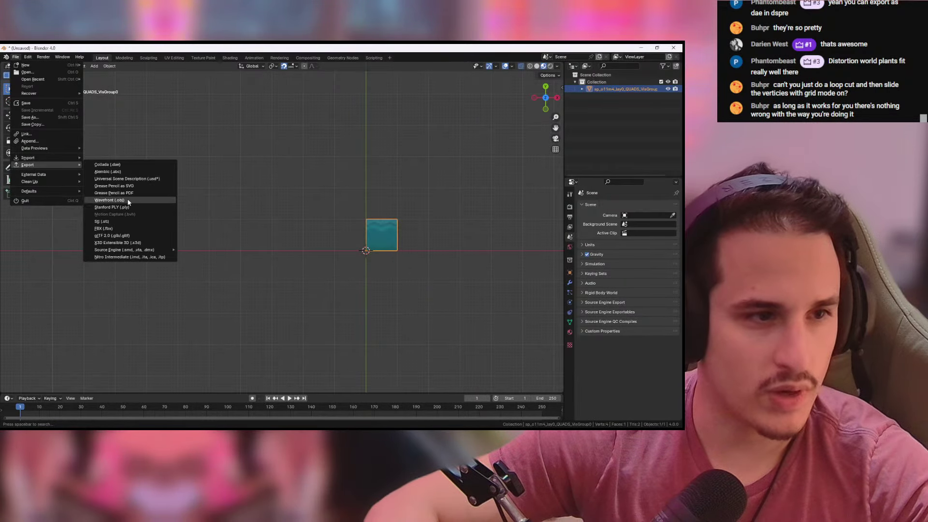
pyautogui.click(128, 202)
pyautogui.click(481, 338)
# Step: Switch to Map Studio, add mesh_darker_edge.obj as a tile in the tileset, and close the tileset editor
pyautogui.hotkey('alt', 'Tab')
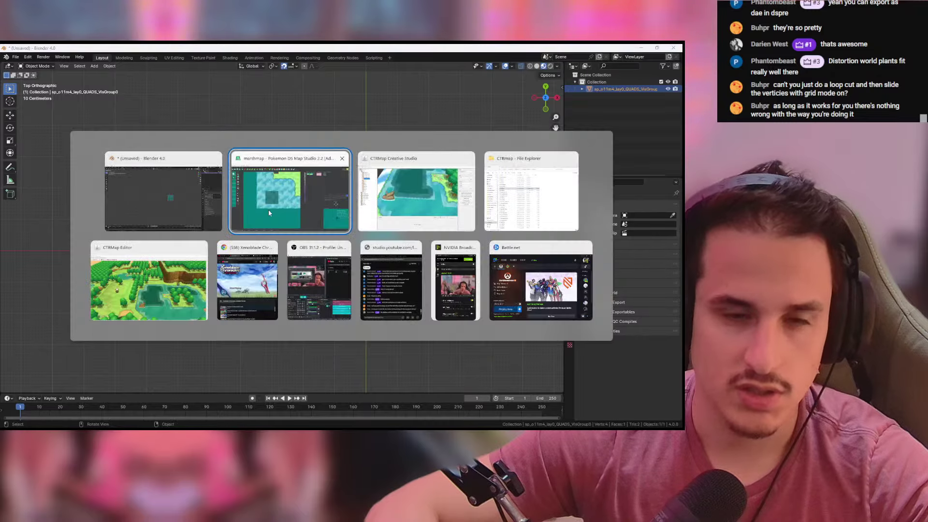
pyautogui.click(363, 155)
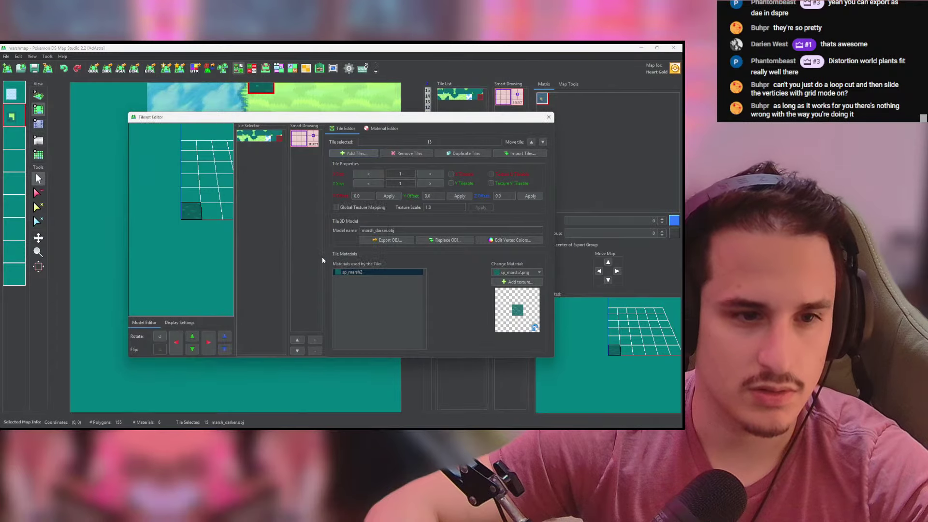
pyautogui.click(396, 204)
pyautogui.click(393, 204)
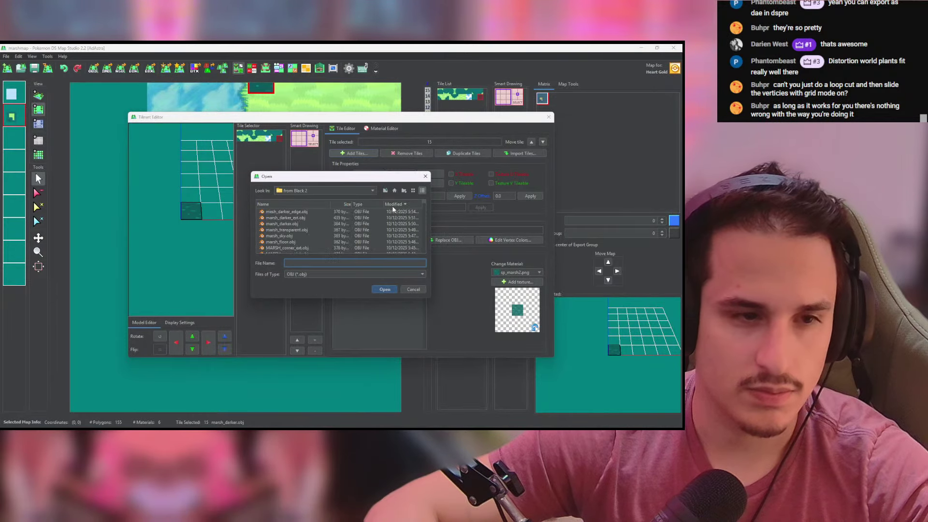
pyautogui.doubleClick(297, 213)
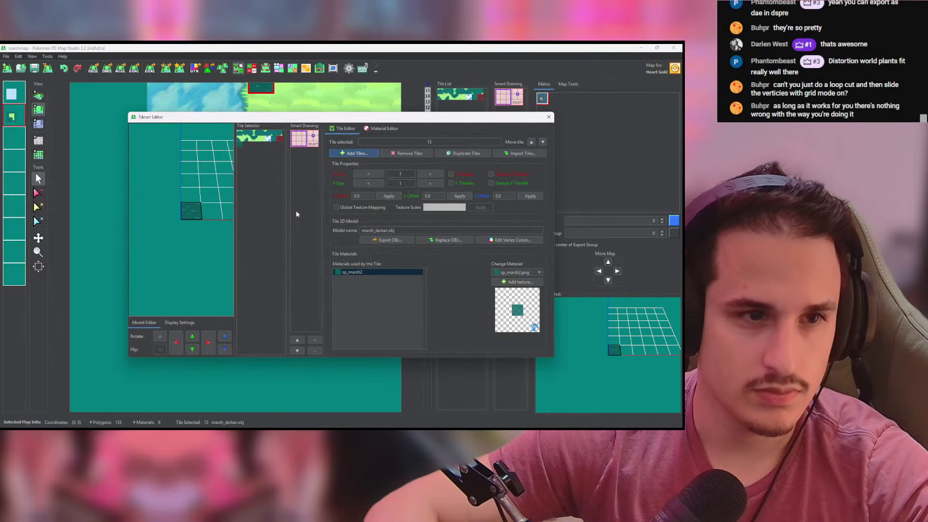
pyautogui.click(548, 117)
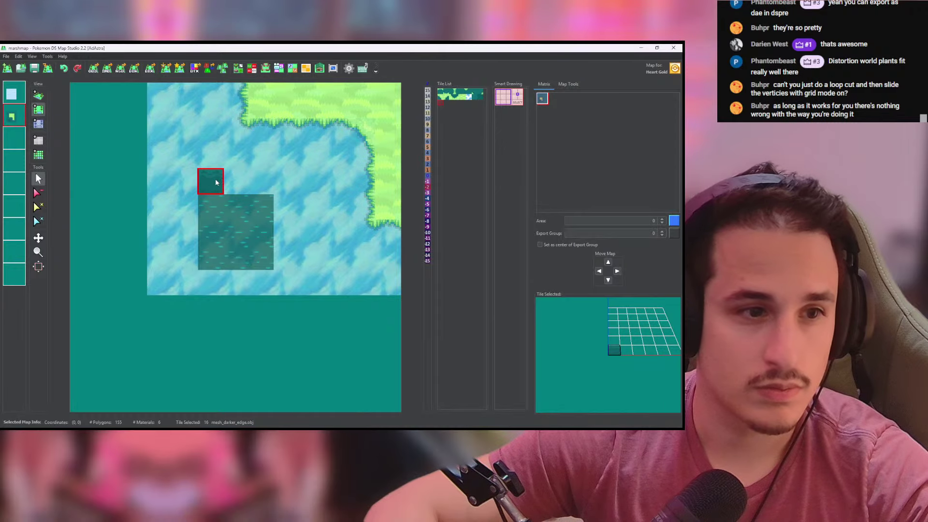
# Step: Paint a row of three darker-edge tiles along the upper side of the dark-water patch
pyautogui.moveTo(211, 181); pyautogui.dragTo(261, 182)
pyautogui.scroll(3, 312, 182)
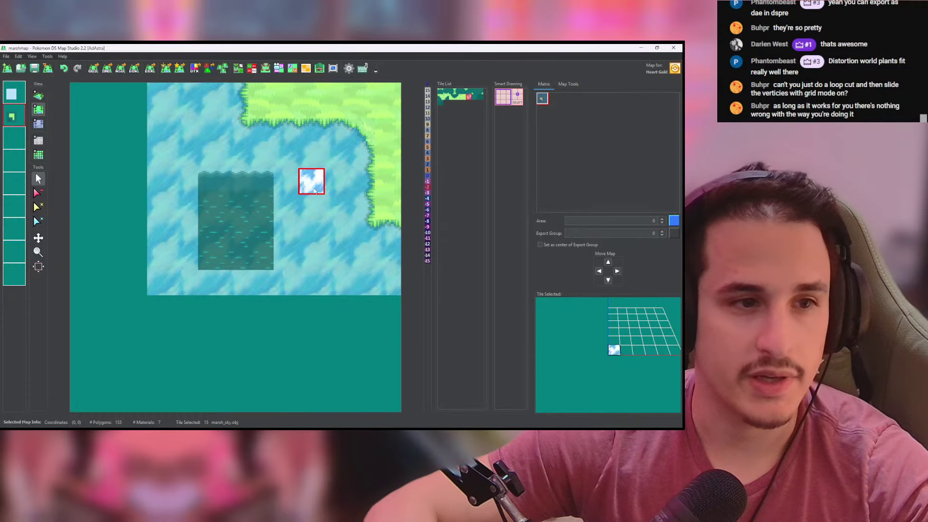
pyautogui.scroll(-3, 299, 188)
pyautogui.moveTo(307, 197); pyautogui.dragTo(303, 235, button='middle')
pyautogui.keyDown('ctrl'); pyautogui.scroll(5, 303, 235); pyautogui.keyUp('ctrl')
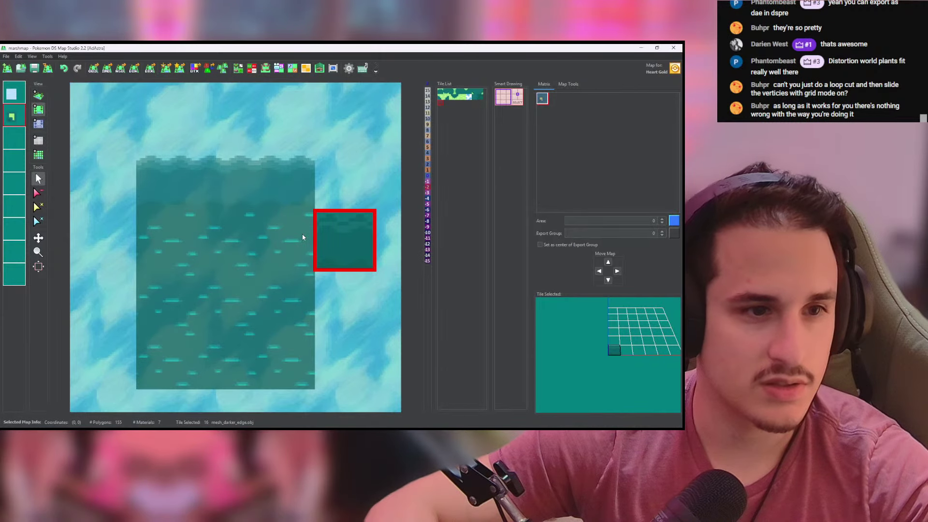
pyautogui.keyDown('ctrl'); pyautogui.scroll(-5, 303, 237); pyautogui.keyUp('ctrl')
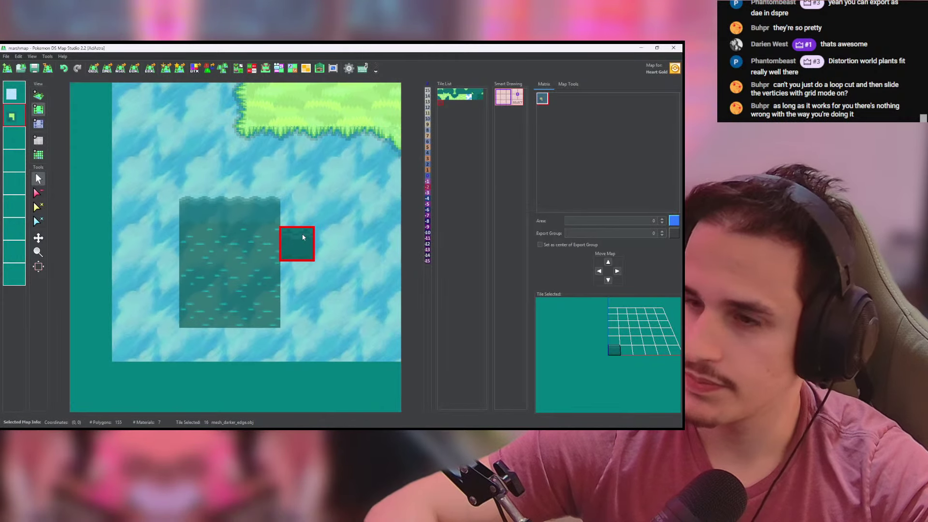
pyautogui.hotkey('alt', 'Tab')
pyautogui.hotkey('alt', 'Tab')
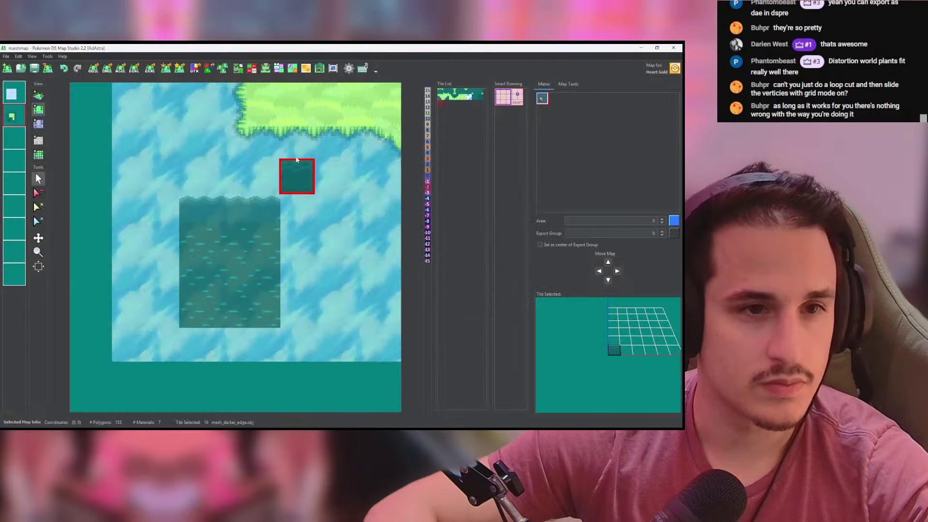
# Step: Create rotated duplicates of the darker-edge tile for the other sides, and try one copy beside the dark-water patch
pyautogui.click(238, 68)
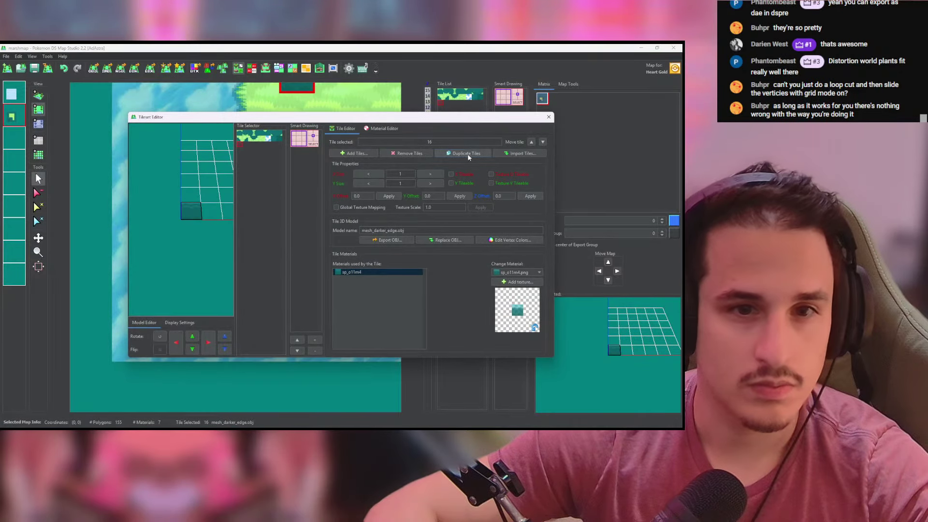
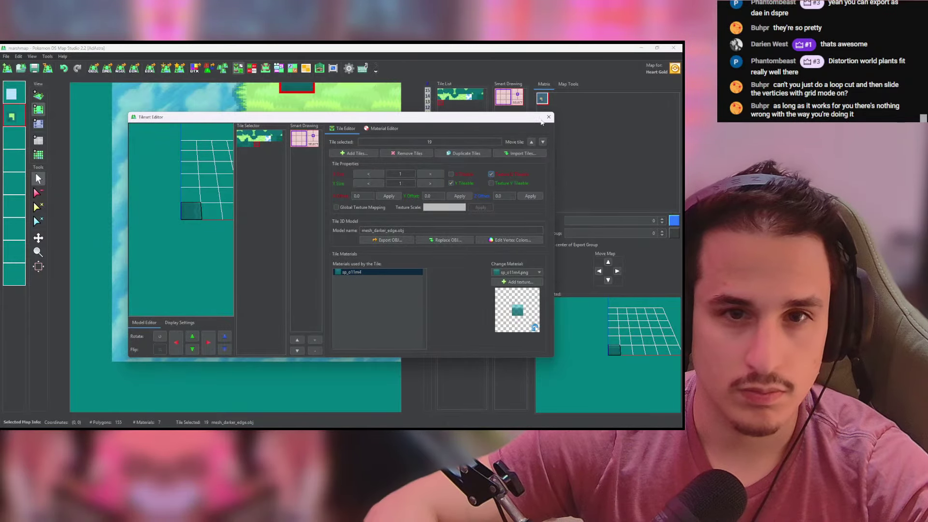
pyautogui.click(548, 118)
pyautogui.moveTo(170, 242); pyautogui.dragTo(163, 304)
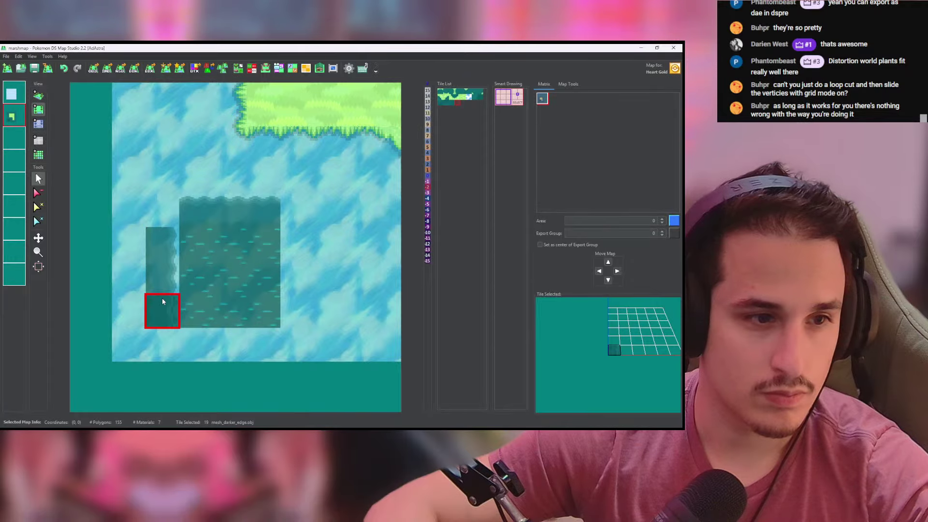
pyautogui.hotkey('ctrl', 'z')
# Step: Paint matching rotated darker-edge tiles along the right, left and lower sides of the dark-water patch
pyautogui.moveTo(303, 254); pyautogui.dragTo(307, 310)
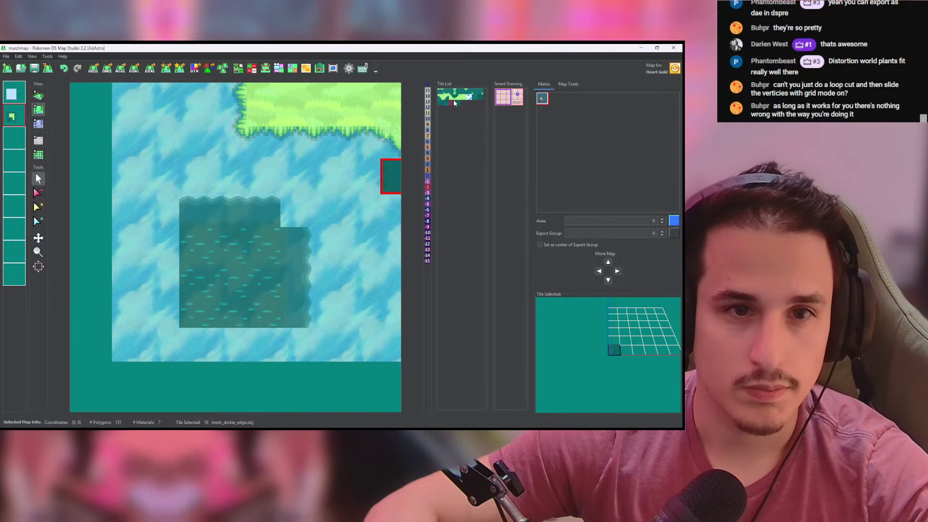
pyautogui.moveTo(164, 245); pyautogui.dragTo(164, 309)
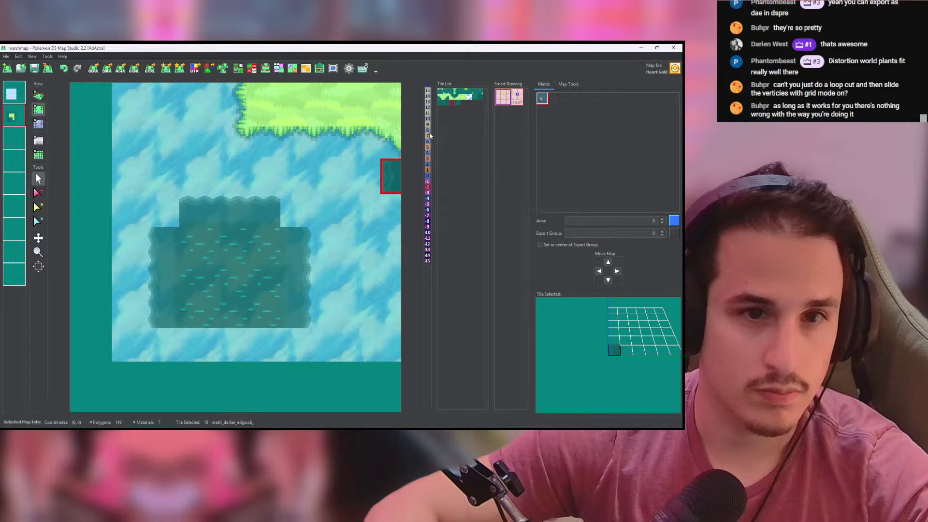
pyautogui.click(447, 103)
pyautogui.moveTo(224, 341)
pyautogui.mouseDown()
pyautogui.moveTo(193, 343)
pyautogui.moveTo(256, 346)
pyautogui.mouseUp()
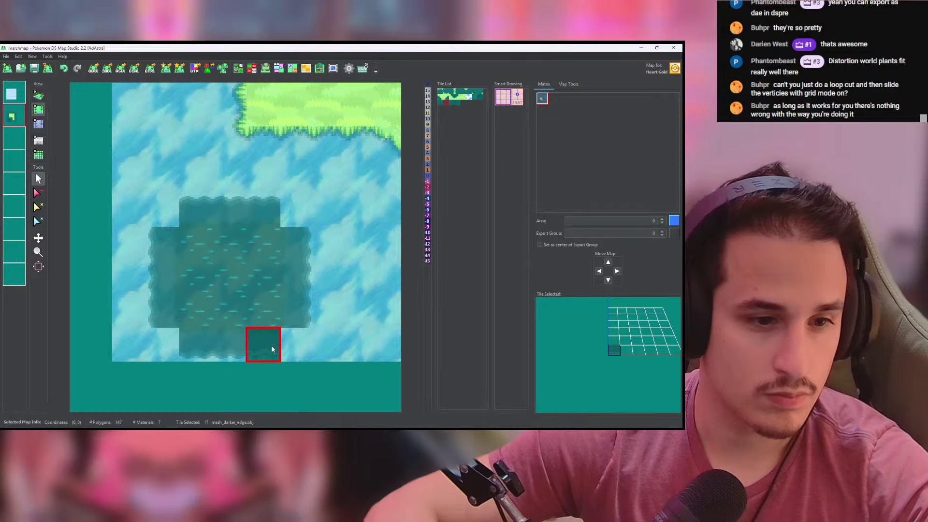
# Step: Pick the marsh_transparent tile and extend the water with one row below the painted map area
pyautogui.moveTo(294, 320); pyautogui.dragTo(259, 152, button='middle')
pyautogui.rightClick(325, 186)
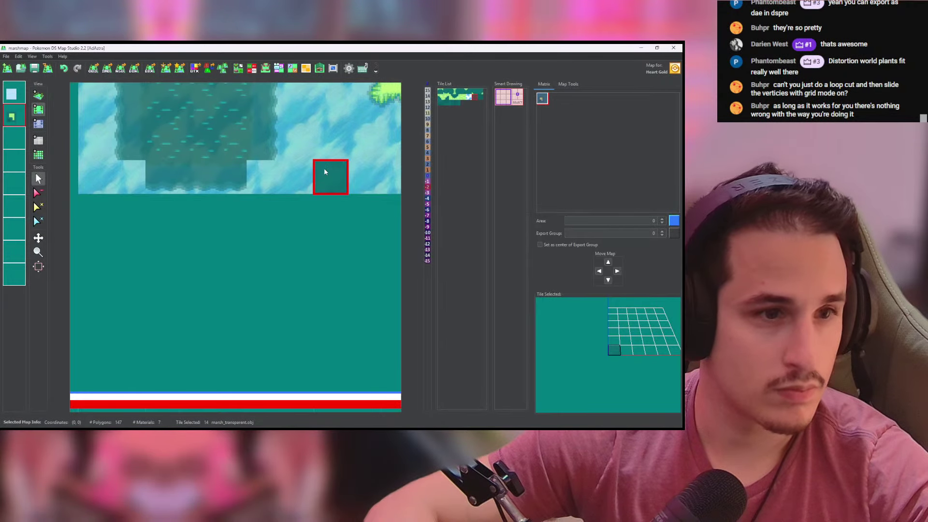
pyautogui.moveTo(324, 172)
pyautogui.mouseDown()
pyautogui.moveTo(327, 209)
pyautogui.moveTo(94, 208)
pyautogui.mouseUp()
pyautogui.scroll(-2, 231, 222)
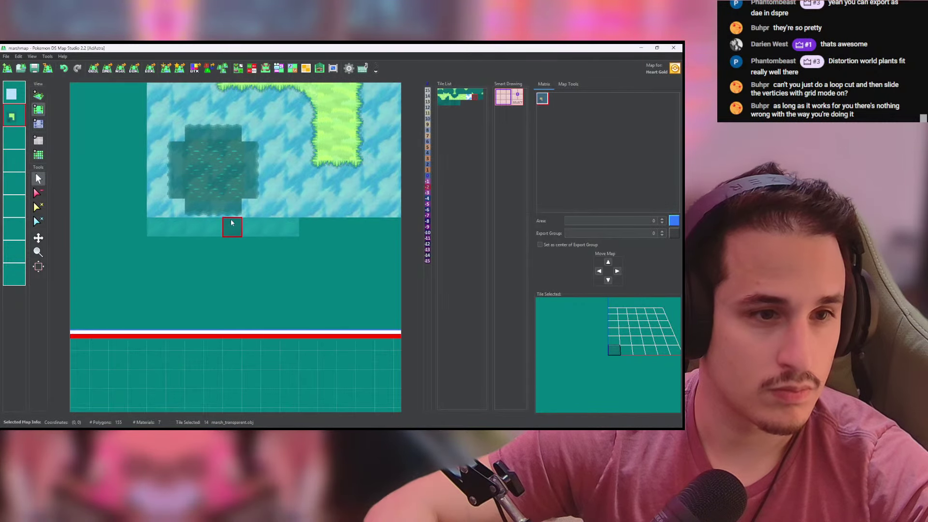
pyautogui.moveTo(305, 224); pyautogui.dragTo(367, 227)
# Step: Add a row of marsh_sky tiles underneath the newly added transparent water row
pyautogui.rightClick(270, 189)
pyautogui.click(175, 207)
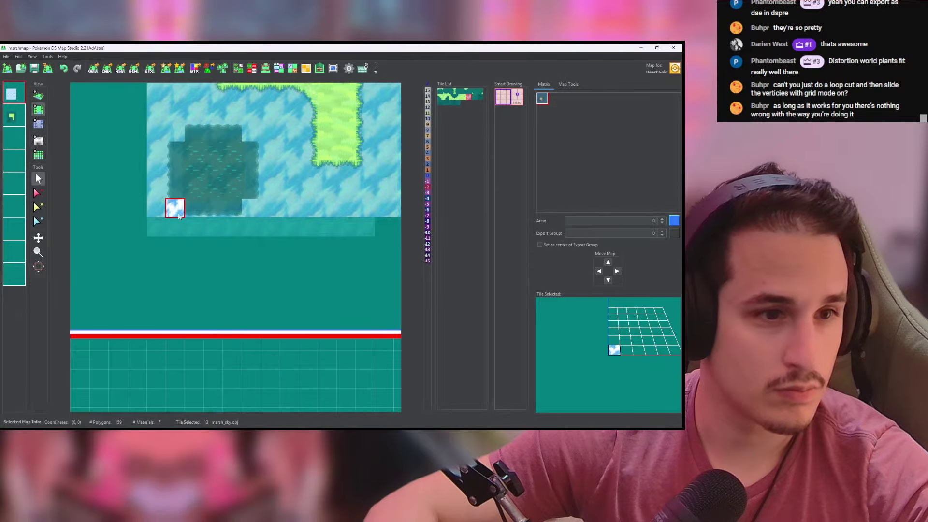
pyautogui.moveTo(179, 225); pyautogui.dragTo(367, 225)
# Step: Inspect the dark-water patch and its borders in the 3D map view
pyautogui.click(38, 96)
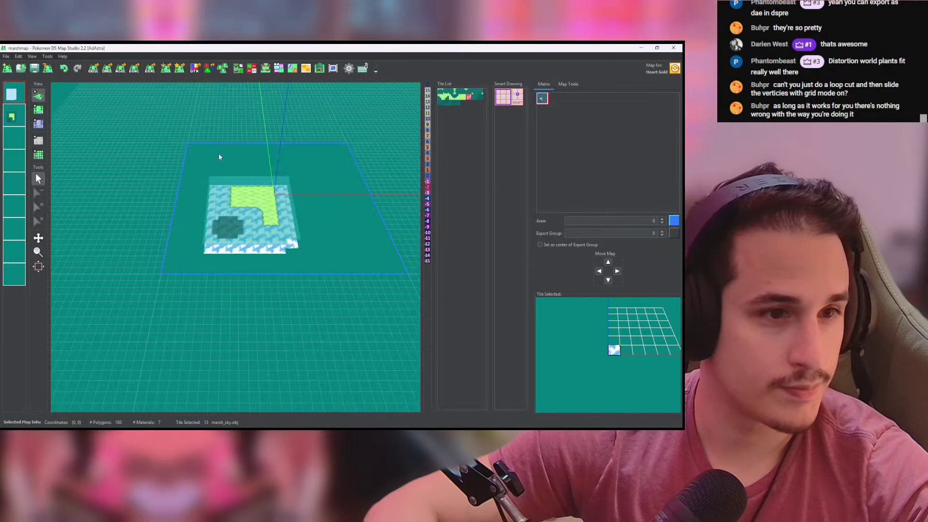
pyautogui.scroll(6, 266, 330)
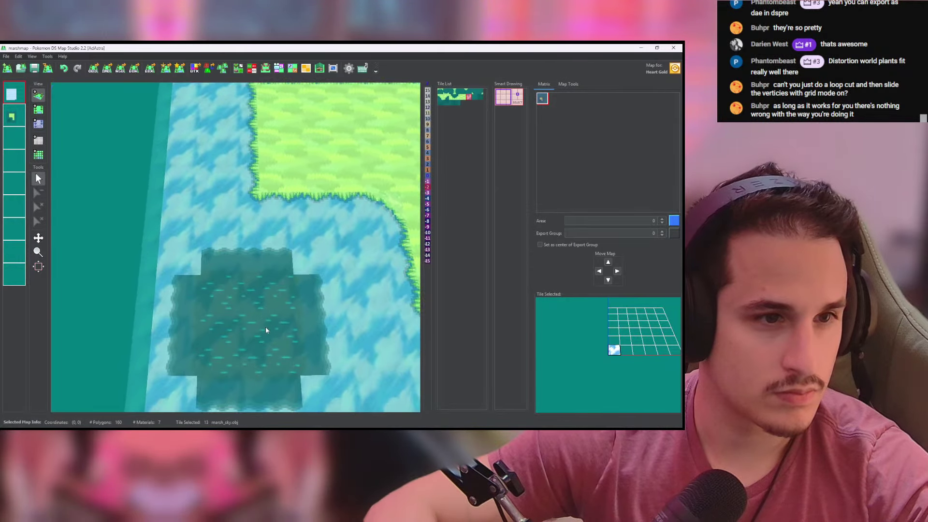
pyautogui.scroll(-5, 269, 256)
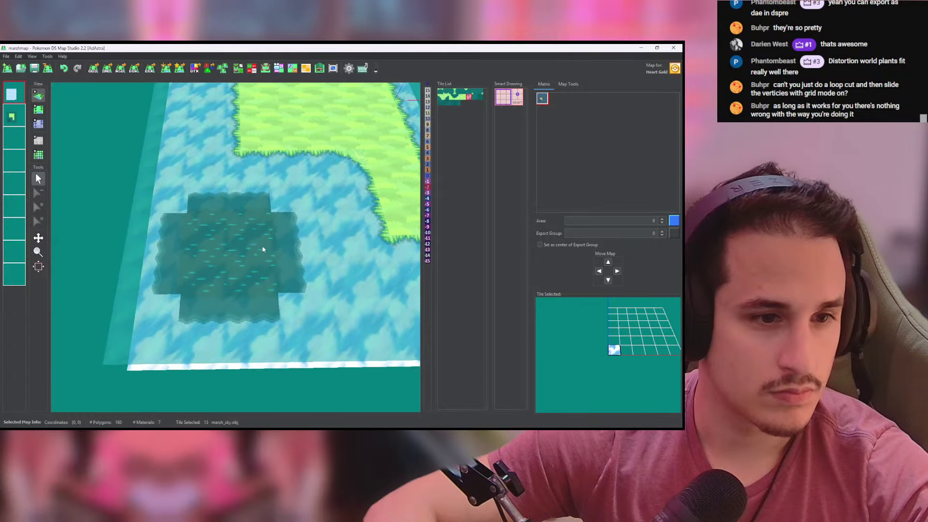
pyautogui.scroll(-1, 264, 249)
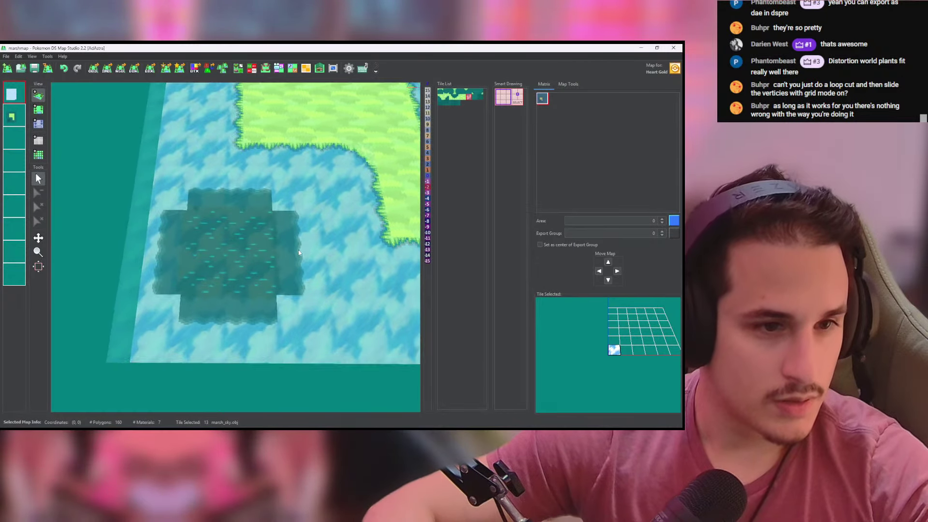
# Step: Switch to Blender, restore the full border meshes, and delete all faces except the upper-right corner square of the lower border
pyautogui.hotkey('alt', 'Tab')
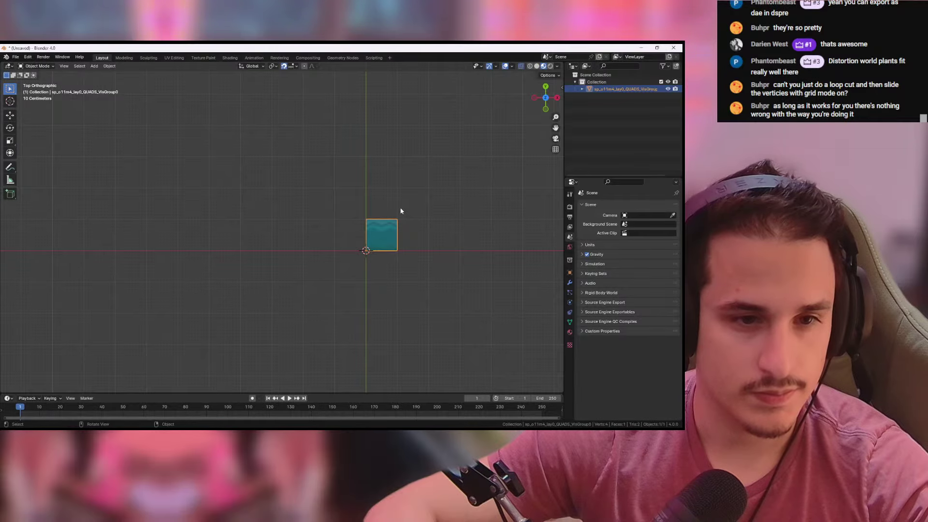
pyautogui.press('Tab')
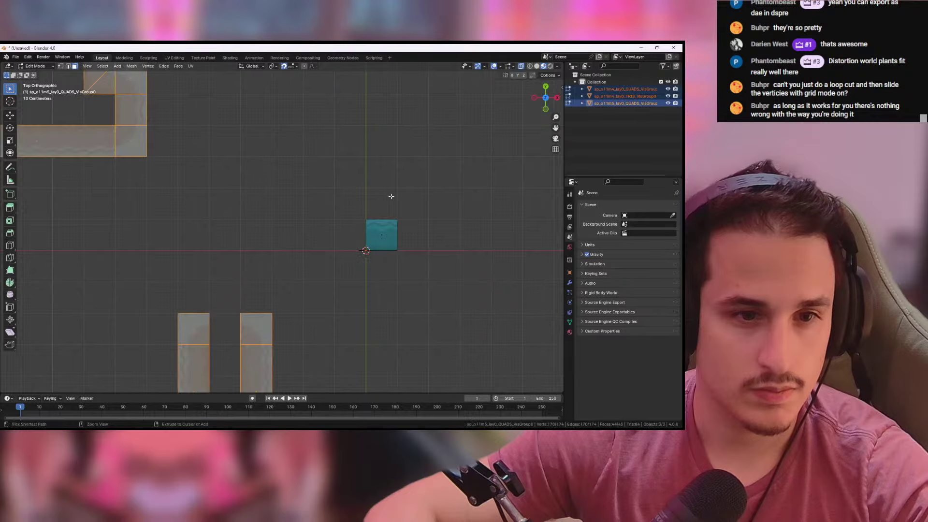
pyautogui.moveTo(236, 292); pyautogui.dragTo(290, 344)
pyautogui.hotkey('ctrl', 'i')
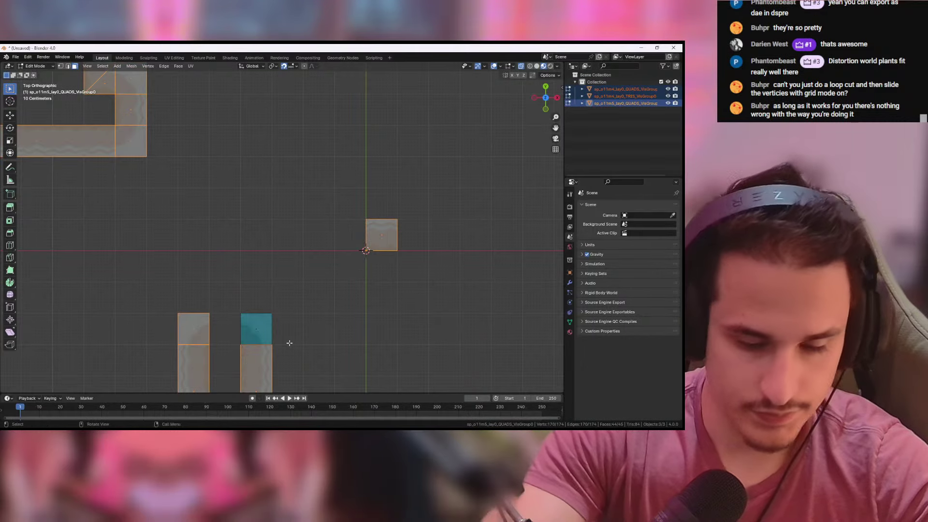
pyautogui.press('x')
pyautogui.click(289, 342)
# Step: Move the remaining corner square 4 m in X and 3 m in Y to the origin
pyautogui.press('a')
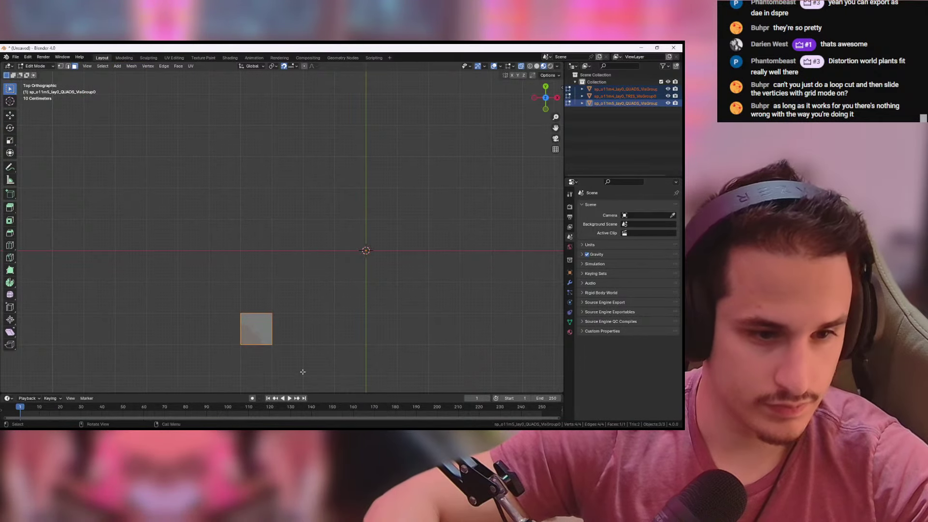
pyautogui.press('g')
pyautogui.click(424, 270)
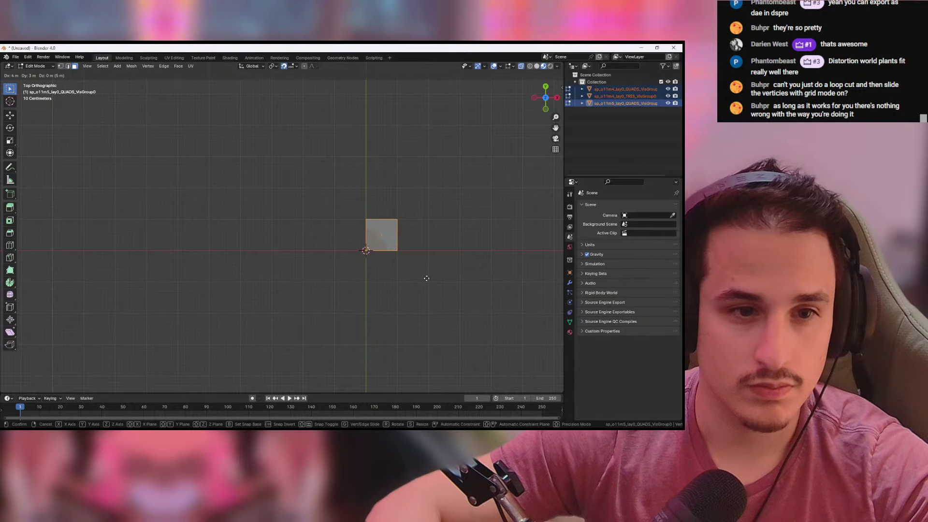
# Step: Return to Object Mode and delete the two leftover mesh objects, keeping only the corner square
pyautogui.press('Tab')
pyautogui.click(460, 261)
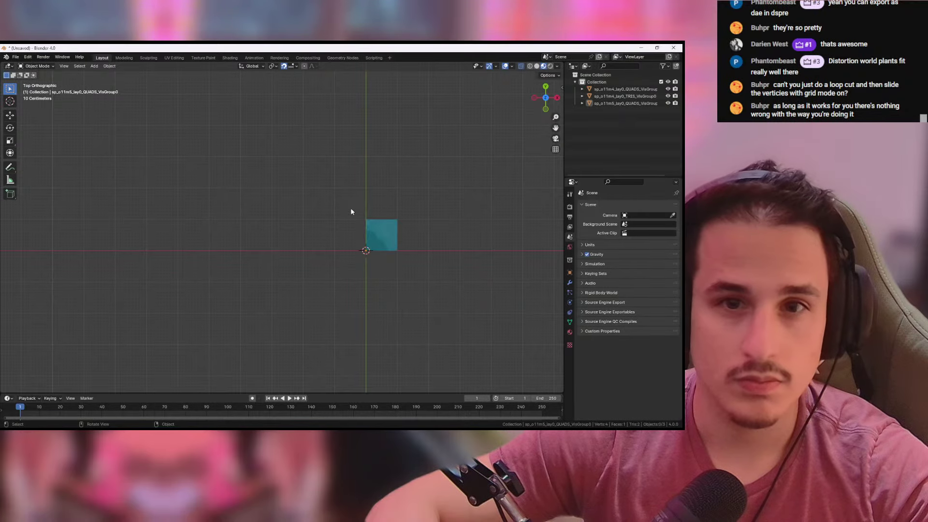
pyautogui.moveTo(352, 214); pyautogui.dragTo(414, 265)
pyautogui.hotkey('ctrl', 'i')
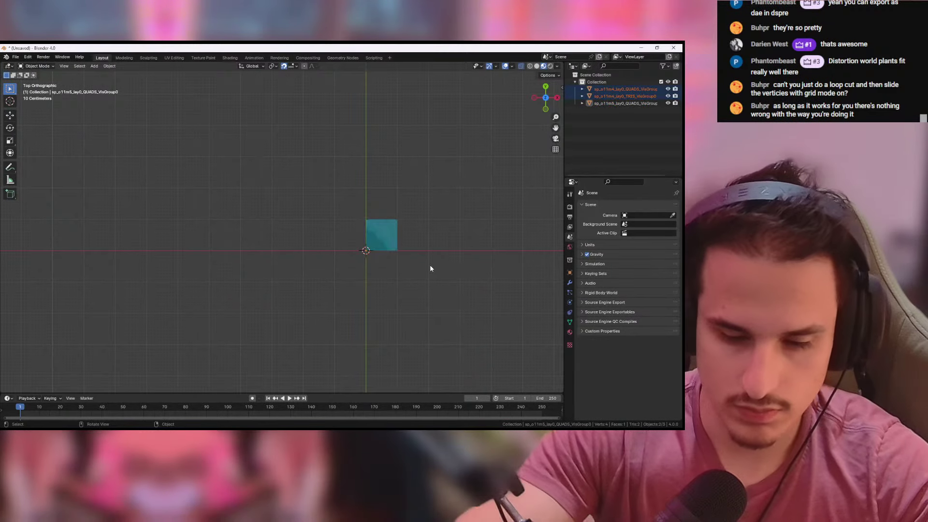
pyautogui.press('Delete')
# Step: Export the corner square as the Wavefront OBJ file mesh_darker_edge_ext.obj in the from Black 2 folder
pyautogui.click(16, 57)
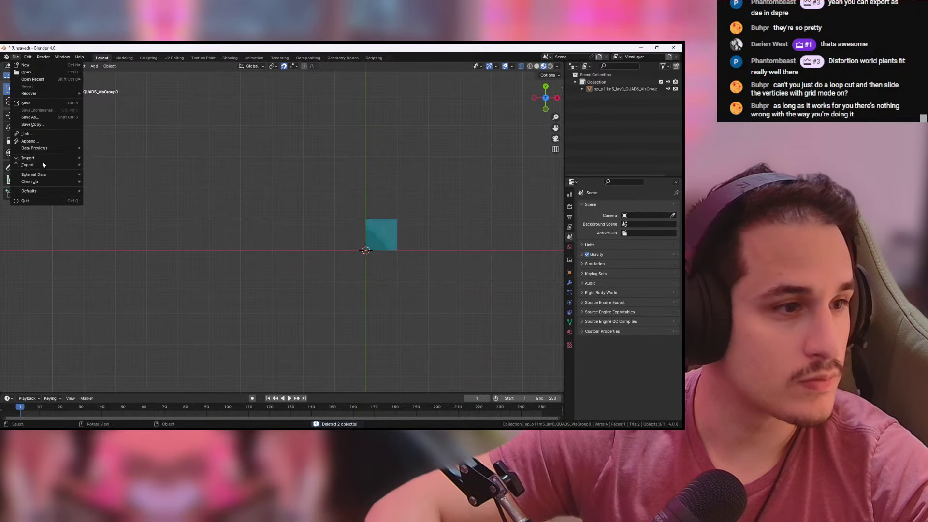
pyautogui.moveTo(42, 161)
pyautogui.click(118, 201)
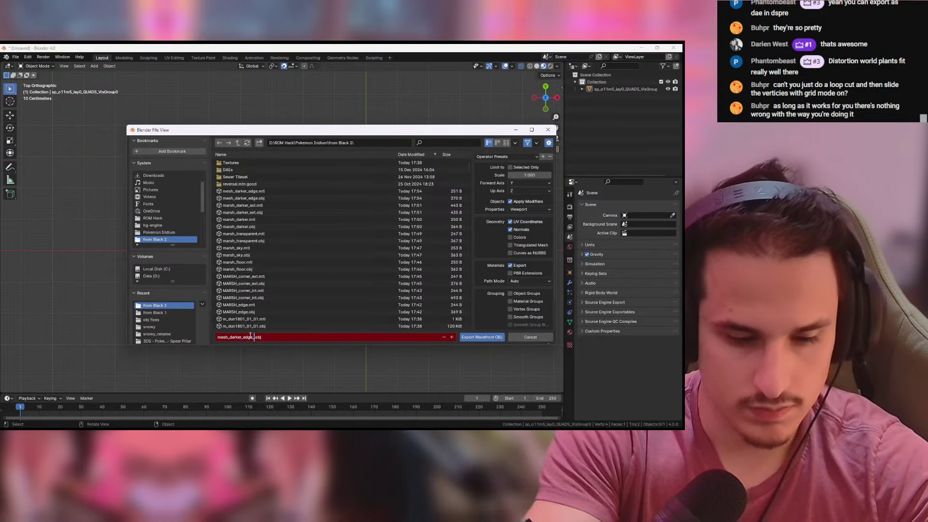
pyautogui.write('_ext')
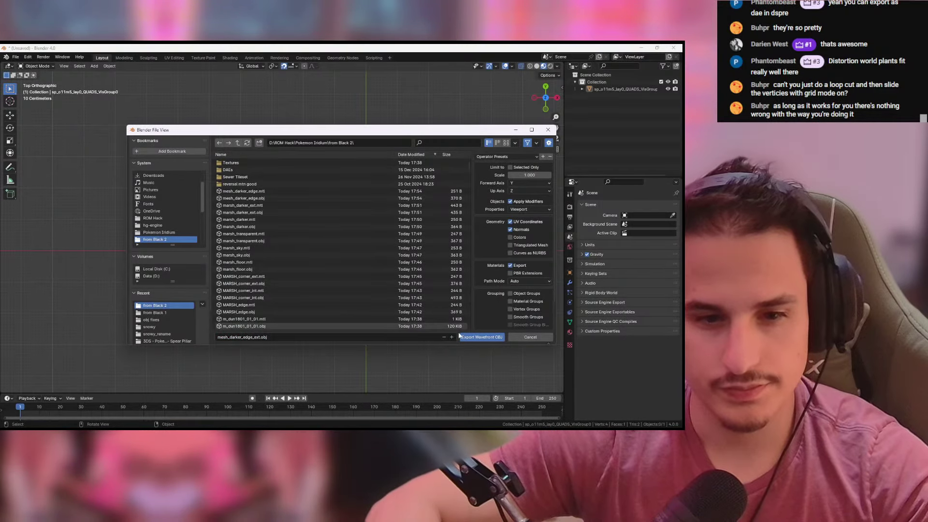
pyautogui.click(465, 336)
# Step: Switch to Pokemon DS Map Studio and add mesh_darker_edge.obj as a new tile in the tileset
pyautogui.hotkey('alt', 'Tab')
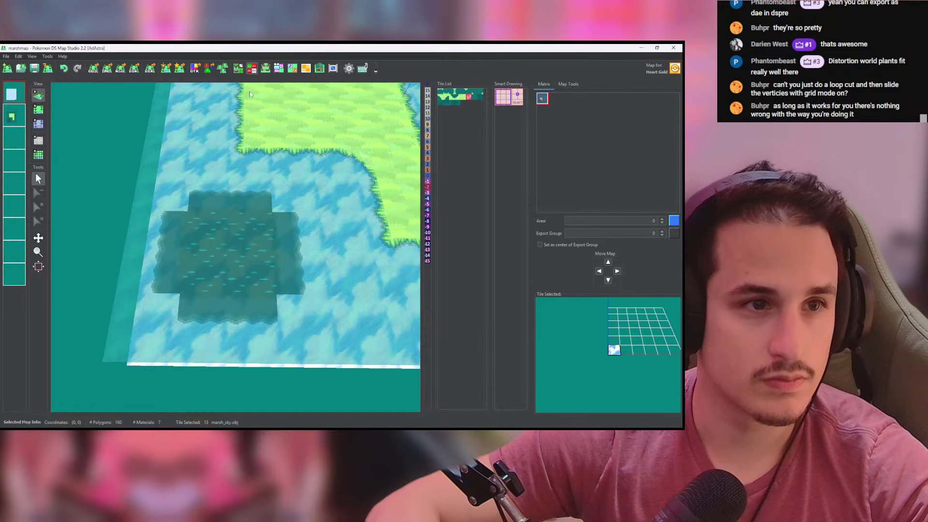
pyautogui.click(252, 68)
pyautogui.click(517, 129)
pyautogui.click(238, 68)
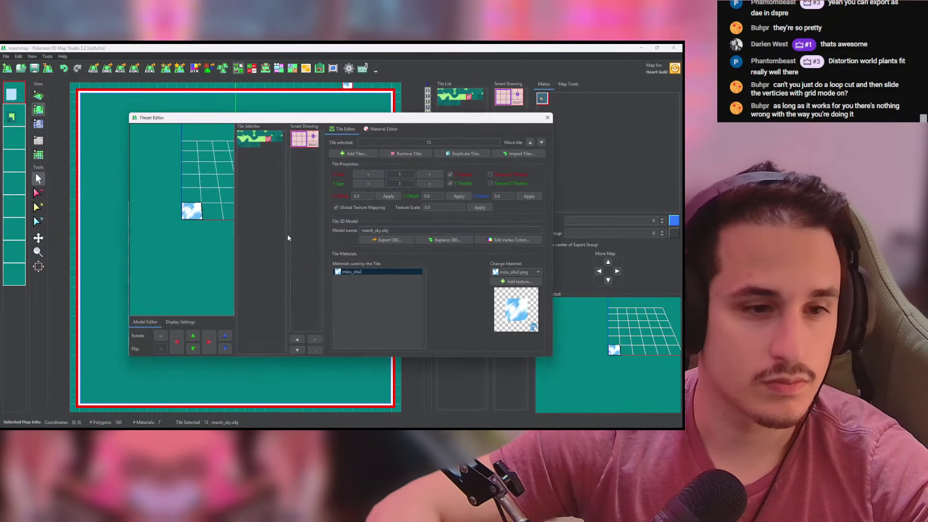
pyautogui.click(355, 154)
pyautogui.press('Return')
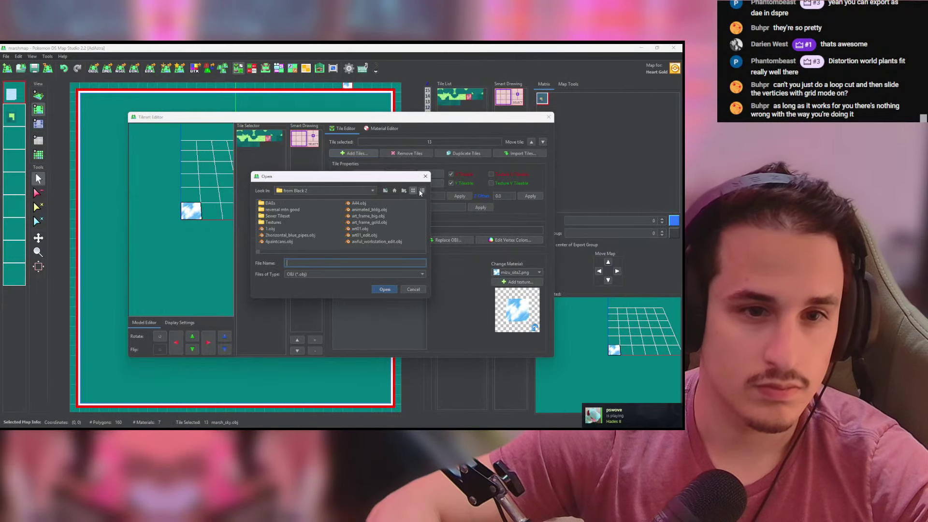
pyautogui.click(392, 204)
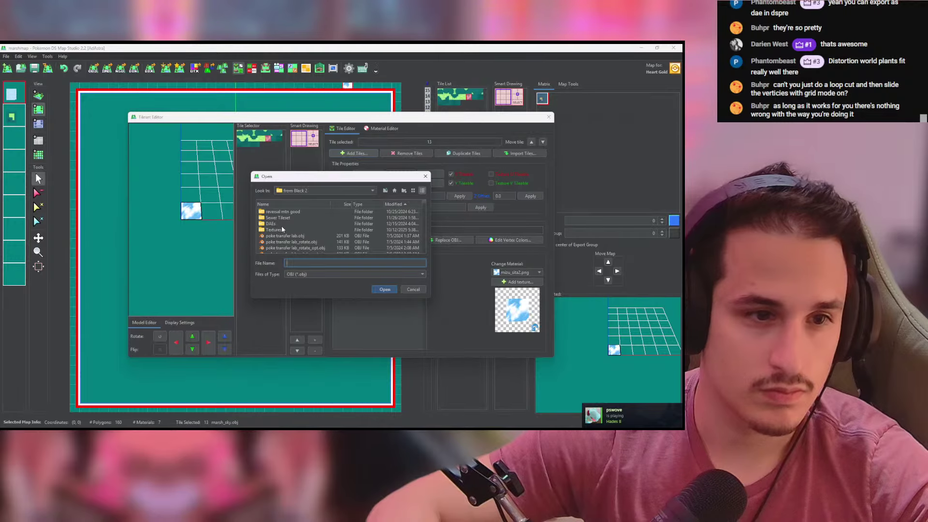
pyautogui.click(386, 204)
pyautogui.click(387, 204)
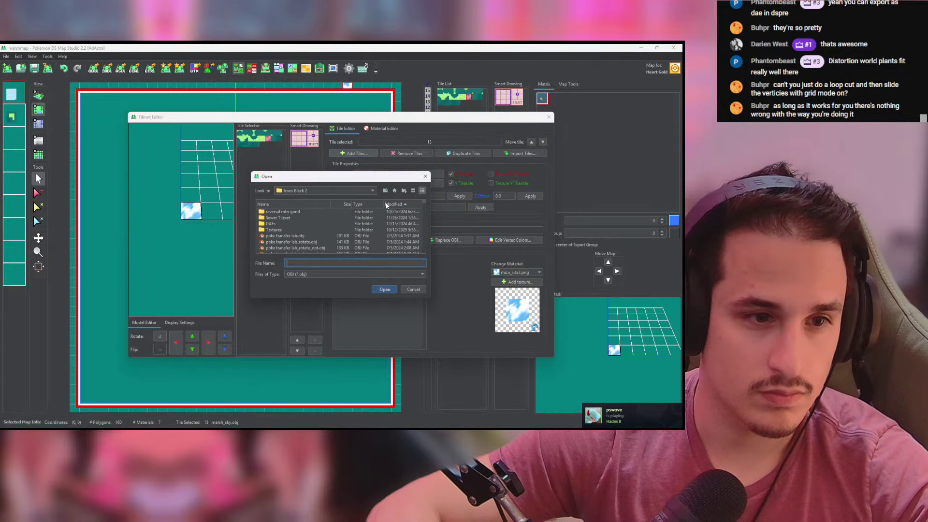
pyautogui.press('Escape')
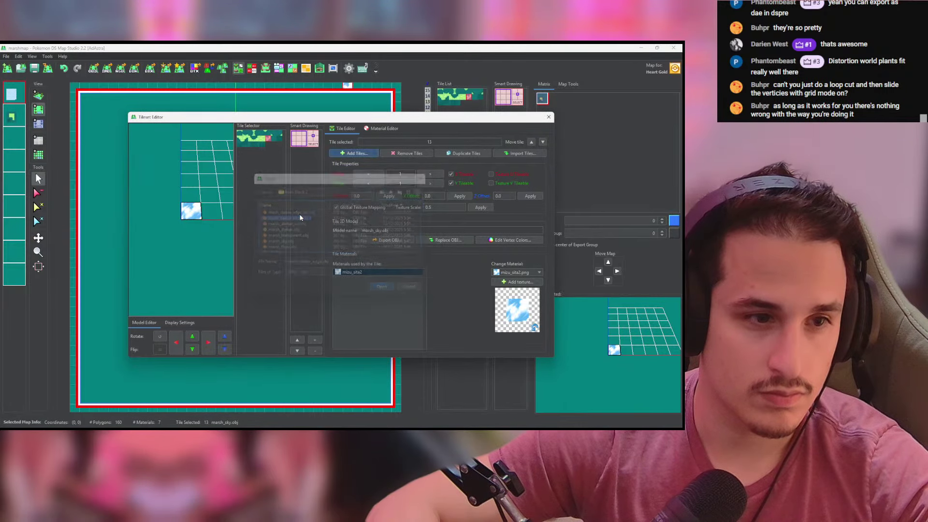
pyautogui.click(261, 146)
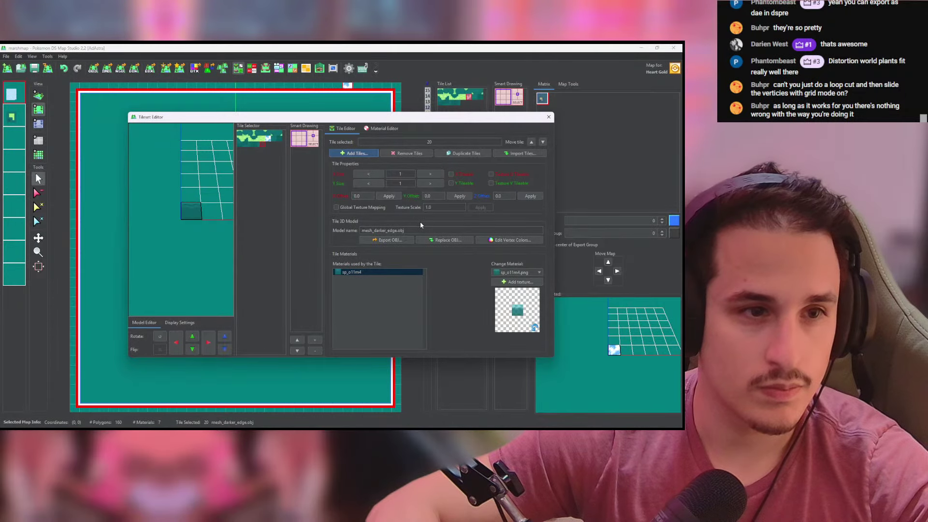
# Step: Replace the new tile's model with mesh_darker_edge_ext.obj from the from Black 2 folder and close the Tileset Editor
pyautogui.click(450, 240)
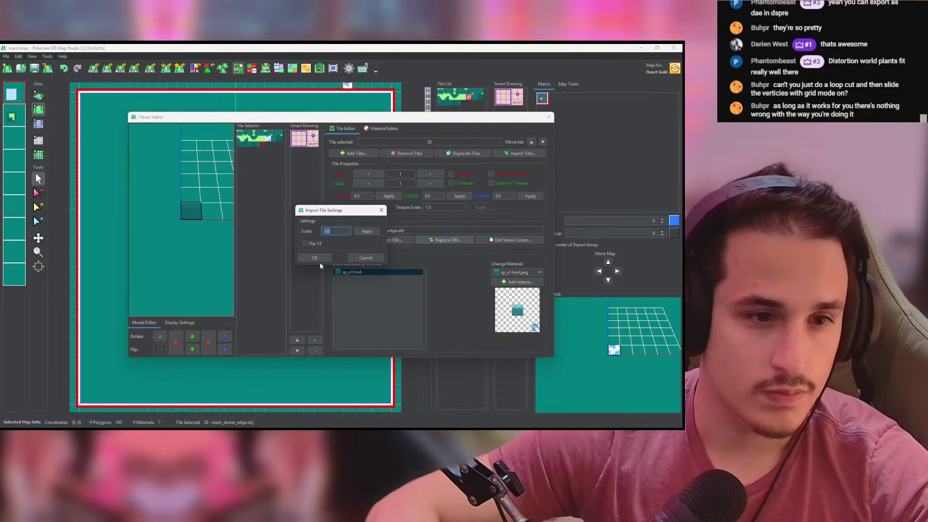
pyautogui.click(422, 190)
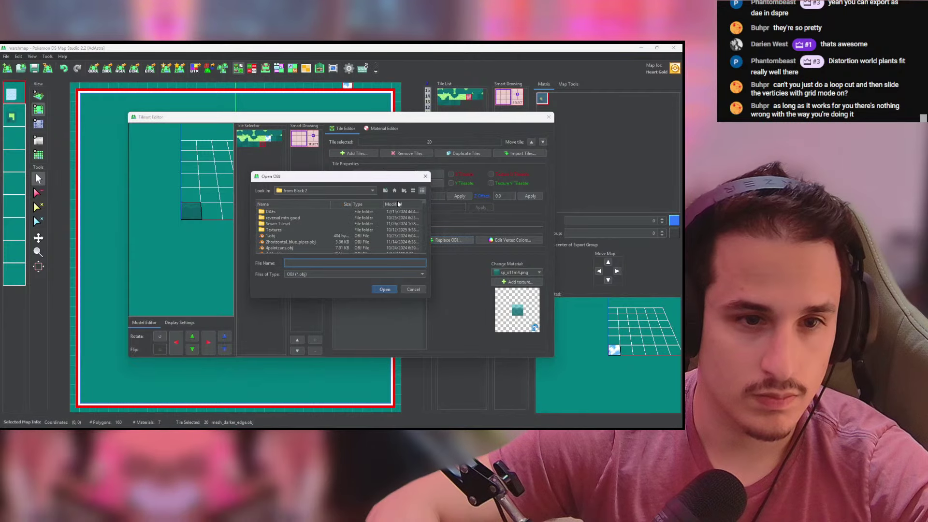
pyautogui.click(394, 204)
pyautogui.click(394, 204)
pyautogui.doubleClick(304, 211)
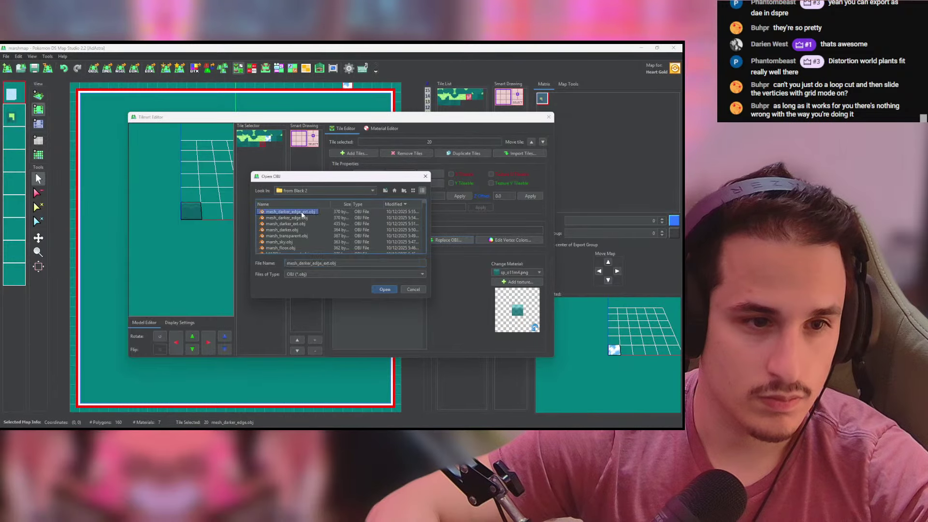
pyautogui.click(548, 117)
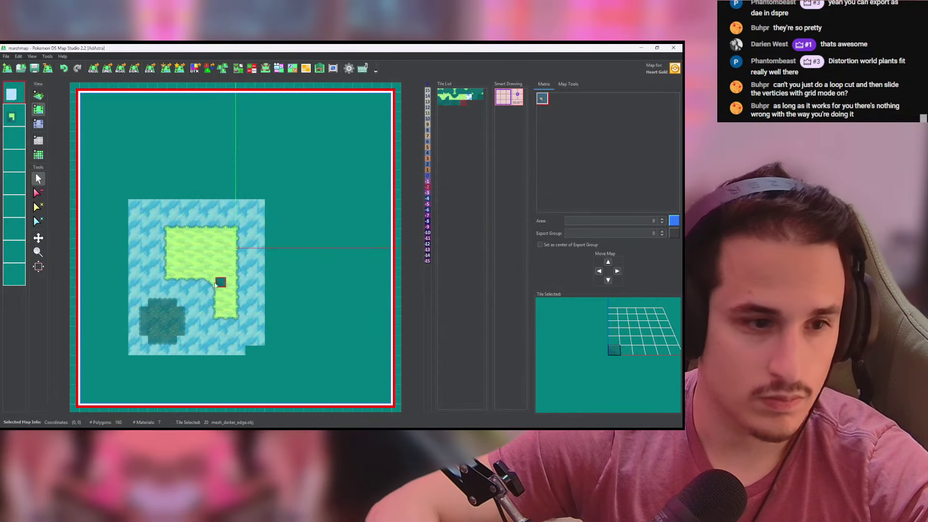
# Step: Place the new corner tile on the dark-water patch's upper-right corner, undoing the misplaced tile
pyautogui.scroll(9, 183, 309)
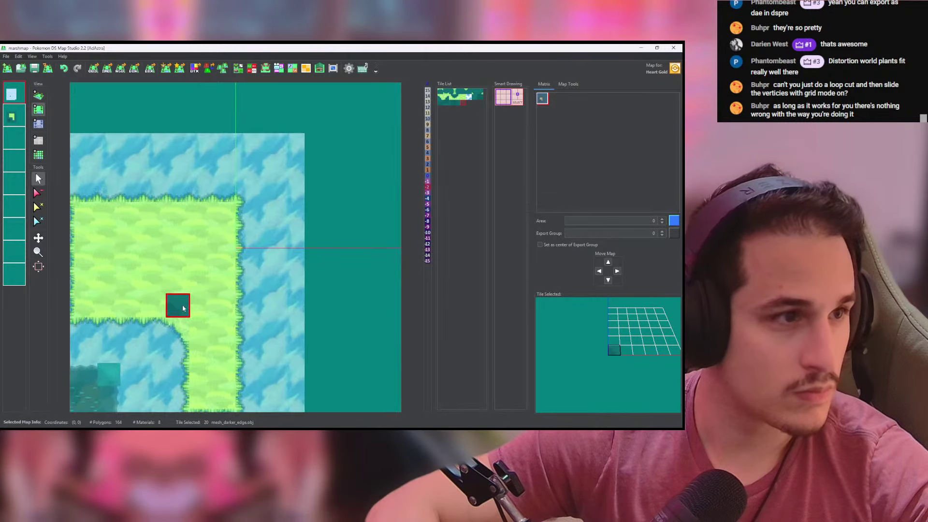
pyautogui.moveTo(184, 309); pyautogui.dragTo(328, 175, button='middle')
pyautogui.hotkey('ctrl', 'z')
pyautogui.click(14, 116)
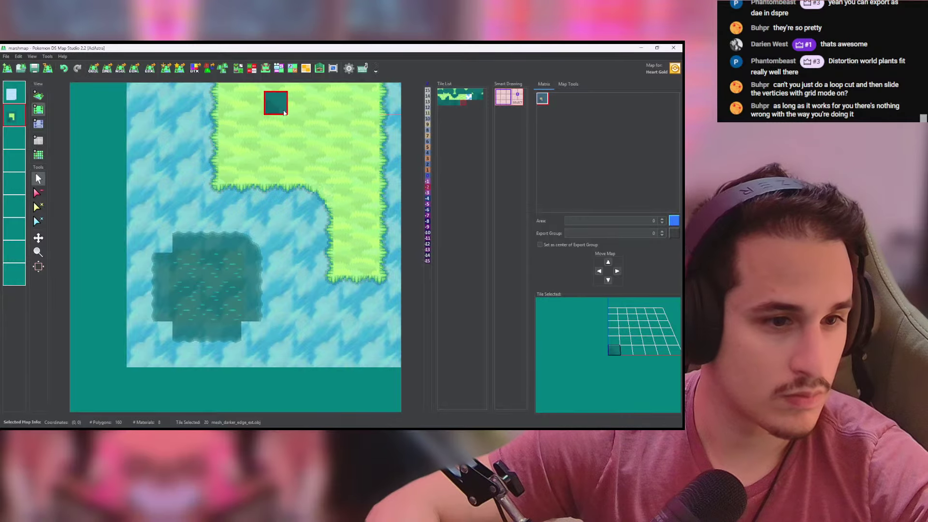
# Step: Create rotated duplicates of the dark-water corner tile and place them on the patch's three remaining corners
pyautogui.click(238, 68)
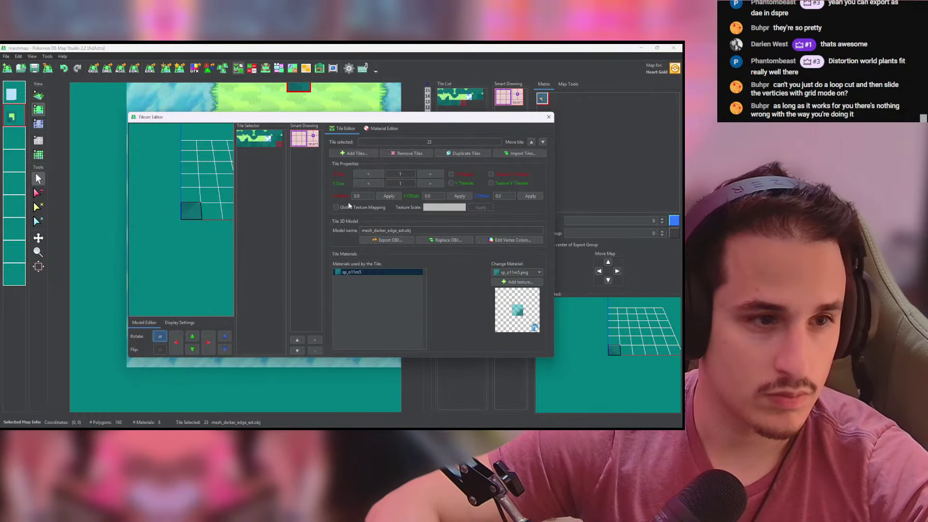
pyautogui.click(548, 117)
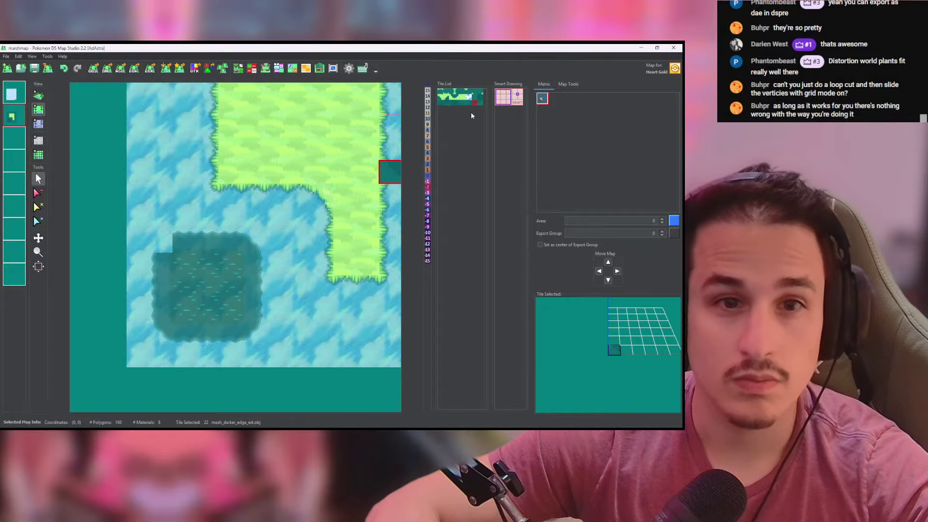
pyautogui.click(161, 240)
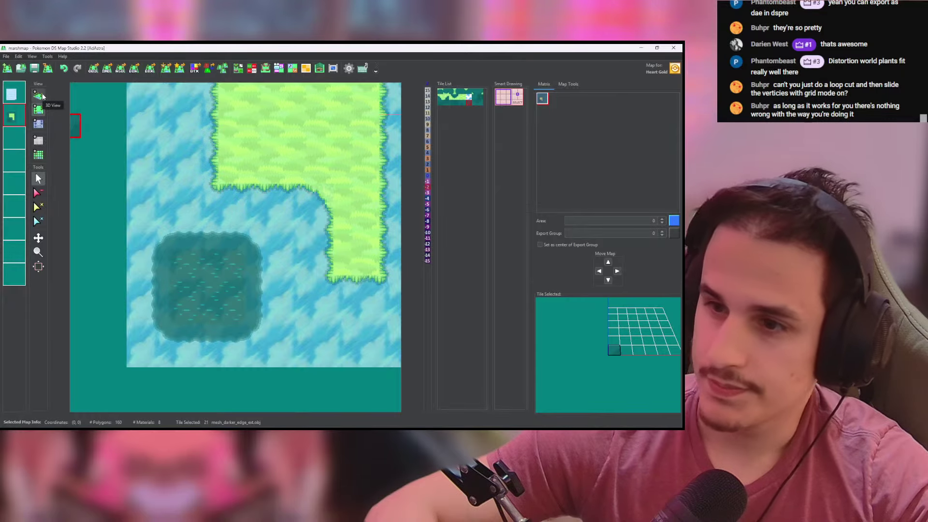
# Step: Examine the rounded dark-water patch and its surroundings in 3D and check the map's tile heights
pyautogui.click(38, 96)
pyautogui.scroll(9, 269, 256)
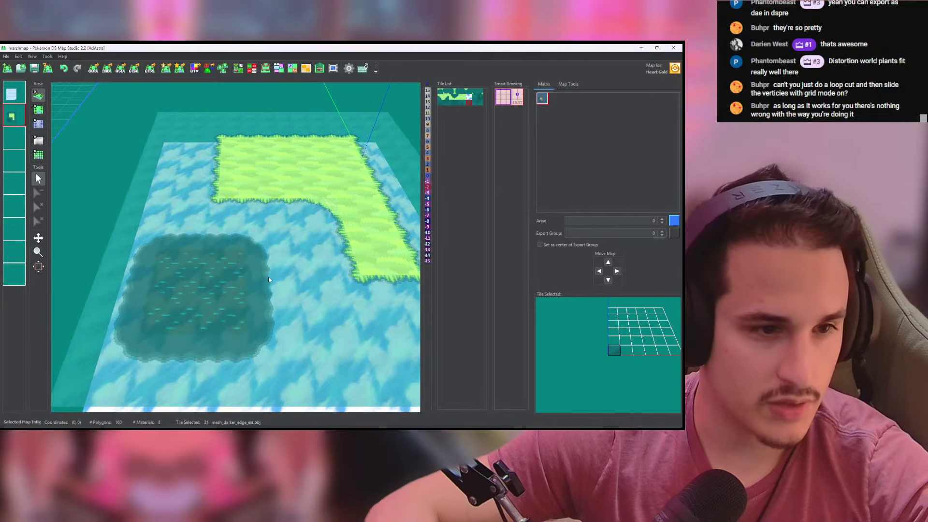
pyautogui.moveTo(269, 278); pyautogui.dragTo(285, 306)
pyautogui.scroll(-7, 267, 286)
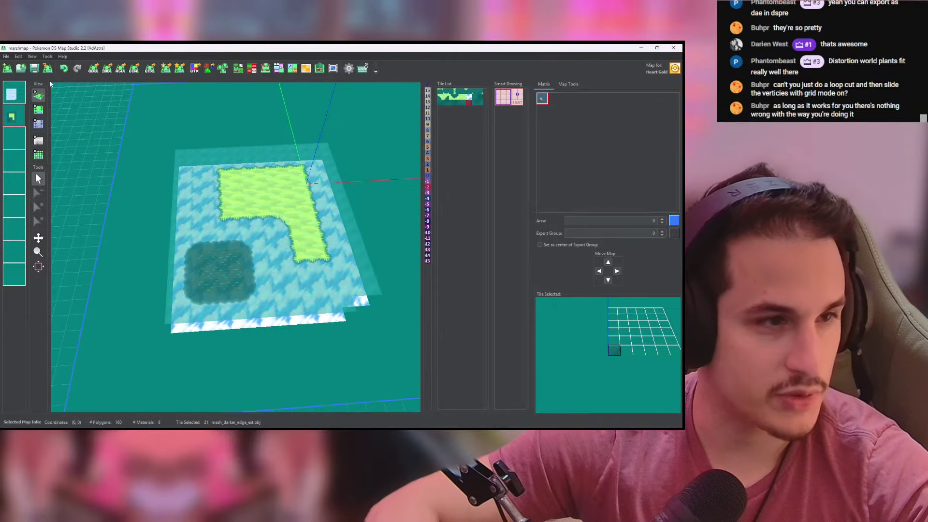
pyautogui.moveTo(298, 264)
pyautogui.mouseDown()
pyautogui.moveTo(292, 282)
pyautogui.moveTo(282, 257)
pyautogui.mouseUp()
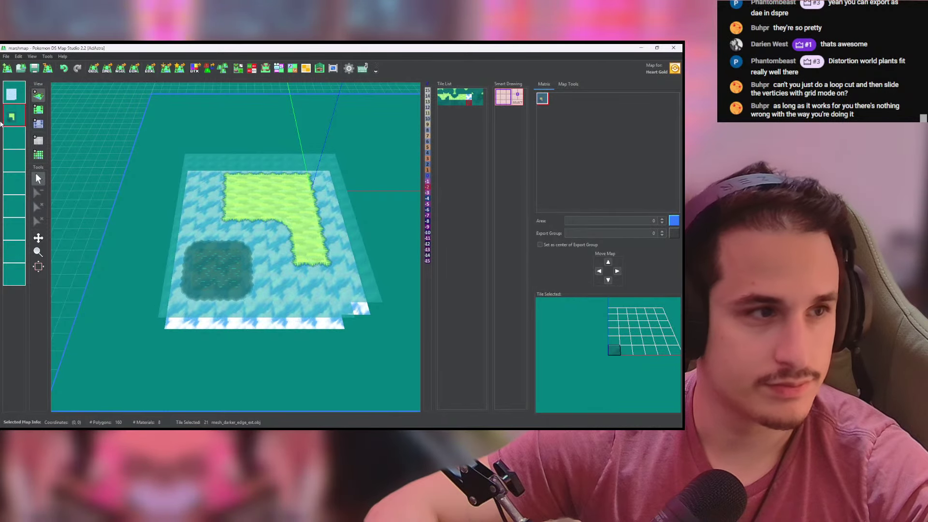
pyautogui.click(38, 122)
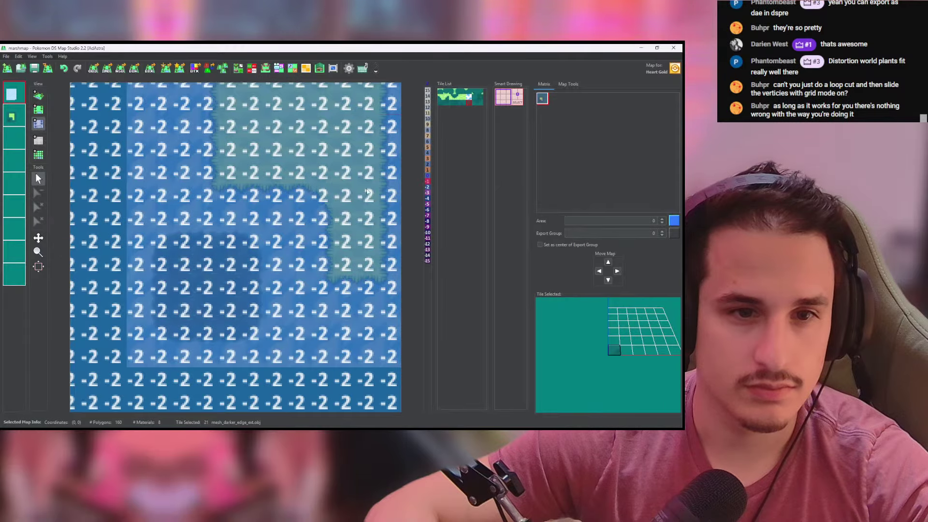
pyautogui.scroll(1, 256, 195)
pyautogui.click(38, 96)
pyautogui.scroll(3, 275, 256)
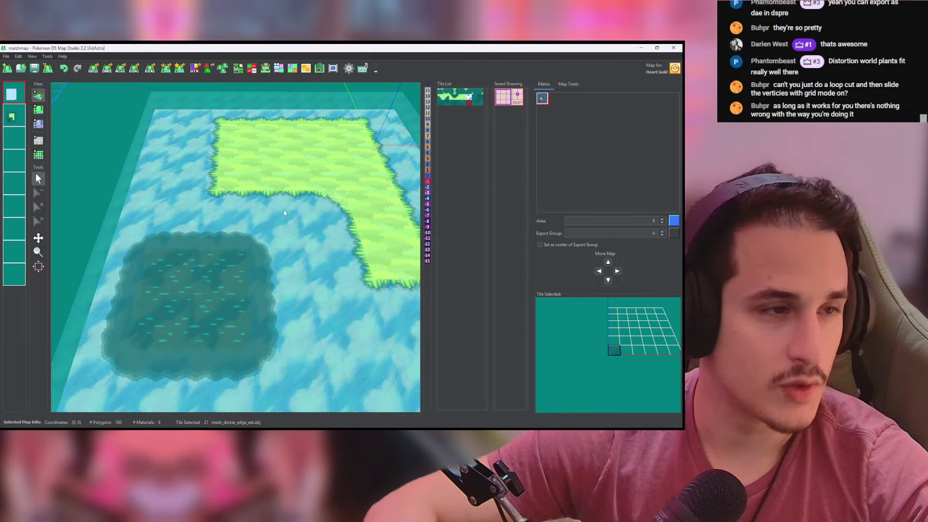
# Step: Switch to Blender and undo the export preparations to restore the full dark-water border meshes
pyautogui.hotkey('alt', 'Tab')
pyautogui.hotkey('ctrl', 'z')
pyautogui.hotkey('ctrl', 'z')
pyautogui.hotkey('ctrl', 'z')
pyautogui.hotkey('ctrl', 'z')
pyautogui.hotkey('ctrl', 'z')
pyautogui.hotkey('ctrl', 'z')
pyautogui.hotkey('ctrl', 'z')
pyautogui.hotkey('ctrl', 'z')
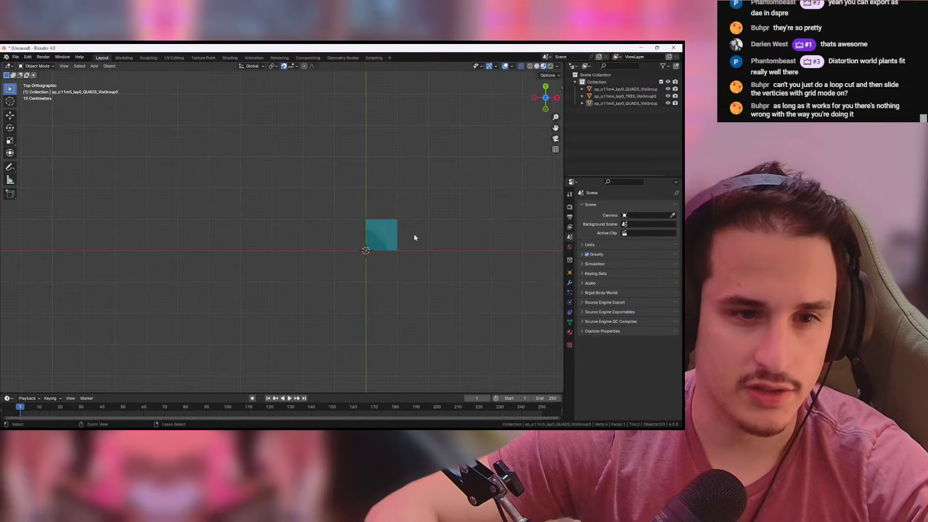
pyautogui.keyDown('shift'); pyautogui.moveTo(198, 179); pyautogui.dragTo(298, 328, button='middle'); pyautogui.keyUp('shift')
pyautogui.scroll(5, 276, 237)
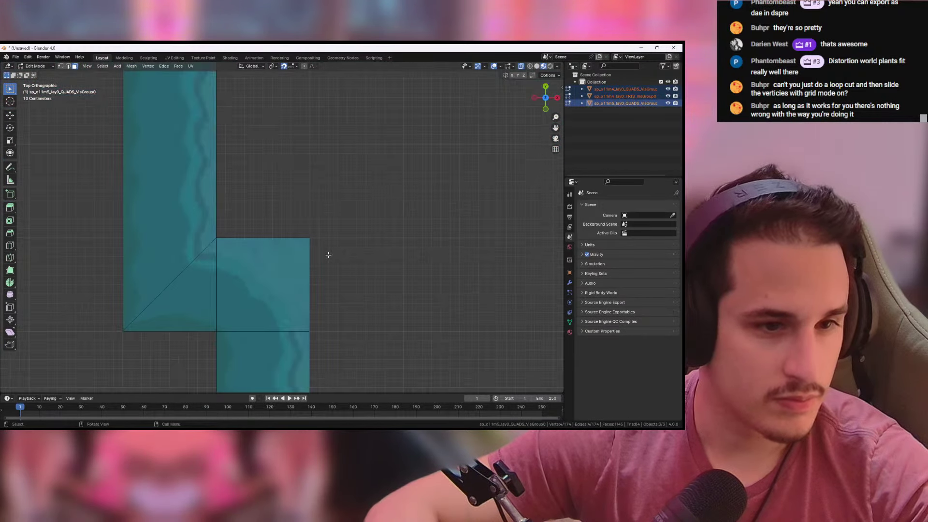
# Step: Knife-cut the vertical border strip horizontally in line with the adjoining corner square's upper edge, ending on the strip's outer left edge
pyautogui.press('k')
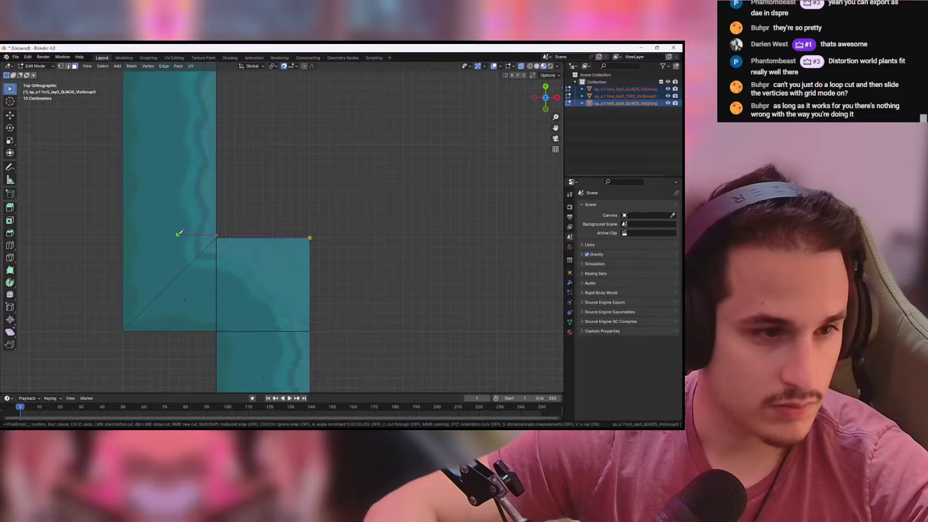
pyautogui.moveTo(180, 233); pyautogui.dragTo(316, 218, button='middle')
pyautogui.scroll(6, 323, 242)
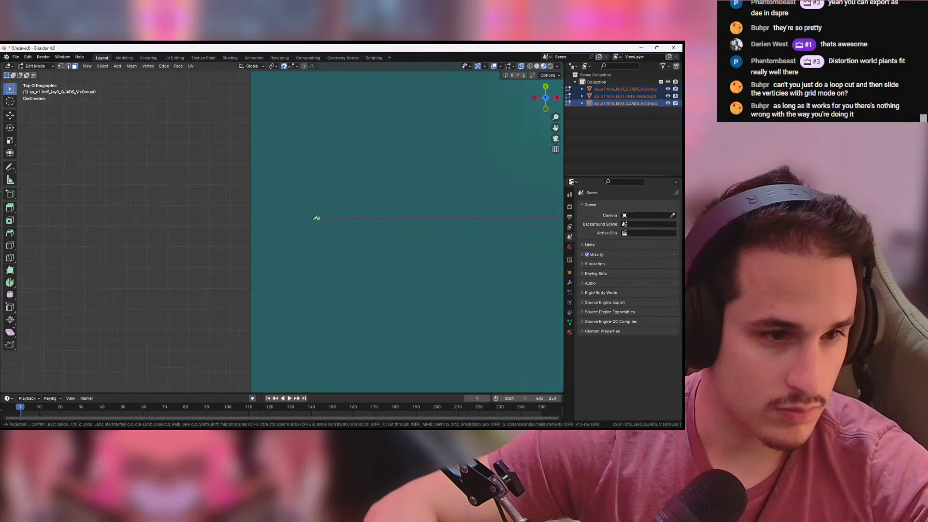
pyautogui.scroll(2, 316, 218)
pyautogui.keyDown('shift'); pyautogui.moveTo(250, 245); pyautogui.dragTo(314, 248, button='middle'); pyautogui.keyUp('shift')
pyautogui.scroll(5, 295, 255)
pyautogui.scroll(2, 252, 263)
pyautogui.scroll(8, 271, 245)
pyautogui.keyDown('shift'); pyautogui.moveTo(126, 259); pyautogui.dragTo(371, 250, button='middle'); pyautogui.keyUp('shift')
pyautogui.scroll(8, 247, 252)
pyautogui.keyDown('shift'); pyautogui.moveTo(230, 260); pyautogui.dragTo(282, 246, button='middle'); pyautogui.keyUp('shift')
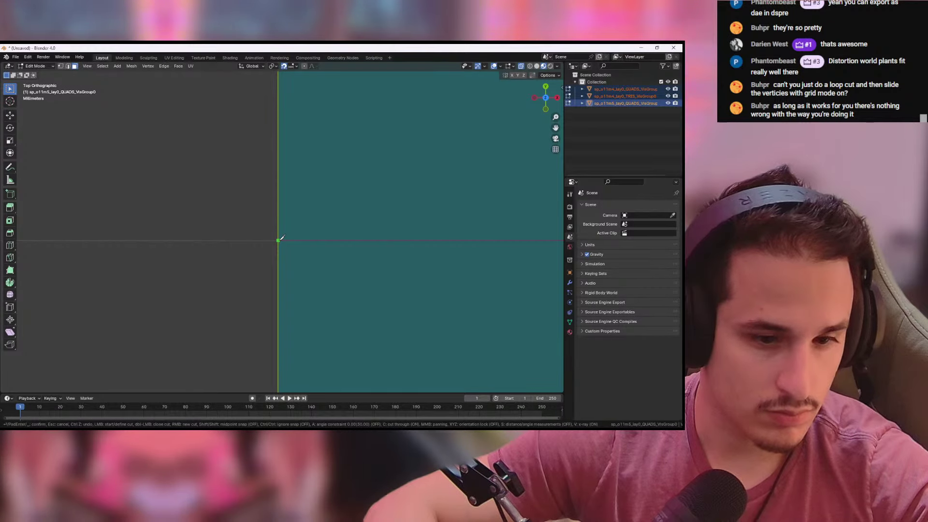
pyautogui.click(279, 241)
pyautogui.press('Return')
pyautogui.scroll(-14, 277, 241)
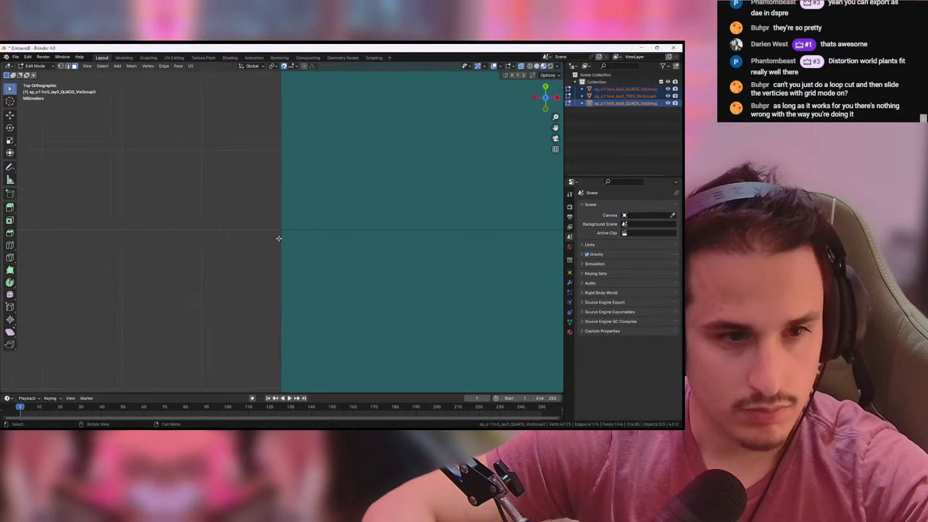
pyautogui.scroll(-5, 280, 245)
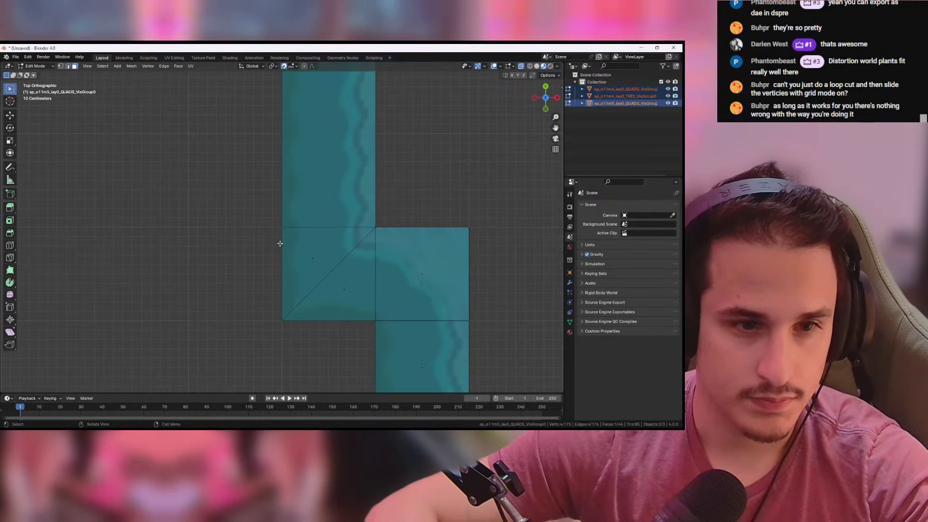
# Step: Delete all faces except the two triangles forming the inner corner square below the new cut
pyautogui.moveTo(280, 244); pyautogui.dragTo(353, 315)
pyautogui.hotkey('ctrl', 'i')
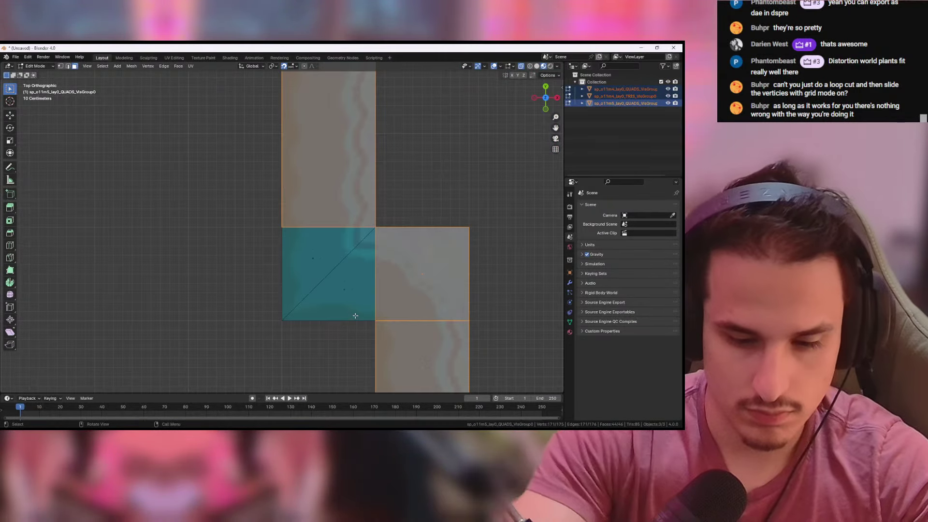
pyautogui.press('x')
pyautogui.click(355, 315)
# Step: Move the remaining inner corner square 9 m in X and -5 m in Y to the origin
pyautogui.scroll(-9, 323, 259)
pyautogui.moveTo(225, 198); pyautogui.dragTo(358, 301)
pyautogui.press('g')
pyautogui.click(468, 358)
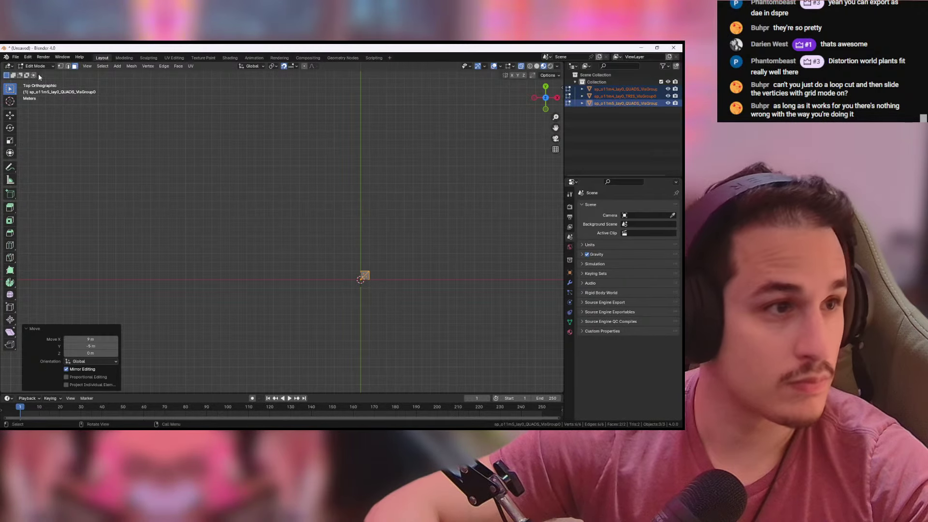
# Step: Export the inner corner square as the Wavefront OBJ file mesh_darker_edge_int.obj in the from Black 2 folder
pyautogui.click(16, 56)
pyautogui.moveTo(42, 163)
pyautogui.click(141, 204)
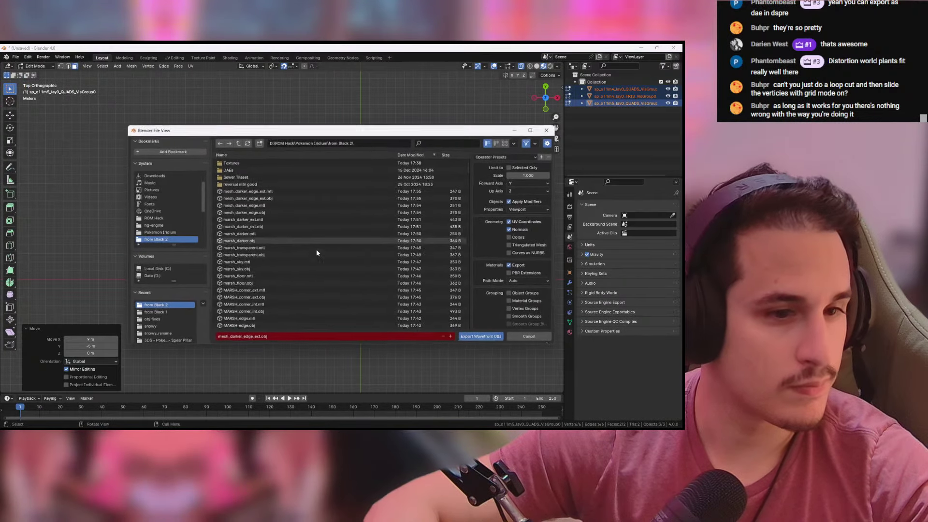
pyautogui.click(258, 336)
pyautogui.click(260, 337)
pyautogui.press('BackSpace')
pyautogui.press('BackSpace')
pyautogui.press('BackSpace')
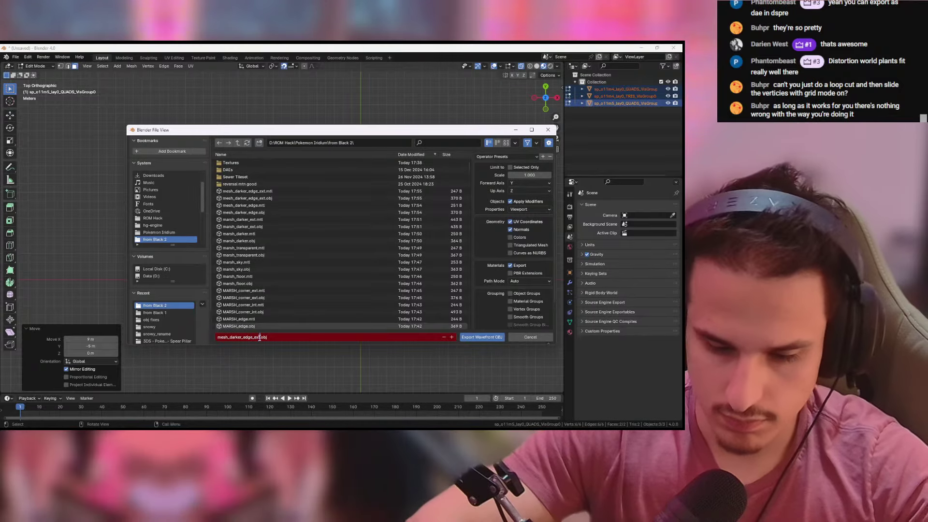
pyautogui.press('BackSpace')
pyautogui.write('int')
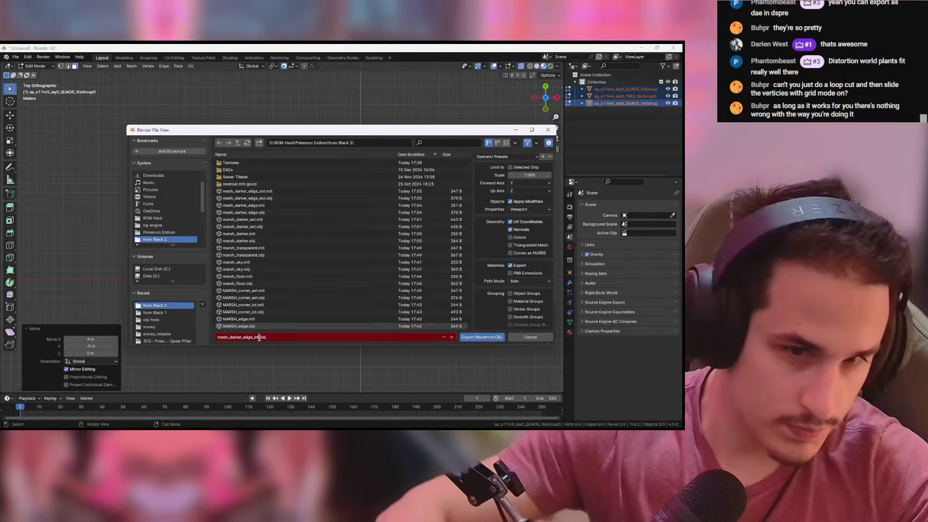
pyautogui.click(466, 338)
pyautogui.click(465, 337)
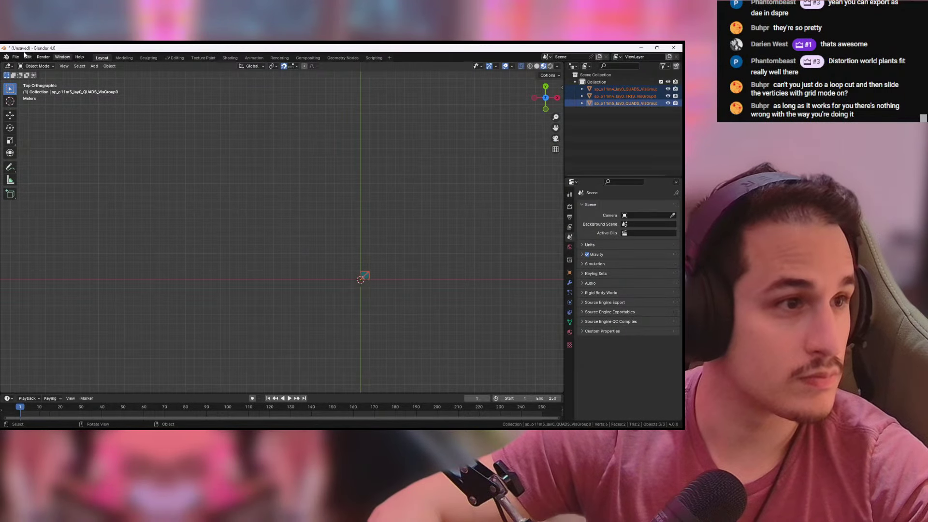
# Step: Switch to Pokemon DS Map Studio and open the Tileset Editor
pyautogui.hotkey('alt', 'Tab')
pyautogui.click(244, 71)
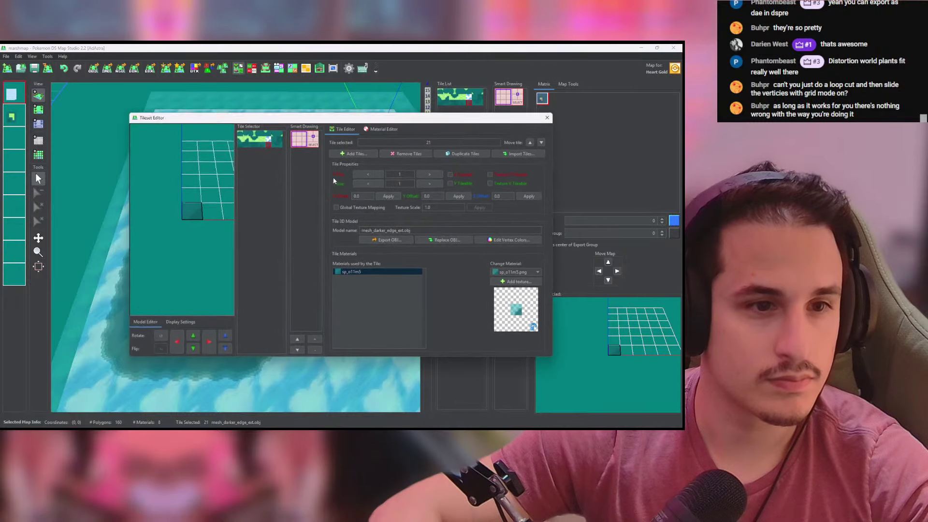
pyautogui.hotkey('alt', 'Tab')
pyautogui.hotkey('alt', 'Tab')
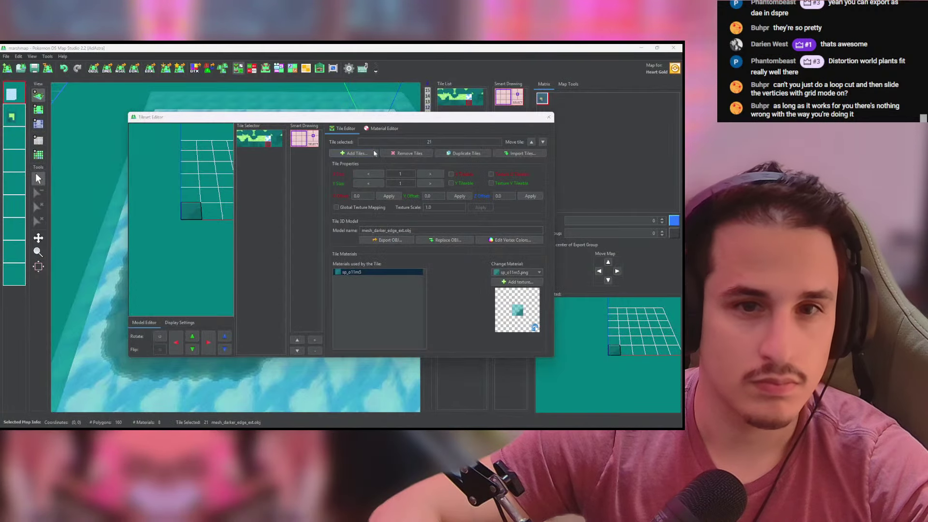
# Step: Switch back to Blender and check the objects that make up the exported corner square
pyautogui.hotkey('alt', 'Tab')
pyautogui.click(356, 272)
pyautogui.press('Tab')
pyautogui.press('Tab')
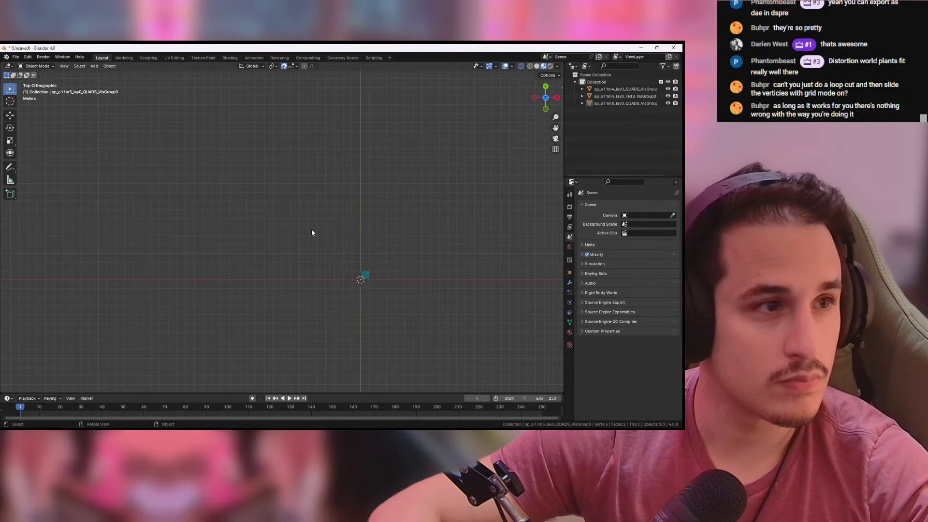
pyautogui.moveTo(349, 256); pyautogui.dragTo(412, 308)
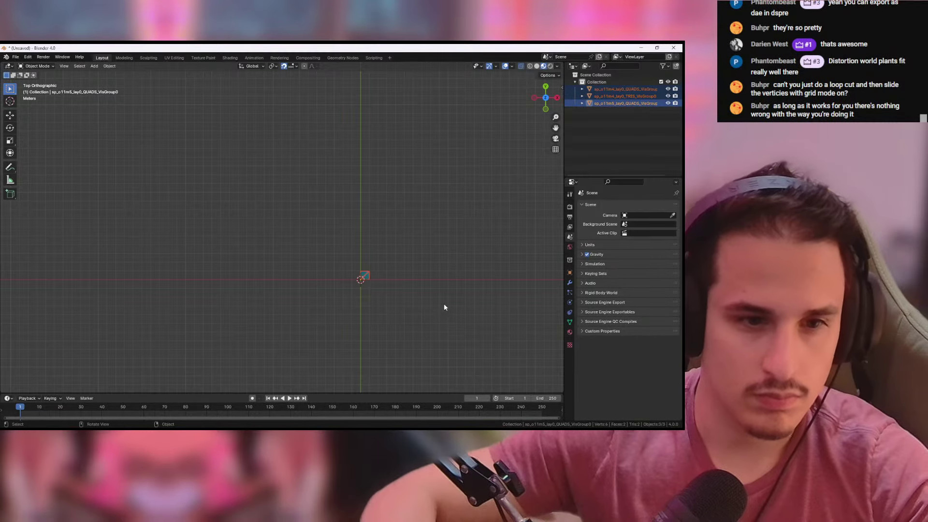
pyautogui.click(405, 278)
# Step: Switch to Pokemon DS Map Studio and try to add mesh_darker_edge_int.obj to the tileset
pyautogui.hotkey('alt', 'Tab')
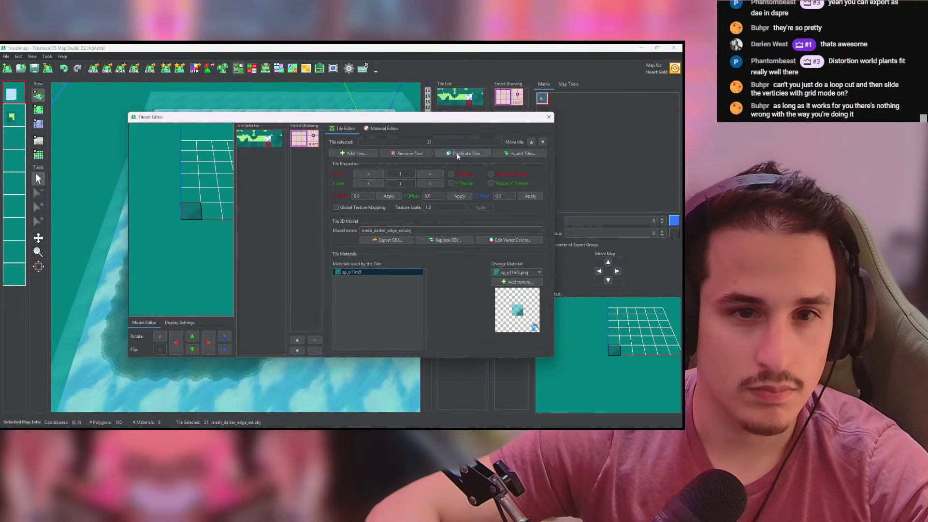
pyautogui.click(371, 154)
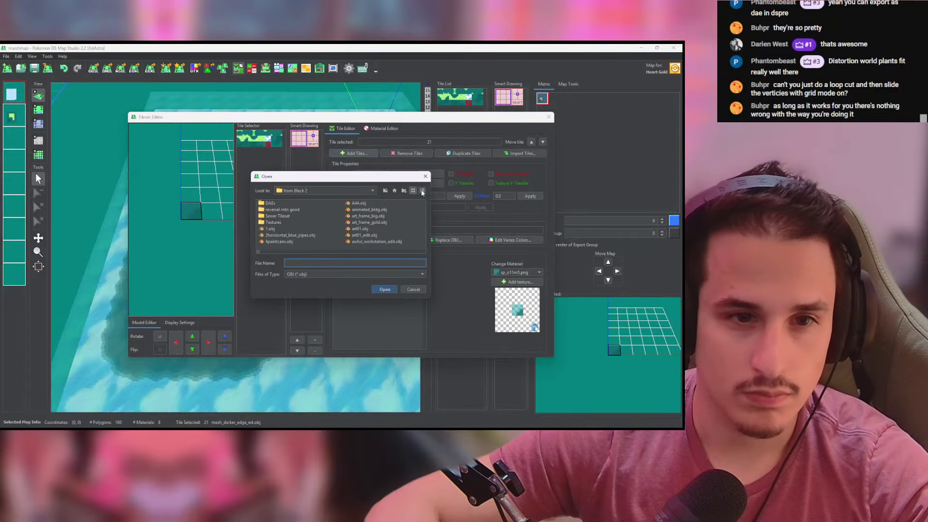
pyautogui.click(393, 203)
pyautogui.click(393, 204)
pyautogui.doubleClick(273, 212)
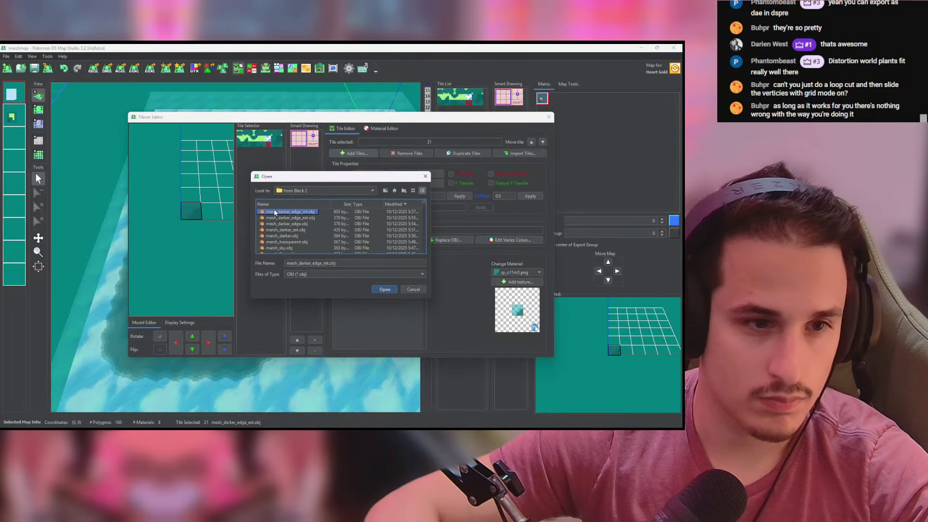
# Step: Switch to Blender and delete the leftover sp_o11m5 QUADS object, keeping the two triangle objects of the corner square
pyautogui.hotkey('alt', 'Tab')
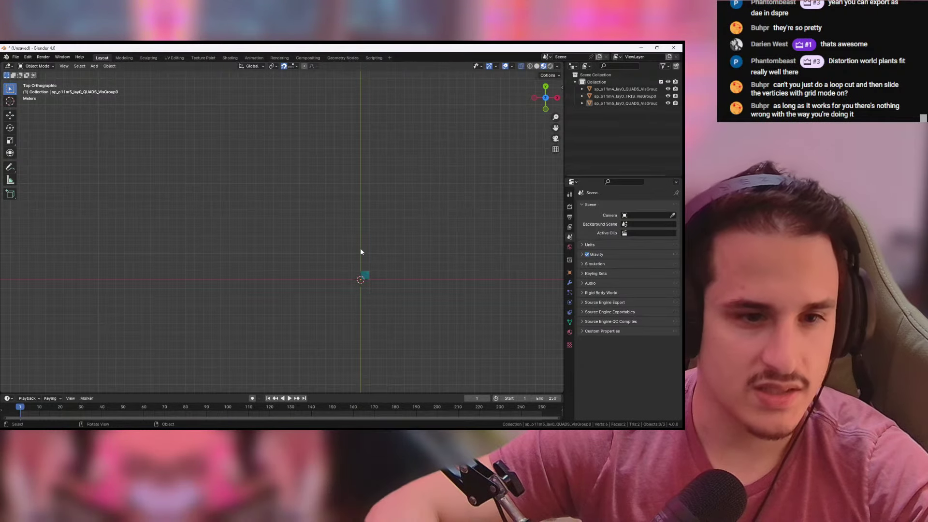
pyautogui.keyDown('shift'); pyautogui.moveTo(418, 274); pyautogui.dragTo(358, 221, button='middle'); pyautogui.keyUp('shift')
pyautogui.click(318, 217)
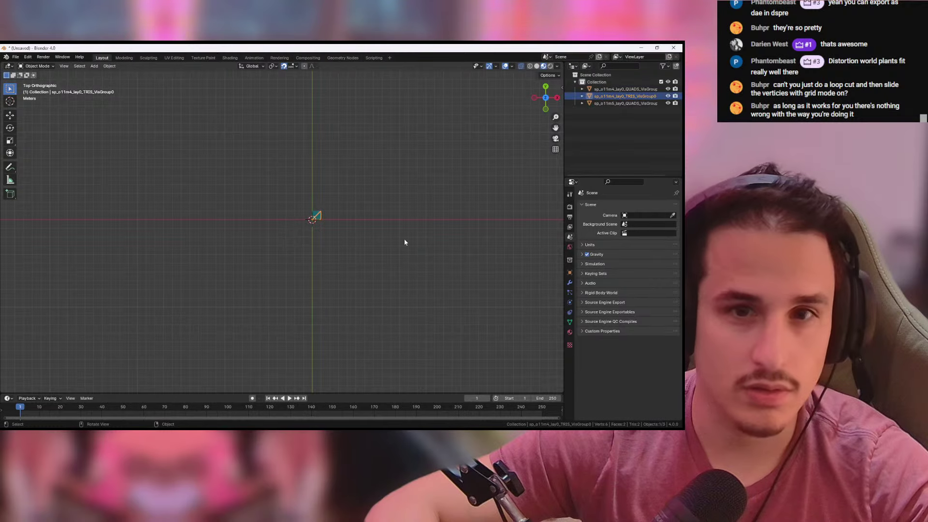
pyautogui.scroll(10, 404, 239)
pyautogui.keyDown('shift'); pyautogui.moveTo(479, 197); pyautogui.dragTo(448, 242); pyautogui.keyUp('shift')
pyautogui.keyDown('shift'); pyautogui.click(489, 148); pyautogui.keyUp('shift')
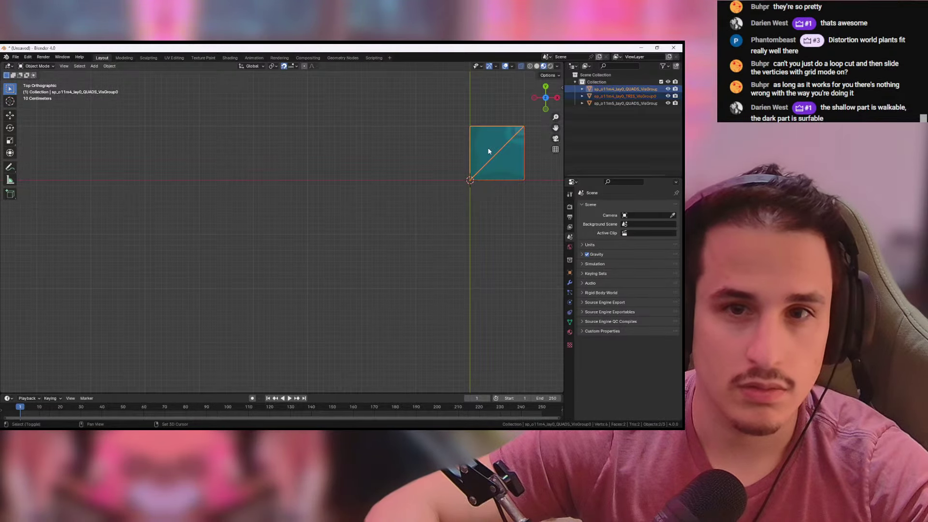
pyautogui.hotkey('ctrl', 'i')
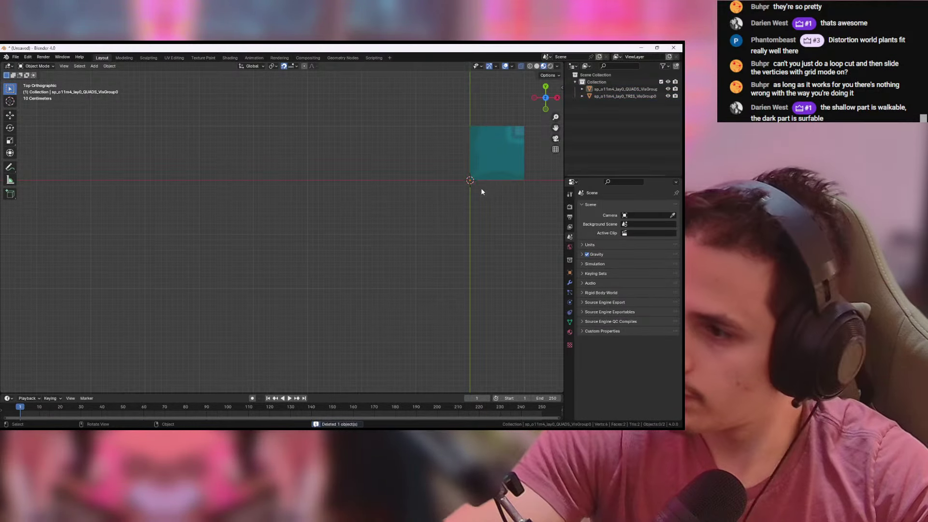
pyautogui.press('Delete')
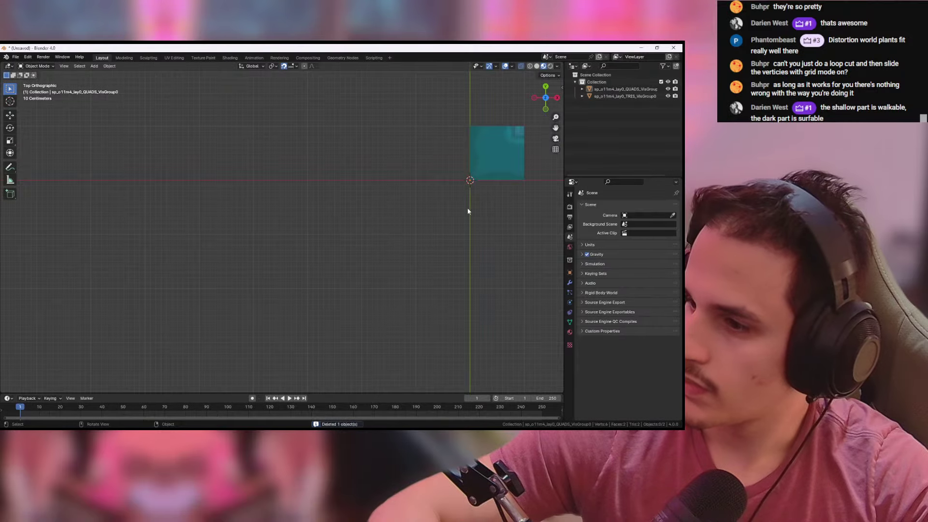
# Step: Export the cleaned corner square as Wavefront OBJ, overwriting mesh_darker_edge_int.obj
pyautogui.keyDown('shift'); pyautogui.moveTo(468, 211); pyautogui.dragTo(240, 251, button='middle'); pyautogui.keyUp('shift')
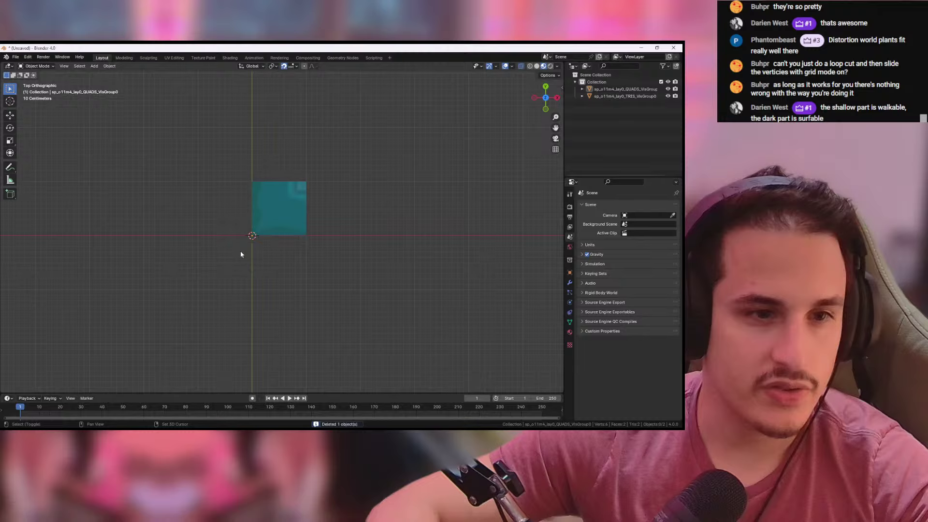
pyautogui.click(16, 57)
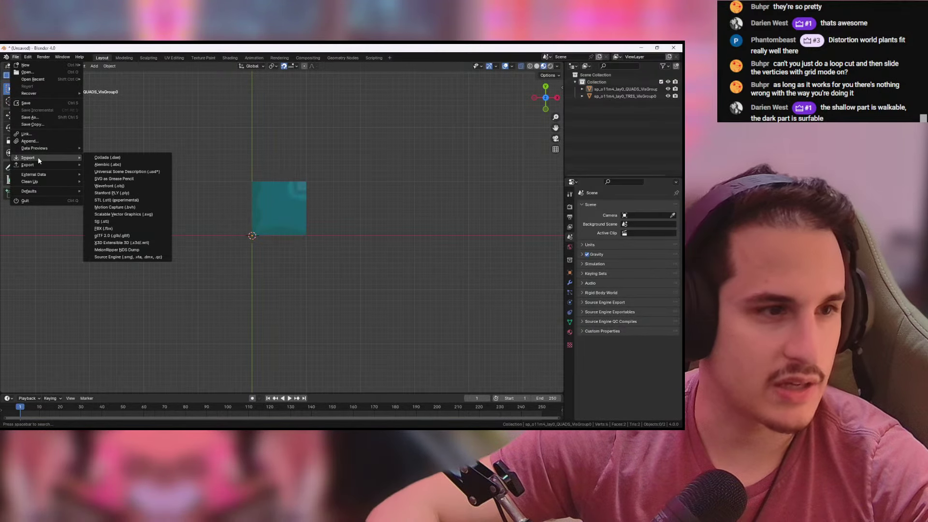
pyautogui.click(16, 57)
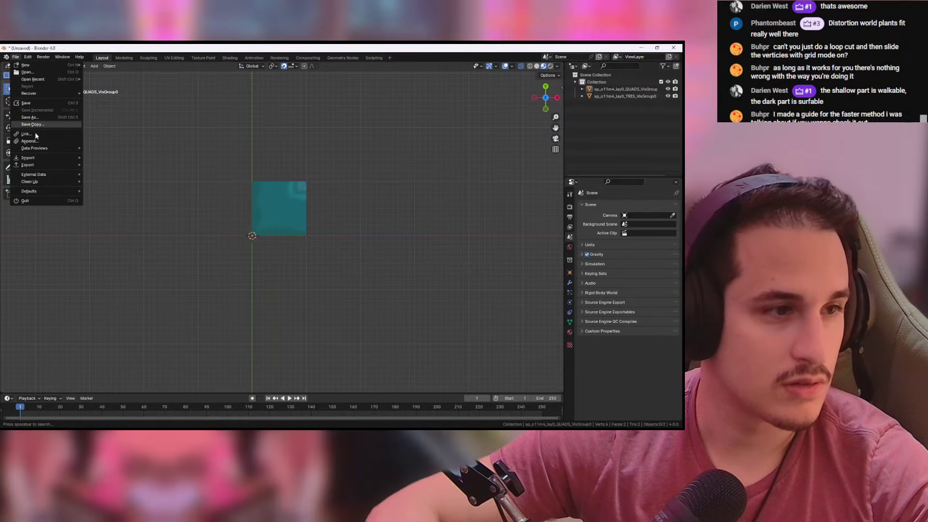
pyautogui.moveTo(42, 165)
pyautogui.click(110, 201)
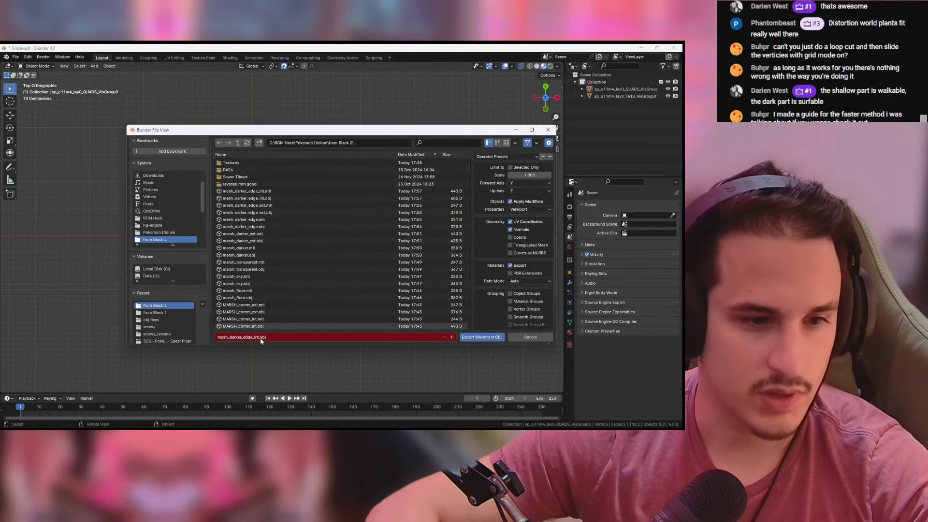
pyautogui.click(484, 338)
# Step: Switch to Pokemon DS Map Studio, add mesh_darker_edge_int.obj to the tileset and close the Tileset Editor
pyautogui.hotkey('alt', 'Tab')
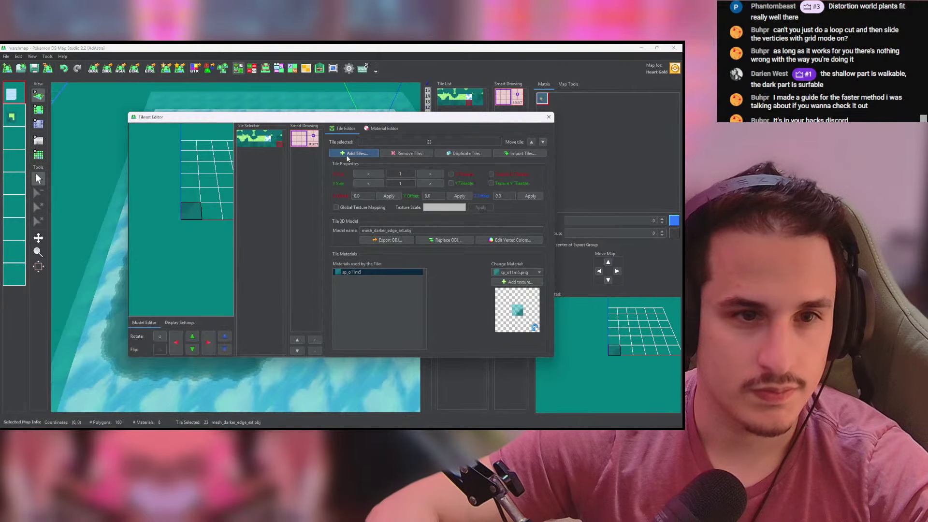
pyautogui.click(347, 154)
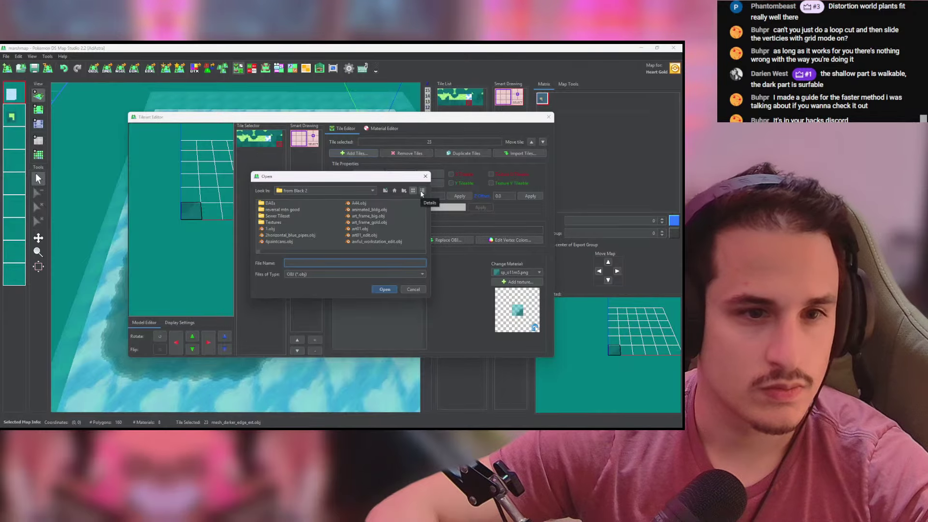
pyautogui.click(422, 192)
pyautogui.click(392, 204)
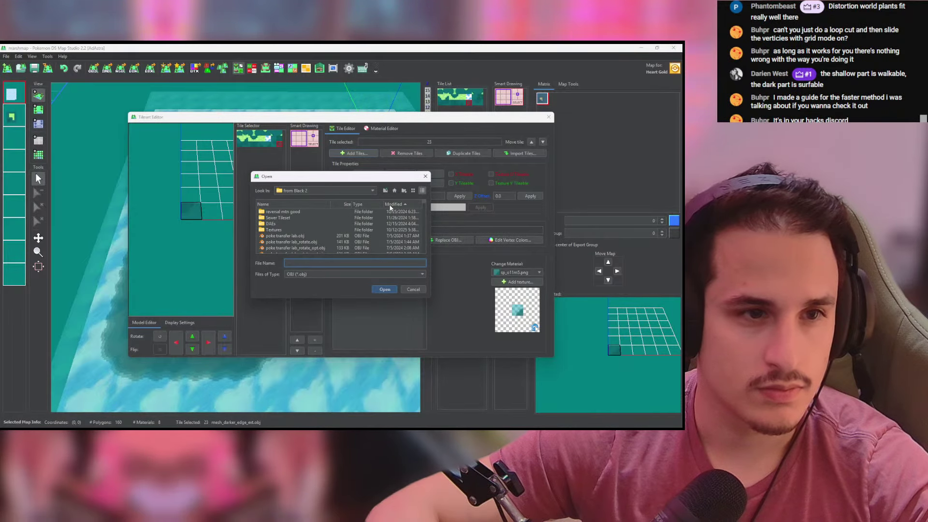
pyautogui.click(390, 207)
pyautogui.doubleClick(294, 212)
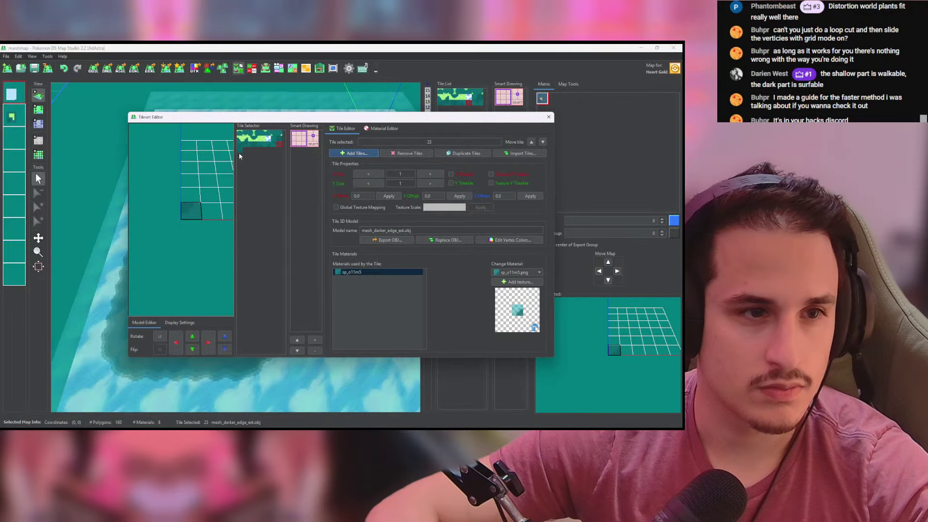
pyautogui.click(548, 117)
# Step: Extend the dark pool's border one row upward on the second layer, viewed from above, using an outer-corner tile and edge tiles
pyautogui.moveTo(204, 247); pyautogui.dragTo(256, 182)
pyautogui.click(38, 109)
pyautogui.scroll(5, 226, 242)
pyautogui.moveTo(202, 168); pyautogui.dragTo(245, 284, button='middle')
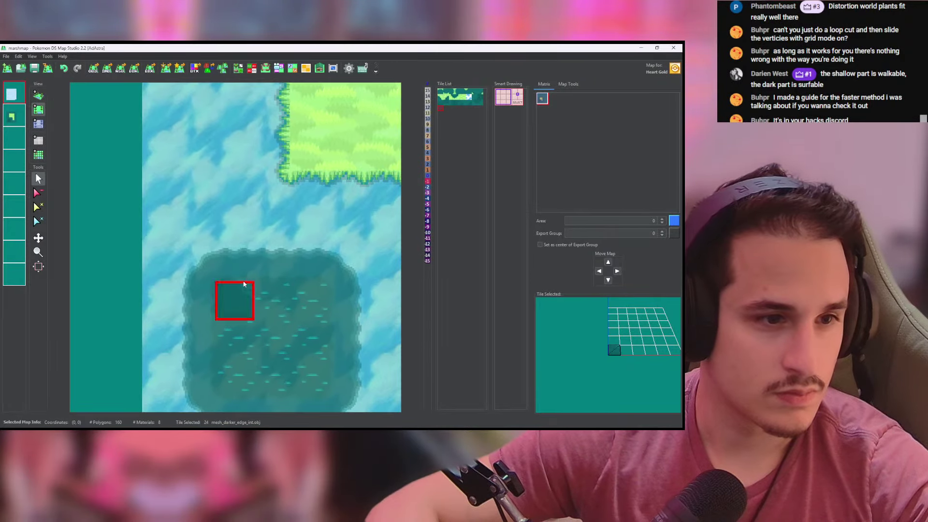
pyautogui.rightClick(205, 271)
pyautogui.click(14, 116)
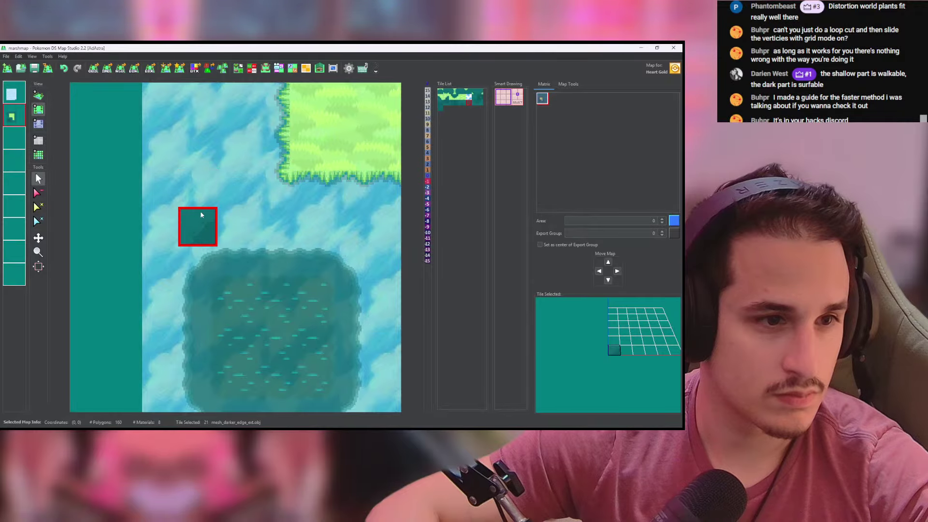
pyautogui.click(200, 213)
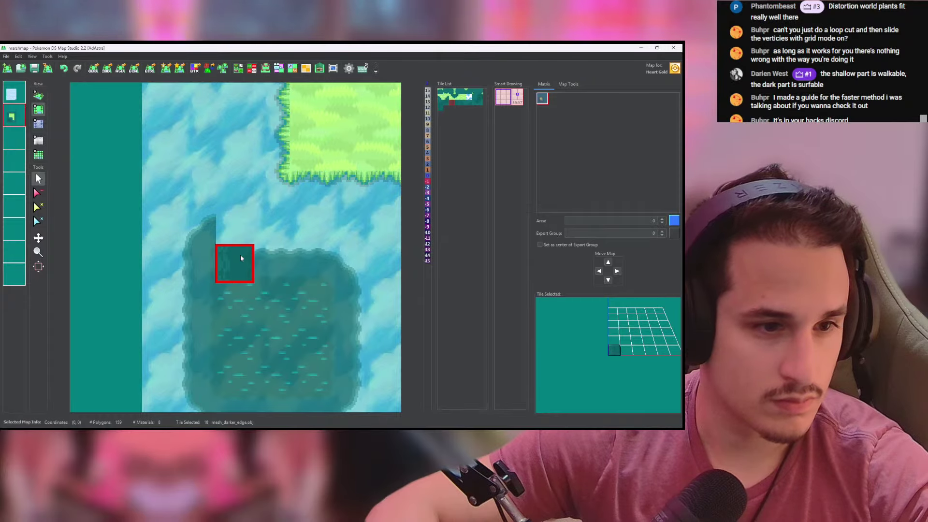
pyautogui.click(240, 230)
pyautogui.click(276, 242)
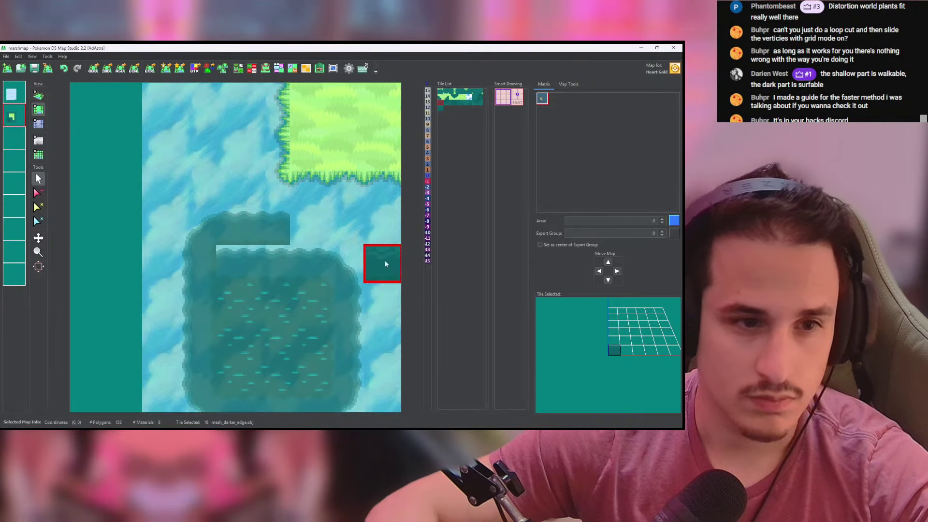
# Step: Complete the pool's stepped upper-right outline with inner-corner and outer-corner tiles, fill the gap with marsh_darker.obj tiles and show the map in 3D
pyautogui.hscroll(1, 310, 266)
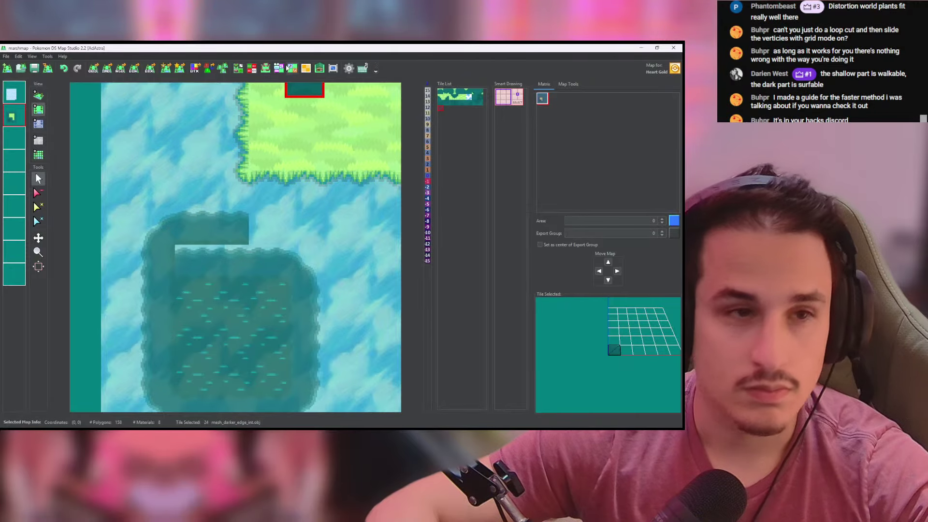
pyautogui.click(238, 68)
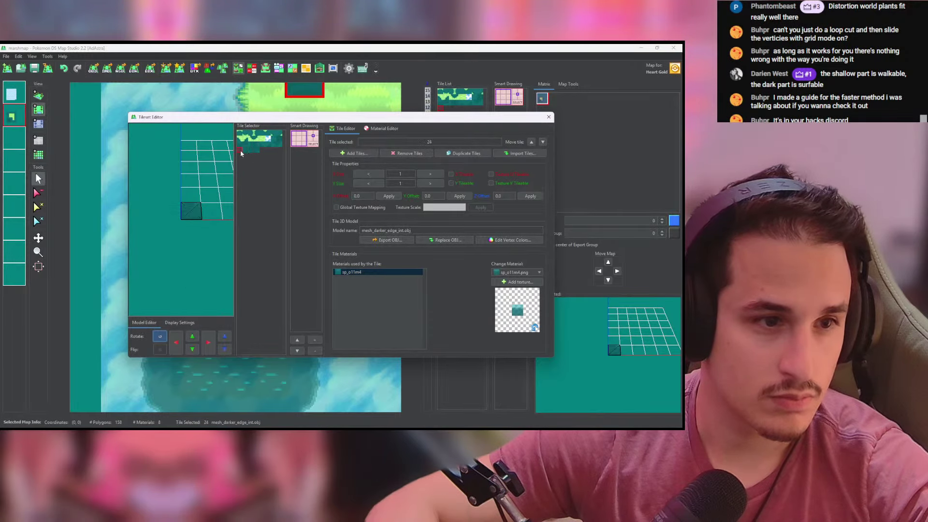
pyautogui.click(549, 117)
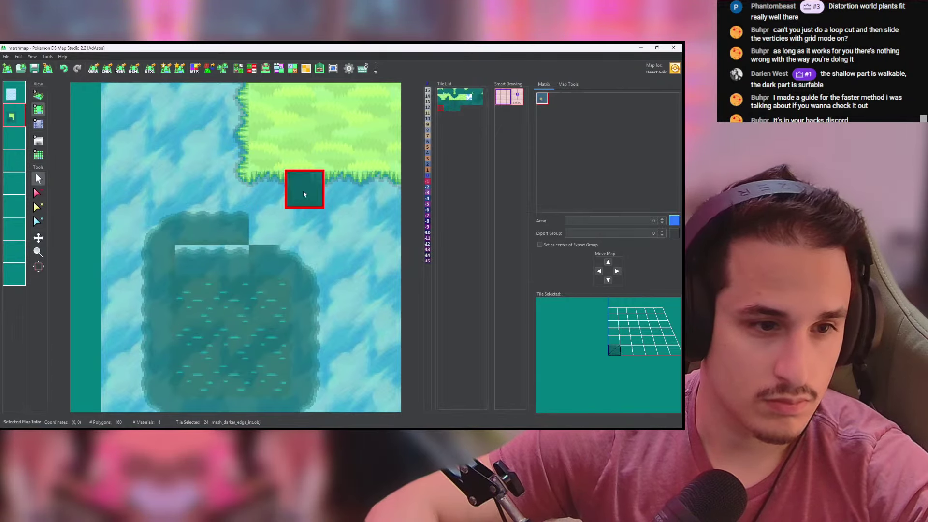
pyautogui.click(259, 261)
pyautogui.click(300, 267)
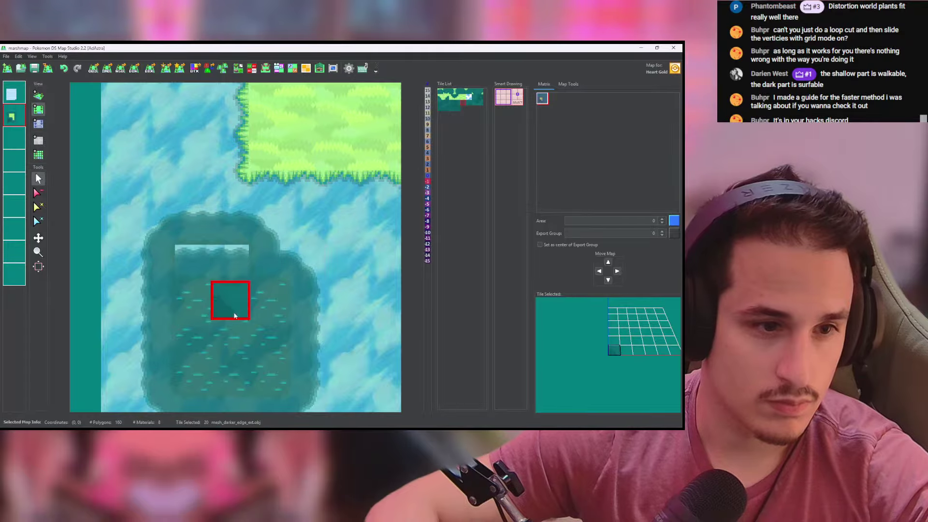
pyautogui.click(38, 95)
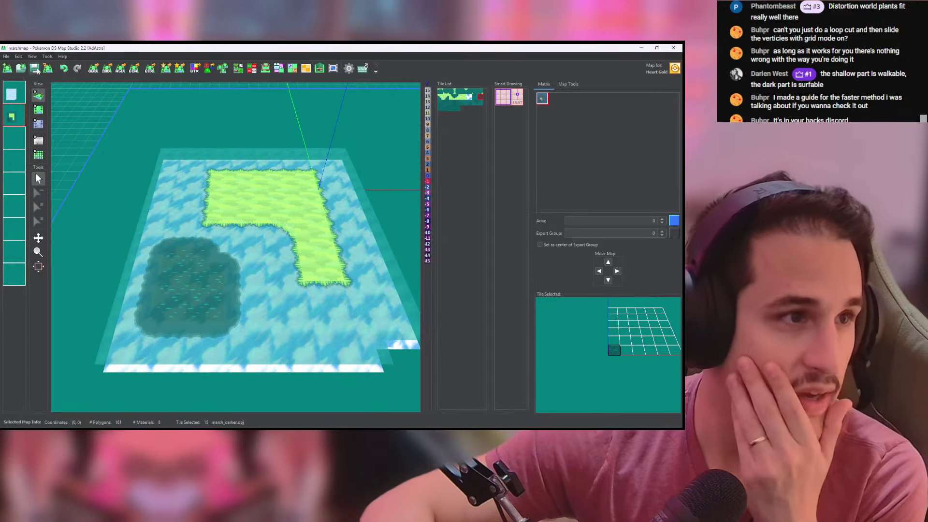
pyautogui.click(21, 68)
pyautogui.click(424, 177)
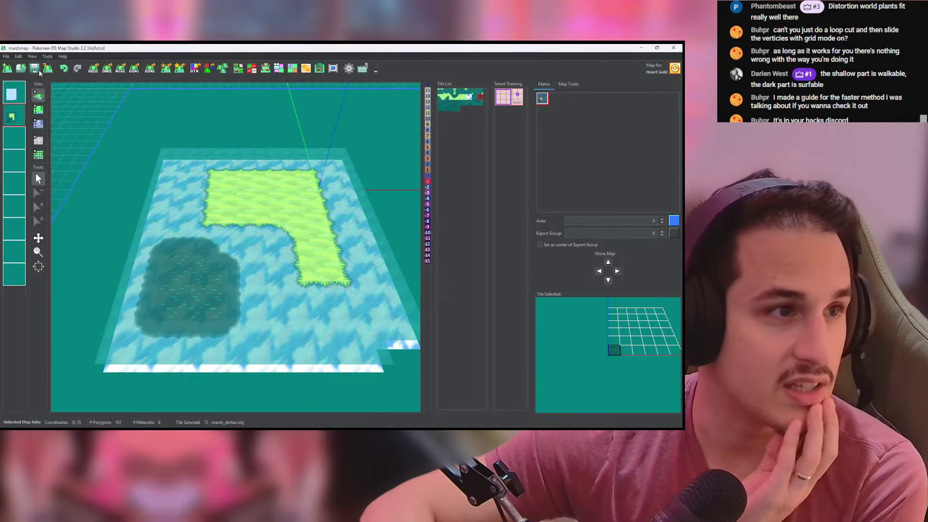
pyautogui.hotkey('alt', 'Tab')
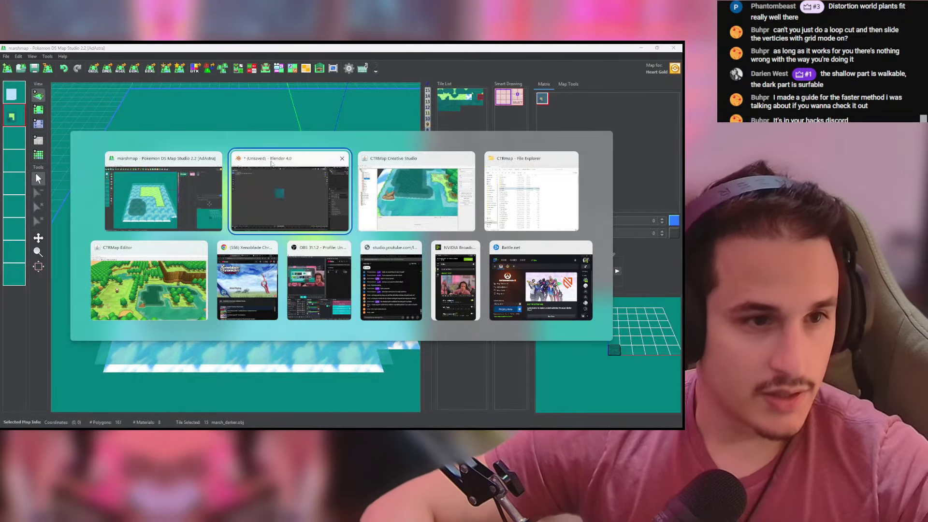
# Step: Switch to CTRMap Editor and examine the dark pools, logs and stumps on the original marsh map
pyautogui.click(196, 263)
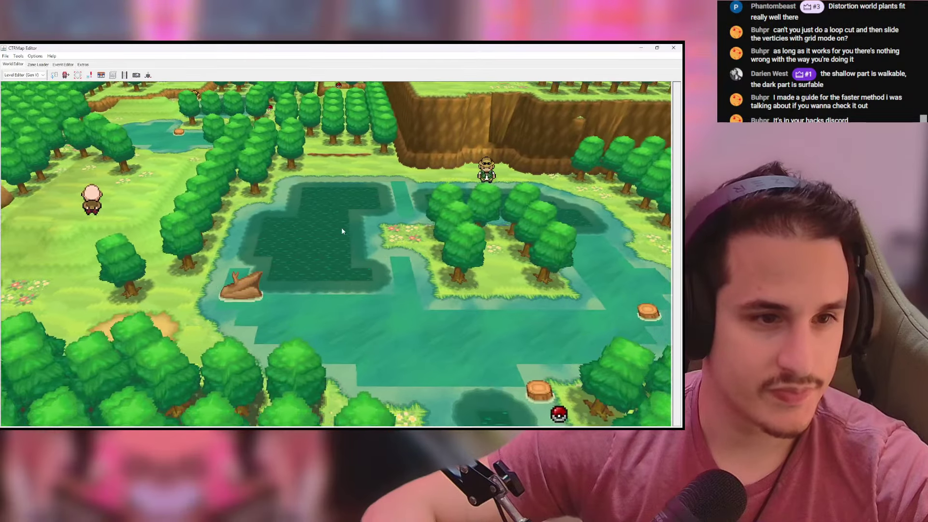
pyautogui.press('a')
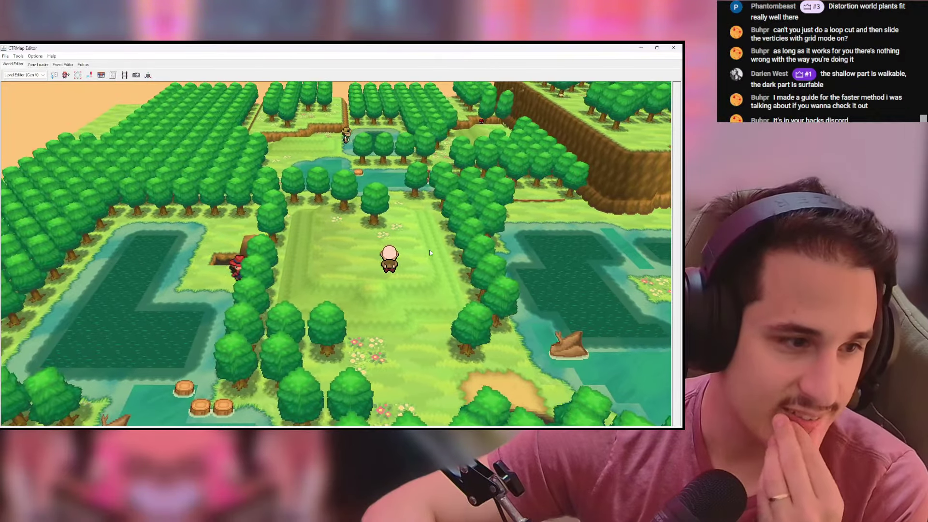
pyautogui.moveTo(429, 250); pyautogui.dragTo(457, 230)
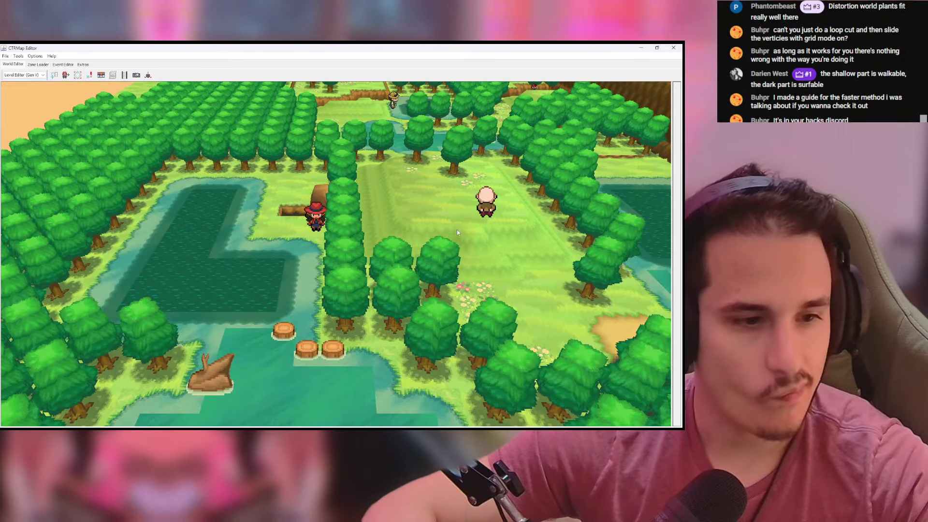
# Step: Look over the scene in Blender, switch to CTRMap Creative Studio and examine the marsh model's water and floating log
pyautogui.hotkey('alt', 'Tab')
pyautogui.hotkey('alt', 'Tab')
pyautogui.hotkey('alt', 'Tab')
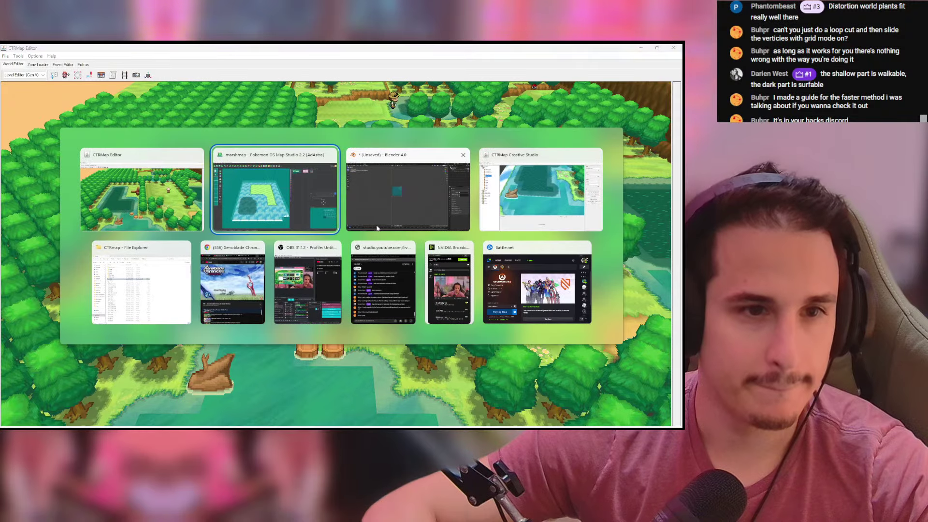
pyautogui.click(407, 208)
pyautogui.scroll(-5, 414, 206)
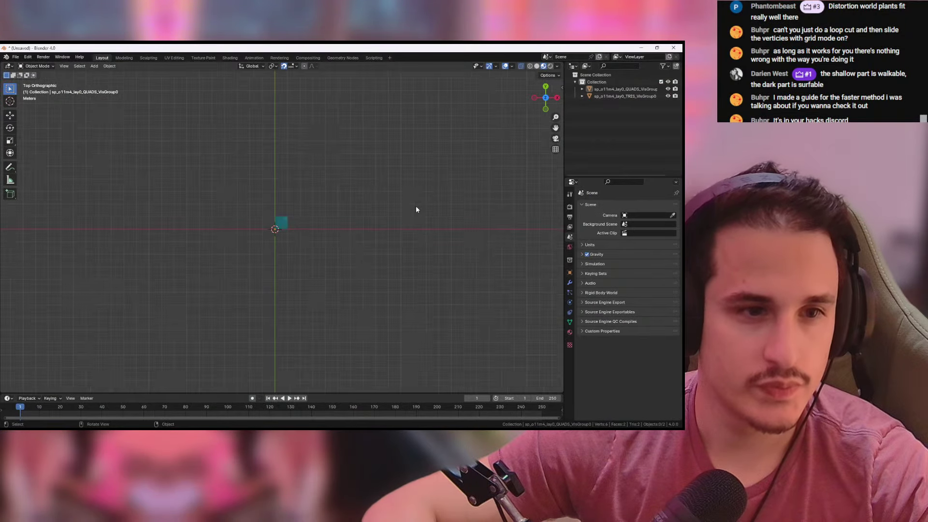
pyautogui.moveTo(393, 219); pyautogui.dragTo(389, 193, button='middle')
pyautogui.hotkey('alt', 'Tab')
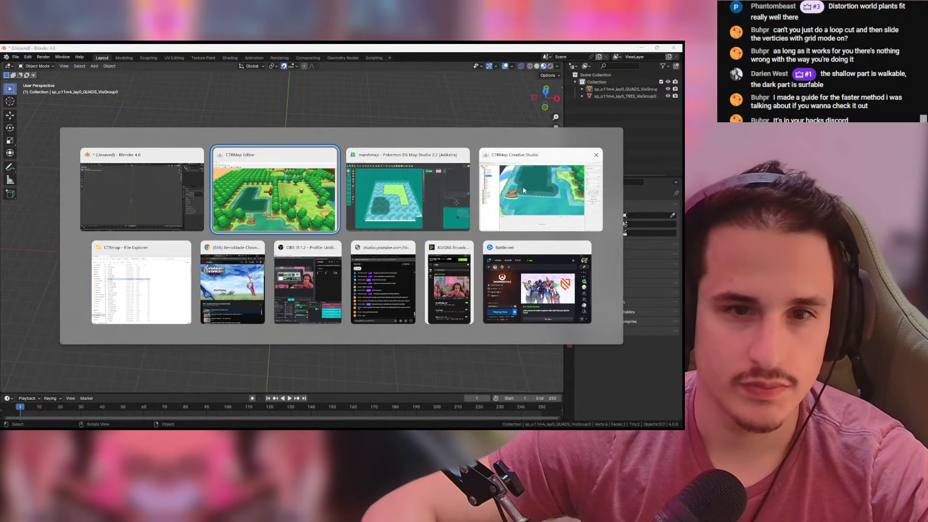
pyautogui.scroll(-5, 389, 214)
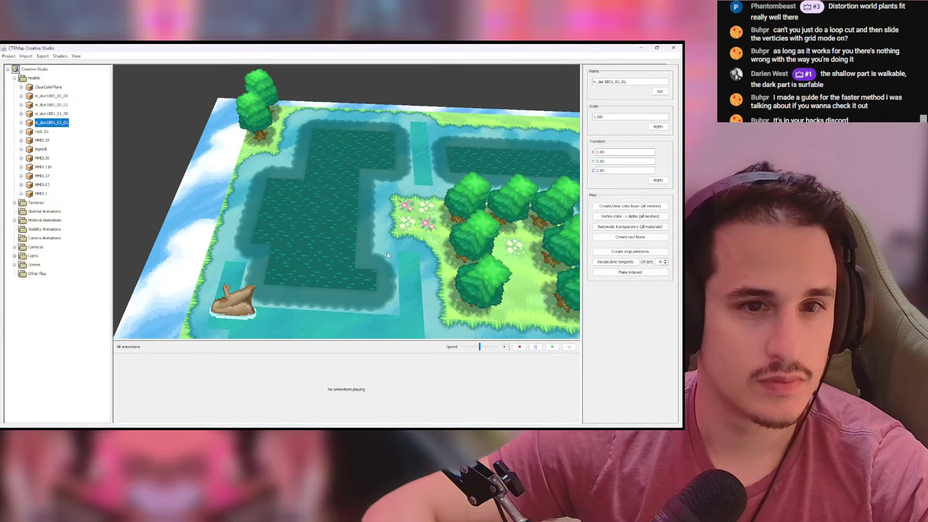
pyautogui.scroll(3, 387, 253)
pyautogui.scroll(-2, 381, 216)
pyautogui.scroll(5, 383, 217)
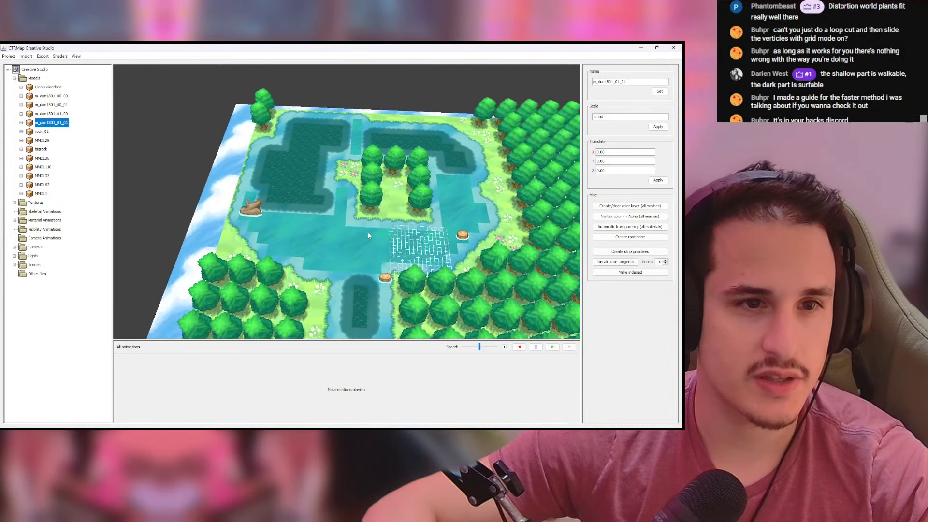
# Step: Return to Blender, restore the full marsh map and delete everything except the large driftwood log
pyautogui.hotkey('alt', 'Tab')
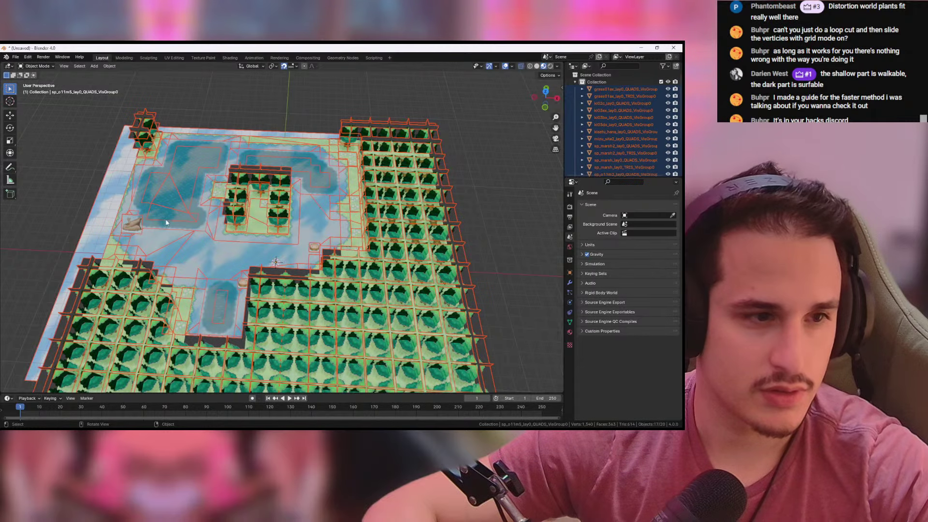
pyautogui.click(138, 226)
pyautogui.hotkey('ctrl', 'i')
pyautogui.press('Delete')
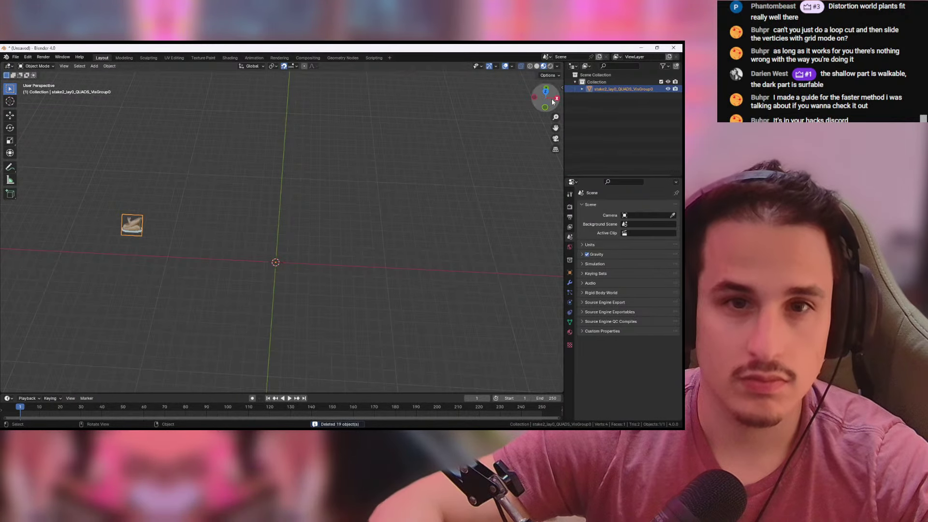
# Step: From the top view, move the log 15 m in X and -2 m in Y so it sits at the world origin
pyautogui.press('KP_7')
pyautogui.press('g')
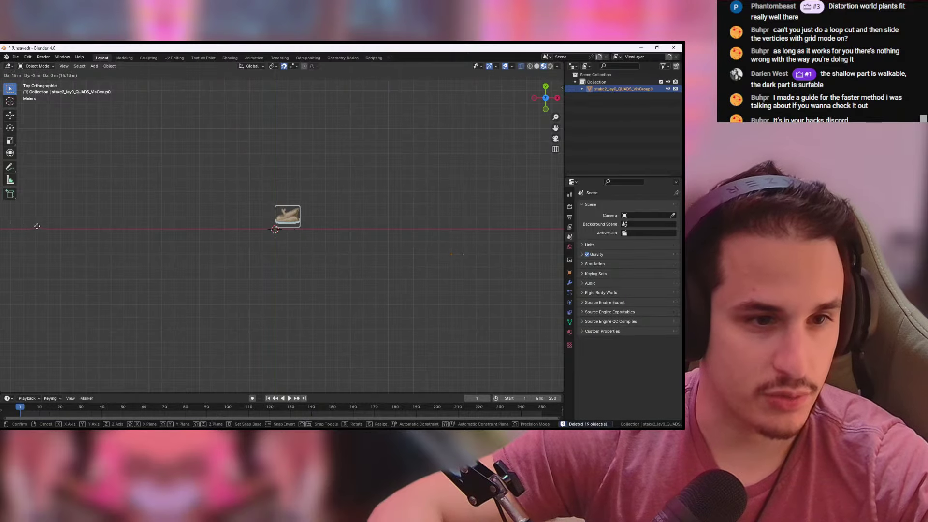
pyautogui.click(36, 226)
# Step: Export the log as Wavefront OBJ named marsh_log.obj in the from Black 2 folder
pyautogui.click(16, 56)
pyautogui.moveTo(28, 165)
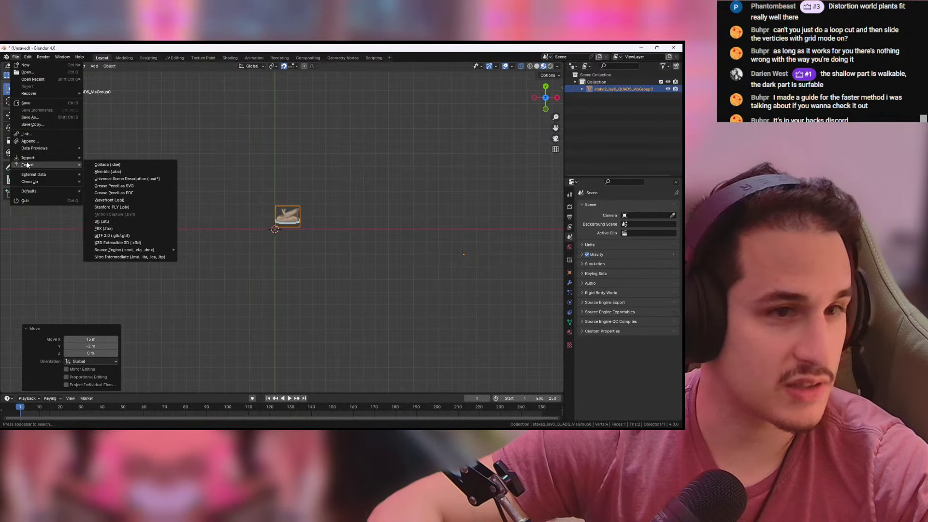
pyautogui.click(109, 200)
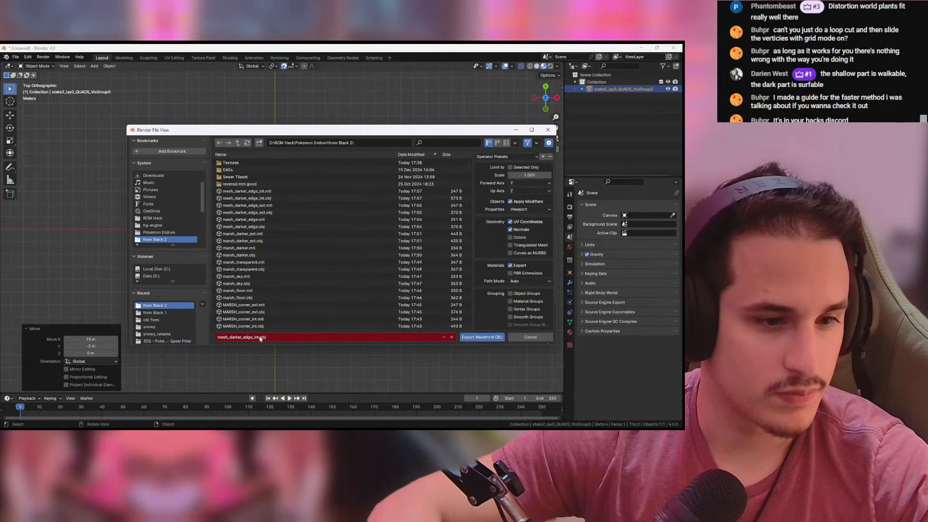
pyautogui.write('mars')
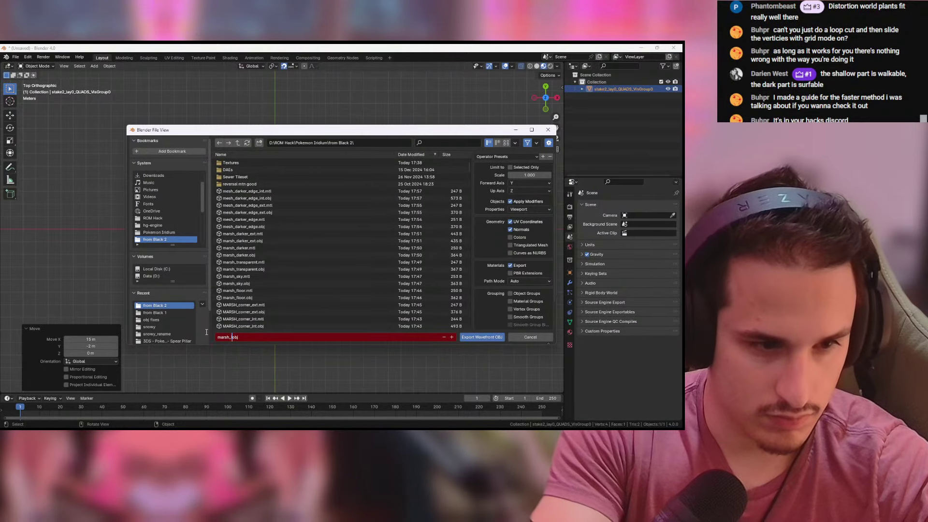
pyautogui.write('h_log')
pyautogui.click(464, 335)
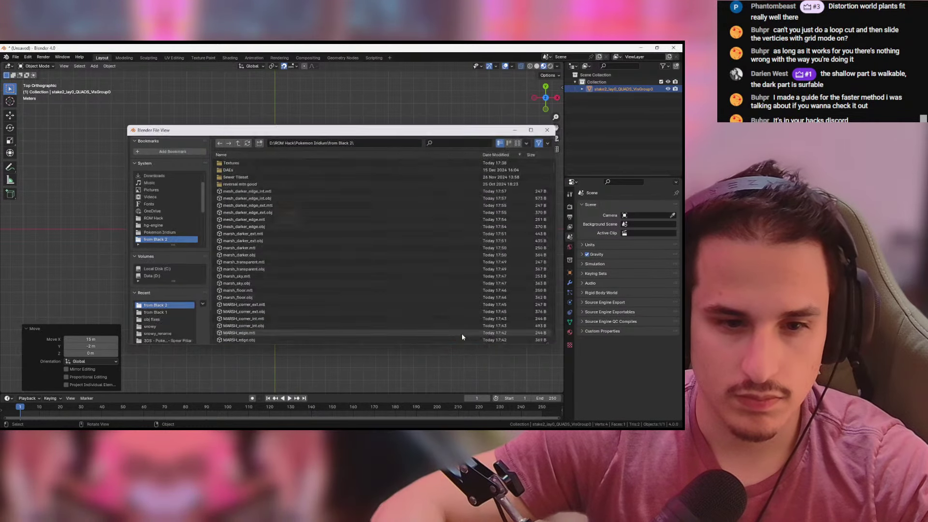
# Step: Switch to Pokemon DS Map Studio, add marsh_log.obj to the tileset with X and Y size 2, and close the Tileset Editor
pyautogui.hotkey('alt', 'Tab')
pyautogui.hotkey('alt', 'Tab')
pyautogui.hotkey('alt', 'Tab')
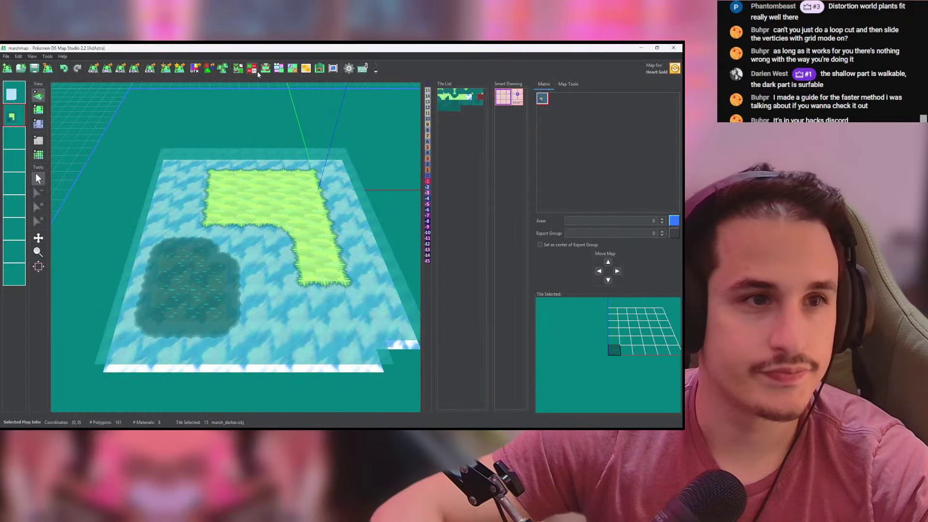
pyautogui.click(348, 154)
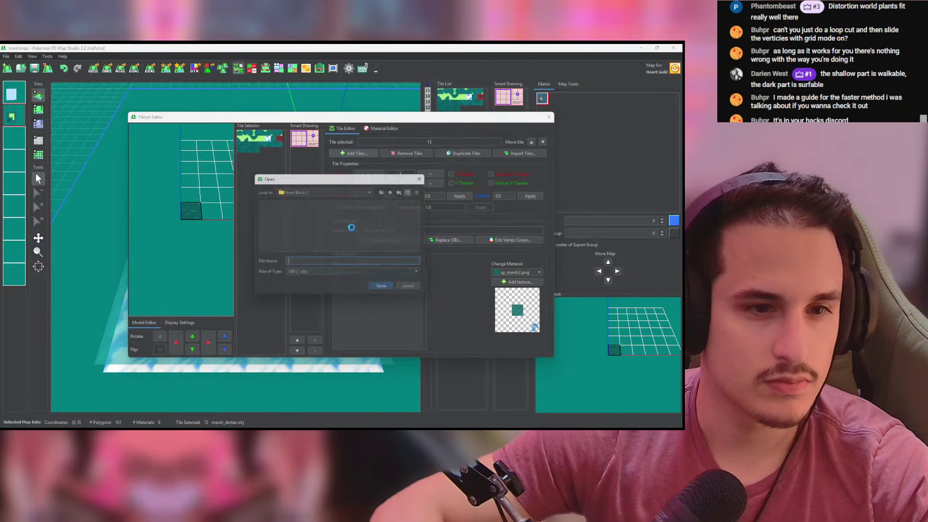
pyautogui.click(397, 204)
pyautogui.click(396, 204)
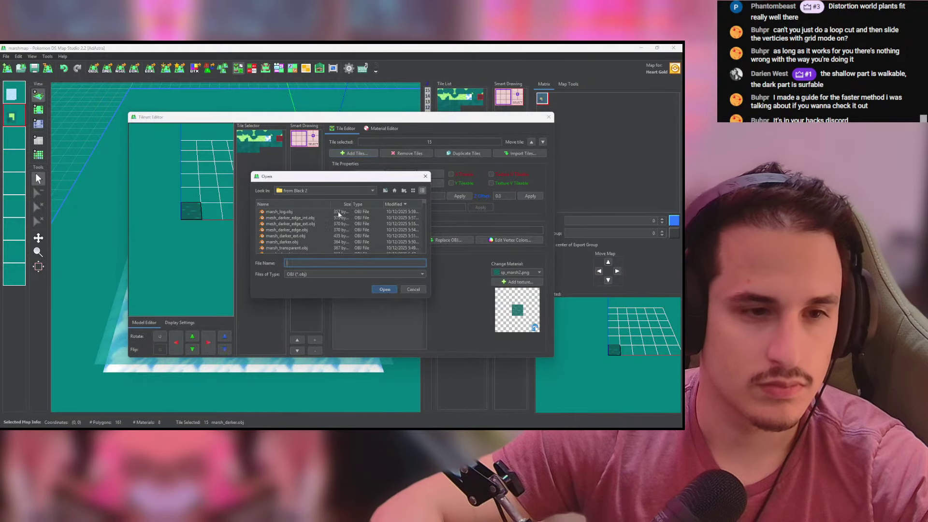
pyautogui.doubleClick(289, 212)
pyautogui.click(262, 149)
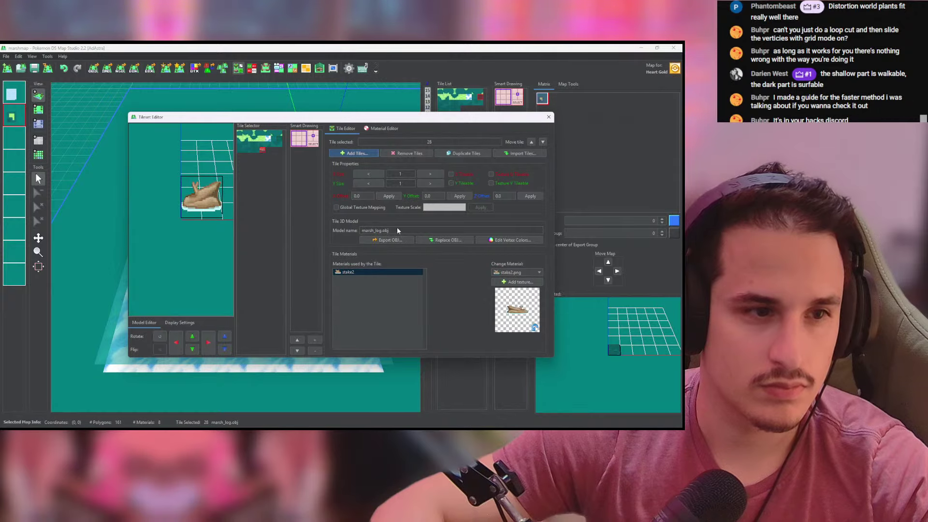
pyautogui.click(548, 117)
# Step: Place the log tile on the third layer in the open water between the dark pool and the grass, and show the map in 3D
pyautogui.click(38, 109)
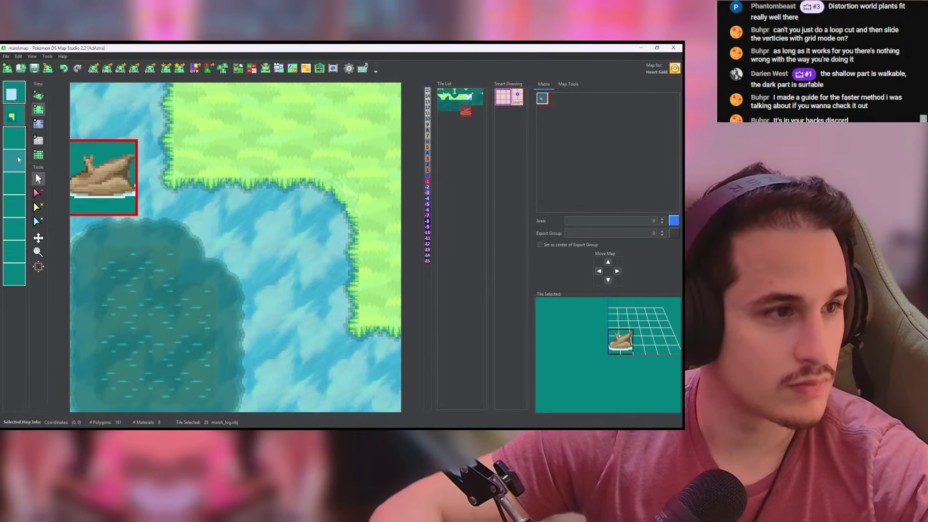
pyautogui.click(15, 140)
pyautogui.moveTo(230, 321); pyautogui.dragTo(175, 140, button='middle')
pyautogui.click(243, 246)
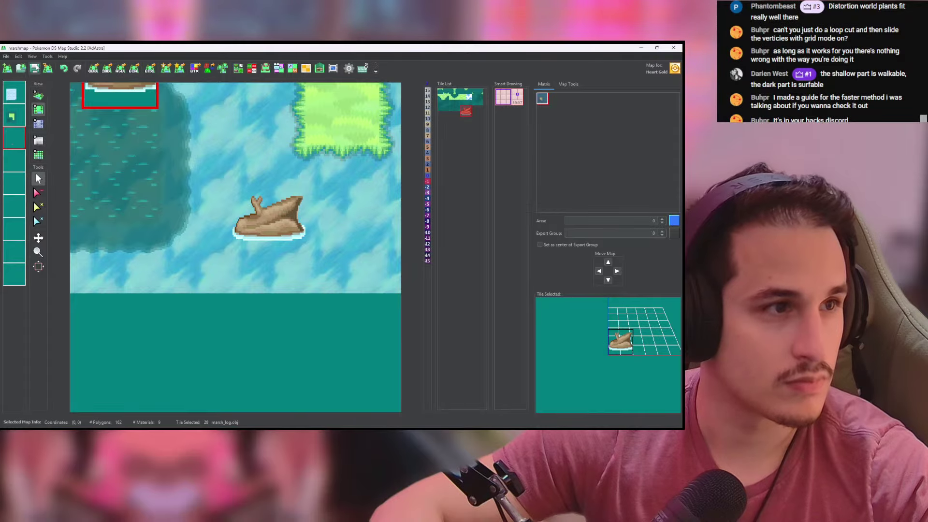
pyautogui.click(38, 96)
pyautogui.scroll(3, 289, 235)
pyautogui.moveTo(288, 234); pyautogui.dragTo(282, 188, button='middle')
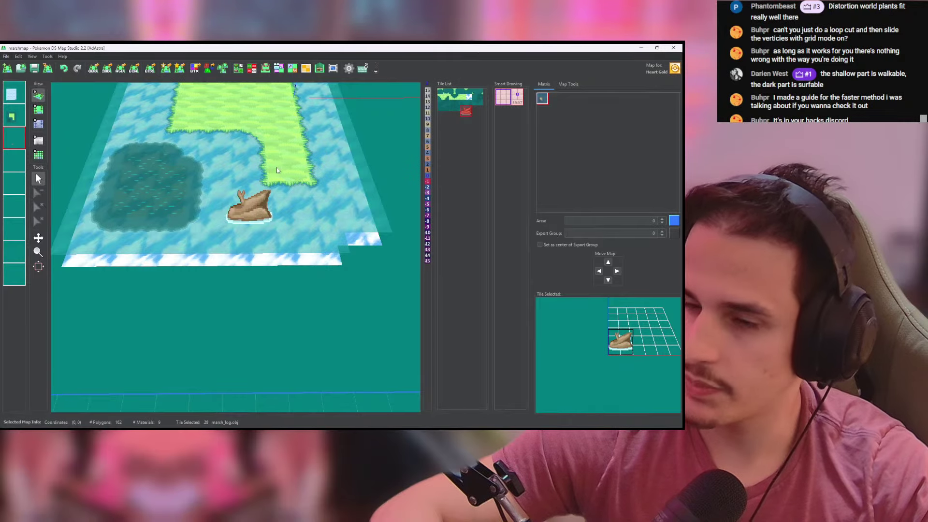
# Step: Switch to CTRMap Creative Studio and examine the marsh model for further water props
pyautogui.hotkey('alt', 'Tab')
pyautogui.hotkey('alt', 'Tab')
pyautogui.click(360, 227)
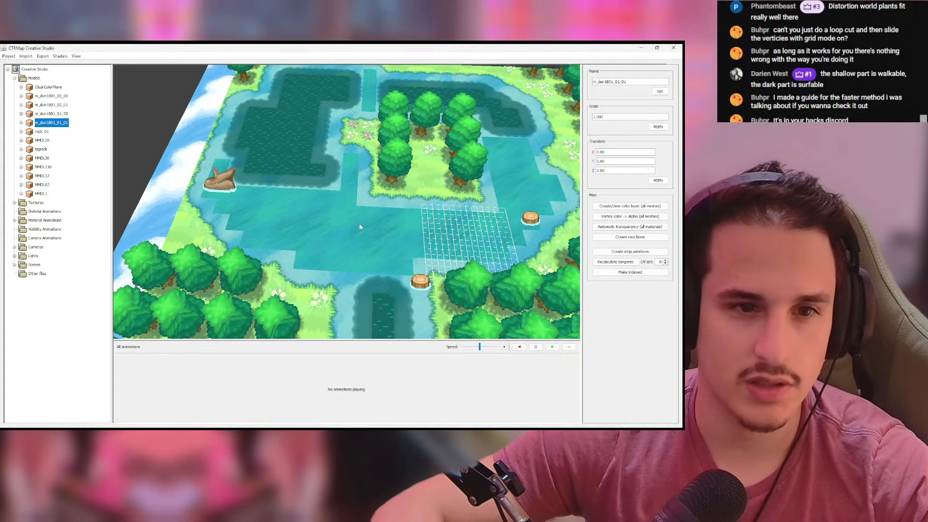
# Step: Switch to Blender, restore the full marsh map and delete everything except the tree stumps object
pyautogui.hotkey('alt', 'Tab')
pyautogui.press('Tab')
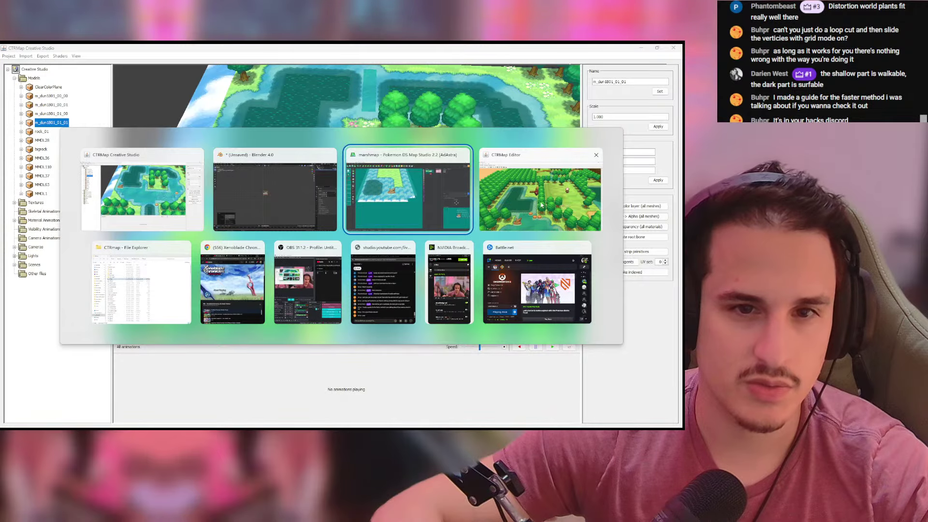
pyautogui.click(273, 198)
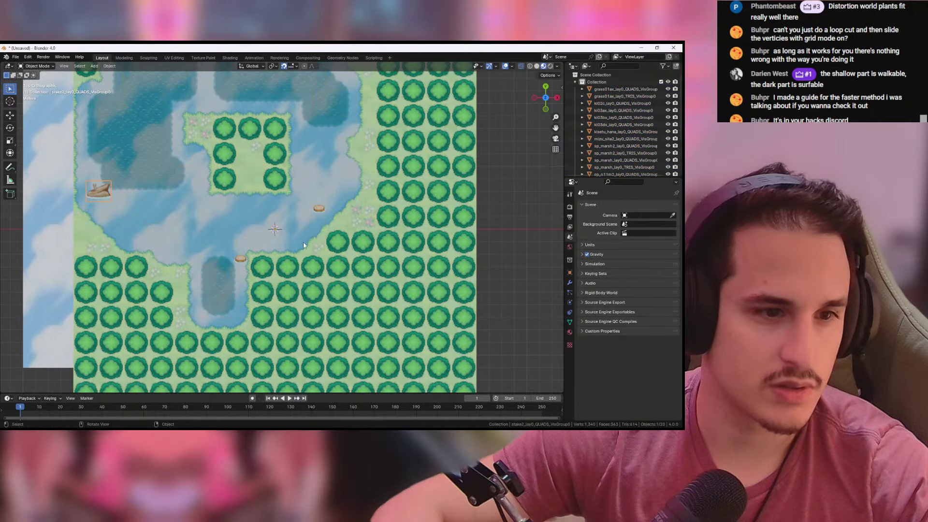
pyautogui.hotkey('ctrl', 'i')
pyautogui.press('Delete')
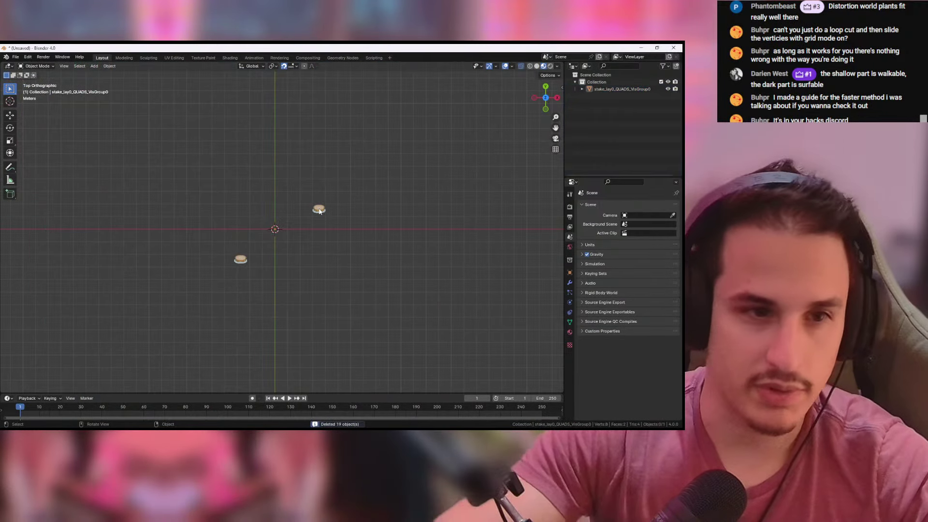
pyautogui.press('z')
pyautogui.press('Escape')
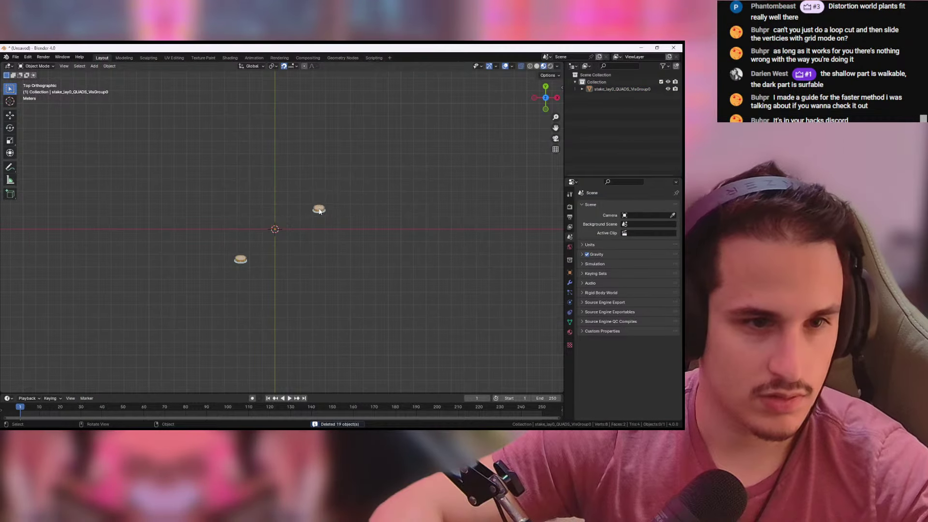
# Step: In Edit Mode, delete the lower-left stump face and move the remaining one -3 m in X and -1 m in Y to the origin
pyautogui.click(319, 212)
pyautogui.press('Tab')
pyautogui.moveTo(295, 184)
pyautogui.mouseDown()
pyautogui.moveTo(337, 235)
pyautogui.moveTo(306, 183)
pyautogui.mouseUp()
pyautogui.press('x')
pyautogui.click(339, 234)
pyautogui.press('g')
pyautogui.click(319, 265)
# Step: Export the stump as Wavefront OBJ, adding a suffix to the marsh_log file name, and leave Edit Mode
pyautogui.click(16, 56)
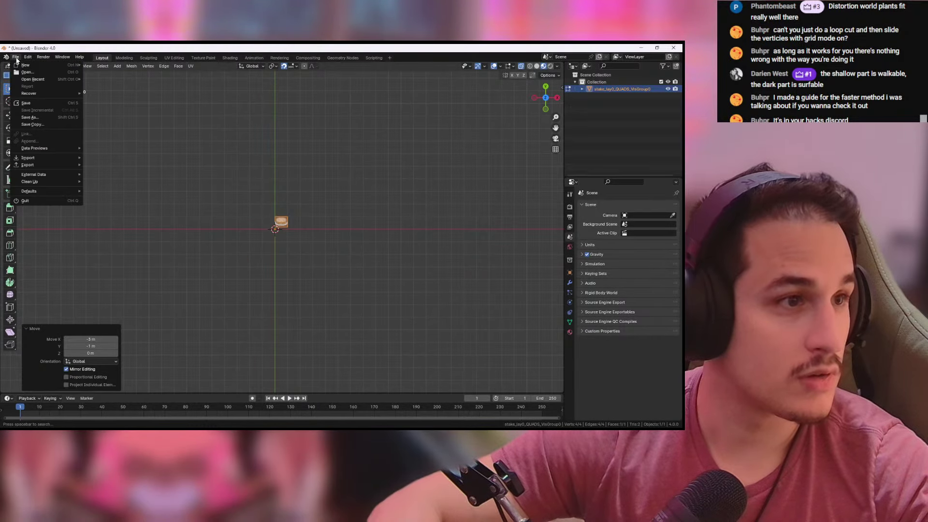
pyautogui.moveTo(34, 165)
pyautogui.click(121, 208)
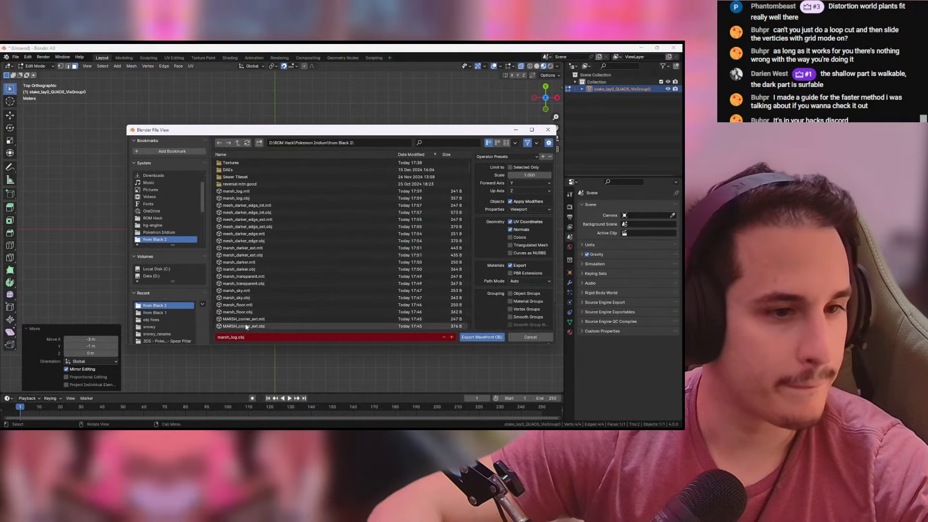
pyautogui.click(236, 337)
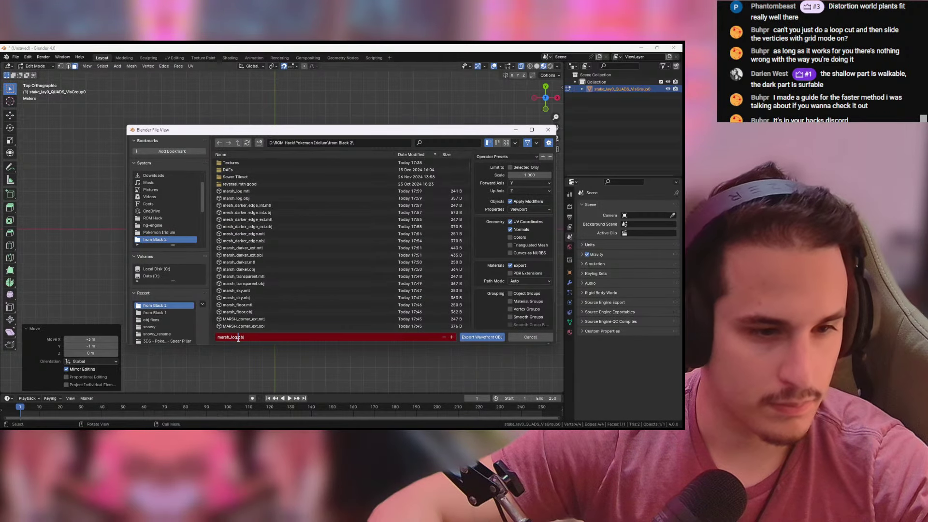
pyautogui.write('_in')
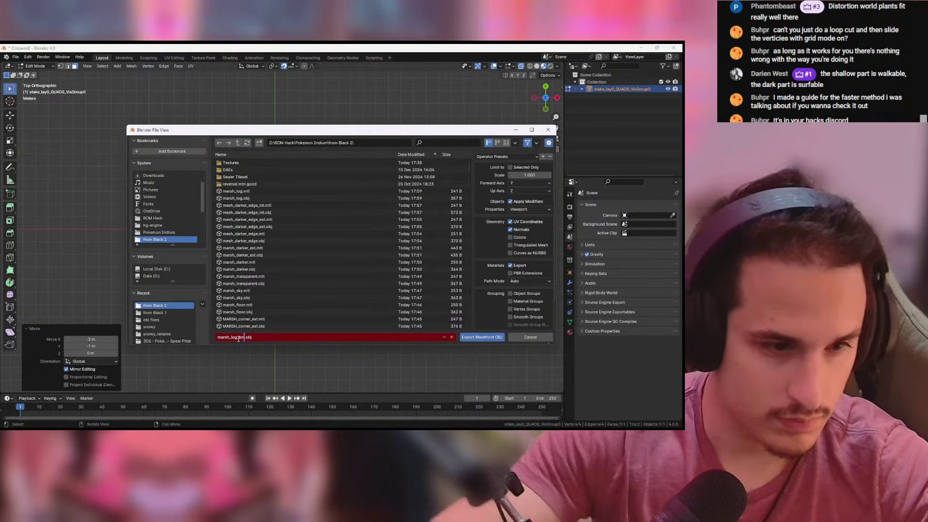
pyautogui.click(488, 337)
pyautogui.press('Tab')
# Step: Switch to Pokemon DS Map Studio and add marsh_log_sm.obj from the from Black 2 folder to the tileset
pyautogui.hotkey('alt', 'Tab')
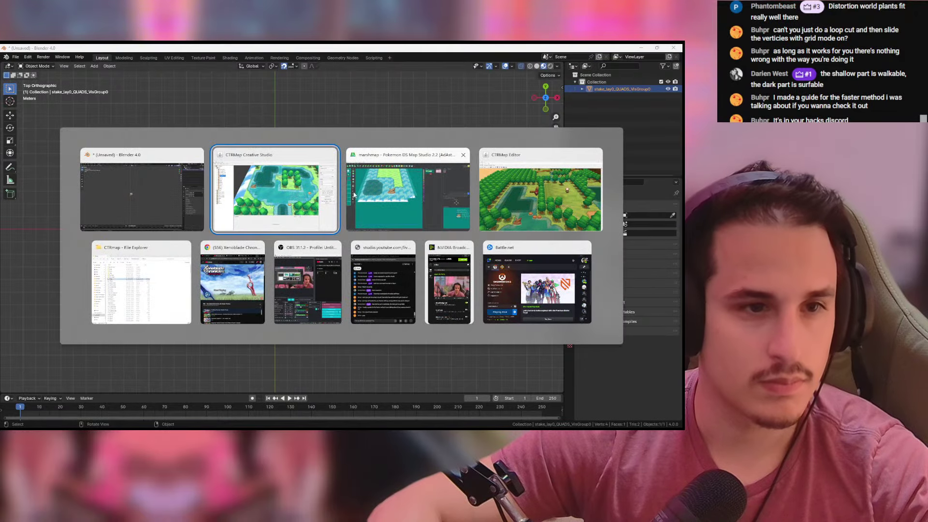
pyautogui.click(454, 195)
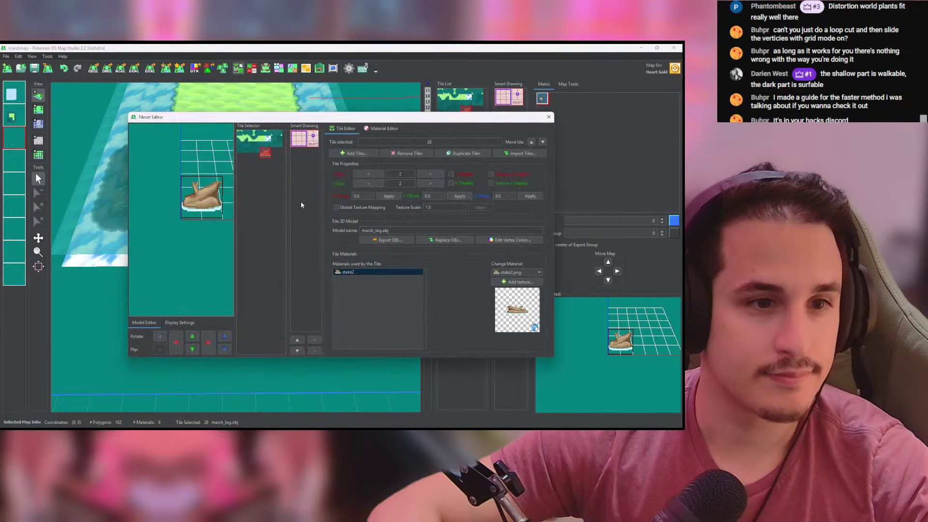
pyautogui.click(337, 154)
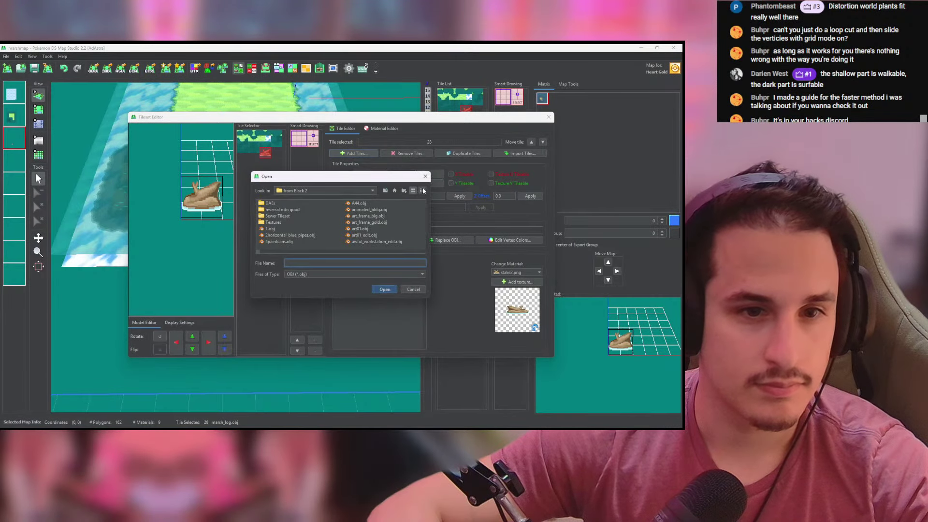
pyautogui.click(394, 205)
pyautogui.click(394, 205)
pyautogui.doubleClick(281, 212)
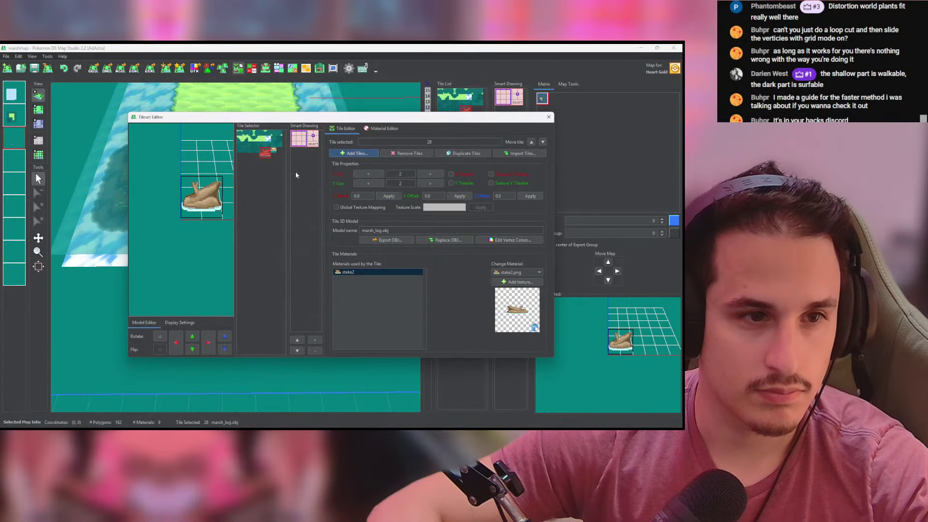
pyautogui.click(273, 153)
pyautogui.click(549, 117)
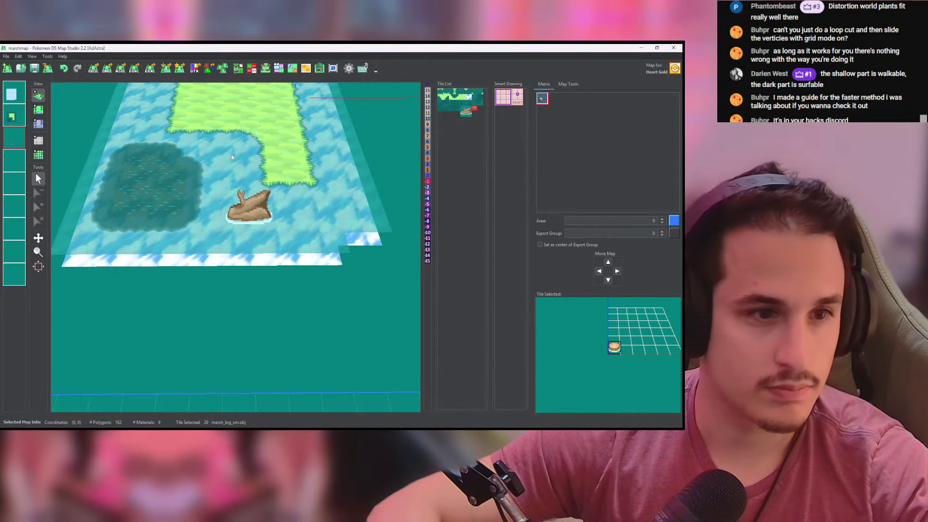
# Step: Place two small stump tiles on the marsh water, one beside the dark patch and one near the upper-left corner, and check them in 3D
pyautogui.scroll(2, 290, 250)
pyautogui.scroll(1, 290, 251)
pyautogui.click(39, 110)
pyautogui.click(263, 219)
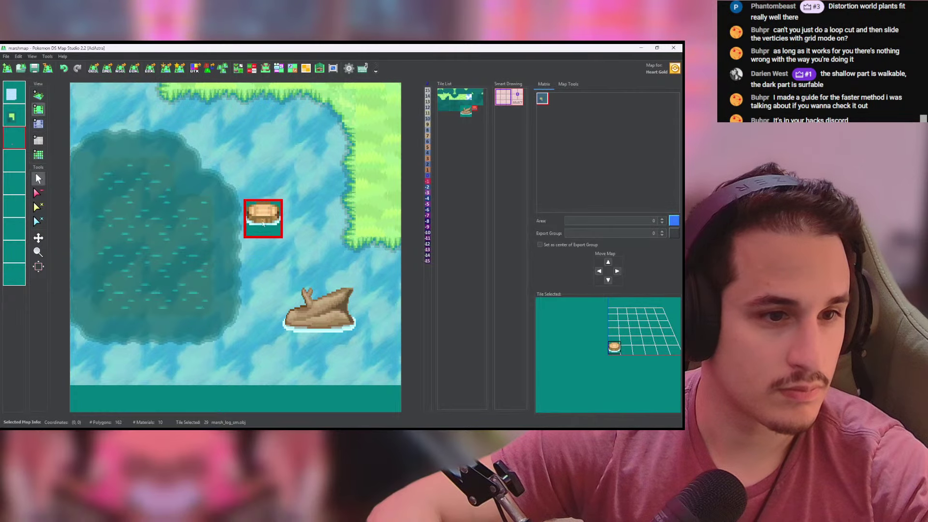
pyautogui.moveTo(175, 112); pyautogui.dragTo(282, 231, button='middle')
pyautogui.click(213, 186)
pyautogui.click(39, 95)
pyautogui.scroll(3, 315, 251)
pyautogui.scroll(2, 282, 231)
pyautogui.scroll(1, 282, 225)
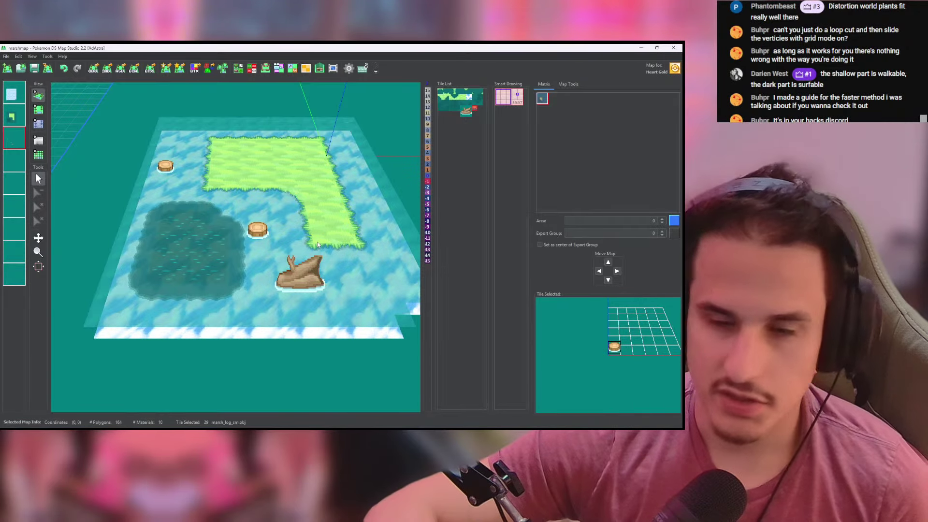
pyautogui.moveTo(318, 238); pyautogui.dragTo(334, 239)
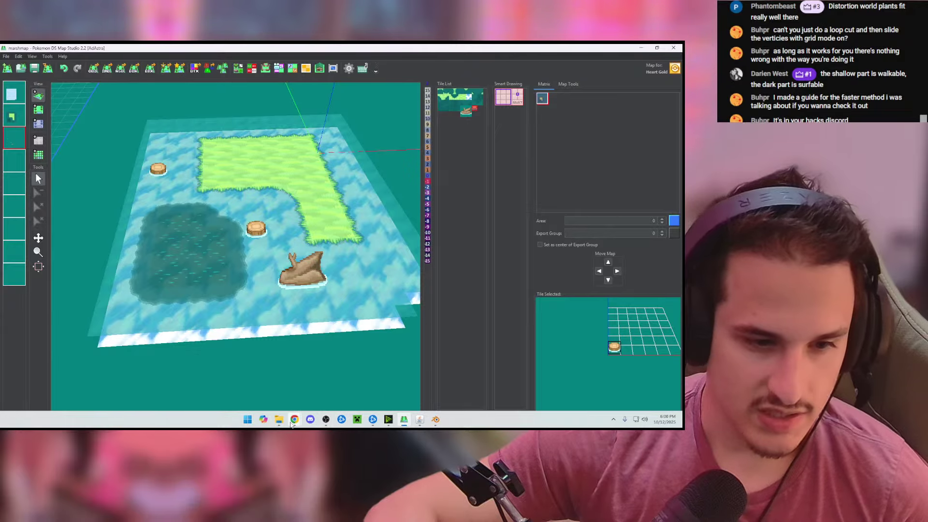
# Step: Switch to Chrome, search for "pastoria marsh" and enlarge the Great Marsh picture on Bulbapedia
pyautogui.moveTo(294, 419)
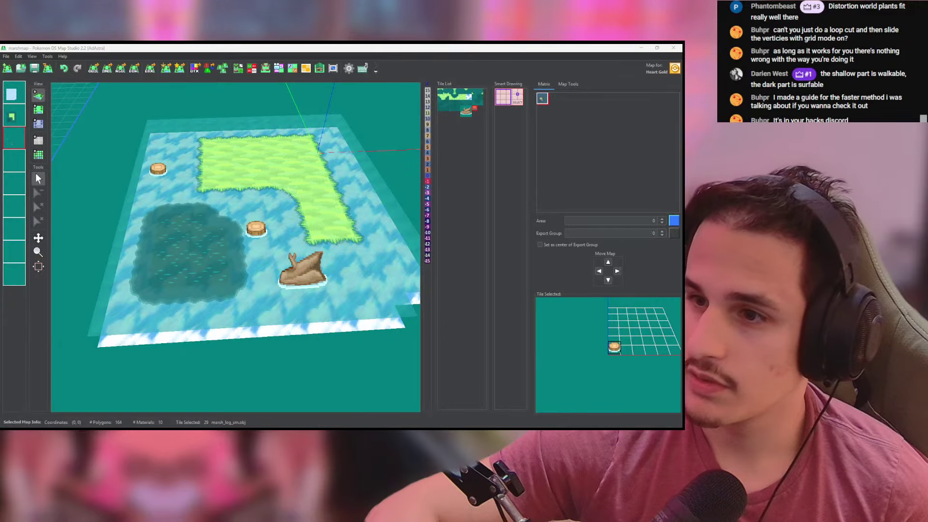
pyautogui.hotkey('alt', 'Tab')
pyautogui.click(420, 188)
pyautogui.write('pa')
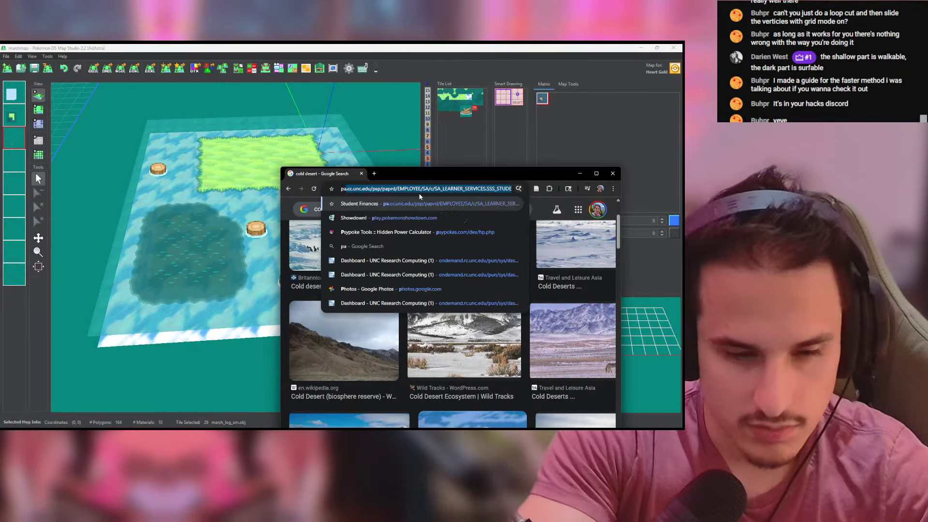
pyautogui.write('storia m')
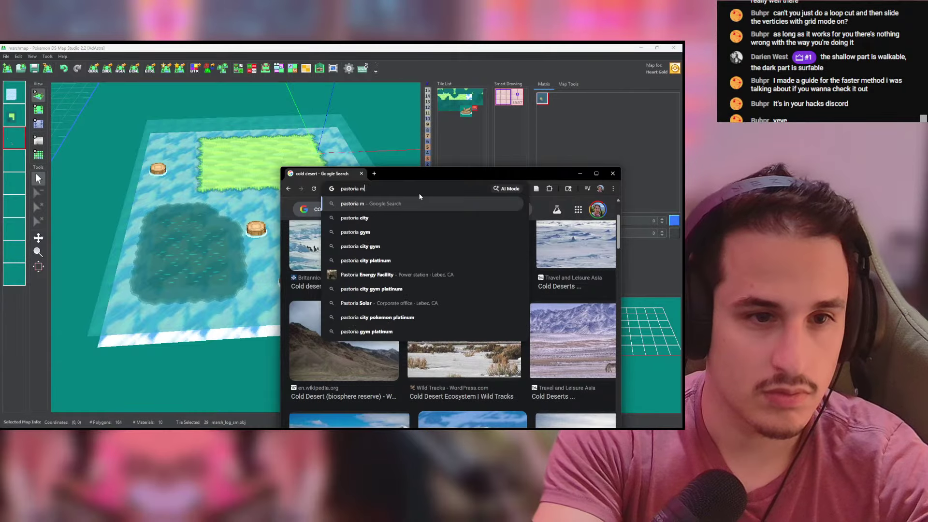
pyautogui.write('arsh')
pyautogui.press('Return')
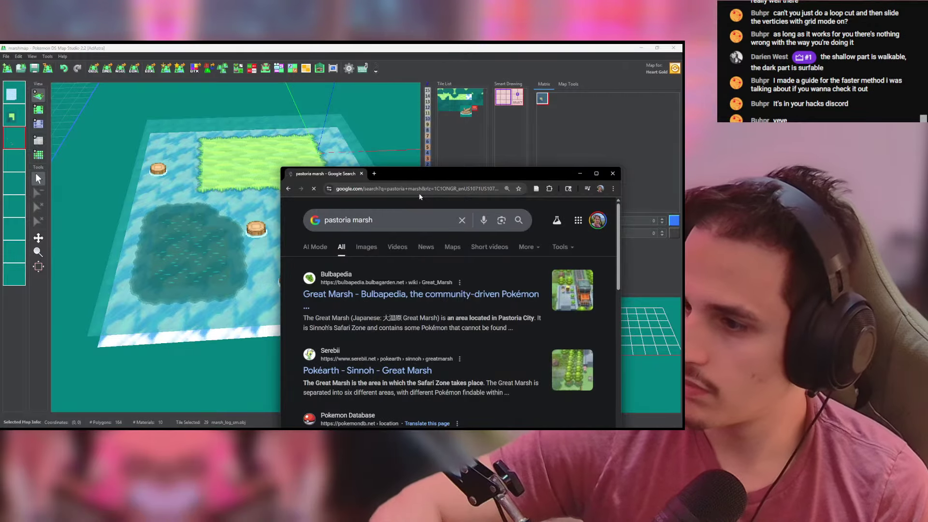
pyautogui.click(570, 289)
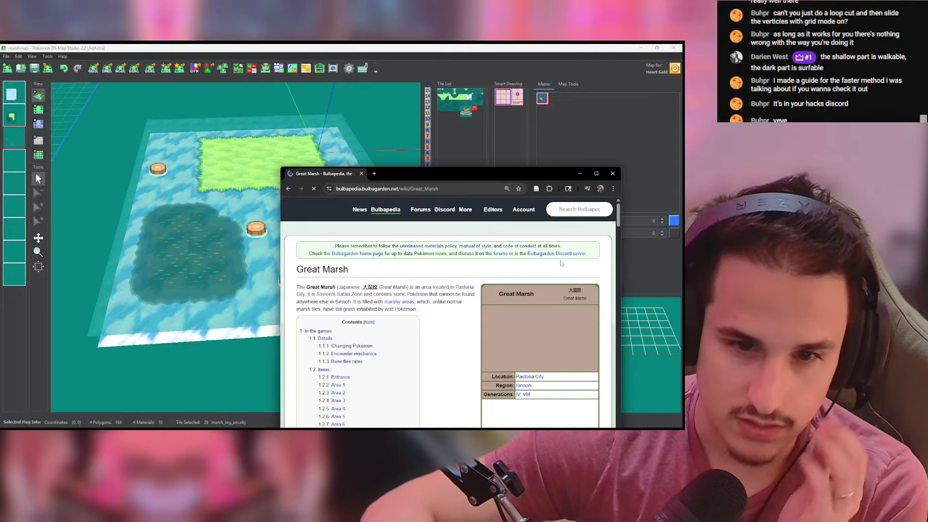
pyautogui.moveTo(519, 174); pyautogui.dragTo(412, 47)
pyautogui.click(435, 169)
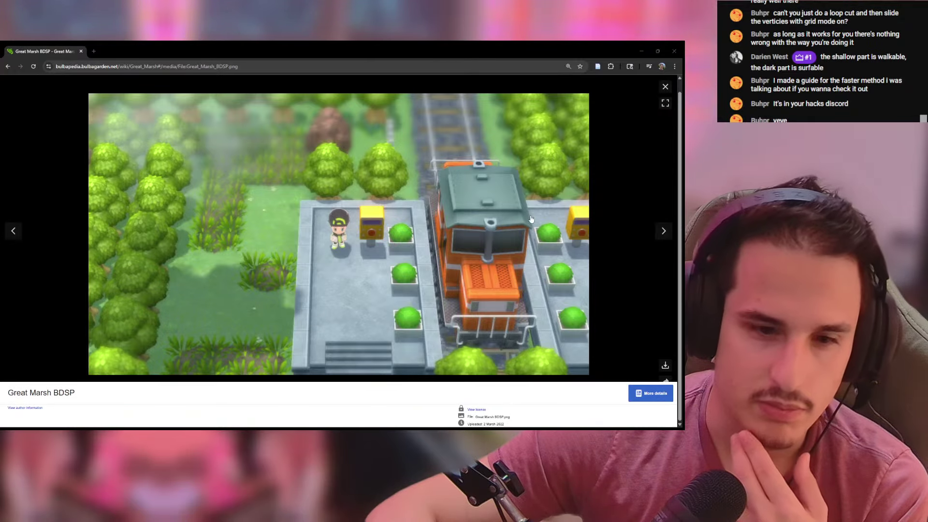
# Step: Search for "pastoria marsh platinum" and open Serebii's Great Marsh page for Pokémon Platinum
pyautogui.press('Escape')
pyautogui.scroll(-4, 558, 172)
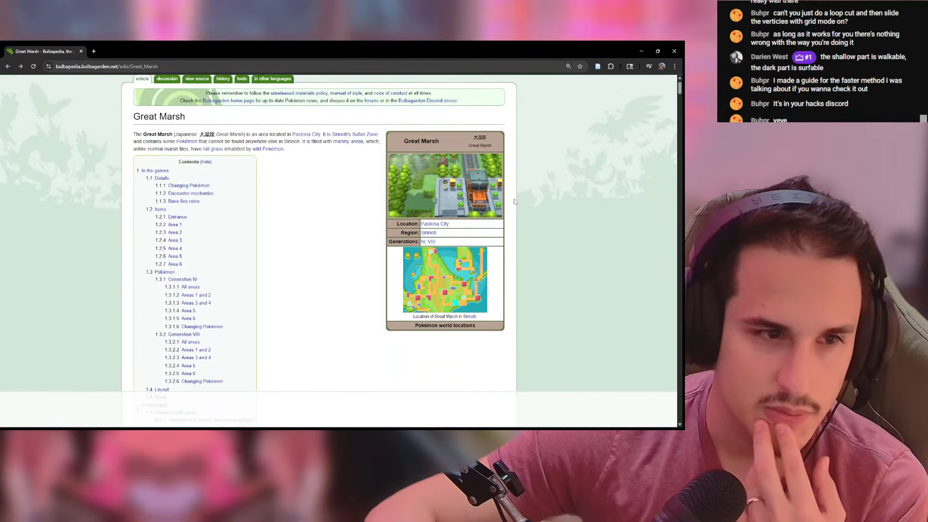
pyautogui.scroll(3, 221, 160)
pyautogui.hotkey('alt', 'Left')
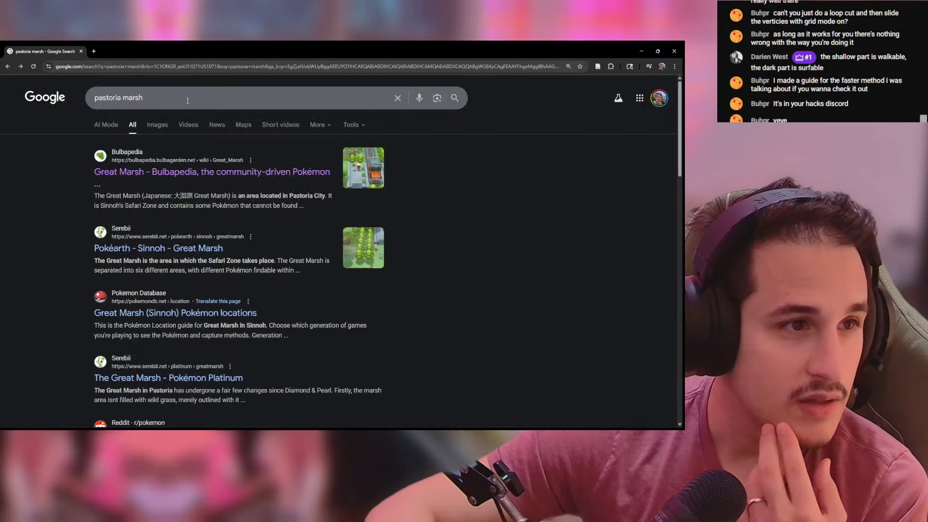
pyautogui.click(189, 98)
pyautogui.write('platinum')
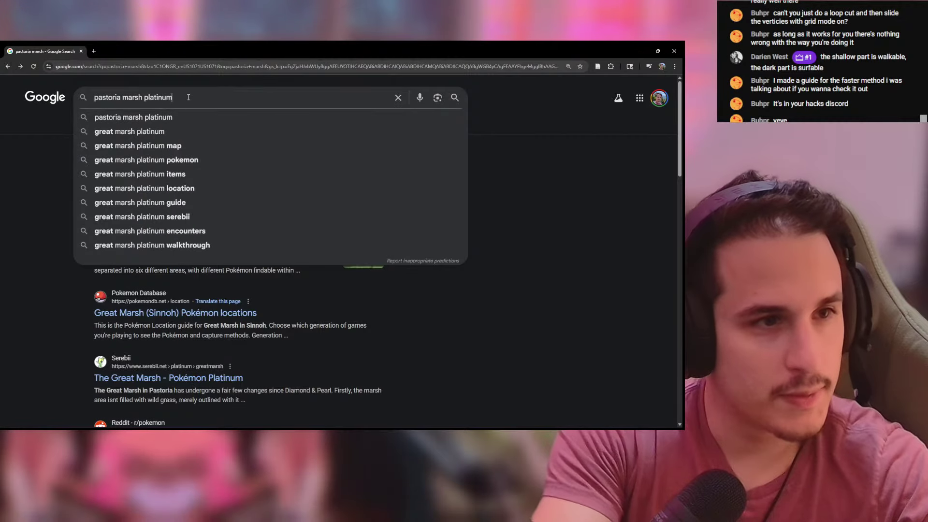
pyautogui.press('Return')
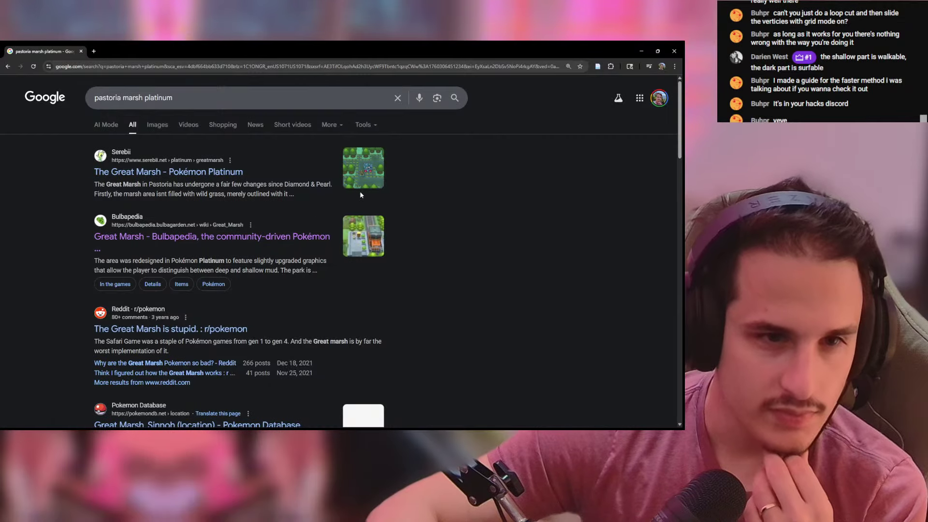
pyautogui.click(352, 175)
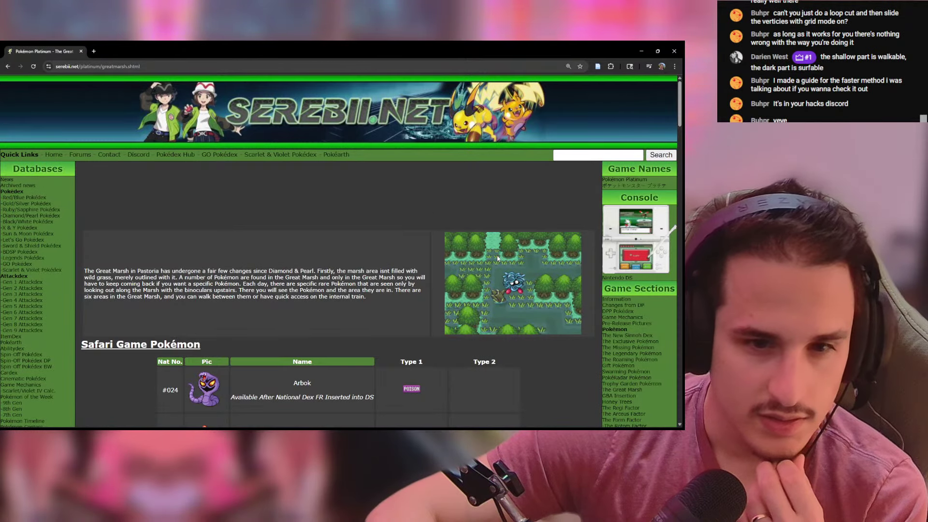
pyautogui.scroll(-1, 511, 291)
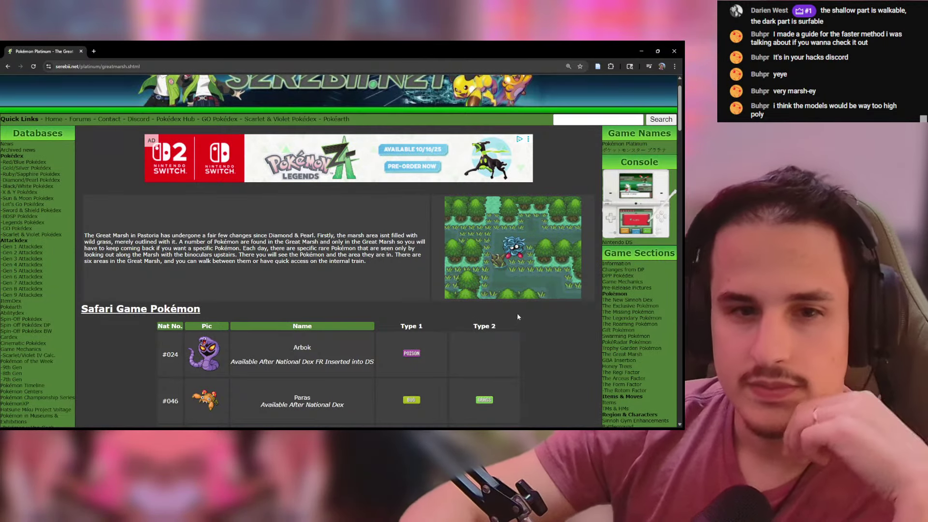
# Step: Open the Great Marsh screenshot in a new tab, enlarge it and compare its water and plants with the marsh map in Pokemon DS Map Studio
pyautogui.rightClick(529, 257)
pyautogui.click(558, 263)
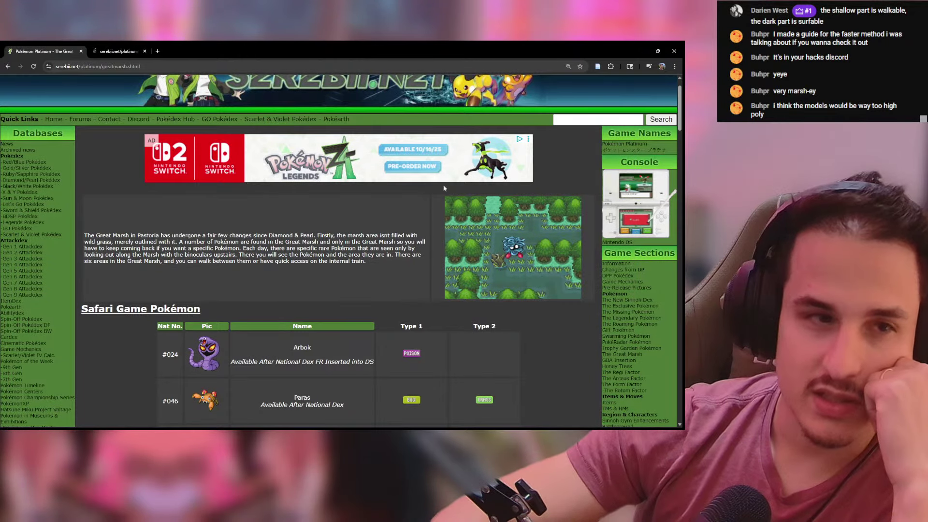
pyautogui.click(133, 48)
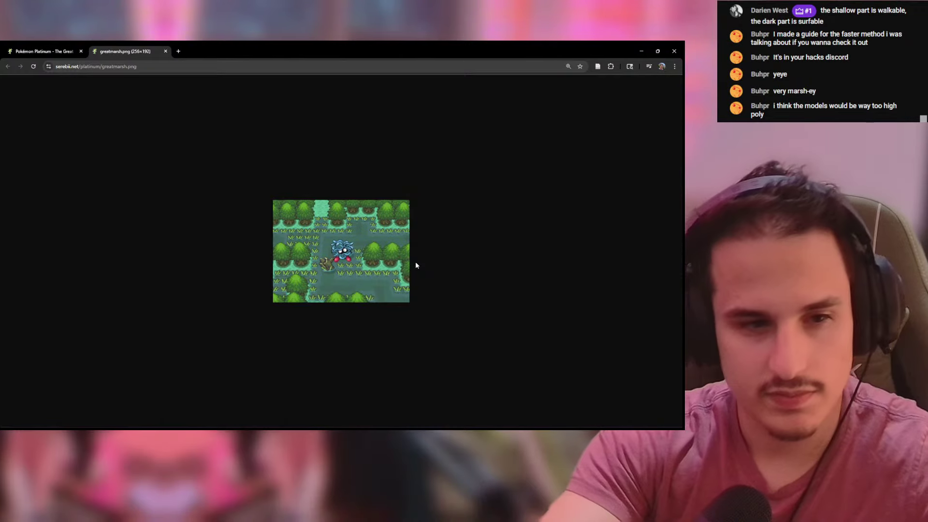
pyautogui.keyDown('ctrl'); pyautogui.scroll(5, 416, 262); pyautogui.keyUp('ctrl')
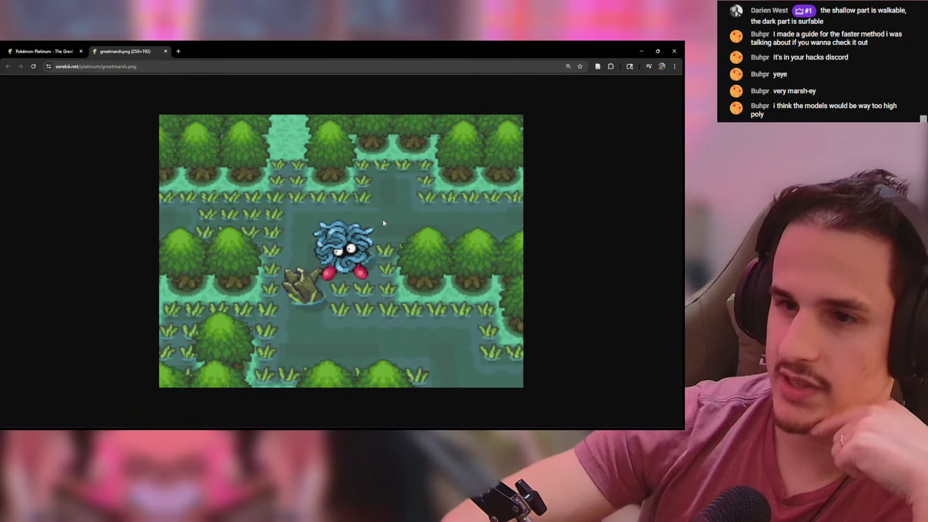
pyautogui.hotkey('alt', 'Tab')
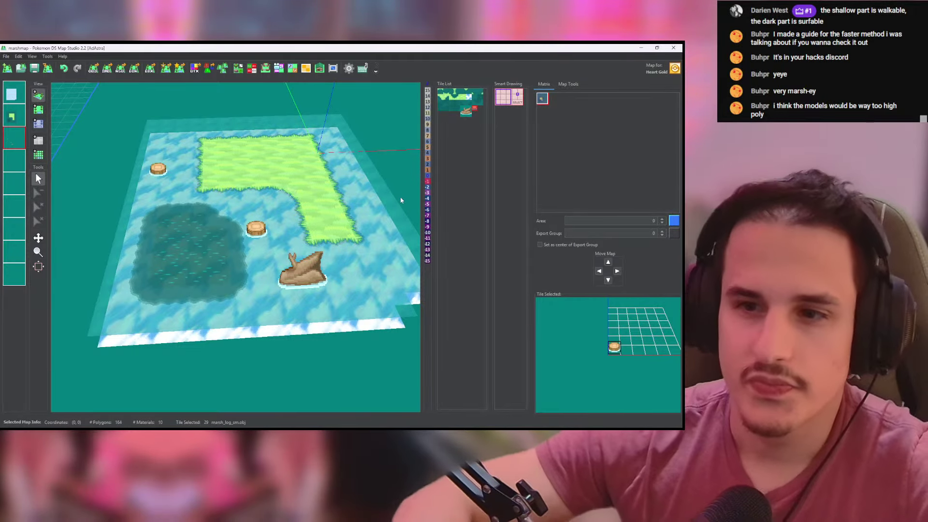
pyautogui.hotkey('alt', 'Tab')
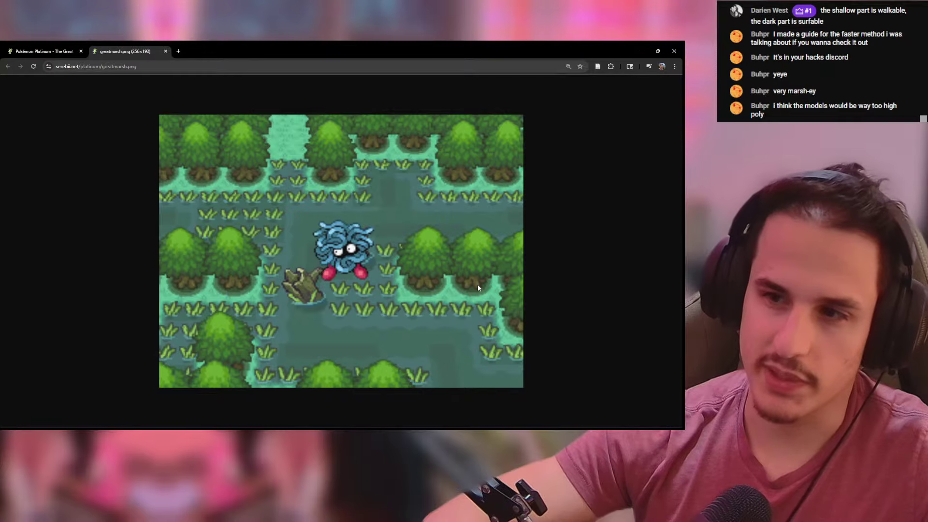
pyautogui.hotkey('ctrl', '-')
pyautogui.hotkey('ctrl', '-')
pyautogui.hotkey('ctrl', '-')
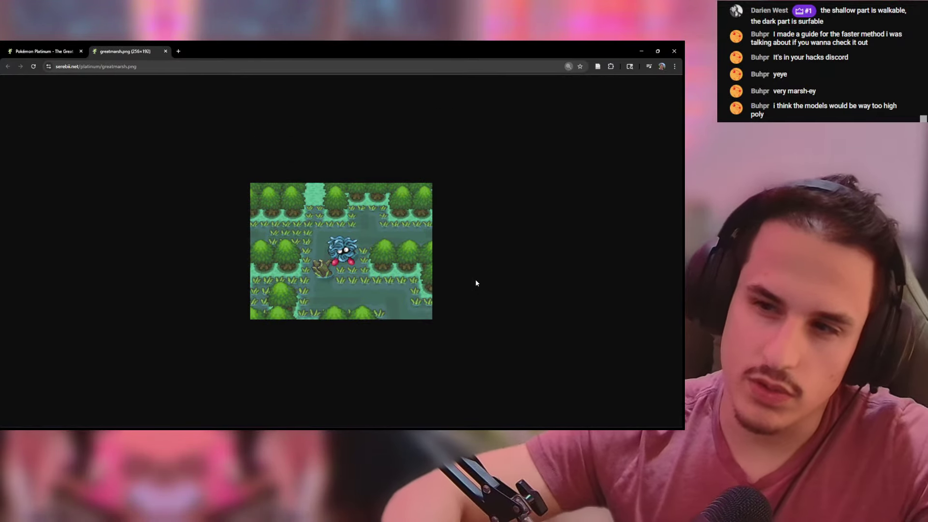
# Step: Switch to CTRMap Editor and load the zone 205 - Dragonspiral Tower
pyautogui.hotkey('alt', 'Tab')
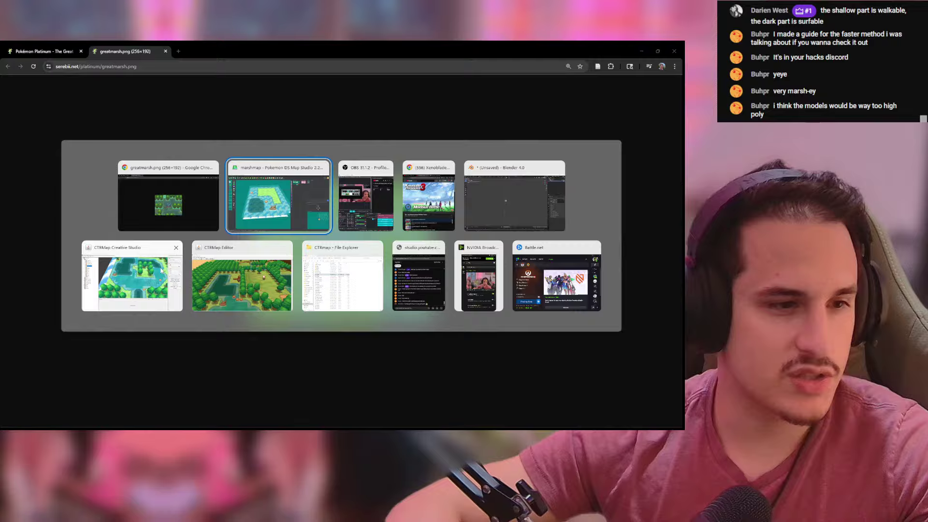
pyautogui.click(232, 276)
pyautogui.click(38, 65)
pyautogui.click(81, 77)
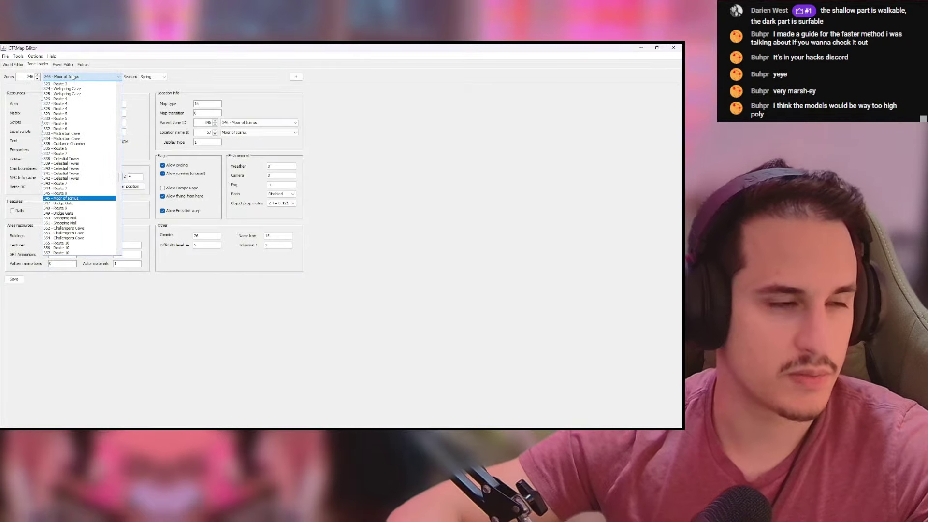
pyautogui.moveTo(120, 179); pyautogui.dragTo(120, 139)
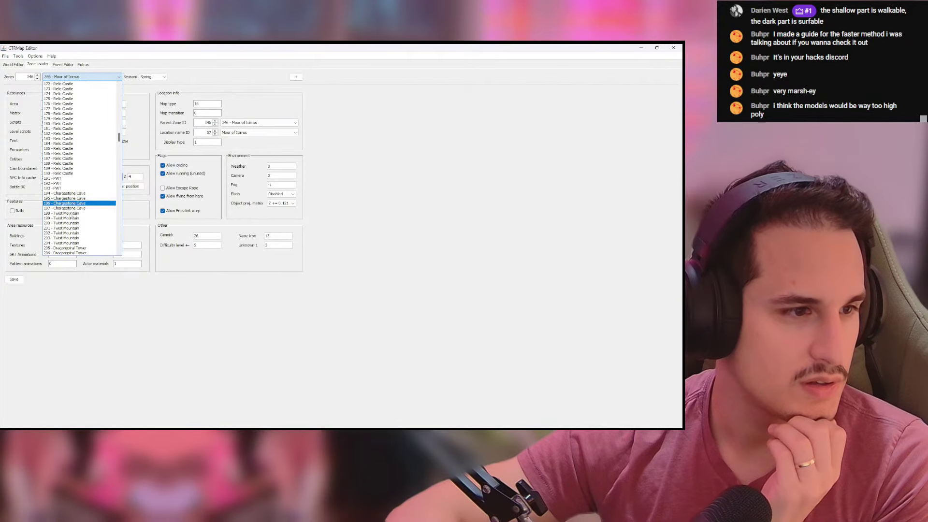
pyautogui.click(13, 65)
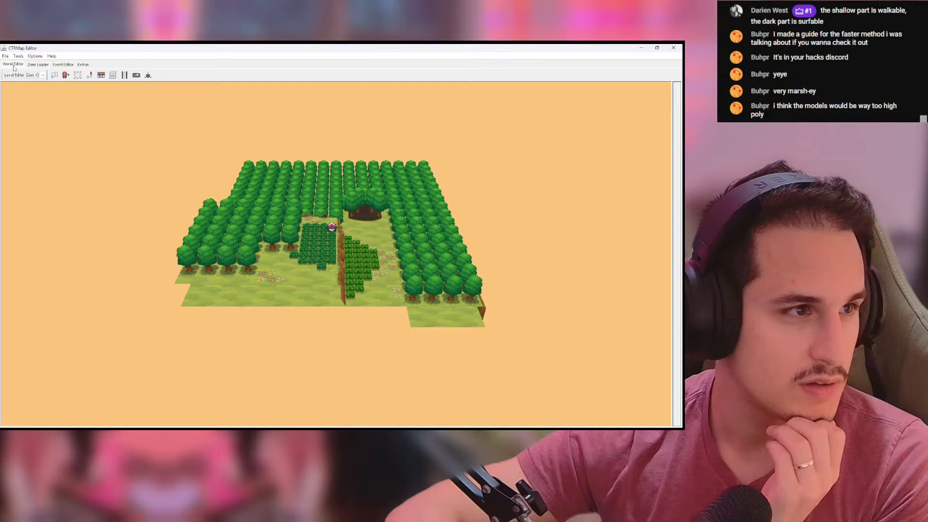
pyautogui.click(38, 65)
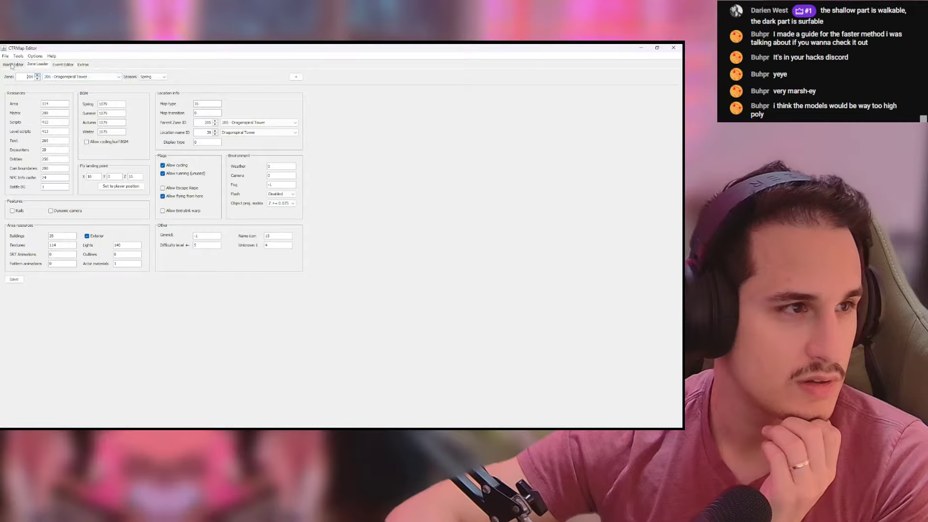
# Step: Examine the dark water, pillars and bridge in front of Dragonspiral Tower in the world view
pyautogui.click(13, 64)
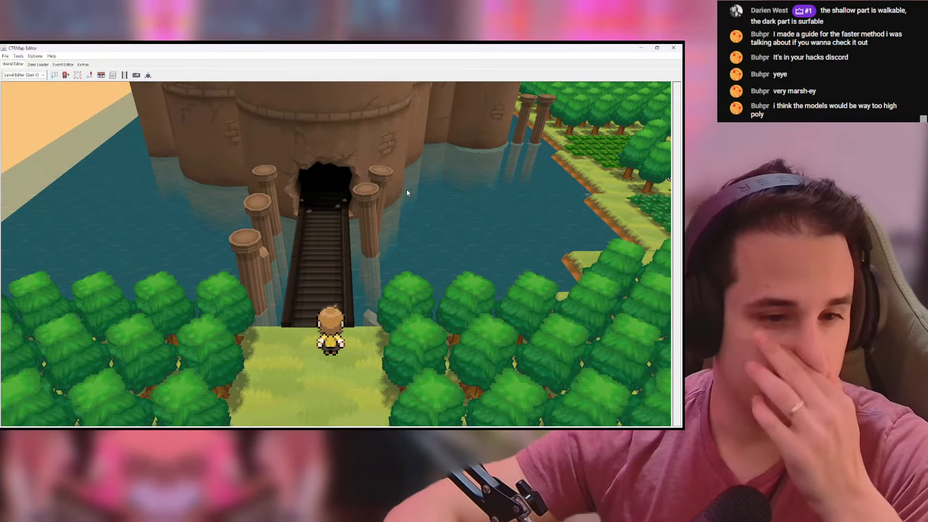
pyautogui.moveTo(414, 187)
pyautogui.mouseDown()
pyautogui.moveTo(357, 205)
pyautogui.moveTo(413, 218)
pyautogui.moveTo(424, 183)
pyautogui.mouseUp()
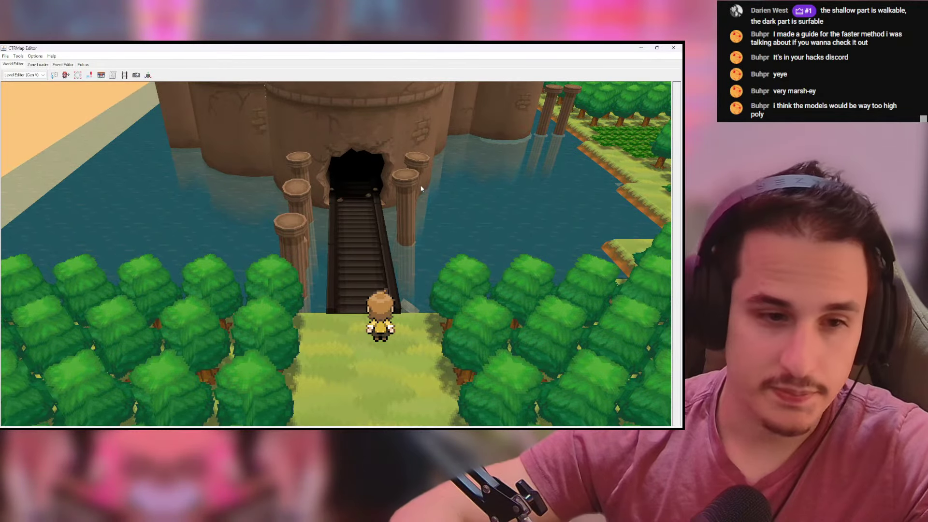
pyautogui.moveTo(421, 188); pyautogui.dragTo(437, 246)
pyautogui.scroll(2, 440, 247)
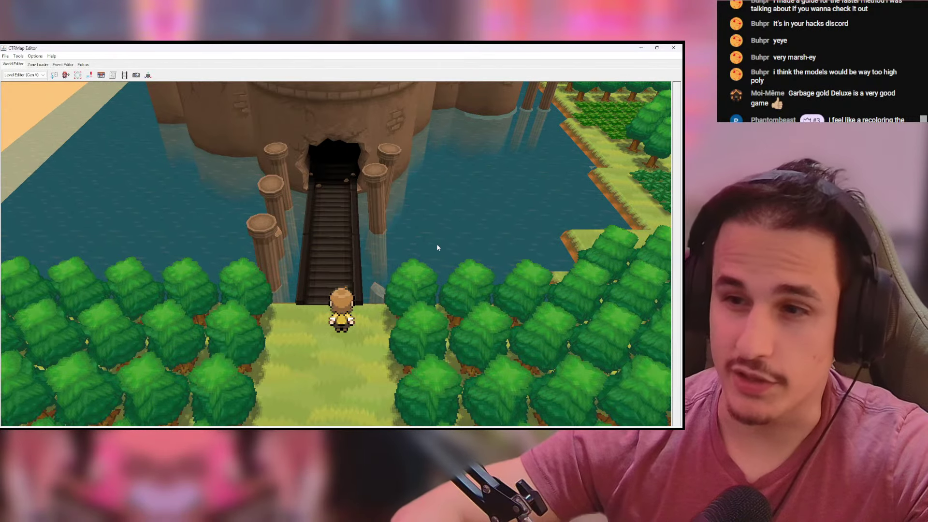
pyautogui.moveTo(437, 244); pyautogui.dragTo(441, 255)
pyautogui.moveTo(341, 189)
pyautogui.mouseDown()
pyautogui.moveTo(339, 229)
pyautogui.moveTo(344, 171)
pyautogui.mouseUp()
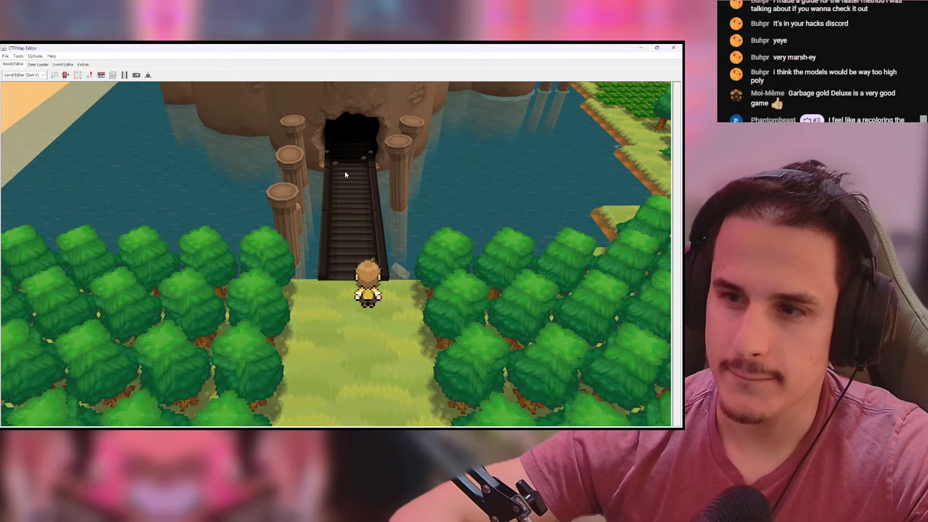
# Step: Check the water around Dragonspiral Tower's bridge and pillars once more in the world view
pyautogui.moveTo(345, 174); pyautogui.dragTo(344, 195)
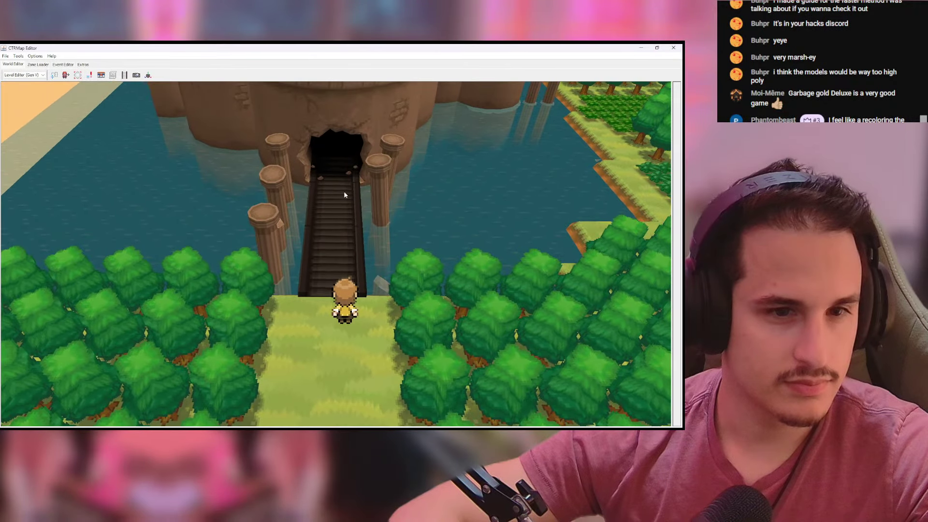
pyautogui.click(40, 65)
pyautogui.click(13, 64)
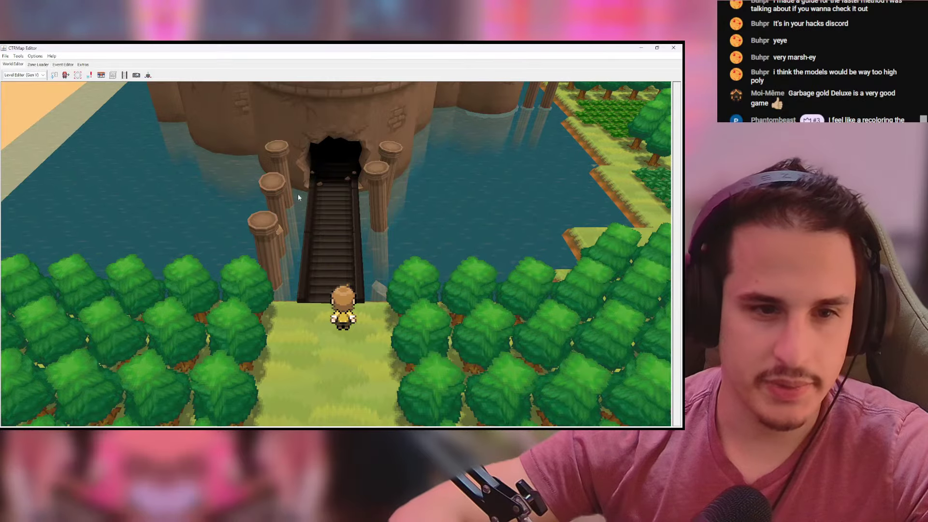
# Step: Open the zone list, then switch to Google Chrome to look up marshy areas in Pokemon Black 2
pyautogui.click(30, 65)
pyautogui.click(119, 77)
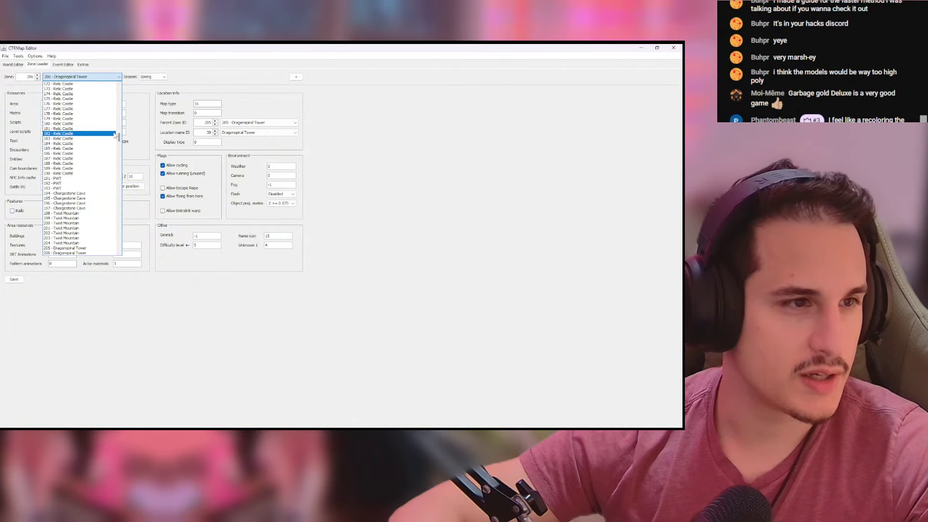
pyautogui.hotkey('alt', 'Tab')
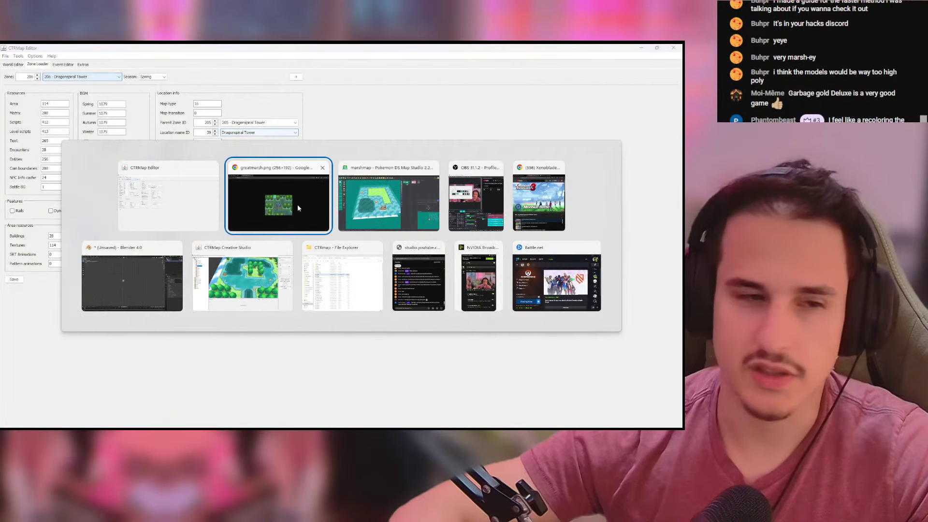
pyautogui.hotkey('alt', 'Tab')
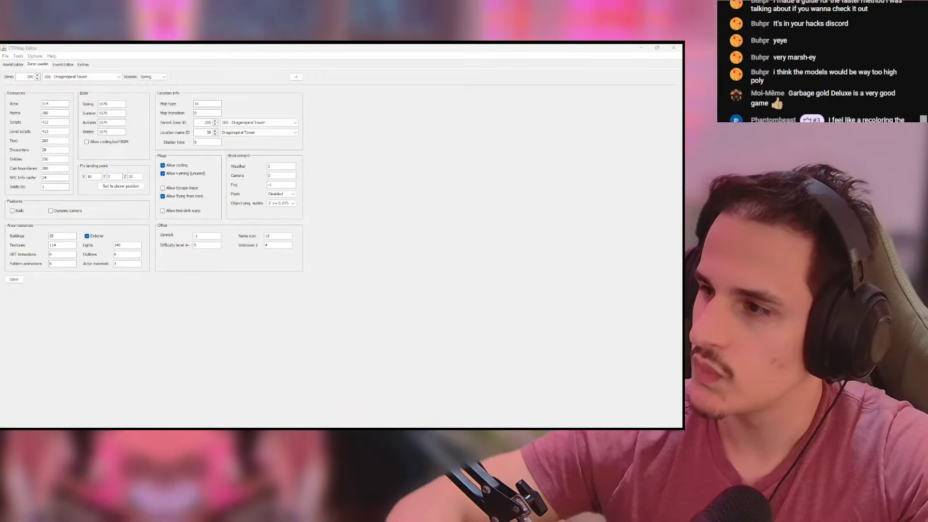
# Step: Return to CTRMap Editor, load the zone 370 - Route 13 and show it in the world view
pyautogui.click(92, 76)
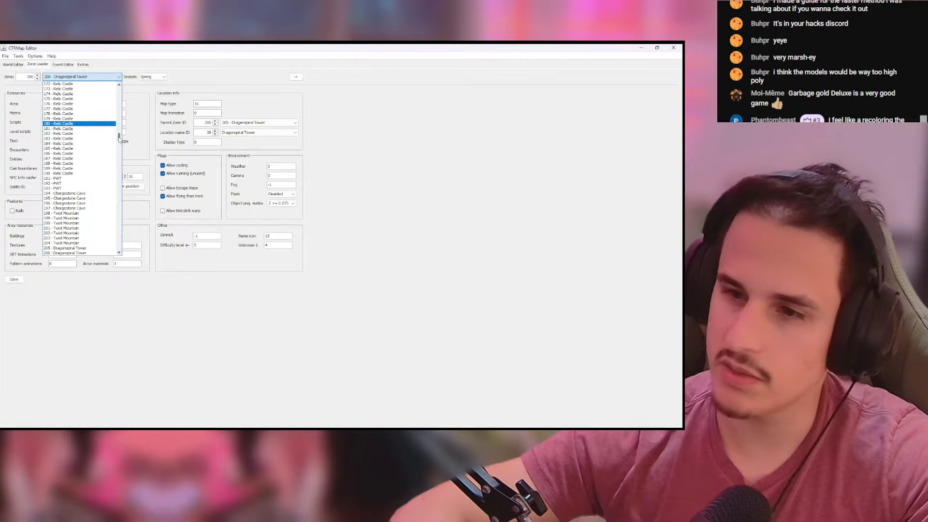
pyautogui.moveTo(120, 139); pyautogui.dragTo(124, 187)
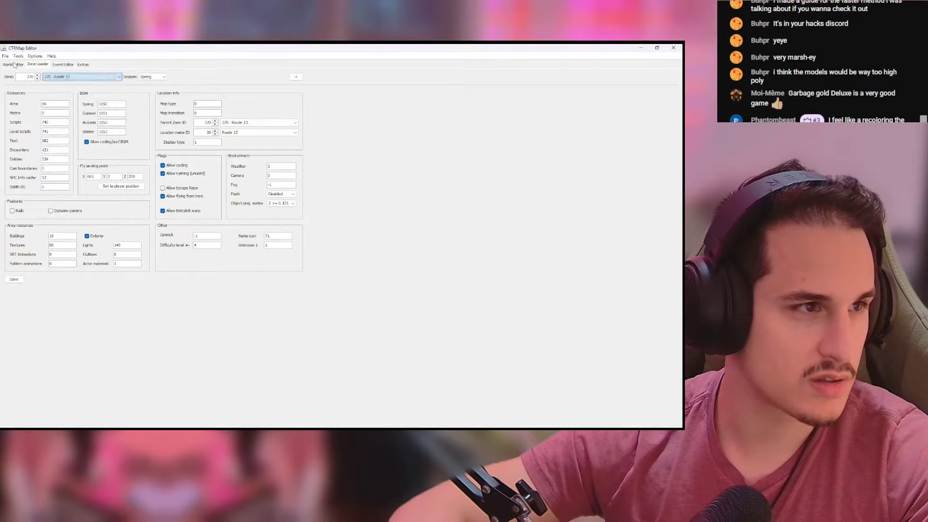
pyautogui.click(13, 64)
pyautogui.moveTo(401, 252); pyautogui.dragTo(377, 64)
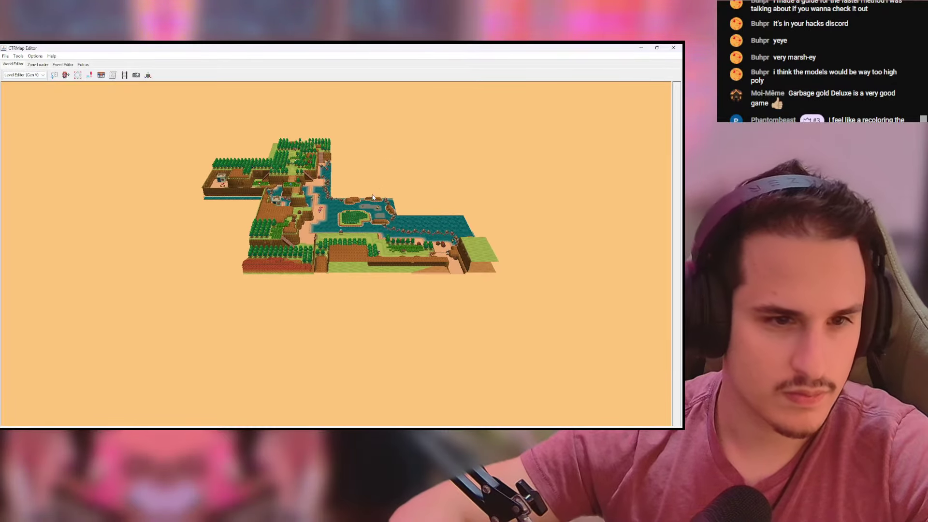
# Step: Examine Route 13's water, islands and the walled beach with the small house and parasol
pyautogui.scroll(5, 382, 237)
pyautogui.scroll(5, 382, 237)
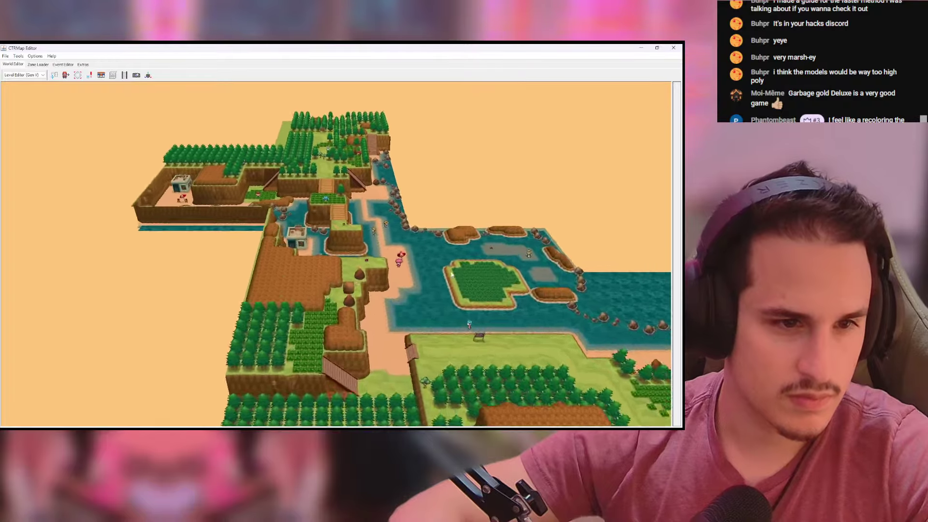
pyautogui.scroll(3, 474, 313)
pyautogui.moveTo(488, 322); pyautogui.dragTo(618, 341)
pyautogui.moveTo(324, 286); pyautogui.dragTo(364, 294)
pyautogui.scroll(5, 364, 294)
pyautogui.scroll(-5, 364, 295)
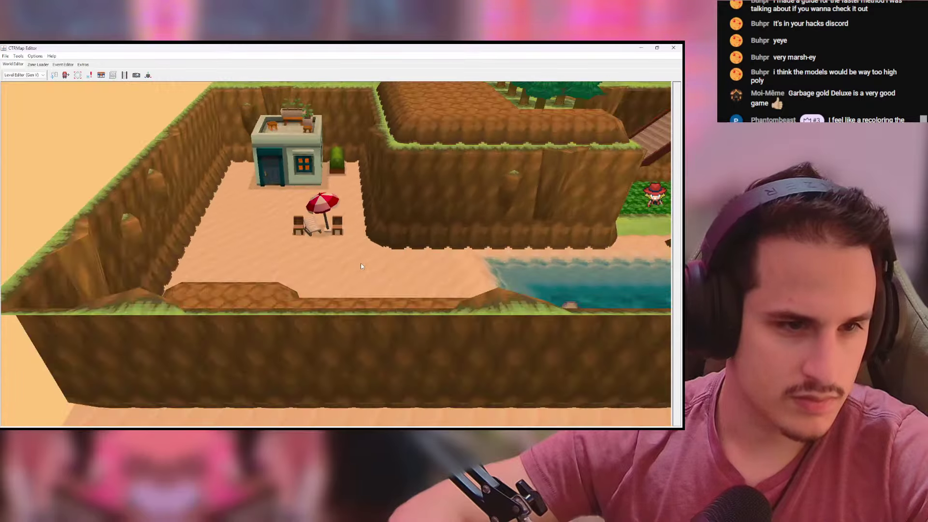
pyautogui.scroll(5, 358, 273)
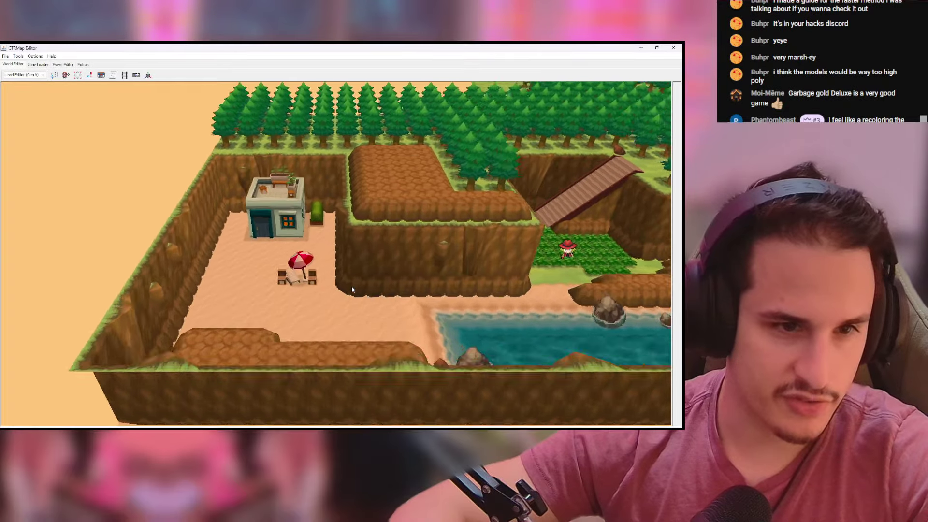
pyautogui.scroll(5, 366, 292)
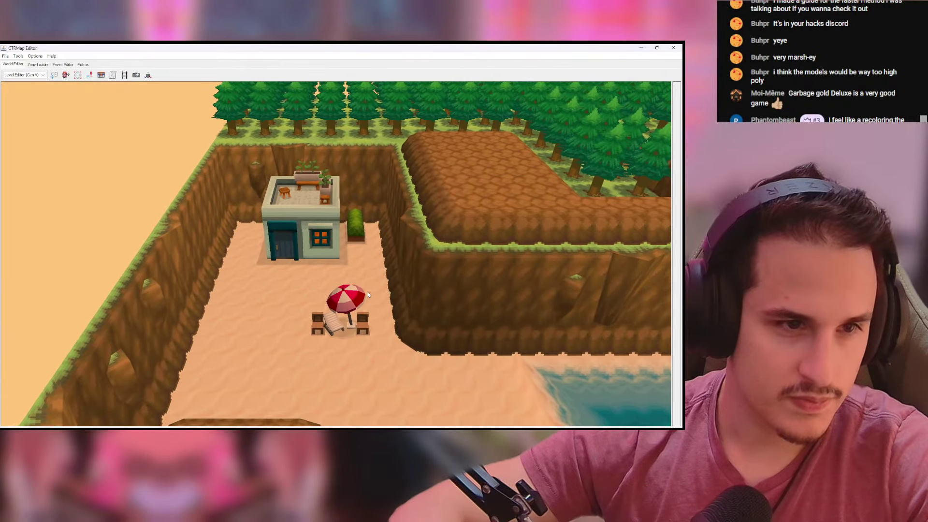
pyautogui.scroll(-5, 379, 300)
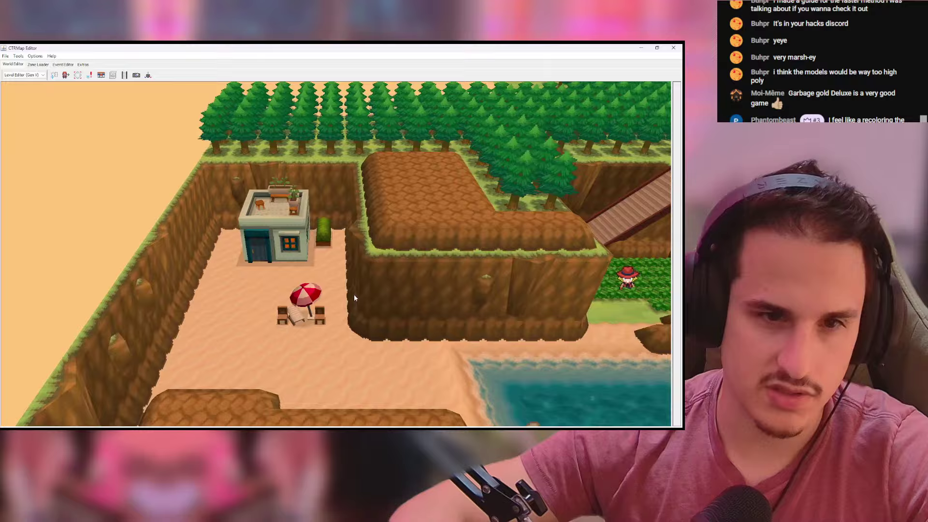
# Step: Examine the rest of Route 13, from the grassy fields to the rock-lined water and eastern beach
pyautogui.moveTo(355, 295); pyautogui.dragTo(82, 198)
pyautogui.moveTo(167, 205); pyautogui.dragTo(146, 188)
pyautogui.moveTo(280, 225); pyautogui.dragTo(173, 196)
pyautogui.scroll(-4, 173, 195)
pyautogui.moveTo(295, 196); pyautogui.dragTo(222, 167)
pyautogui.scroll(2, 223, 168)
pyautogui.hotkey('alt', 'Tab')
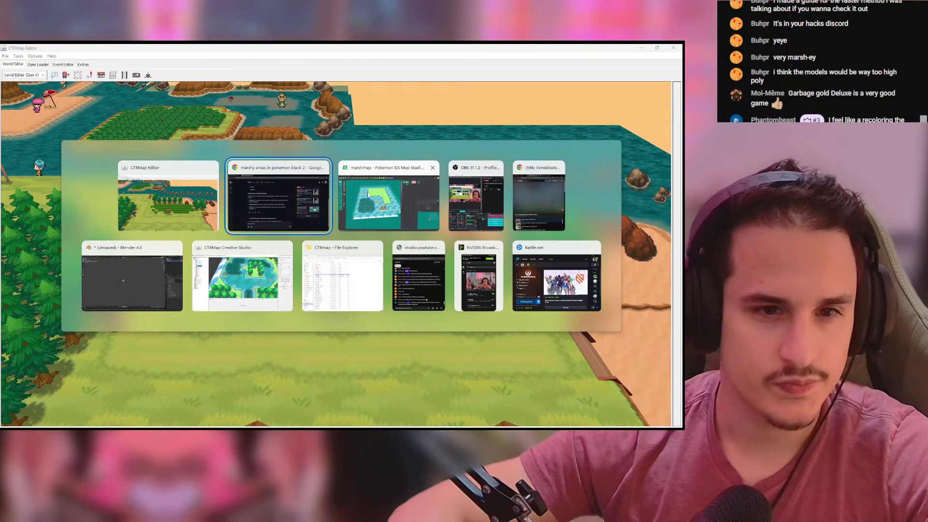
pyautogui.click(476, 194)
pyautogui.moveTo(208, 208); pyautogui.dragTo(241, 208)
pyautogui.scroll(-3, 399, 210)
pyautogui.scroll(-3, 399, 210)
pyautogui.scroll(2, 358, 213)
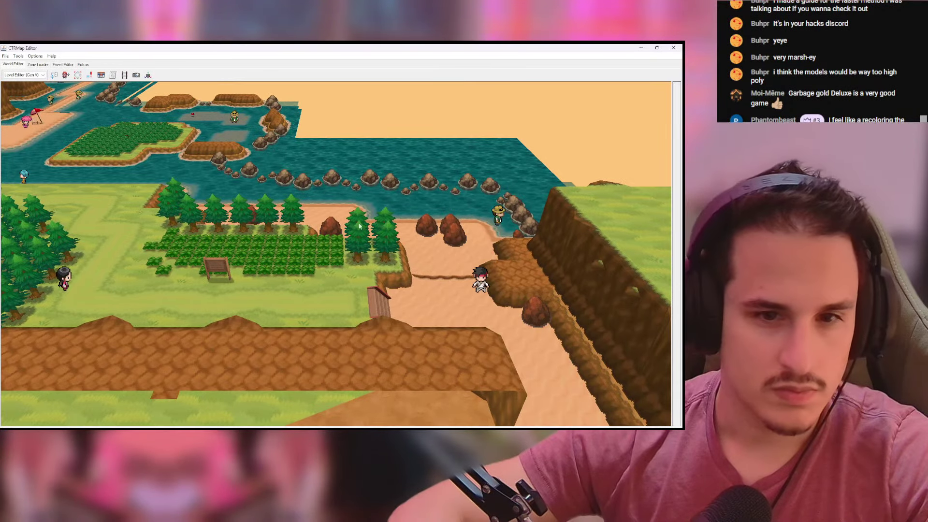
pyautogui.moveTo(476, 237); pyautogui.dragTo(540, 331)
pyautogui.scroll(-4, 387, 207)
pyautogui.scroll(-2, 541, 331)
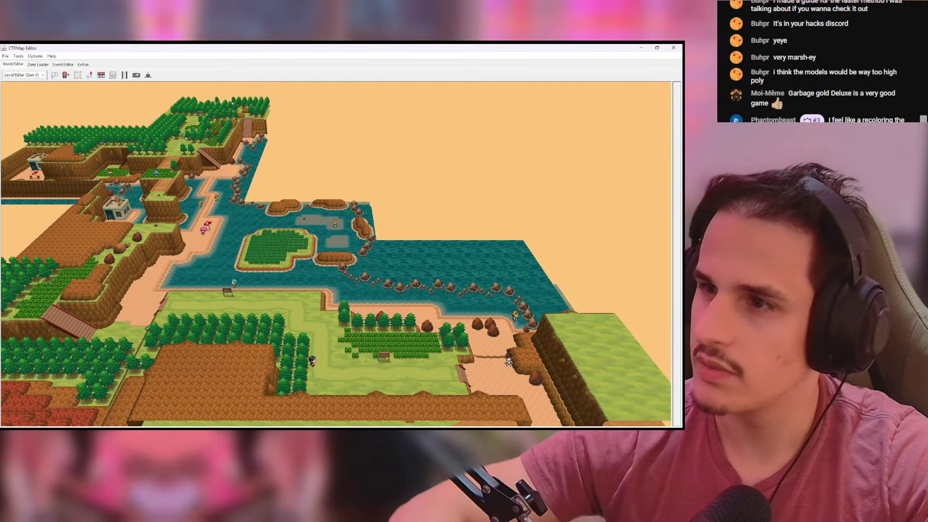
# Step: Consult the browser for marshy areas again and look through CTRMap Editor's zone list for a suitable location
pyautogui.hotkey('alt', 'Tab')
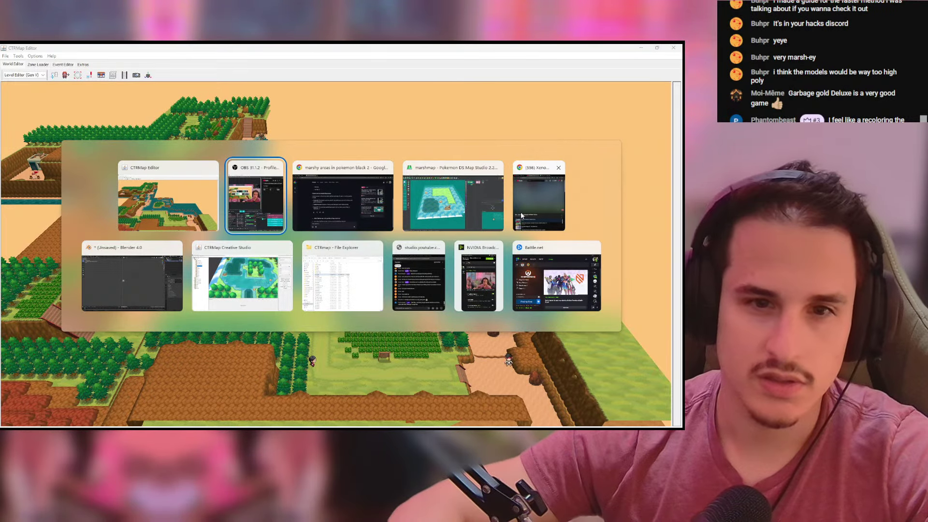
pyautogui.click(429, 276)
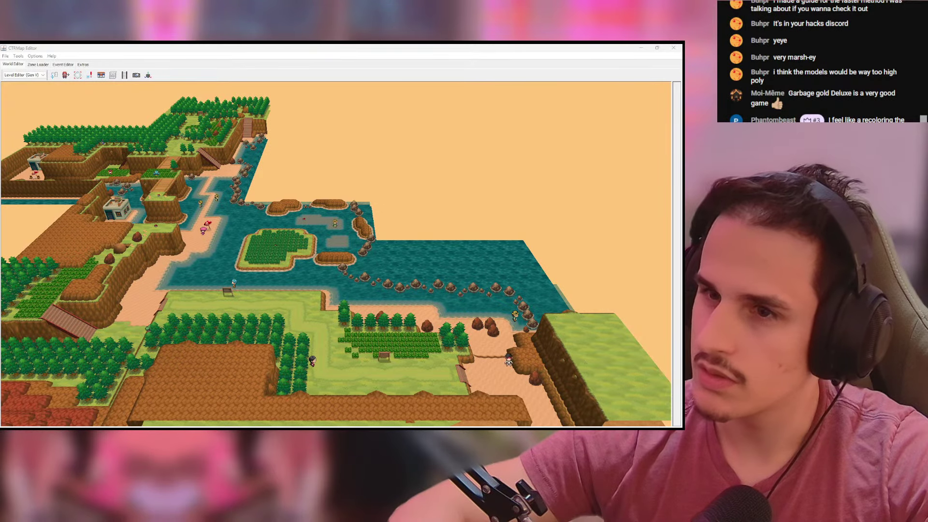
pyautogui.hotkey('alt', 'Tab')
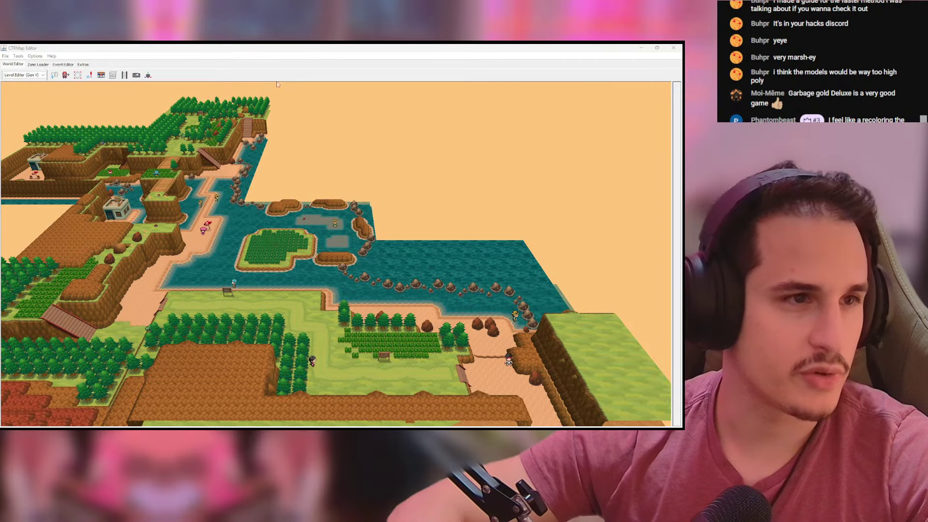
pyautogui.click(40, 65)
pyautogui.click(118, 76)
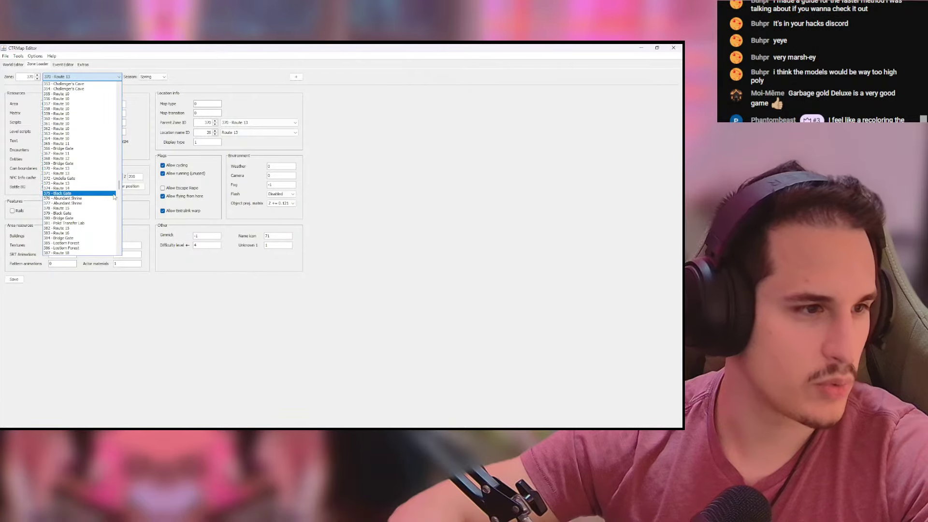
pyautogui.moveTo(120, 188); pyautogui.dragTo(122, 168)
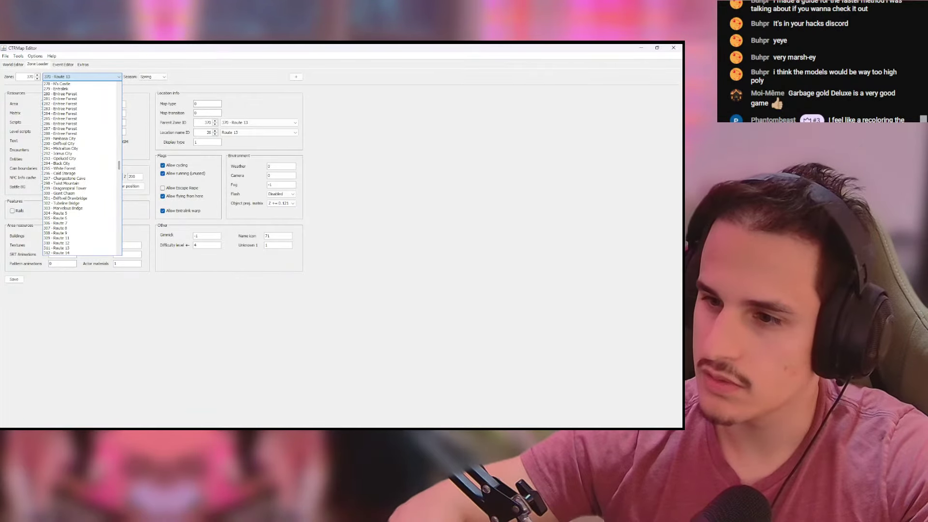
pyautogui.hotkey('alt', 'Tab')
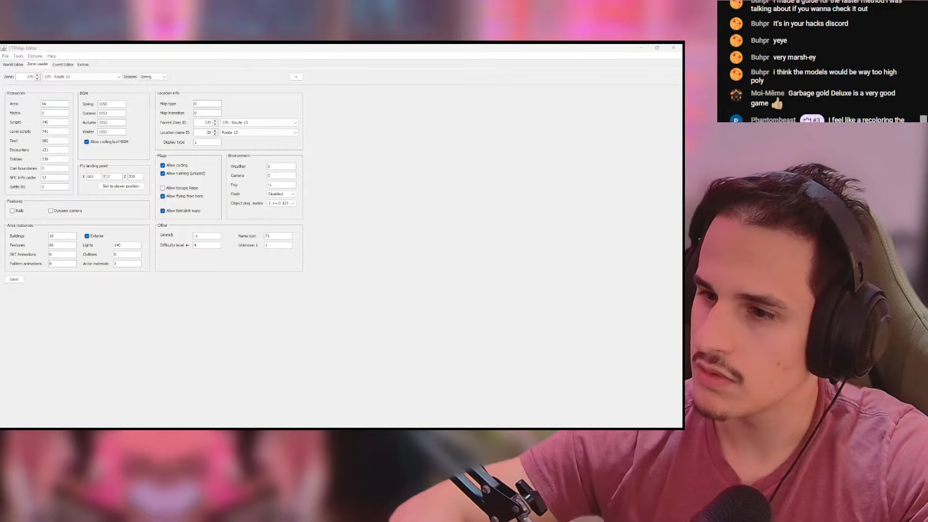
# Step: Load the zone 346 - Moor of Icirrus and view its spring ponds and trees in the world view
pyautogui.click(104, 77)
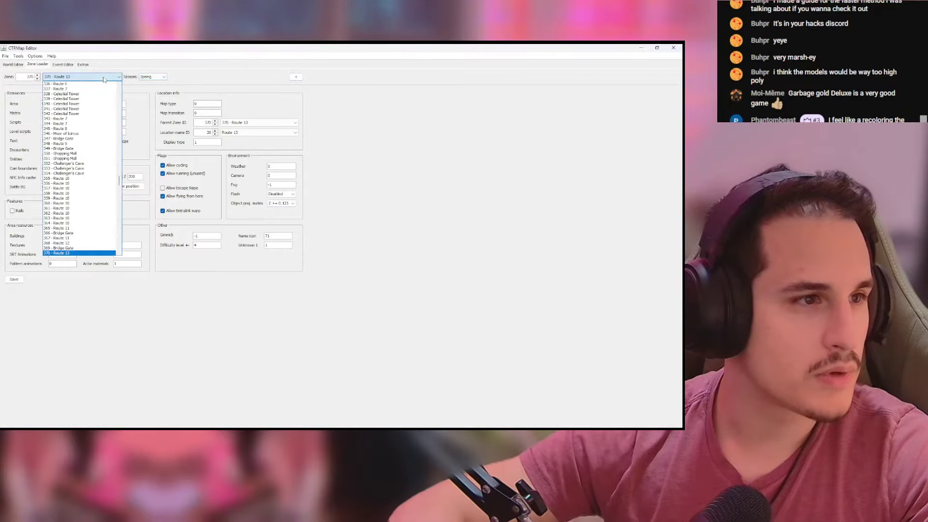
pyautogui.moveTo(119, 181); pyautogui.dragTo(120, 177)
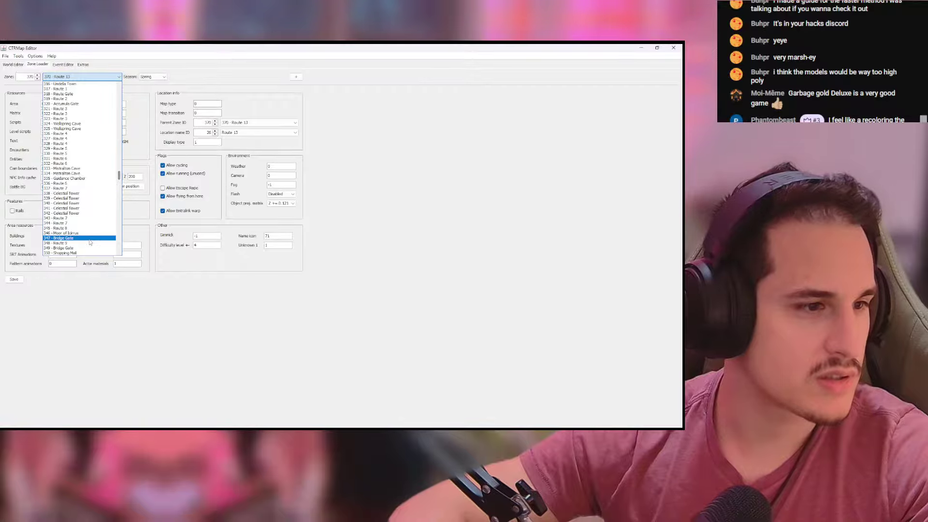
pyautogui.click(77, 233)
pyautogui.click(160, 85)
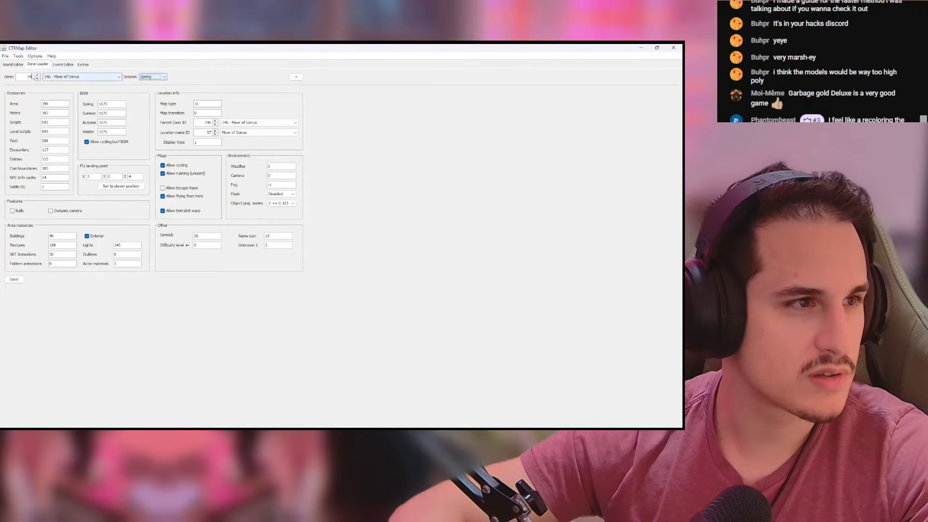
pyautogui.click(13, 64)
pyautogui.scroll(3, 332, 180)
pyautogui.scroll(3, 302, 164)
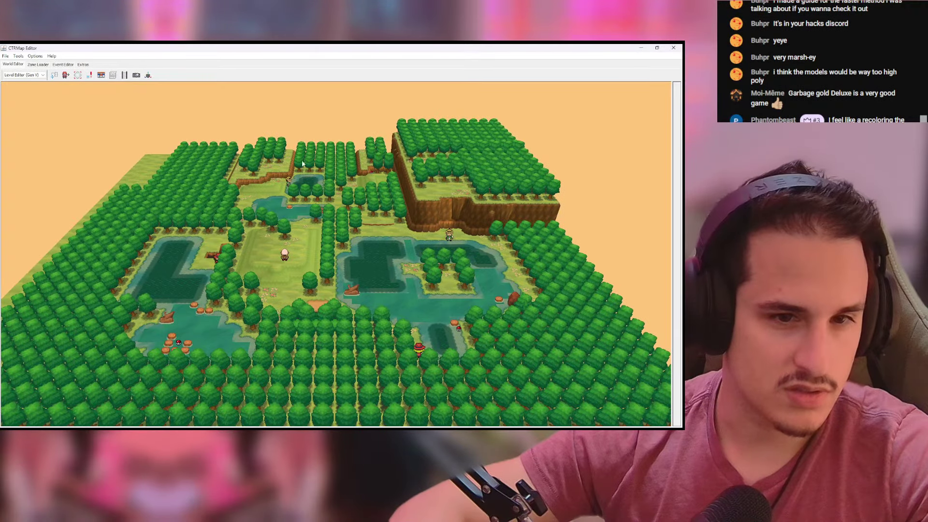
# Step: Set the Moor of Icirrus season to Summer and examine its shallow and deep water in the world view
pyautogui.click(38, 64)
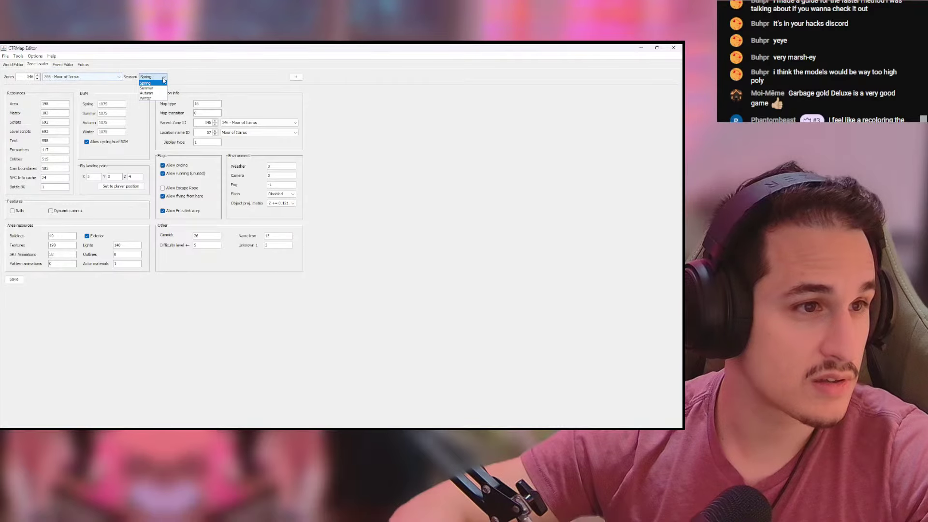
pyautogui.click(13, 64)
pyautogui.click(13, 64)
pyautogui.scroll(5, 334, 199)
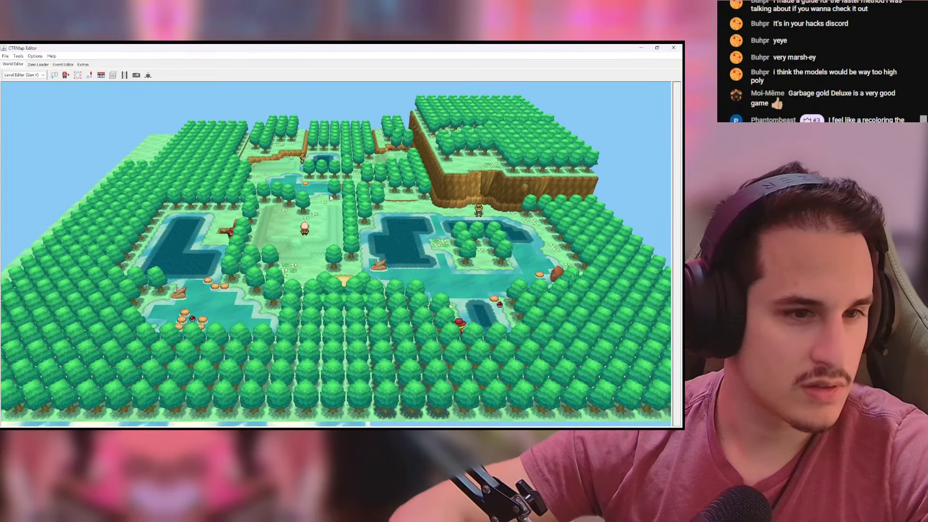
pyautogui.press('d')
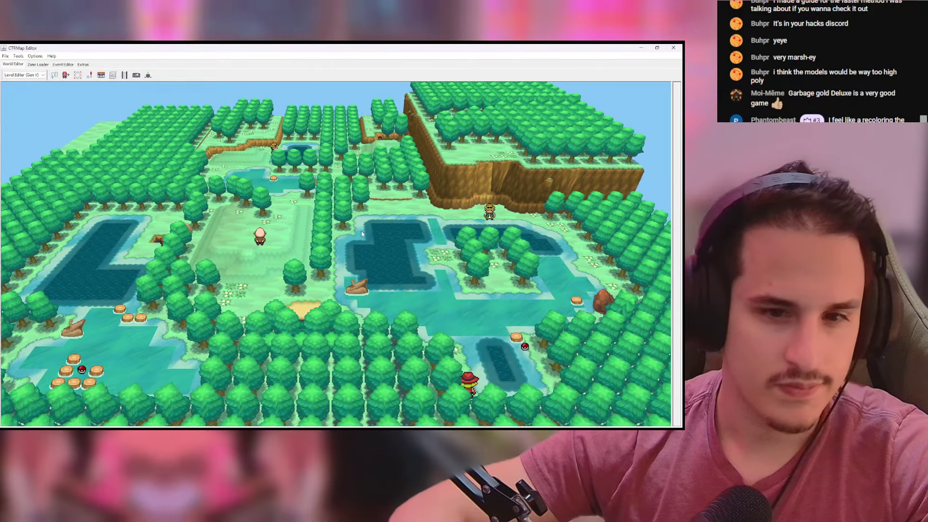
pyautogui.moveTo(361, 232); pyautogui.dragTo(366, 235, button='right')
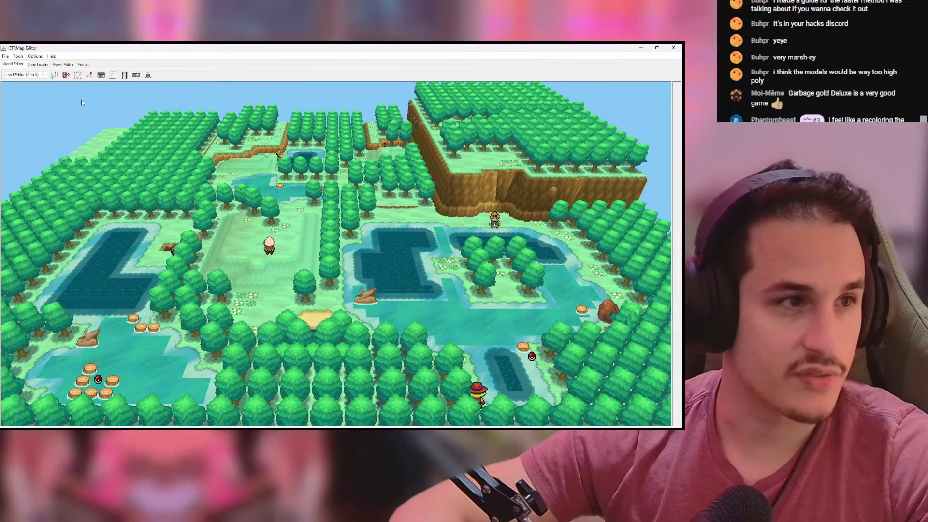
# Step: Set the Moor of Icirrus season to Autumn and examine the green water, logs and stumps
pyautogui.click(39, 64)
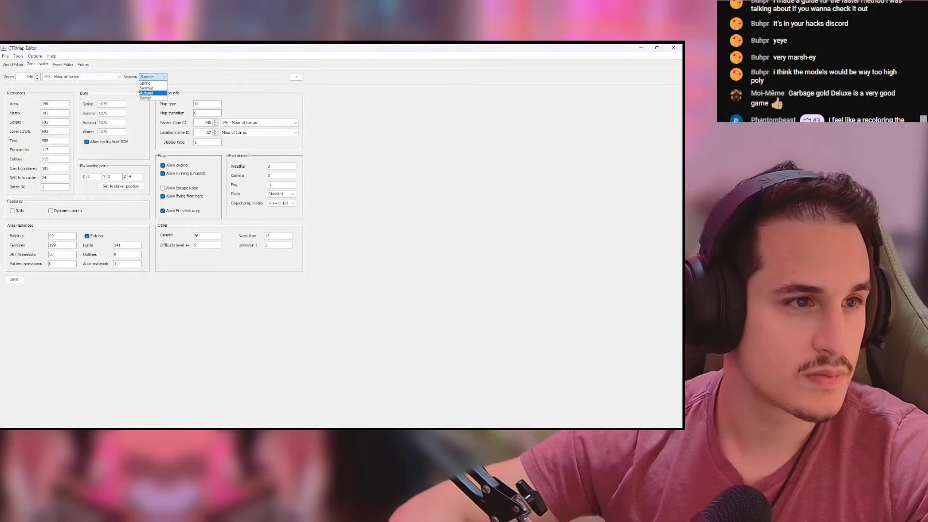
pyautogui.click(5, 63)
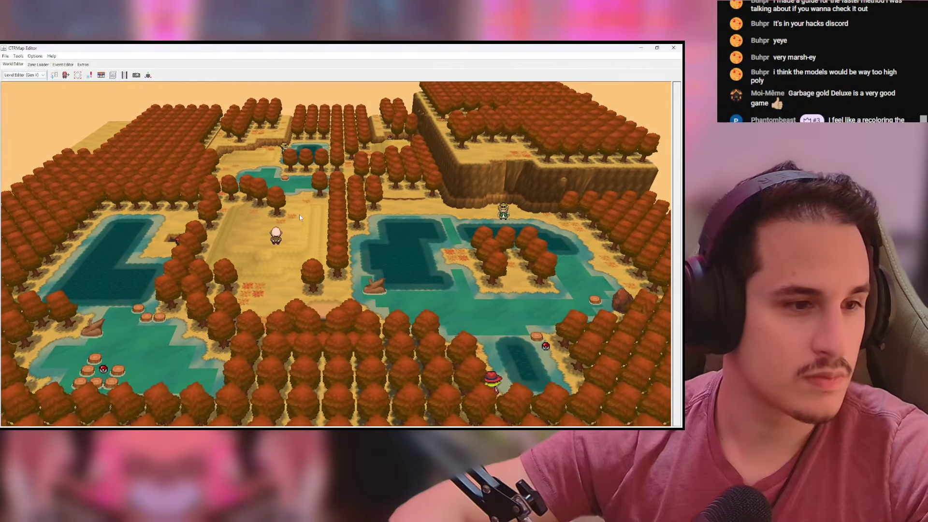
pyautogui.moveTo(300, 215); pyautogui.dragTo(330, 196, button='right')
pyautogui.moveTo(457, 191); pyautogui.dragTo(322, 211, button='right')
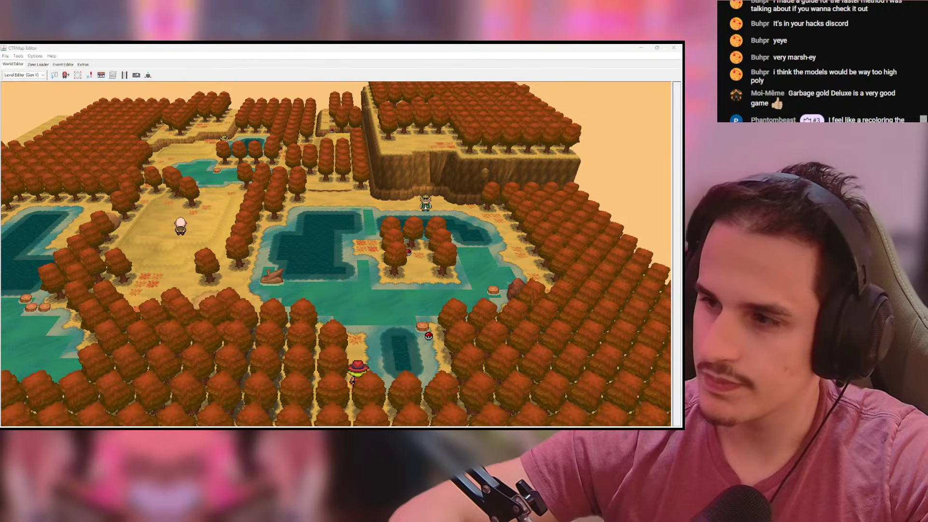
pyautogui.moveTo(288, 239); pyautogui.dragTo(310, 239, button='right')
# Step: Set the Moor of Icirrus season to Winter and show the map in the world view
pyautogui.click(38, 64)
pyautogui.click(88, 77)
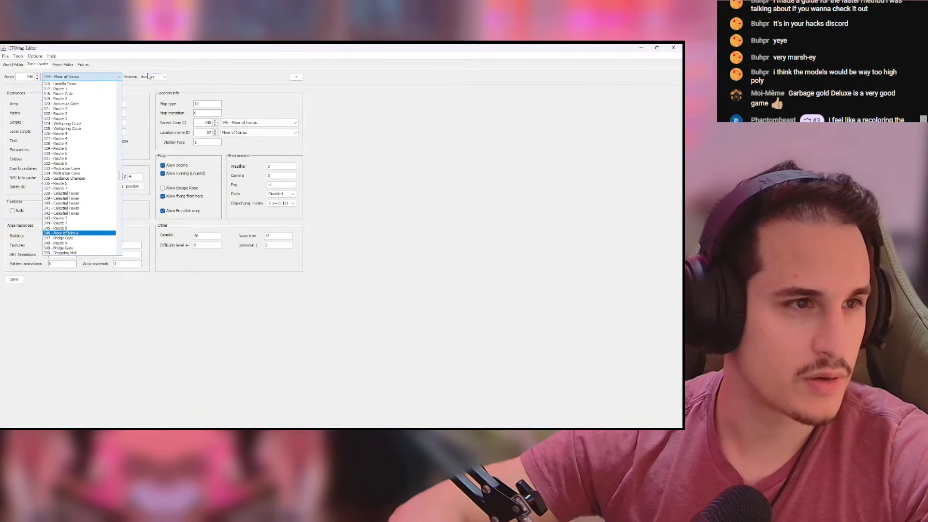
pyautogui.click(148, 77)
pyautogui.click(17, 65)
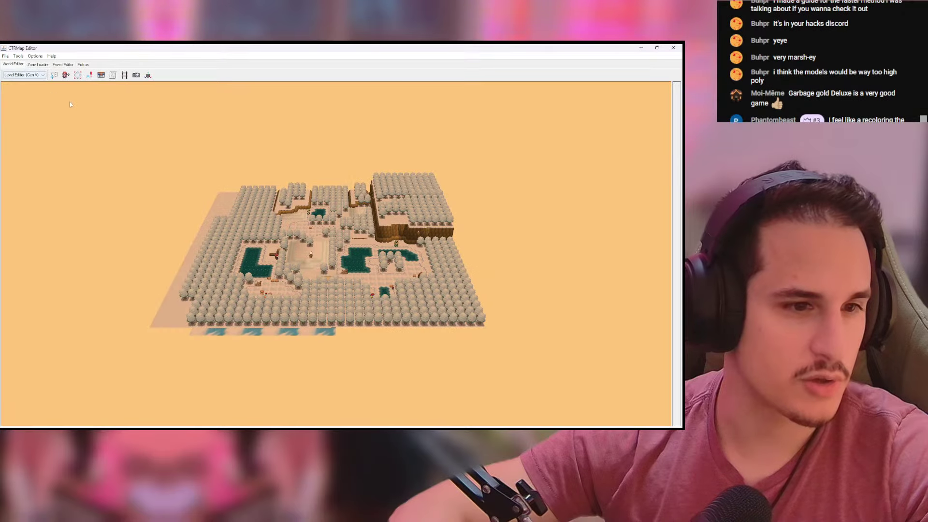
# Step: Examine the winter trees, ponds and logs of the Moor of Icirrus up close
pyautogui.scroll(6, 370, 178)
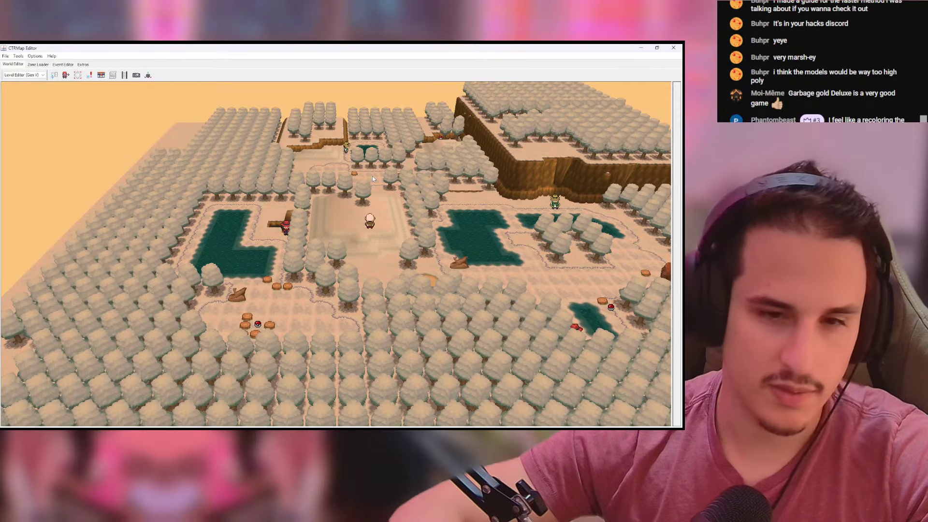
pyautogui.scroll(-5, 373, 176)
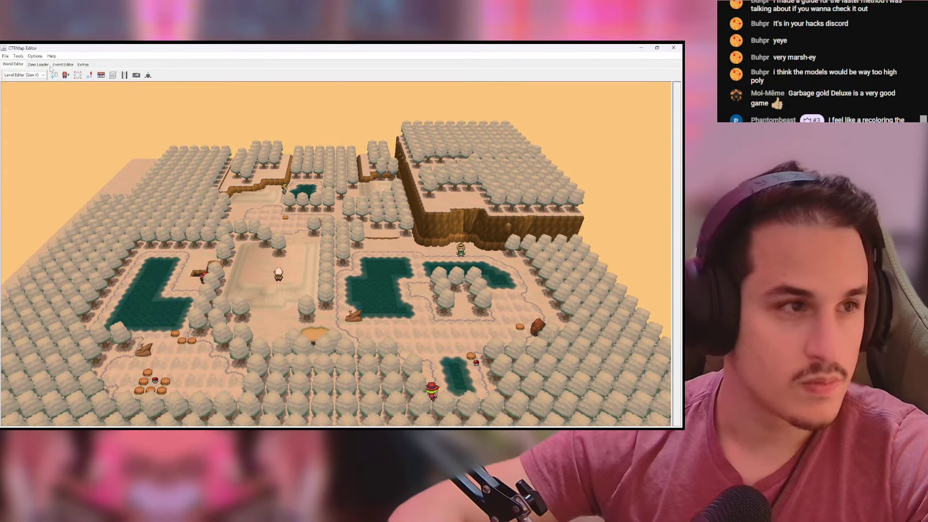
# Step: Load the zone 345 - Route 8 and show it in the world view
pyautogui.click(47, 65)
pyautogui.click(75, 77)
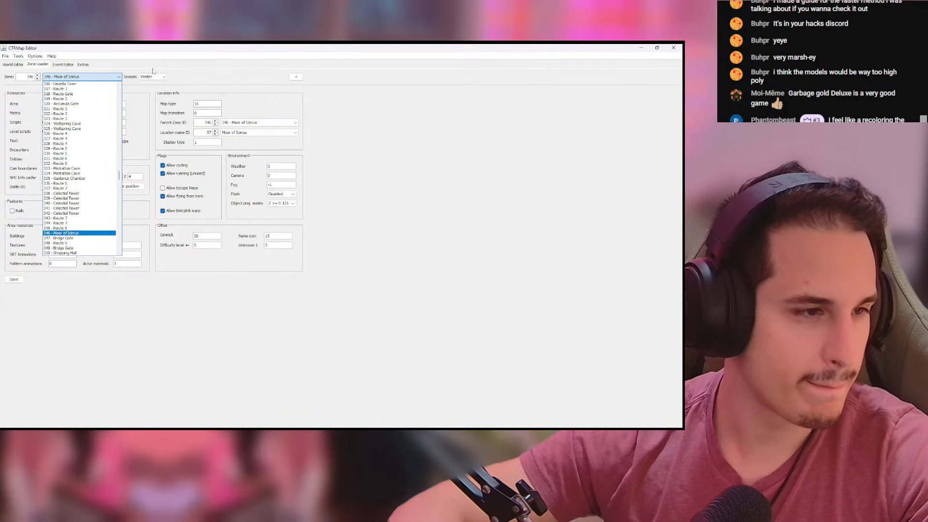
pyautogui.click(167, 89)
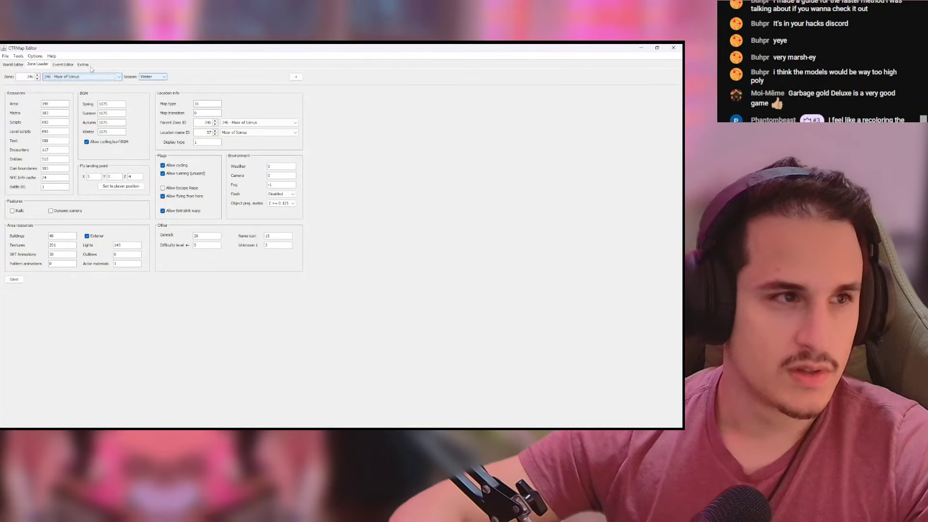
pyautogui.click(68, 79)
pyautogui.click(76, 228)
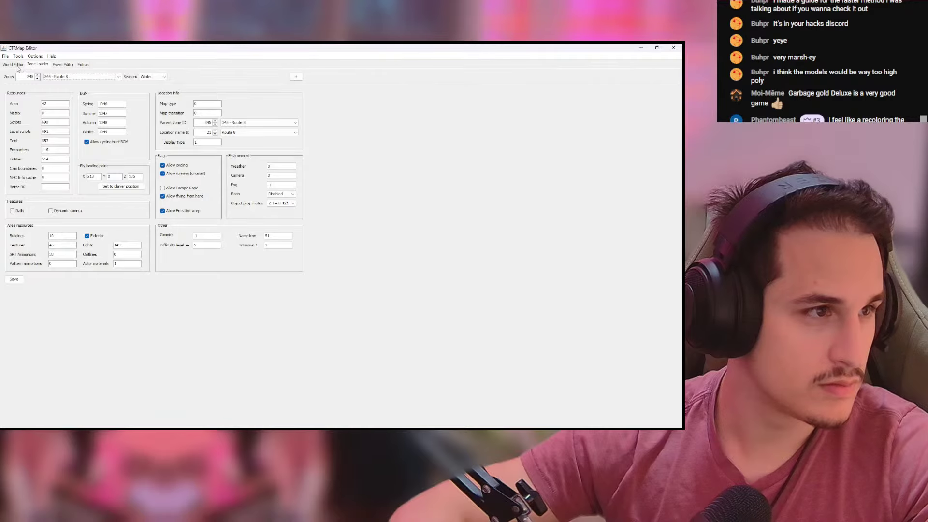
pyautogui.click(17, 65)
pyautogui.click(44, 66)
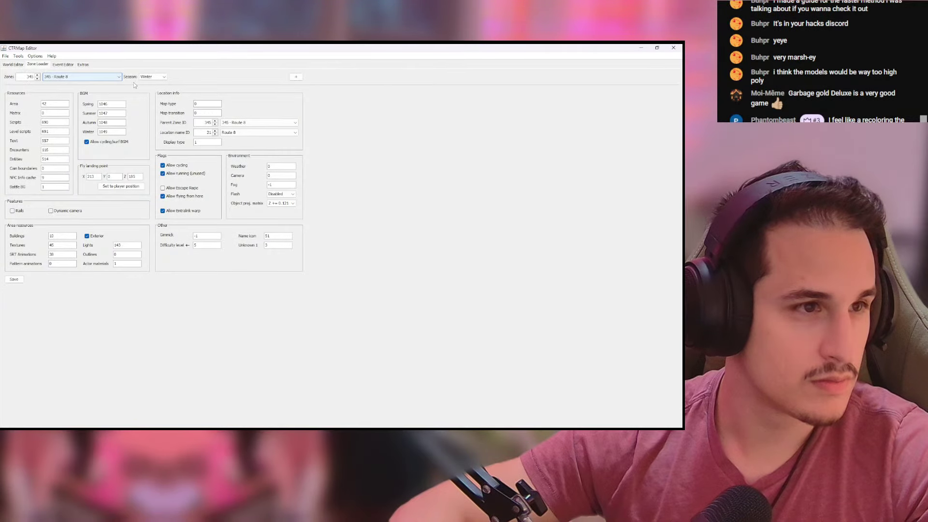
pyautogui.click(13, 65)
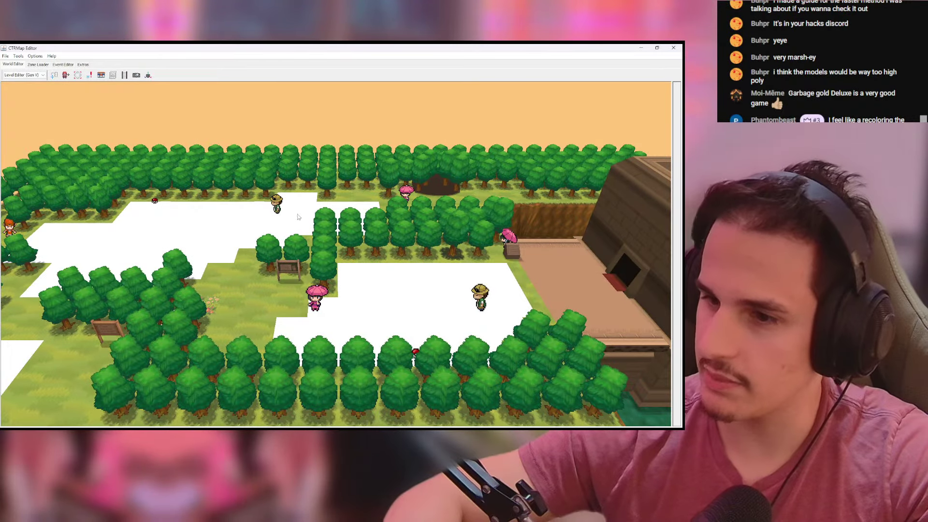
# Step: Set the Route 8 season to Summer and examine the trees, grass and water around the stone building
pyautogui.click(43, 65)
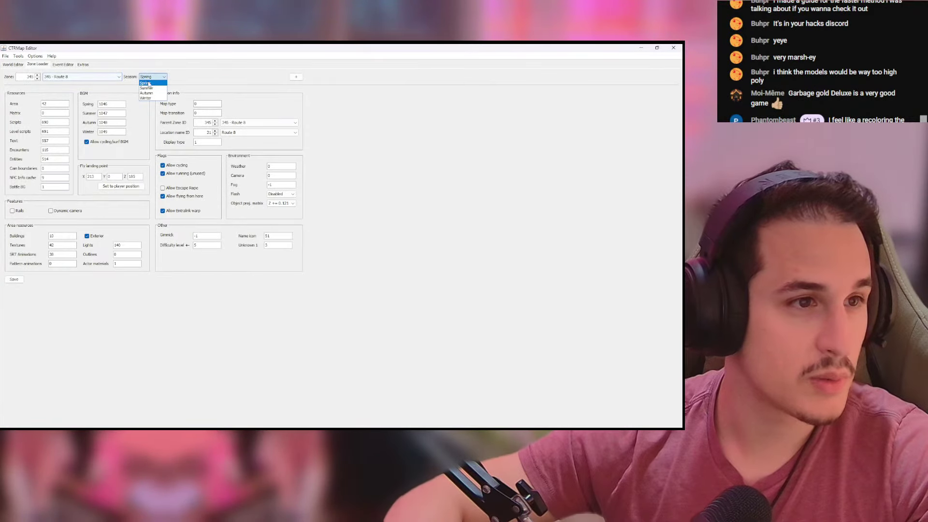
pyautogui.click(156, 89)
pyautogui.click(13, 64)
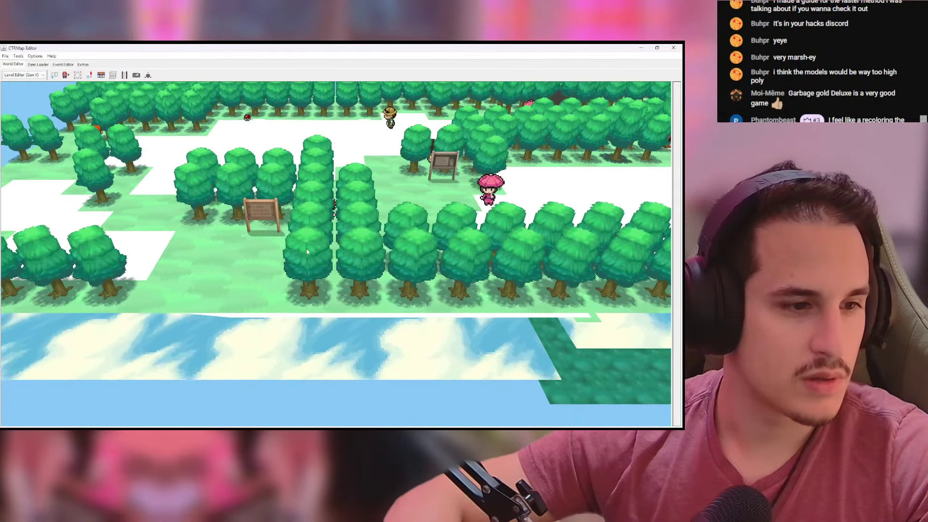
pyautogui.moveTo(307, 252); pyautogui.dragTo(186, 228)
pyautogui.press('d')
pyautogui.press('s')
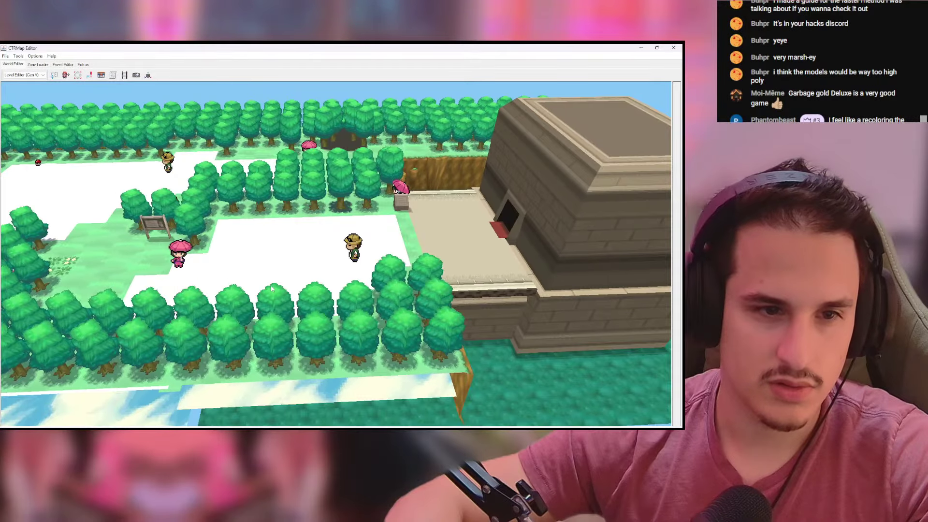
pyautogui.moveTo(271, 288); pyautogui.dragTo(288, 276)
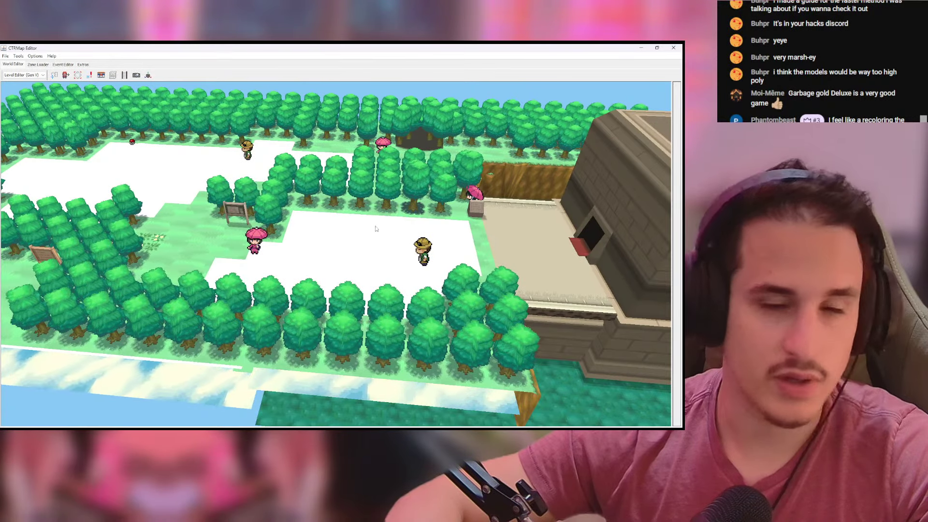
pyautogui.moveTo(376, 227); pyautogui.dragTo(449, 205)
pyautogui.hotkey('alt', 'Tab')
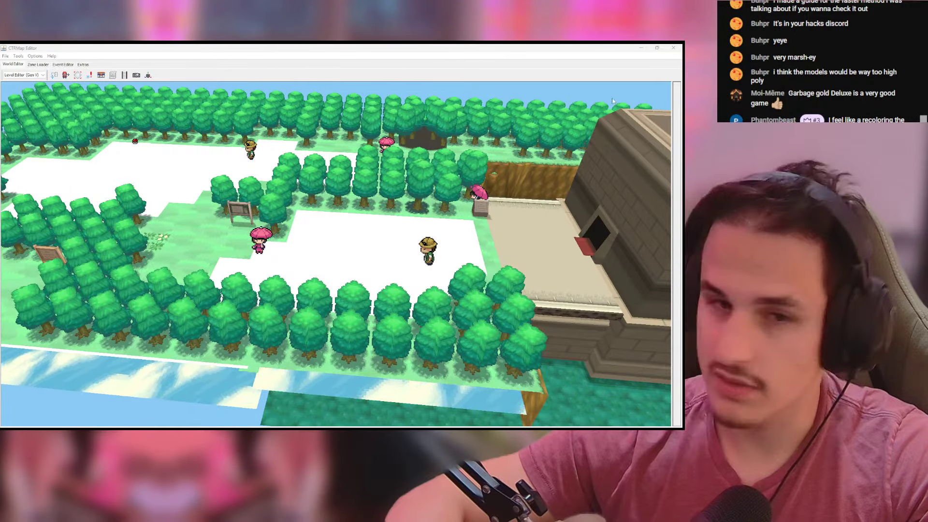
# Step: Load the zones 344 - Route 7 and 343 - Route 7 in turn and view each in the world view
pyautogui.click(38, 65)
pyautogui.click(82, 77)
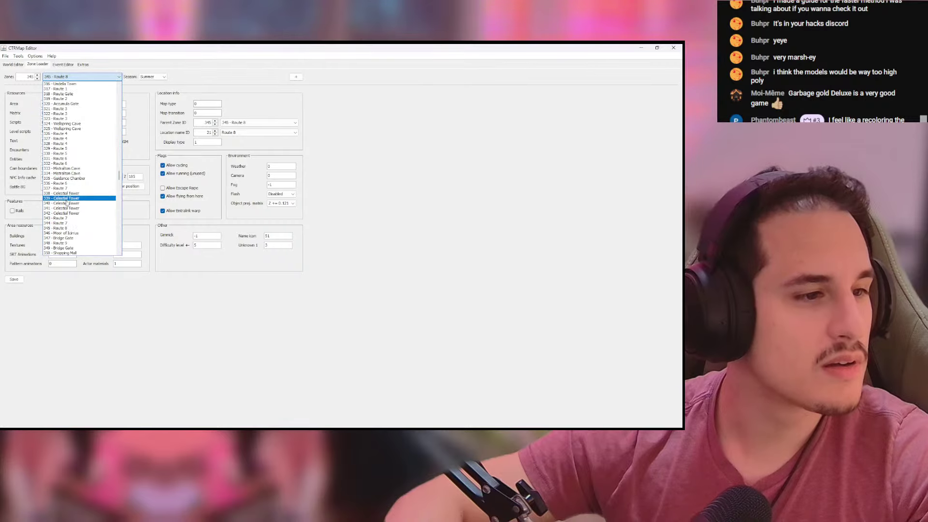
pyautogui.press('Return')
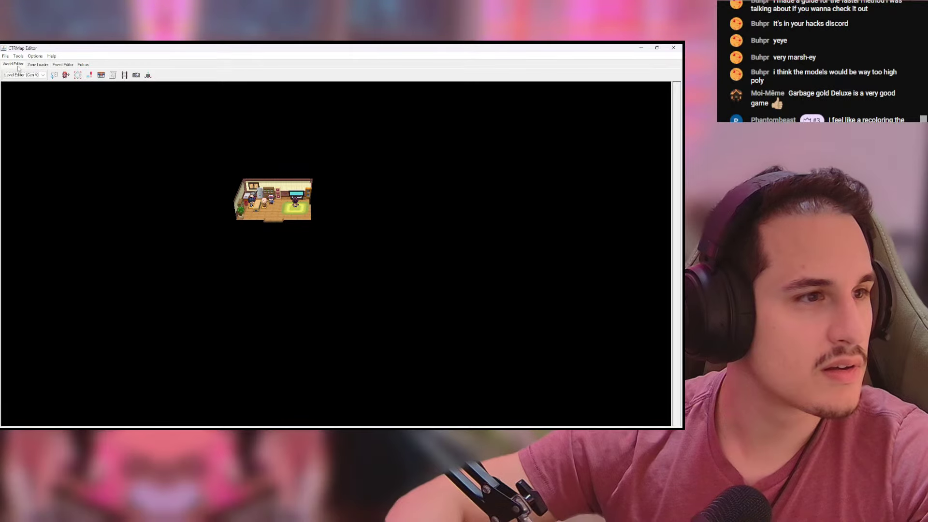
pyautogui.click(37, 64)
pyautogui.click(81, 77)
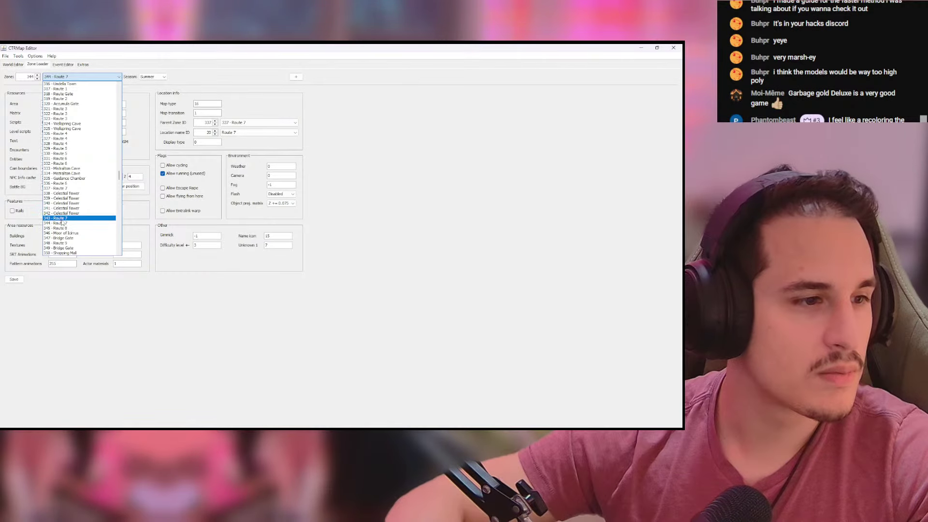
pyautogui.click(61, 219)
pyautogui.click(10, 64)
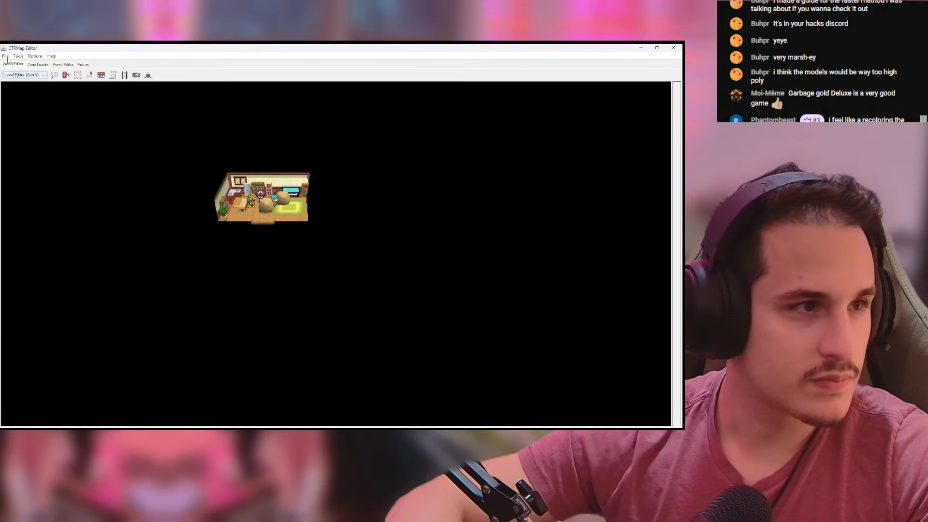
# Step: Load the zone 347 - Bridge Gate and view its interior in the world view
pyautogui.click(39, 65)
pyautogui.click(73, 76)
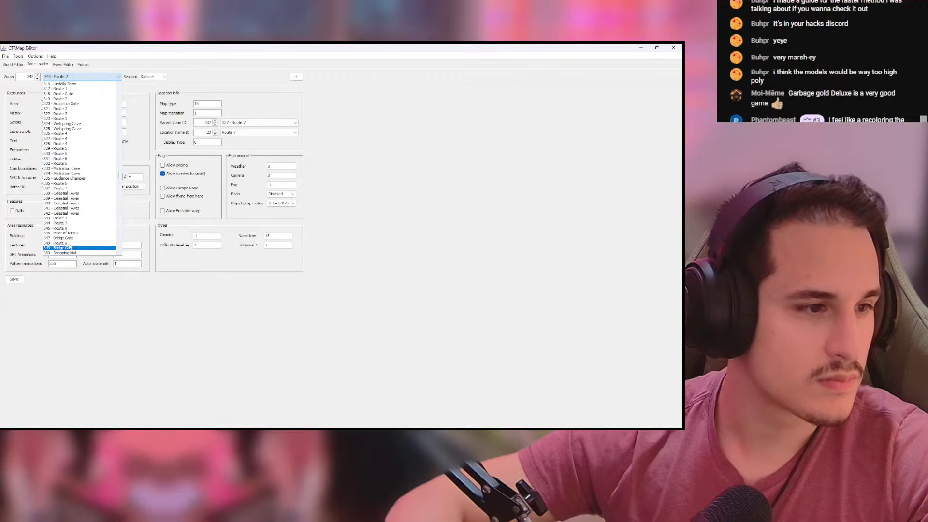
pyautogui.press('Return')
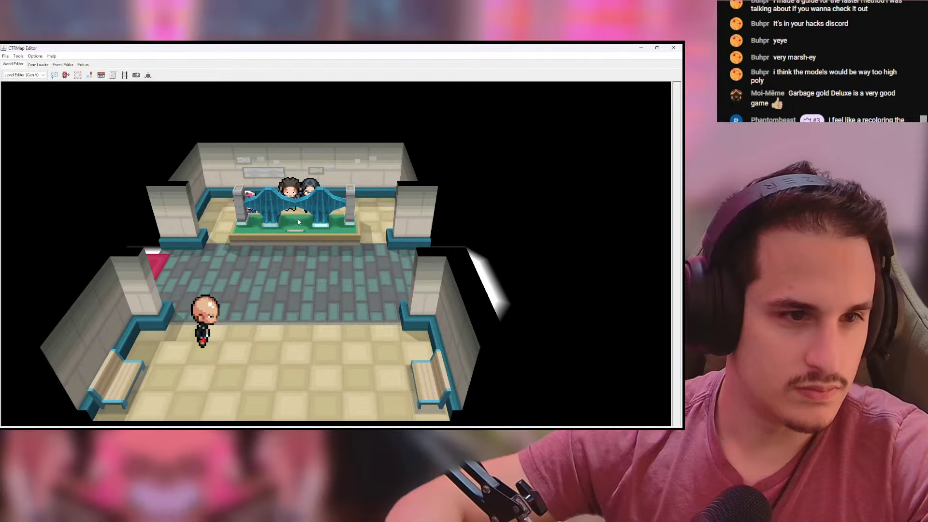
# Step: Load the zone 337 - Route 7 and show the whole route in the world view
pyautogui.click(38, 65)
pyautogui.click(73, 76)
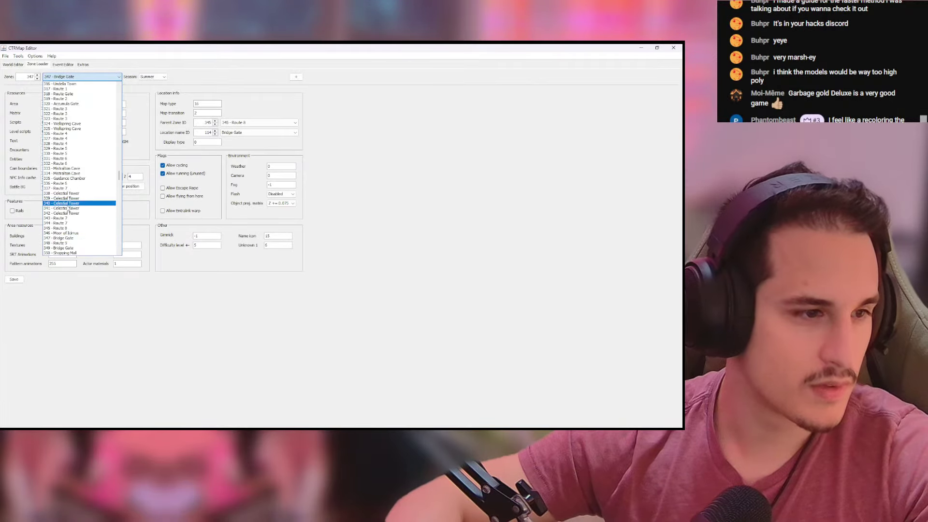
pyautogui.scroll(-2, 69, 212)
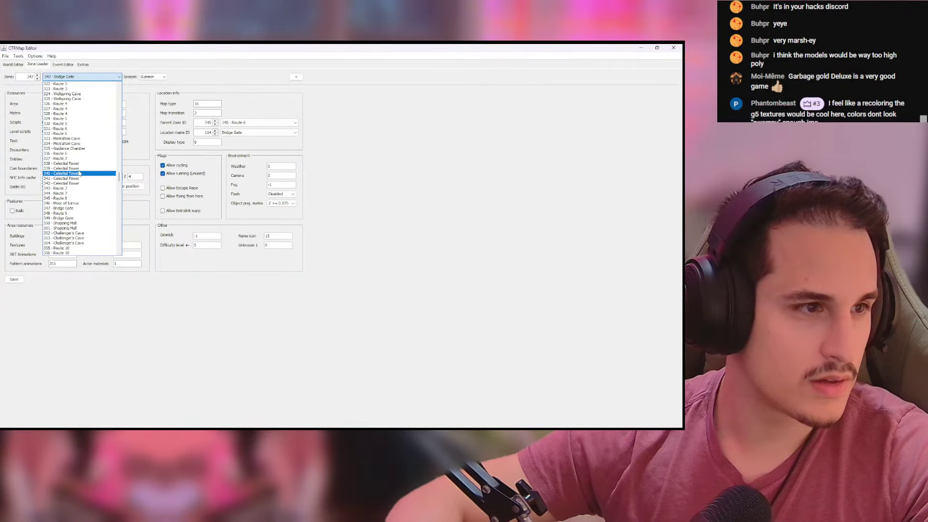
pyautogui.click(76, 160)
pyautogui.click(18, 57)
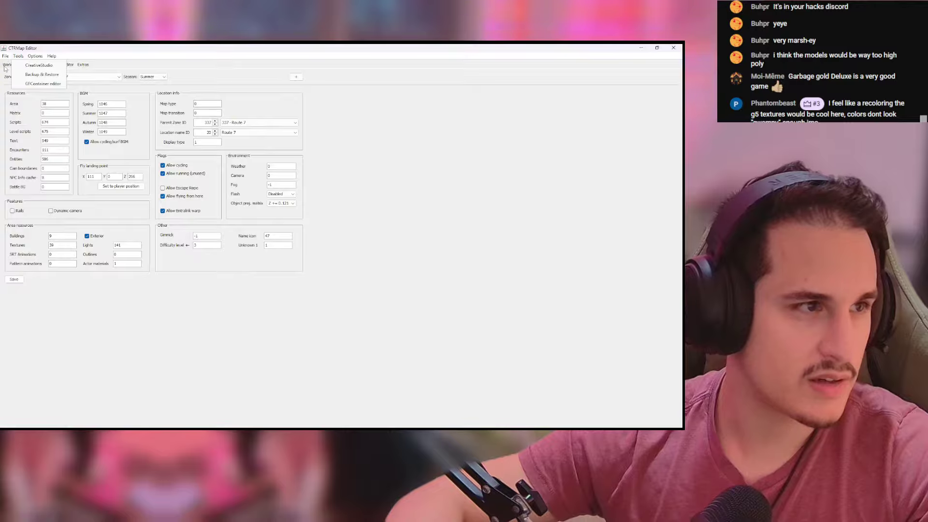
pyautogui.click(6, 65)
pyautogui.scroll(6, 303, 179)
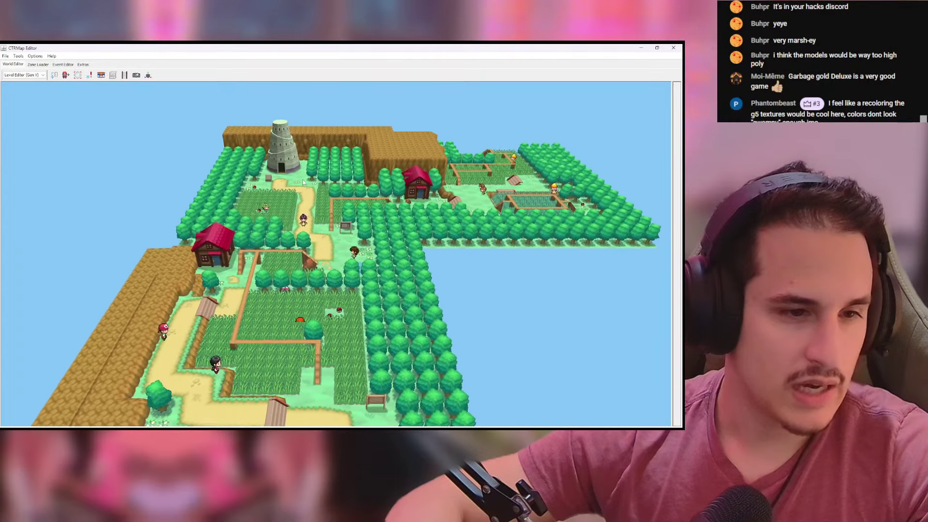
# Step: Examine Route 7's tall grass, raised wooden walkways, tower and stilted ponds up close and from afar
pyautogui.moveTo(302, 179); pyautogui.dragTo(261, 198, button='right')
pyautogui.scroll(2, 365, 174)
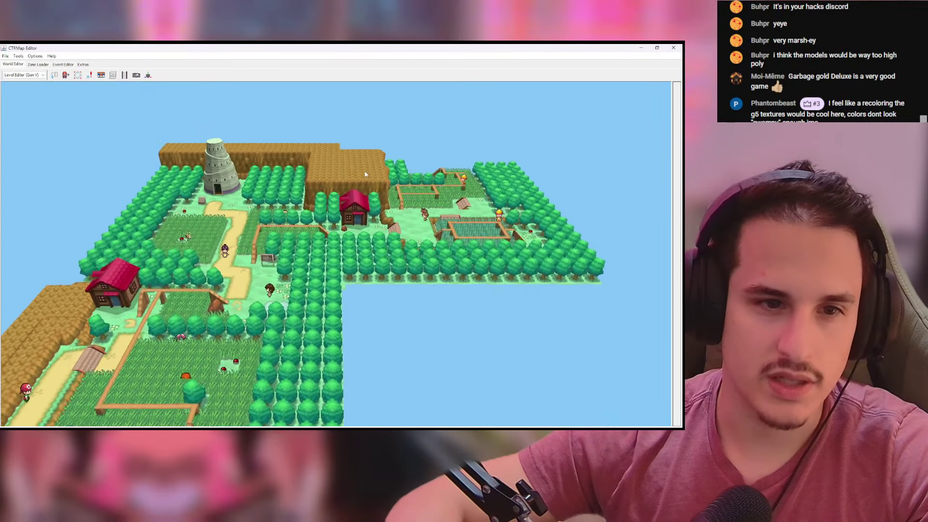
pyautogui.scroll(5, 366, 175)
pyautogui.moveTo(362, 175); pyautogui.dragTo(438, 176, button='right')
pyautogui.scroll(10, 475, 173)
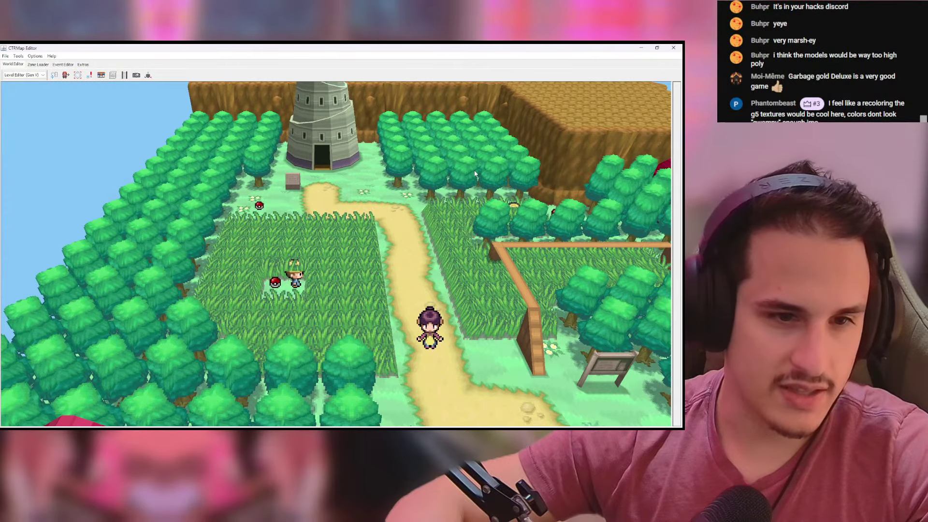
pyautogui.scroll(-5, 464, 190)
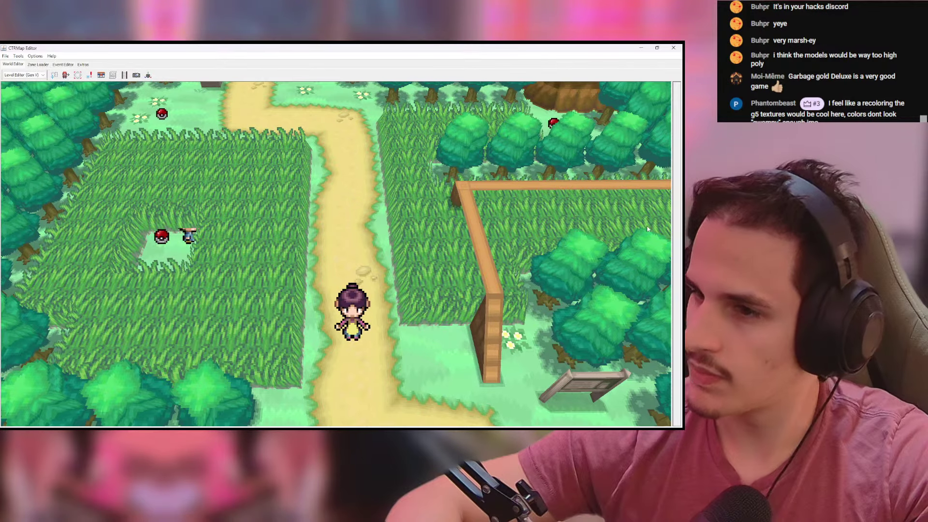
pyautogui.scroll(-4, 474, 231)
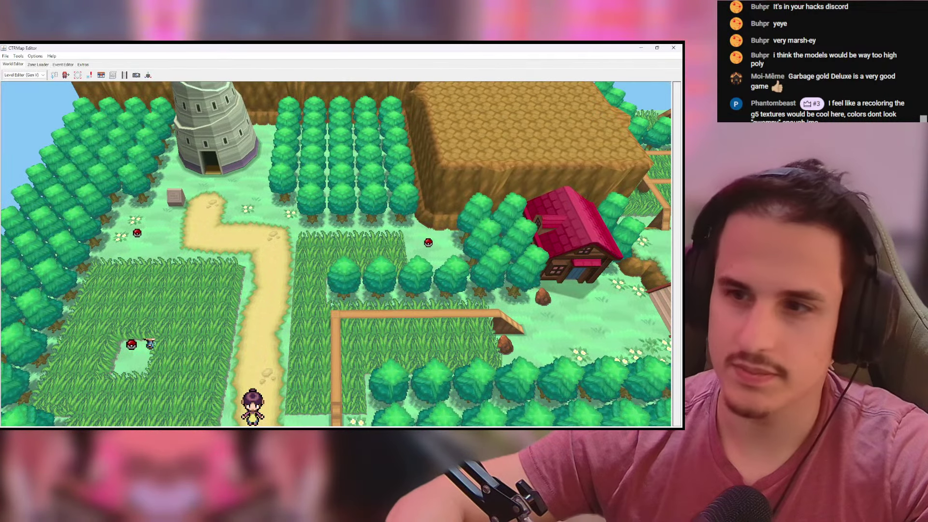
pyautogui.moveTo(407, 190); pyautogui.dragTo(176, 73)
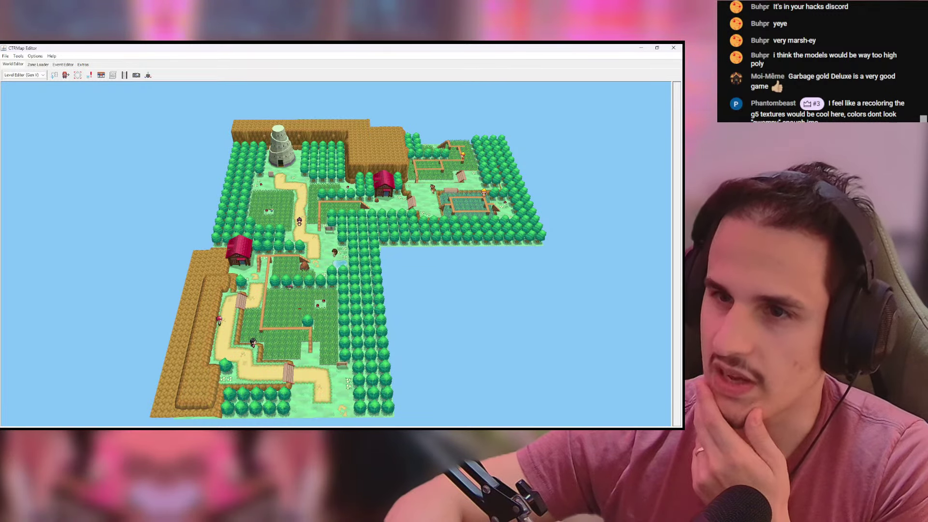
# Step: Switch to Pokemon DS Map Studio and save the marshmap project
pyautogui.moveTo(666, 47)
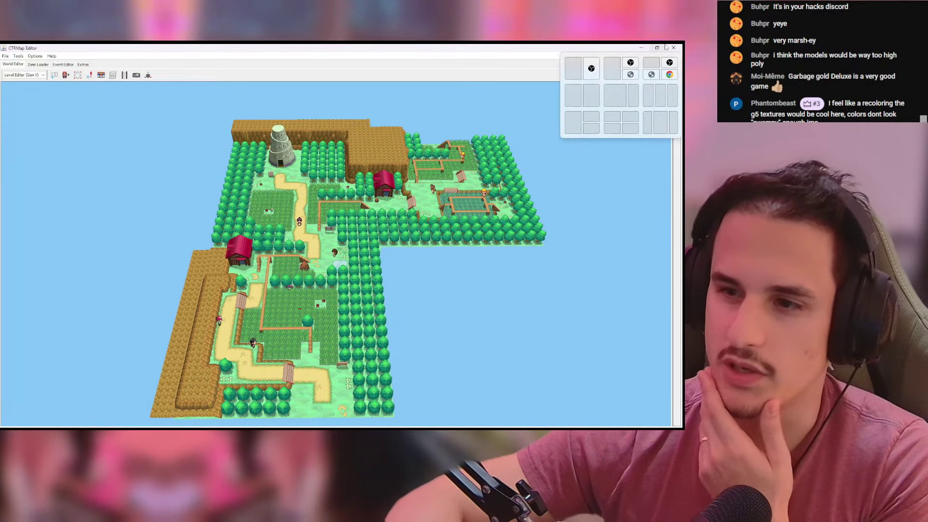
pyautogui.hotkey('alt', 'Tab')
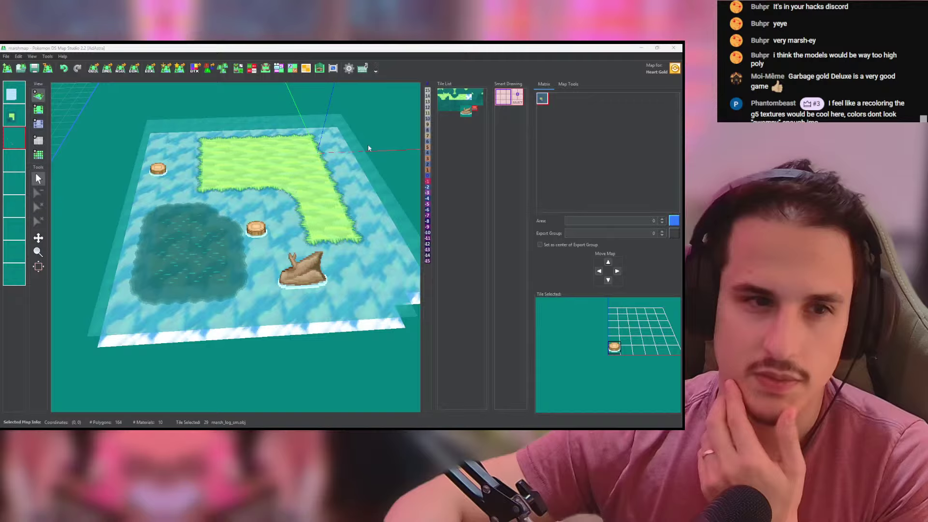
pyautogui.click(35, 69)
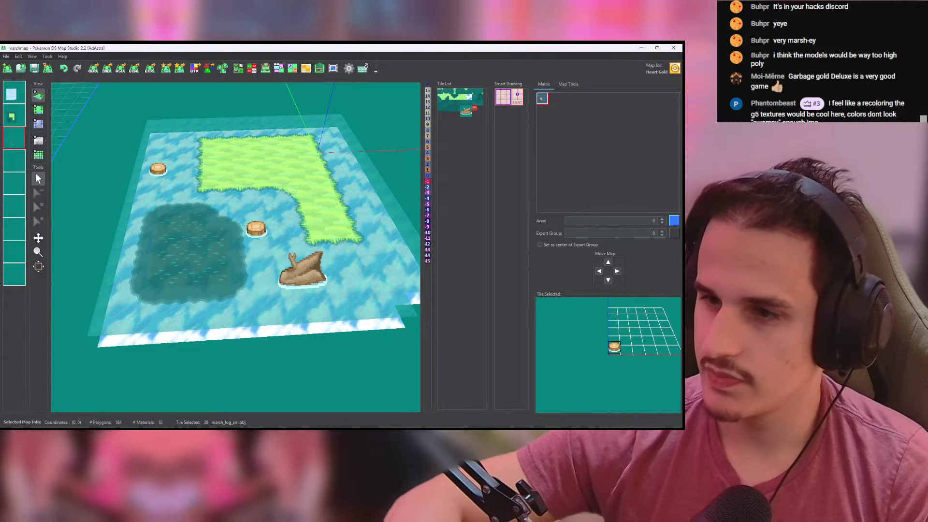